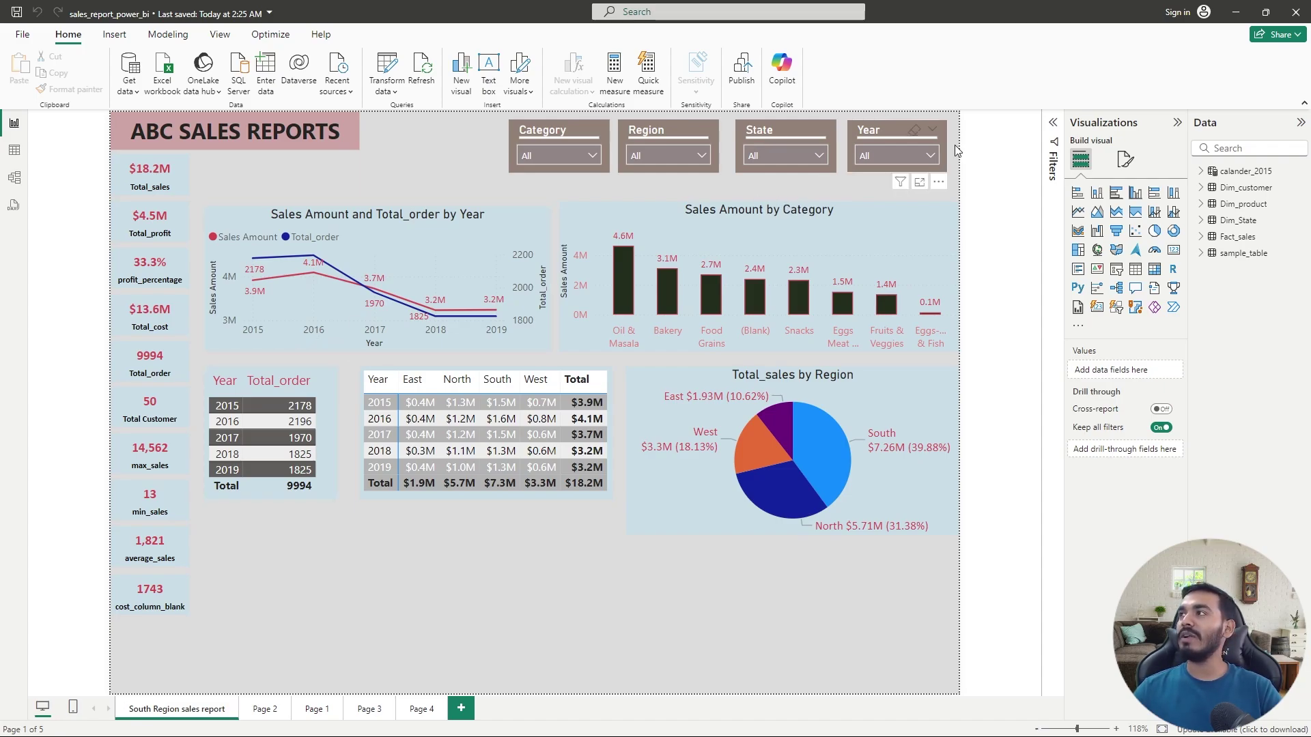
# Expand the Filters pane and examine the filters for the Total_sales by Region pie chart and the Region slicer options
pyautogui.click(1054, 135)
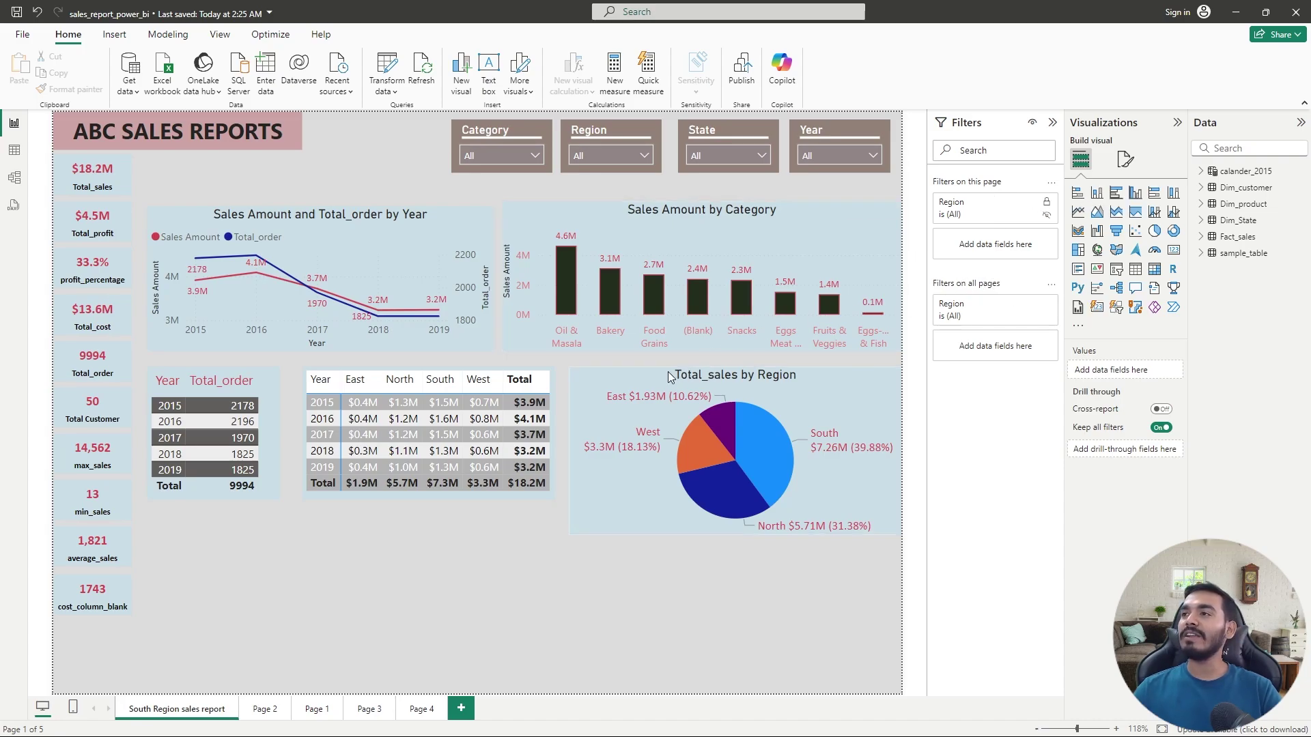
pyautogui.click(609, 380)
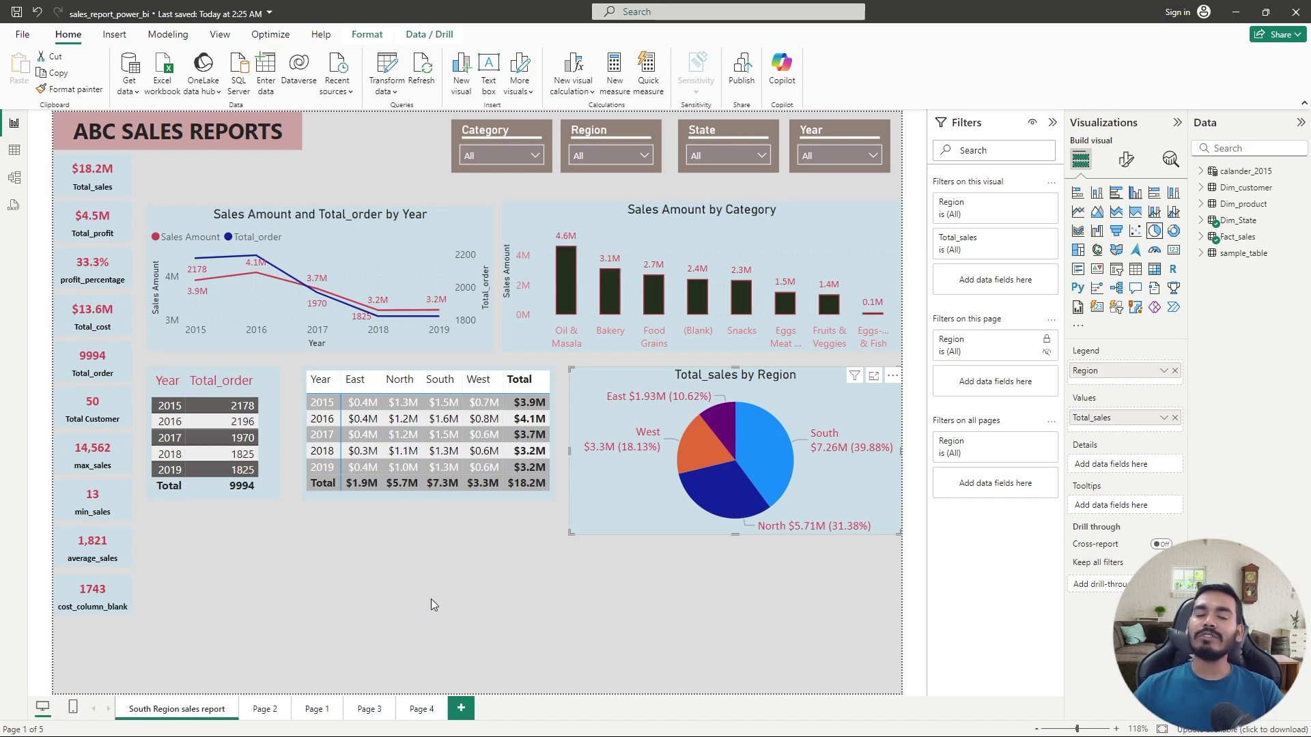
pyautogui.click(609, 150)
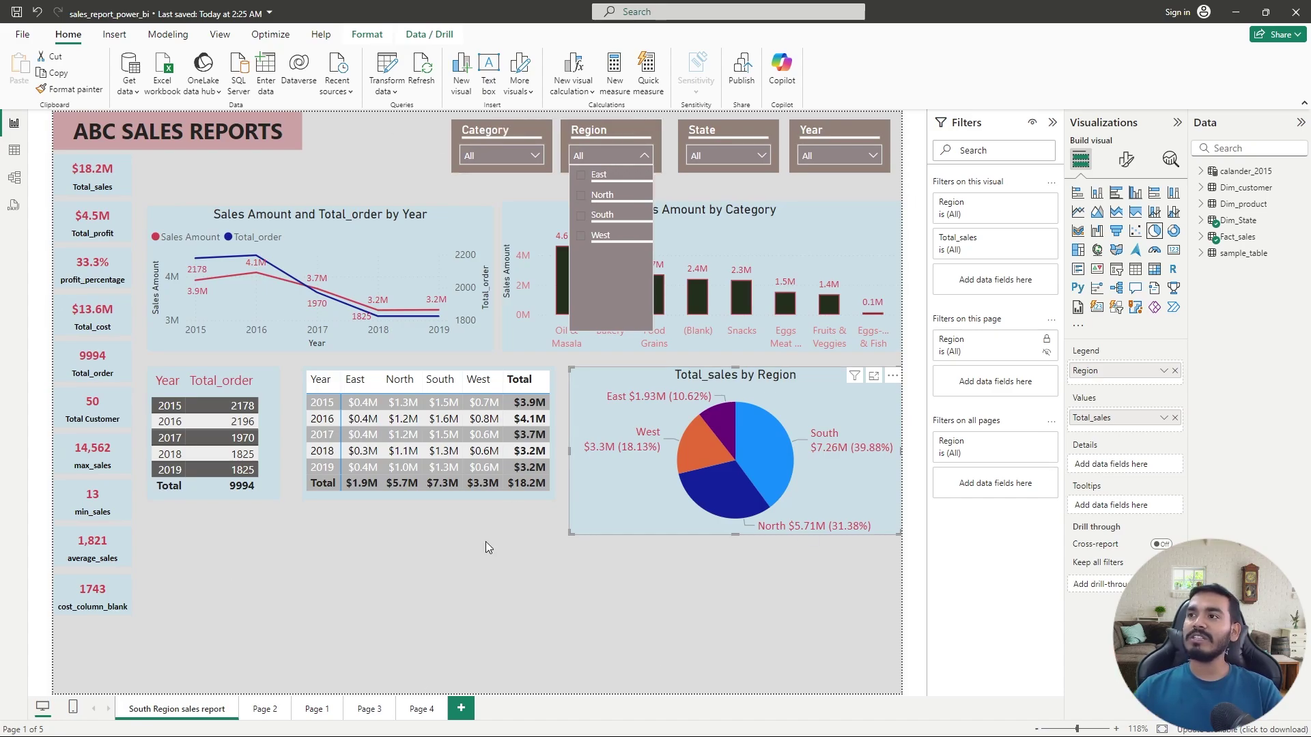
pyautogui.click(471, 615)
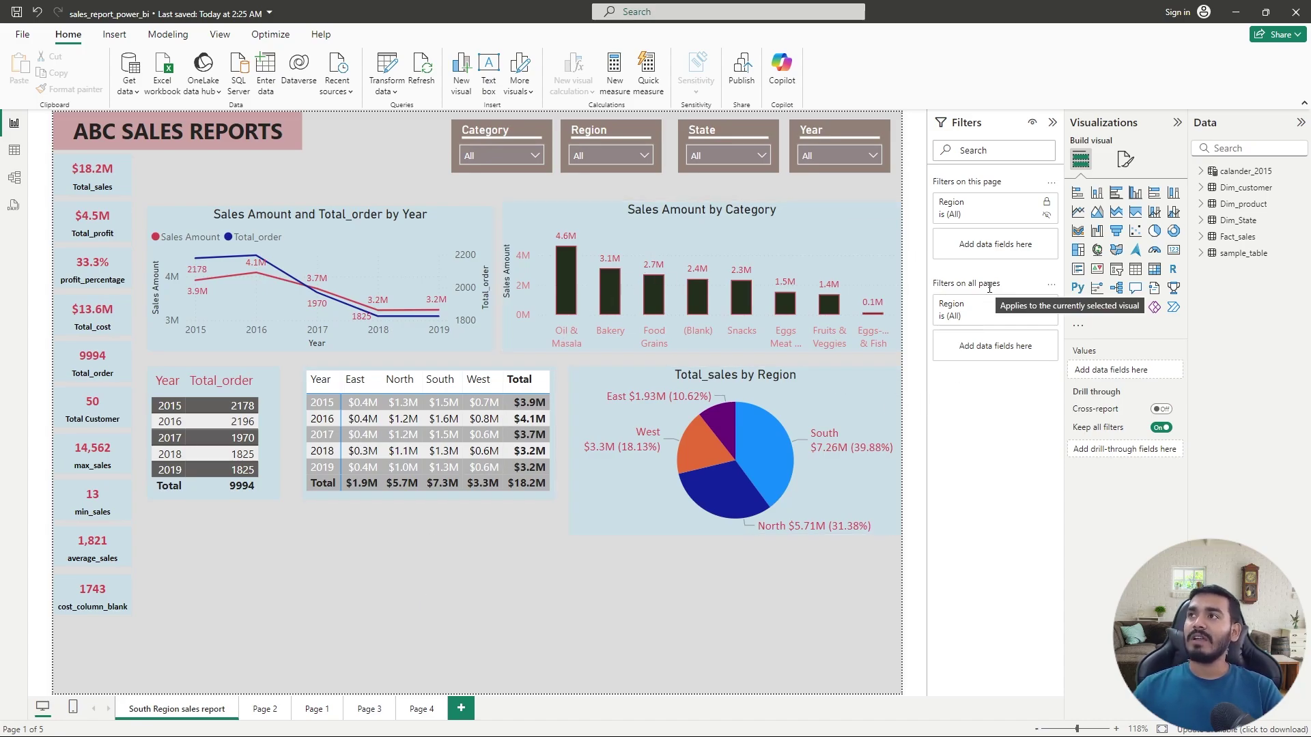
# Filter the report page to the South region with the Region slicer
pyautogui.click(601, 151)
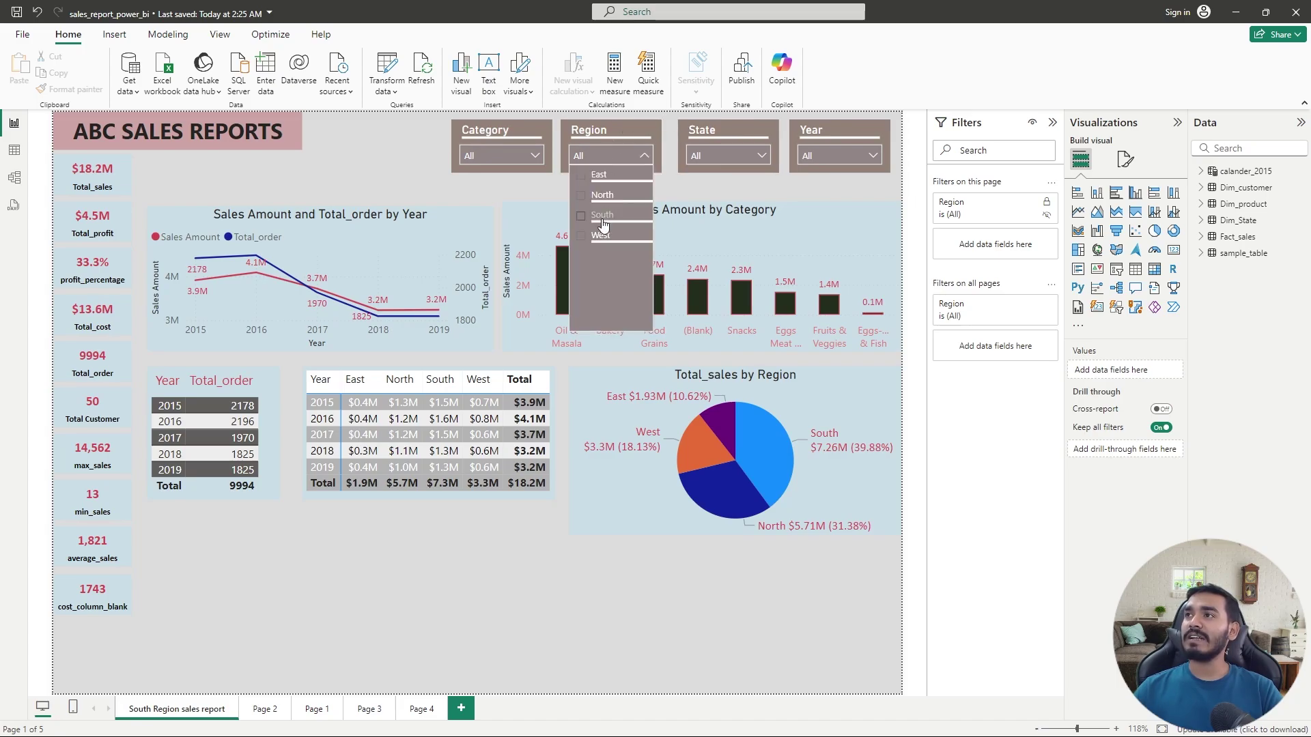
pyautogui.click(580, 216)
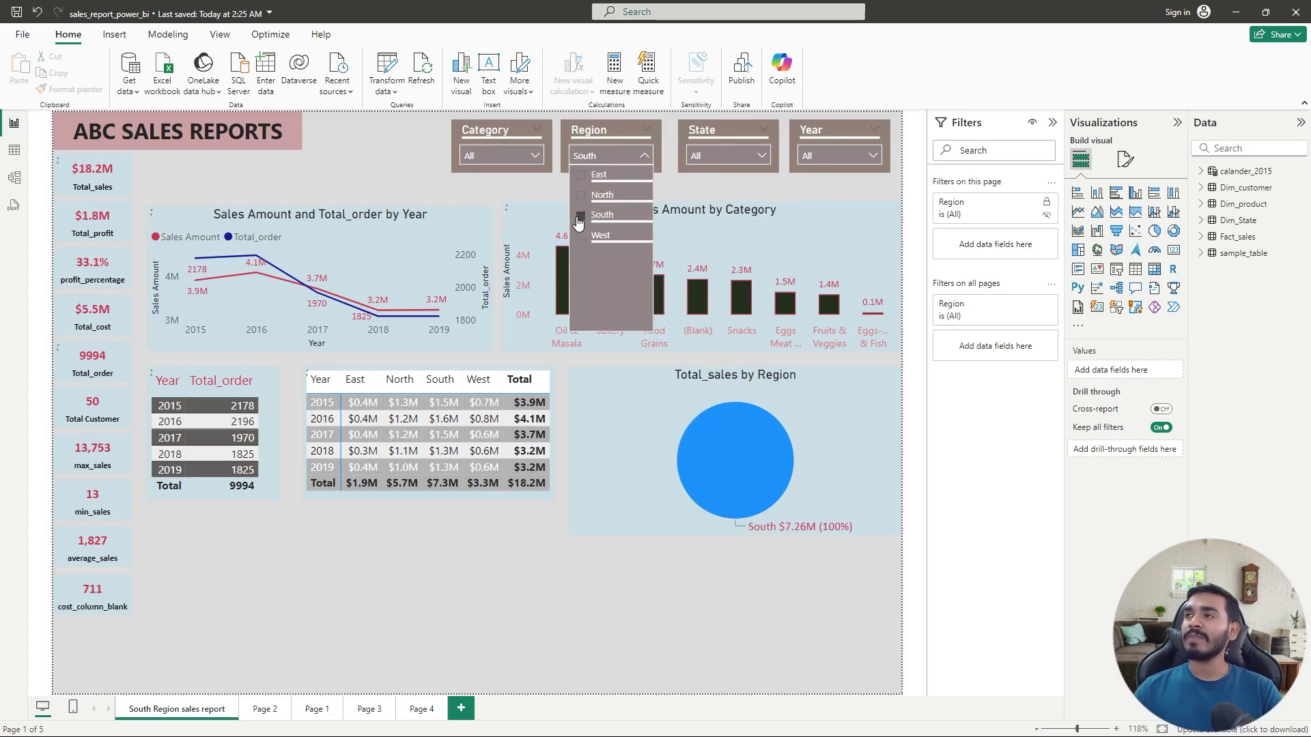
pyautogui.click(388, 175)
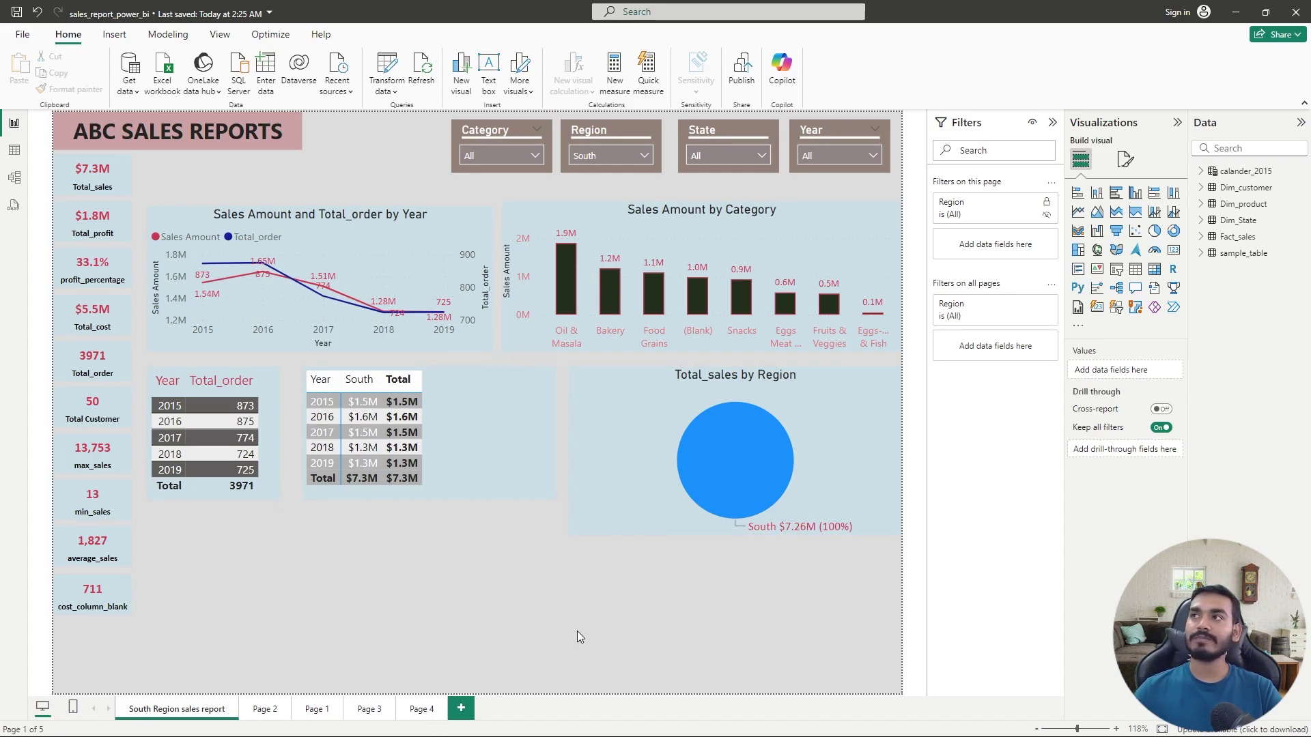
# Clear the South selection in the Region slicer
pyautogui.click(635, 158)
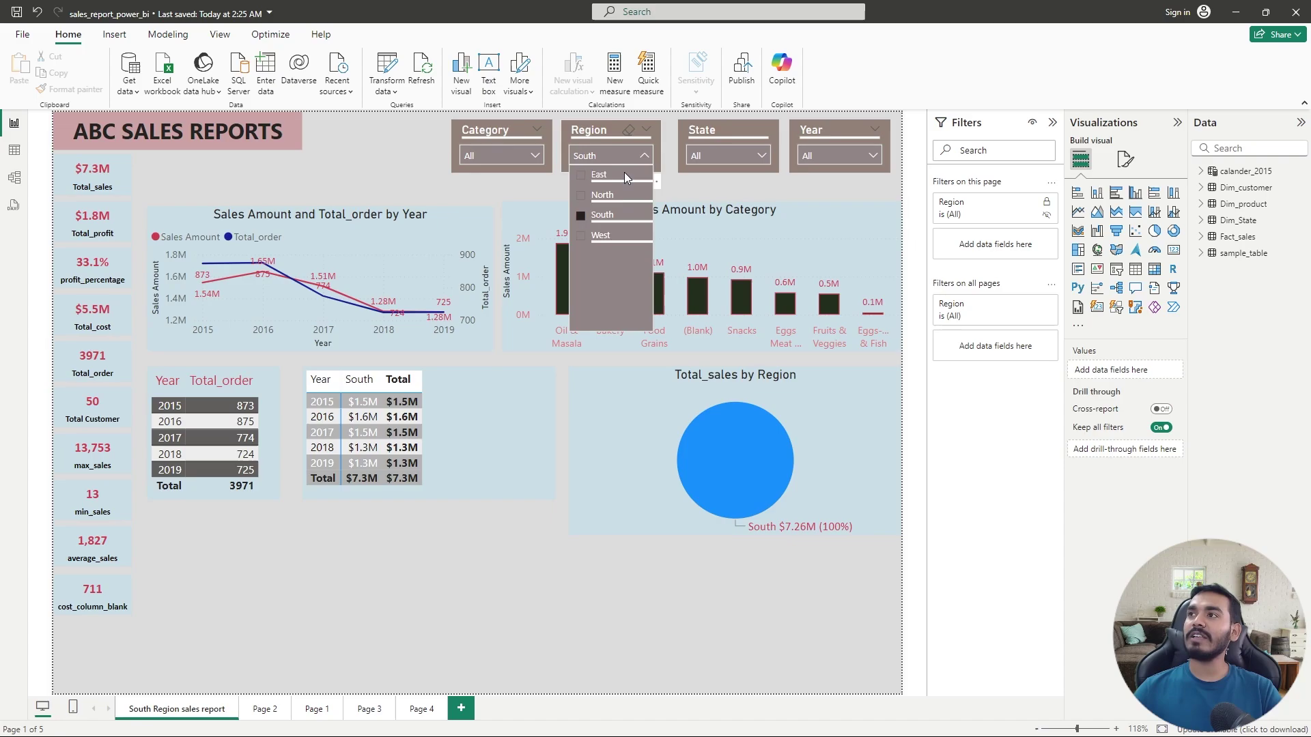
pyautogui.click(582, 212)
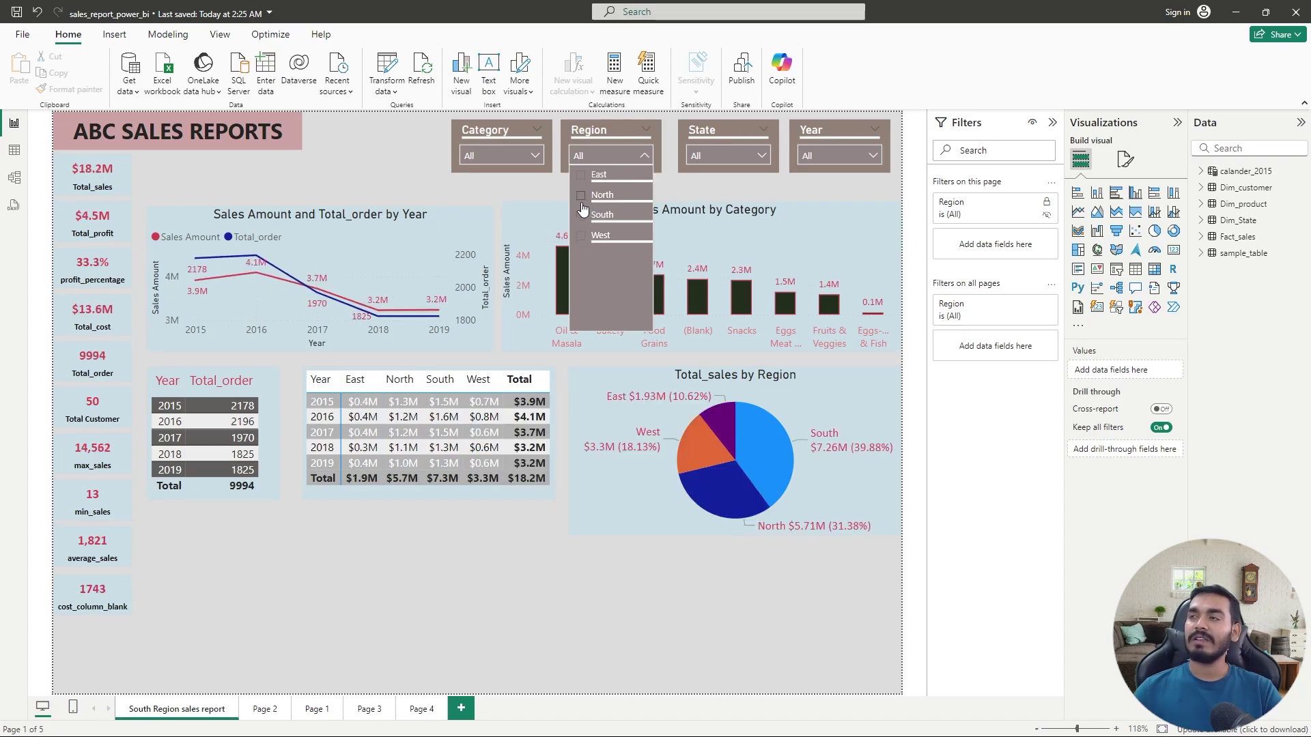
pyautogui.click(411, 161)
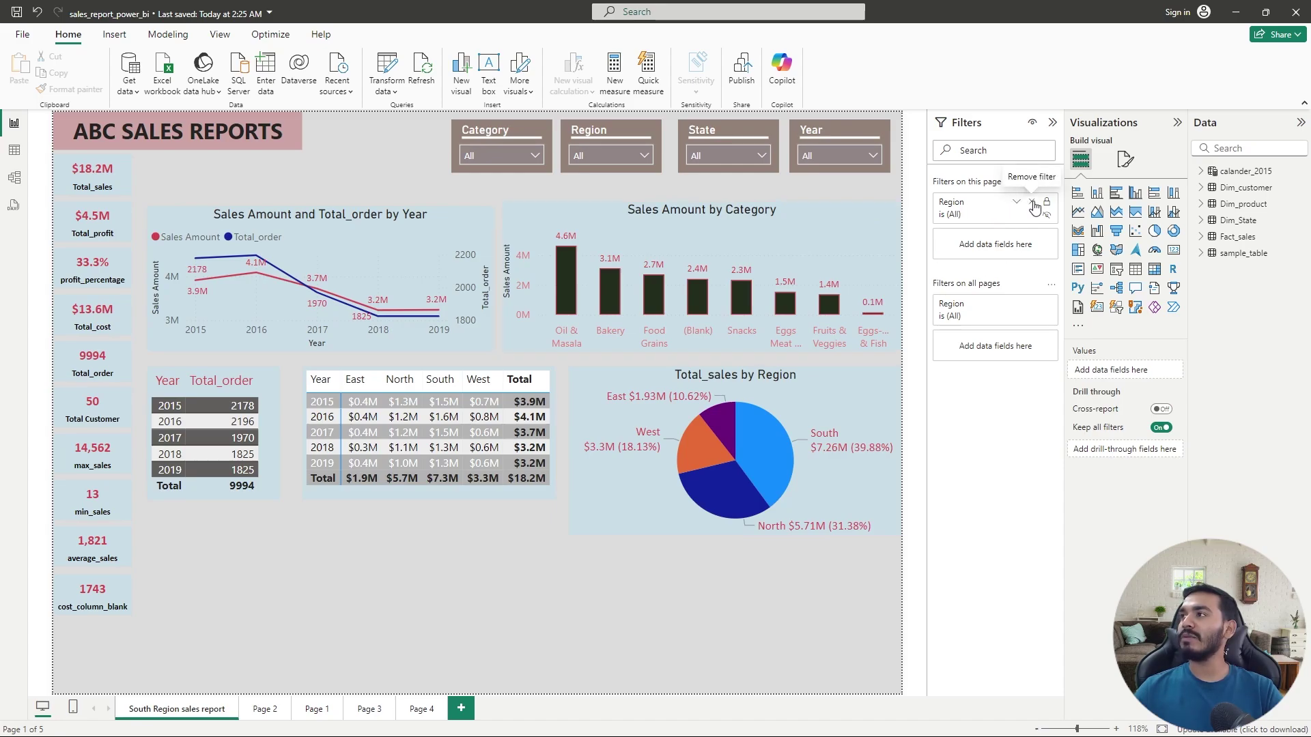
# Replace the page-level Region filter with a new one from Dim_State and restrict it to South
pyautogui.click(1032, 202)
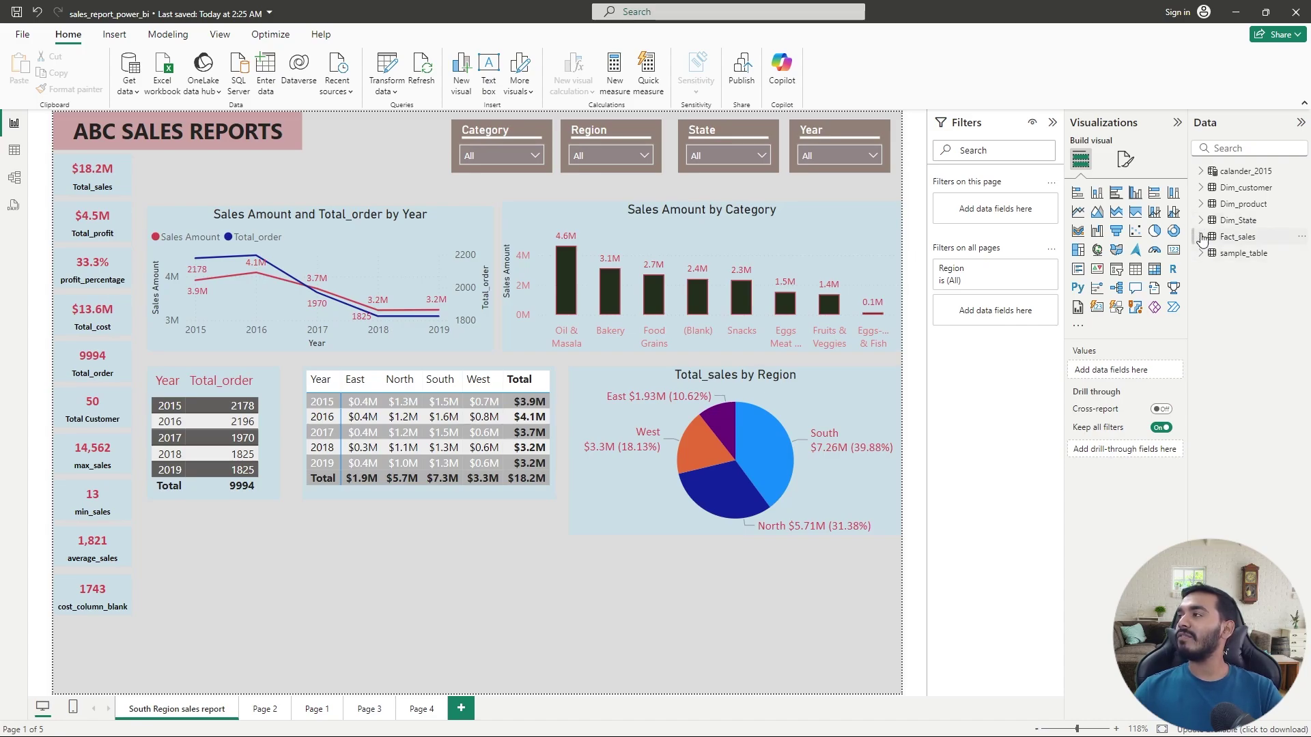
pyautogui.click(1201, 237)
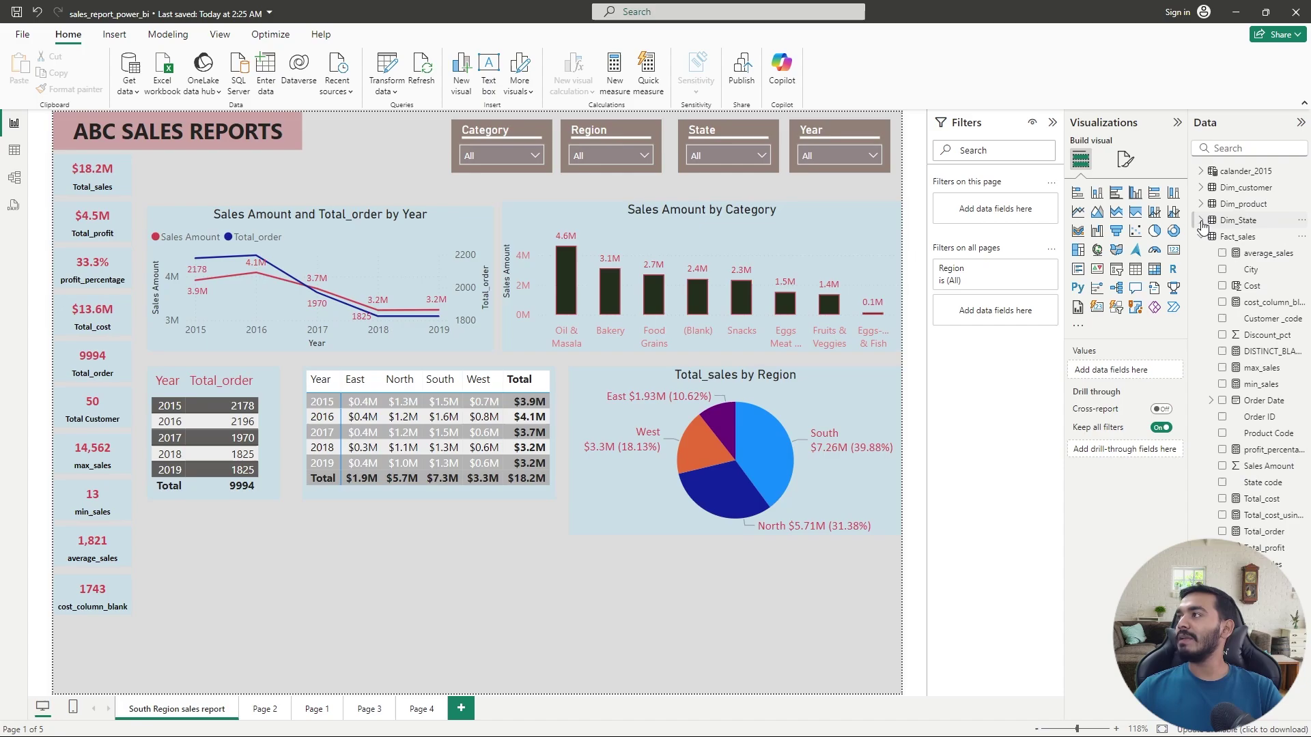
pyautogui.click(1201, 221)
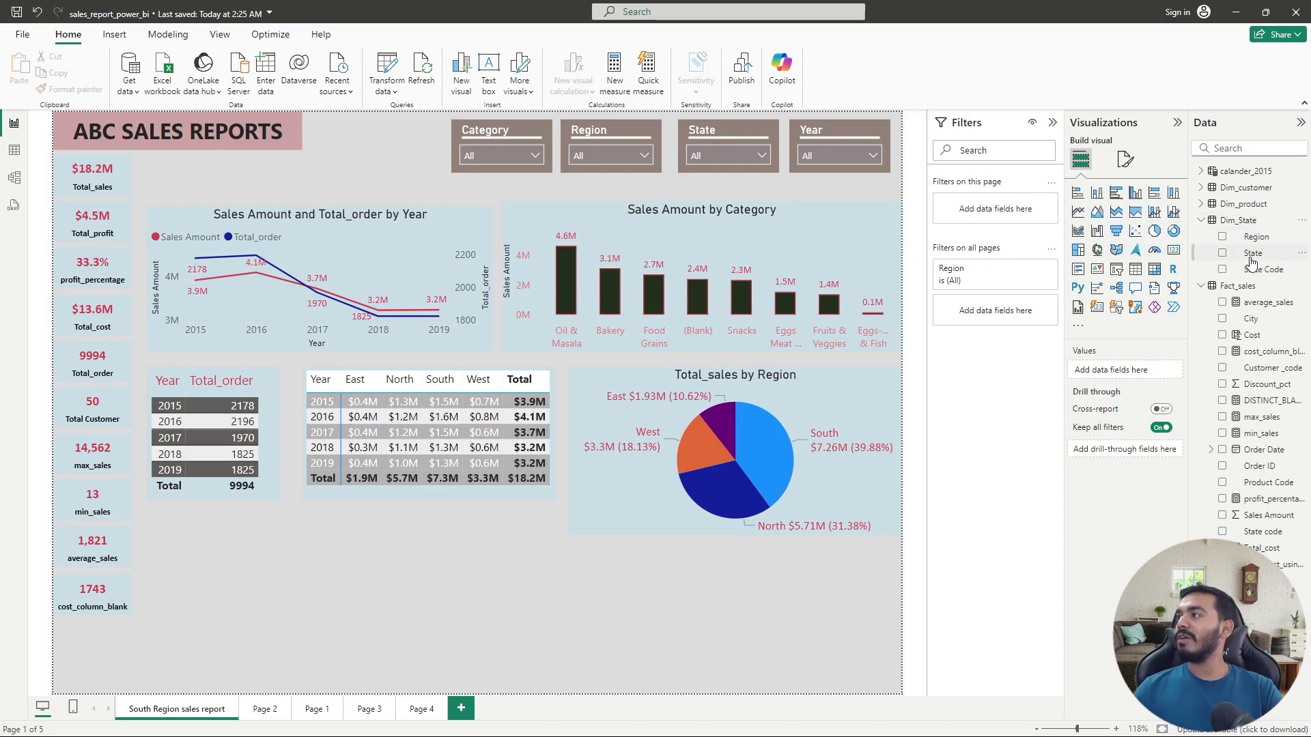
pyautogui.moveTo(1265, 240); pyautogui.dragTo(1016, 216)
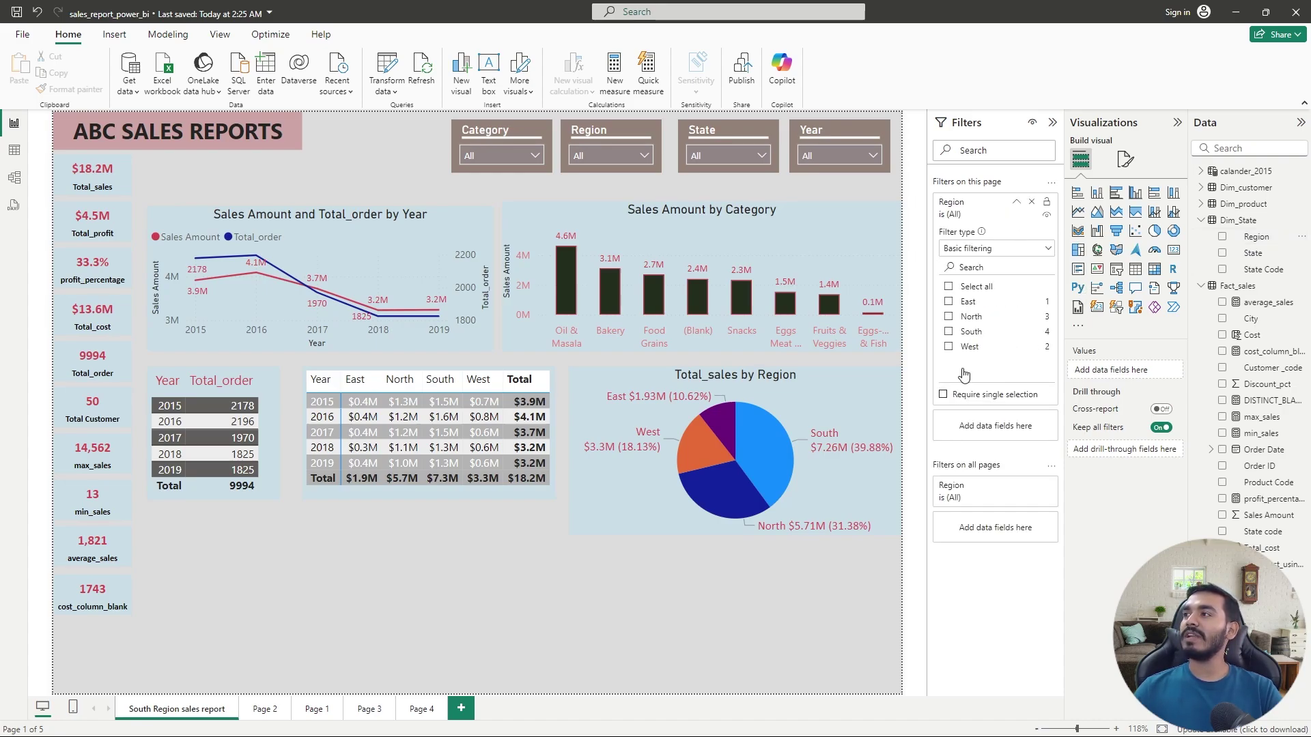
pyautogui.click(948, 332)
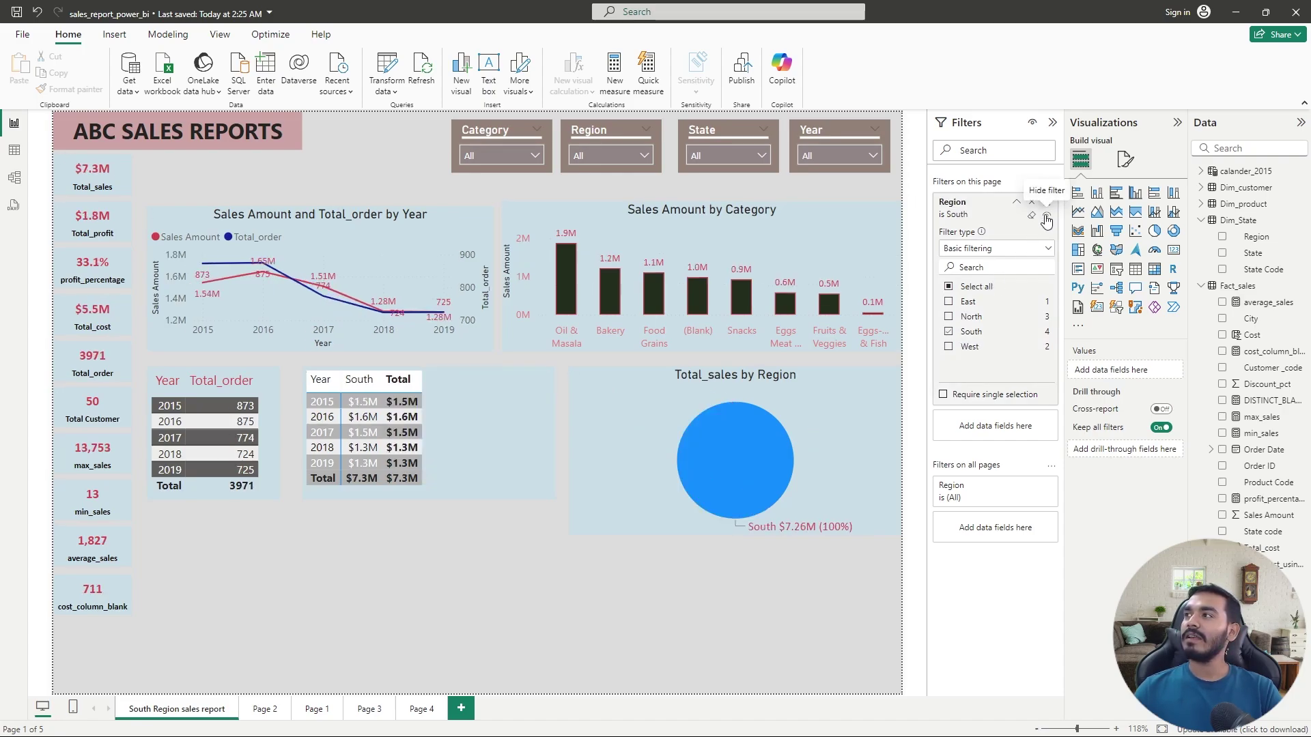
pyautogui.click(1017, 203)
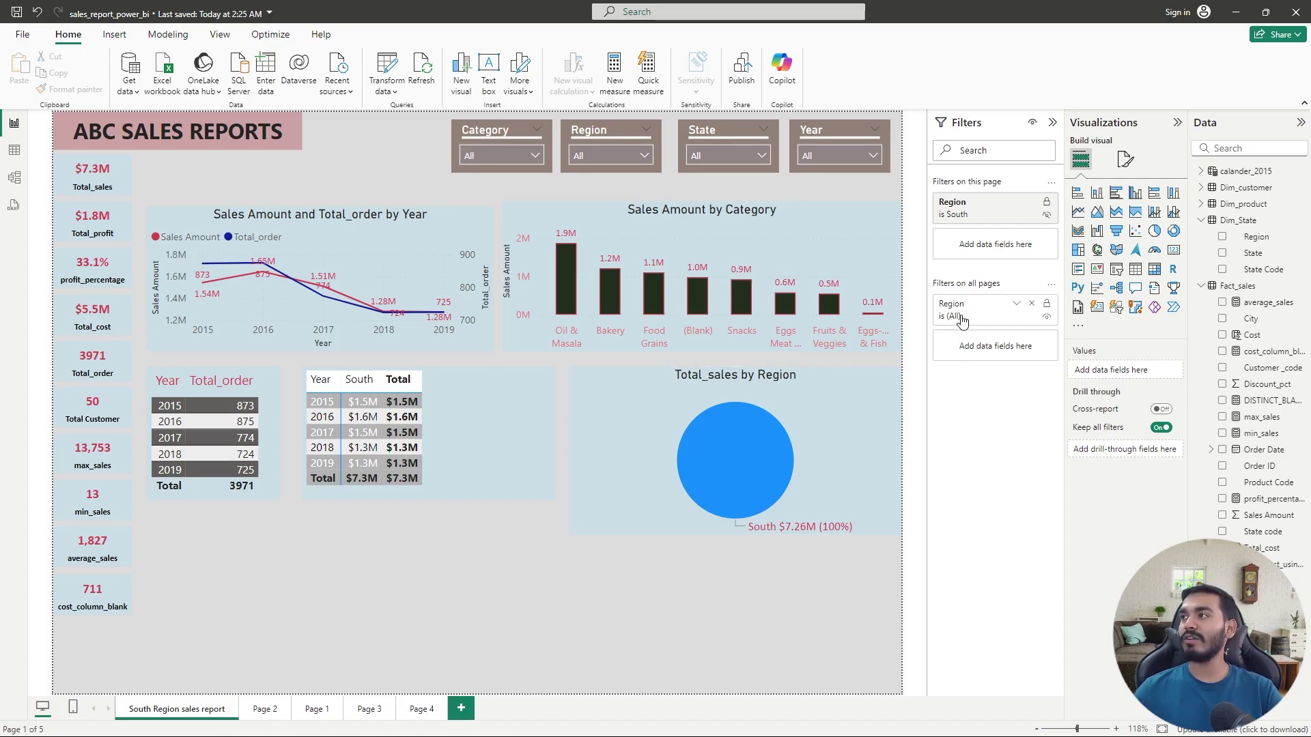
# Look at the options of the all-pages Region filter and clear the South selection from the page-level Region filter
pyautogui.click(1019, 306)
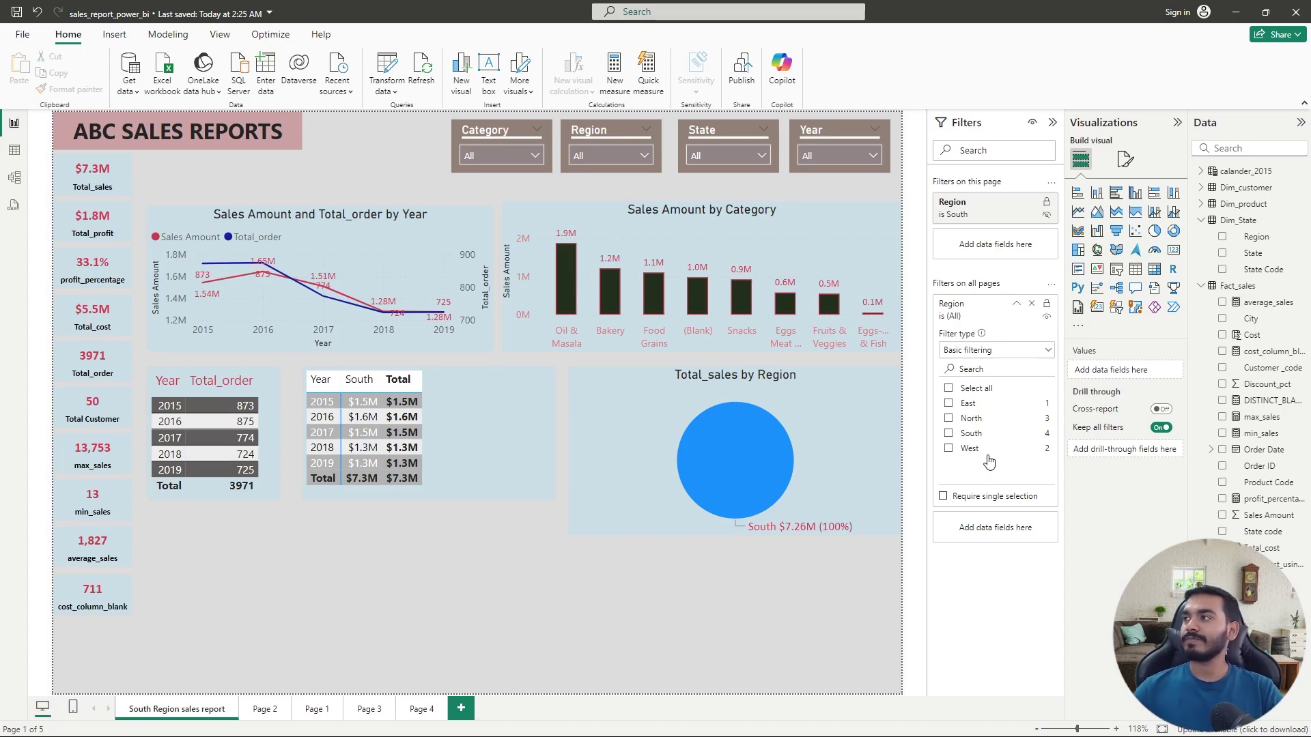
pyautogui.click(1018, 306)
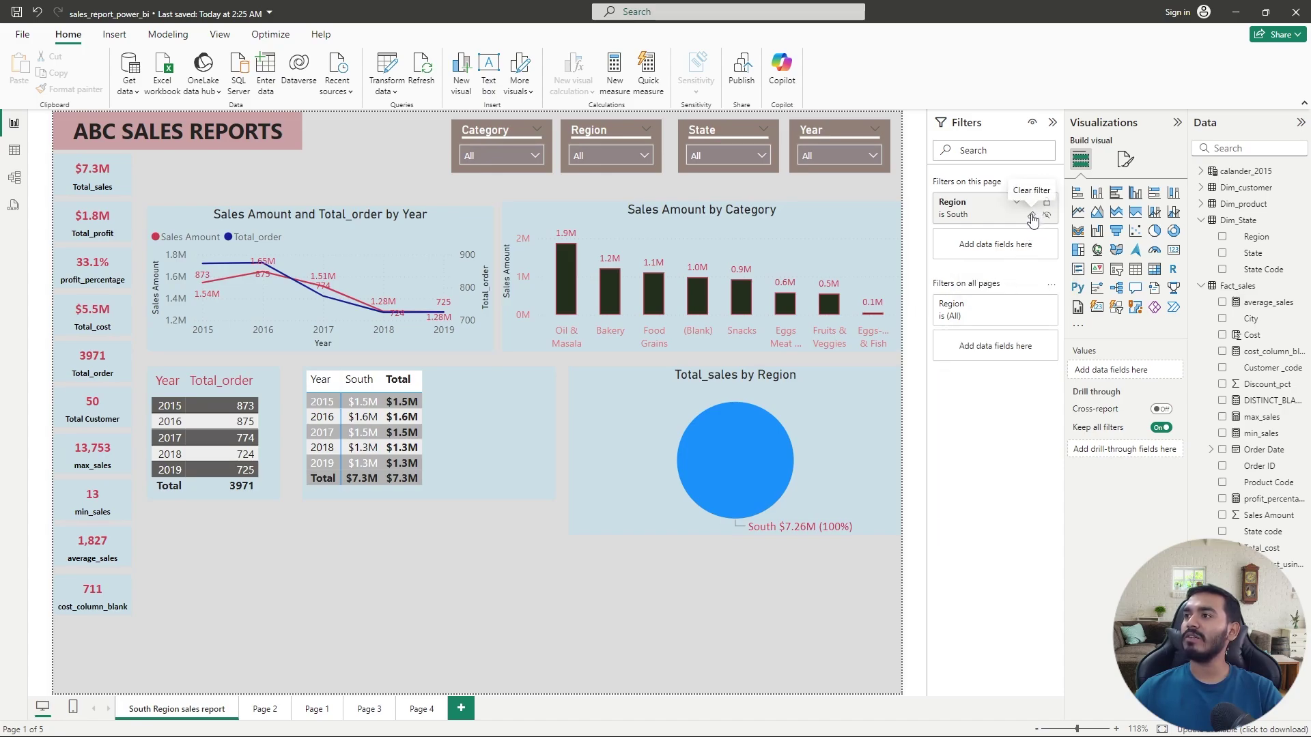
pyautogui.click(1032, 217)
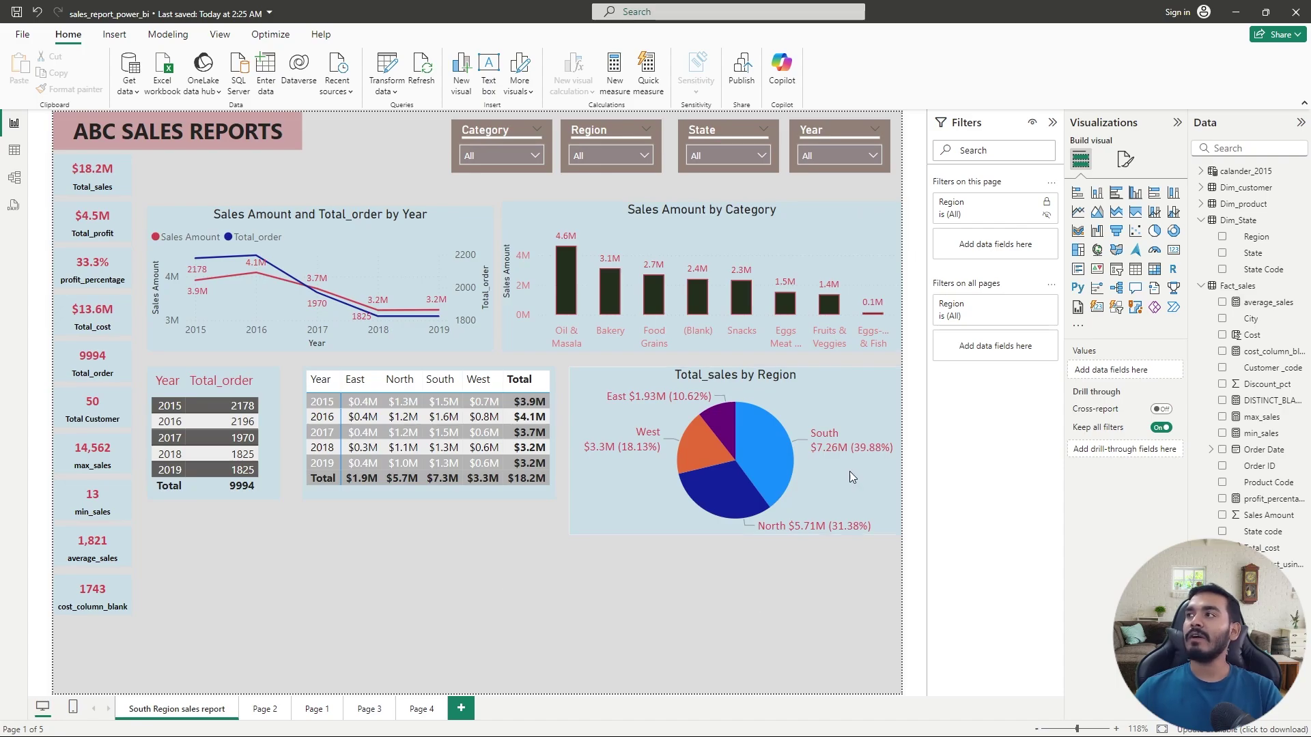
# Add Category from Dim_product as a visual-level filter on the Total_sales by Region pie chart and restrict it to Bakery
pyautogui.click(815, 398)
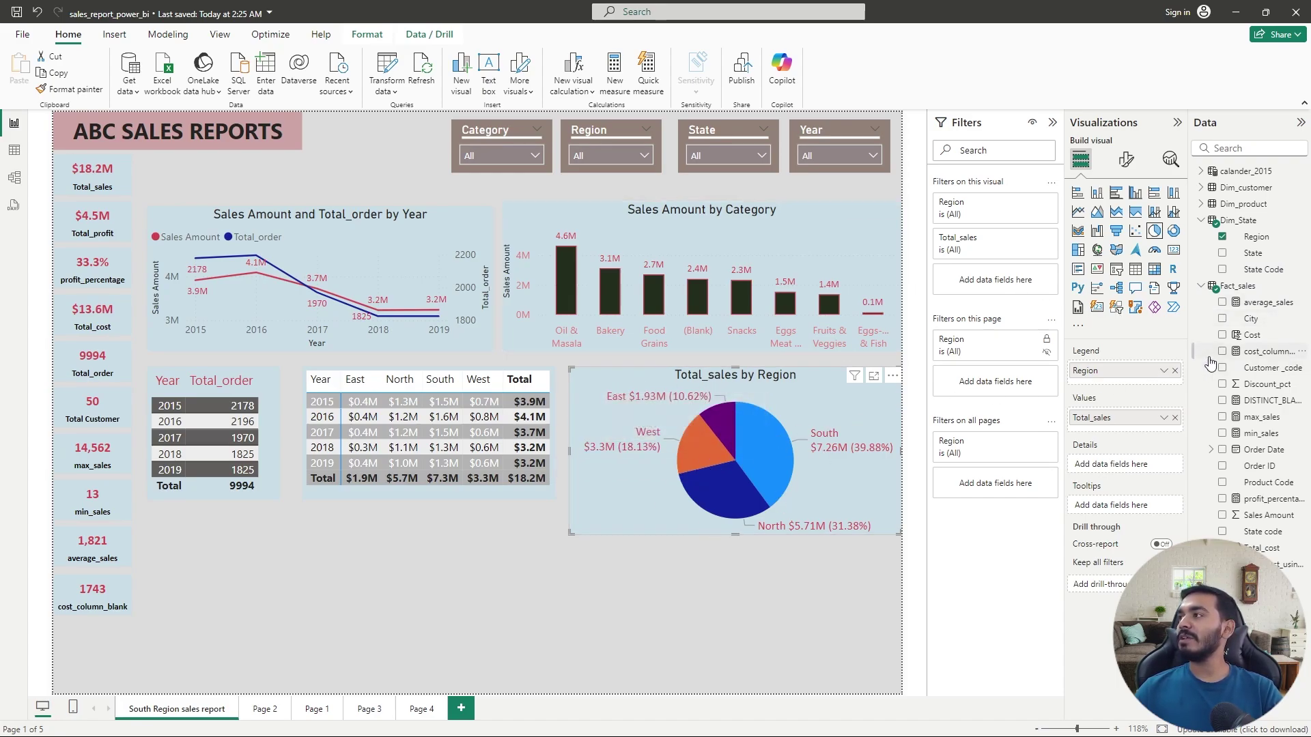
pyautogui.click(1202, 221)
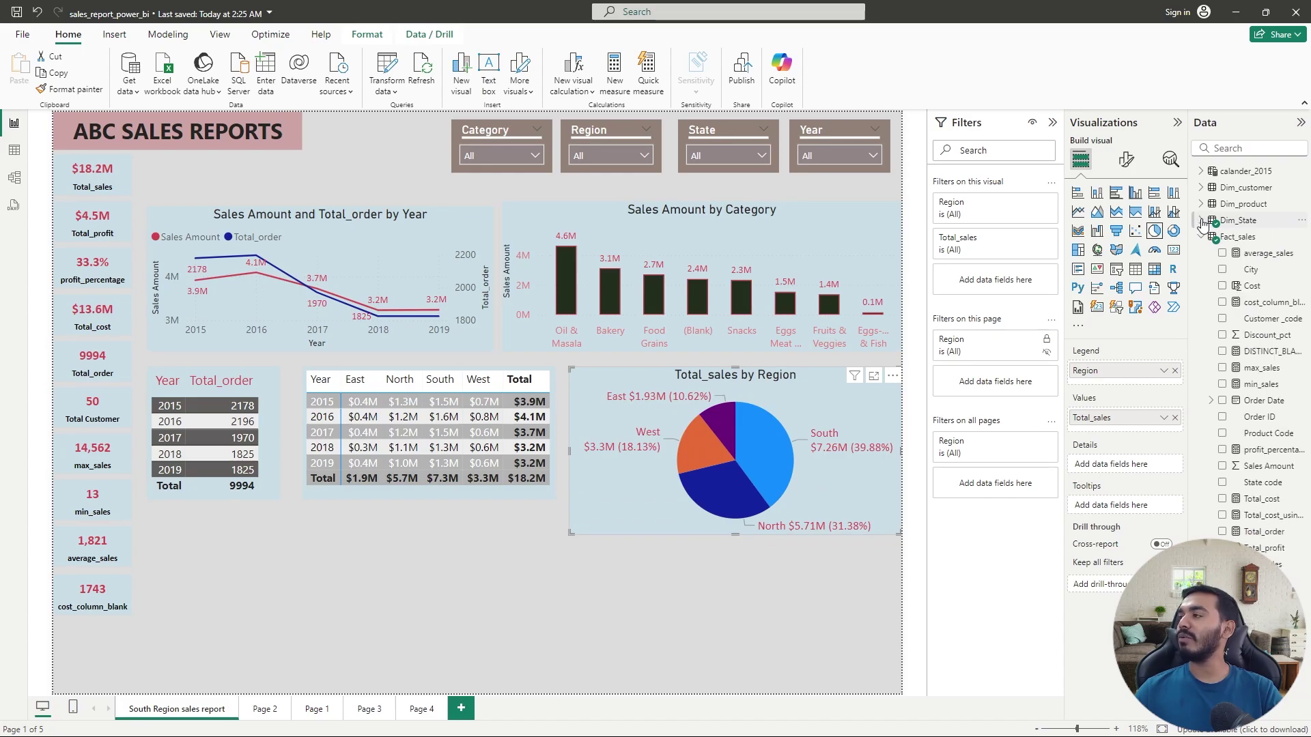
pyautogui.click(1202, 204)
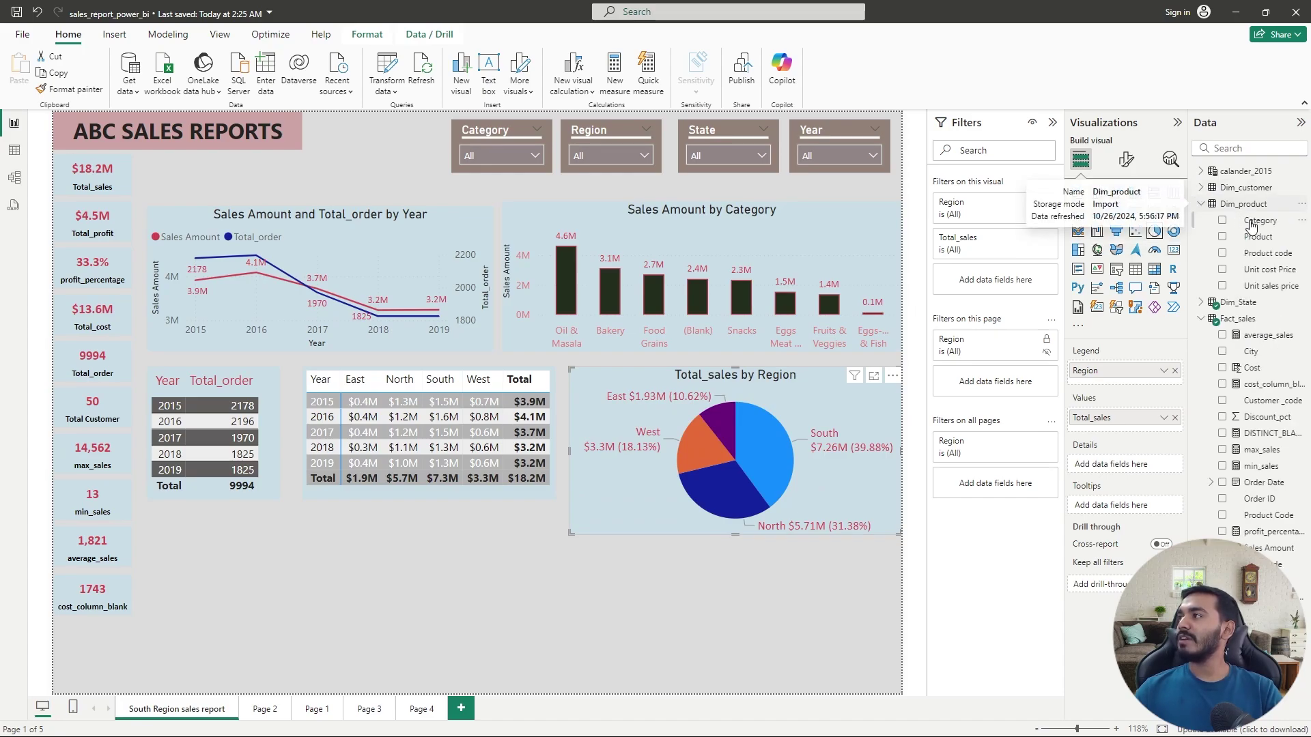
pyautogui.moveTo(1269, 229); pyautogui.dragTo(996, 280)
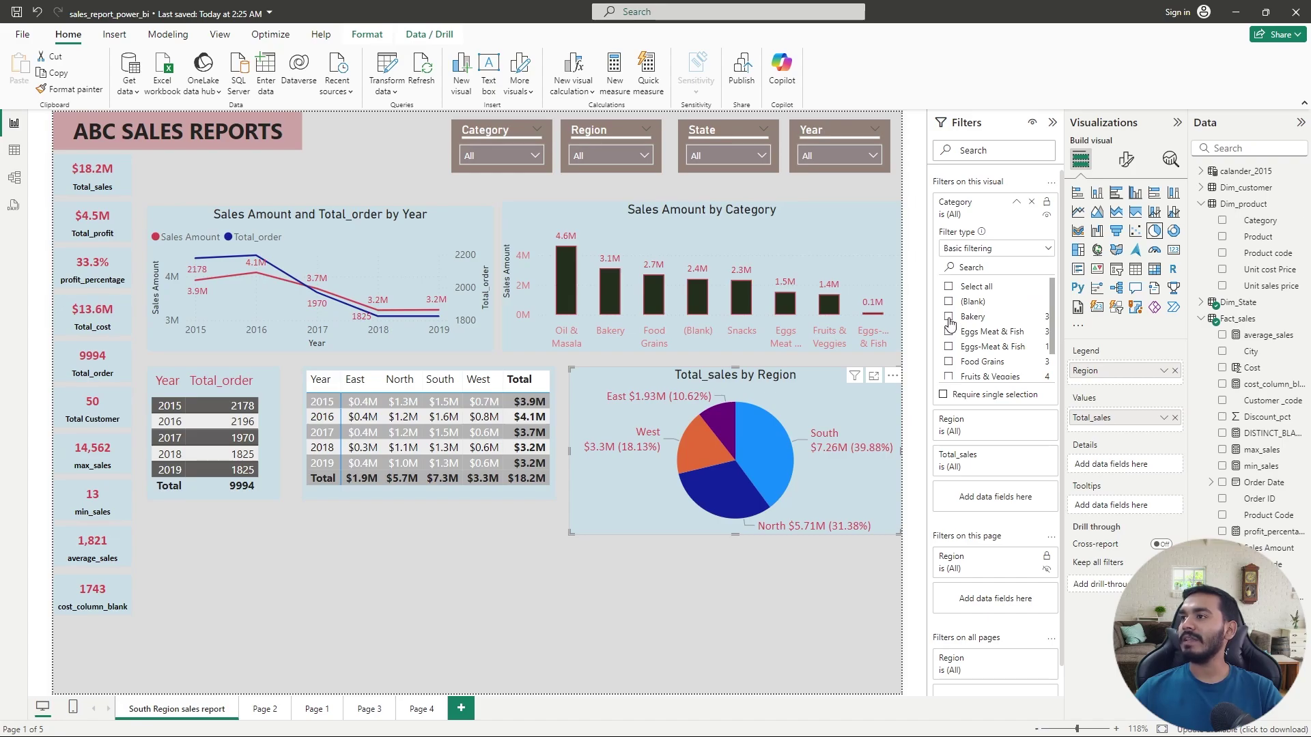
pyautogui.click(949, 317)
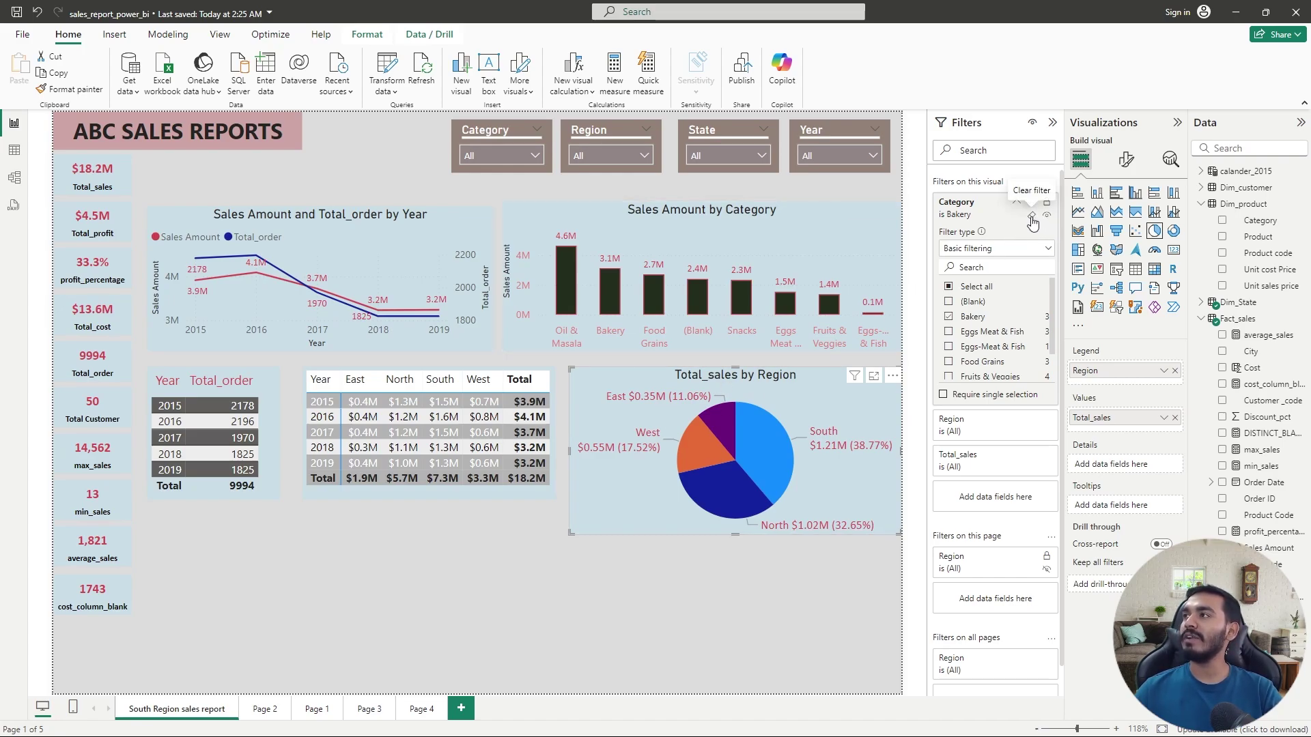
# Clear the Bakery selection, remove the Category filter from the pie chart and deselect the chart
pyautogui.click(1031, 217)
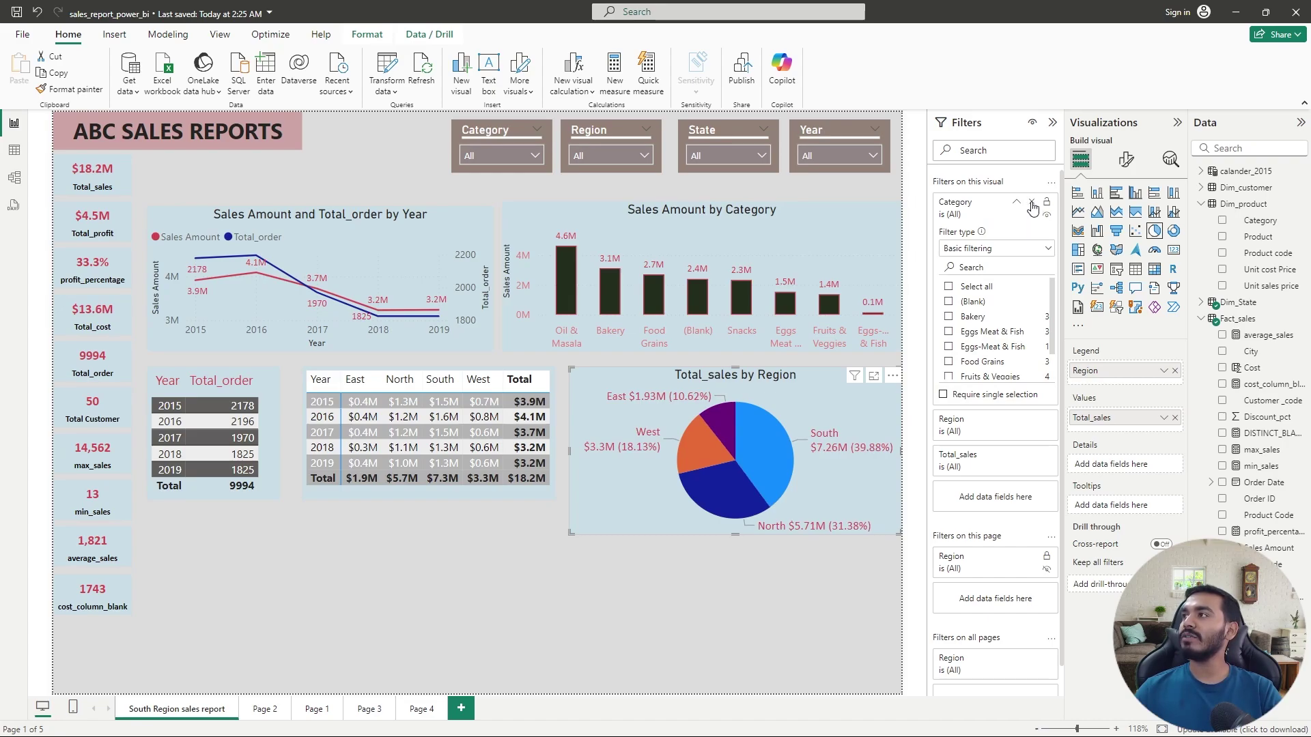
pyautogui.click(1031, 205)
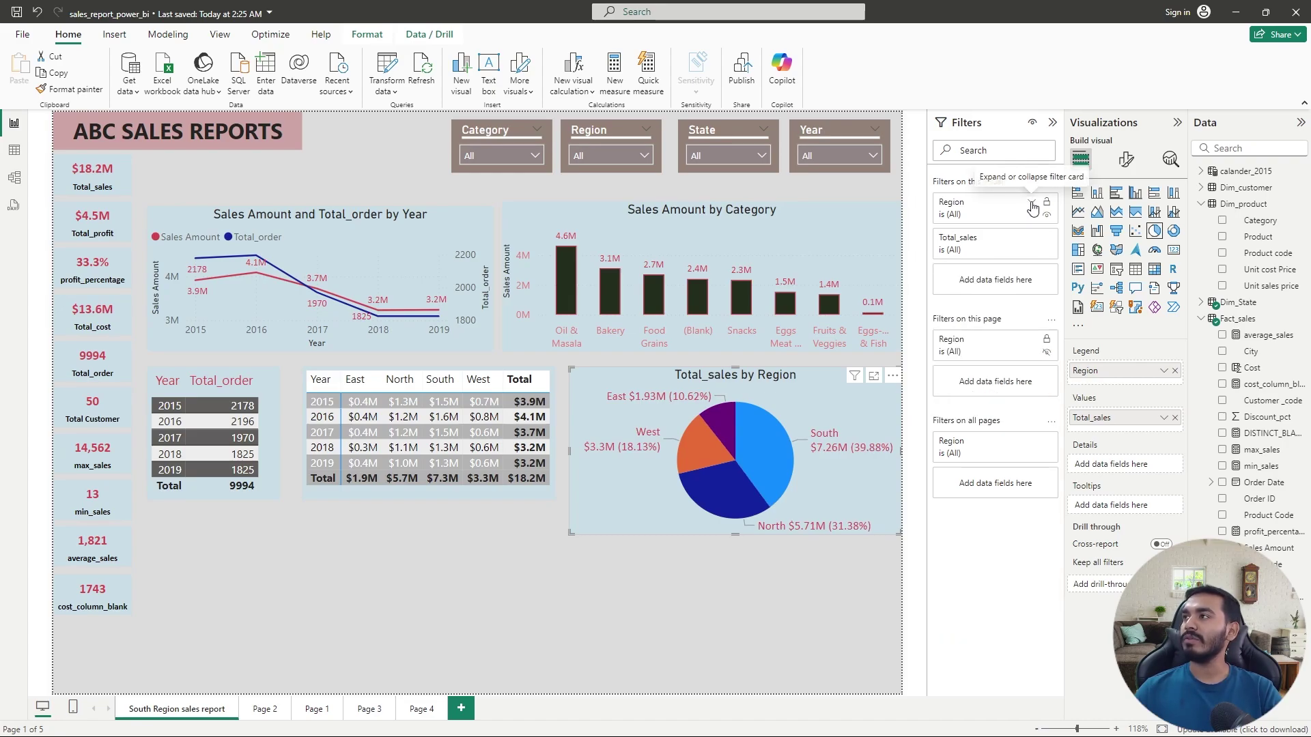
pyautogui.click(648, 588)
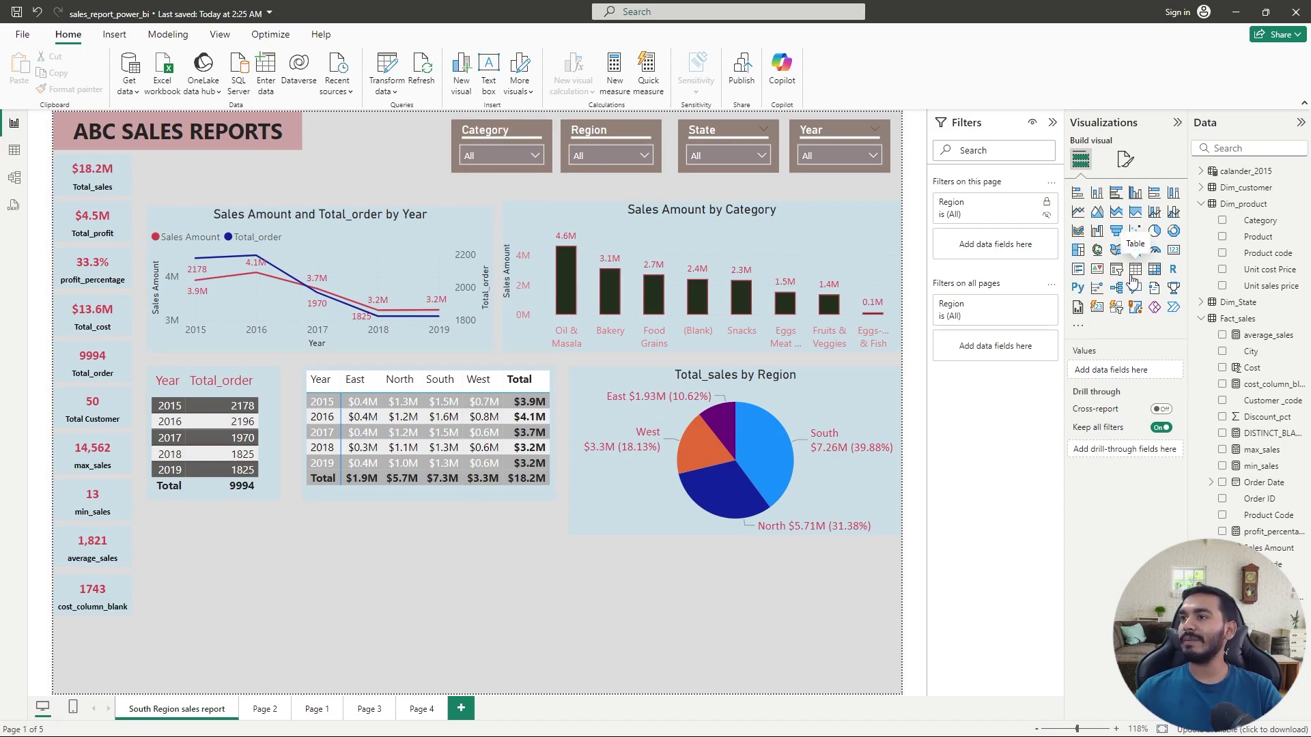
# Insert a table visual in the empty area below the year-by-region matrix, with Category and Total_sales as its columns
pyautogui.click(1134, 270)
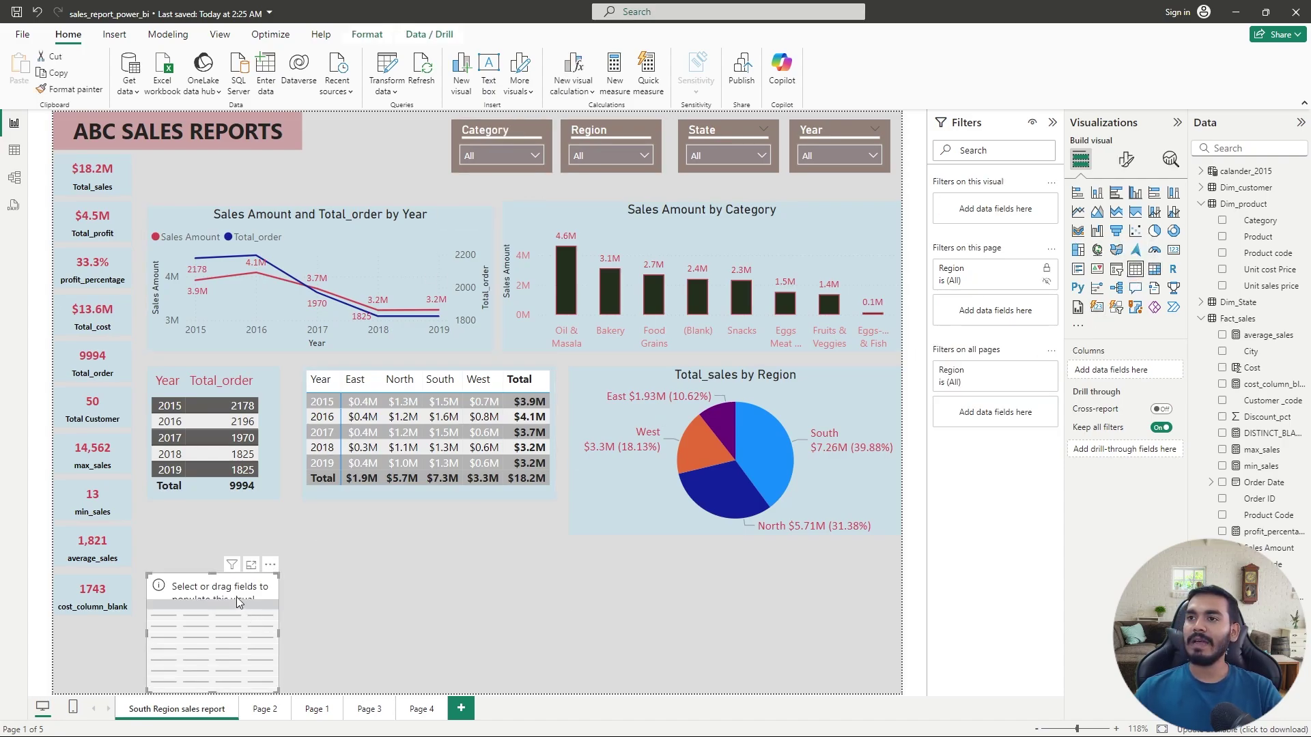
pyautogui.moveTo(215, 570); pyautogui.dragTo(339, 537)
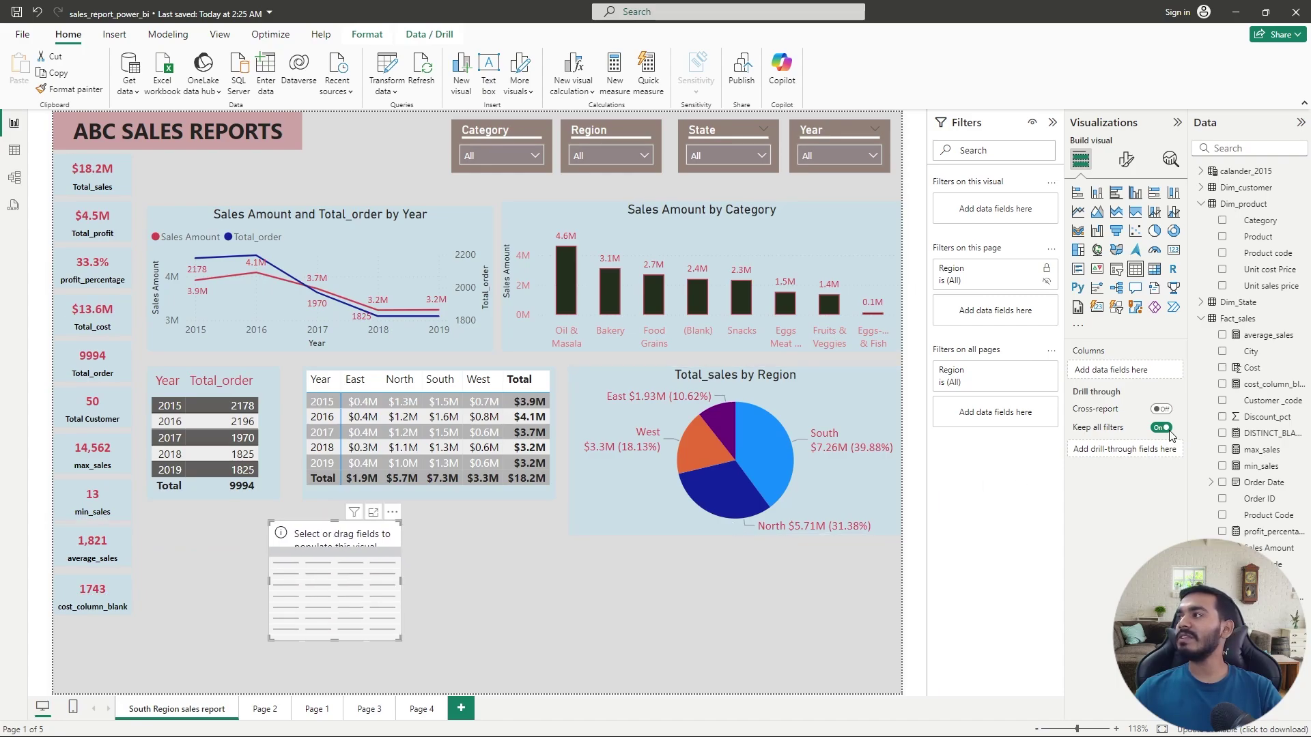
pyautogui.moveTo(1272, 224); pyautogui.dragTo(1133, 371)
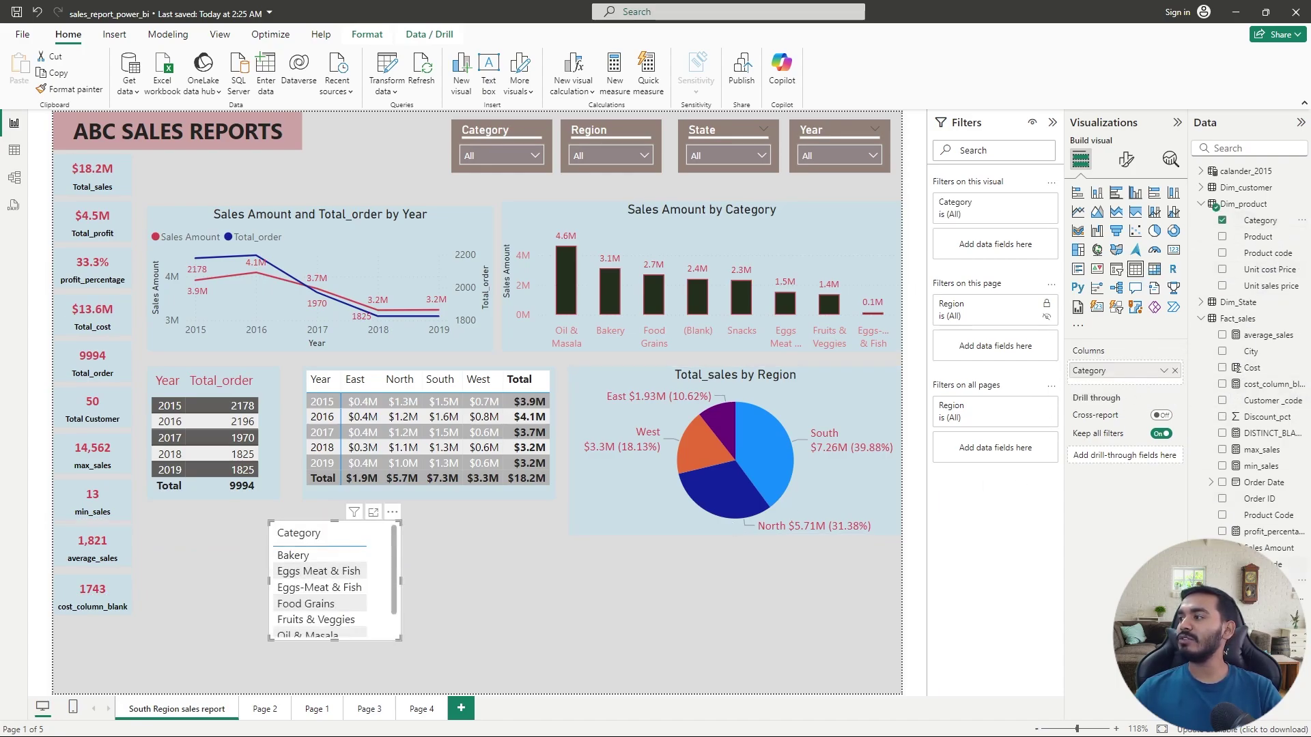
pyautogui.moveTo(1263, 648); pyautogui.dragTo(1137, 379)
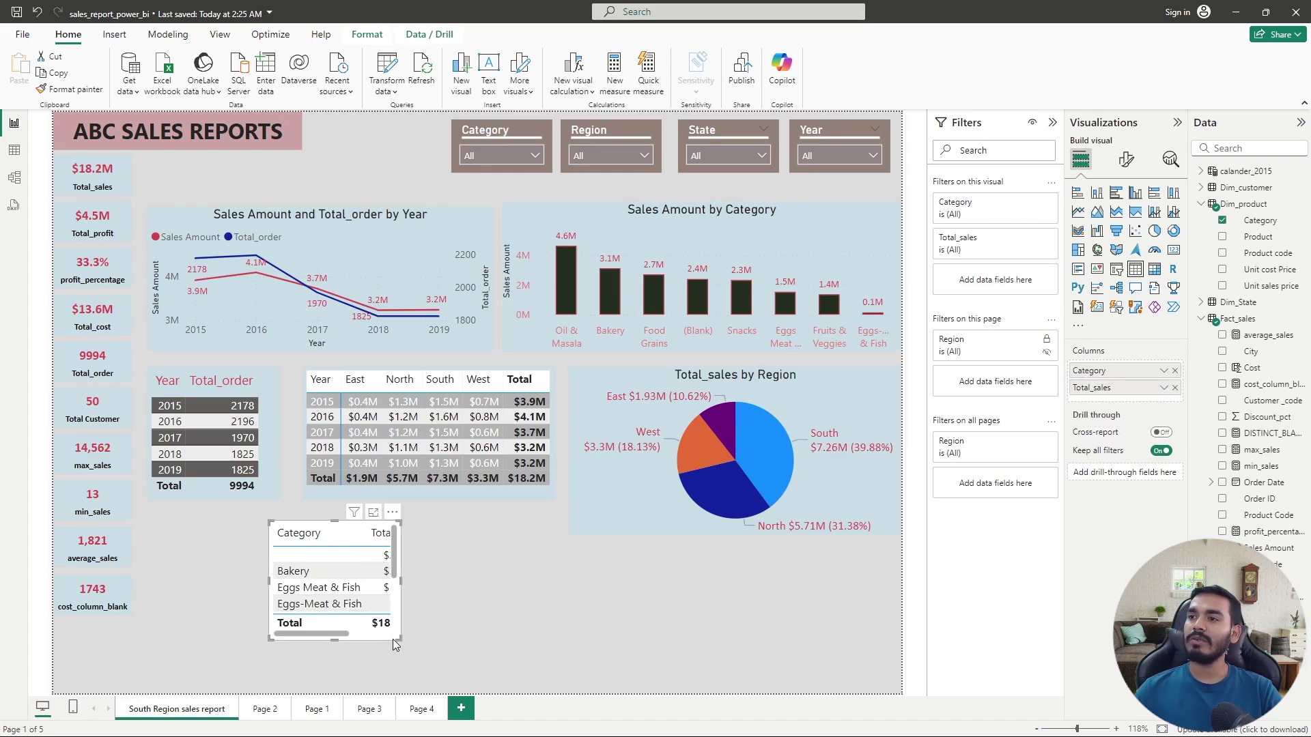
# Resize and reposition the Category and Total_sales table so all its rows and the total fit below the matrix
pyautogui.moveTo(399, 638); pyautogui.dragTo(492, 686)
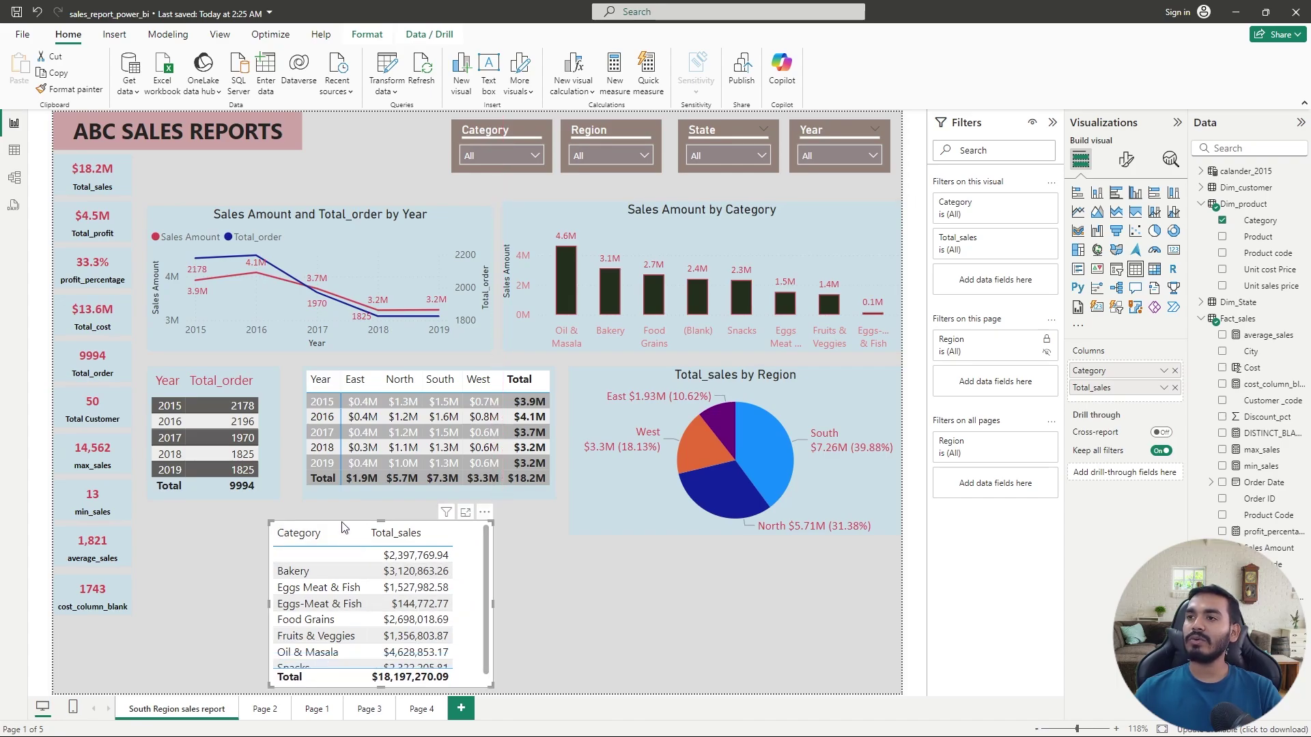
pyautogui.moveTo(341, 524); pyautogui.dragTo(350, 504)
pyautogui.moveTo(501, 668)
pyautogui.mouseDown()
pyautogui.moveTo(503, 688)
pyautogui.moveTo(477, 675)
pyautogui.mouseUp()
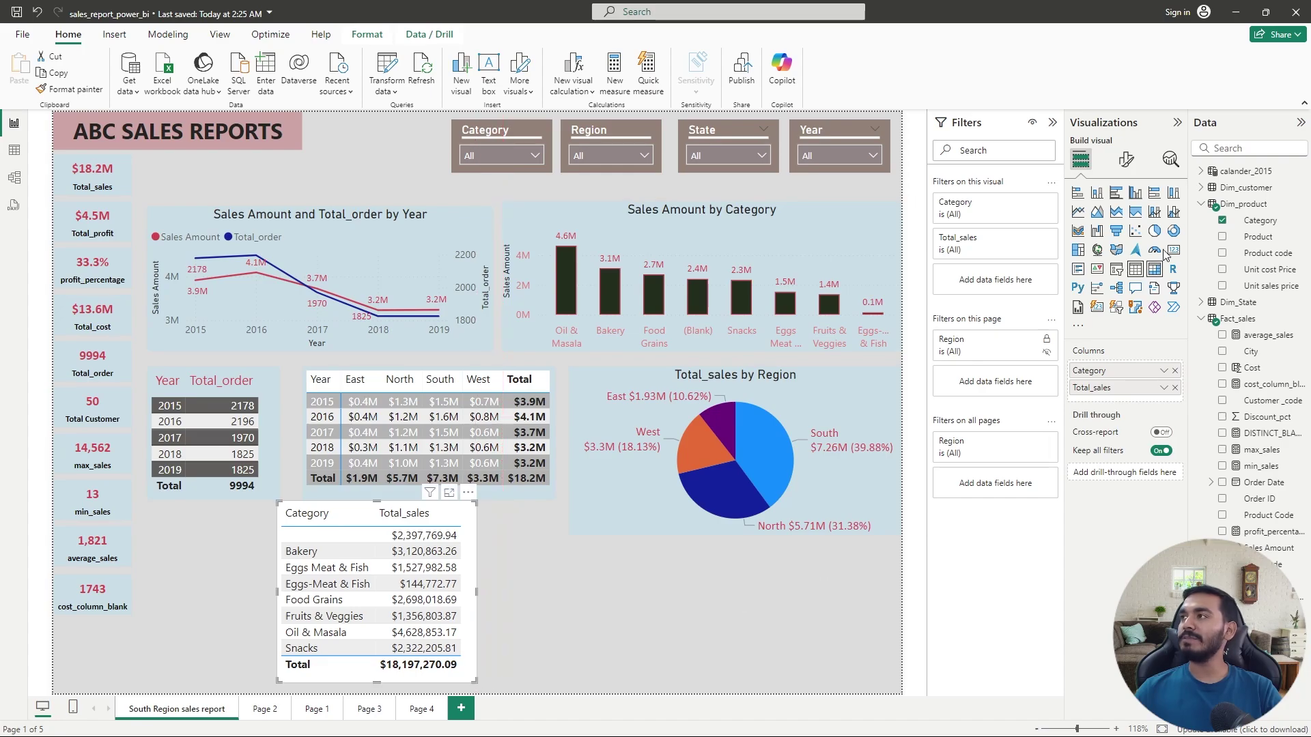
# Show the category table's Total_sales values in millions with 1 decimal place and sort the table by Total_sales in descending order
pyautogui.click(1126, 162)
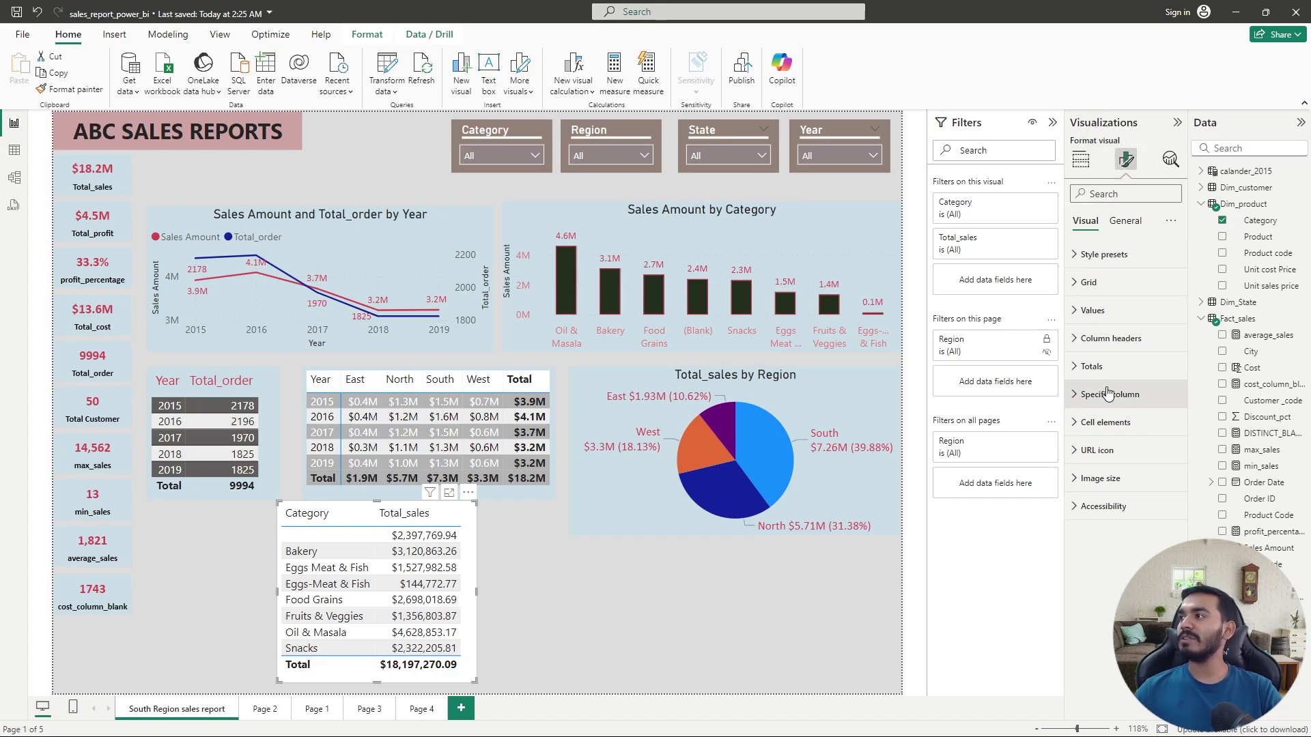
pyautogui.click(1134, 391)
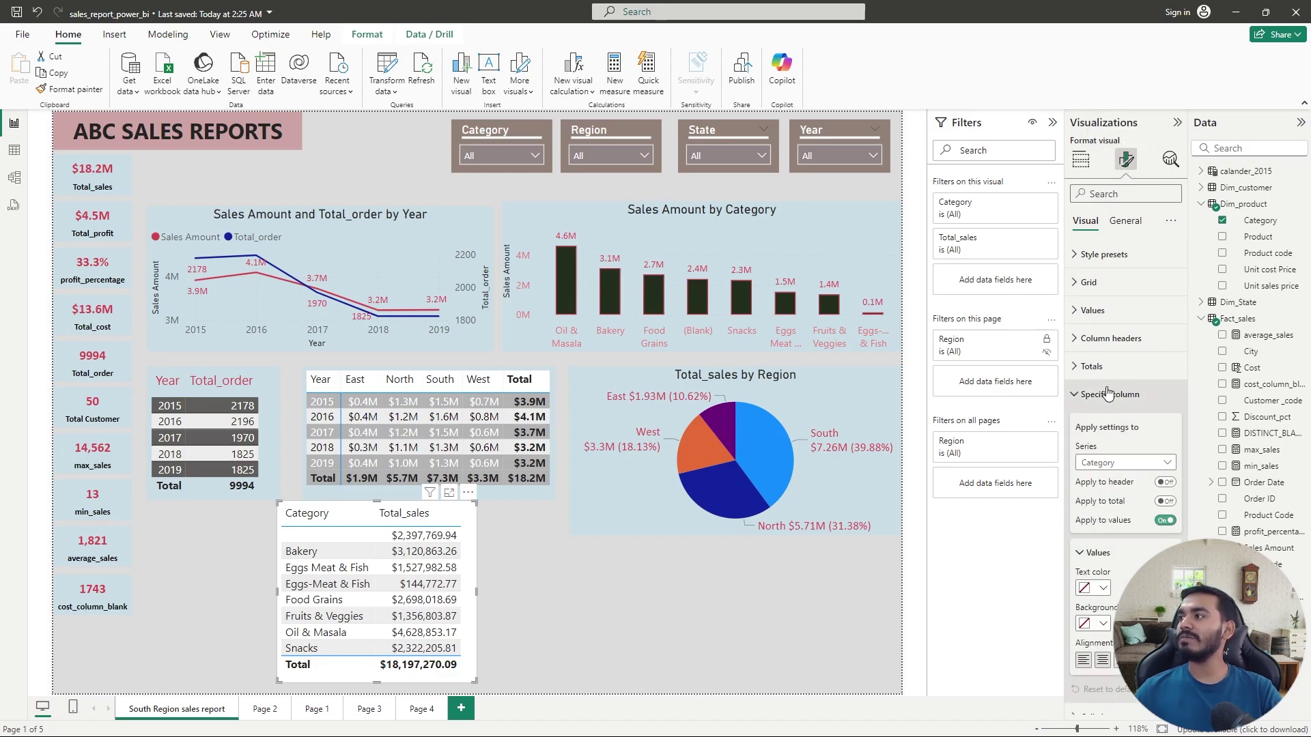
pyautogui.click(1164, 463)
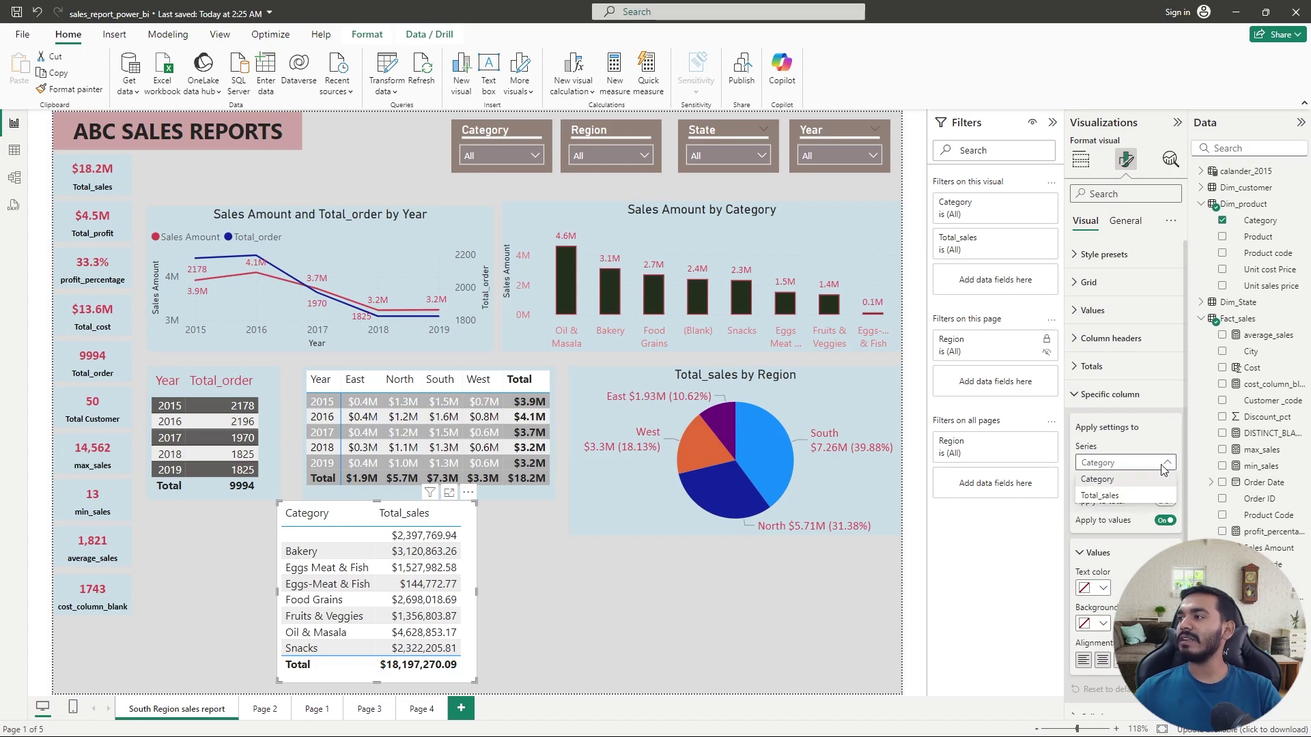
pyautogui.click(1104, 496)
pyautogui.scroll(-3, 1078, 519)
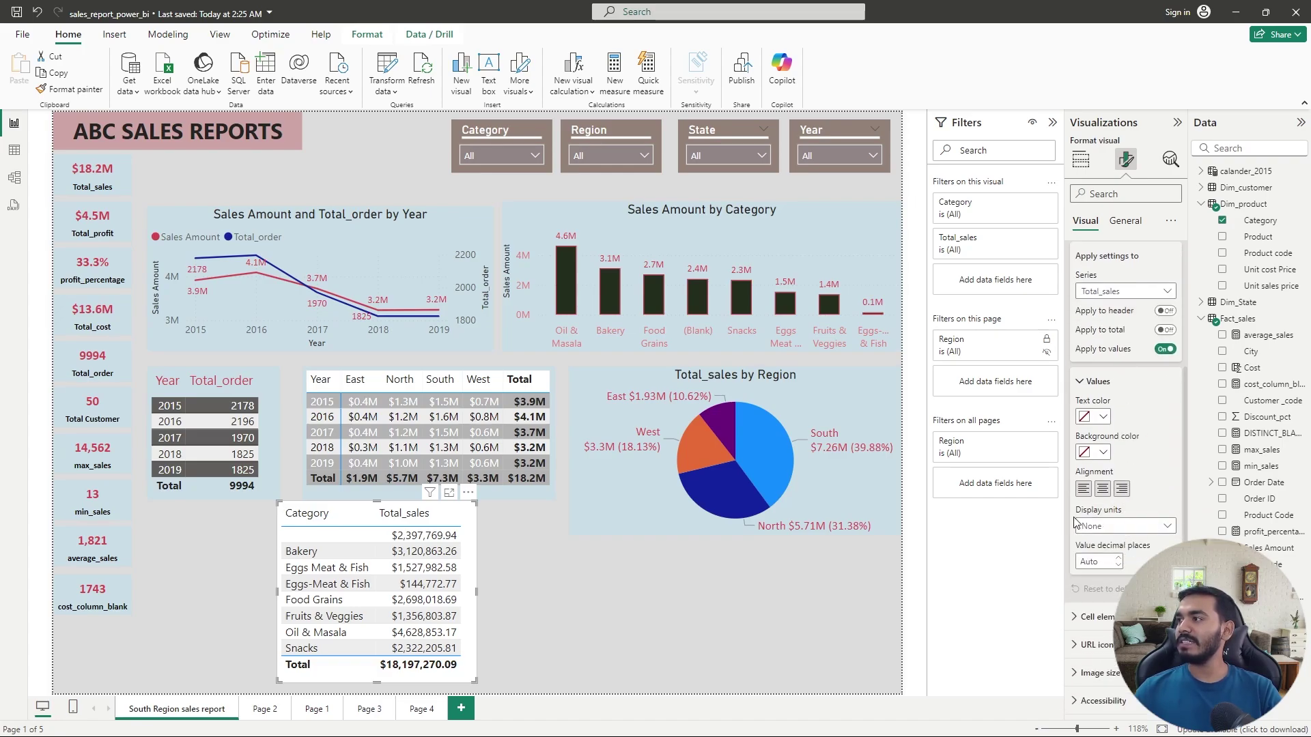
pyautogui.click(1154, 527)
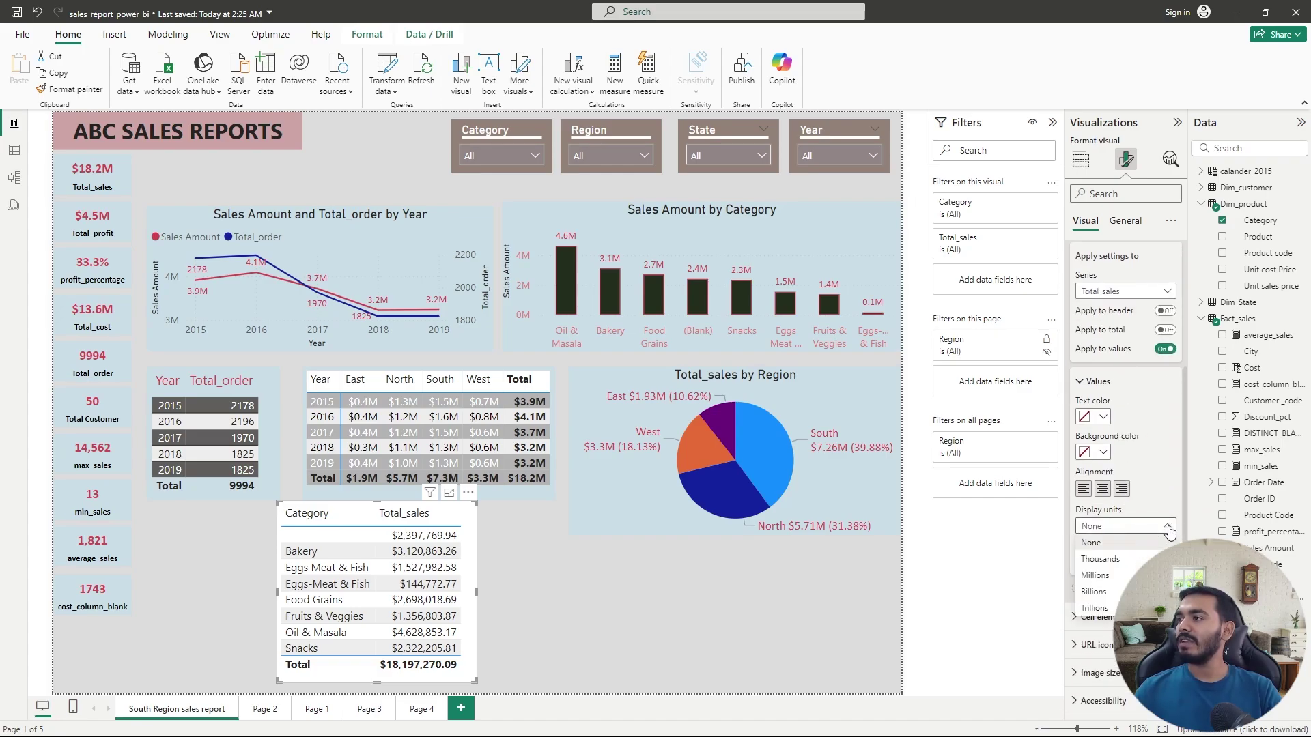
pyautogui.click(1109, 574)
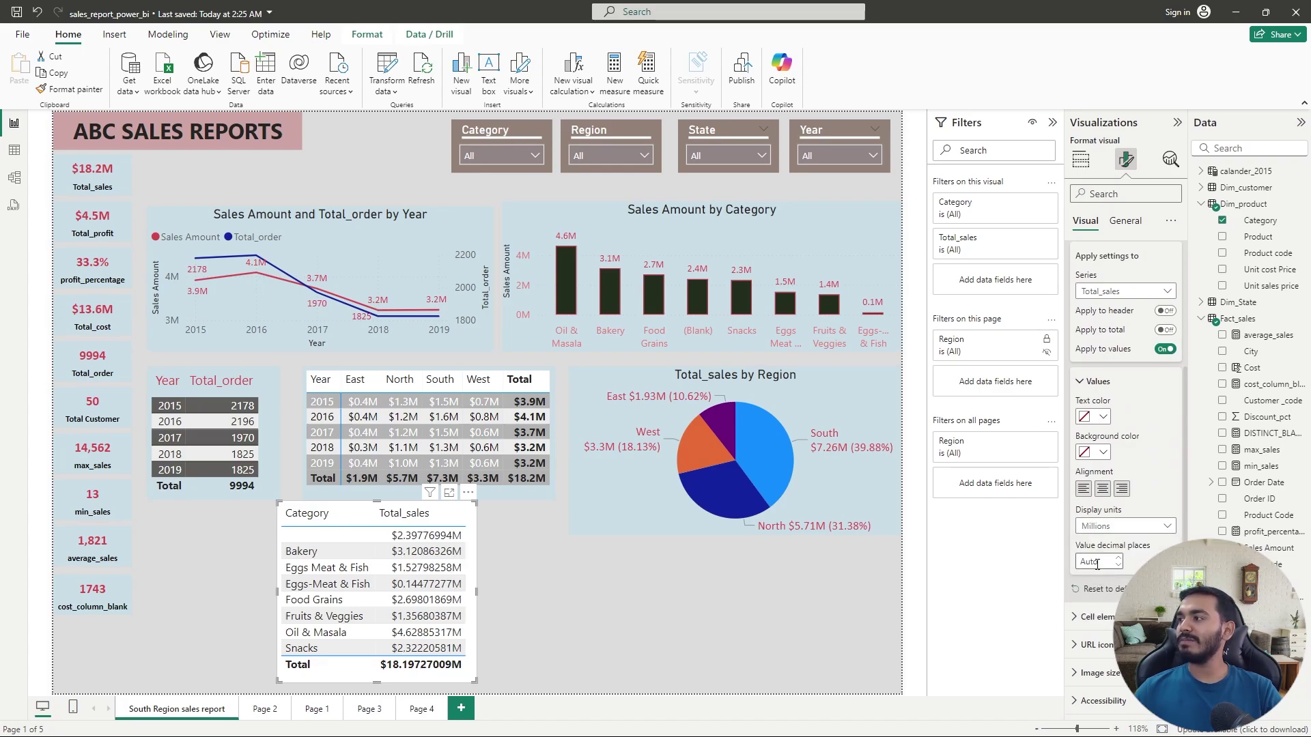
pyautogui.click(1096, 562)
pyautogui.write('1')
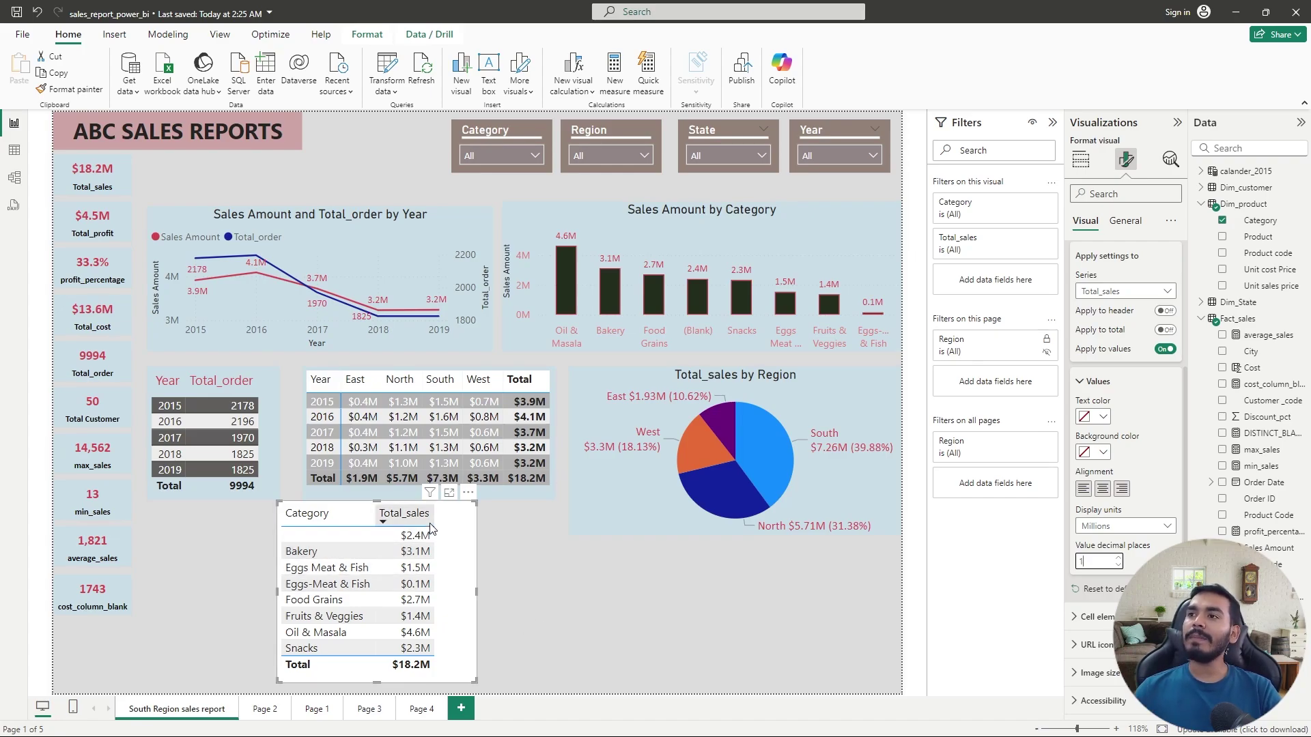
pyautogui.click(404, 513)
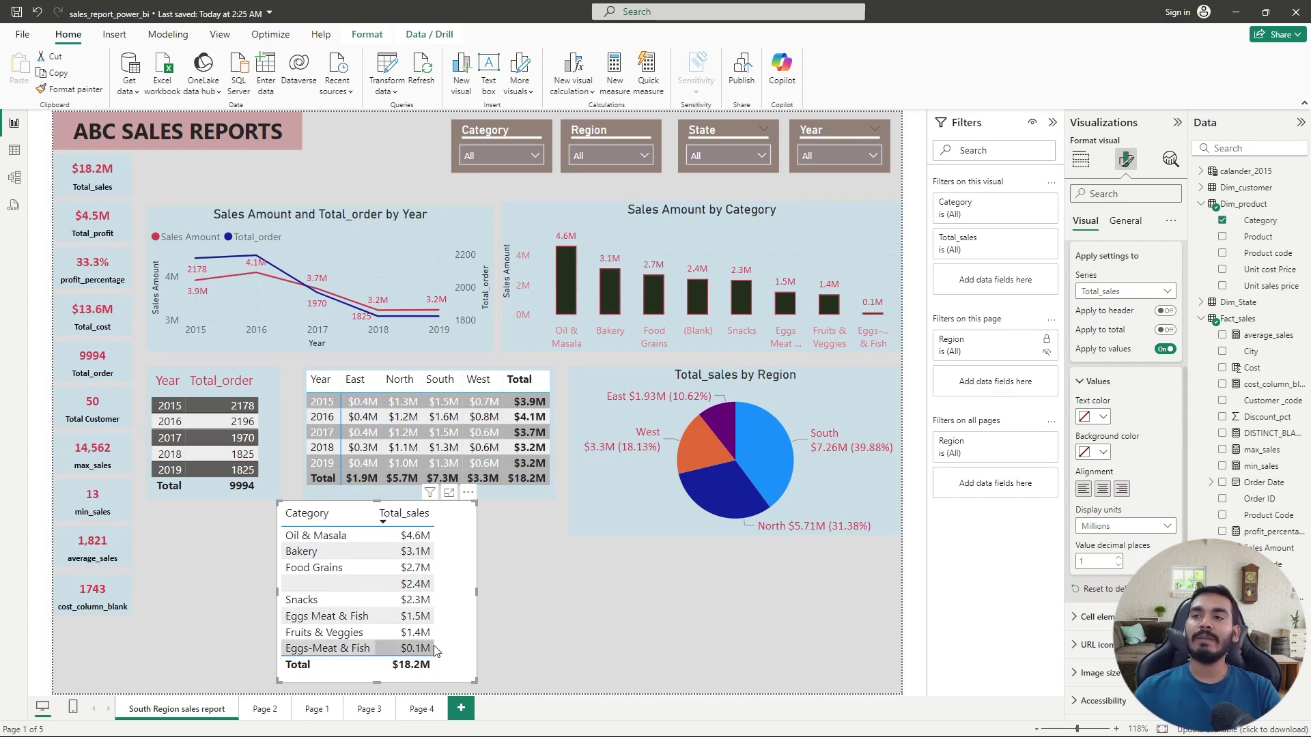
# Filter the report to 2017 with the Year slicer and clear that selection again
pyautogui.click(838, 156)
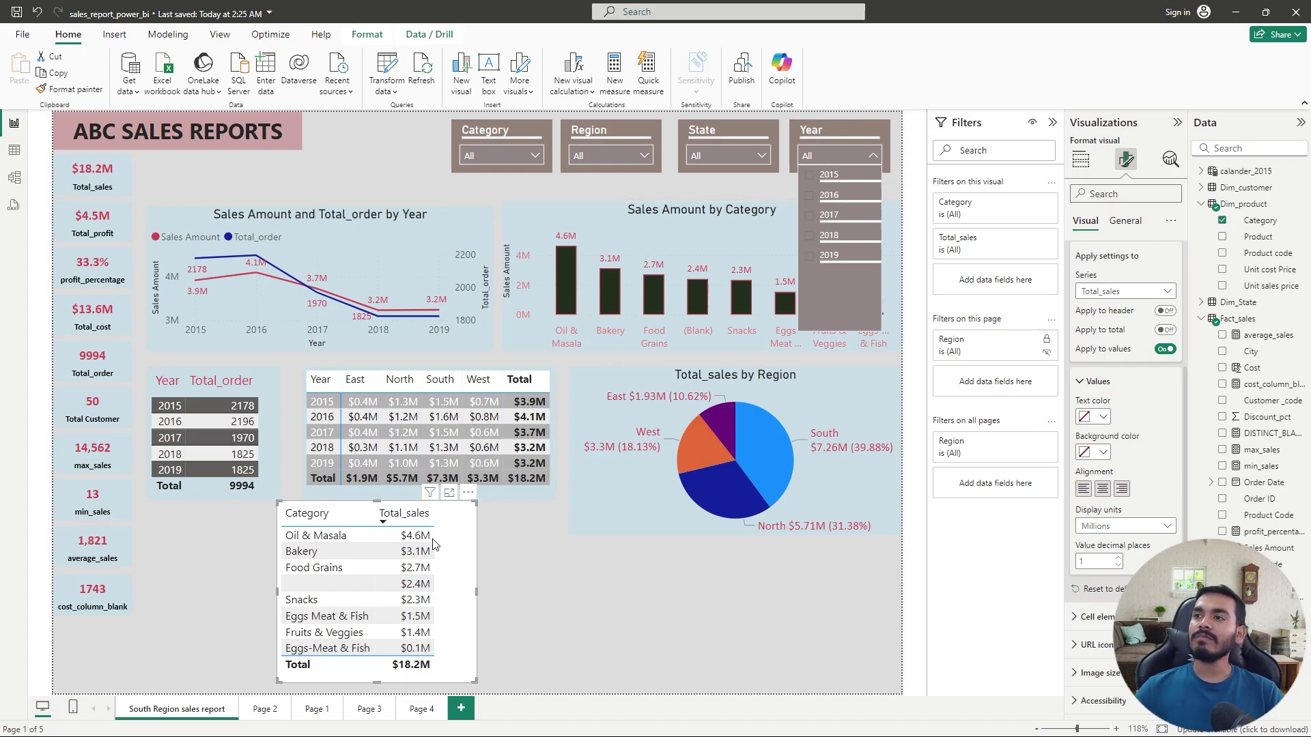
pyautogui.click(458, 542)
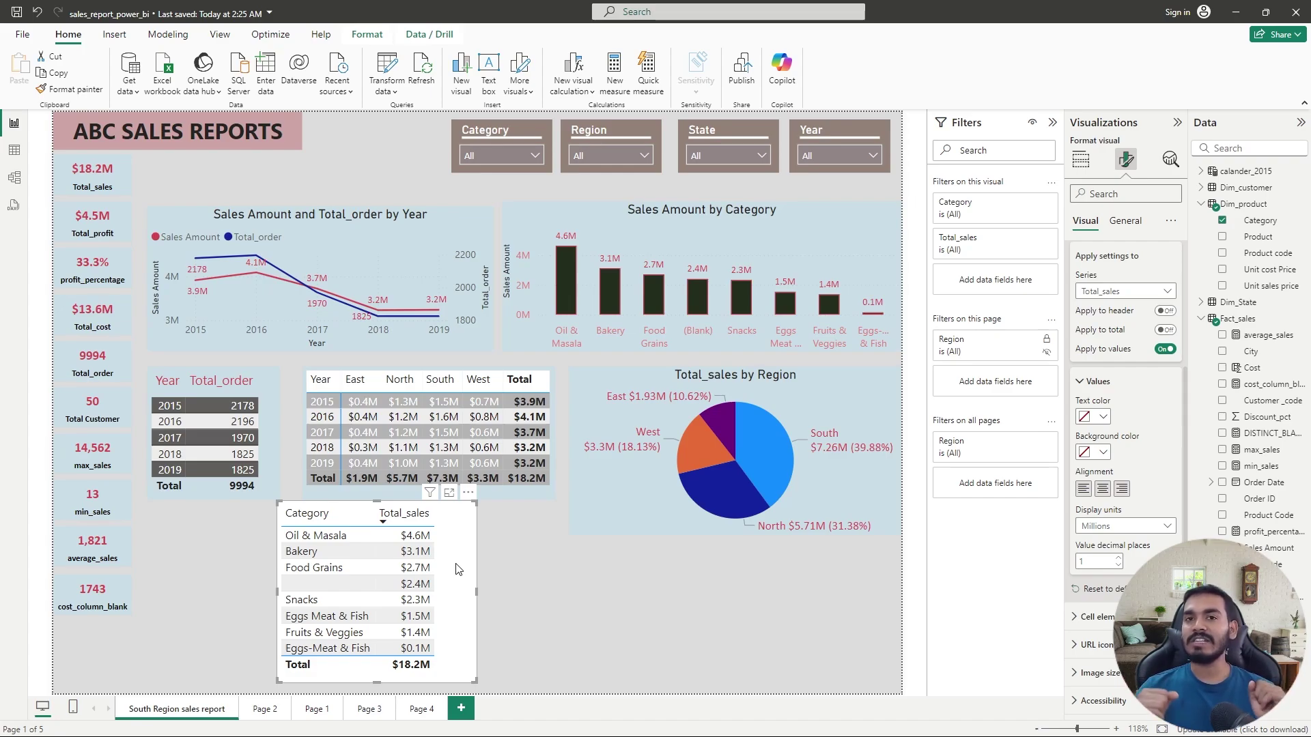
pyautogui.click(855, 149)
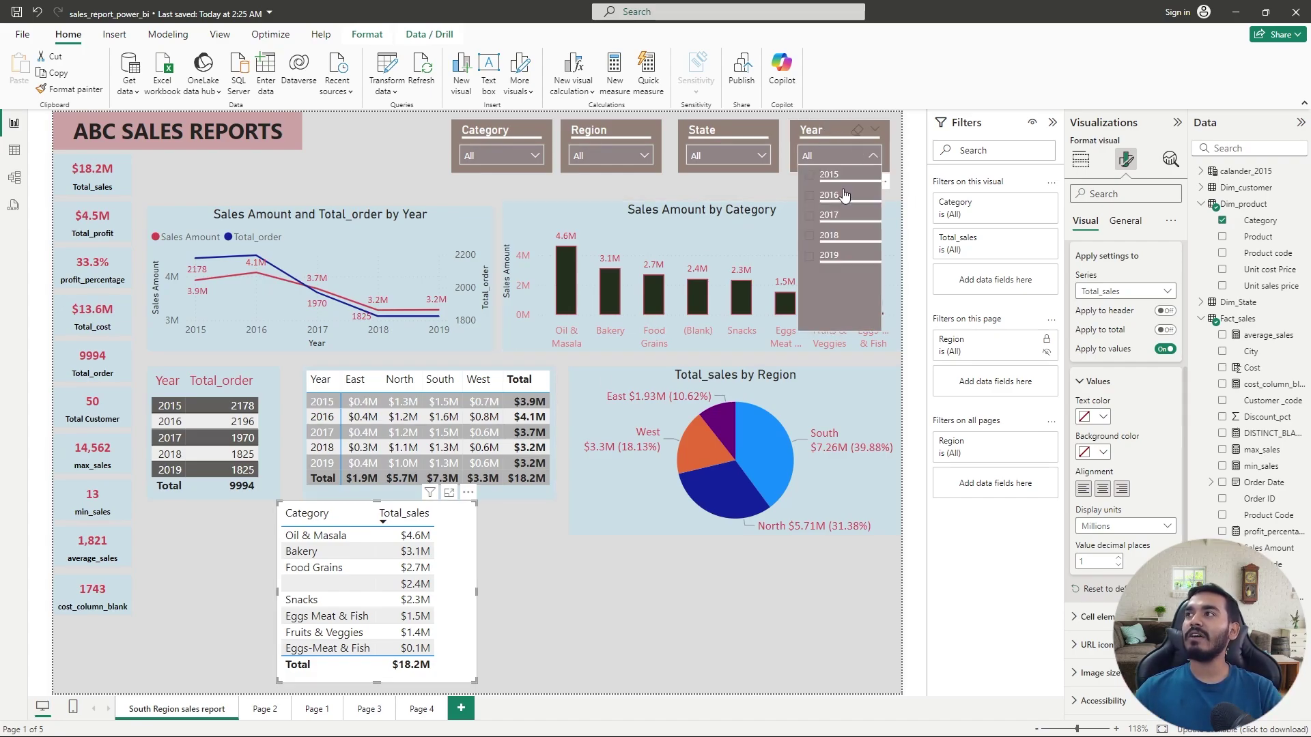
pyautogui.click(808, 218)
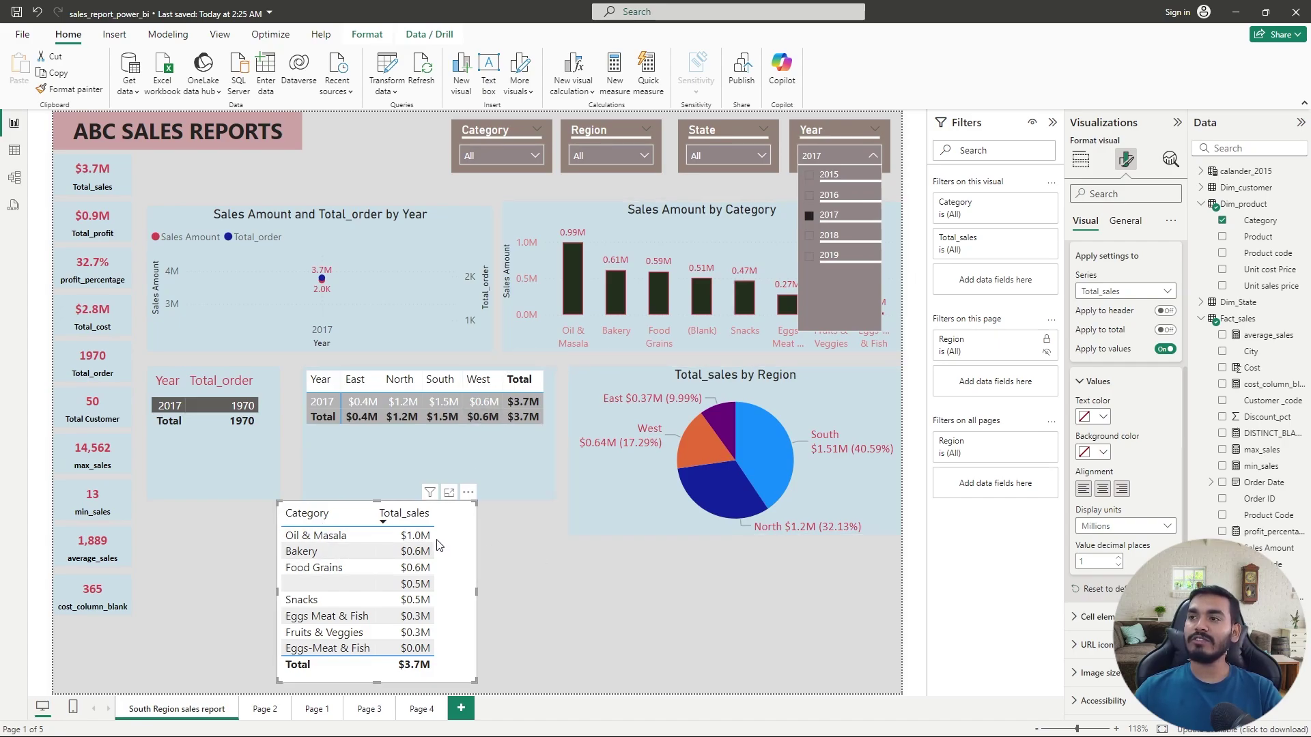
pyautogui.click(809, 219)
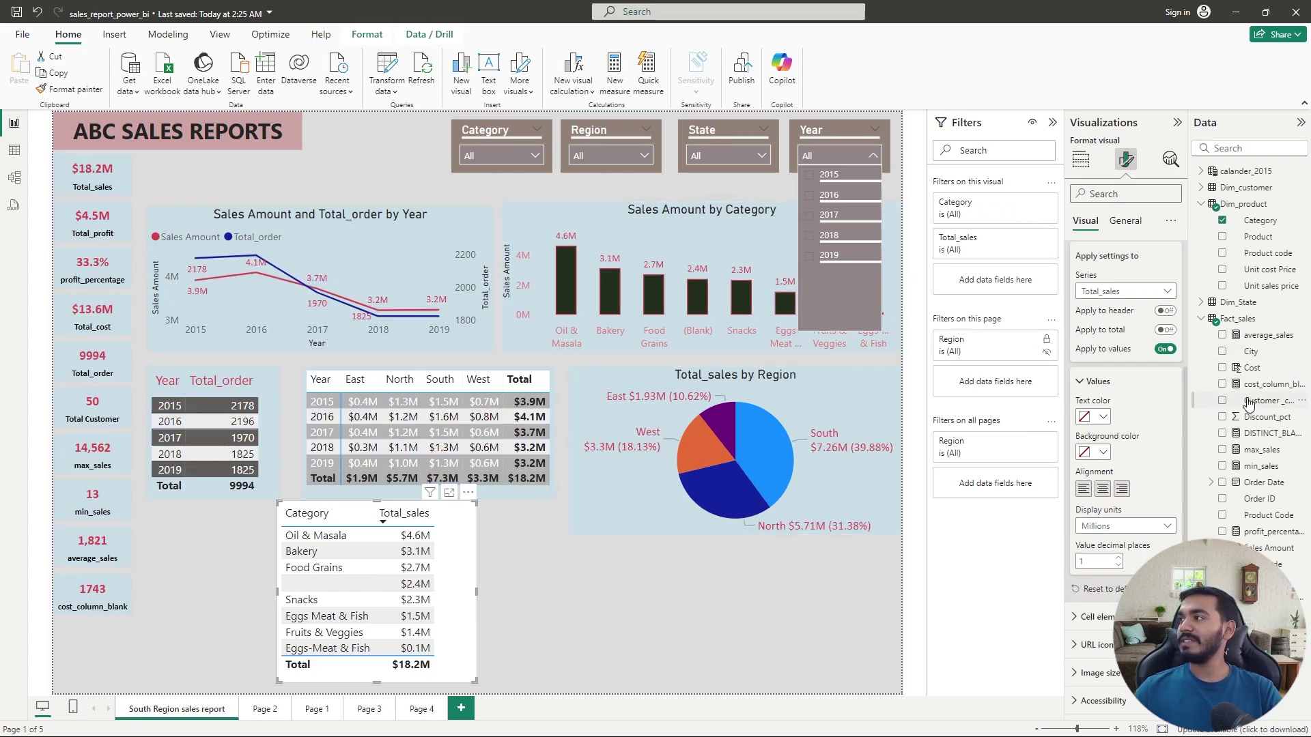
pyautogui.click(723, 190)
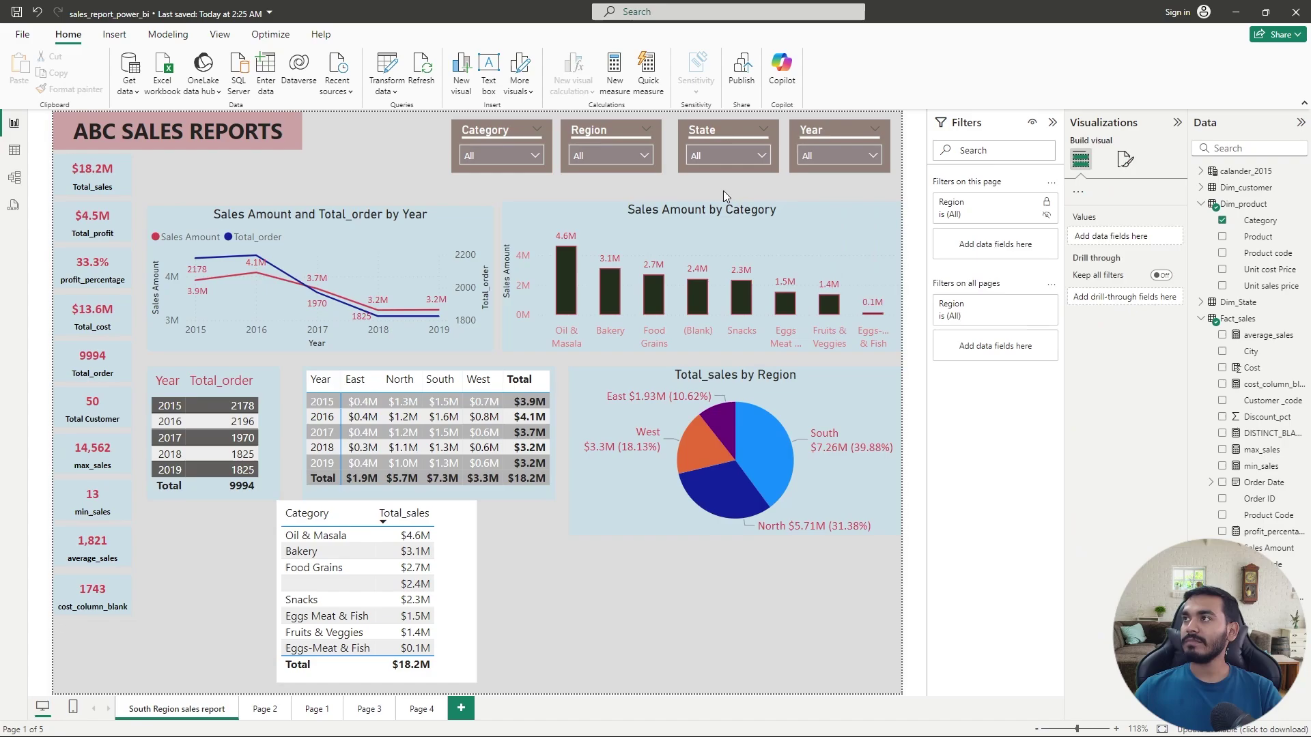
# Add the Order Date Year field as a visual-level filter on the category sales table and restrict it to 2017 with basic filtering
pyautogui.click(458, 547)
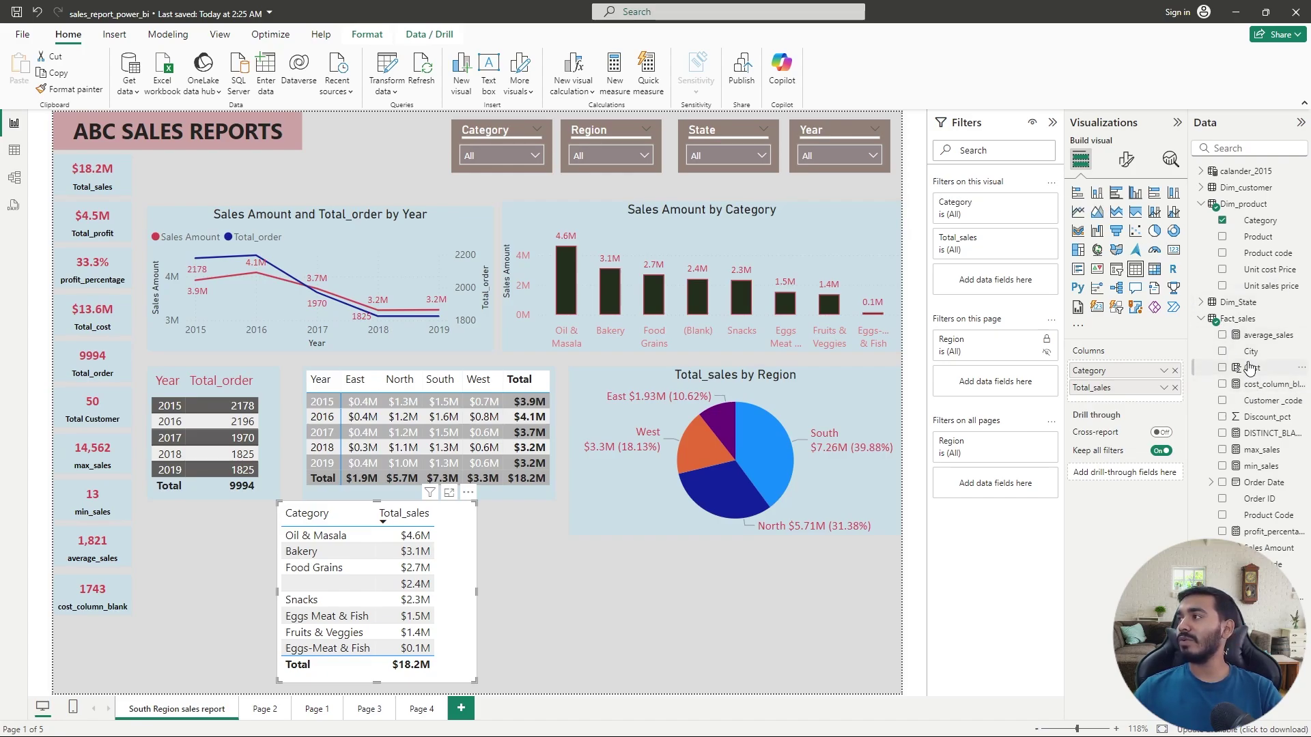
pyautogui.click(1212, 483)
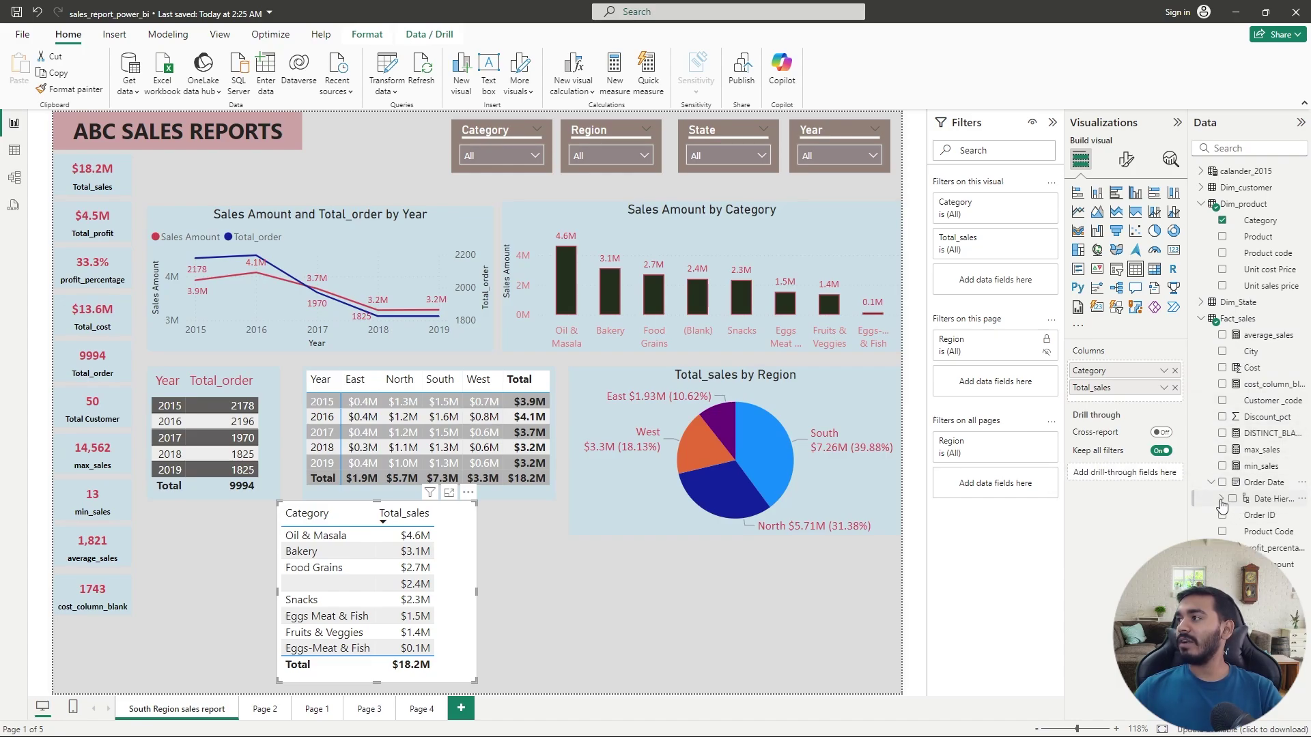
pyautogui.click(1221, 500)
pyautogui.moveTo(1271, 516); pyautogui.dragTo(1028, 290)
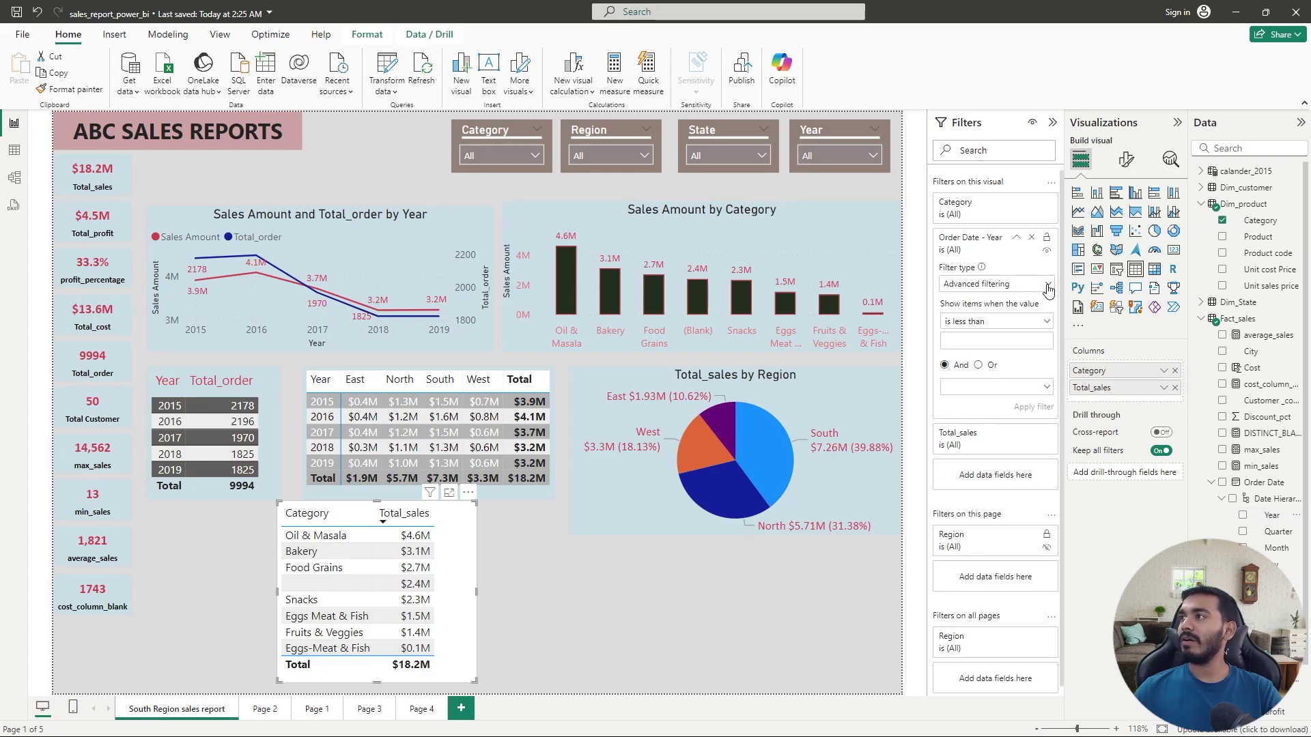
pyautogui.click(1049, 289)
pyautogui.click(985, 329)
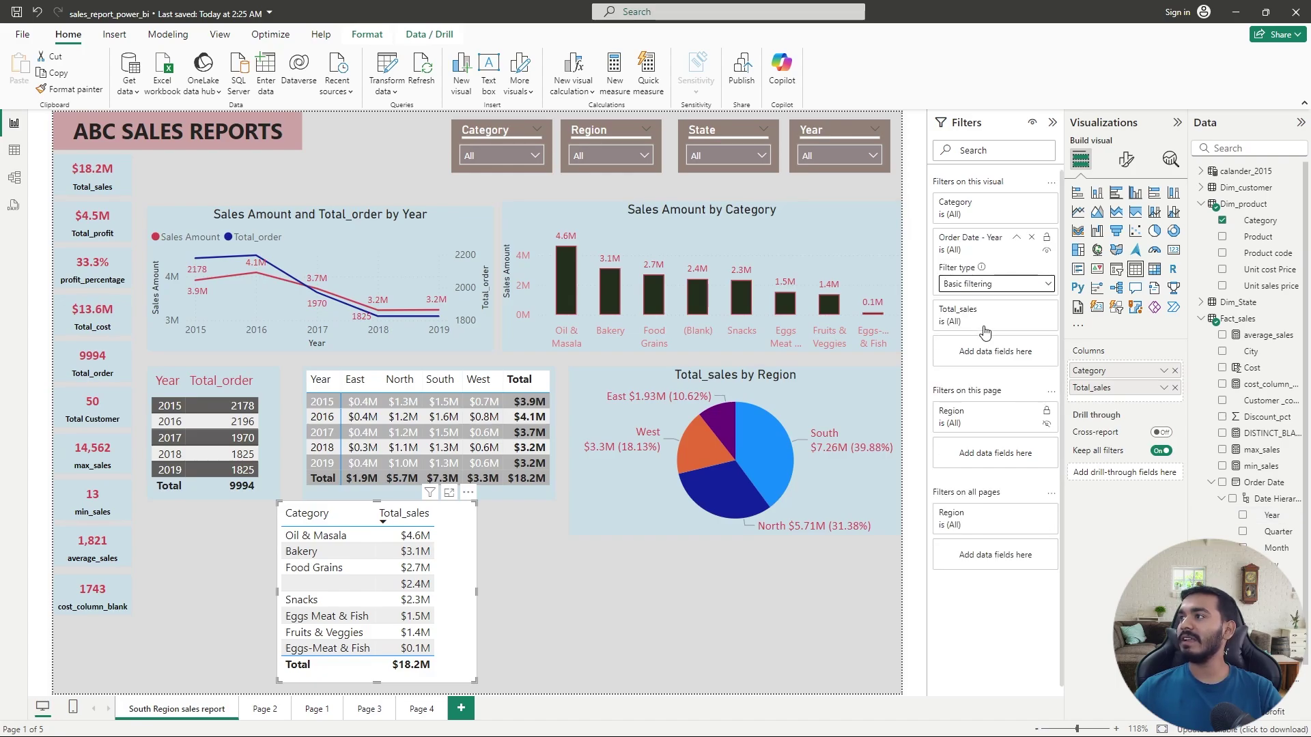
pyautogui.click(952, 348)
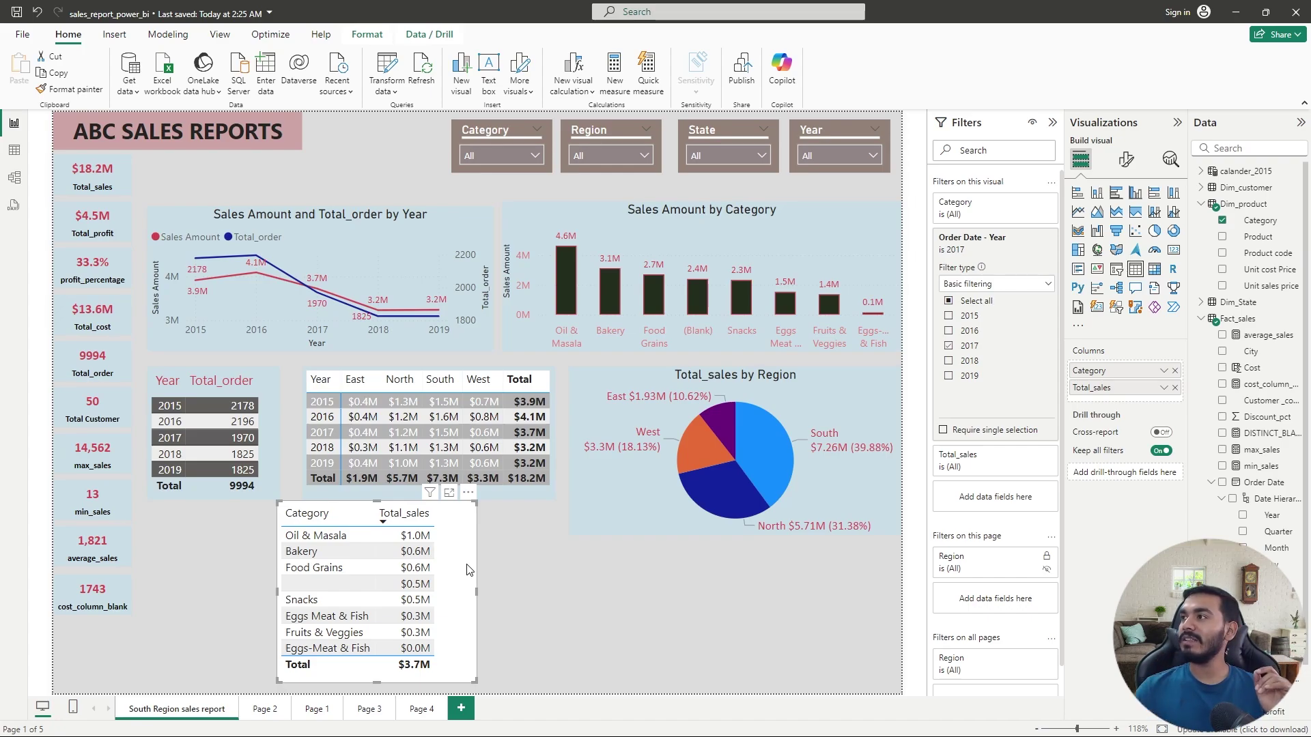
# Clear the 2017 selection from the category table's year filter and collapse the Fact_sales and Dim_product field lists
pyautogui.click(948, 346)
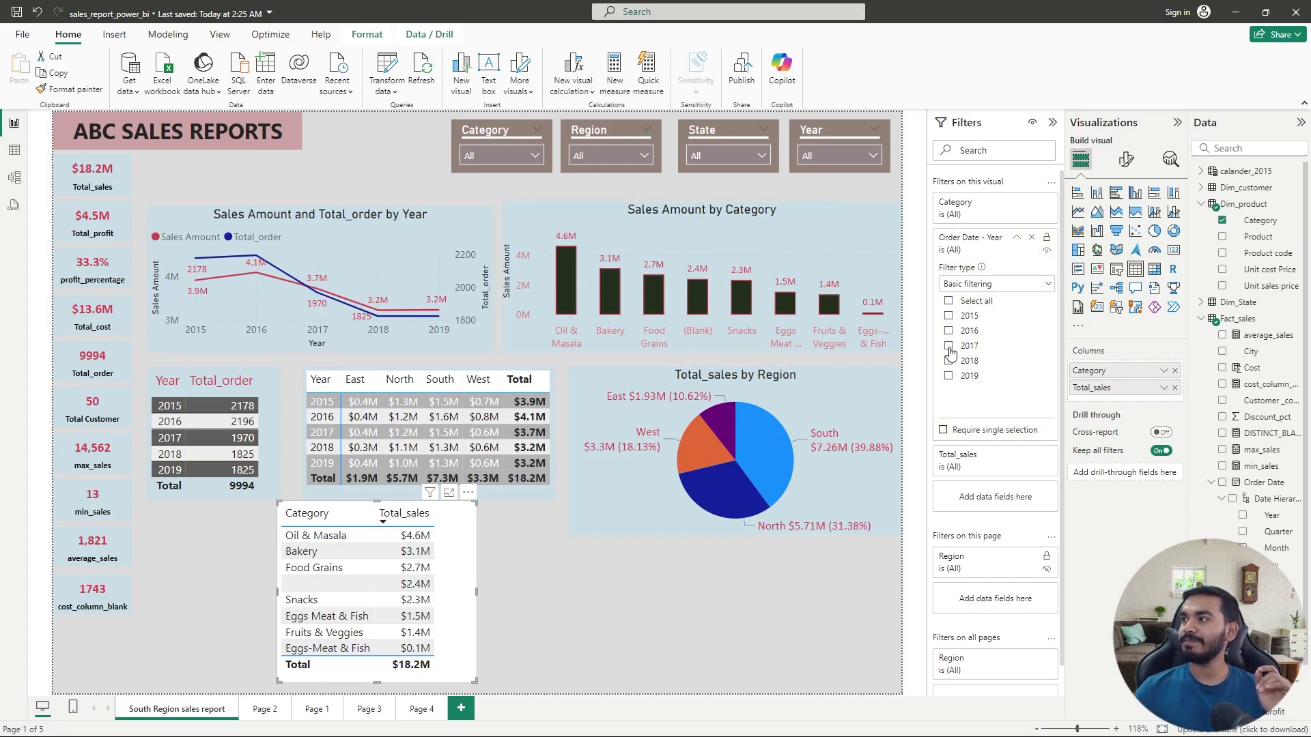
pyautogui.click(531, 615)
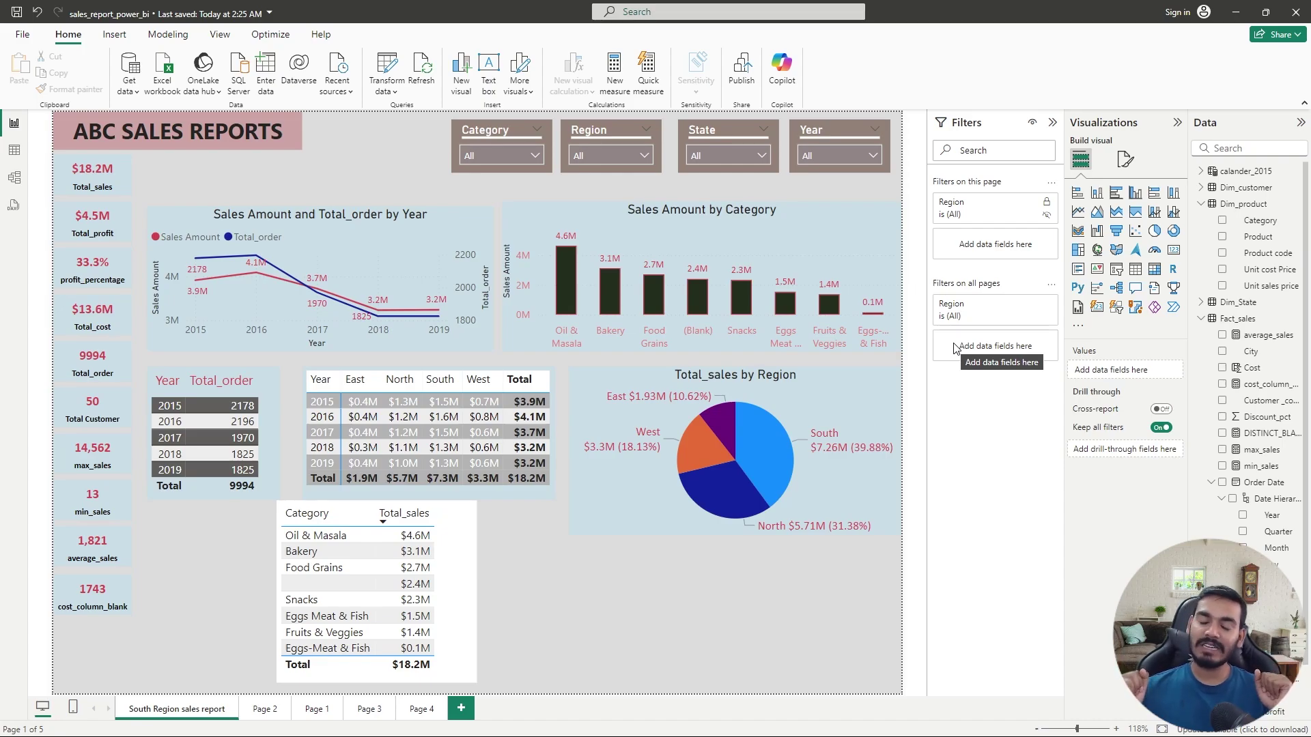
pyautogui.click(466, 533)
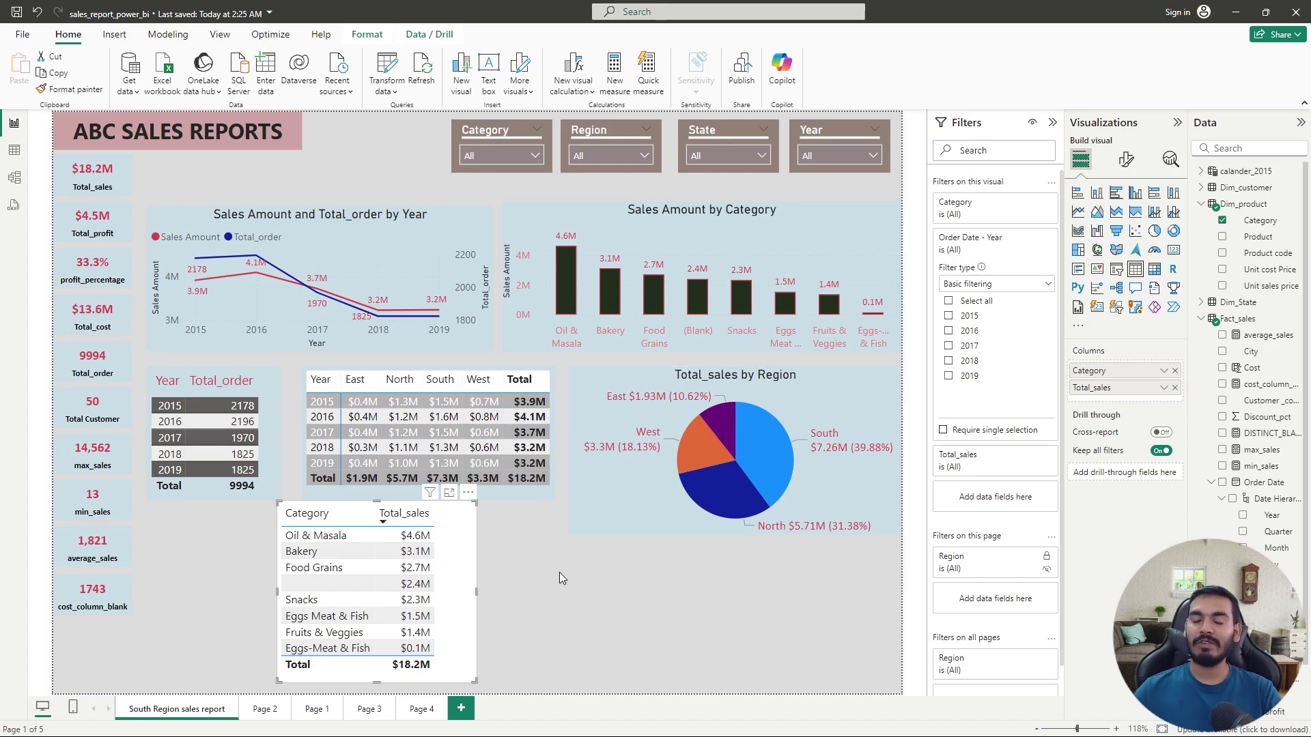
pyautogui.click(1203, 319)
pyautogui.click(1200, 204)
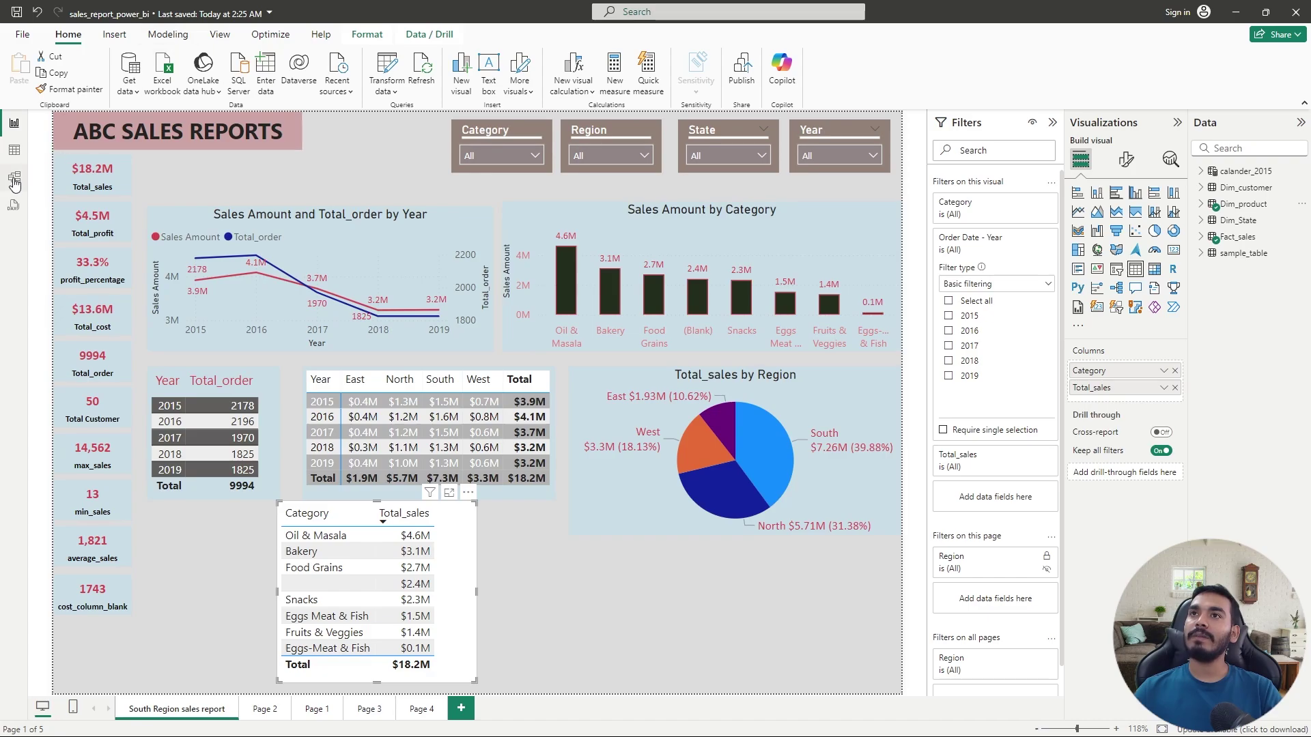
# In the model view, create an empty manually entered table named Filter_Measure_Table and load it into the model
pyautogui.click(165, 36)
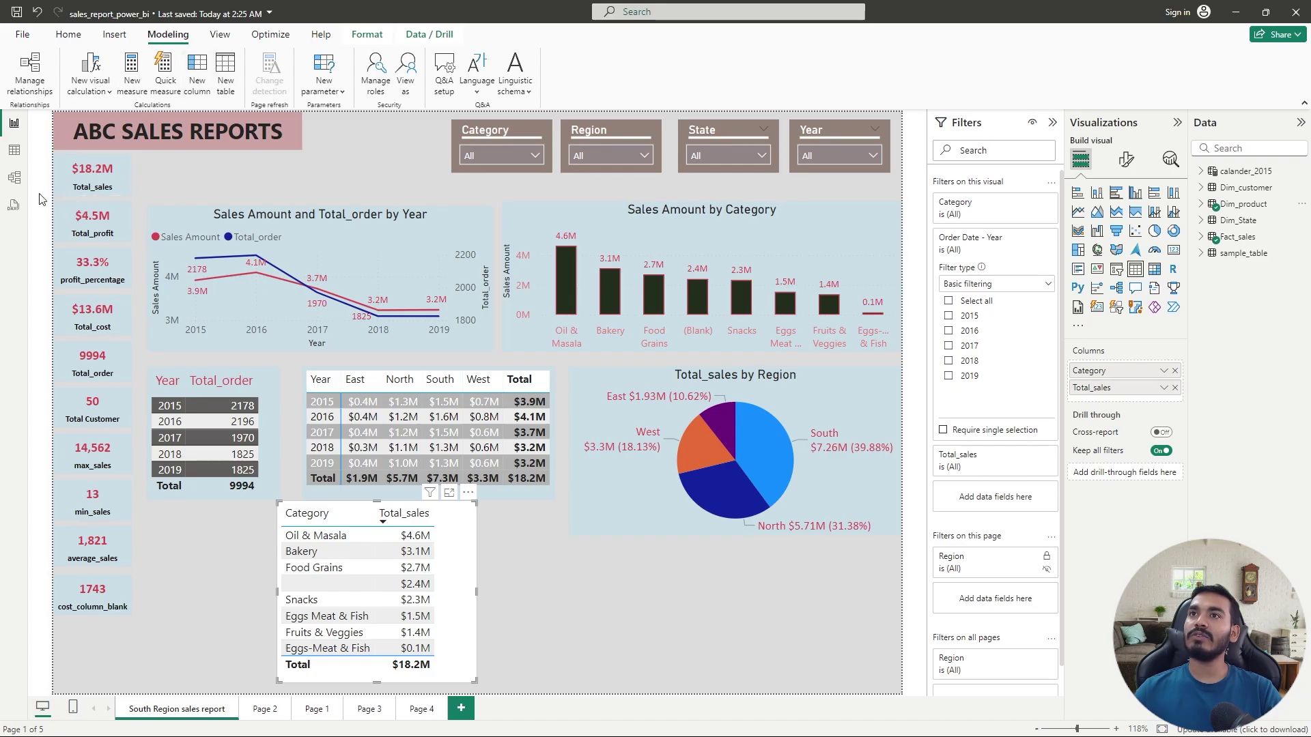
pyautogui.click(19, 181)
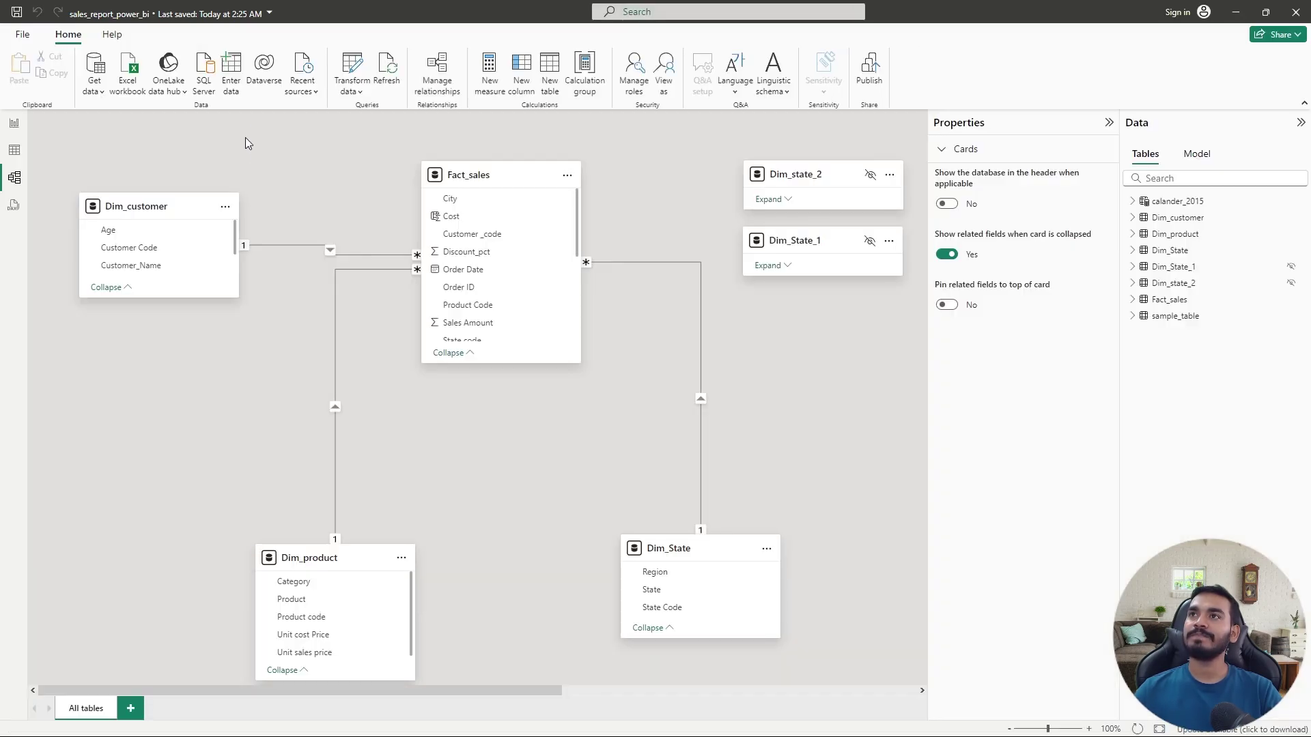
pyautogui.click(233, 66)
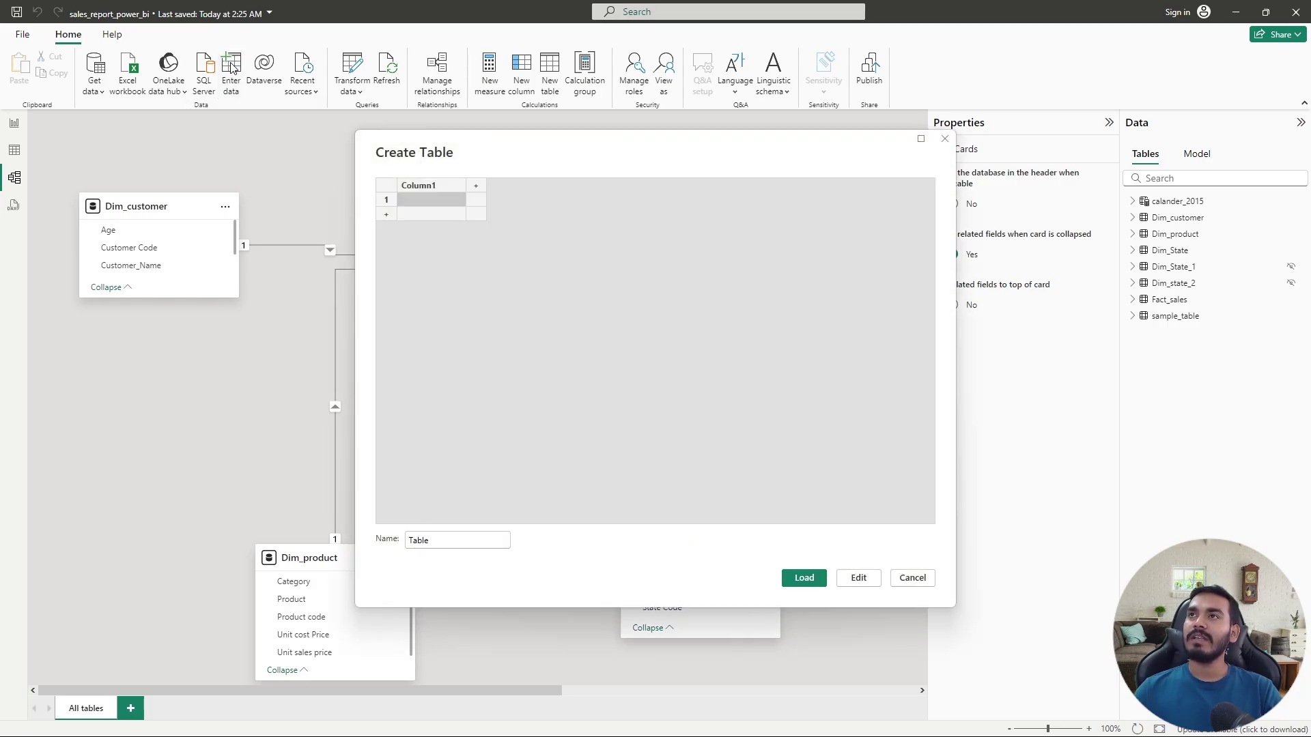
pyautogui.click(456, 539)
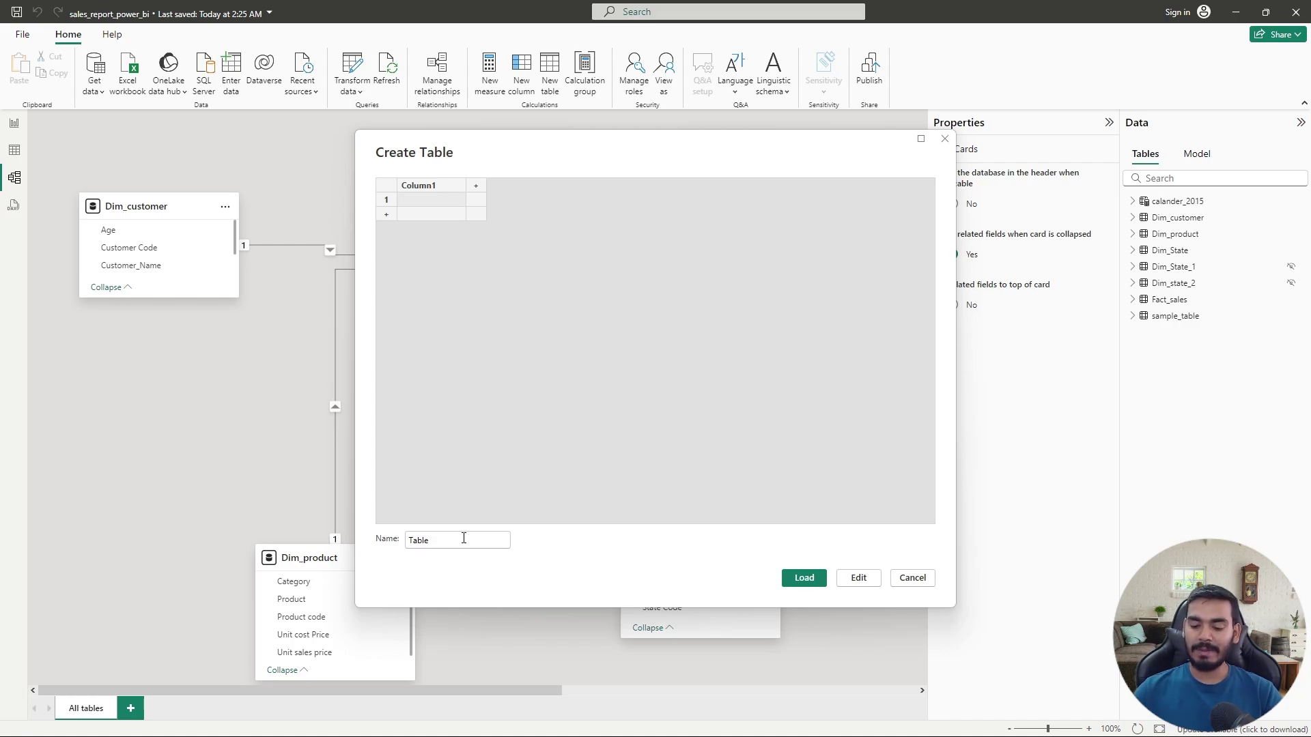
pyautogui.press('BackSpace')
pyautogui.press('BackSpace')
pyautogui.press('BackSpace')
pyautogui.press('BackSpace')
pyautogui.press('BackSpace')
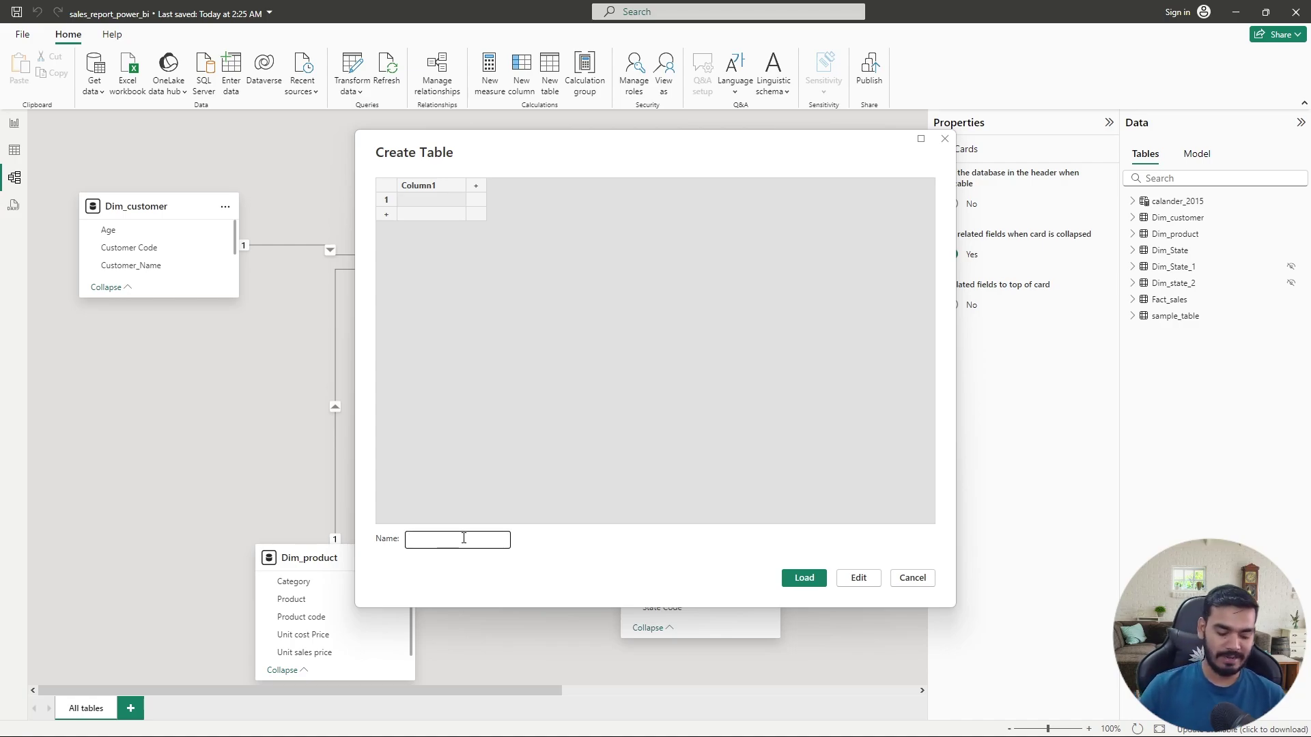
pyautogui.write('Filter')
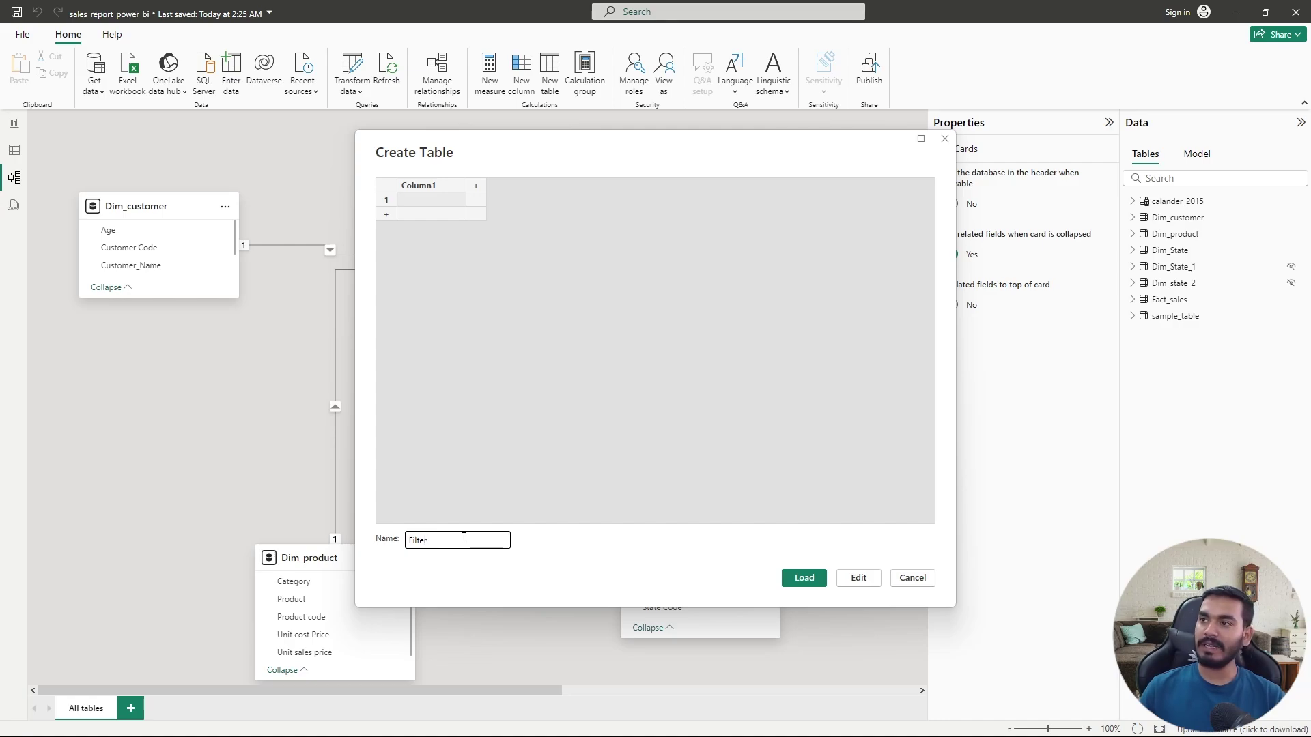
pyautogui.write('_Table')
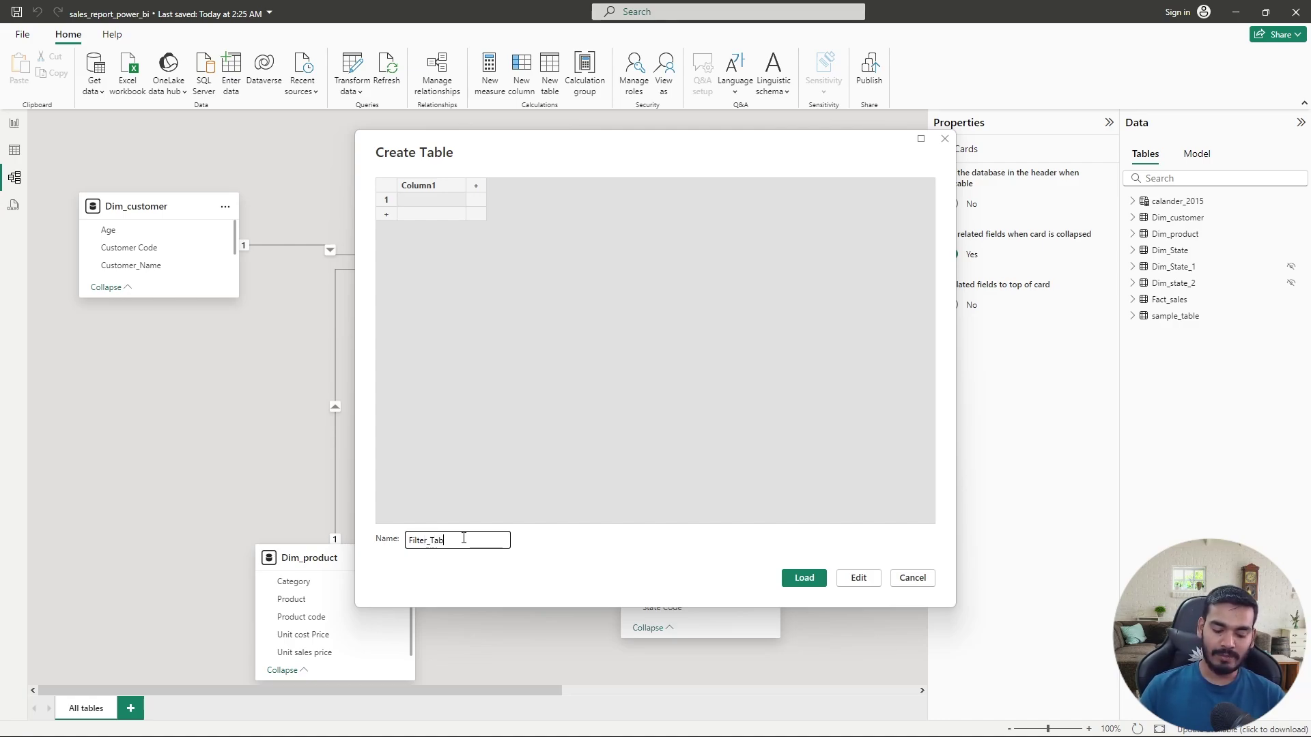
pyautogui.press('BackSpace')
pyautogui.press('BackSpace')
pyautogui.press('BackSpace')
pyautogui.press('BackSpace')
pyautogui.press('BackSpace')
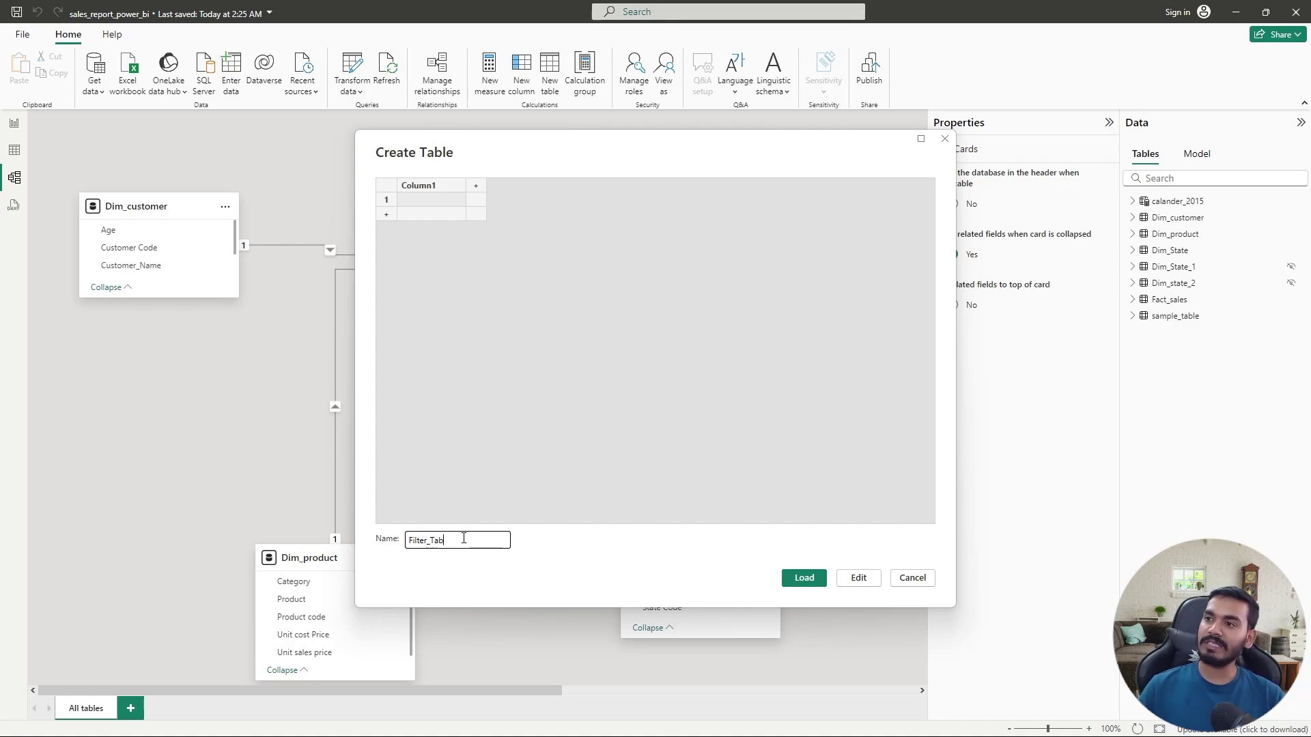
pyautogui.write('Measure')
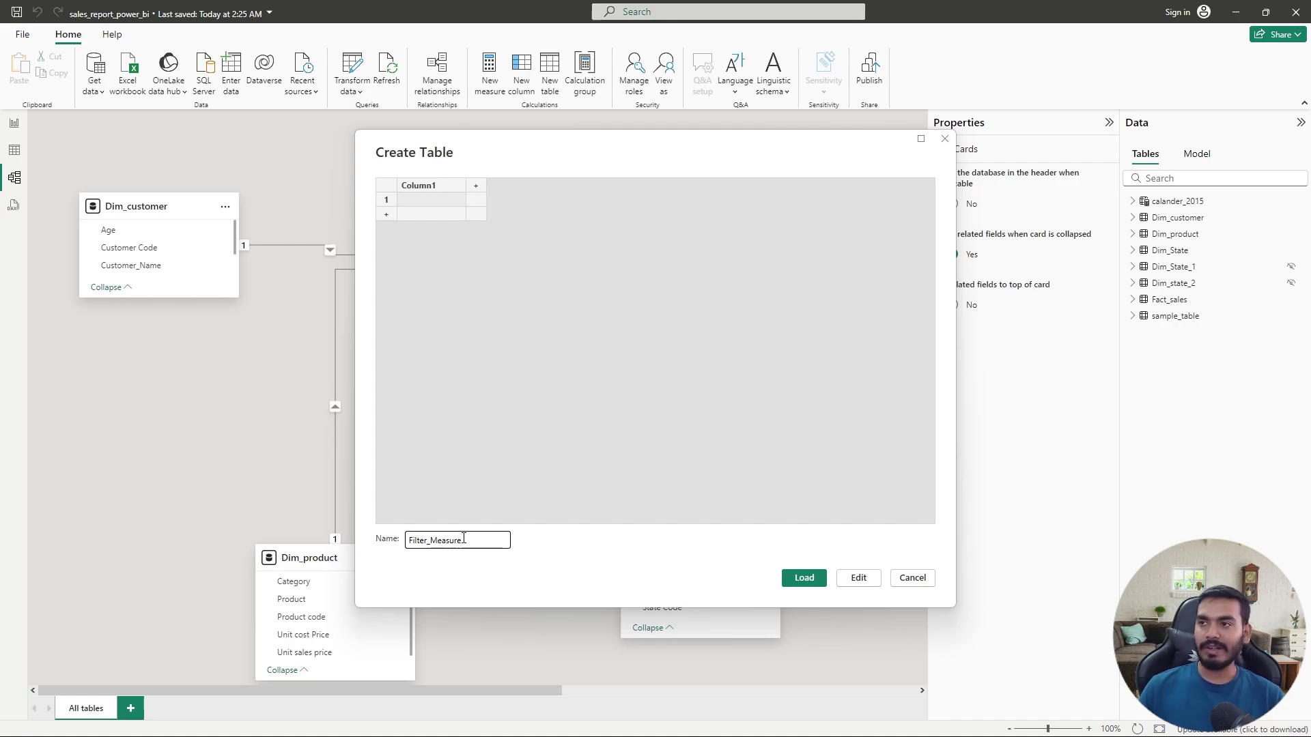
pyautogui.write('_Ta')
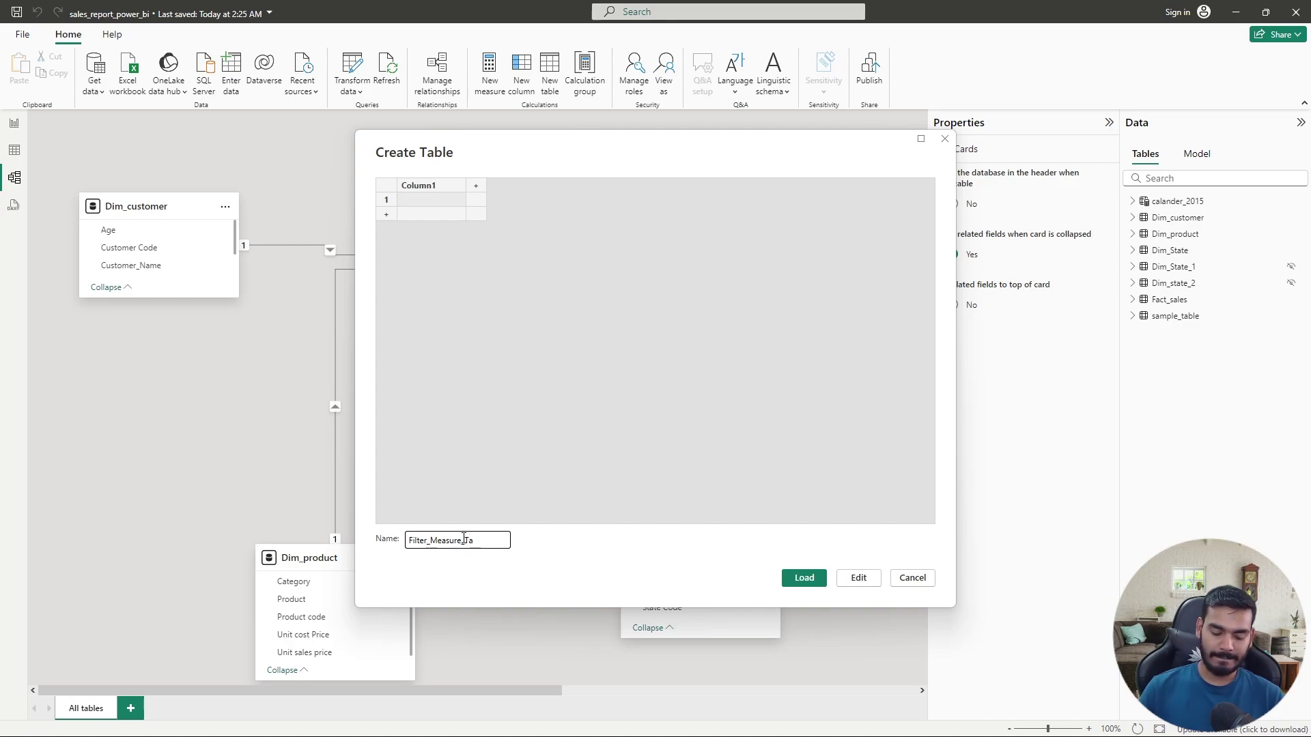
pyautogui.write('ble')
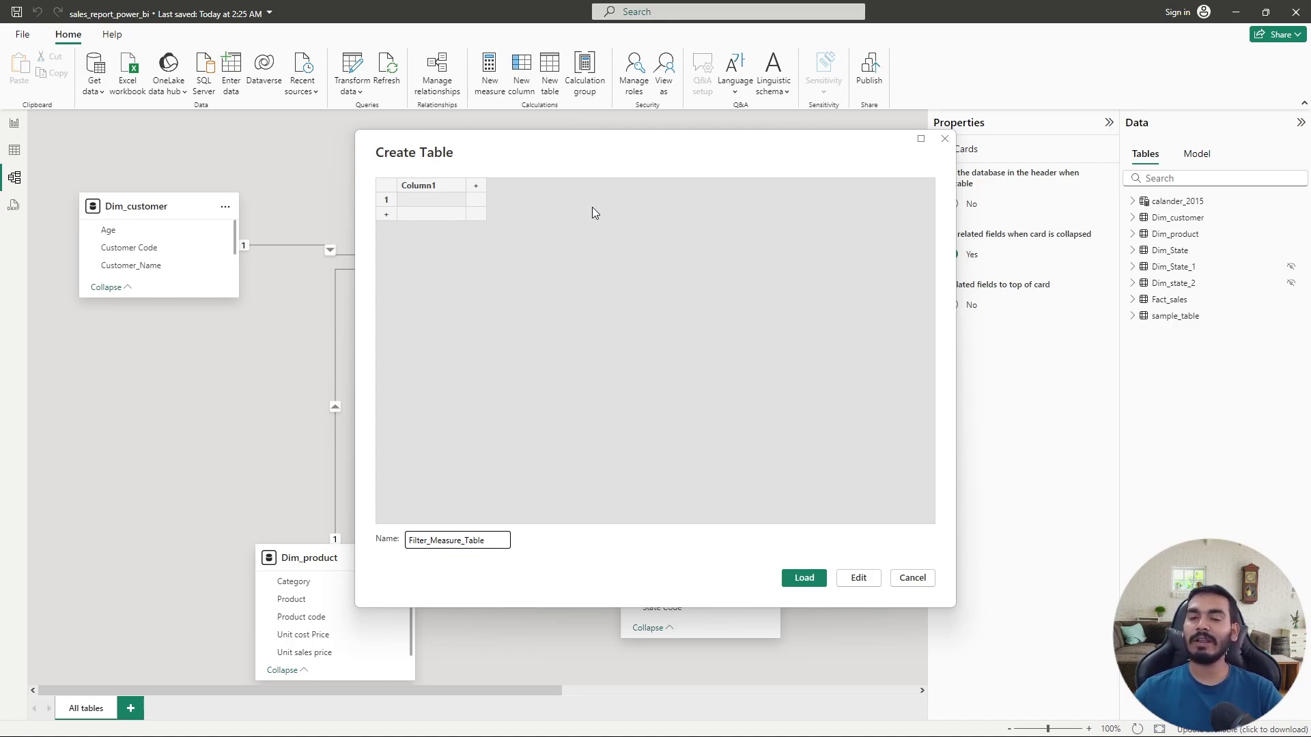
pyautogui.click(803, 578)
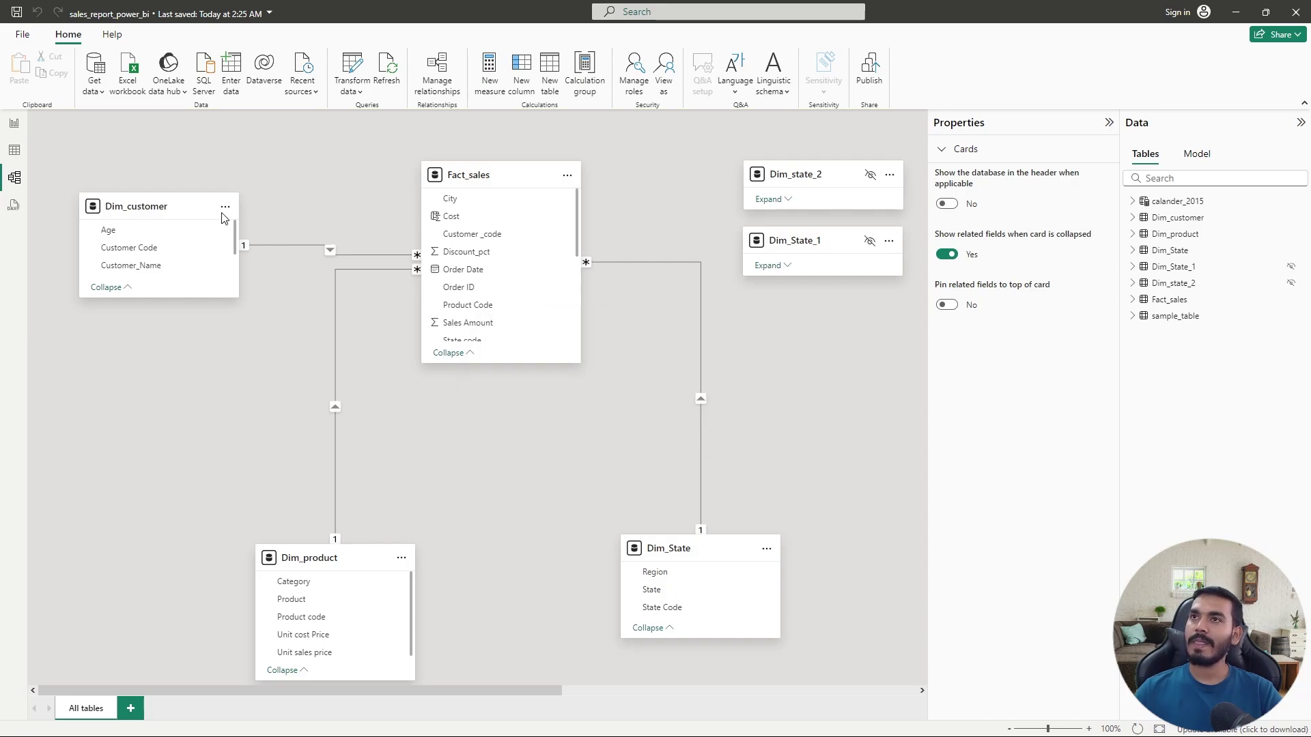
# In the report view, add a new measure named sales_2017 to Filter_Measure_Table
pyautogui.click(14, 125)
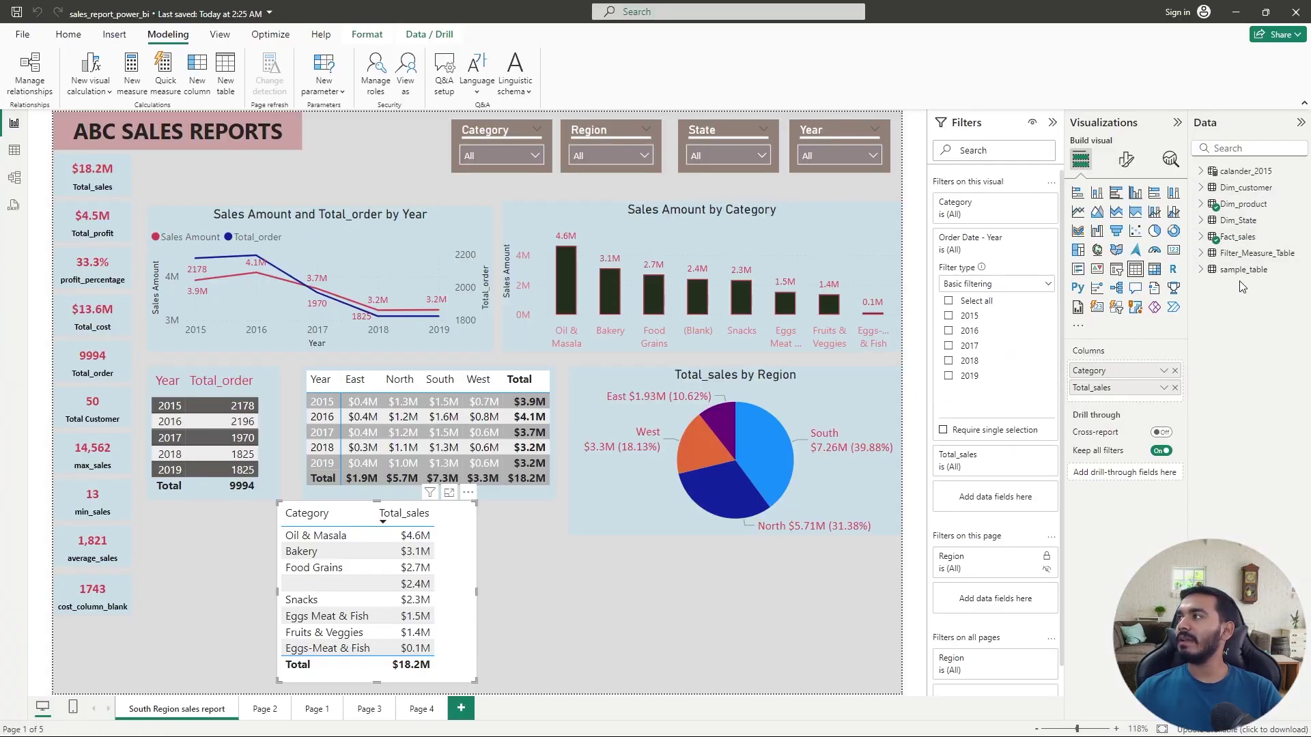
pyautogui.click(1250, 254)
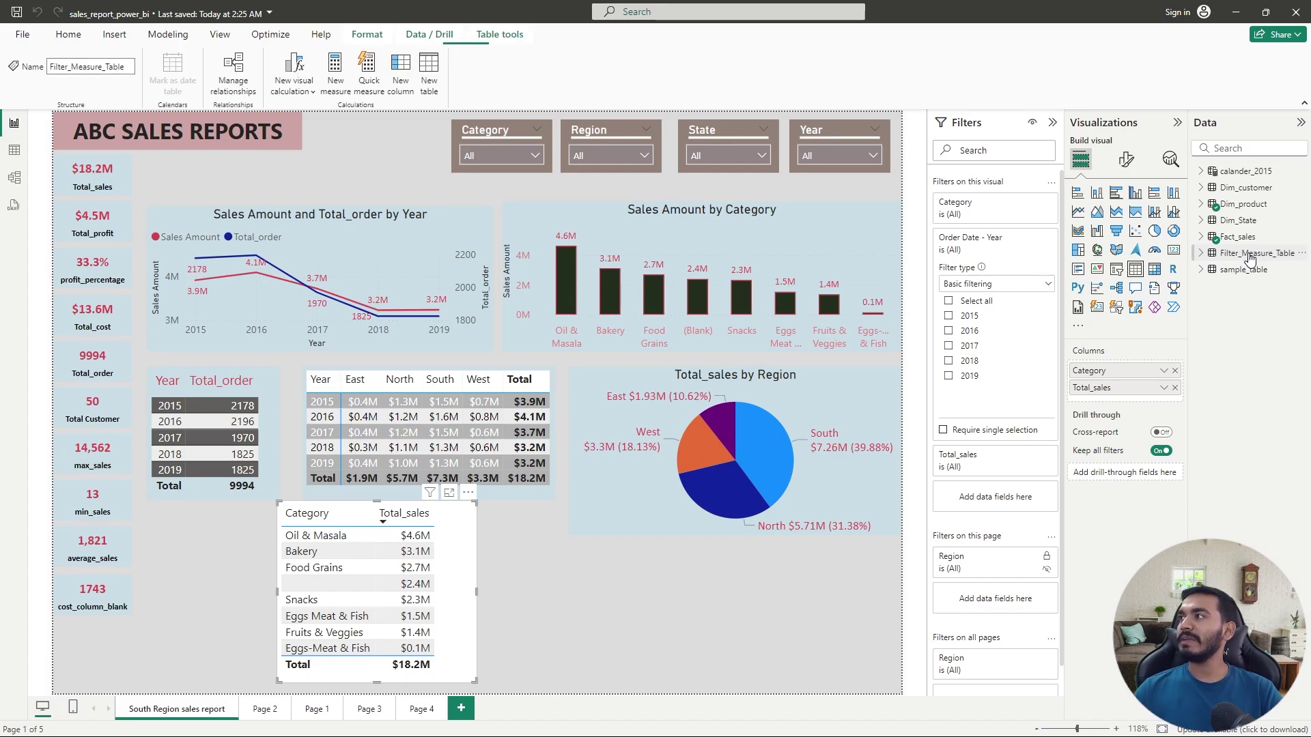
pyautogui.click(1200, 254)
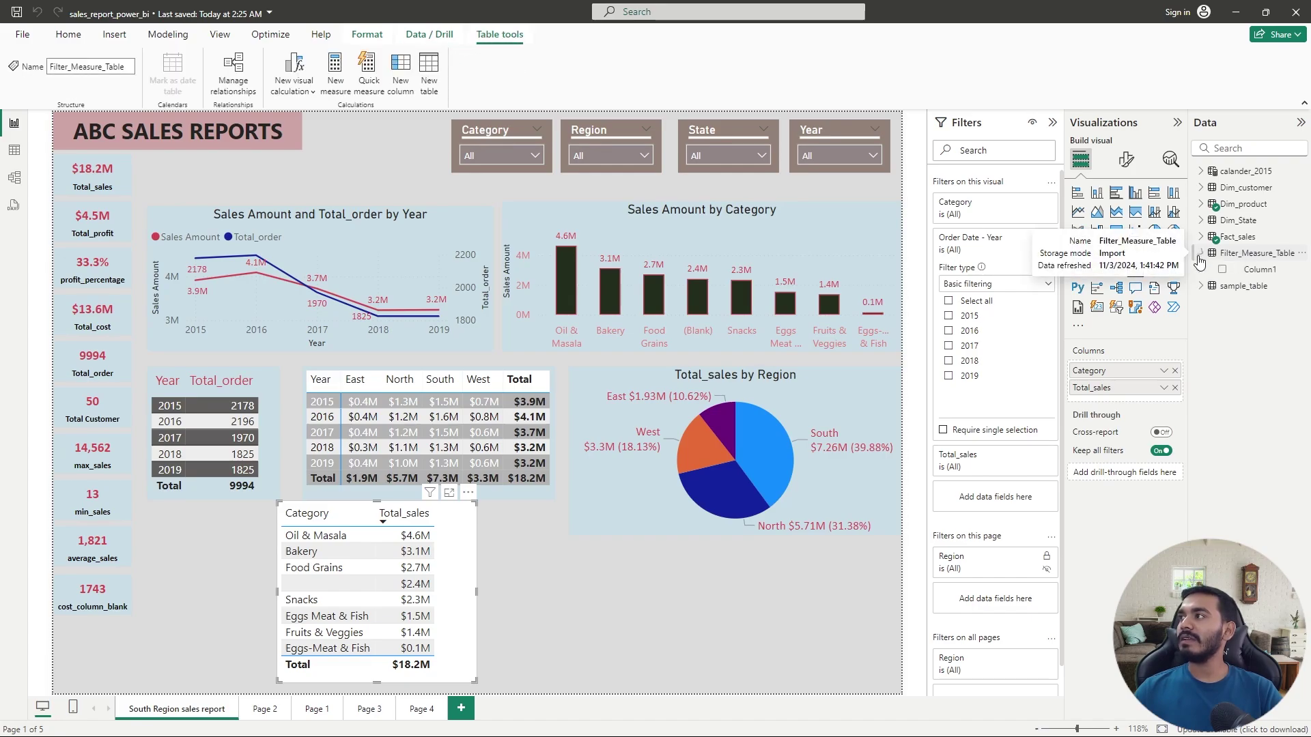
pyautogui.click(1260, 270)
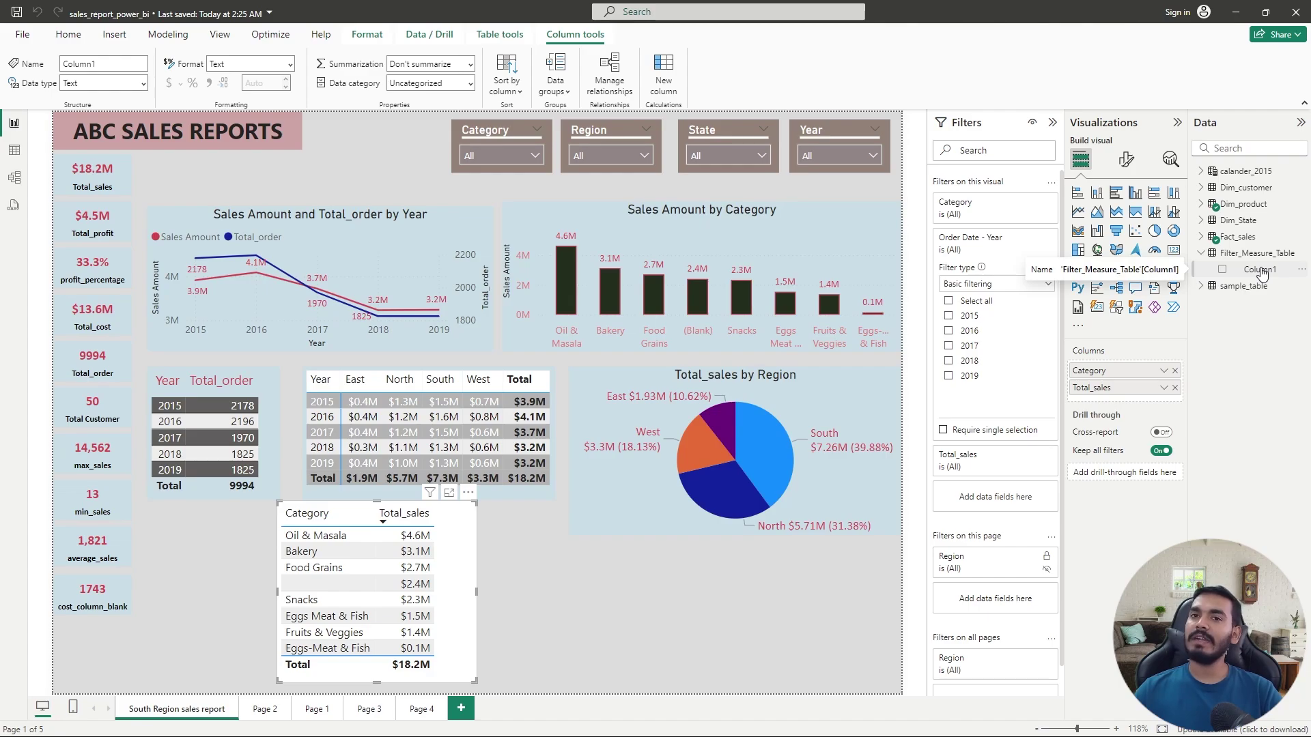
pyautogui.rightClick(1262, 273)
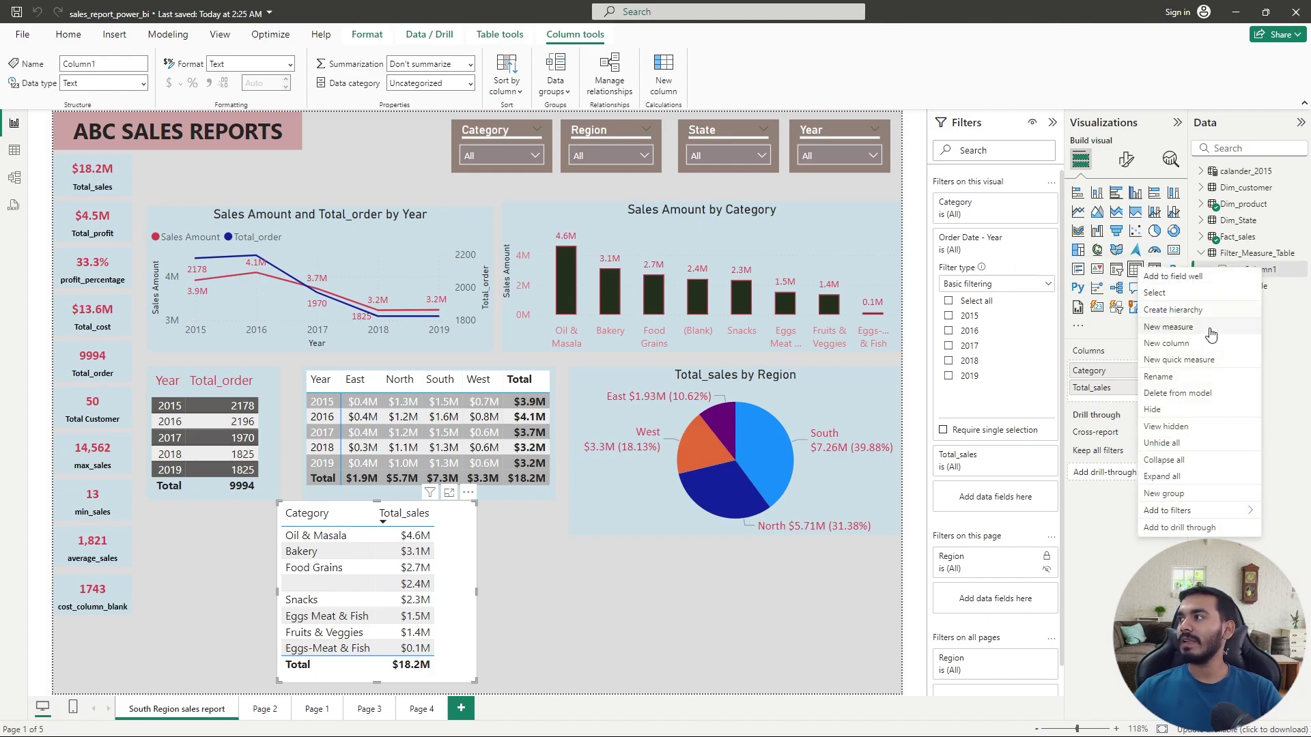
pyautogui.click(1181, 327)
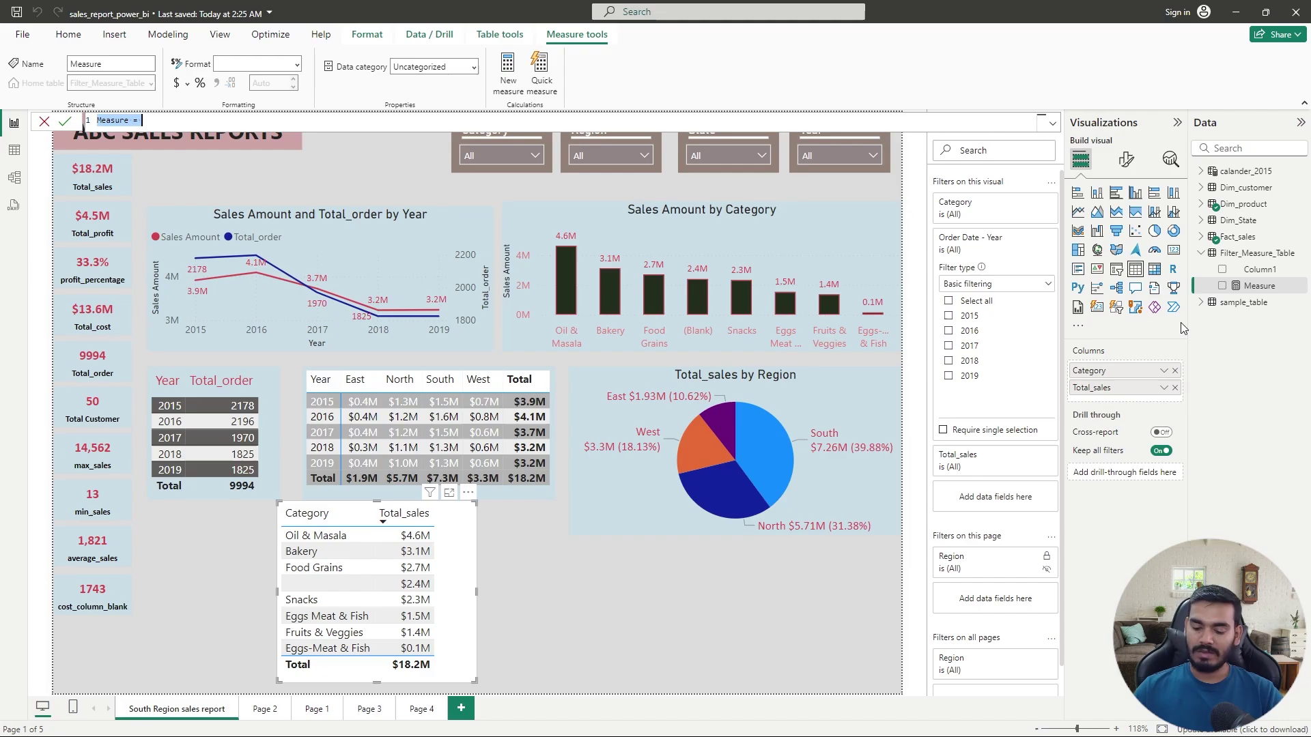
pyautogui.press('BackSpace')
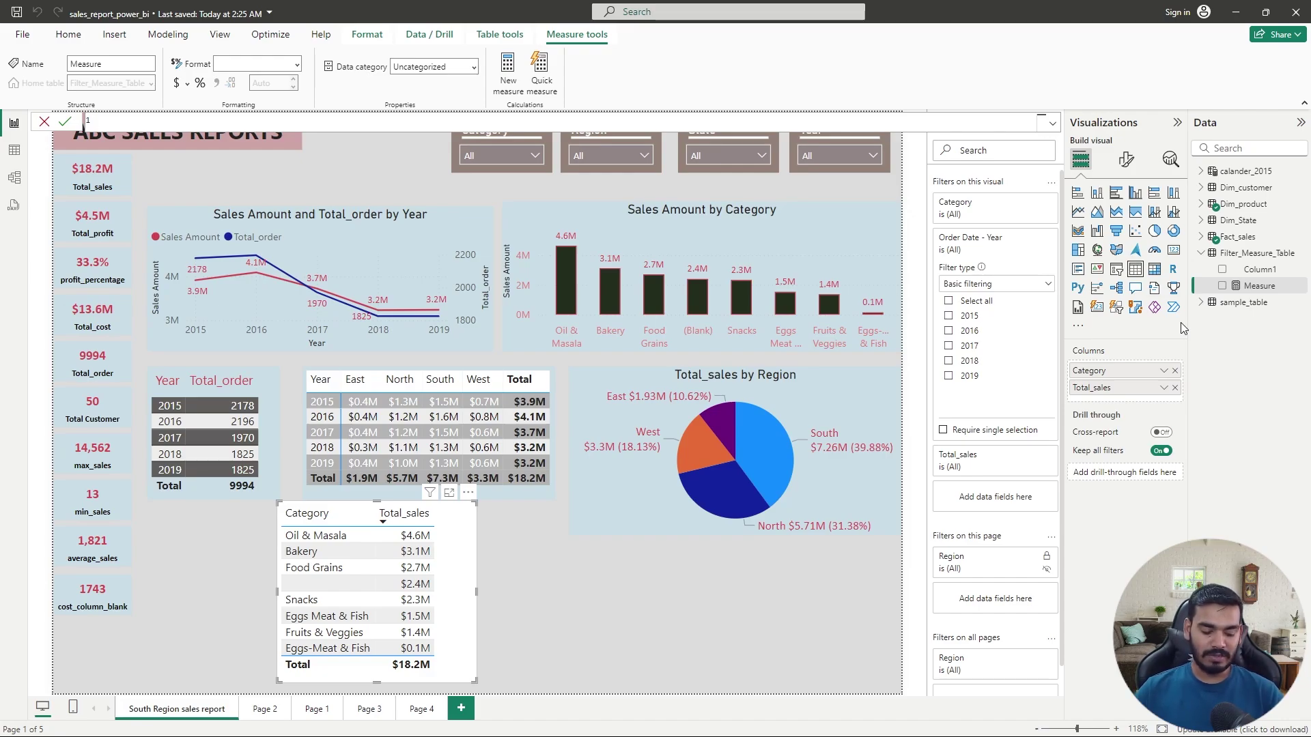
pyautogui.write('sa')
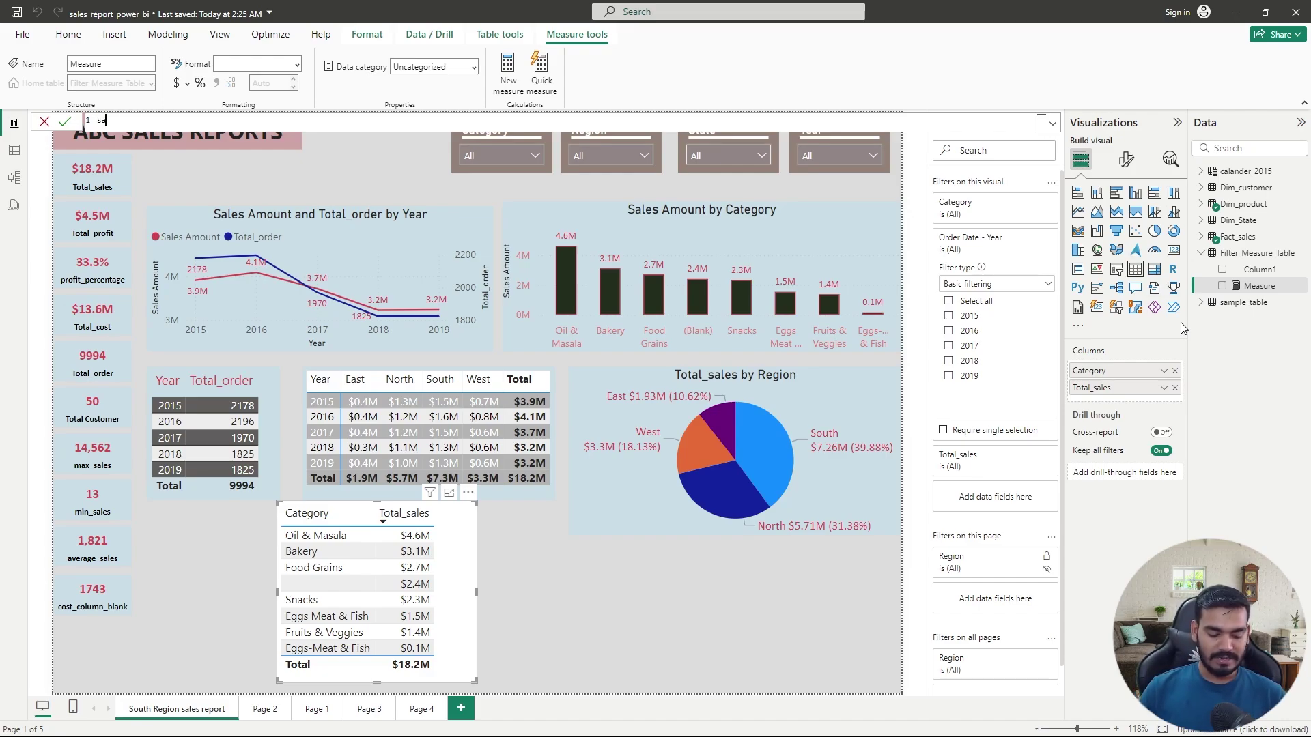
pyautogui.write('les_2017=')
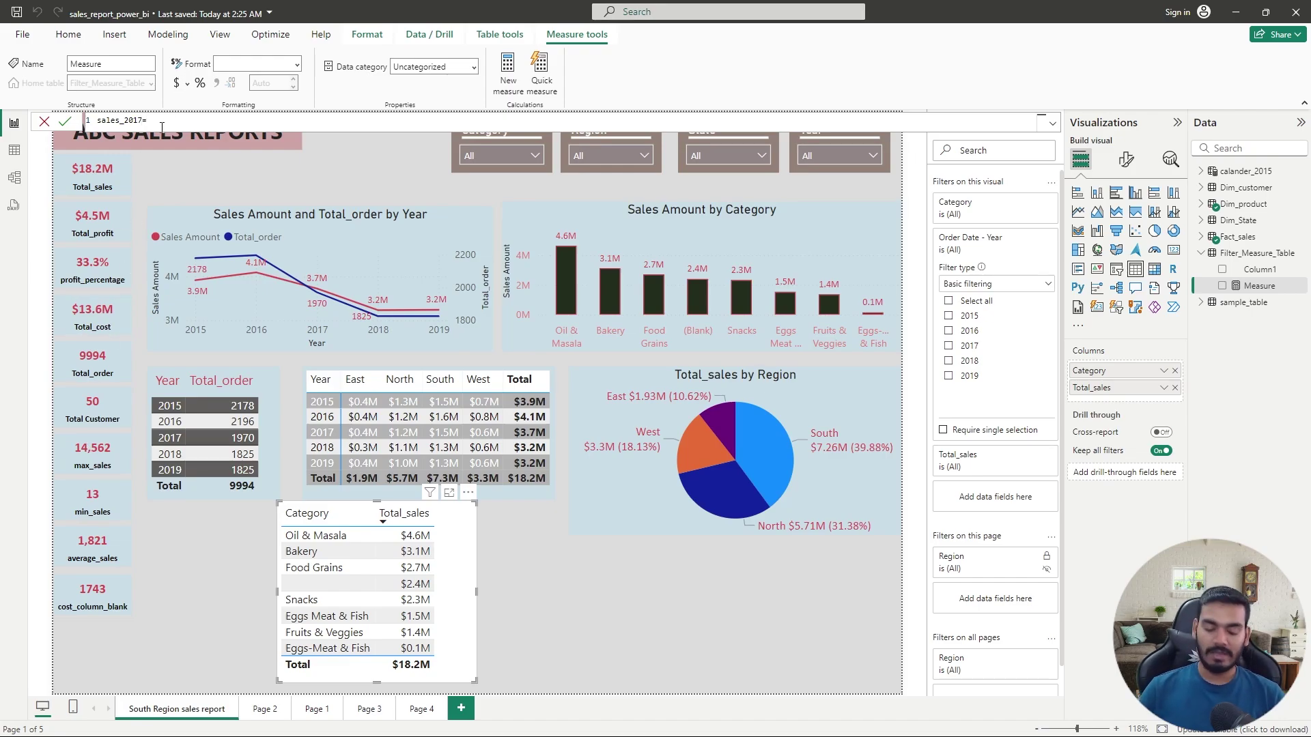
# Begin the sales_2017 formula with CALCULATE, using the [Total_sales] measure as its expression
pyautogui.scroll(5, 172, 122)
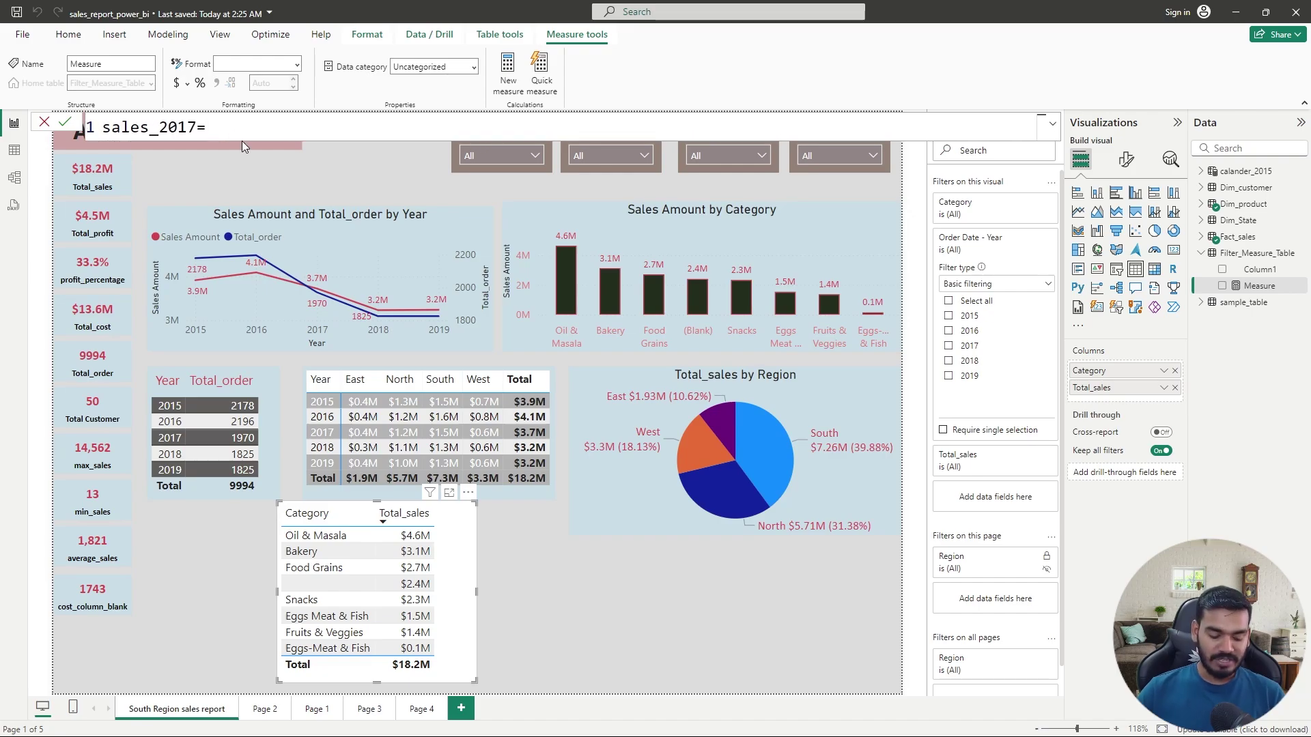
pyautogui.write('cal')
pyautogui.press('Tab')
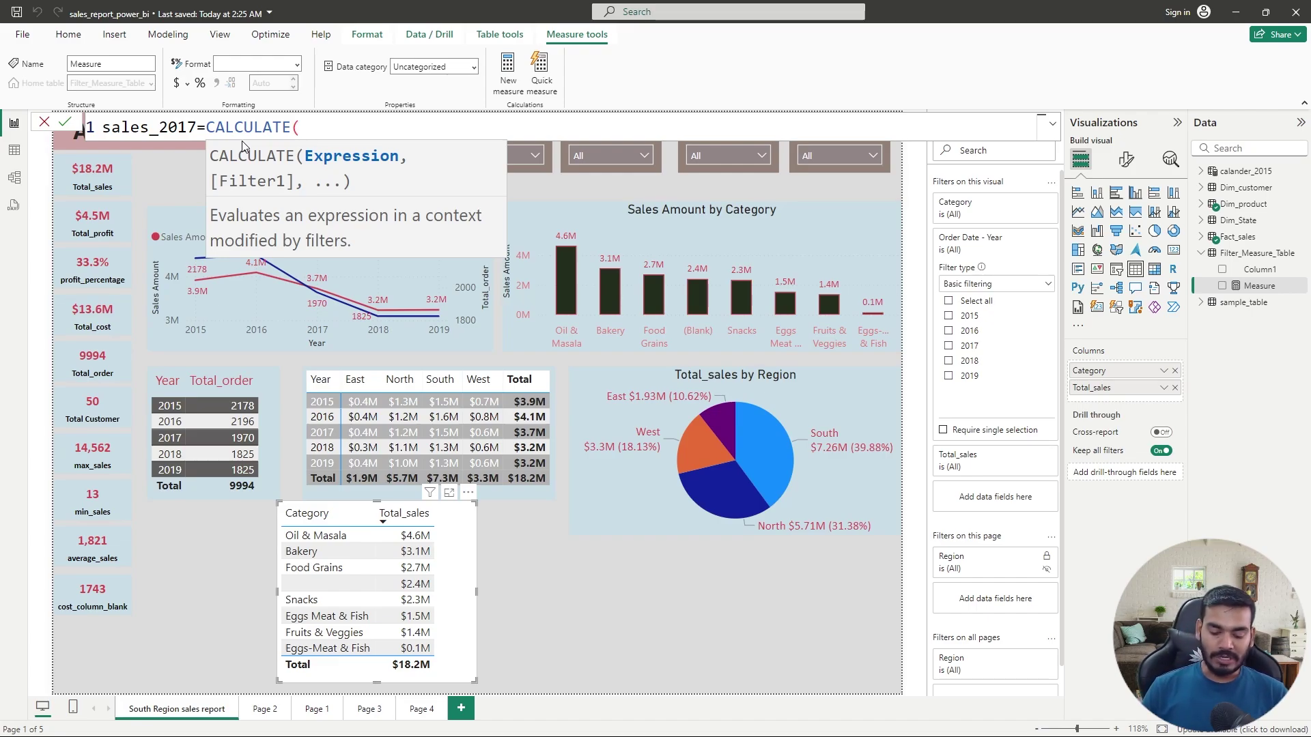
pyautogui.write('to')
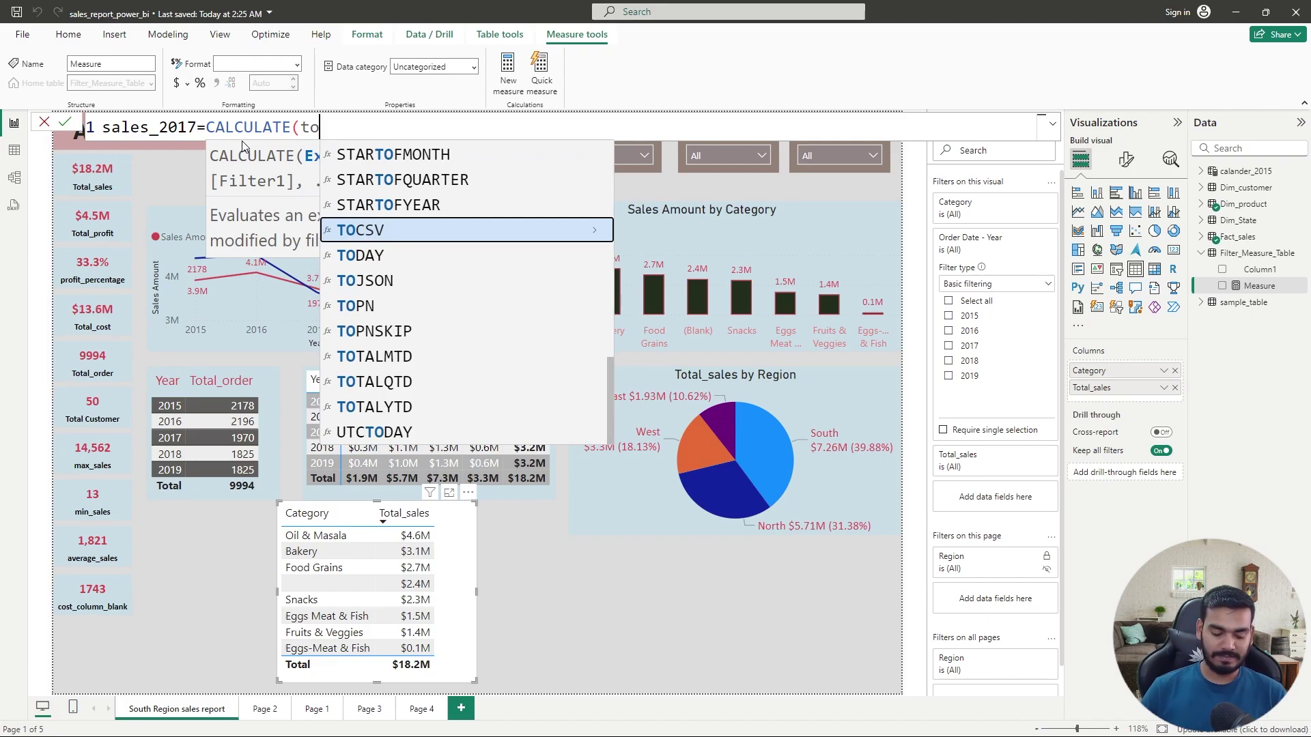
pyautogui.write('tal')
pyautogui.press('Up')
pyautogui.press('Up')
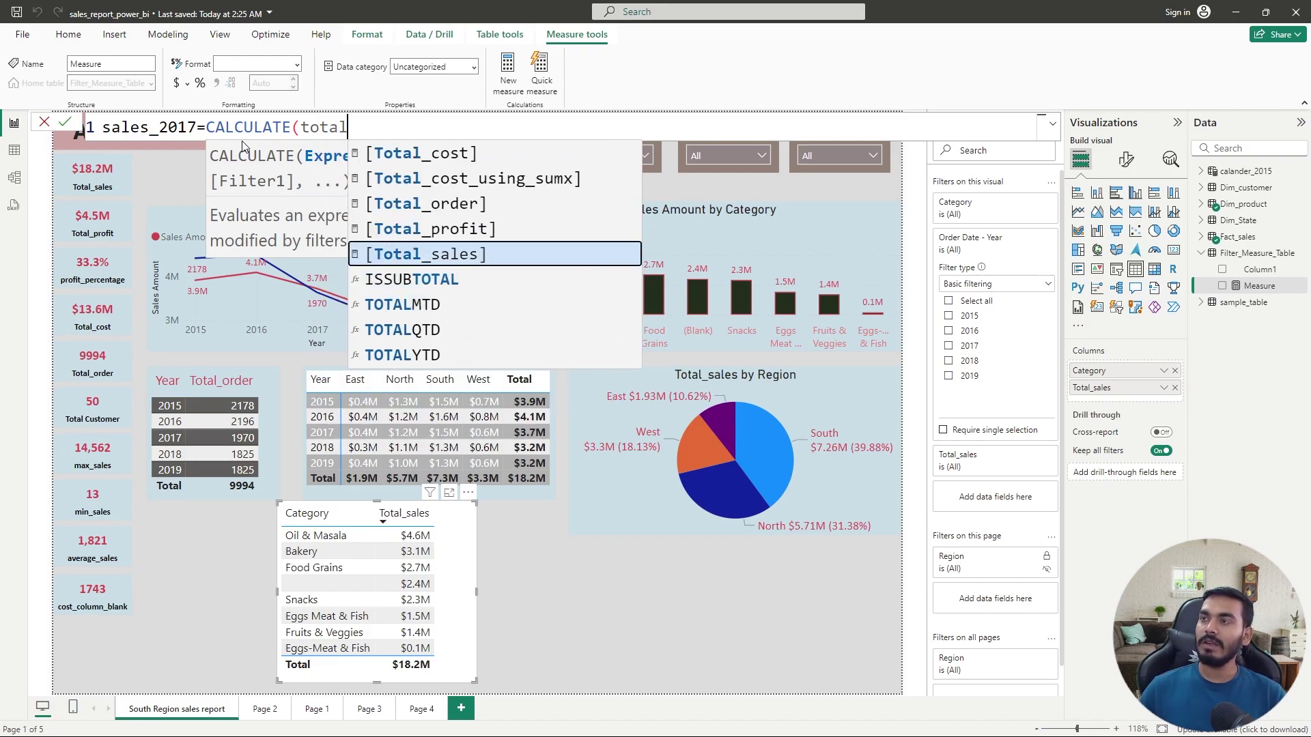
pyautogui.press('Tab')
pyautogui.write(',')
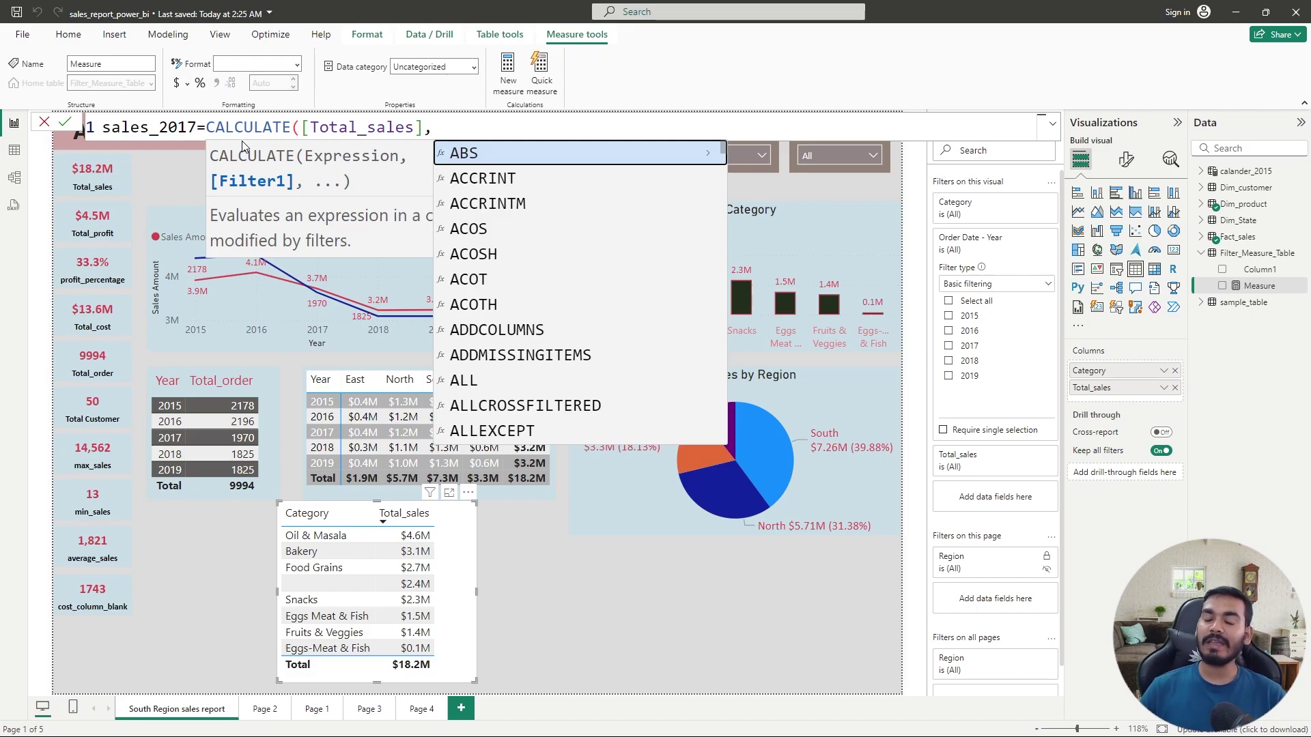
# Complete the CALCULATE formula with the filter condition YEAR(Fact_sales[Order Date])=2017
pyautogui.write('year')
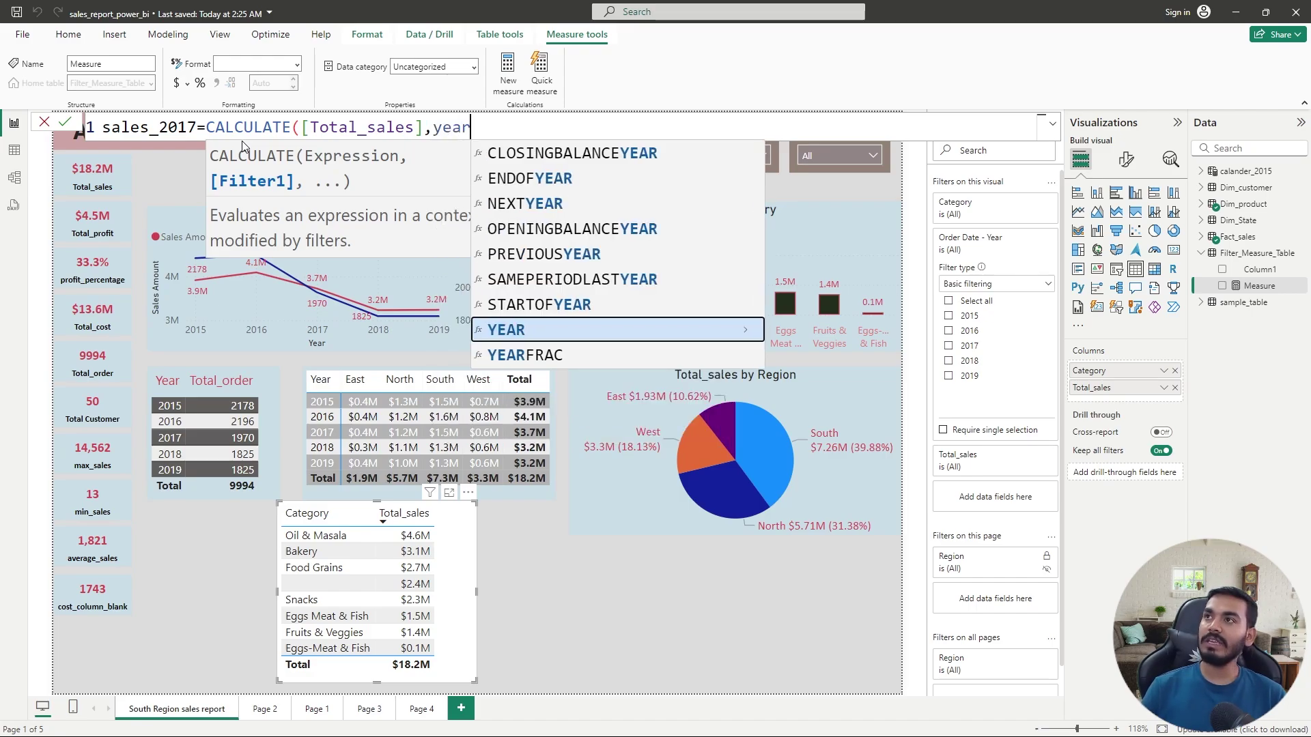
pyautogui.press('Tab')
pyautogui.write('ord')
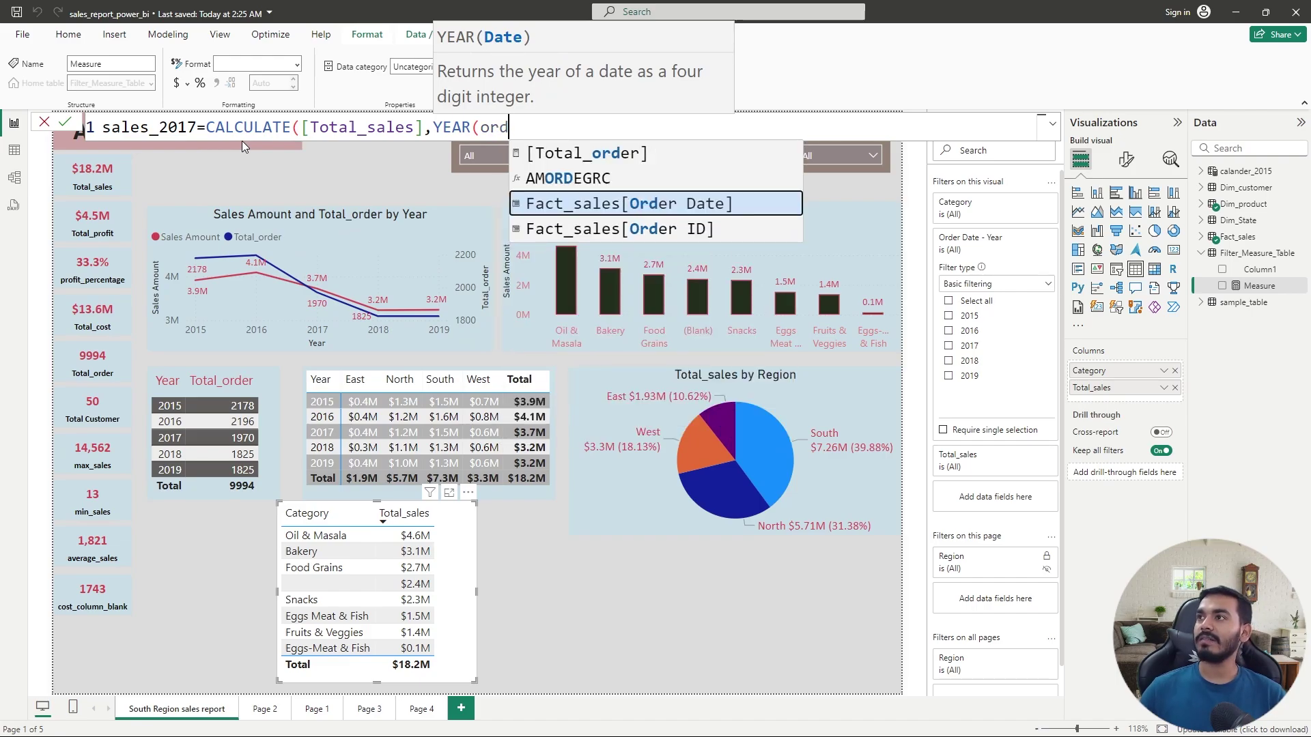
pyautogui.press('Tab')
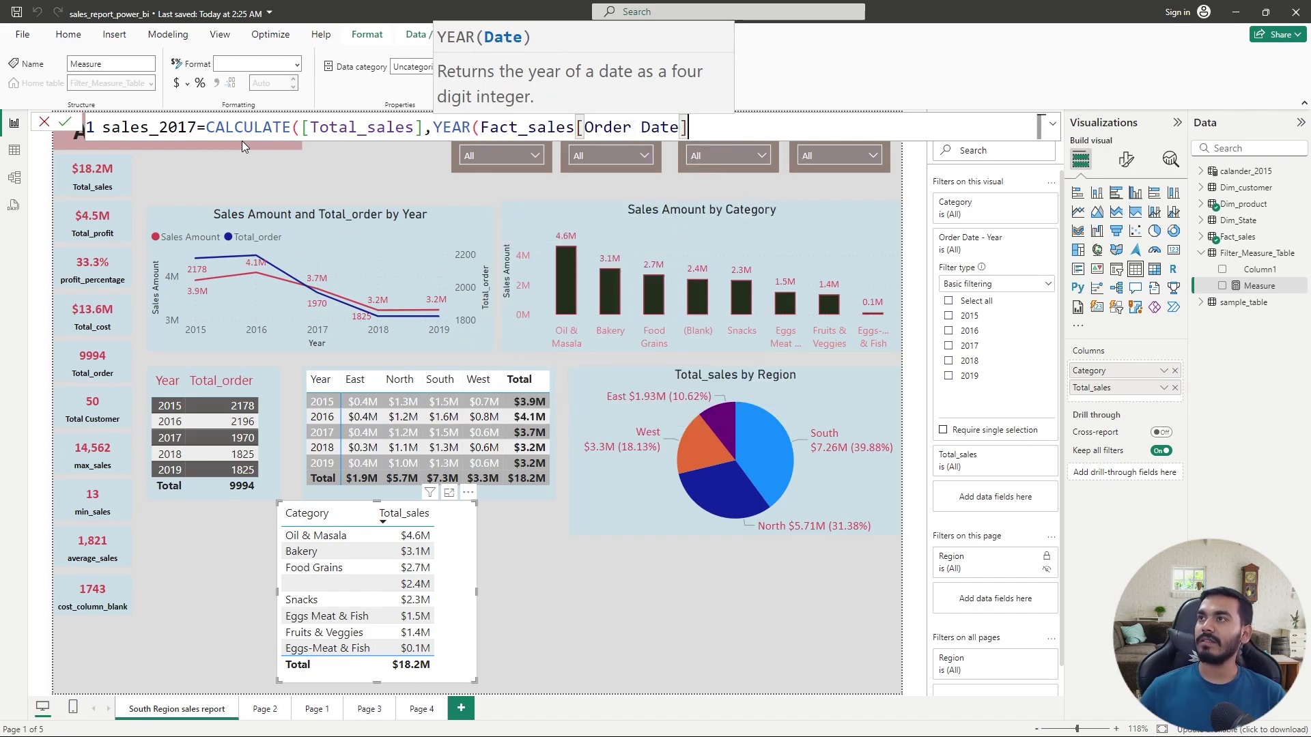
pyautogui.write(')=2017)')
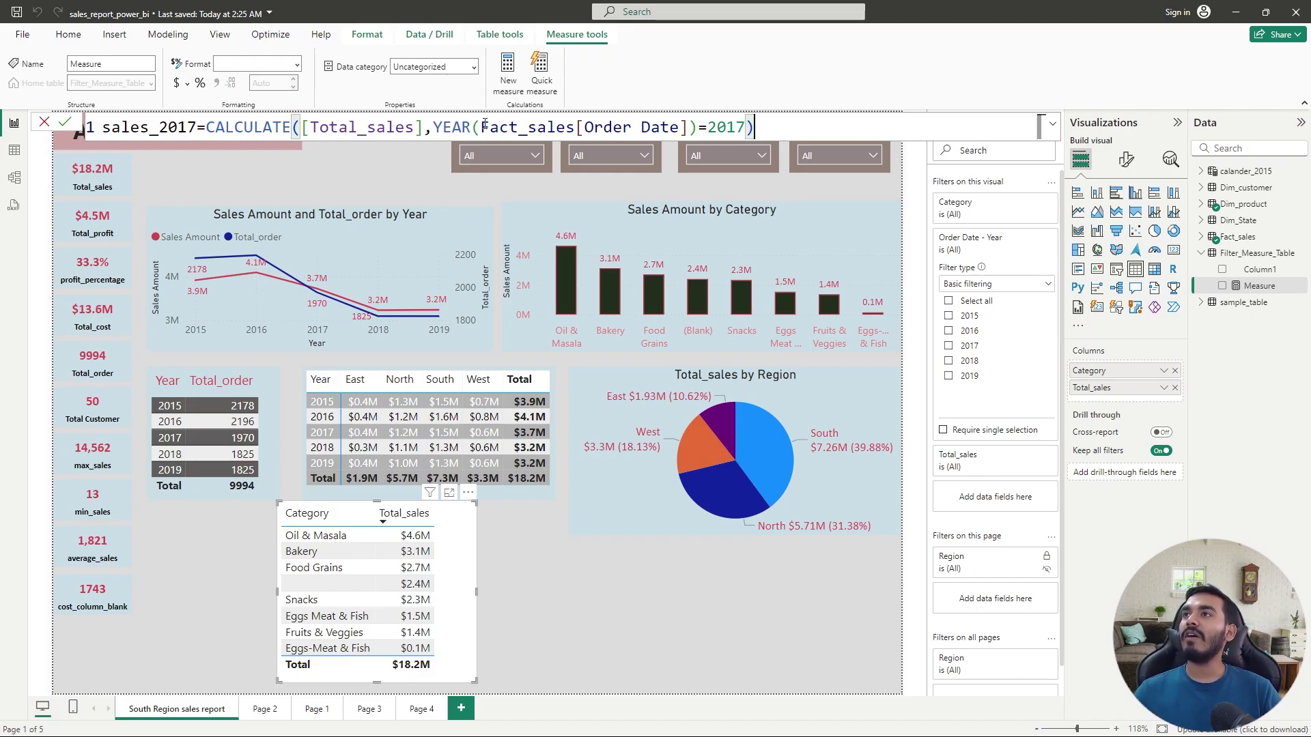
# Review the parts of the sales_2017 formula: the Order Date column, YEAR function, Total_sales expression and 2017 filter value
pyautogui.moveTo(481, 127); pyautogui.dragTo(688, 127)
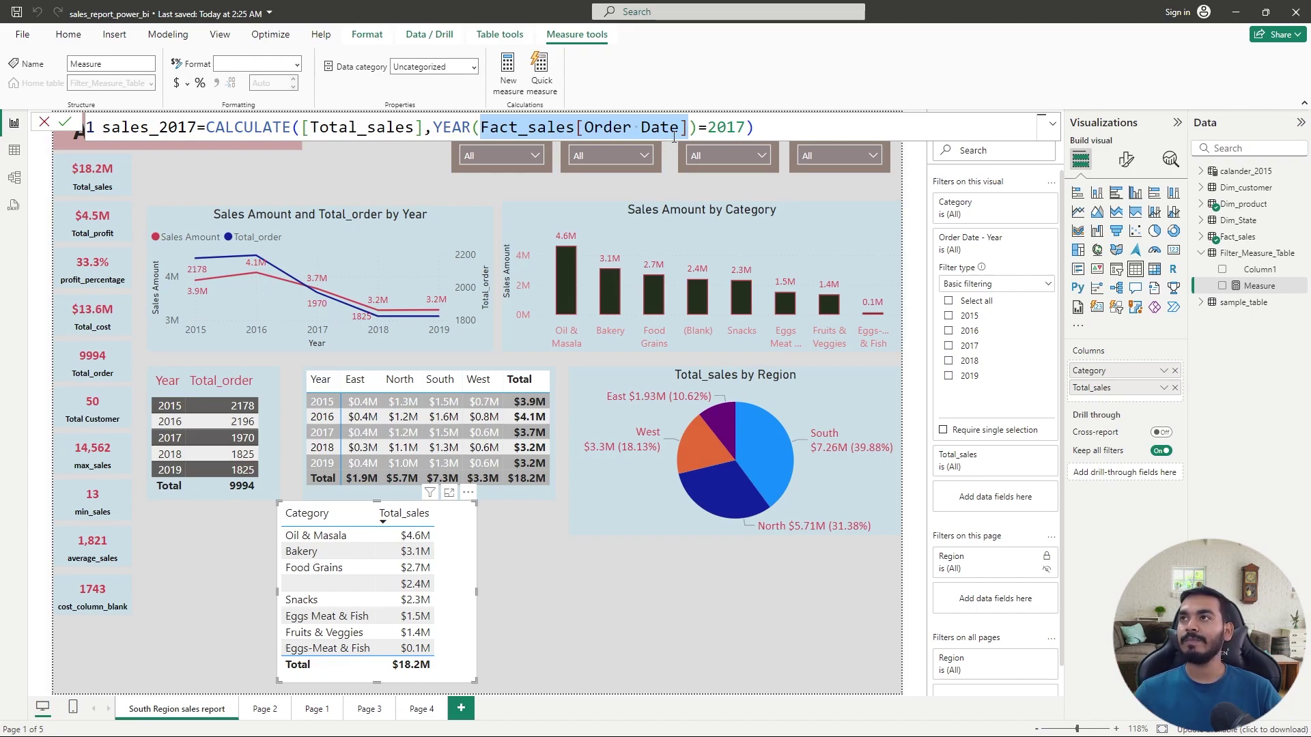
pyautogui.click(473, 125)
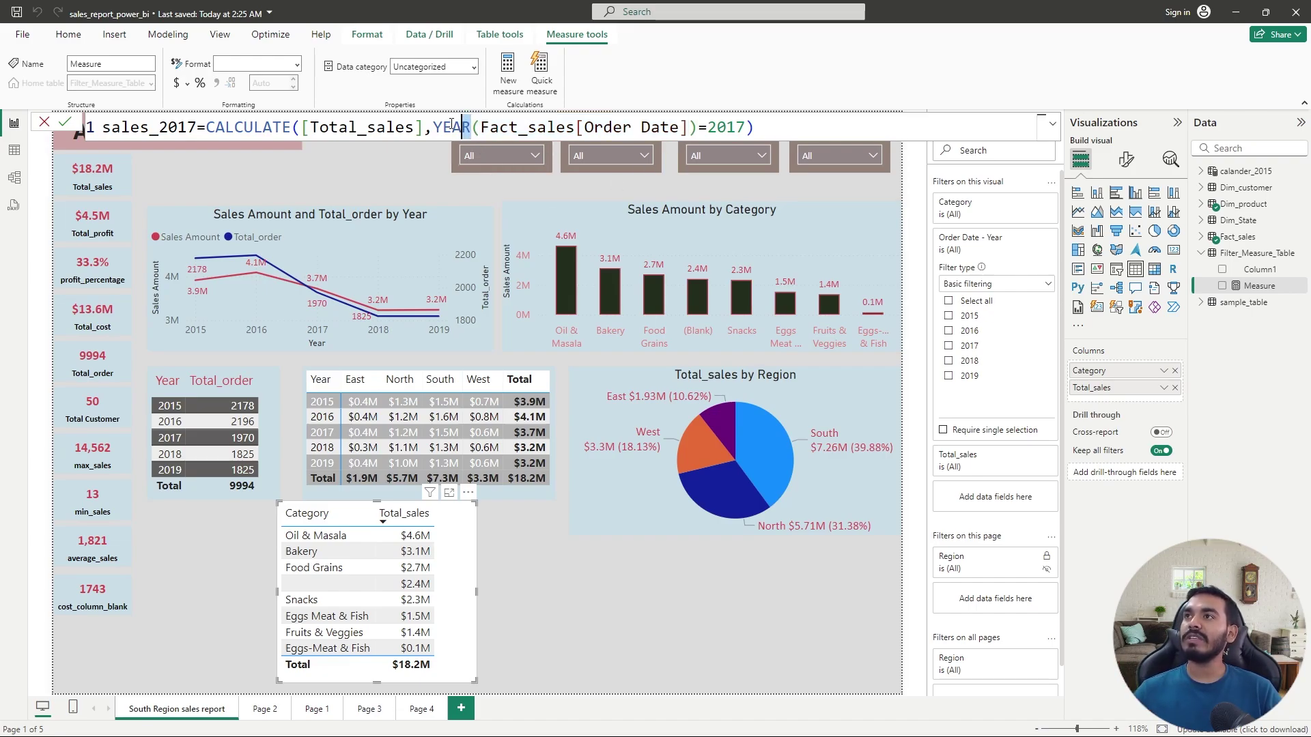
pyautogui.doubleClick(451, 127)
pyautogui.click(486, 127)
pyautogui.moveTo(486, 124); pyautogui.dragTo(649, 134)
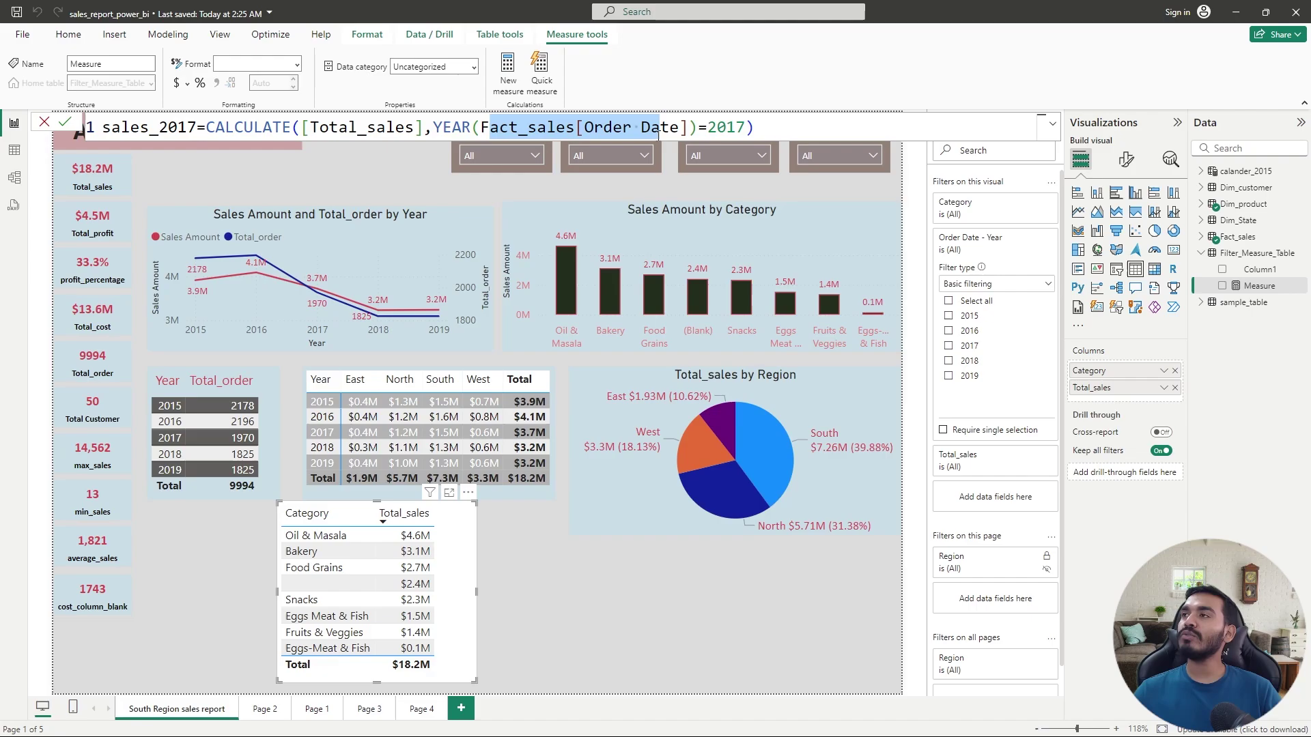
pyautogui.moveTo(746, 129); pyautogui.dragTo(706, 122)
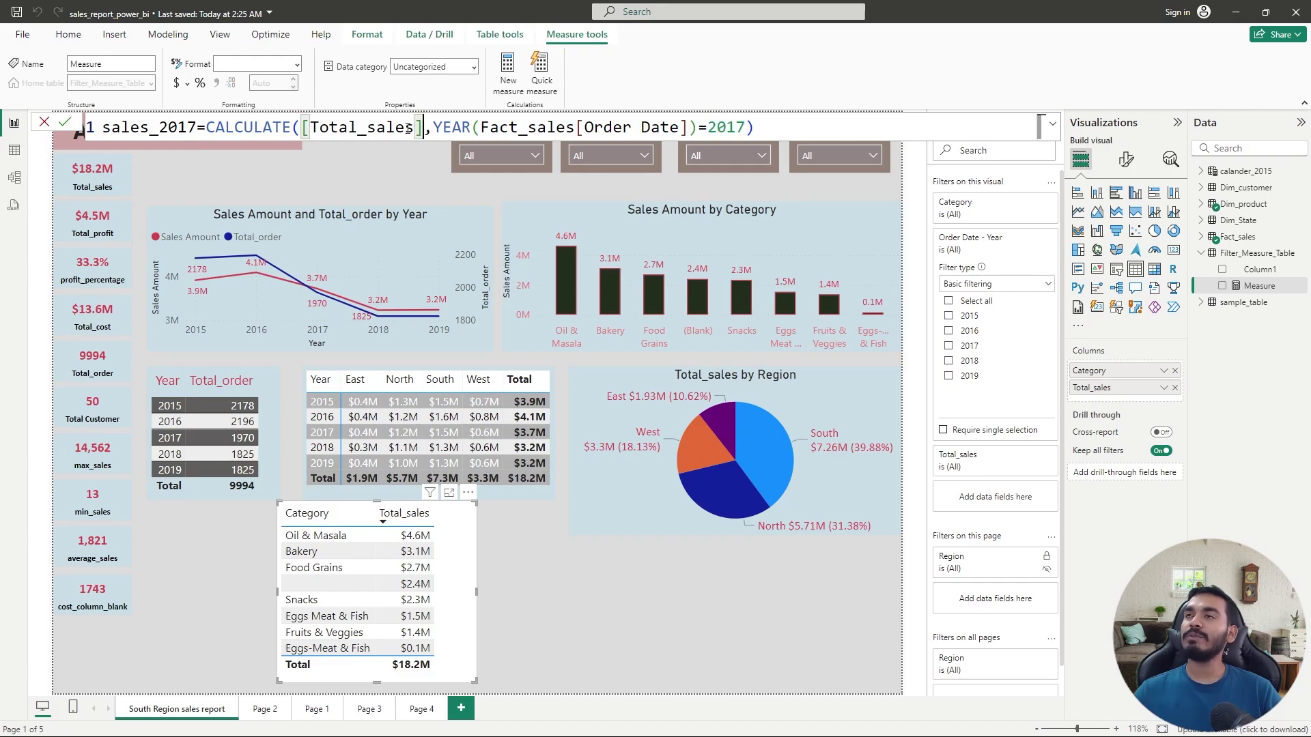
pyautogui.moveTo(303, 128); pyautogui.dragTo(421, 128)
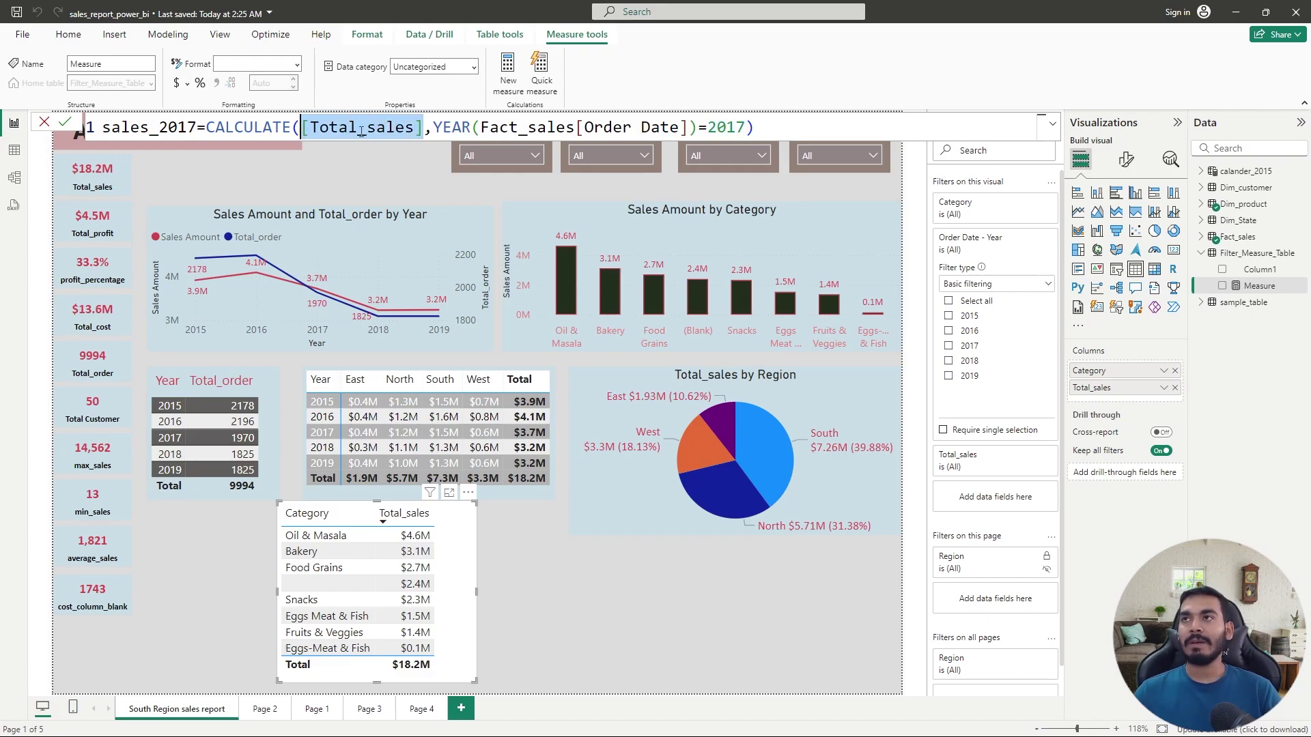
pyautogui.click(389, 128)
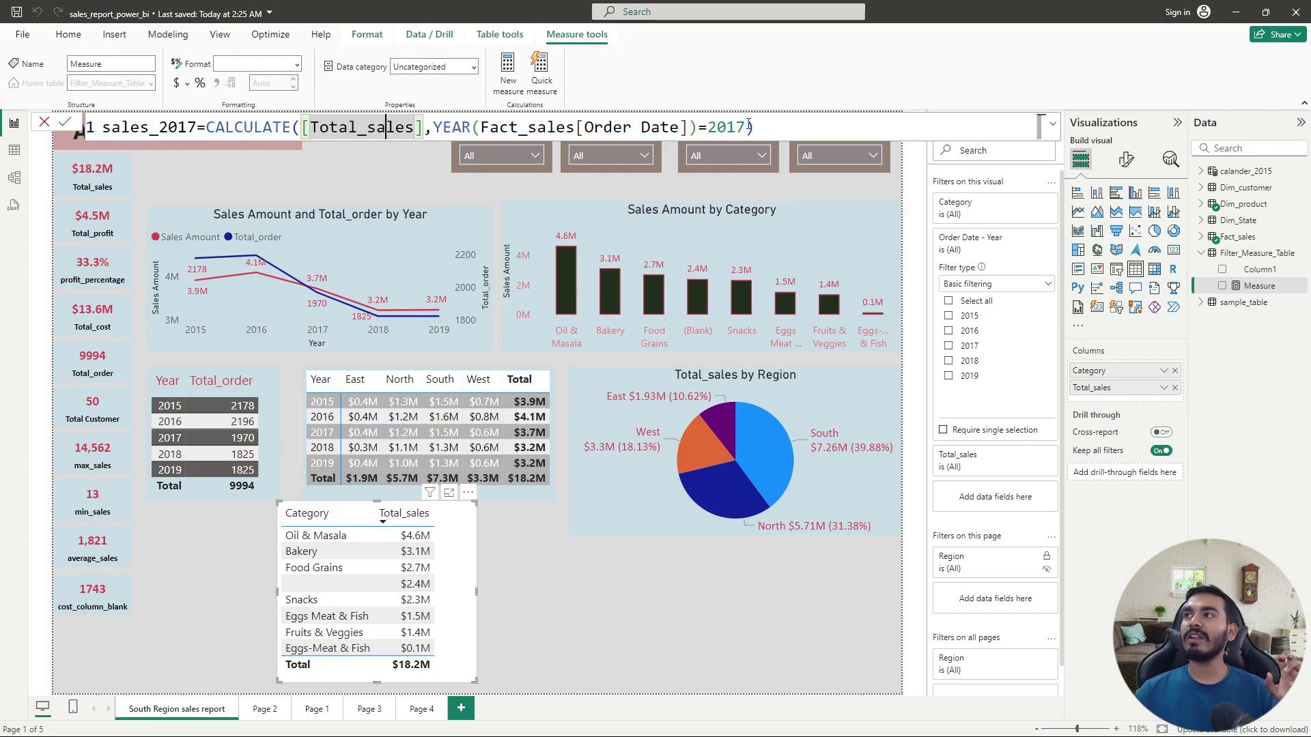
pyautogui.moveTo(746, 127); pyautogui.dragTo(708, 127)
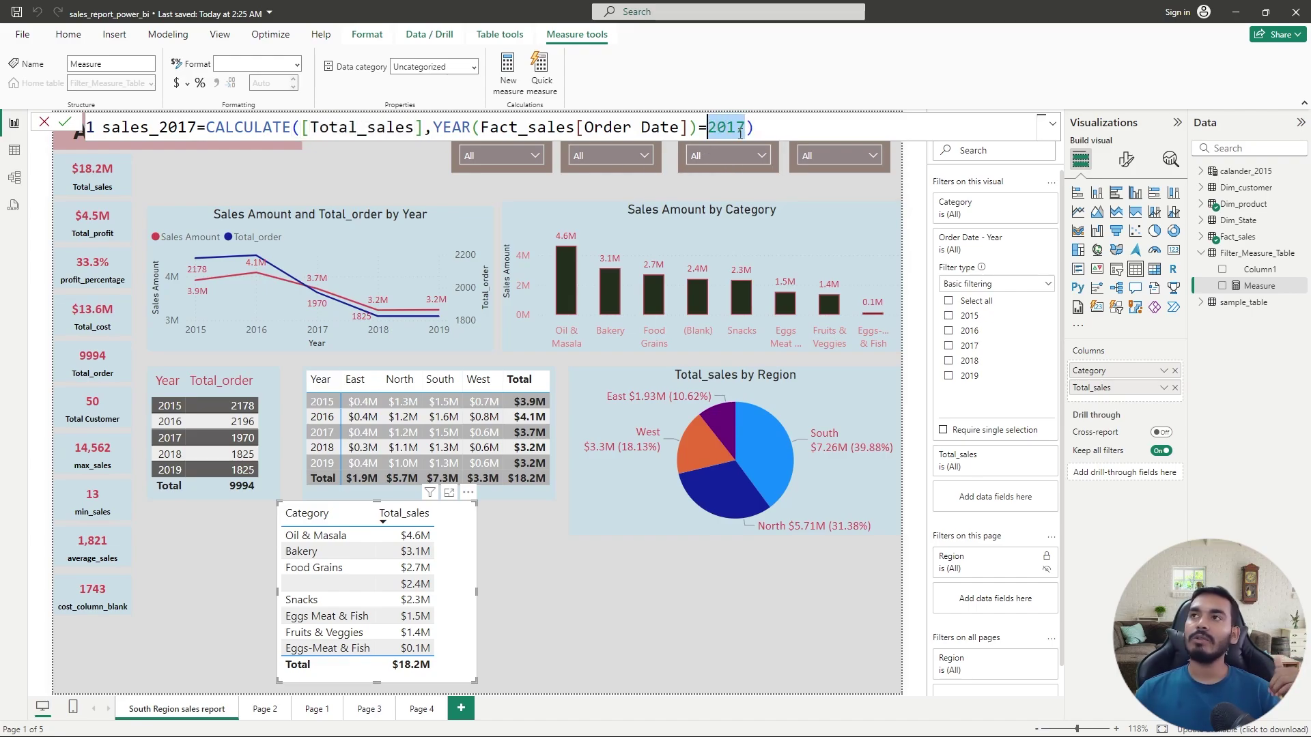
pyautogui.click(785, 125)
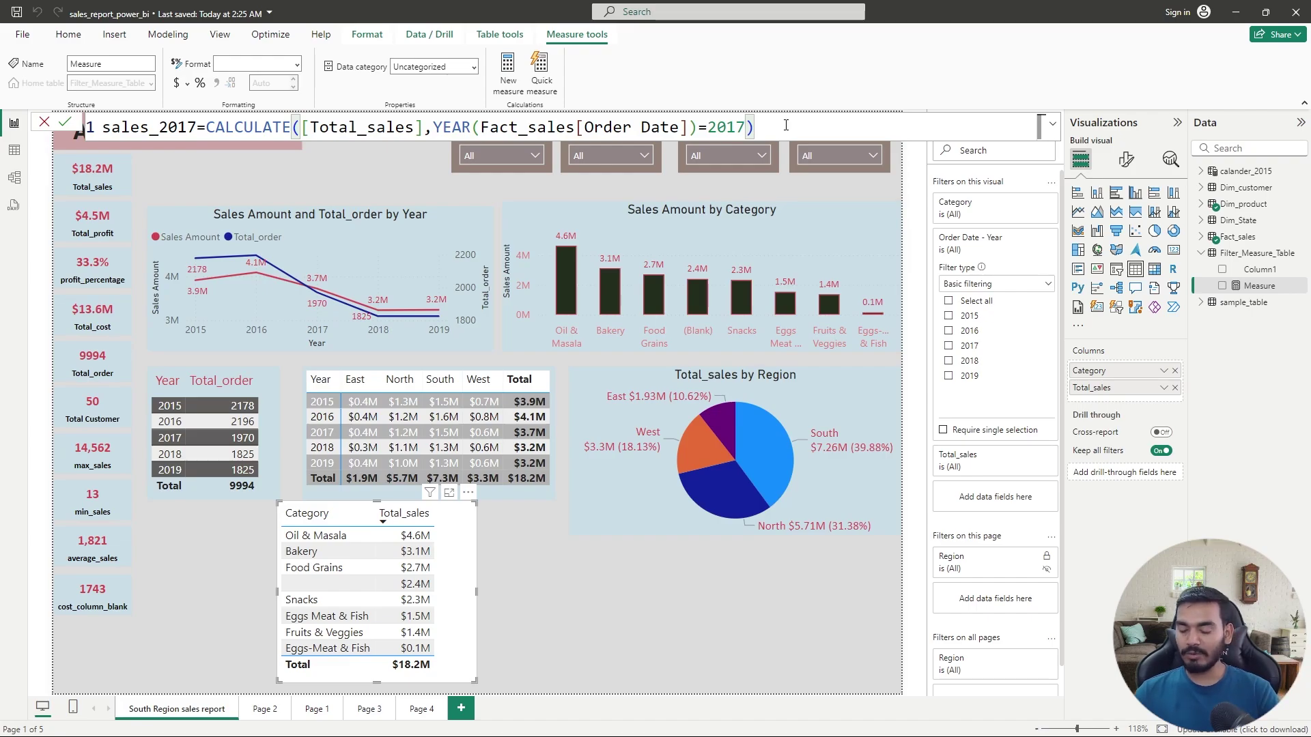
# Commit the sales_2017 measure and add it as a column to the category sales table, widening the visual to fit
pyautogui.press('Return')
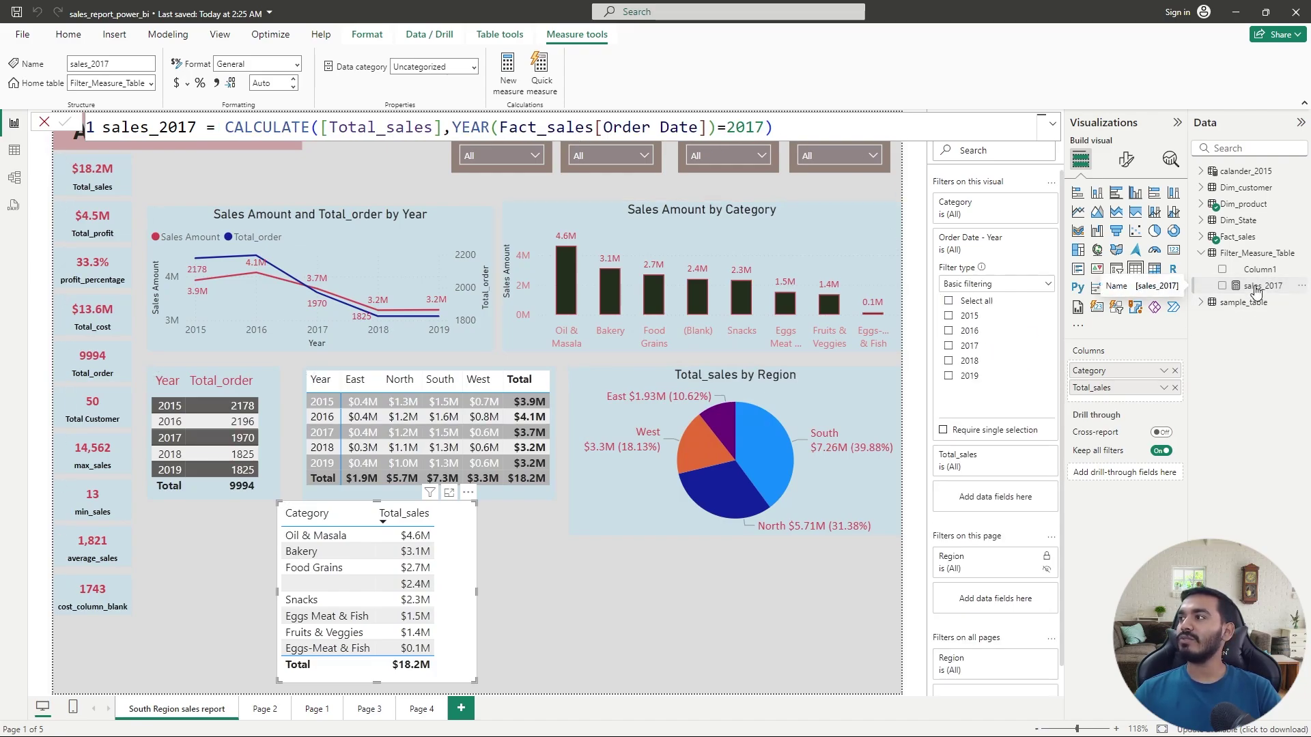
pyautogui.moveTo(1259, 290); pyautogui.dragTo(1119, 402)
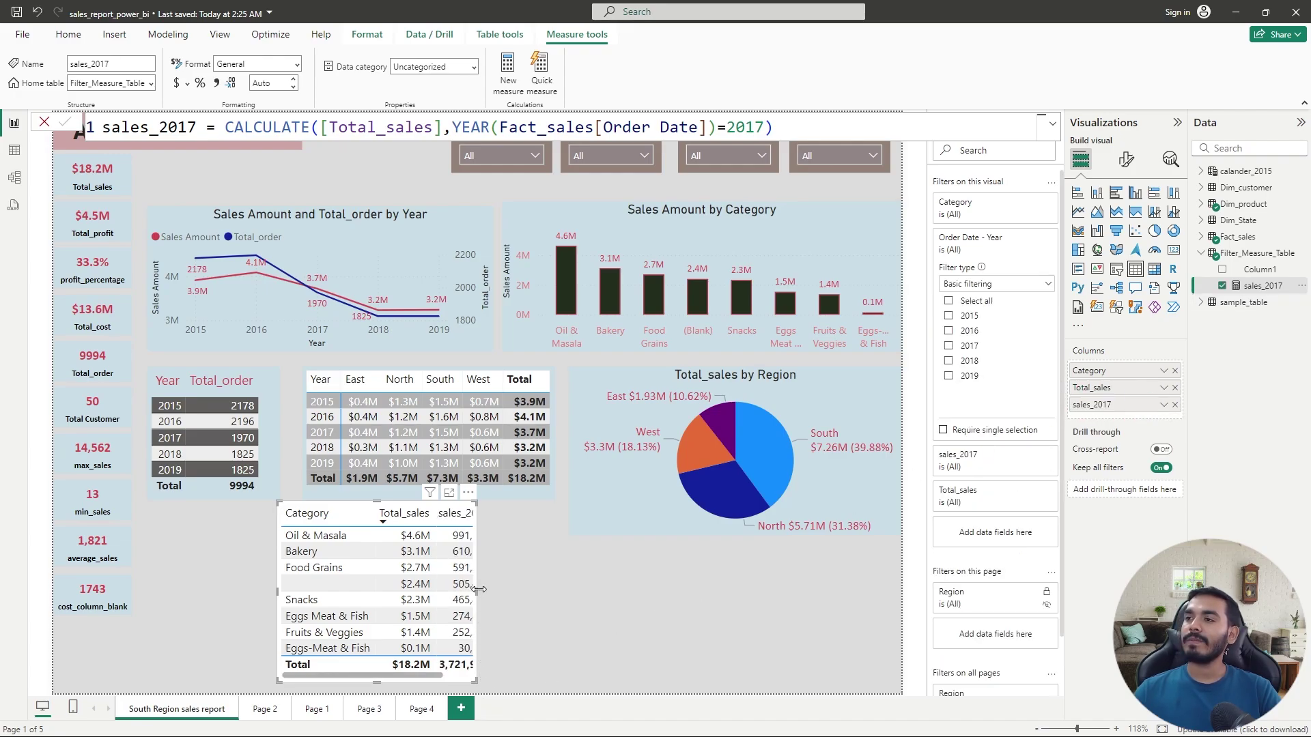
pyautogui.moveTo(476, 591); pyautogui.dragTo(522, 597)
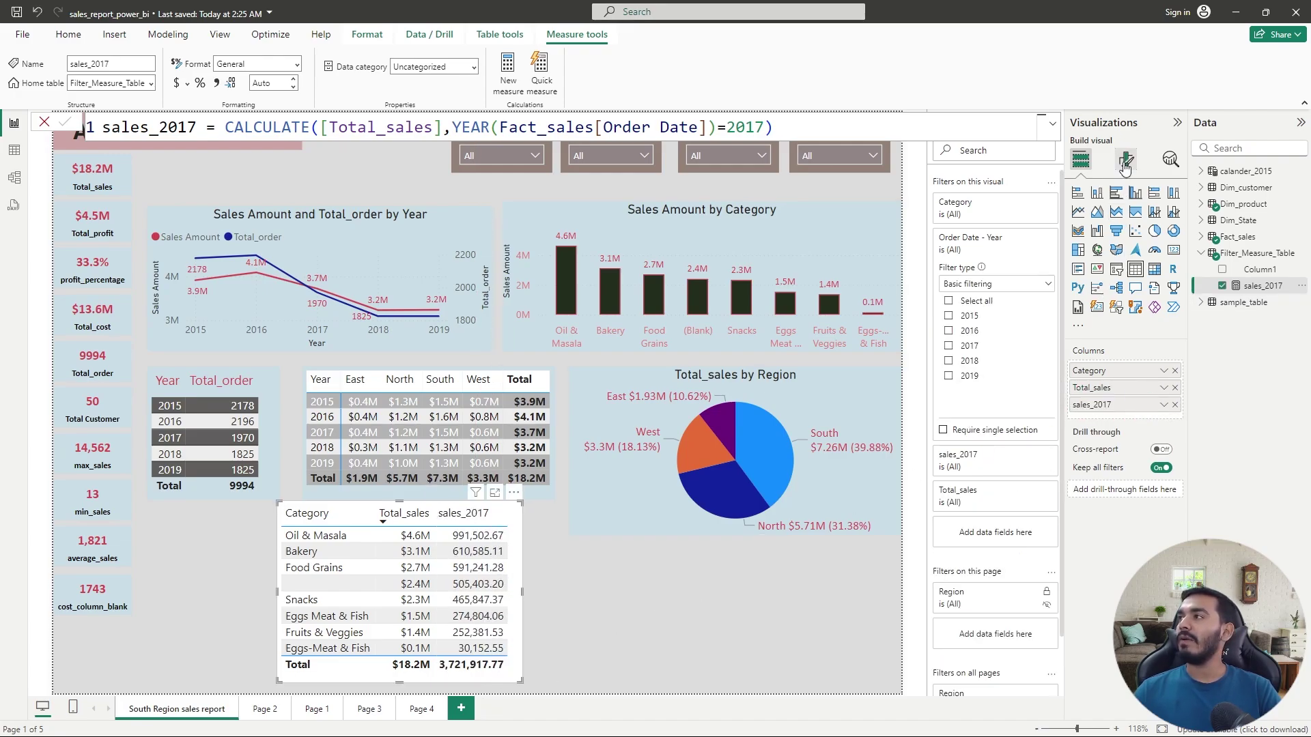
# Format the sales_2017 column's values in the category table to display in millions with 1 decimal place
pyautogui.click(1125, 164)
pyautogui.click(1112, 395)
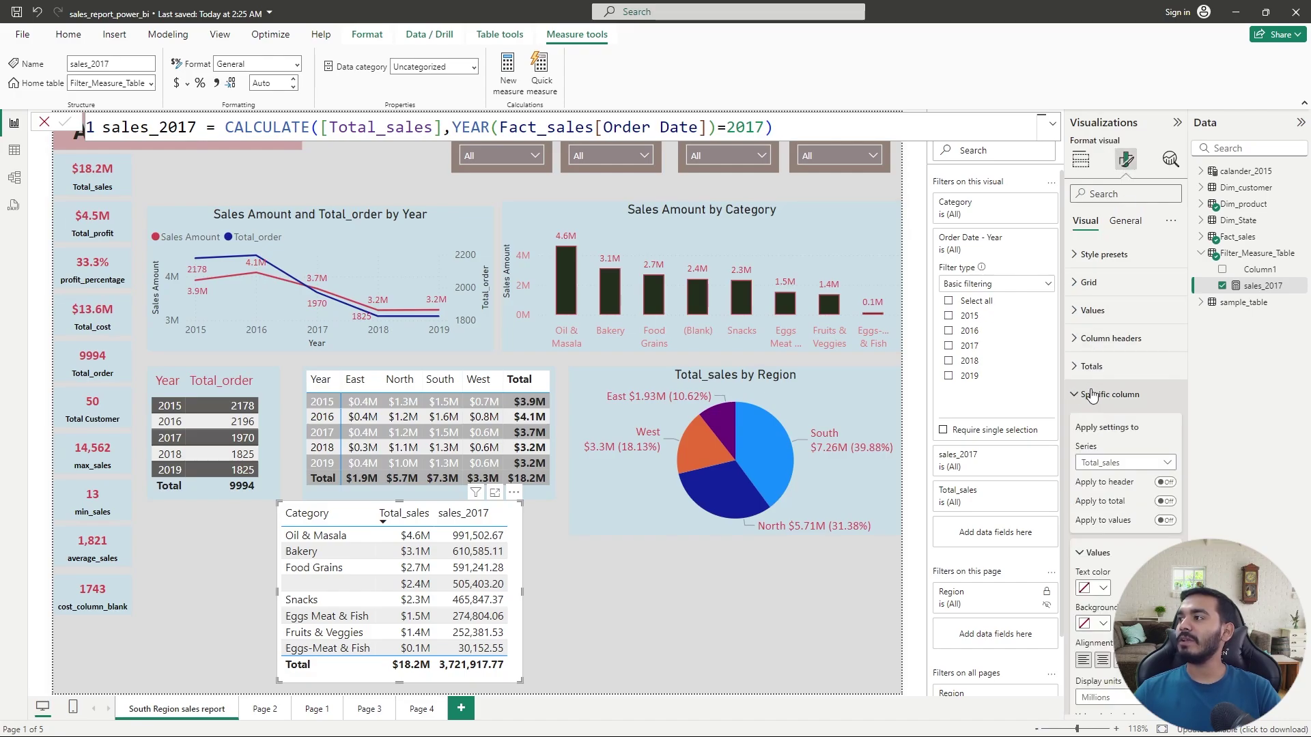
pyautogui.click(1125, 462)
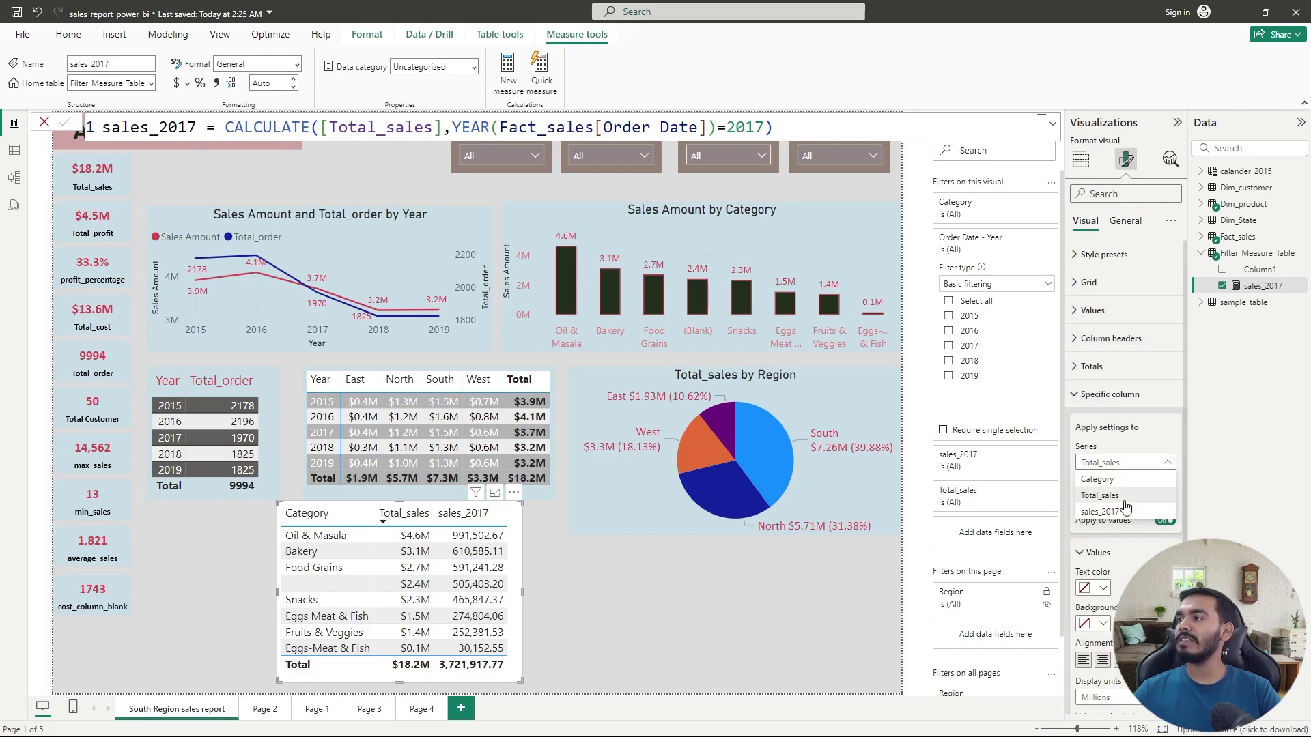
pyautogui.click(1110, 514)
pyautogui.scroll(-3, 1167, 526)
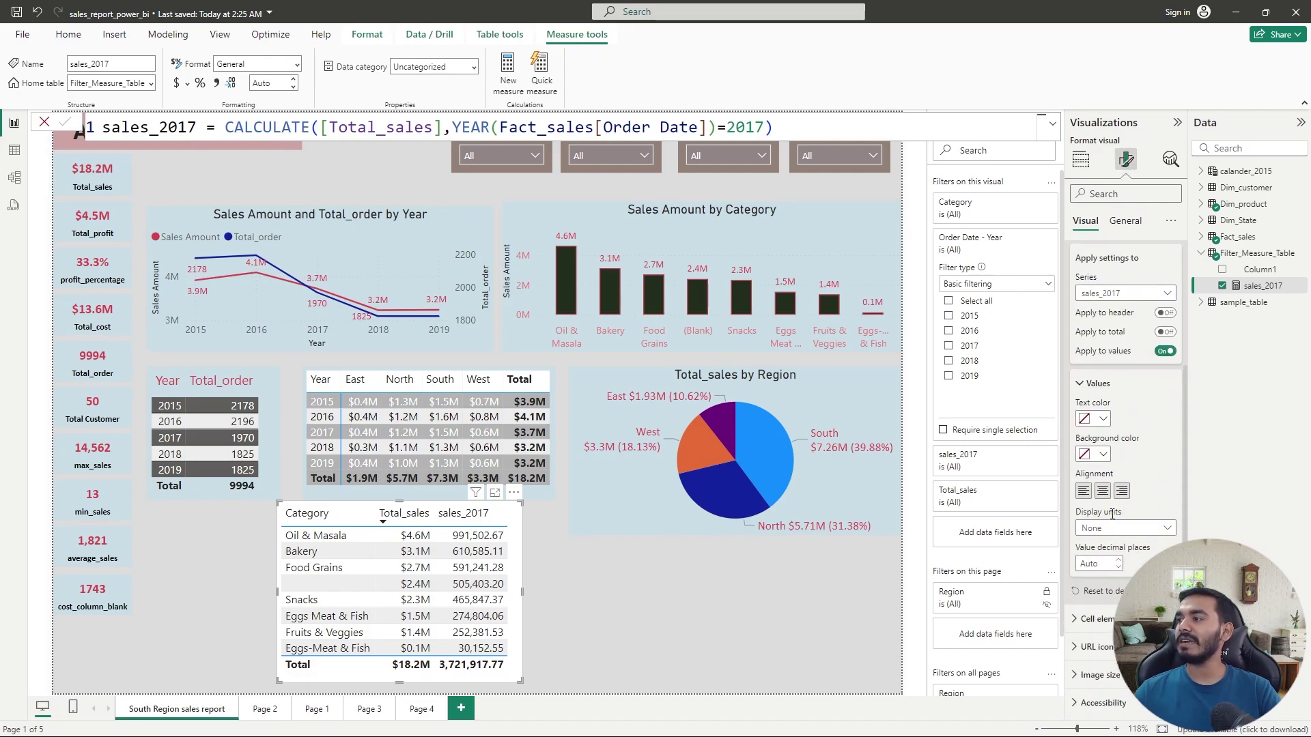
pyautogui.click(1169, 528)
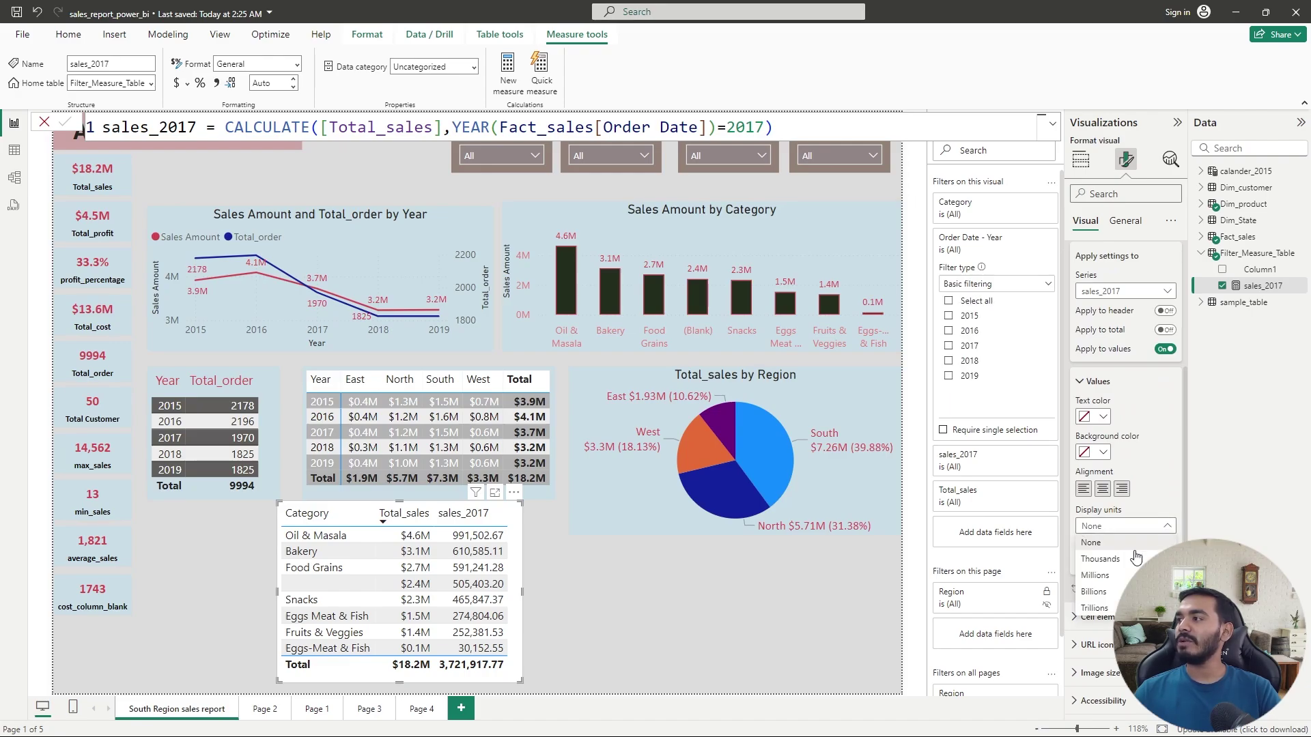
pyautogui.click(1101, 575)
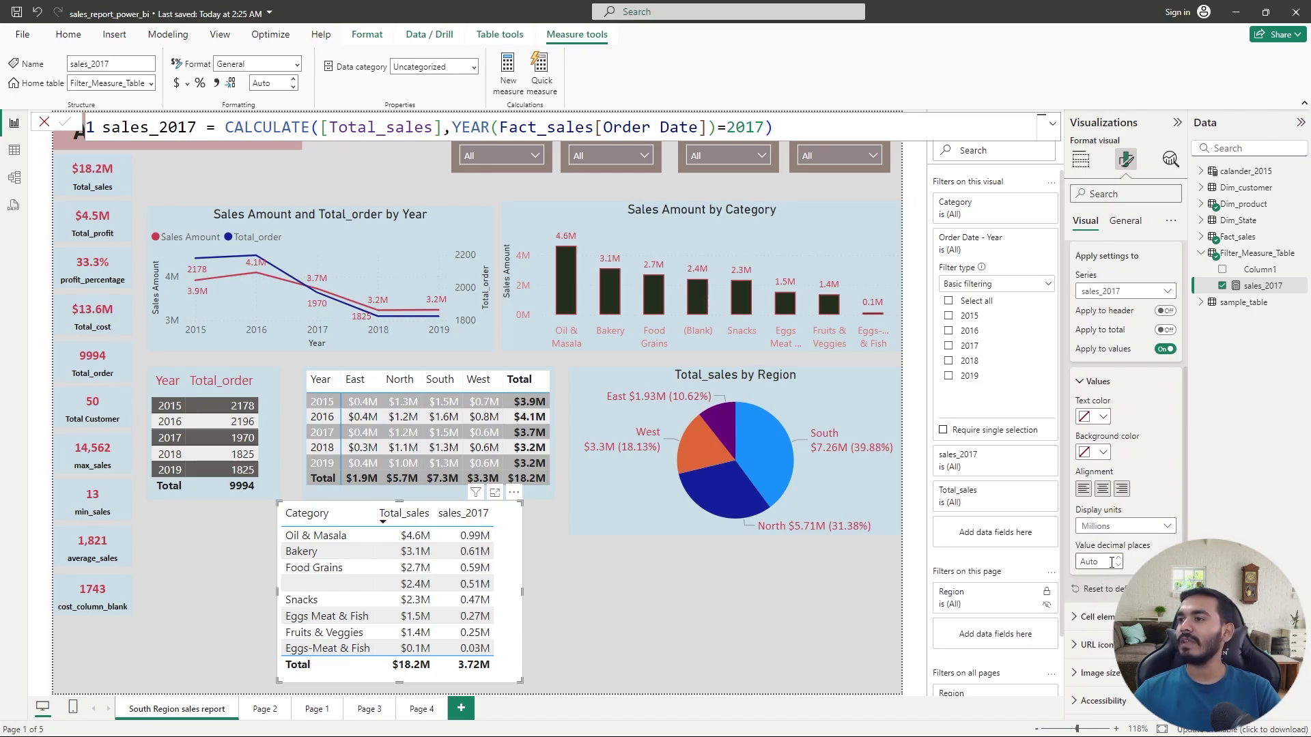
pyautogui.click(1095, 562)
pyautogui.write('1')
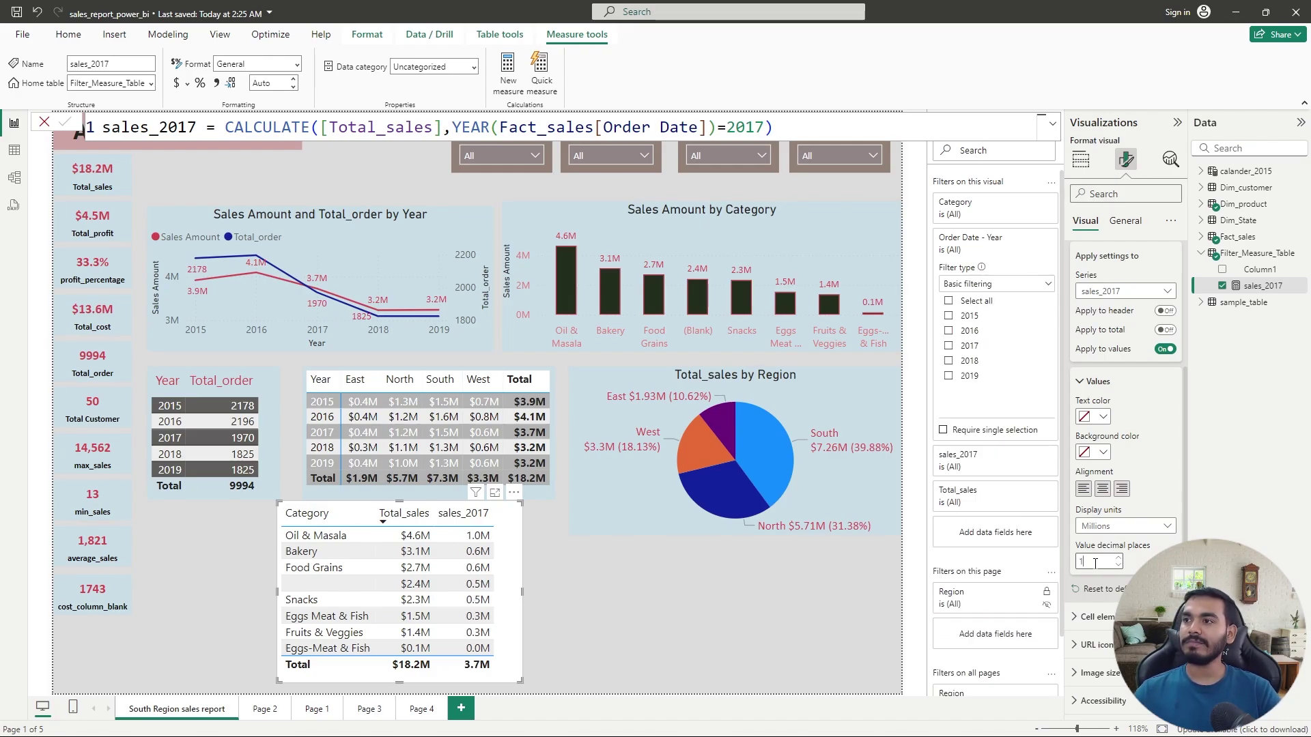
# Delete the placeholder Column1 from Filter_Measure_Table and confirm the deletion
pyautogui.click(600, 609)
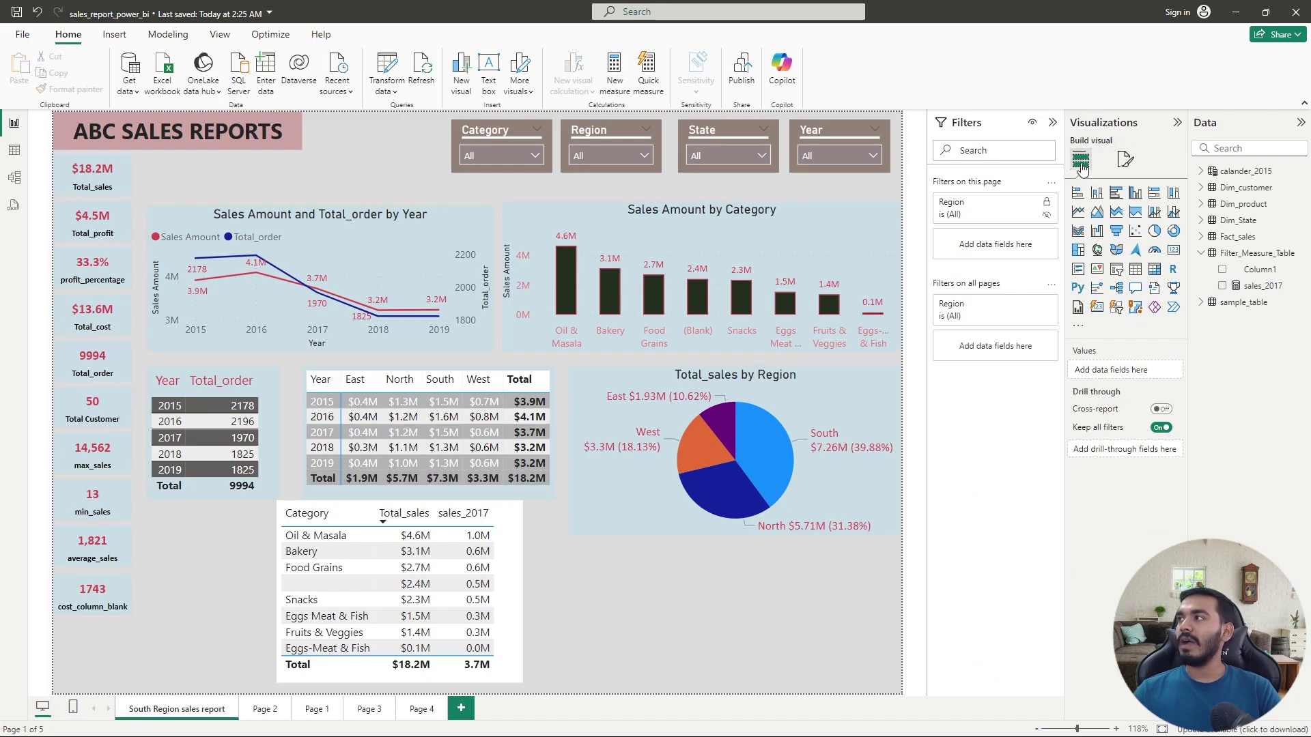
pyautogui.click(1259, 271)
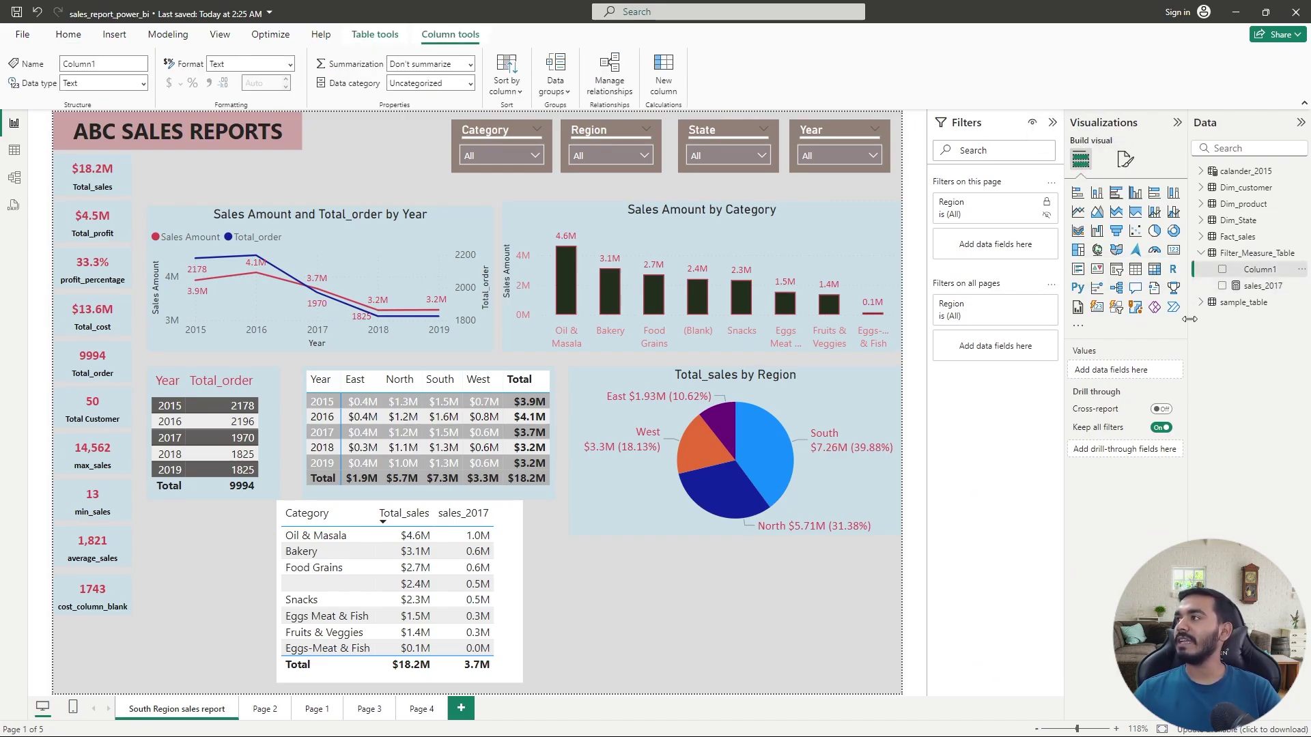
pyautogui.moveTo(1189, 319); pyautogui.dragTo(1107, 319)
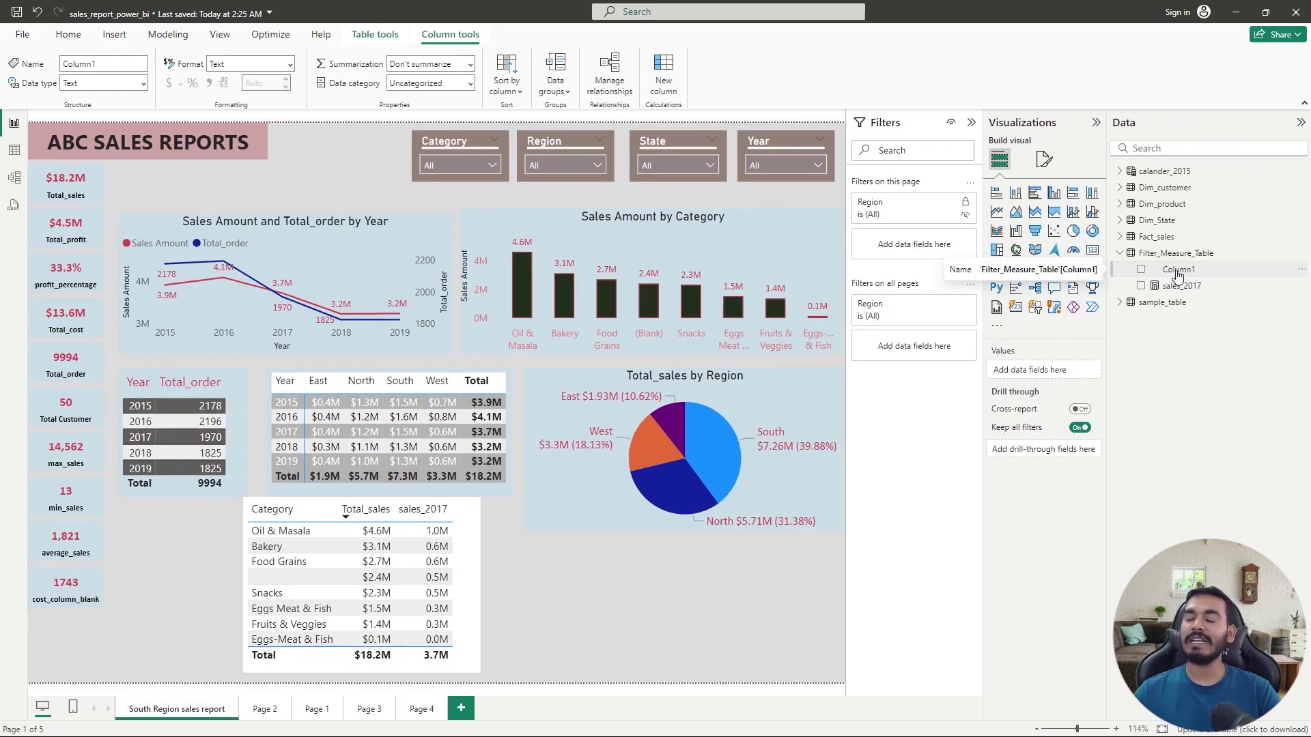
pyautogui.rightClick(1177, 273)
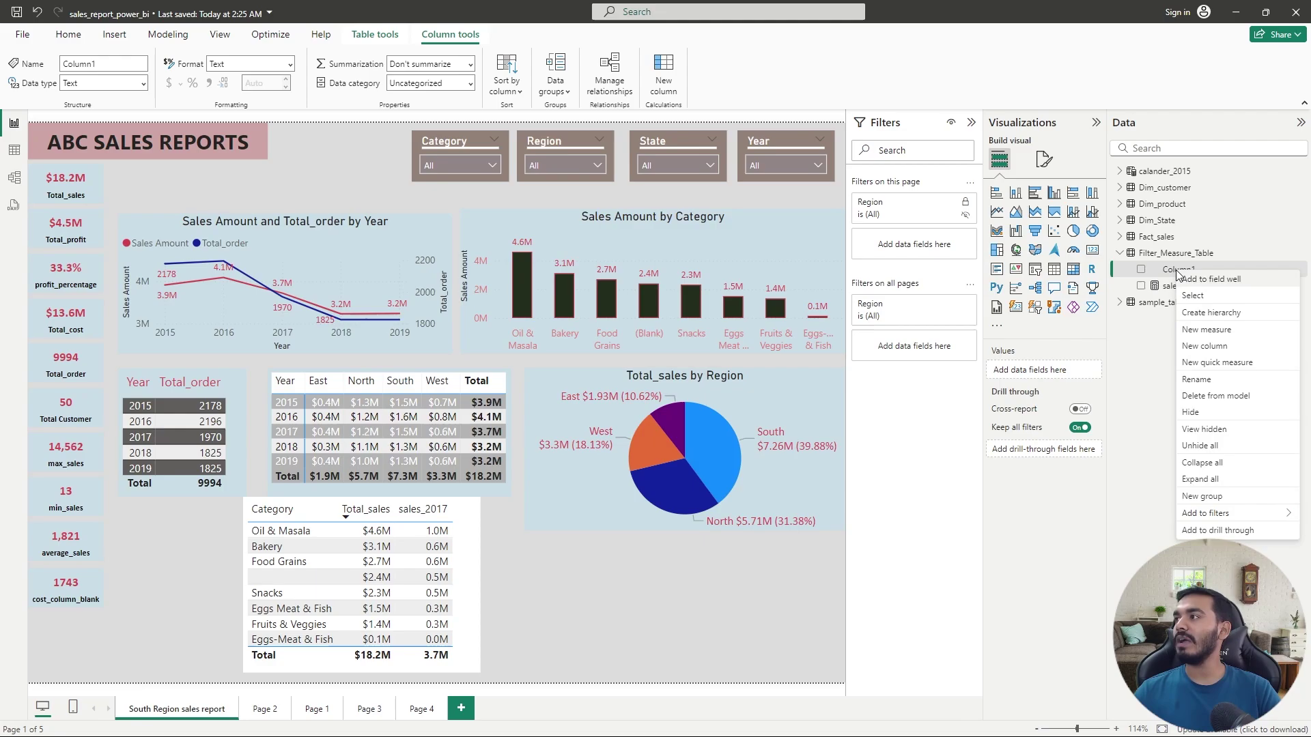
pyautogui.click(1213, 397)
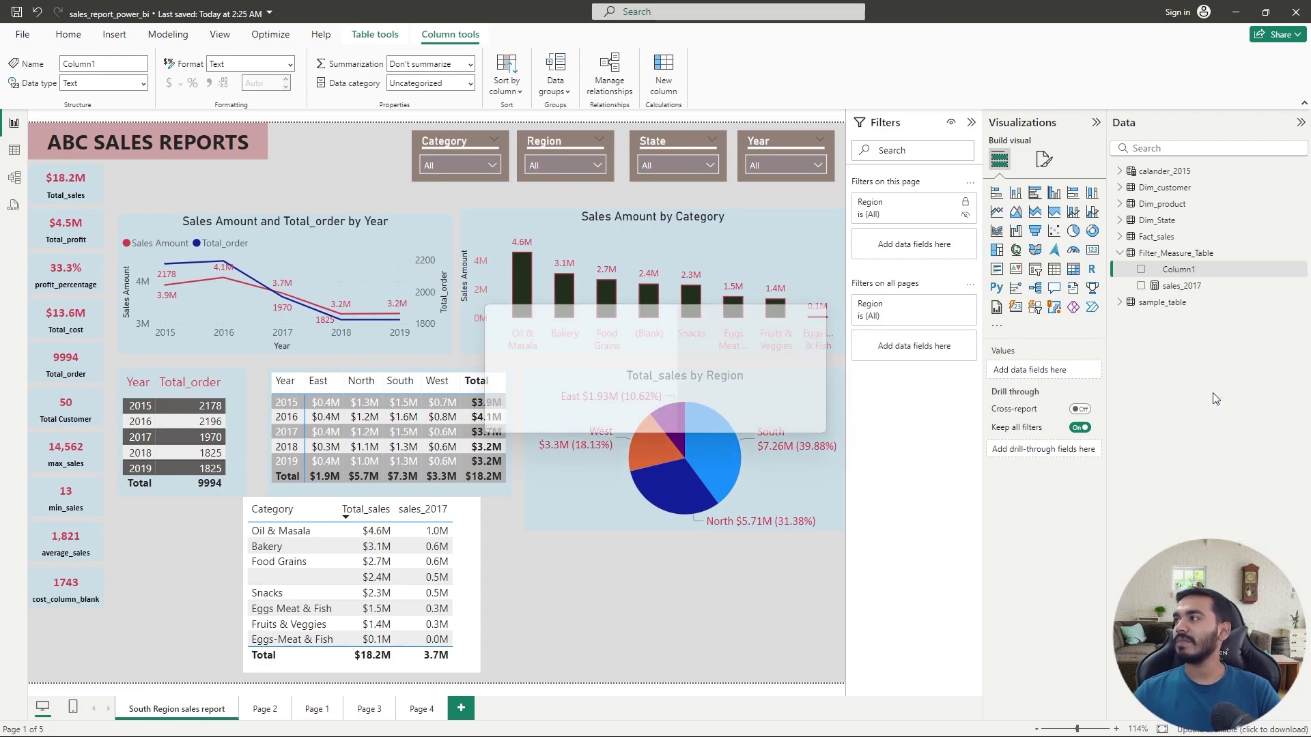
pyautogui.click(734, 405)
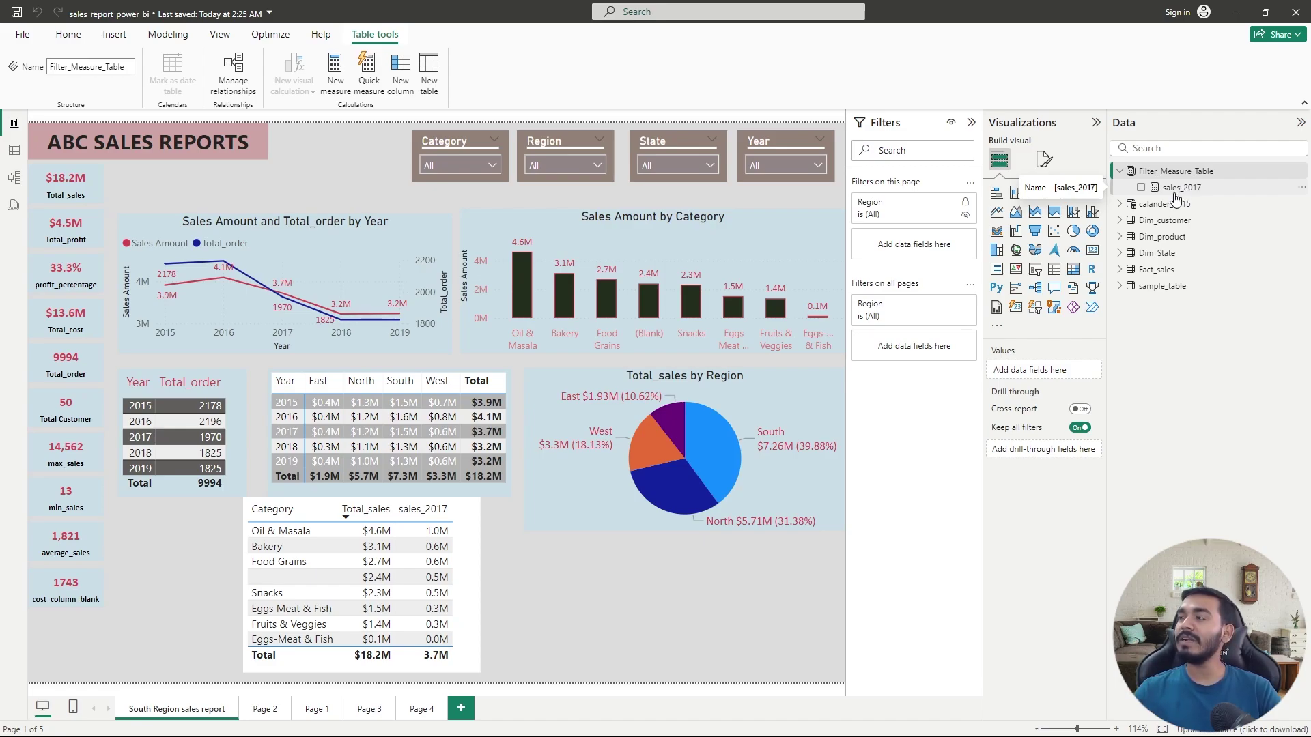
# Review the sales_2017 measure's formula and filter the report to 2017 with the Year slicer for comparison with Total_sales
pyautogui.click(1174, 195)
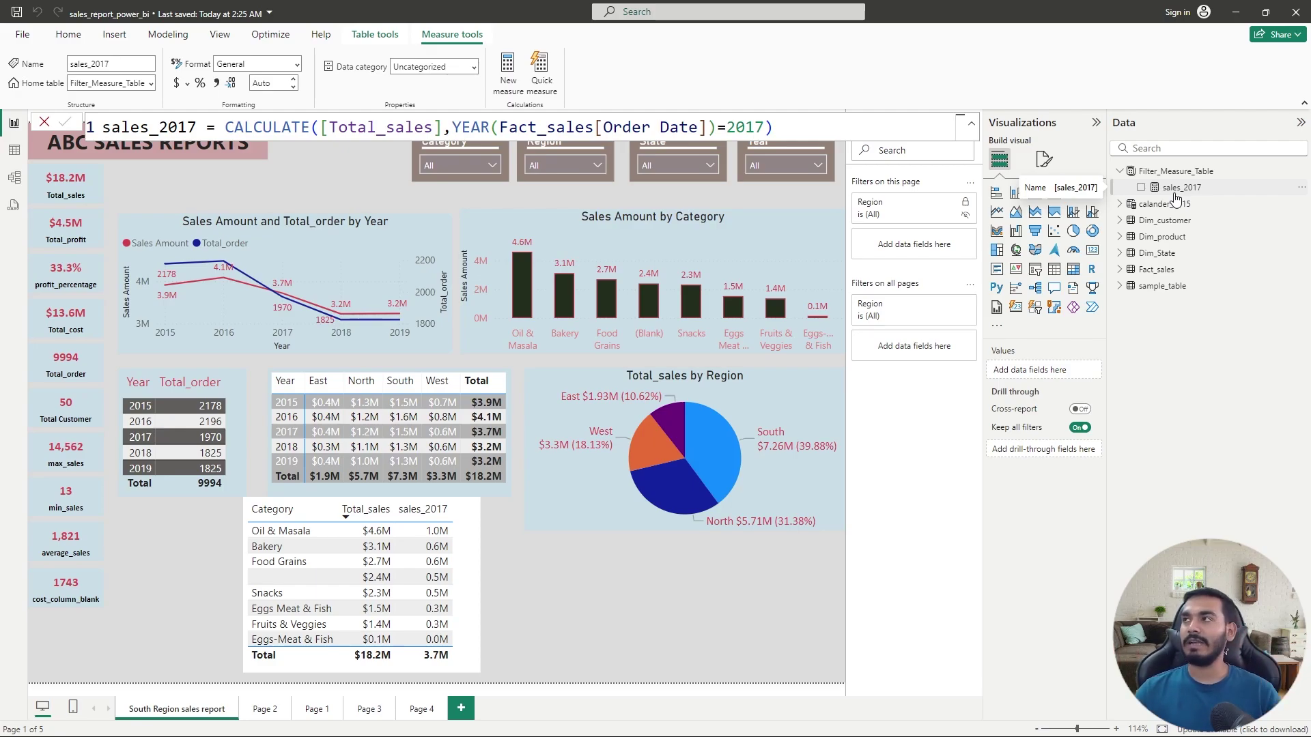
pyautogui.click(45, 122)
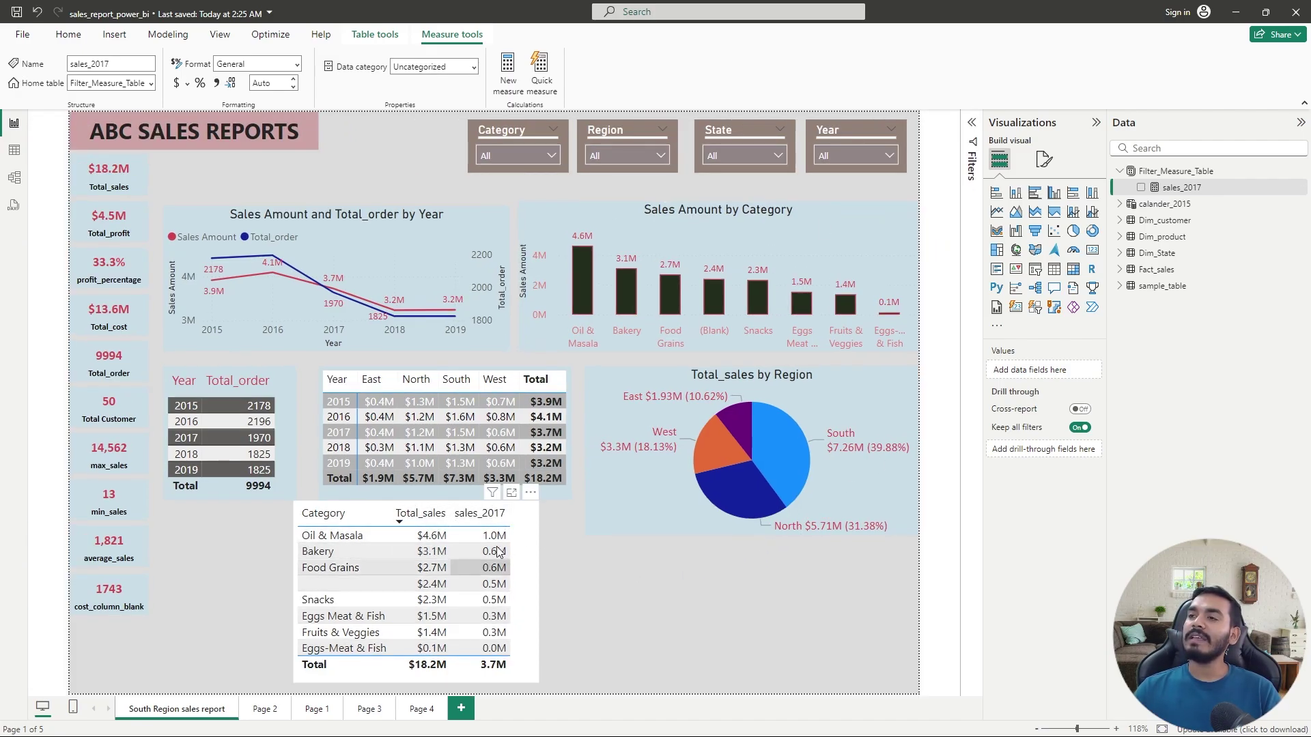
pyautogui.click(859, 156)
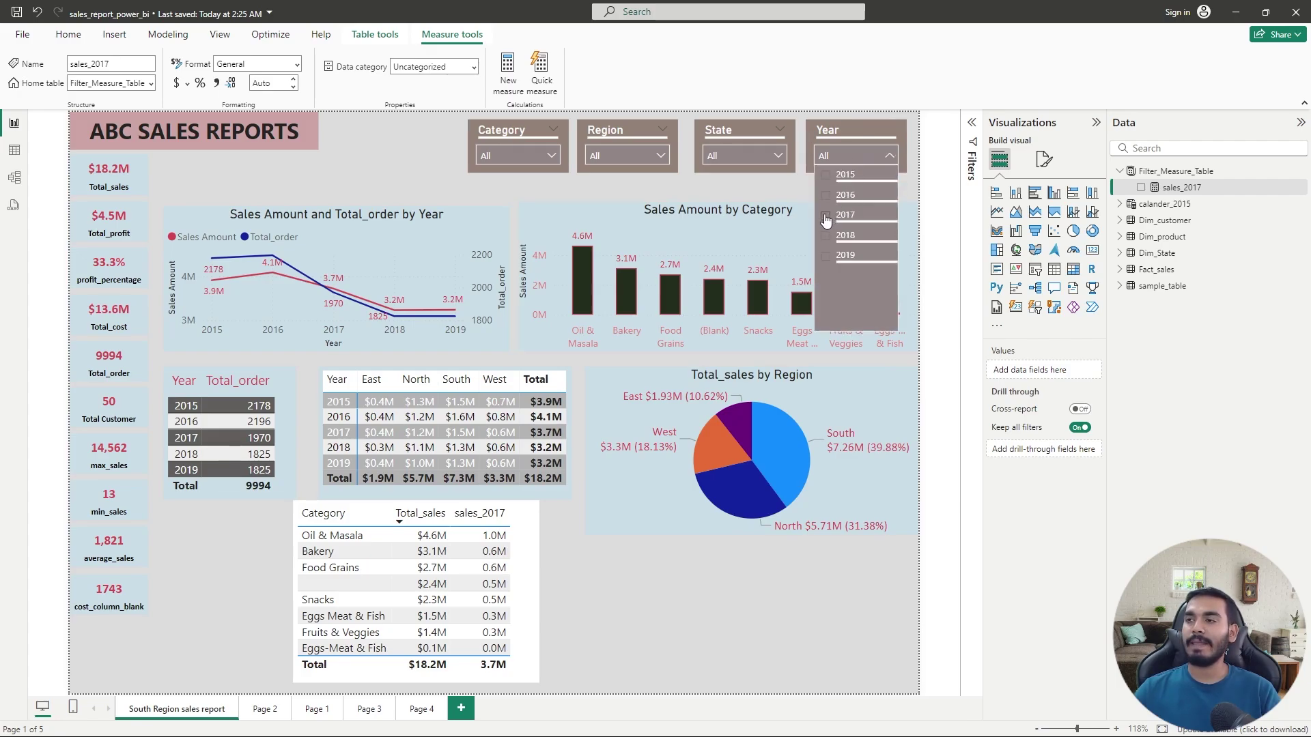
pyautogui.click(825, 216)
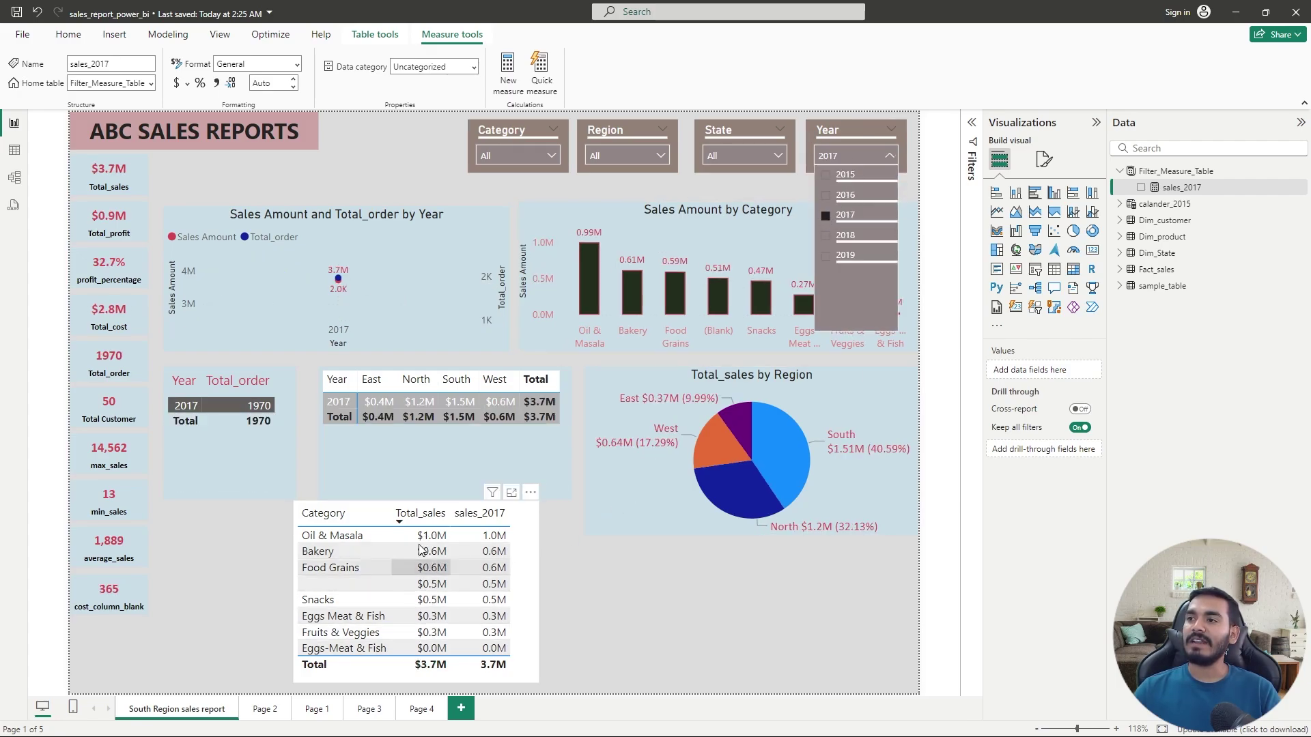
# Remove the Total_sales column from the category sales table and narrow the visual to fit the remaining columns
pyautogui.click(505, 575)
pyautogui.click(519, 558)
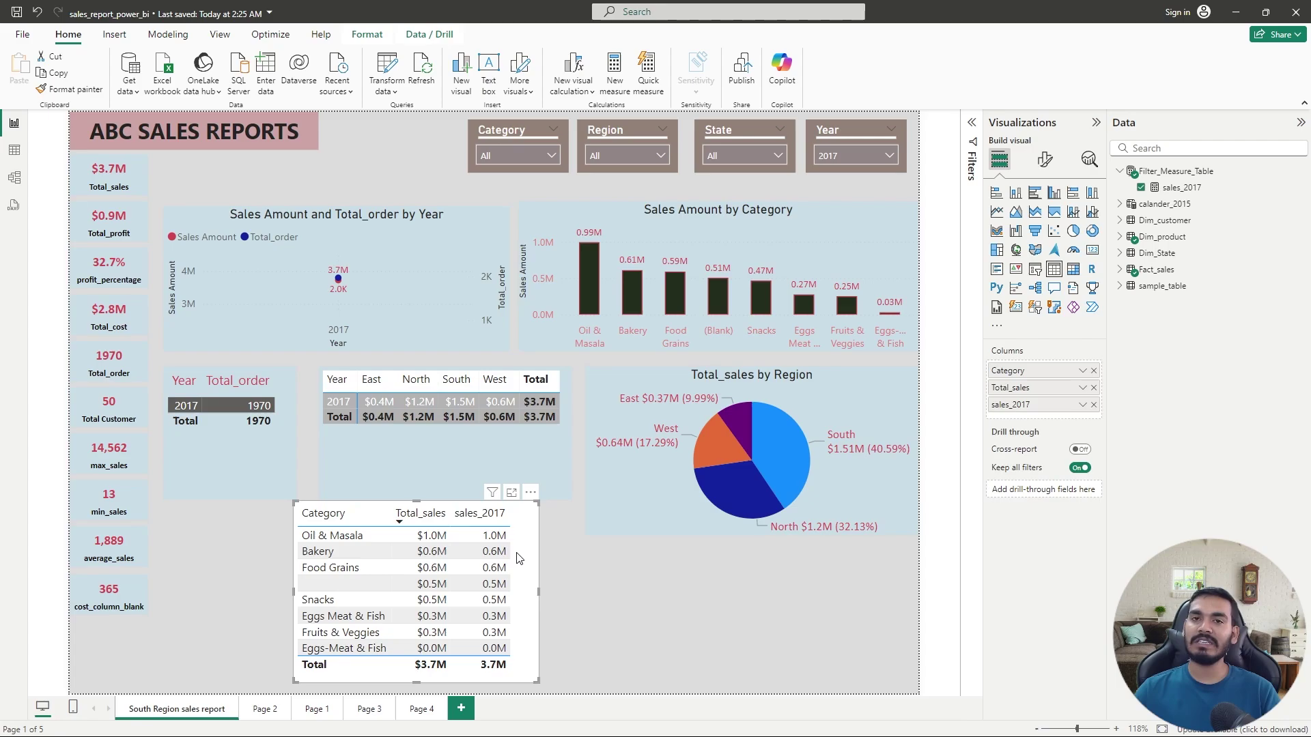
pyautogui.hotkey('ctrl', 'z')
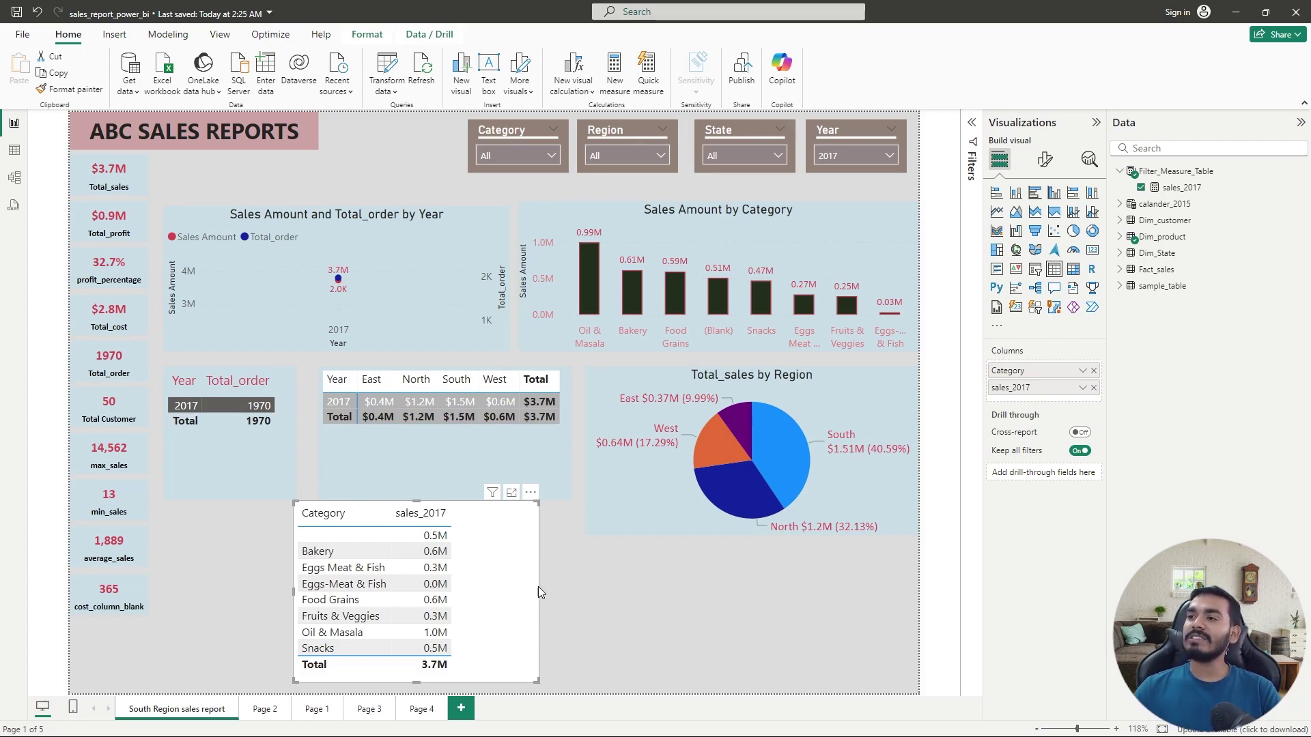
pyautogui.moveTo(540, 591); pyautogui.dragTo(469, 594)
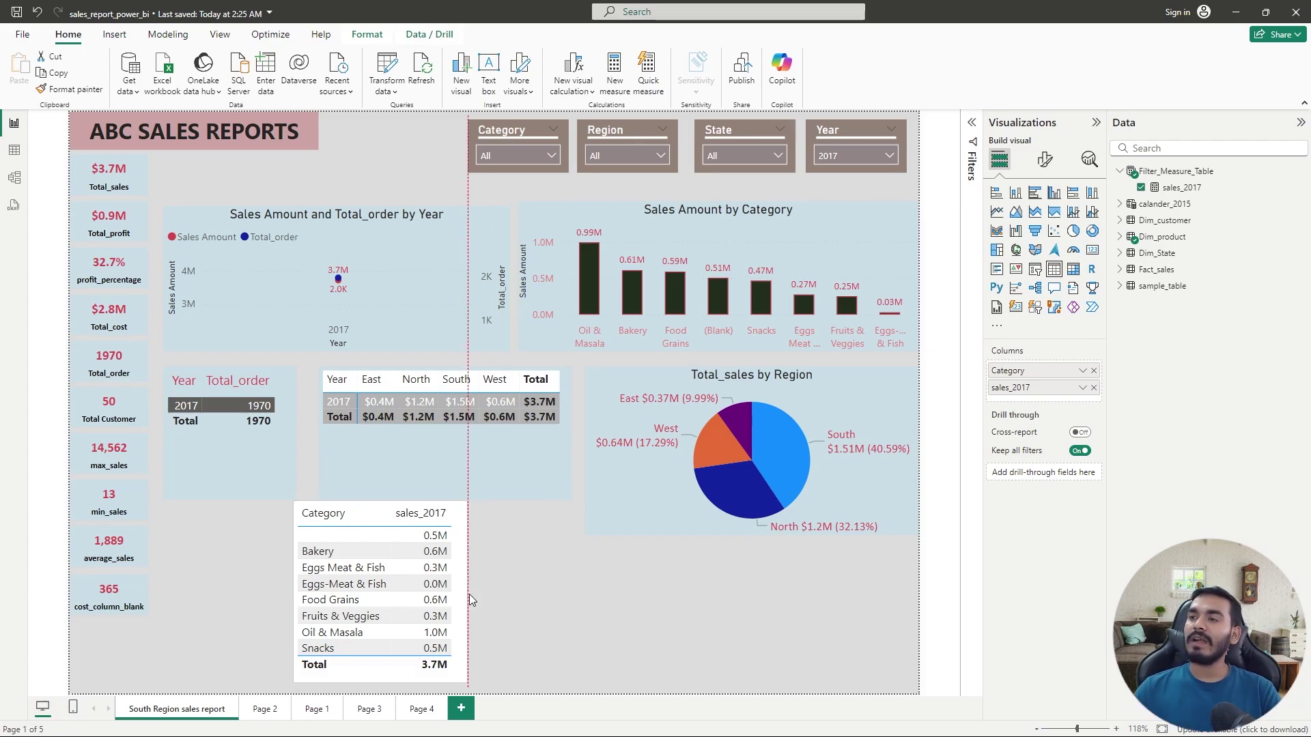
pyautogui.click(531, 593)
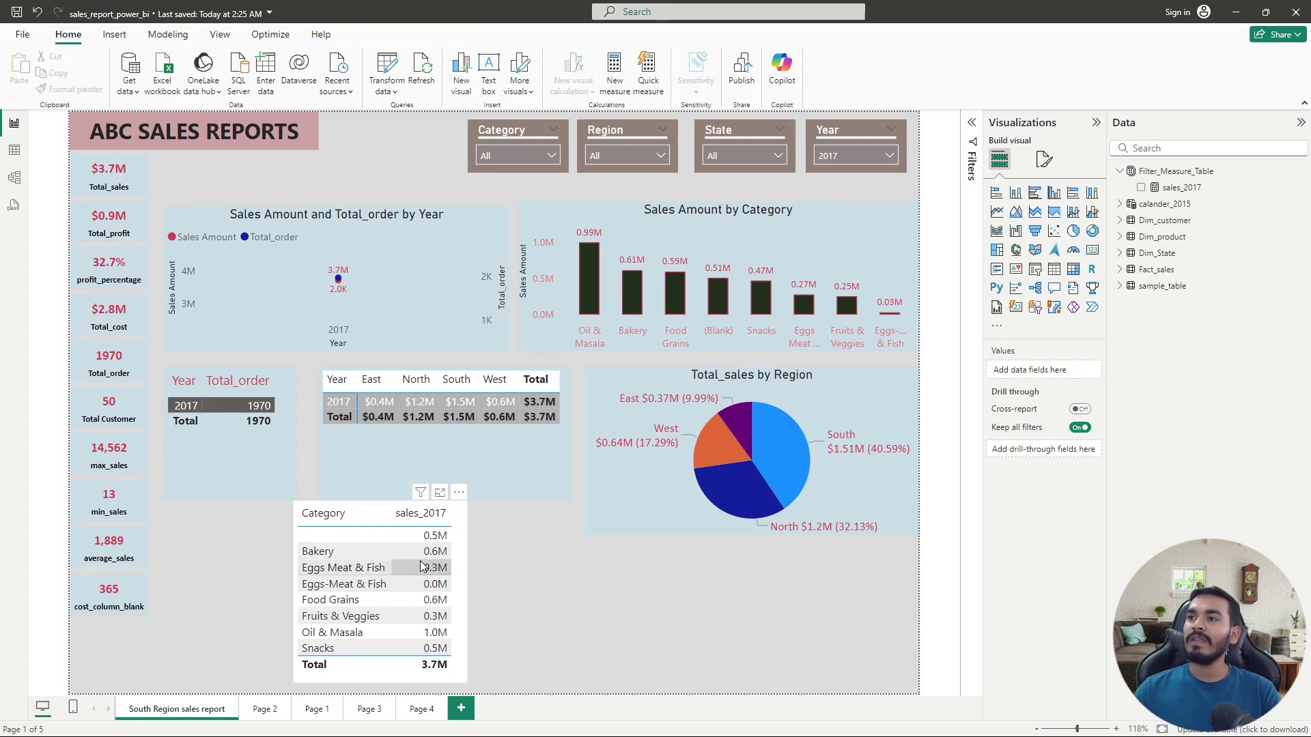
# Open the sales_2017 formula and start a second CALCULATE filter argument after the 2017 year condition
pyautogui.click(464, 528)
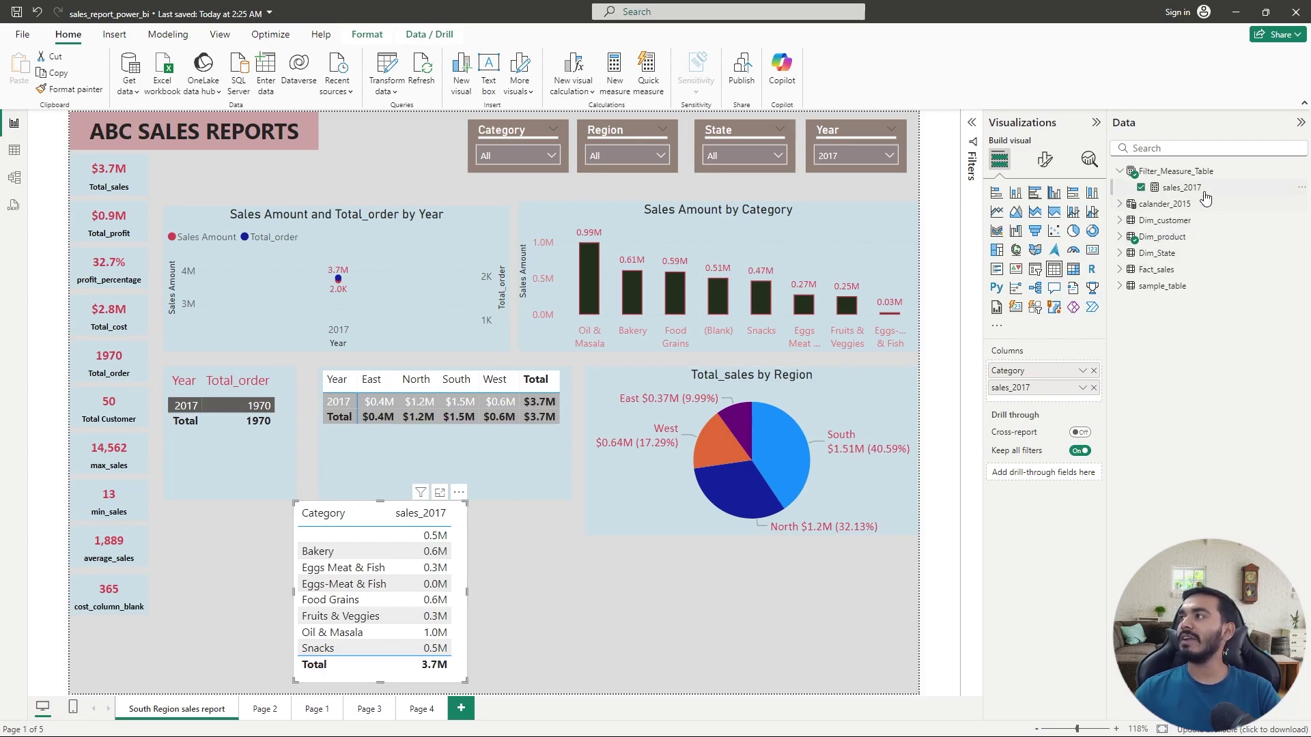
pyautogui.click(1204, 191)
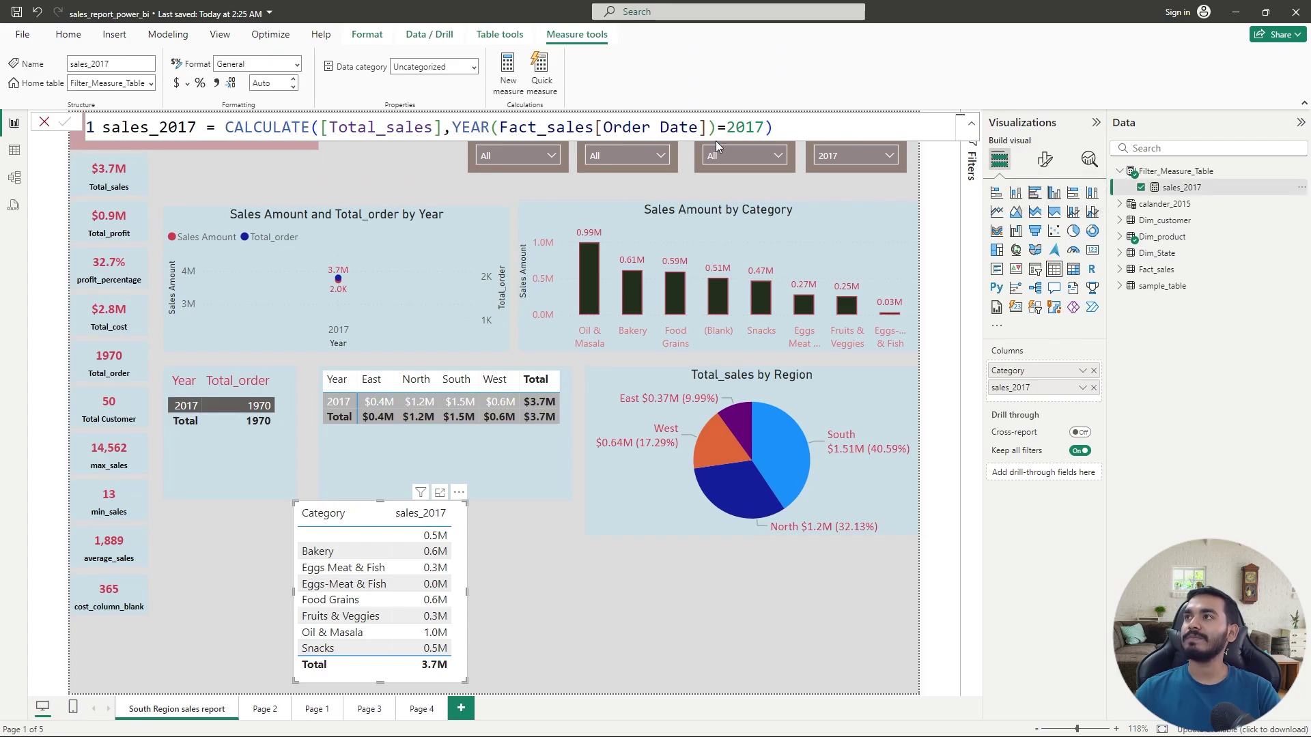
pyautogui.click(769, 128)
pyautogui.write(',dim')
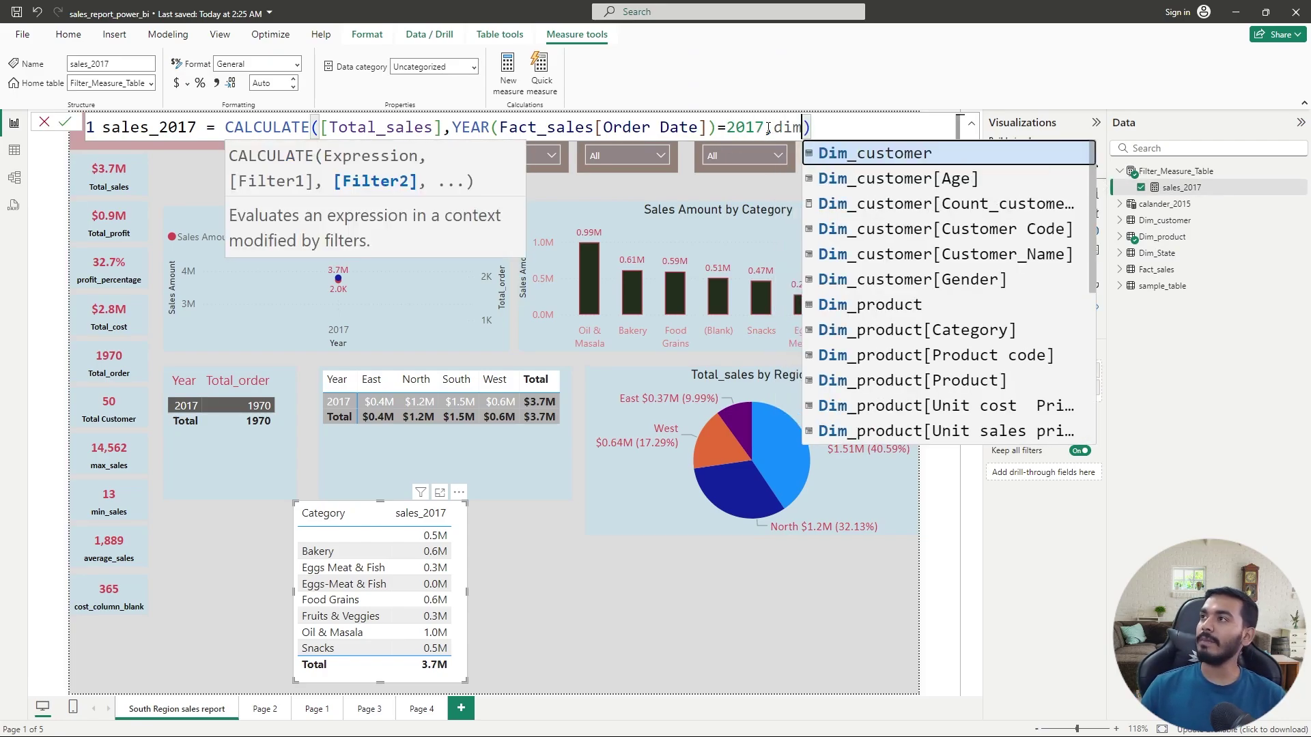
pyautogui.press('Tab')
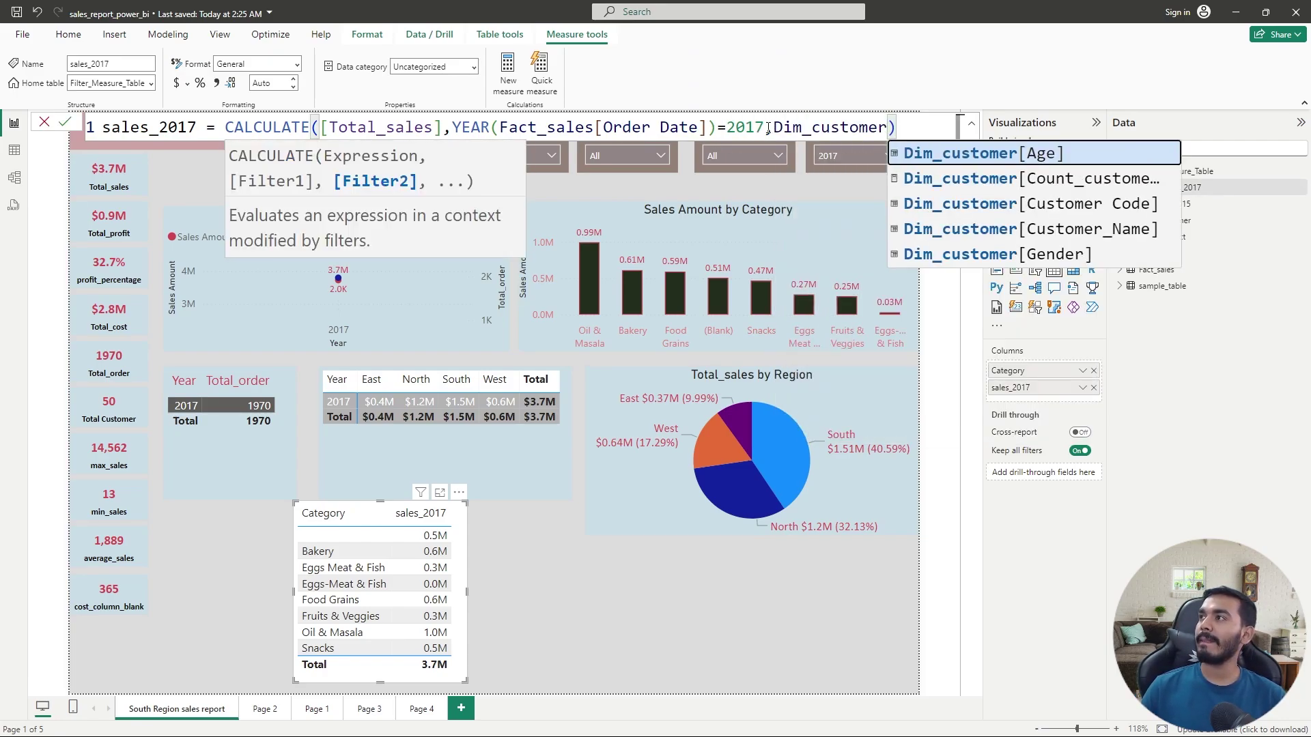
pyautogui.press('BackSpace')
pyautogui.press('BackSpace')
pyautogui.press('BackSpace')
pyautogui.press('BackSpace')
pyautogui.press('BackSpace')
pyautogui.press('BackSpace')
pyautogui.press('BackSpace')
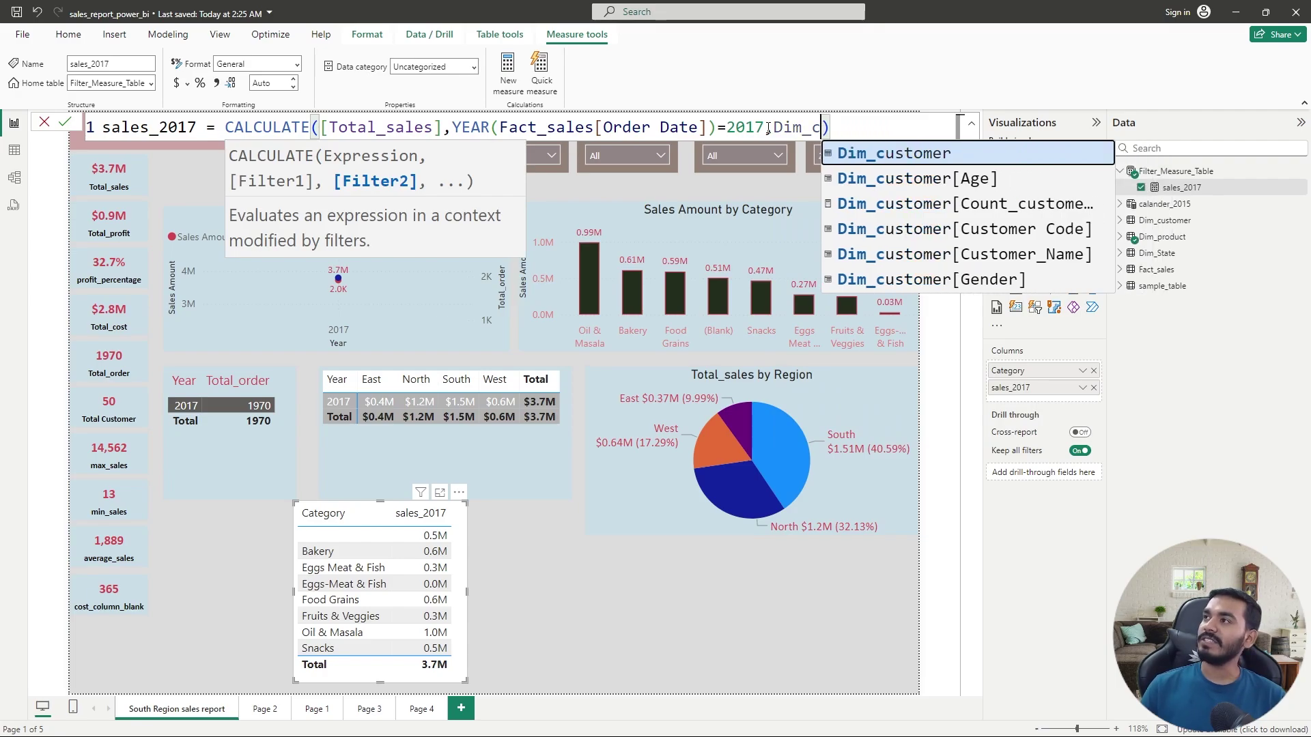
pyautogui.press('BackSpace')
pyautogui.write('reg')
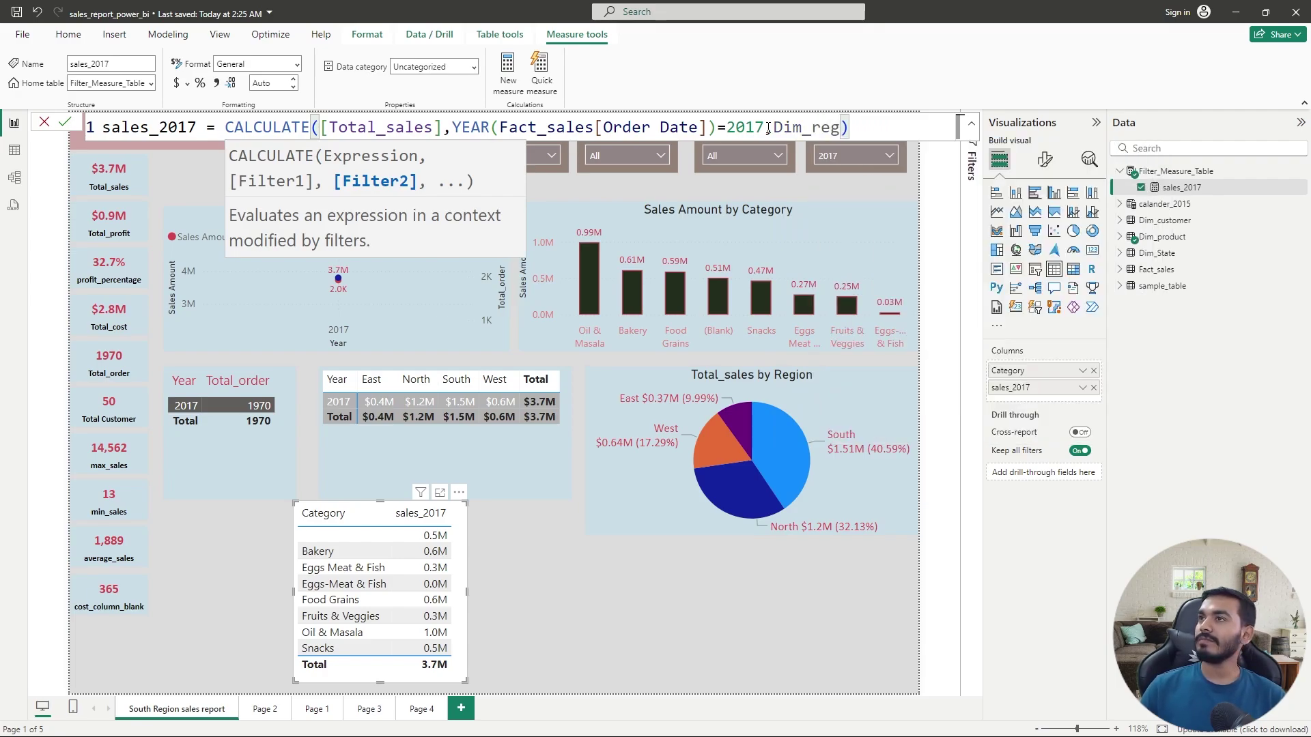
pyautogui.press('BackSpace')
pyautogui.press('BackSpace')
pyautogui.press('BackSpace')
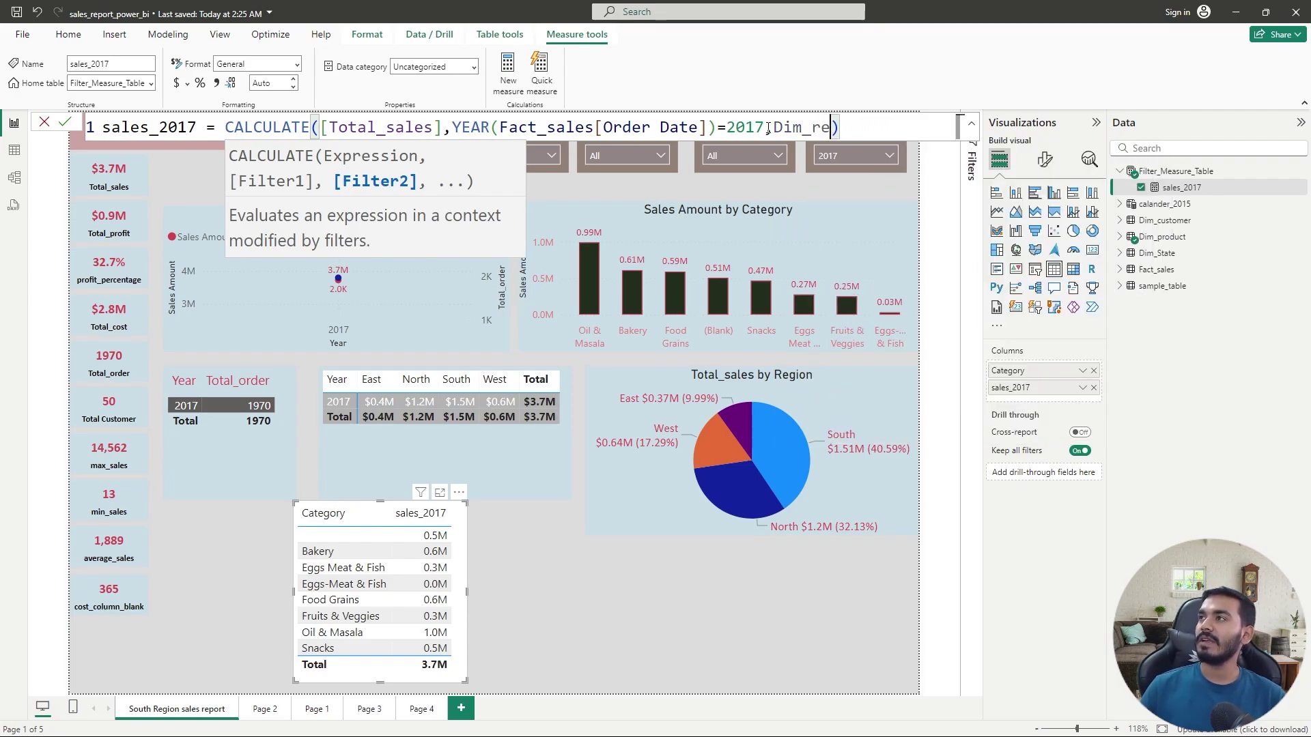
# Complete the second CALCULATE filter as Dim_State[Region]="South" and commit the sales_2017 measure
pyautogui.write('st')
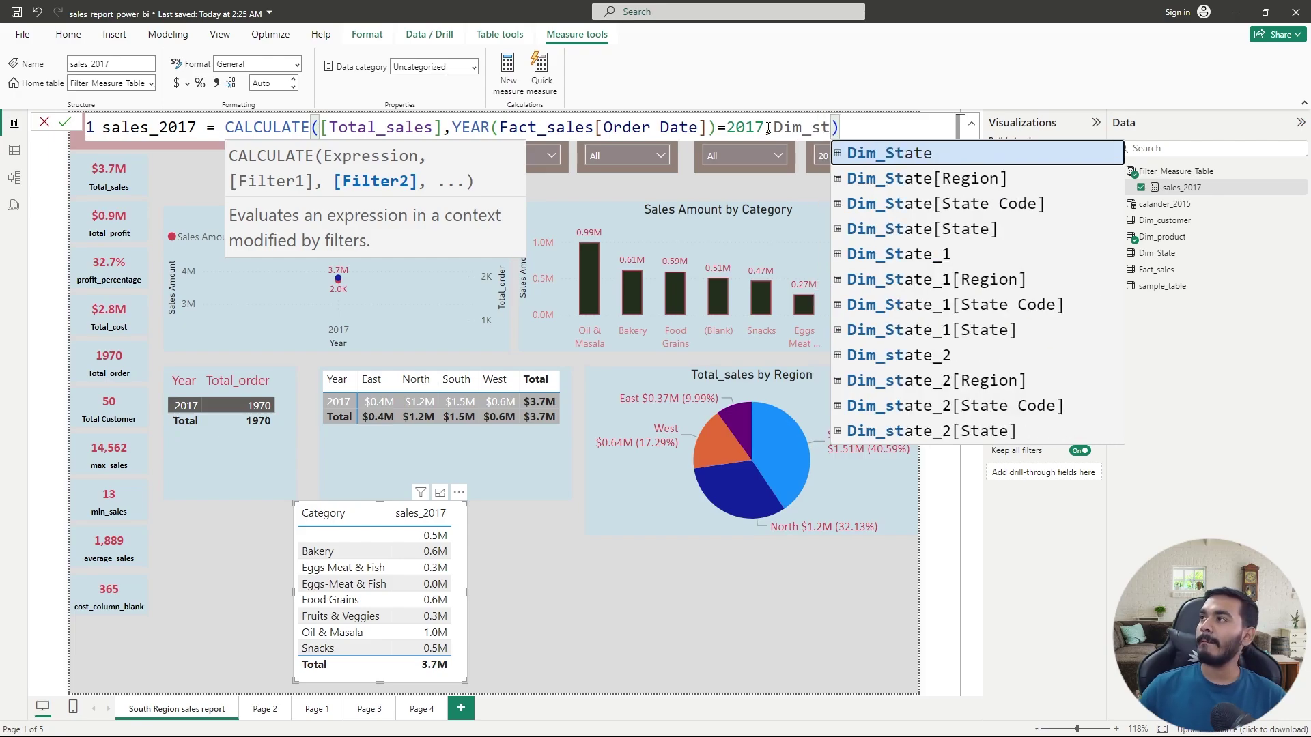
pyautogui.press('Down')
pyautogui.press('Tab')
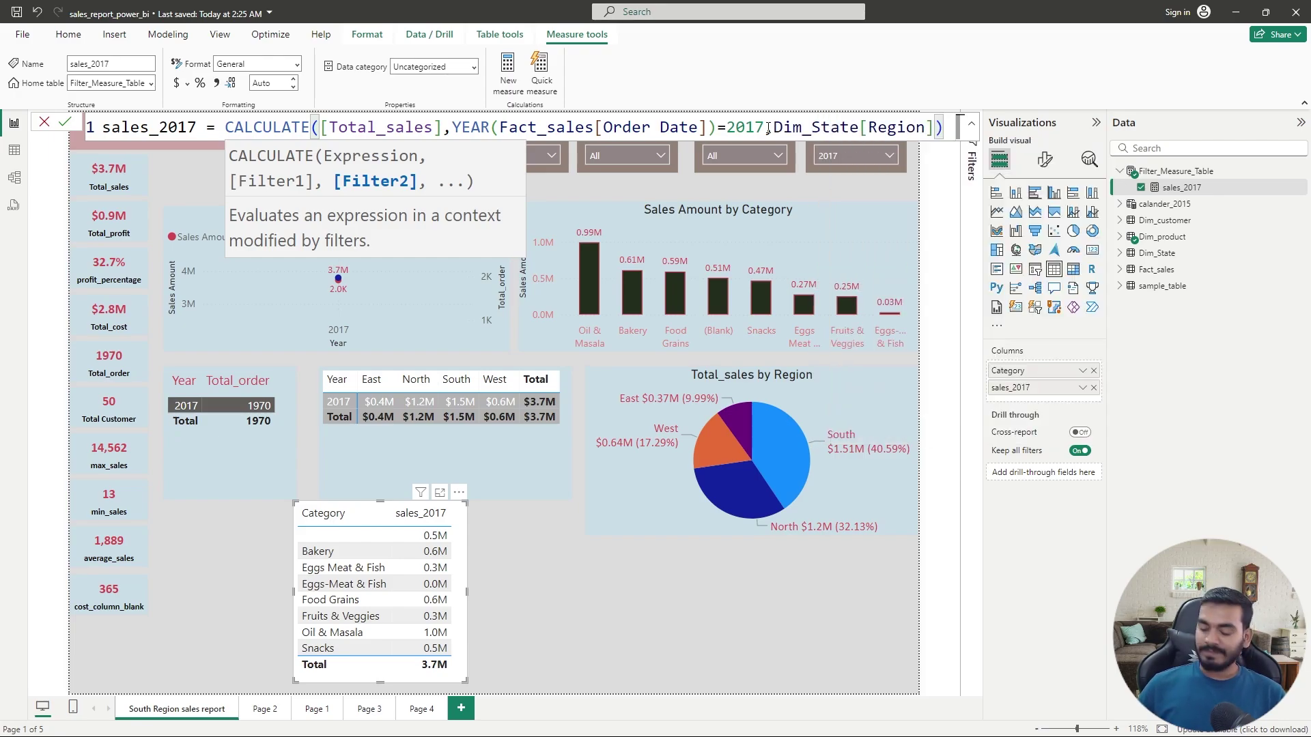
pyautogui.write('="So')
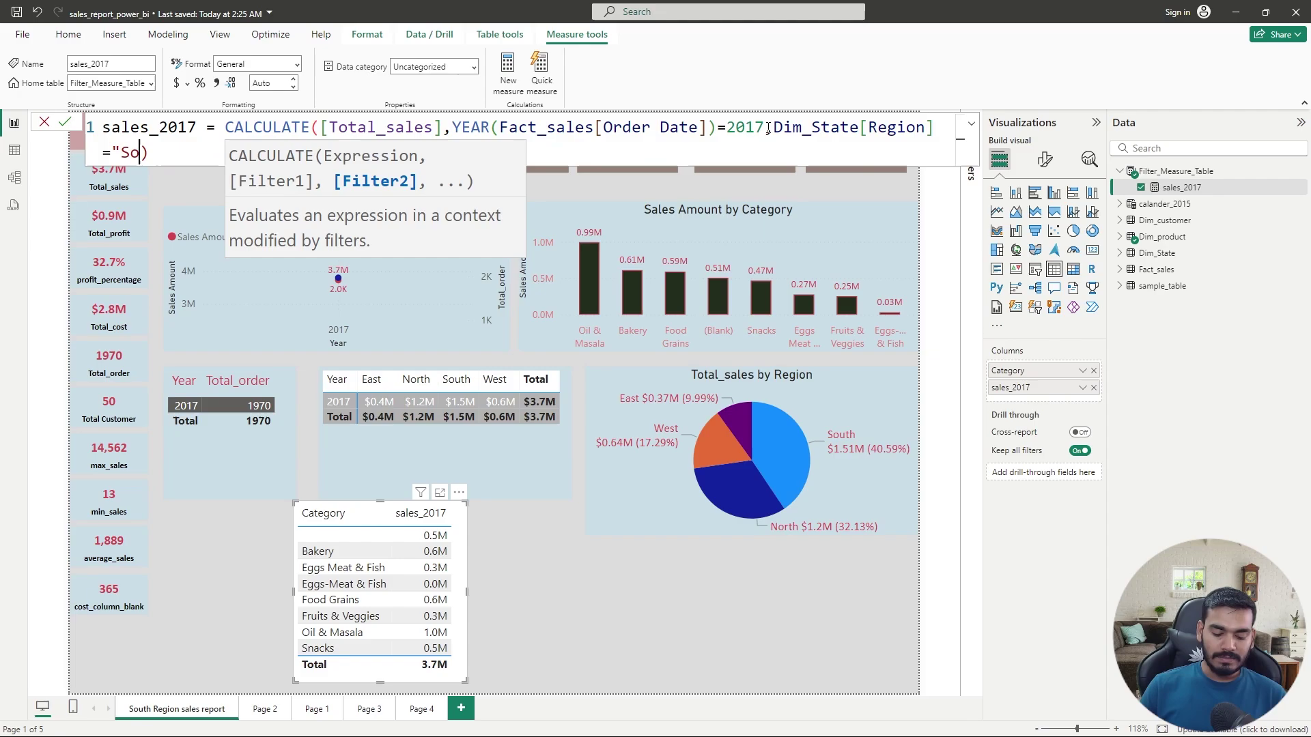
pyautogui.write('uth')
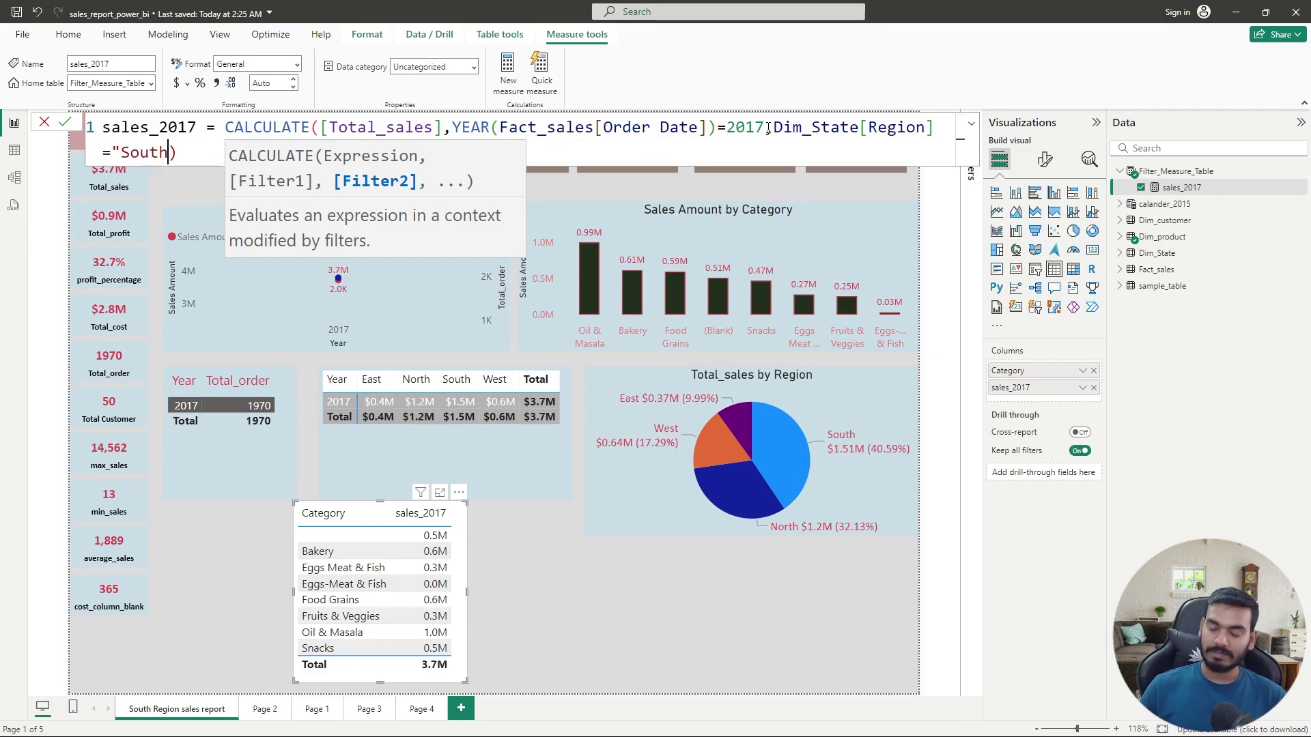
pyautogui.write('")')
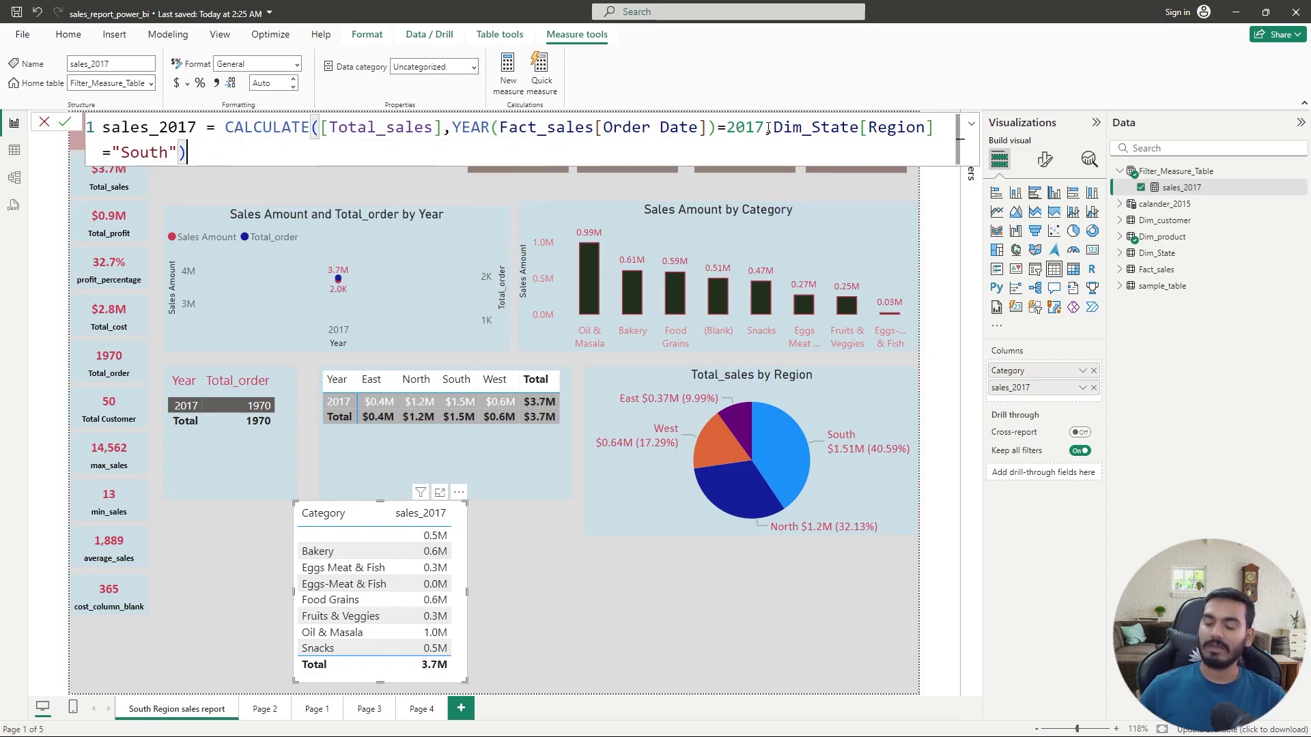
pyautogui.press('Return')
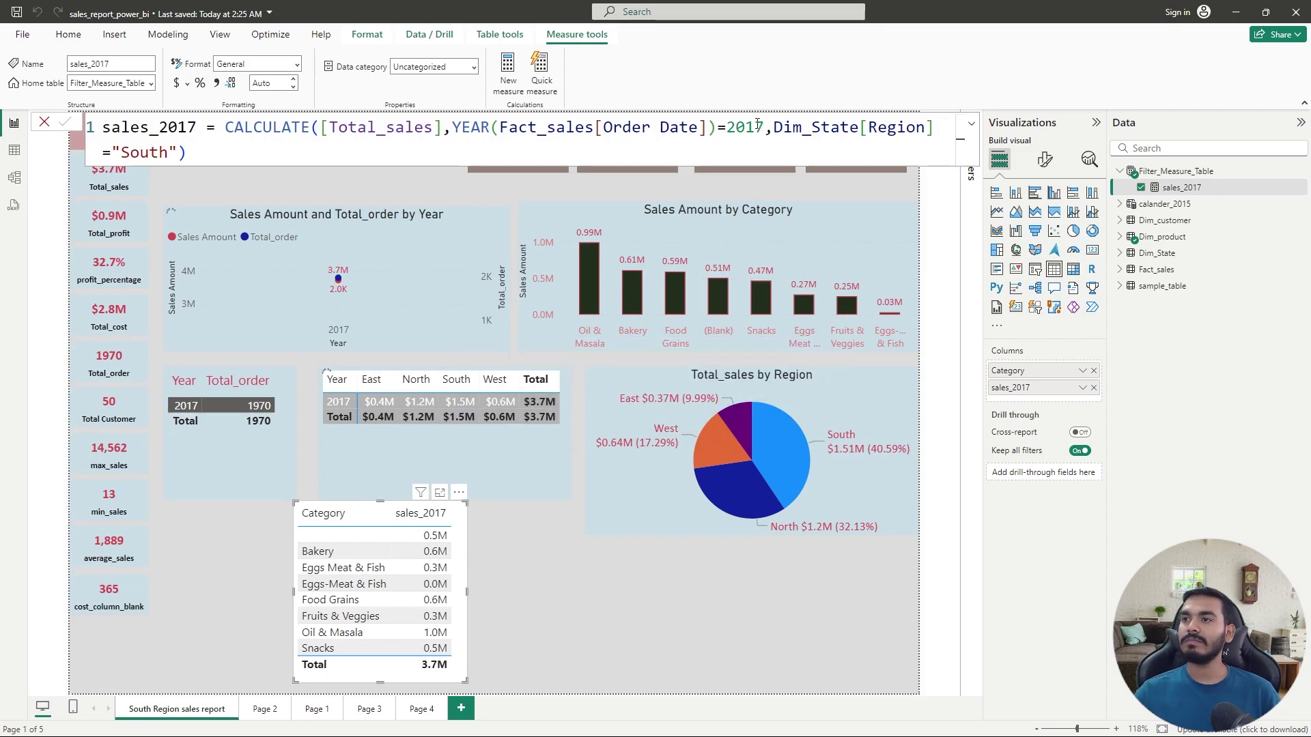
pyautogui.click(429, 190)
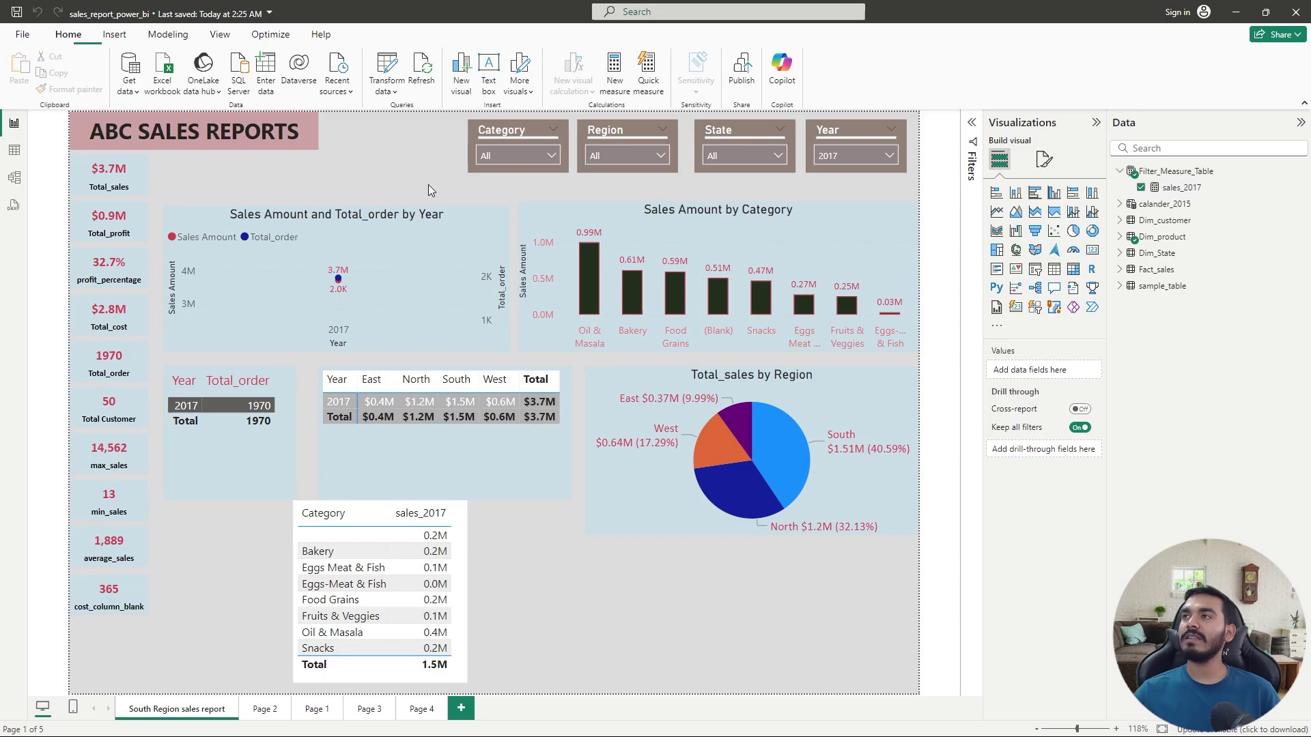
# Filter the report to the South region to compare with the sales_2017 values, and clear the Region and Year slicers
pyautogui.click(661, 157)
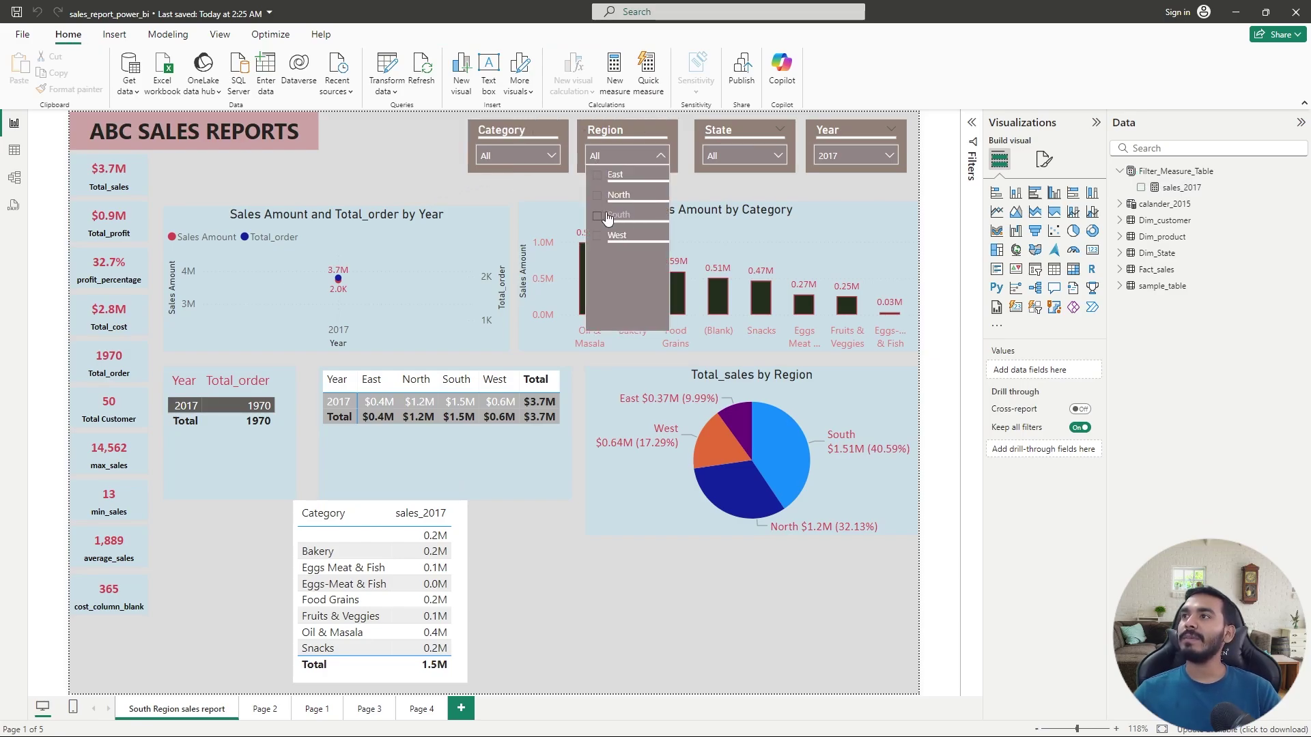
pyautogui.click(596, 216)
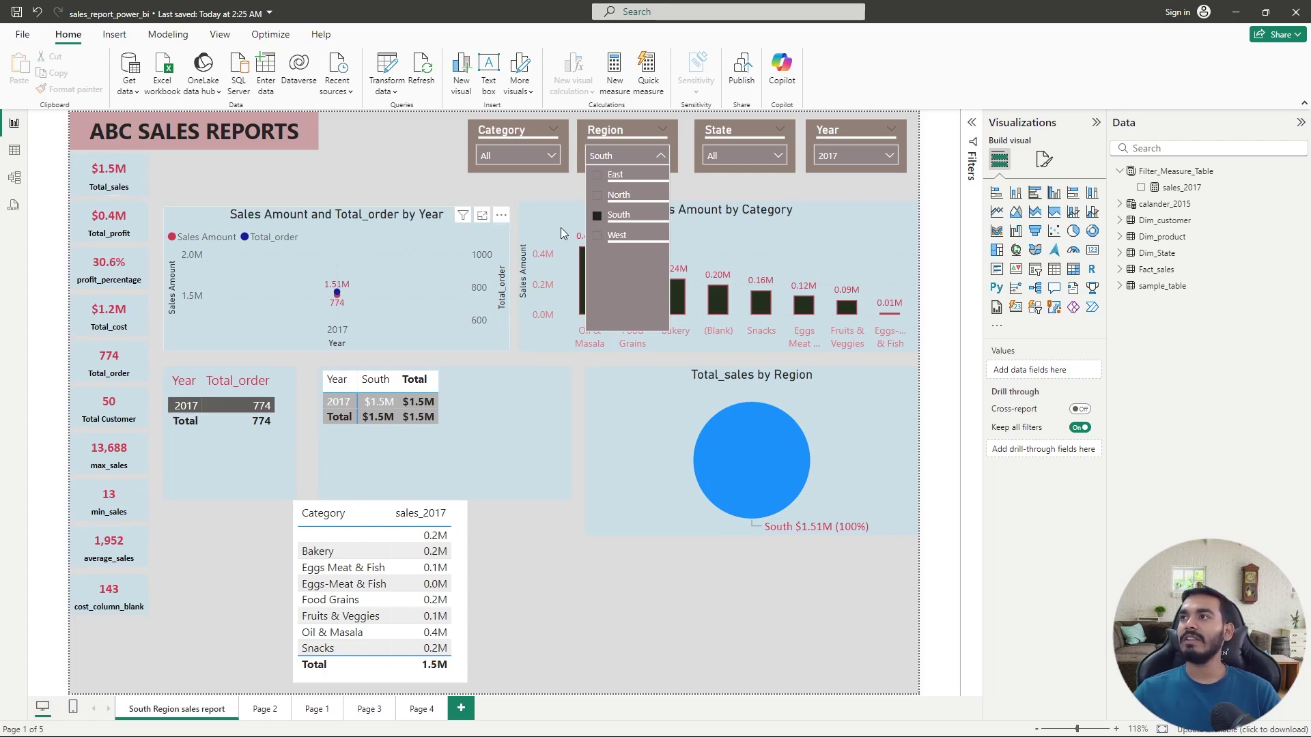
pyautogui.click(597, 220)
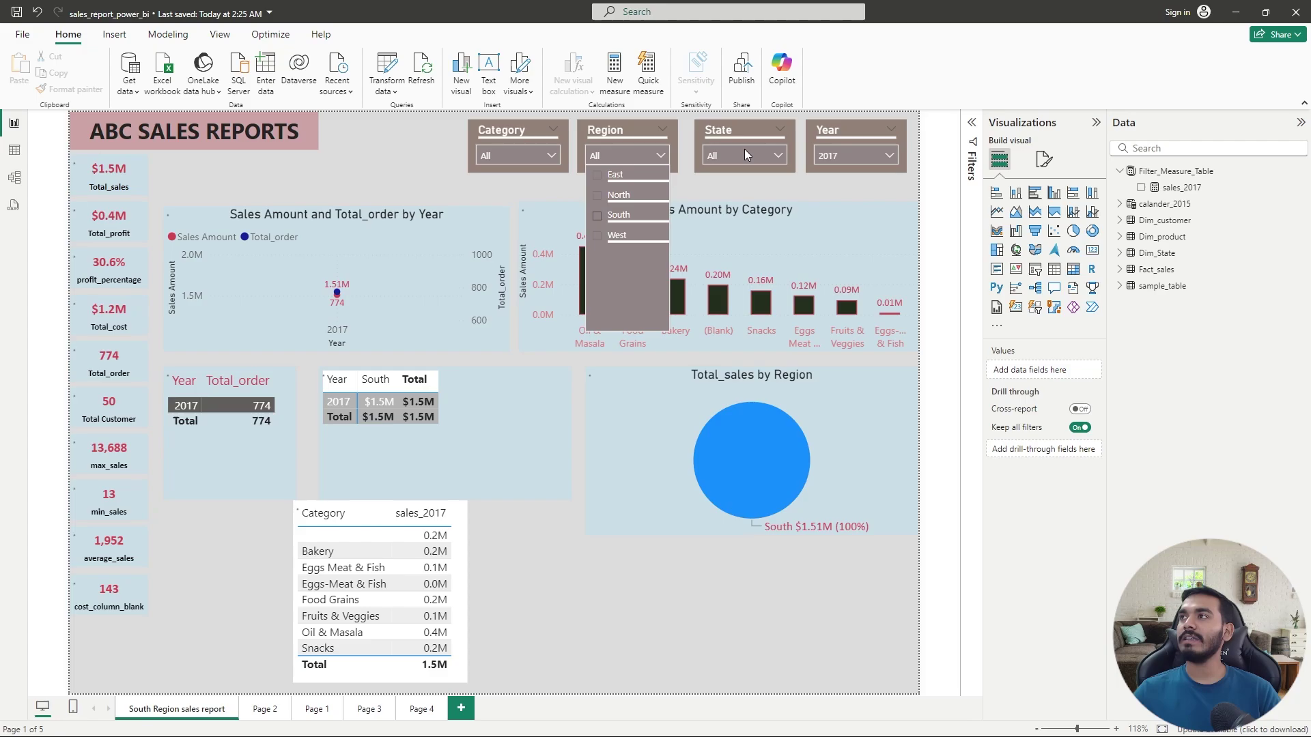
pyautogui.click(866, 151)
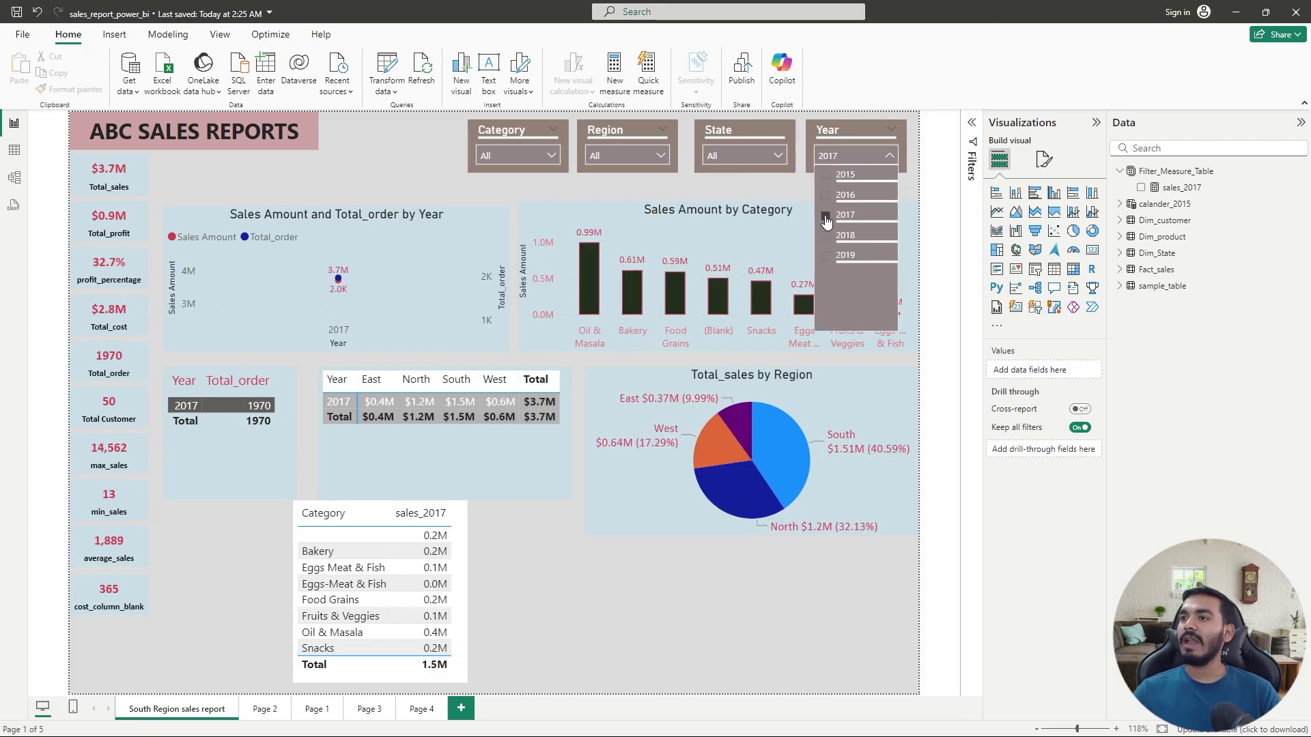
pyautogui.click(826, 217)
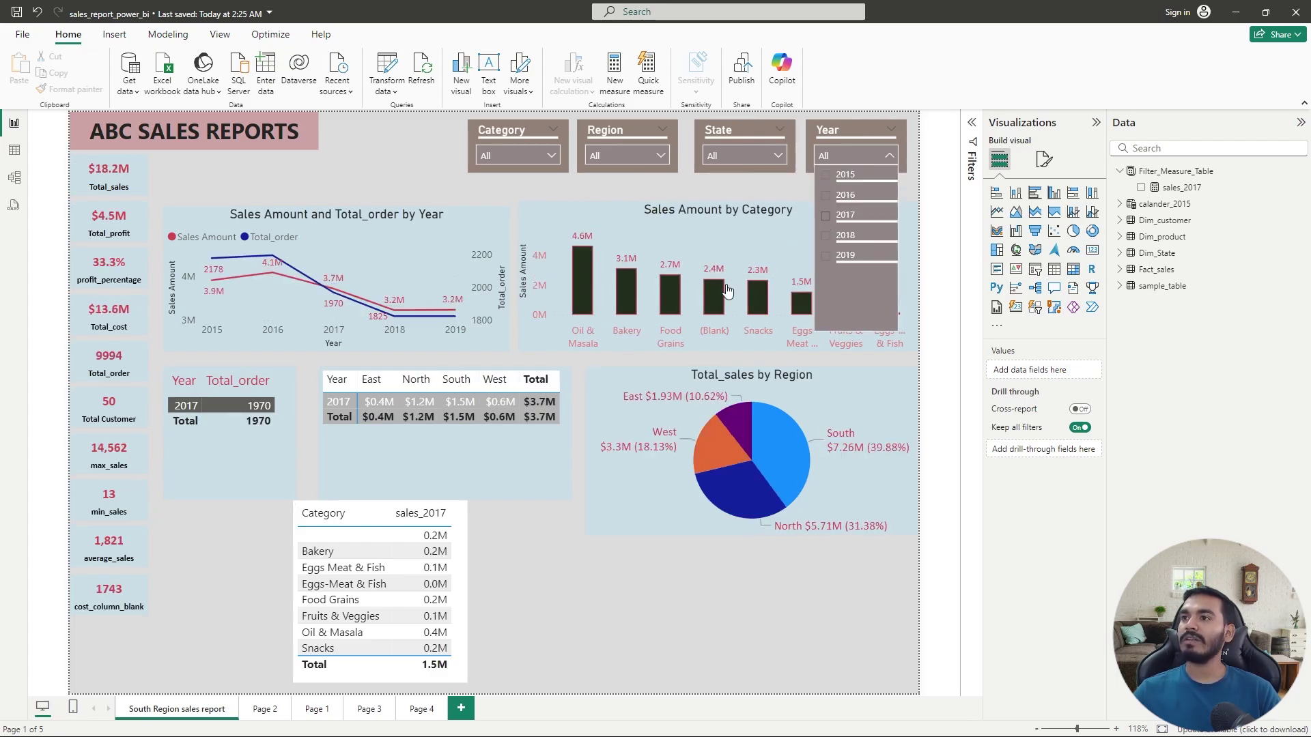
# Select the category sales table and open its visual formatting options
pyautogui.click(461, 541)
pyautogui.click(462, 541)
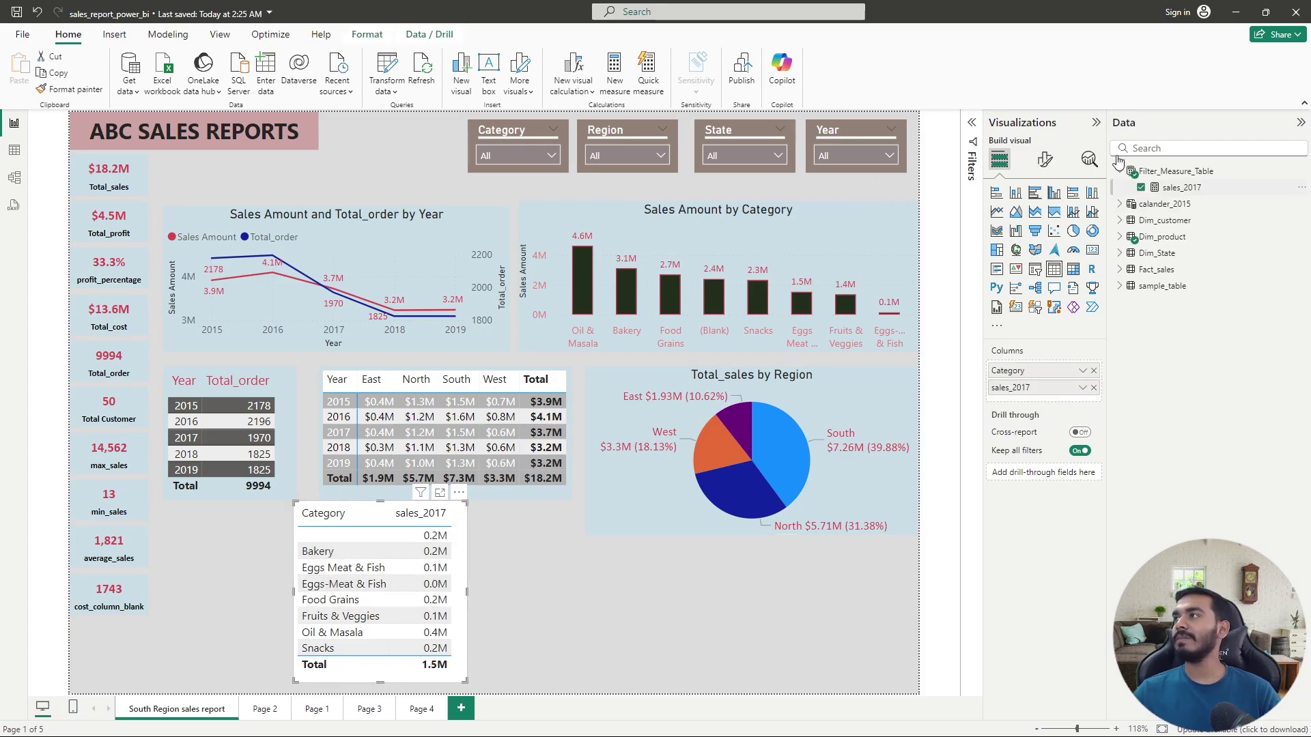
pyautogui.click(1044, 161)
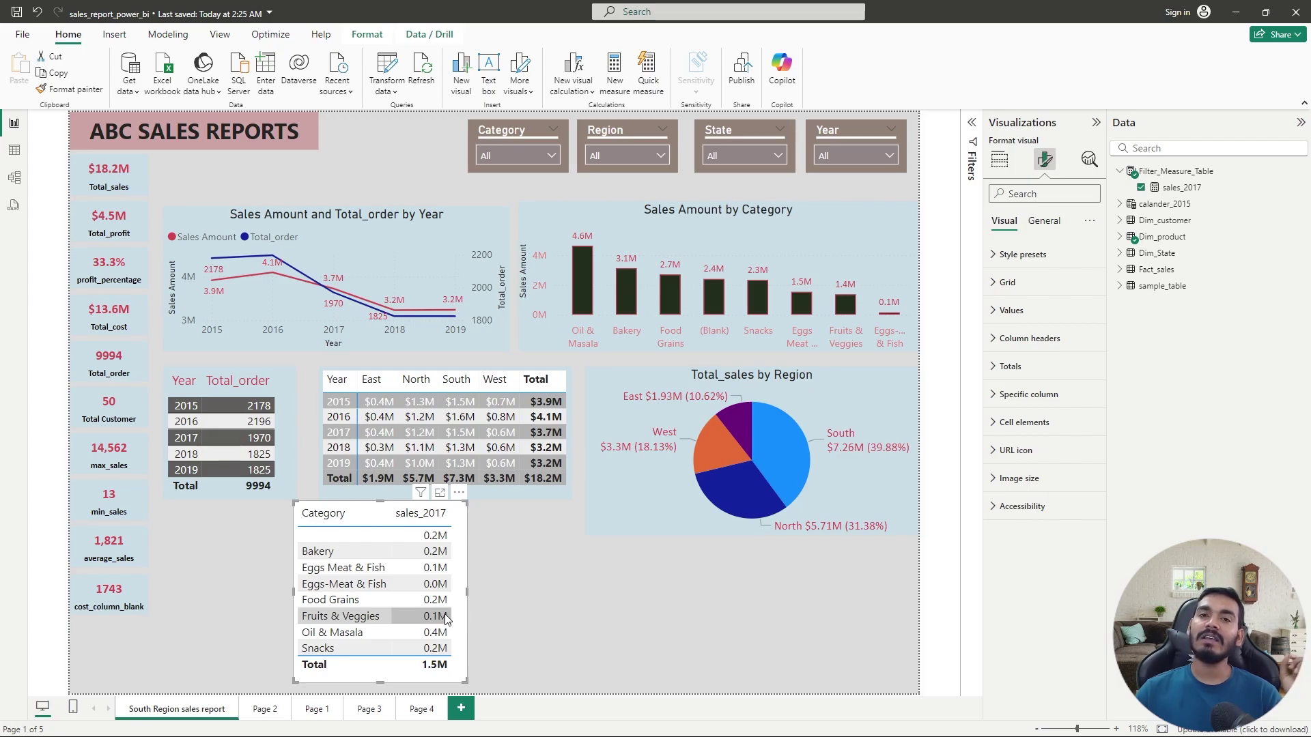
# Enable the category sales table's title and set its text to "Sales by Category of South region and 2017"
pyautogui.click(1039, 226)
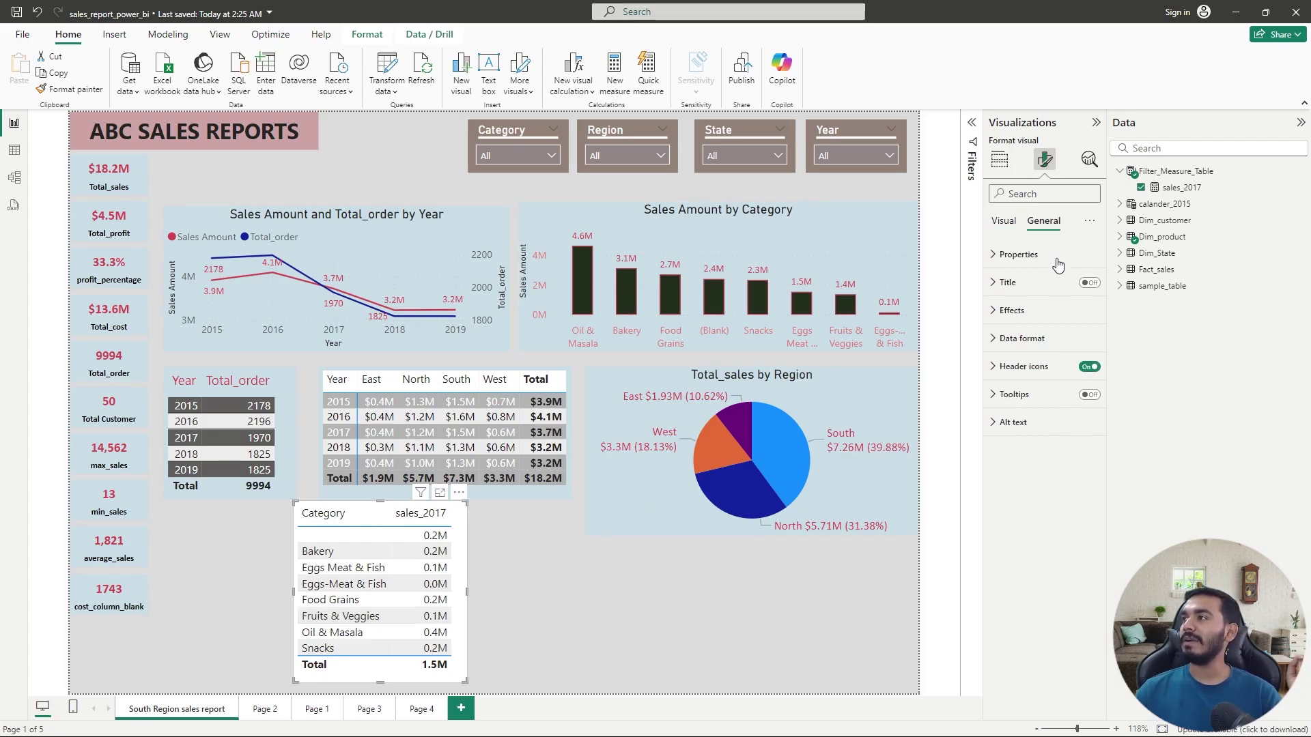
pyautogui.click(1082, 285)
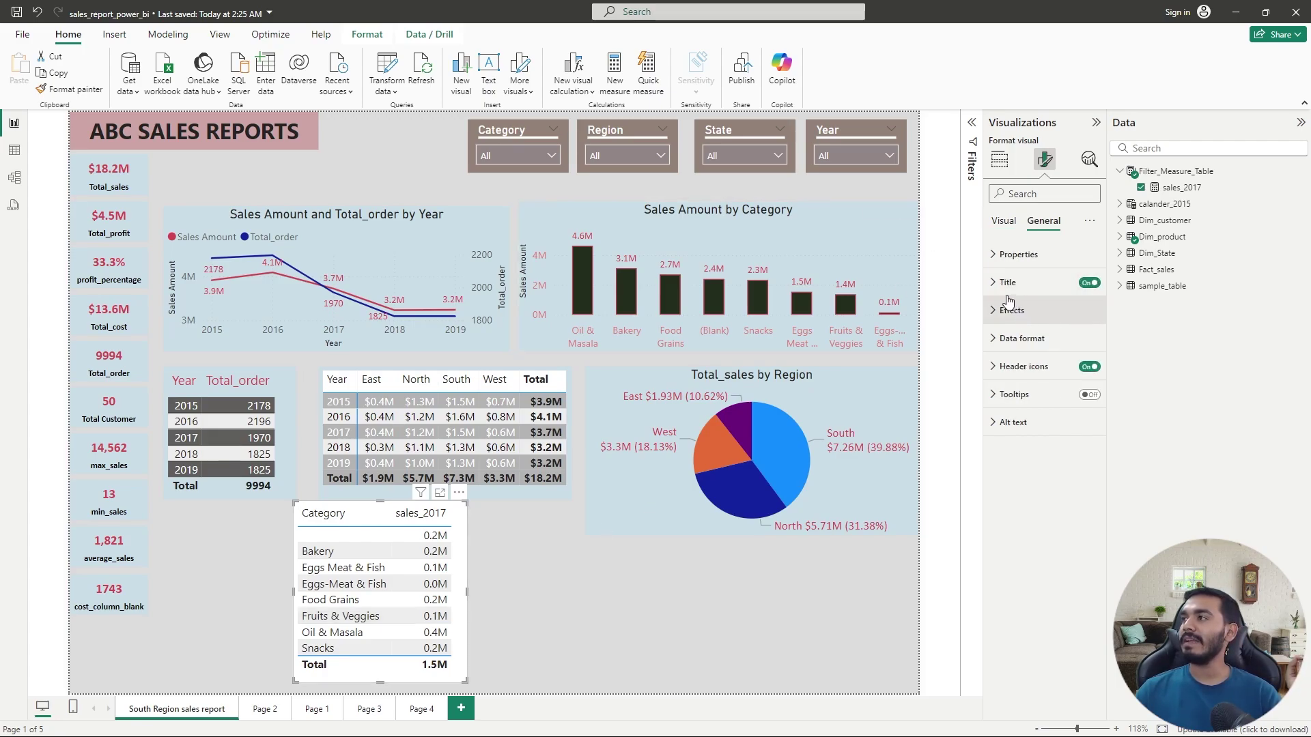
pyautogui.click(1016, 287)
pyautogui.click(1027, 351)
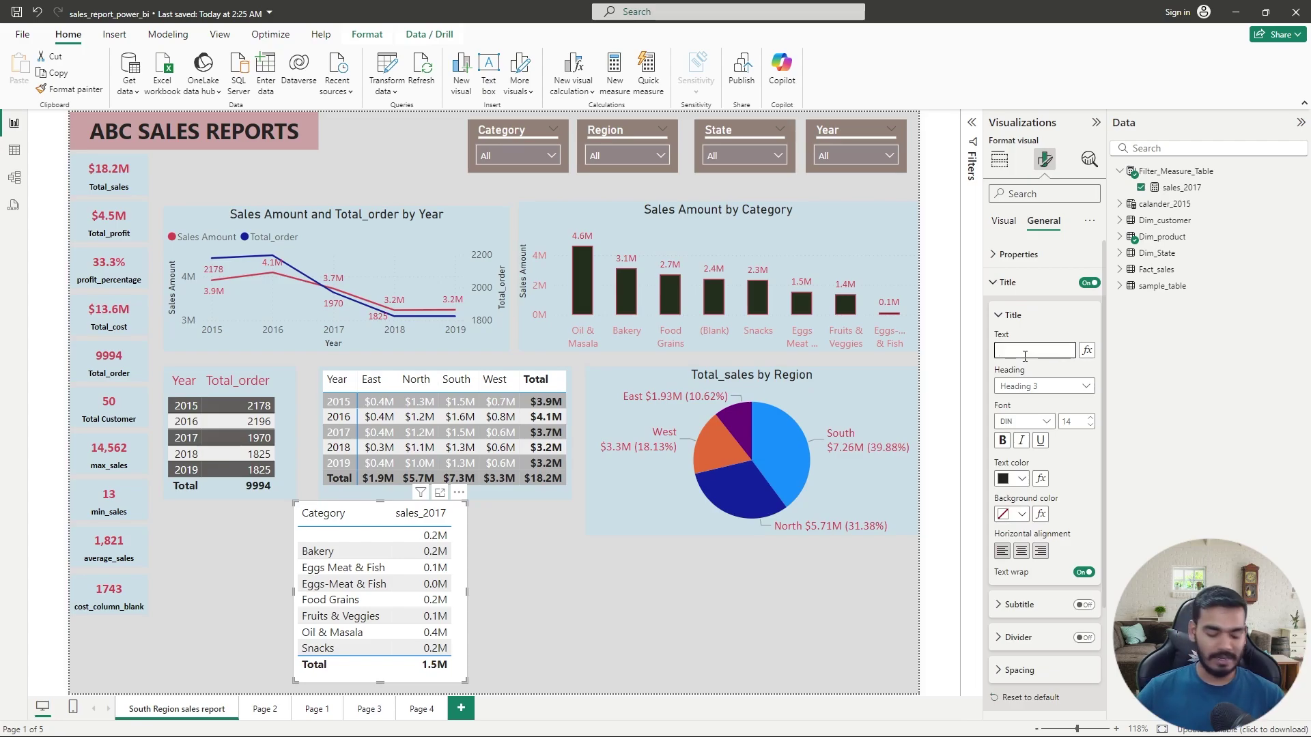
pyautogui.write('SA')
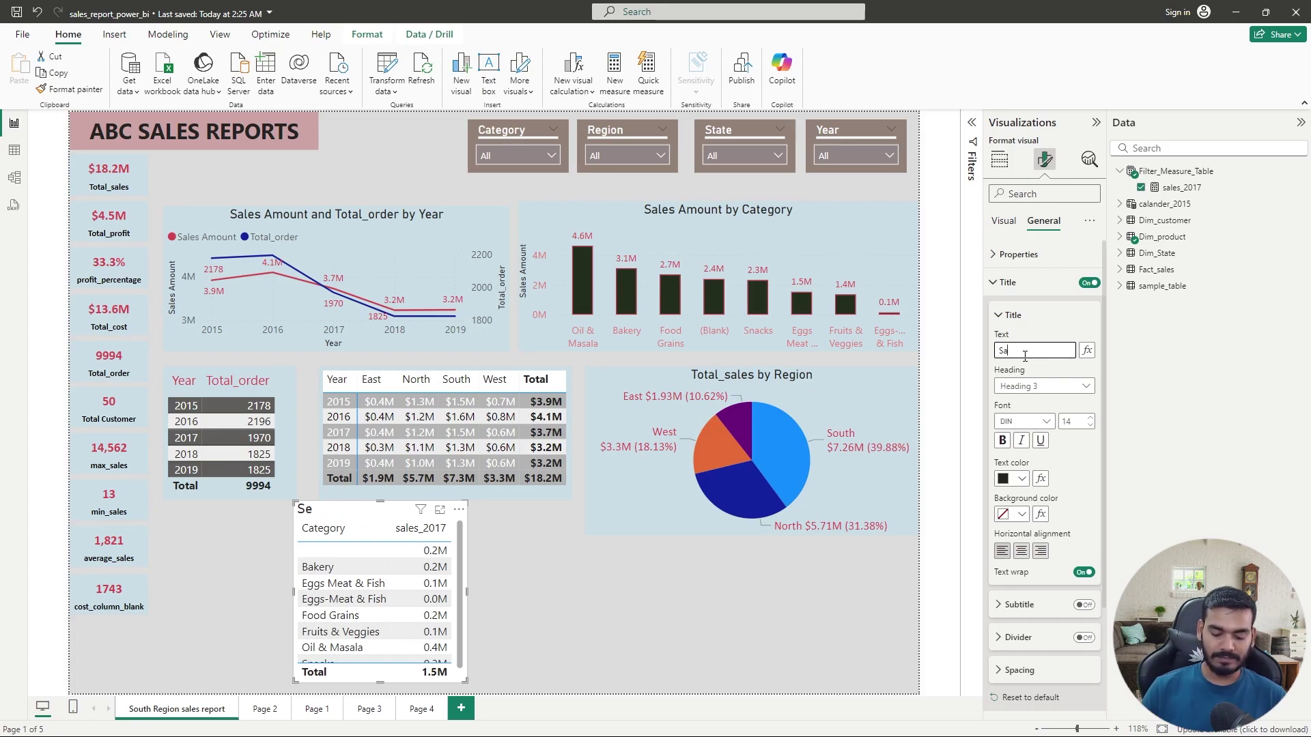
pyautogui.write('ales by Categor')
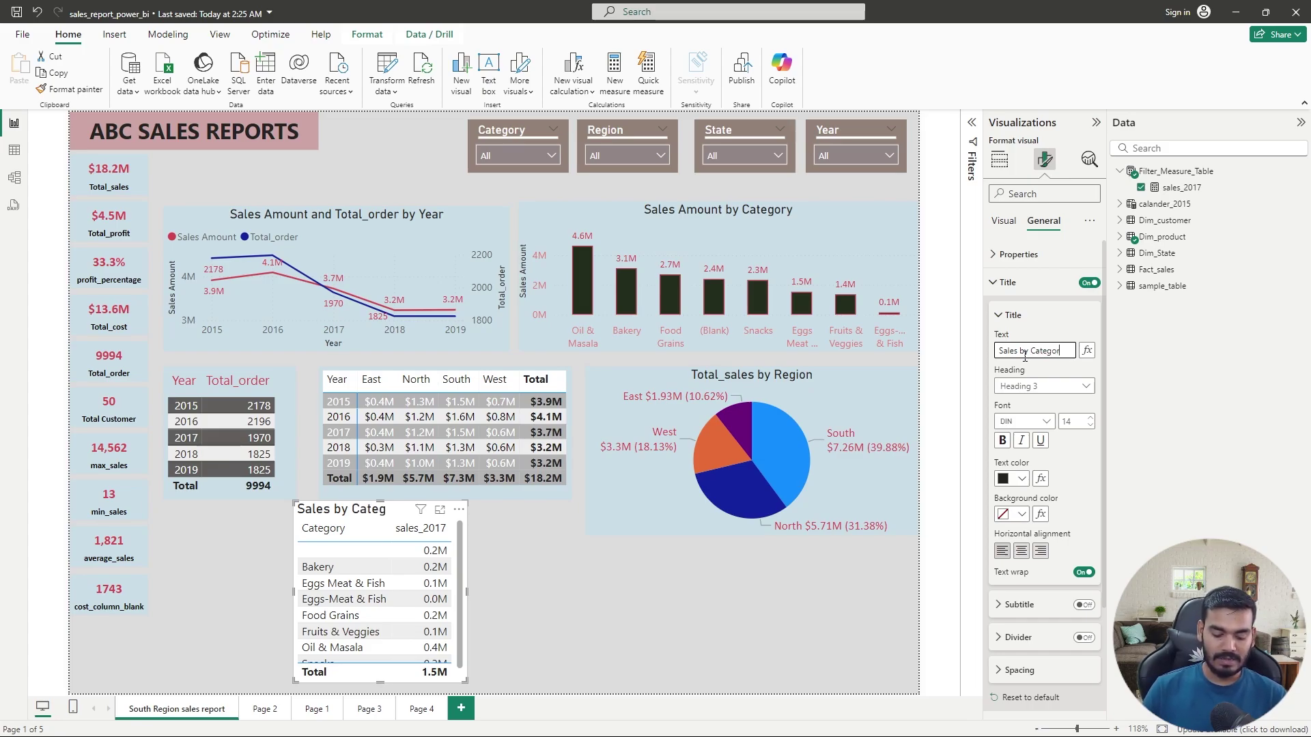
pyautogui.write('y of')
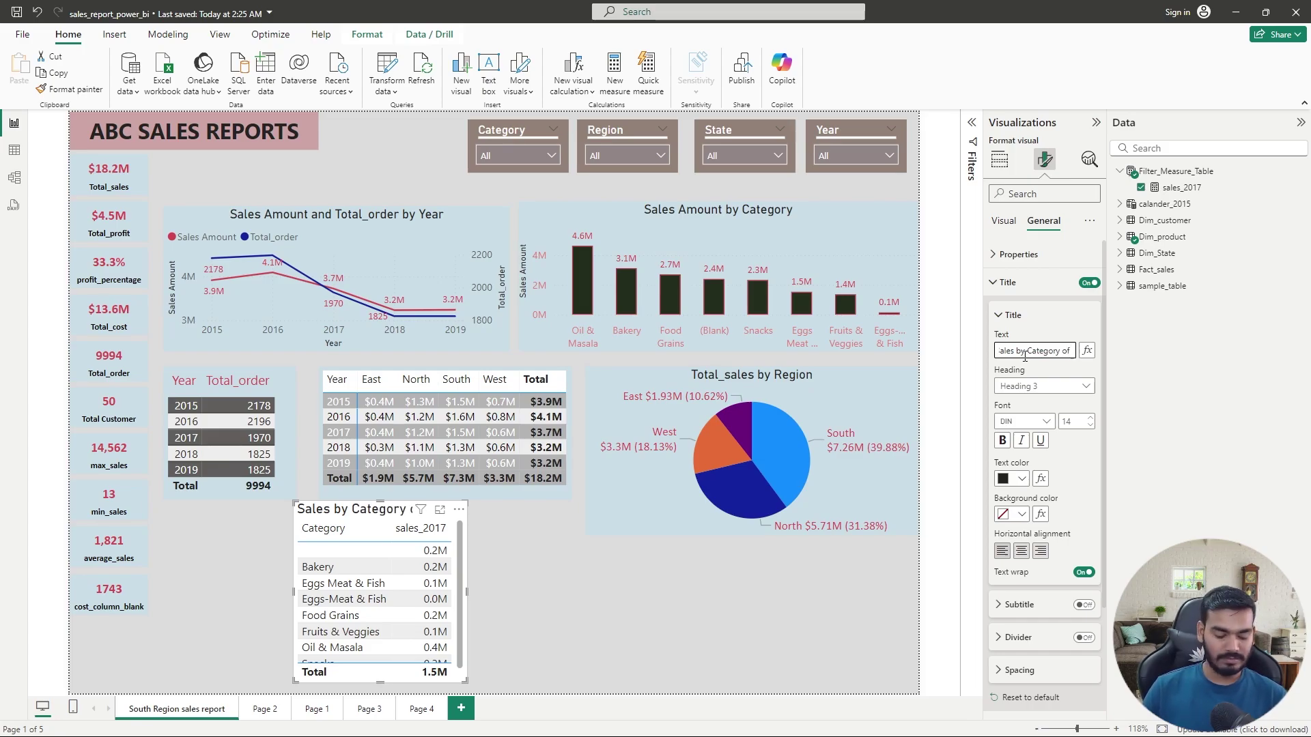
pyautogui.write(' South')
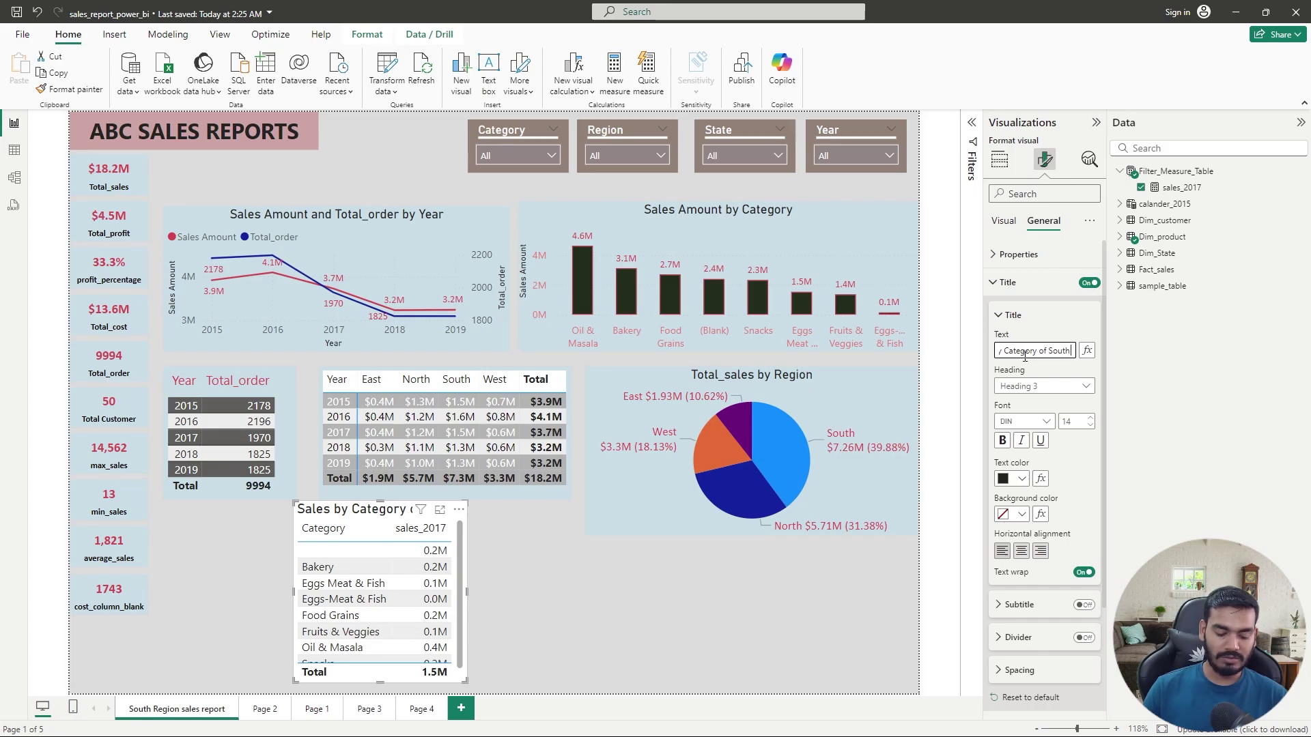
pyautogui.write(' region ar')
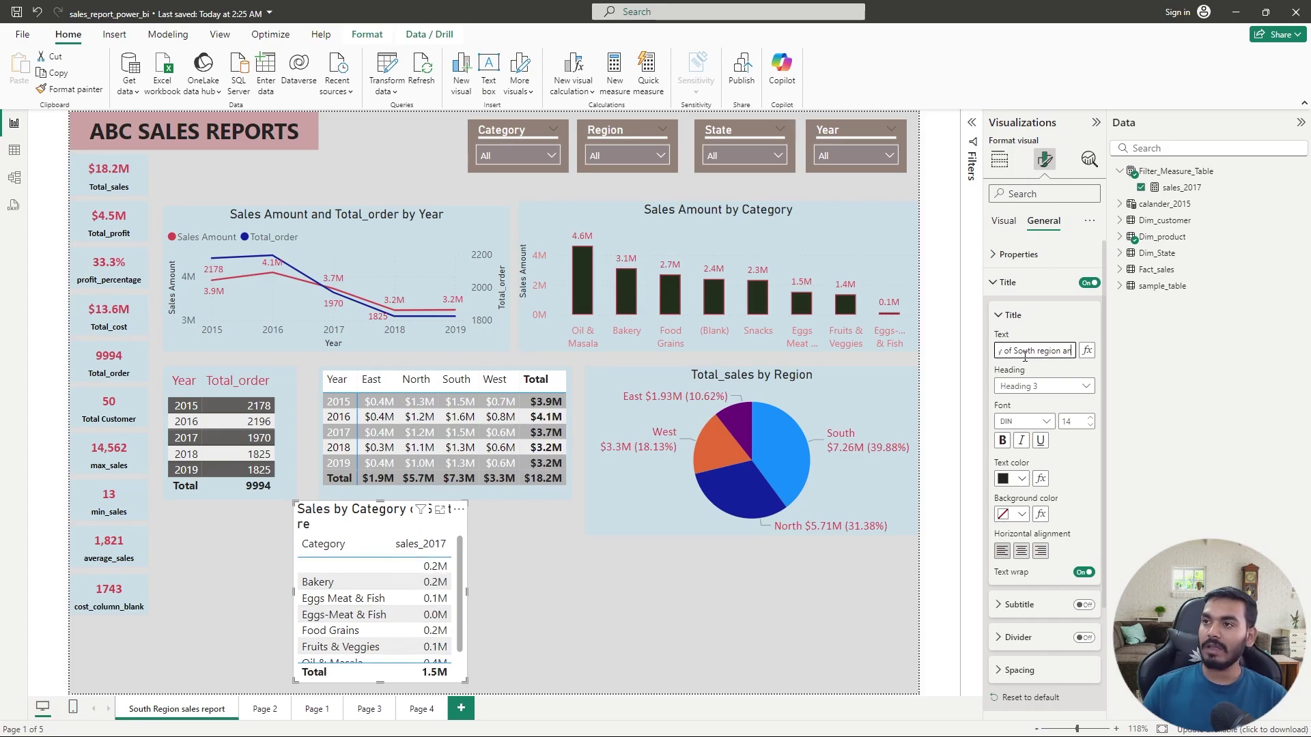
pyautogui.write('d 2017')
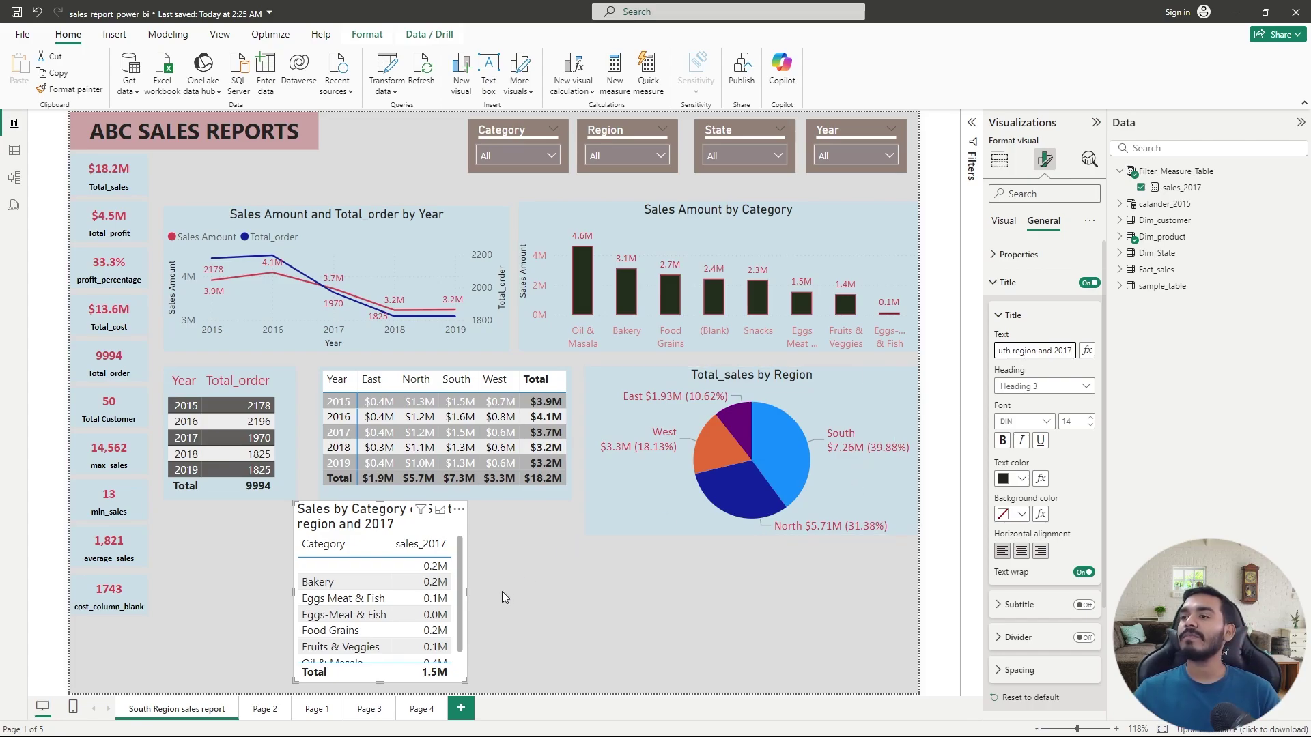
# Widen the category sales table and format its title as bold with font size 11
pyautogui.moveTo(481, 593); pyautogui.dragTo(523, 596)
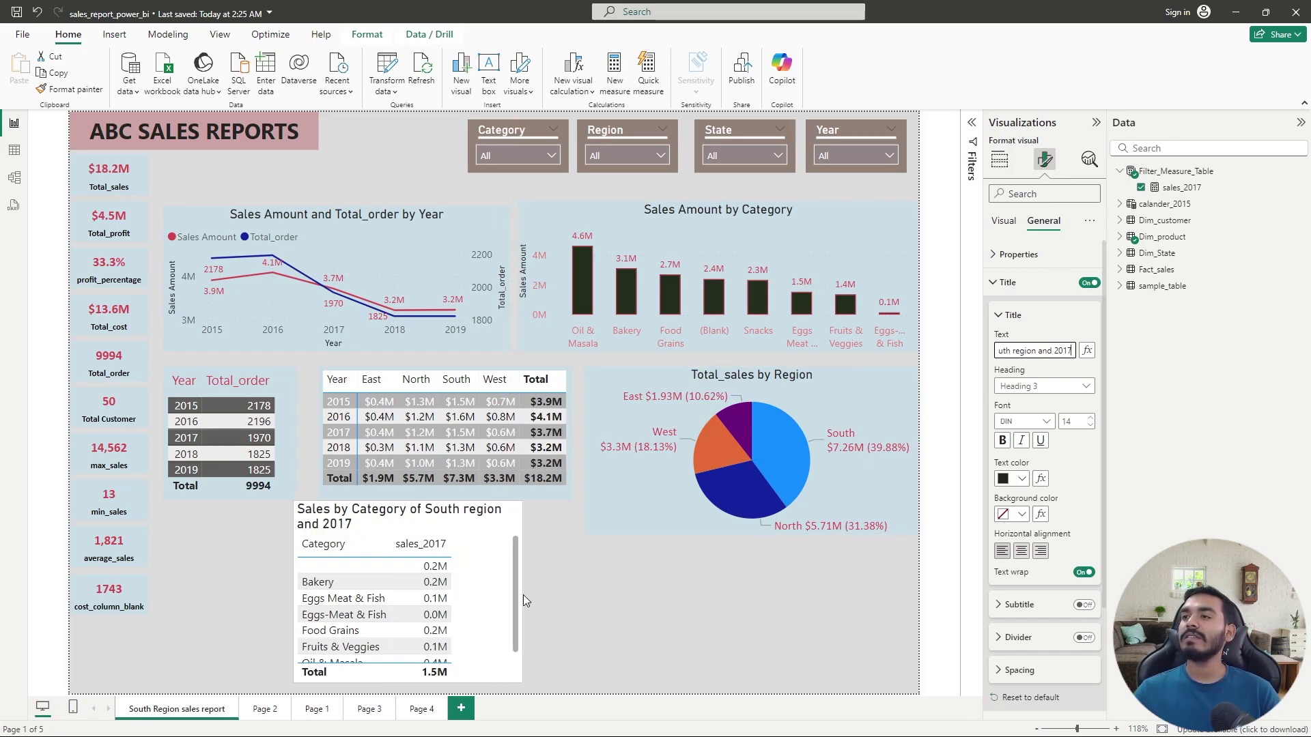
pyautogui.click(1091, 425)
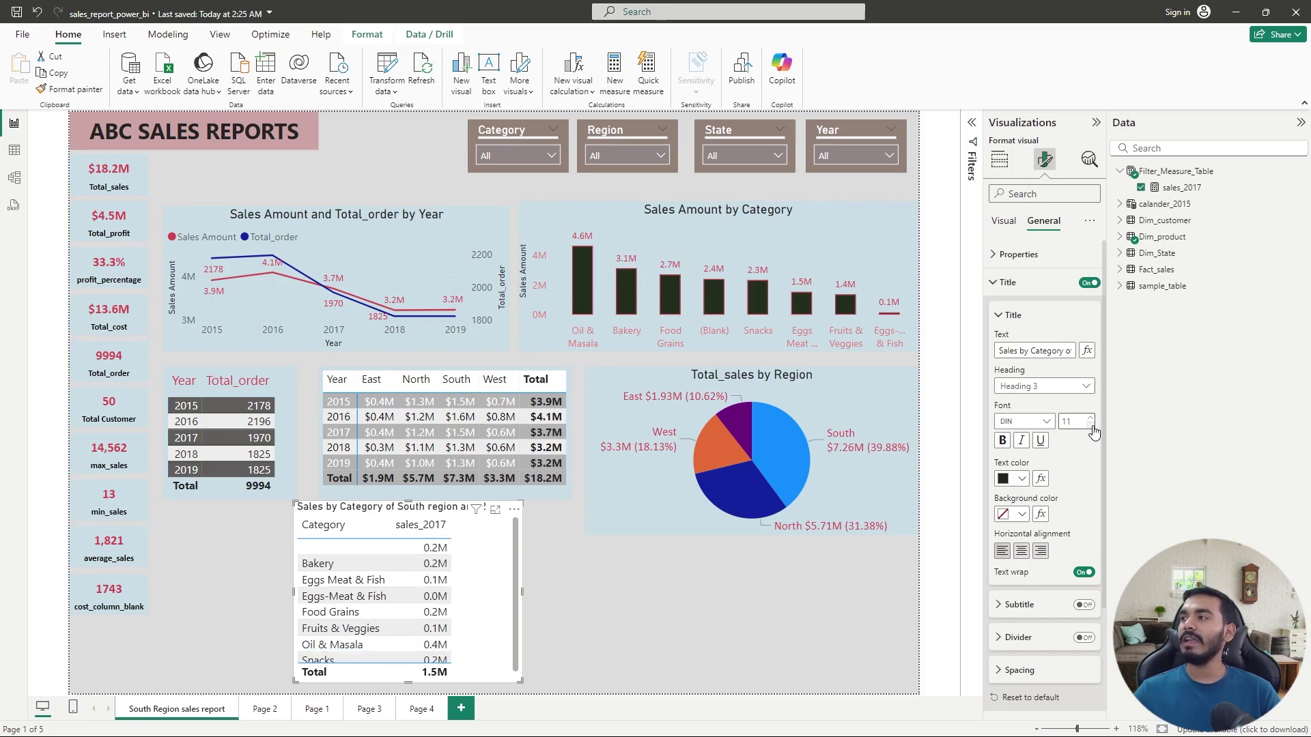
pyautogui.click(1002, 441)
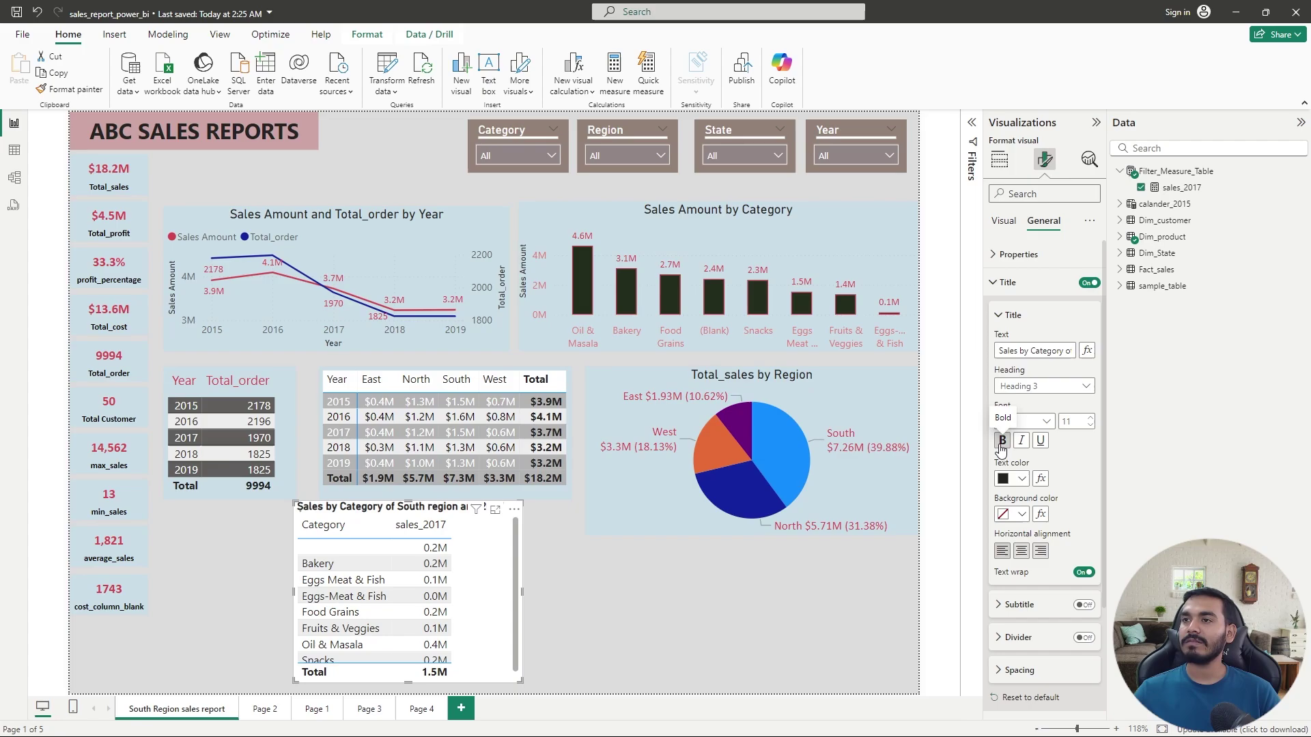
pyautogui.click(658, 563)
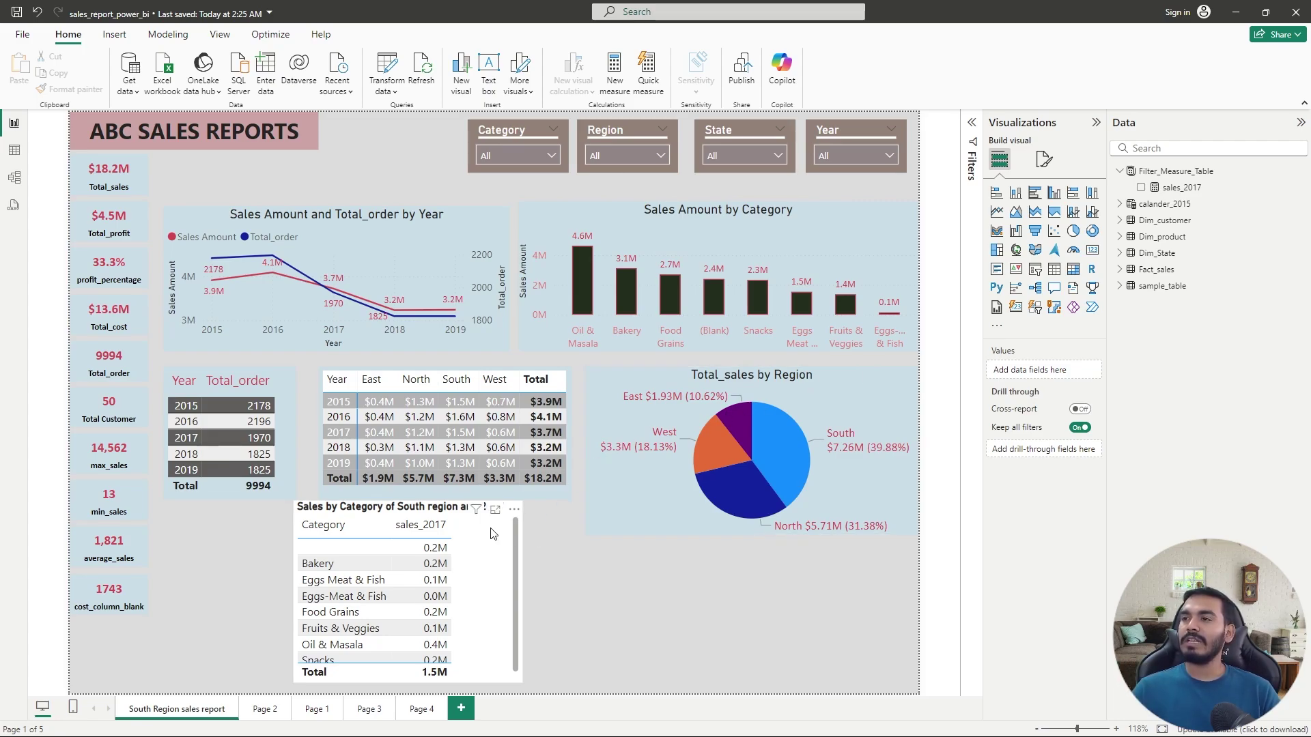
# Move the category sales table beneath the Total_order by Year table, next to the KPI cards
pyautogui.click(413, 524)
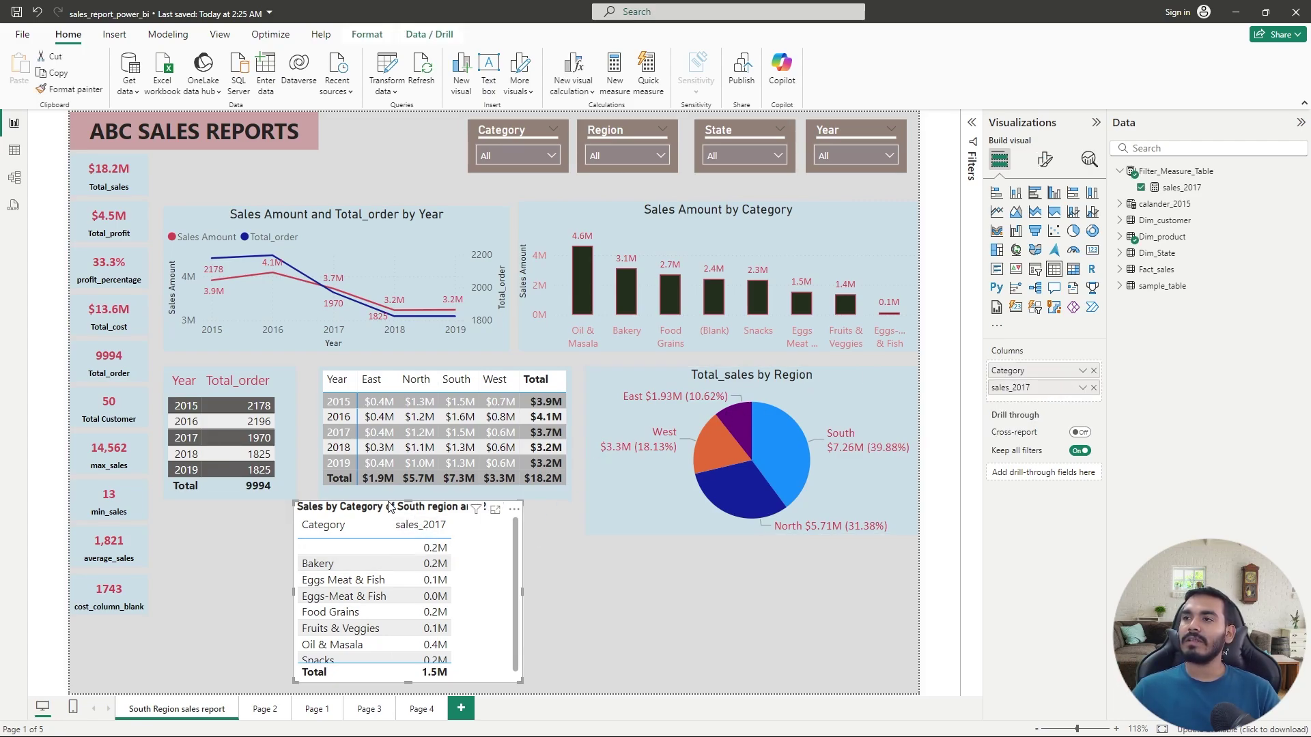
pyautogui.moveTo(382, 506); pyautogui.dragTo(245, 516)
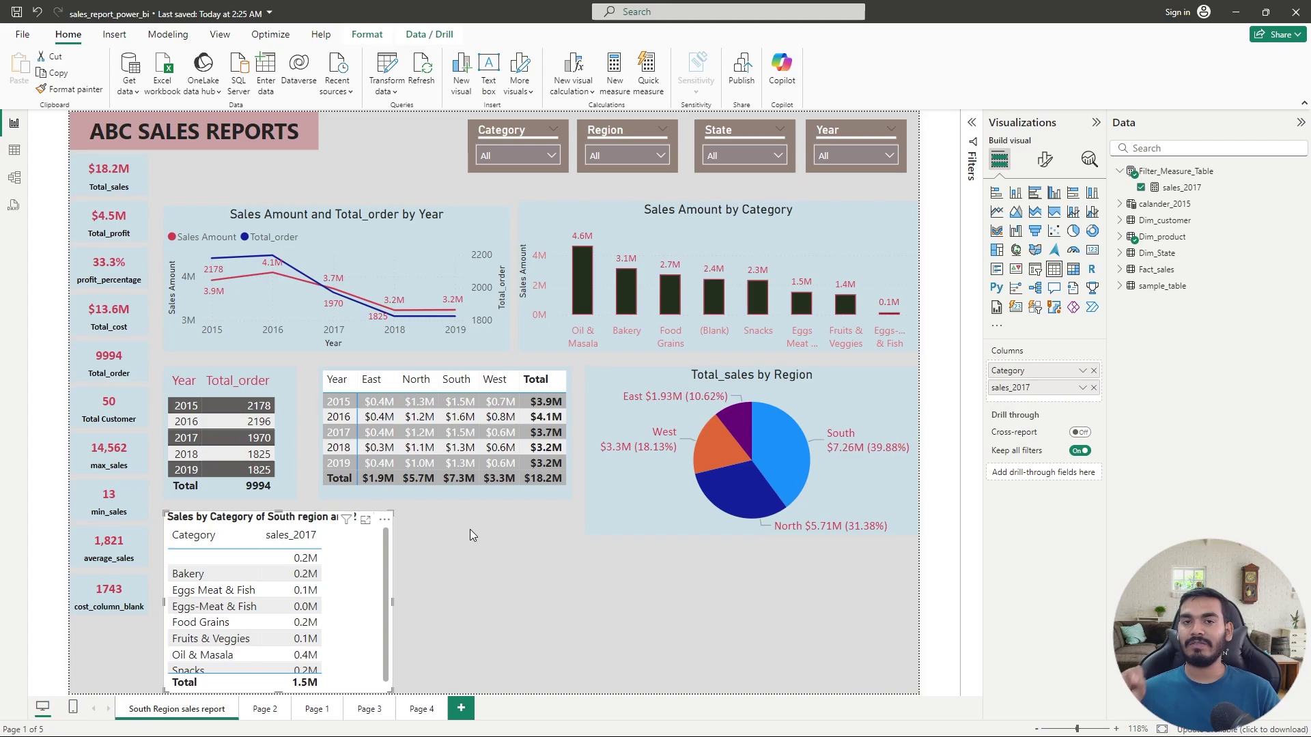
pyautogui.click(506, 549)
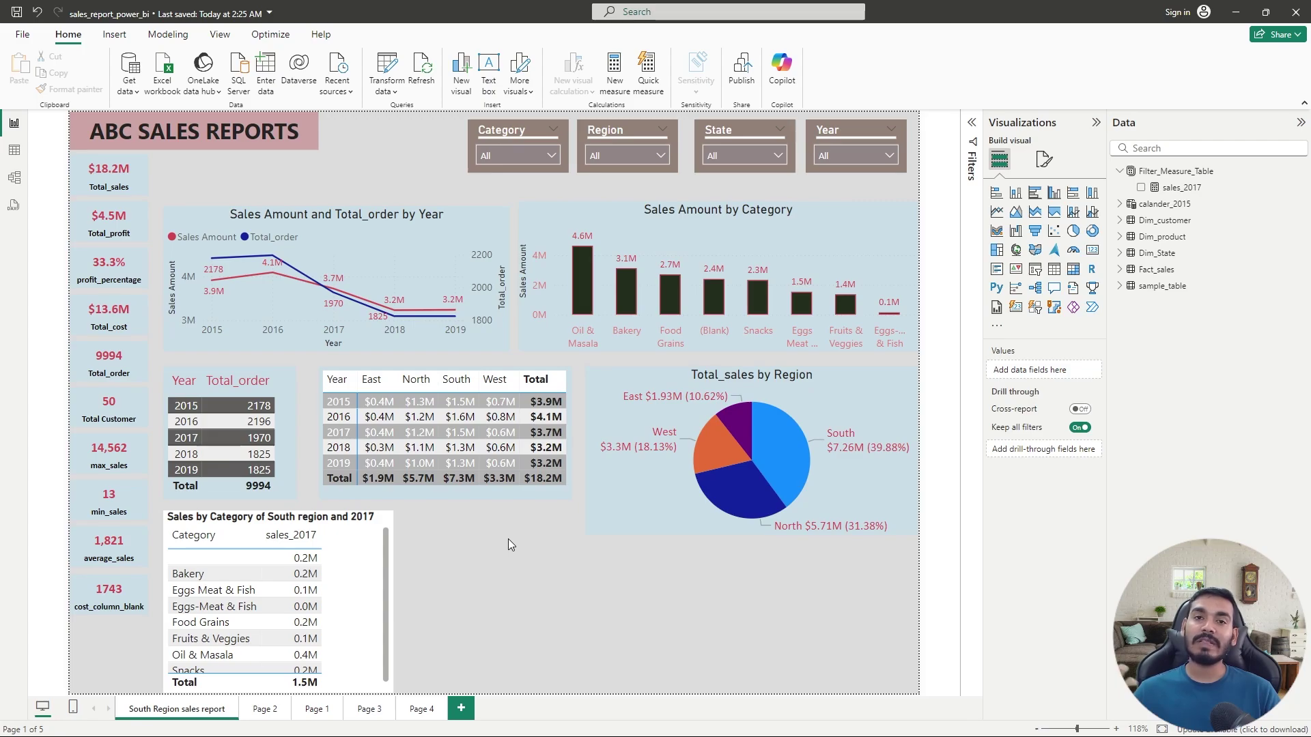
# Add a narrow table visual beside the category sales table listing Sales Amount from Fact_sales without summarization
pyautogui.click(1054, 271)
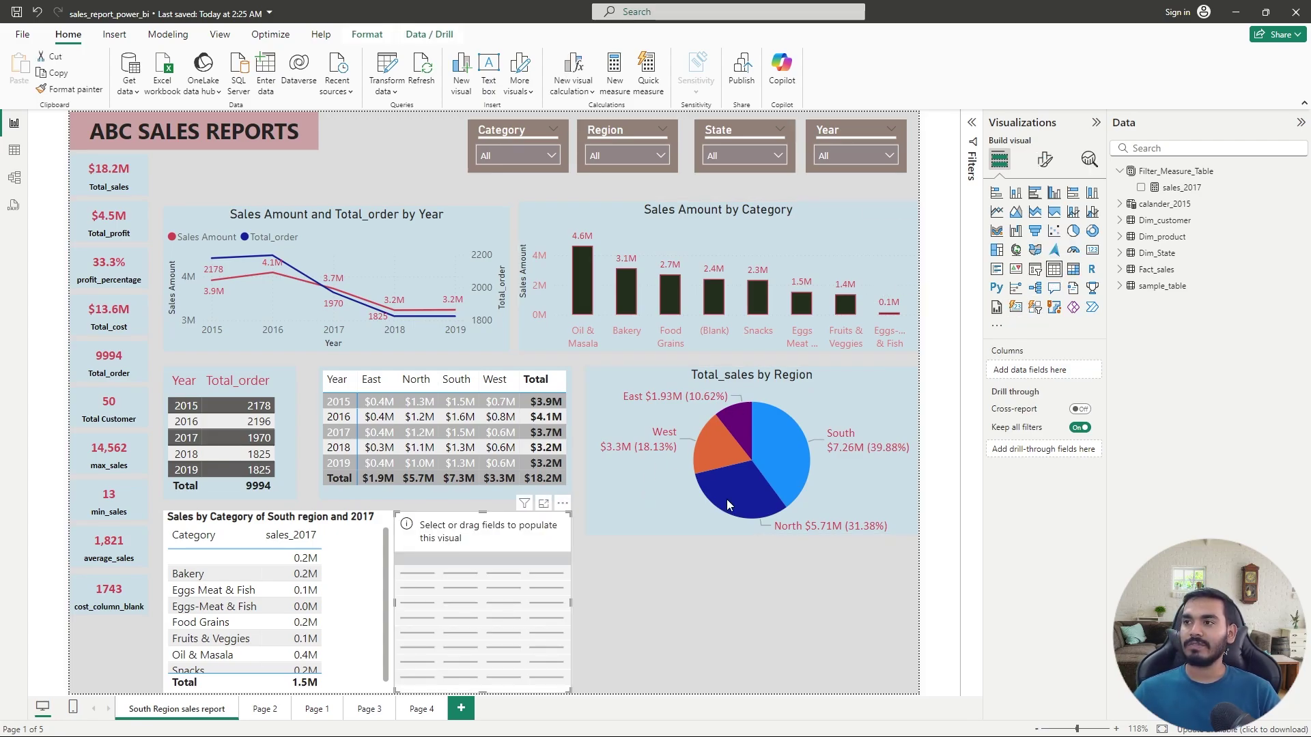
pyautogui.click(1131, 272)
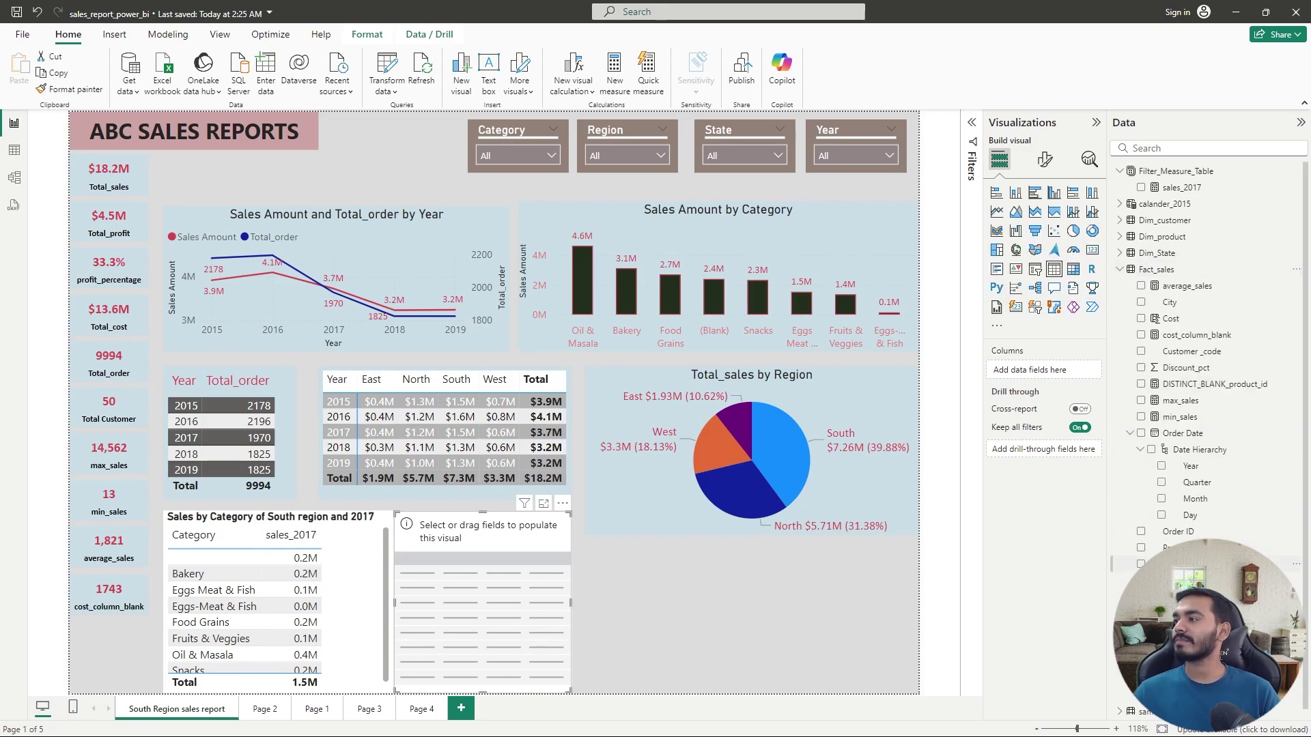
pyautogui.scroll(-1, 1208, 342)
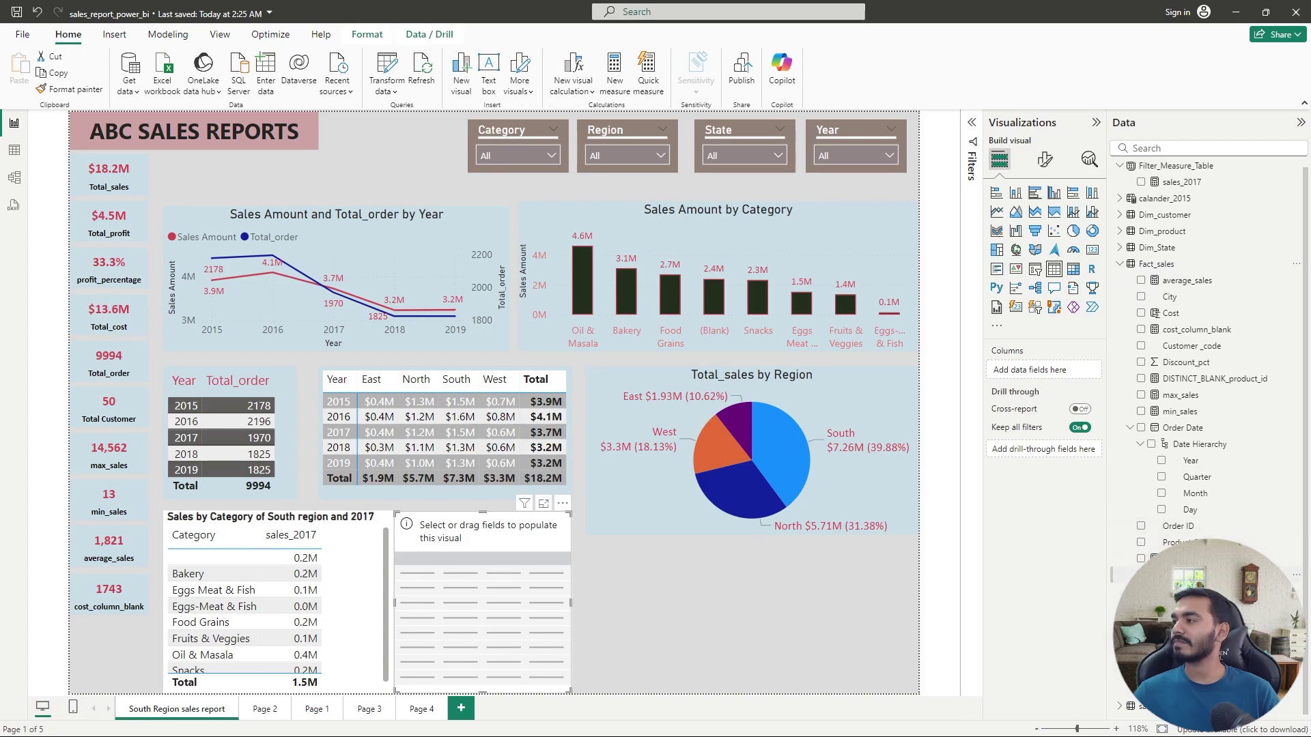
pyautogui.moveTo(1161, 575); pyautogui.dragTo(1093, 374)
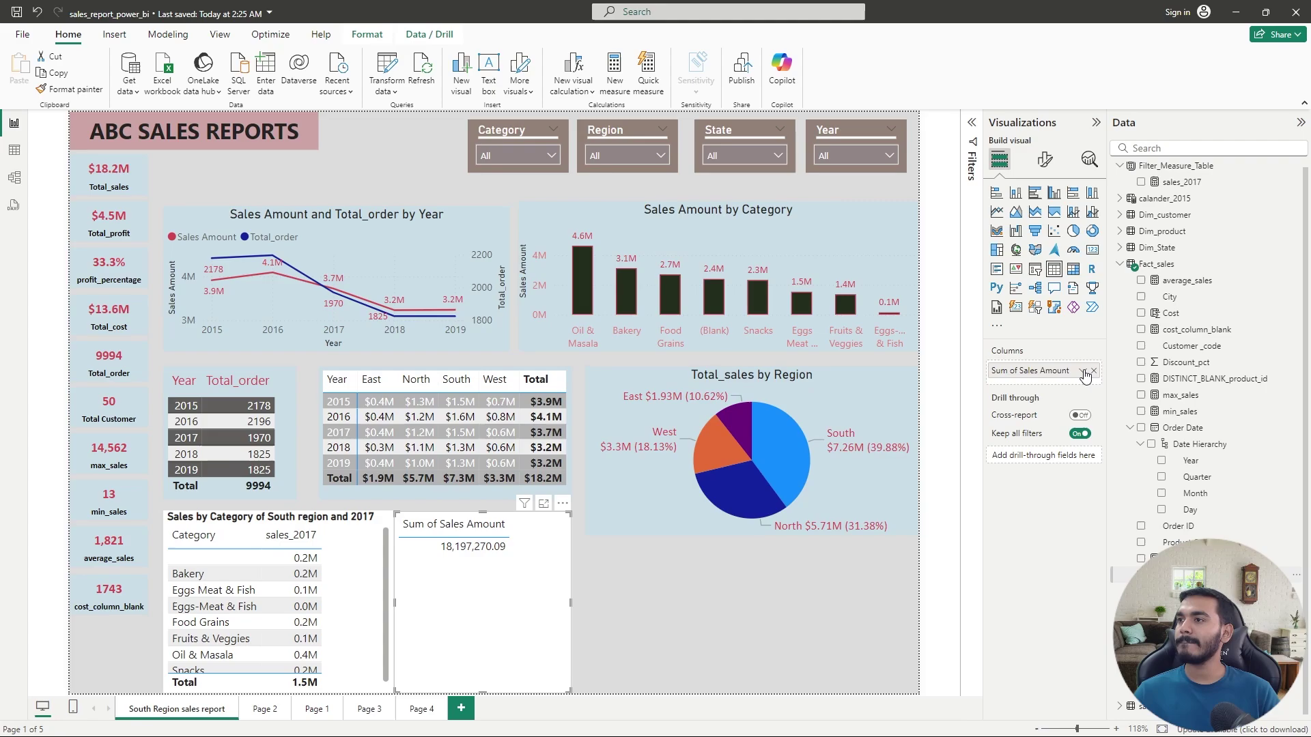
pyautogui.click(1080, 371)
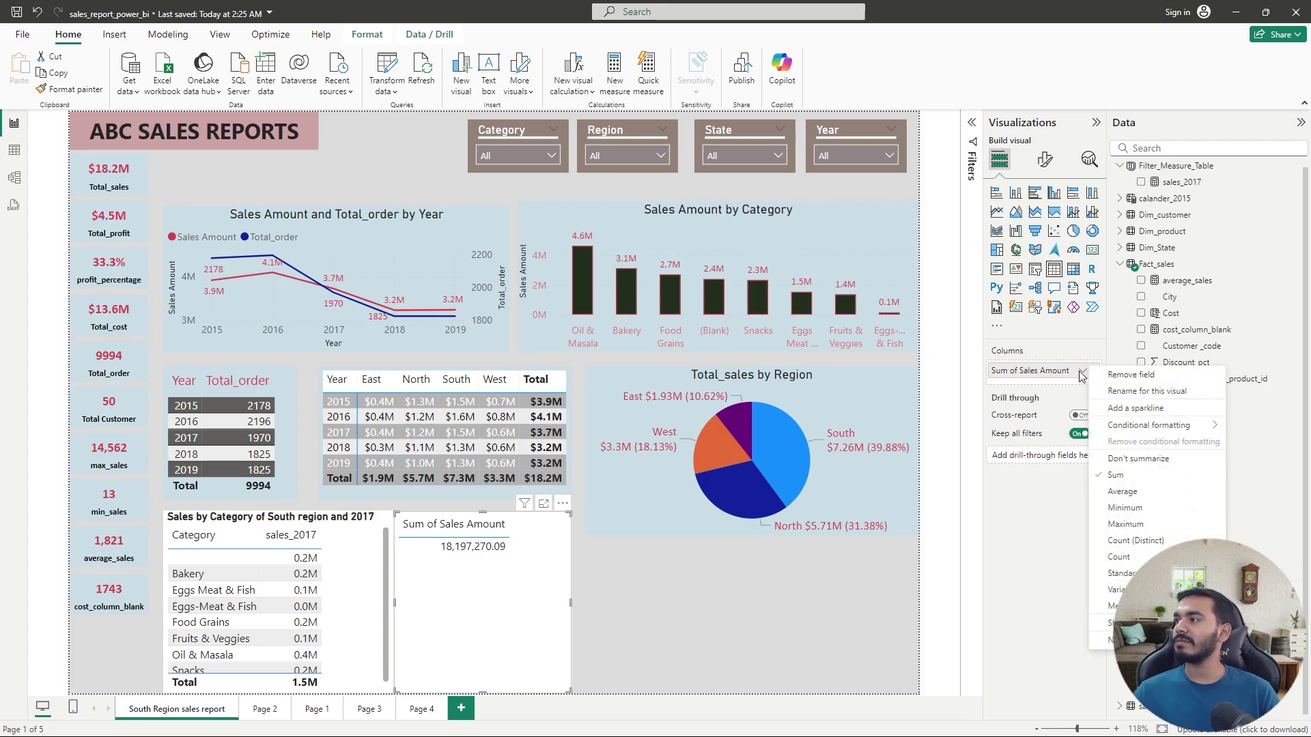
pyautogui.click(1126, 460)
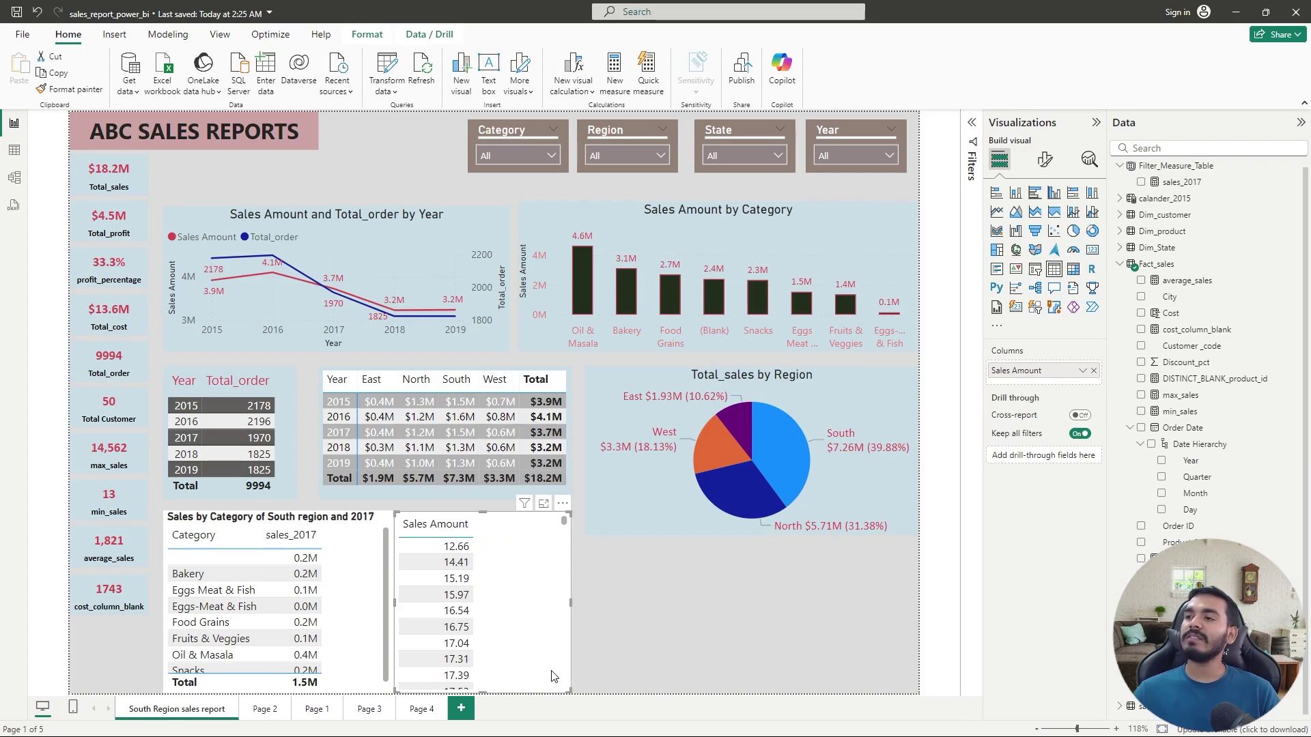
pyautogui.moveTo(571, 692); pyautogui.dragTo(537, 691)
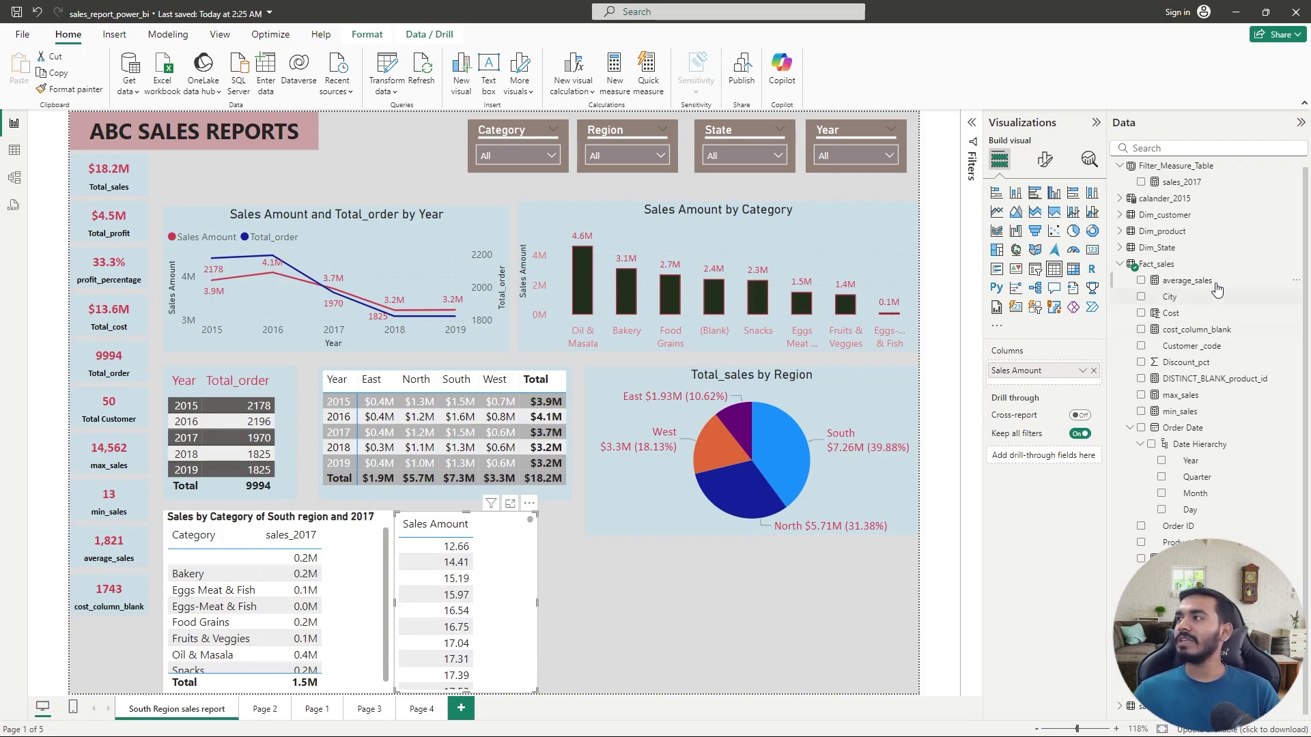
# Create a new measure in Filter_Measure_Table and name it sales_12_to_16
pyautogui.scroll(1, 1174, 294)
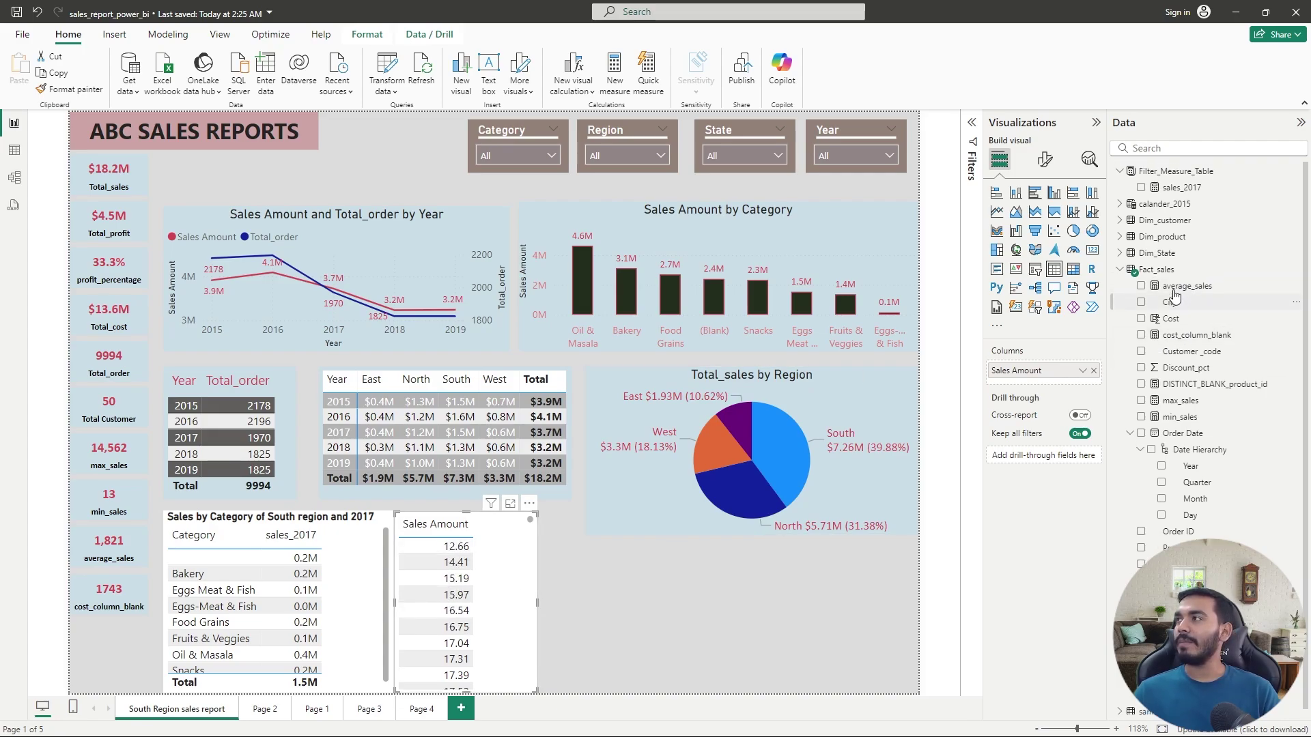
pyautogui.rightClick(1181, 191)
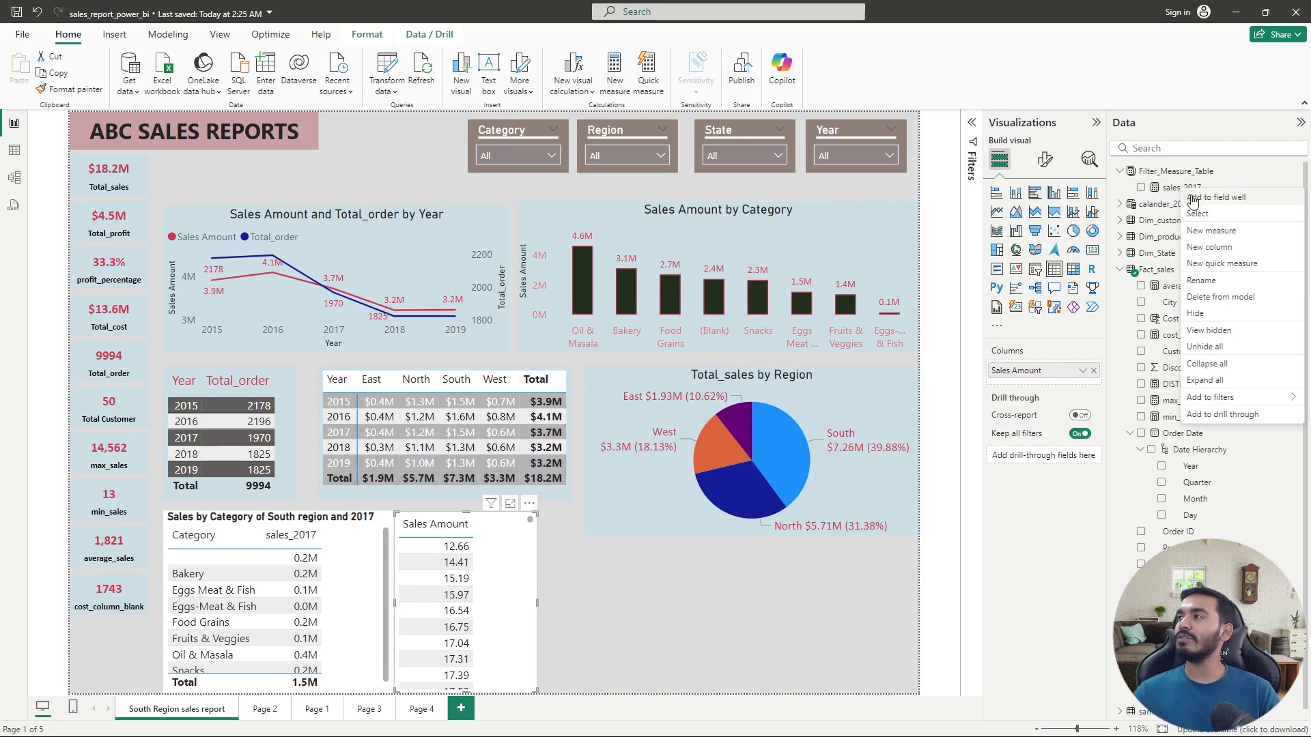
pyautogui.click(1229, 235)
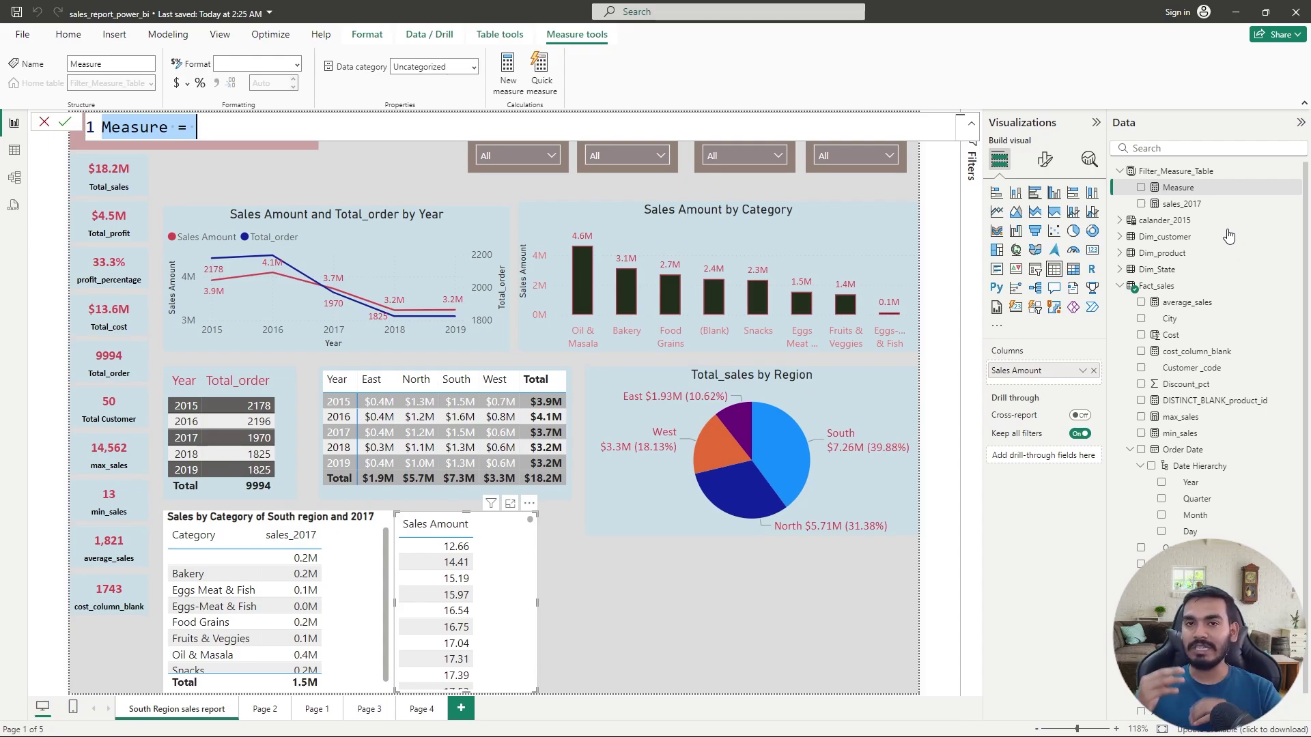
pyautogui.press('BackSpace')
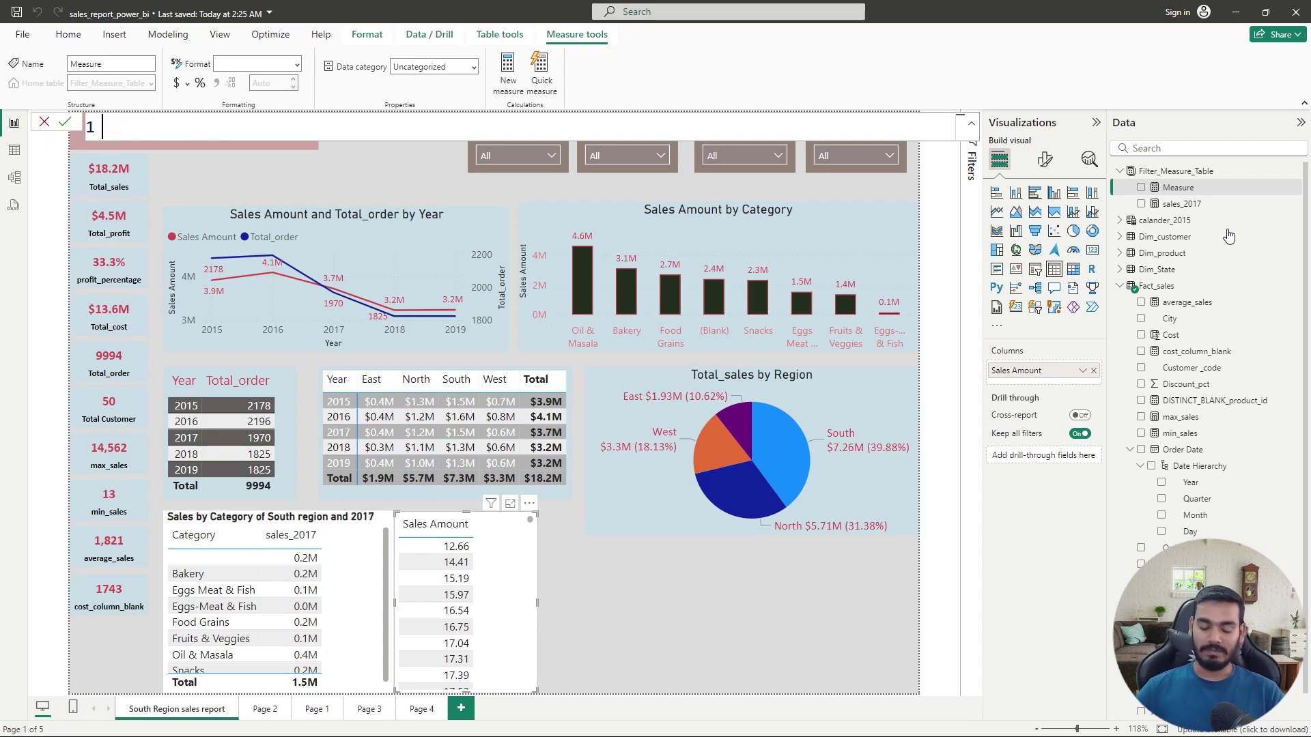
pyautogui.write('sales')
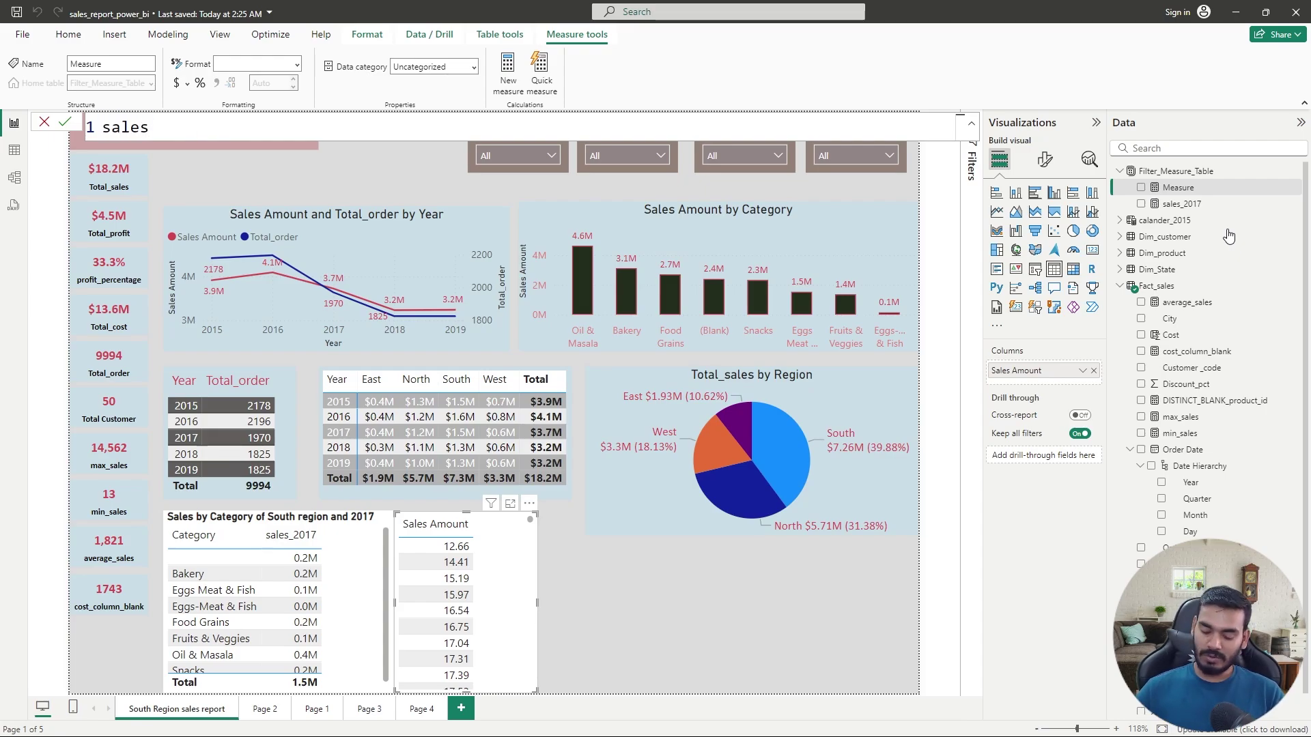
pyautogui.write('_12')
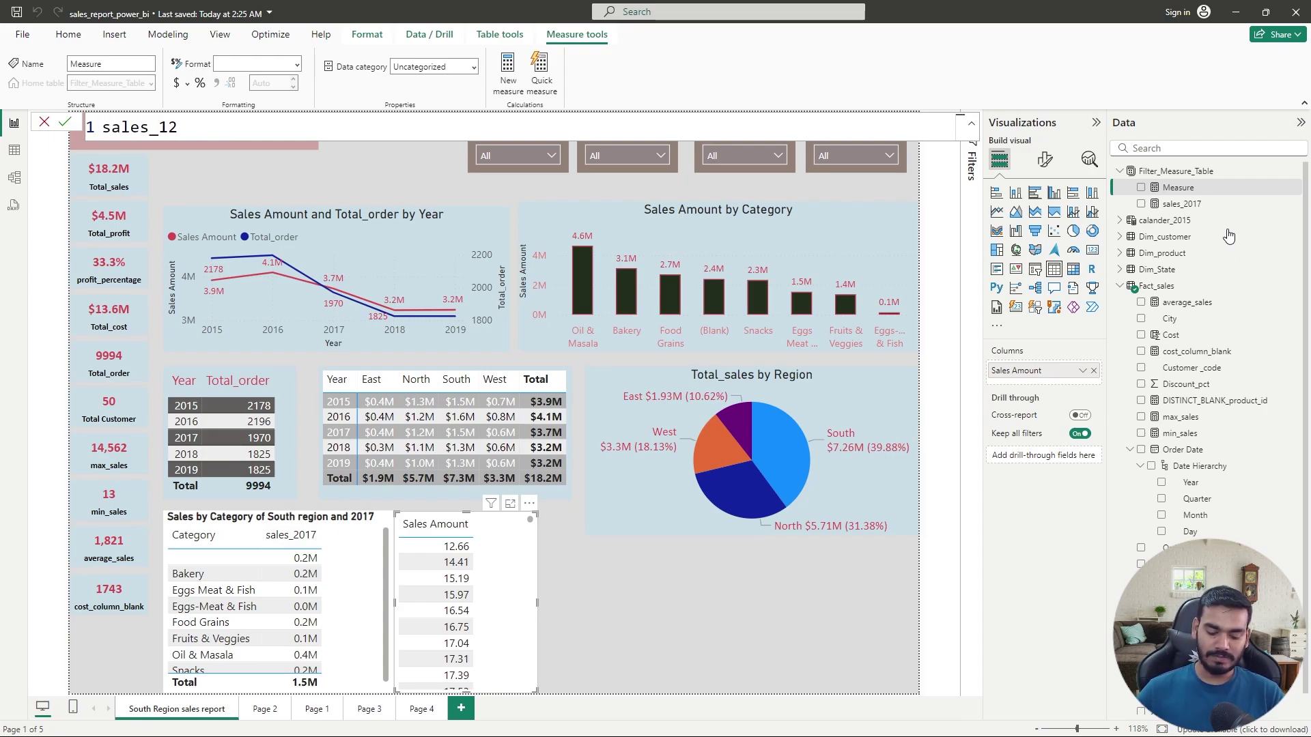
pyautogui.write('_to_16')
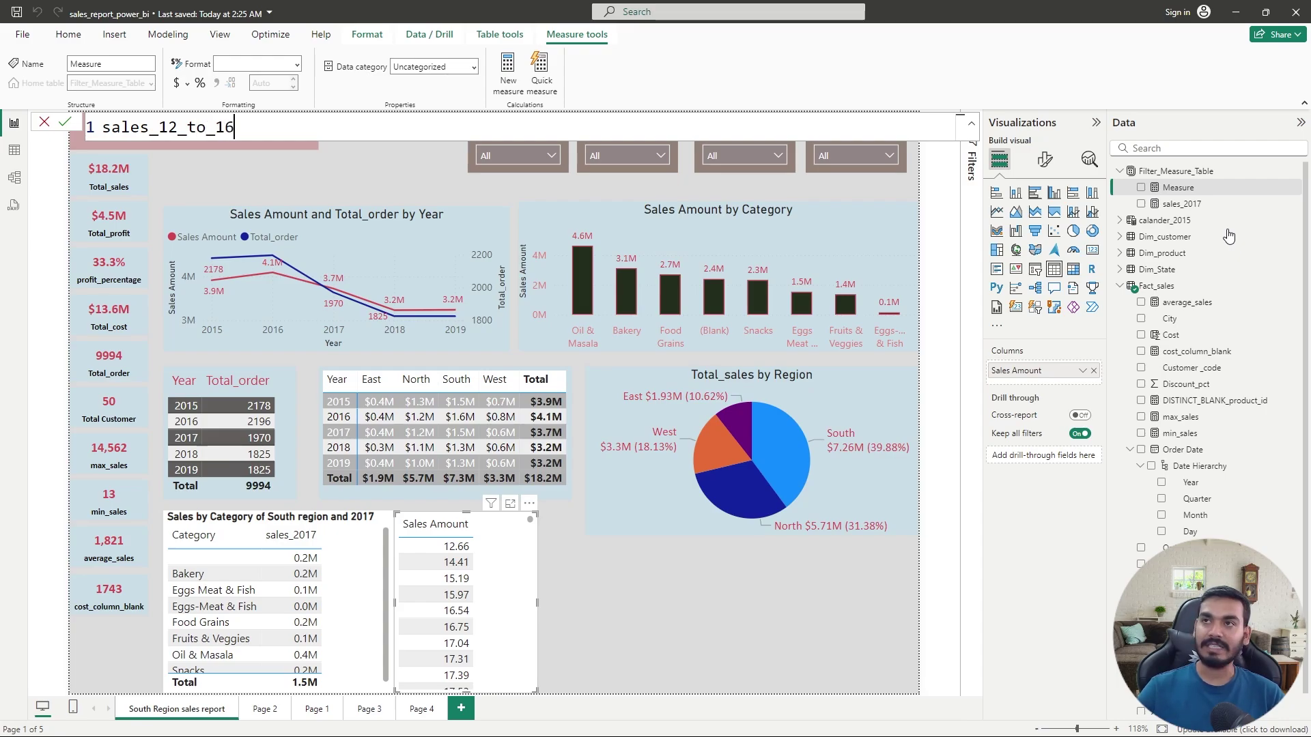
# Start the sales_12_to_16 formula with CALCULATE, using the Total_sales measure as its expression
pyautogui.write('= cal')
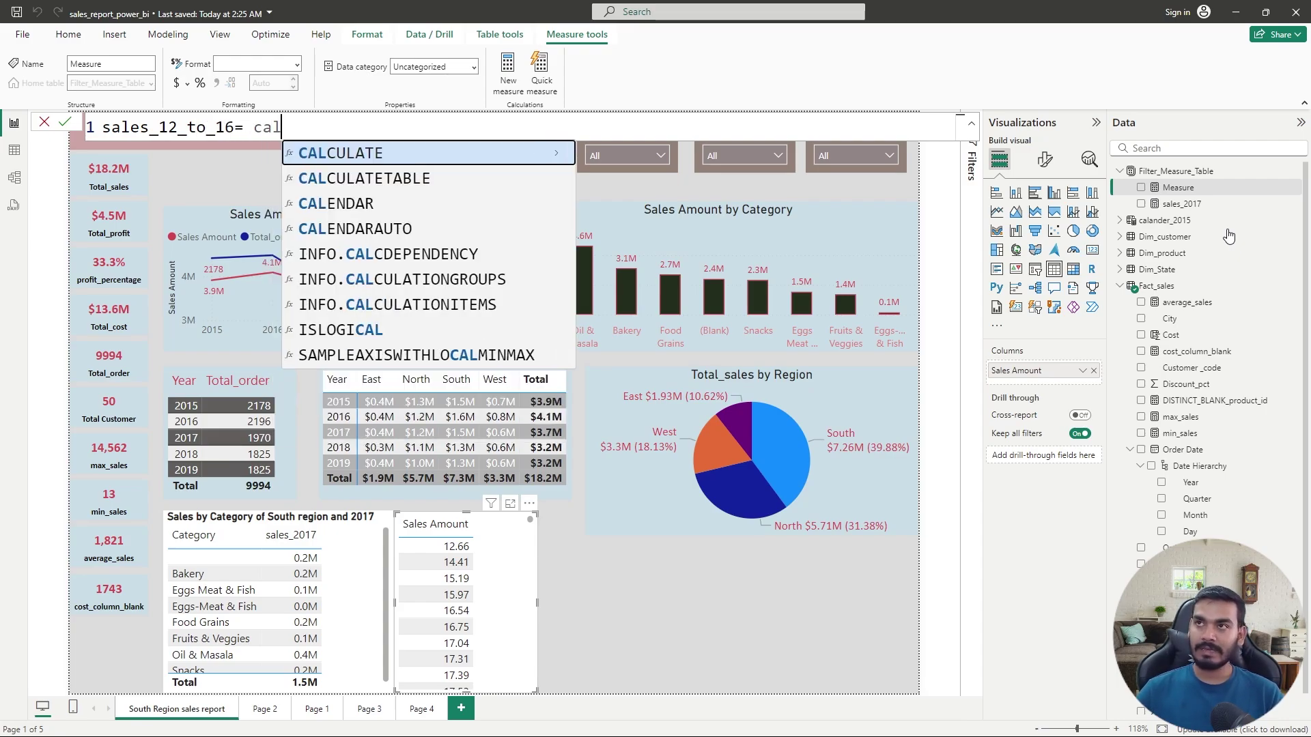
pyautogui.press('Tab')
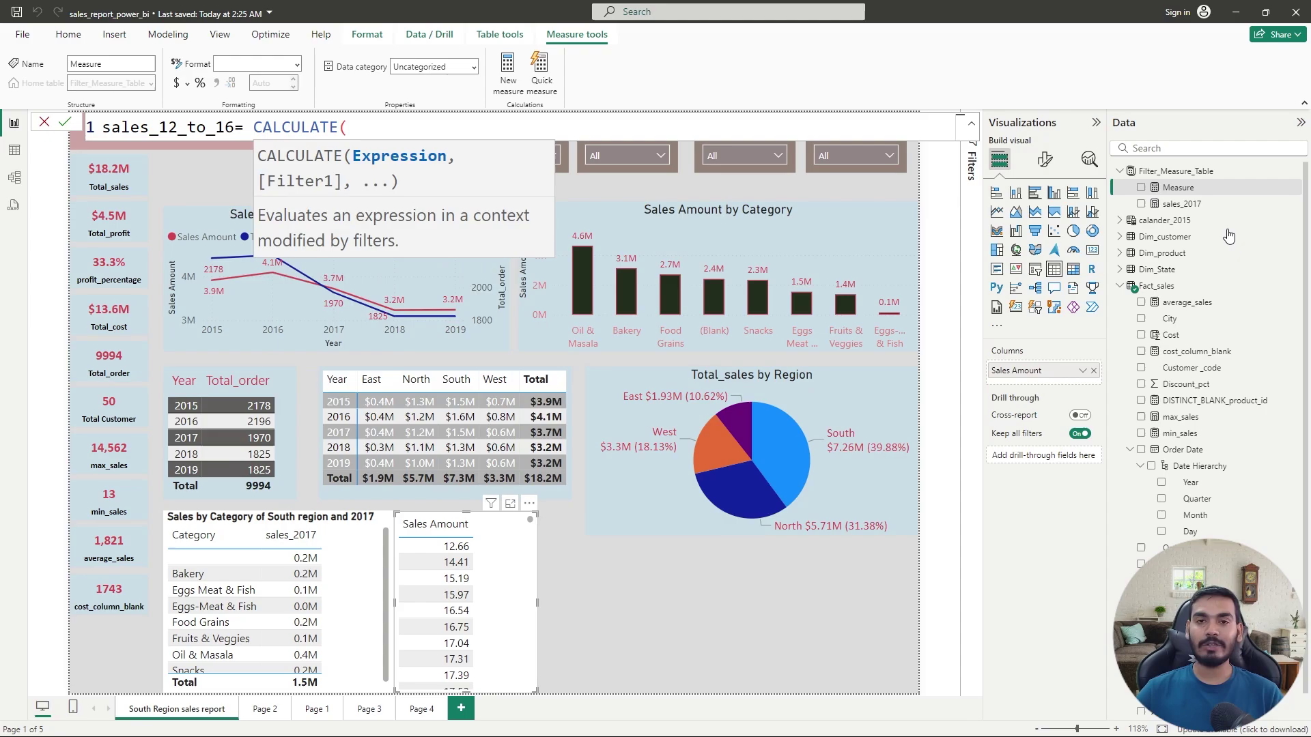
pyautogui.write('to')
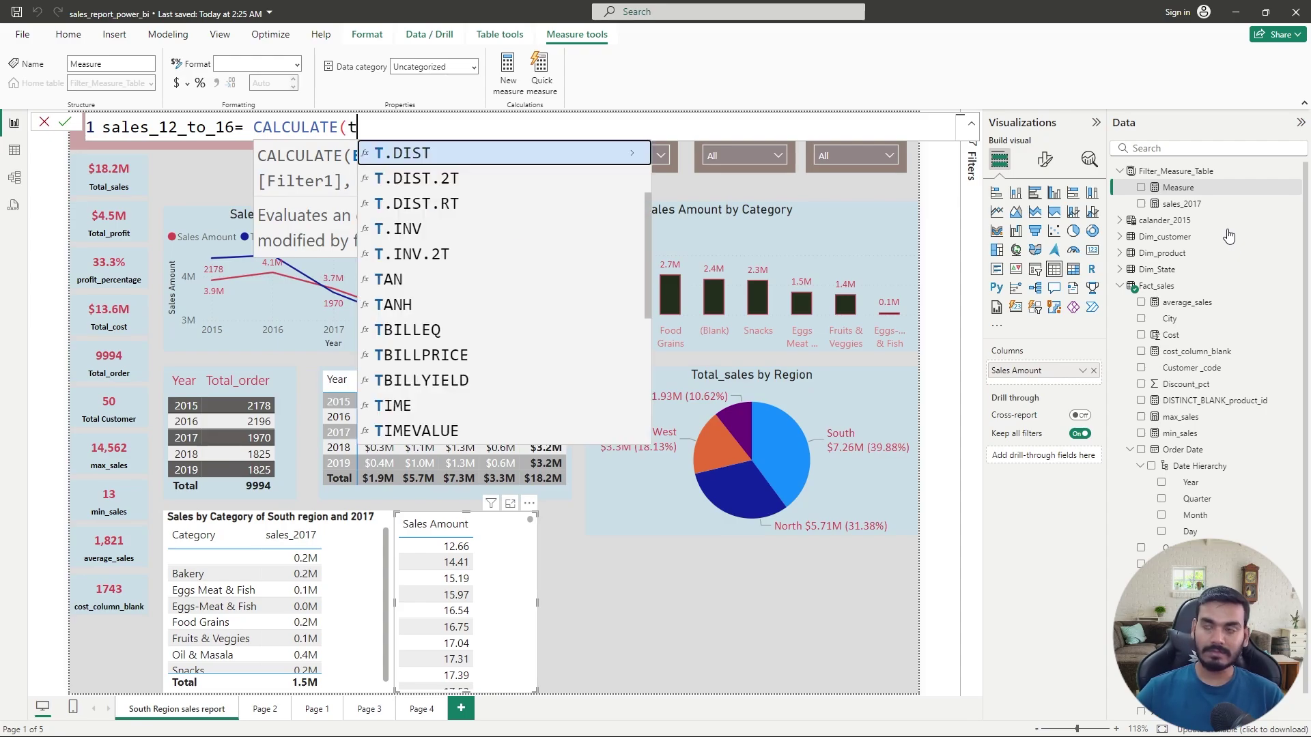
pyautogui.write('ta')
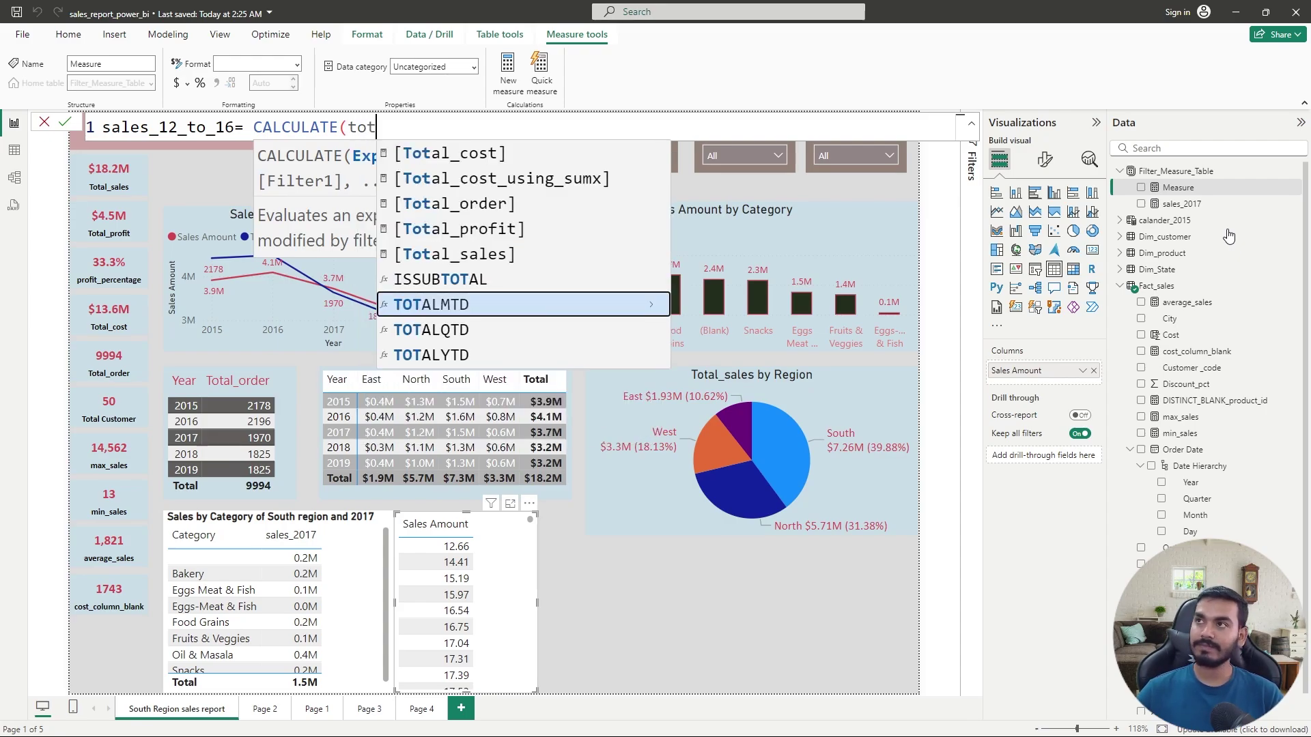
pyautogui.press('Up')
pyautogui.press('Up')
pyautogui.press('Tab')
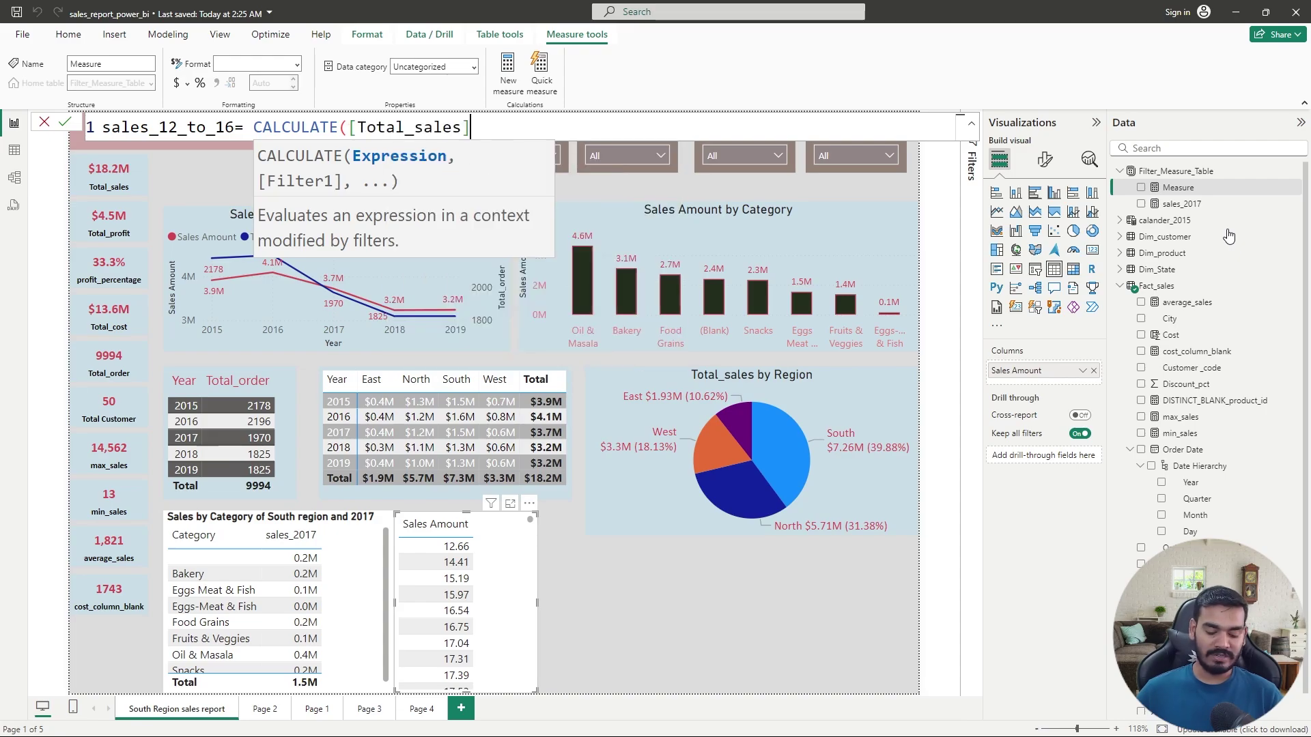
# Add a FILTER function over the Fact_sales table as the filter argument of CALCULATE
pyautogui.write(',')
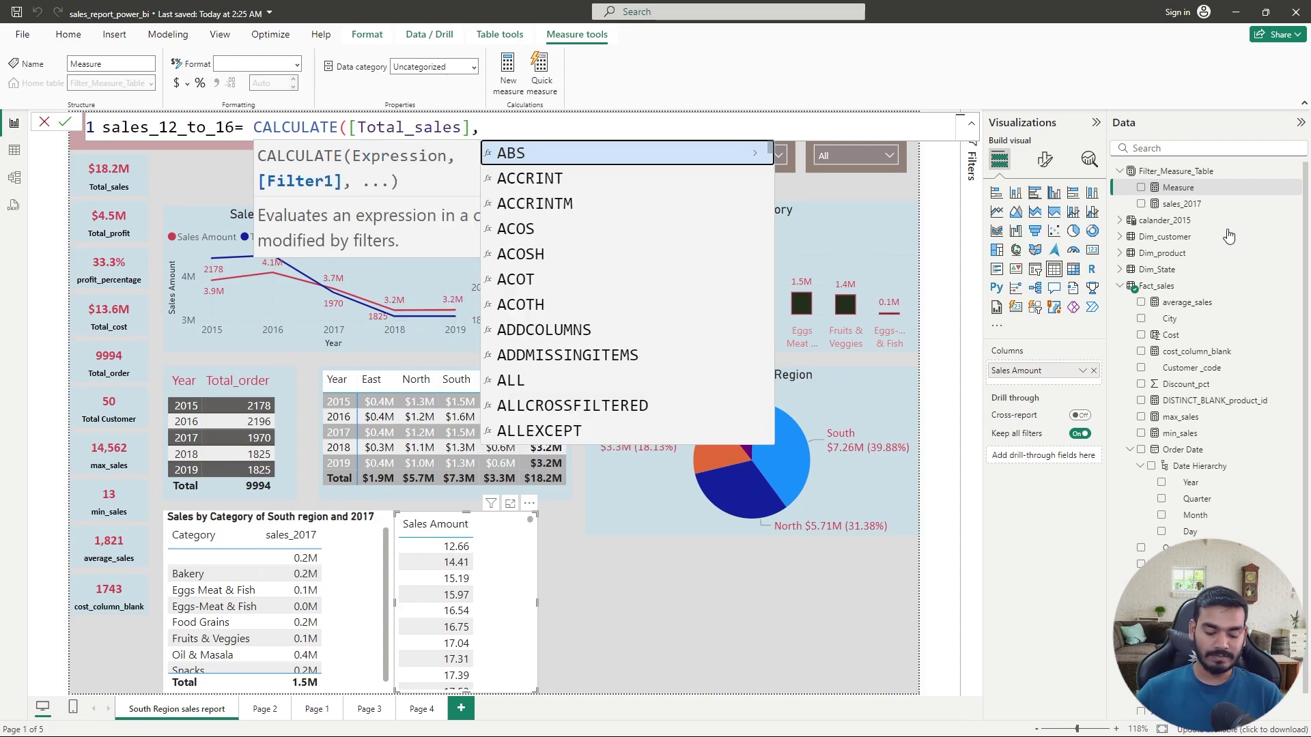
pyautogui.write('fil')
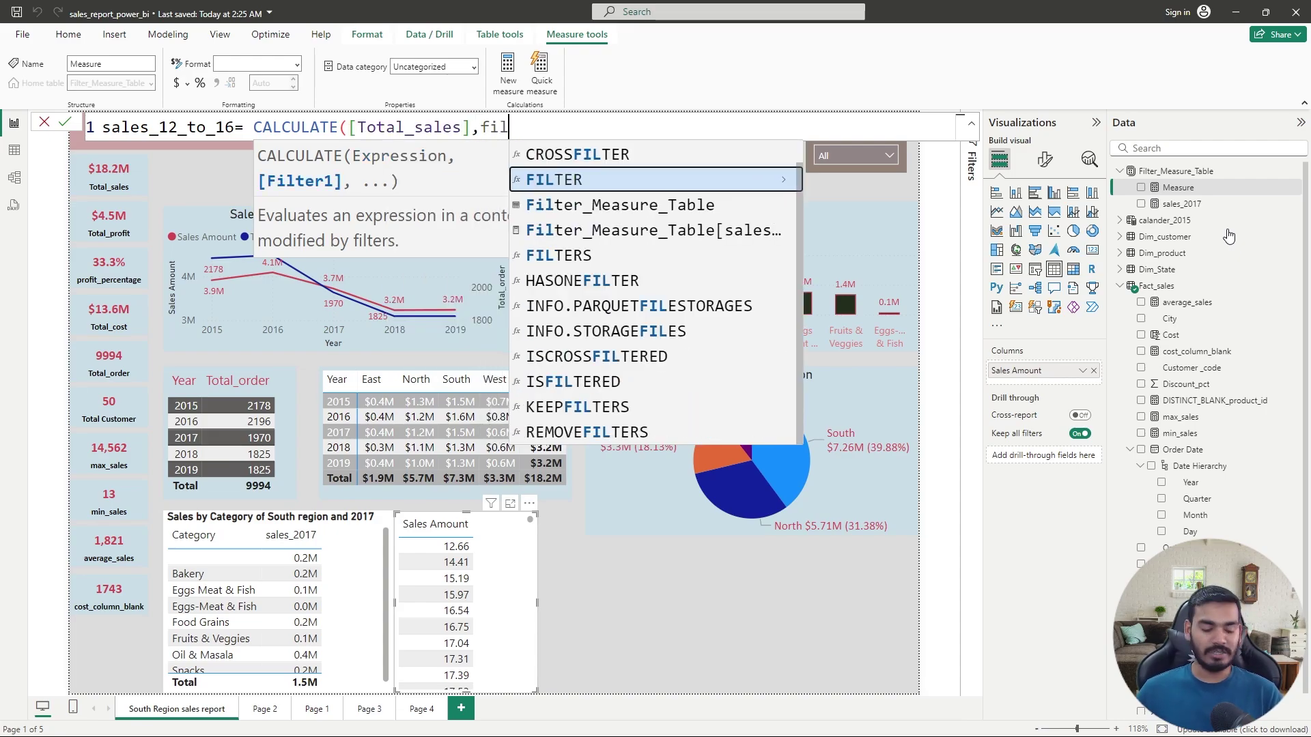
pyautogui.press('Tab')
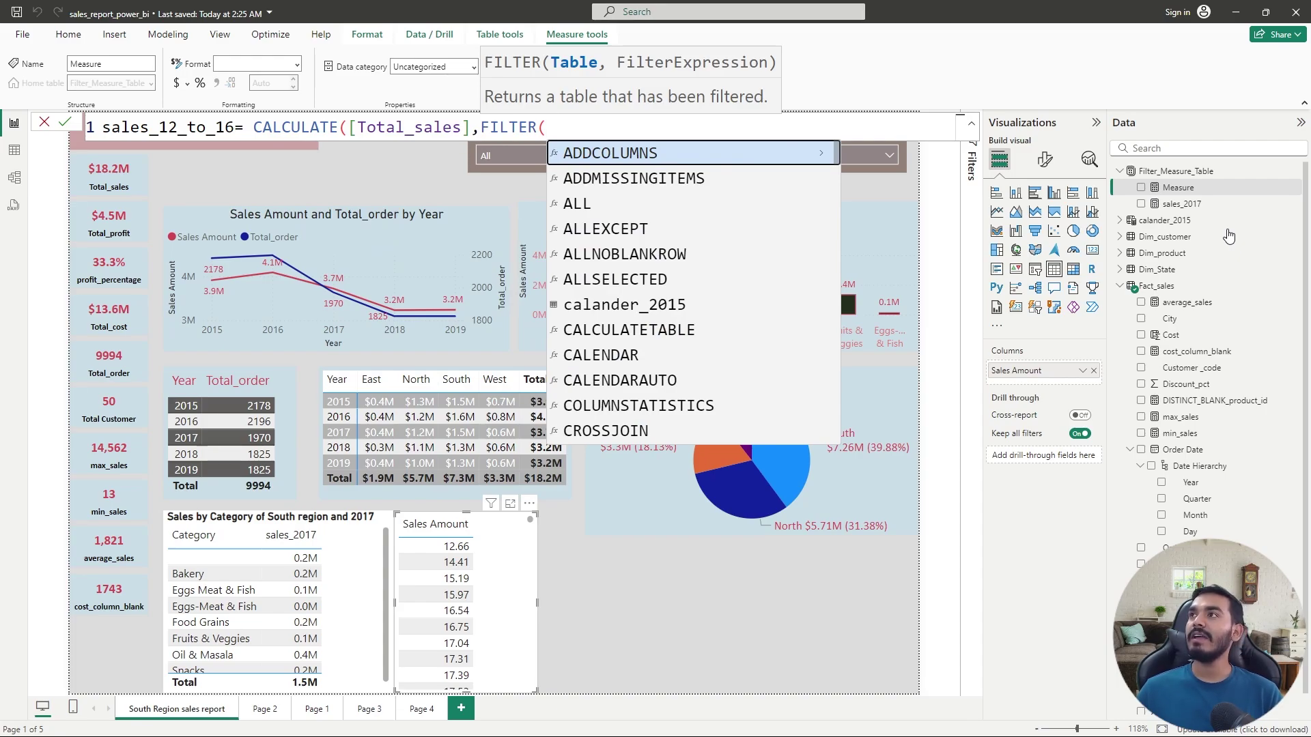
pyautogui.write('Fa')
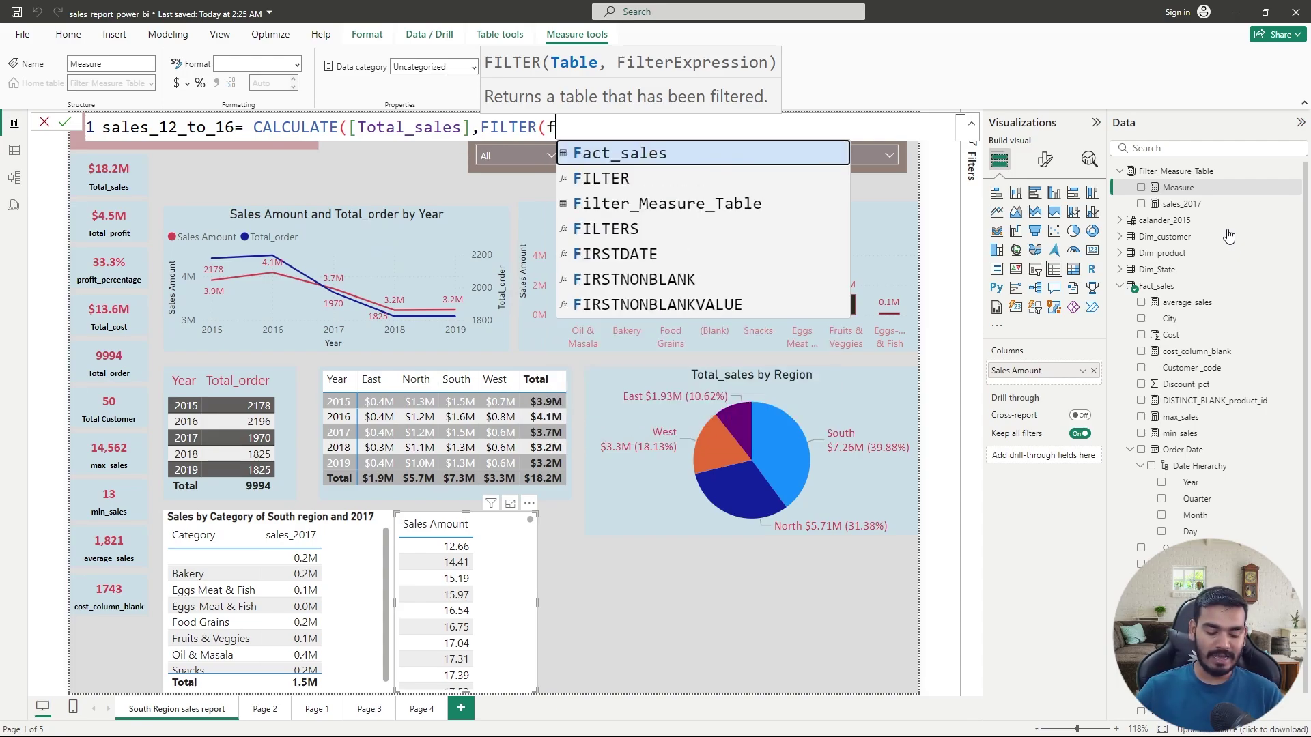
pyautogui.press('Tab')
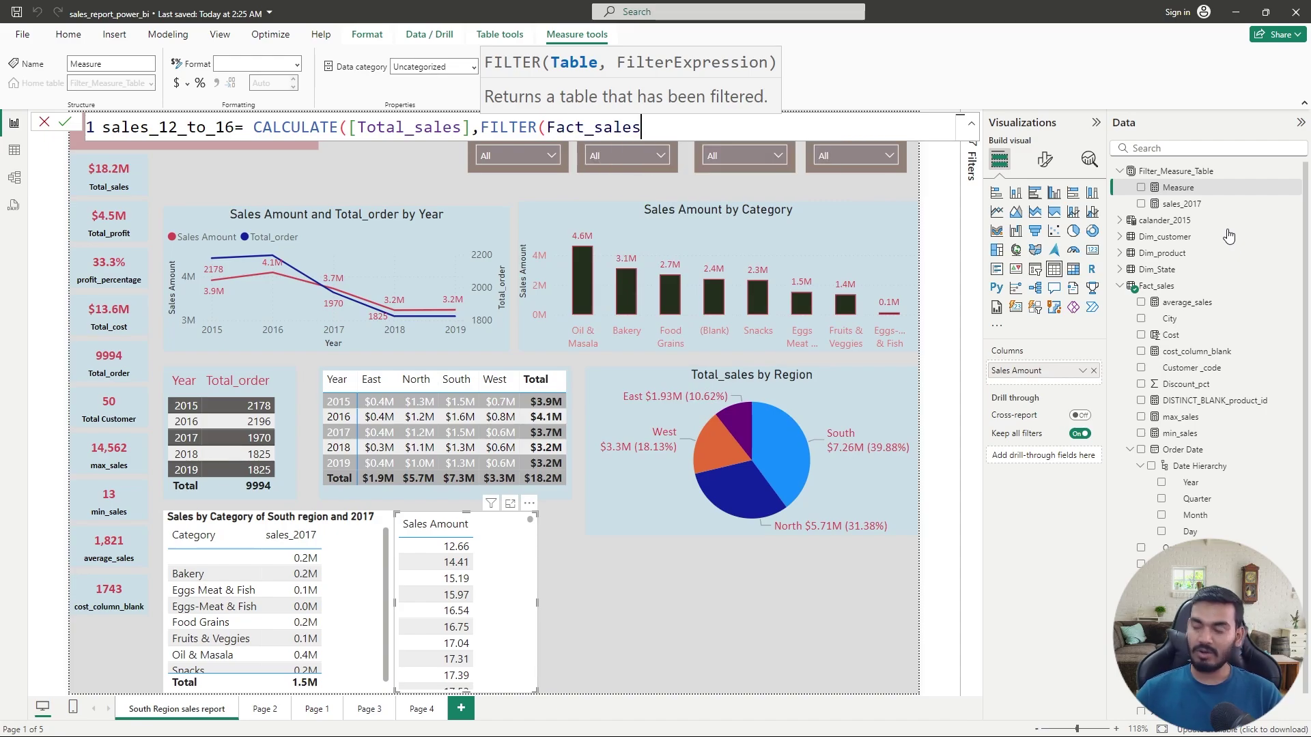
pyautogui.write(',')
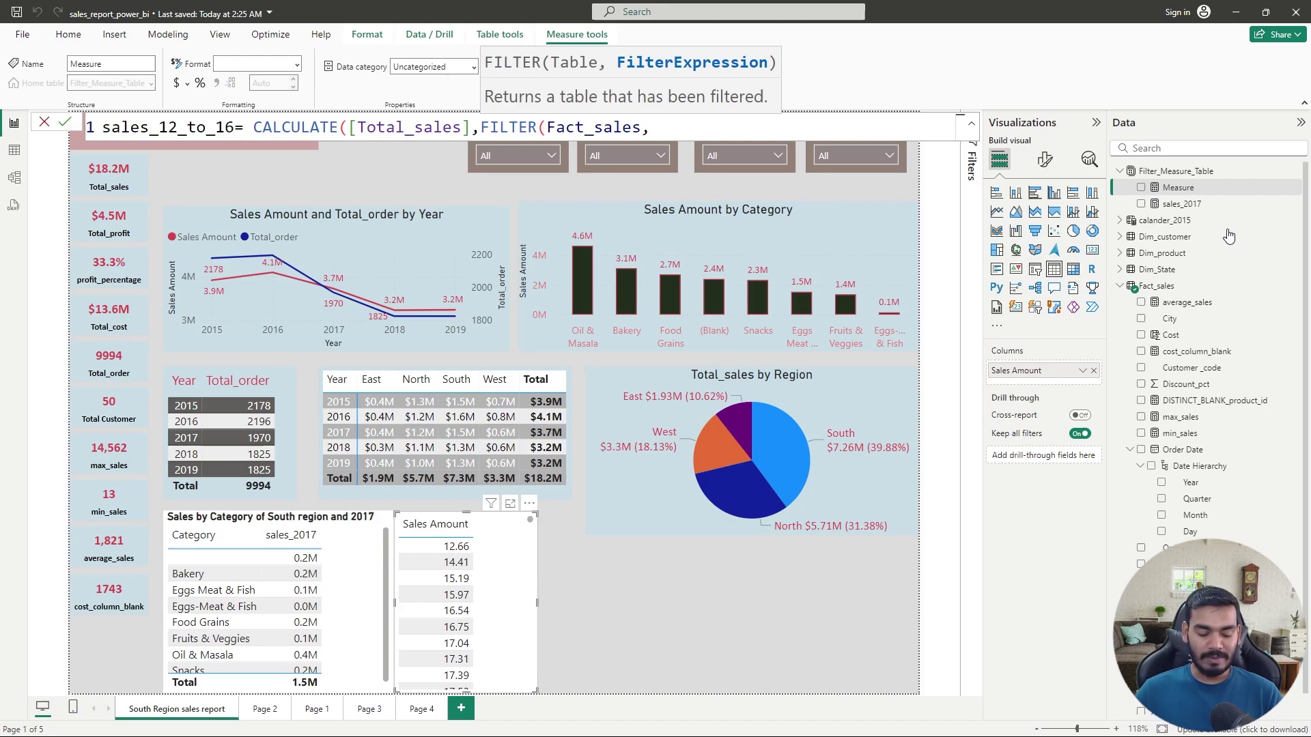
# Enter the lower-limit filter condition Fact_sales[Sales Amount]>=12 in the FILTER function
pyautogui.write('a')
pyautogui.press('BackSpace')
pyautogui.write('sales')
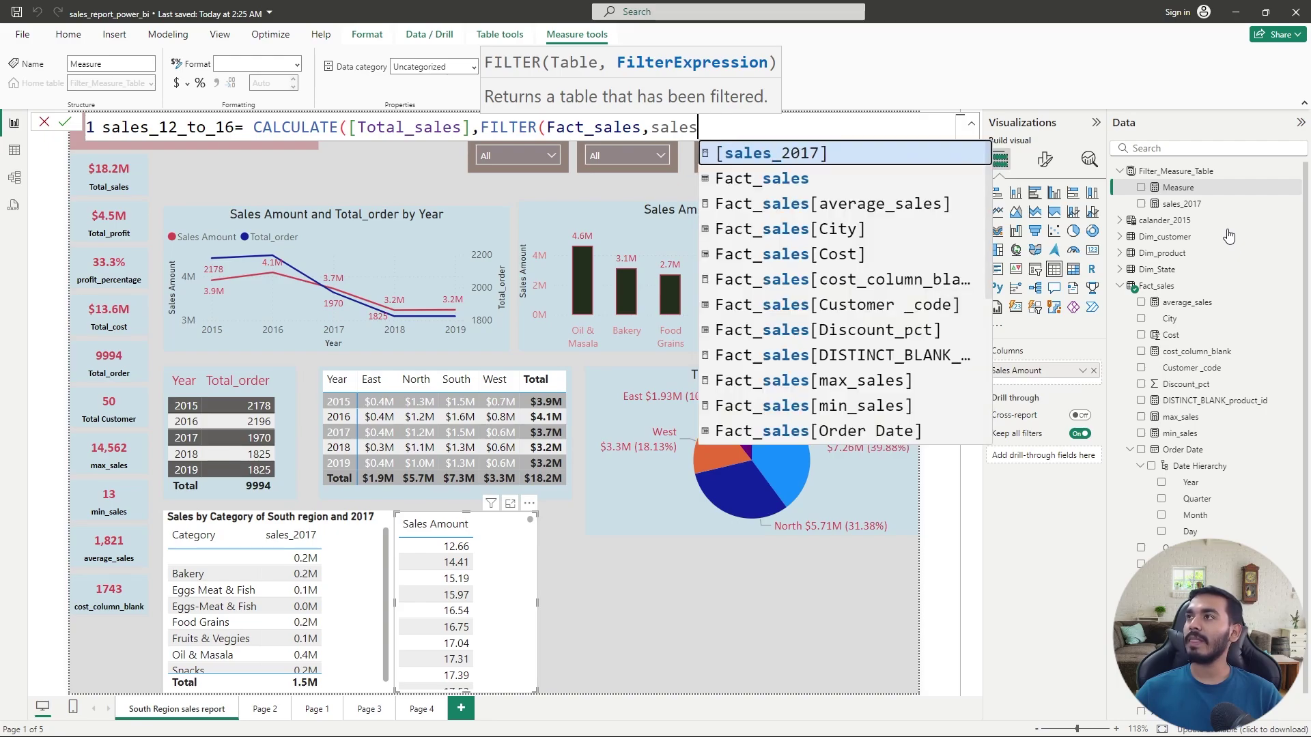
pyautogui.press('BackSpace')
pyautogui.write('a')
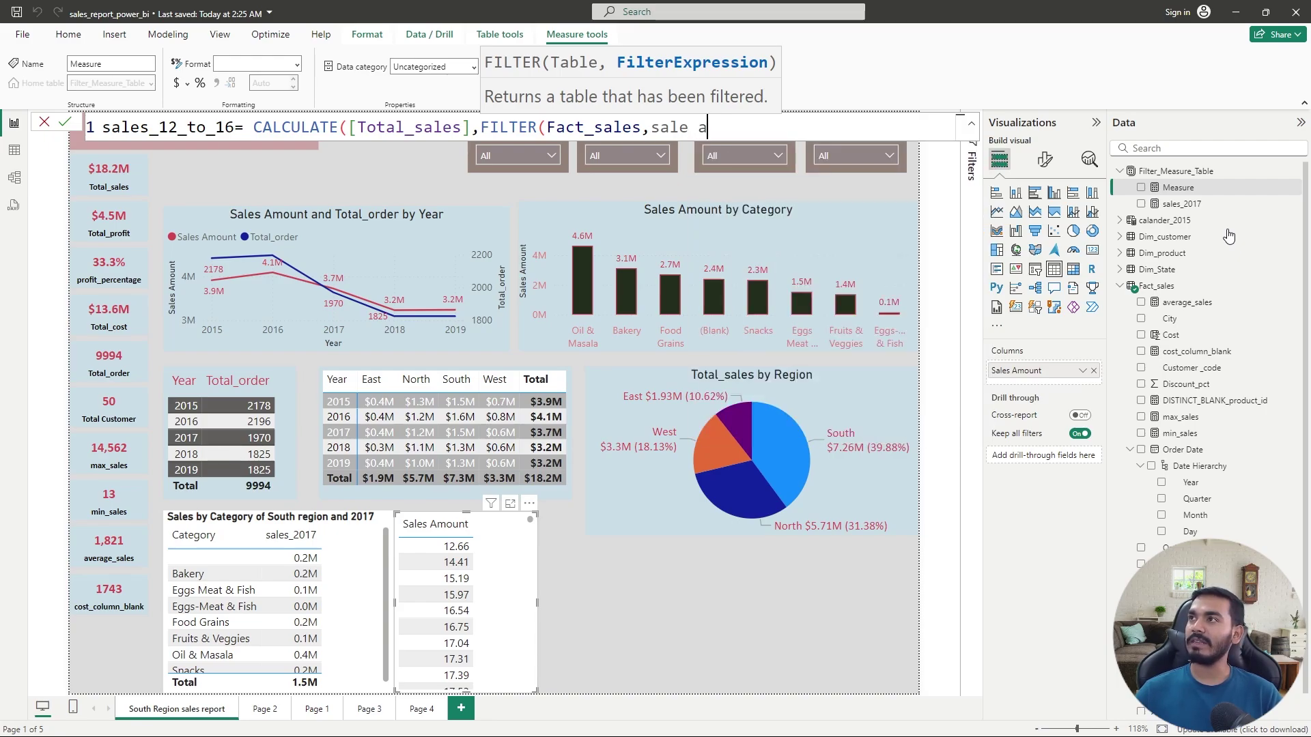
pyautogui.press('BackSpace')
pyautogui.press('BackSpace')
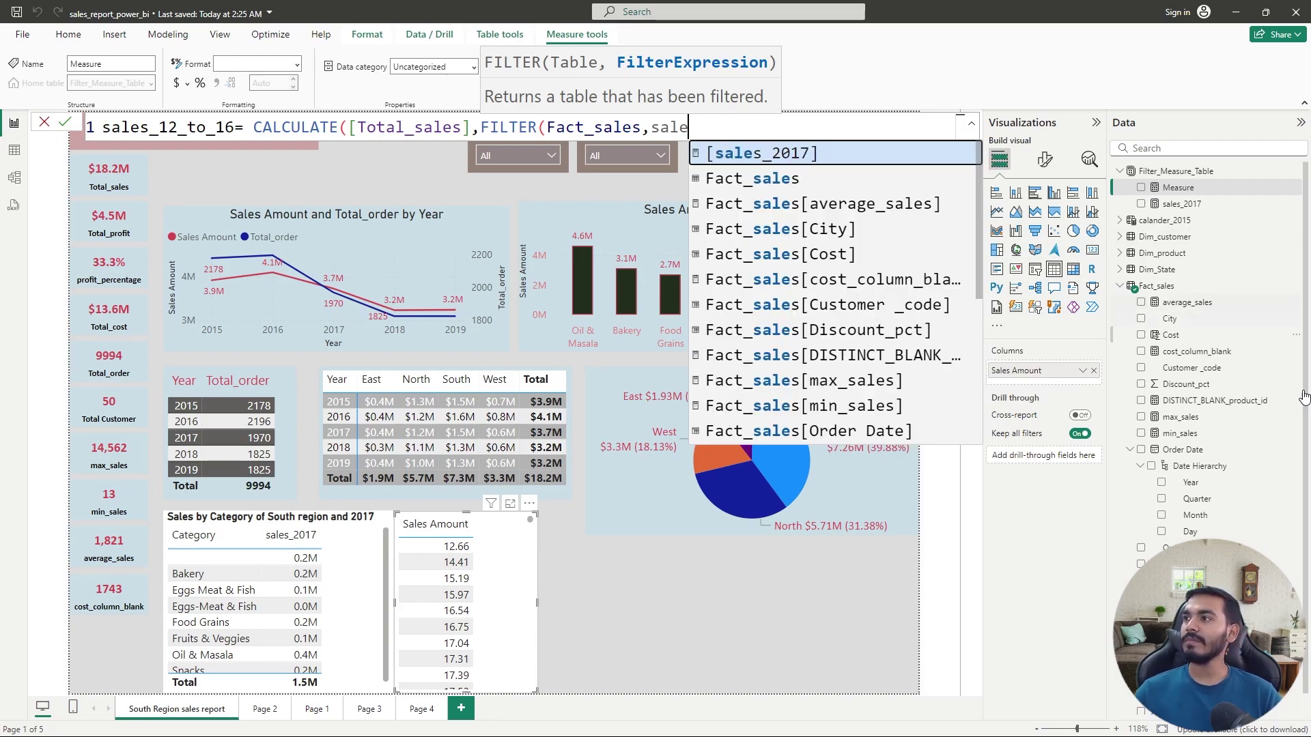
pyautogui.scroll(-2, 844, 387)
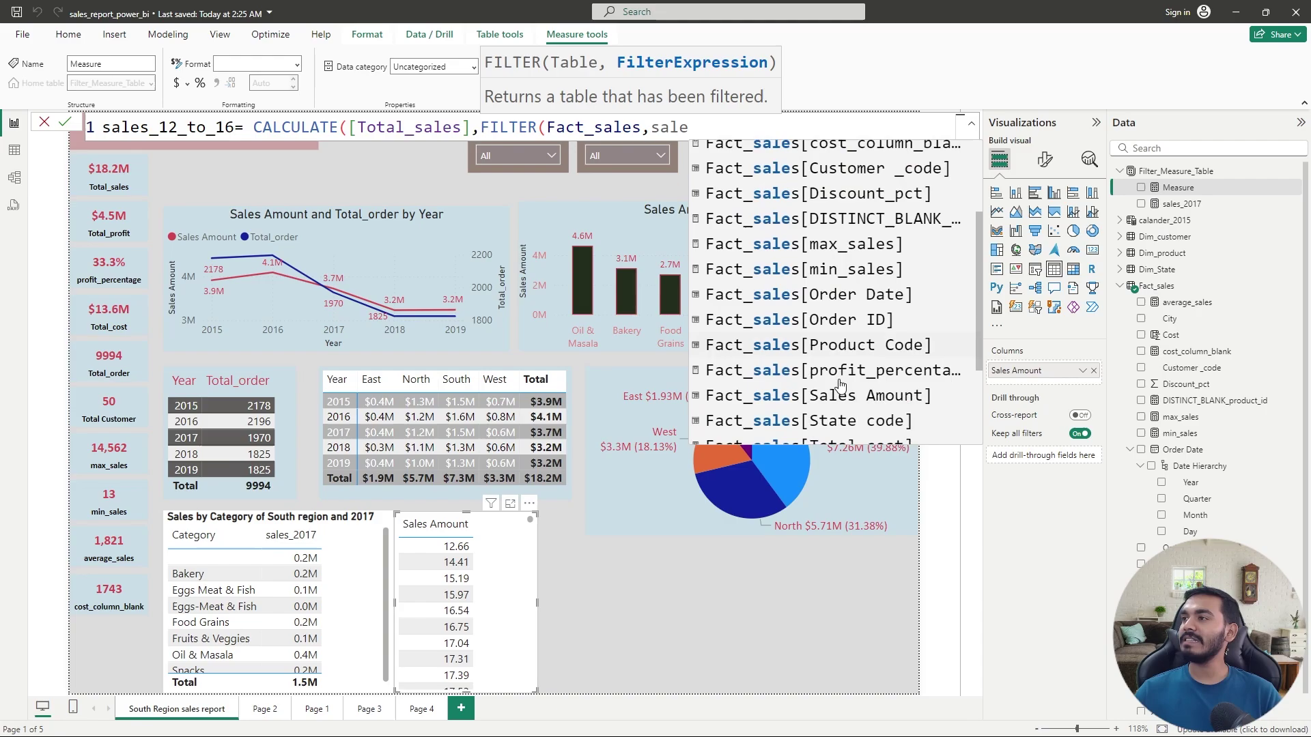
pyautogui.click(880, 396)
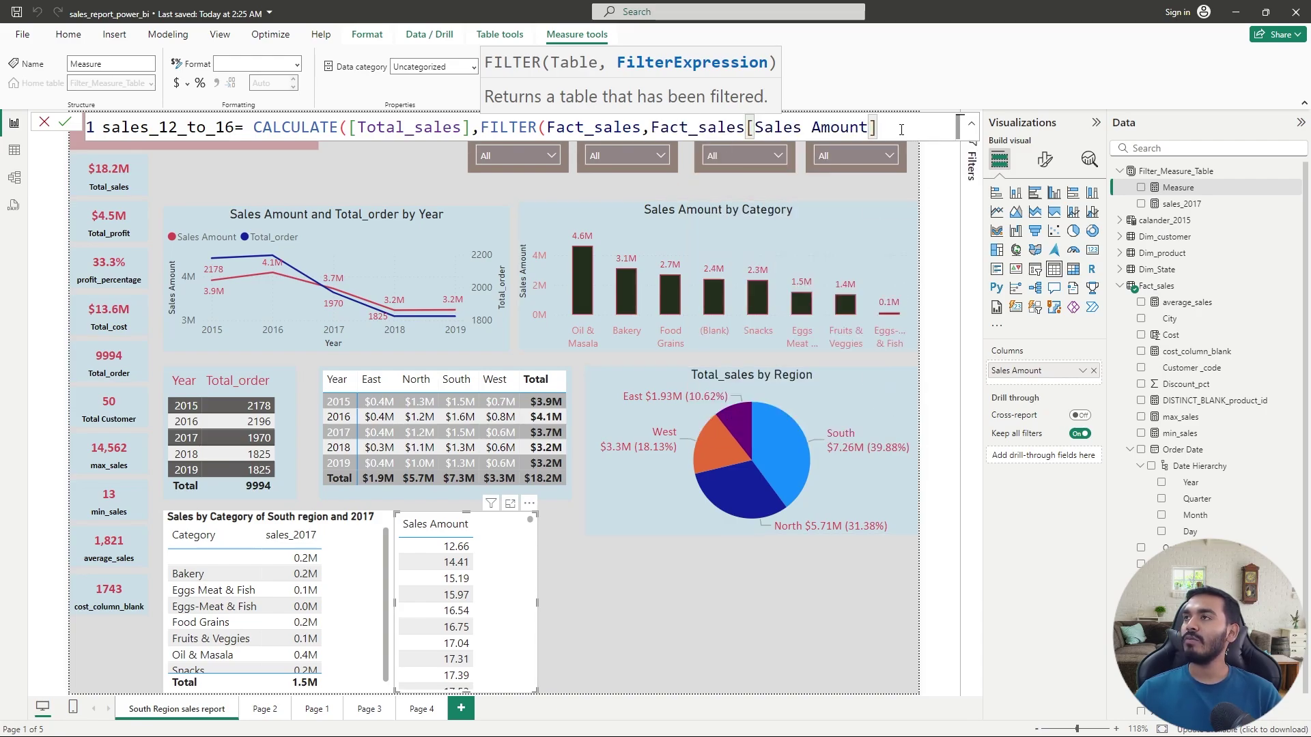
pyautogui.write('>=1')
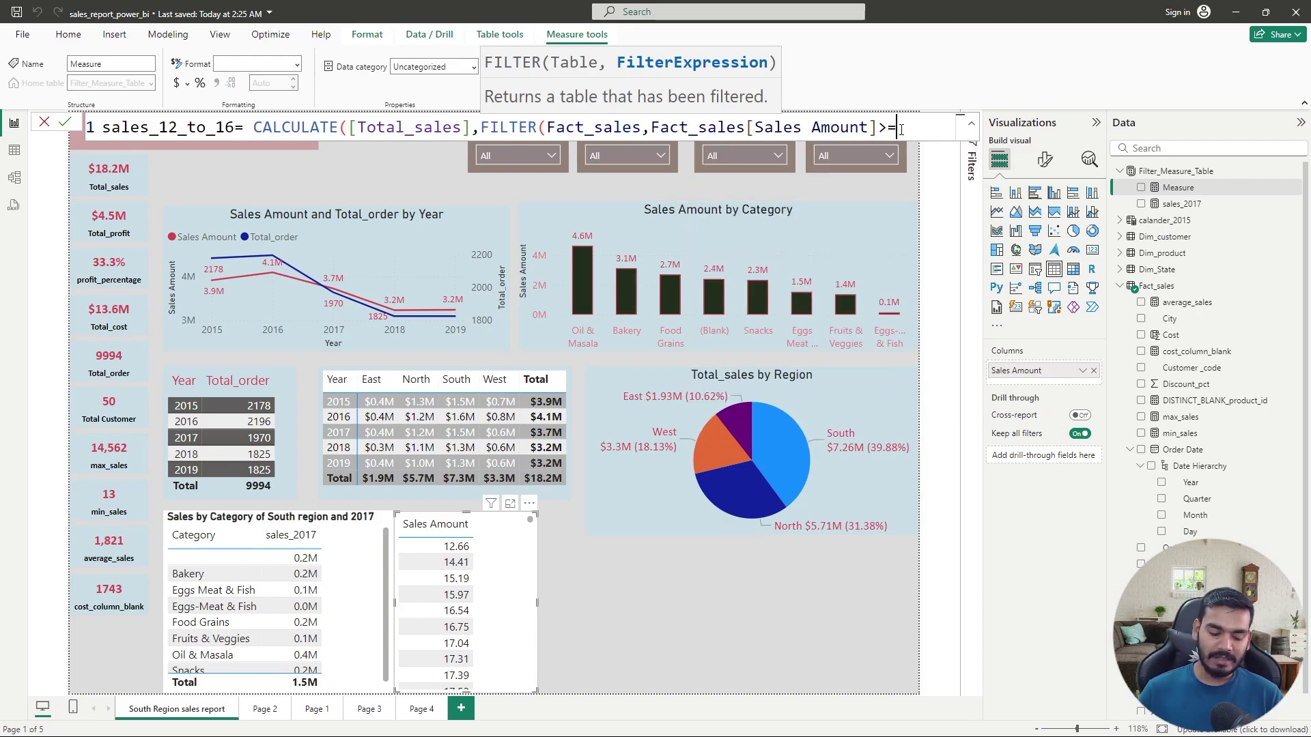
pyautogui.write('2 ')
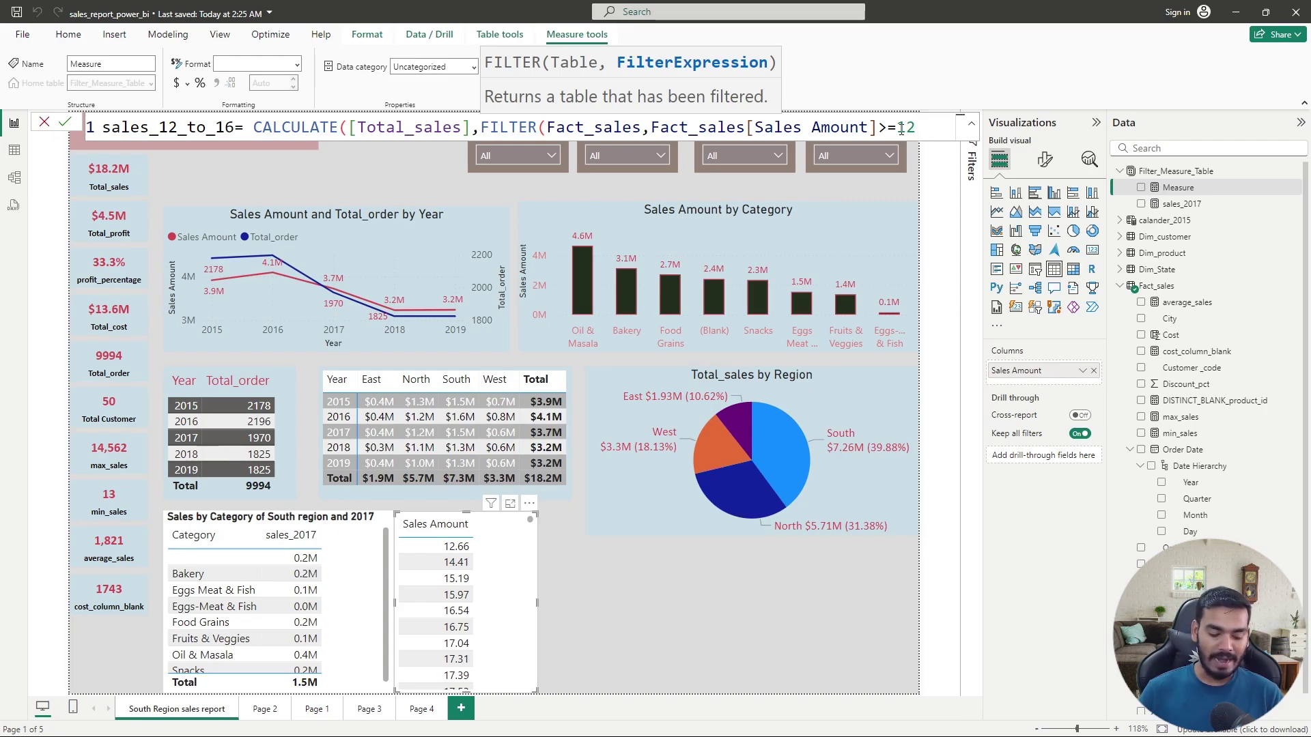
# Append the upper-limit condition && Fact_sales[Sales Amount]<=16, close both parentheses and commit the measure
pyautogui.write('&&')
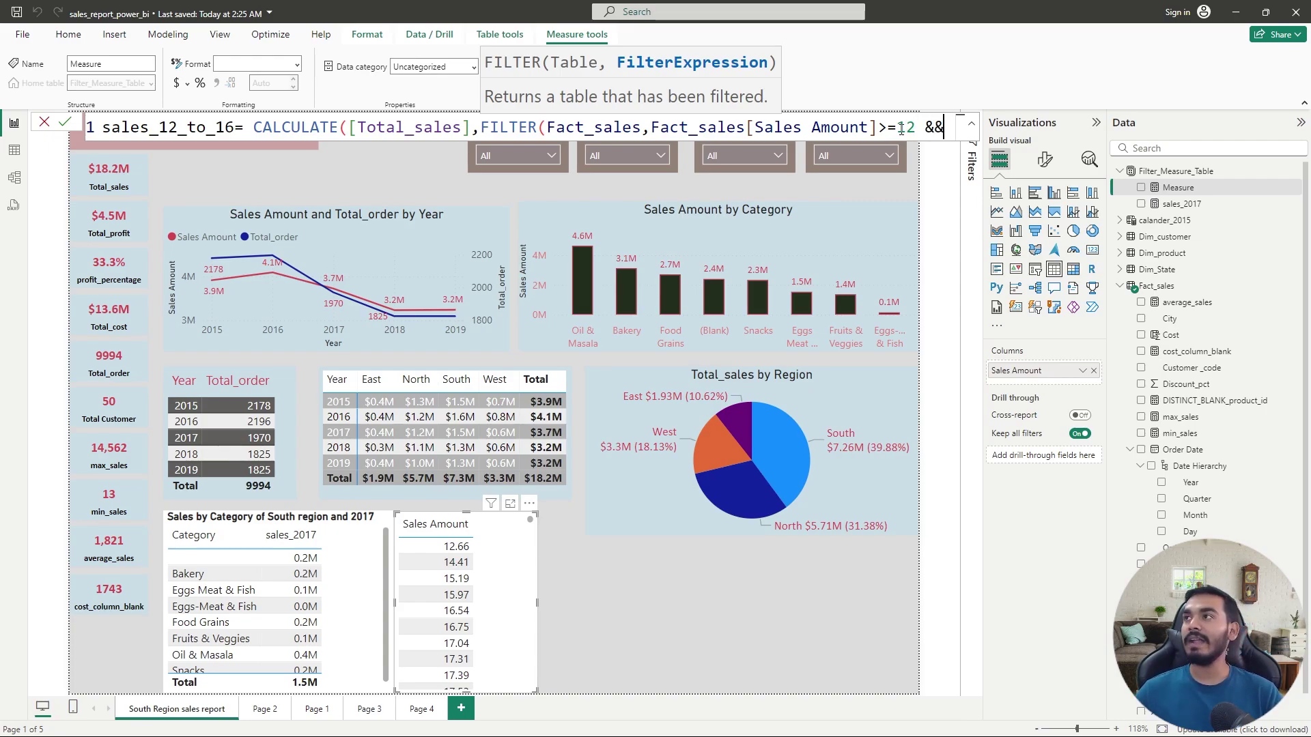
pyautogui.write(' fact')
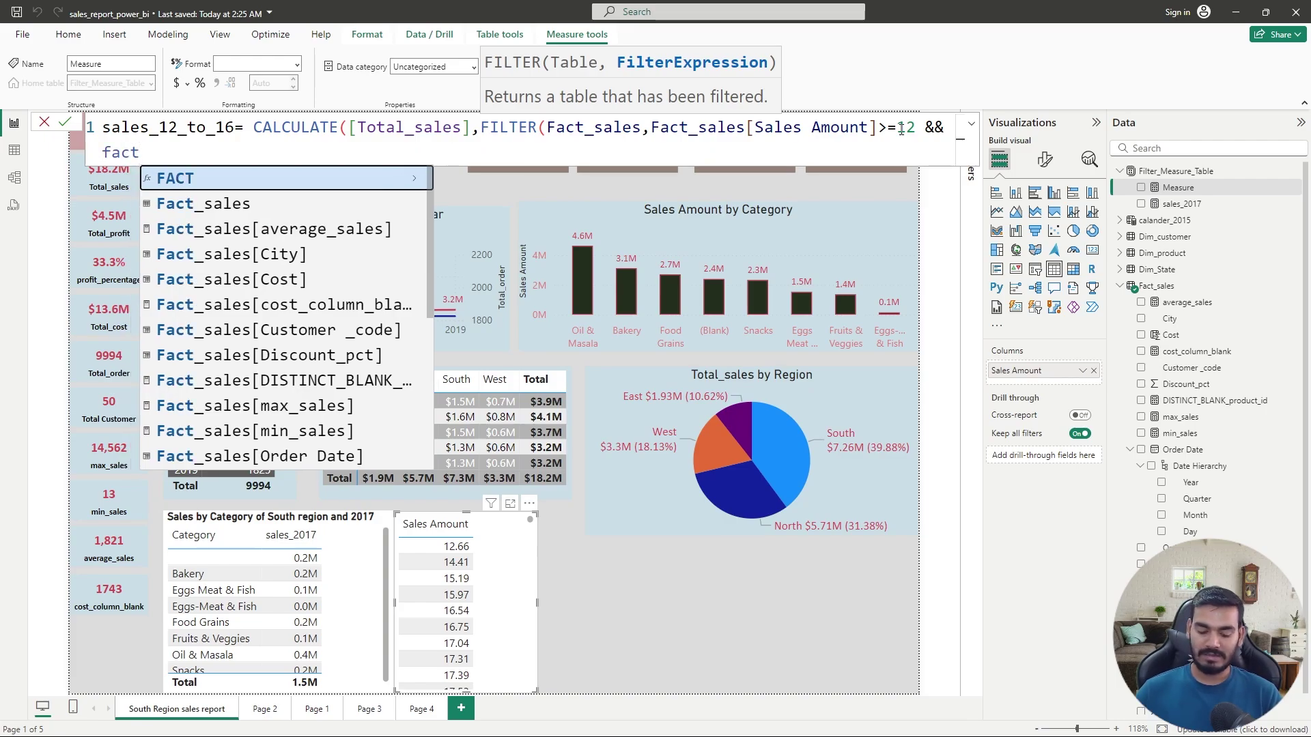
pyautogui.write('_sales')
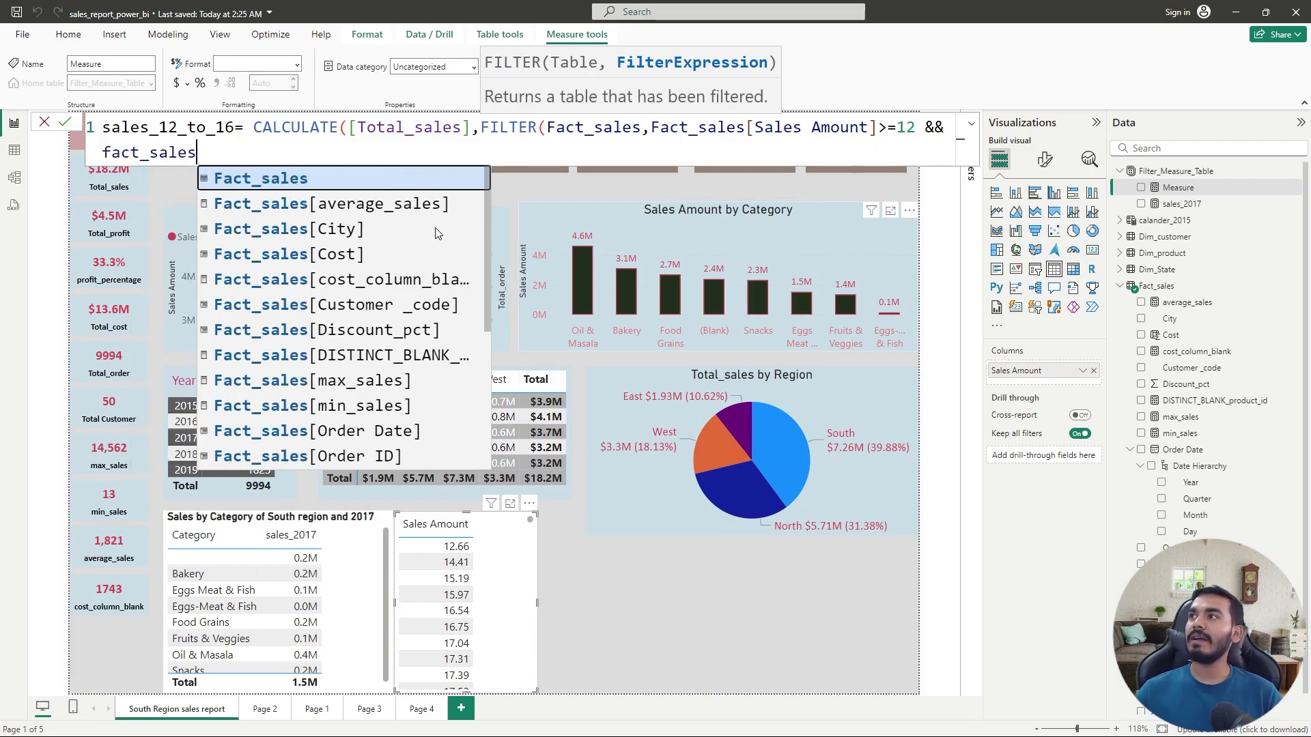
pyautogui.scroll(-2, 300, 342)
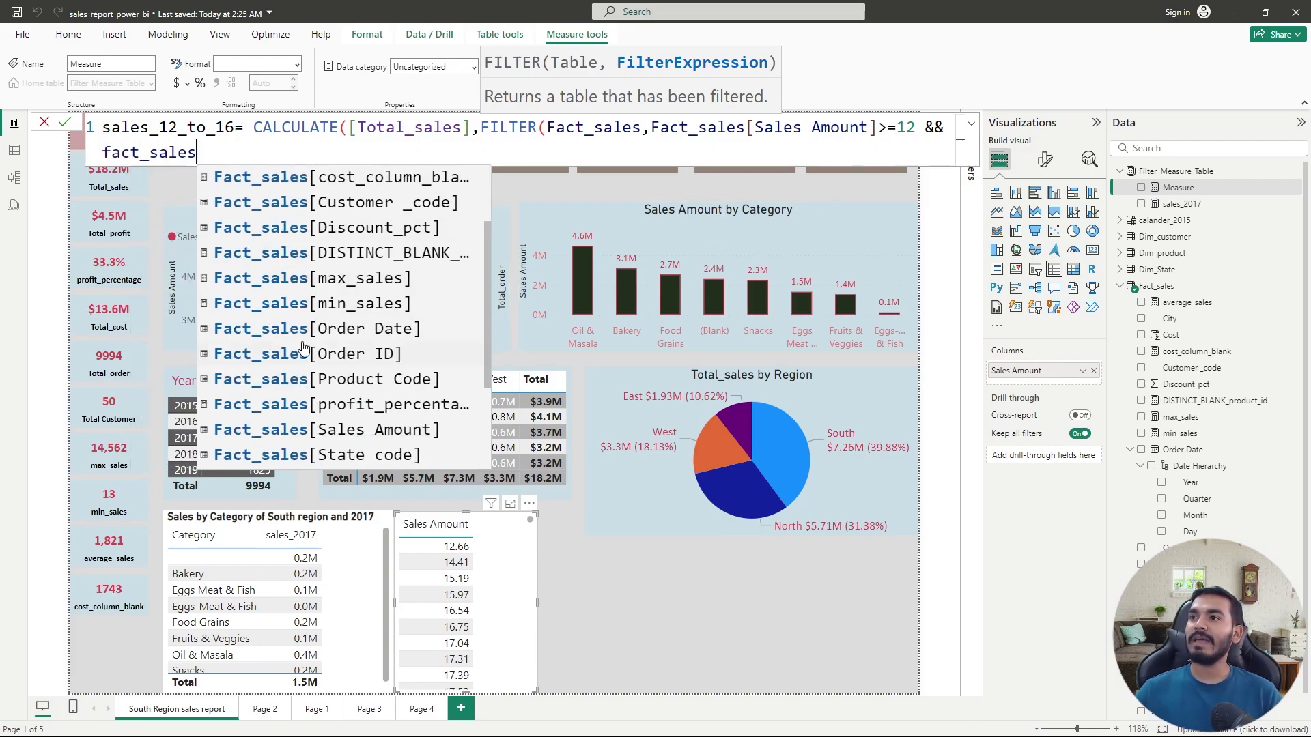
pyautogui.click(396, 430)
pyautogui.write('<')
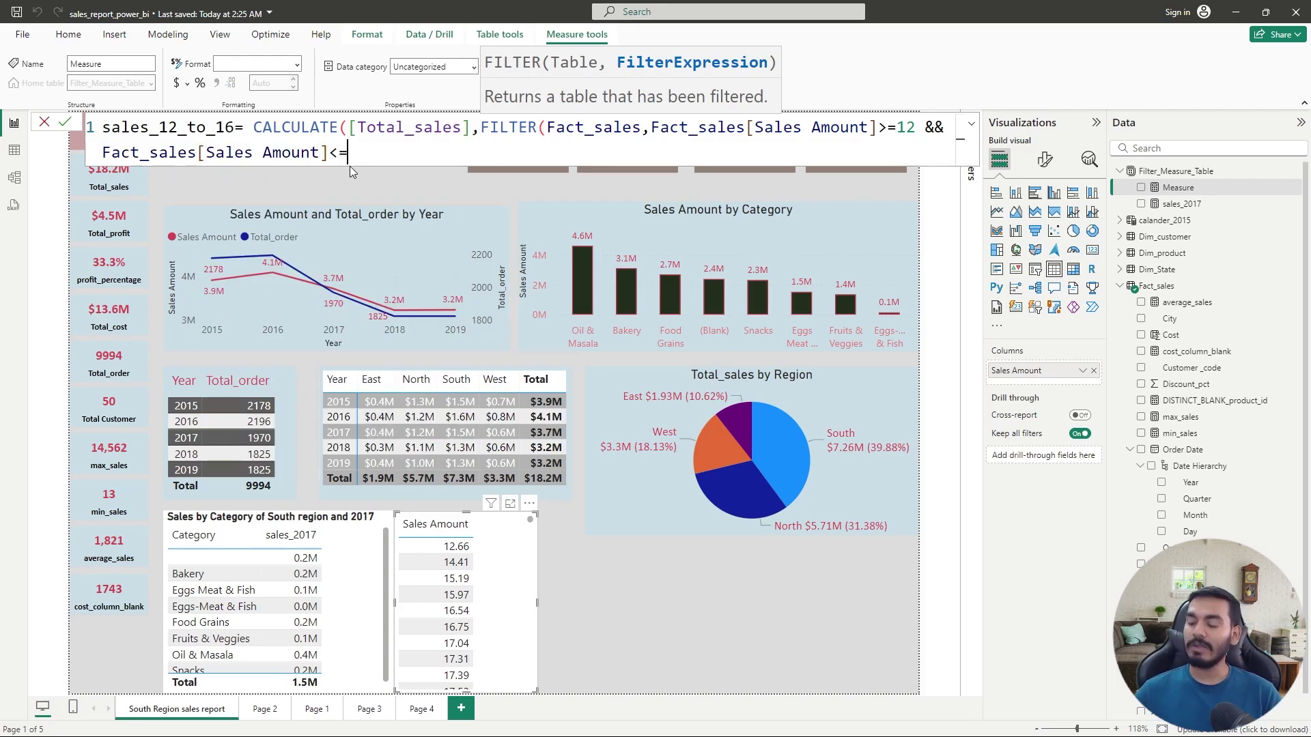
pyautogui.write('=16')
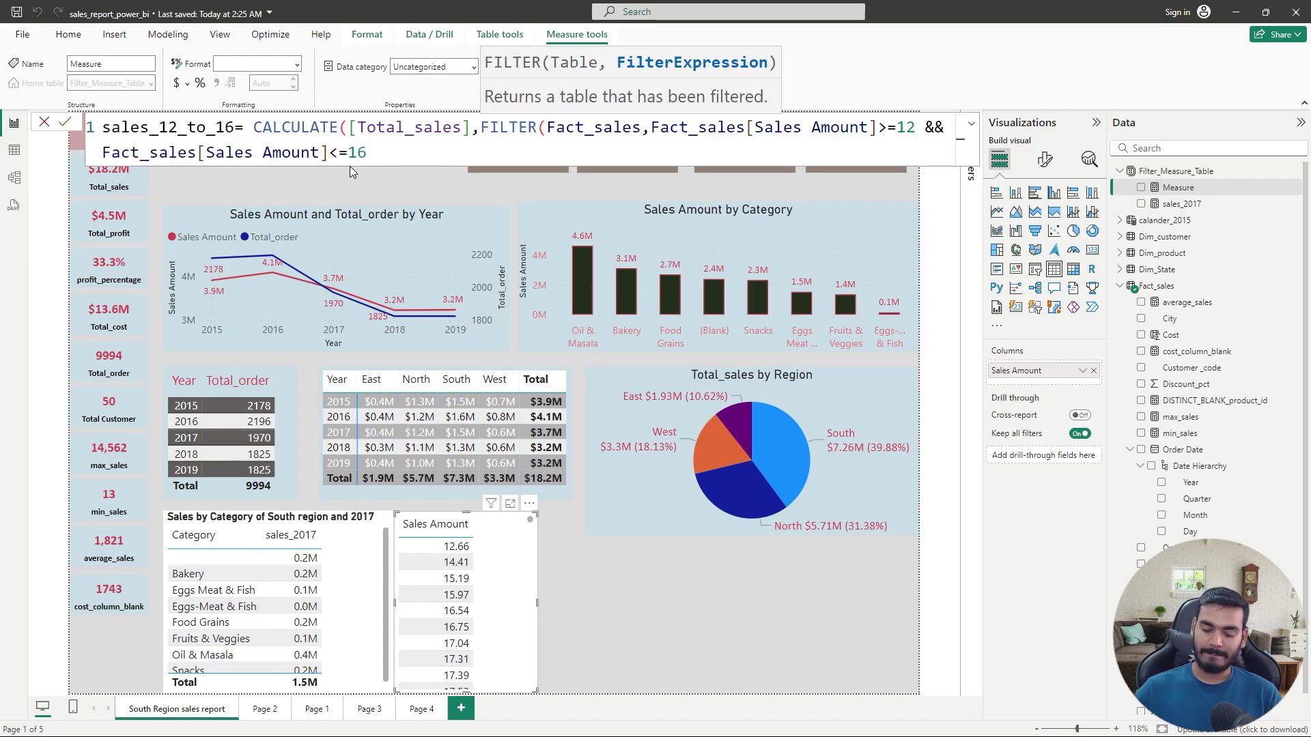
pyautogui.write('))')
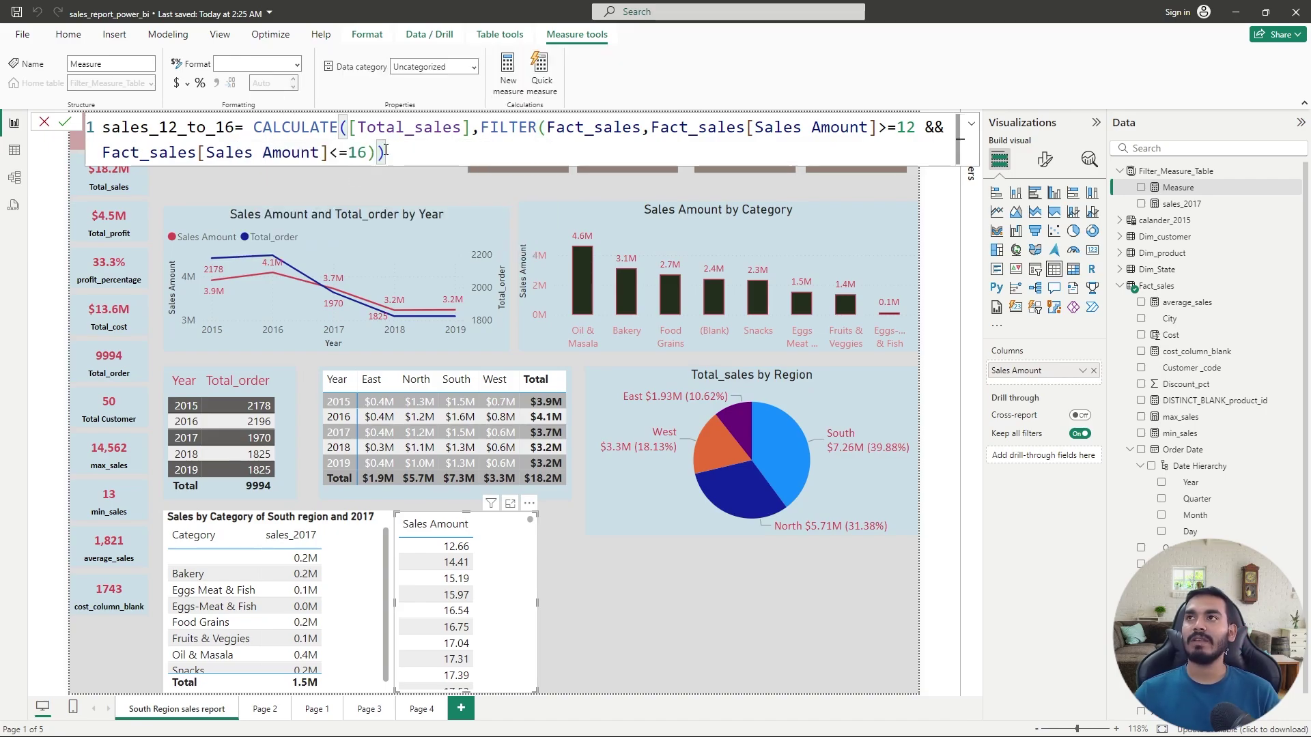
pyautogui.press('Return')
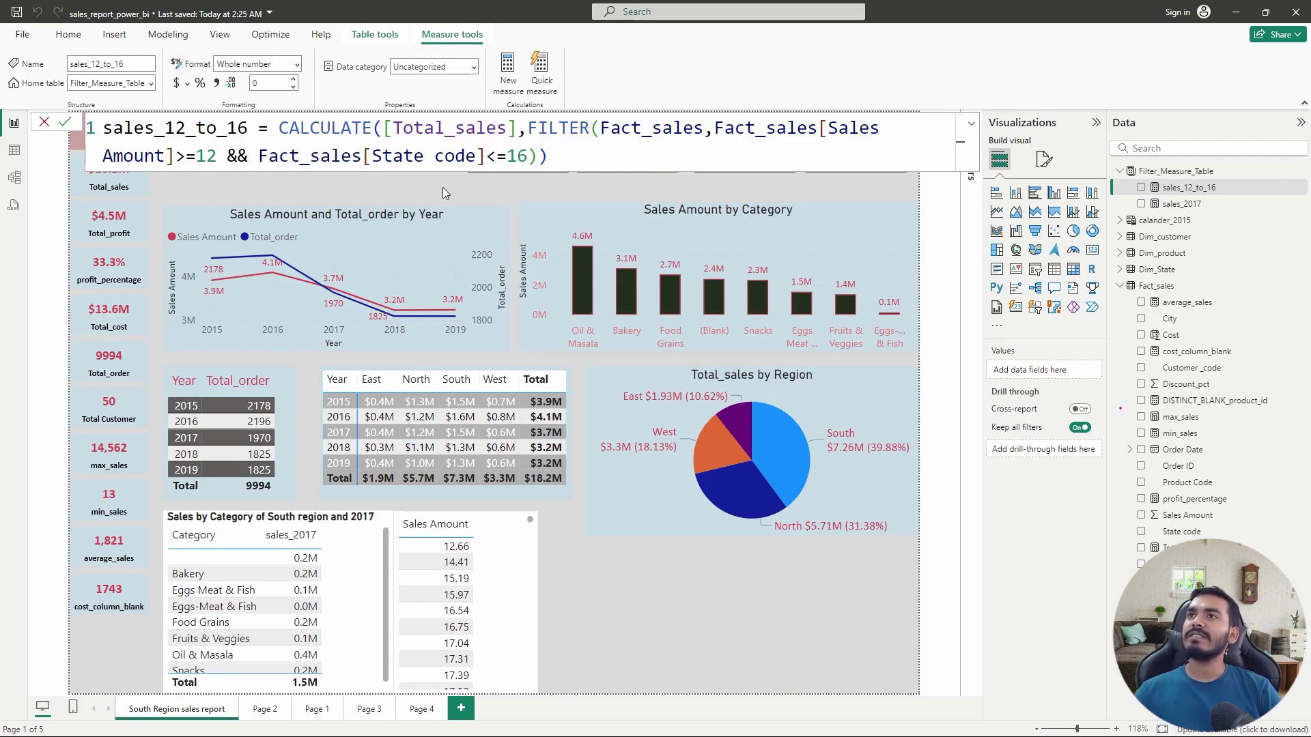
# Replace the State code column in the measure's <=16 condition with Fact_sales[Sales Amount] and commit the corrected formula
pyautogui.moveTo(216, 156); pyautogui.dragTo(177, 156)
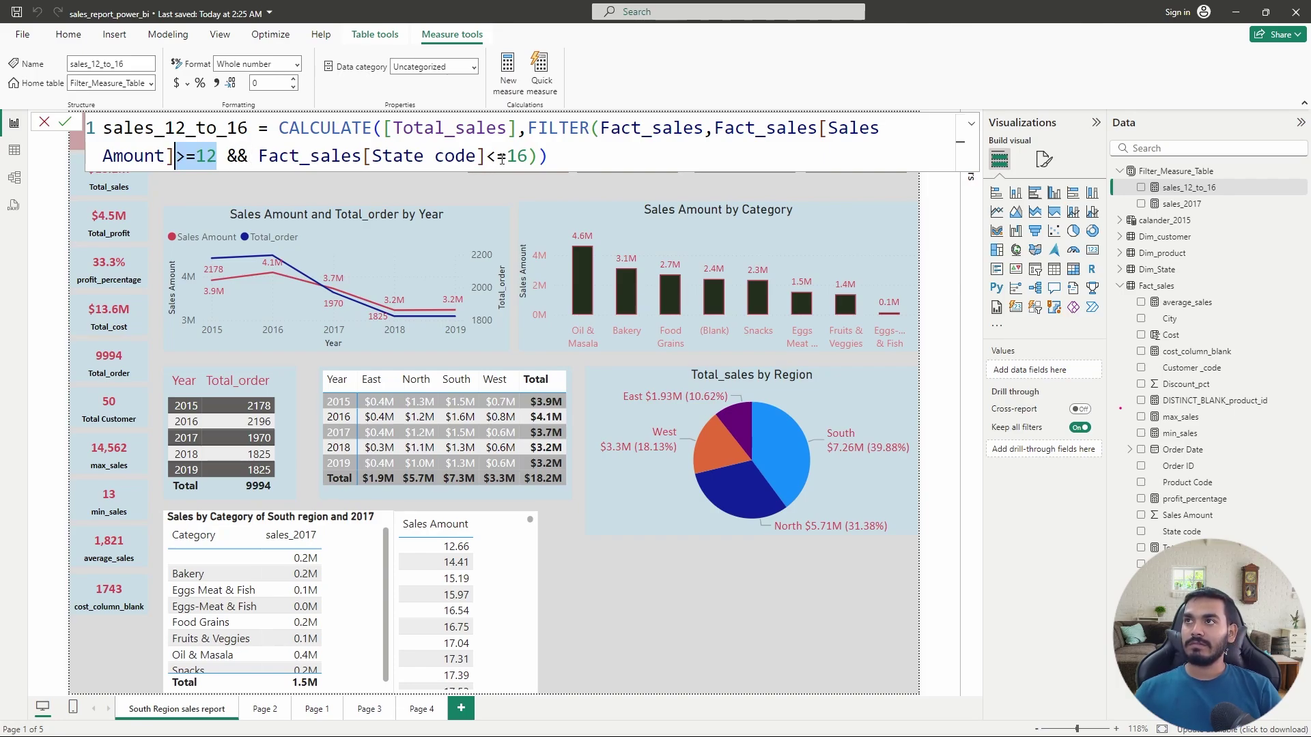
pyautogui.moveTo(362, 156); pyautogui.dragTo(478, 156)
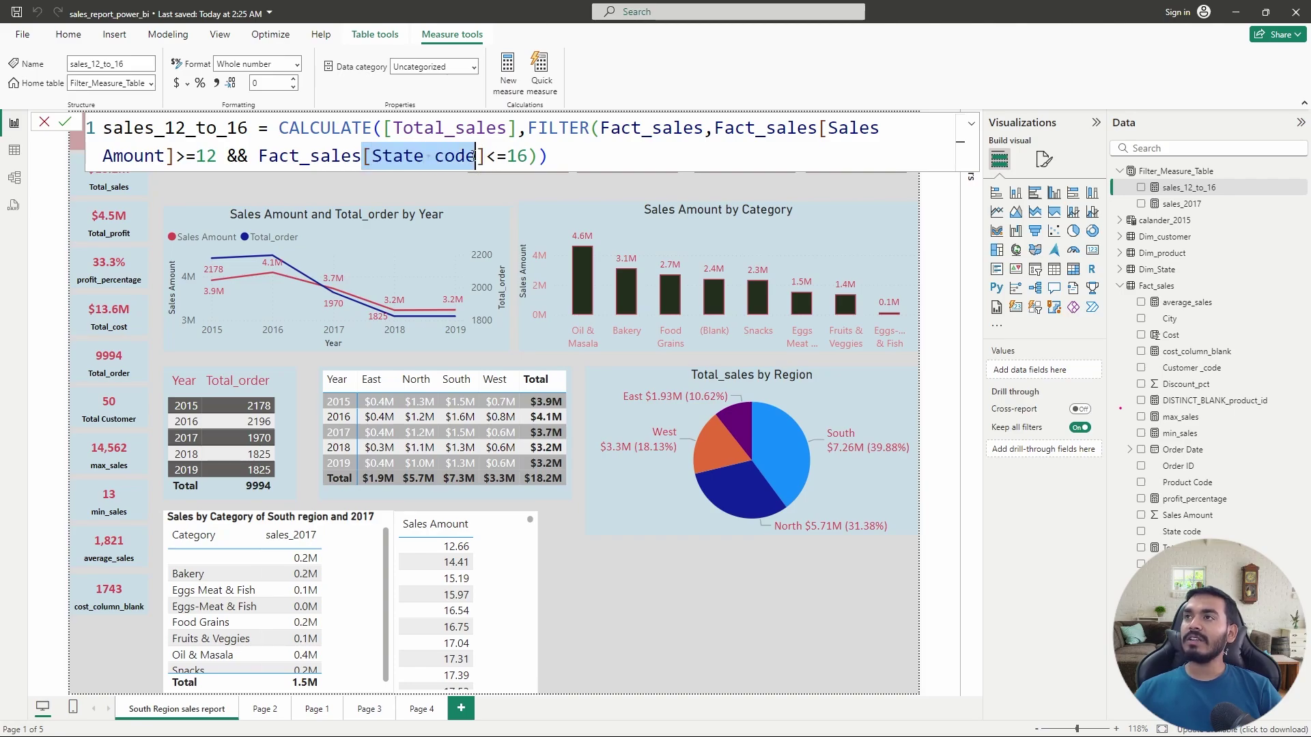
pyautogui.click(477, 156)
pyautogui.press('BackSpace')
pyautogui.press('BackSpace')
pyautogui.press('BackSpace')
pyautogui.press('BackSpace')
pyautogui.press('BackSpace')
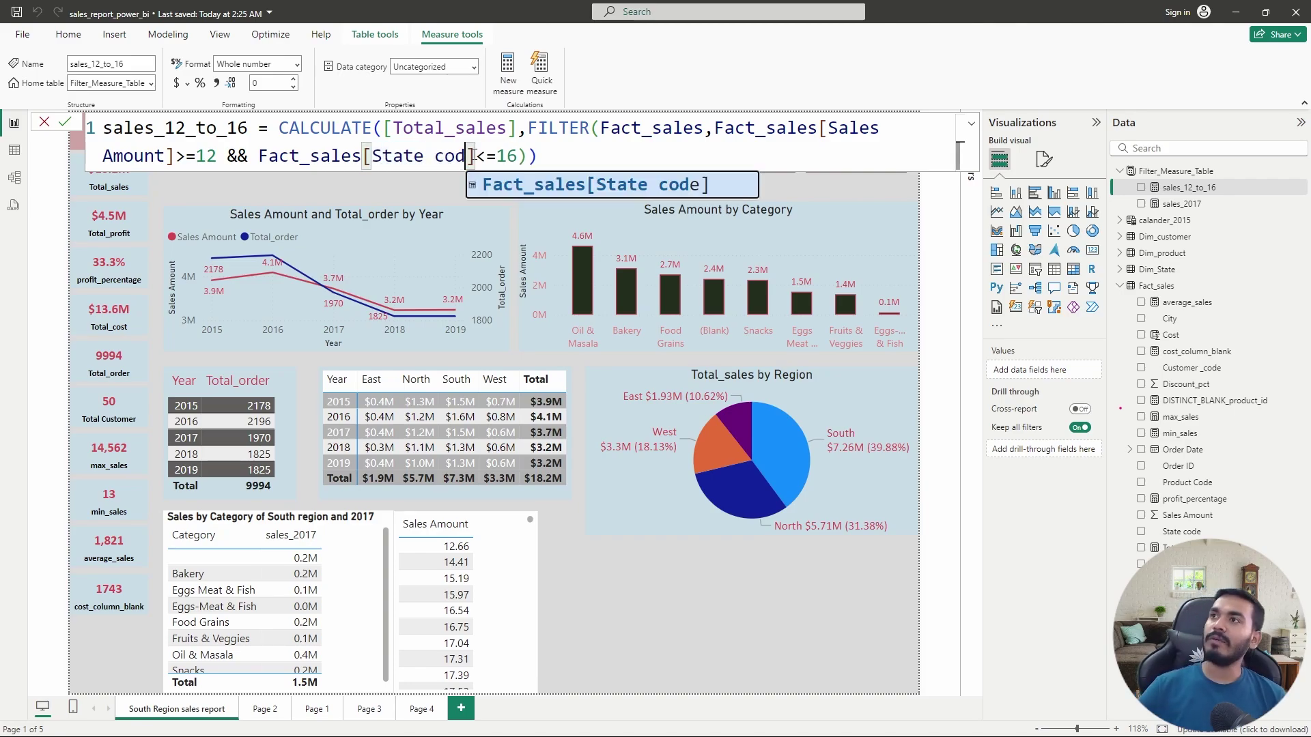
pyautogui.press('BackSpace')
pyautogui.press('BackSpace')
pyautogui.press('BackSpace')
pyautogui.press('BackSpace')
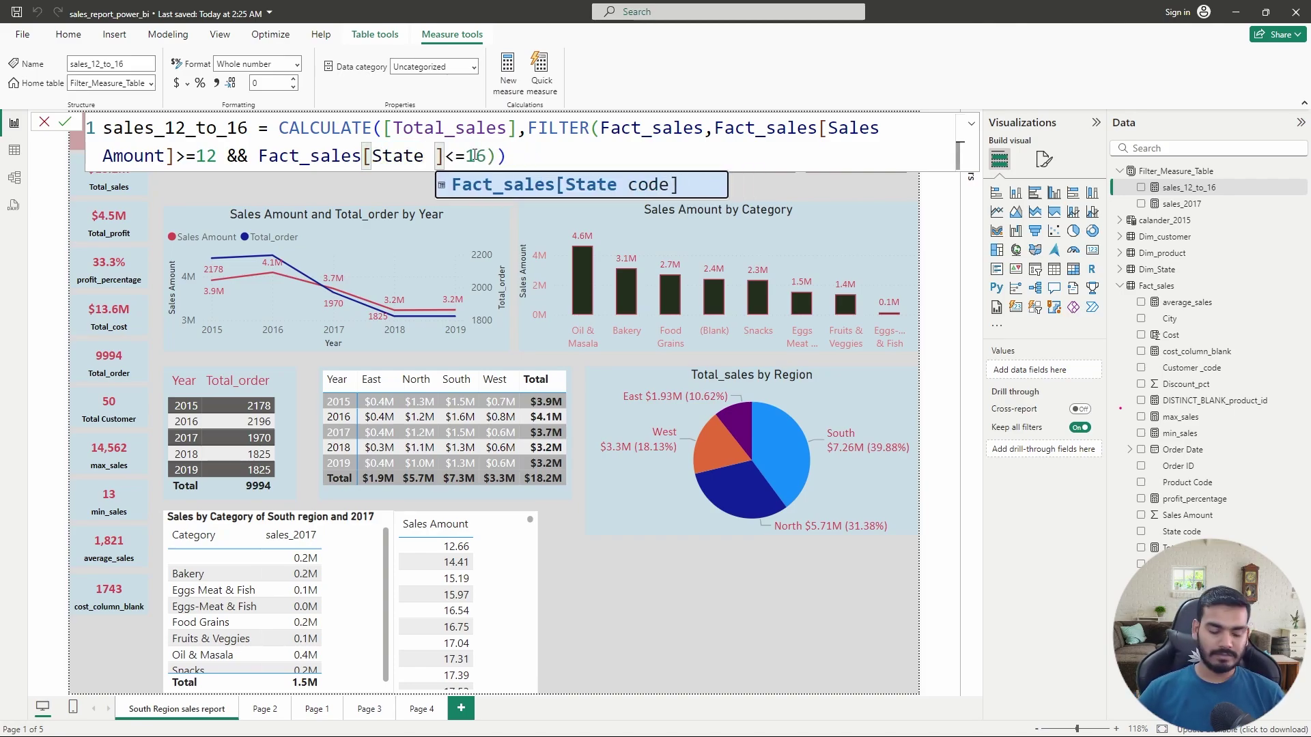
pyautogui.press('BackSpace')
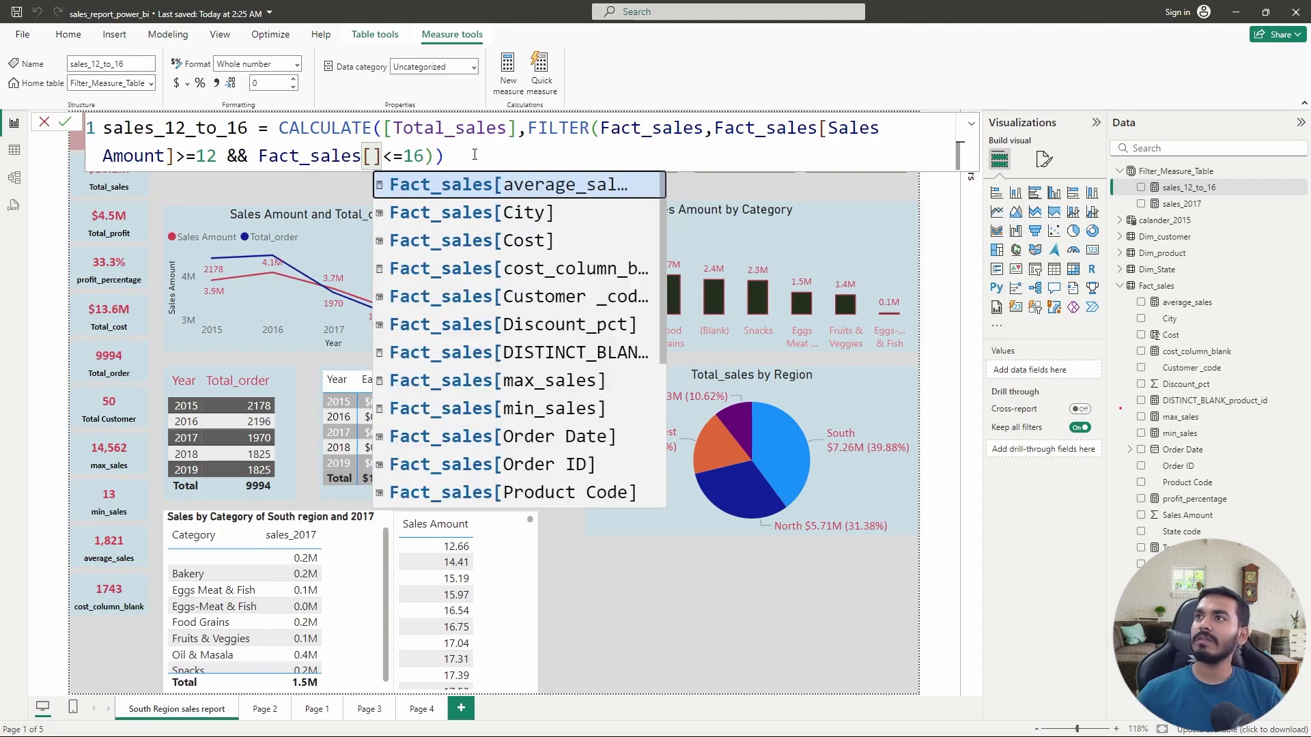
pyautogui.scroll(-5, 588, 349)
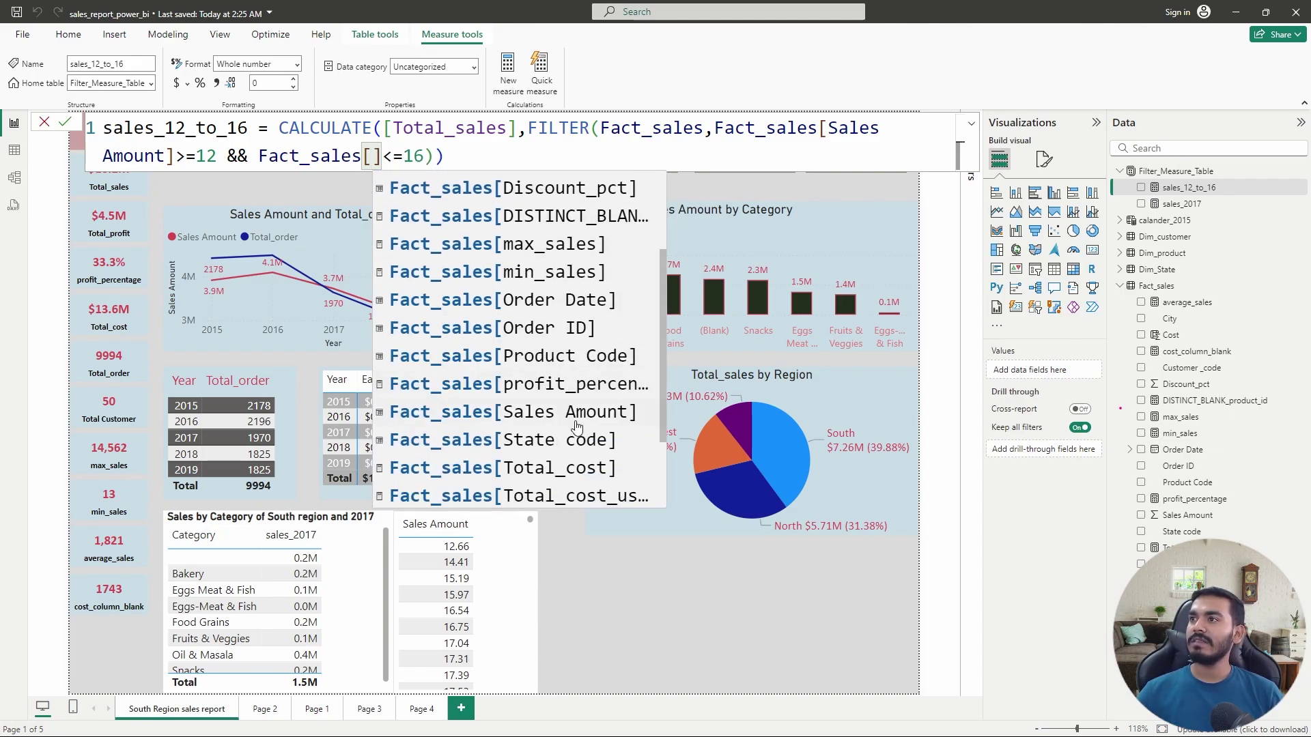
pyautogui.click(561, 412)
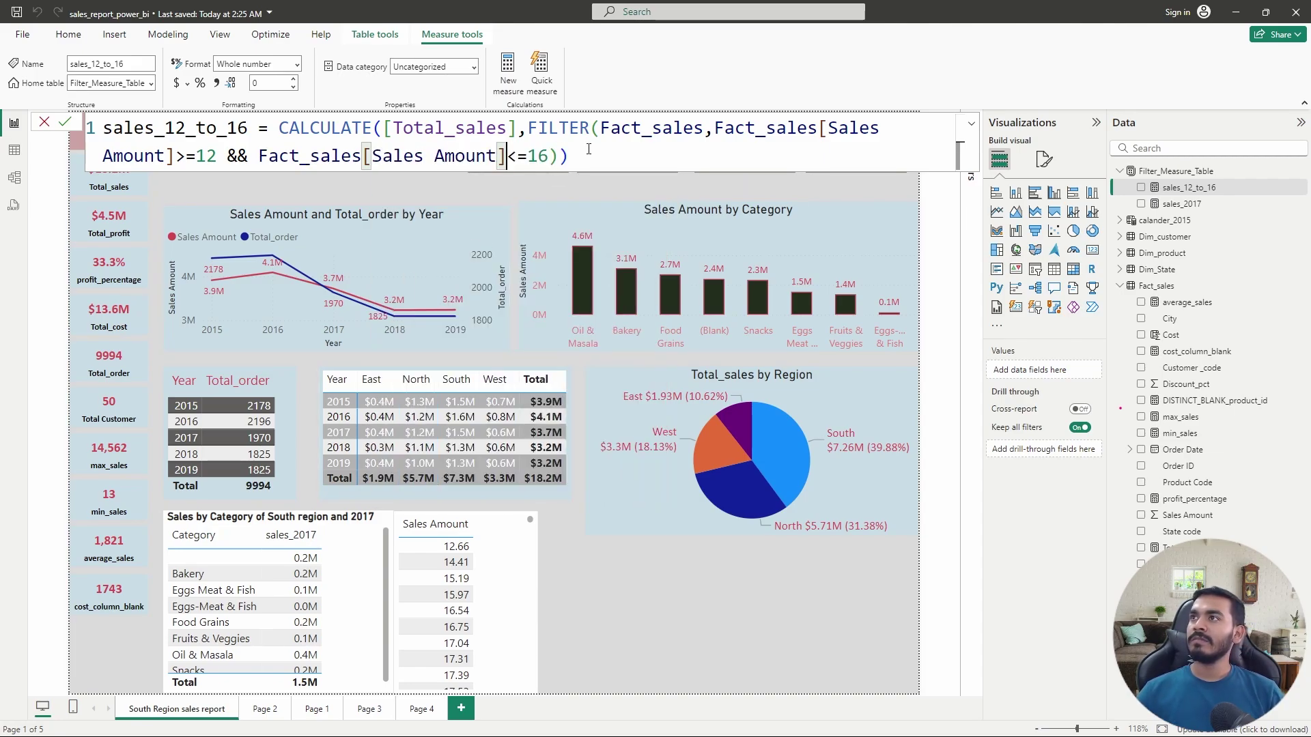
pyautogui.click(587, 152)
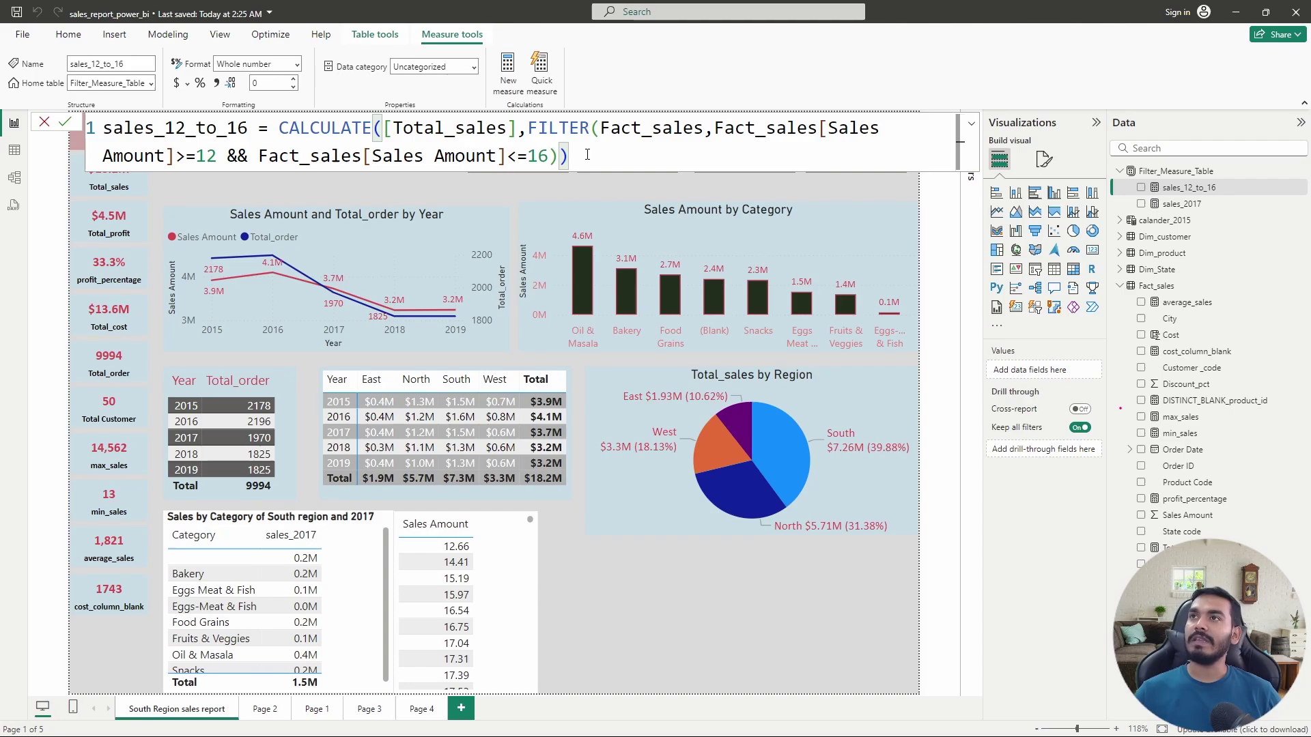
pyautogui.click(65, 122)
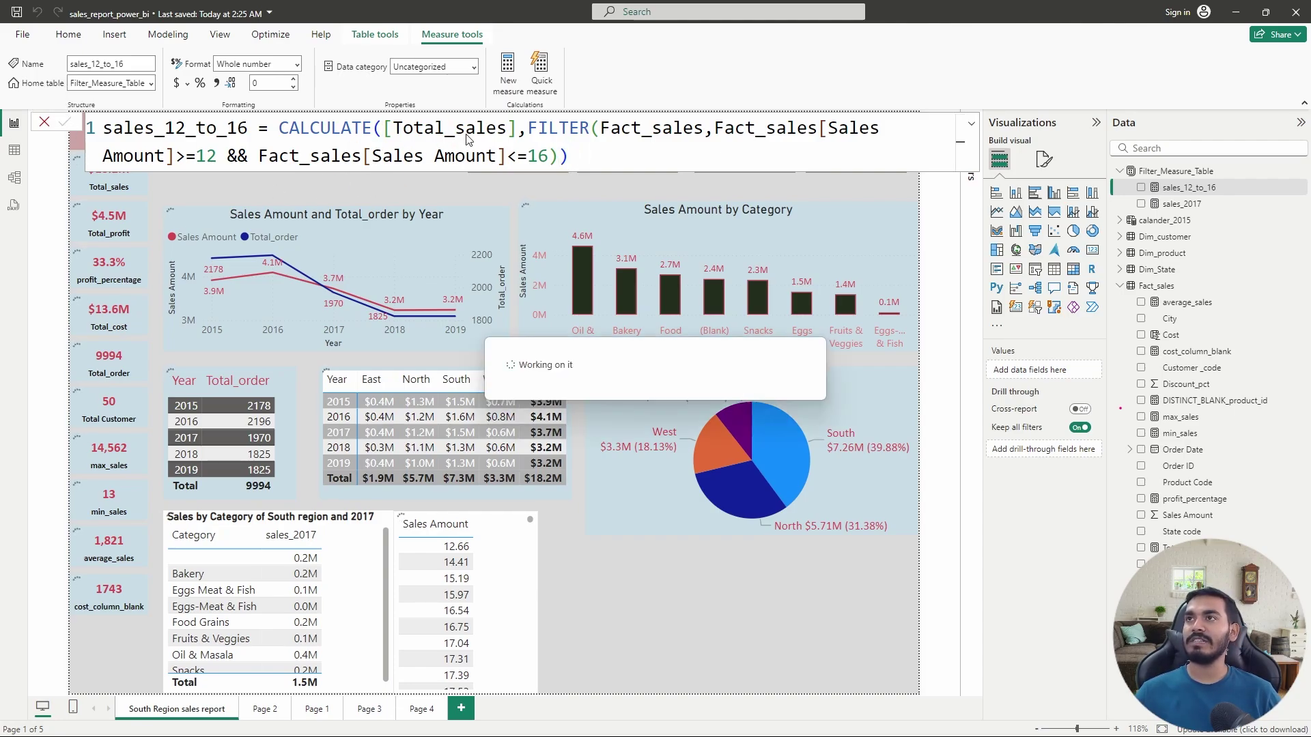
# Examine the sales_12_to_16 formula's FILTER conditions and compare the 12 to 16 range with the values in the Sales Amount table
pyautogui.click(371, 128)
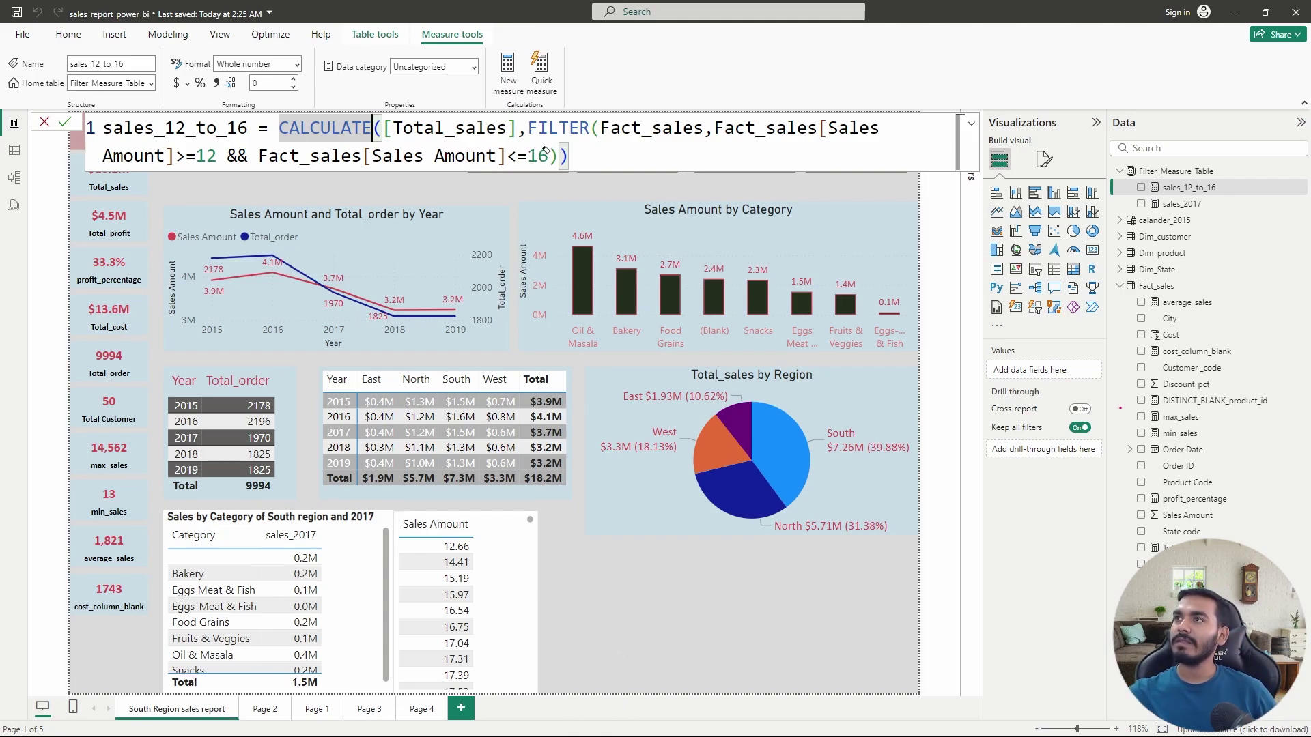
pyautogui.scroll(-5, 536, 156)
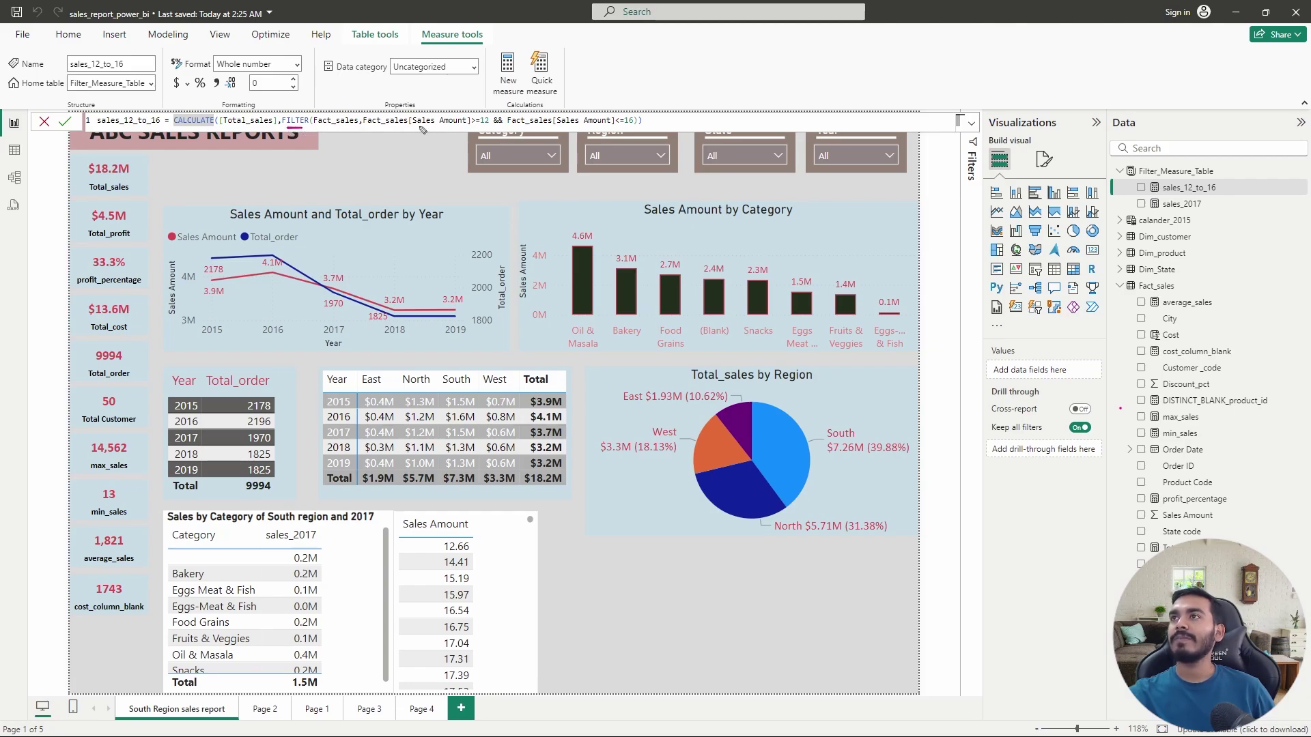
pyautogui.moveTo(413, 129); pyautogui.dragTo(478, 128)
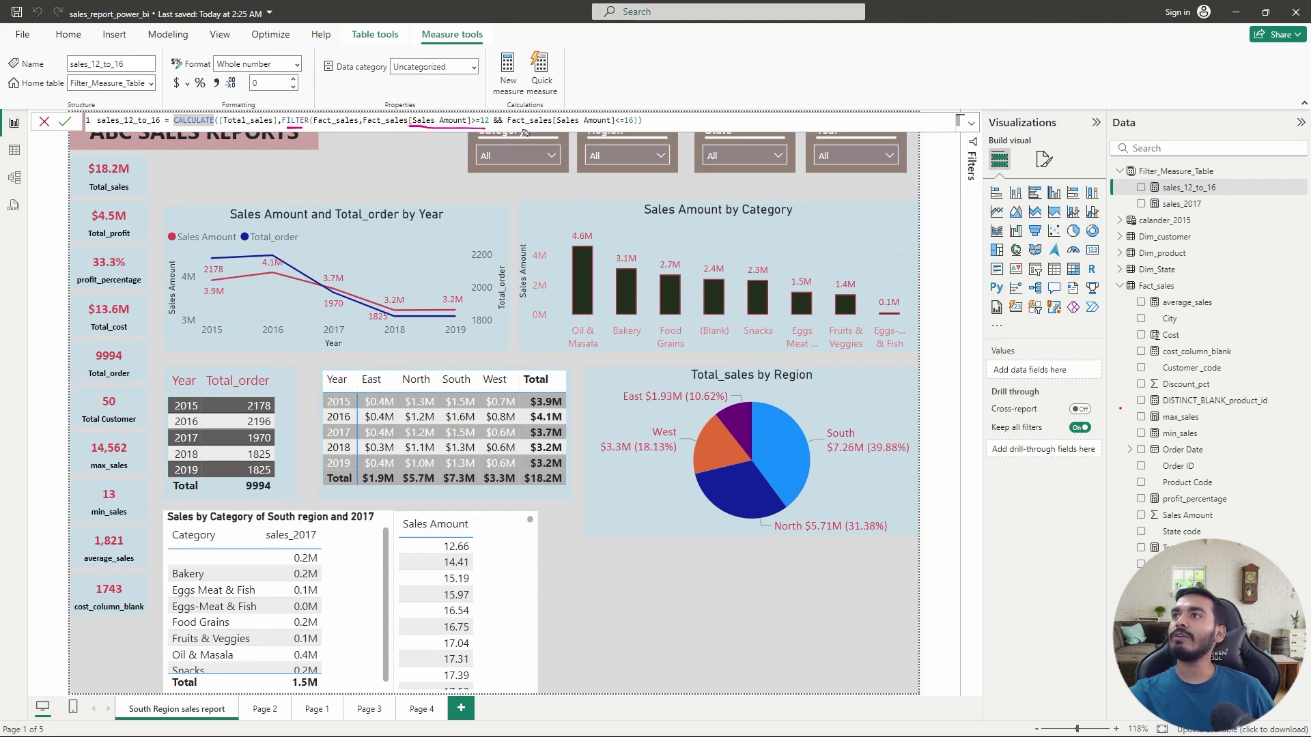
pyautogui.moveTo(625, 132); pyautogui.dragTo(609, 132)
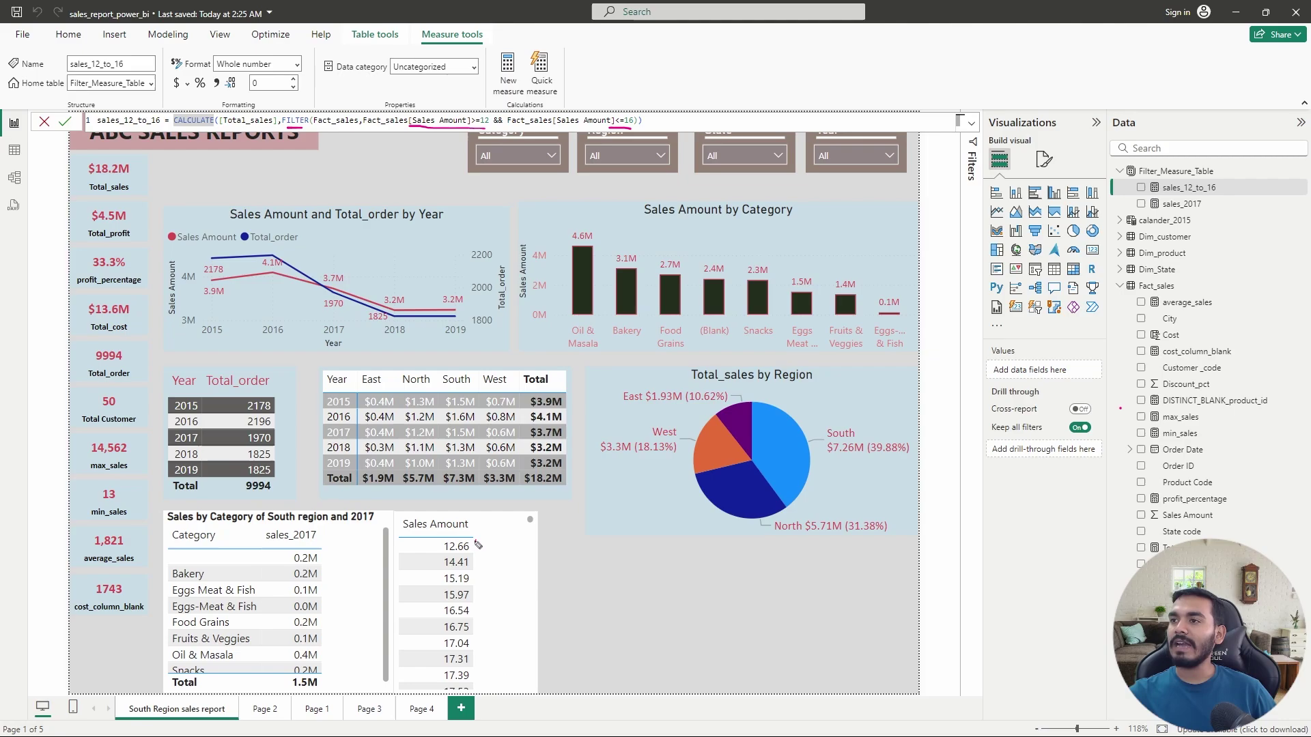
pyautogui.moveTo(475, 542)
pyautogui.mouseDown()
pyautogui.moveTo(502, 544)
pyautogui.moveTo(486, 619)
pyautogui.mouseUp()
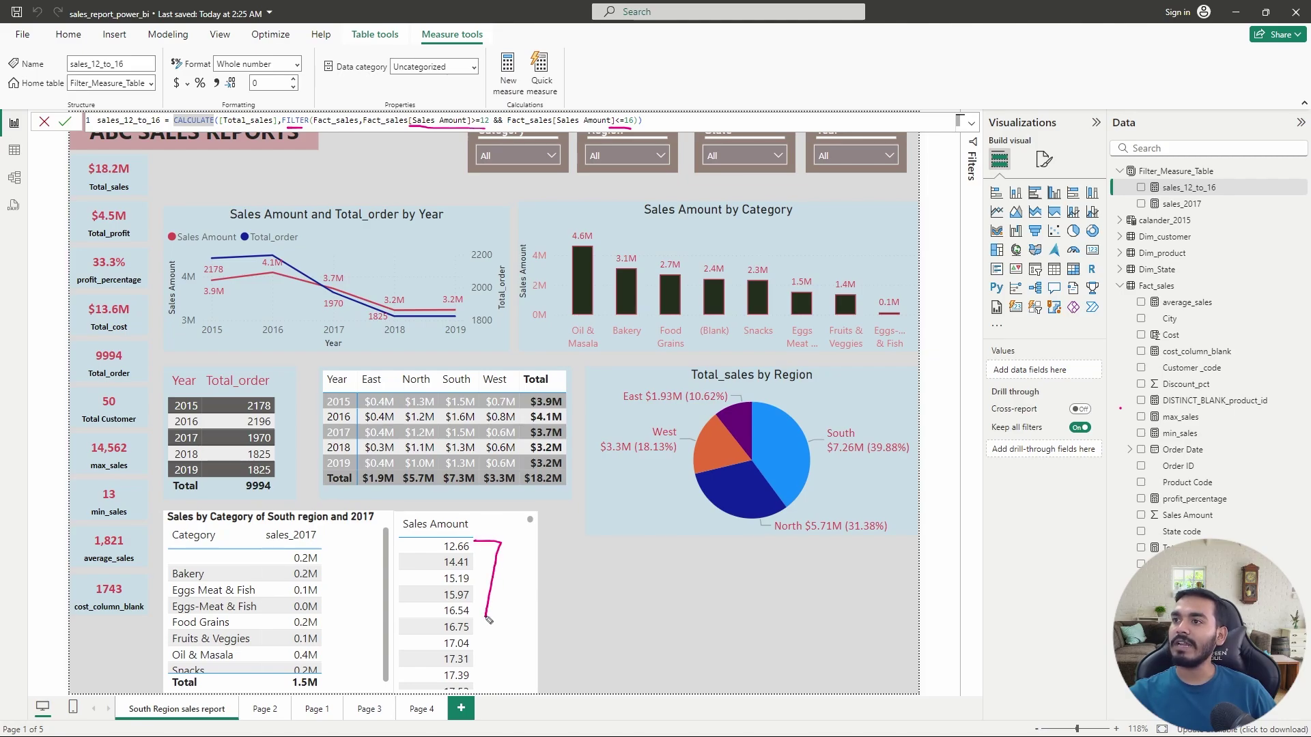
pyautogui.moveTo(476, 543)
pyautogui.mouseDown()
pyautogui.moveTo(507, 547)
pyautogui.moveTo(504, 593)
pyautogui.moveTo(484, 606)
pyautogui.mouseUp()
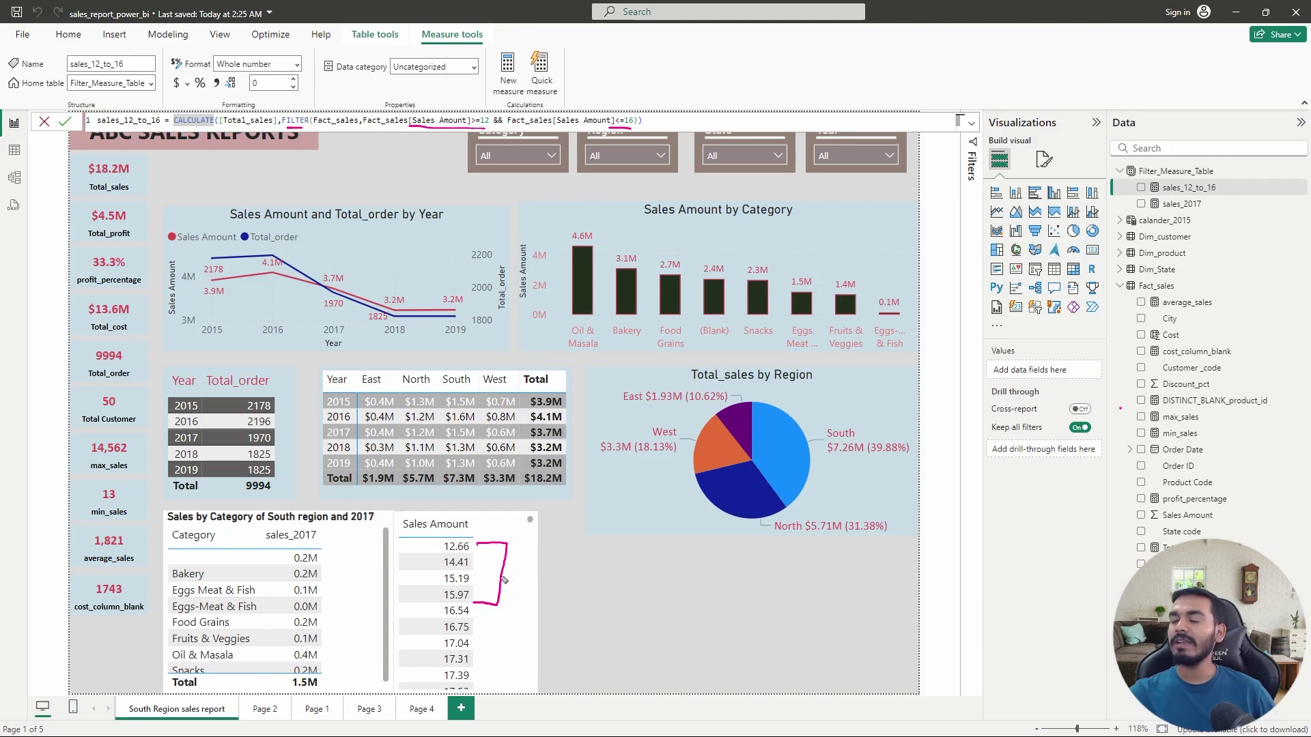
pyautogui.moveTo(490, 545)
pyautogui.mouseDown()
pyautogui.moveTo(437, 541)
pyautogui.moveTo(436, 610)
pyautogui.moveTo(484, 607)
pyautogui.mouseUp()
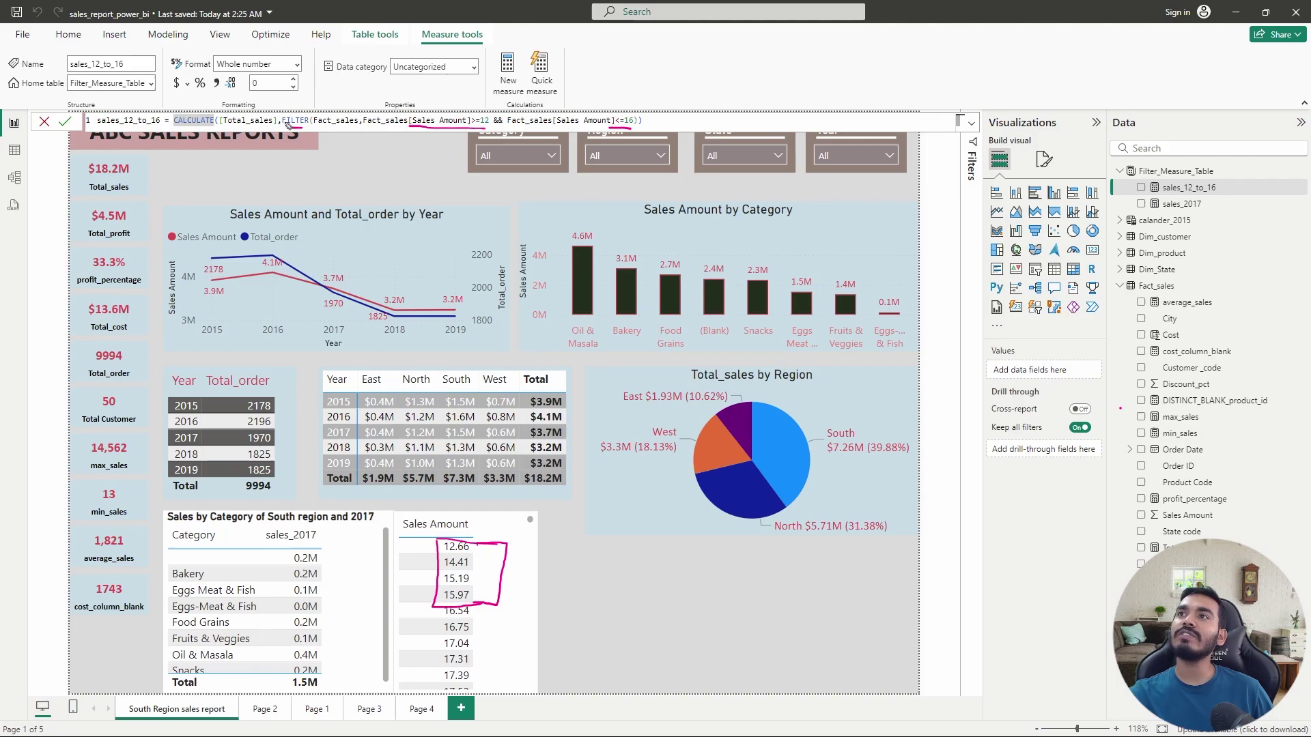
pyautogui.moveTo(362, 108)
pyautogui.mouseDown()
pyautogui.moveTo(297, 85)
pyautogui.moveTo(264, 111)
pyautogui.mouseUp()
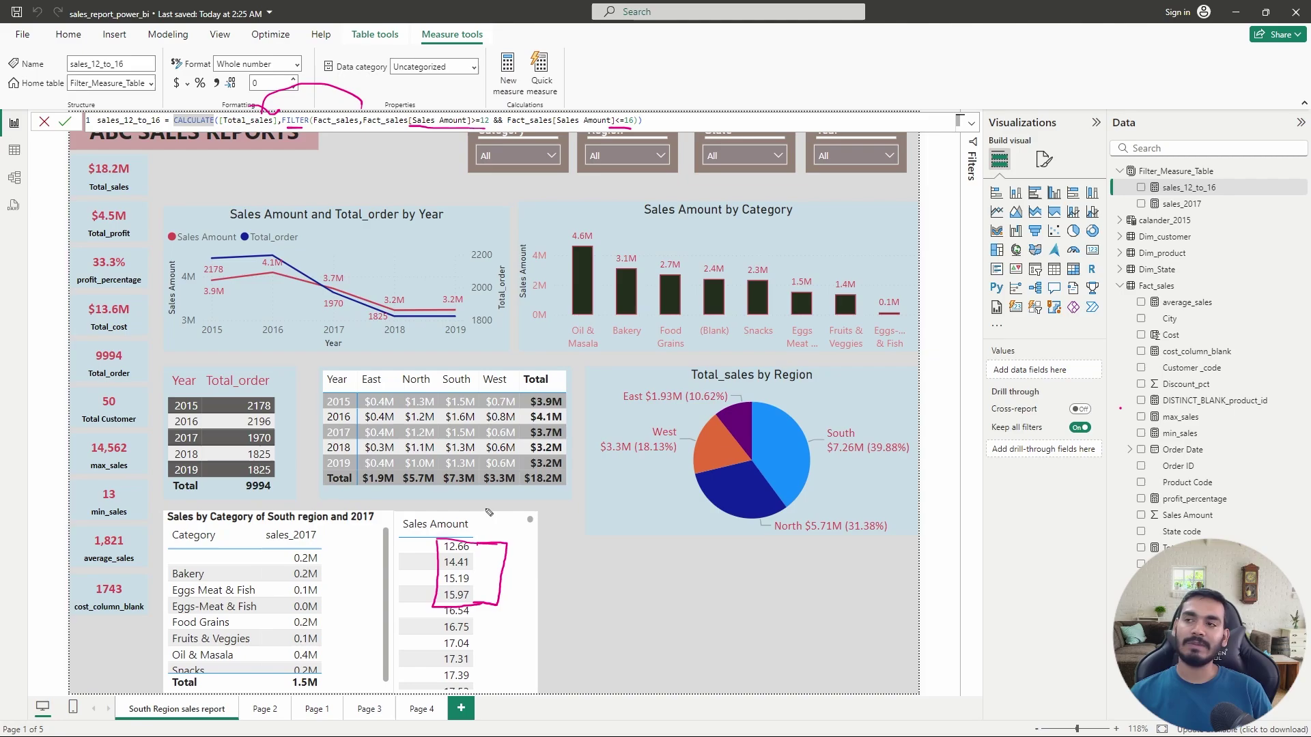
pyautogui.moveTo(472, 565)
pyautogui.mouseDown()
pyautogui.moveTo(493, 555)
pyautogui.moveTo(502, 577)
pyautogui.mouseUp()
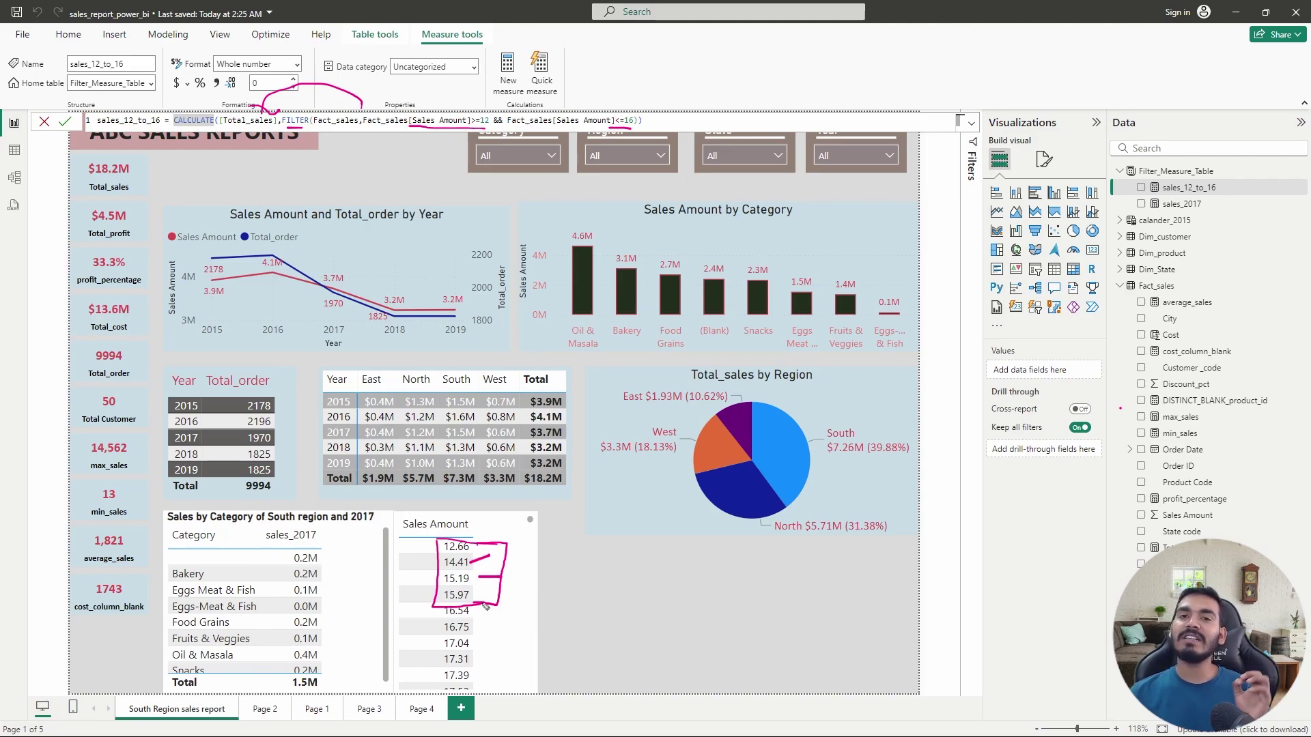
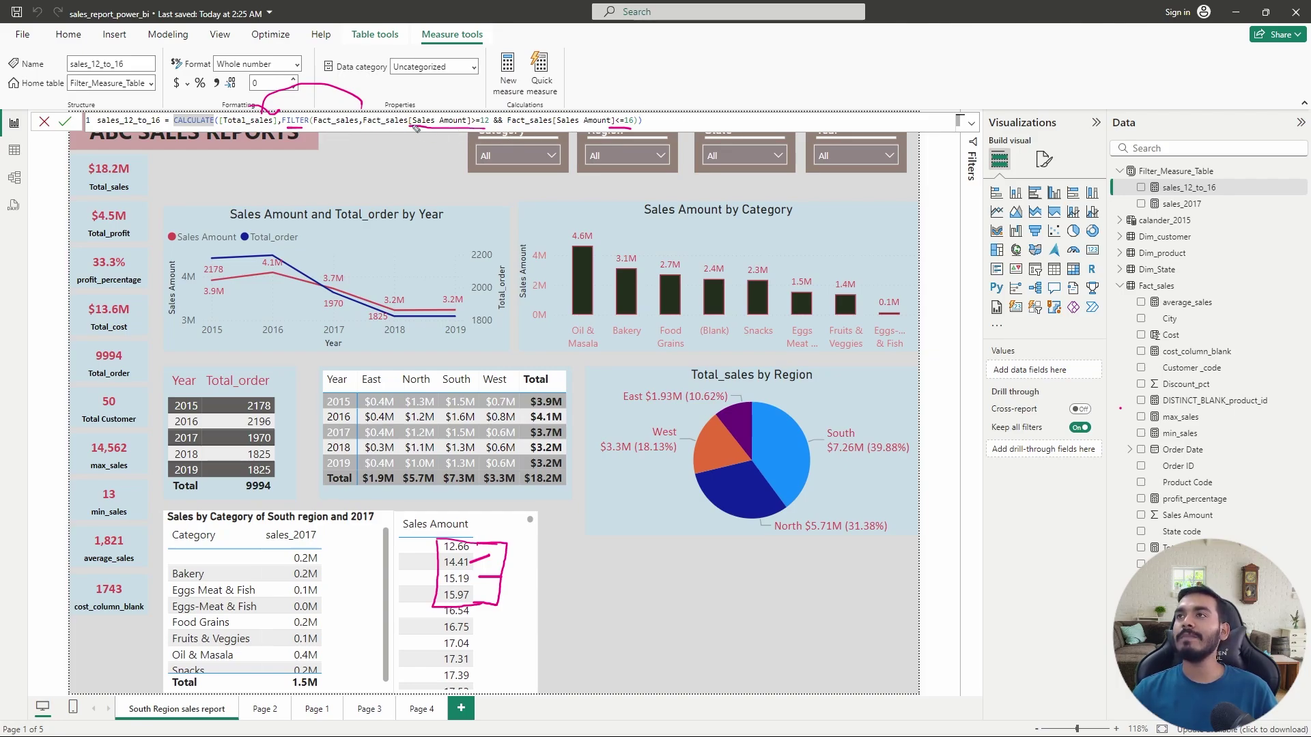
pyautogui.moveTo(400, 112)
pyautogui.mouseDown()
pyautogui.moveTo(618, 102)
pyautogui.moveTo(641, 111)
pyautogui.moveTo(646, 133)
pyautogui.moveTo(403, 130)
pyautogui.moveTo(249, 85)
pyautogui.moveTo(211, 135)
pyautogui.moveTo(239, 165)
pyautogui.moveTo(258, 140)
pyautogui.mouseUp()
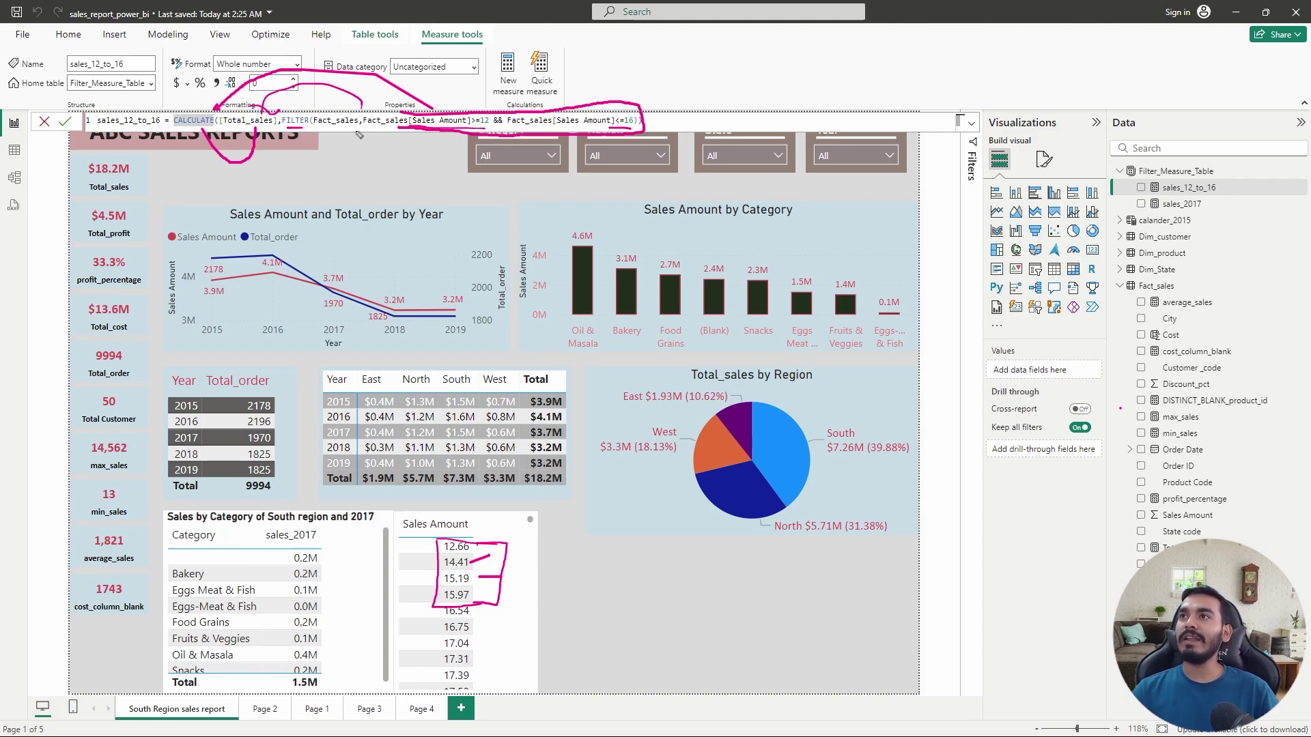
pyautogui.moveTo(387, 136)
pyautogui.mouseDown()
pyautogui.moveTo(345, 196)
pyautogui.moveTo(263, 131)
pyautogui.moveTo(284, 144)
pyautogui.mouseUp()
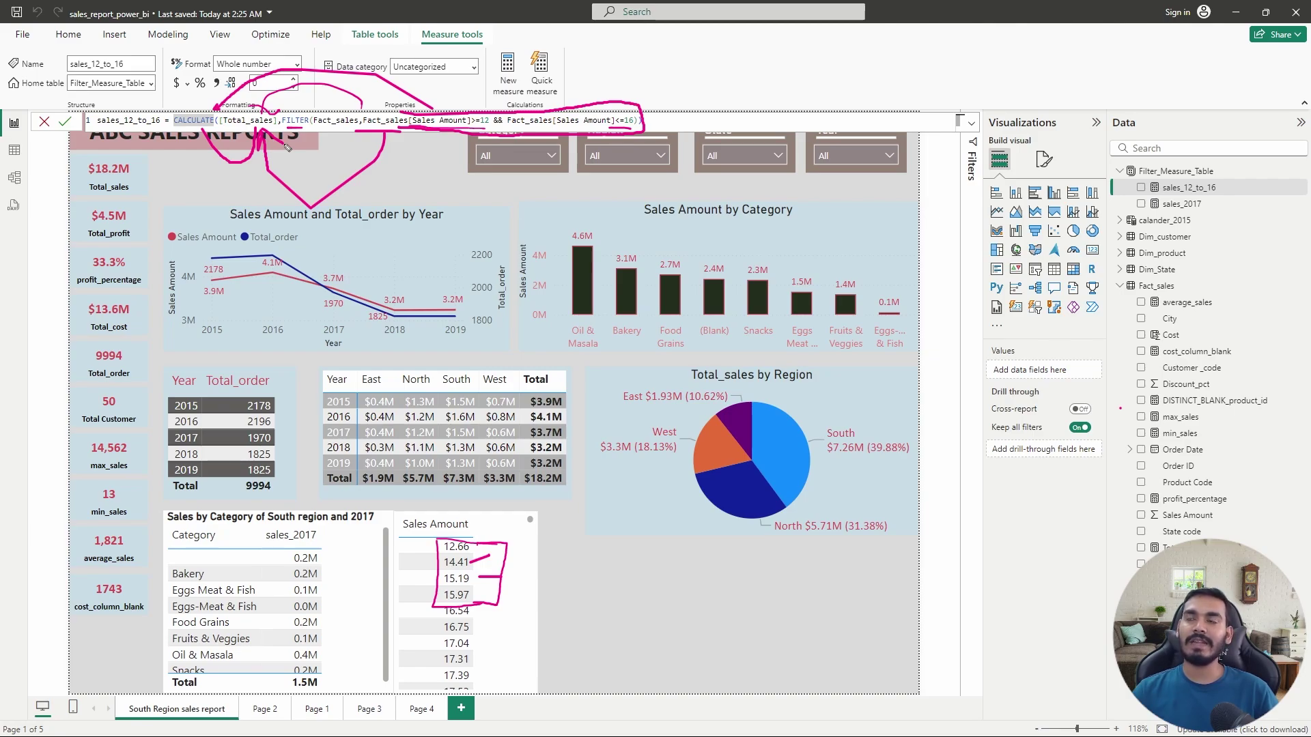
pyautogui.press('e')
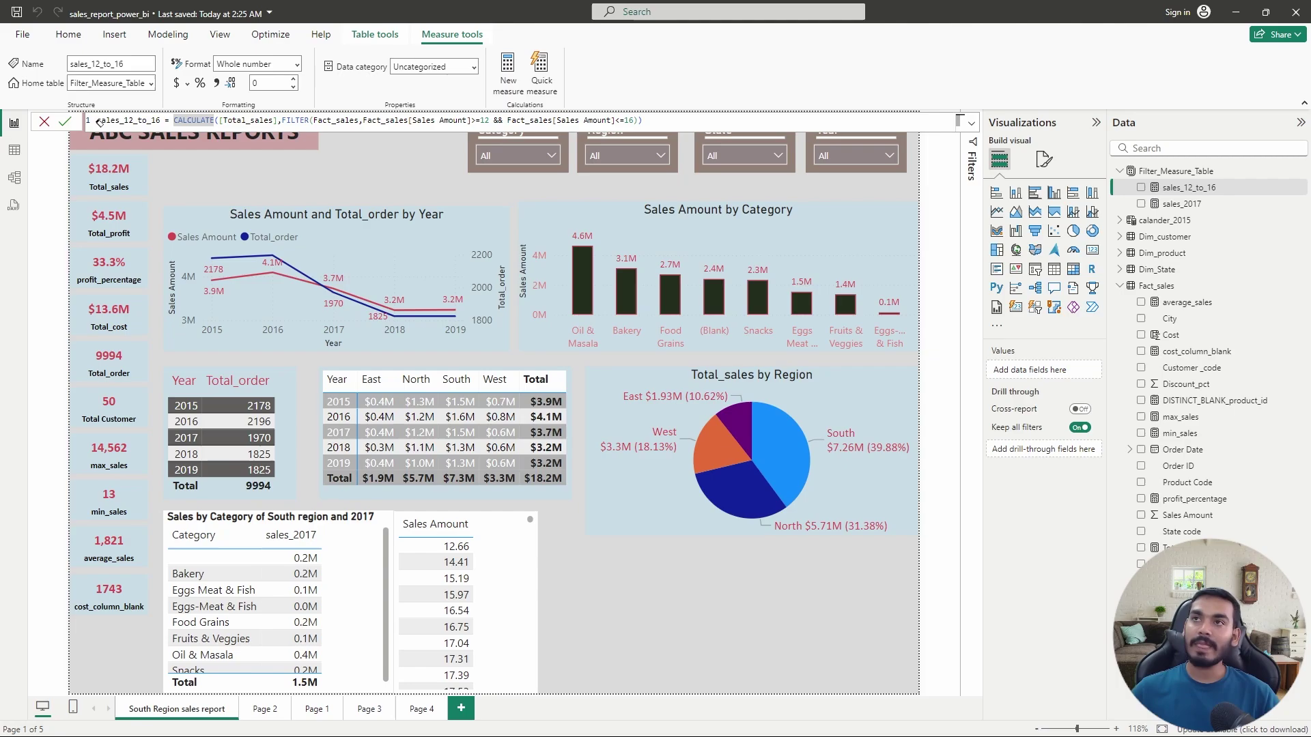
# Add a card visual showing the sales_12_to_16 measure below the pie chart, sized so its value and label fit
pyautogui.click(575, 576)
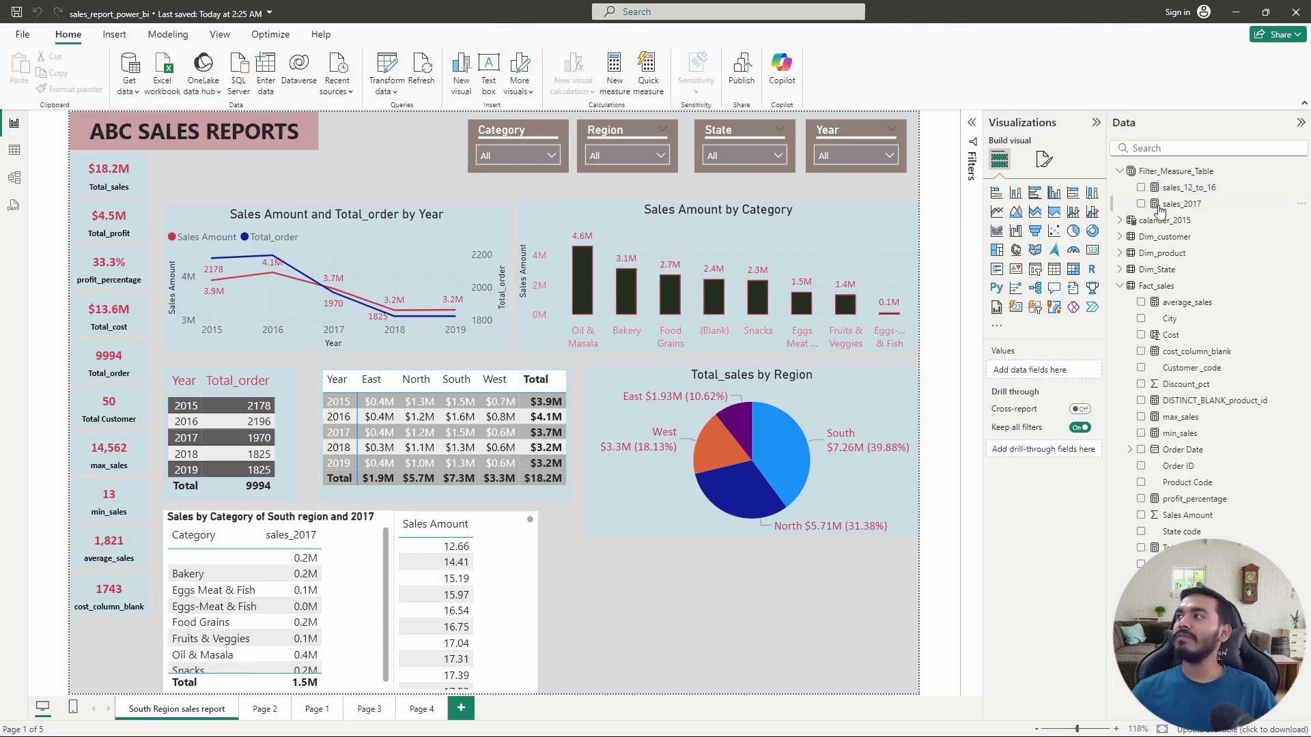
pyautogui.moveTo(1195, 188); pyautogui.dragTo(711, 591)
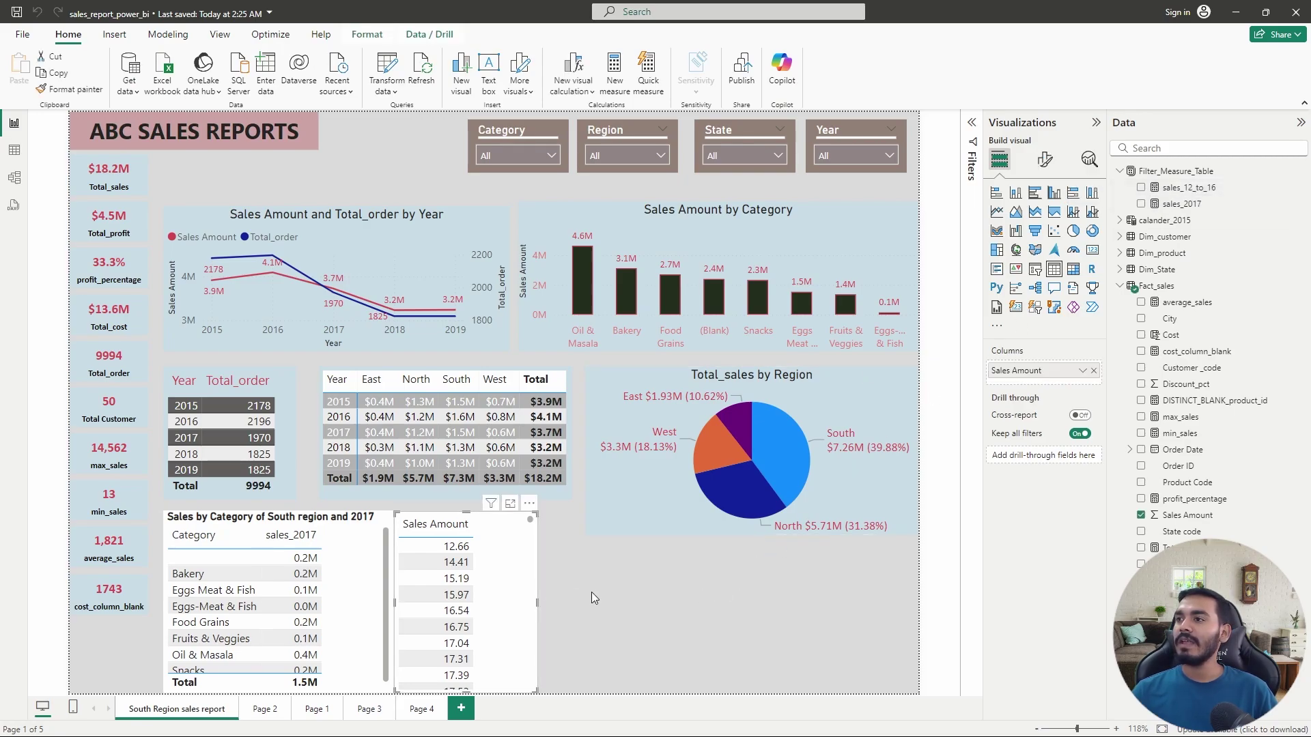
pyautogui.click(1092, 254)
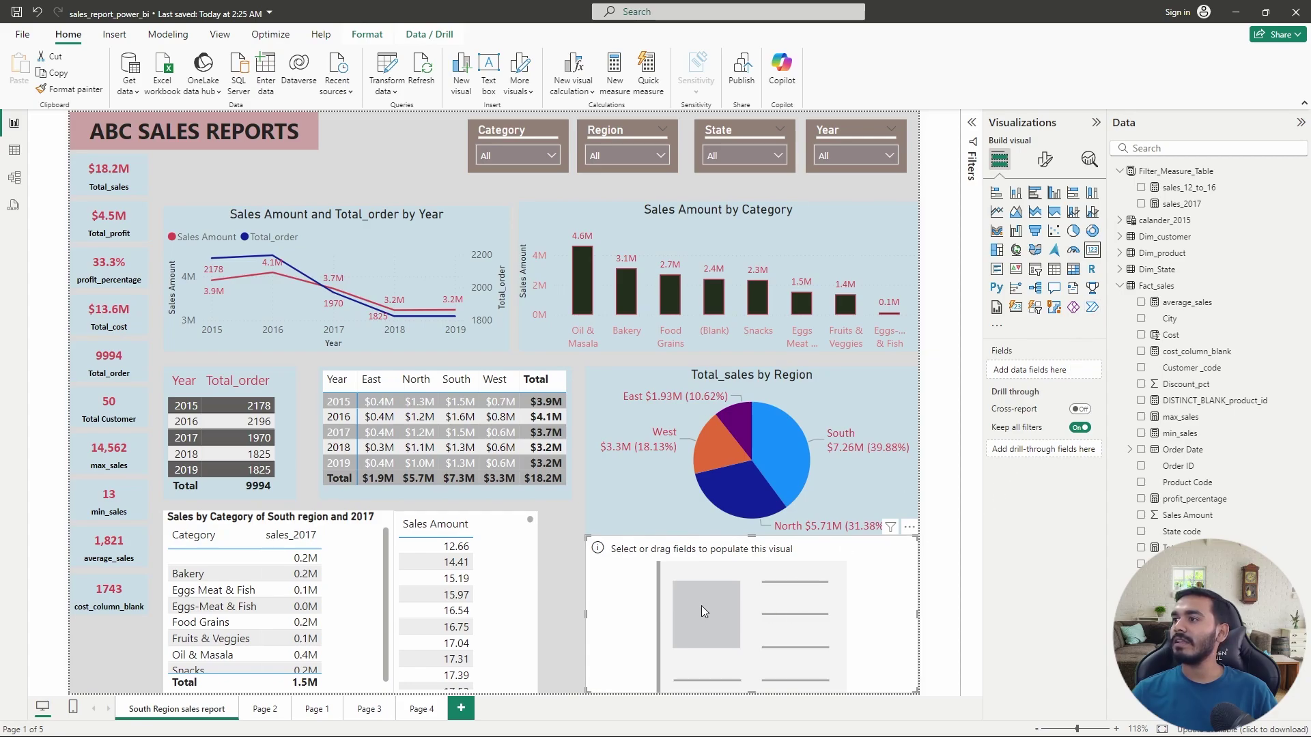
pyautogui.moveTo(585, 536); pyautogui.dragTo(726, 625)
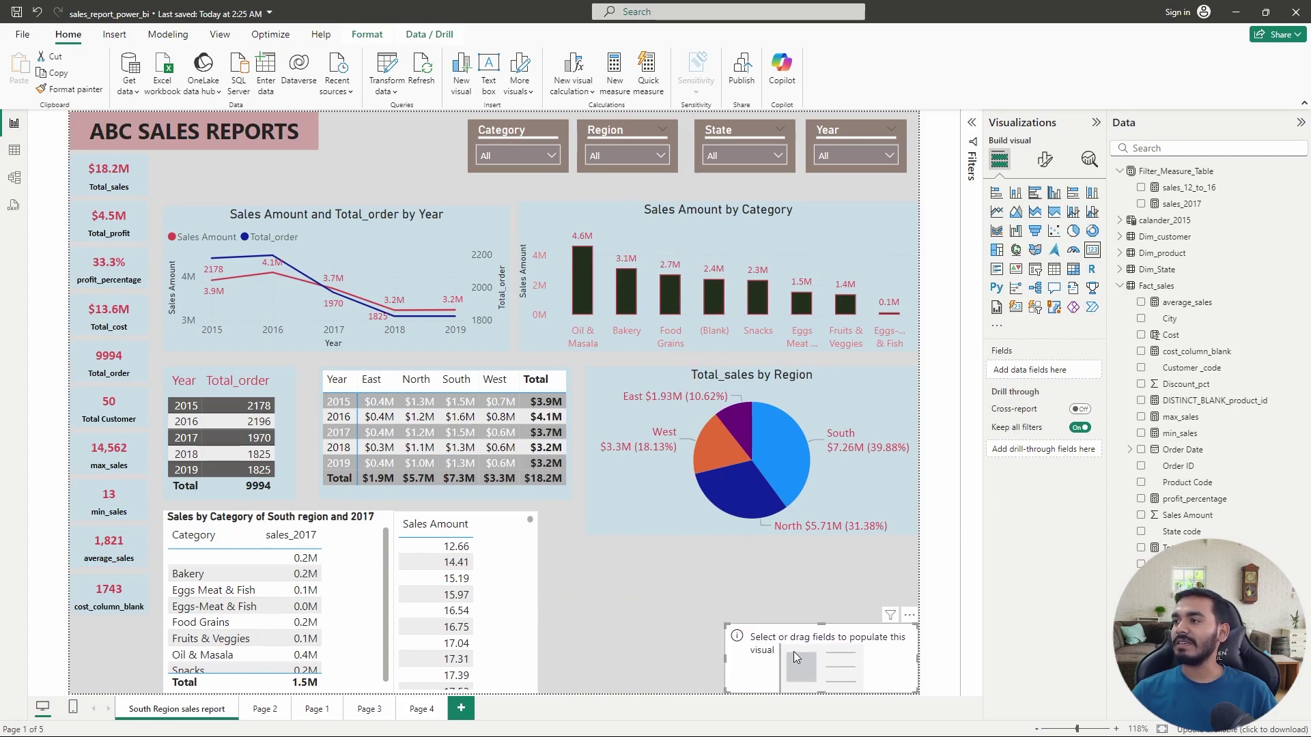
pyautogui.moveTo(793, 652); pyautogui.dragTo(650, 574)
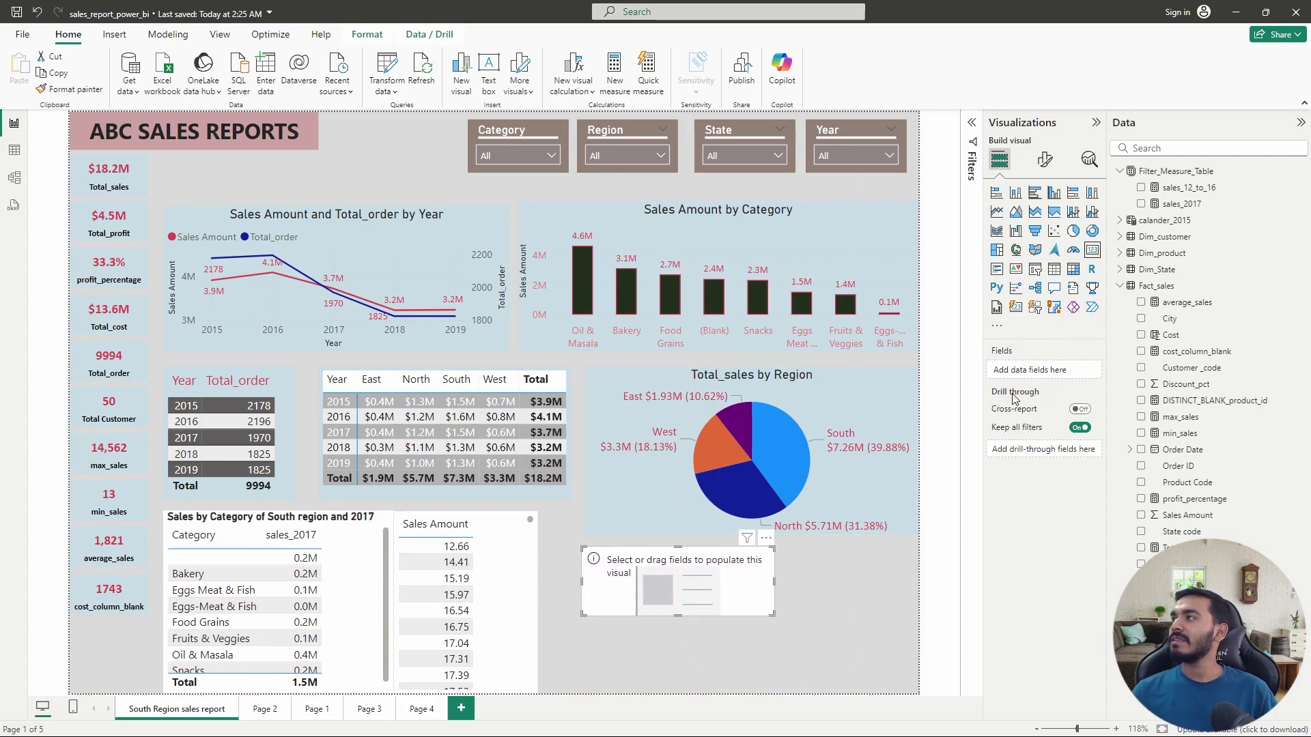
pyautogui.moveTo(1202, 191); pyautogui.dragTo(1045, 370)
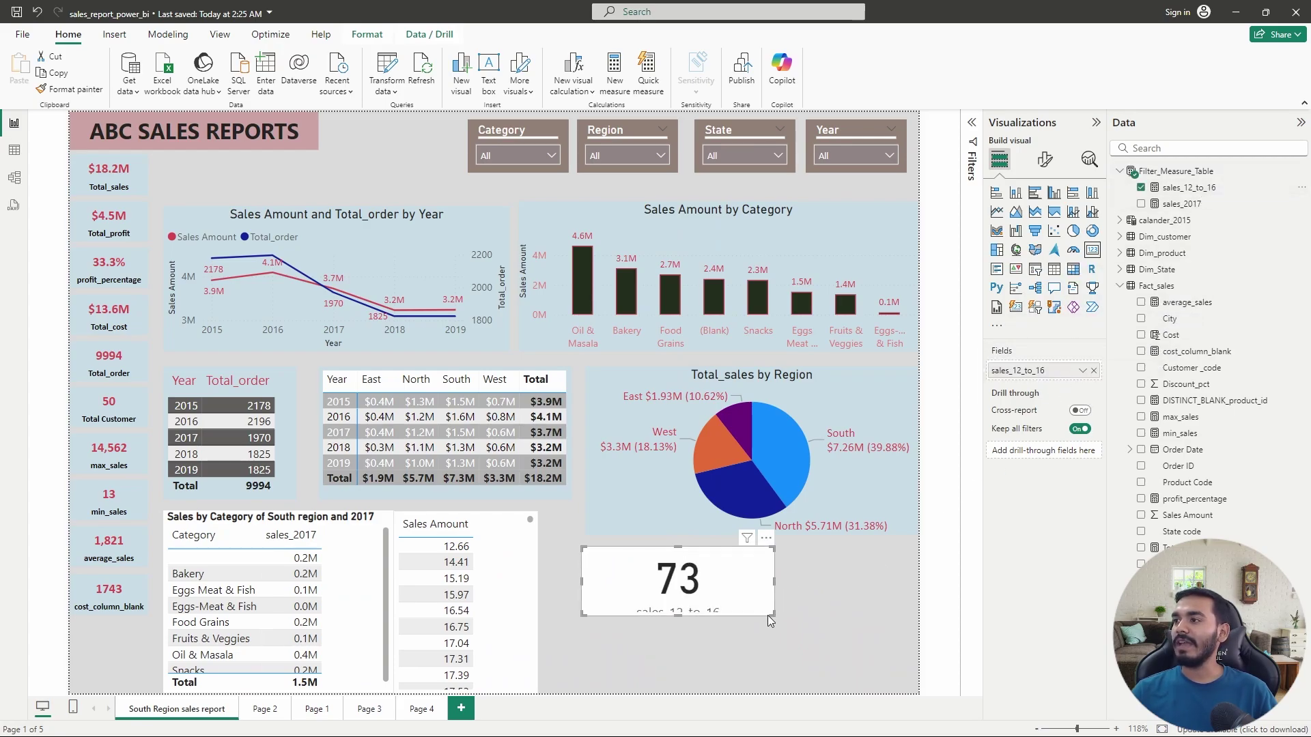
pyautogui.moveTo(767, 616); pyautogui.dragTo(794, 645)
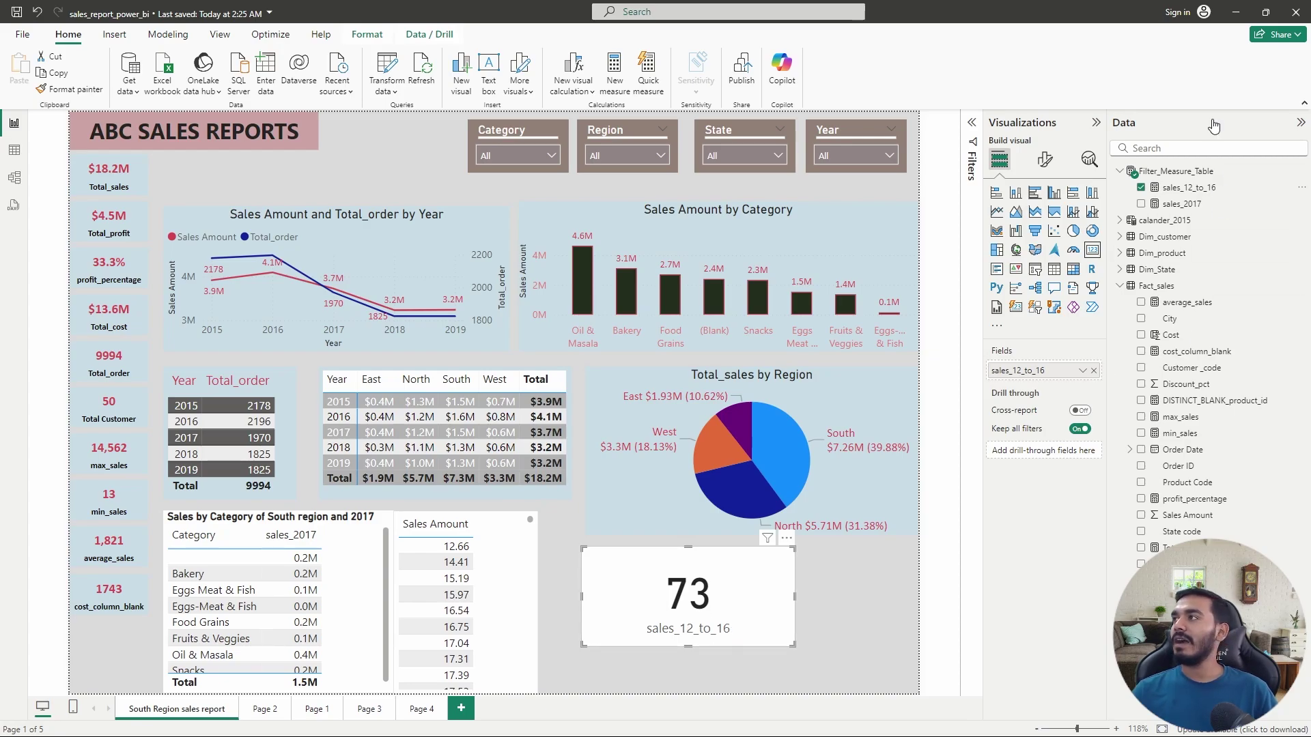
# Change the upper limit in the sales_12_to_16 measure's filter condition to <=14 and commit the formula
pyautogui.click(1191, 188)
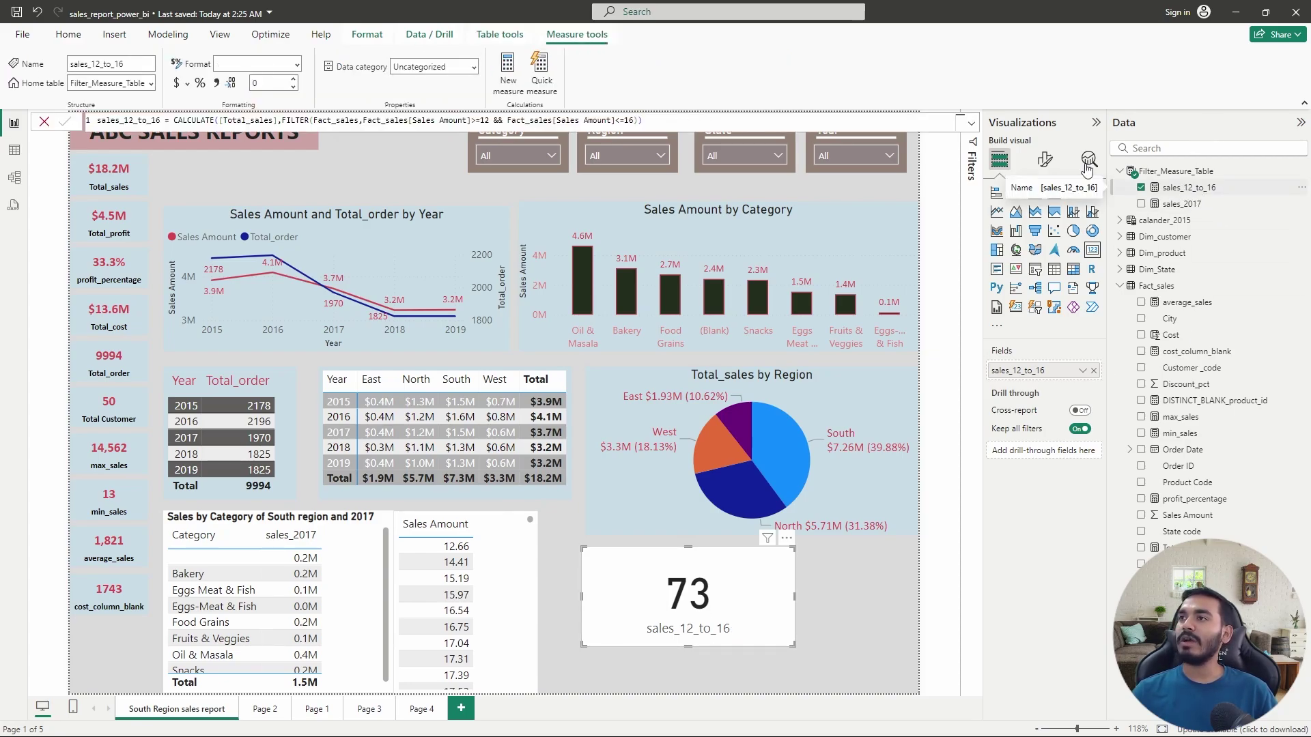
pyautogui.click(634, 121)
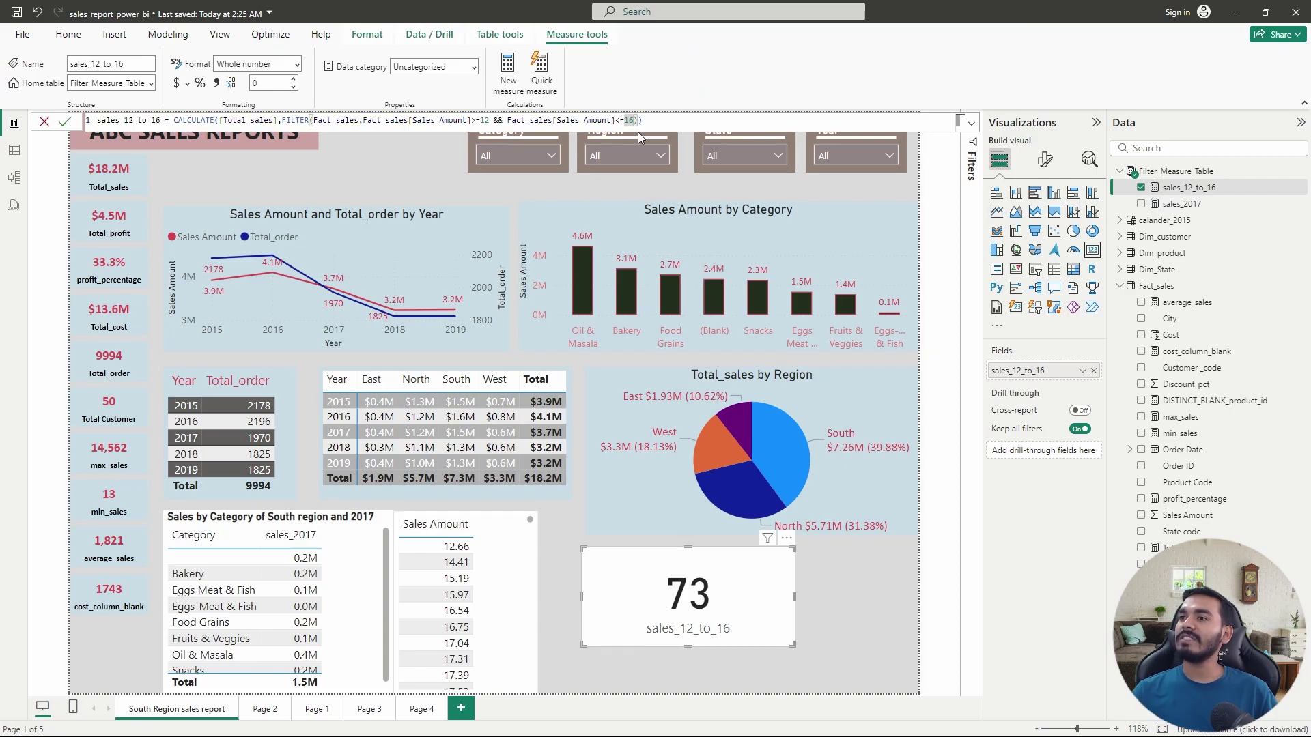
pyautogui.press('BackSpace')
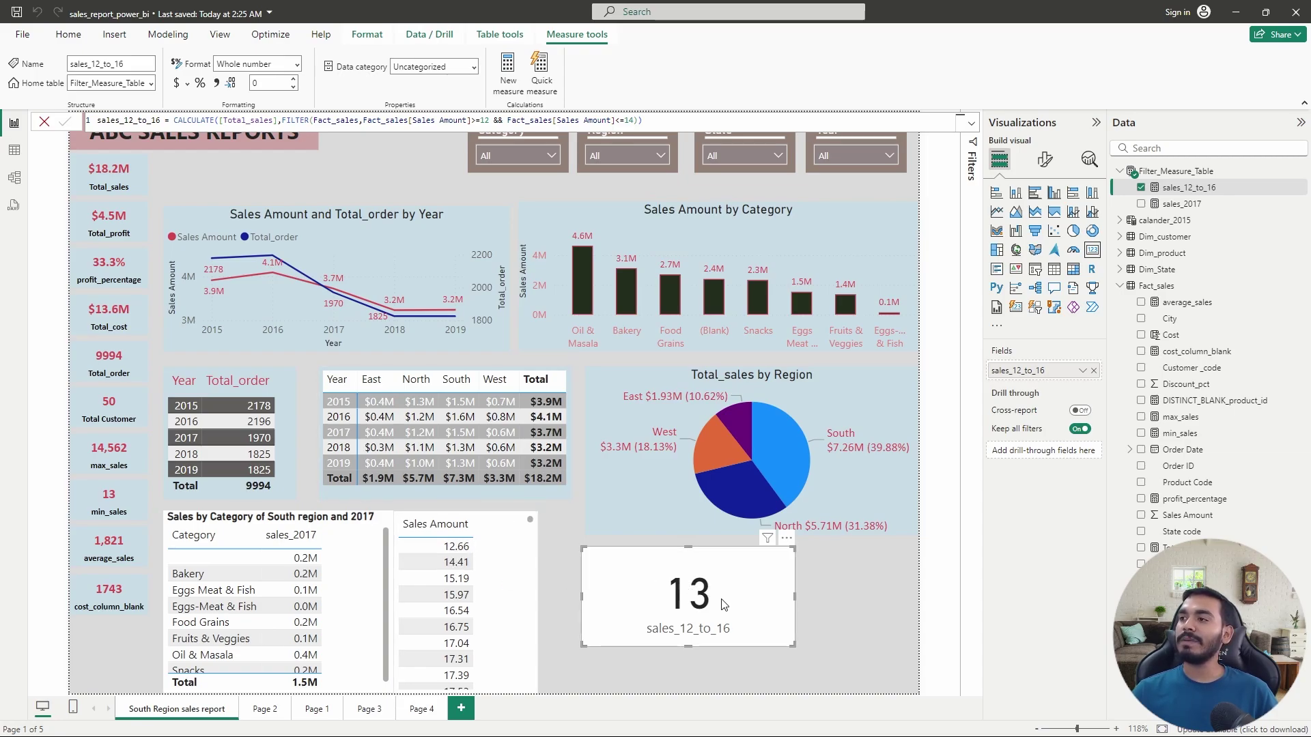
# Copy the formatting of the Total_sales card onto the sales_12_to_16 card
pyautogui.click(109, 184)
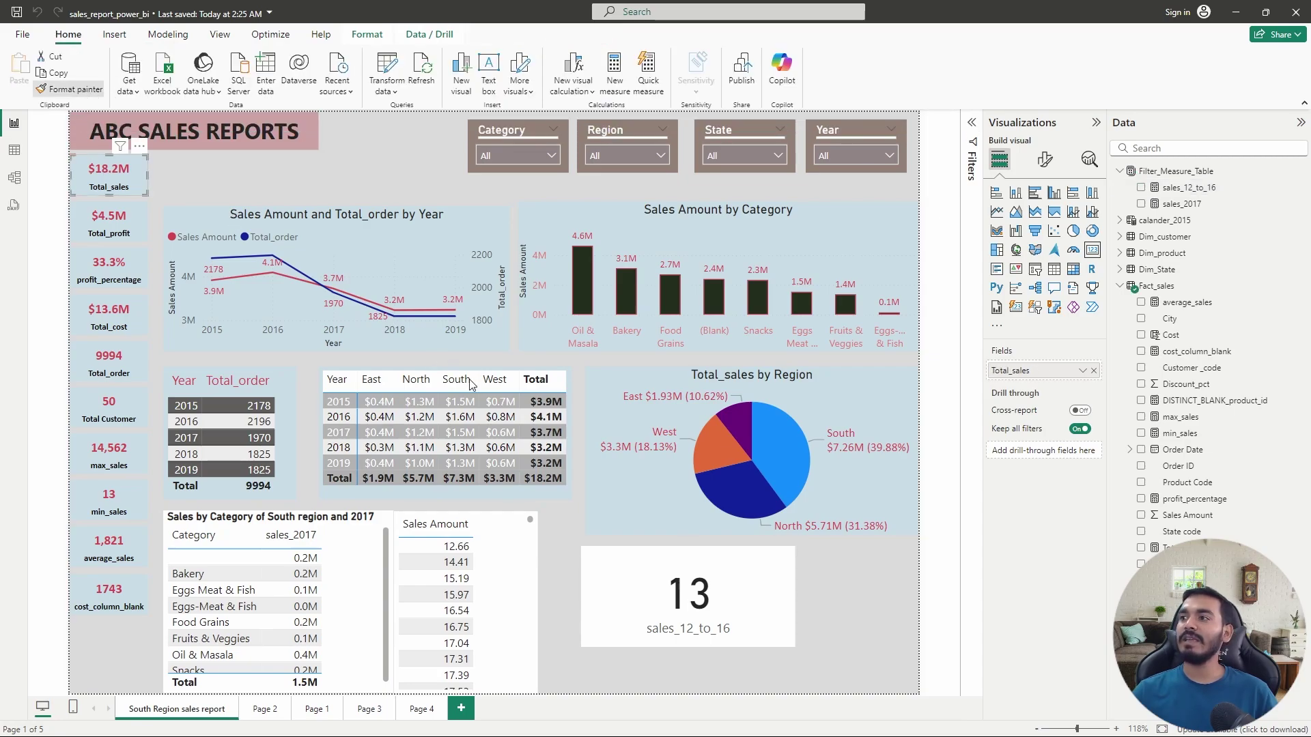
pyautogui.click(664, 599)
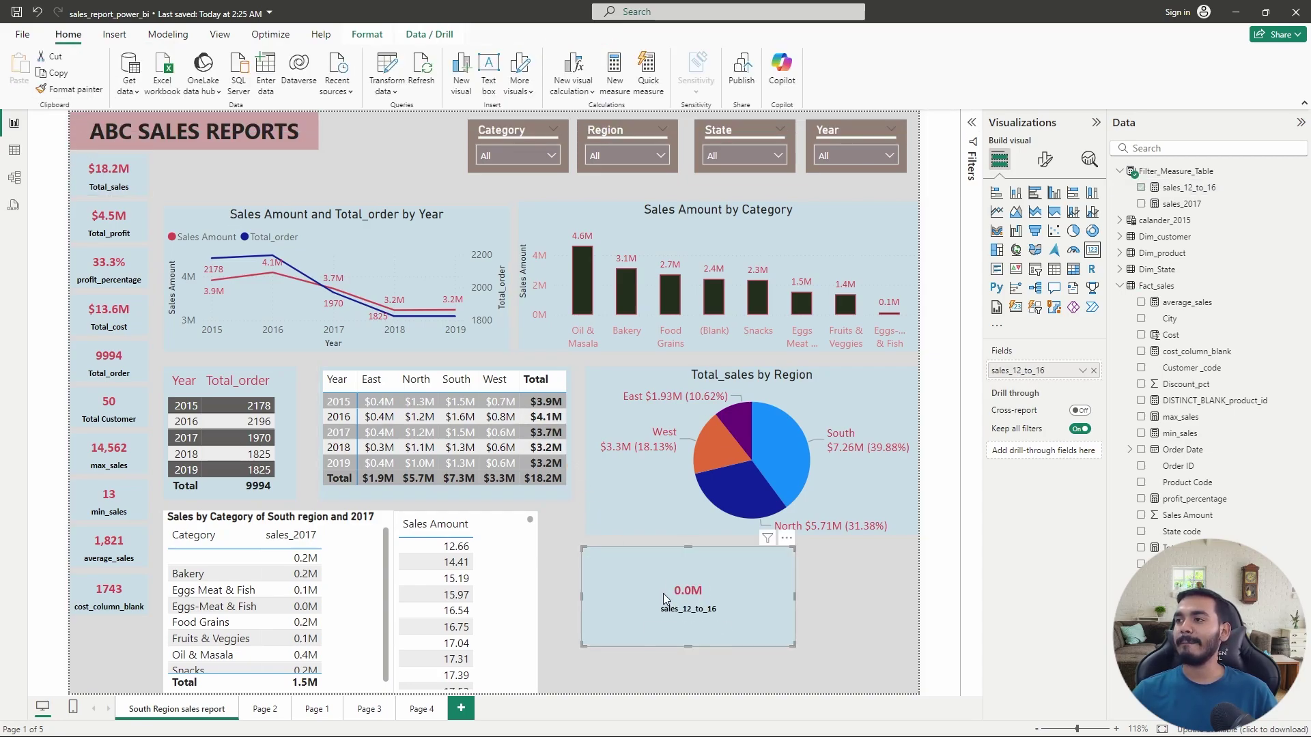
# Set the sales_12_to_16 card's callout value to display units None with 2 decimal places
pyautogui.click(1044, 160)
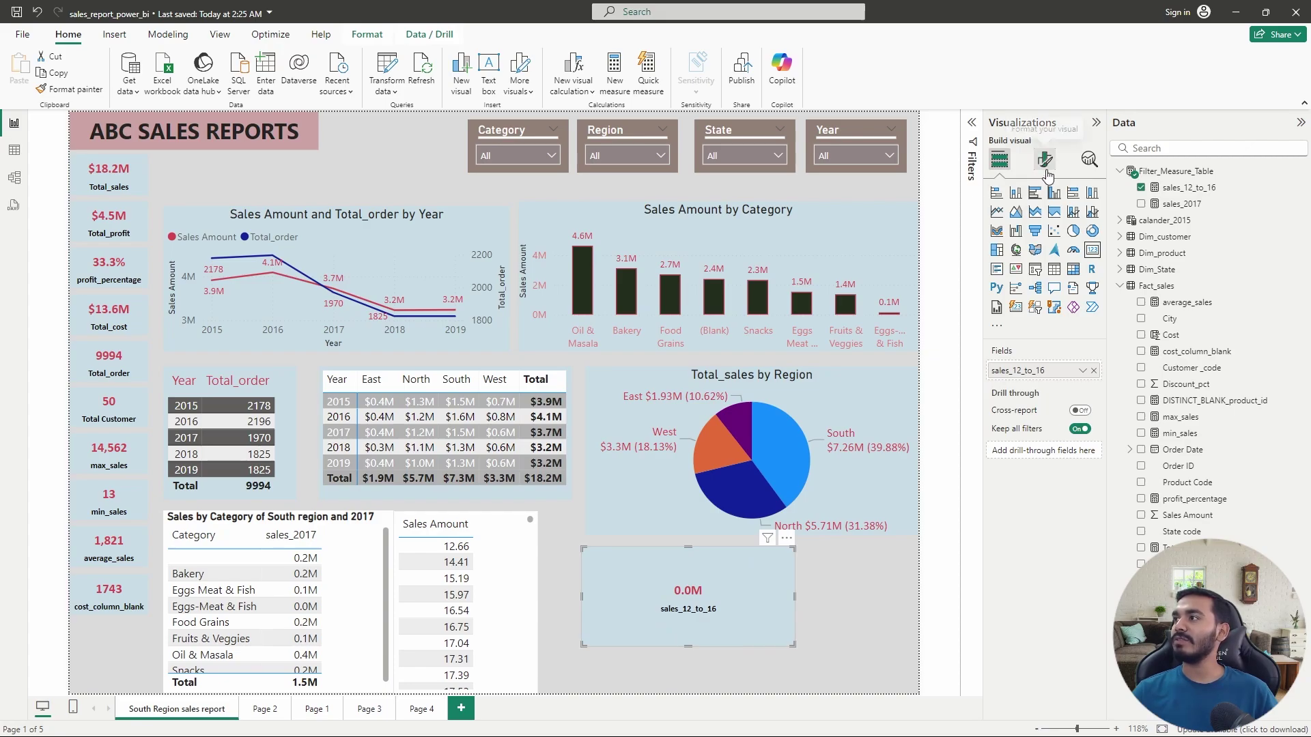
pyautogui.click(1031, 254)
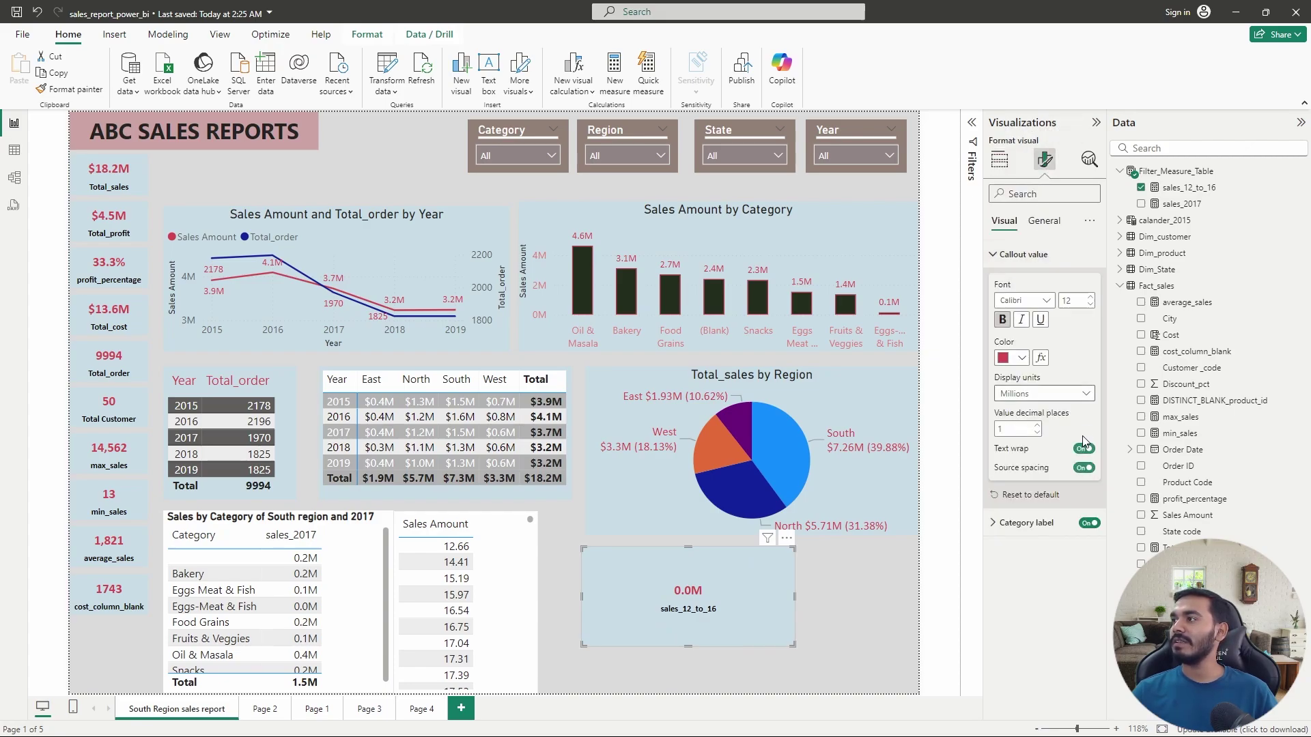
pyautogui.click(1061, 394)
pyautogui.click(1027, 410)
pyautogui.click(1073, 401)
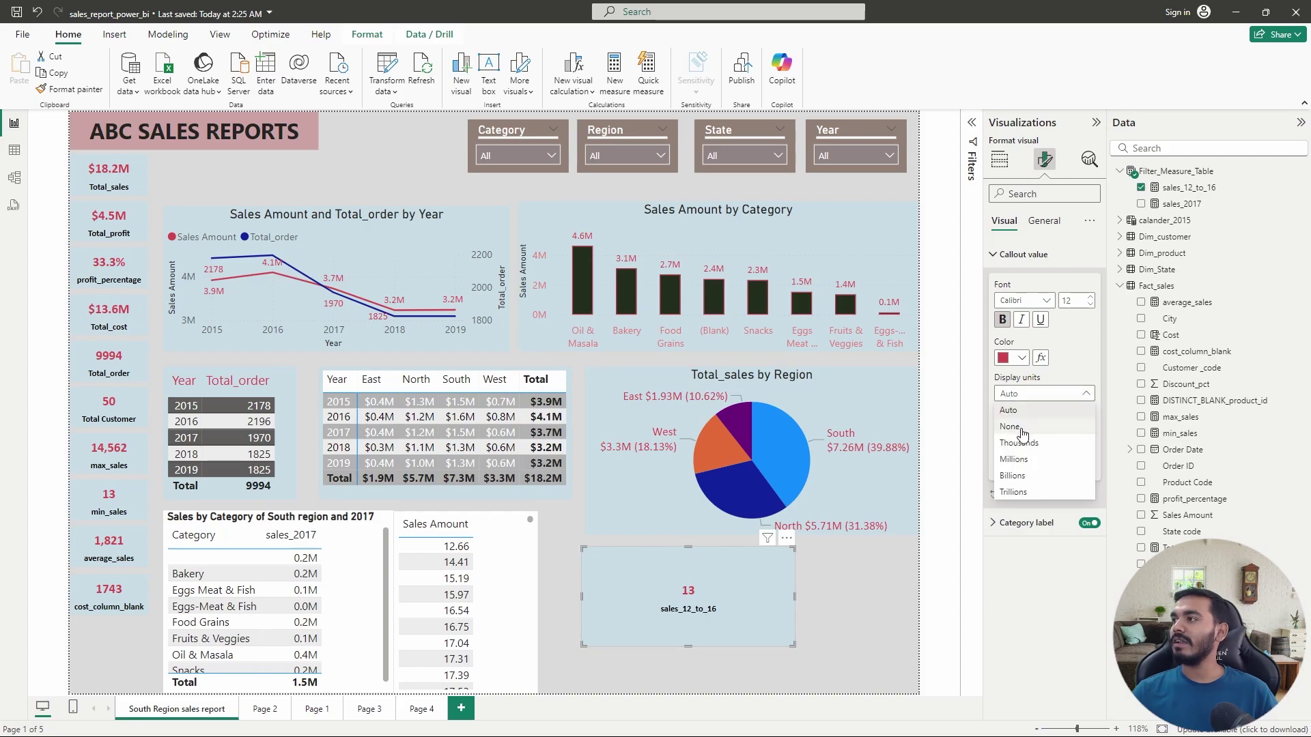
pyautogui.press('Escape')
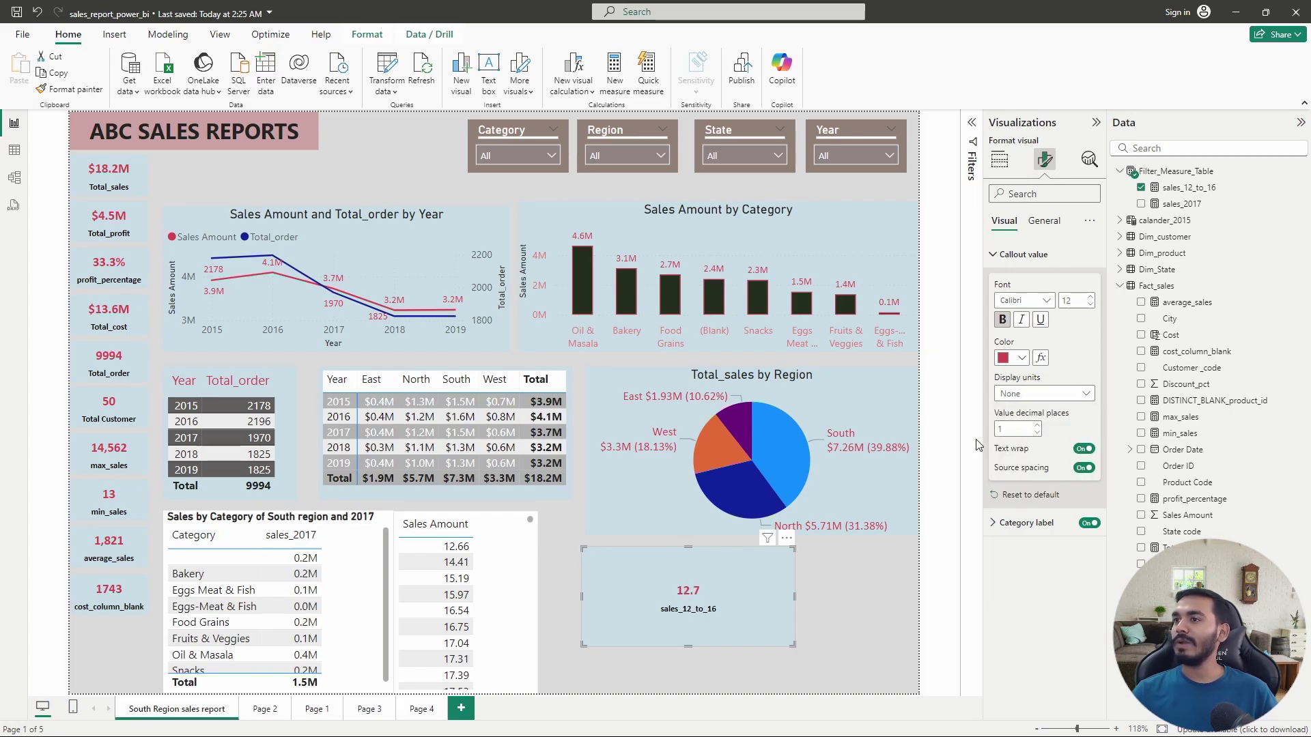
pyautogui.click(1014, 435)
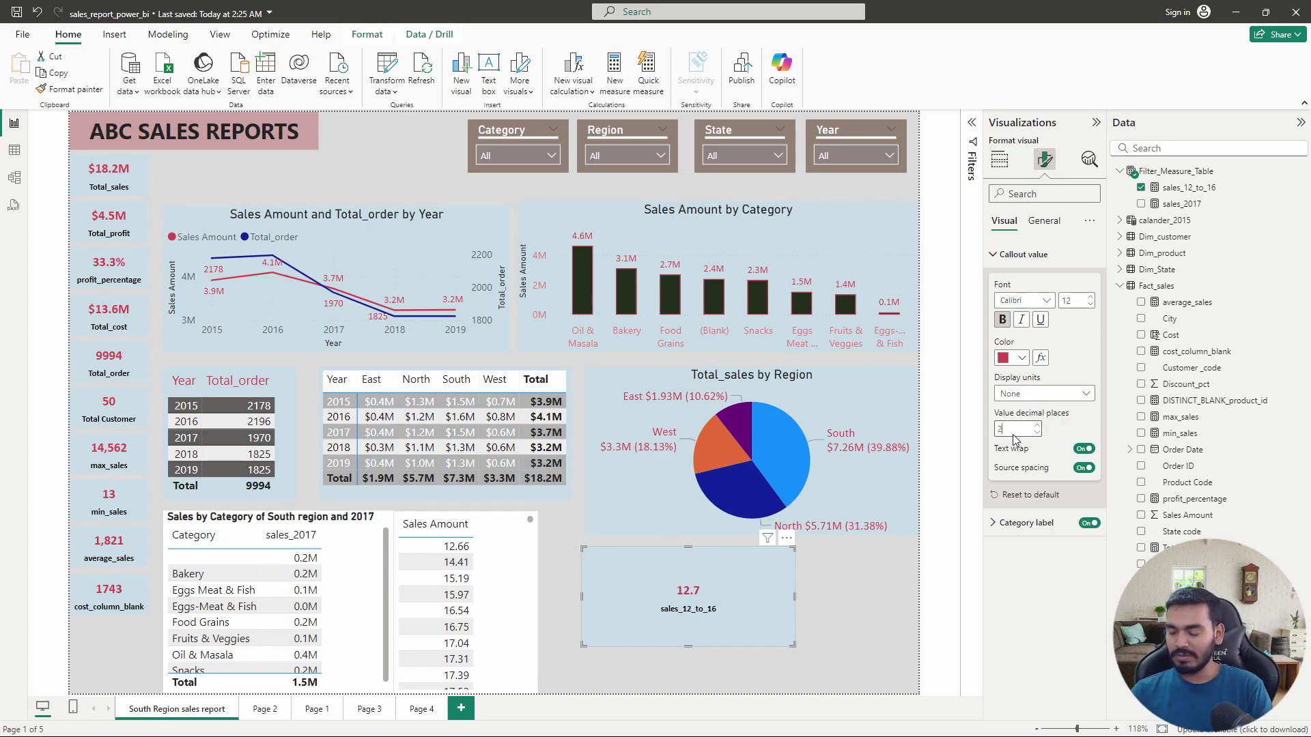
pyautogui.write('2')
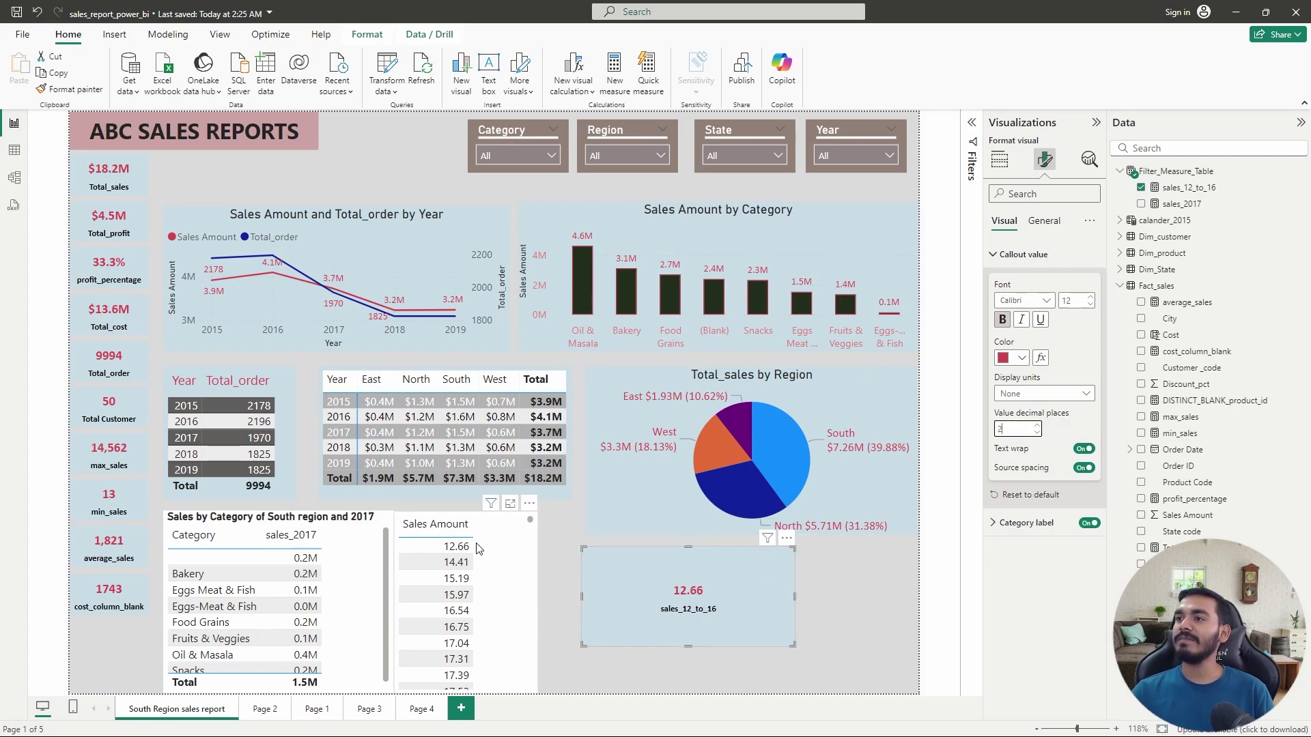
# Delete the sales_12_to_16 card from the report page while keeping the measure itself
pyautogui.click(1188, 188)
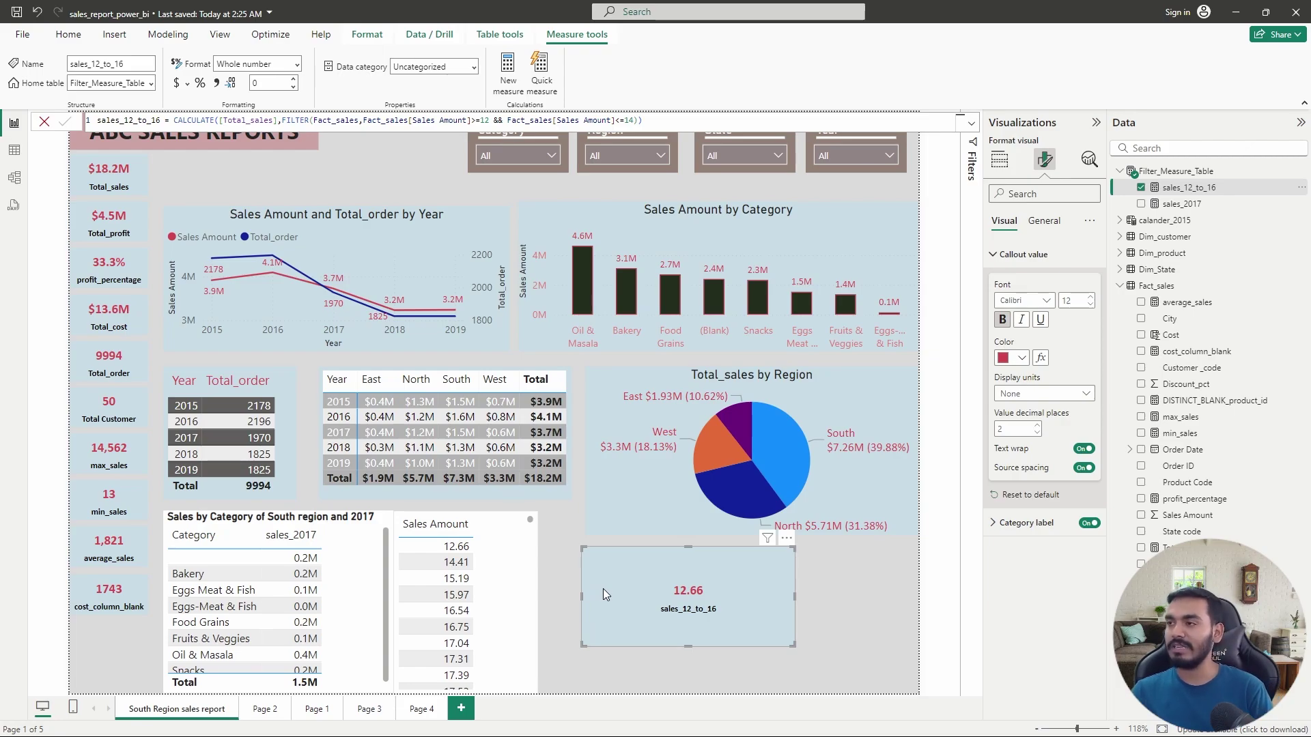
pyautogui.press('Delete')
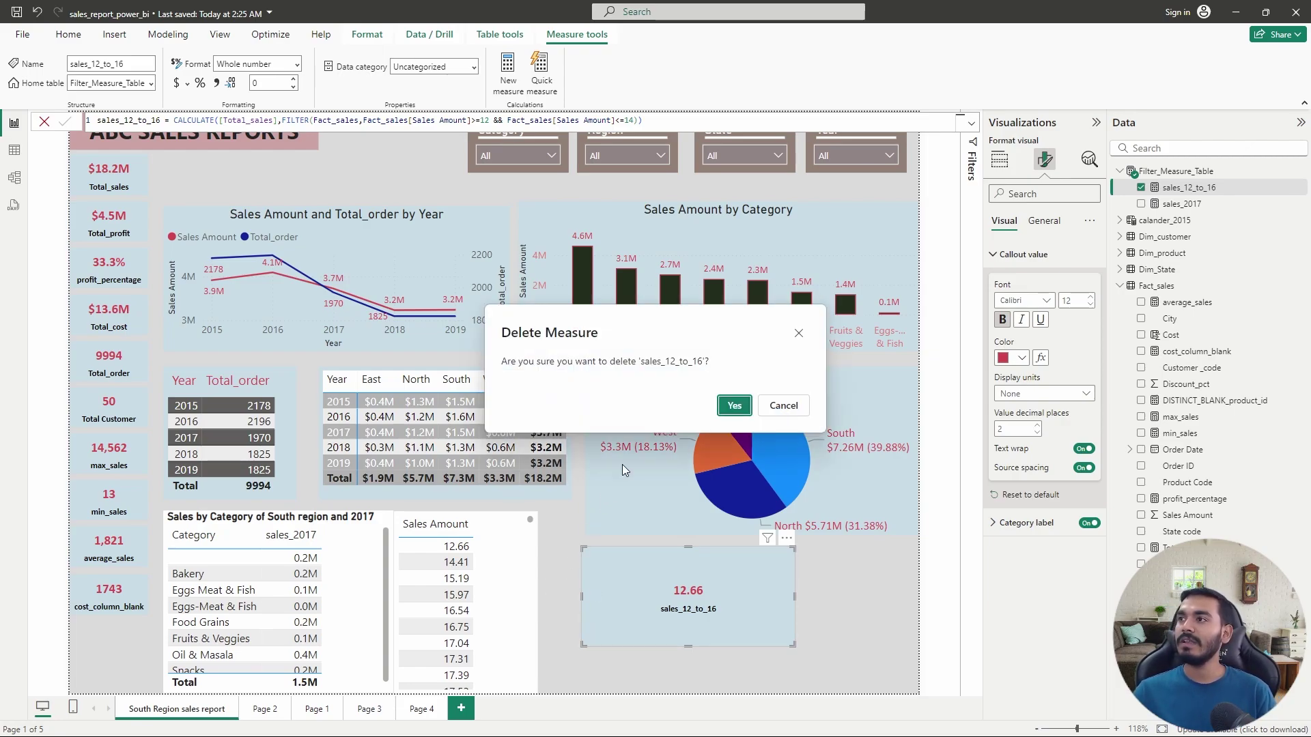
pyautogui.click(782, 408)
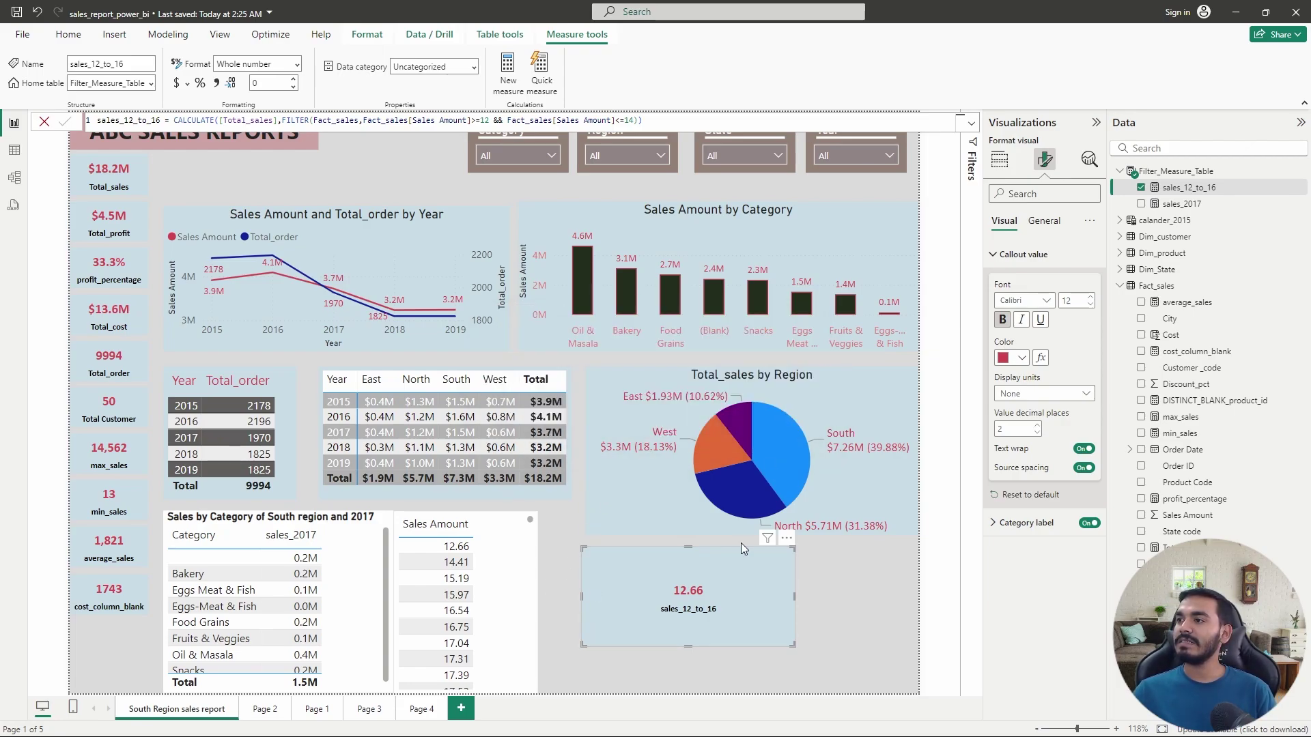
pyautogui.click(661, 625)
pyautogui.press('Delete')
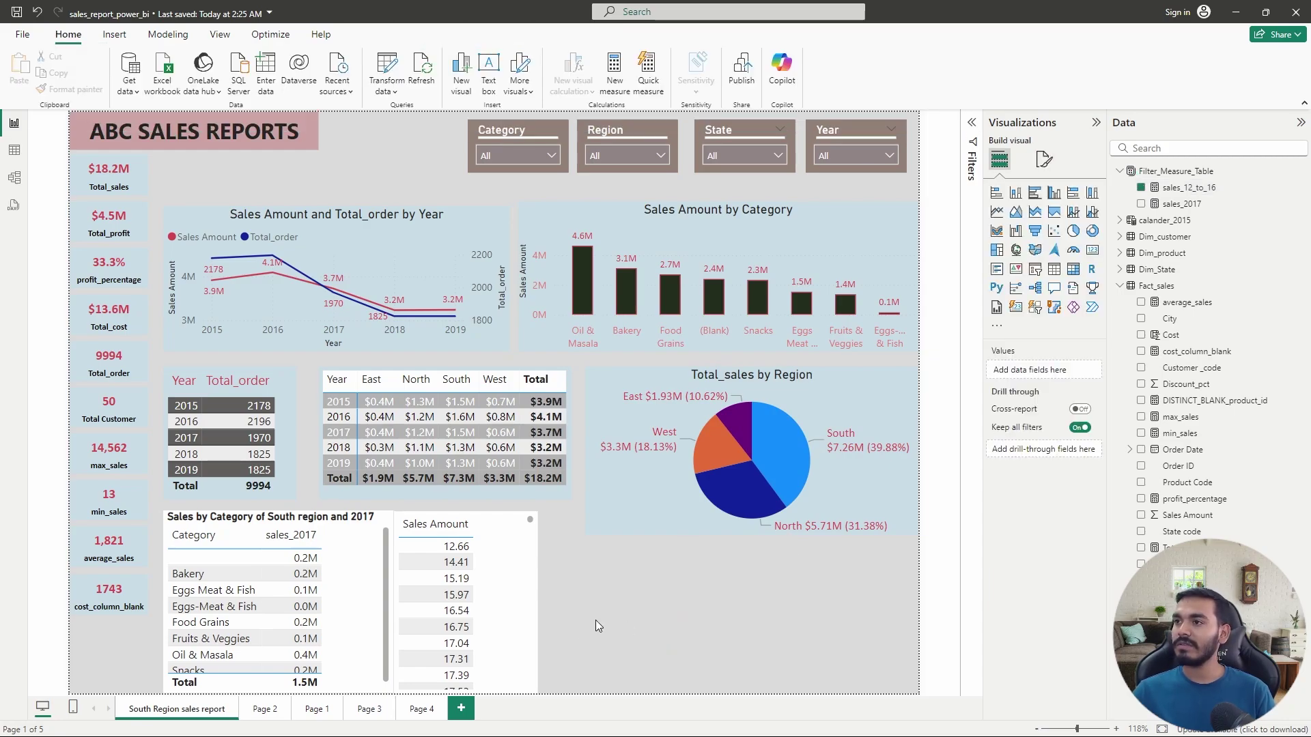
# Delete the table visual listing Sales Amount values from the report page
pyautogui.click(529, 592)
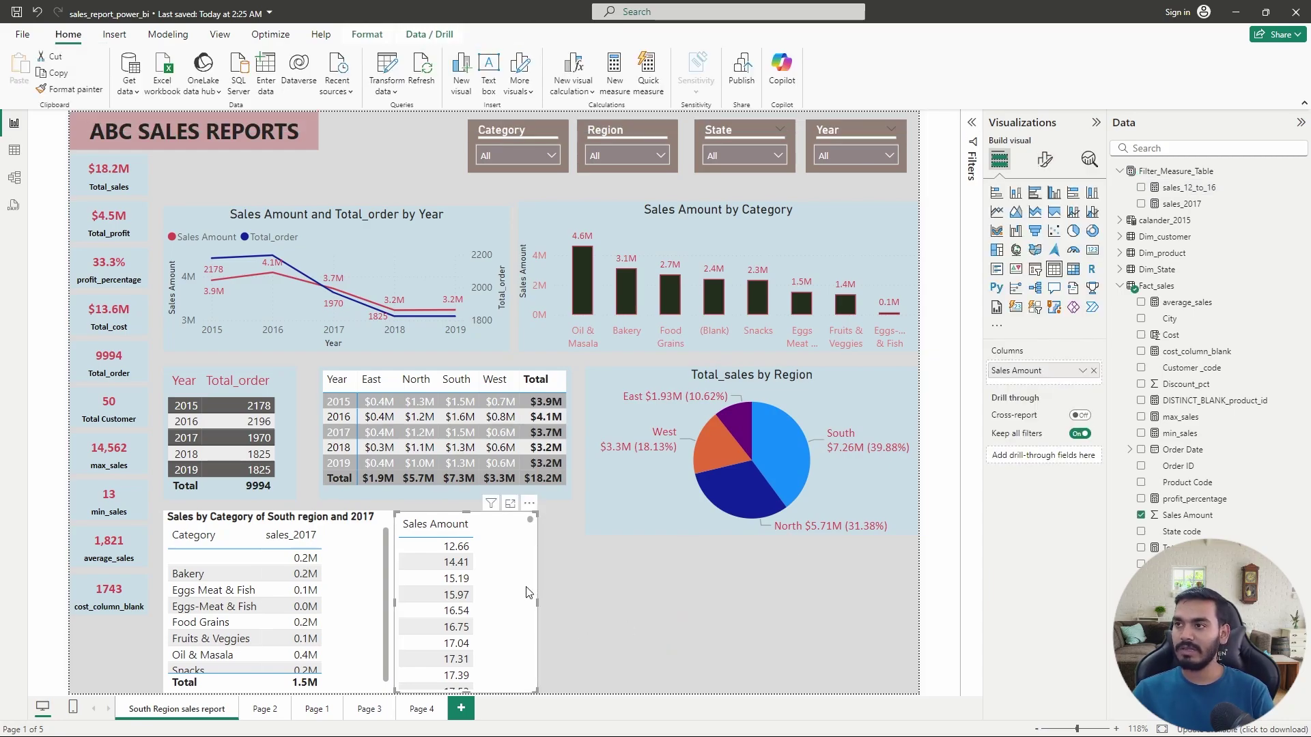
pyautogui.press('Delete')
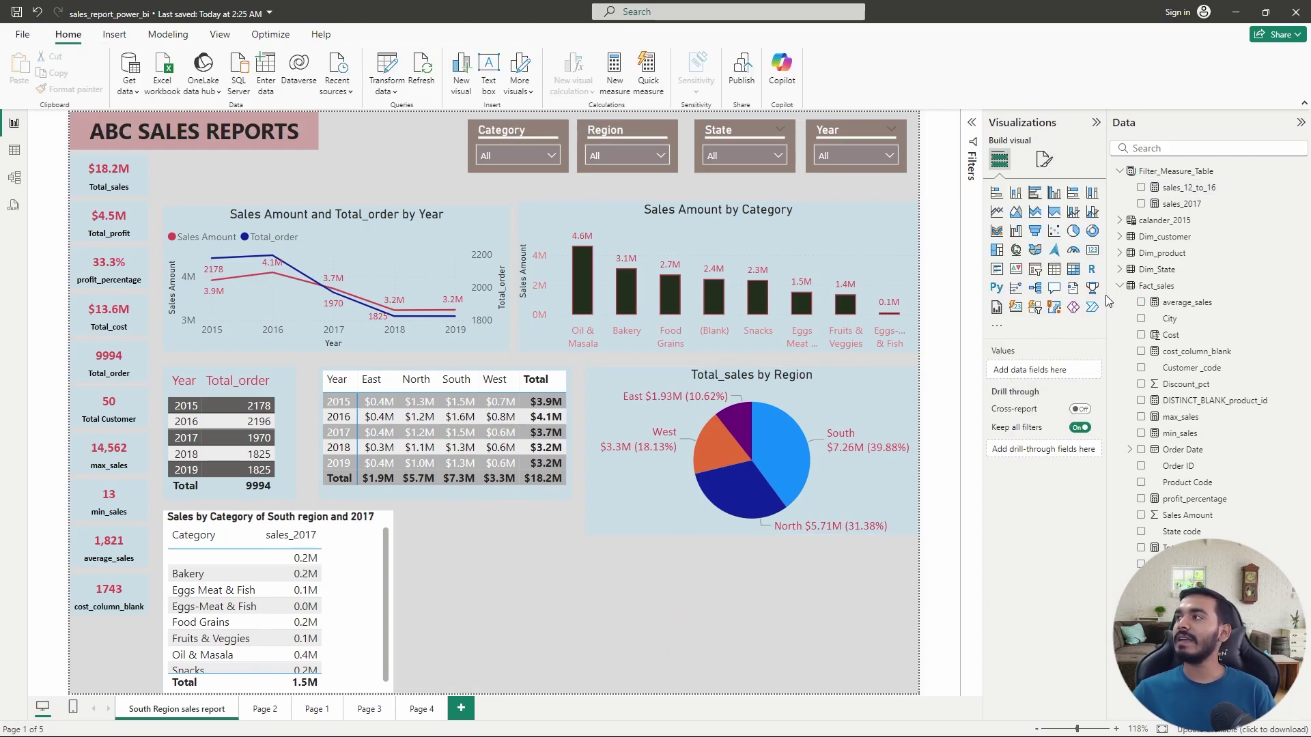
# Create a new measure in Filter_Measure_Table and name it Profit_bakery_North, ending the name with an equals sign
pyautogui.click(1185, 208)
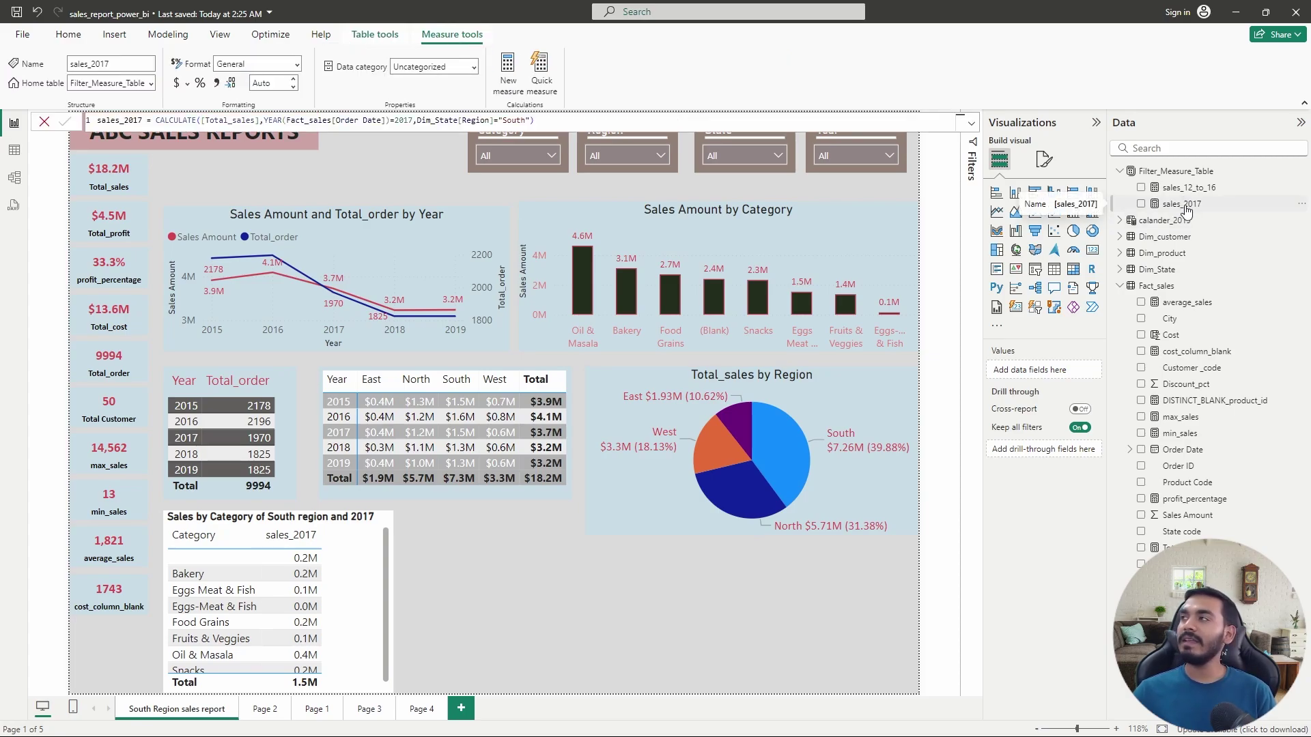
pyautogui.rightClick(1171, 205)
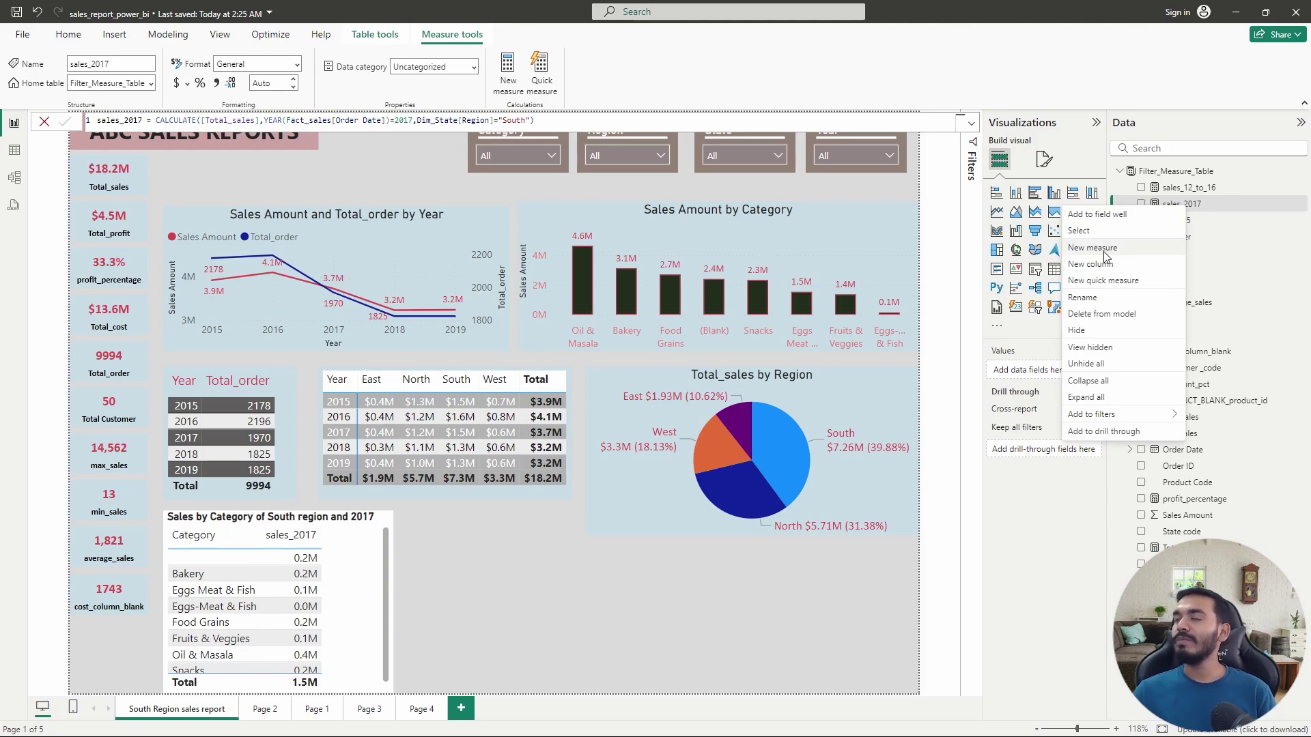
pyautogui.press('Escape')
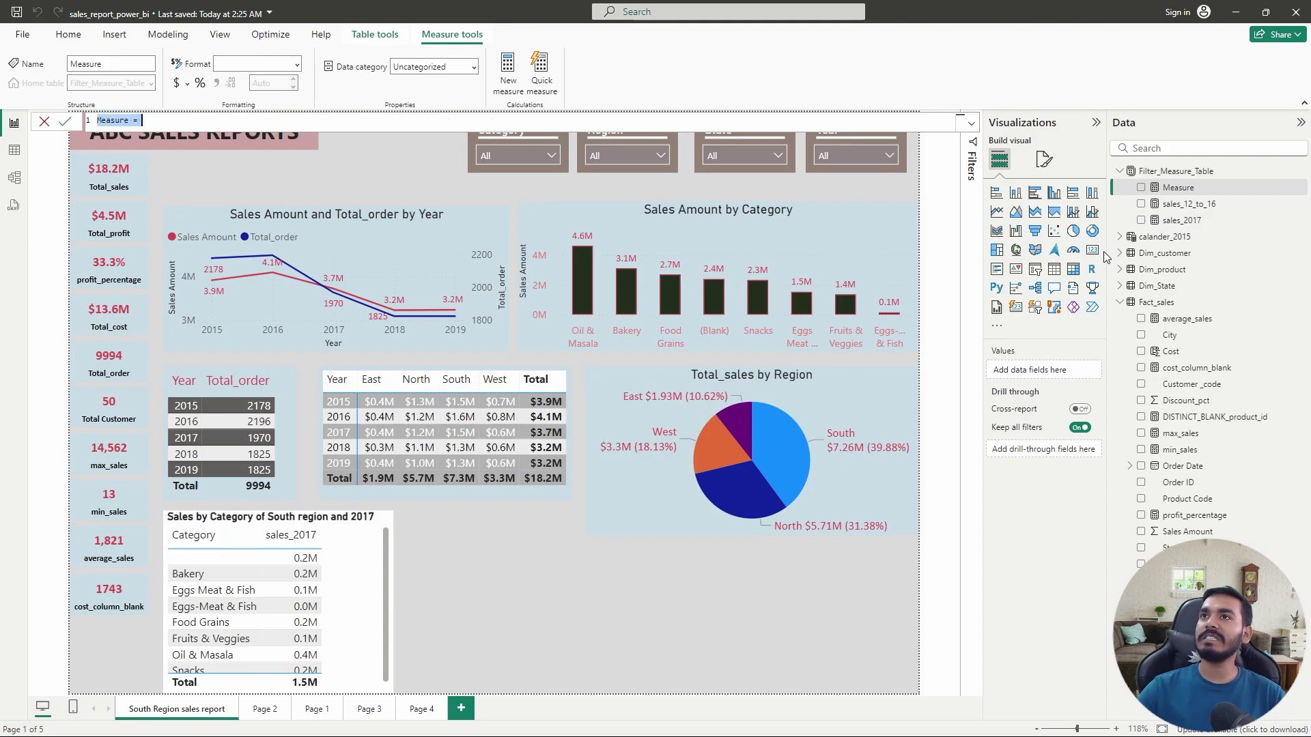
pyautogui.press('BackSpace')
pyautogui.write('P')
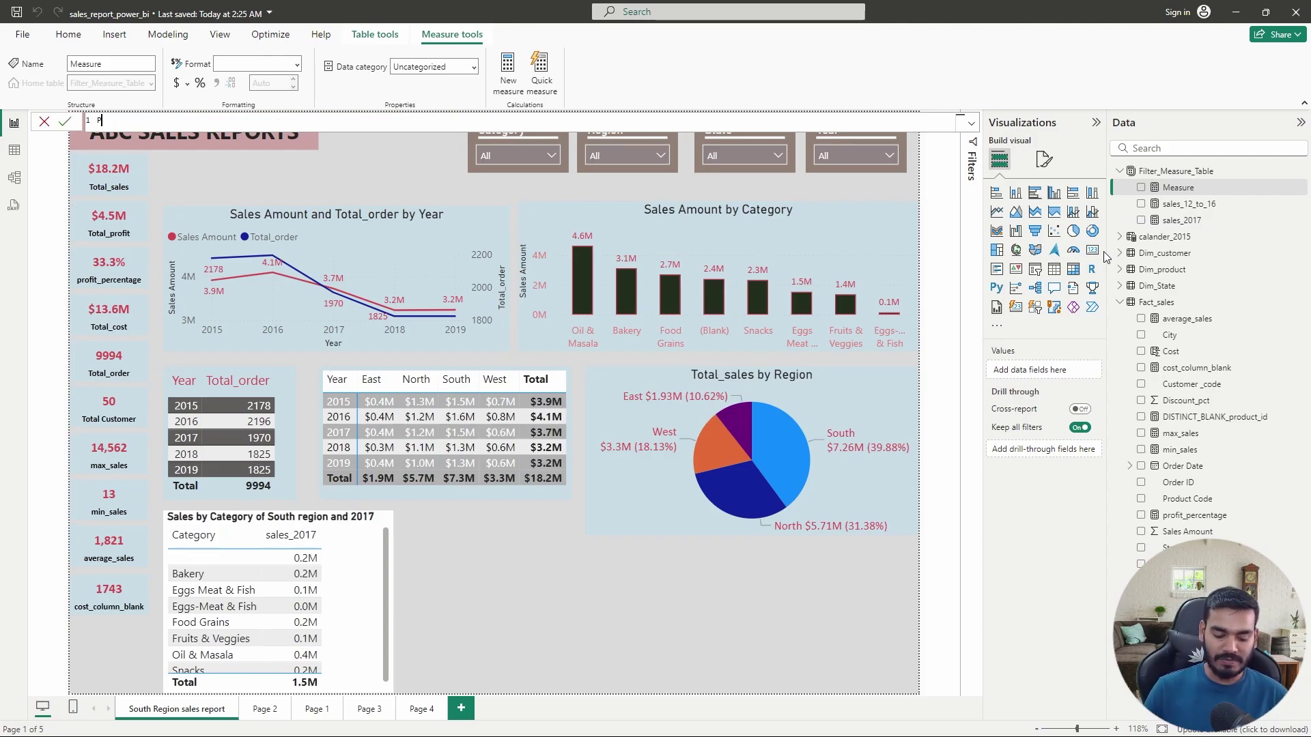
pyautogui.write('rofit')
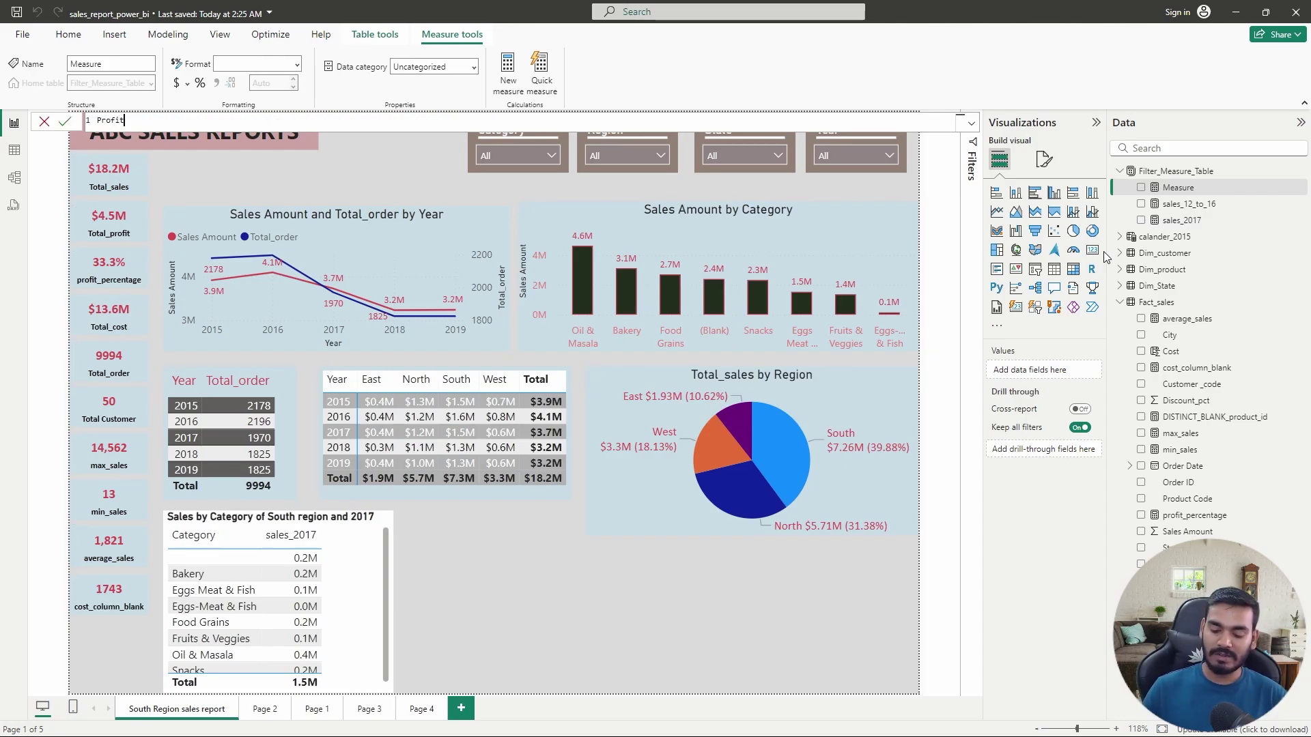
pyautogui.write('_b')
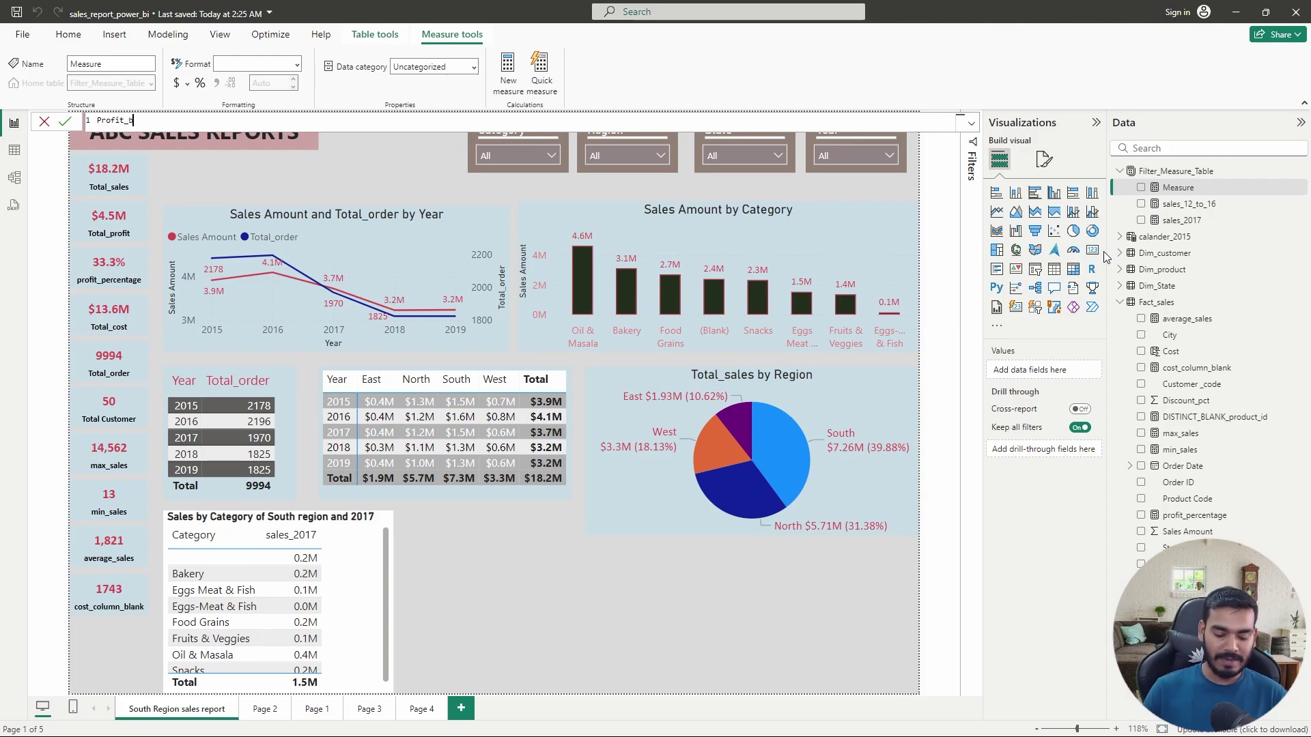
pyautogui.write('akery_')
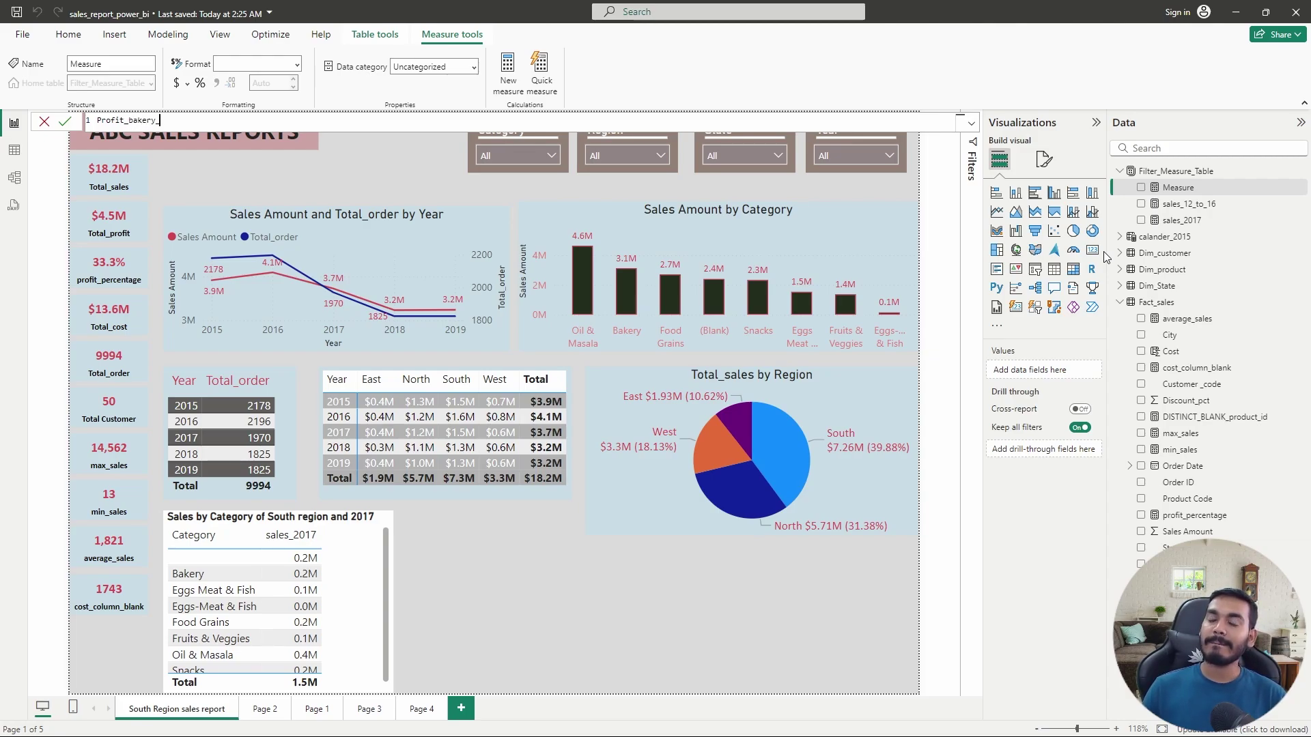
pyautogui.write('No')
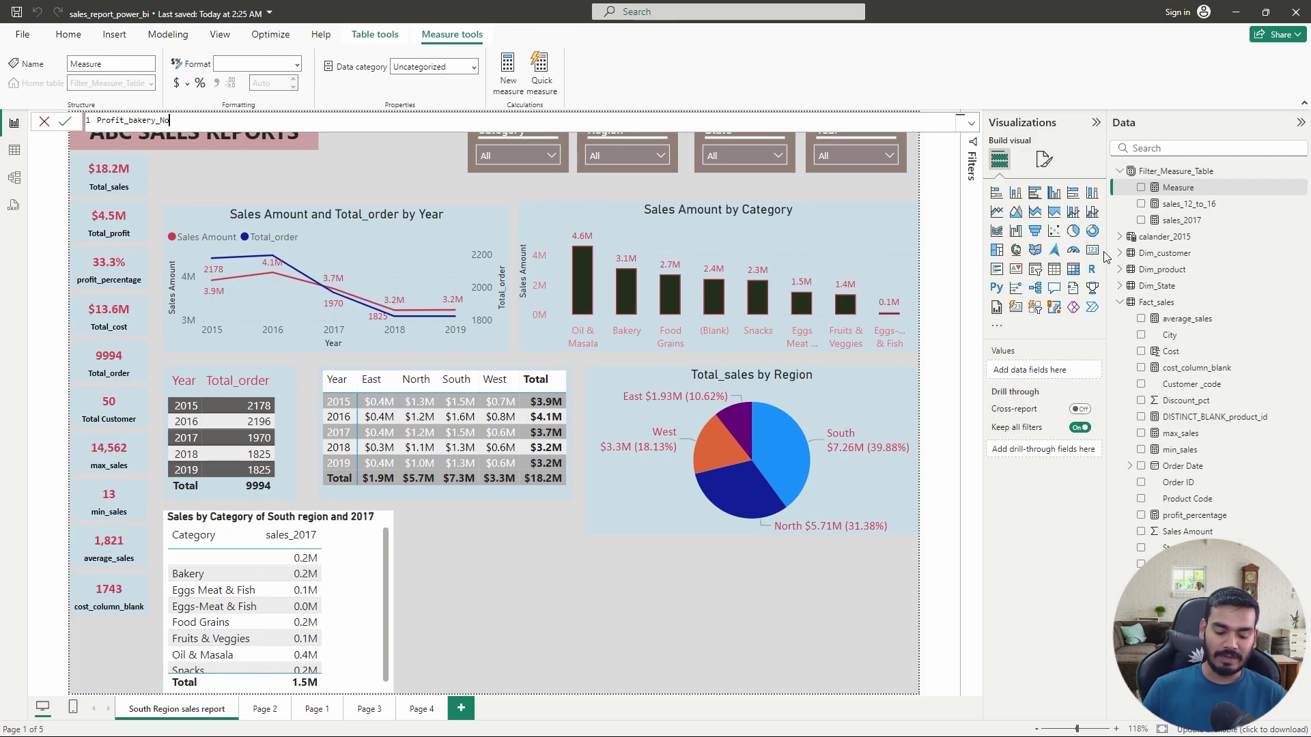
pyautogui.write('rth=')
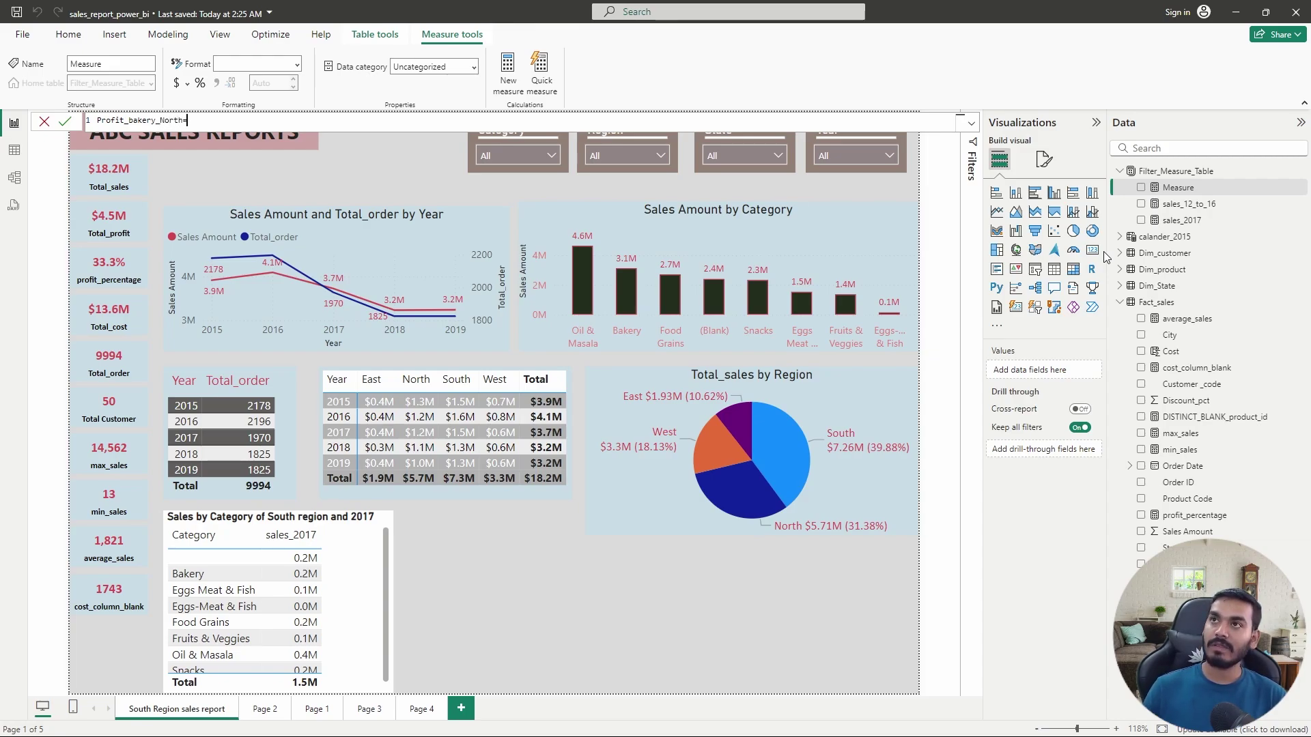
# Begin the Profit_bakery_North formula with CALCULATE on [Total_sales] and open a FILTER function as its first filter argument
pyautogui.write('CALCULATE(')
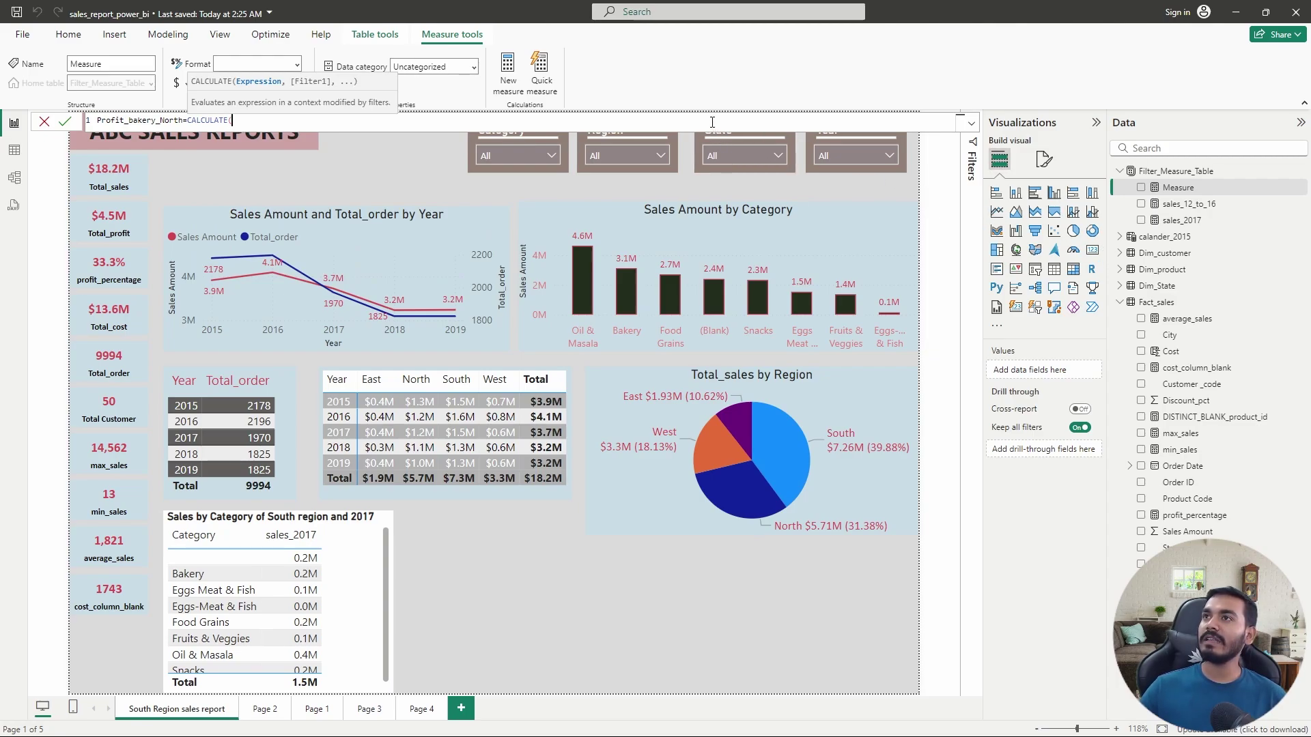
pyautogui.scroll(3, 712, 122)
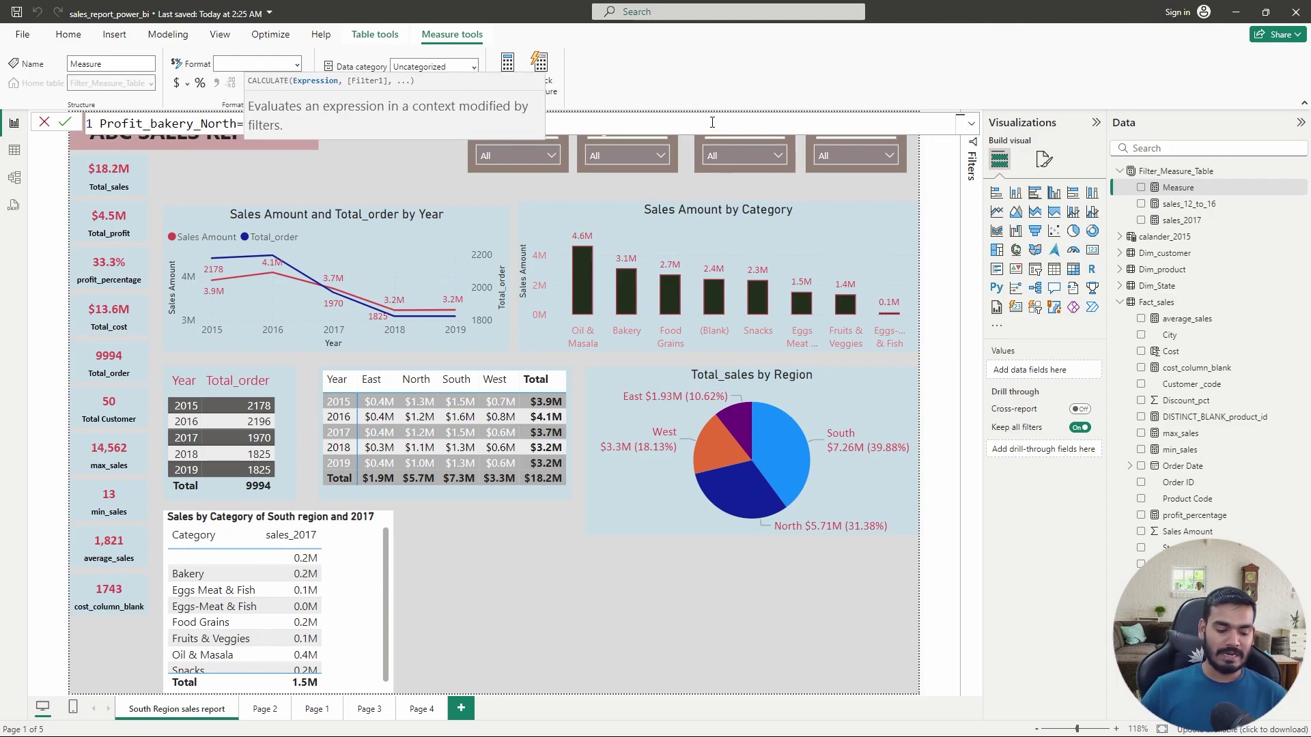
pyautogui.press('Escape')
pyautogui.write('to')
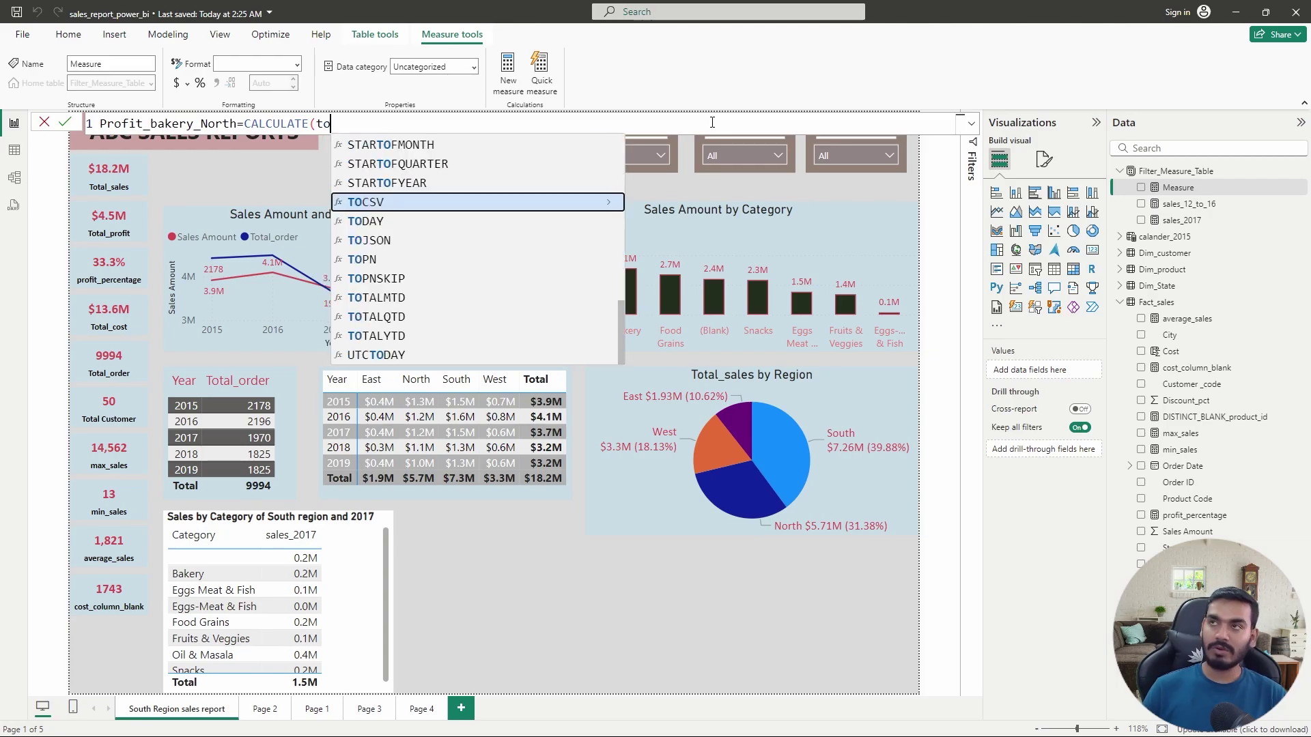
pyautogui.write('a')
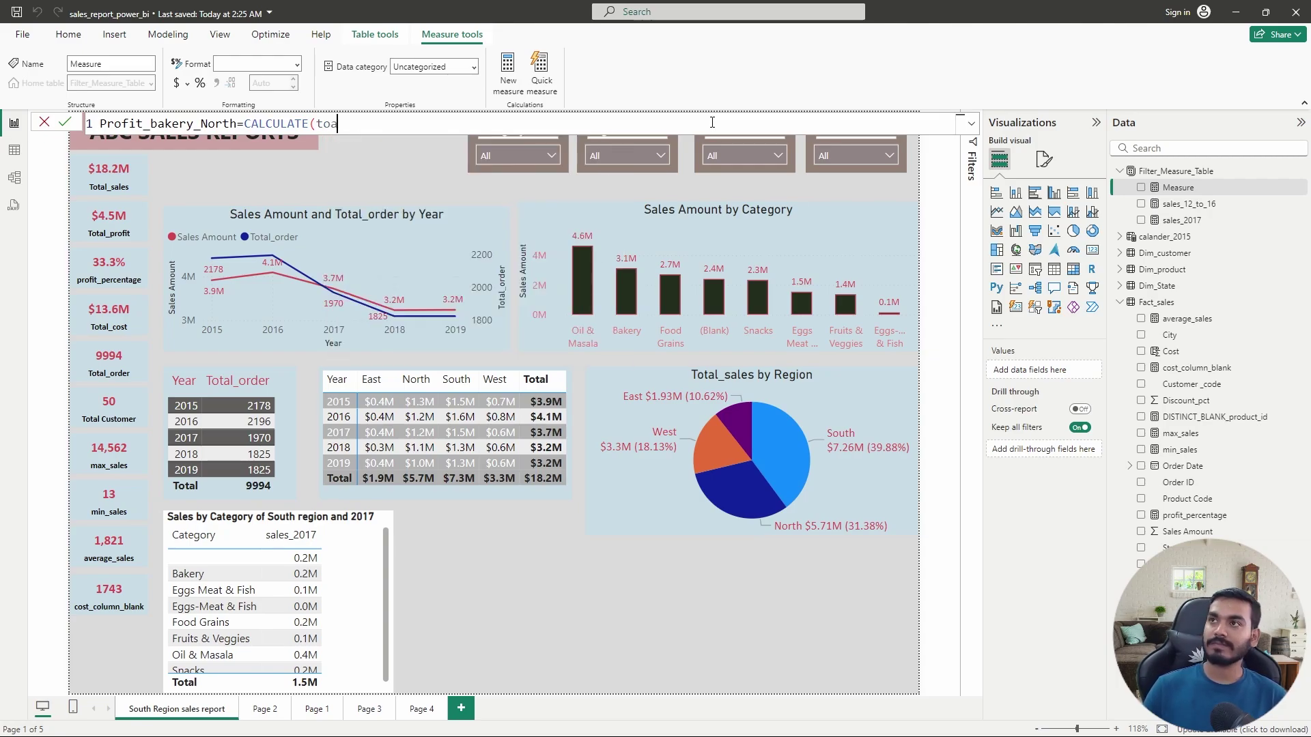
pyautogui.press('BackSpace')
pyautogui.write('tal')
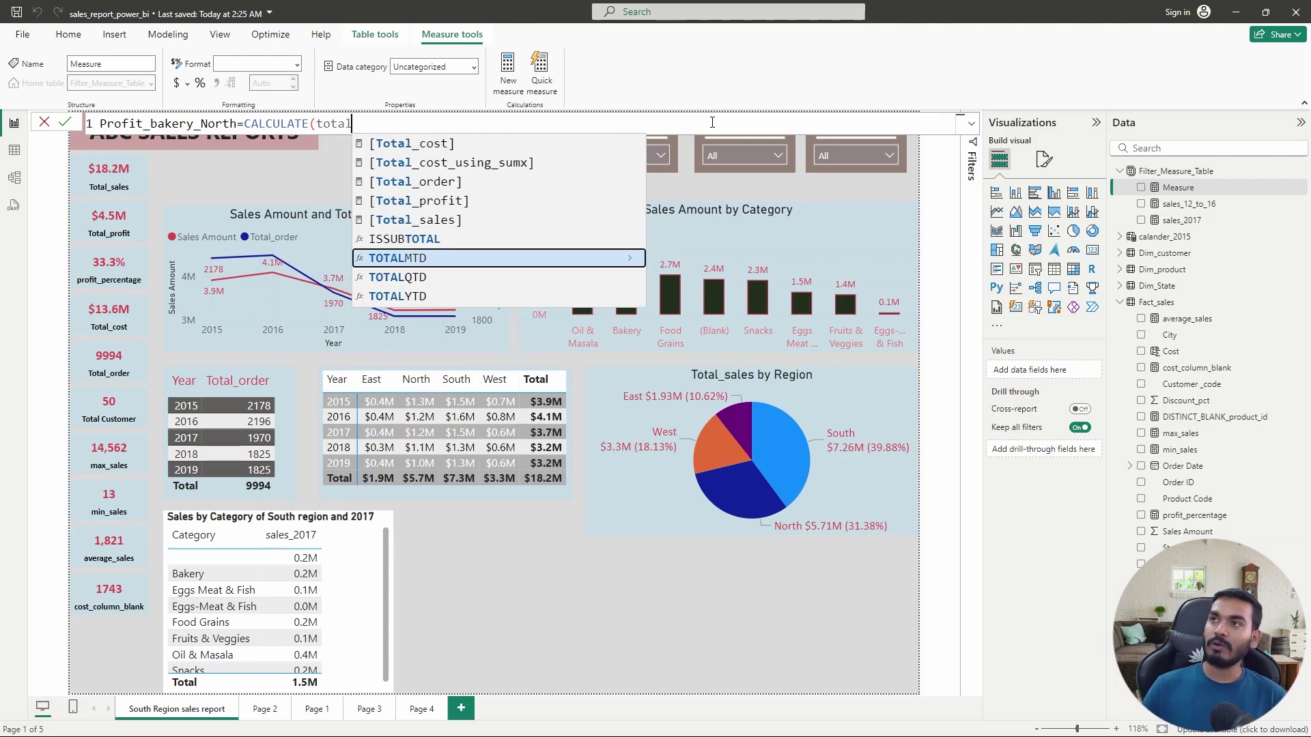
pyautogui.press('Up')
pyautogui.press('Up')
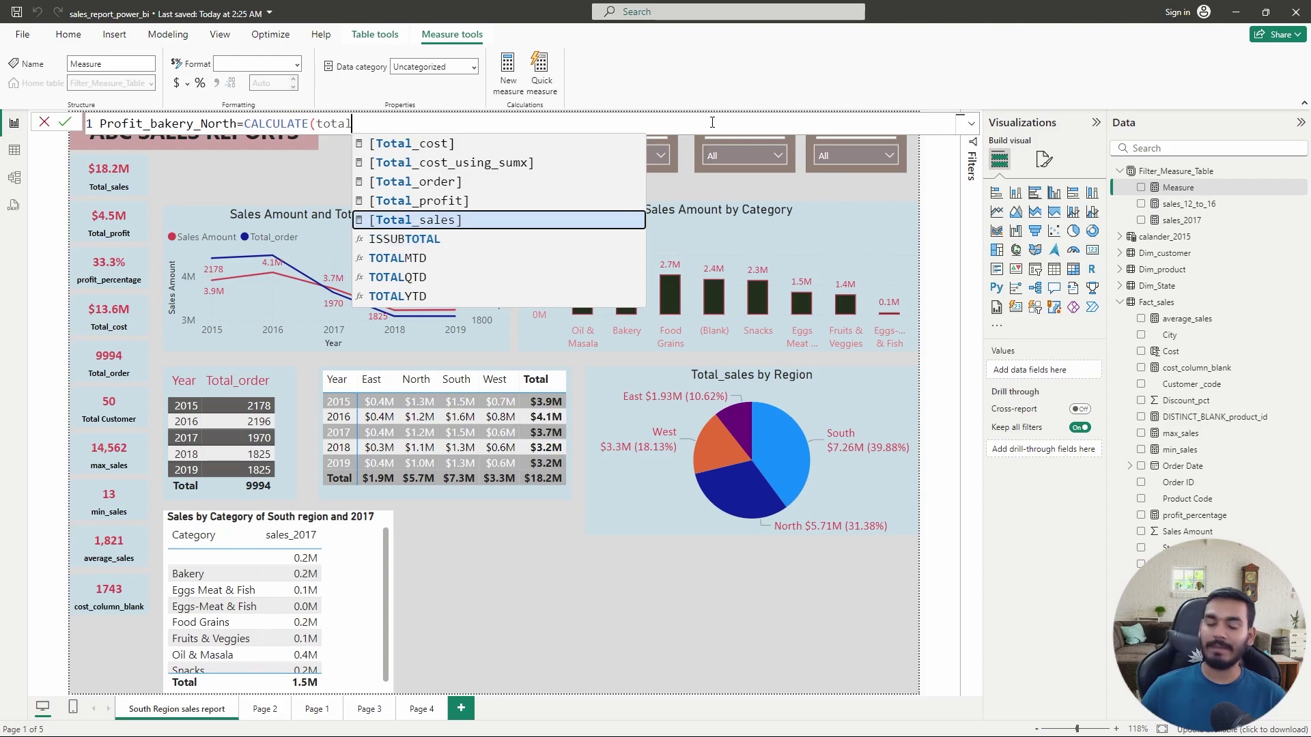
pyautogui.press('Tab')
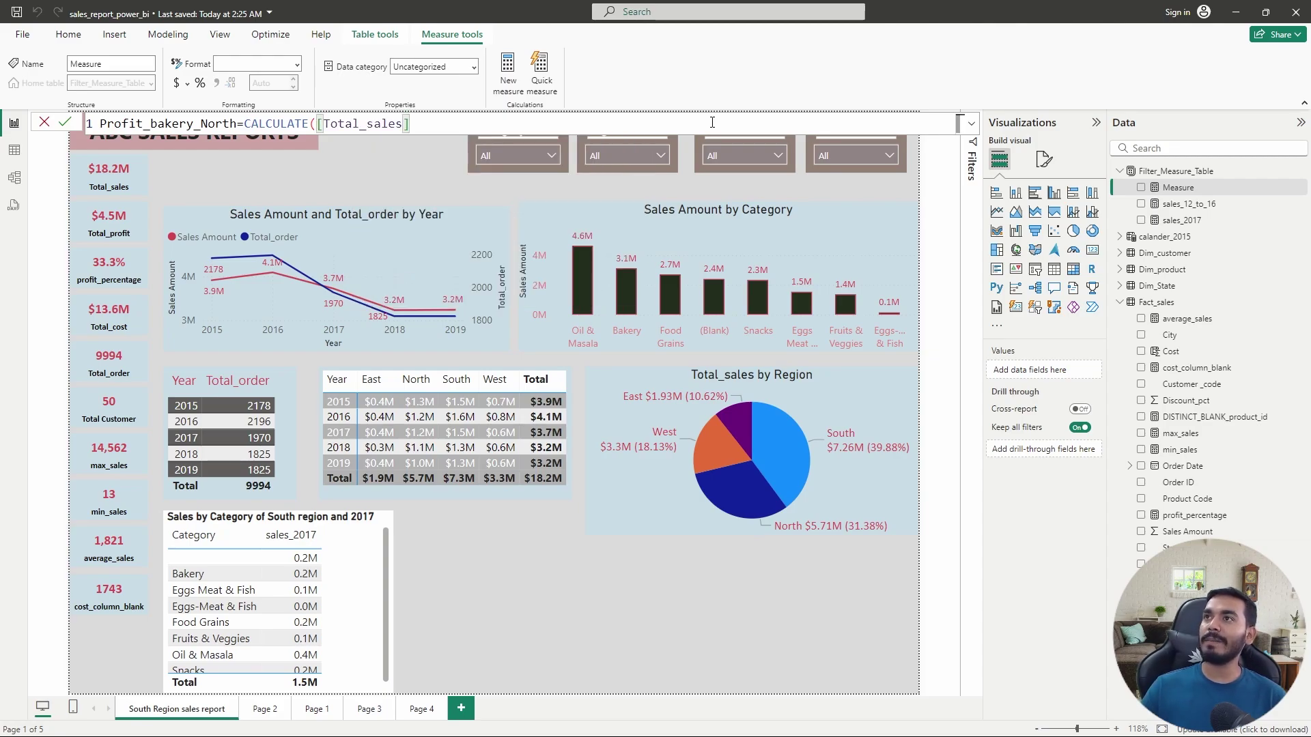
pyautogui.write(',')
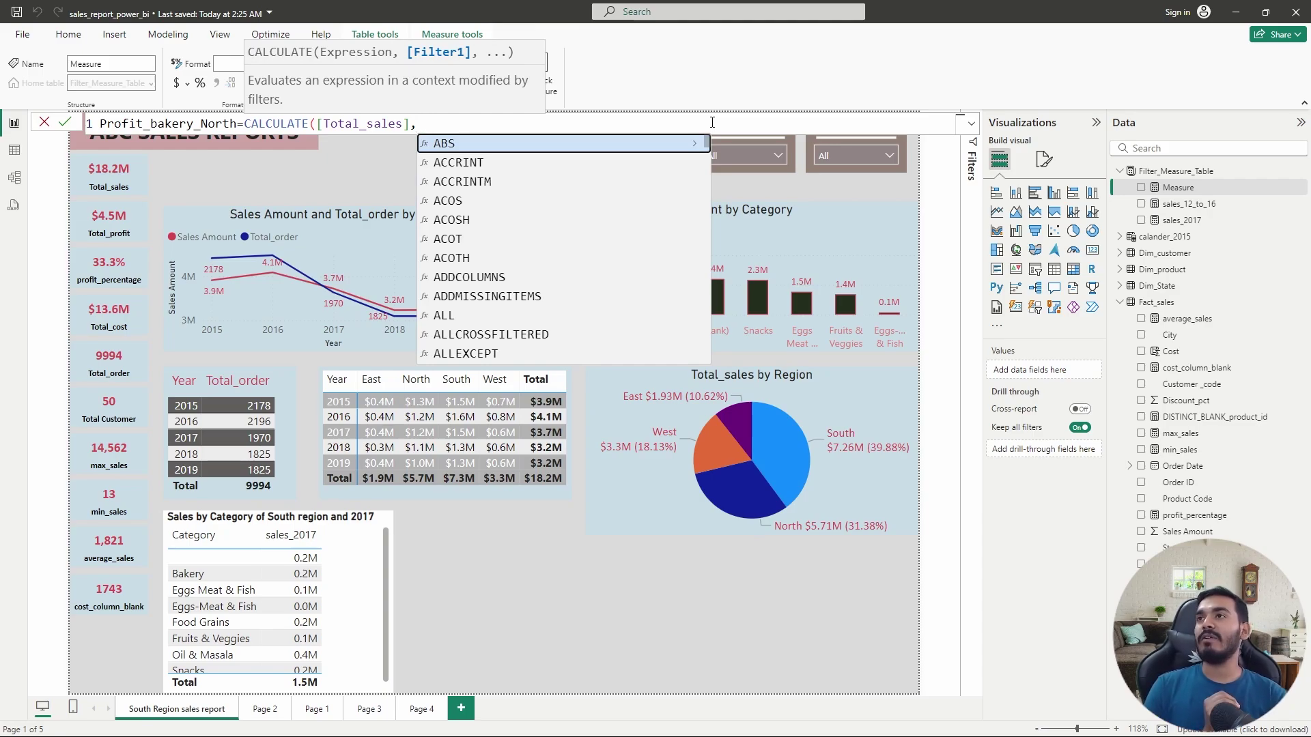
pyautogui.write('FILTER(')
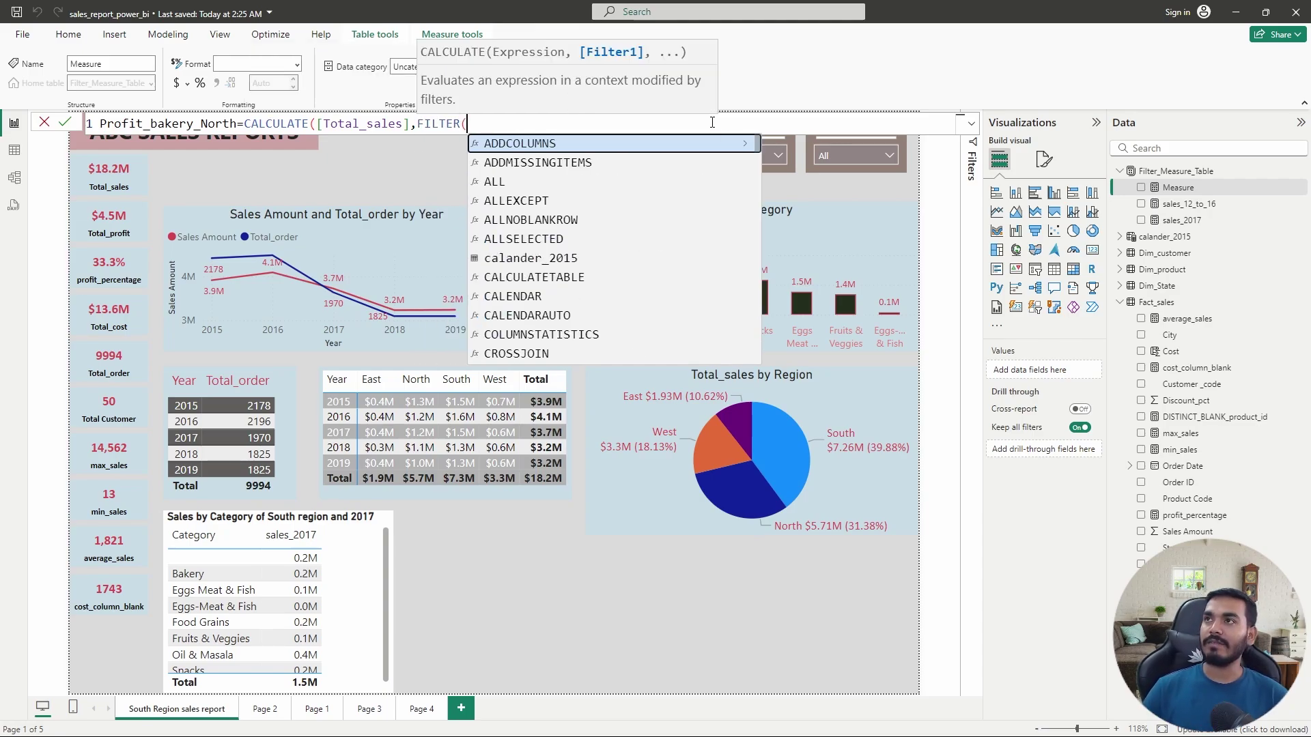
pyautogui.write('fact')
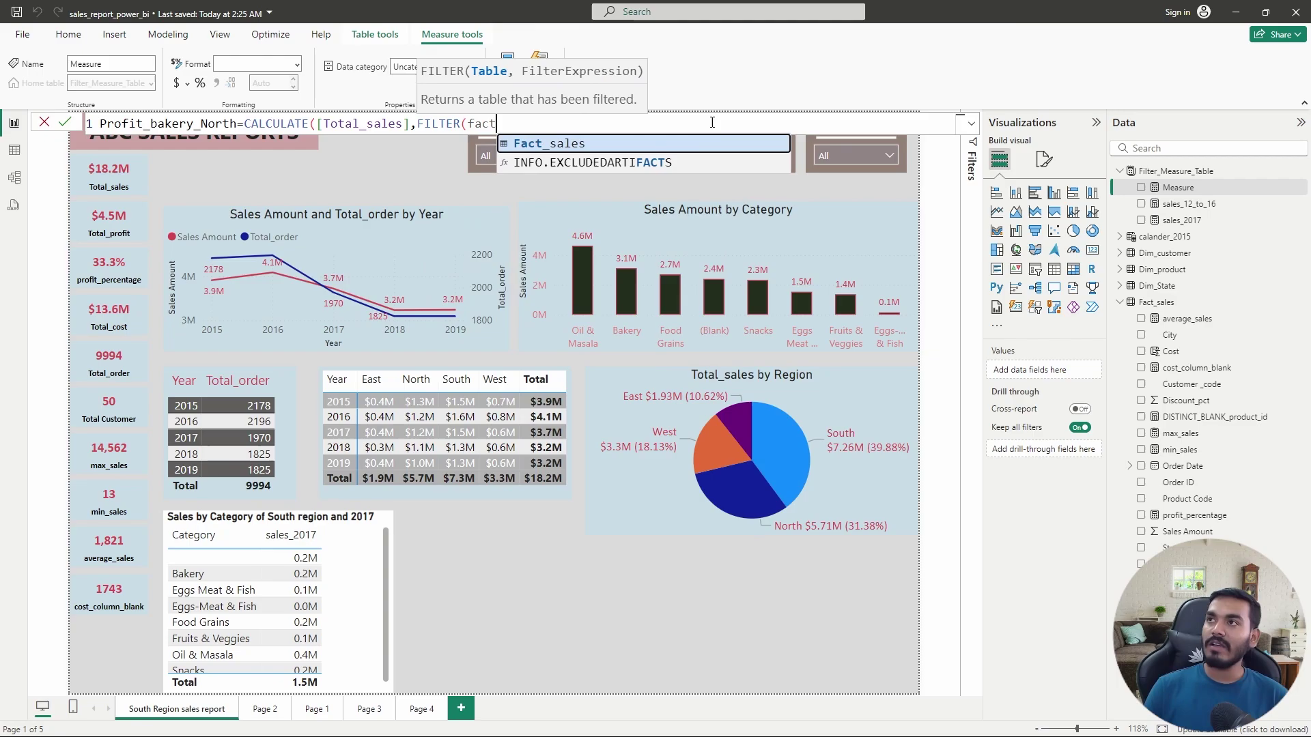
pyautogui.press('Tab')
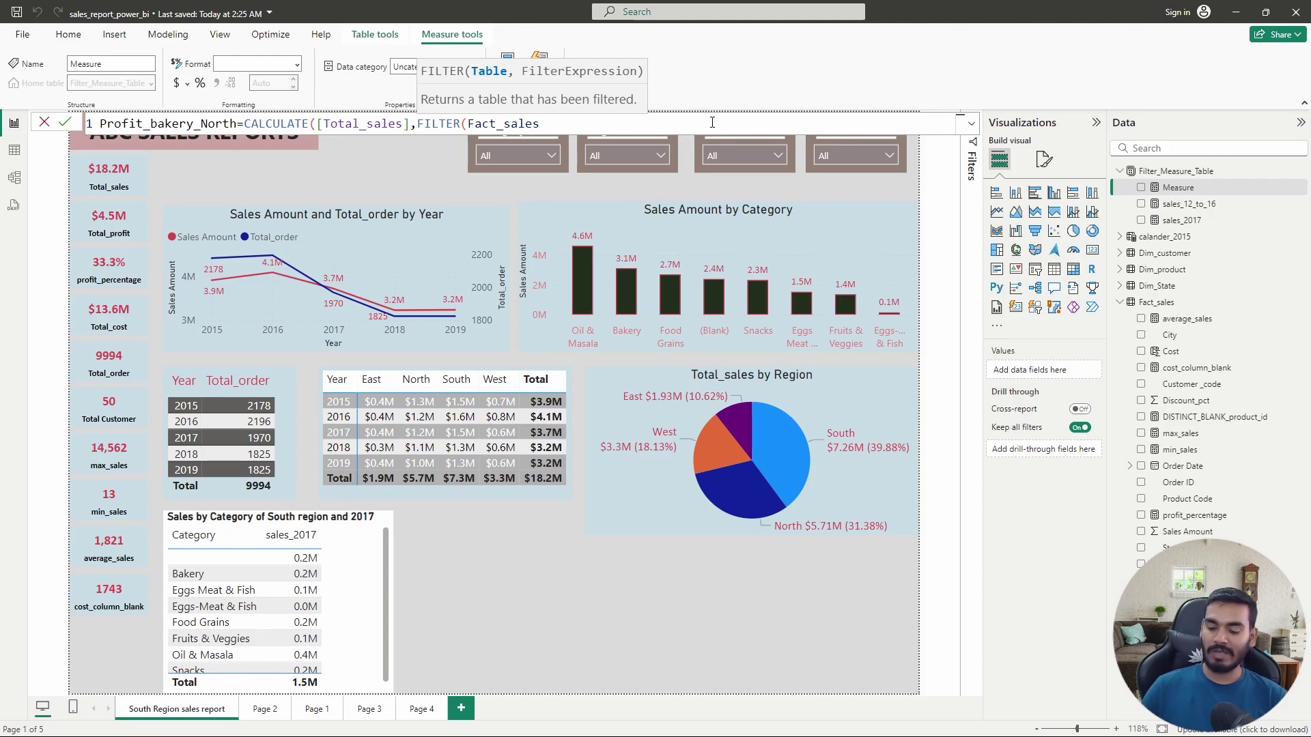
pyautogui.press('BackSpace')
pyautogui.press('BackSpace')
pyautogui.press('BackSpace')
pyautogui.press('BackSpace')
pyautogui.press('BackSpace')
pyautogui.press('BackSpace')
pyautogui.press('BackSpace')
pyautogui.press('BackSpace')
pyautogui.press('BackSpace')
pyautogui.press('BackSpace')
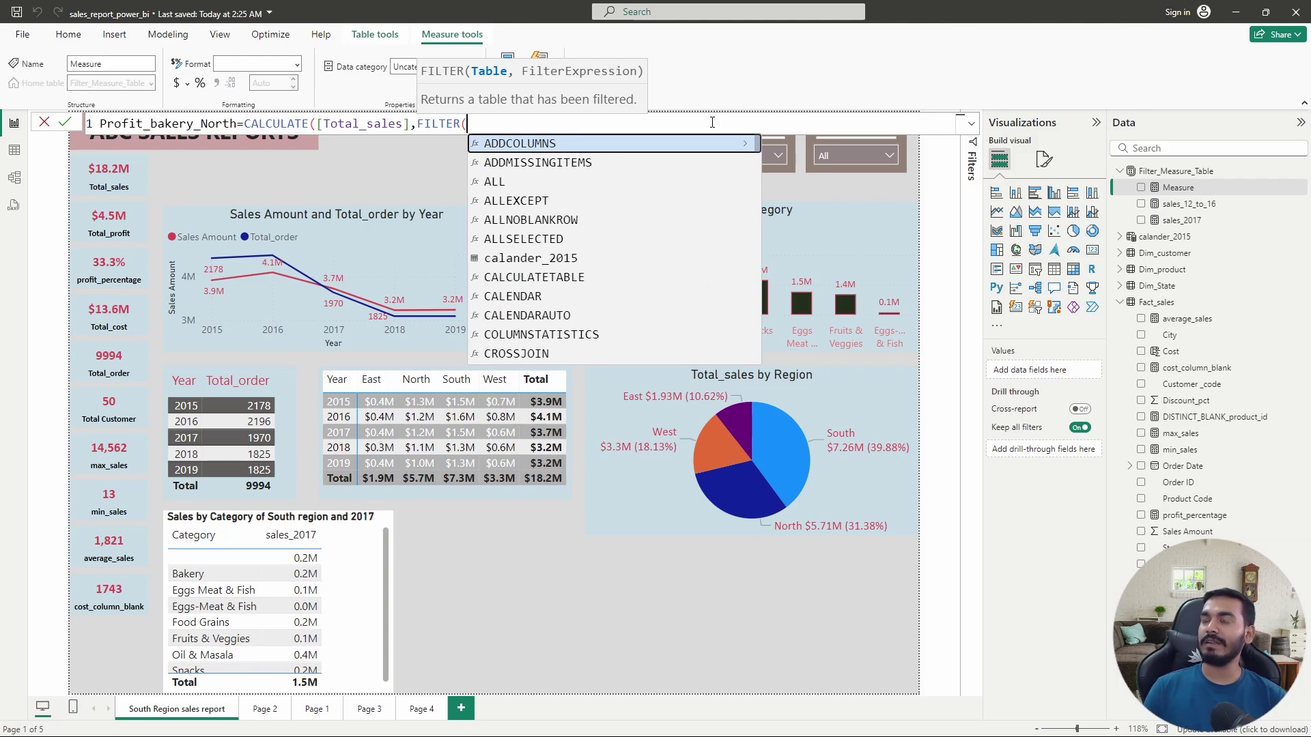
# Complete the FILTER function with the Dim_product table and the condition Dim_product[Category]="Bakery", including its closing parenthesis
pyautogui.write('dim_pro')
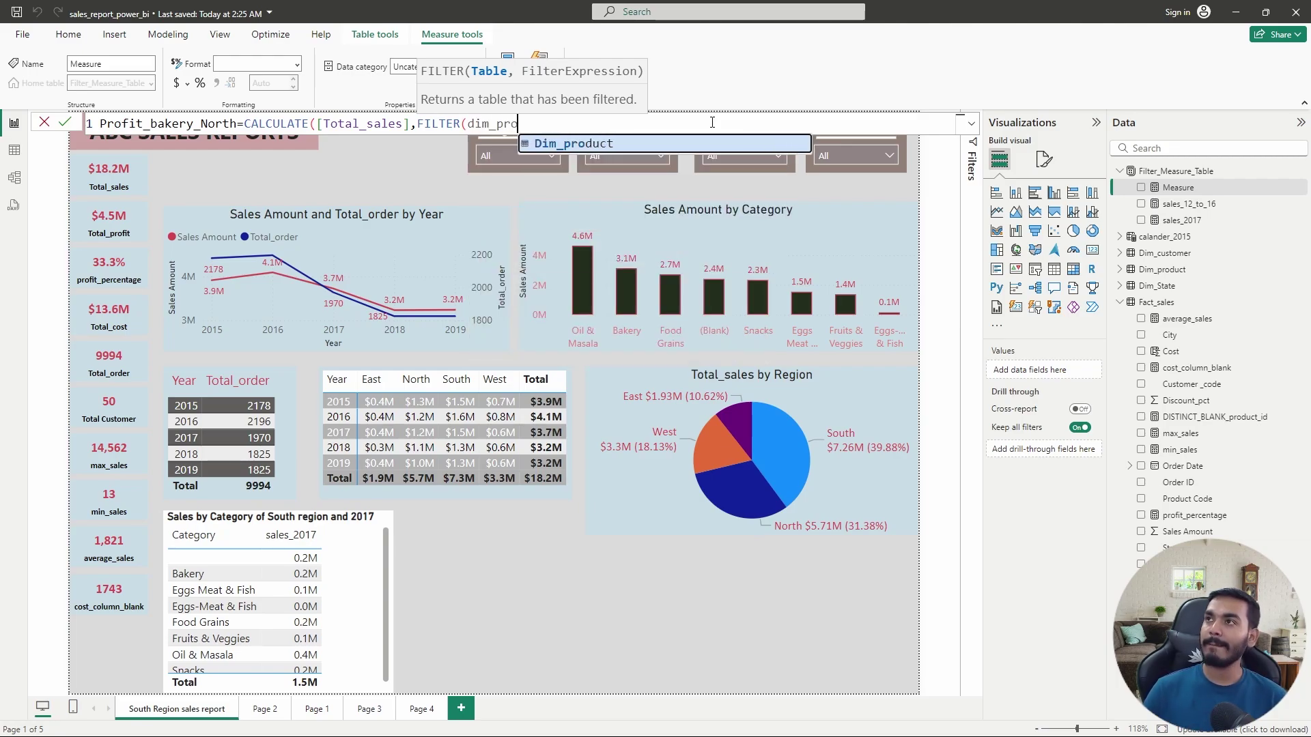
pyautogui.press('Tab')
pyautogui.write(',cate')
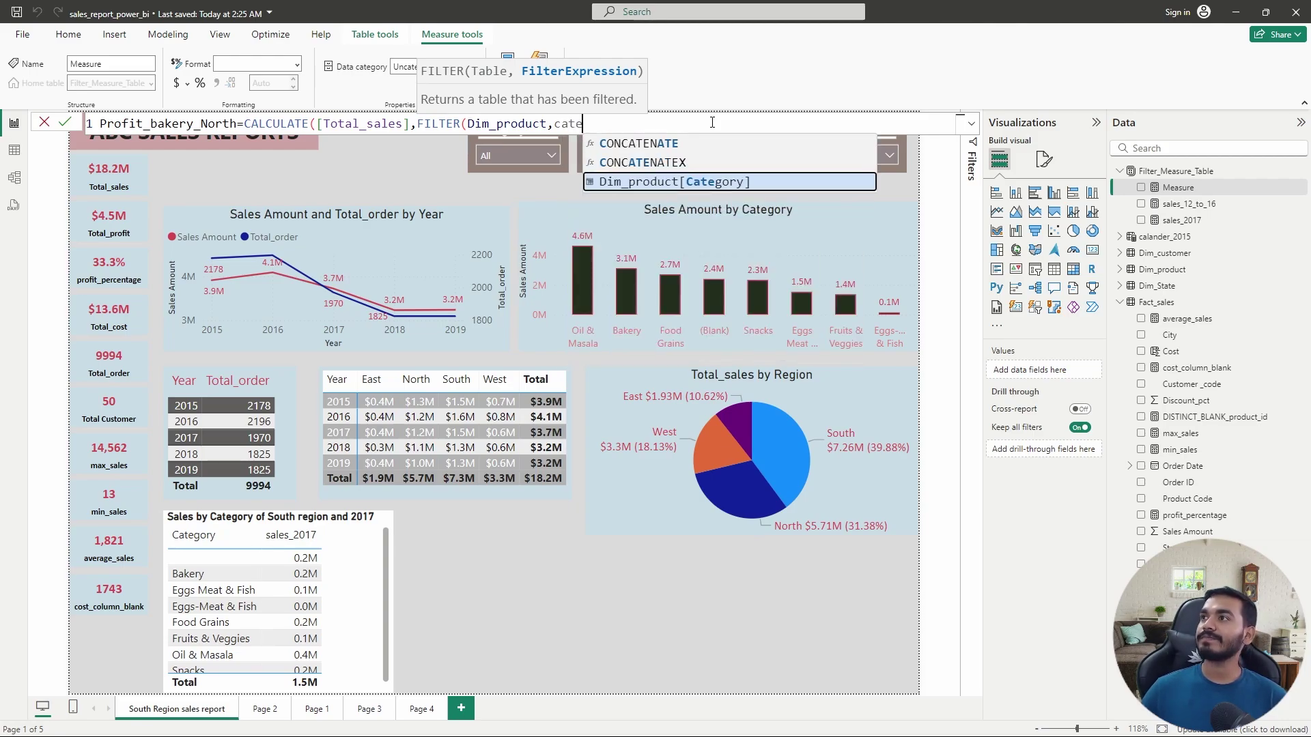
pyautogui.press('Tab')
pyautogui.write('="B')
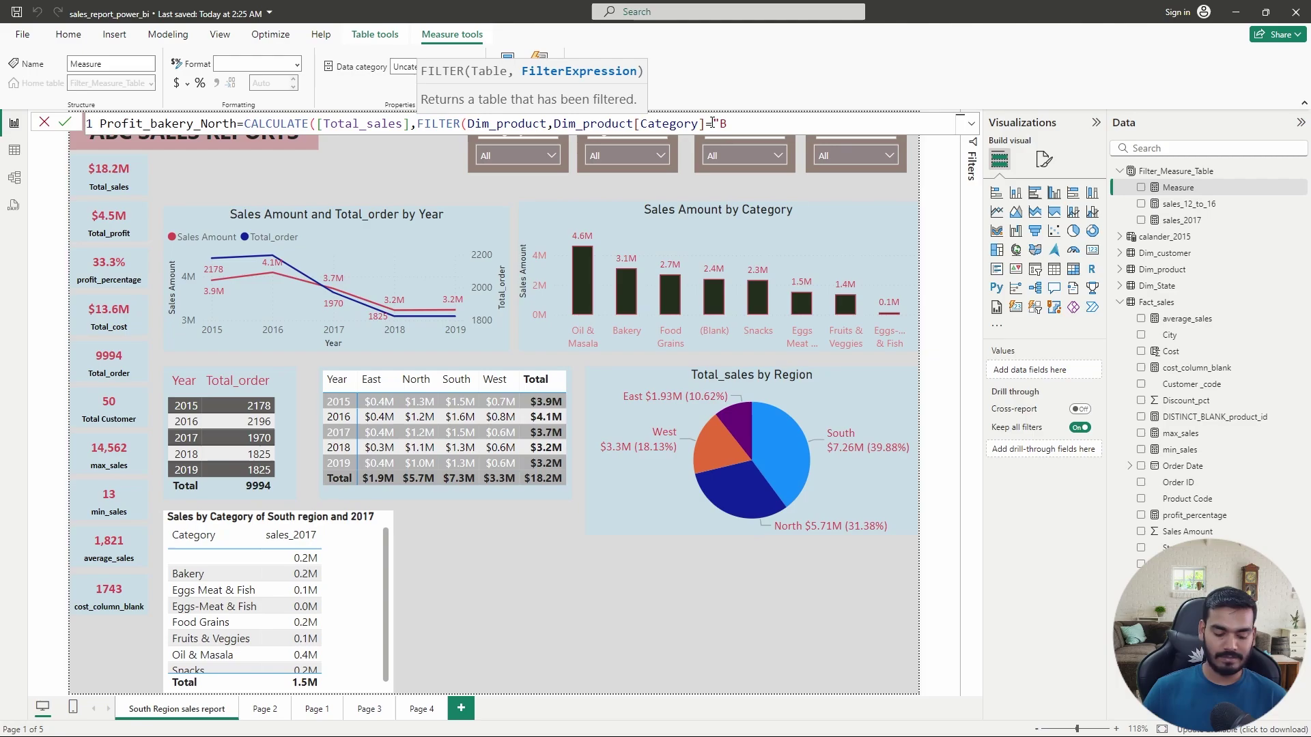
pyautogui.write('akery')
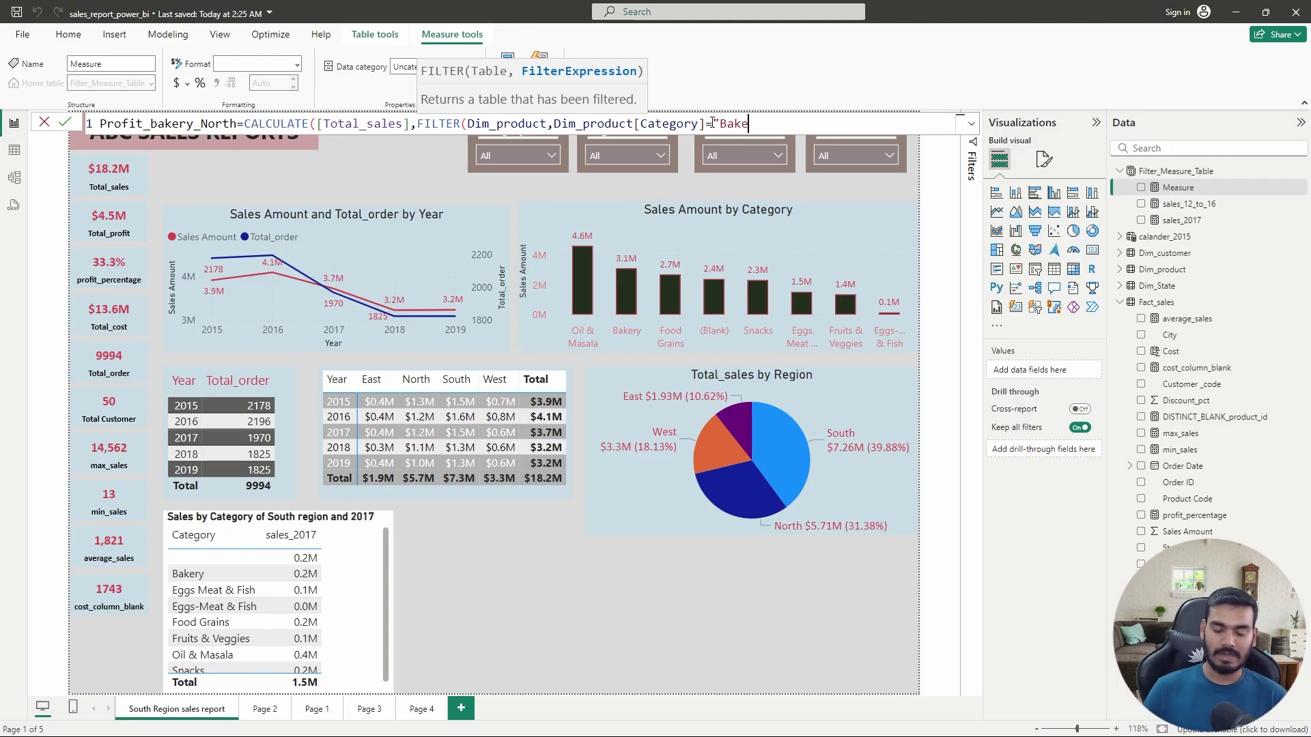
pyautogui.write('"')
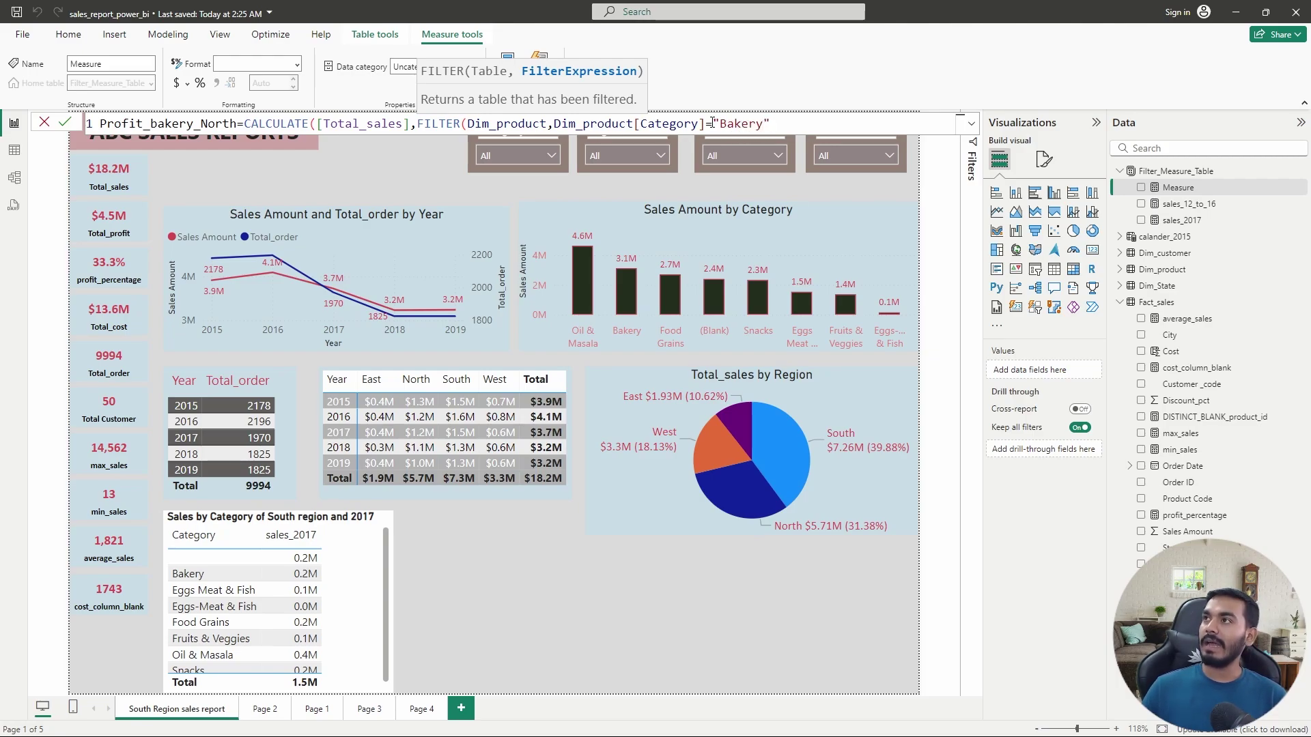
pyautogui.write(')')
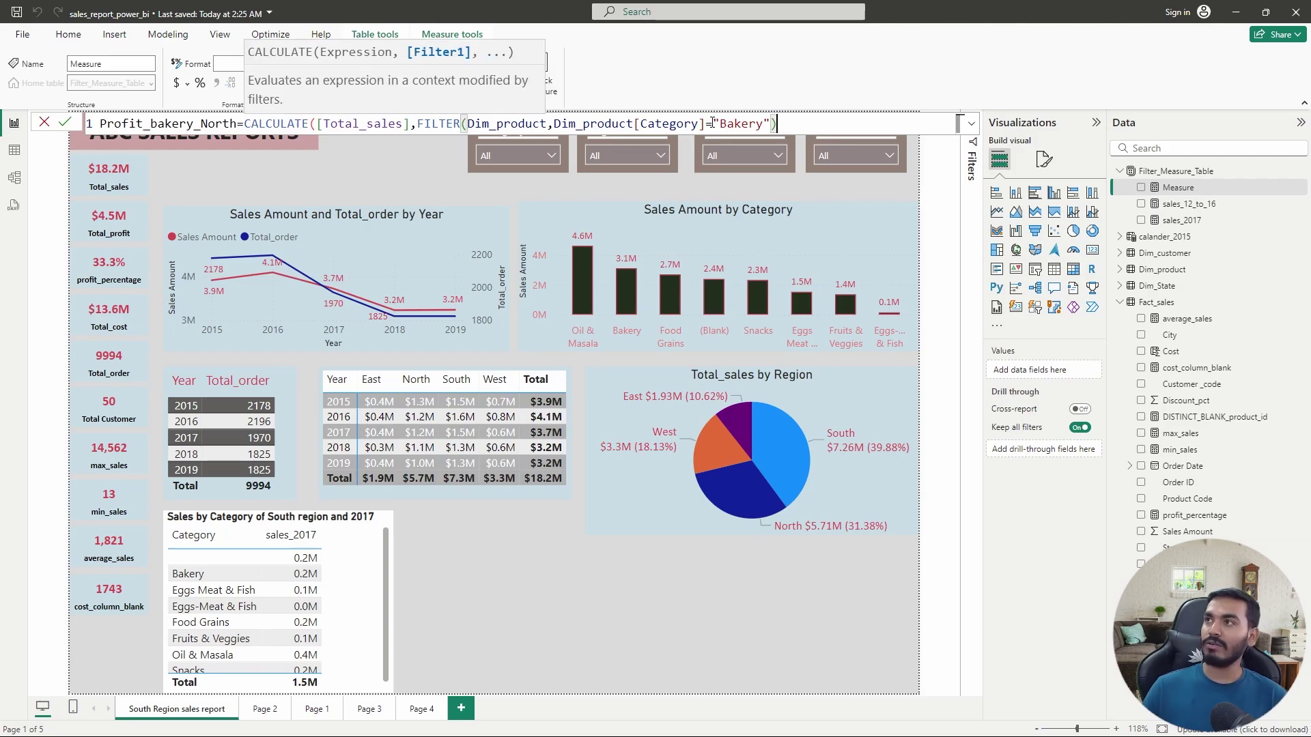
# Complete the Profit_bakery_North measure with a second filter, FILTER(Dim_State,Dim_State[Region]="North"), and commit the formula
pyautogui.write(',FILTER(')
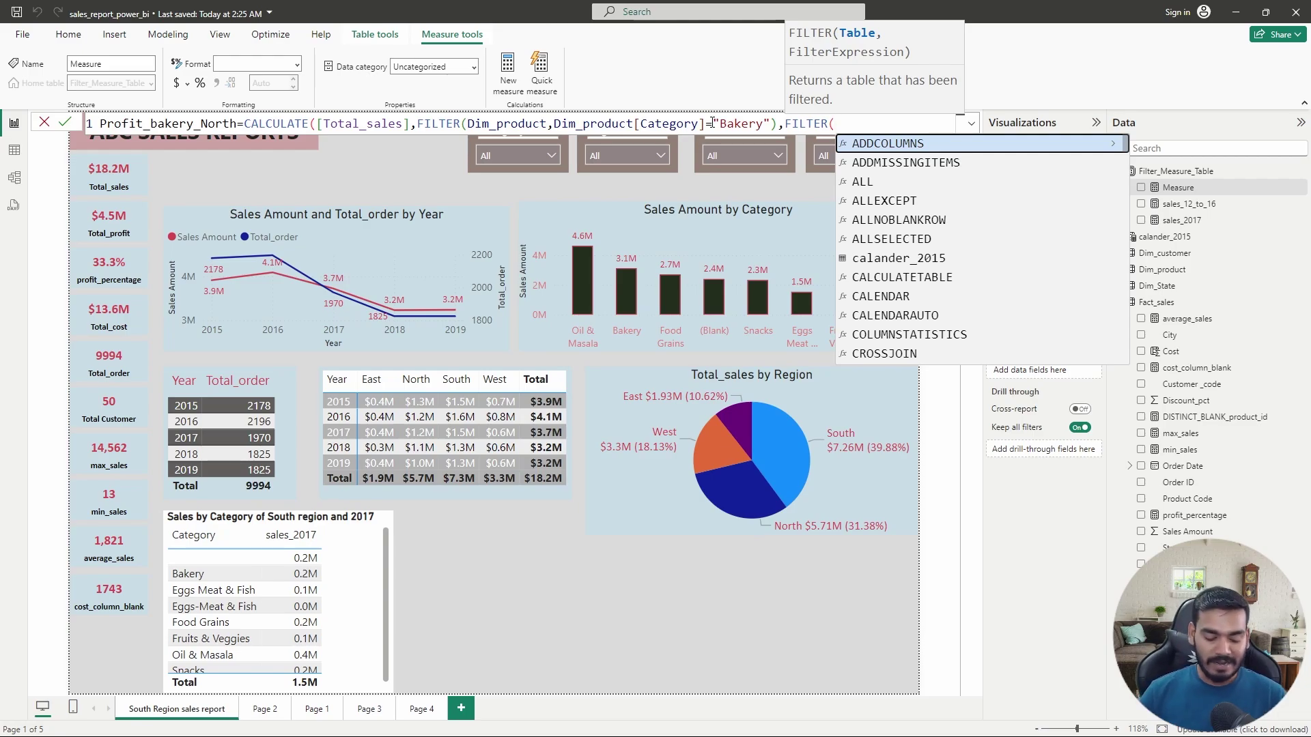
pyautogui.write('dim')
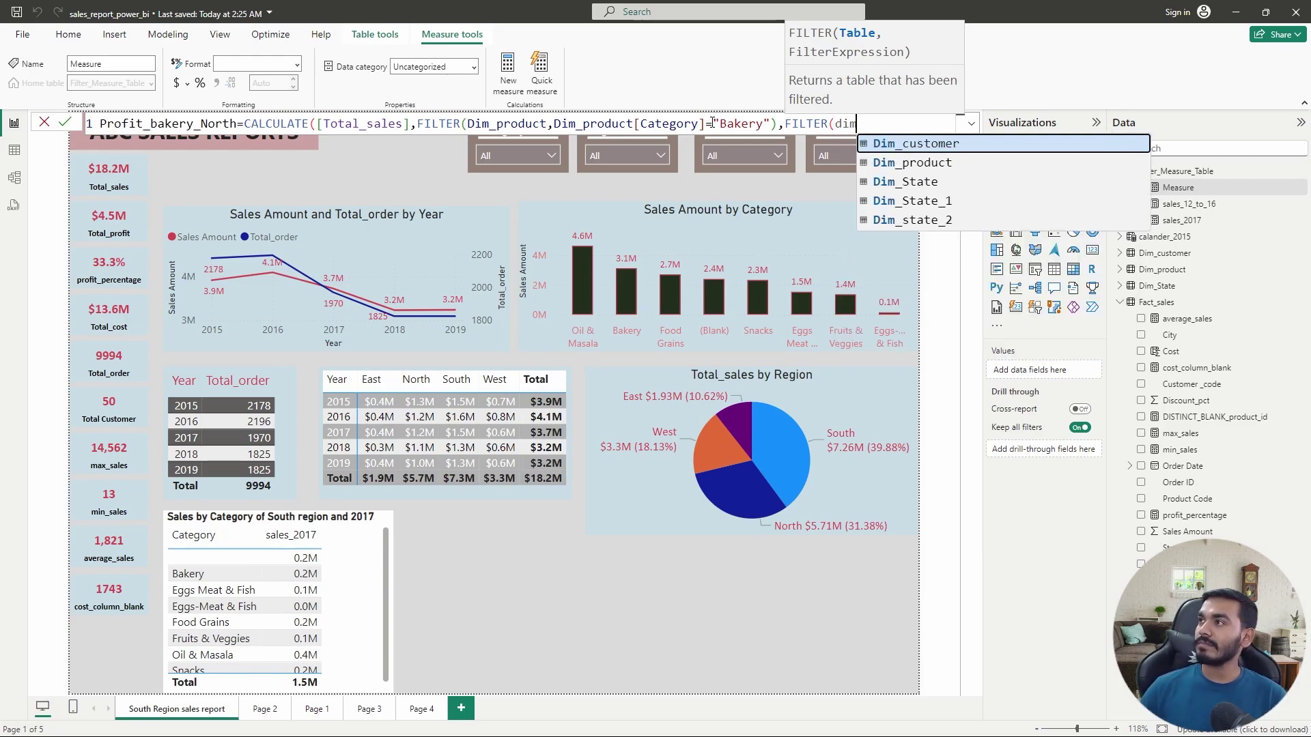
pyautogui.press('Down')
pyautogui.press('Down')
pyautogui.press('Tab')
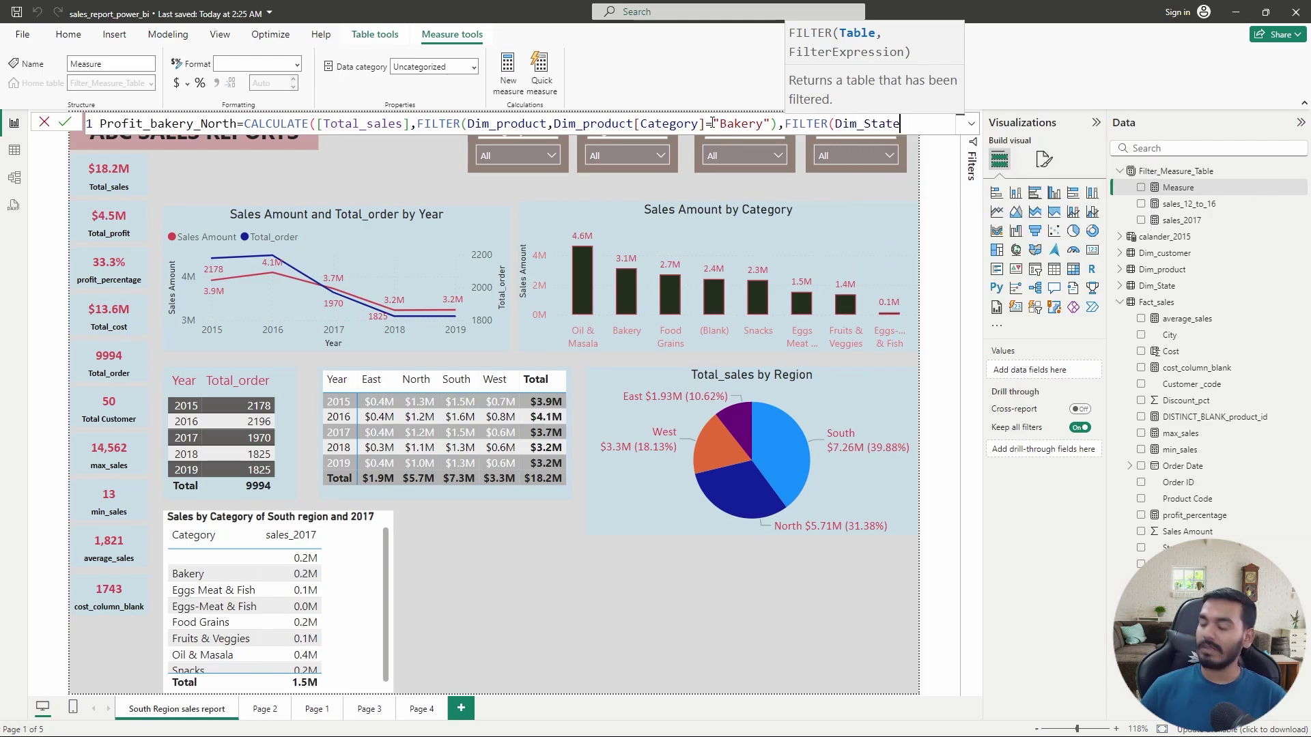
pyautogui.write(',reg')
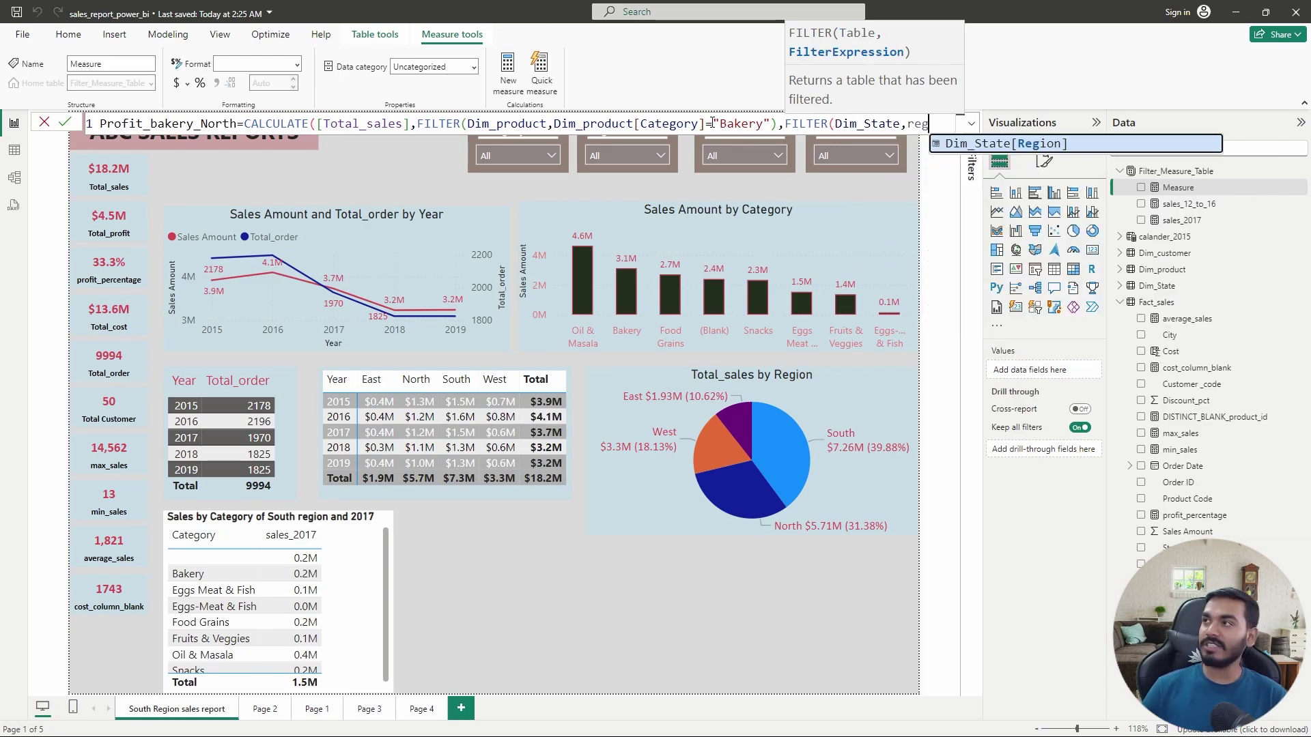
pyautogui.press('Tab')
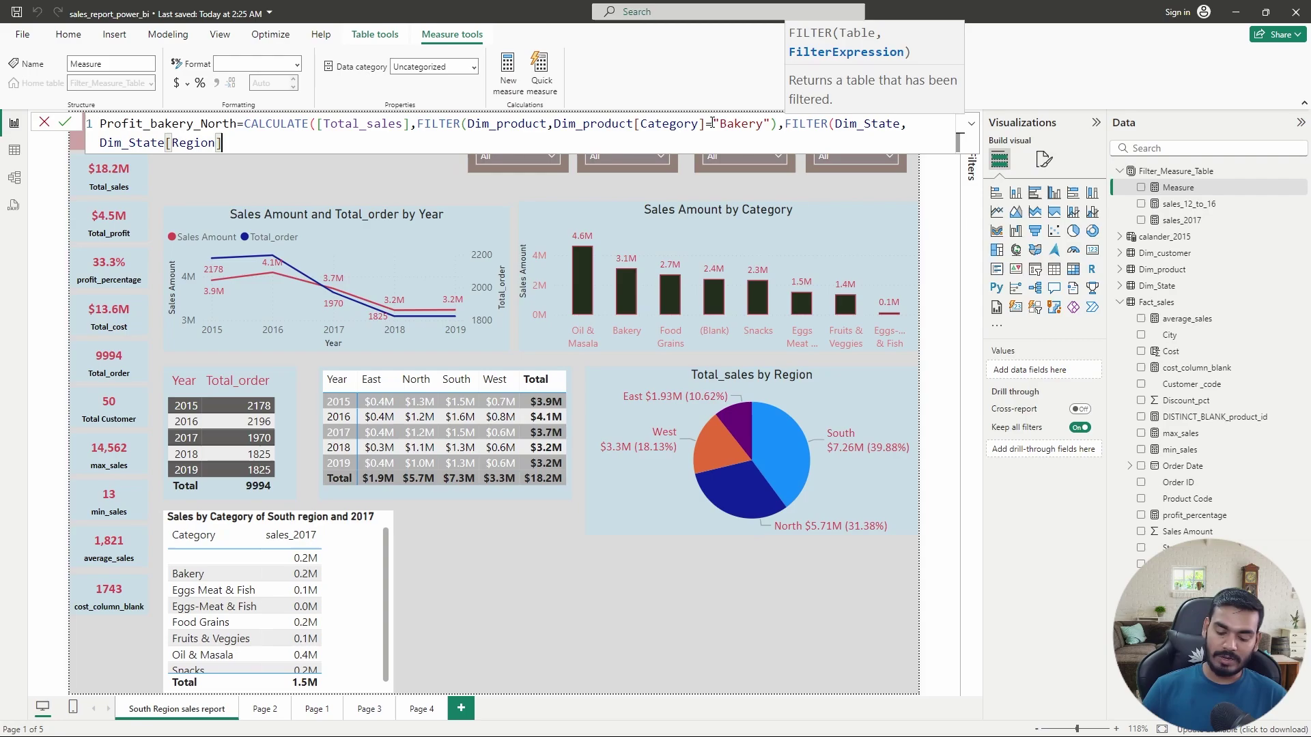
pyautogui.write('="')
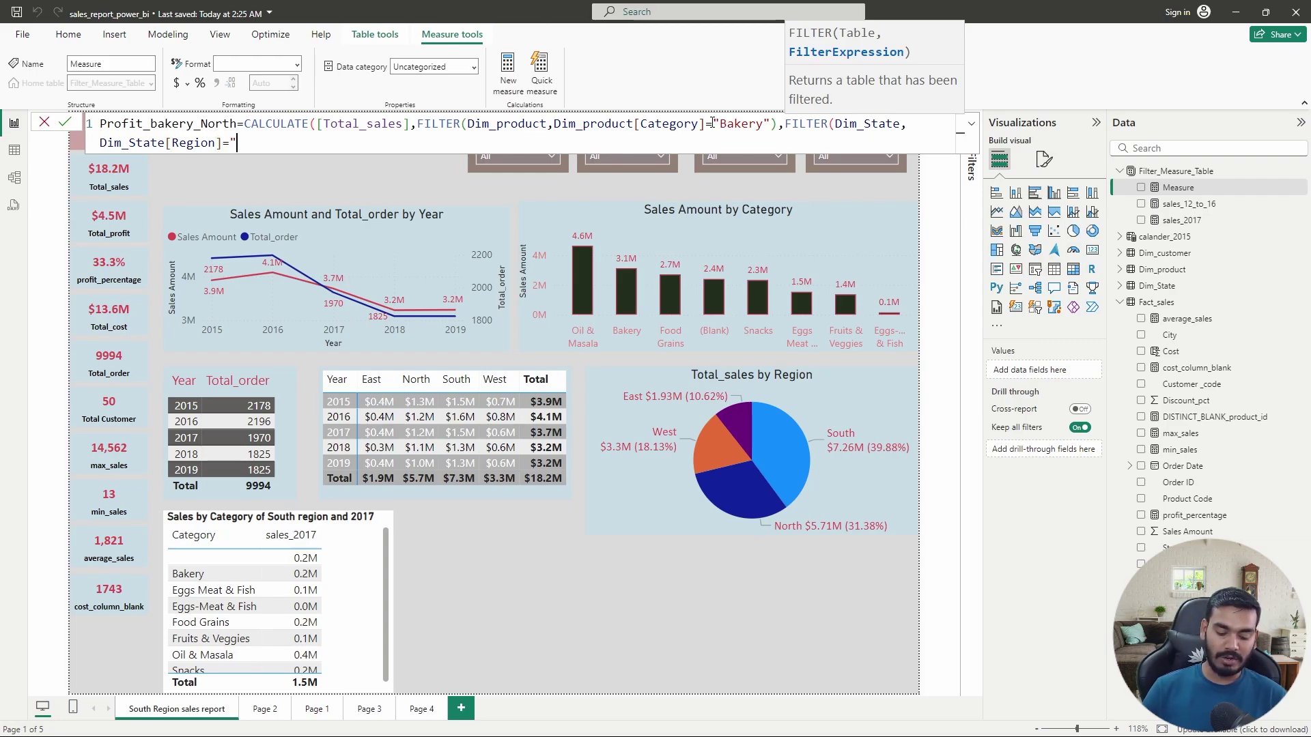
pyautogui.write('North')
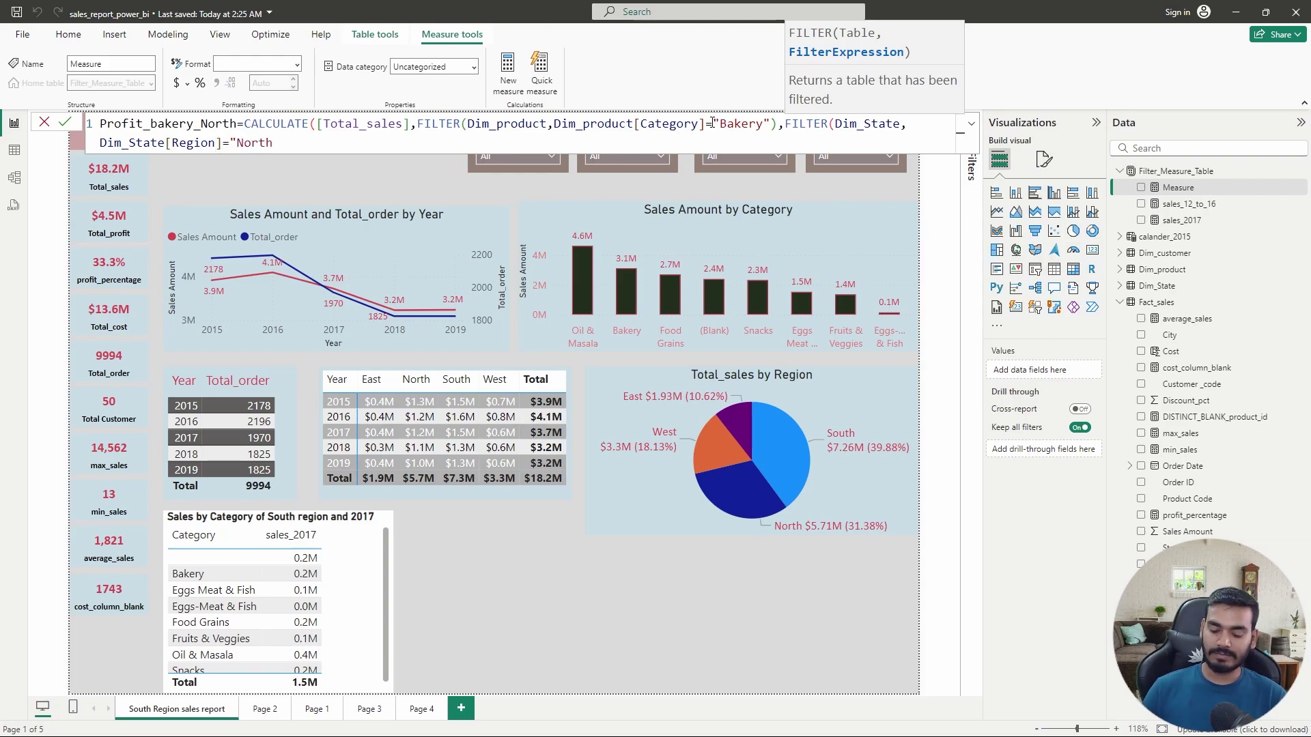
pyautogui.write('"))')
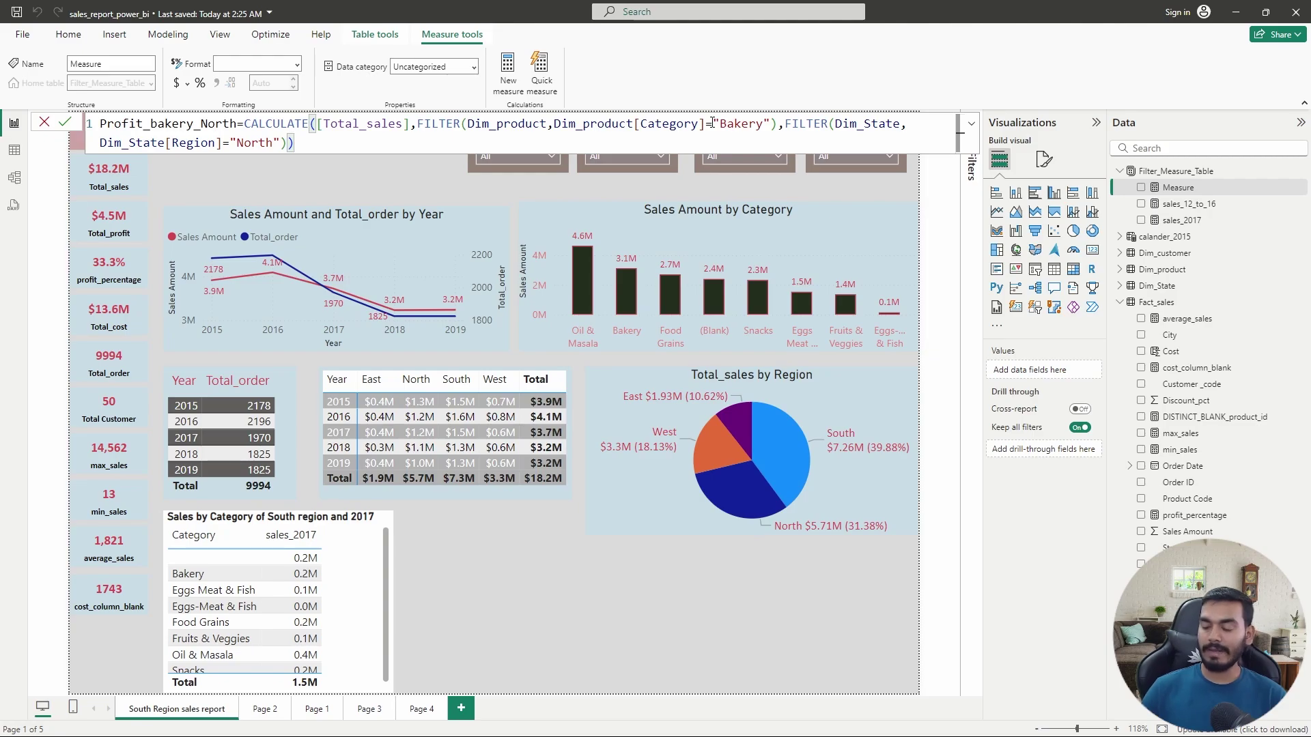
pyautogui.press('Return')
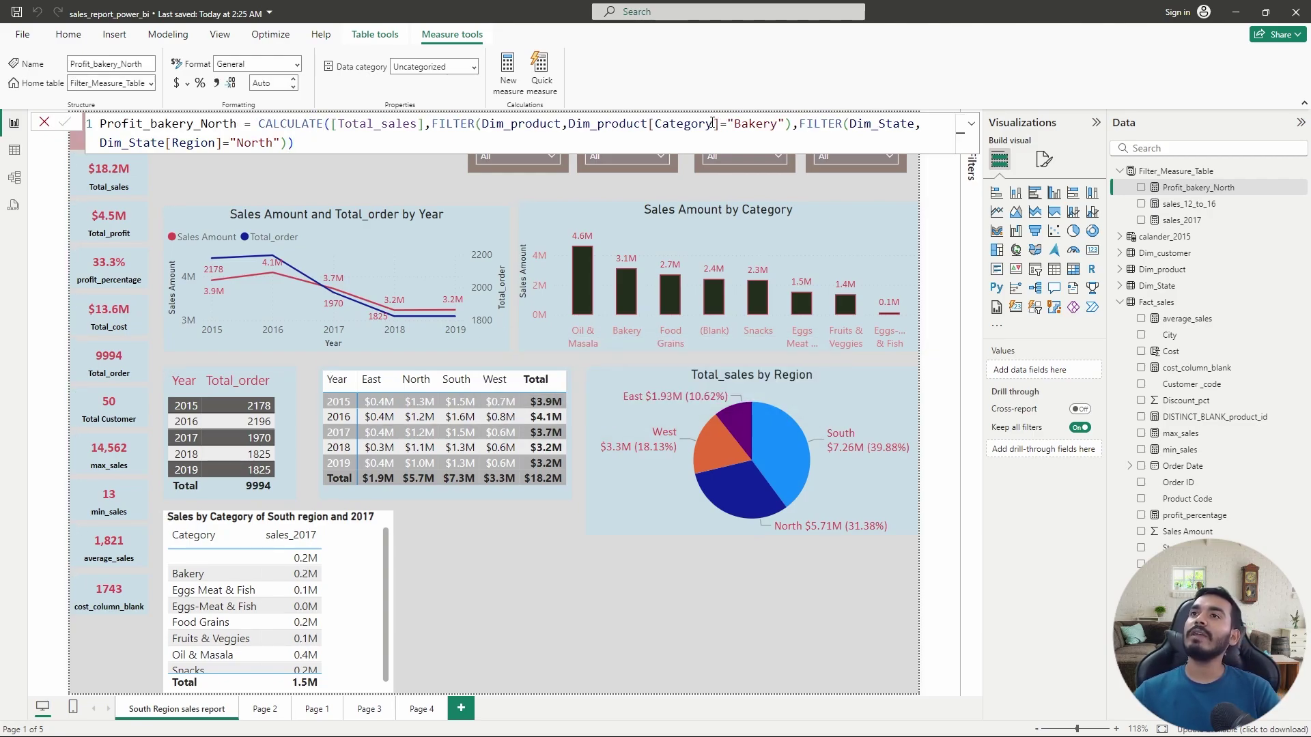
# Build a card visual from the blank visual beside the South region table, showing the Profit_bakery_North measure
pyautogui.click(564, 594)
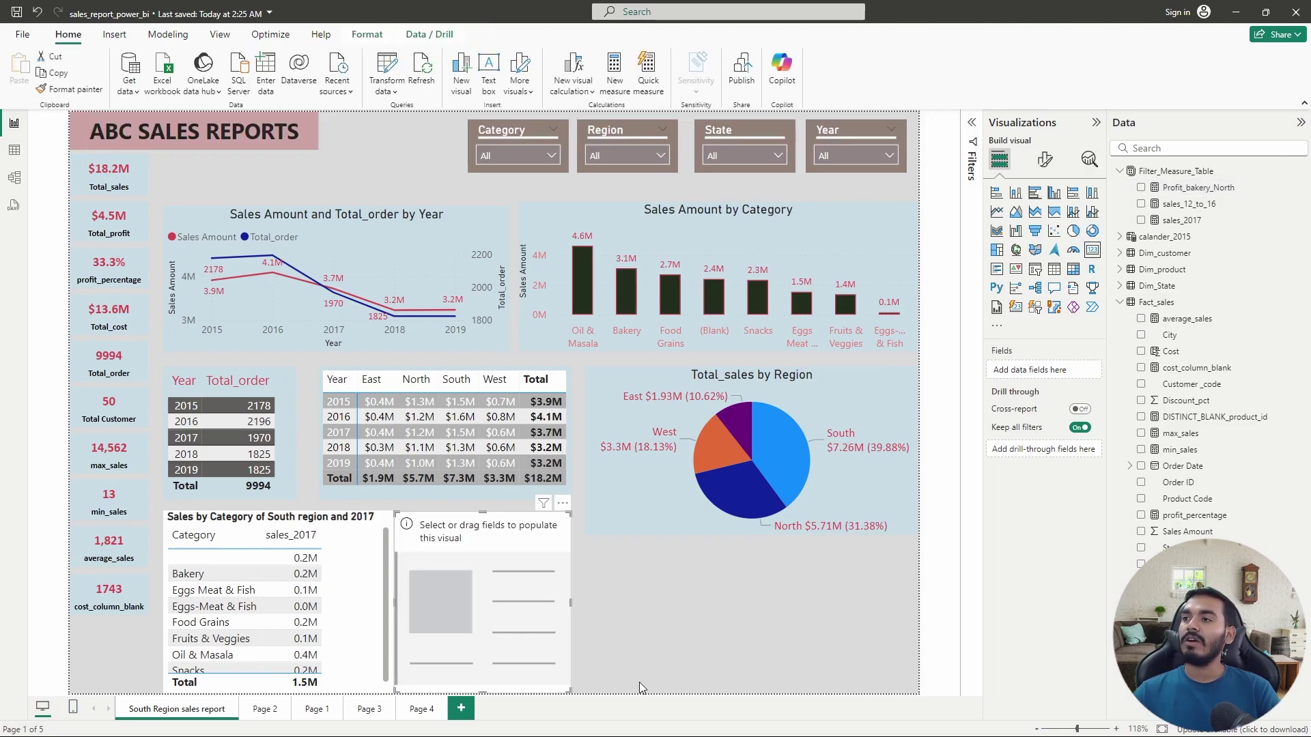
pyautogui.click(1093, 251)
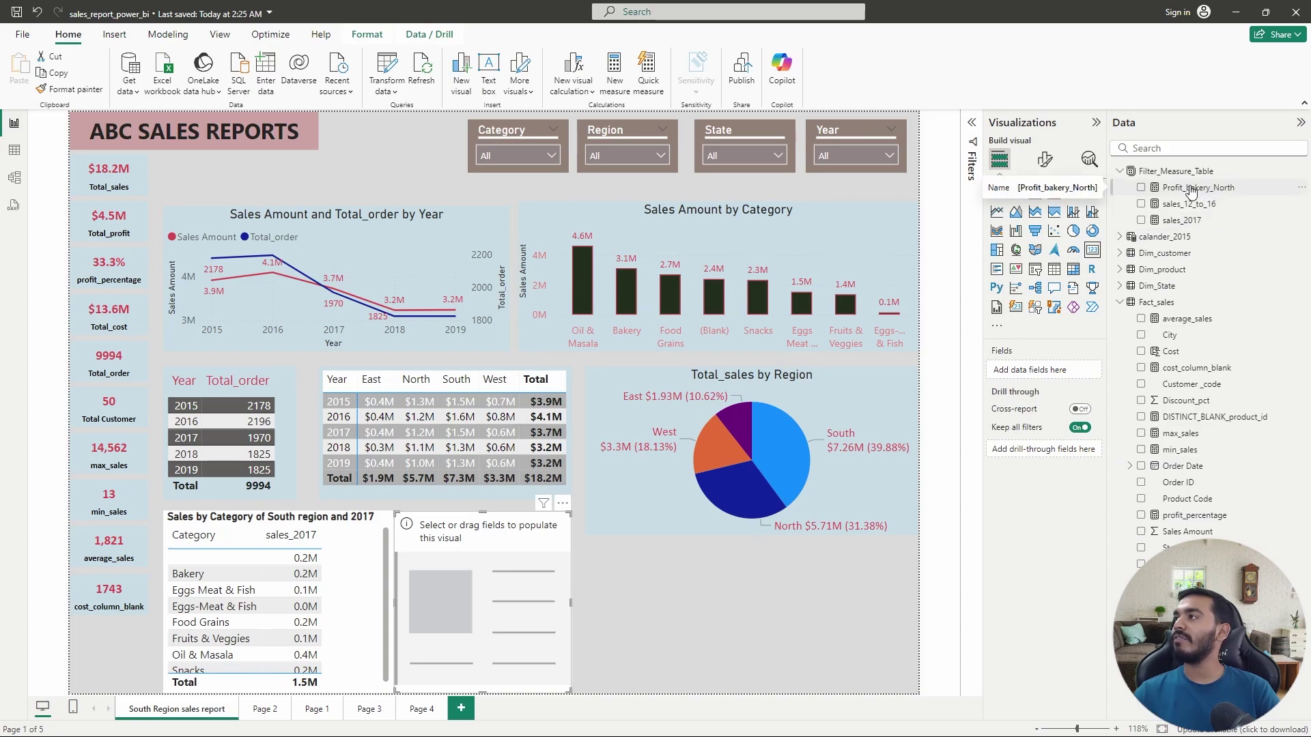
pyautogui.moveTo(1191, 188); pyautogui.dragTo(1063, 372)
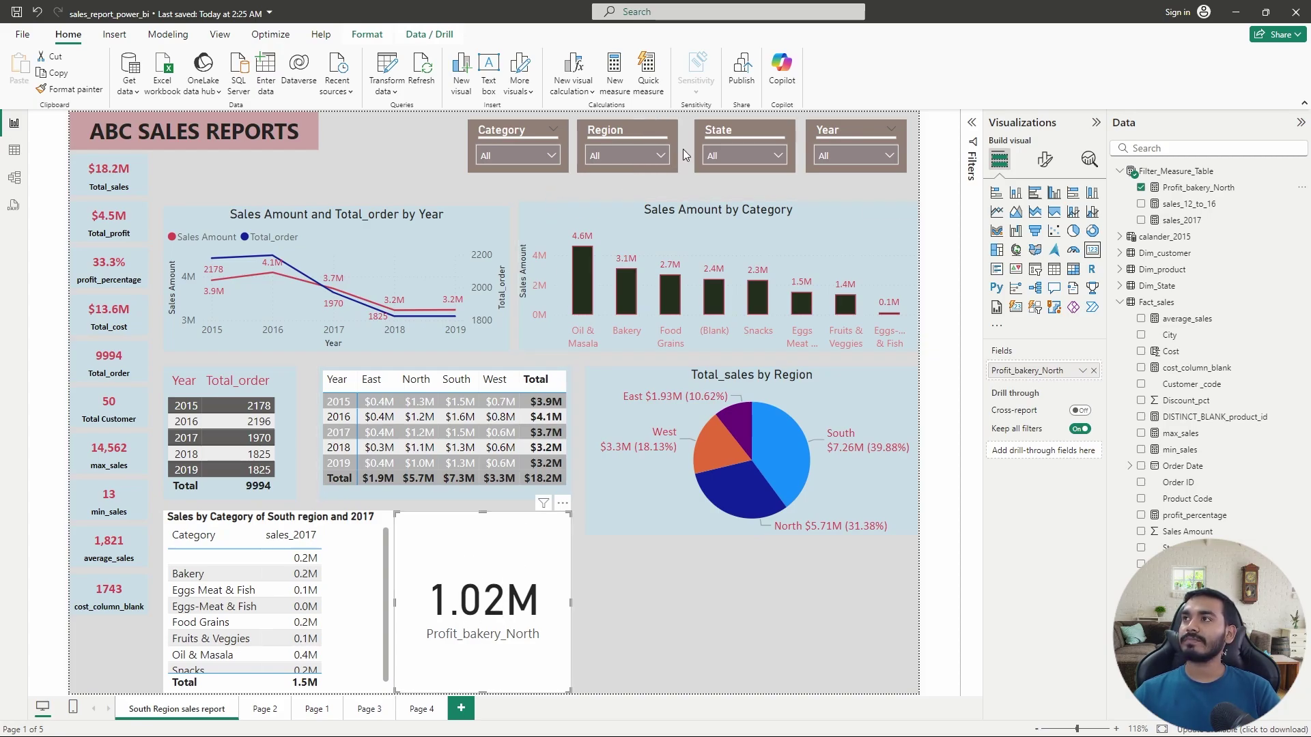
# Filter the report page to the North region and the Bakery category with the slicers
pyautogui.click(659, 156)
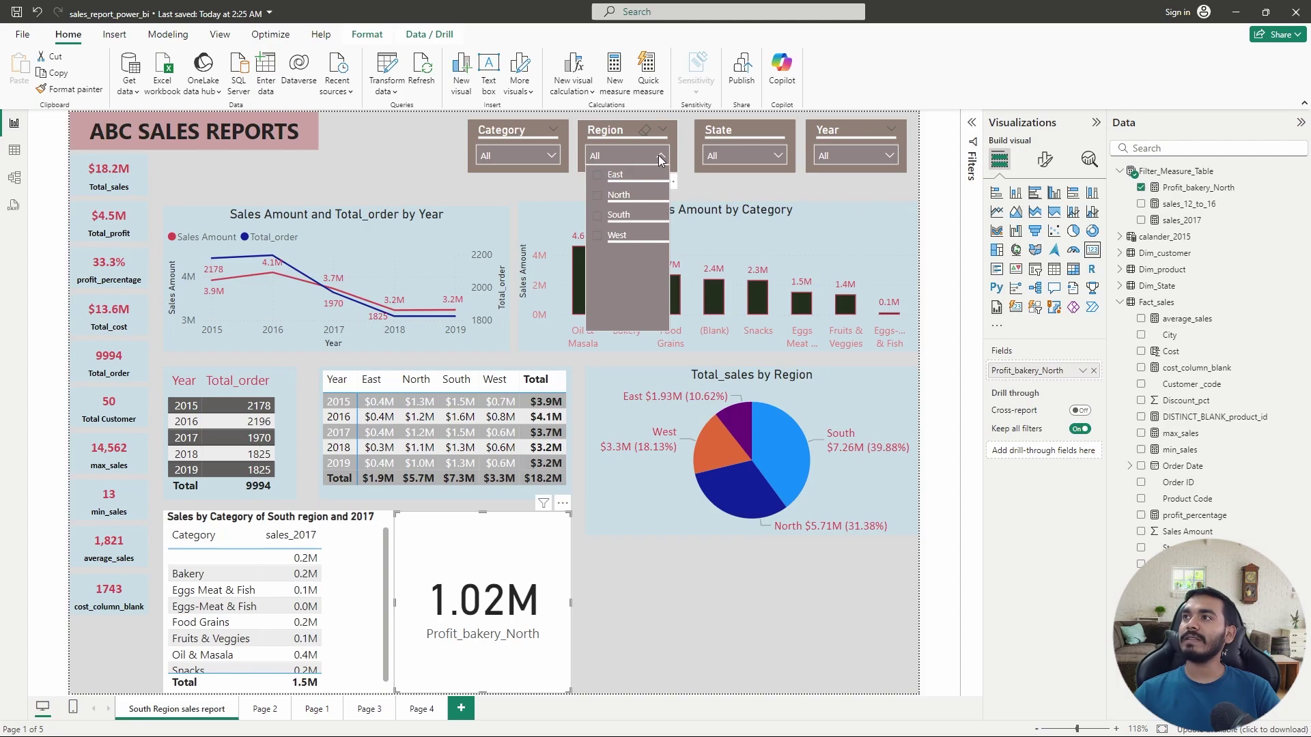
pyautogui.click(595, 196)
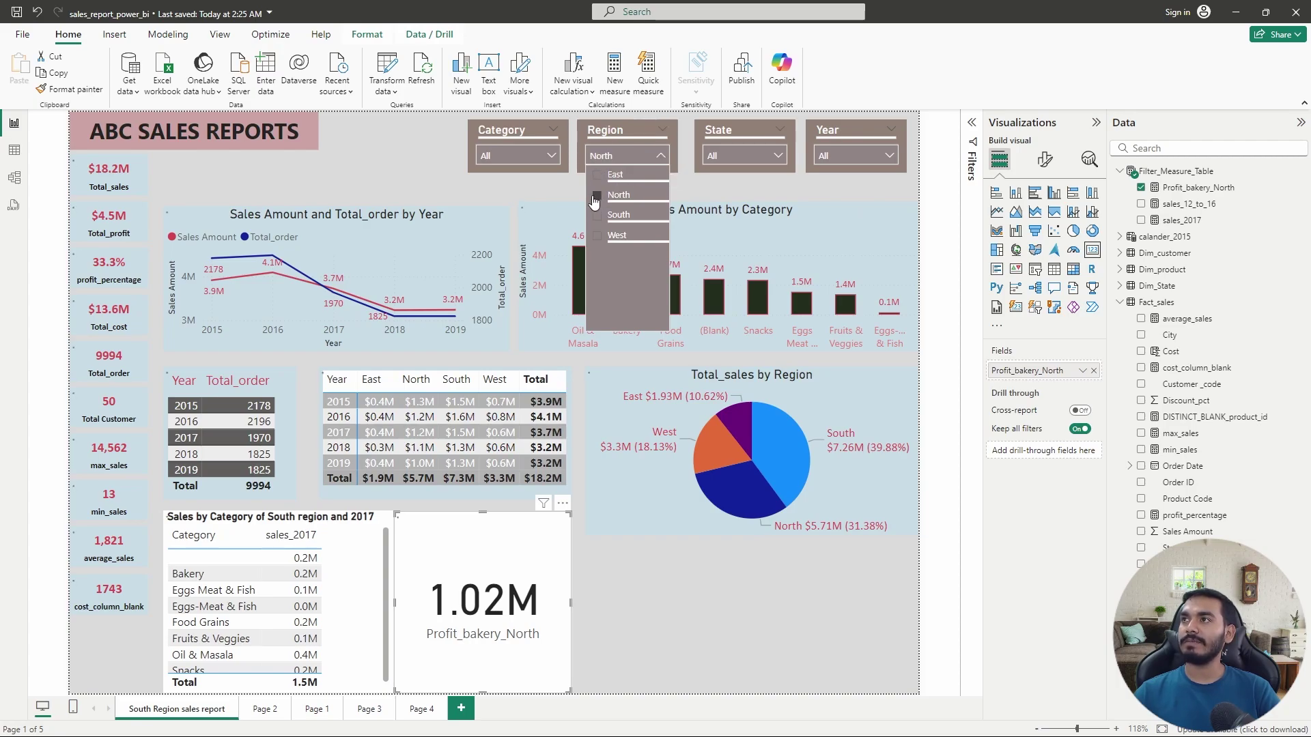
pyautogui.click(551, 158)
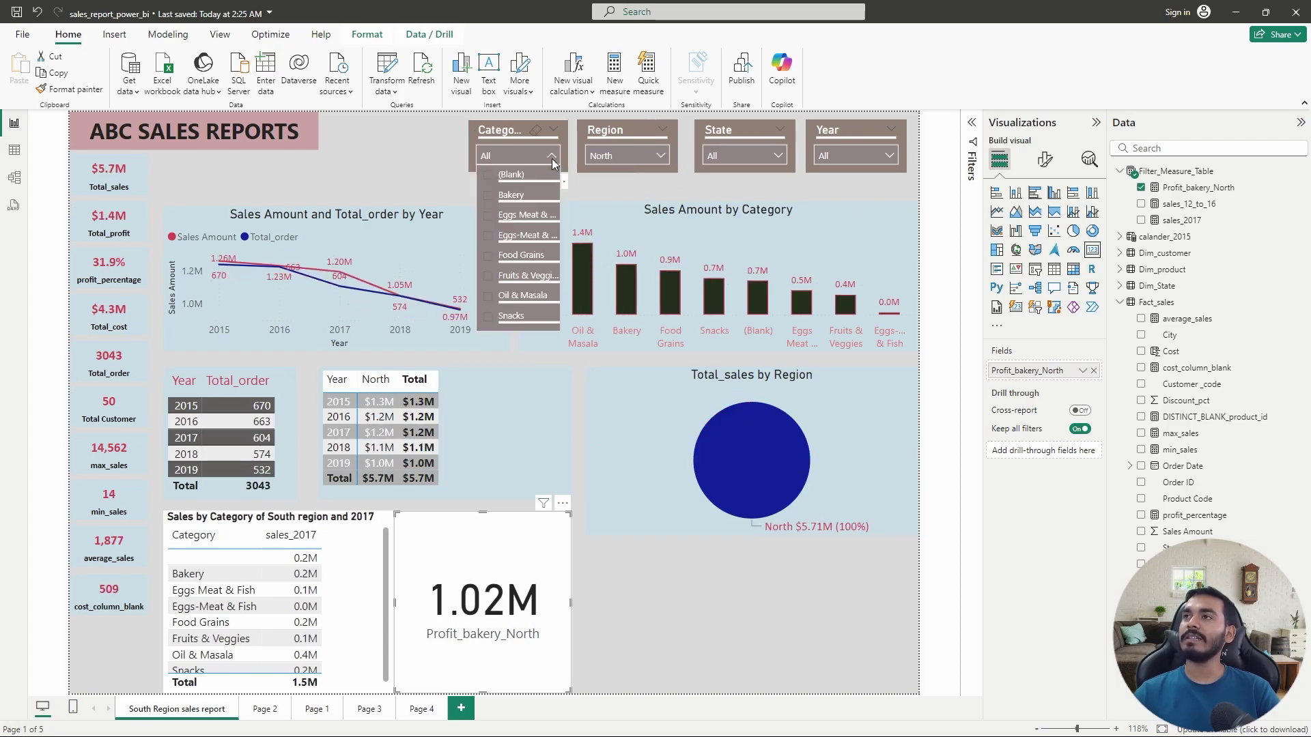
pyautogui.click(487, 196)
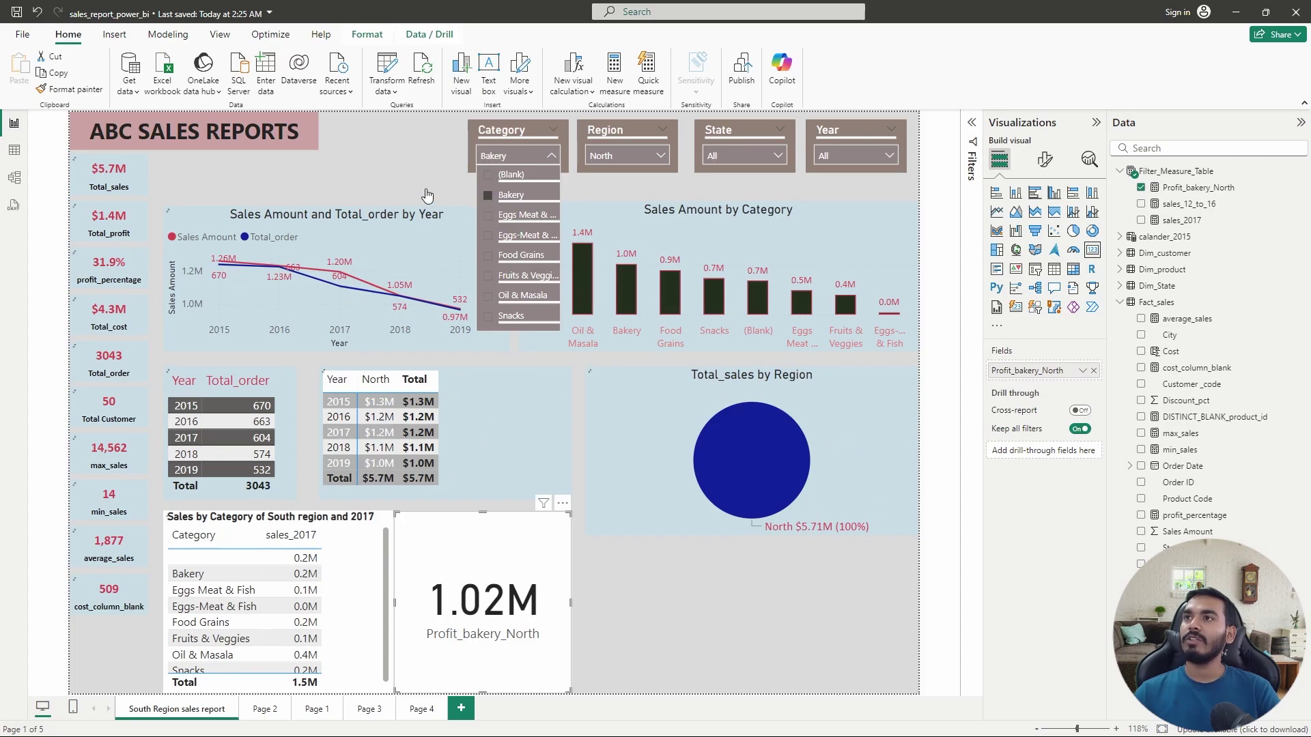
pyautogui.click(410, 159)
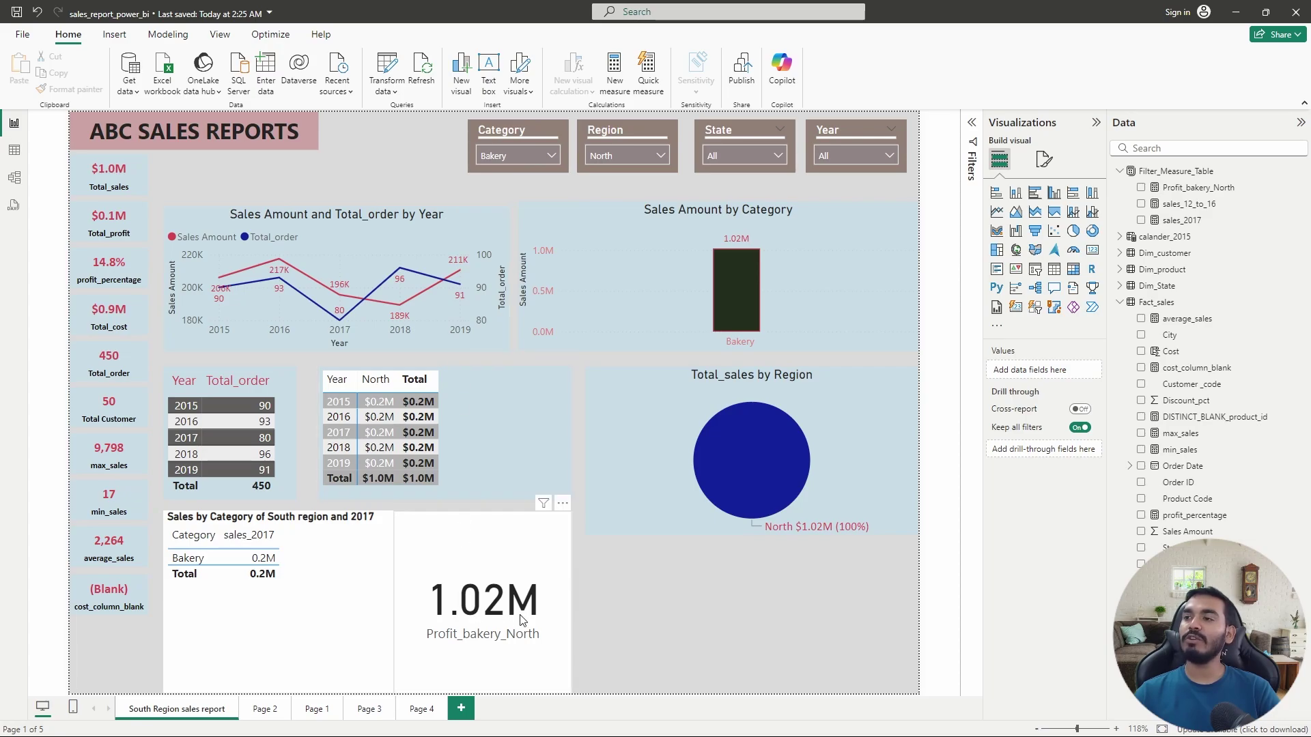
# Examine the category and region filters in the Profit_bakery_North formula and compare them with the Region slicer's selection
pyautogui.click(1208, 191)
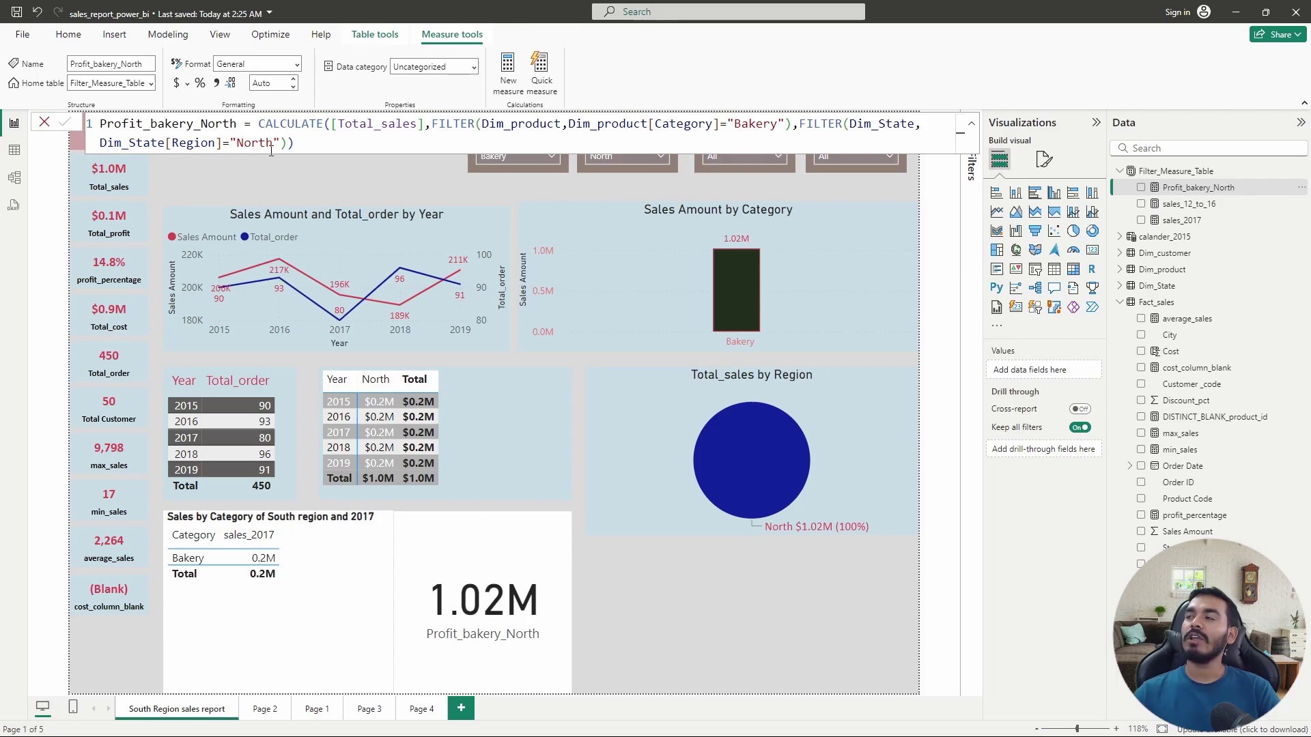
pyautogui.click(737, 126)
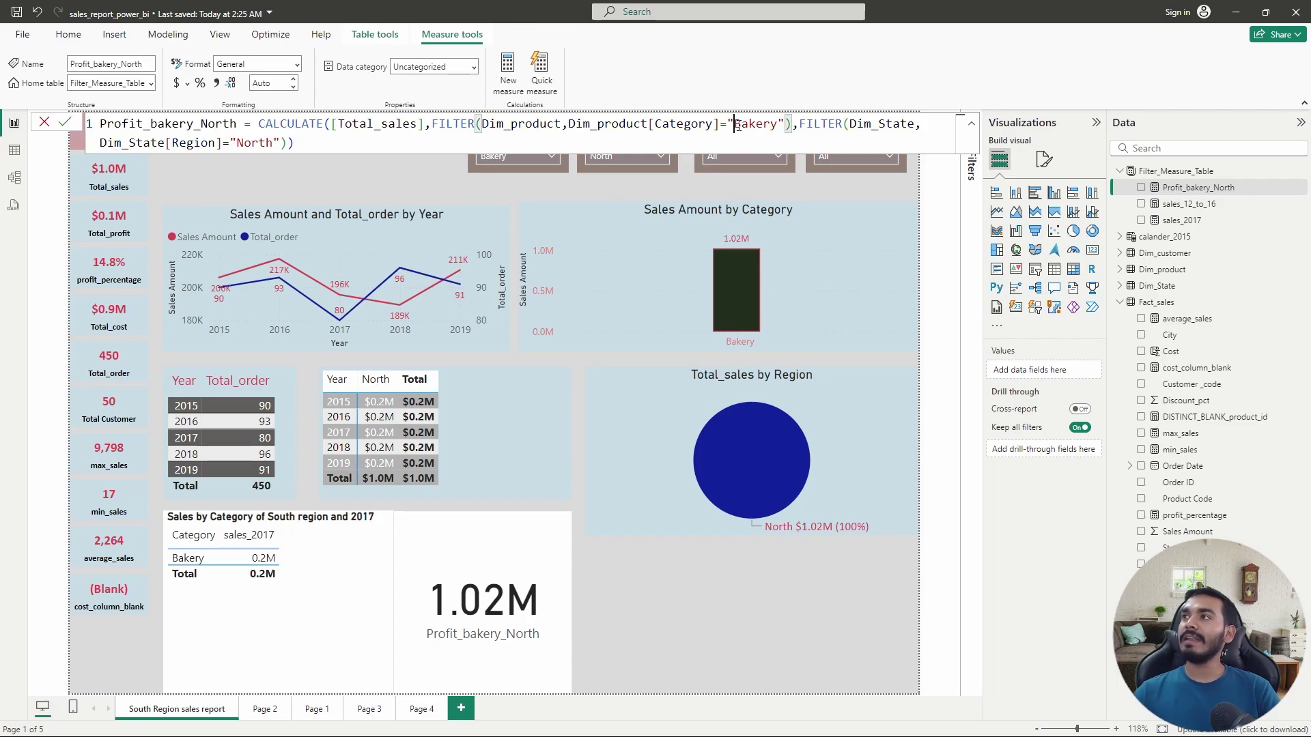
pyautogui.moveTo(737, 127); pyautogui.dragTo(777, 127)
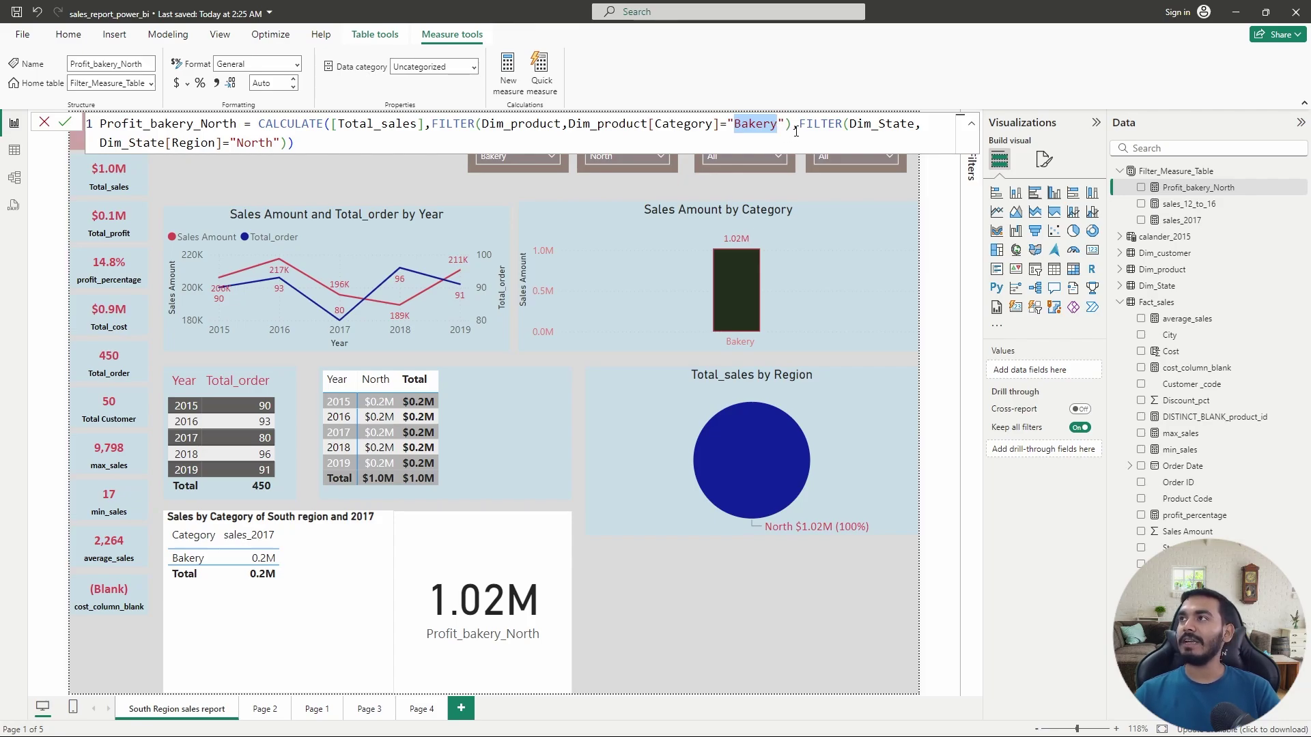
pyautogui.click(798, 126)
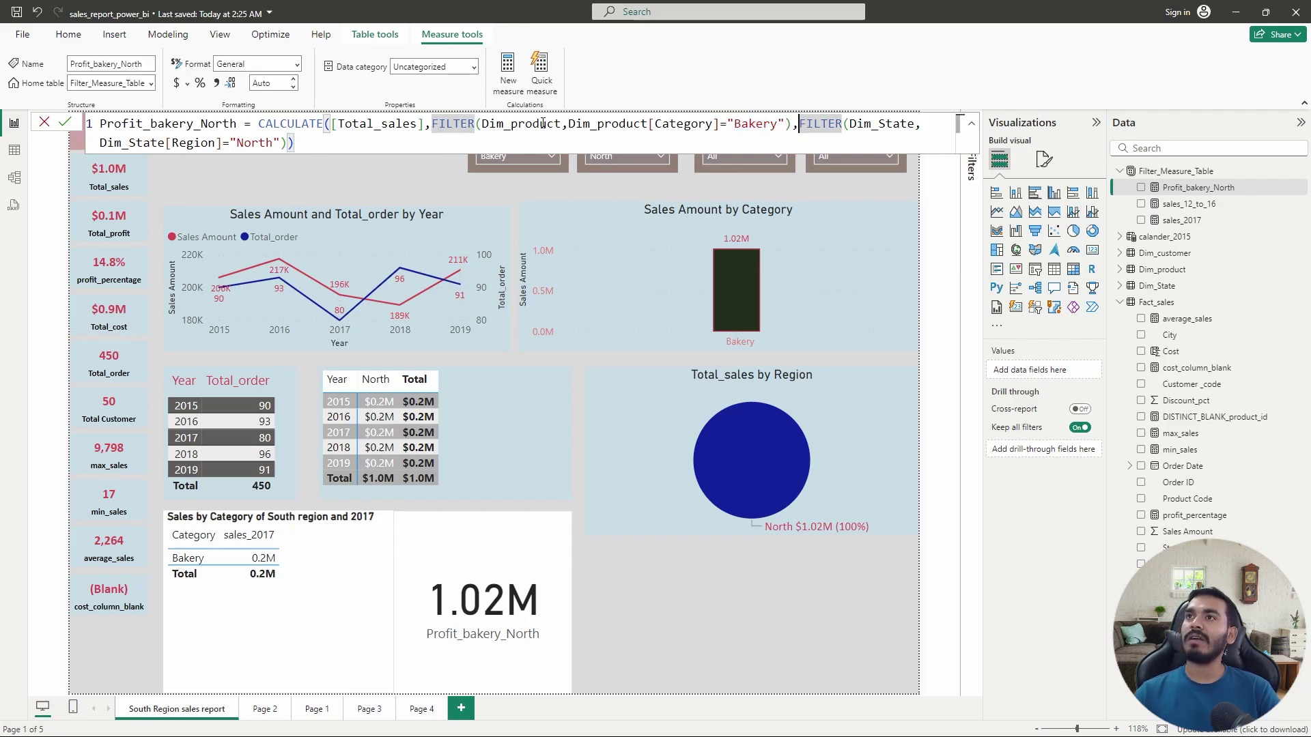
pyautogui.doubleClick(270, 142)
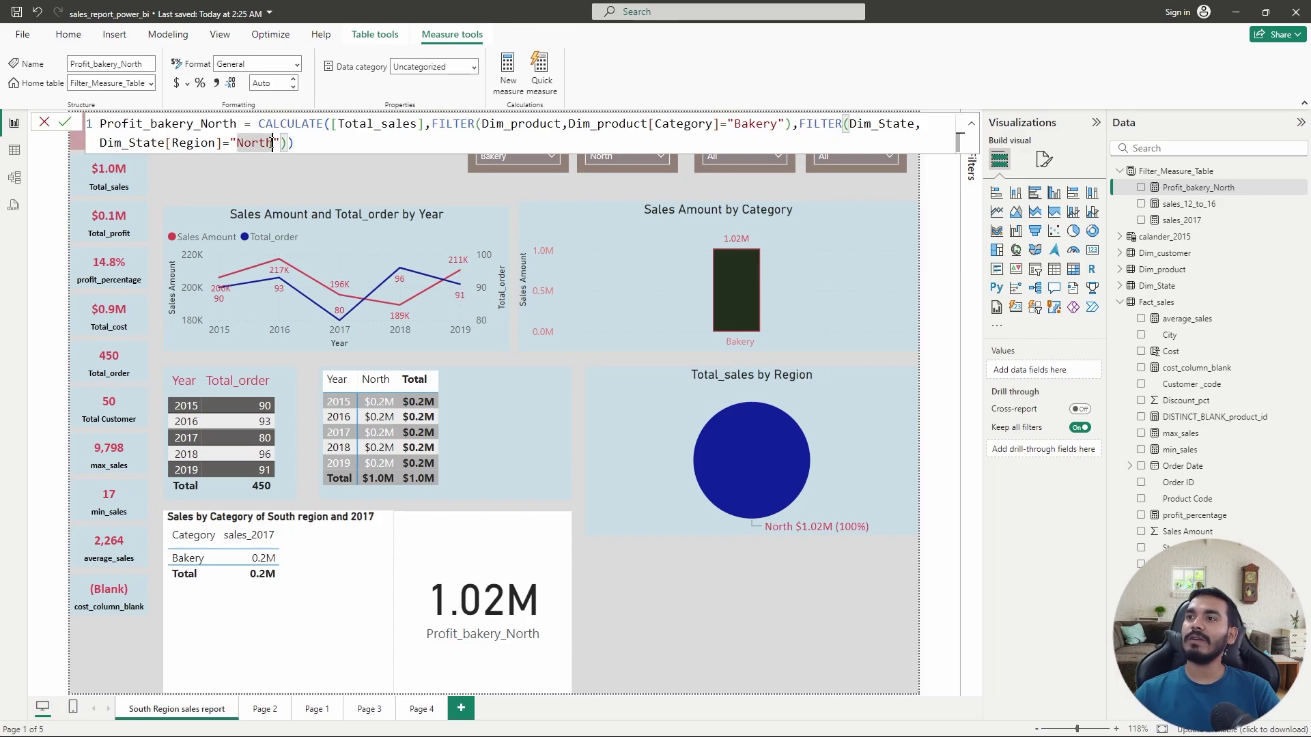
pyautogui.click(351, 186)
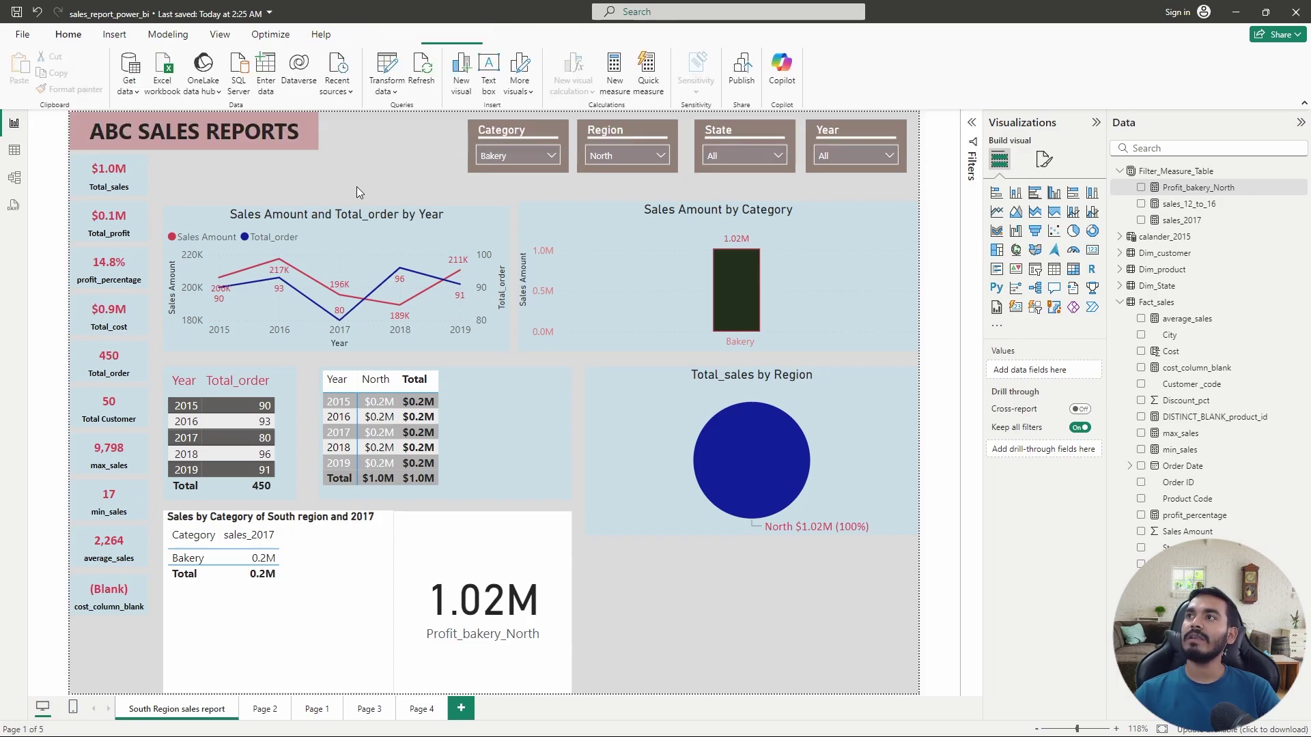
pyautogui.click(609, 156)
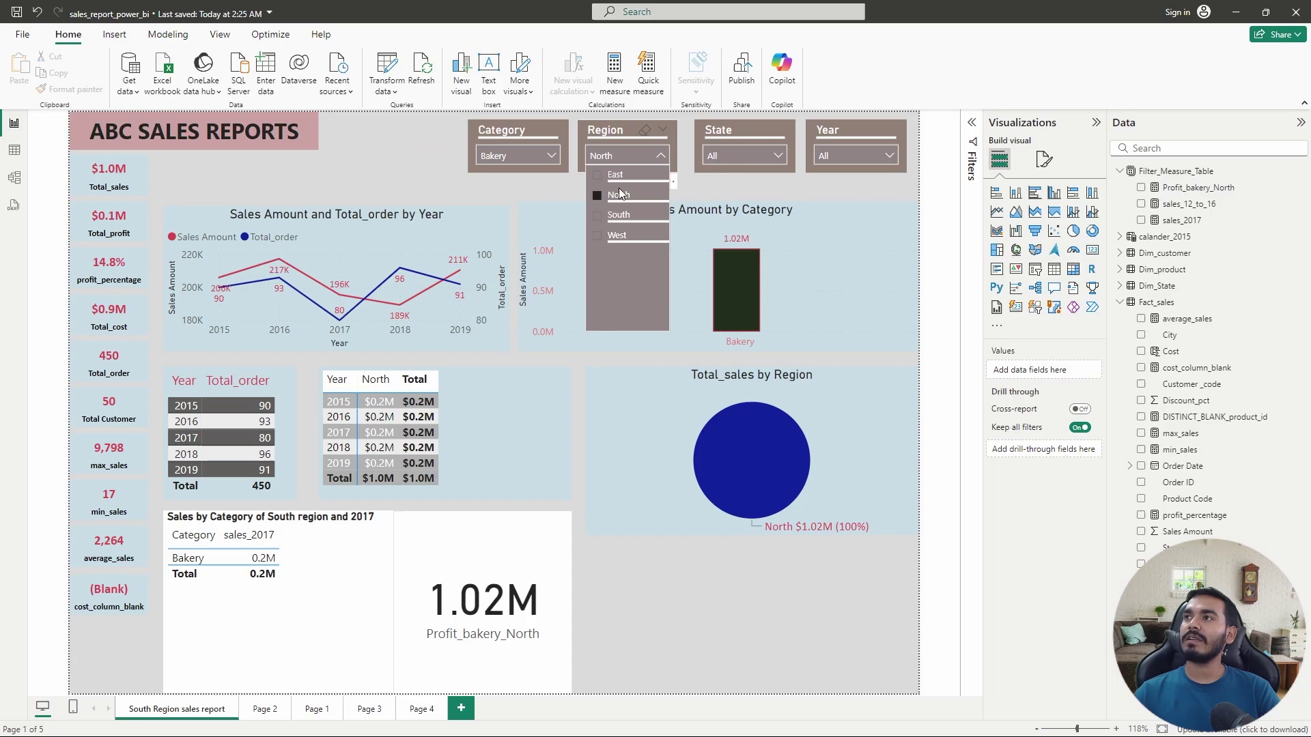
pyautogui.click(355, 171)
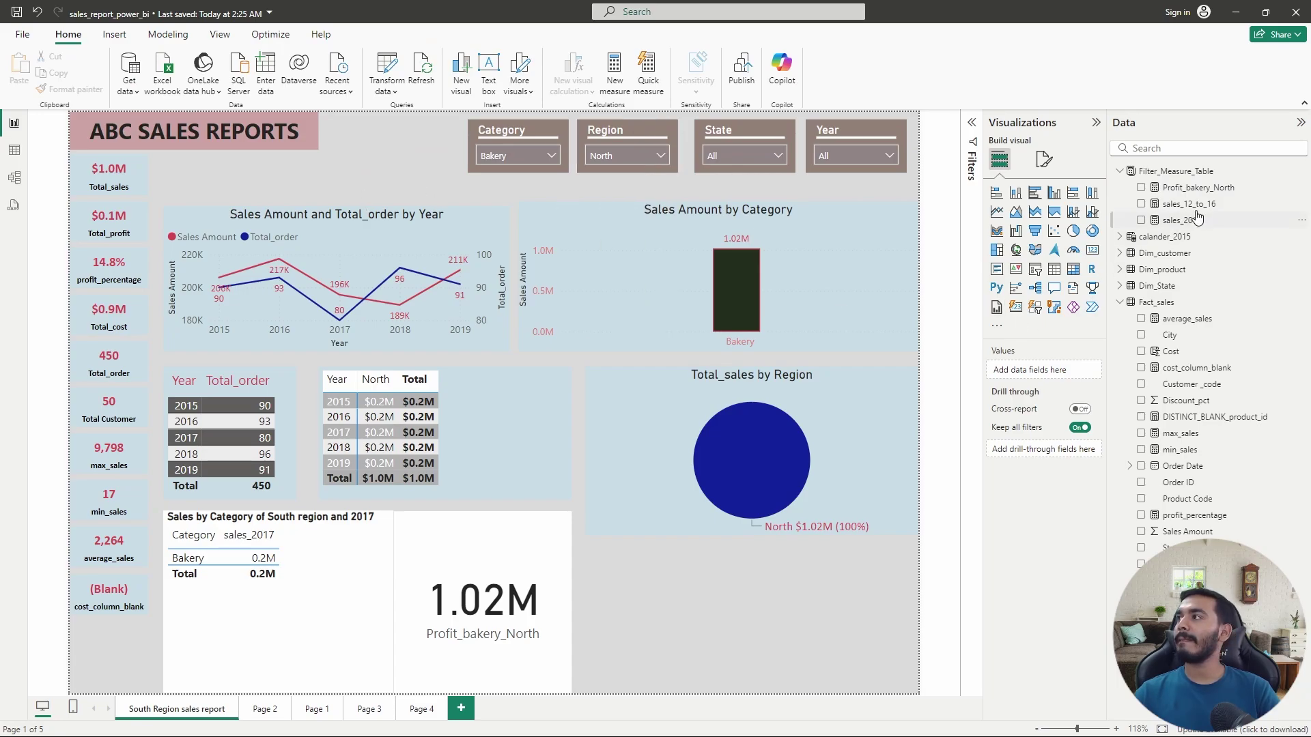
# Re-enter the Dim_product[Category] reference in the Profit_bakery_North formula, commit it, and select the measure's card
pyautogui.click(1206, 193)
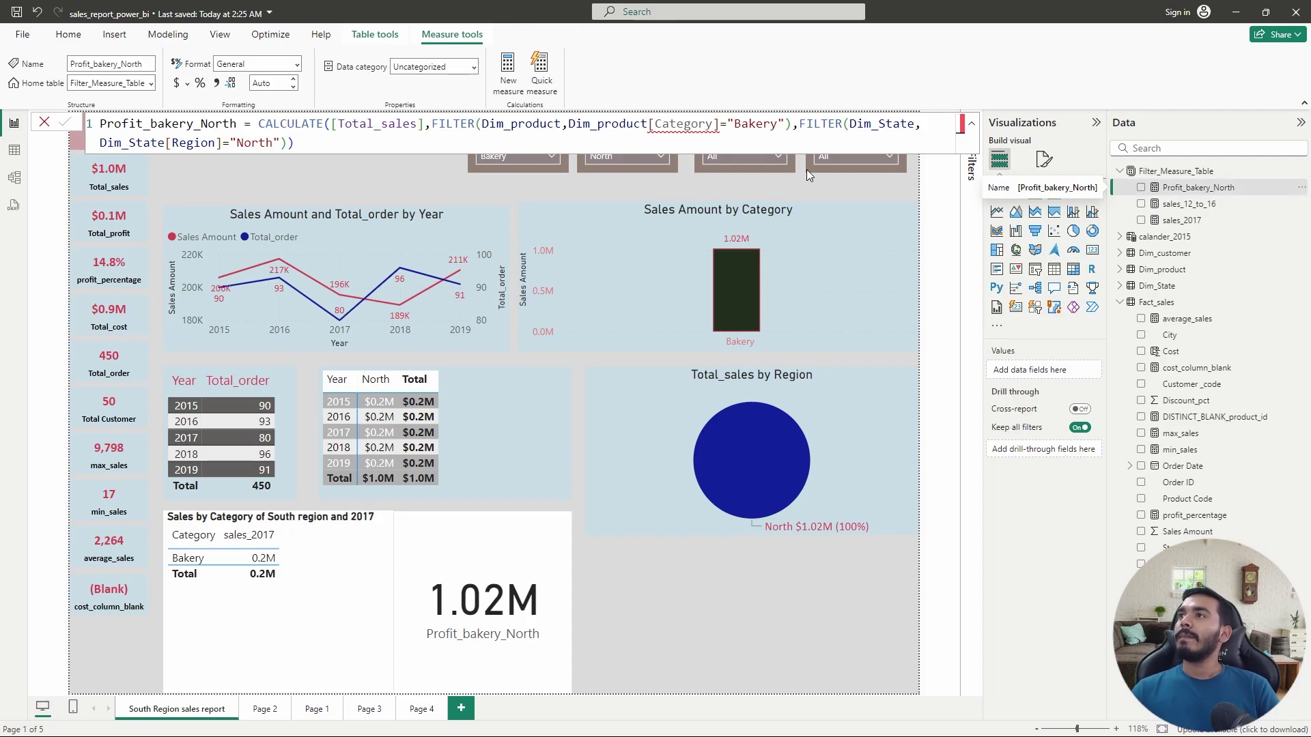
pyautogui.moveTo(692, 125)
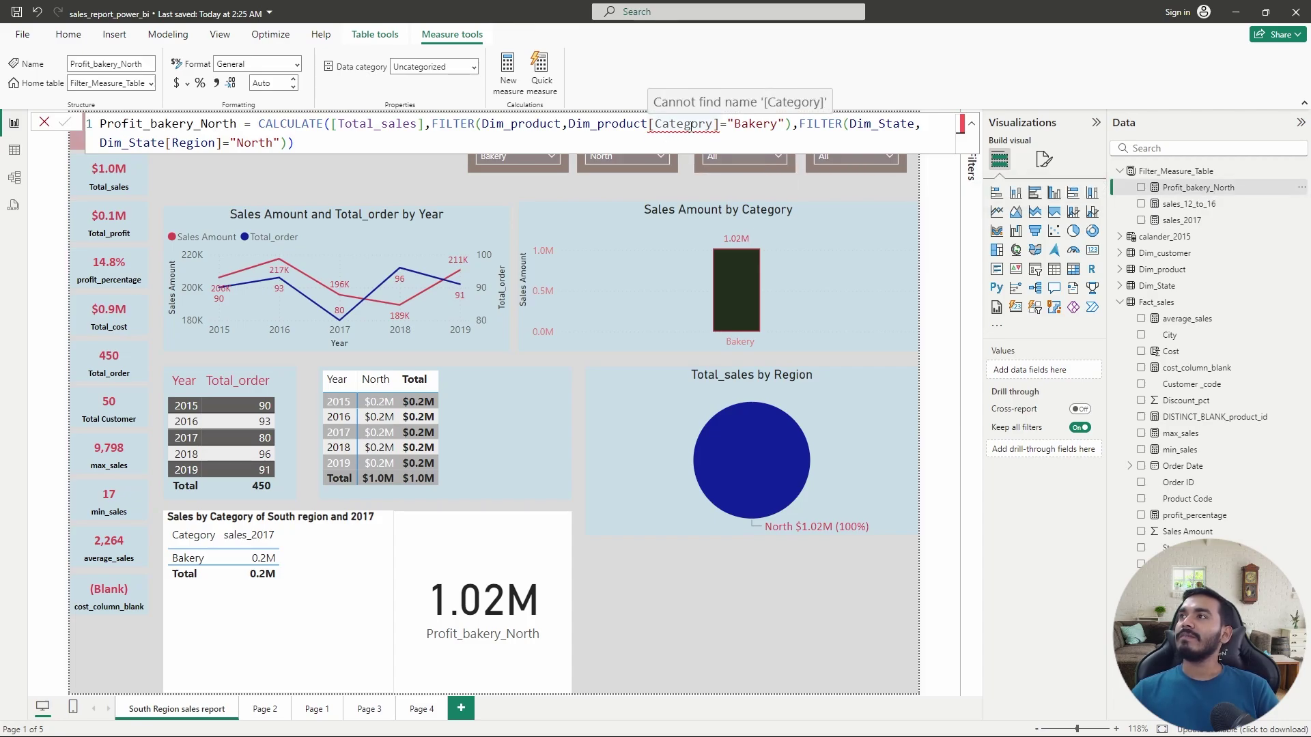
pyautogui.click(714, 126)
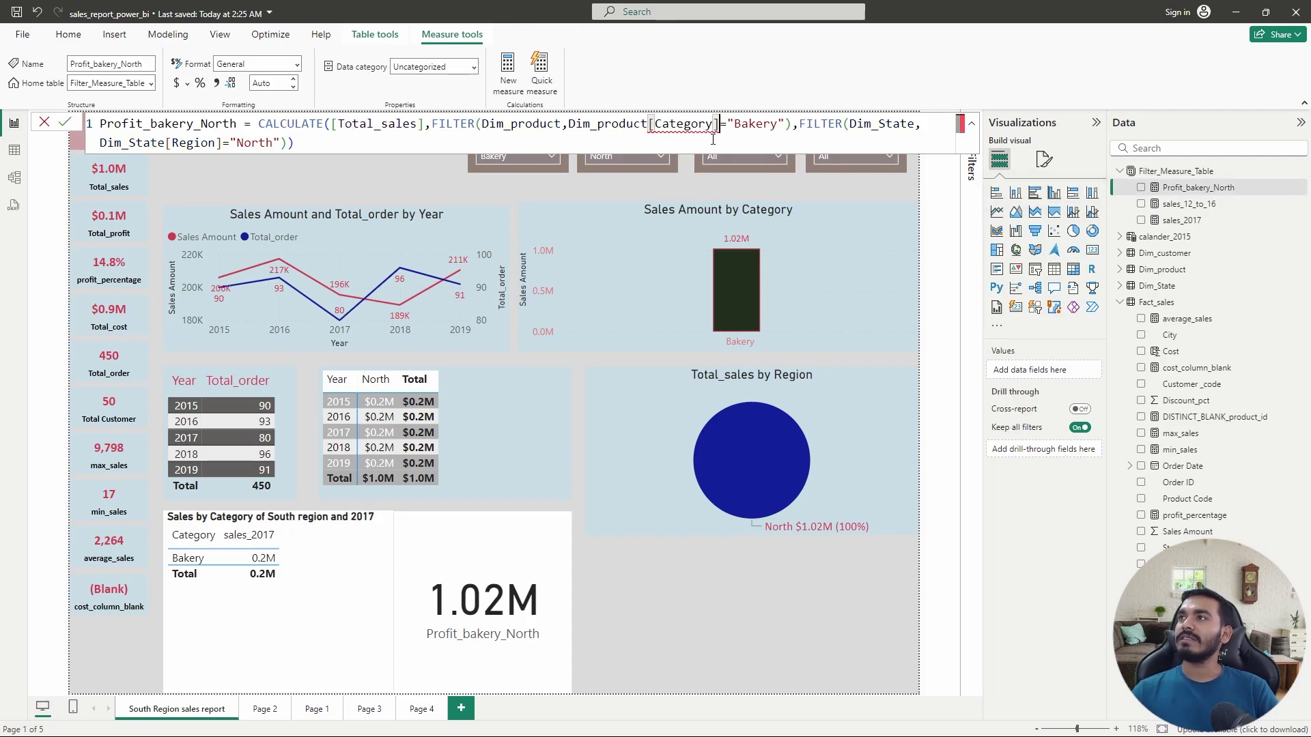
pyautogui.press('BackSpace')
pyautogui.press('BackSpace')
pyautogui.press('BackSpace')
pyautogui.press('BackSpace')
pyautogui.press('BackSpace')
pyautogui.press('BackSpace')
pyautogui.press('BackSpace')
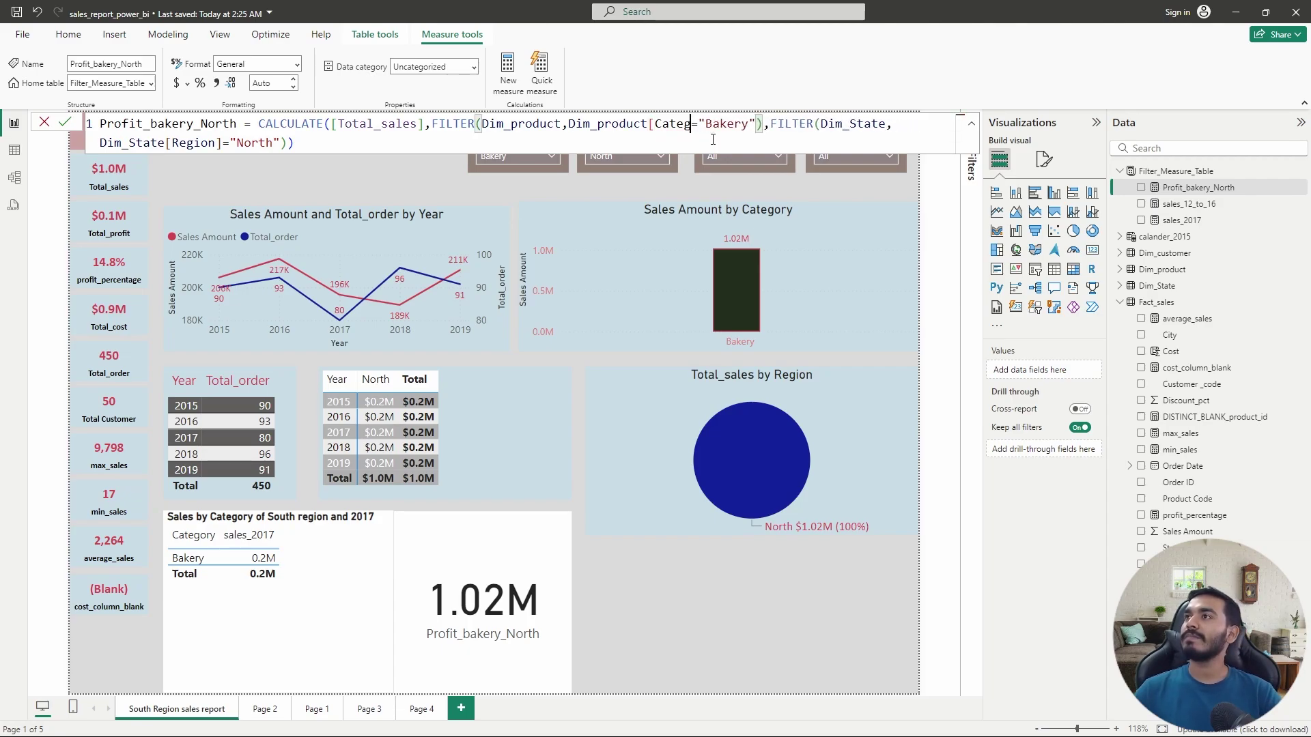
pyautogui.press('BackSpace')
pyautogui.press('BackSpace')
pyautogui.press('BackSpace')
pyautogui.press('BackSpace')
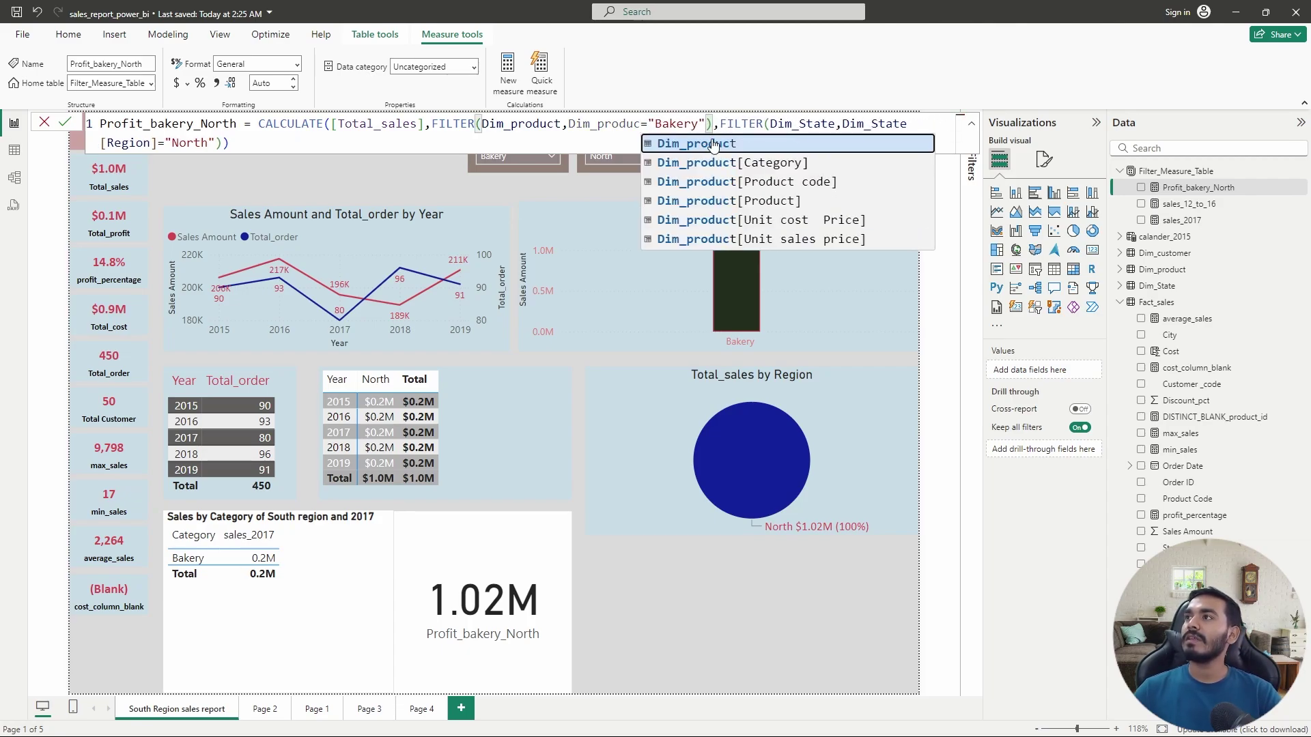
pyautogui.click(725, 159)
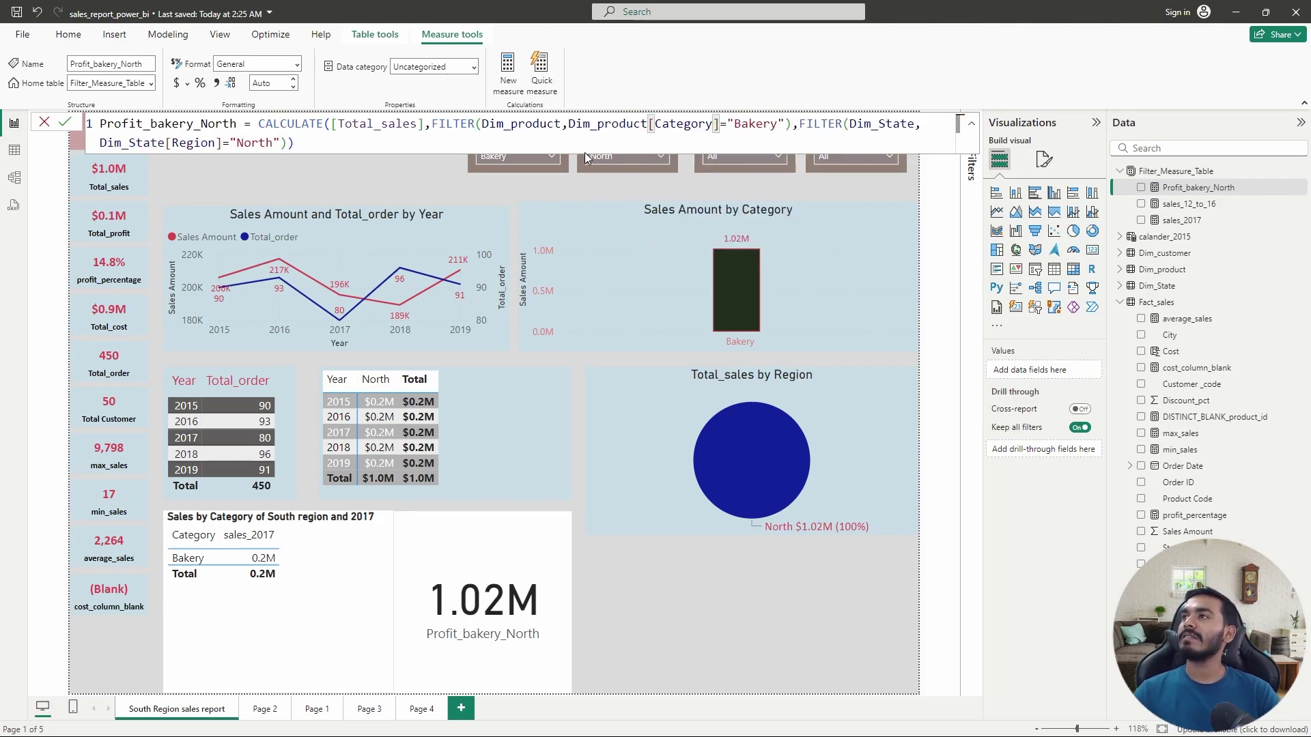
pyautogui.click(301, 145)
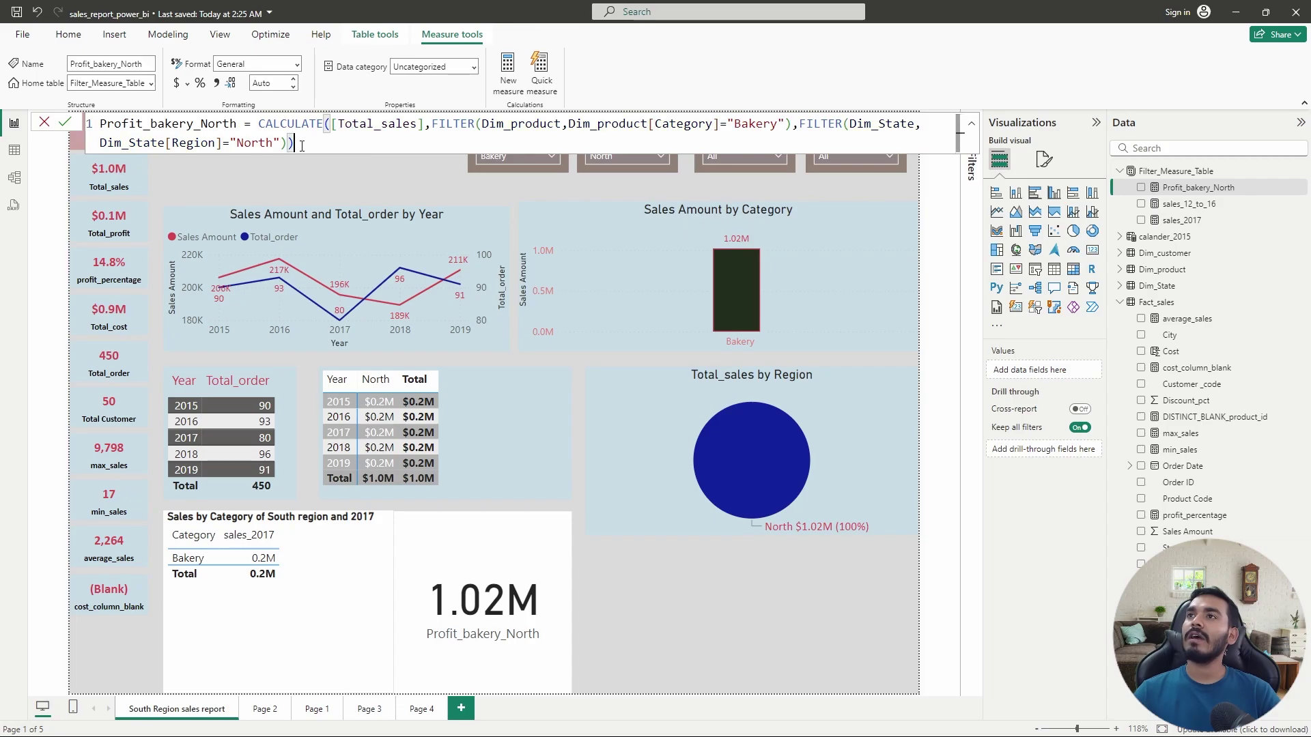
pyautogui.click(64, 123)
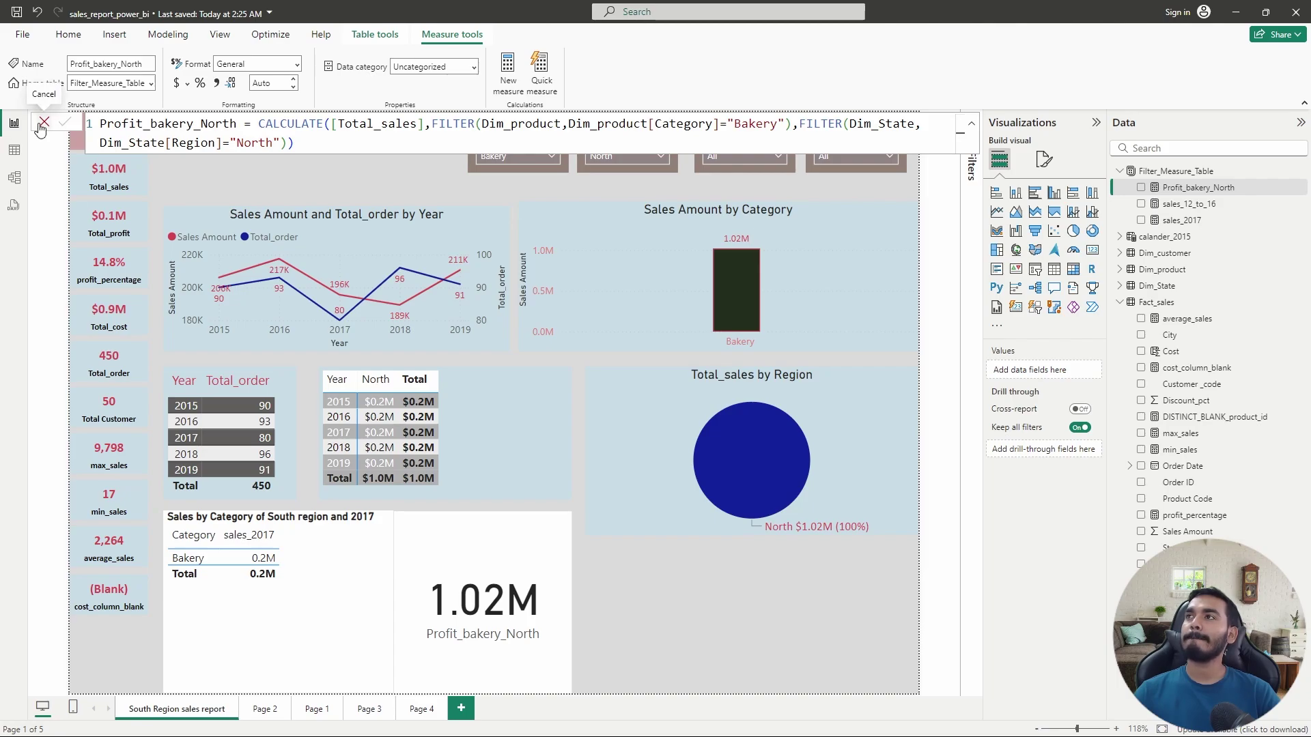
pyautogui.click(43, 124)
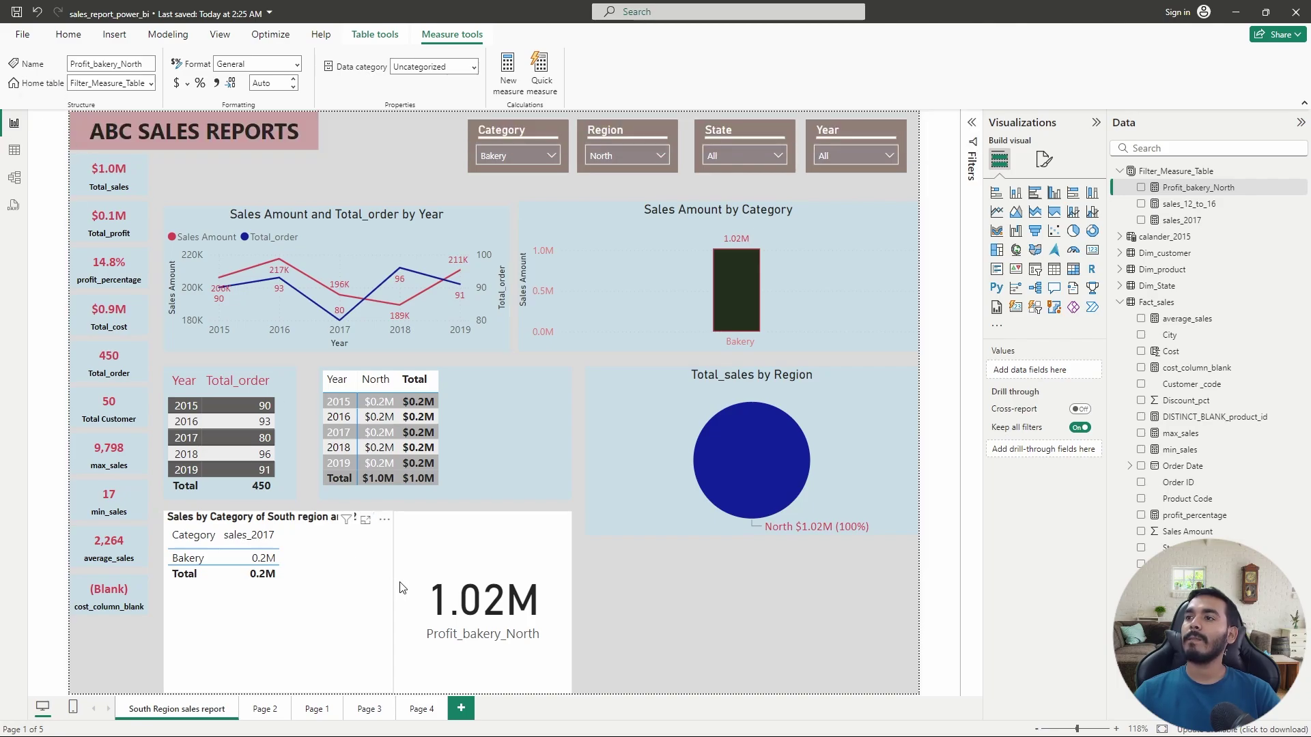
pyautogui.click(488, 565)
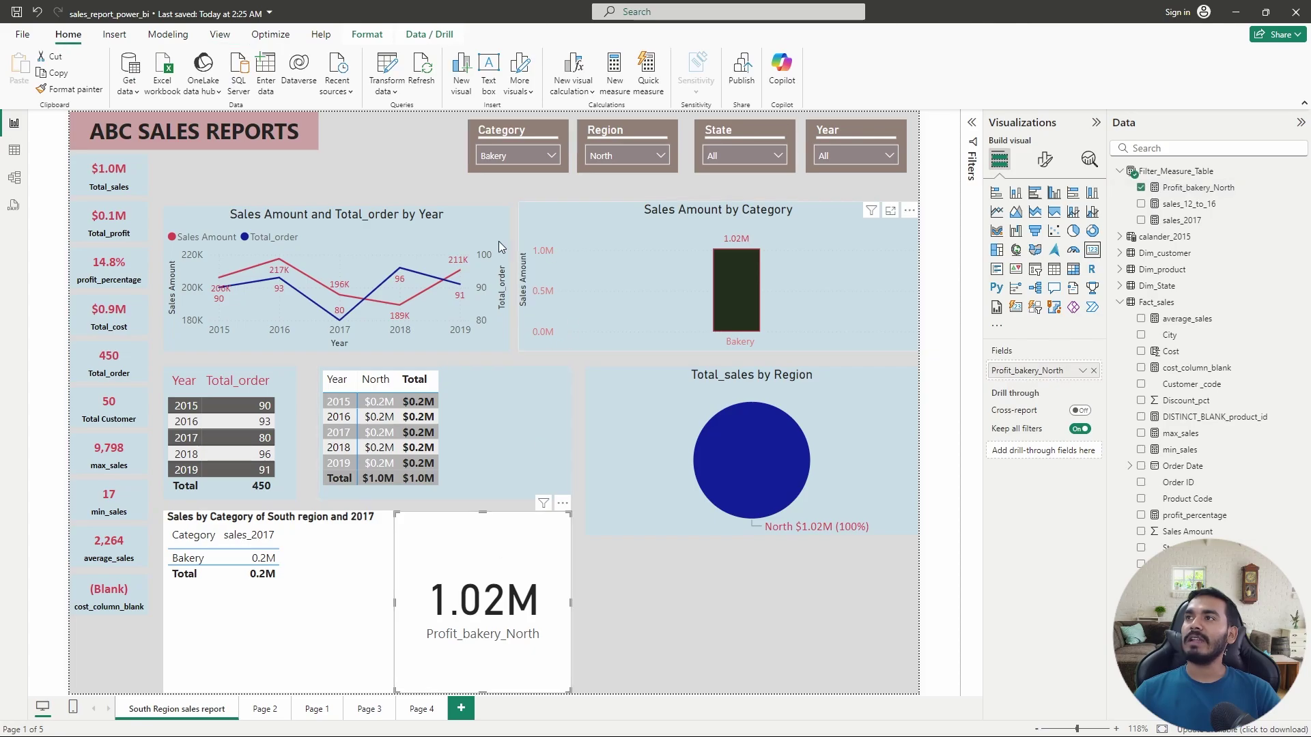
# Replace Total_sales with the Total_profit measure in the Profit_bakery_North formula's CALCULATE expression and commit it
pyautogui.click(109, 218)
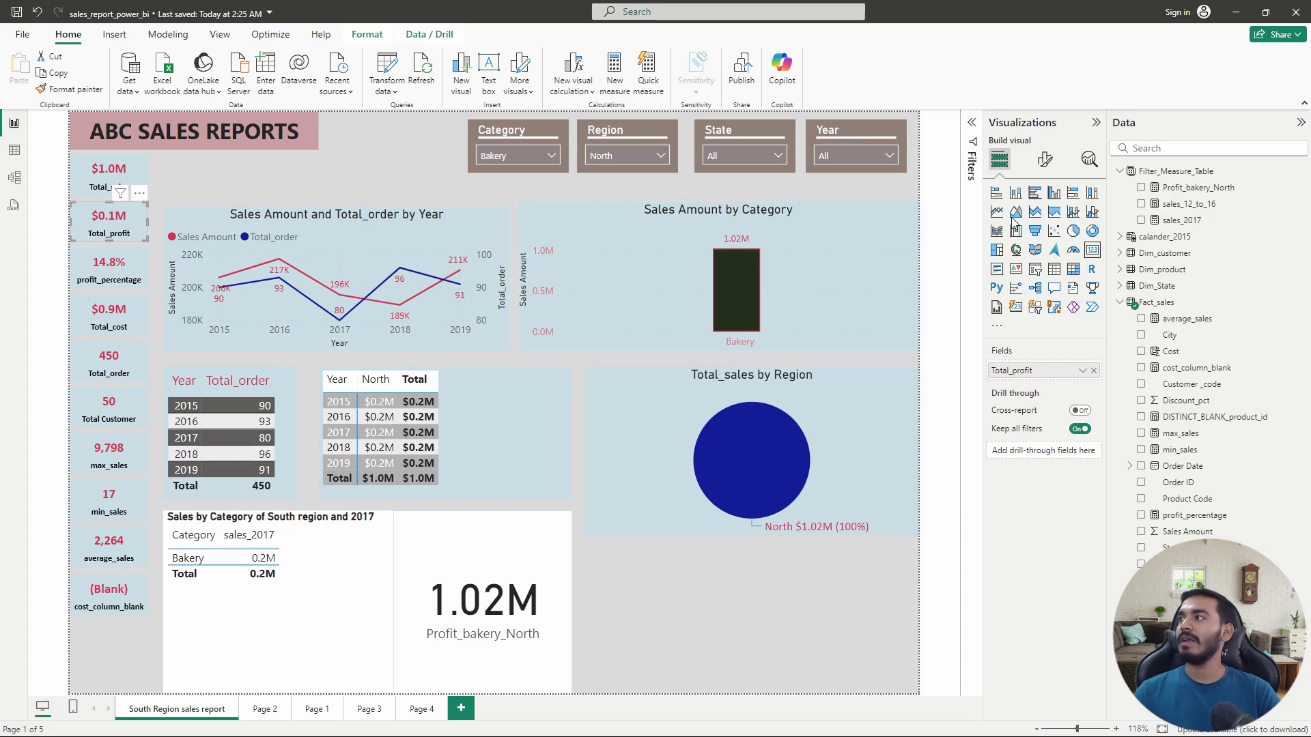
pyautogui.click(1196, 190)
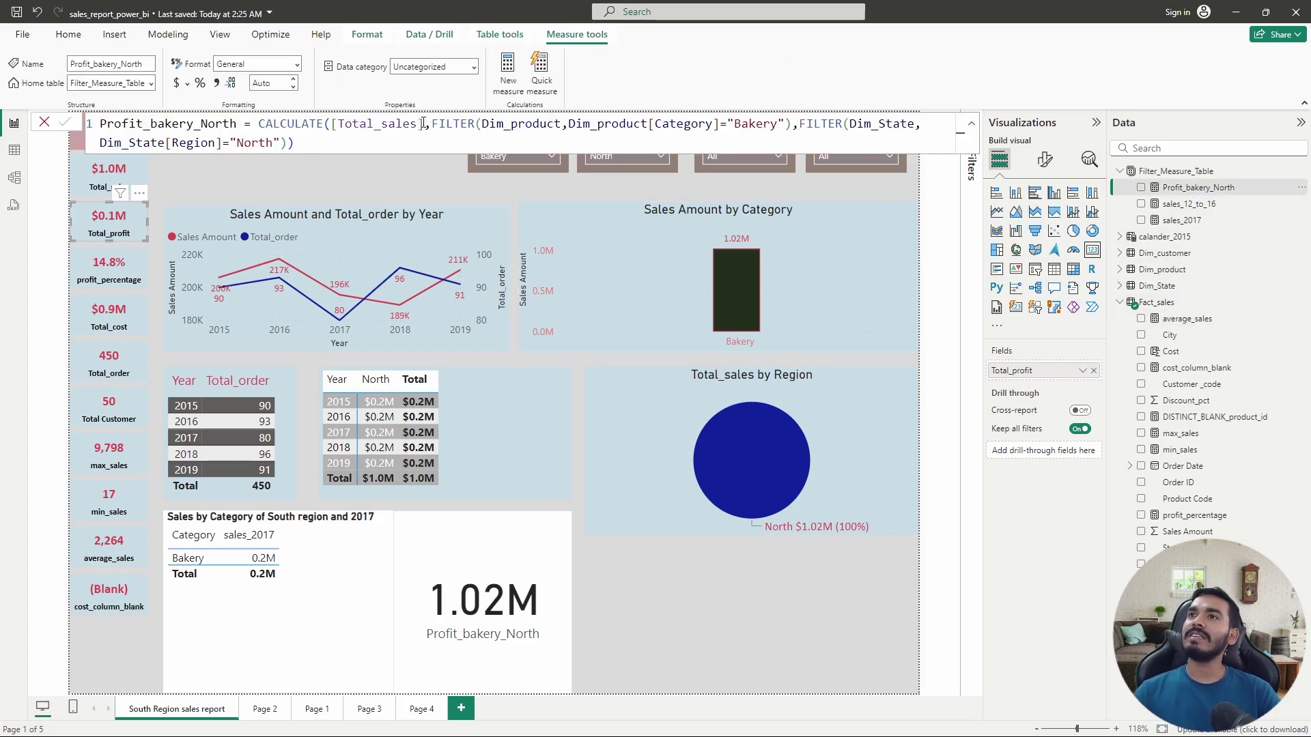
pyautogui.moveTo(422, 124); pyautogui.dragTo(332, 127)
pyautogui.press('BackSpace')
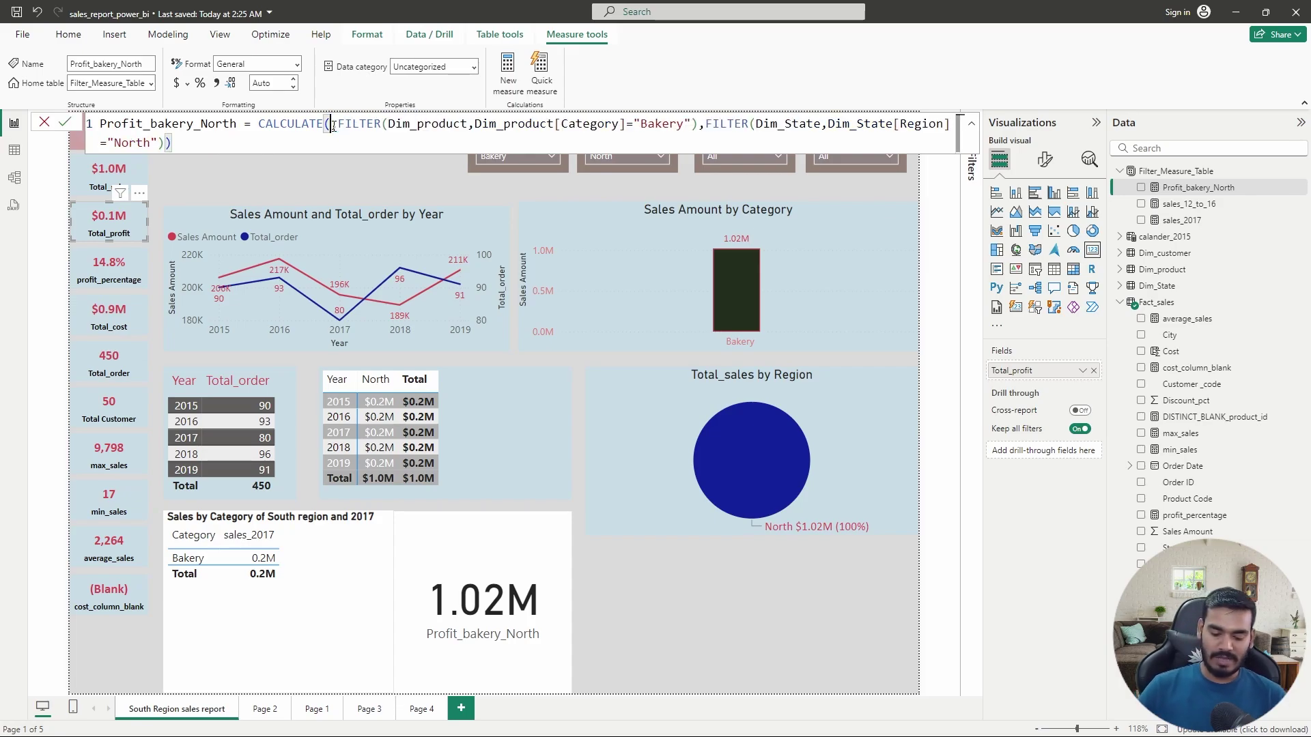
pyautogui.write('pro')
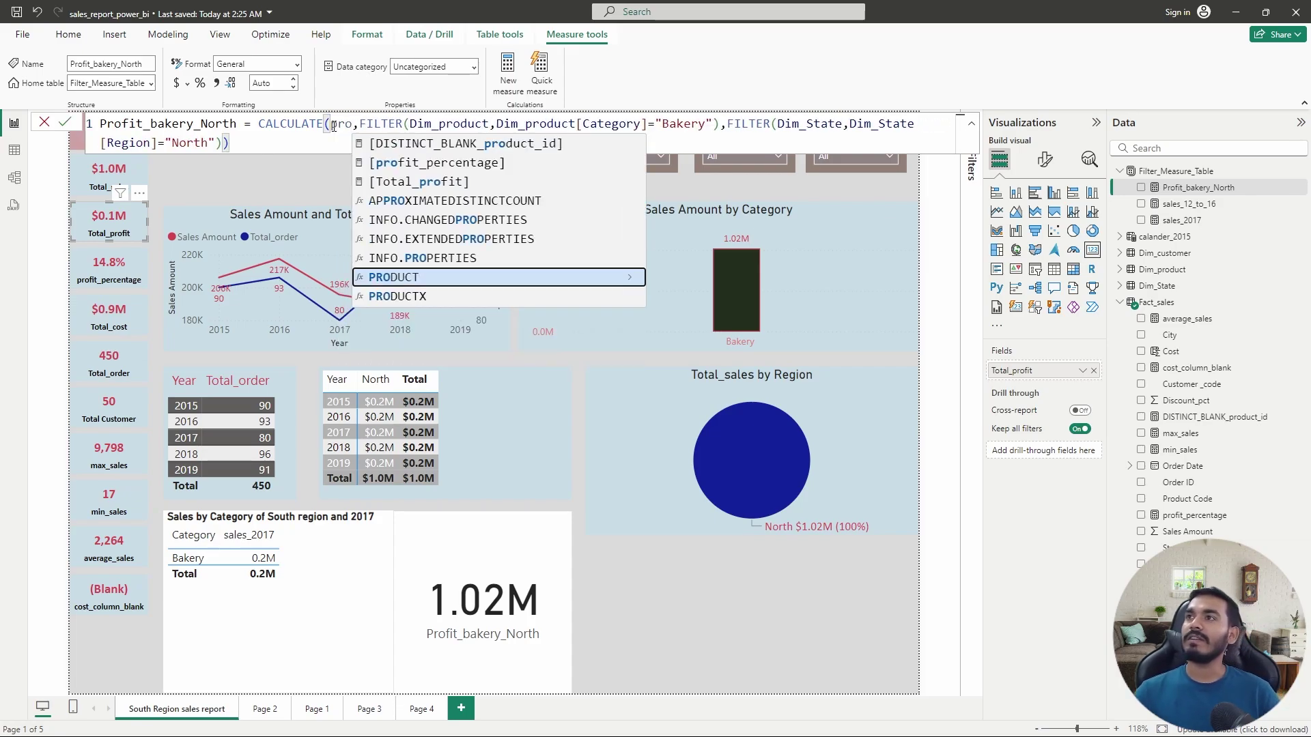
pyautogui.click(419, 183)
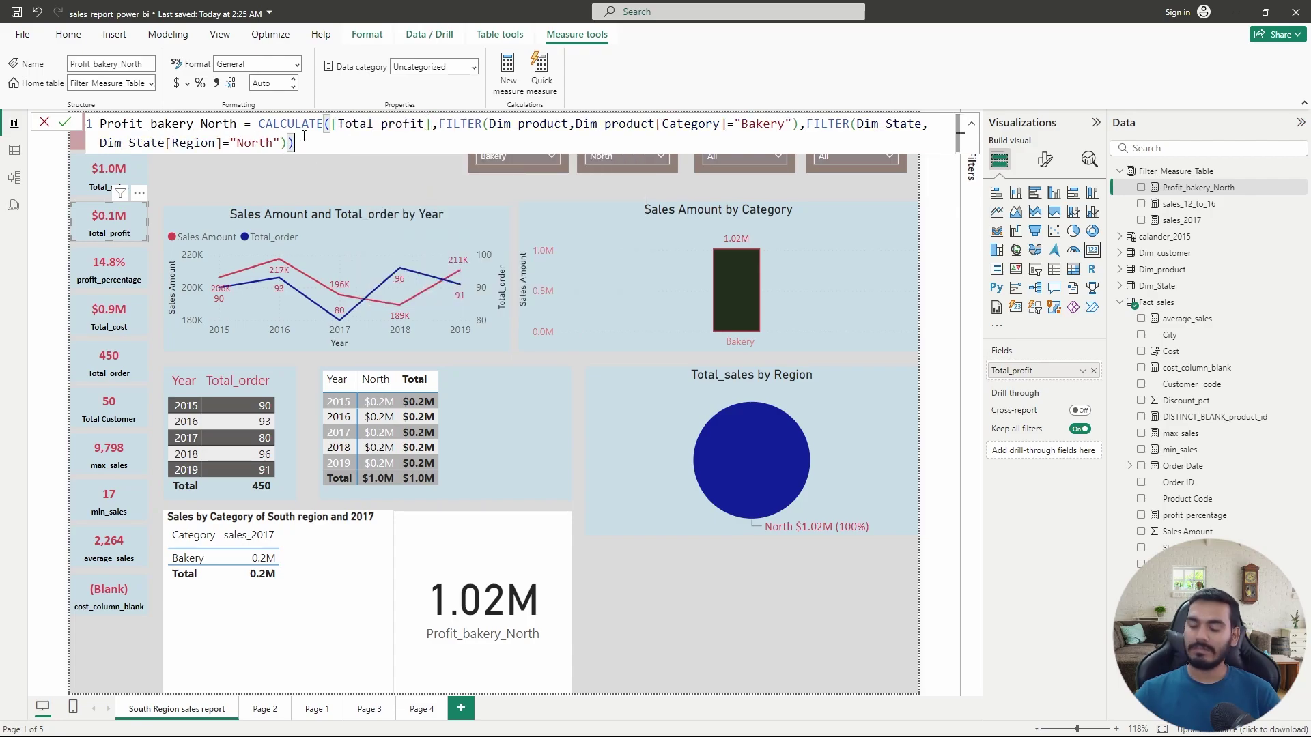
pyautogui.press('Return')
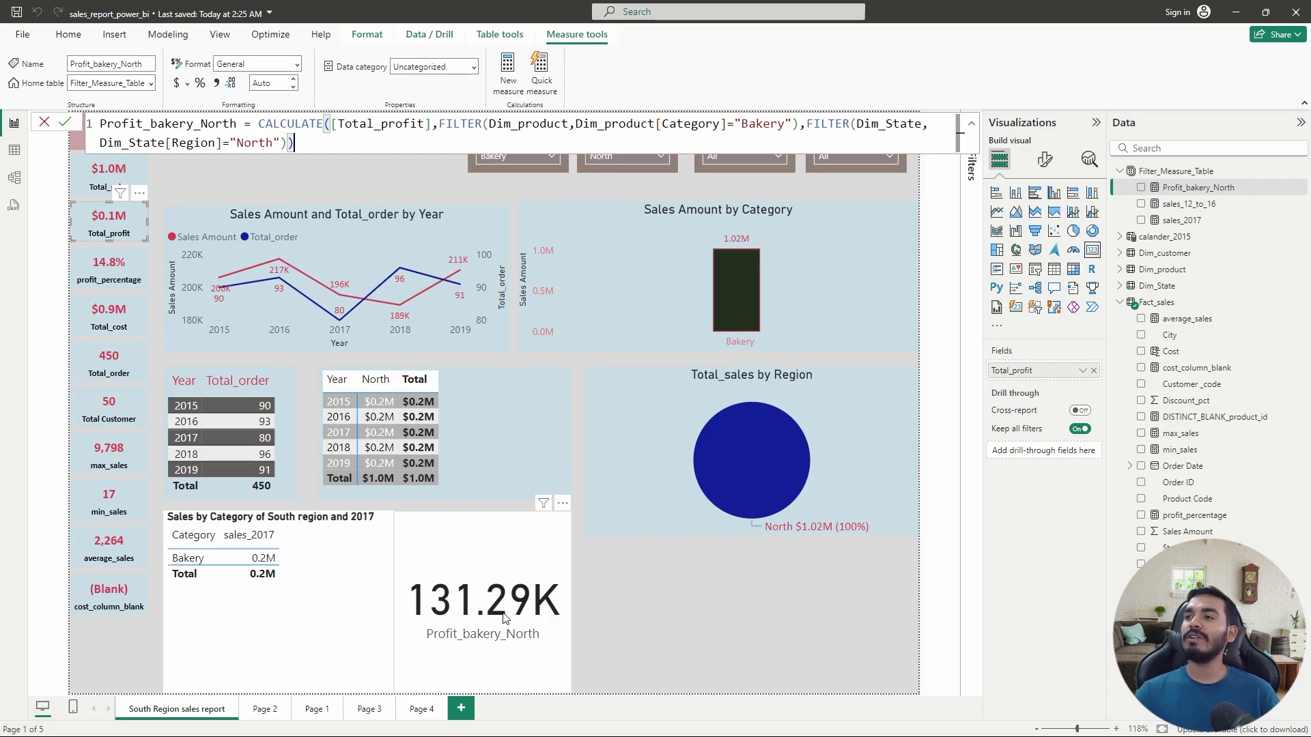
# Copy the Total_profit card's formatting onto the Profit_bakery_North card with Format Painter
pyautogui.click(101, 195)
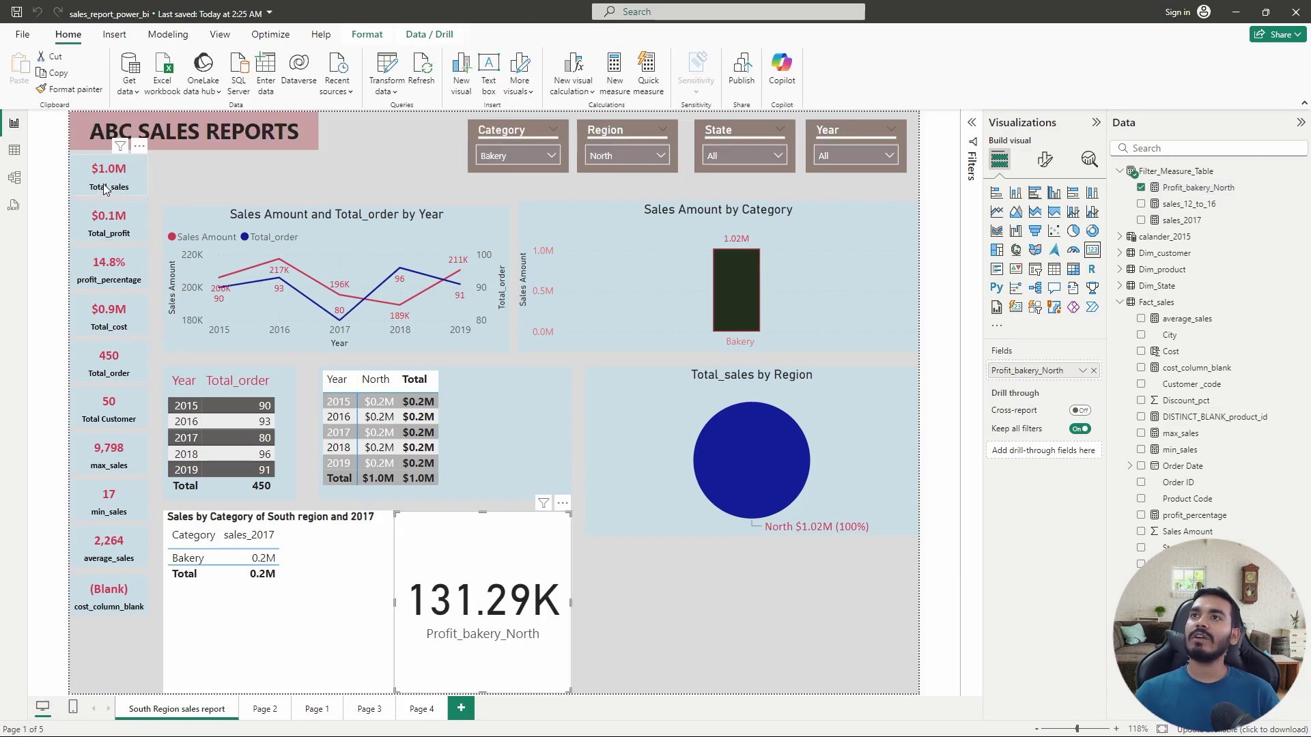
pyautogui.click(83, 217)
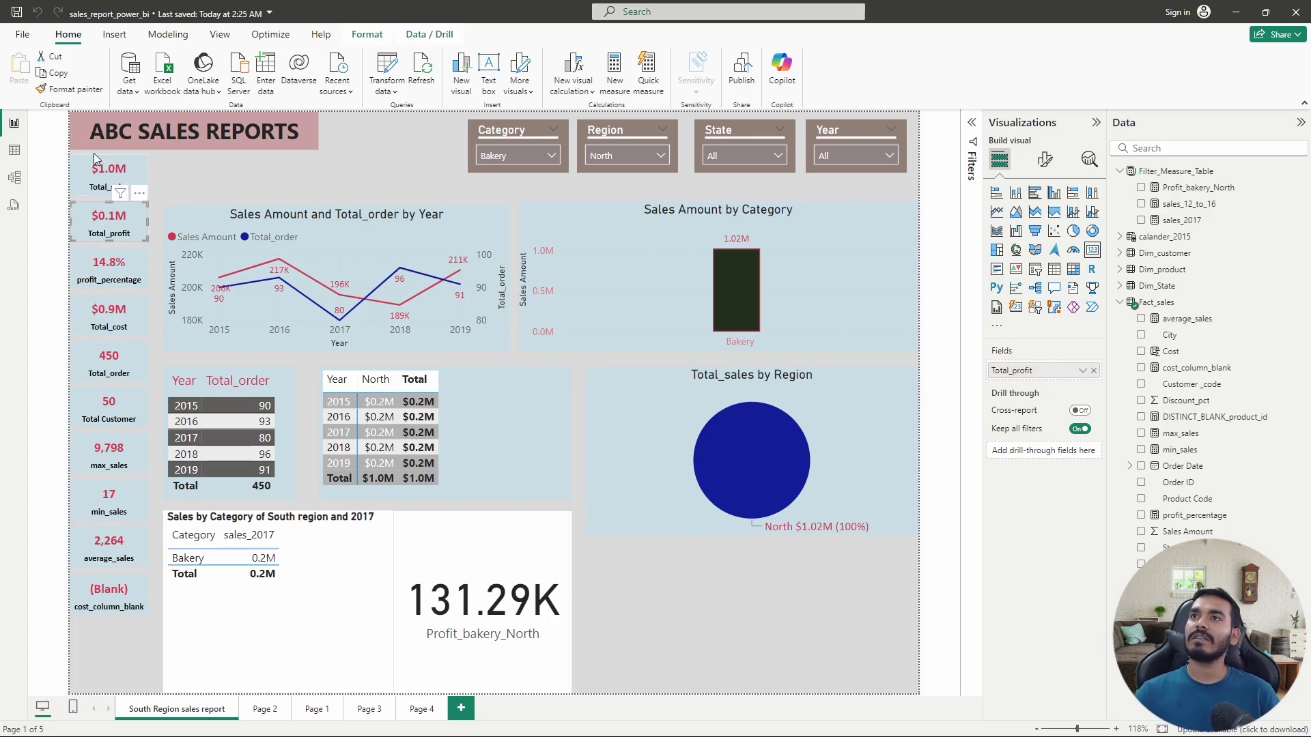
pyautogui.click(96, 89)
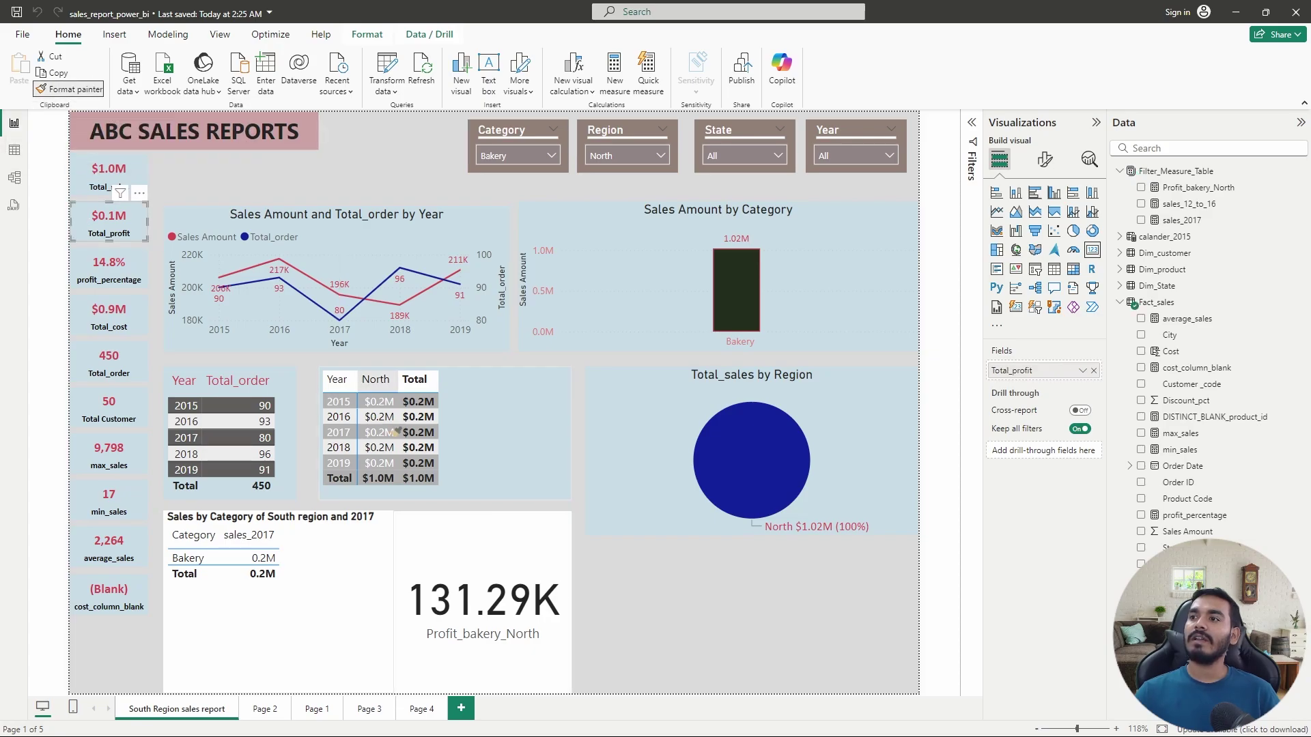
pyautogui.click(455, 540)
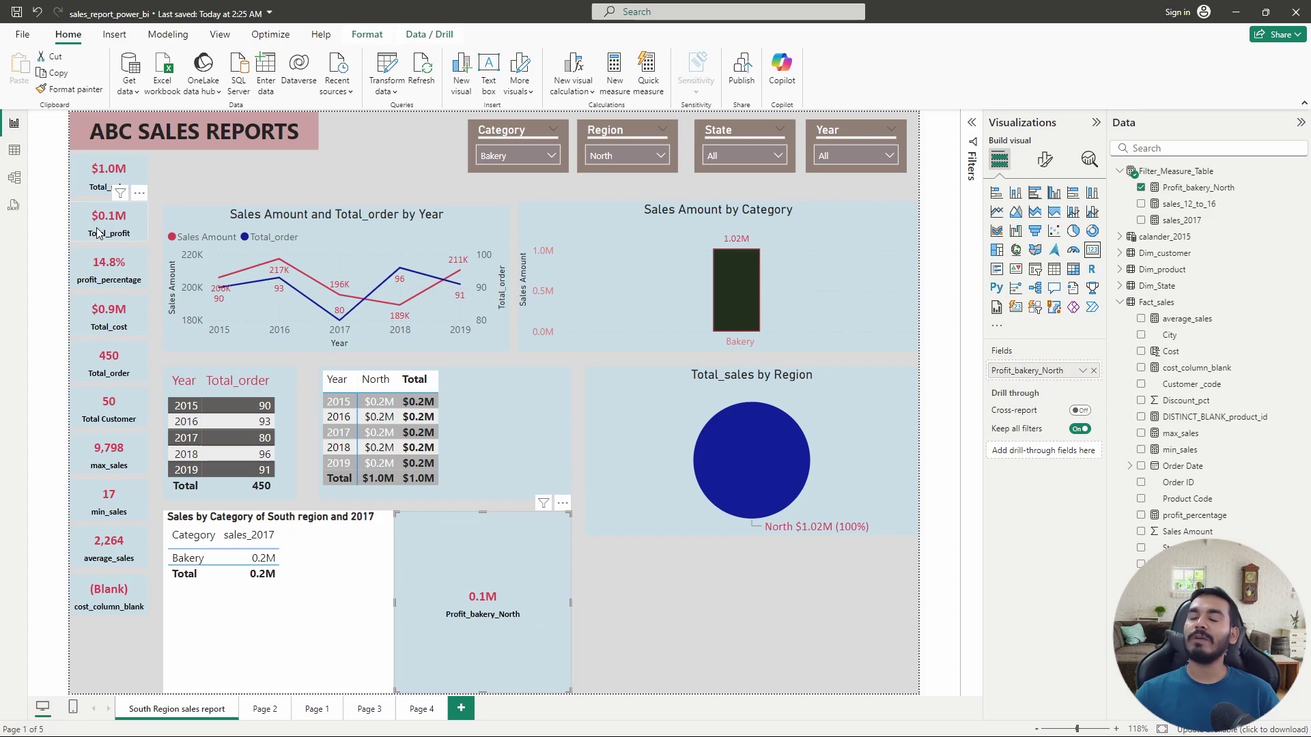
# Review the CALCULATE expression of Profit_bakery_North, examining its Bakery category filter and its North region filter
pyautogui.click(1210, 195)
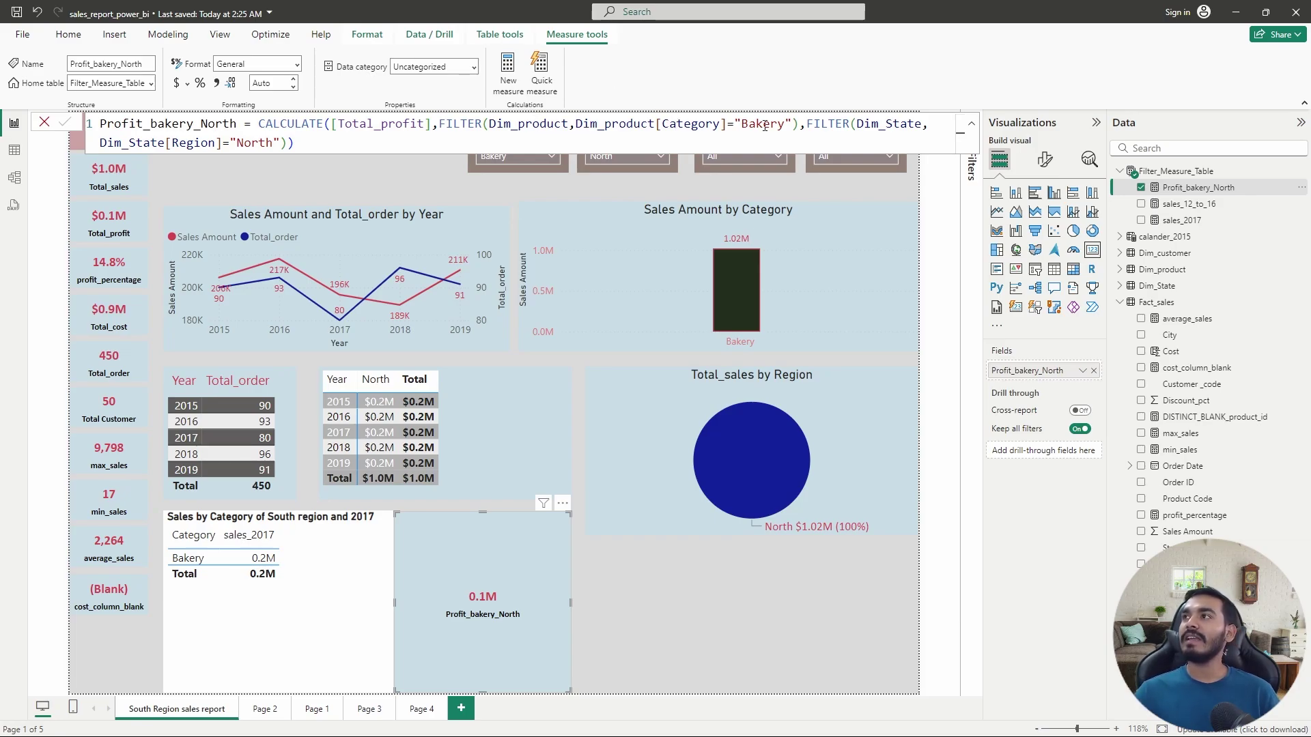
pyautogui.moveTo(798, 124); pyautogui.dragTo(439, 127)
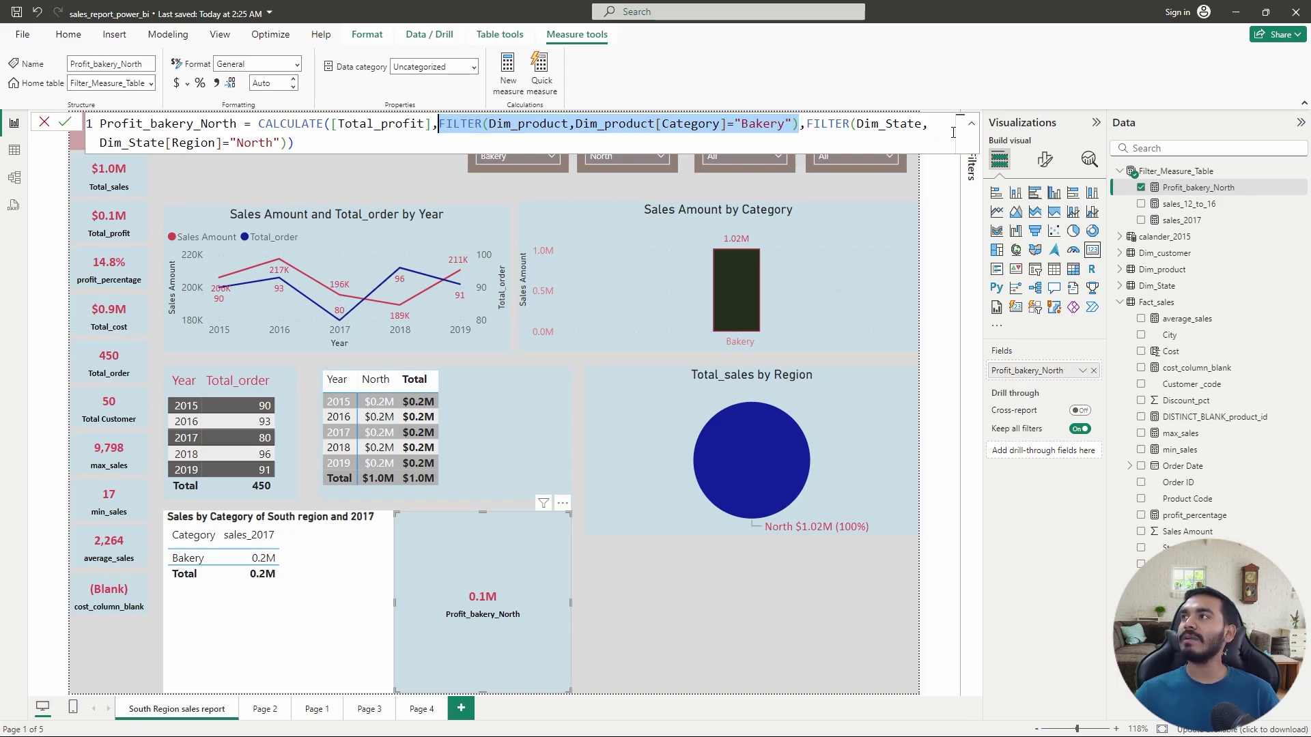
pyautogui.moveTo(297, 143); pyautogui.dragTo(803, 125)
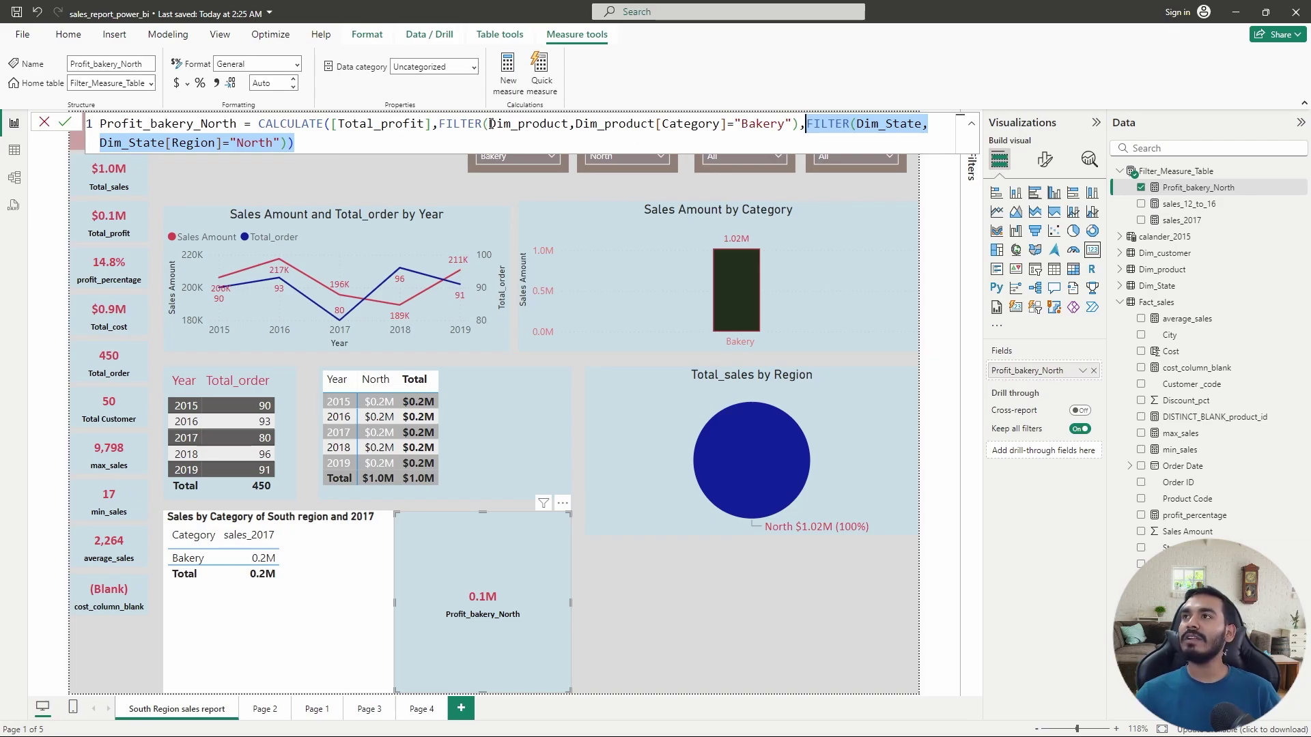
pyautogui.moveTo(489, 124); pyautogui.dragTo(790, 130)
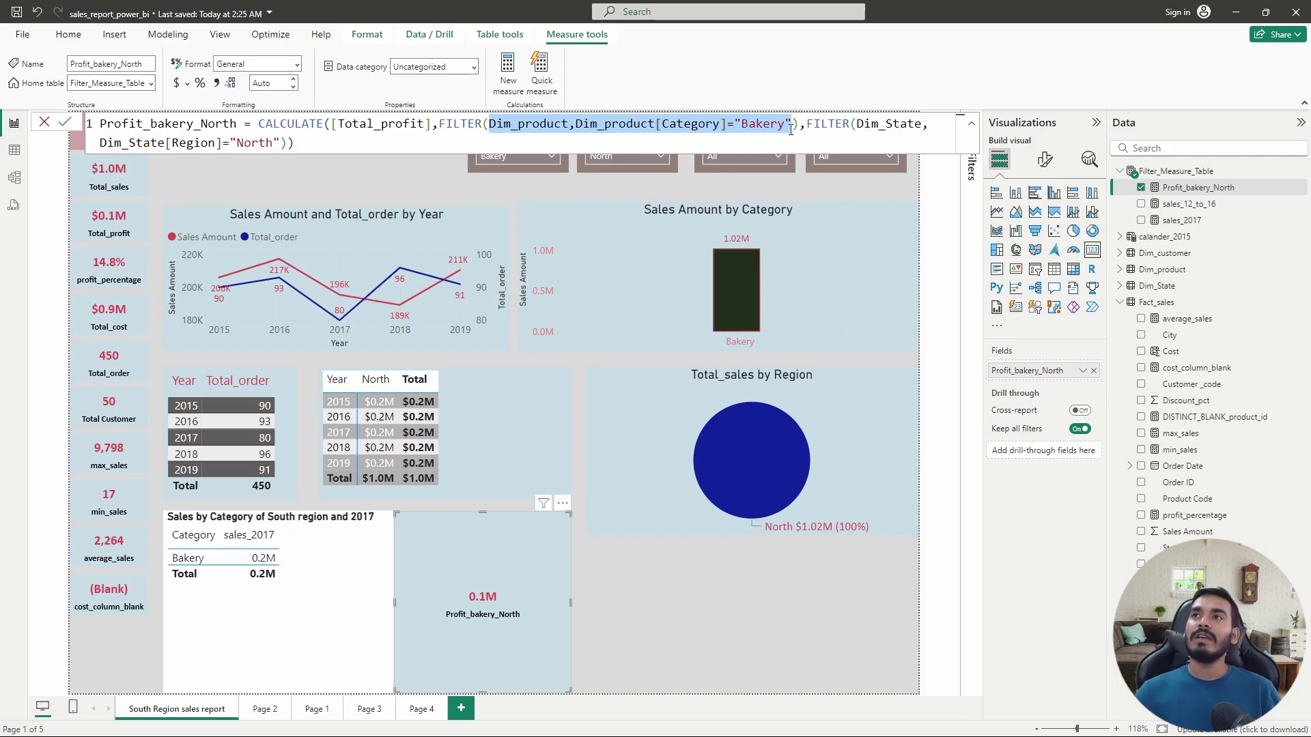
pyautogui.click(300, 123)
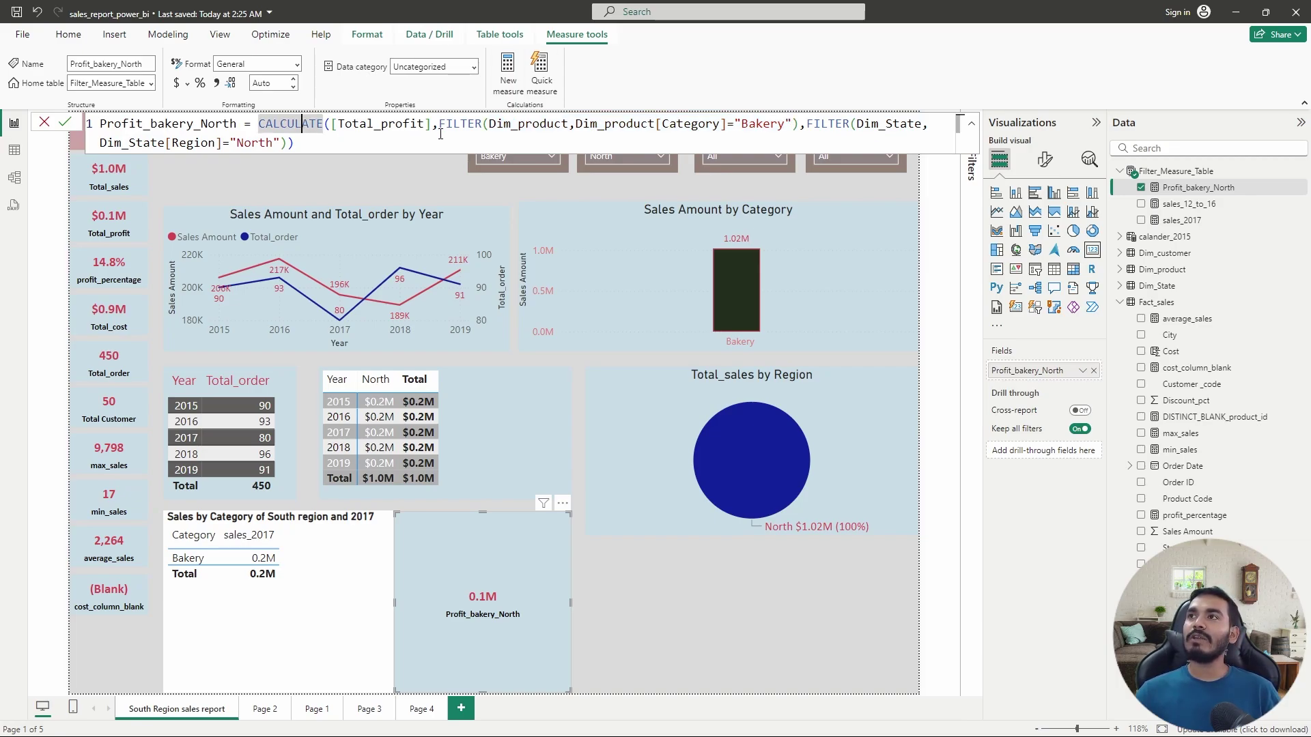
pyautogui.click(481, 124)
# Delete the Profit_bakery_North card and the South region 2017 category table from the report page
pyautogui.click(491, 568)
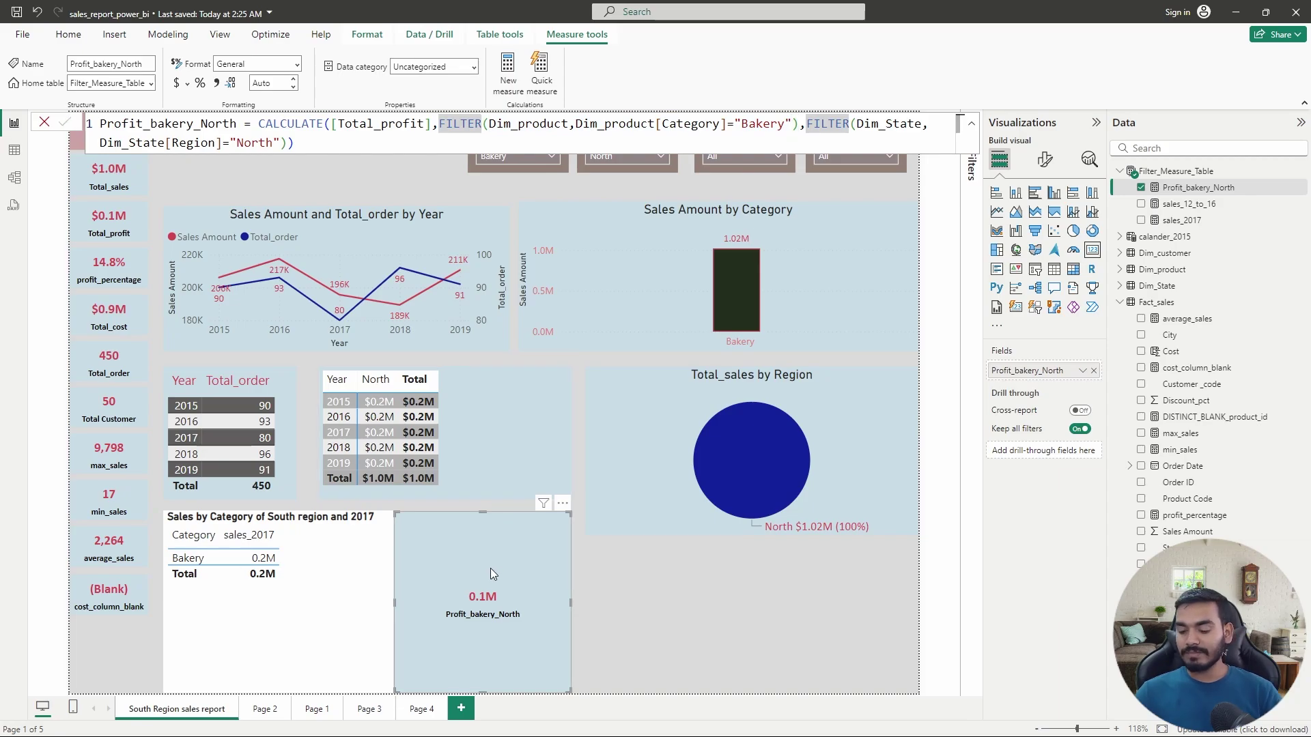
pyautogui.press('Delete')
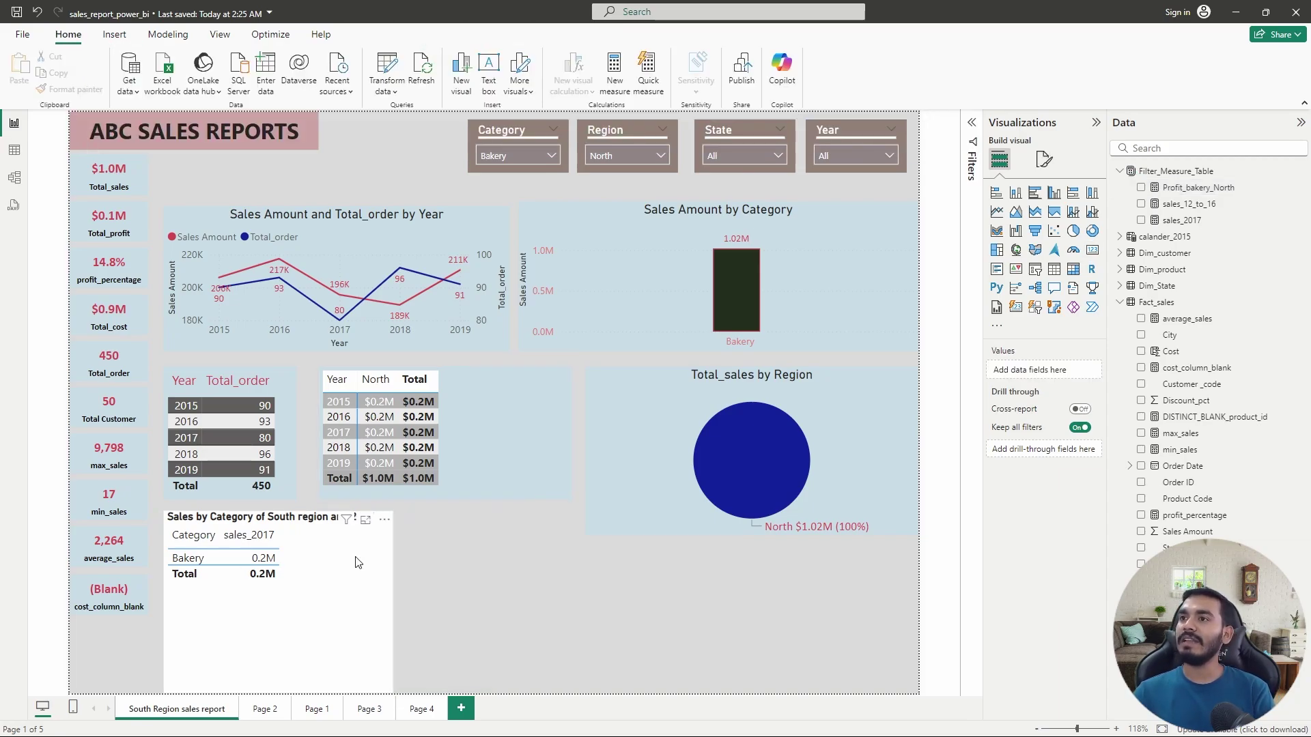
pyautogui.click(357, 562)
pyautogui.press('Delete')
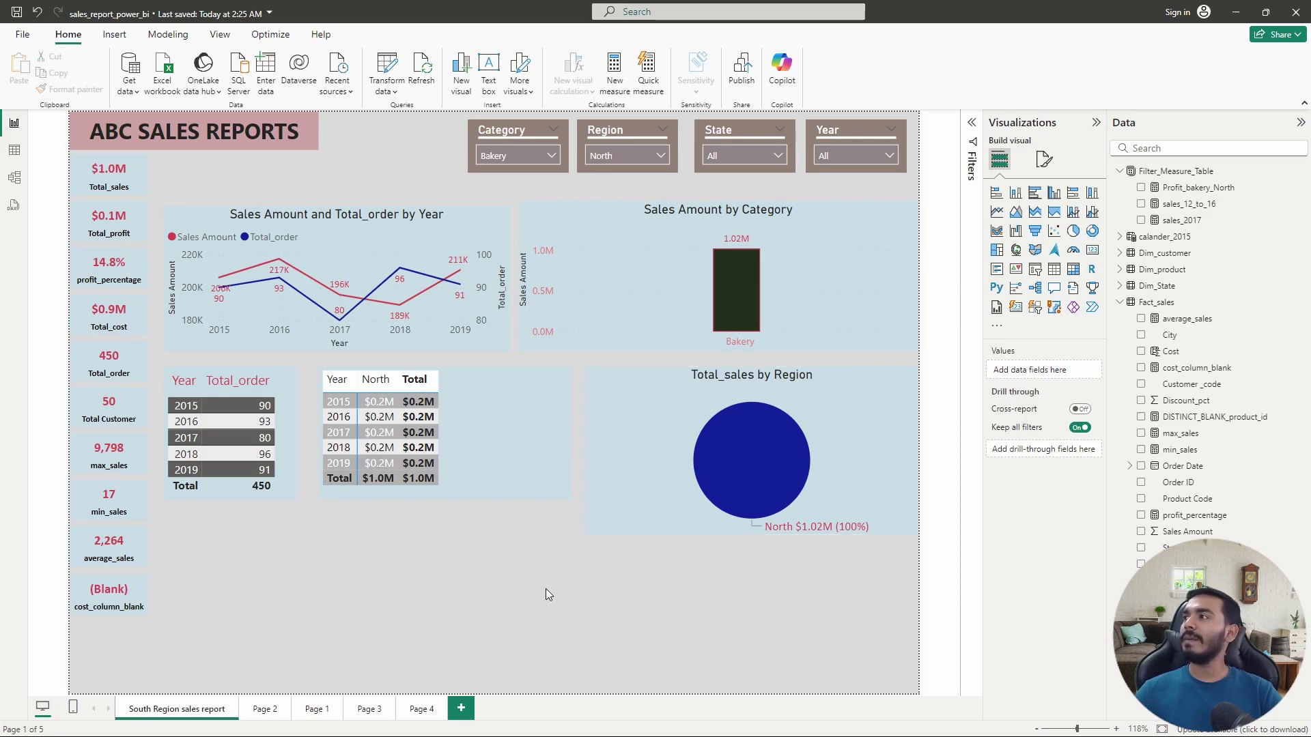
# Insert a table visual in the empty area below the matrix, with Category and Total_sales as its columns
pyautogui.click(1055, 269)
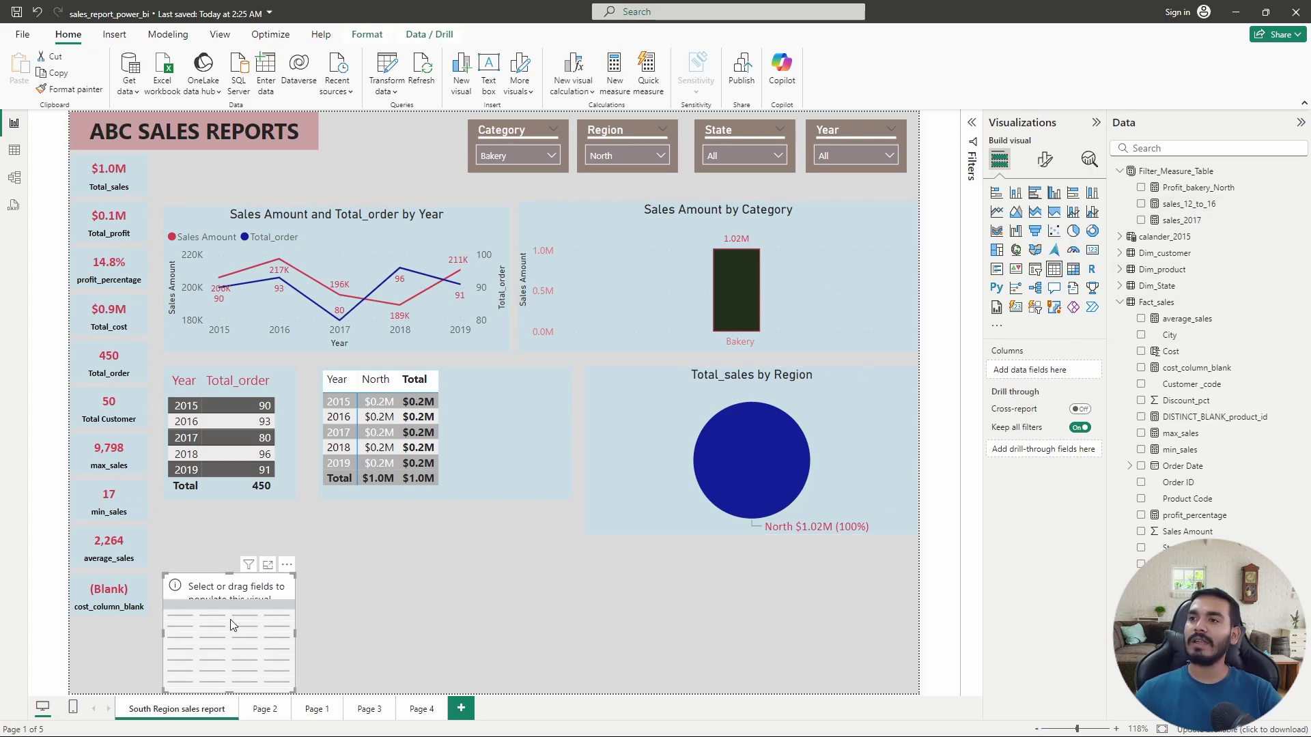
pyautogui.moveTo(235, 600); pyautogui.dragTo(292, 536)
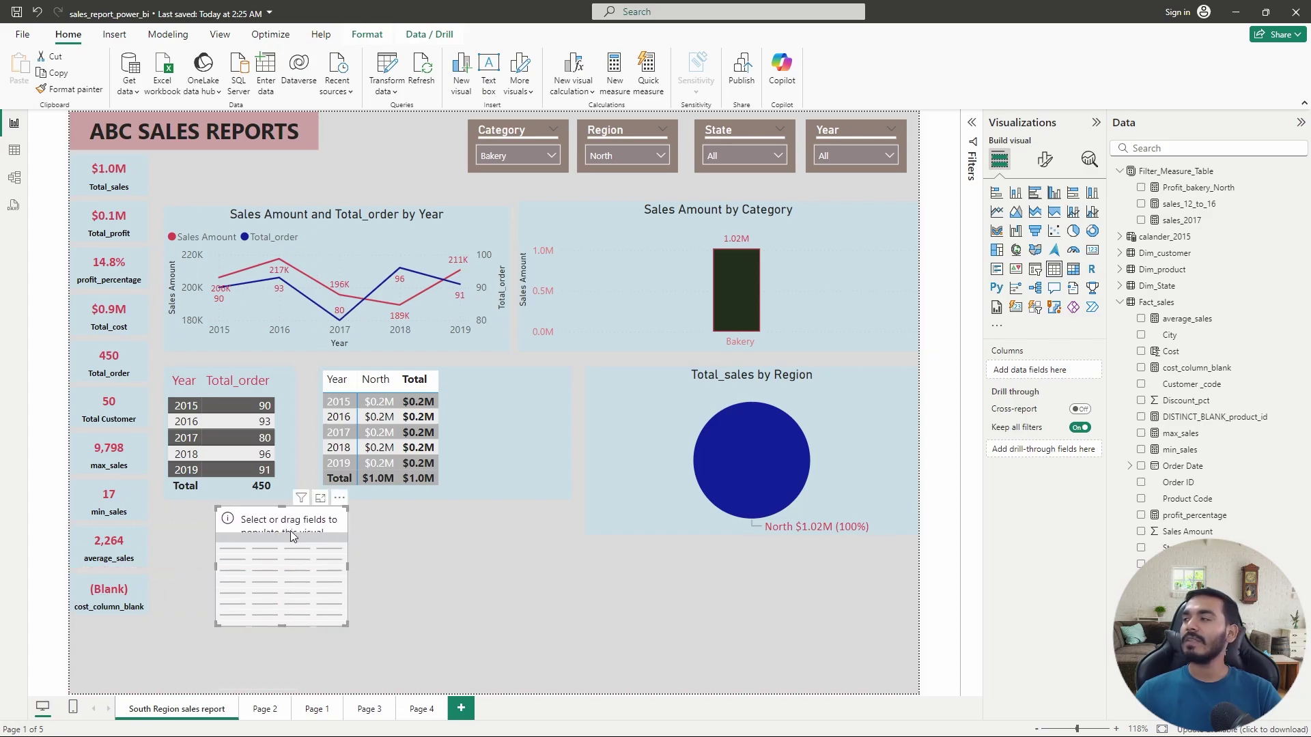
pyautogui.click(1129, 276)
pyautogui.moveTo(1179, 286); pyautogui.dragTo(1077, 376)
pyautogui.scroll(-1, 1201, 559)
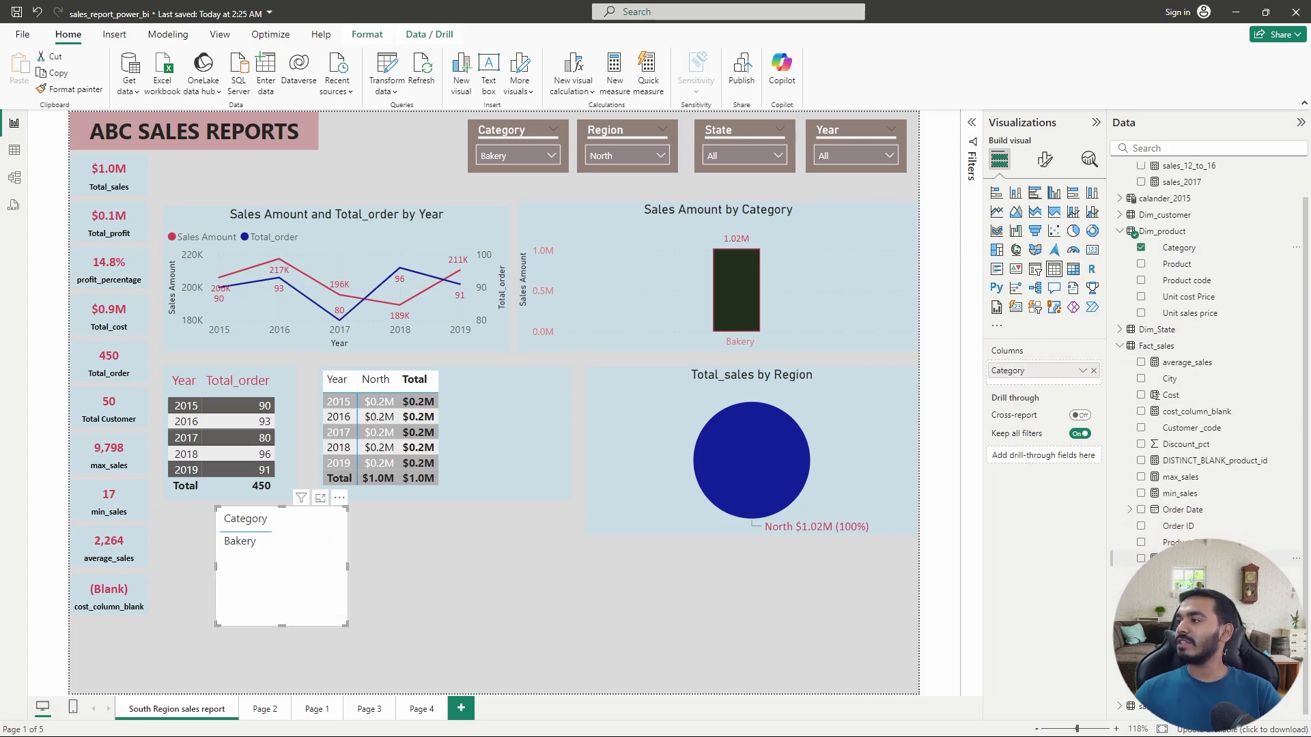
pyautogui.moveTo(1180, 477); pyautogui.dragTo(1048, 387)
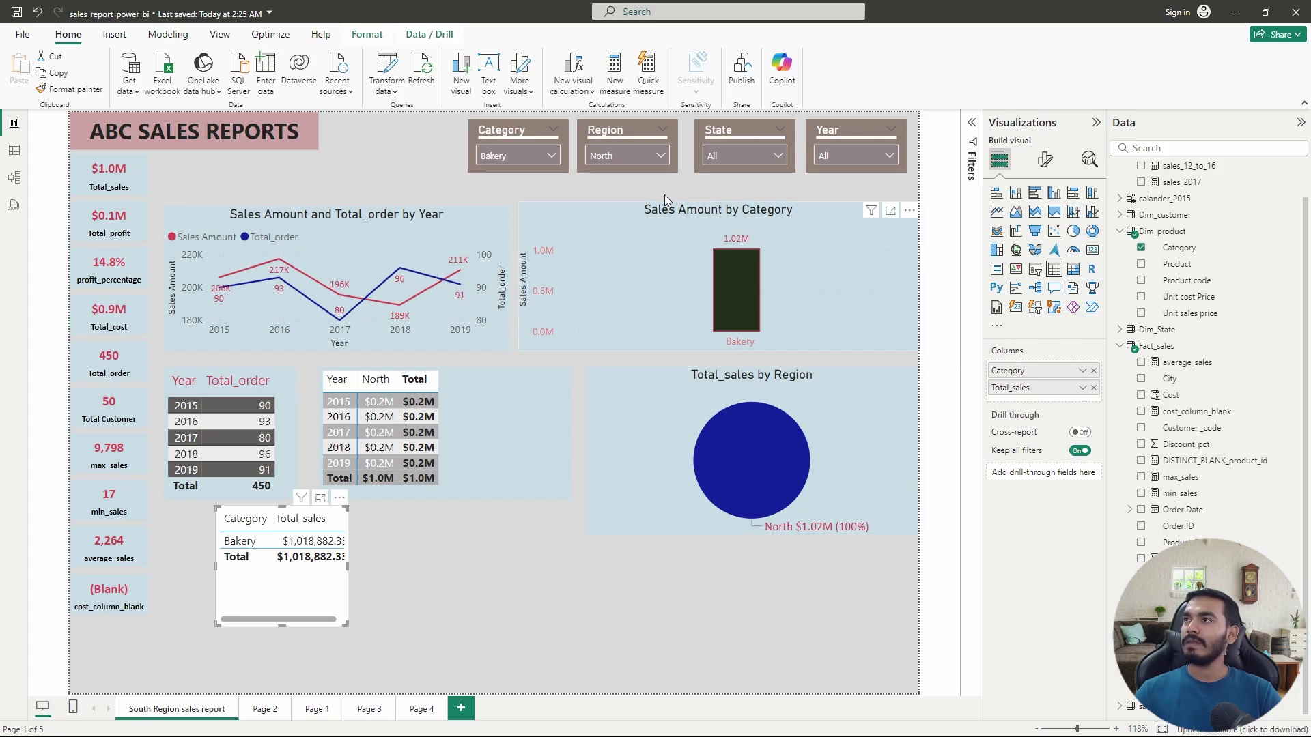
# Clear the Bakery selection in the Category slicer and the North selection in the Region slicer
pyautogui.click(545, 154)
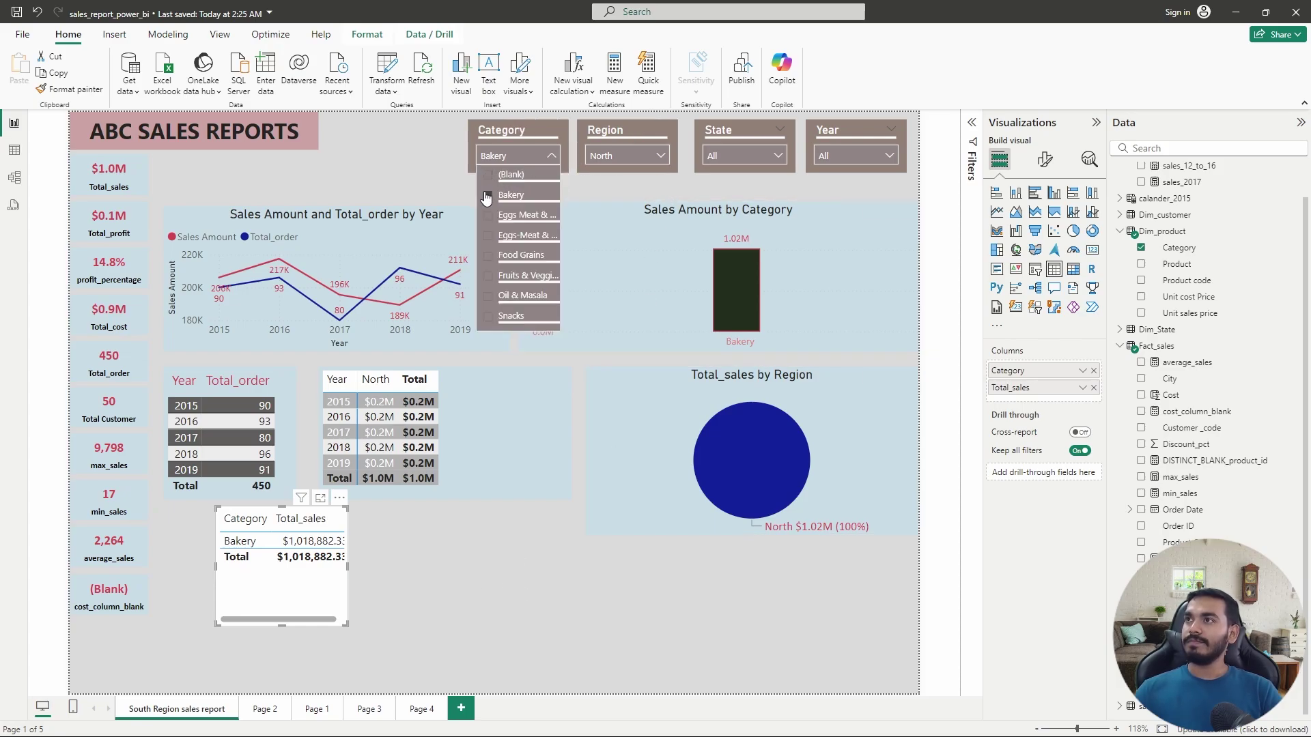
pyautogui.click(489, 197)
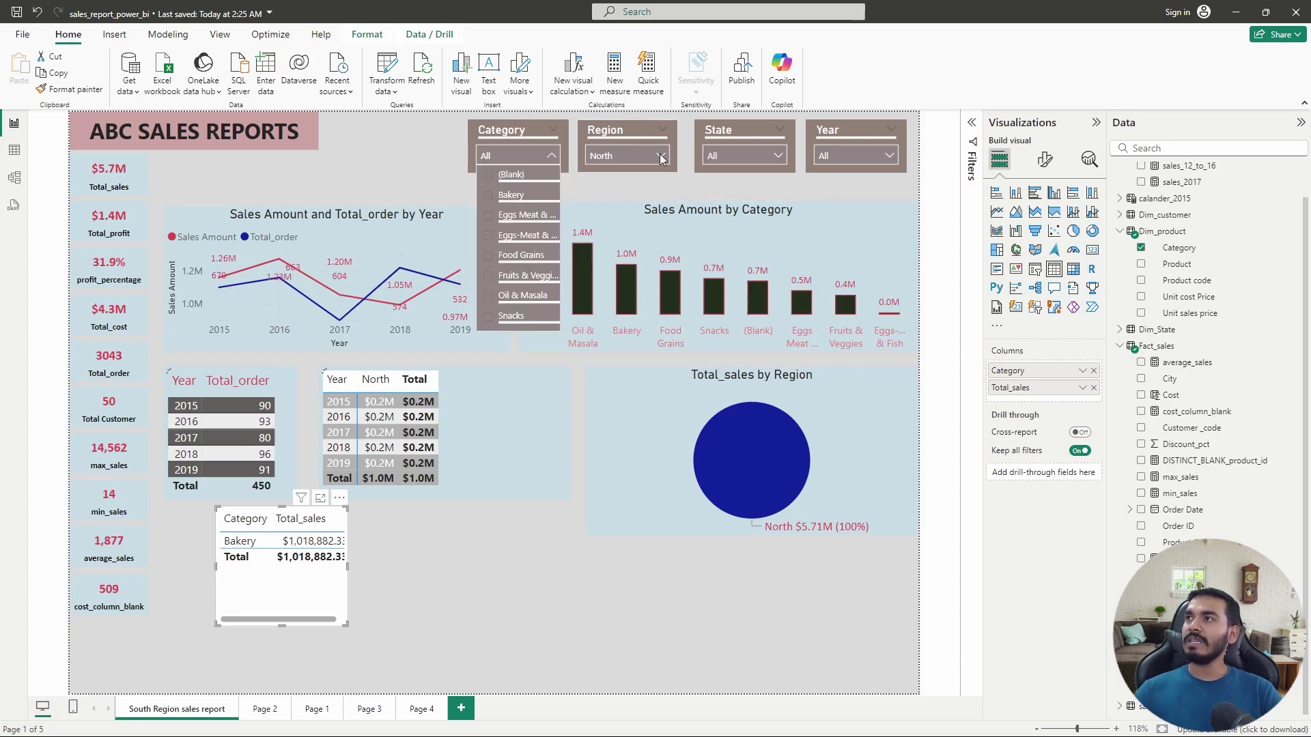
pyautogui.click(658, 157)
pyautogui.click(597, 195)
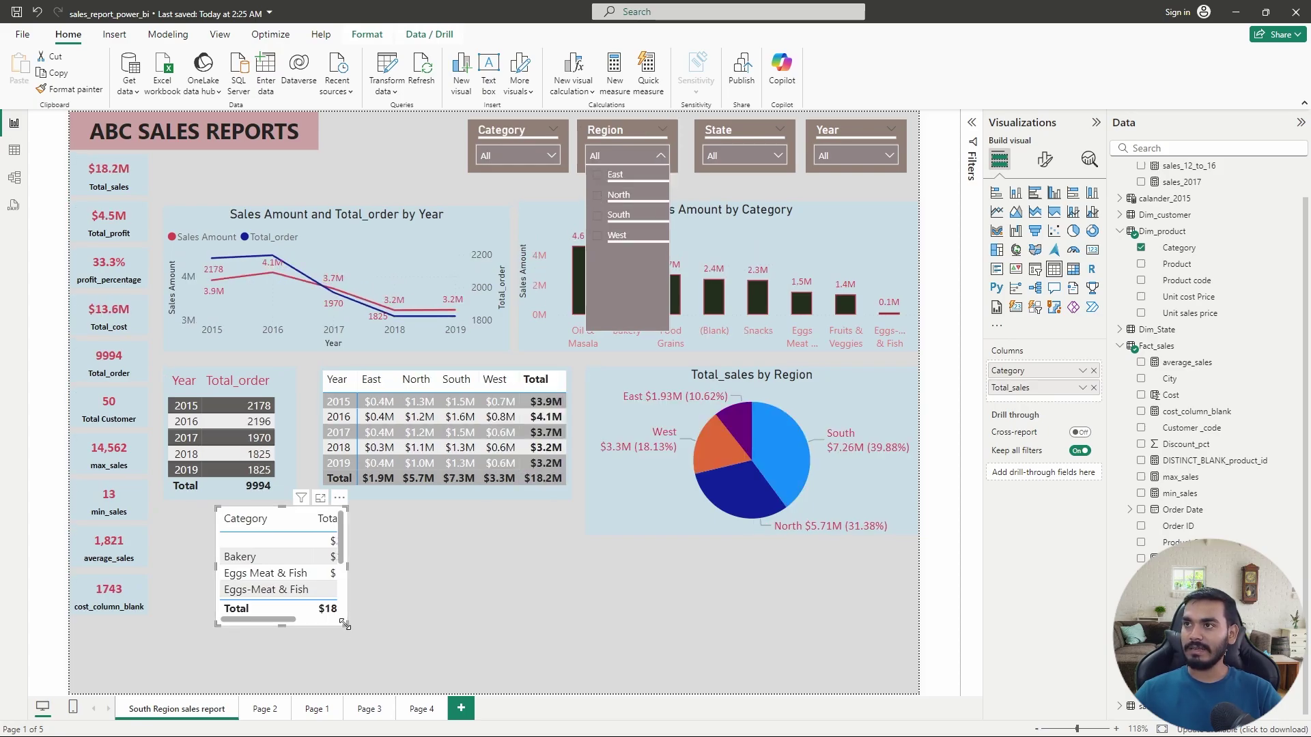
# Enlarge the Category and Total_sales table and copy the year-by-region matrix's formatting onto it with Format Painter
pyautogui.moveTo(345, 625); pyautogui.dragTo(490, 673)
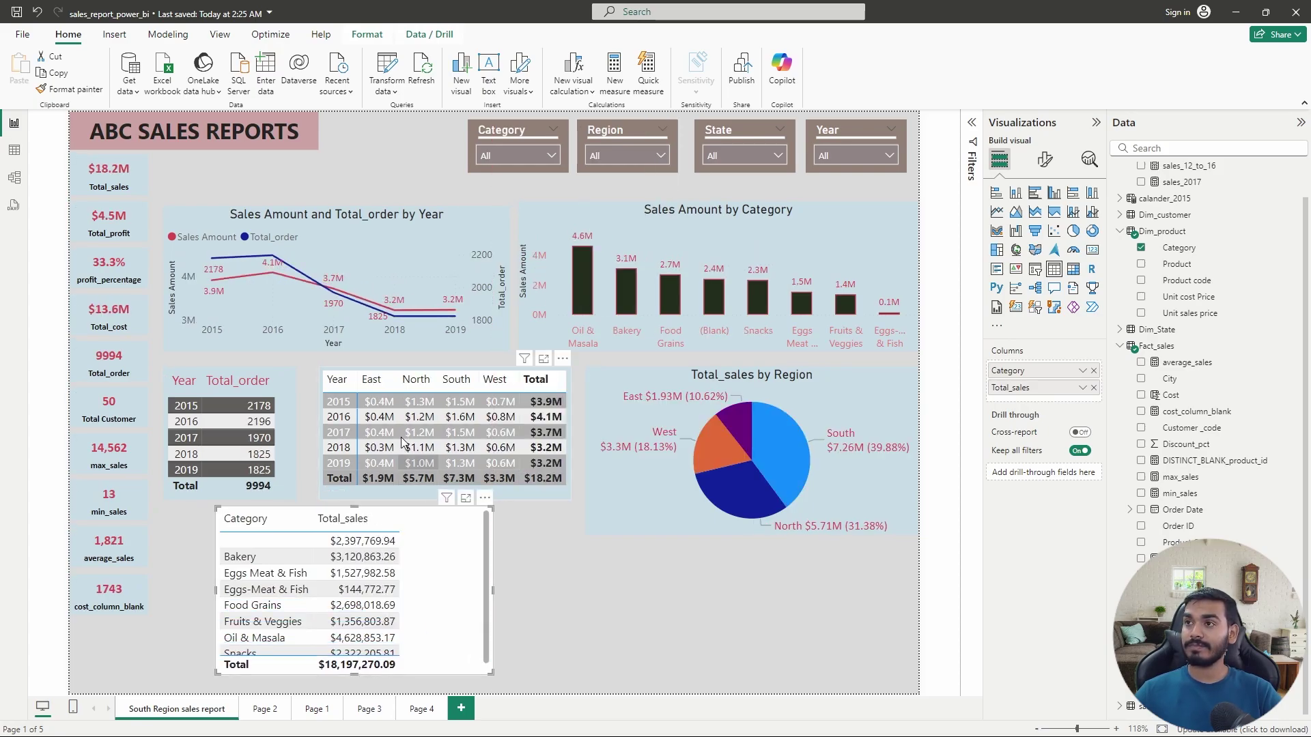
pyautogui.click(568, 373)
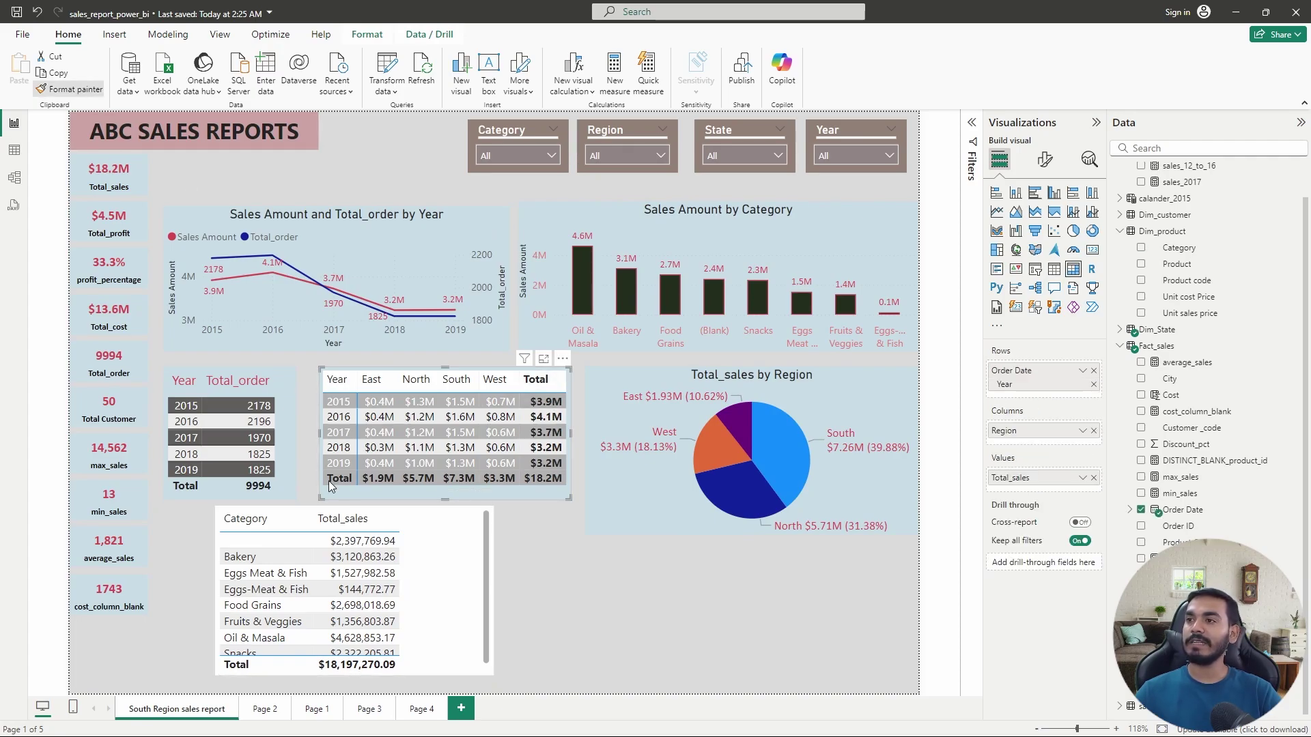
pyautogui.click(452, 587)
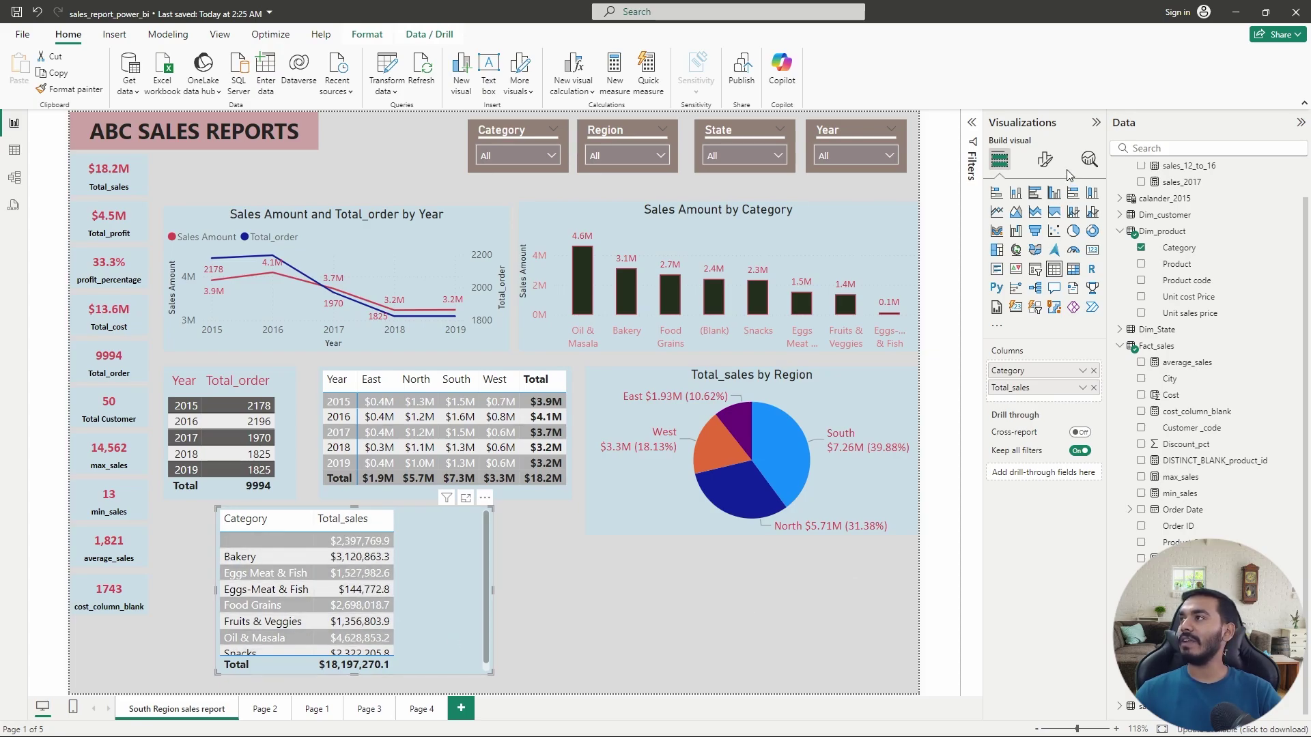
# Set the table's Total_sales column display units to Millions and extend the table down to the page's lower edge
pyautogui.click(1048, 169)
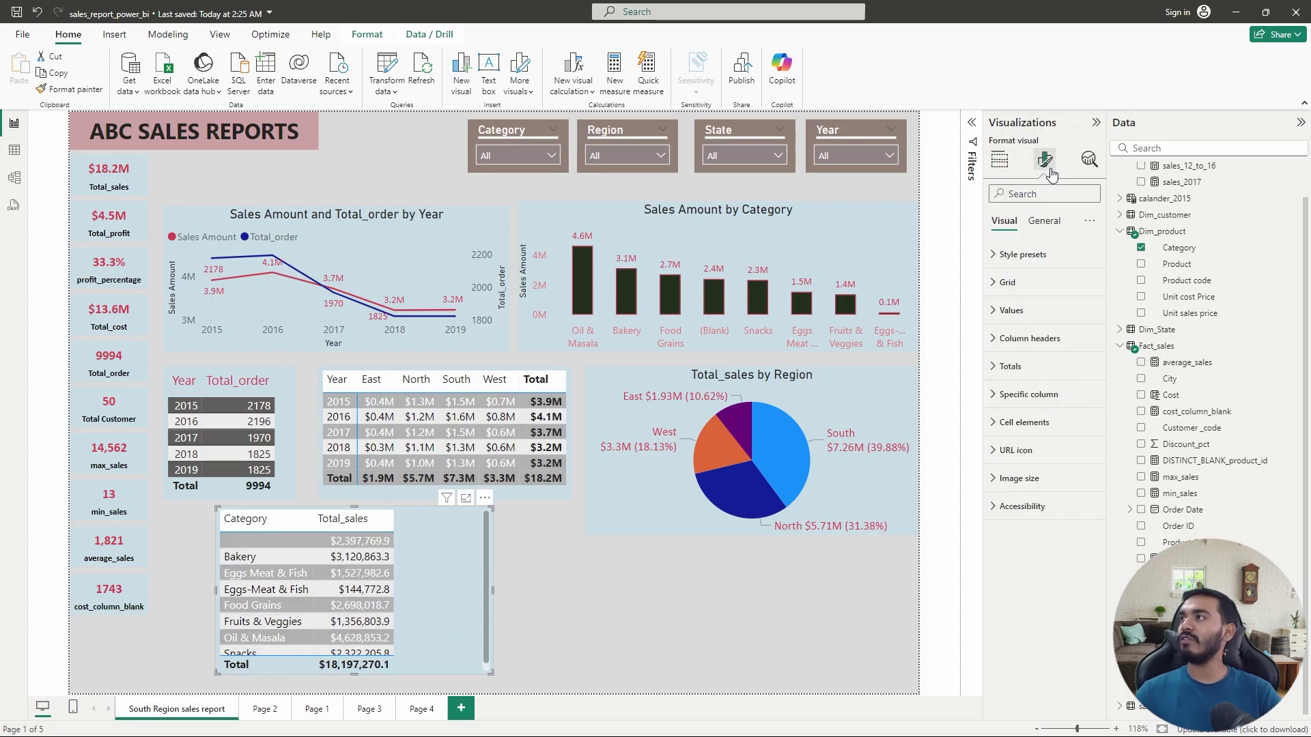
pyautogui.click(1026, 396)
pyautogui.click(1036, 463)
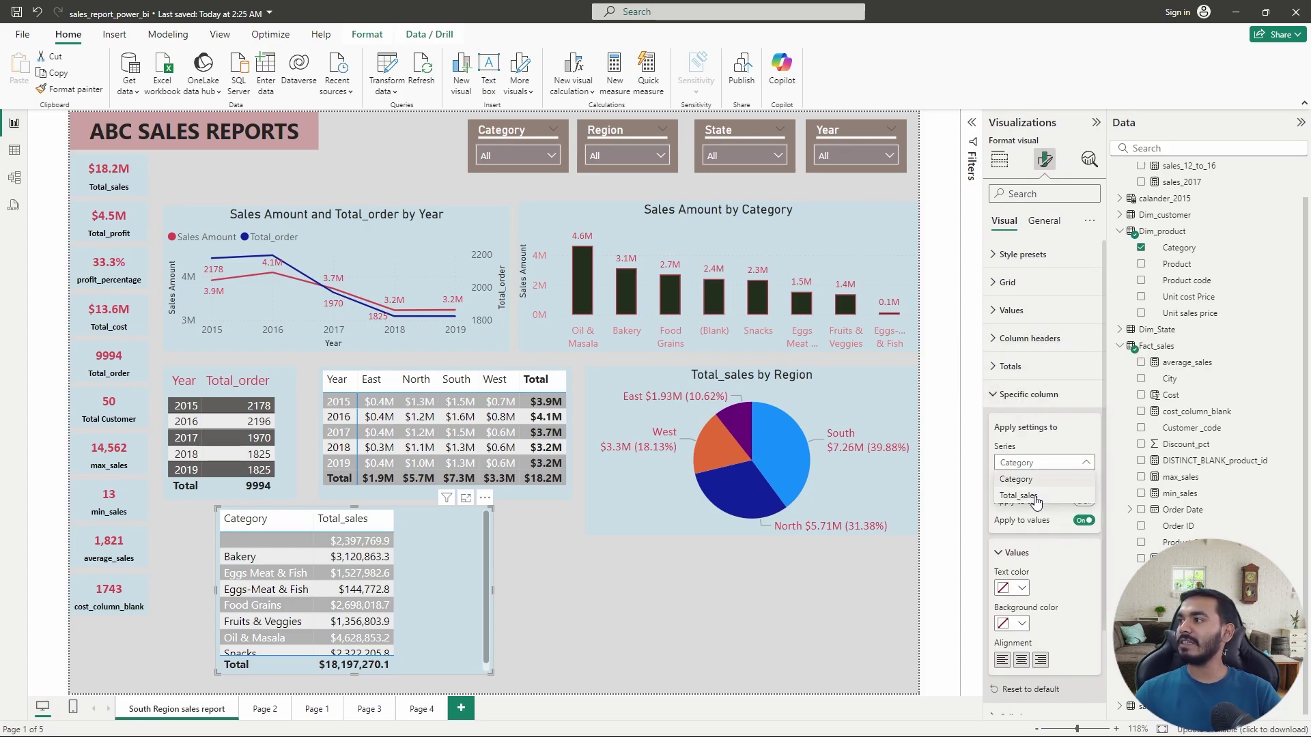
pyautogui.click(1036, 499)
pyautogui.scroll(-3, 1036, 499)
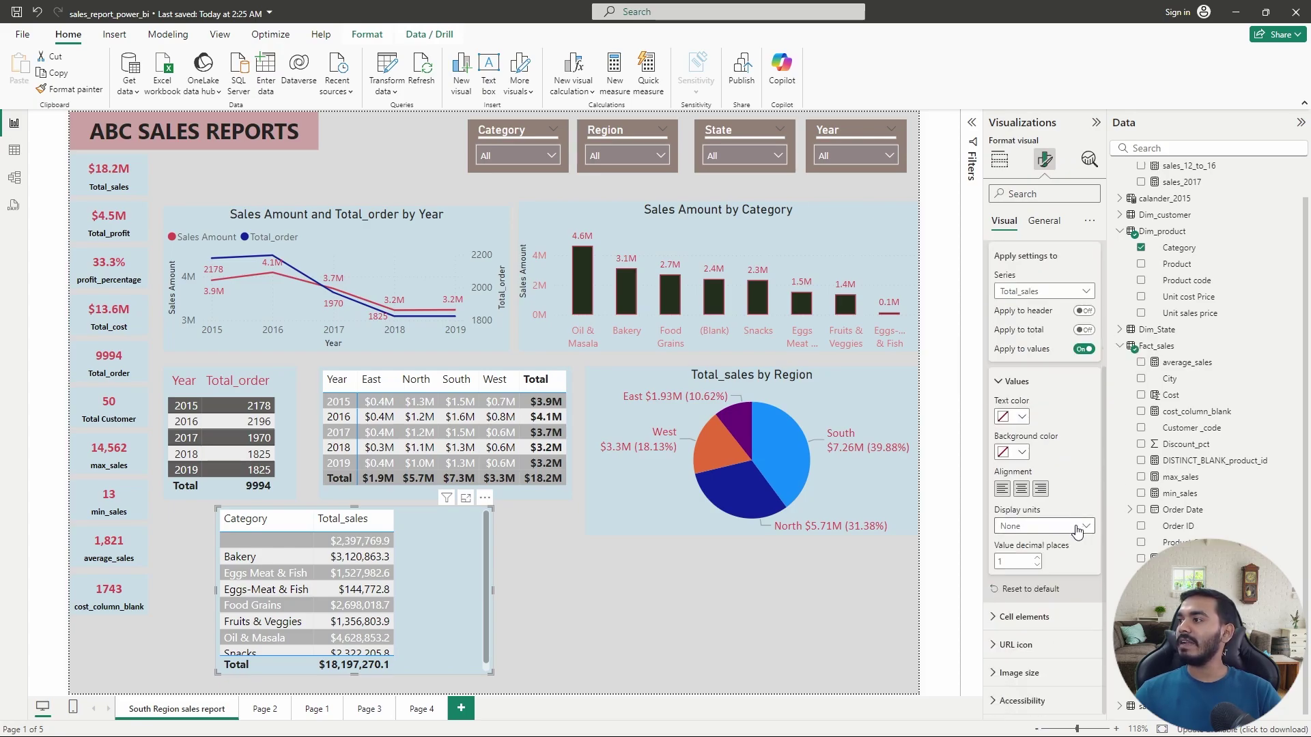
pyautogui.click(1043, 526)
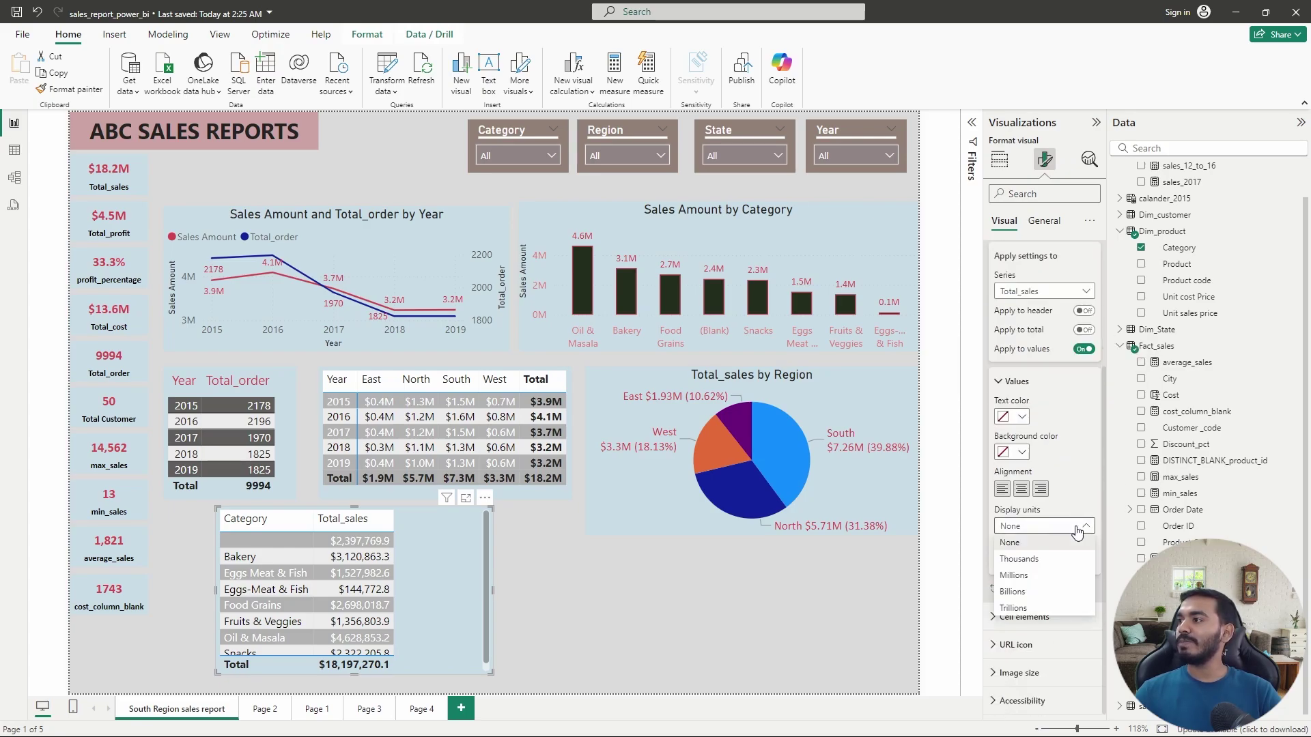
pyautogui.click(1025, 576)
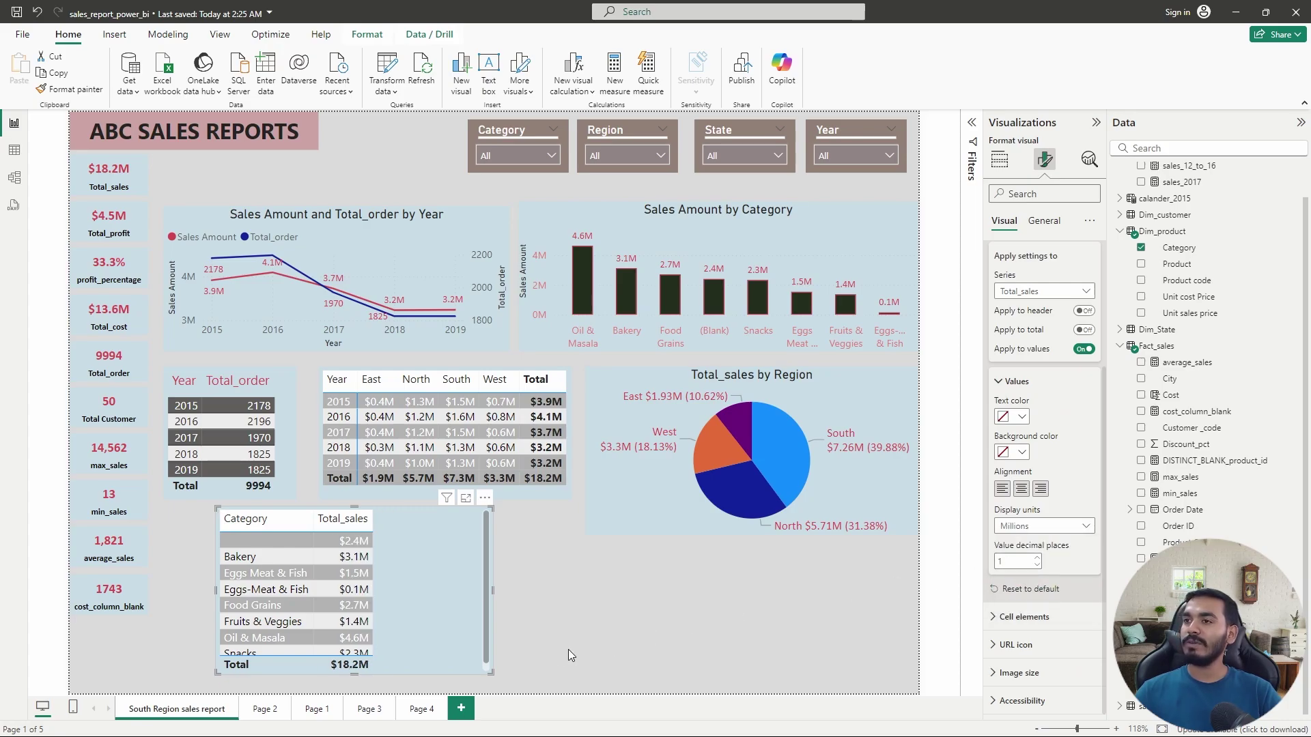
pyautogui.click(489, 674)
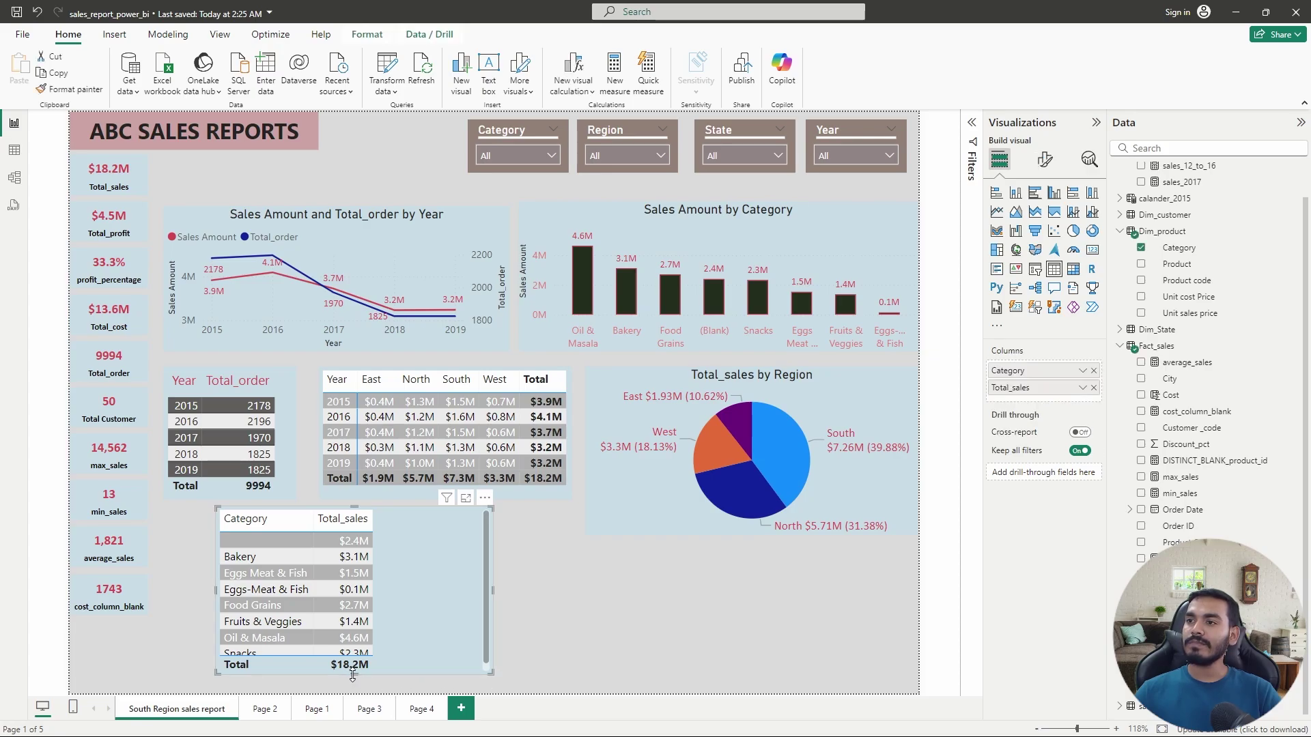
pyautogui.moveTo(349, 676); pyautogui.dragTo(351, 697)
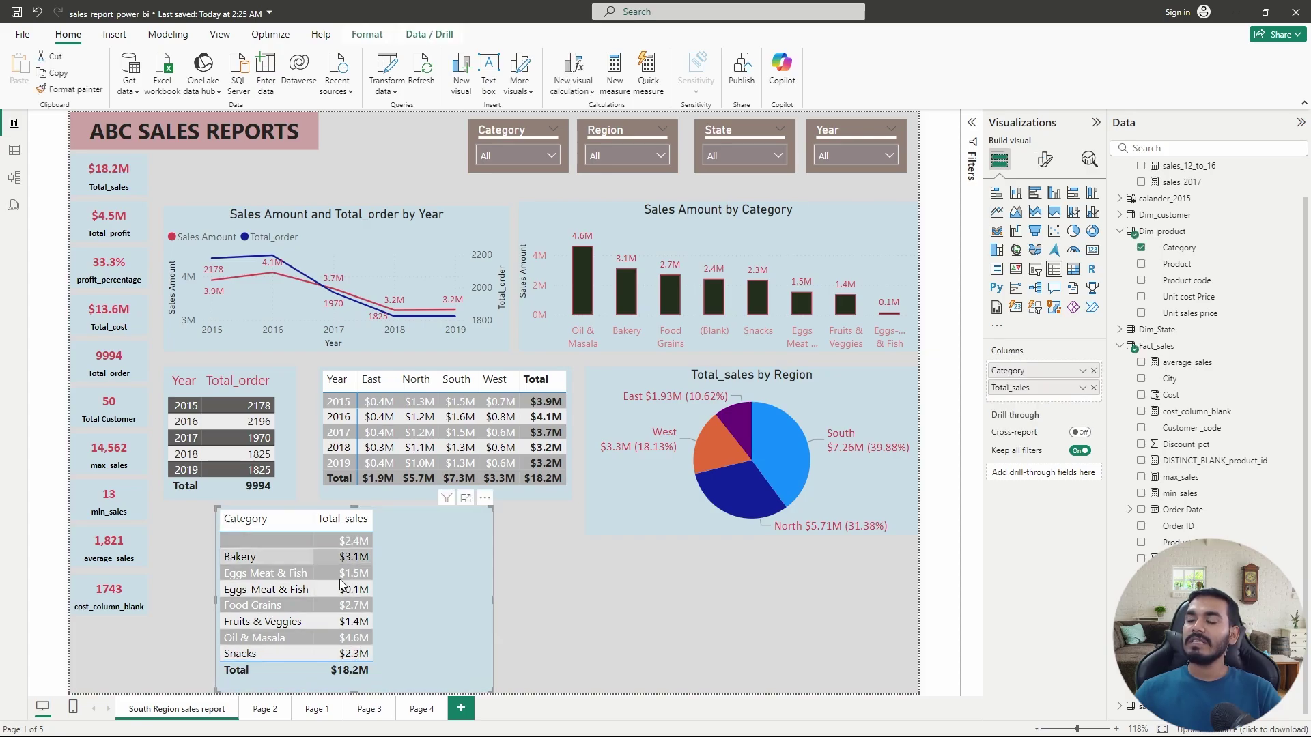
# Sort the Category and Total_sales table by Total_sales in descending order and narrow the table to fit its columns
pyautogui.click(328, 526)
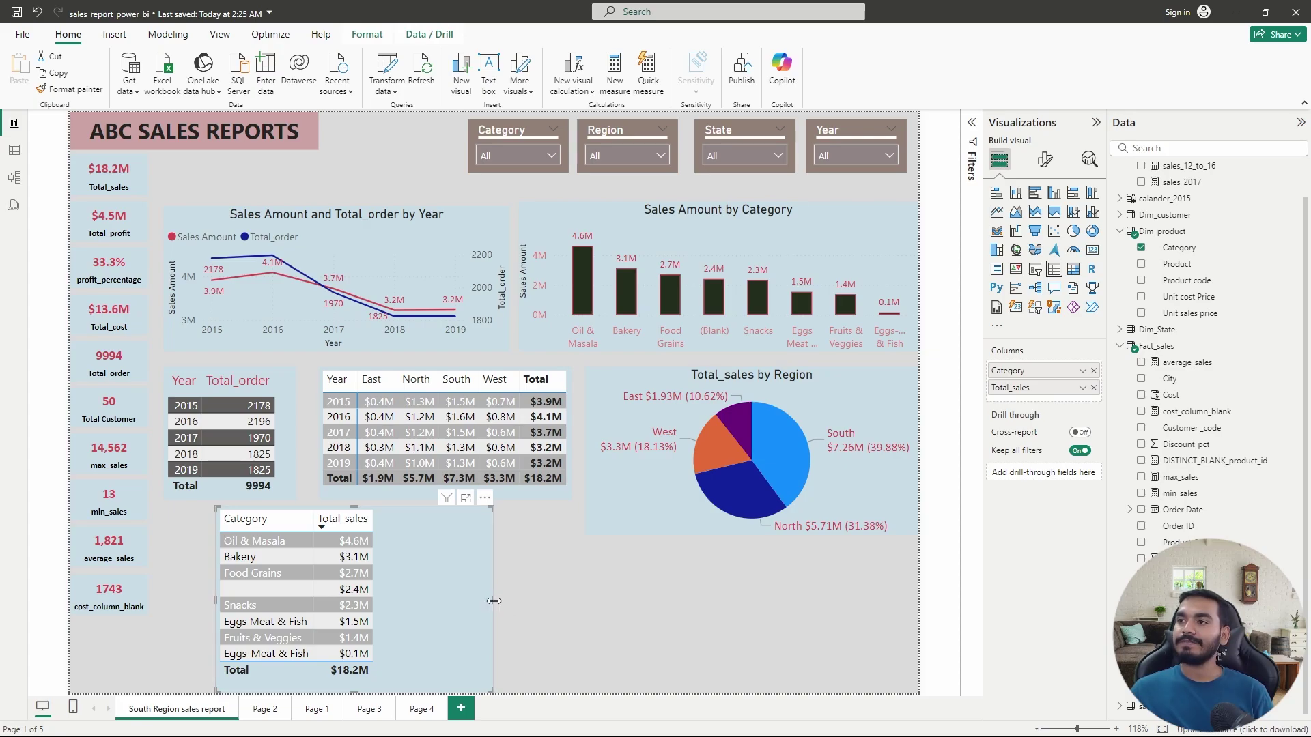
pyautogui.moveTo(486, 597); pyautogui.dragTo(403, 593)
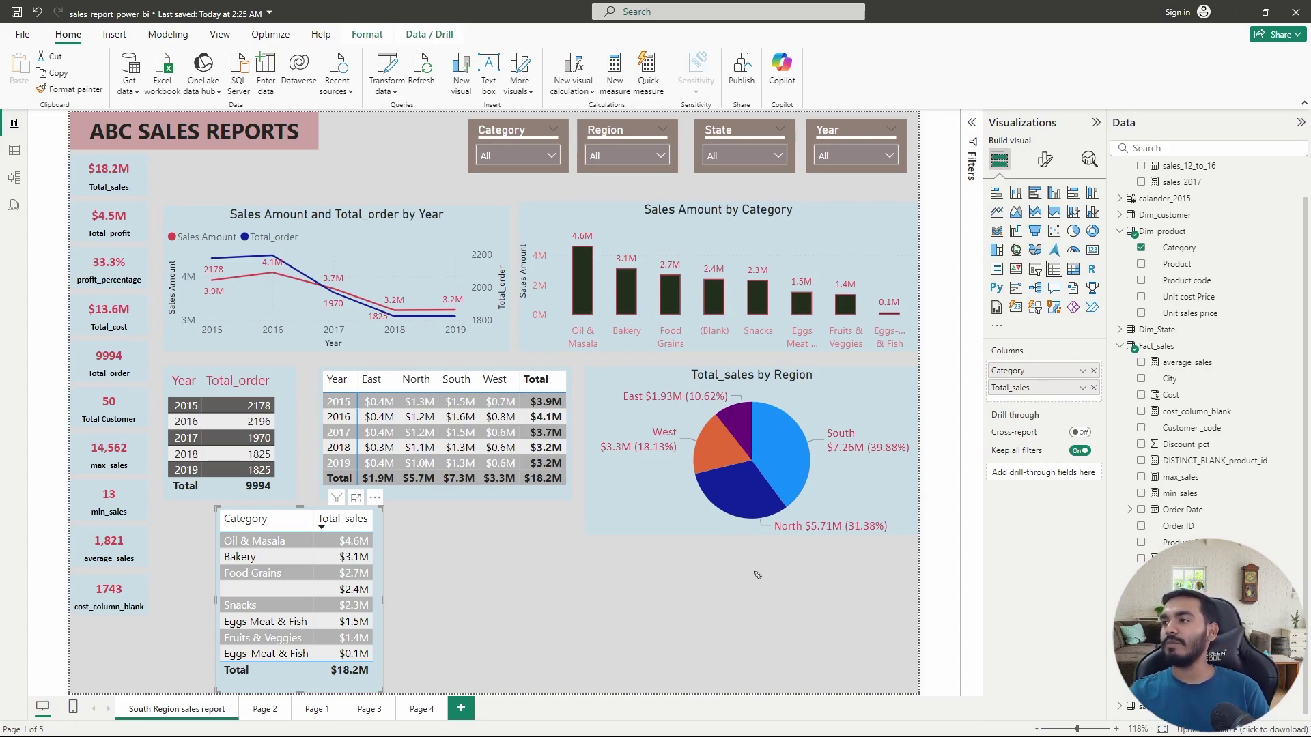
pyautogui.moveTo(750, 573); pyautogui.dragTo(745, 610)
pyautogui.moveTo(782, 587)
pyautogui.mouseDown()
pyautogui.moveTo(764, 604)
pyautogui.moveTo(782, 588)
pyautogui.moveTo(825, 614)
pyautogui.moveTo(815, 586)
pyautogui.mouseUp()
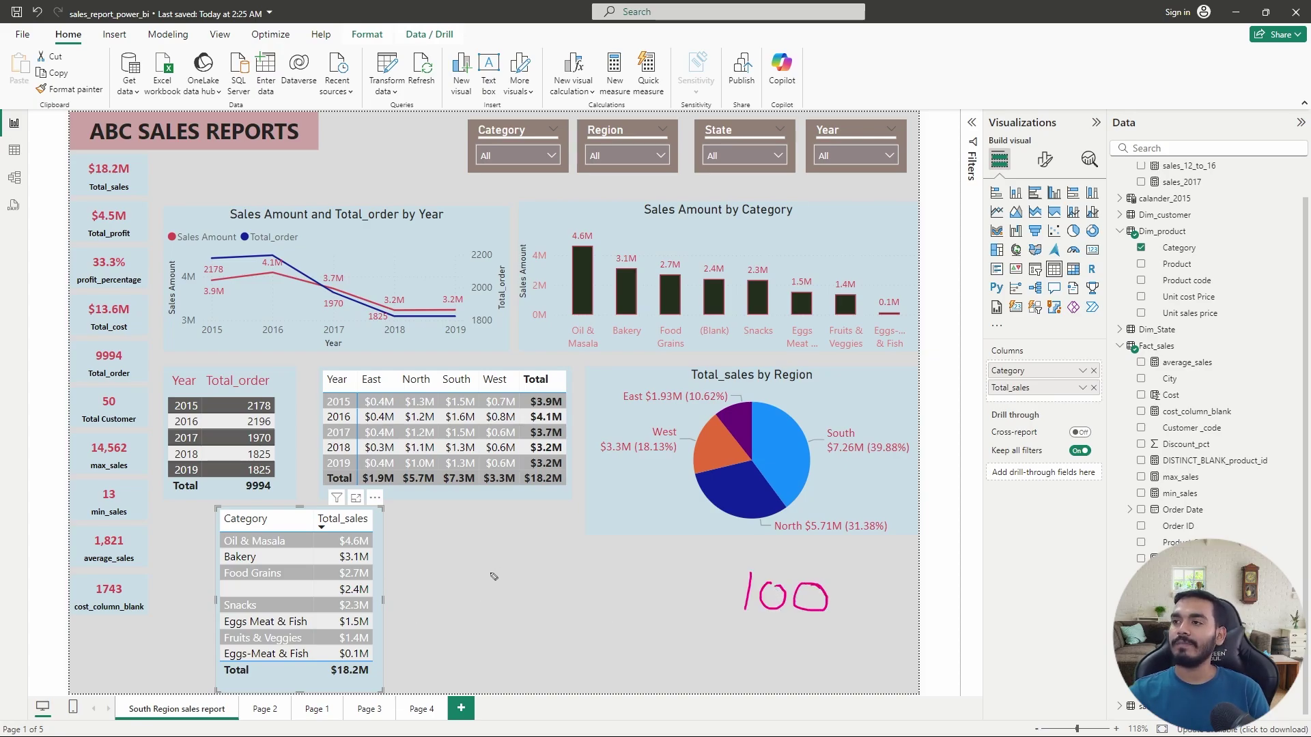
pyautogui.moveTo(483, 565); pyautogui.dragTo(486, 597)
pyautogui.moveTo(516, 567)
pyautogui.mouseDown()
pyautogui.moveTo(517, 596)
pyautogui.moveTo(481, 656)
pyautogui.mouseUp()
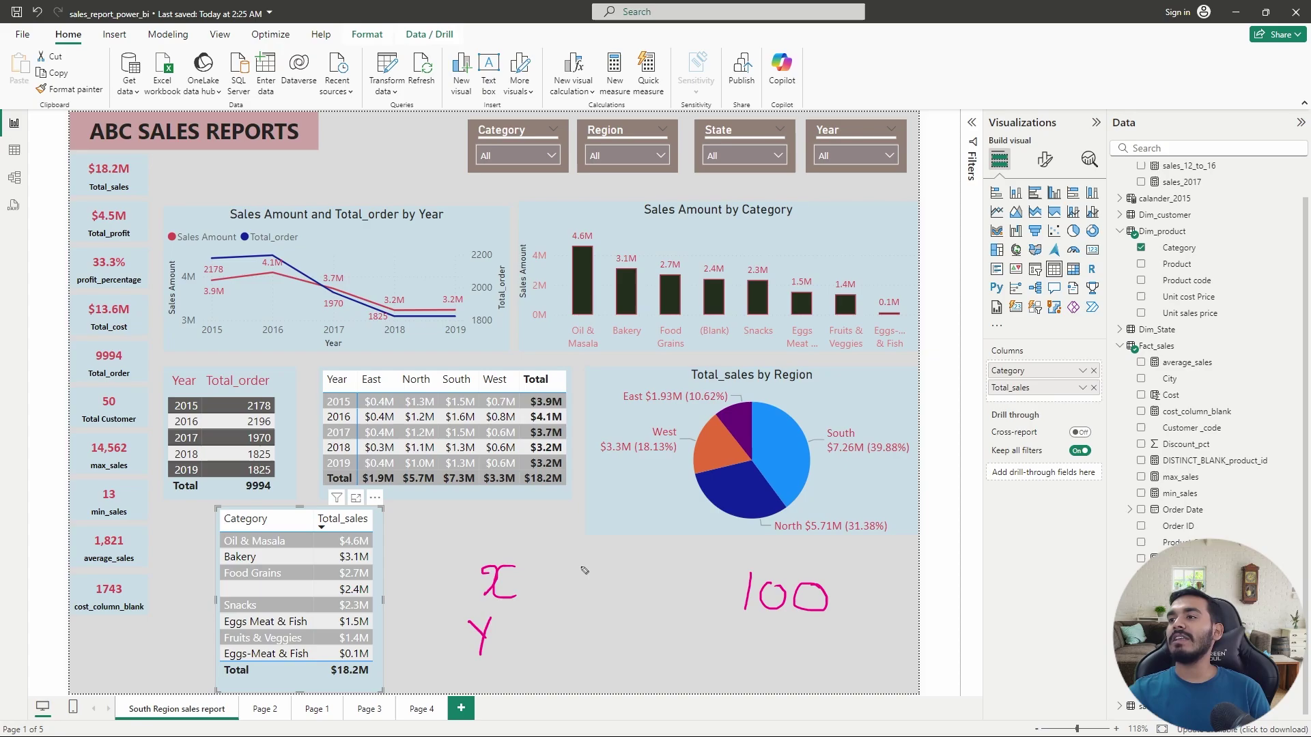
pyautogui.moveTo(579, 565)
pyautogui.mouseDown()
pyautogui.moveTo(601, 563)
pyautogui.moveTo(564, 606)
pyautogui.mouseUp()
pyautogui.moveTo(607, 579)
pyautogui.mouseDown()
pyautogui.moveTo(595, 596)
pyautogui.moveTo(607, 581)
pyautogui.mouseUp()
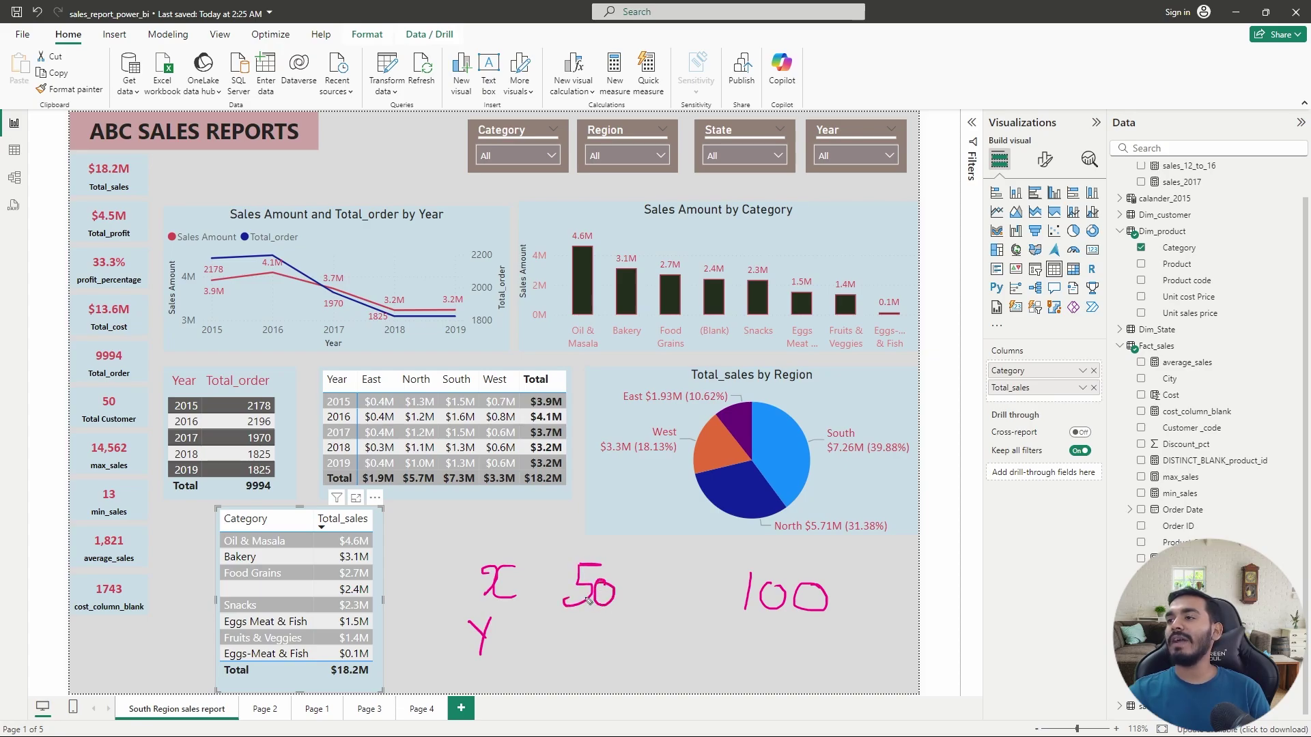
pyautogui.moveTo(558, 632)
pyautogui.mouseDown()
pyautogui.moveTo(555, 645)
pyautogui.moveTo(575, 631)
pyautogui.moveTo(549, 662)
pyautogui.mouseUp()
pyautogui.moveTo(596, 643); pyautogui.dragTo(584, 661)
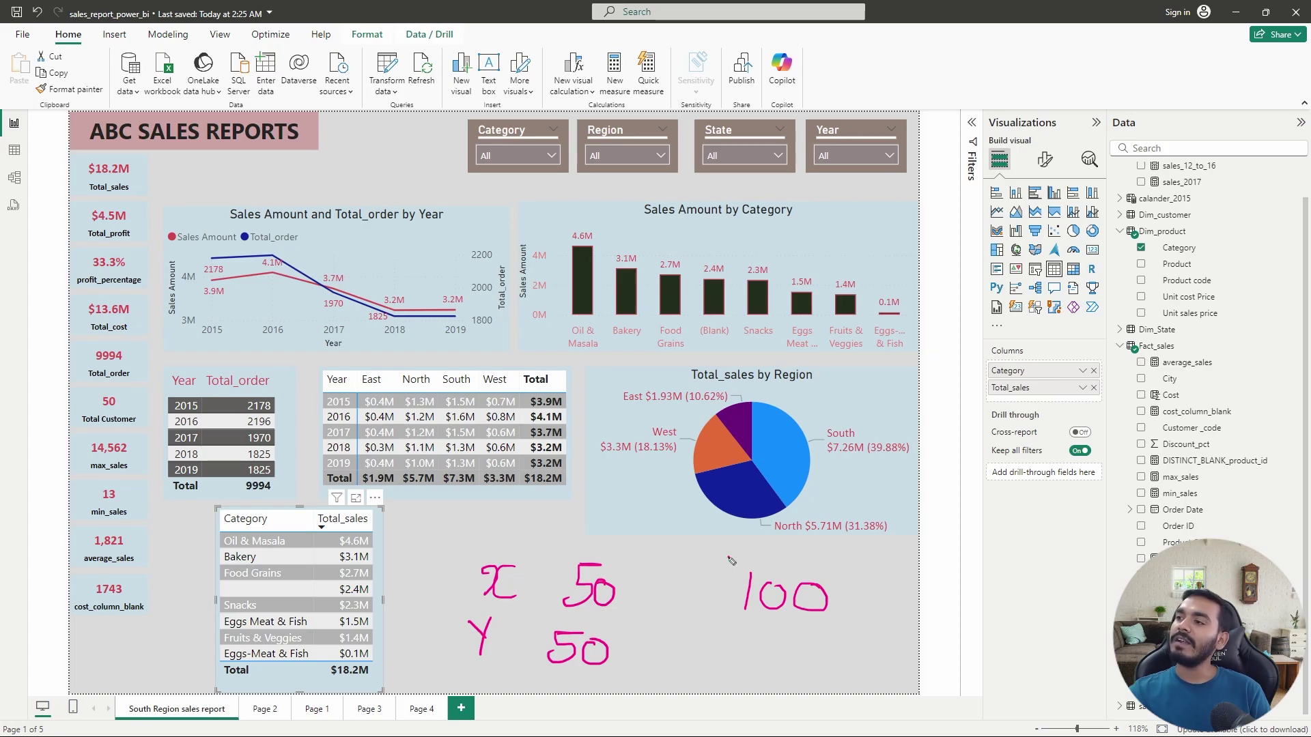
pyautogui.moveTo(727, 553)
pyautogui.mouseDown()
pyautogui.moveTo(719, 625)
pyautogui.moveTo(752, 553)
pyautogui.moveTo(877, 561)
pyautogui.moveTo(756, 640)
pyautogui.moveTo(692, 624)
pyautogui.mouseUp()
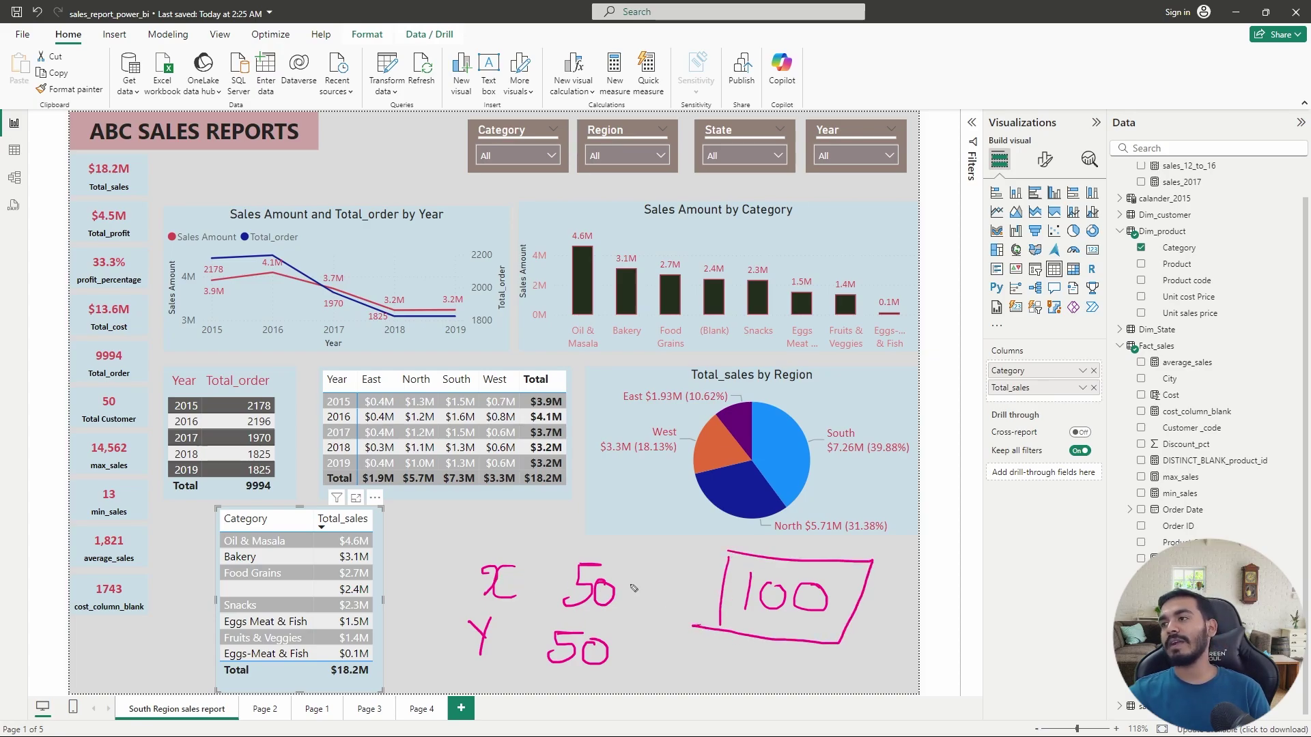
pyautogui.moveTo(628, 587)
pyautogui.mouseDown()
pyautogui.moveTo(722, 588)
pyautogui.moveTo(699, 611)
pyautogui.mouseUp()
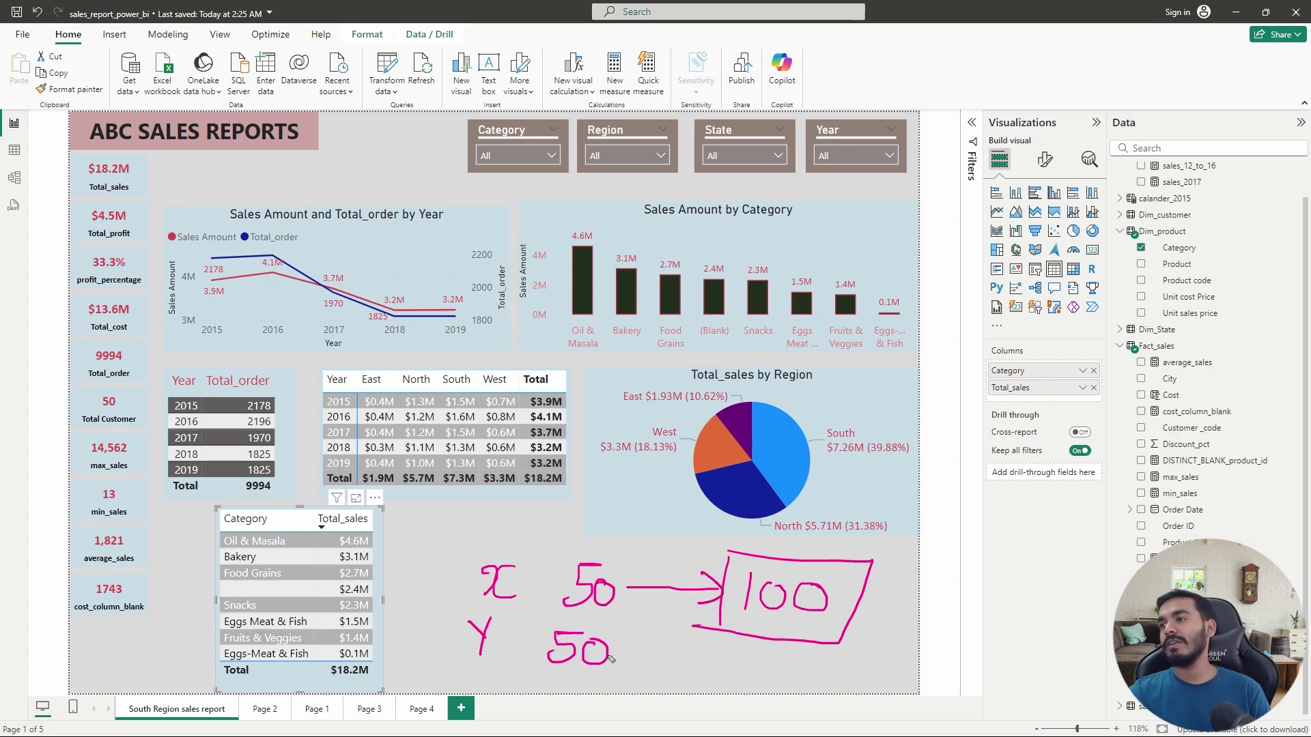
pyautogui.moveTo(619, 657); pyautogui.dragTo(722, 621)
pyautogui.moveTo(722, 621); pyautogui.dragTo(703, 642)
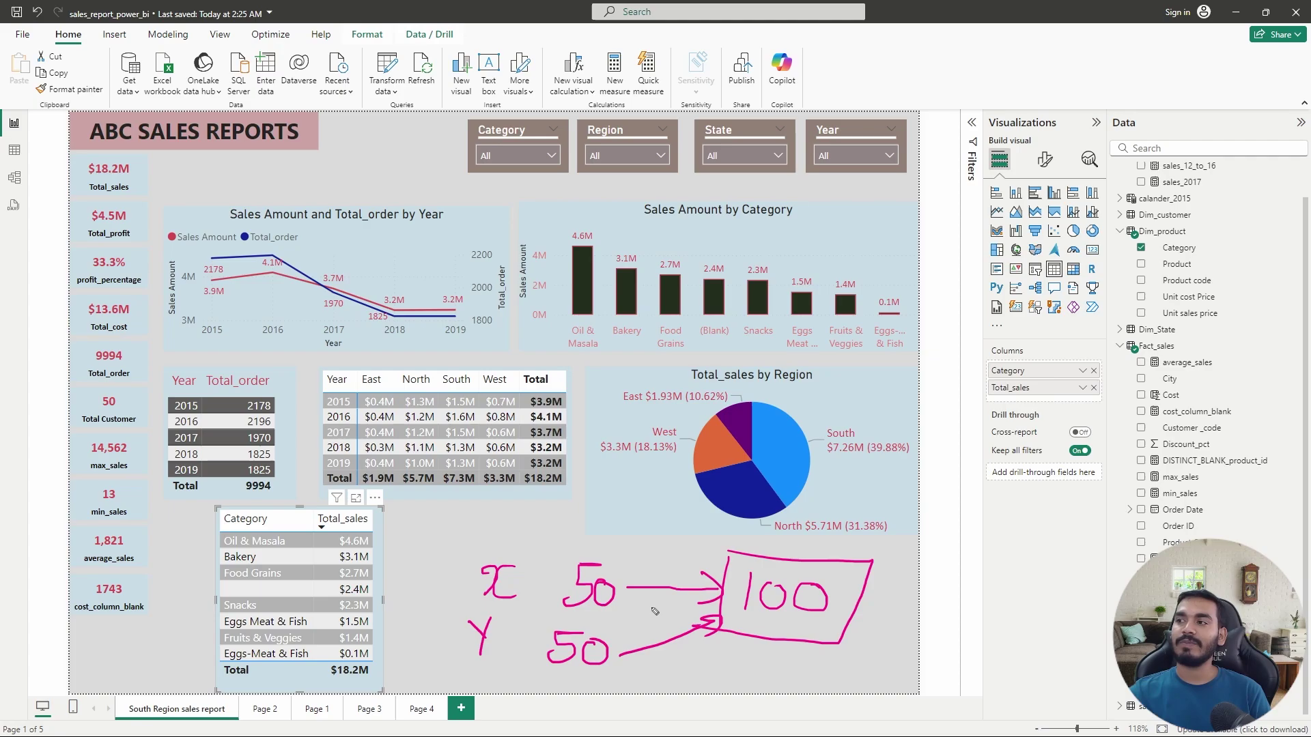
pyautogui.moveTo(882, 605); pyautogui.dragTo(906, 604)
pyautogui.moveTo(881, 614); pyautogui.dragTo(902, 621)
pyautogui.moveTo(970, 555)
pyautogui.mouseDown()
pyautogui.moveTo(983, 579)
pyautogui.moveTo(967, 588)
pyautogui.moveTo(1004, 569)
pyautogui.mouseUp()
pyautogui.moveTo(944, 611)
pyautogui.mouseDown()
pyautogui.moveTo(1014, 609)
pyautogui.moveTo(957, 643)
pyautogui.mouseUp()
pyautogui.moveTo(982, 623)
pyautogui.mouseDown()
pyautogui.moveTo(995, 638)
pyautogui.moveTo(1003, 624)
pyautogui.moveTo(1047, 621)
pyautogui.mouseUp()
pyautogui.moveTo(1049, 601)
pyautogui.mouseDown()
pyautogui.moveTo(1027, 621)
pyautogui.moveTo(1062, 621)
pyautogui.moveTo(1088, 600)
pyautogui.mouseUp()
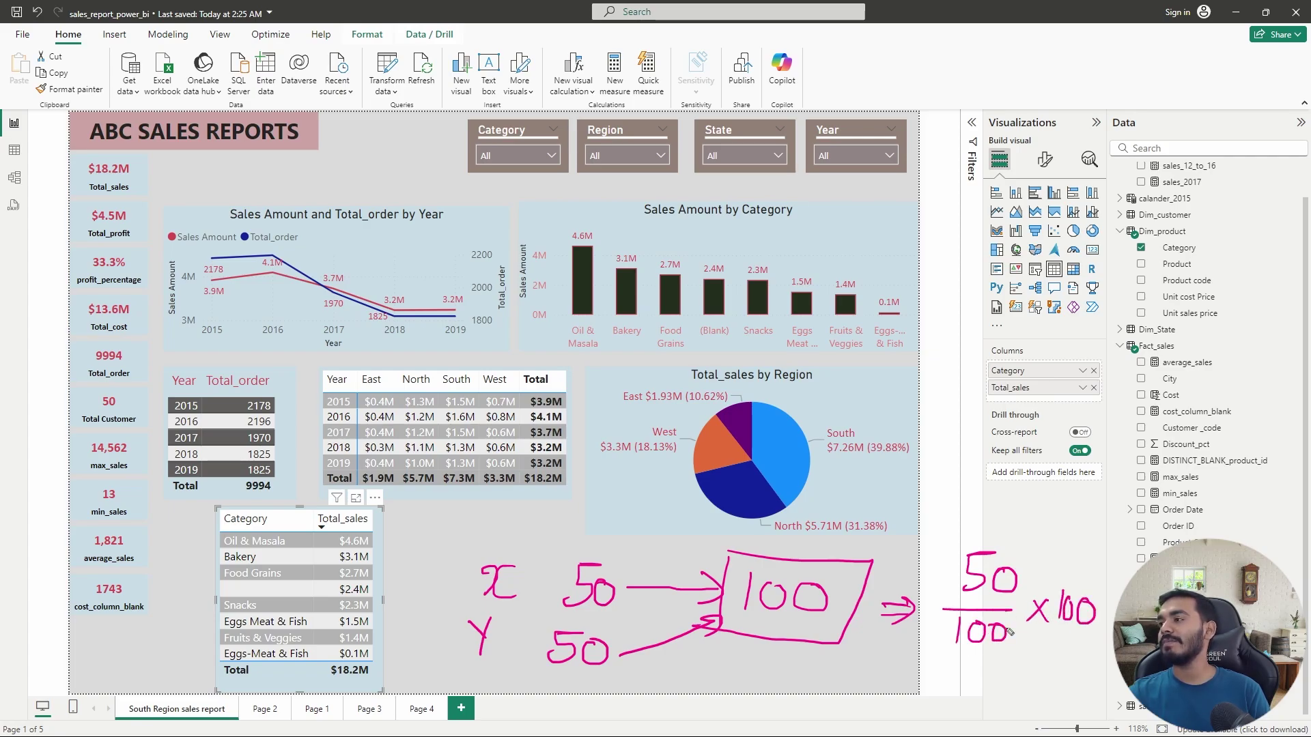
pyautogui.moveTo(1026, 547)
pyautogui.mouseDown()
pyautogui.moveTo(956, 605)
pyautogui.moveTo(968, 654)
pyautogui.moveTo(1038, 654)
pyautogui.mouseUp()
pyautogui.moveTo(1102, 596); pyautogui.dragTo(1055, 635)
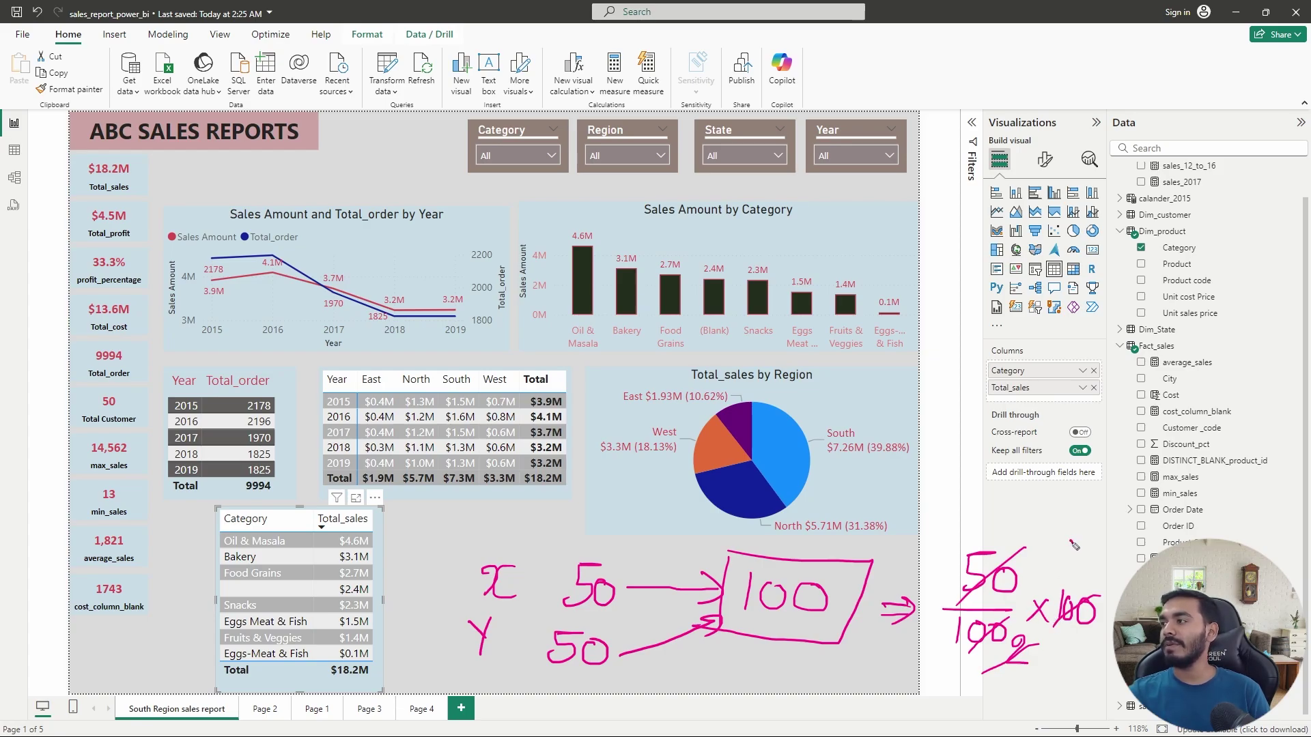
pyautogui.moveTo(1069, 544); pyautogui.dragTo(1059, 571)
pyautogui.moveTo(1091, 546)
pyautogui.mouseDown()
pyautogui.moveTo(1089, 567)
pyautogui.moveTo(1093, 546)
pyautogui.mouseUp()
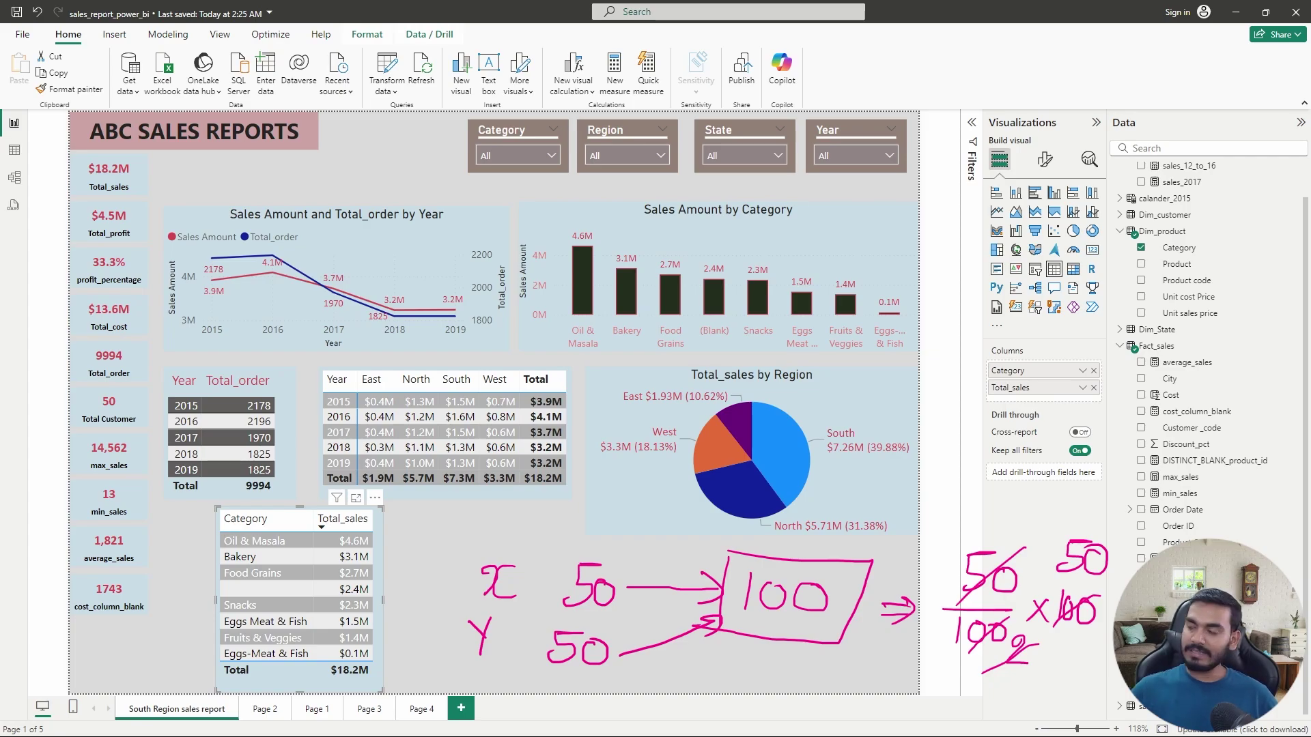
pyautogui.press('e')
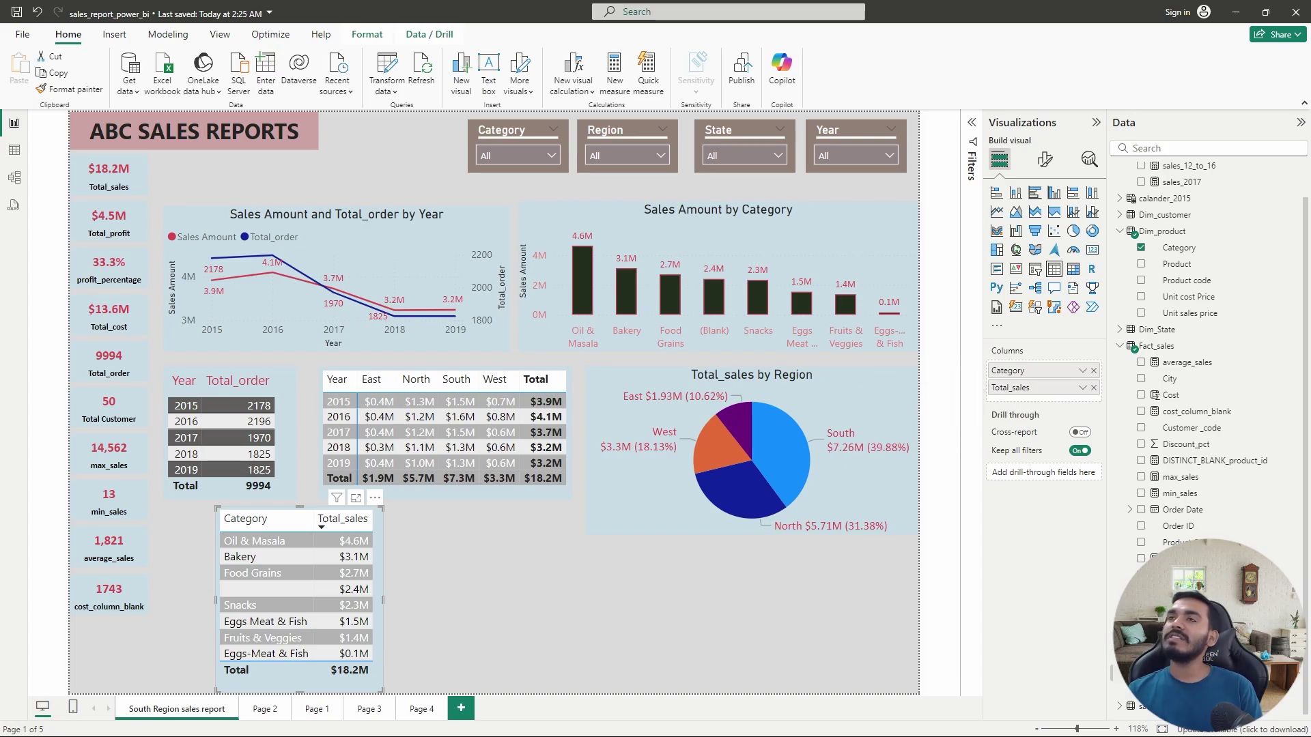
# Display the Total_sales measure's formula, highlight its Fact_sales[Sales Amount] argument, and widen the Category table to make room for another column
pyautogui.click(1168, 673)
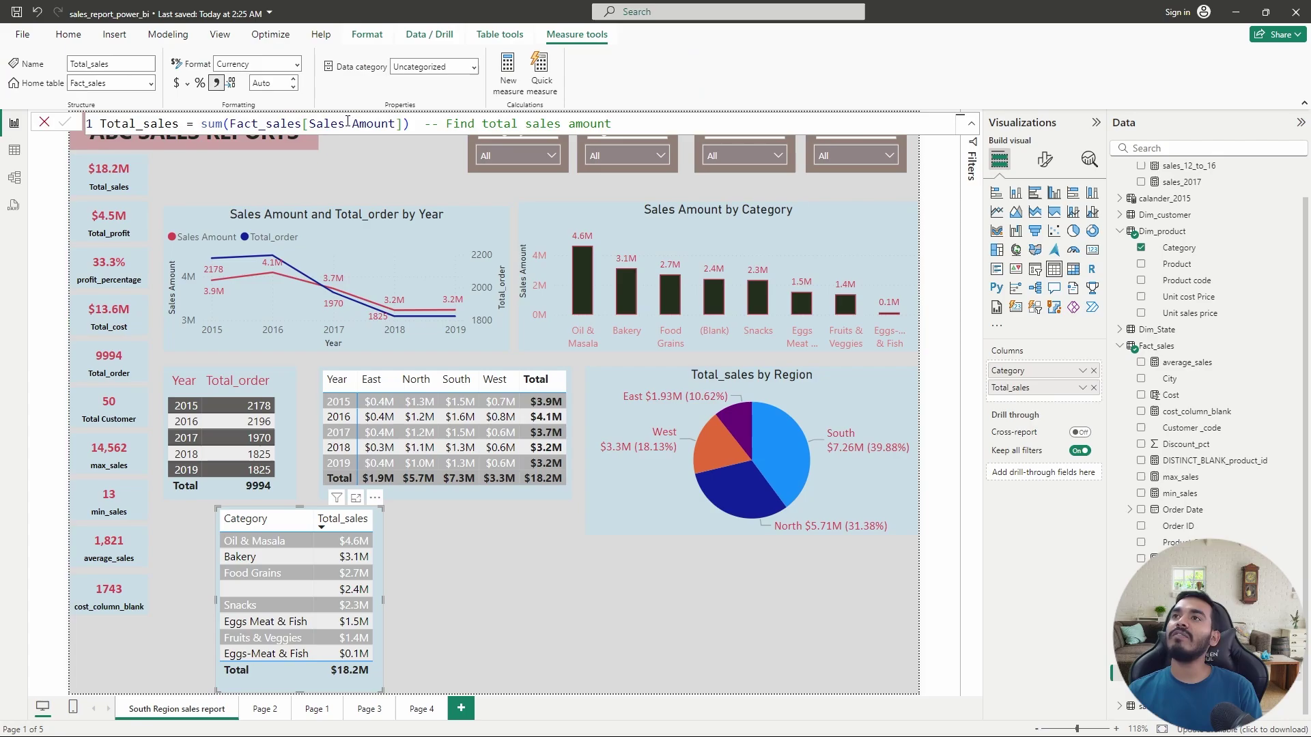
pyautogui.moveTo(413, 123); pyautogui.dragTo(222, 124)
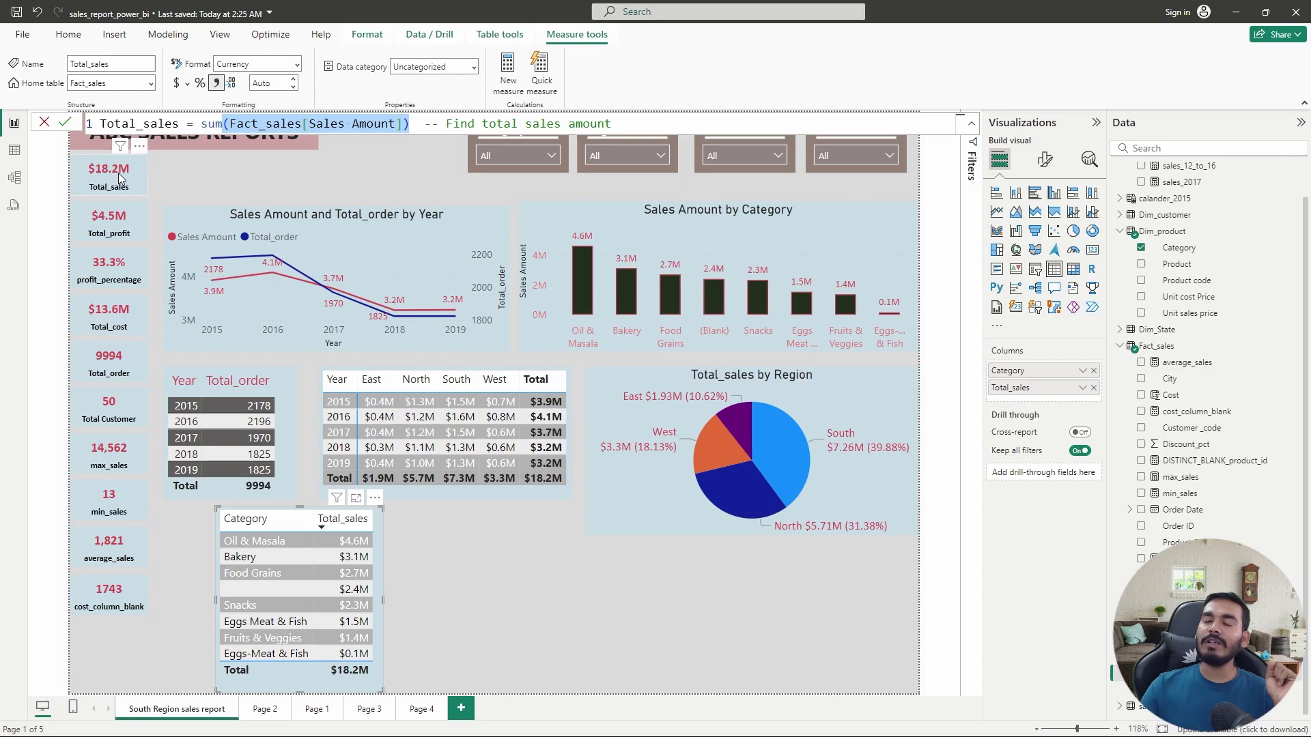
pyautogui.moveTo(382, 691); pyautogui.dragTo(466, 695)
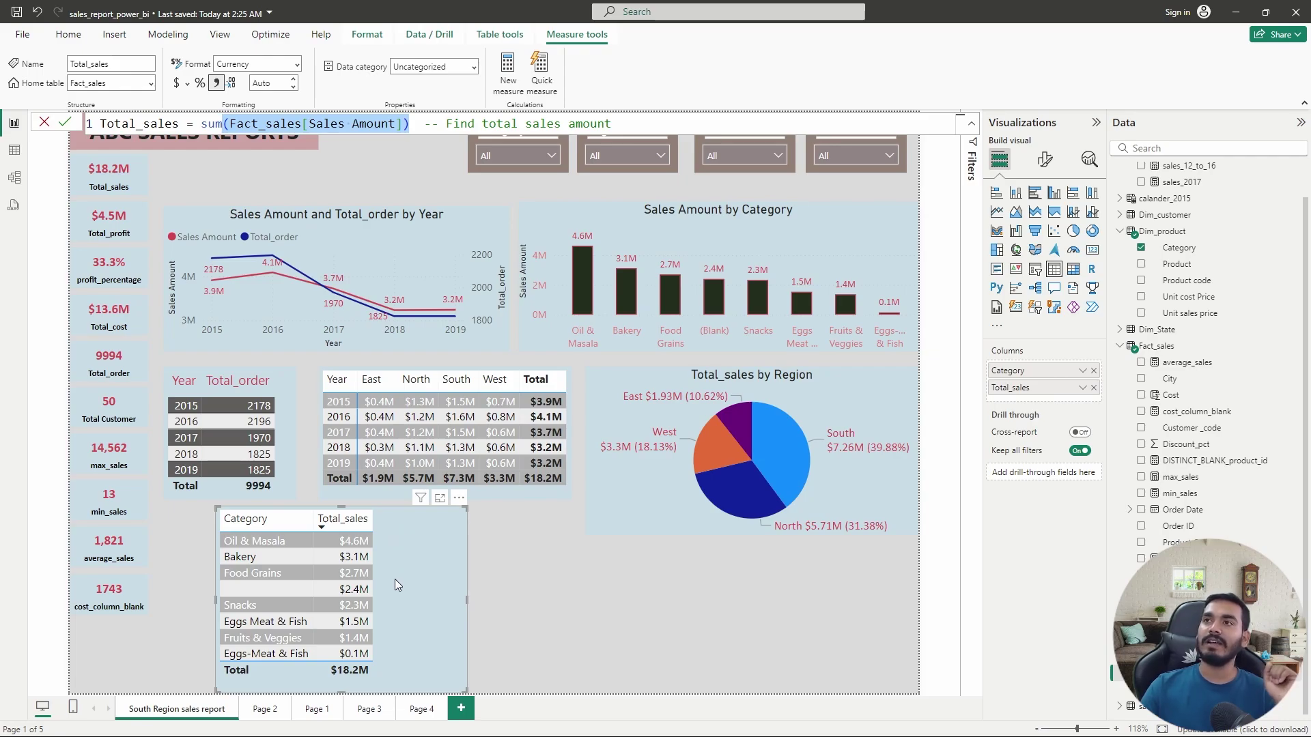
# Create a new measure in Filter_Measure_Table and name it sales%_category
pyautogui.scroll(1, 1203, 243)
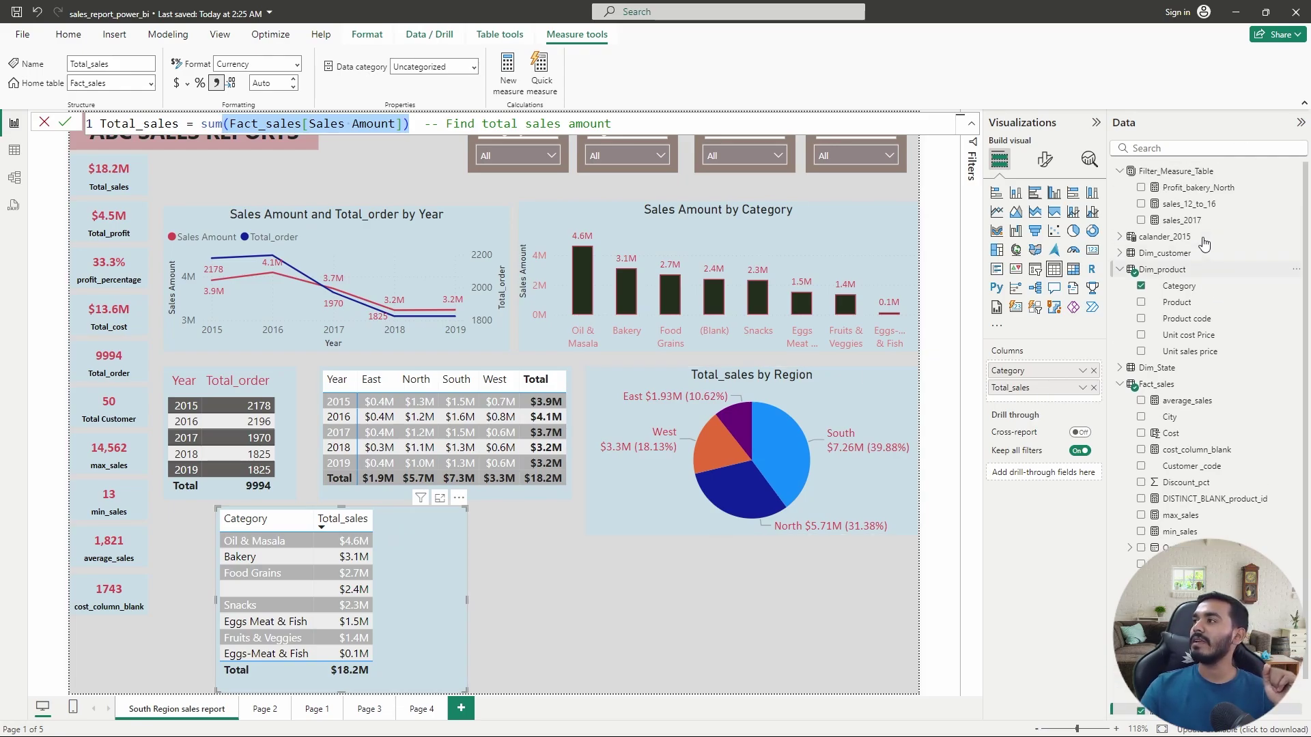
pyautogui.rightClick(1187, 202)
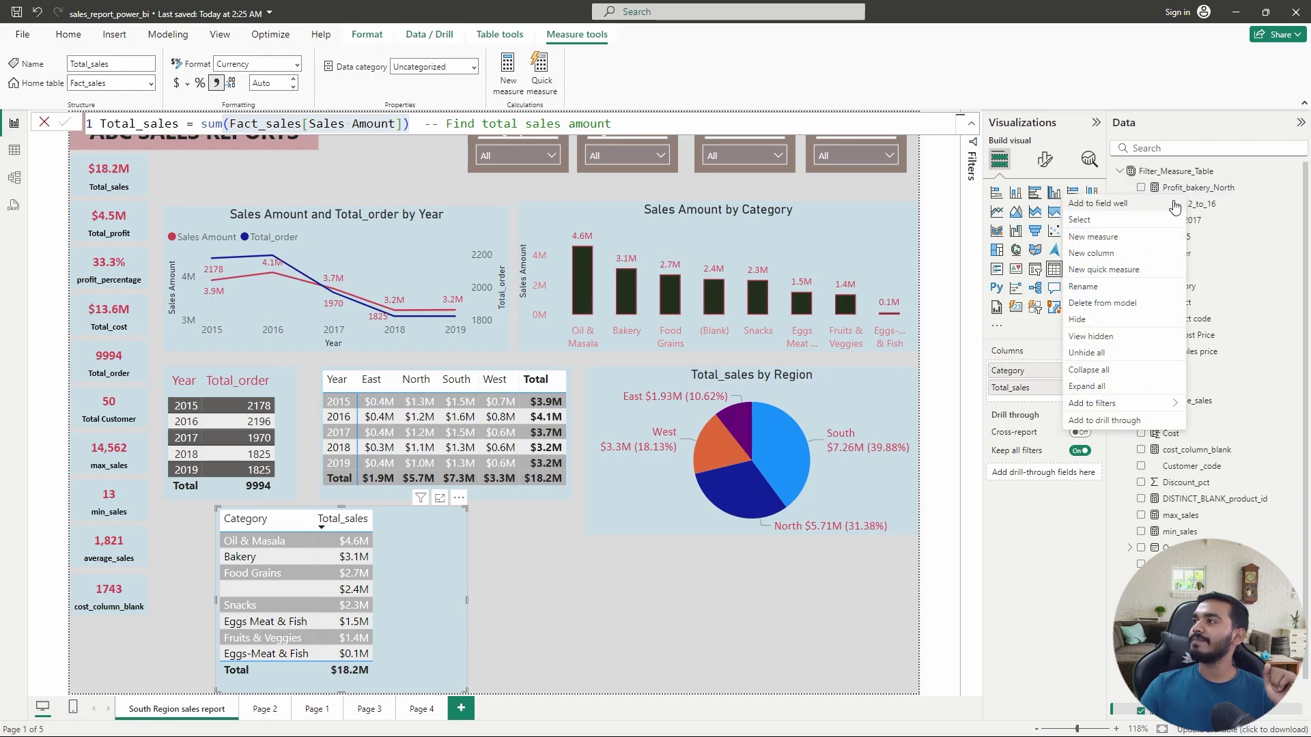
pyautogui.click(1099, 238)
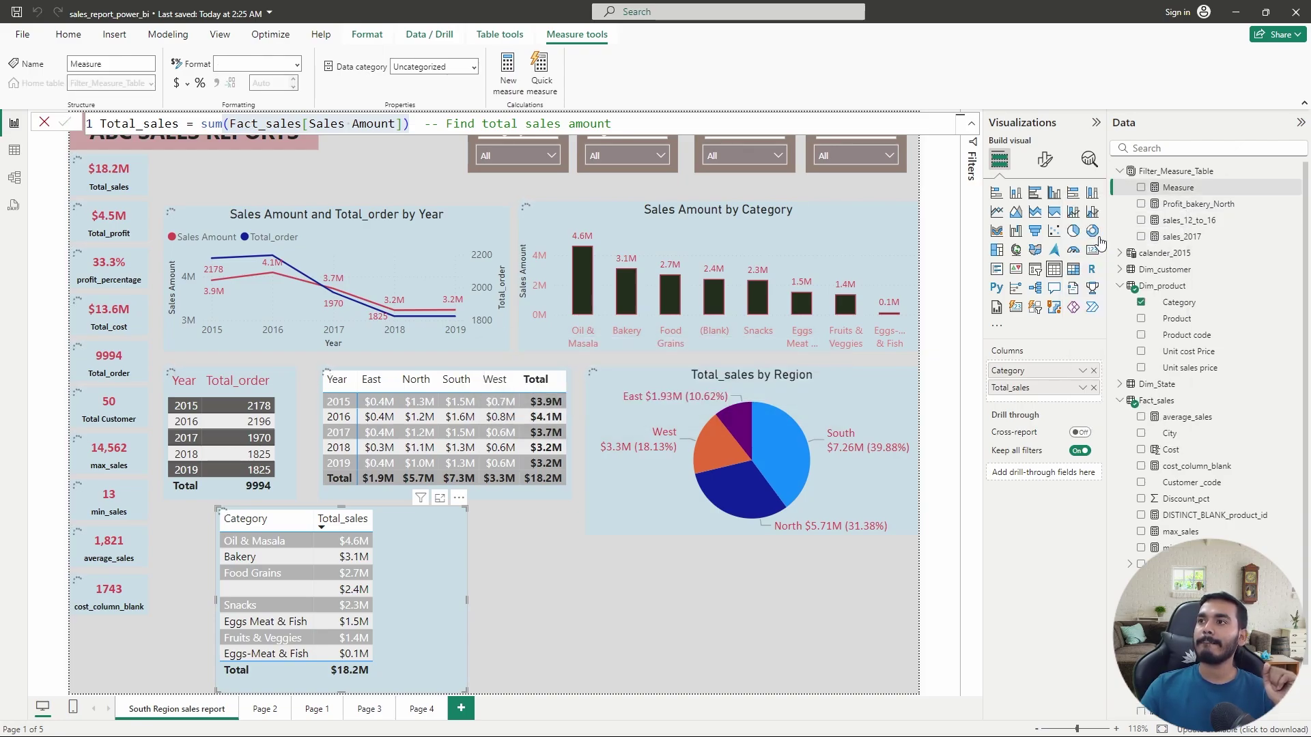
pyautogui.hotkey('ctrl', 'a')
pyautogui.press('BackSpace')
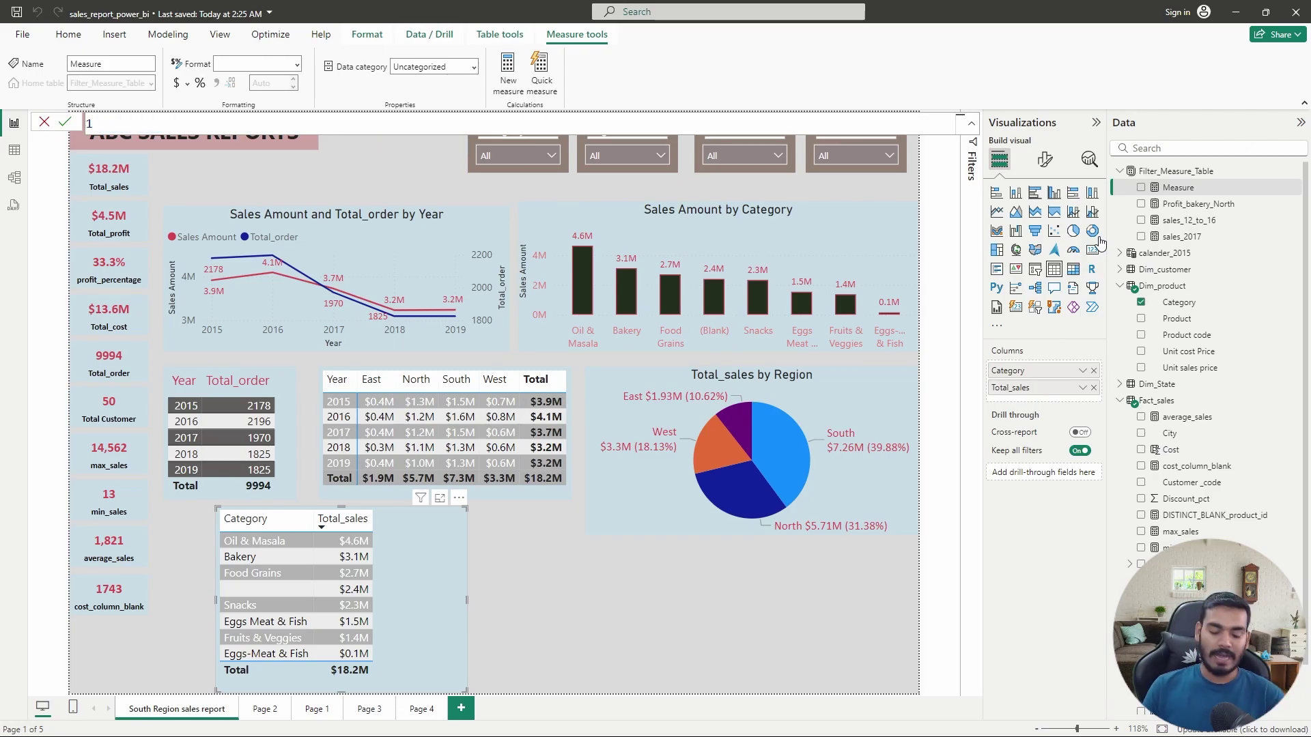
pyautogui.write('sales')
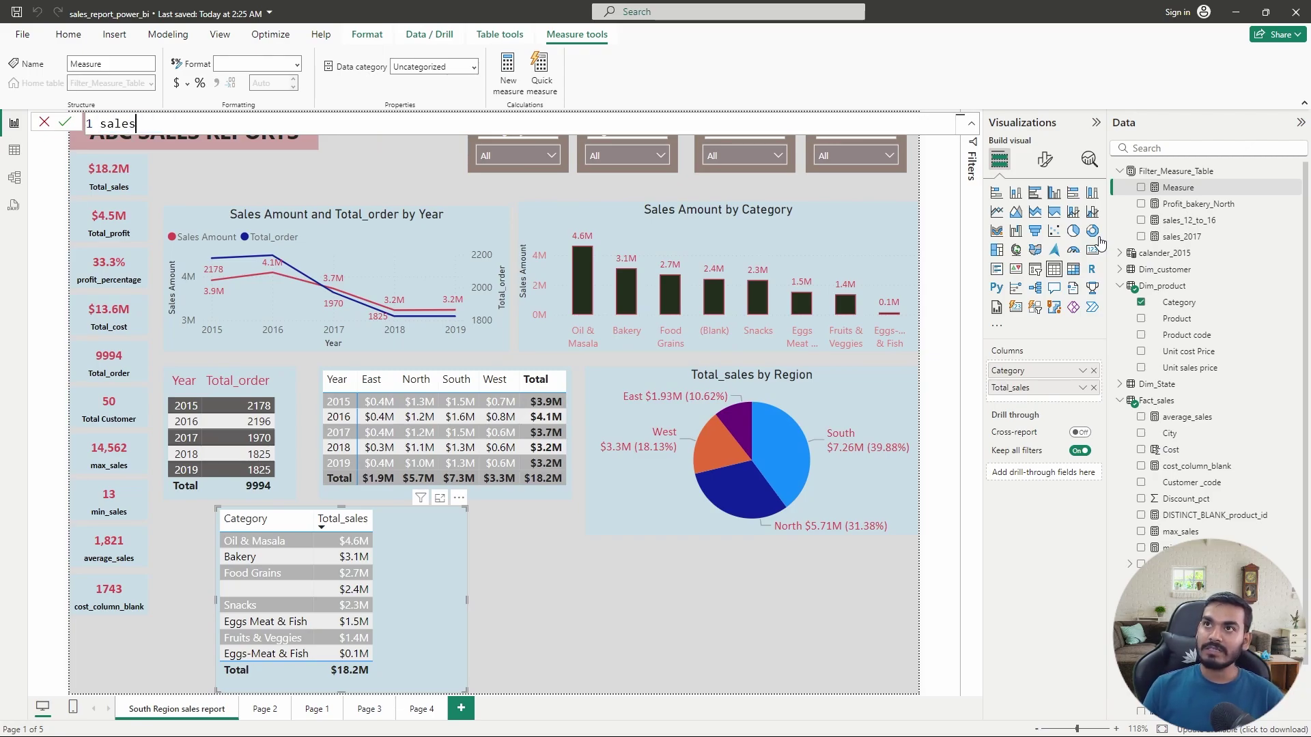
pyautogui.write('%')
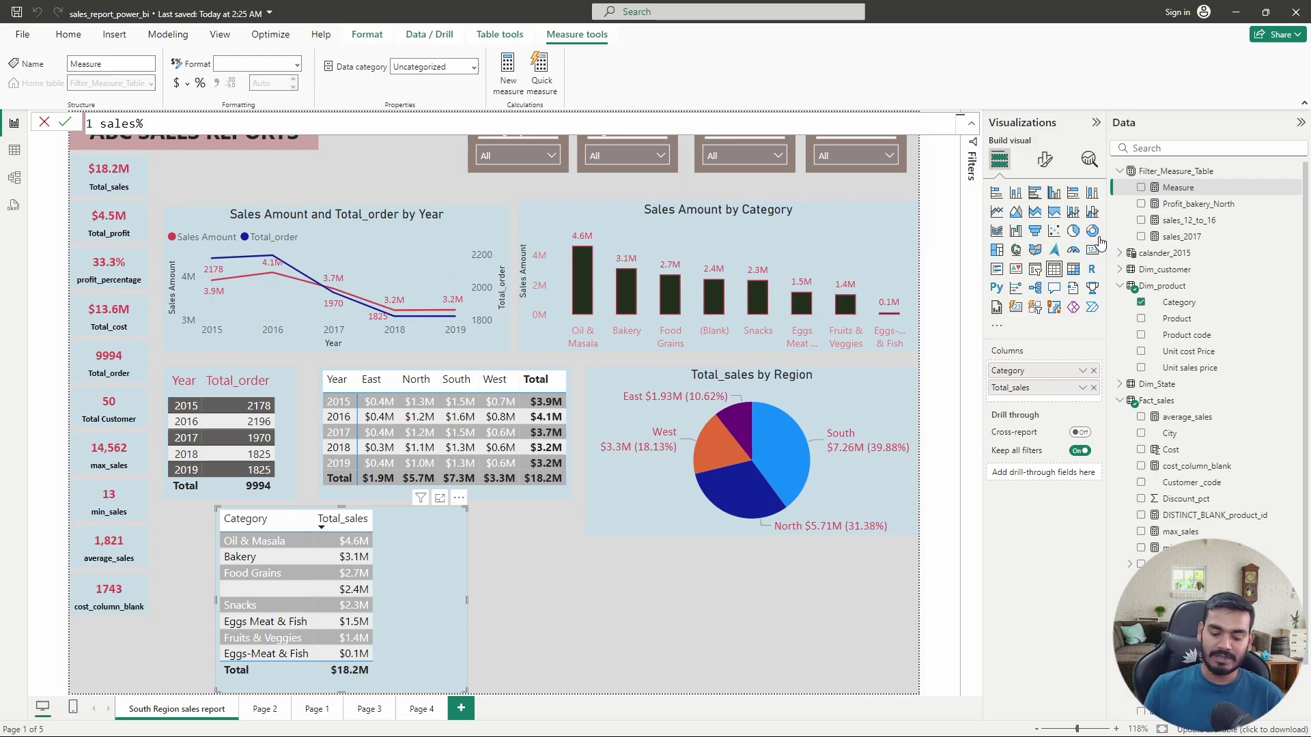
pyautogui.write('_category')
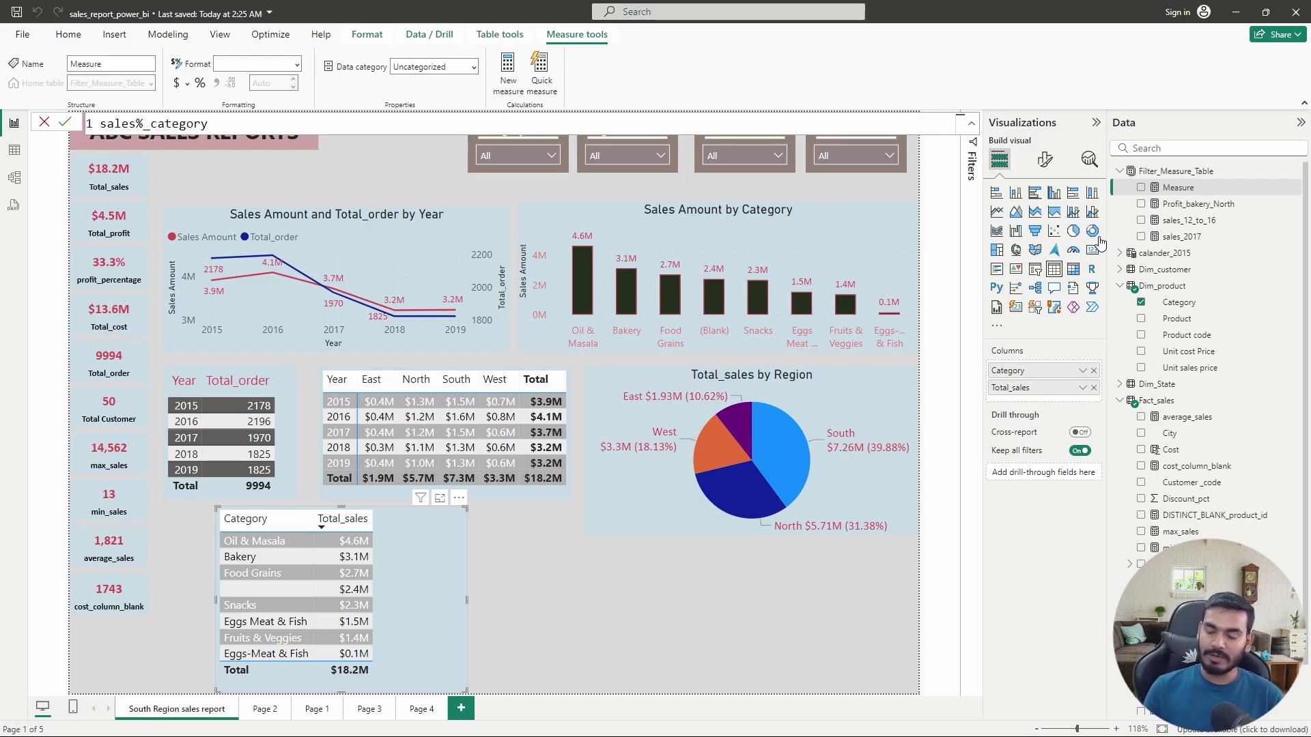
pyautogui.write('= ca')
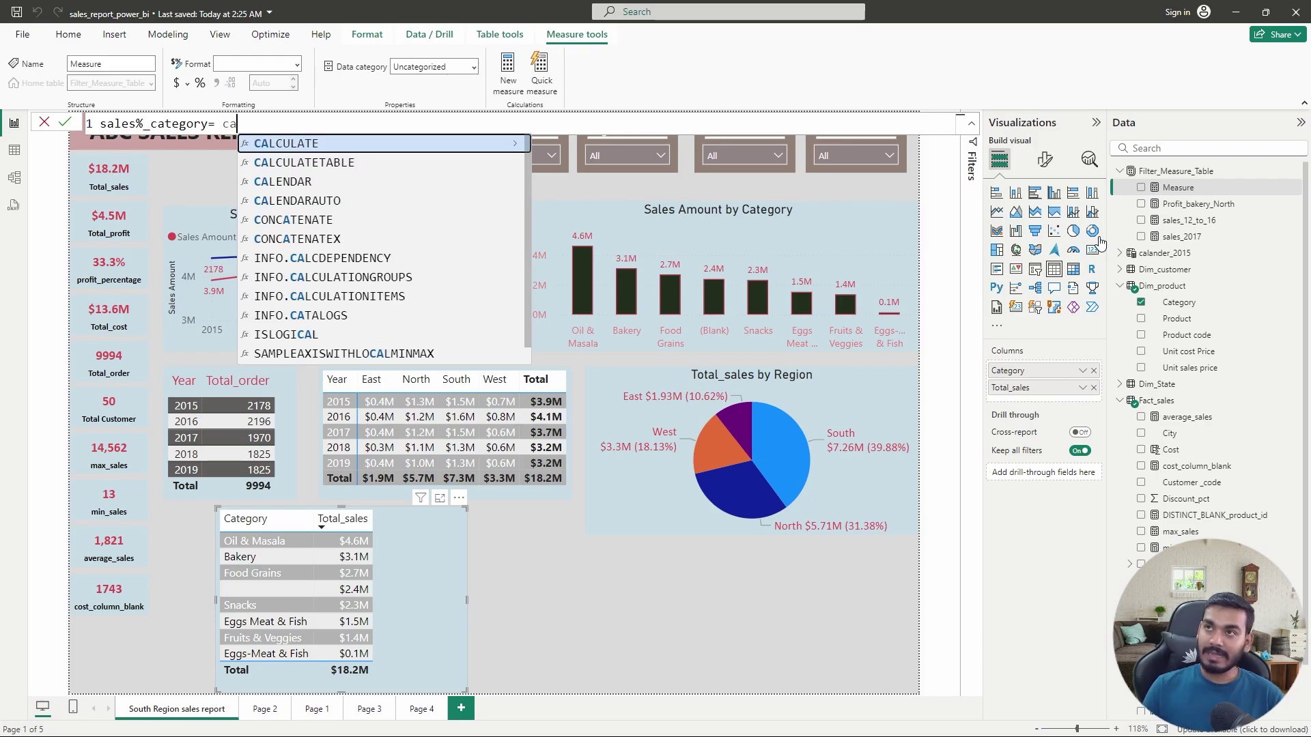
pyautogui.press('Tab')
pyautogui.press('BackSpace')
pyautogui.press('BackSpace')
pyautogui.press('BackSpace')
pyautogui.press('BackSpace')
pyautogui.press('BackSpace')
pyautogui.press('BackSpace')
pyautogui.press('BackSpace')
pyautogui.press('BackSpace')
pyautogui.press('BackSpace')
pyautogui.press('BackSpace')
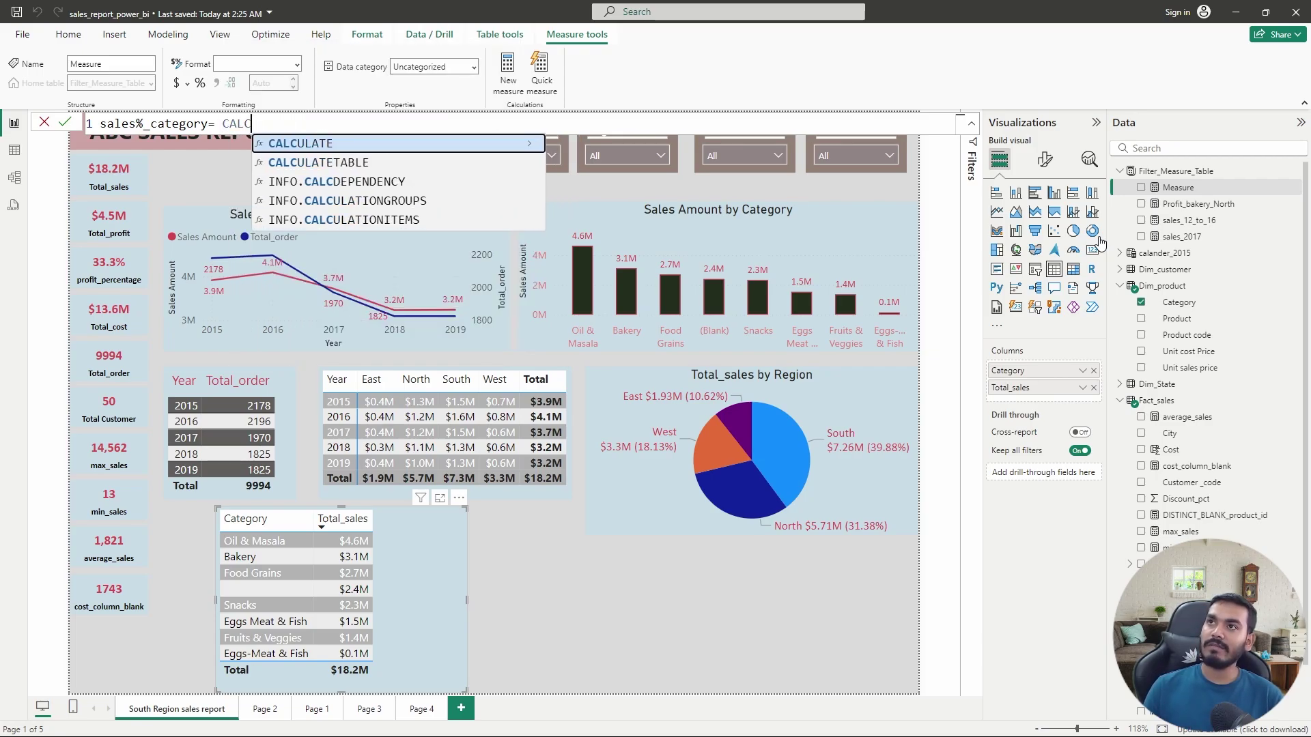
# Define the sales%_category measure as DIVIDE([Total_sales],[Total_sales]) and commit the formula
pyautogui.write('div')
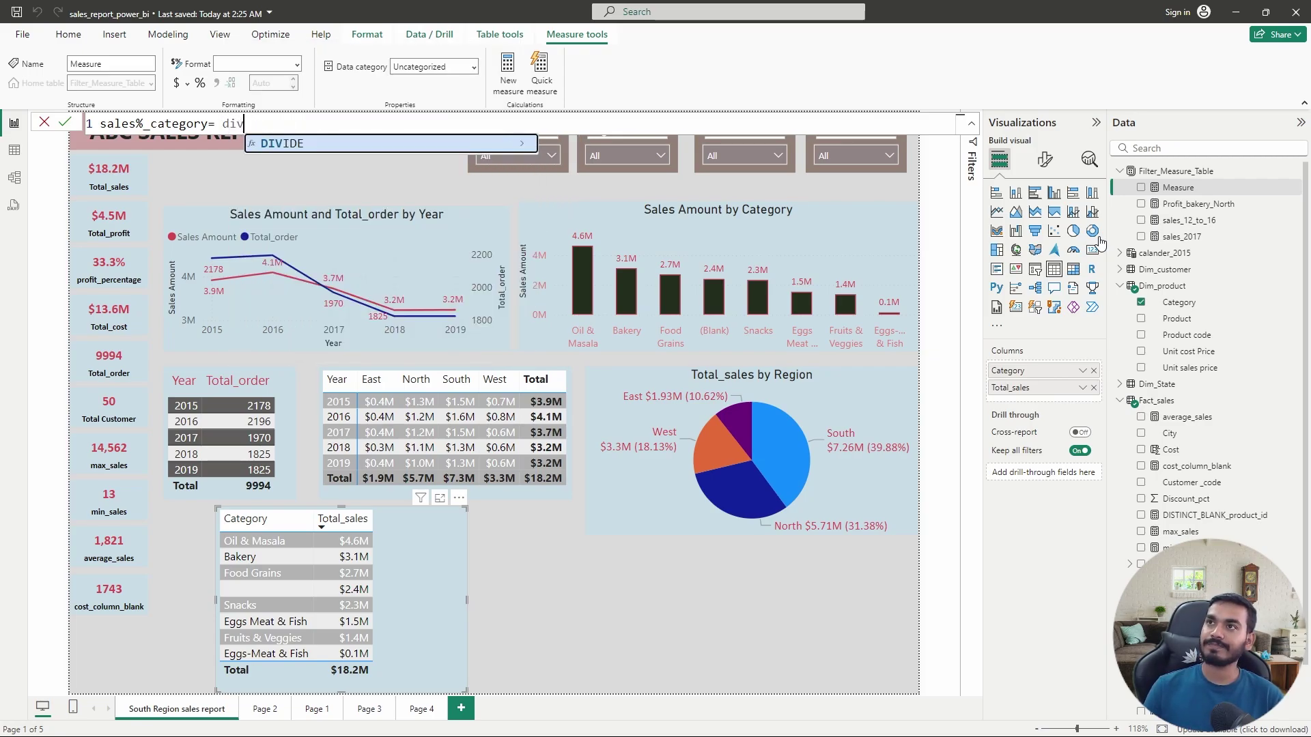
pyautogui.press('Tab')
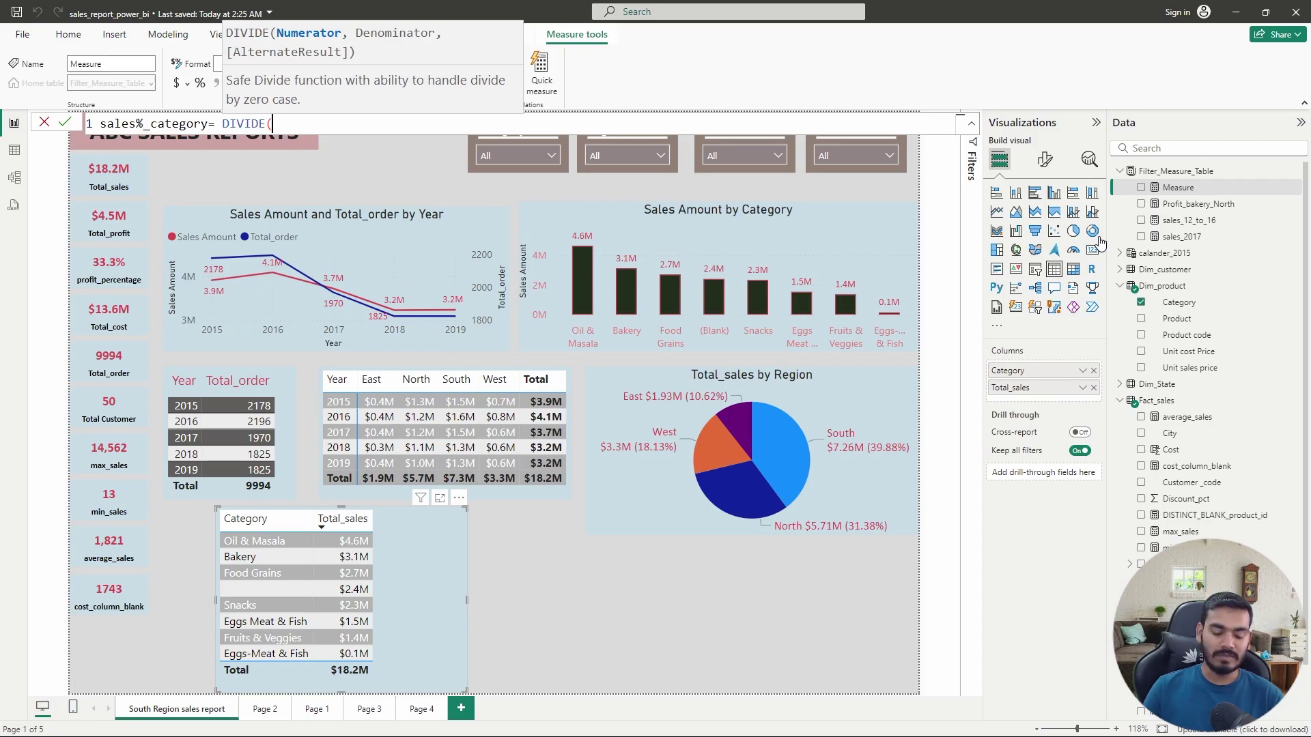
pyautogui.write('tot')
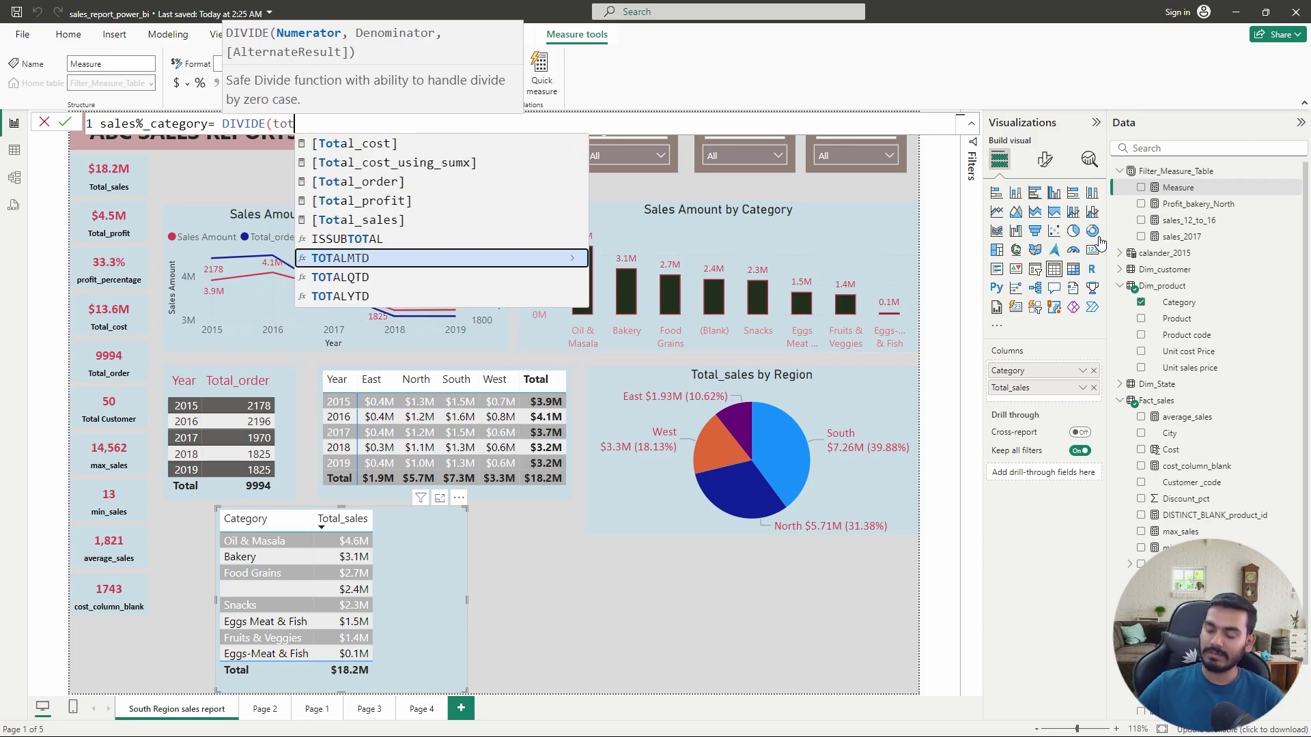
pyautogui.press('Up')
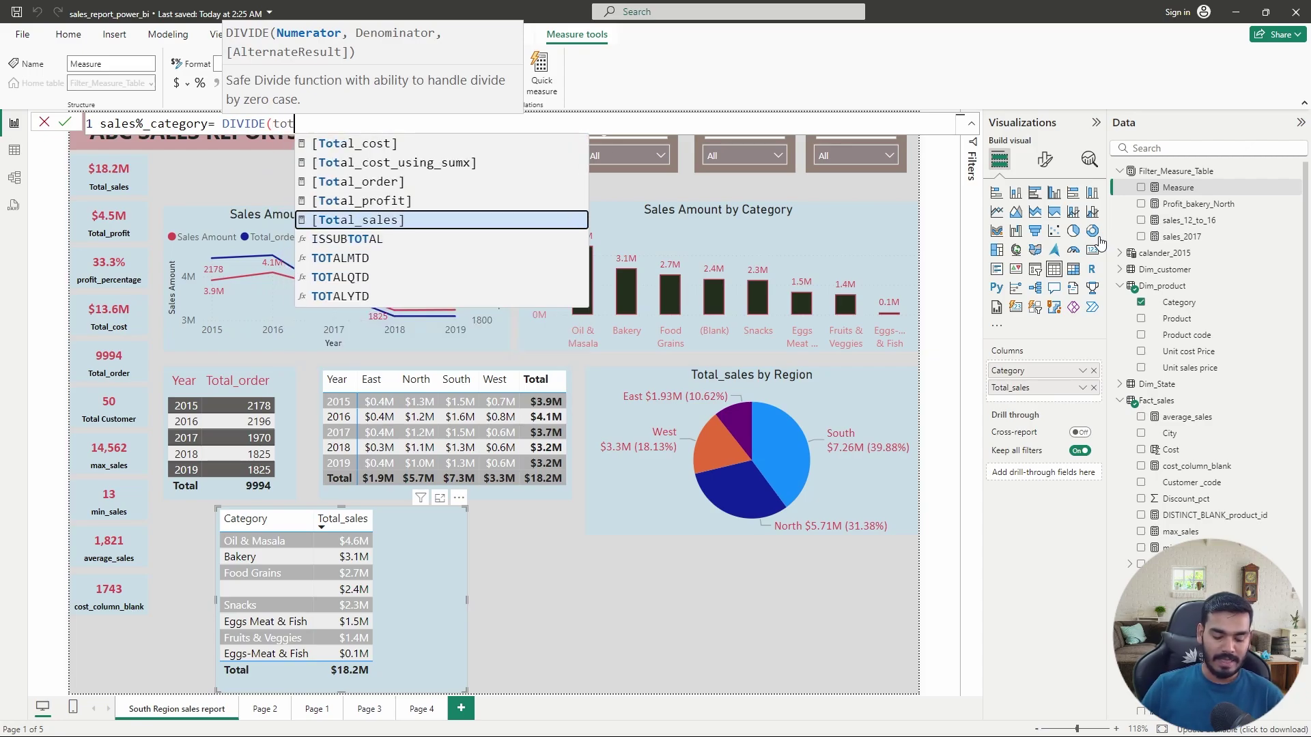
pyautogui.press('Tab')
pyautogui.write(',')
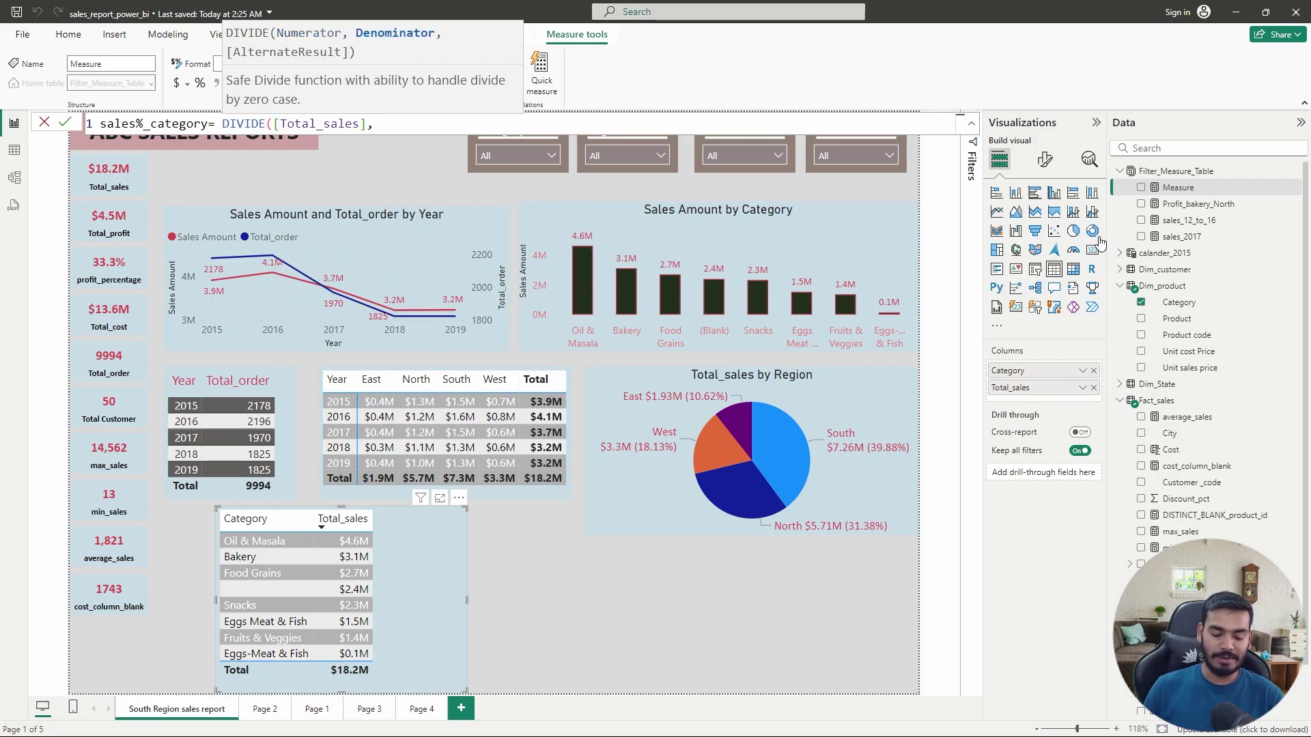
pyautogui.write('tot')
pyautogui.press('Up')
pyautogui.press('Up')
pyautogui.press('Tab')
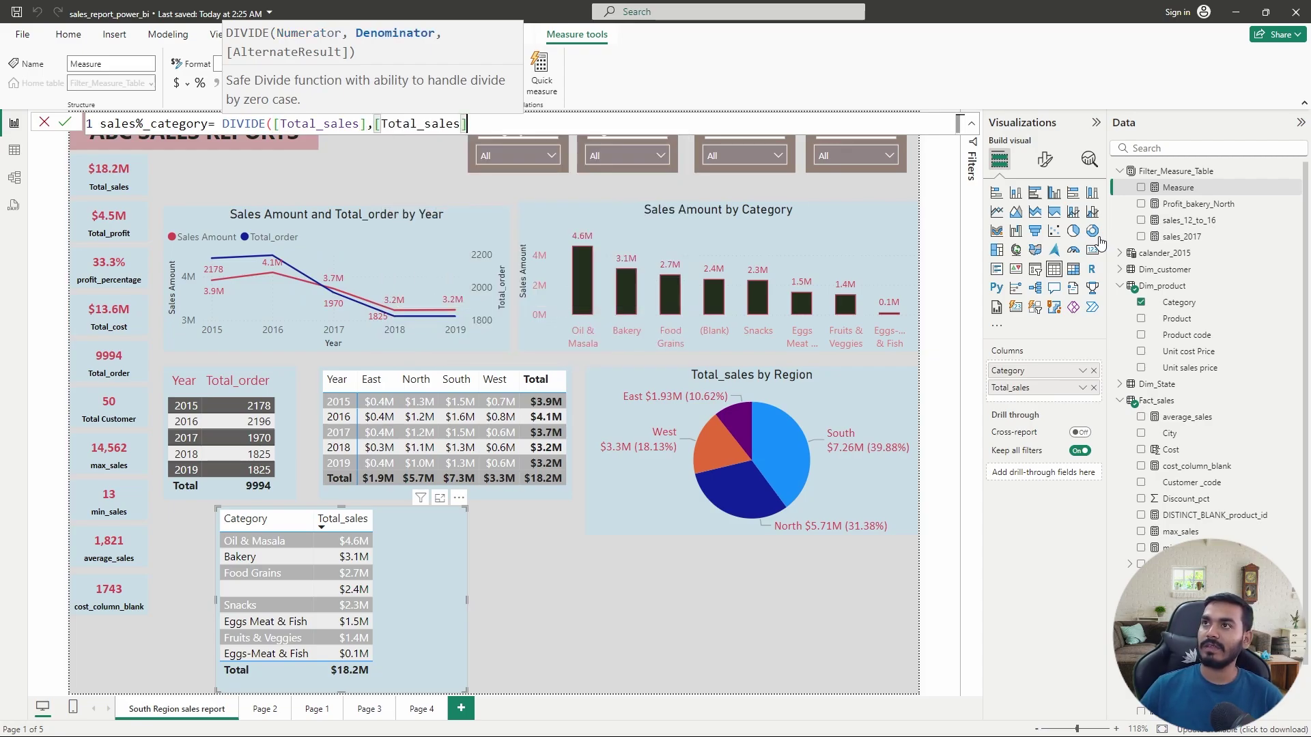
pyautogui.write(')')
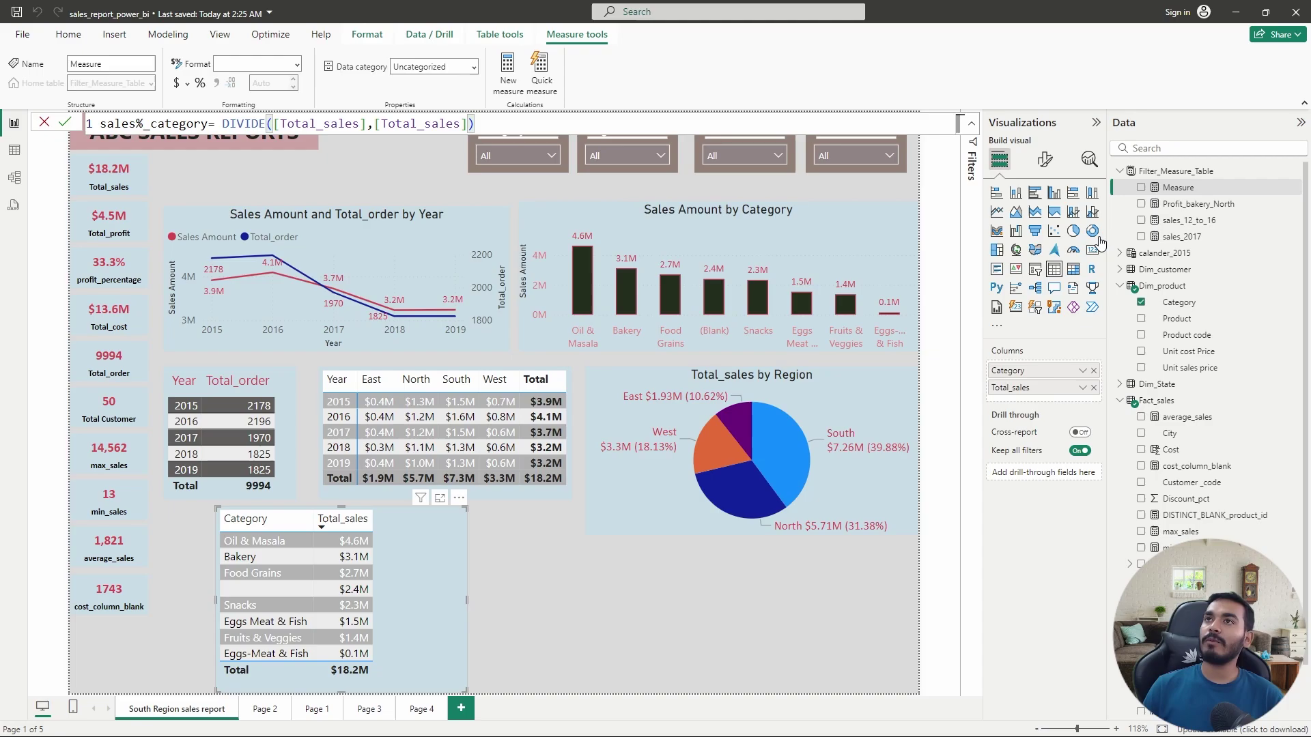
pyautogui.press('Return')
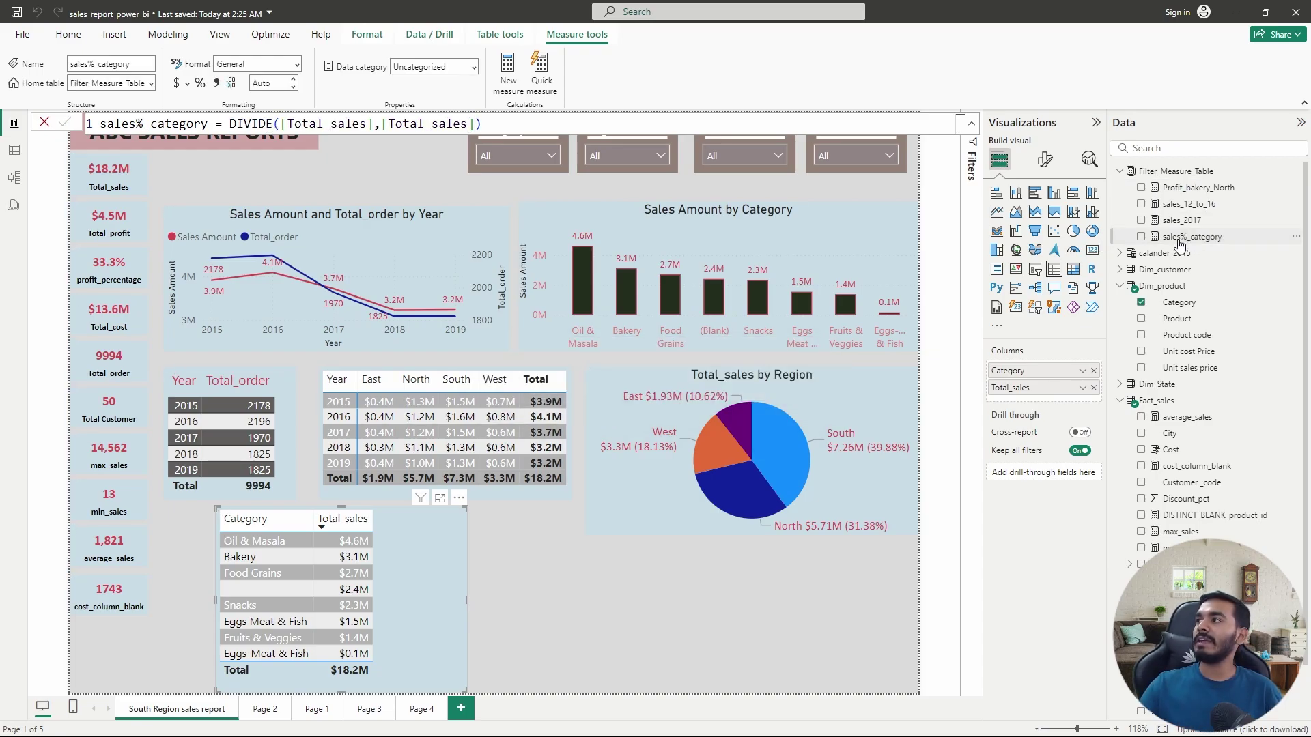
# Add the sales%_category measure as the third column of the Category table and select that measure in Filter_Measure_Table
pyautogui.moveTo(1187, 244); pyautogui.dragTo(1067, 405)
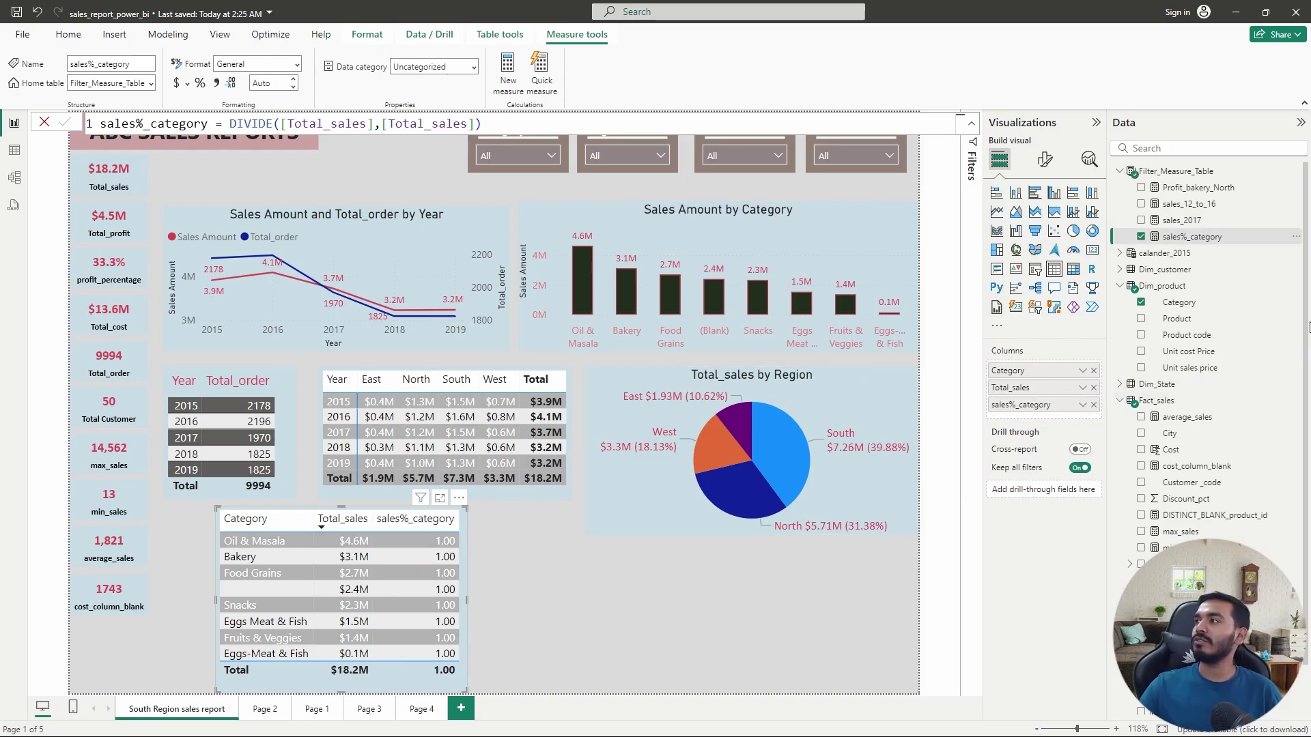
pyautogui.click(1206, 249)
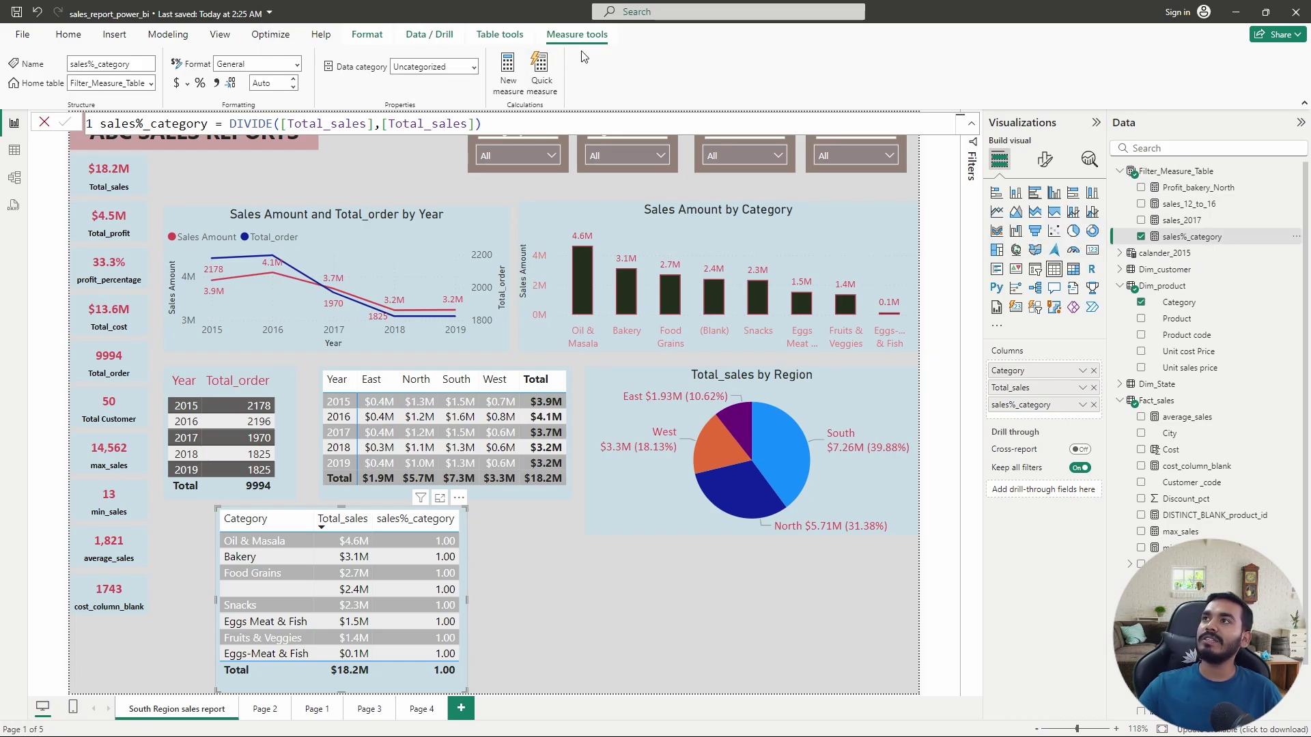
# Format the sales%_category measure as a percentage with 1 decimal place
pyautogui.click(199, 83)
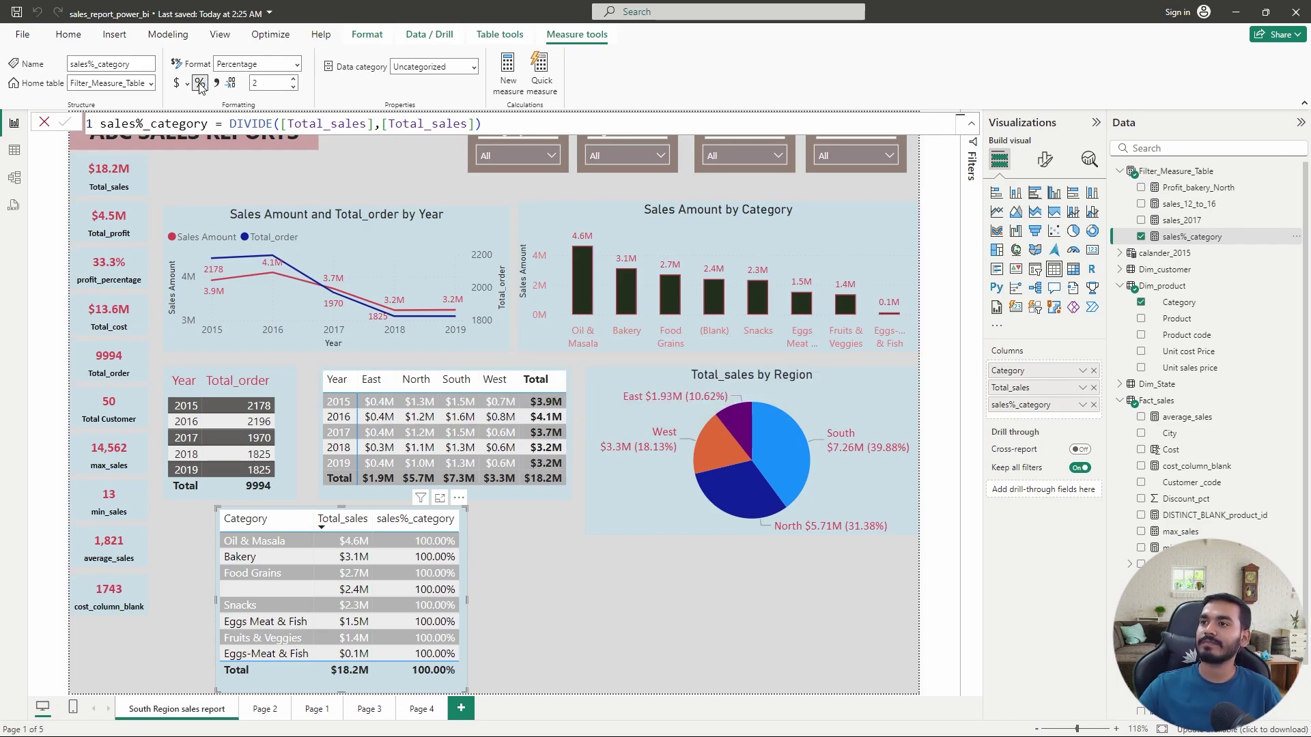
pyautogui.click(271, 81)
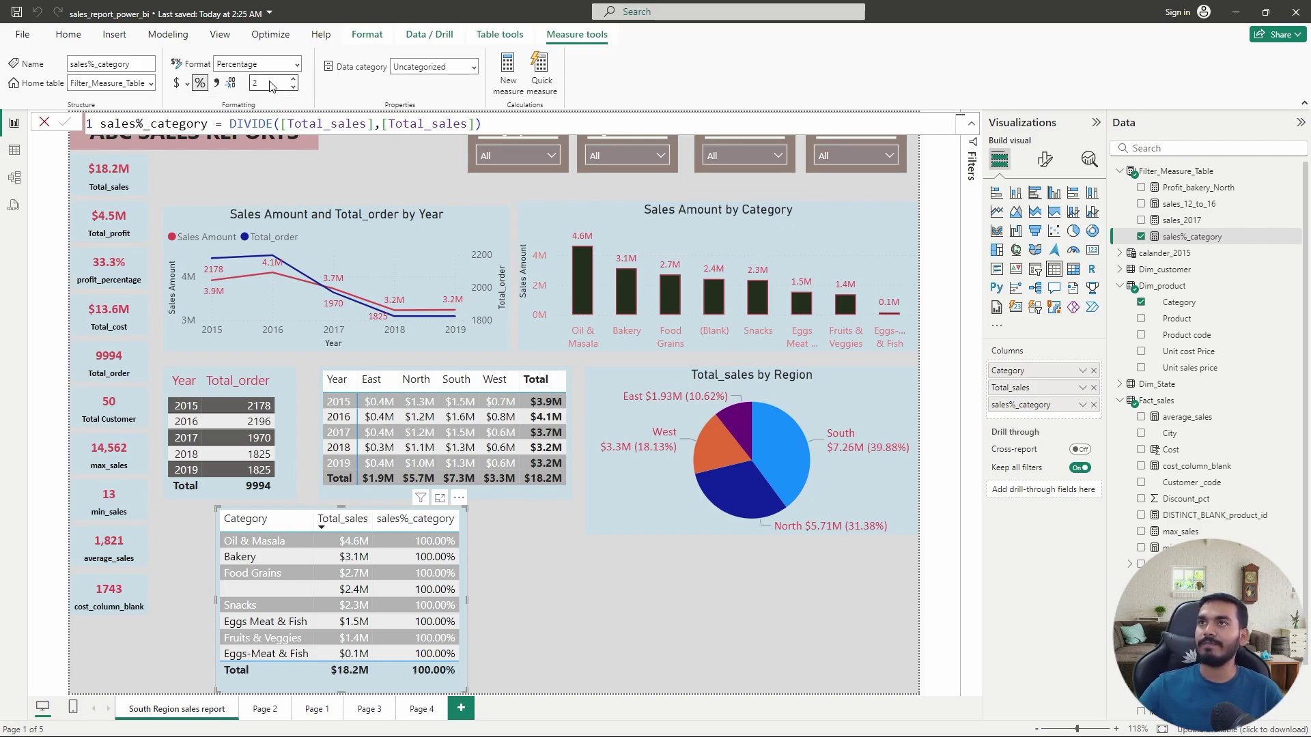
pyautogui.write('1')
pyautogui.press('Return')
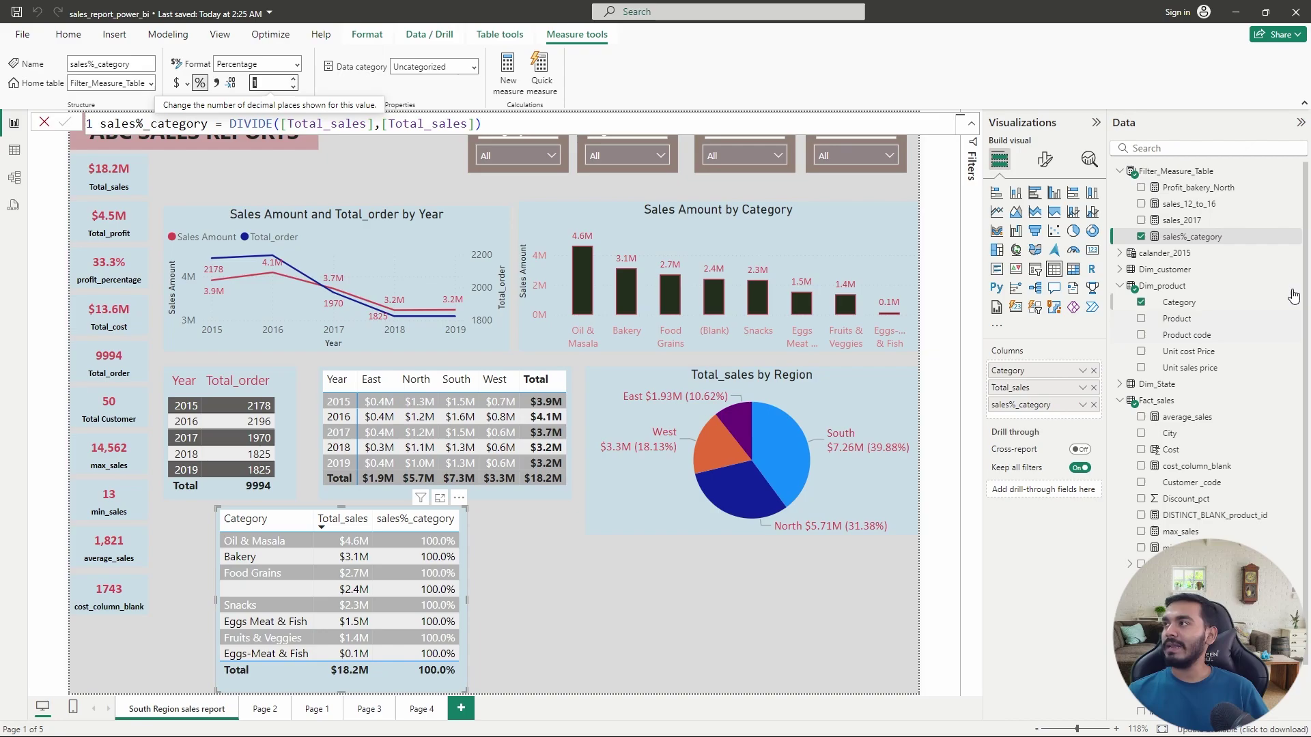
# Create a new measure in Filter_Measure_Table and name it ALL_SALES
pyautogui.rightClick(1202, 245)
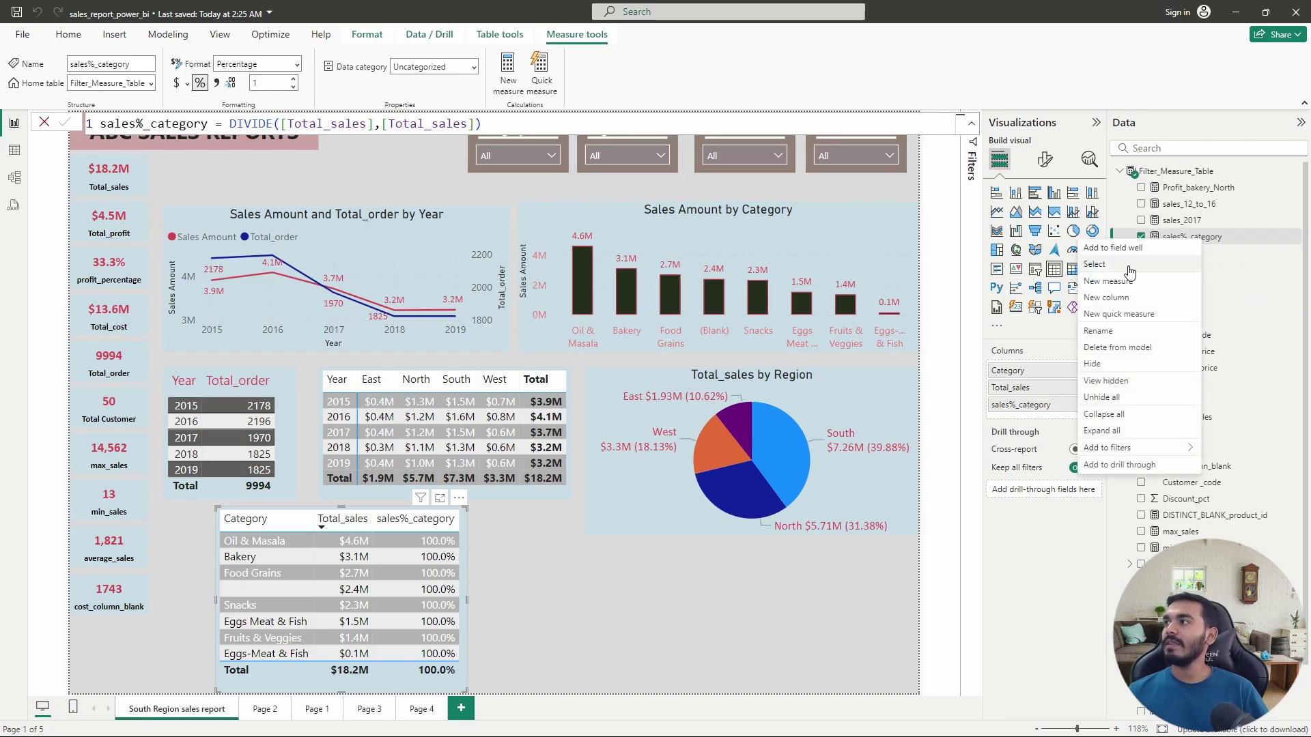
pyautogui.press('Escape')
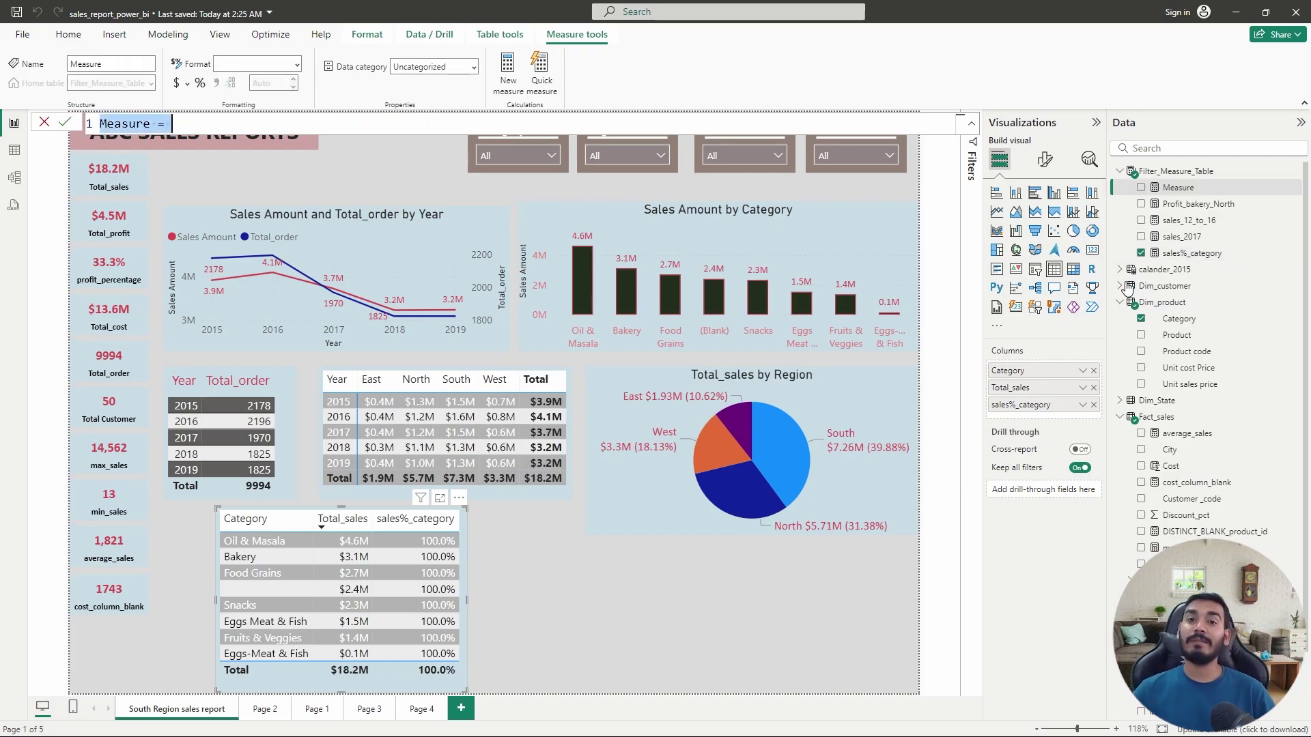
pyautogui.write('ALL')
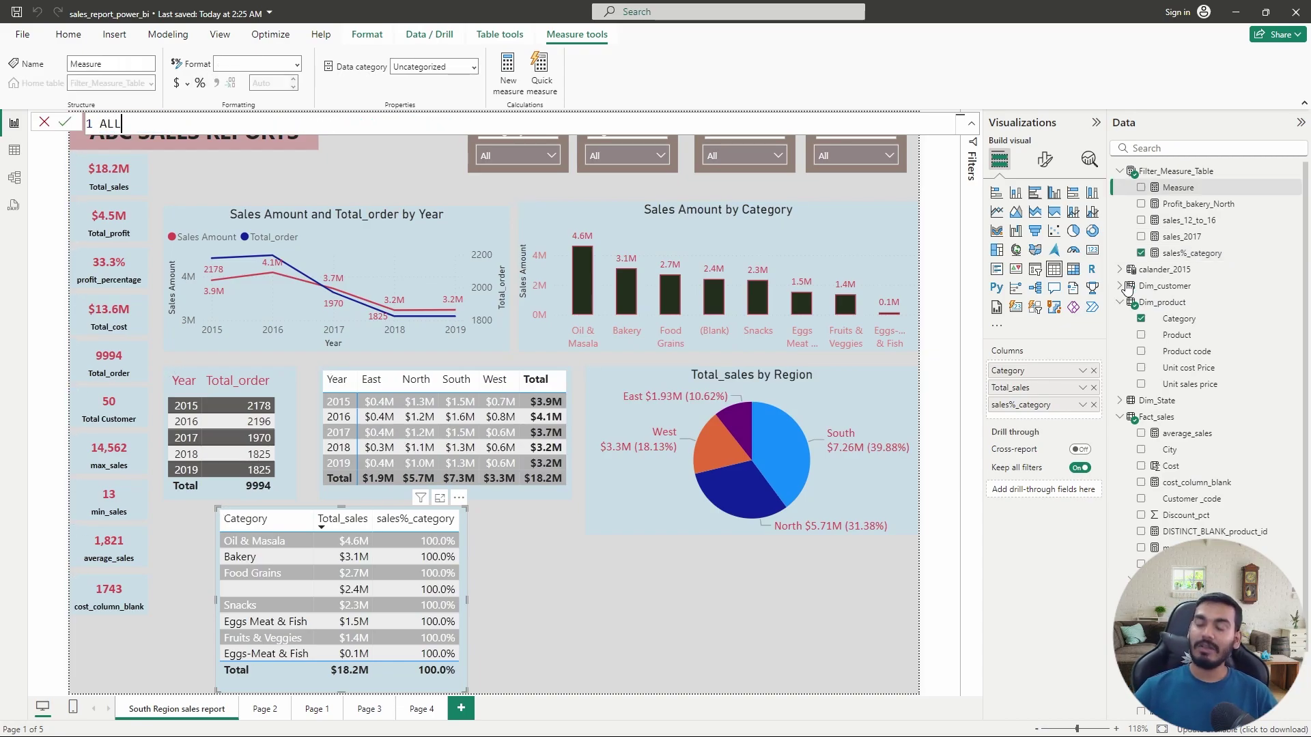
pyautogui.write('_SALES')
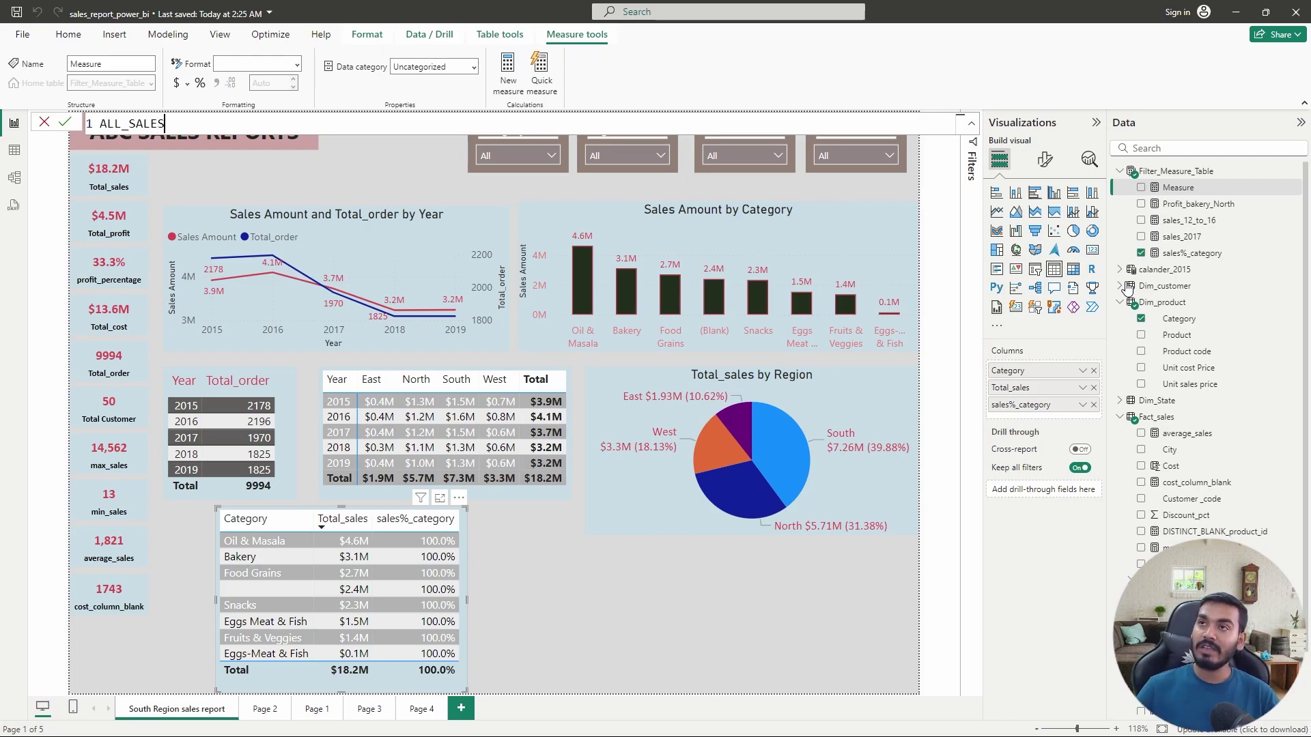
# Start the ALL_SALES formula with CALCULATE and use [Total_sales] as its expression
pyautogui.write('=CA')
pyautogui.press('Tab')
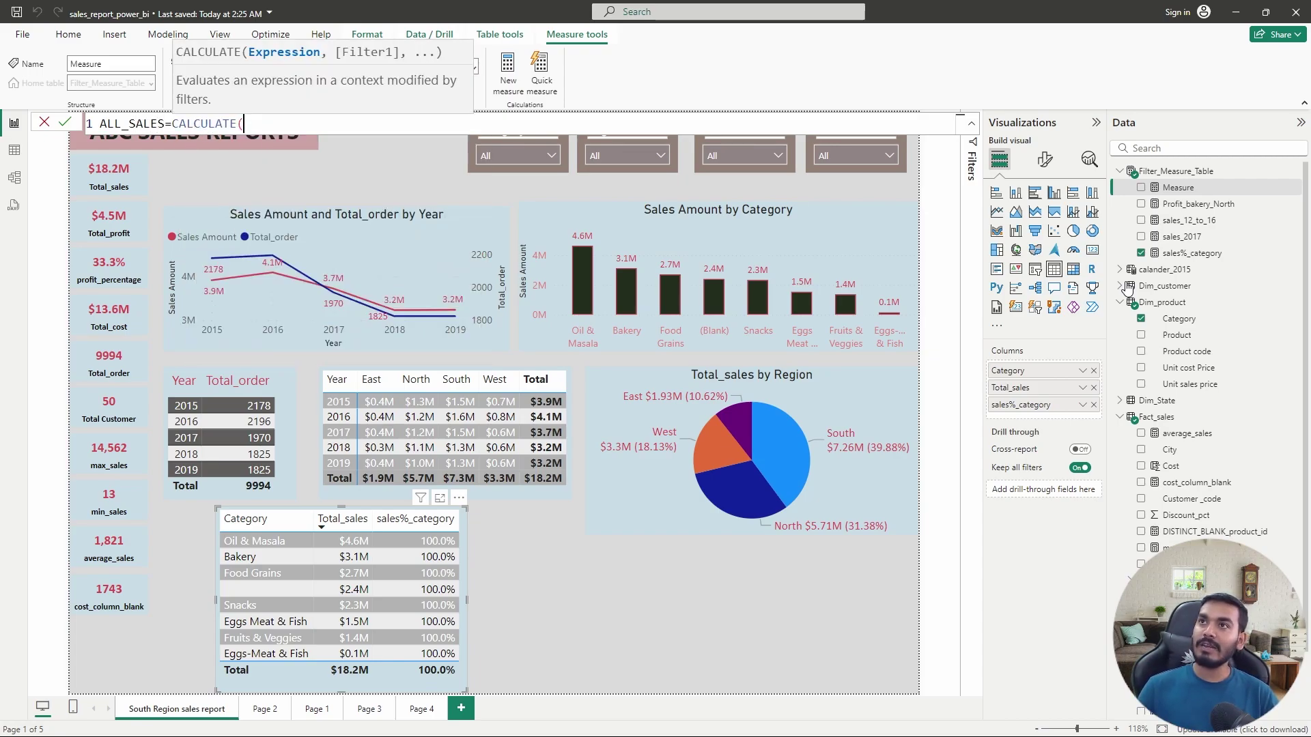
pyautogui.write('TO')
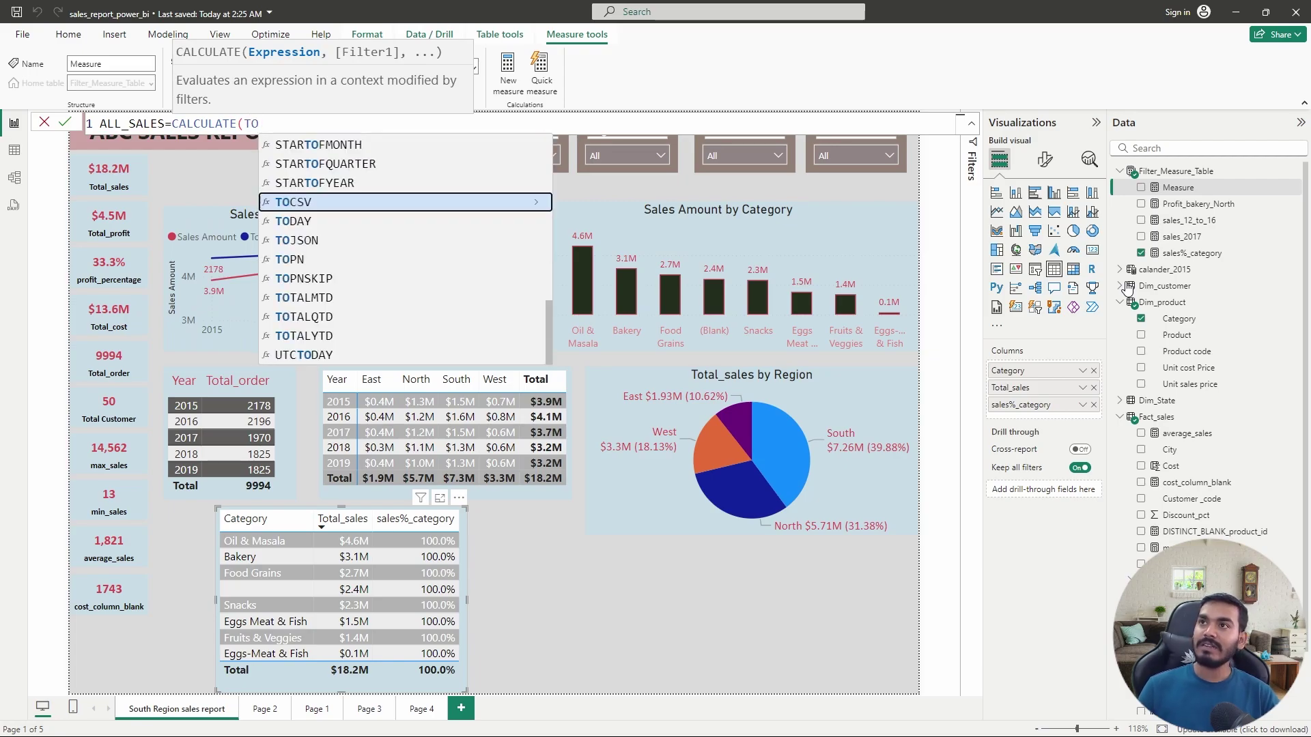
pyautogui.write('TLA')
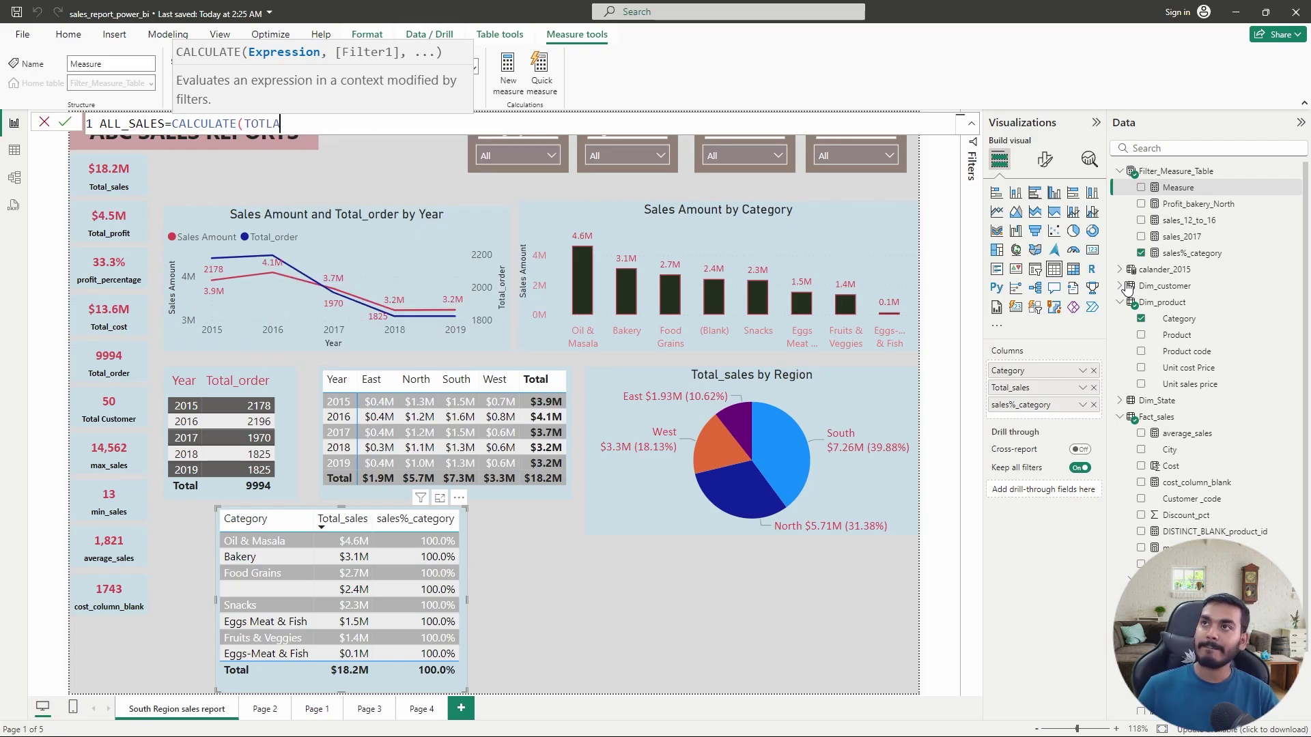
pyautogui.press('BackSpace')
pyautogui.press('BackSpace')
pyautogui.press('BackSpace')
pyautogui.press('BackSpace')
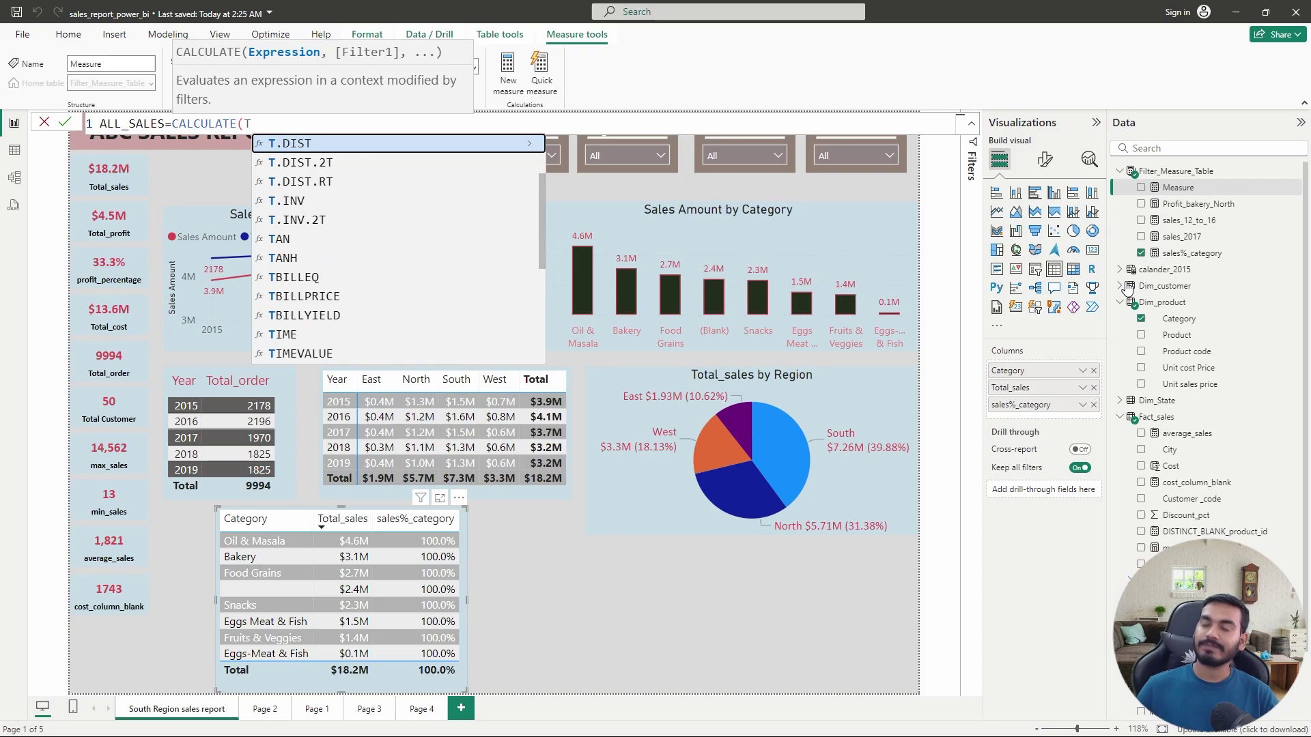
pyautogui.write('OTA')
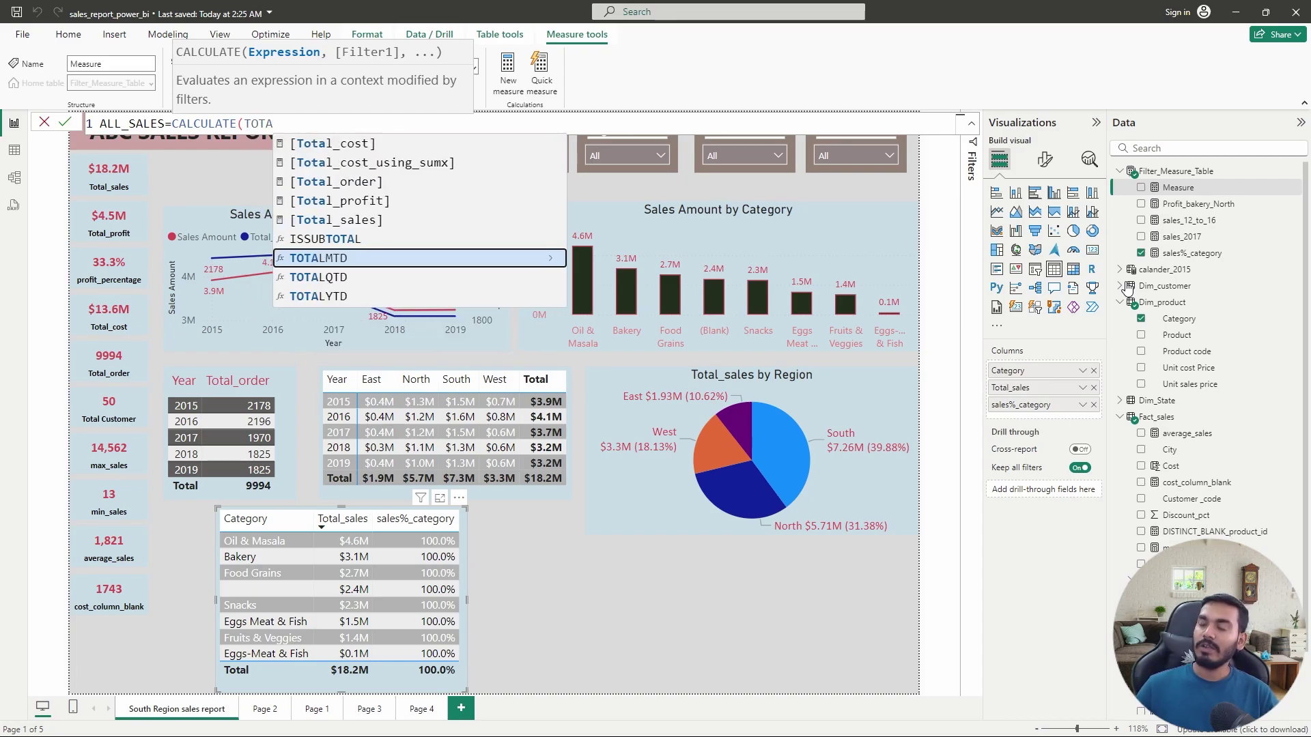
pyautogui.press('Up')
pyautogui.press('Up')
pyautogui.press('Tab')
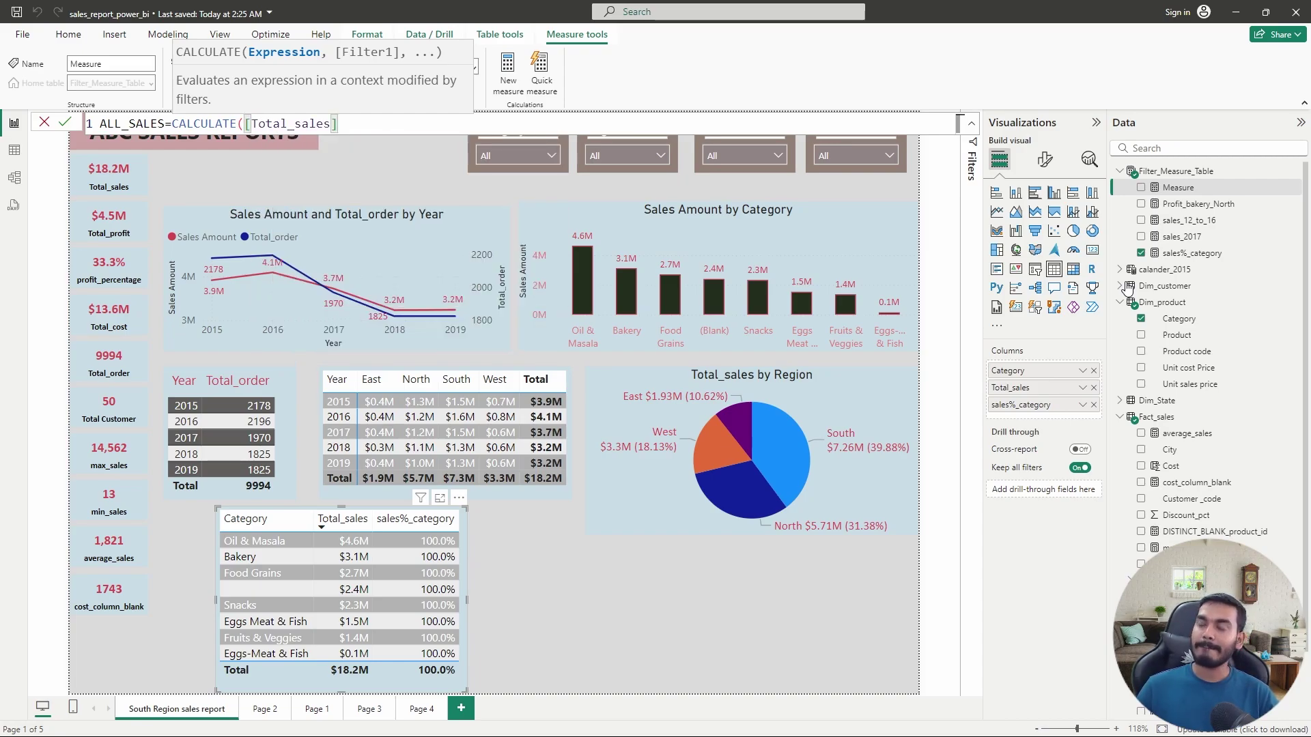
# Add ALL(Dim_product[Category]) as the filter argument of the ALL_SALES formula and commit the measure
pyautogui.write(',ALL')
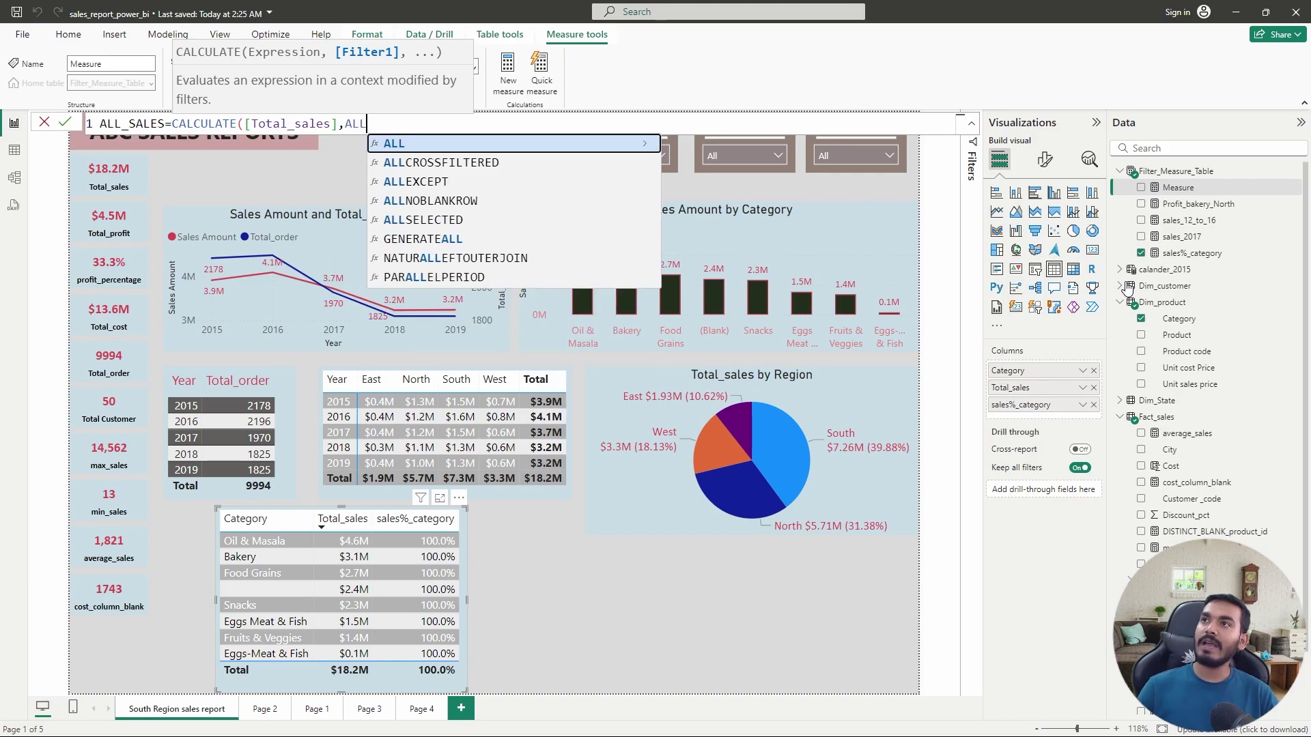
pyautogui.write('(')
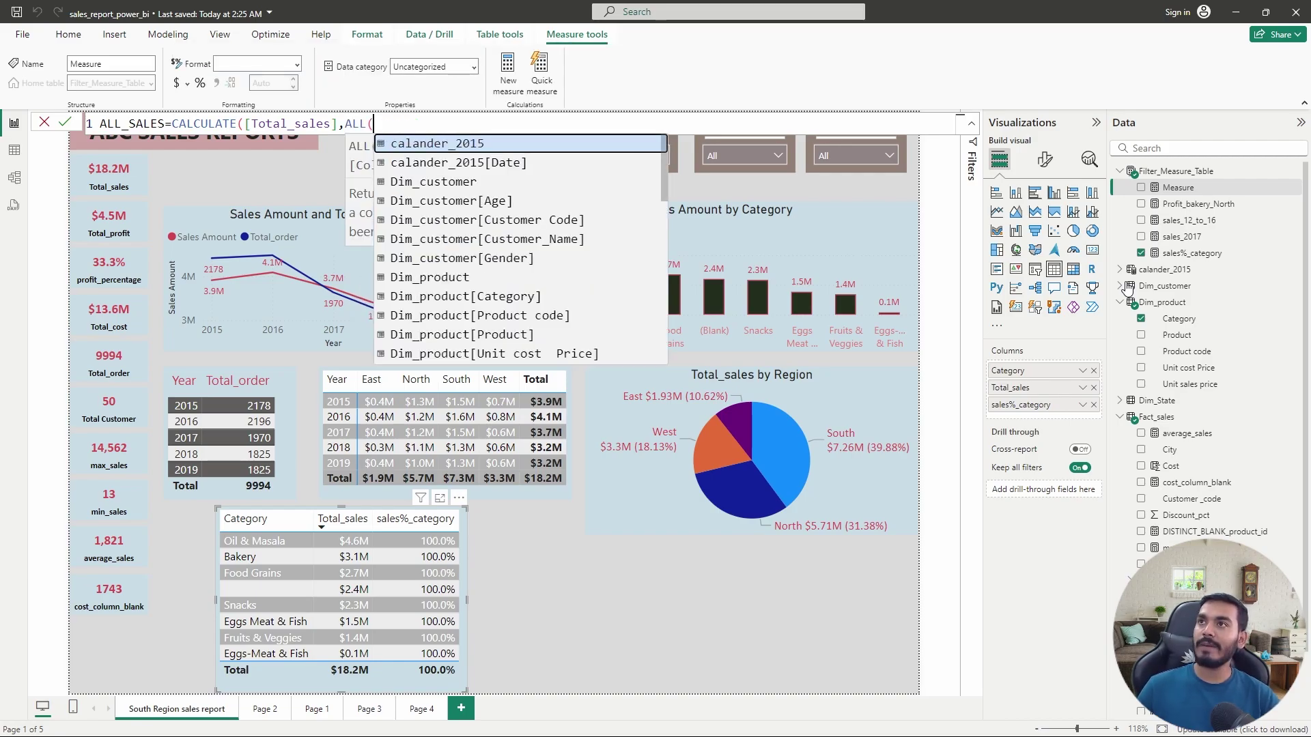
pyautogui.press('Escape')
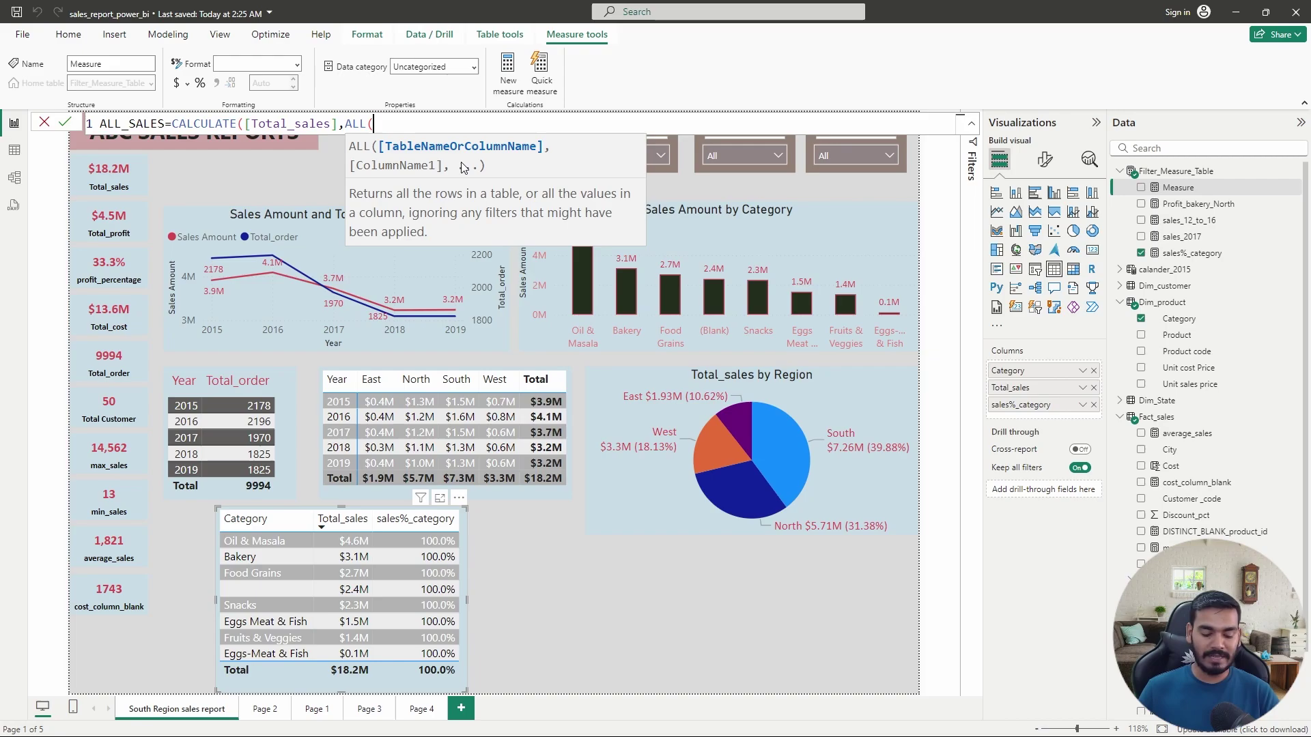
pyautogui.write('CATE')
pyautogui.press('Tab')
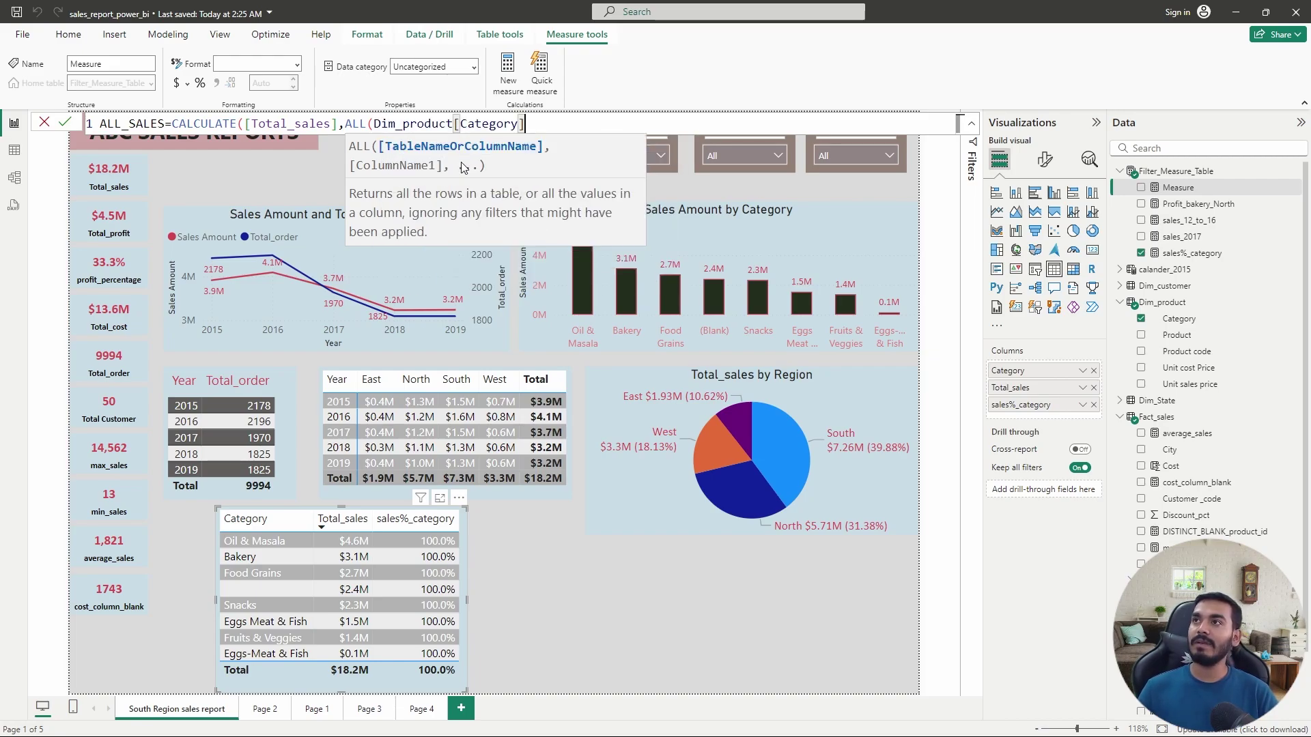
pyautogui.write('))')
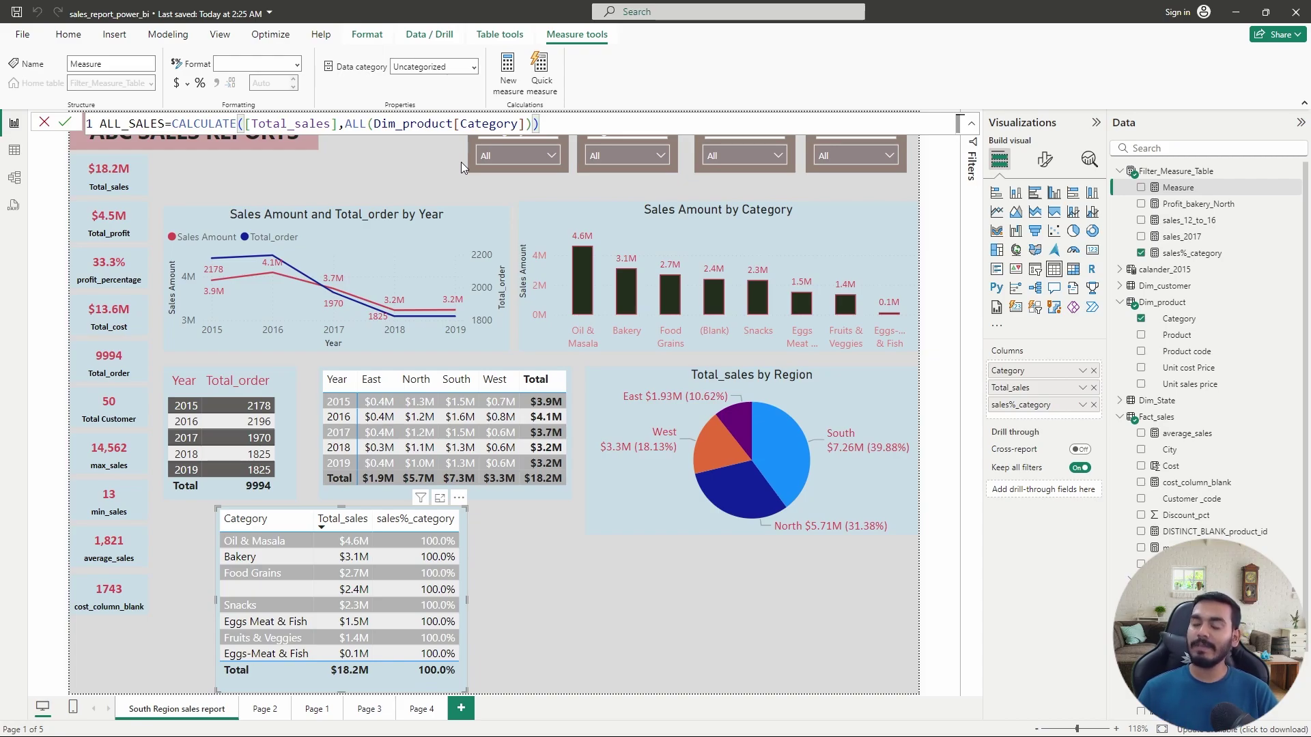
pyautogui.press('Return')
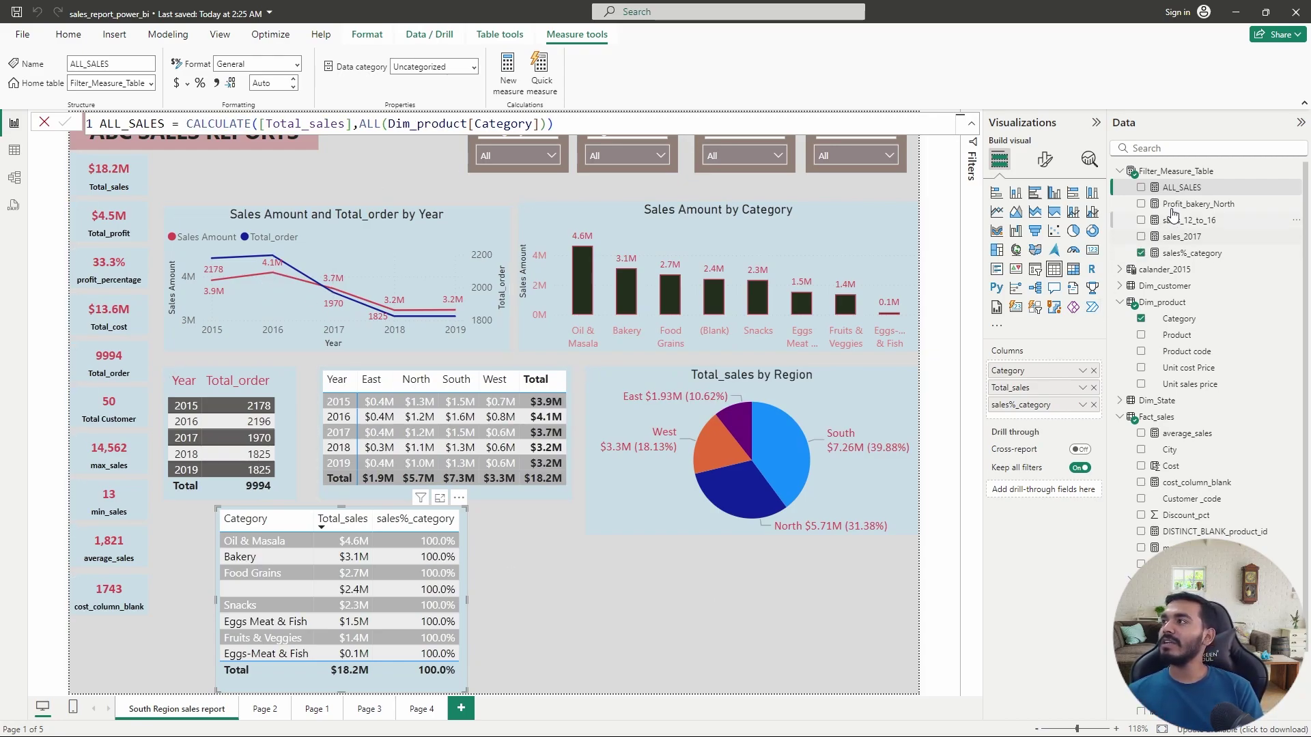
# Add ALL_SALES as the fourth column of the Category table and widen the table to fit it
pyautogui.moveTo(1181, 187); pyautogui.dragTo(1068, 416)
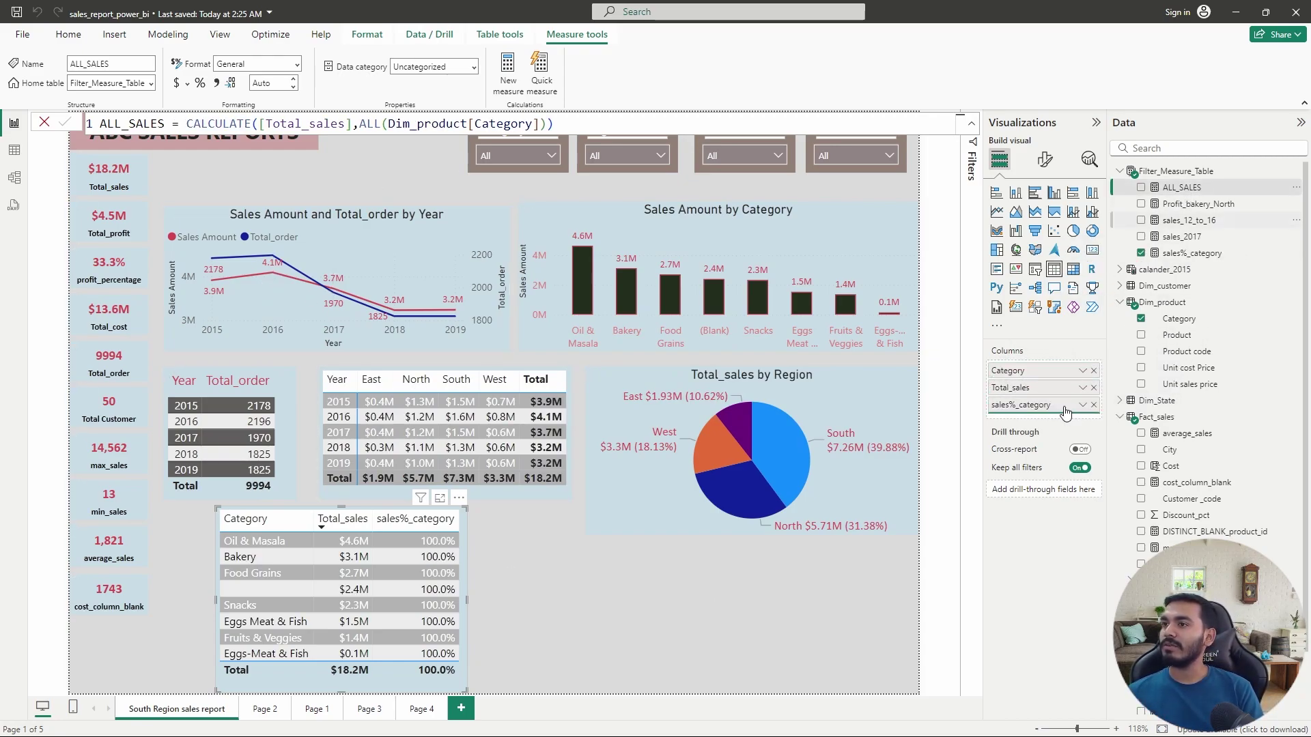
pyautogui.moveTo(468, 599); pyautogui.dragTo(570, 606)
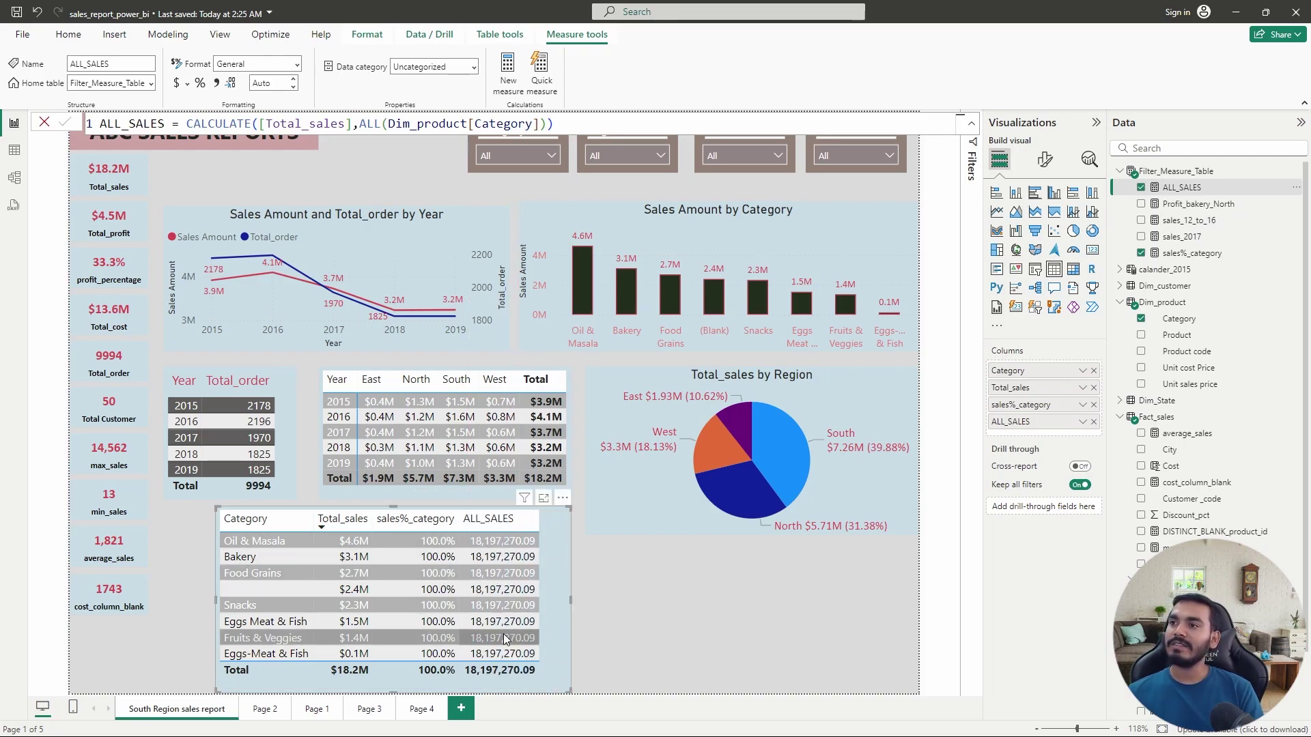
# Format the ALL_SALES column's values in the Category table with display units of Millions and 1 decimal place
pyautogui.click(1043, 160)
pyautogui.click(1021, 396)
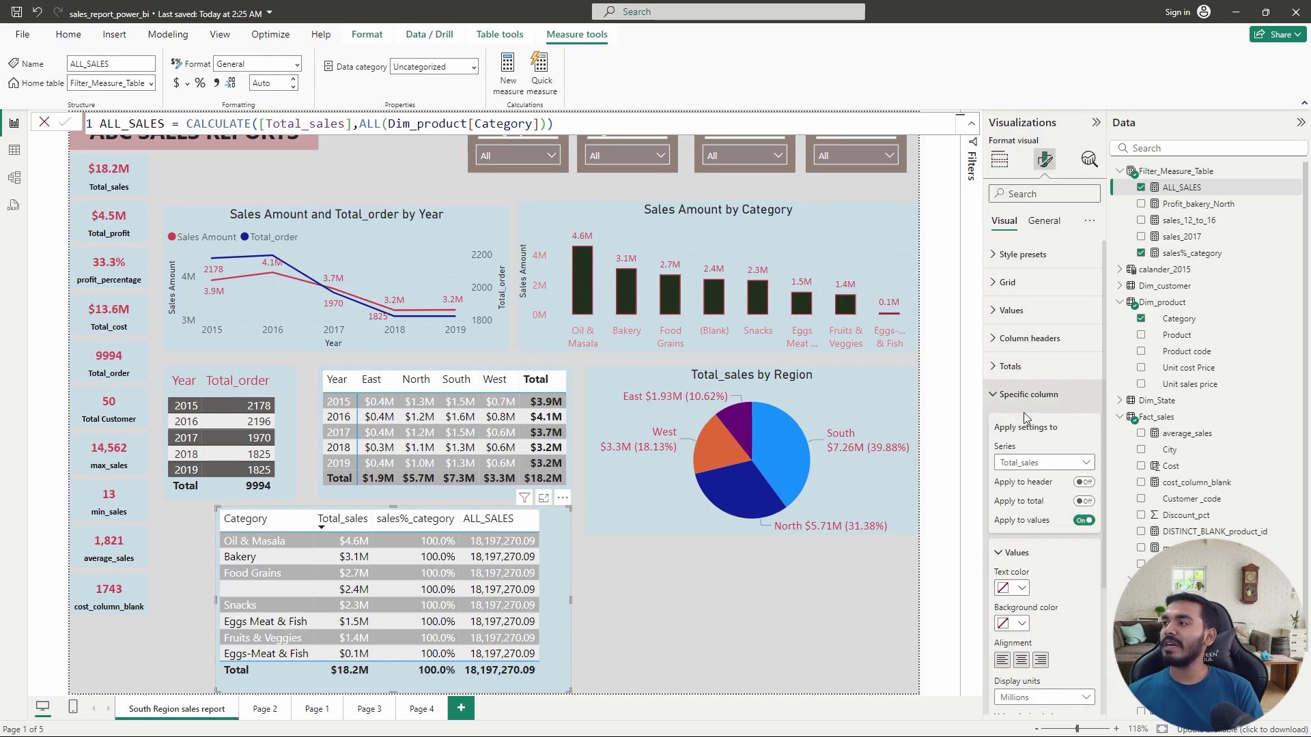
pyautogui.click(1035, 463)
pyautogui.click(1035, 528)
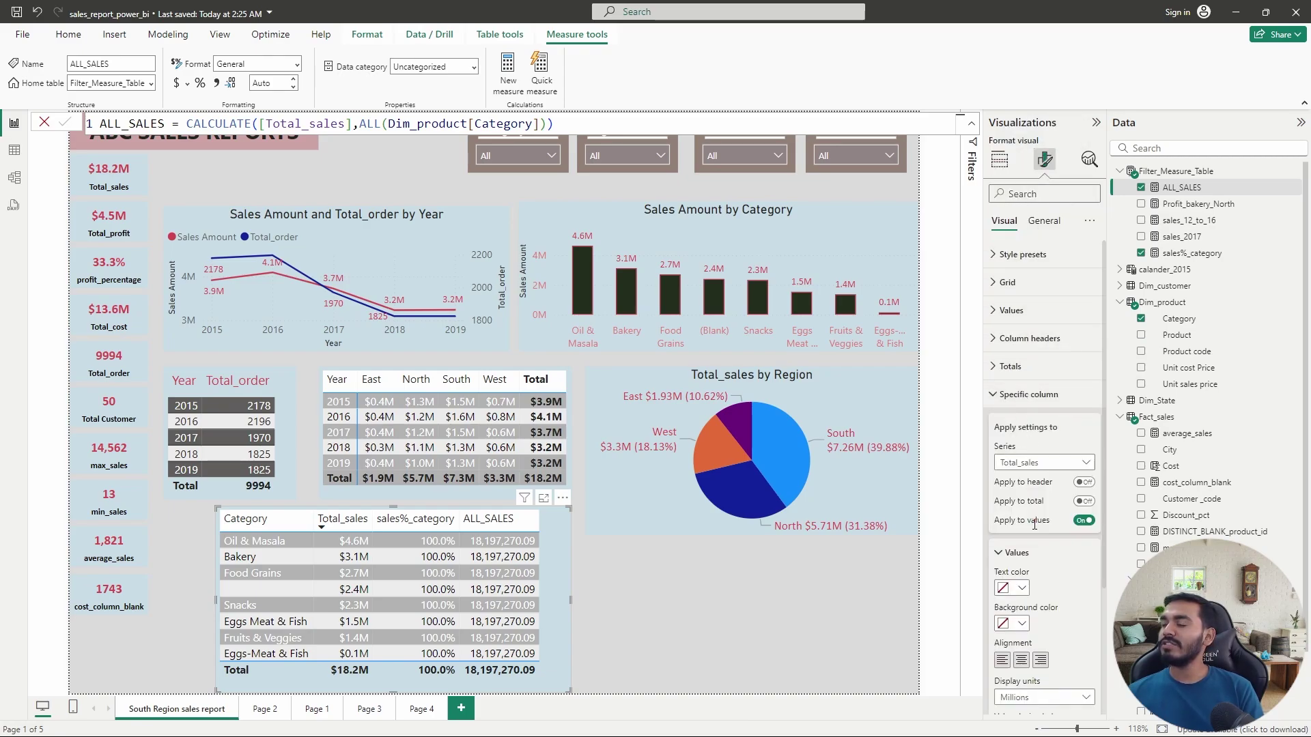
pyautogui.scroll(-3, 1043, 531)
pyautogui.click(1043, 526)
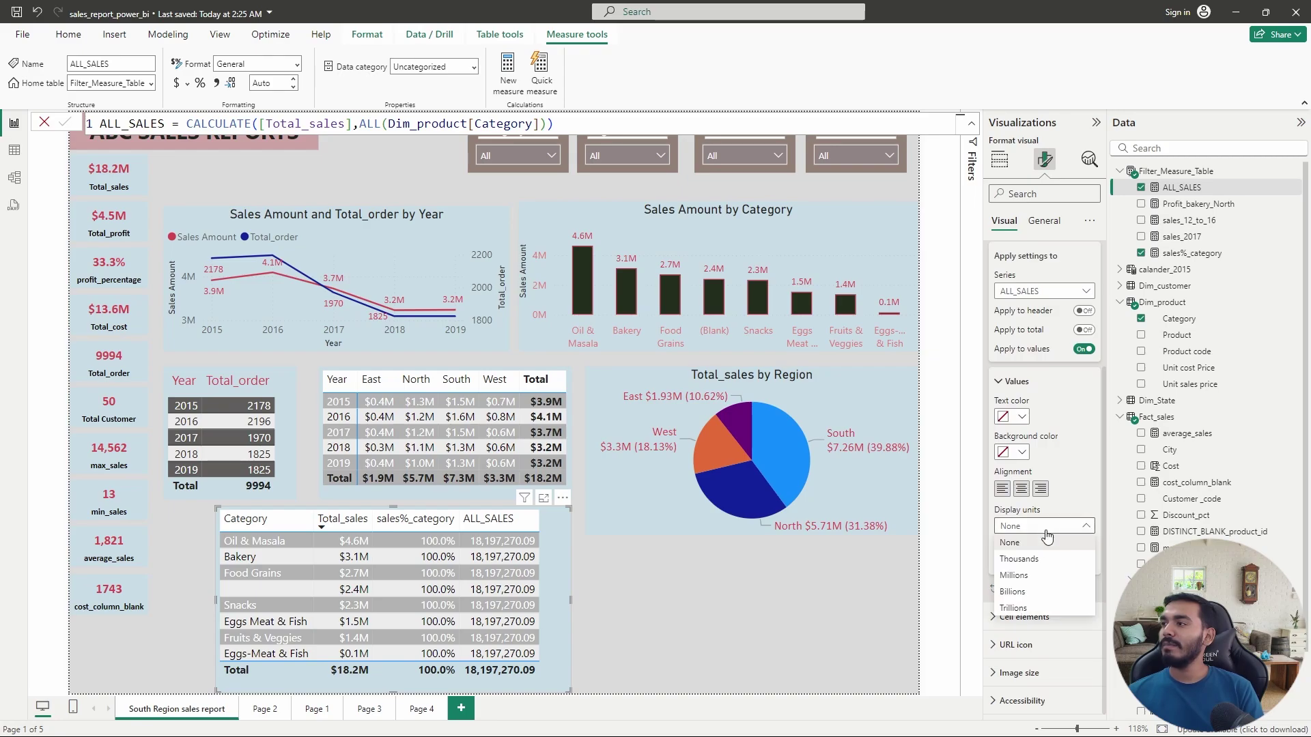
pyautogui.press('Escape')
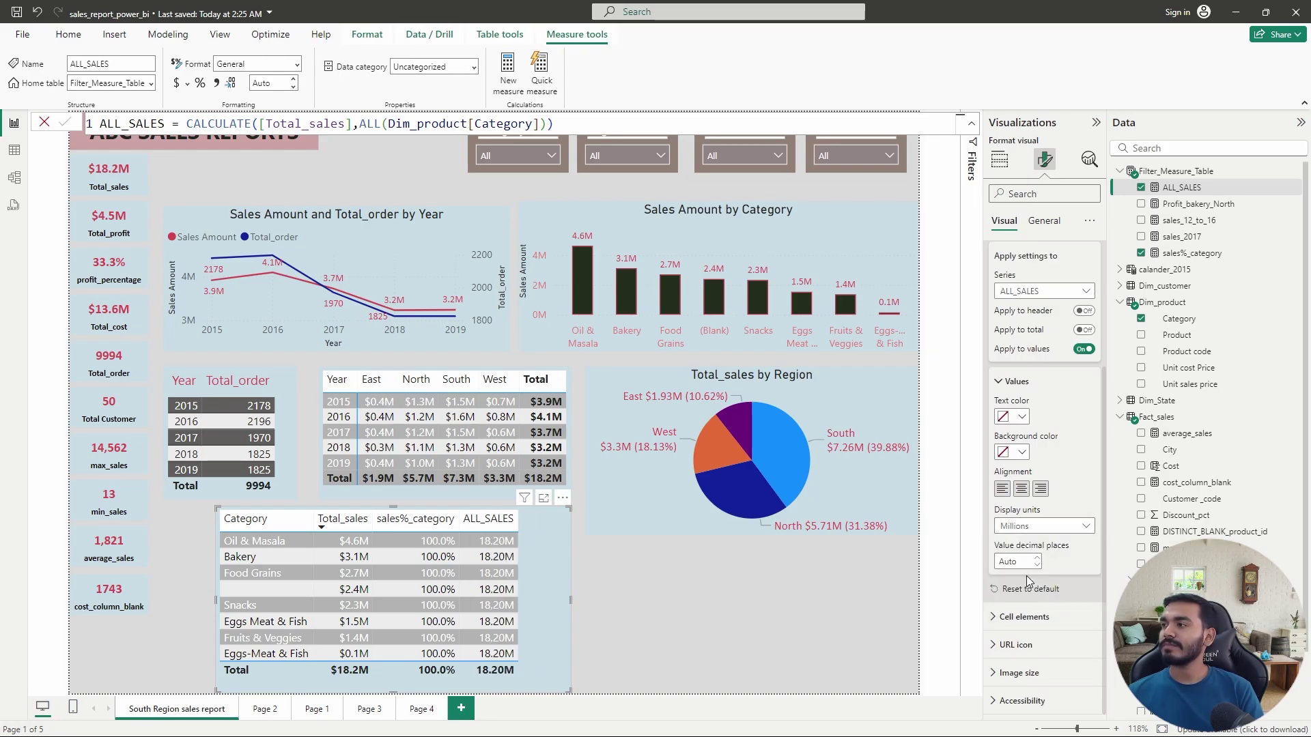
pyautogui.click(1009, 561)
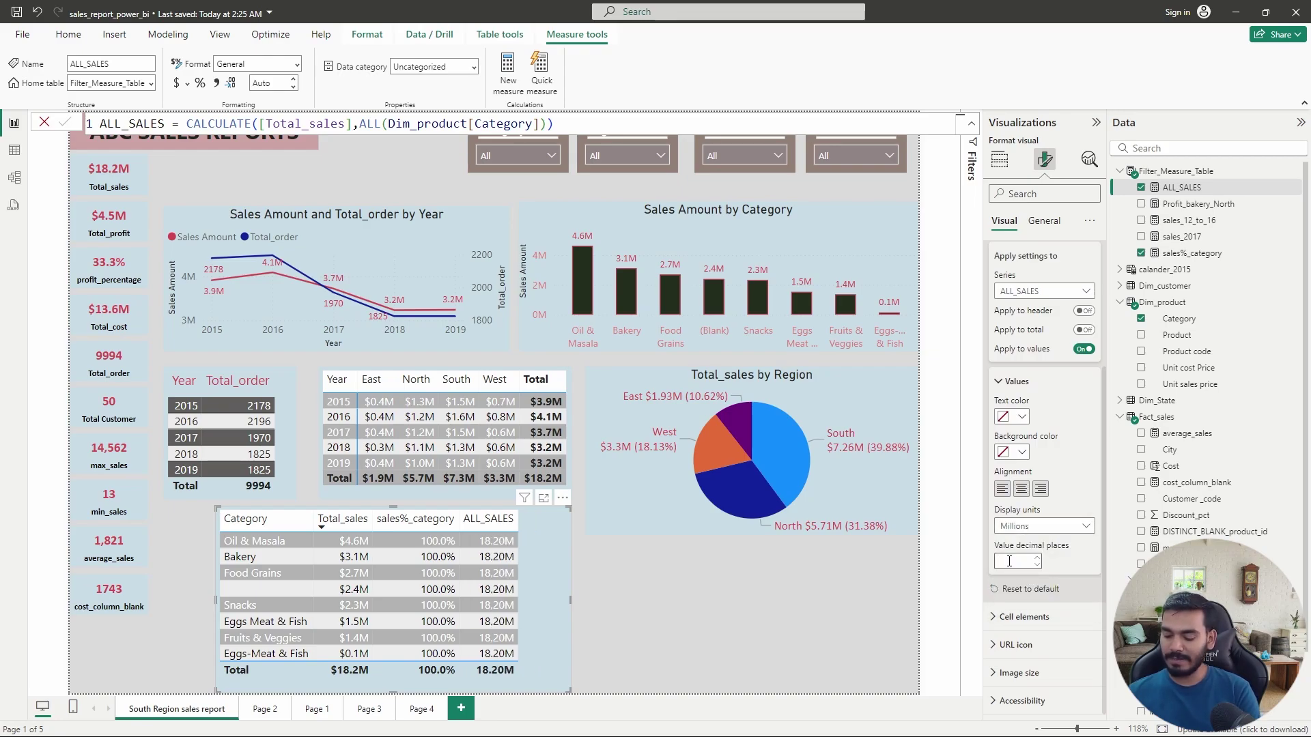
pyautogui.write('1')
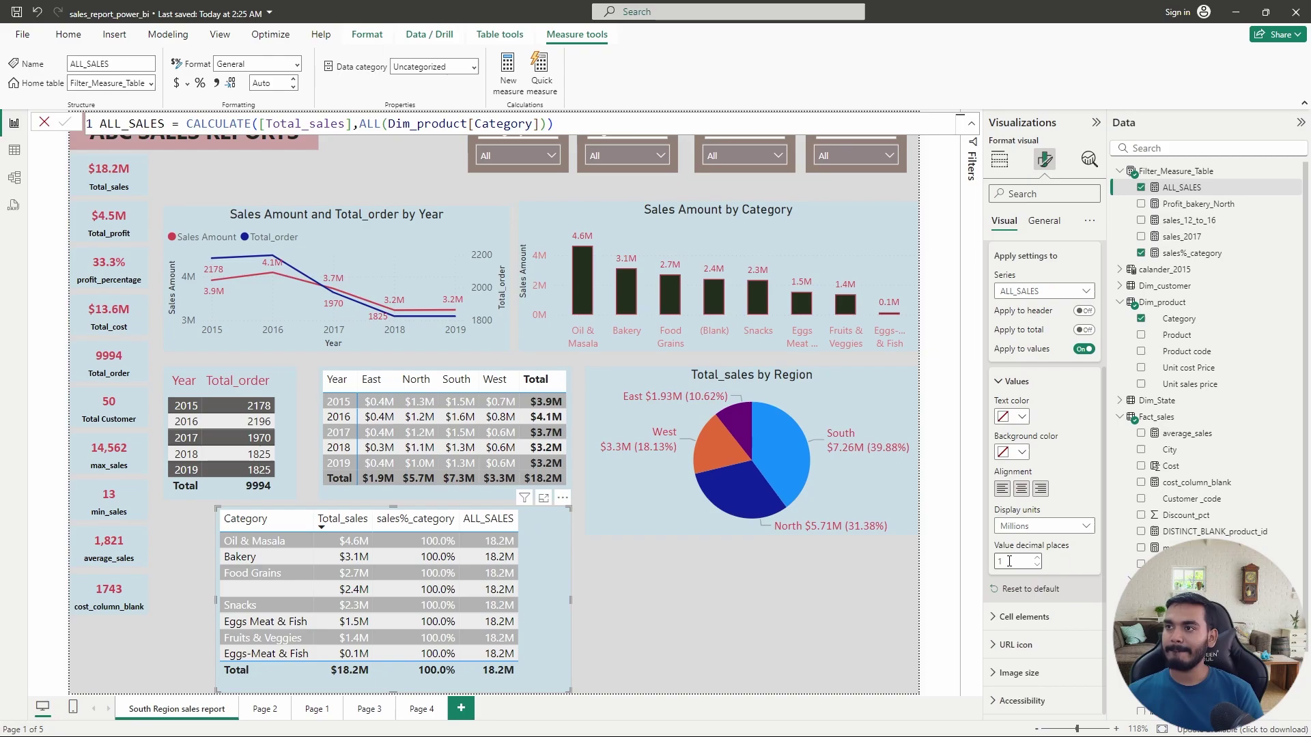
# Review the formula of the ALL_SALES measure and close the formula editor
pyautogui.click(702, 625)
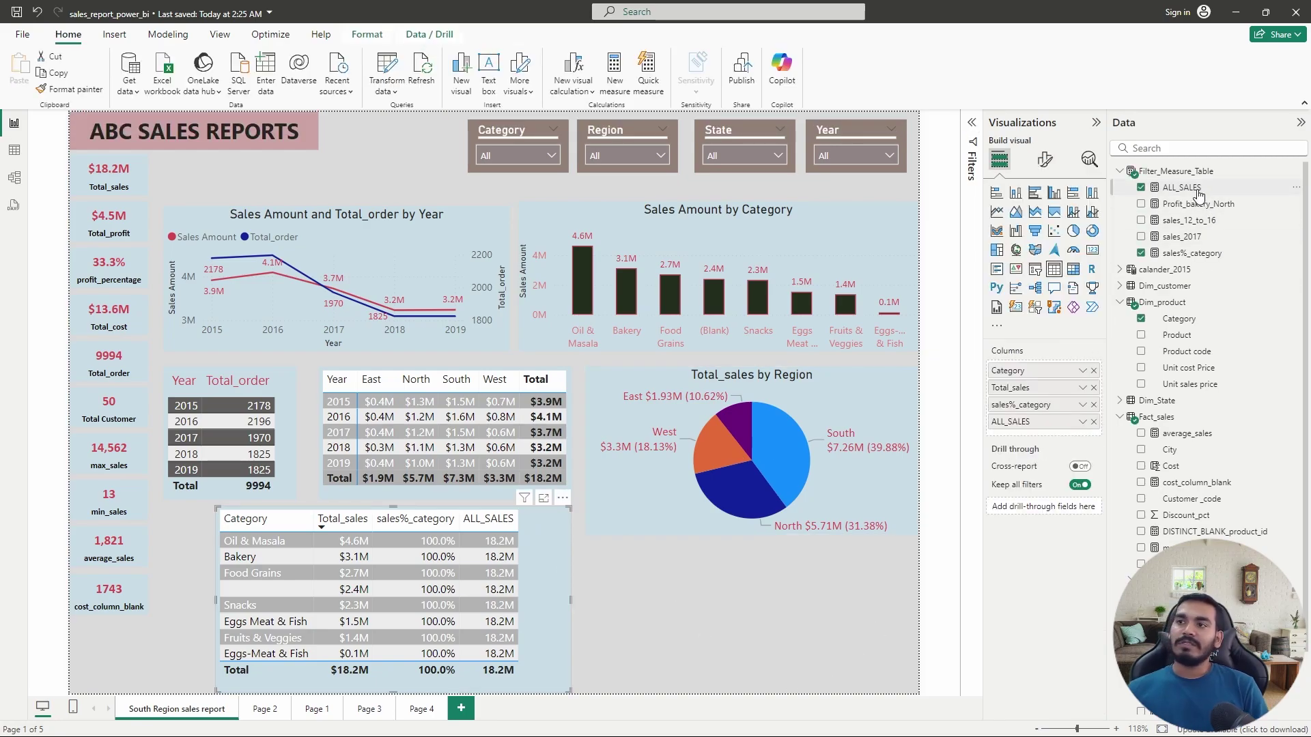
pyautogui.click(1188, 188)
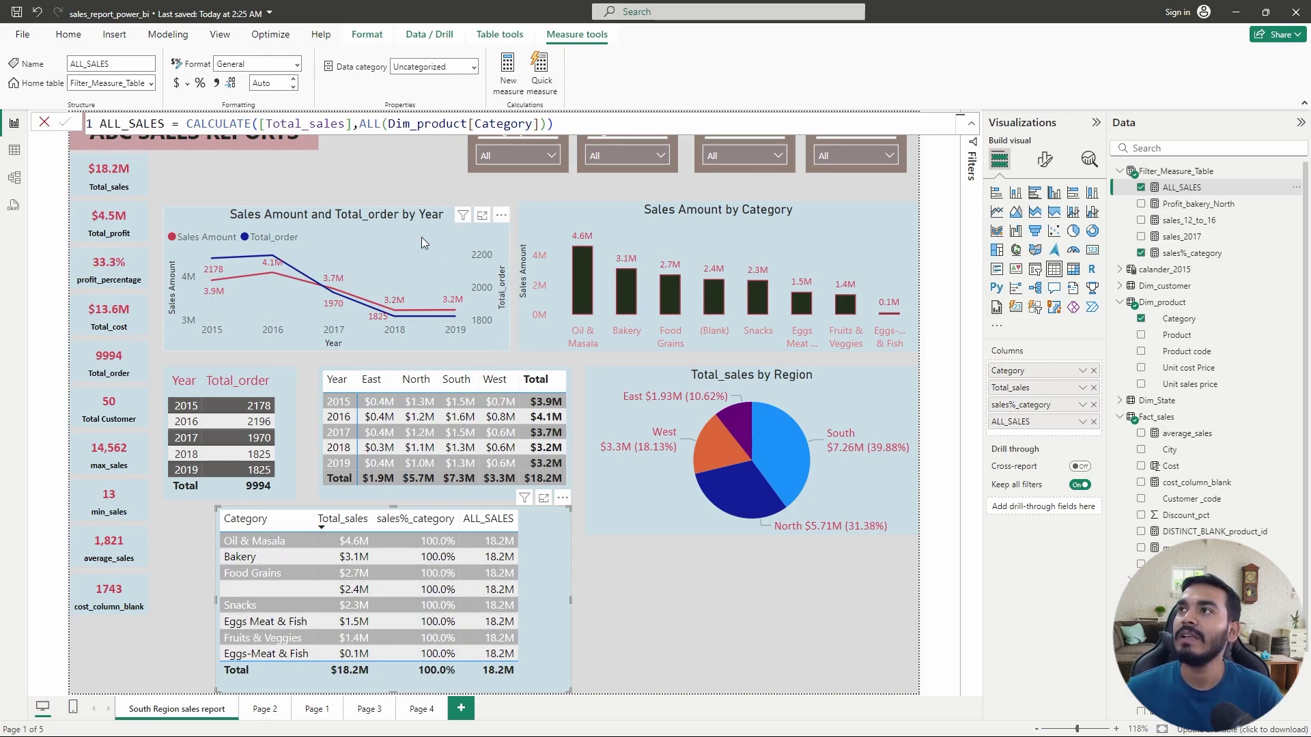
pyautogui.click(45, 123)
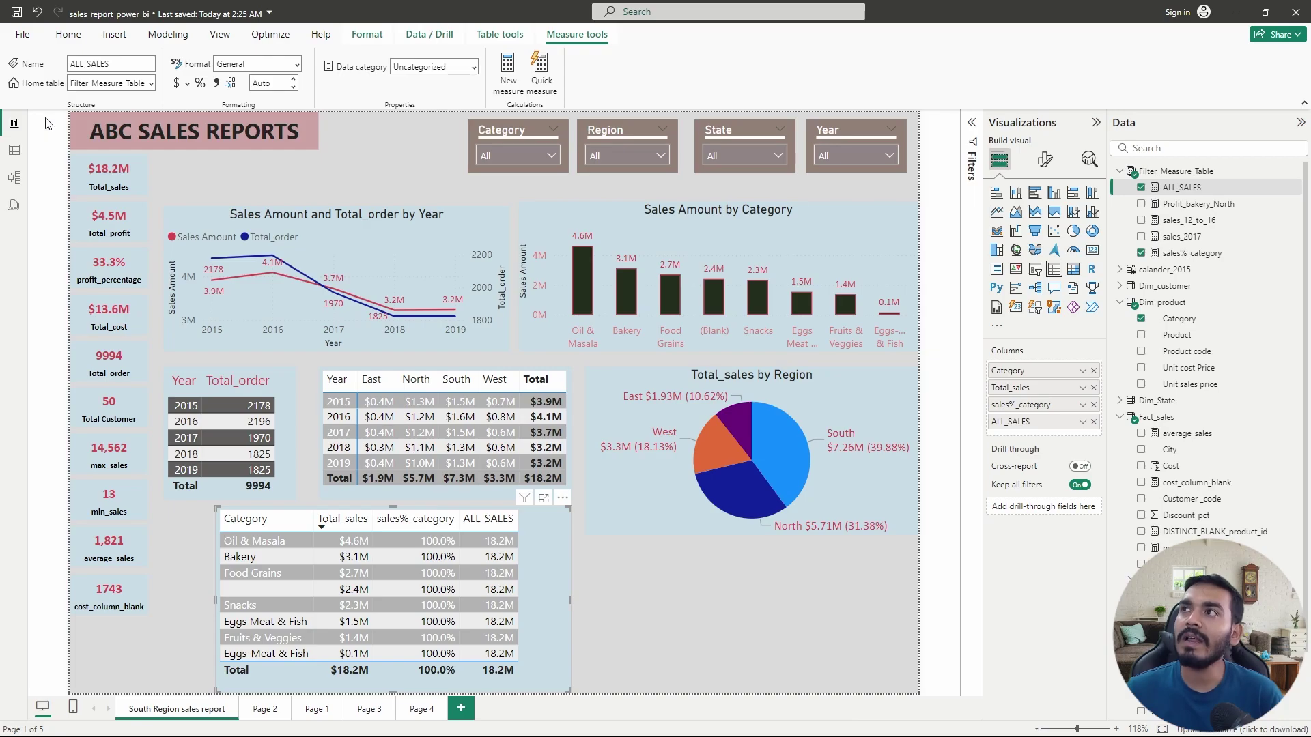
# Check how ALL_SALES responds to slicers by filtering on the South region, then on the Bakery category, clearing each filter
pyautogui.click(643, 157)
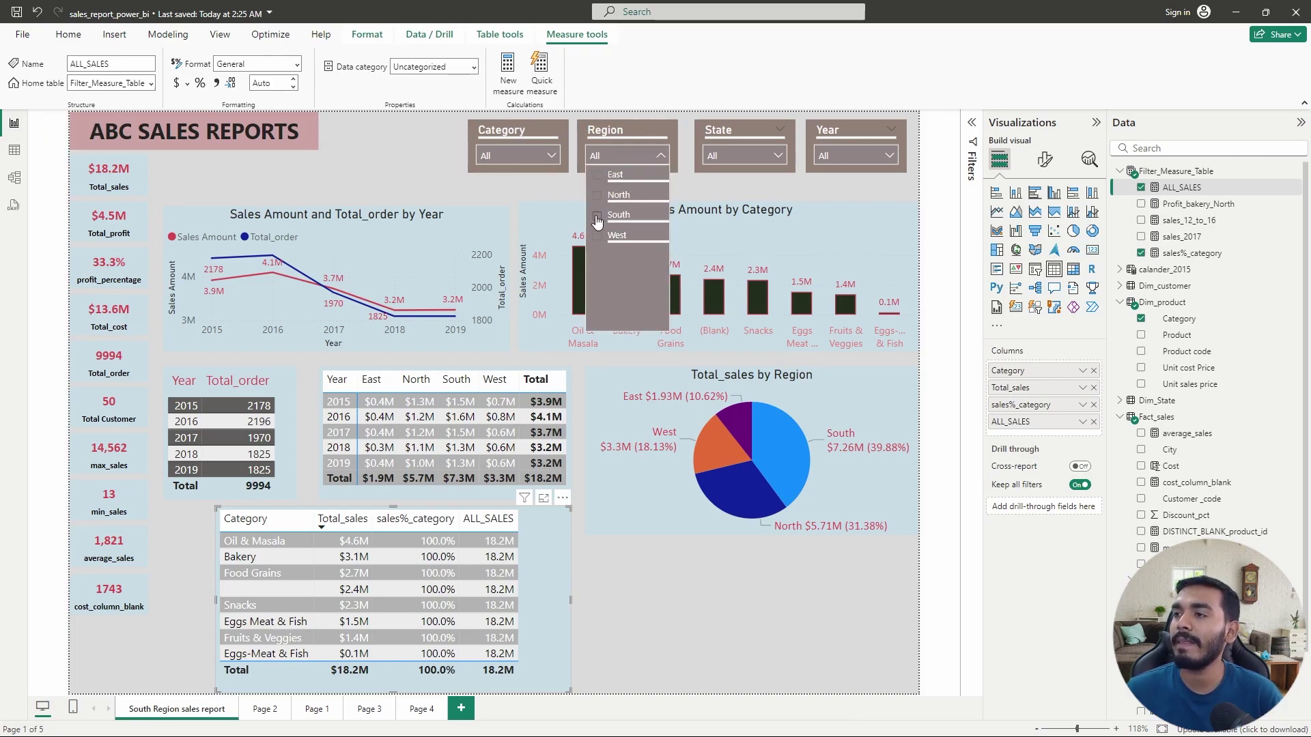
pyautogui.click(598, 216)
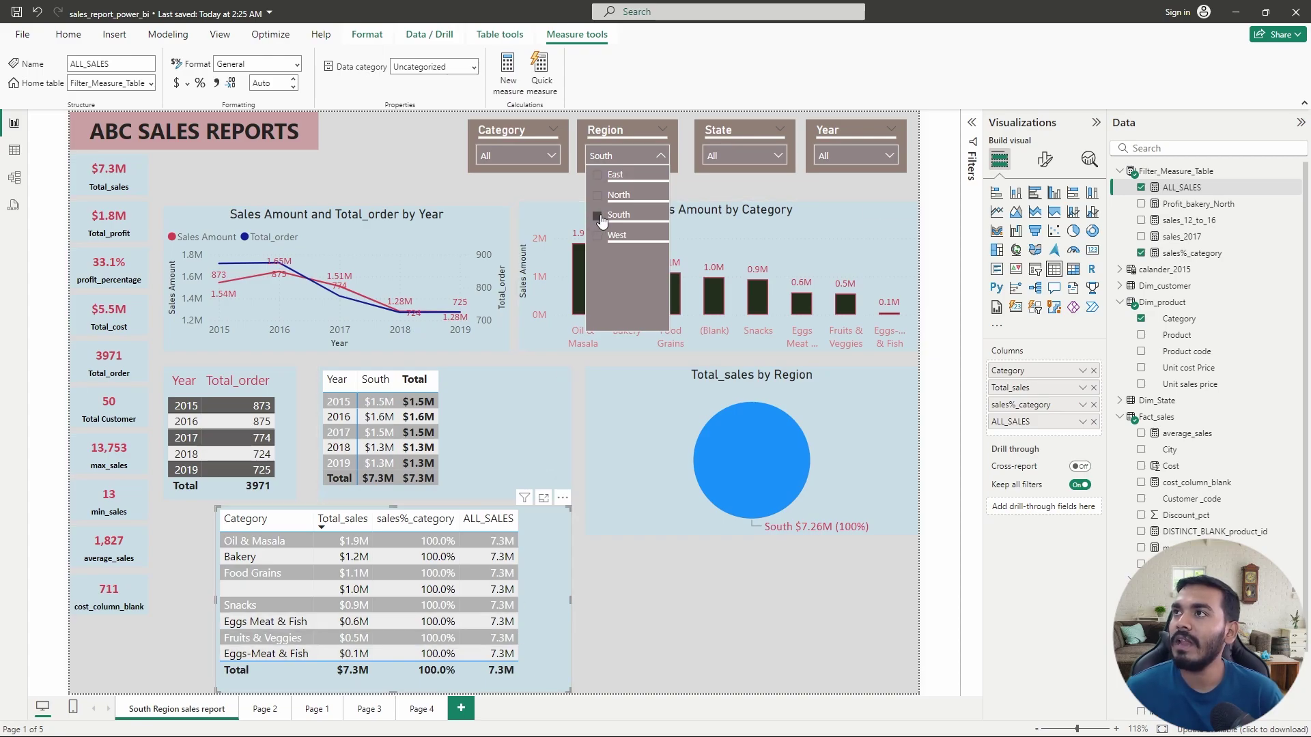
pyautogui.click(551, 156)
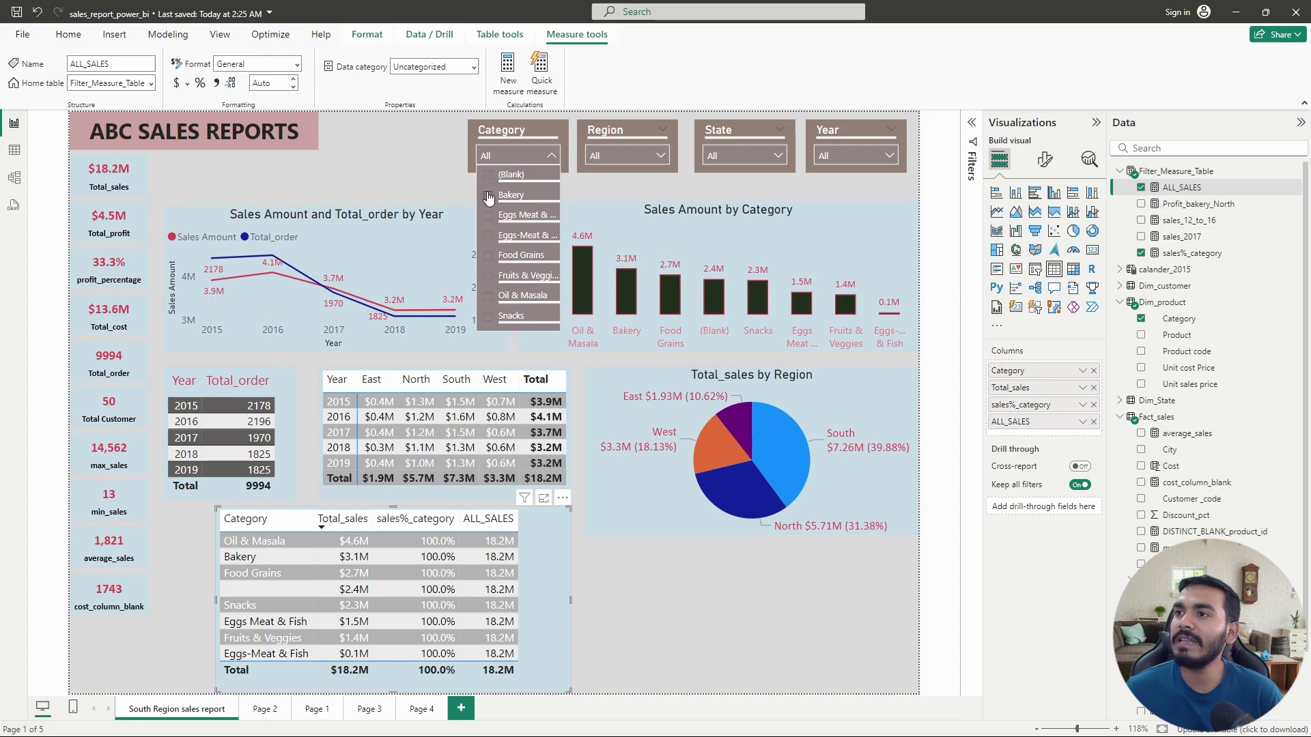
pyautogui.click(489, 195)
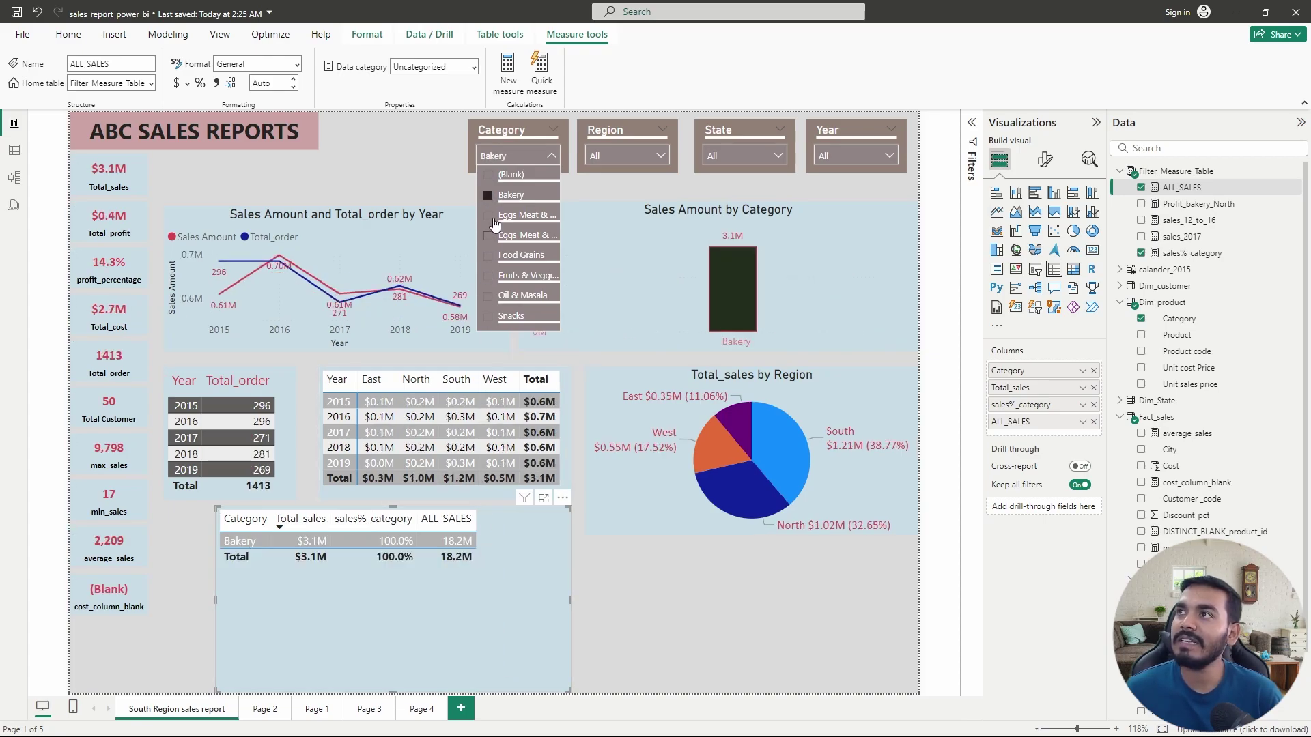
pyautogui.click(496, 196)
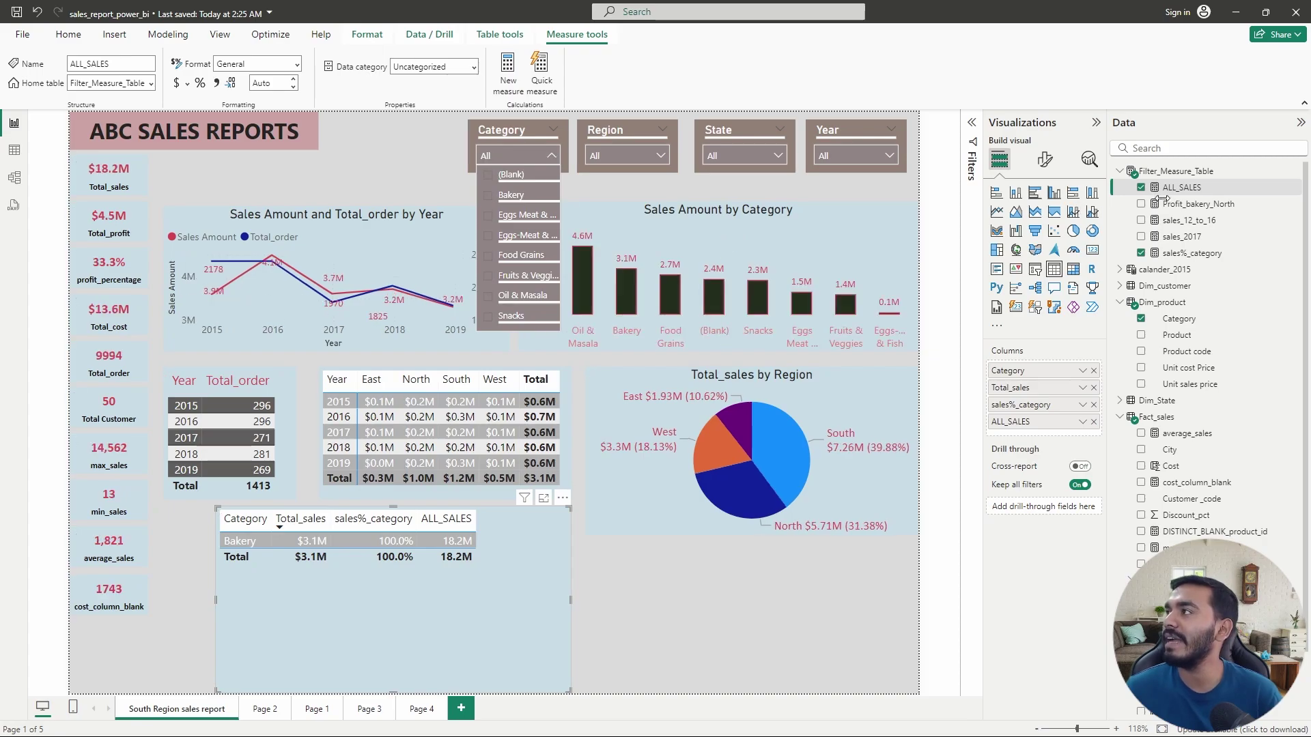
# Reopen the ALL_SALES measure, examine the ALL(Dim_product[Category]) argument in its formula, and close the formula editor
pyautogui.click(1203, 191)
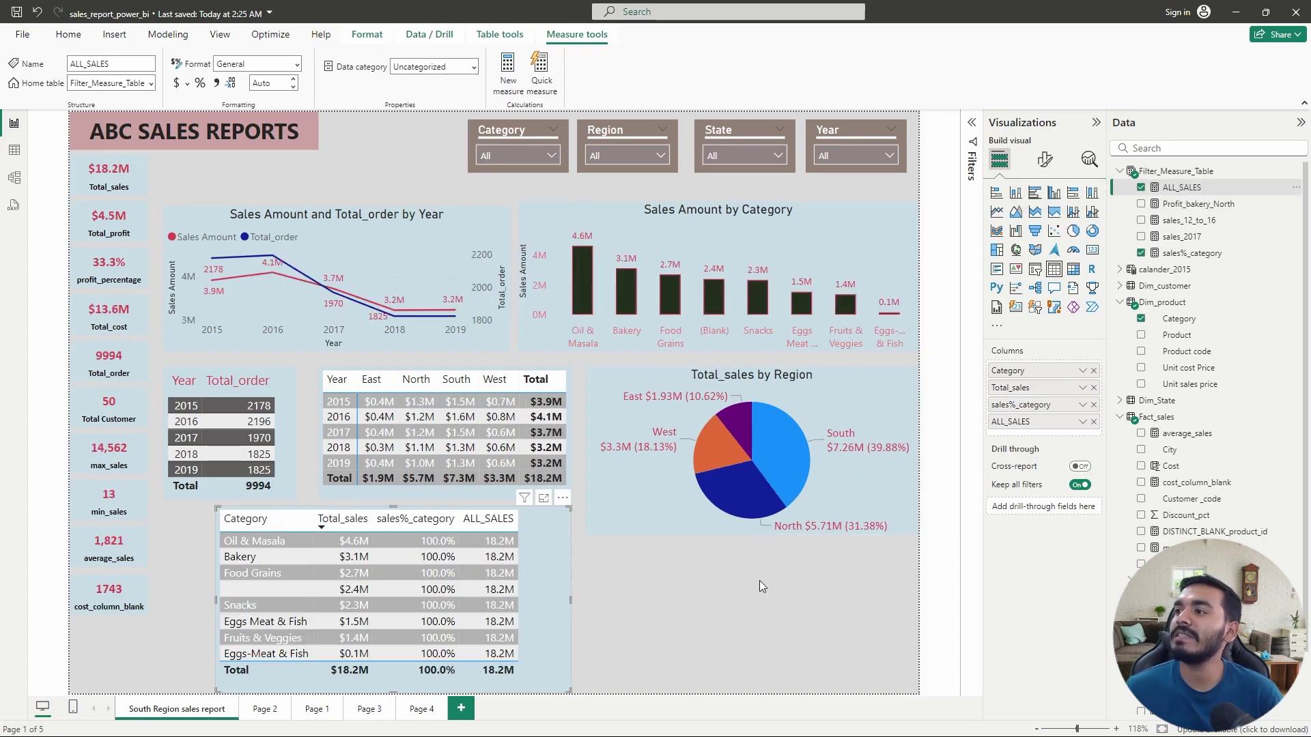
pyautogui.click(1184, 188)
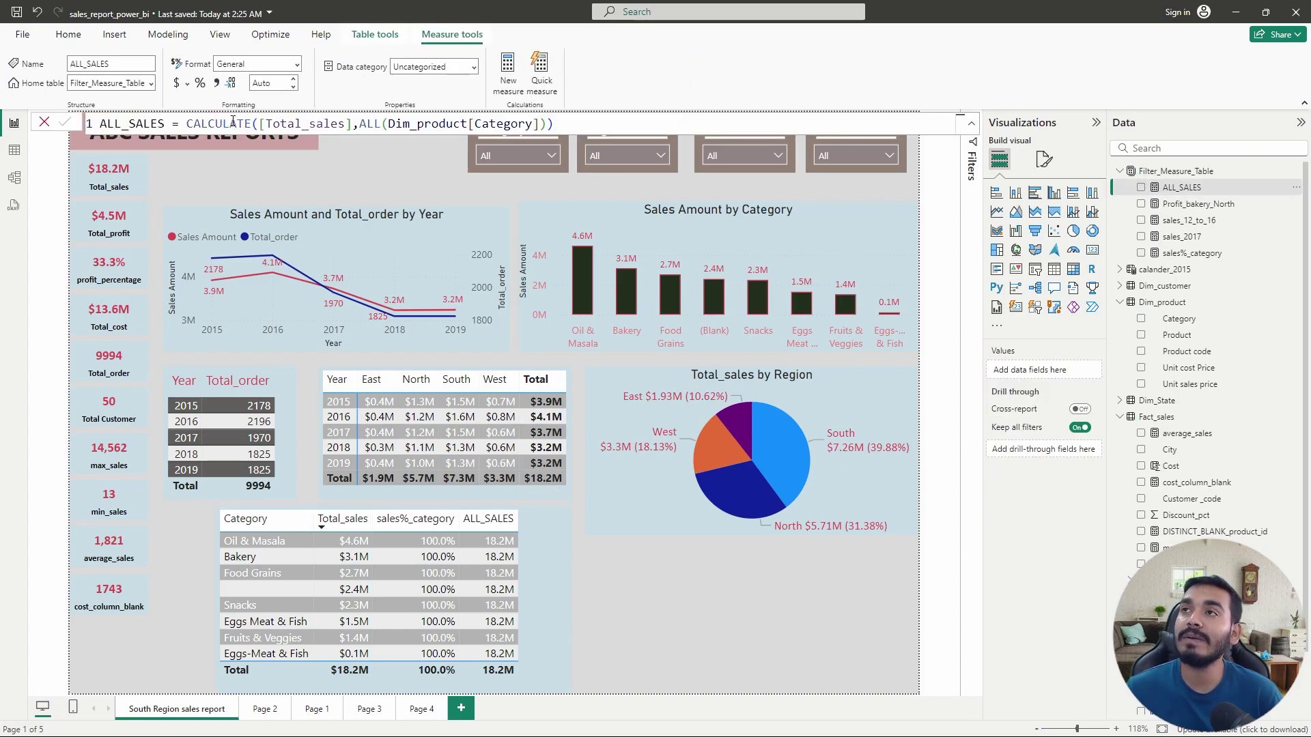
pyautogui.moveTo(266, 127); pyautogui.dragTo(550, 127)
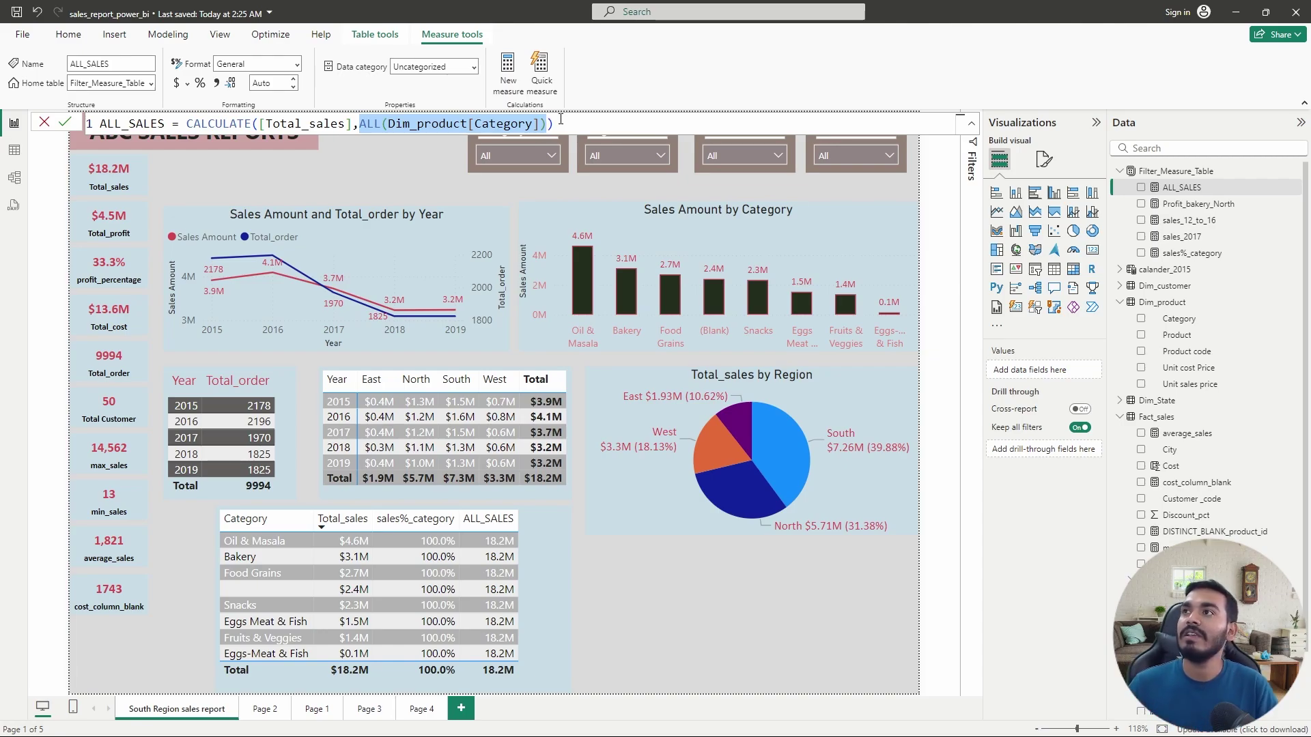
pyautogui.click(539, 123)
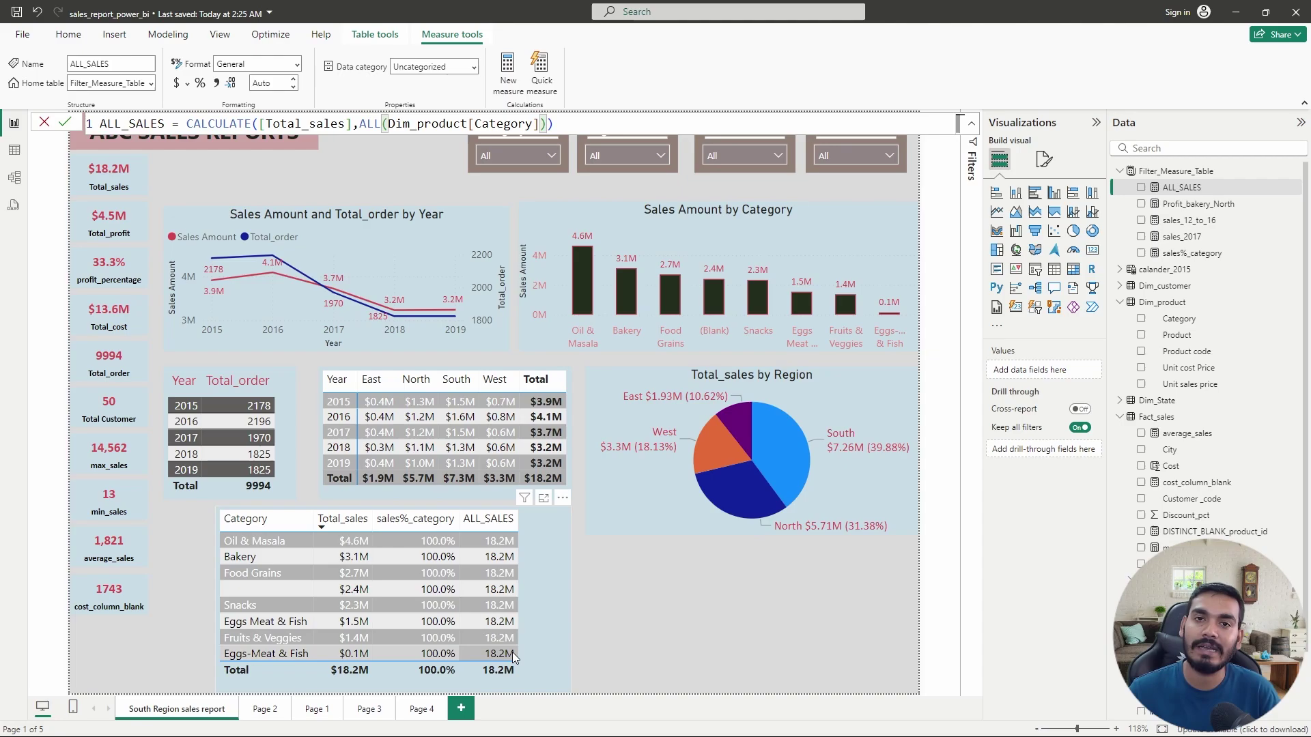
pyautogui.click(58, 123)
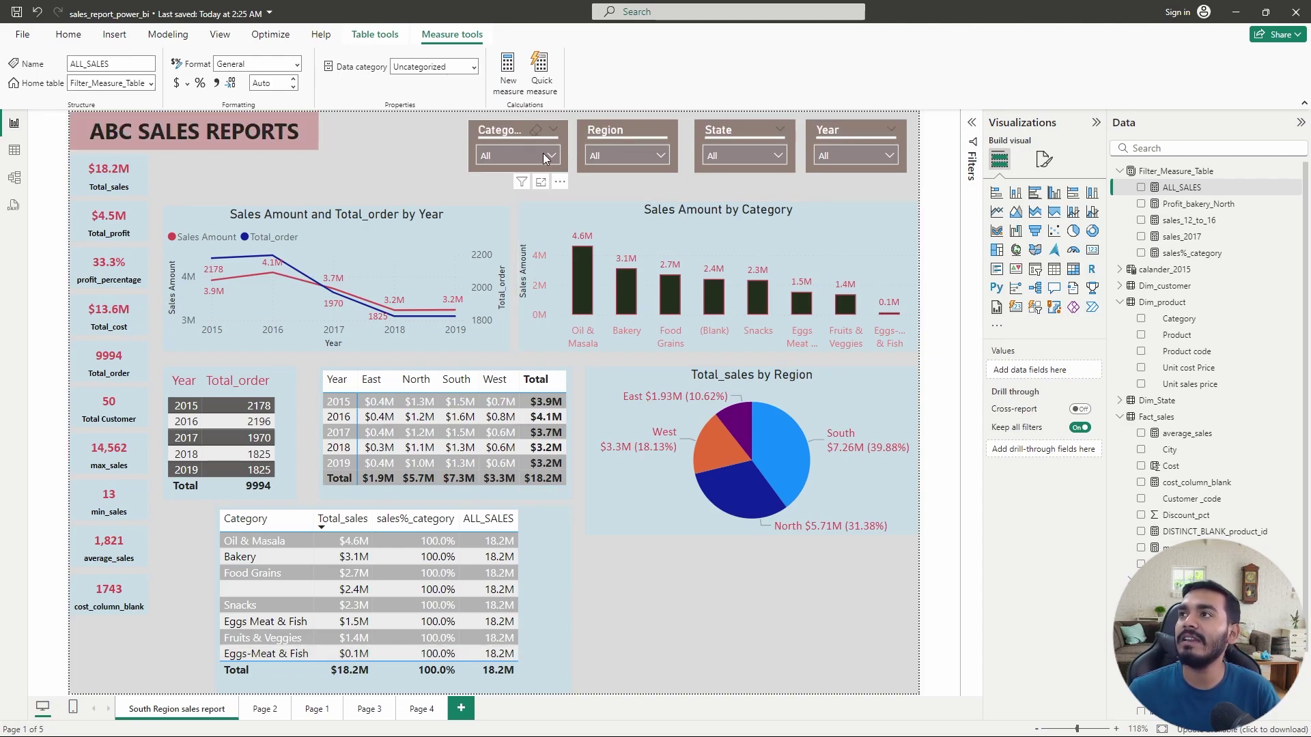
# Check how ALL_SALES responds to filtering on the Fruits & Veggies category and on the North region, clearing each filter
pyautogui.click(543, 154)
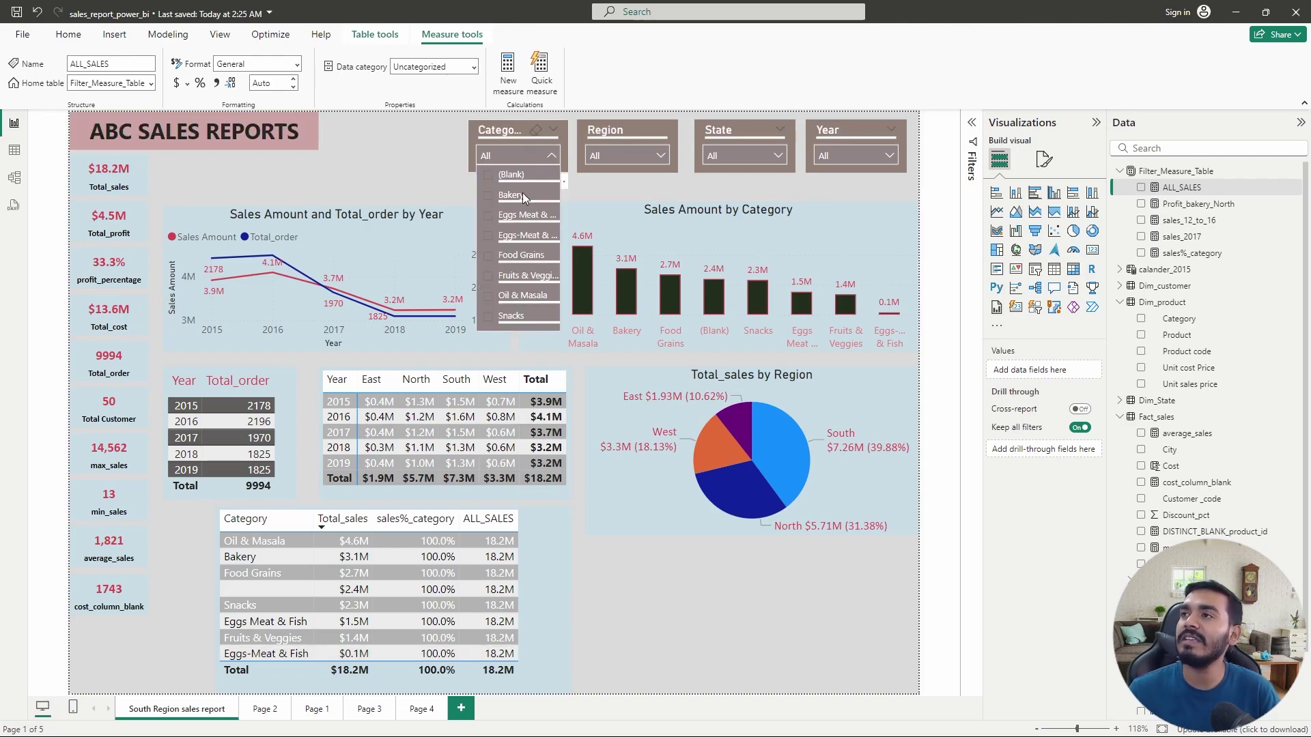
pyautogui.click(488, 276)
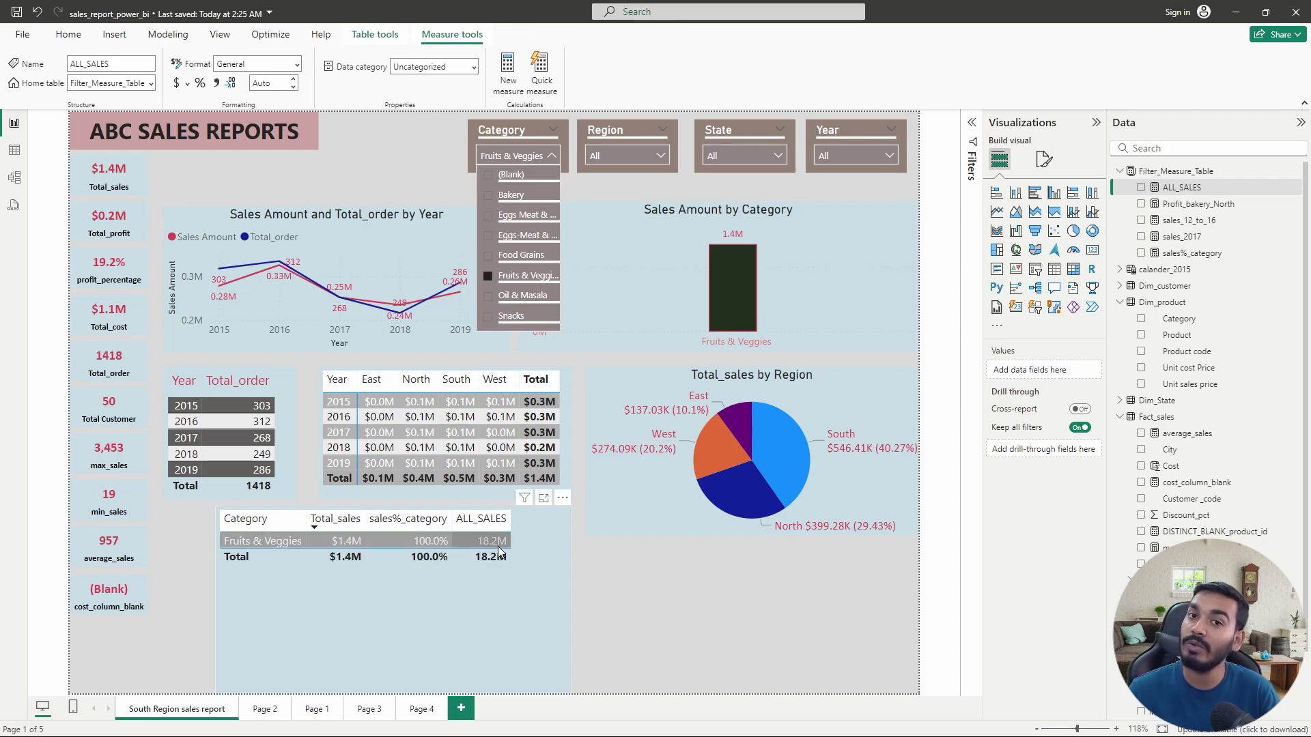
pyautogui.click(487, 277)
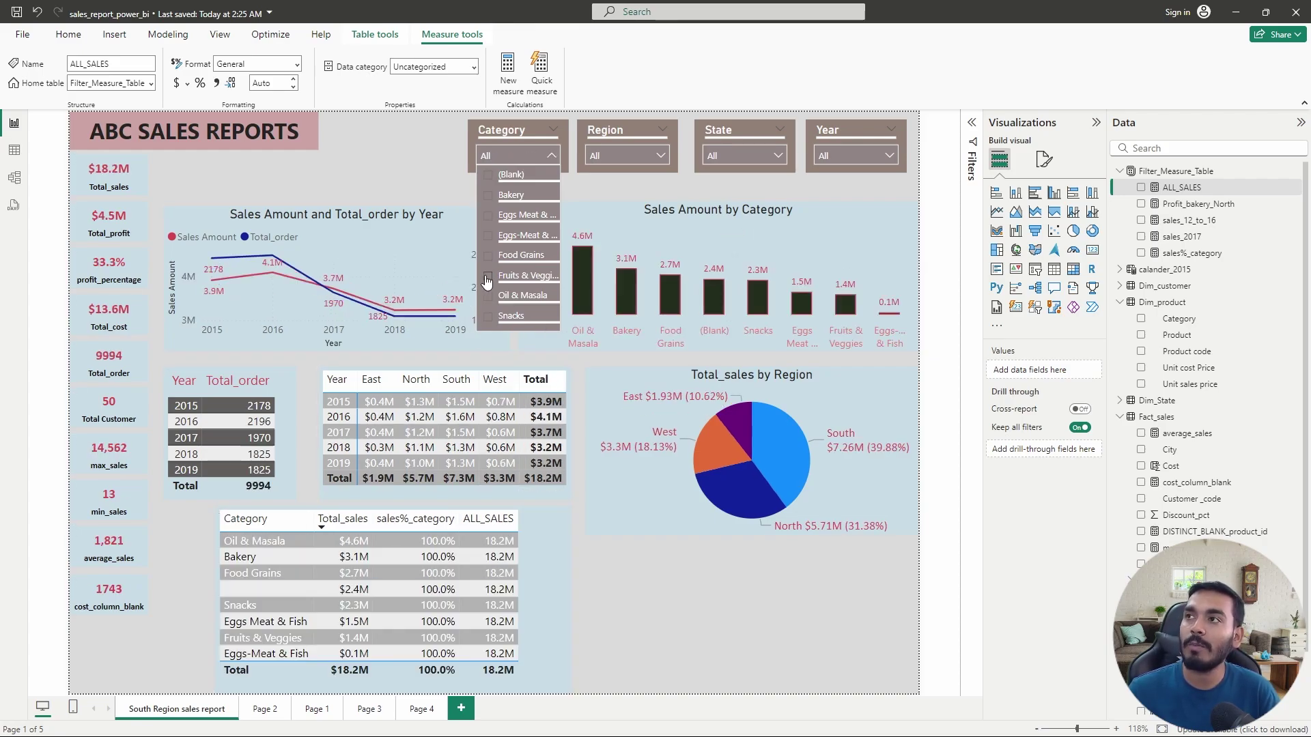
pyautogui.click(641, 153)
pyautogui.click(641, 152)
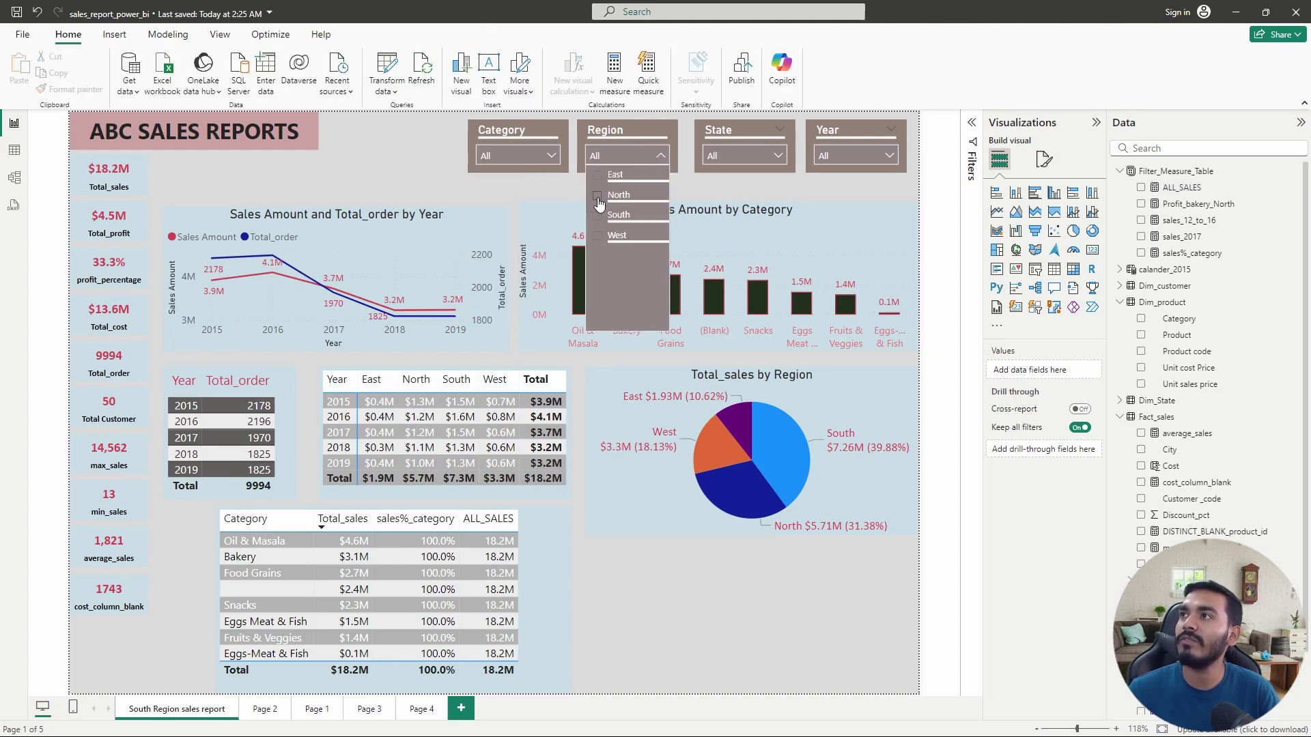
pyautogui.click(598, 197)
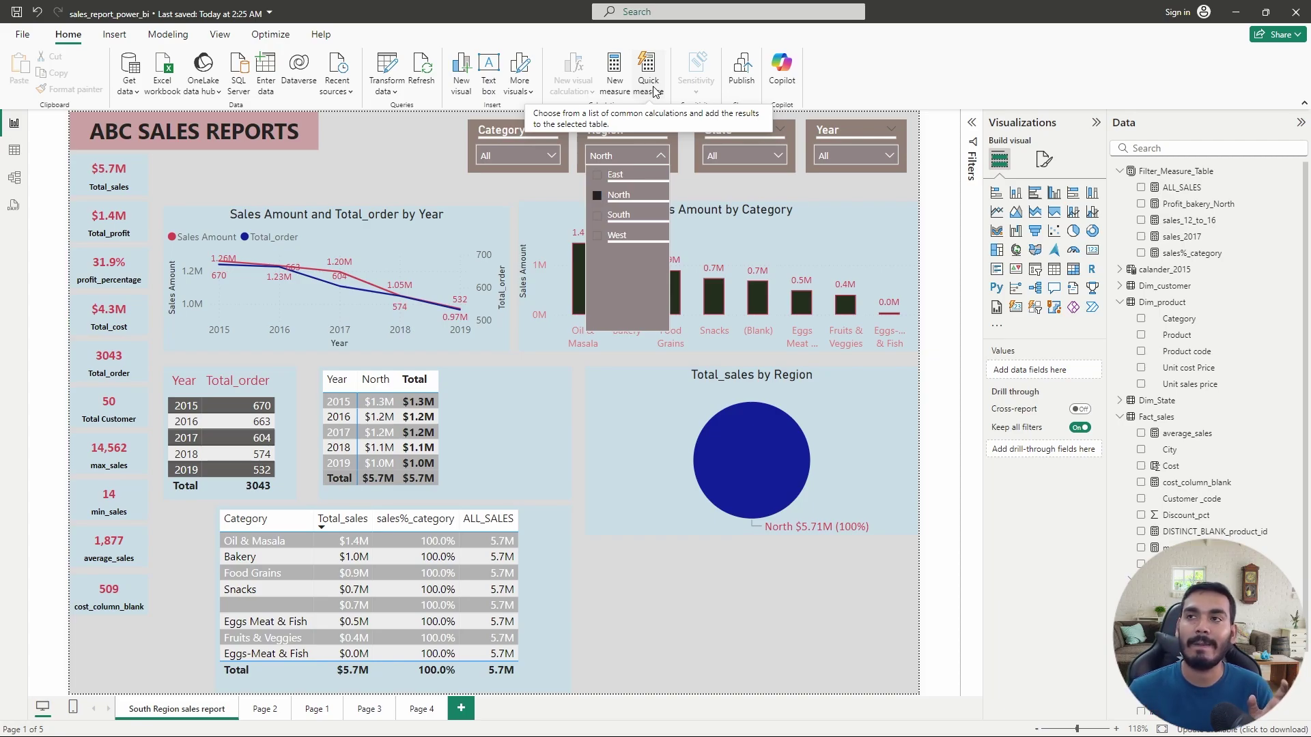
pyautogui.click(596, 196)
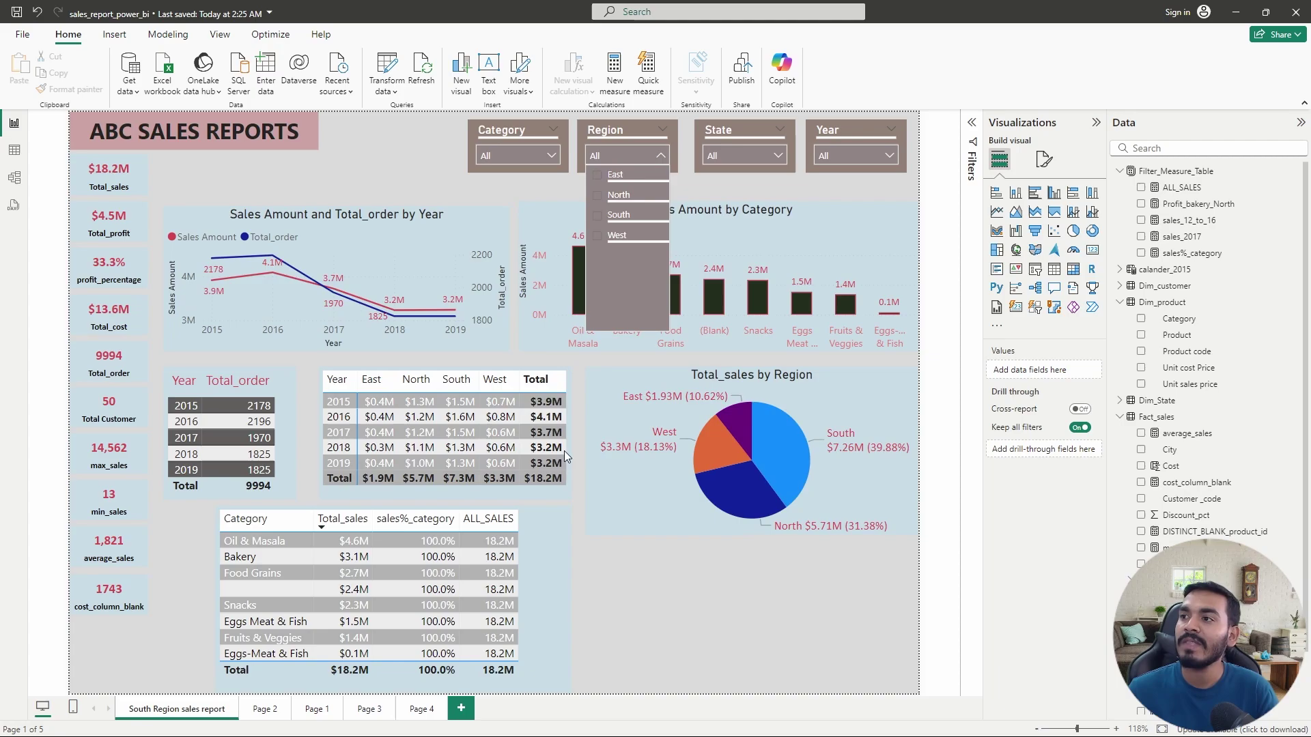
# Replace Category with the Region field from Dim_State as the first column of the table containing ALL_SALES
pyautogui.click(530, 555)
pyautogui.click(527, 551)
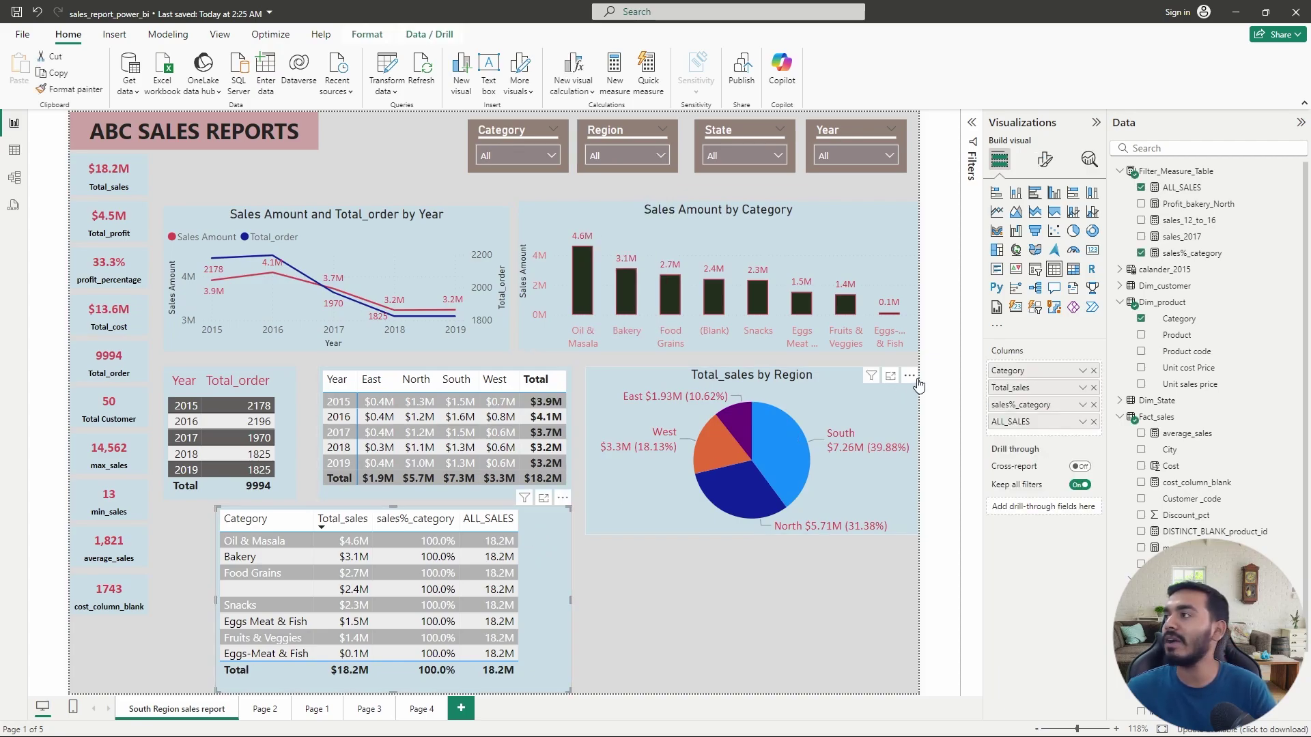
pyautogui.click(1093, 373)
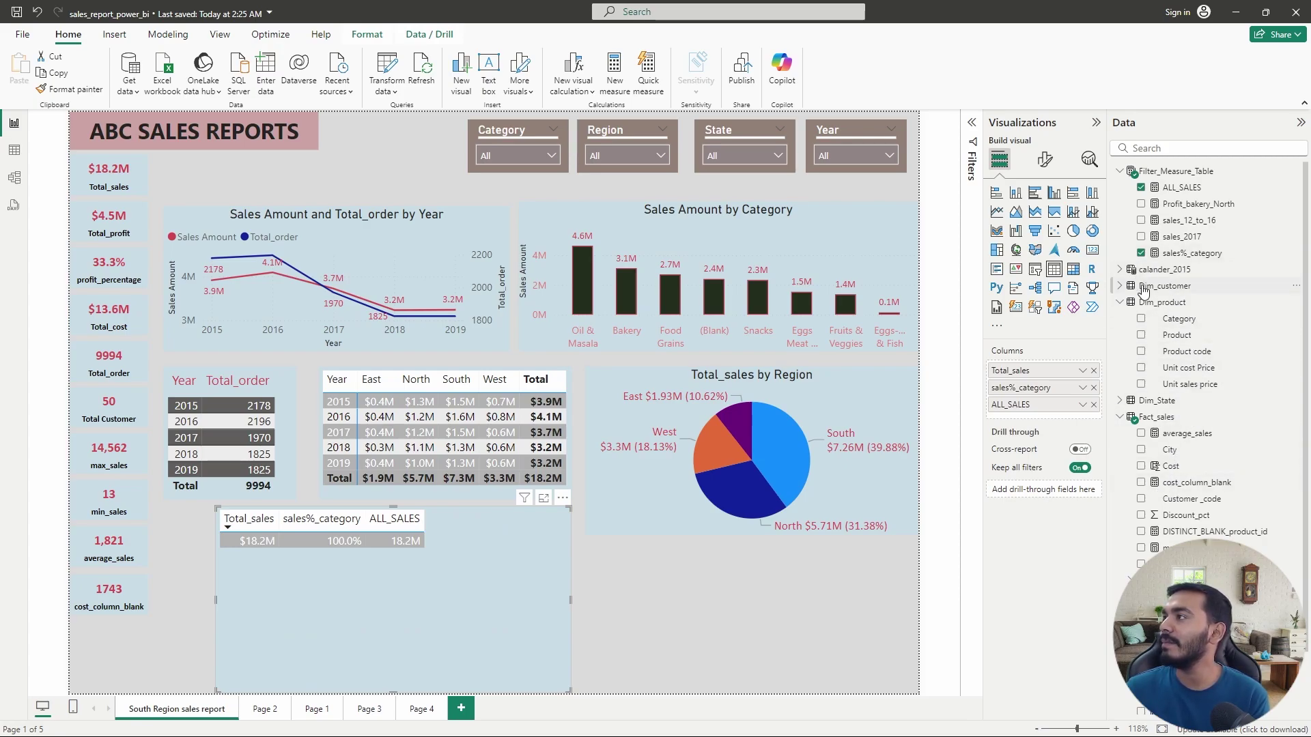
pyautogui.click(1121, 401)
pyautogui.moveTo(1190, 424); pyautogui.dragTo(1068, 374)
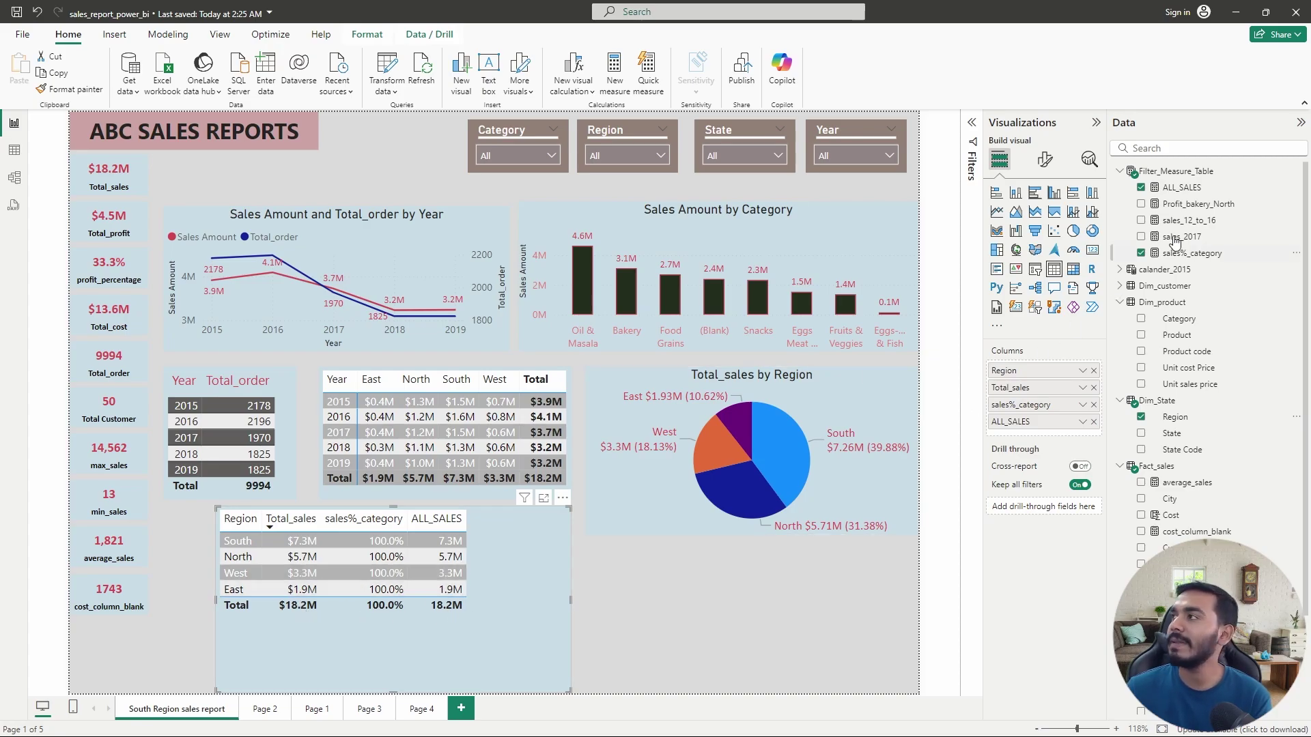
# Change the ALL_SALES measure to CALCULATE([Total_sales],ALL(Dim_State[Region])) so it ignores the region filter
pyautogui.click(1181, 187)
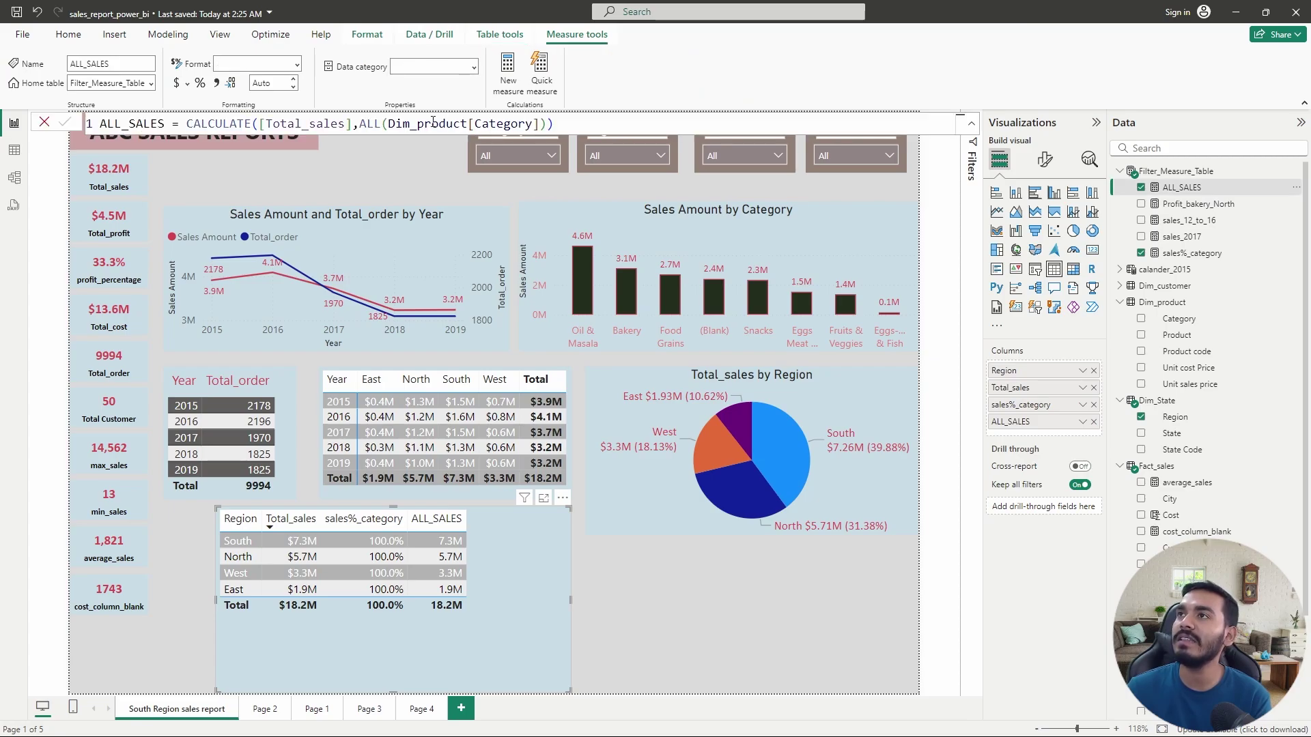
pyautogui.moveTo(208, 127); pyautogui.dragTo(671, 128)
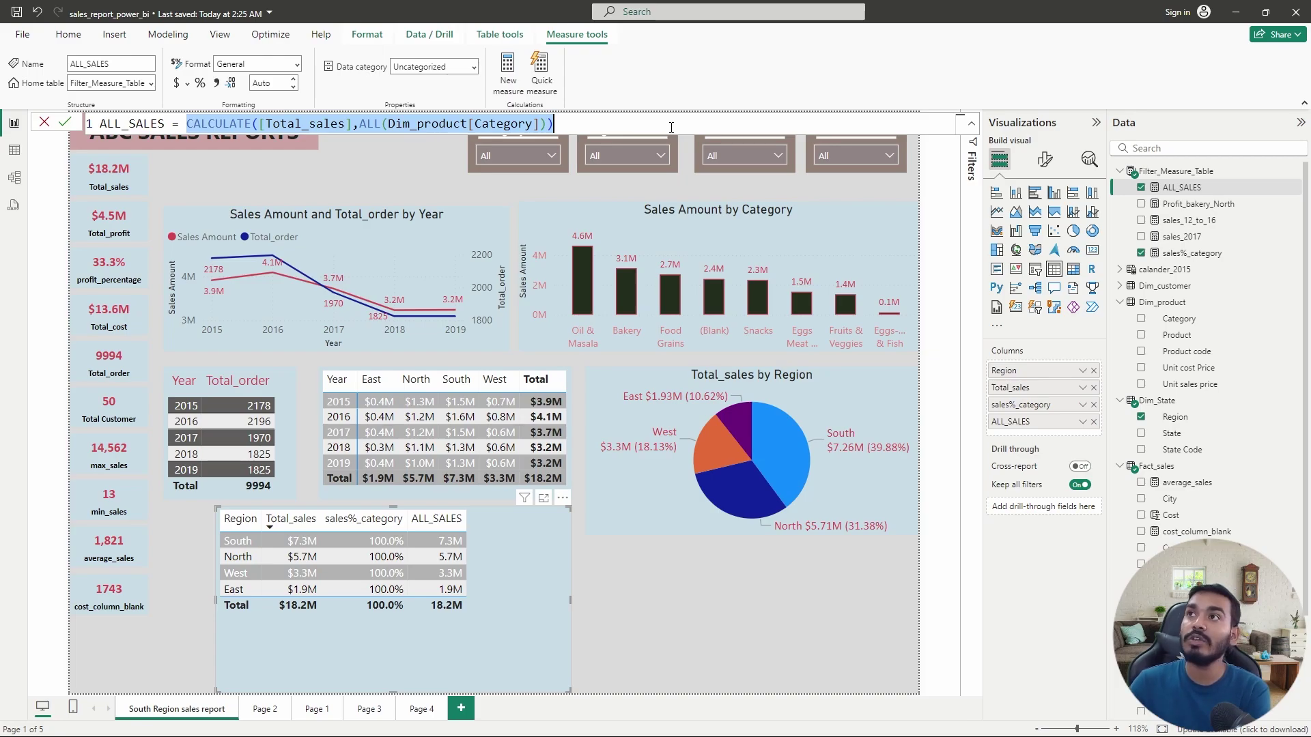
pyautogui.click(497, 122)
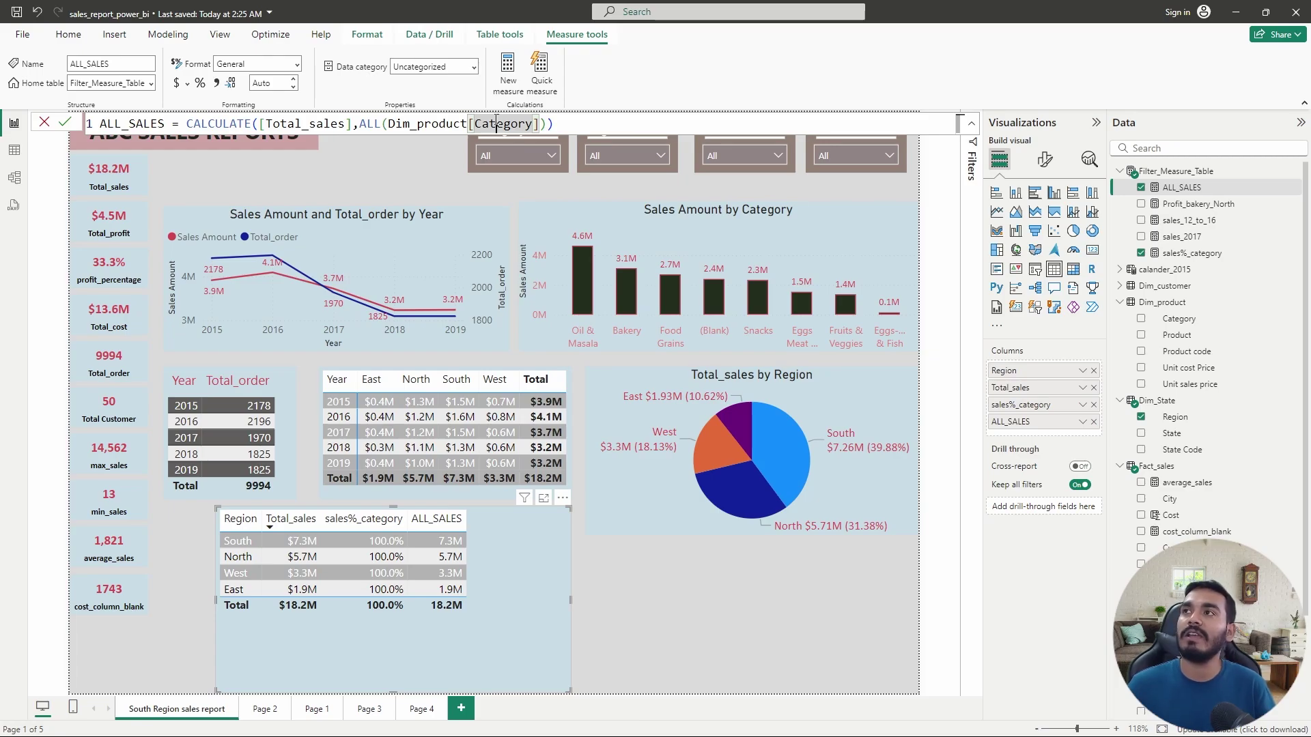
pyautogui.click(541, 122)
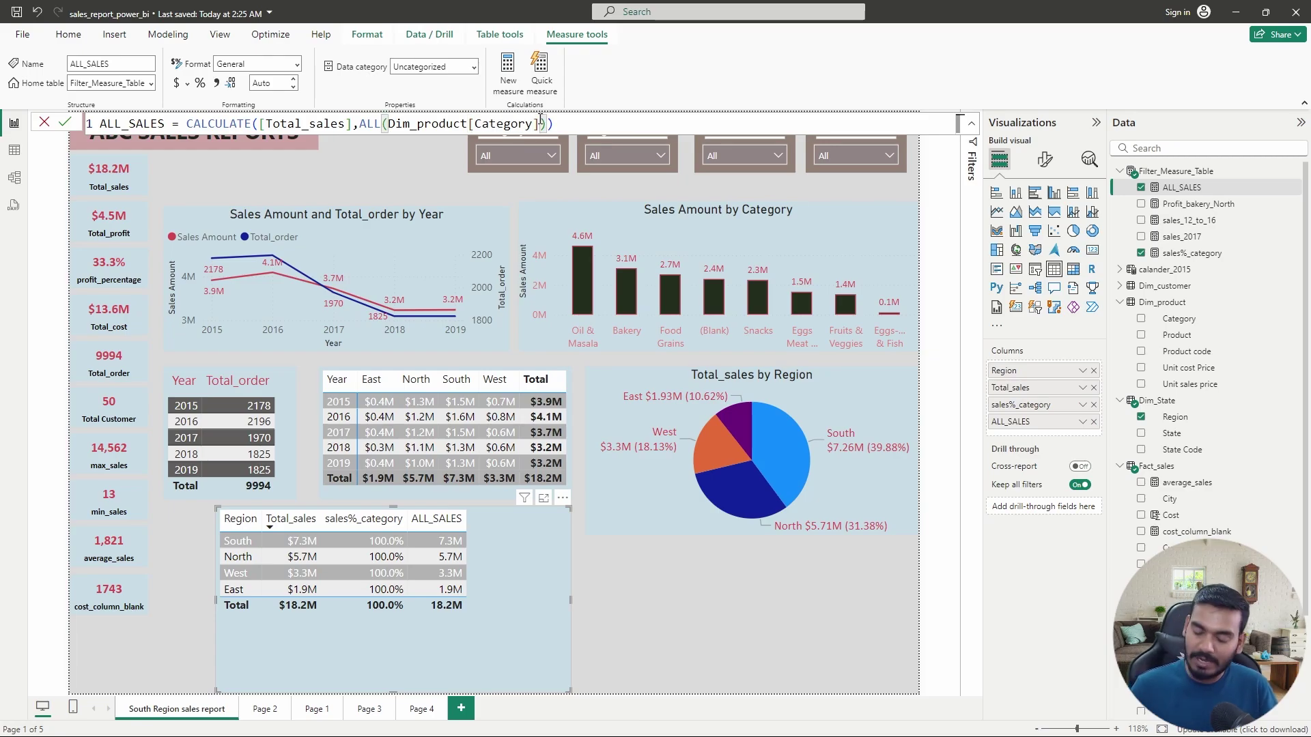
pyautogui.press('BackSpace')
pyautogui.press('BackSpace')
pyautogui.press('BackSpace')
pyautogui.press('BackSpace')
pyautogui.press('BackSpace')
pyautogui.press('BackSpace')
pyautogui.press('BackSpace')
pyautogui.press('BackSpace')
pyautogui.press('BackSpace')
pyautogui.press('BackSpace')
pyautogui.press('BackSpace')
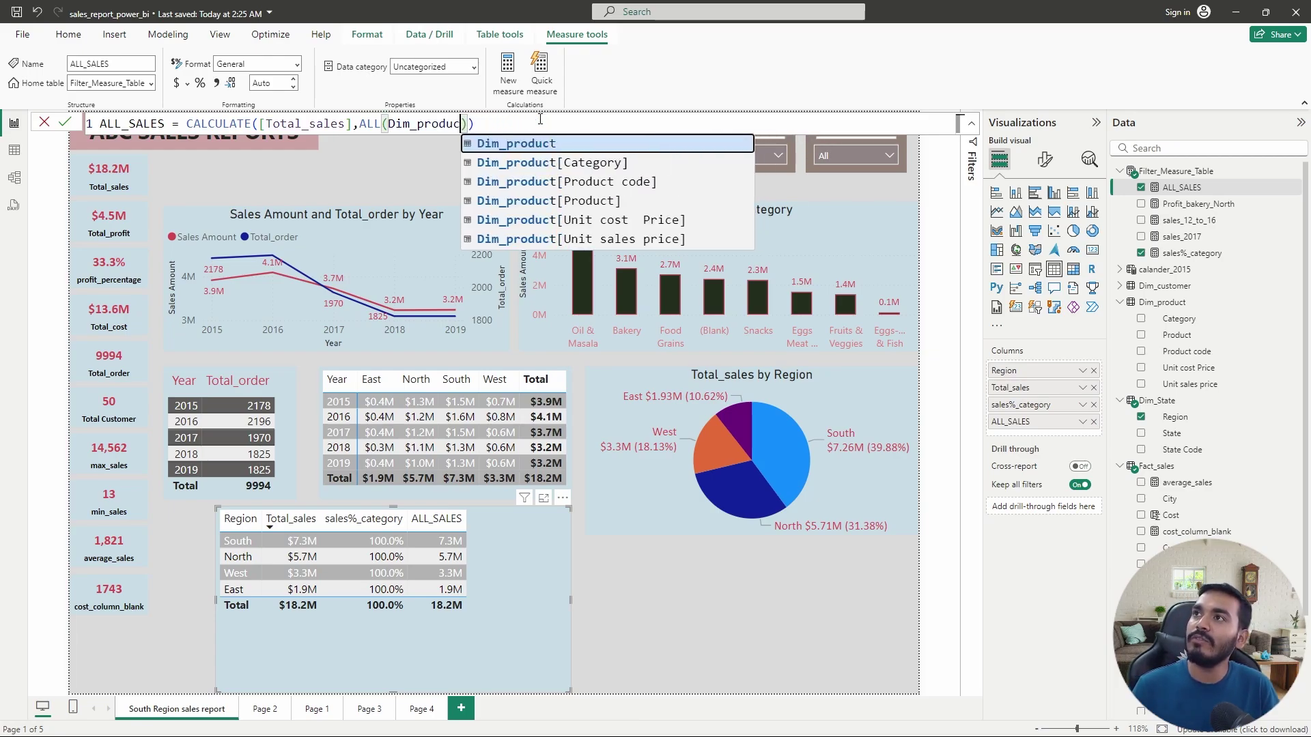
pyautogui.press('BackSpace')
pyautogui.press('BackSpace')
pyautogui.press('BackSpace')
pyautogui.press('BackSpace')
pyautogui.press('BackSpace')
pyautogui.press('BackSpace')
pyautogui.write('S')
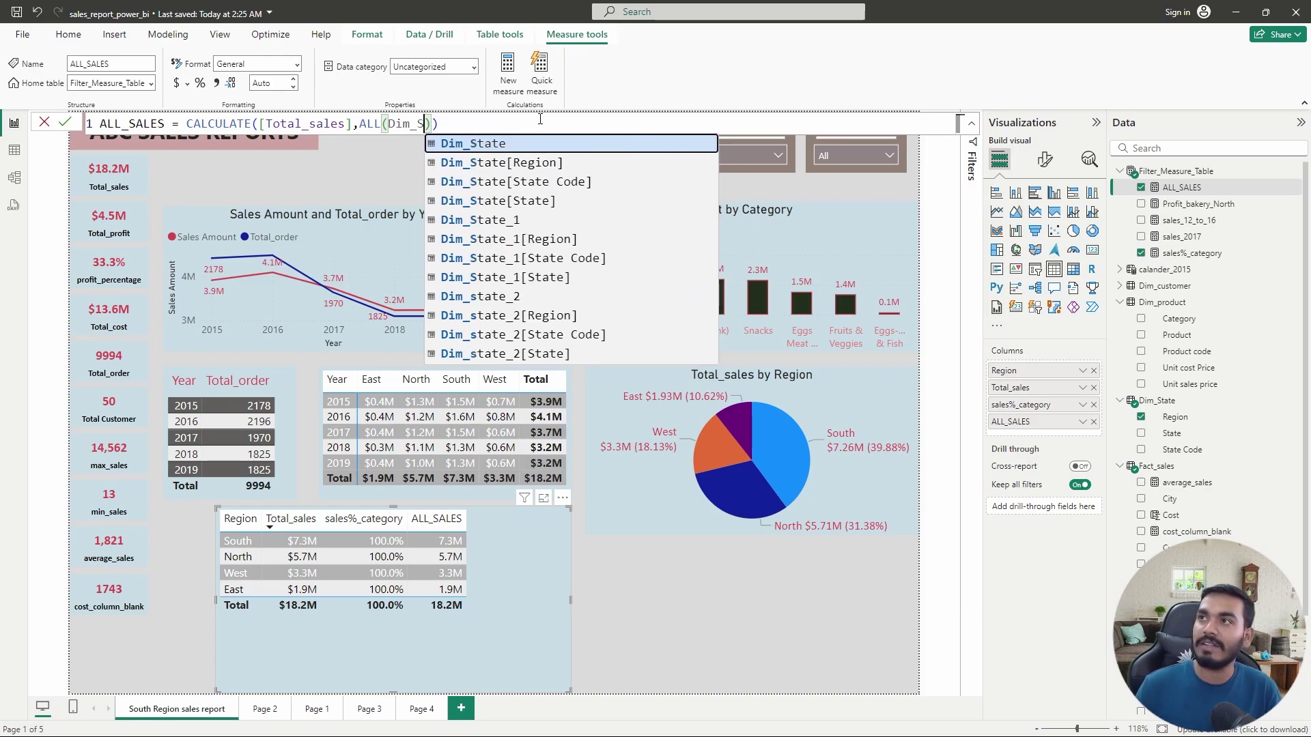
pyautogui.press('Down')
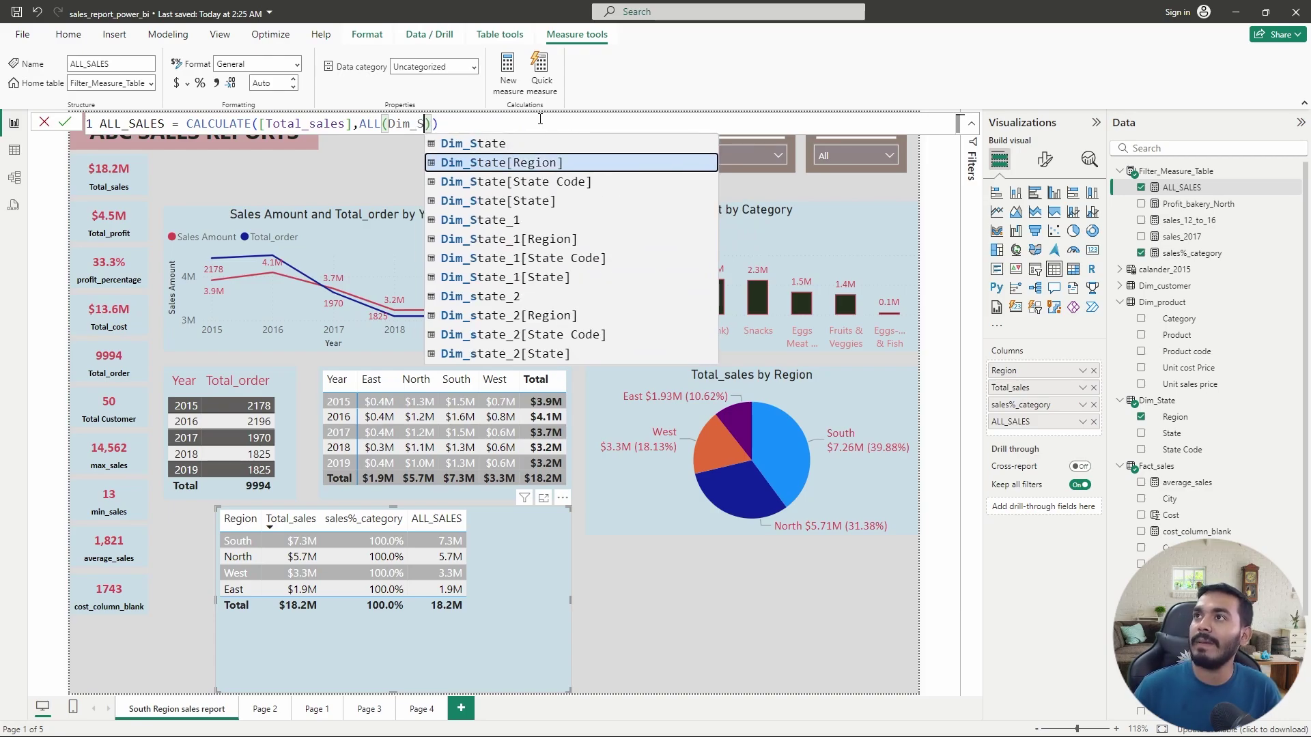
pyautogui.press('Tab')
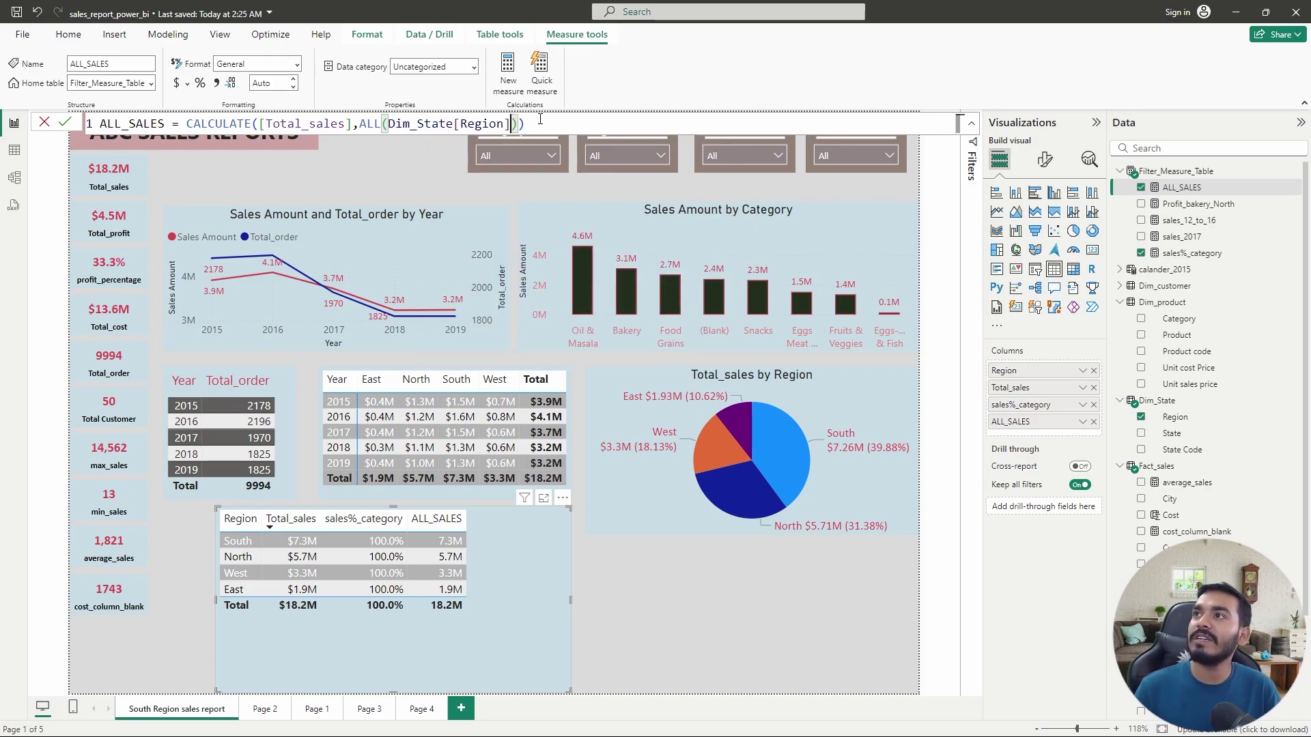
pyautogui.press('Return')
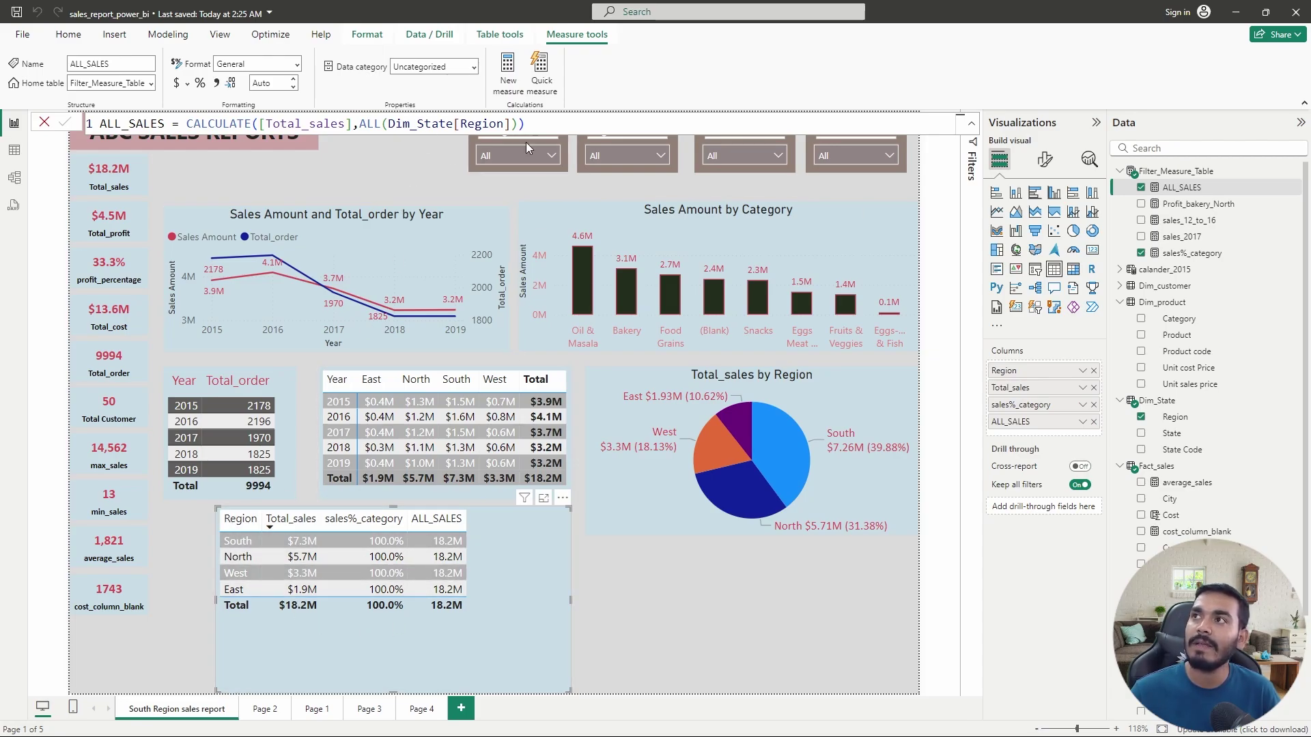
# Test the region-based ALL_SALES measure by filtering on the North region and on the Bakery category, clearing each filter
pyautogui.click(648, 156)
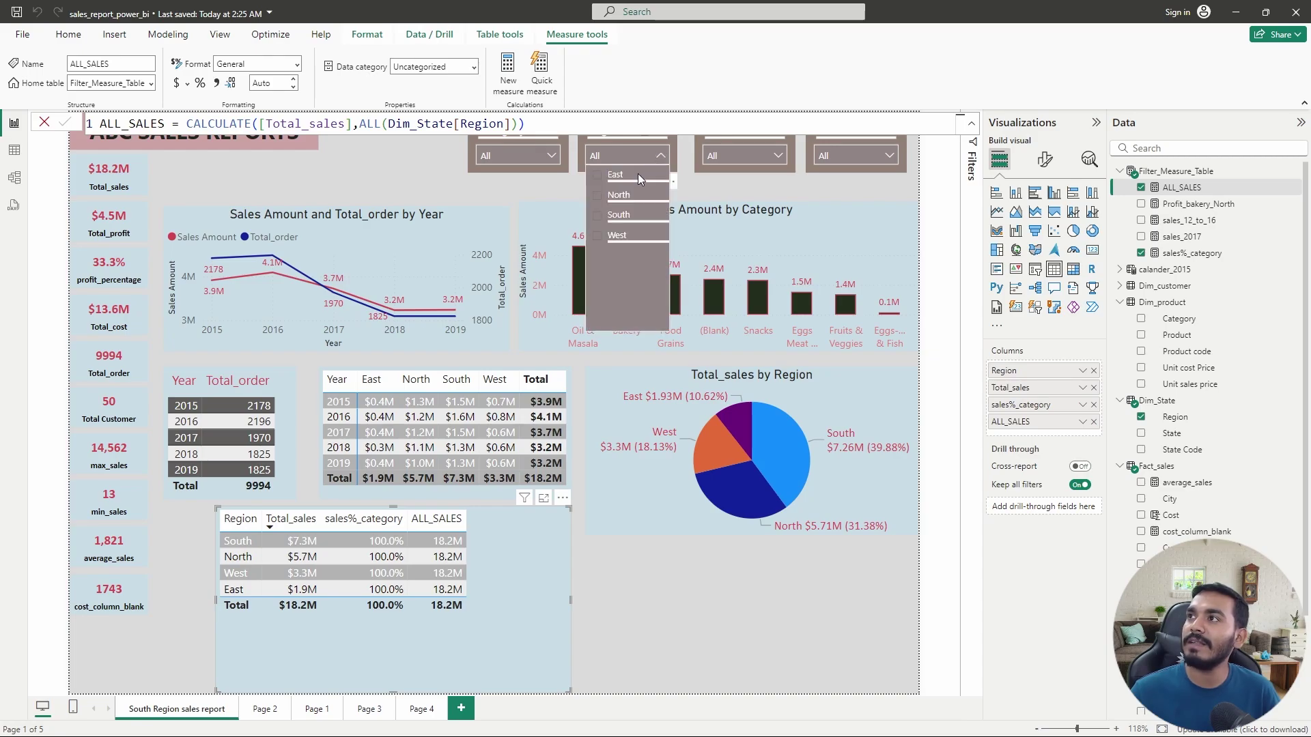
pyautogui.click(599, 196)
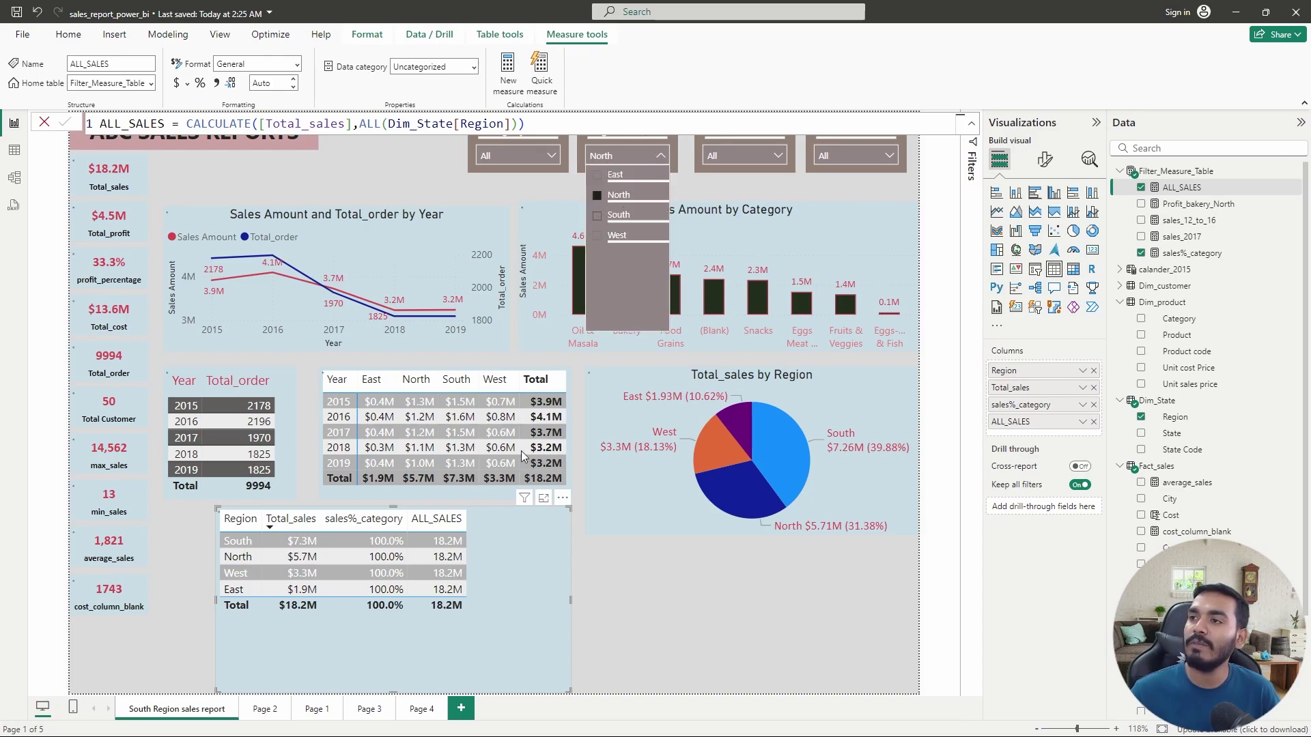
pyautogui.click(598, 197)
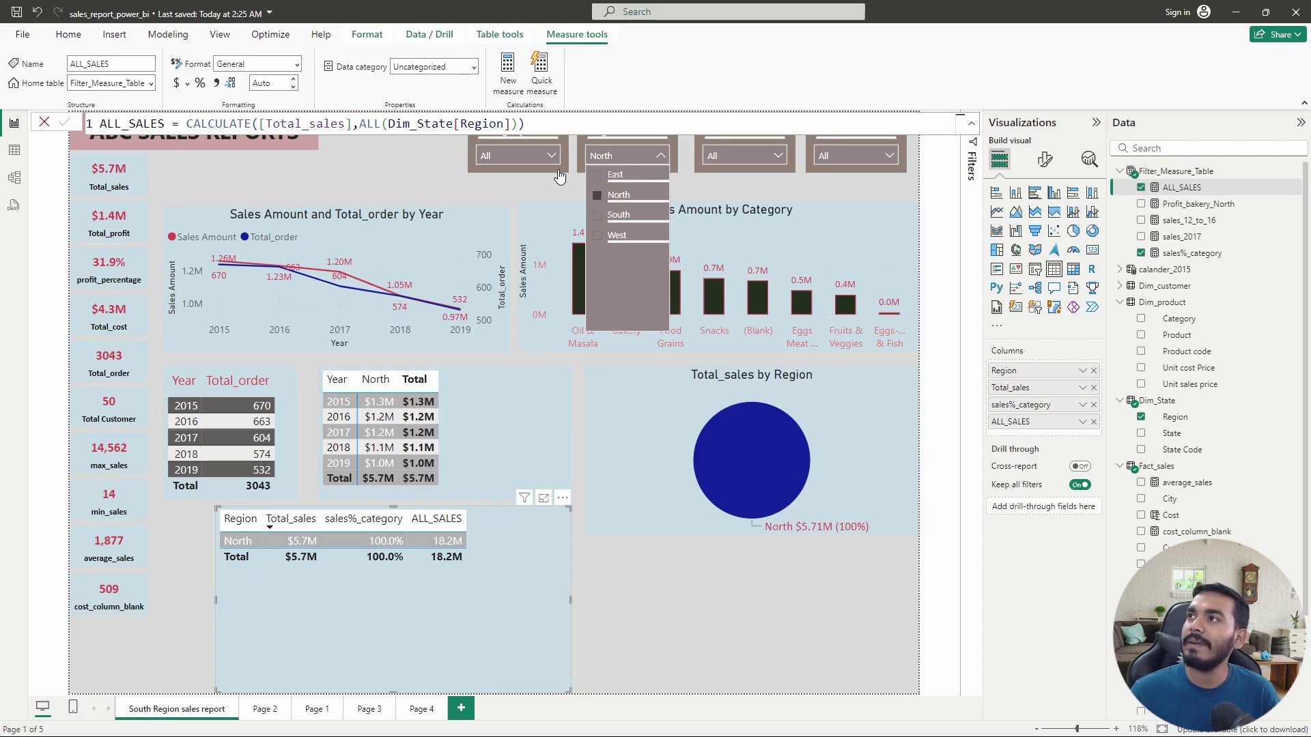
pyautogui.click(553, 159)
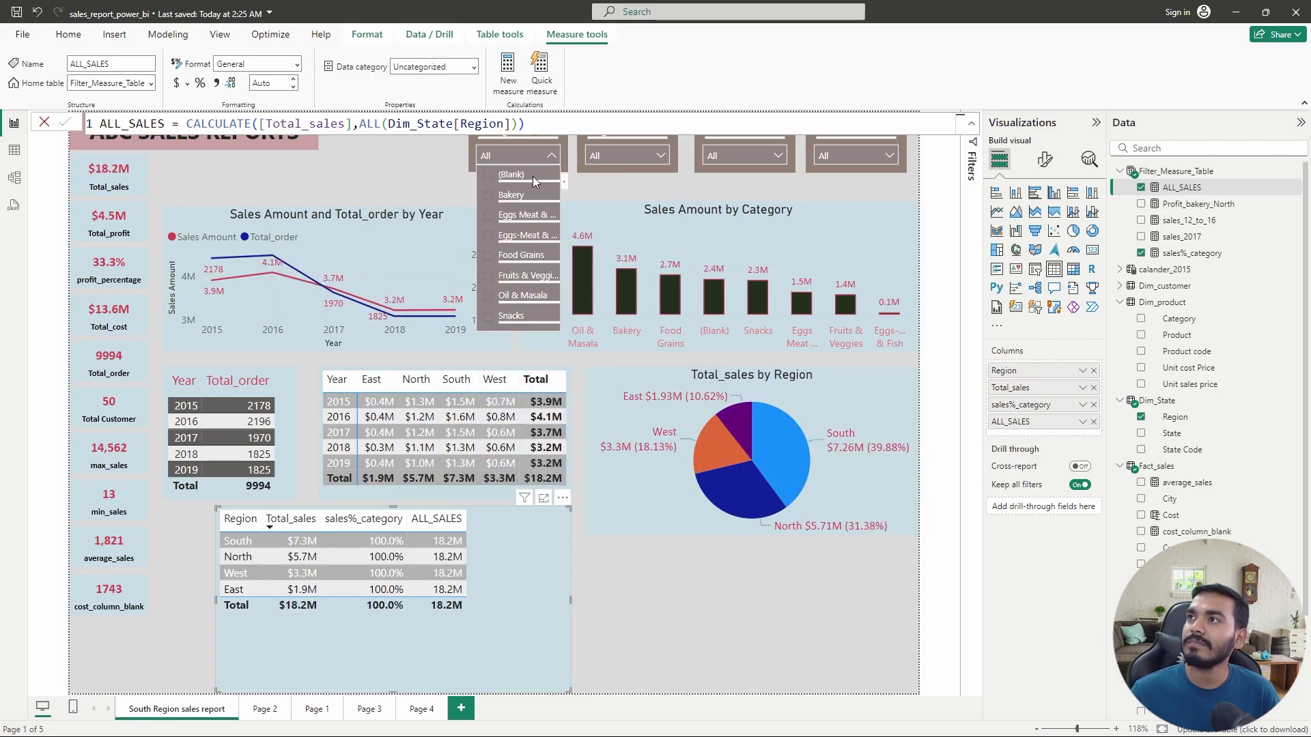
pyautogui.click(489, 197)
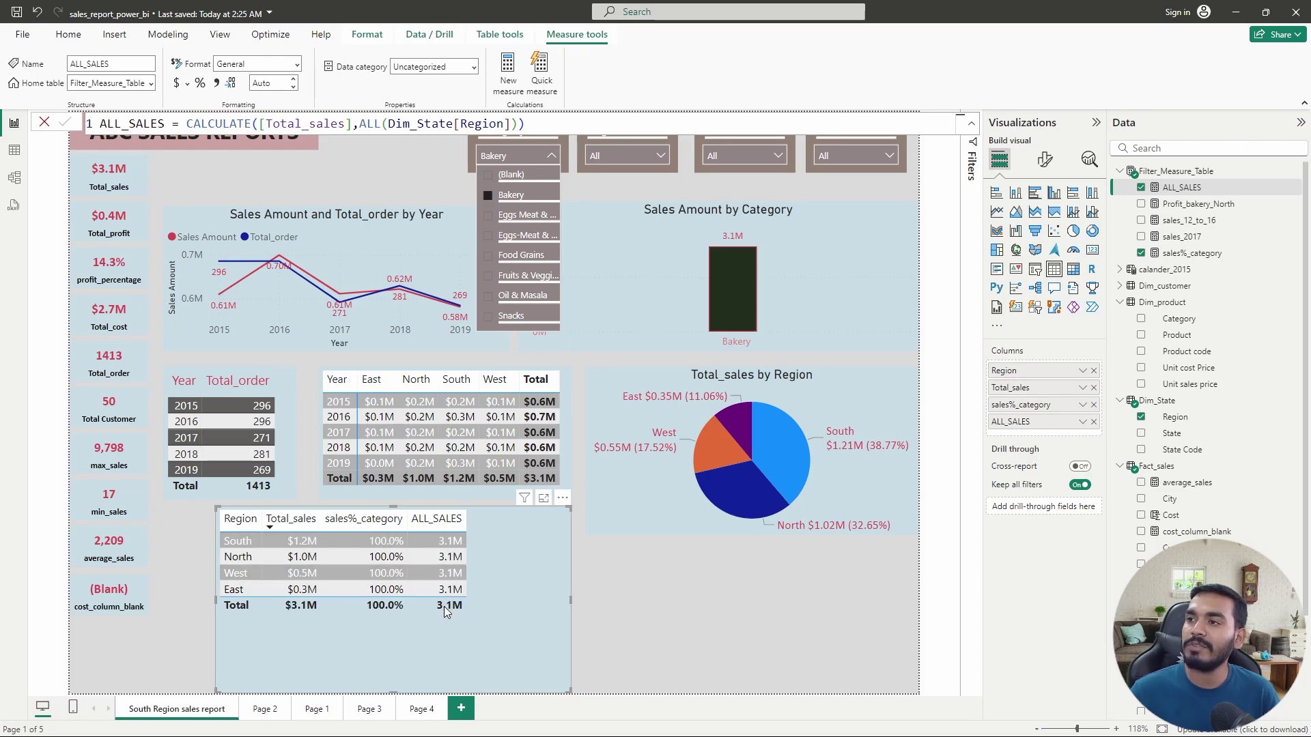
pyautogui.click(489, 196)
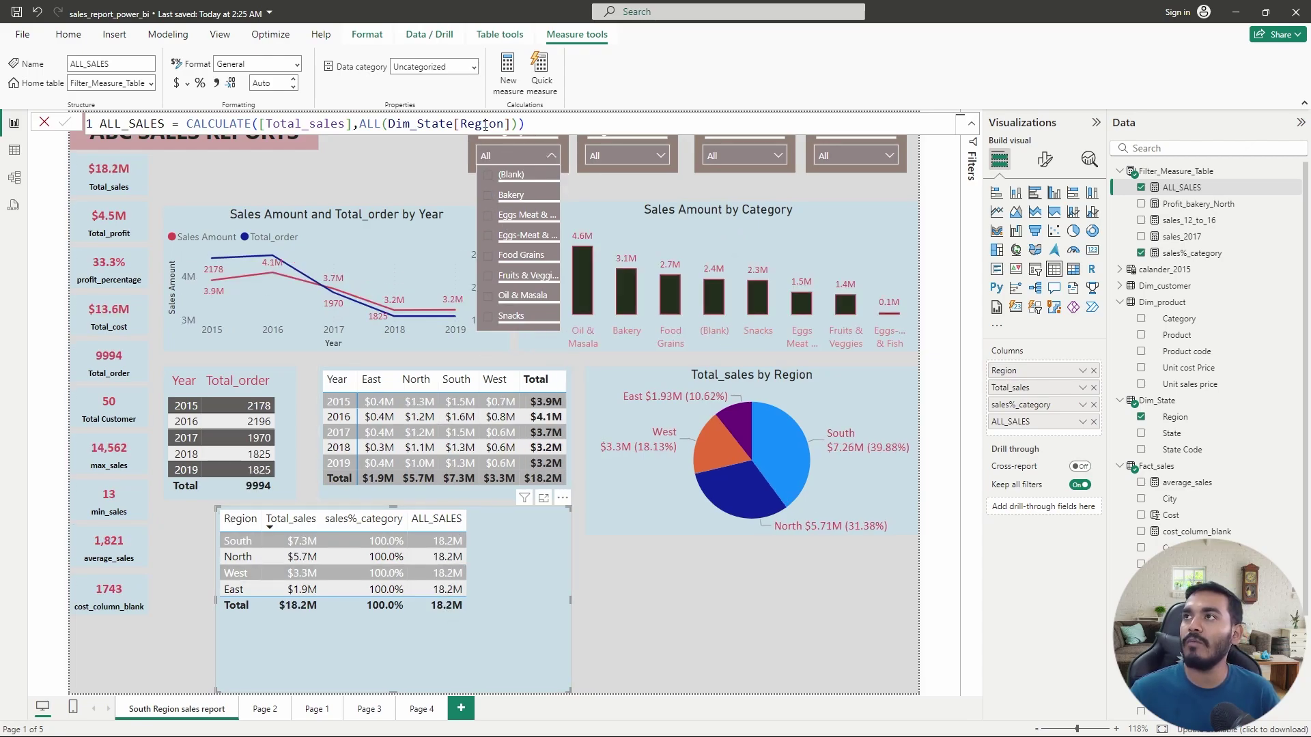
# Restore the ALL_SALES formula to CALCULATE([Total_sales],ALL(Dim_product[Category])) and close the formula editor
pyautogui.click(515, 124)
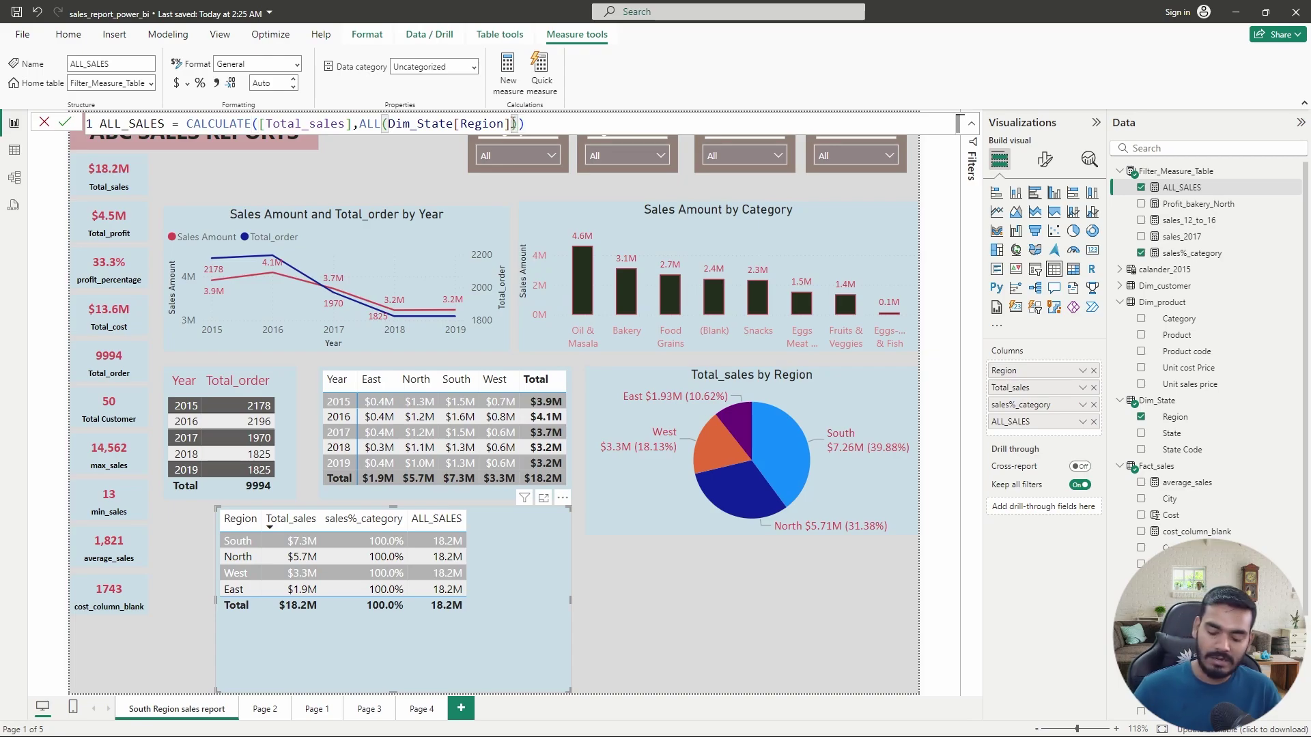
pyautogui.press('BackSpace')
pyautogui.press('BackSpace')
pyautogui.press('BackSpace')
pyautogui.press('BackSpace')
pyautogui.press('BackSpace')
pyautogui.press('BackSpace')
pyautogui.press('BackSpace')
pyautogui.press('BackSpace')
pyautogui.press('BackSpace')
pyautogui.press('BackSpace')
pyautogui.press('BackSpace')
pyautogui.press('BackSpace')
pyautogui.press('BackSpace')
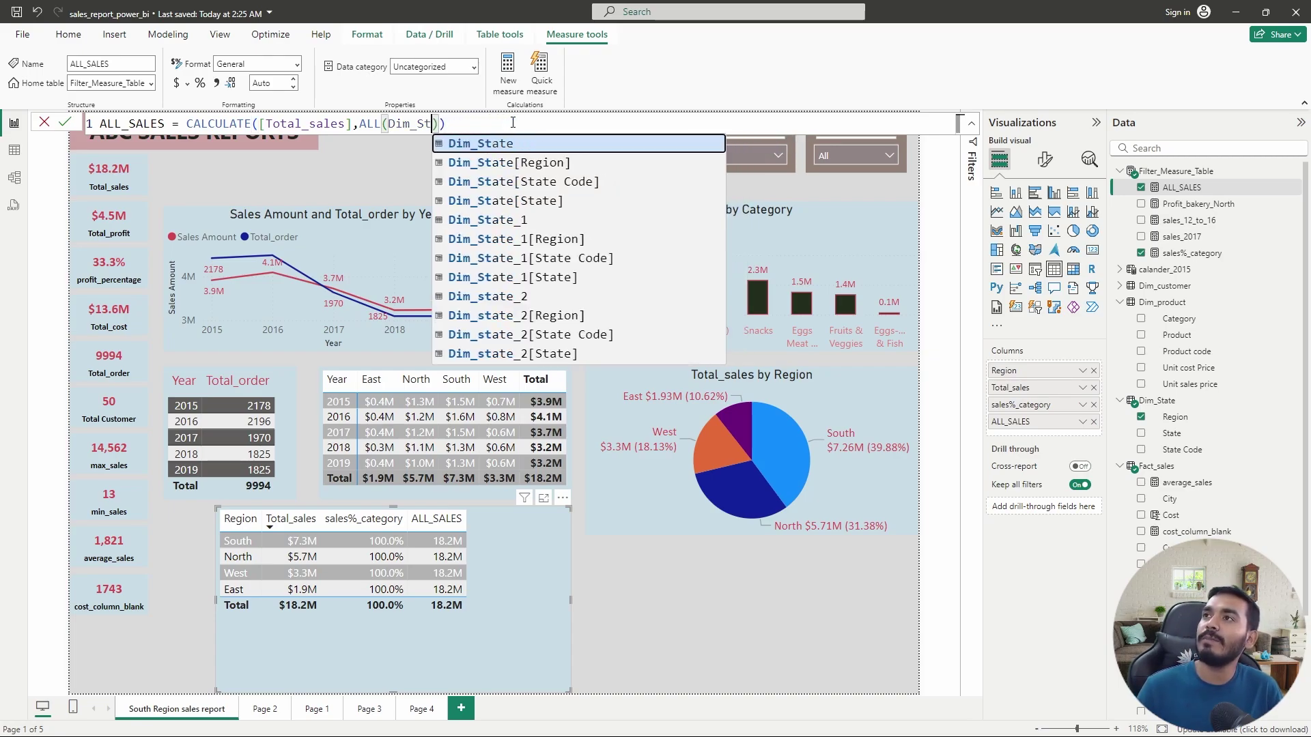
pyautogui.write('pr')
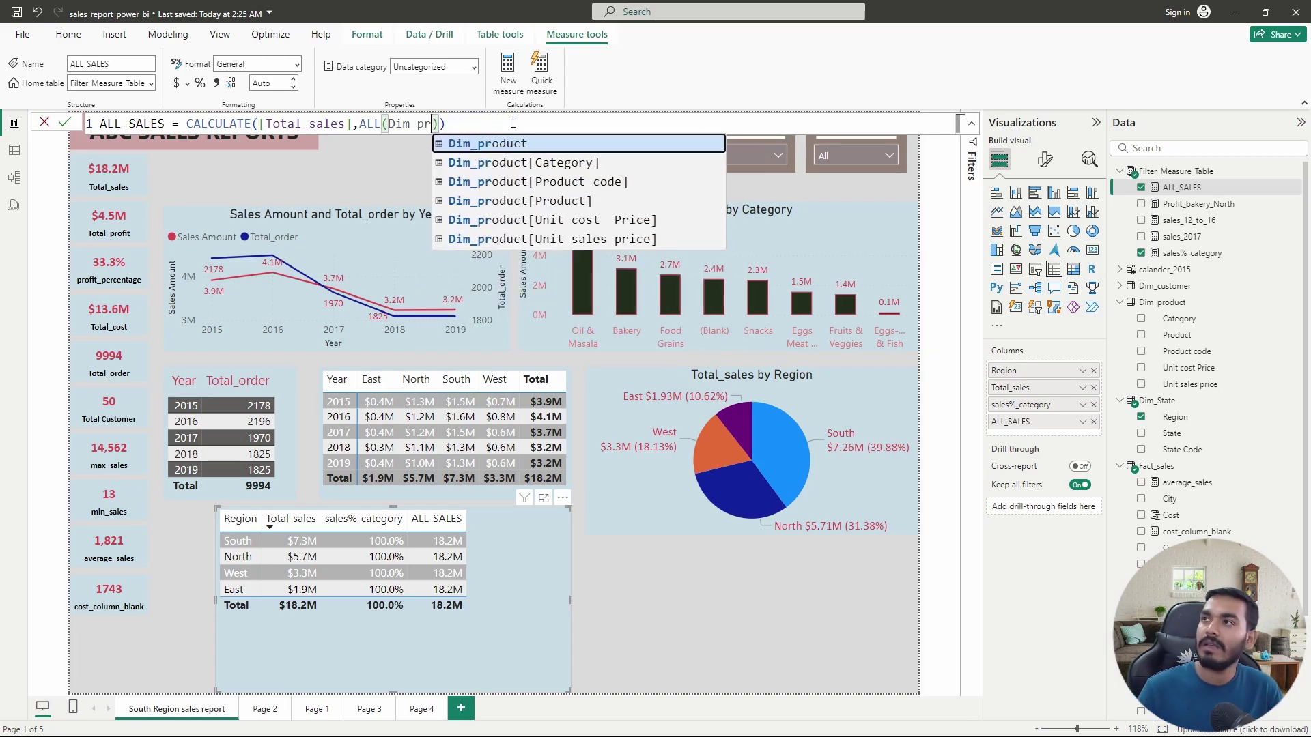
pyautogui.click(570, 162)
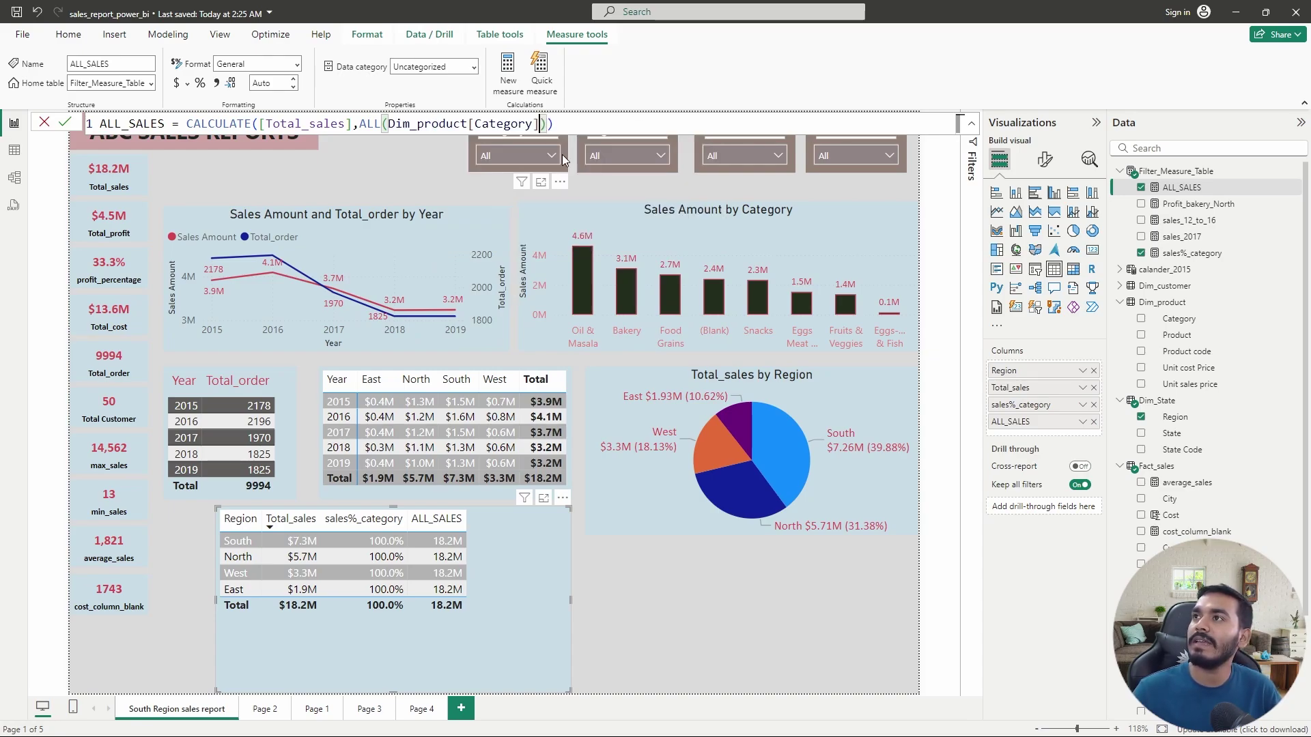
pyautogui.click(596, 125)
pyautogui.press('Return')
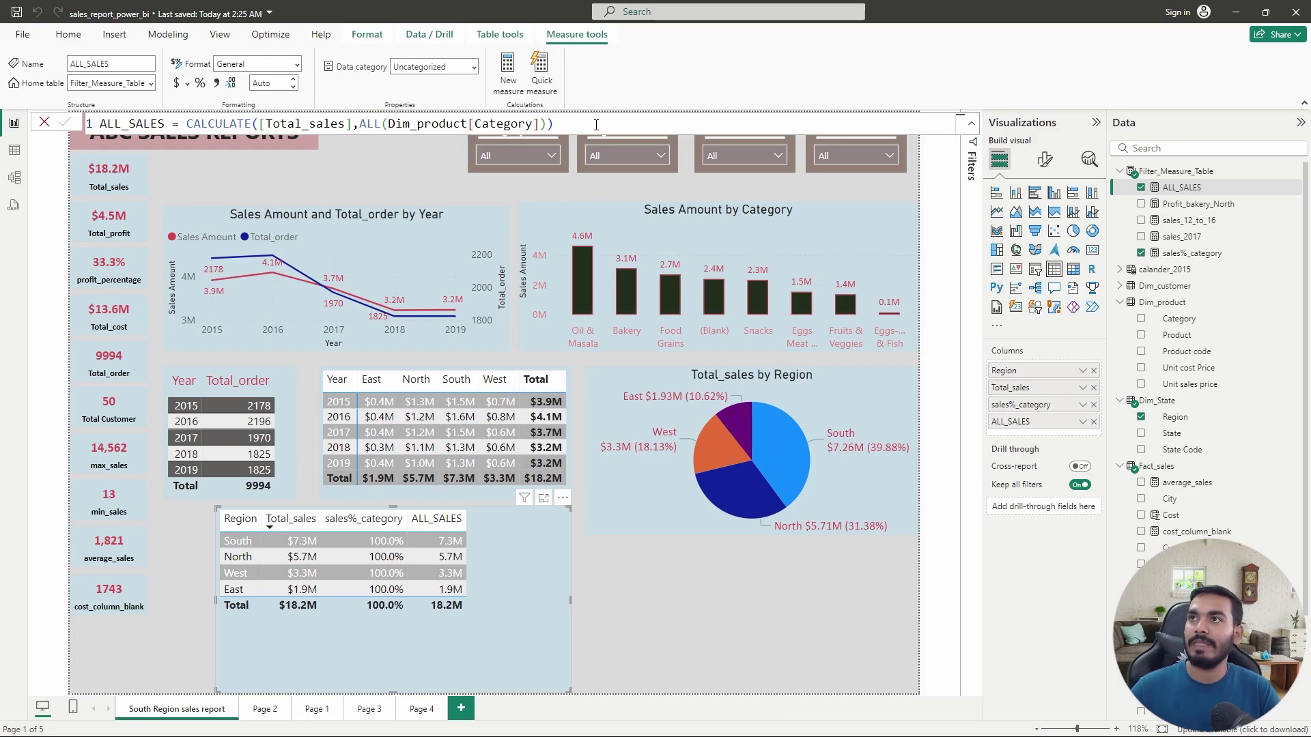
pyautogui.click(44, 122)
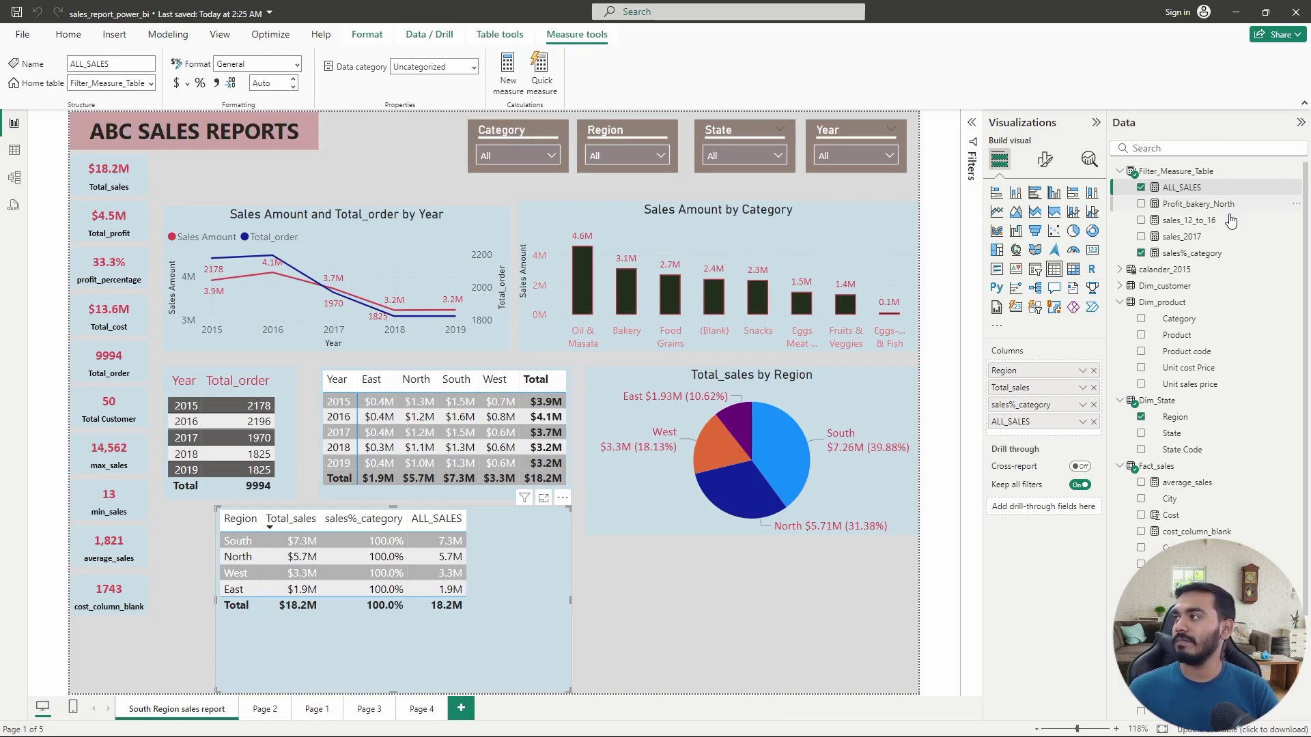
# Change the sales%_category measure to DIVIDE([Total_sales],[ALL_SALES]), commit it and close the formula editor
pyautogui.click(1201, 257)
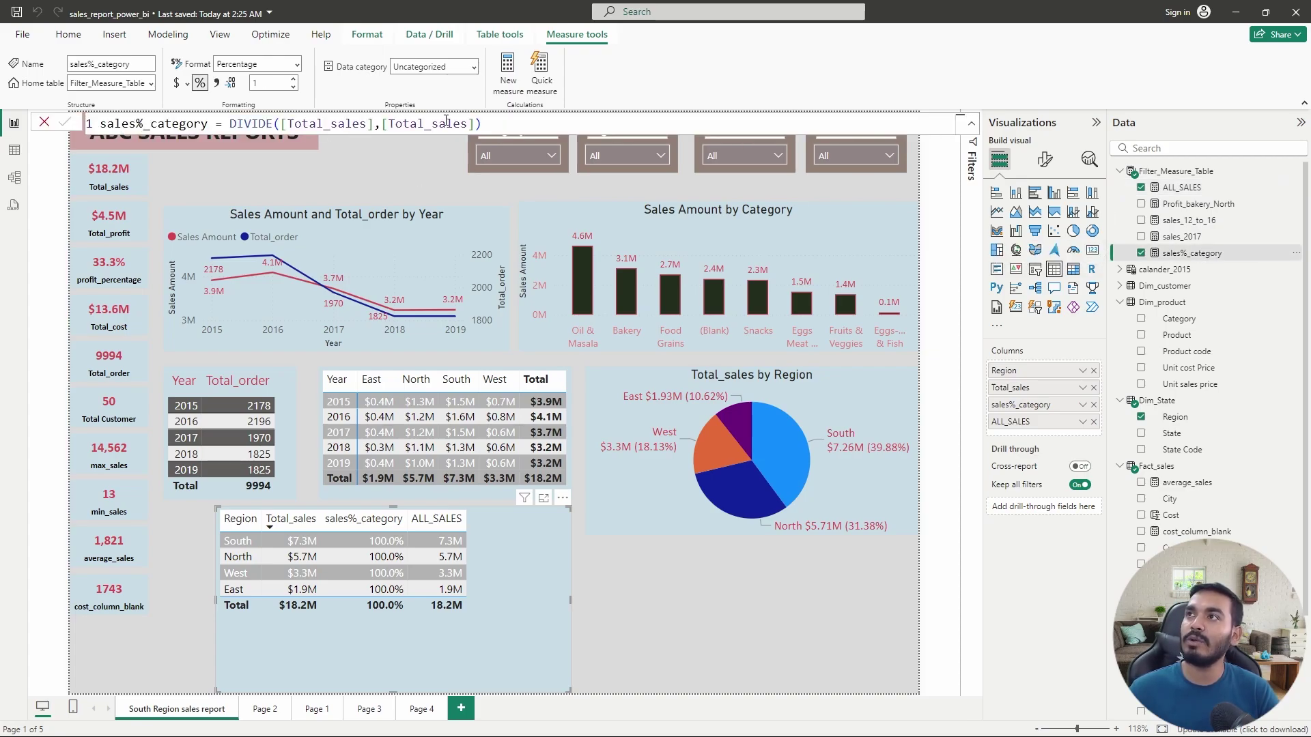
pyautogui.moveTo(478, 123); pyautogui.dragTo(382, 124)
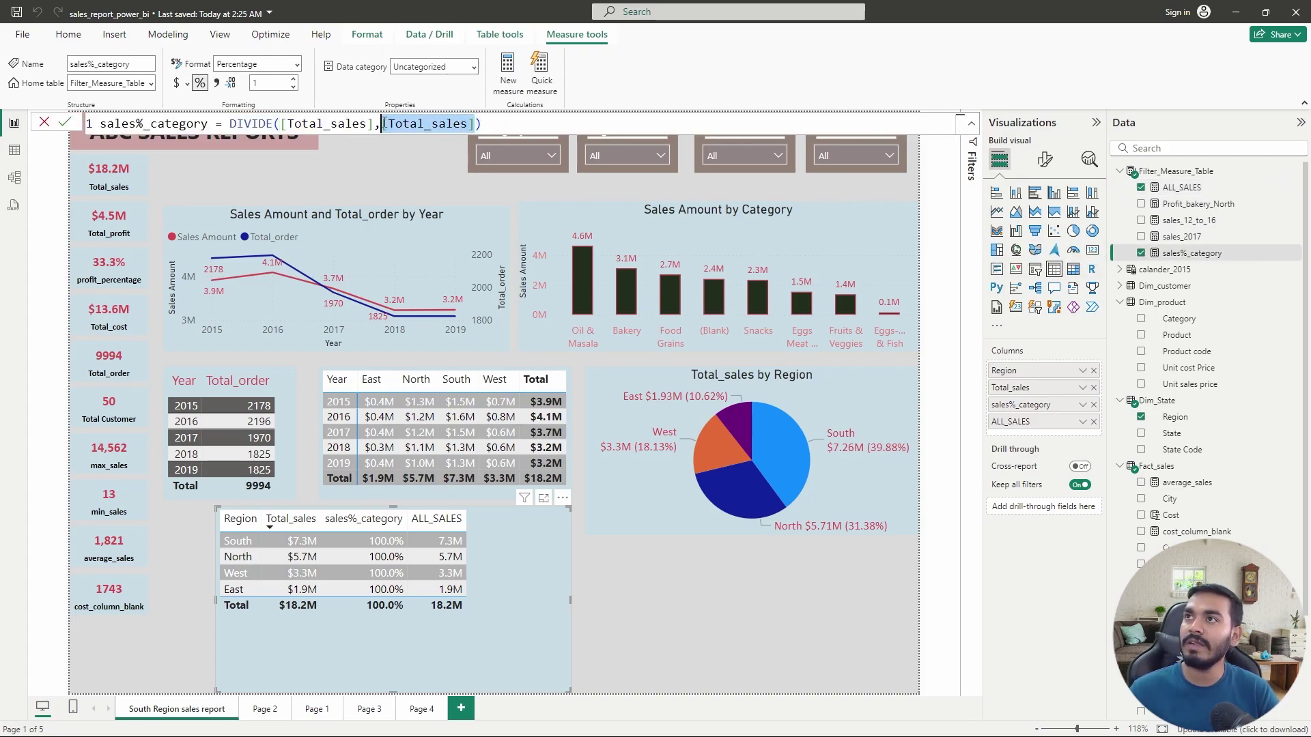
pyautogui.press('Delete')
pyautogui.press('Delete')
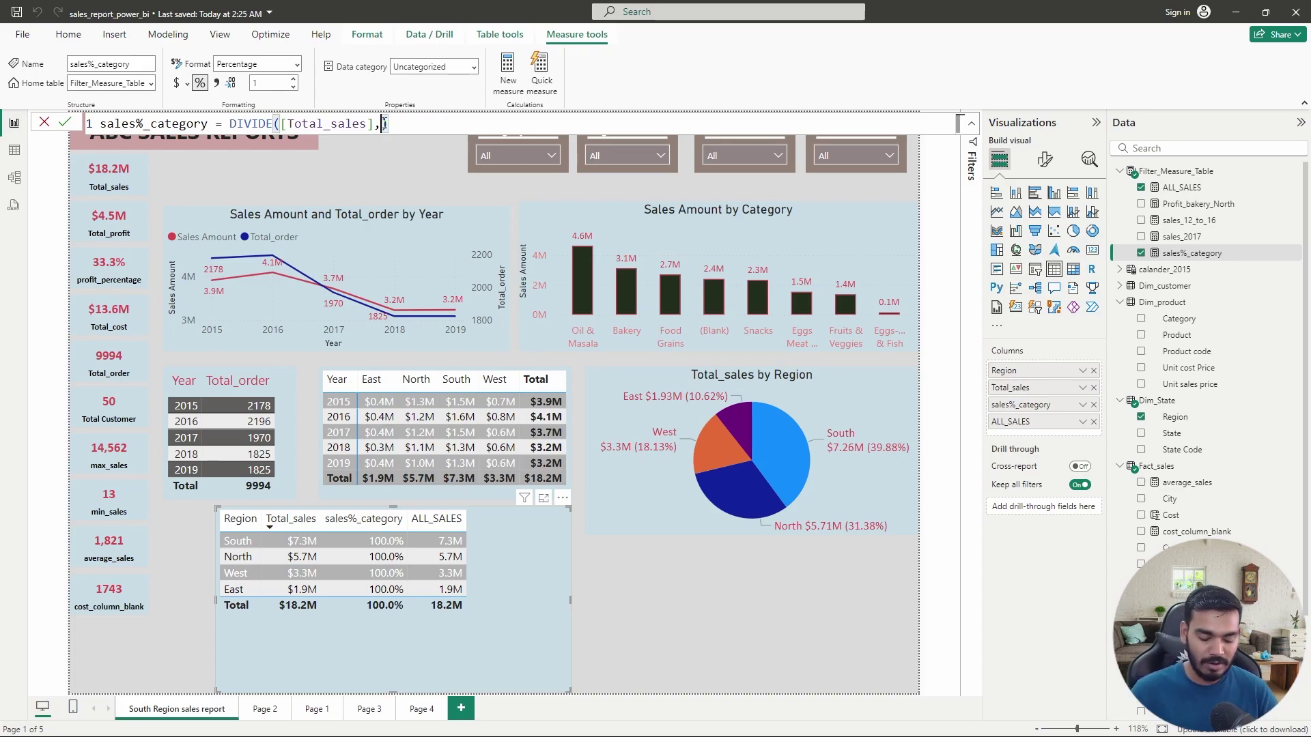
pyautogui.write('all')
pyautogui.click(436, 140)
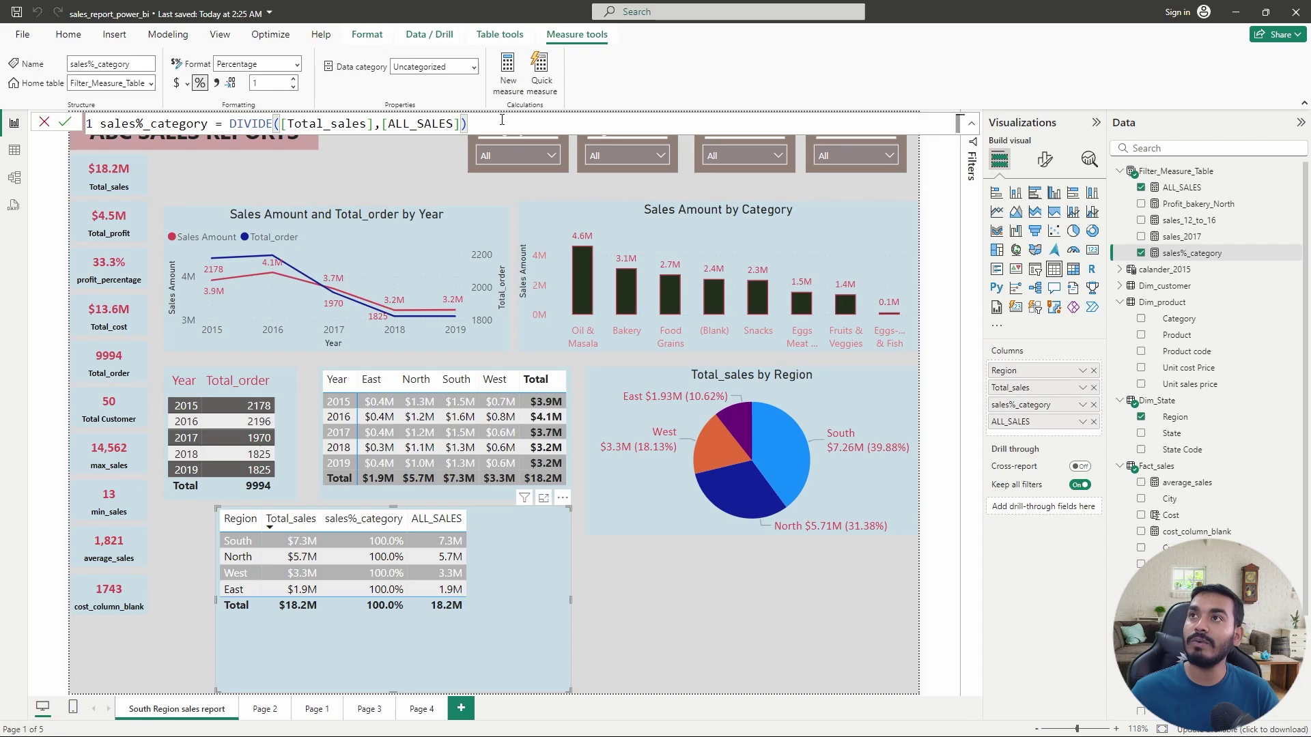
pyautogui.press('Return')
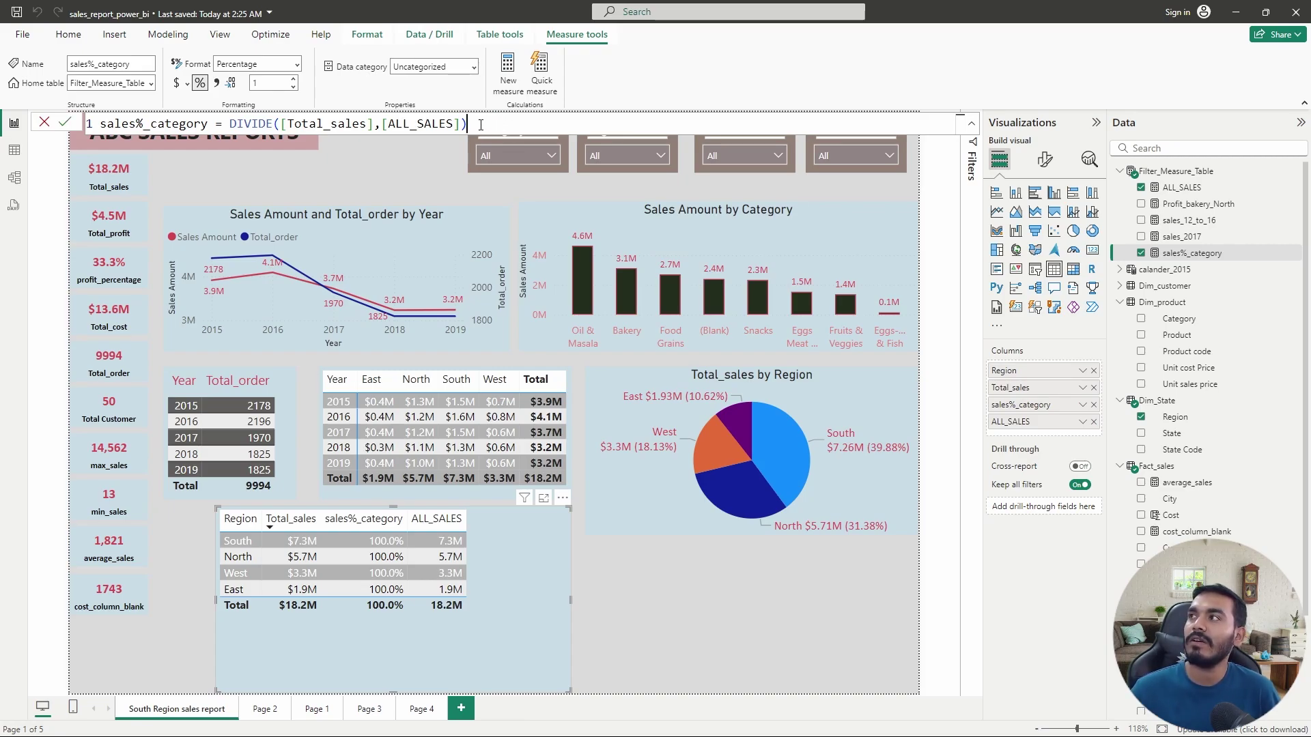
pyautogui.click(66, 124)
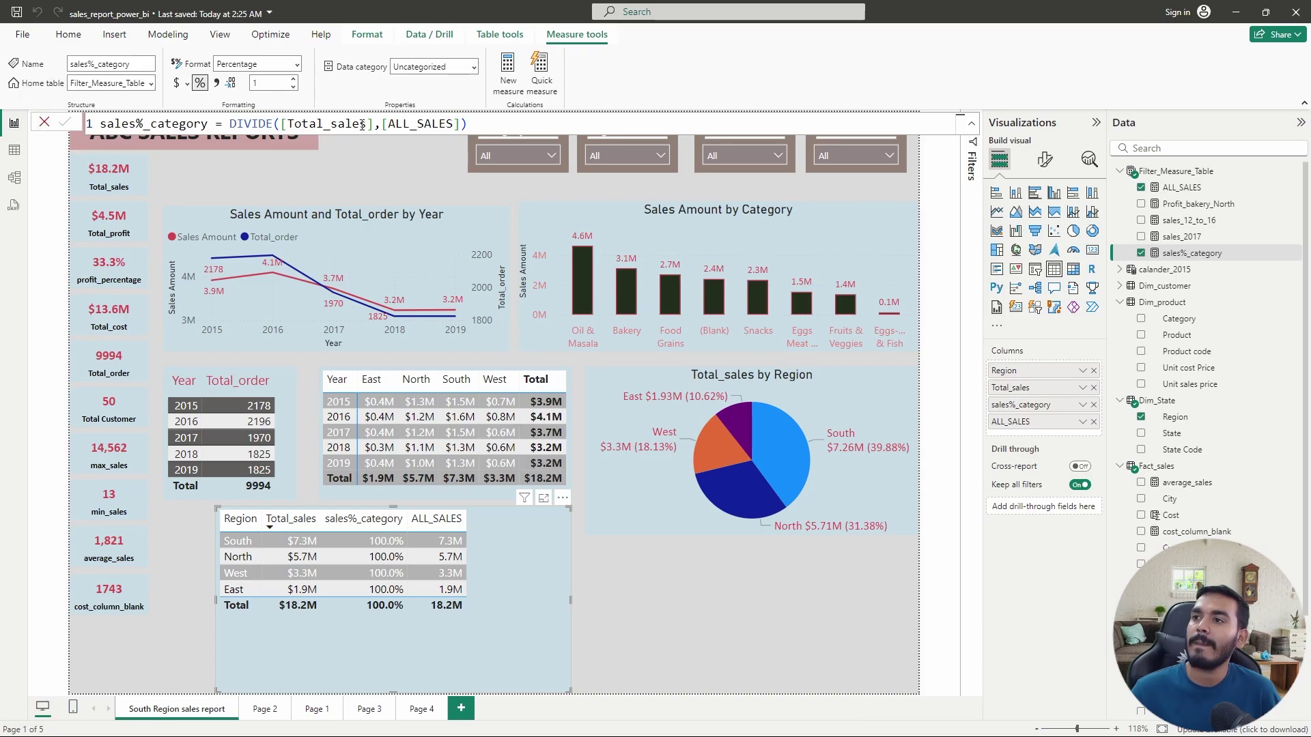
pyautogui.click(359, 169)
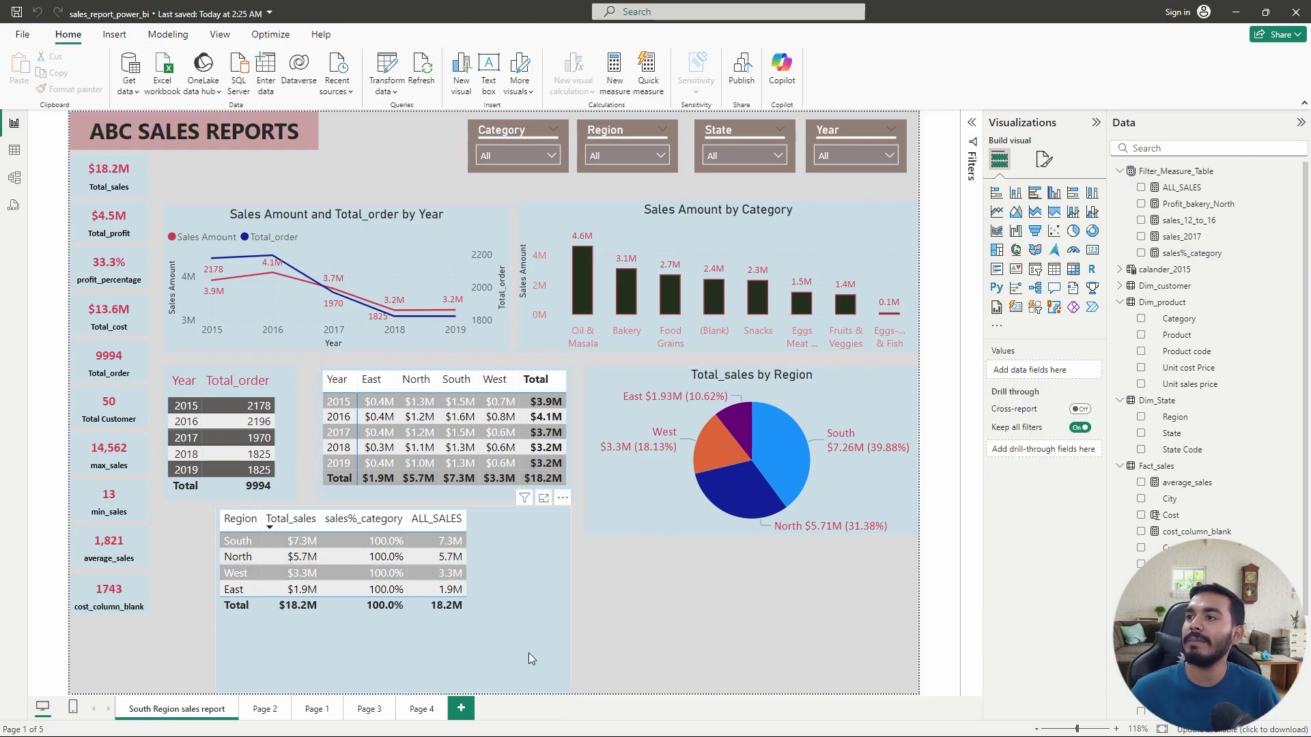
# Replace Region with the Category field from Dim_product as the first column of the table containing sales%_category and ALL_SALES
pyautogui.click(260, 527)
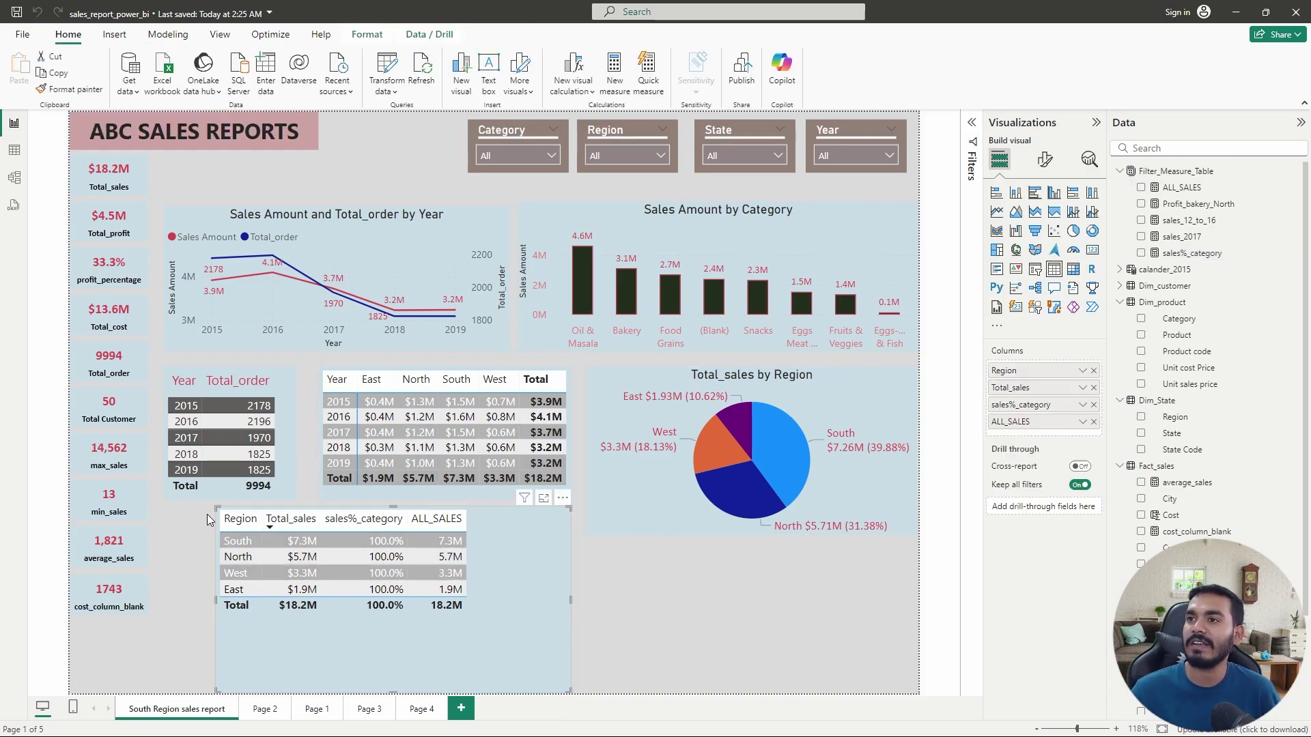
pyautogui.click(1093, 371)
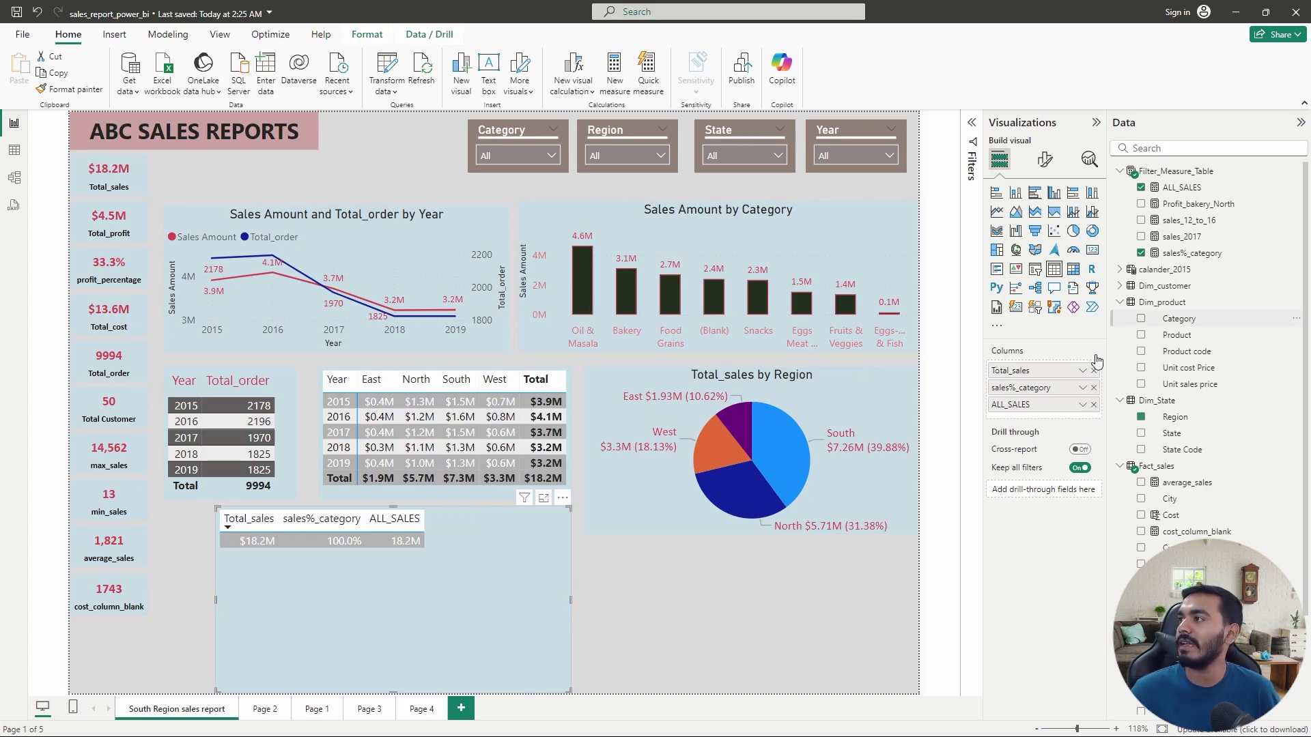
pyautogui.moveTo(1068, 378); pyautogui.dragTo(1061, 369)
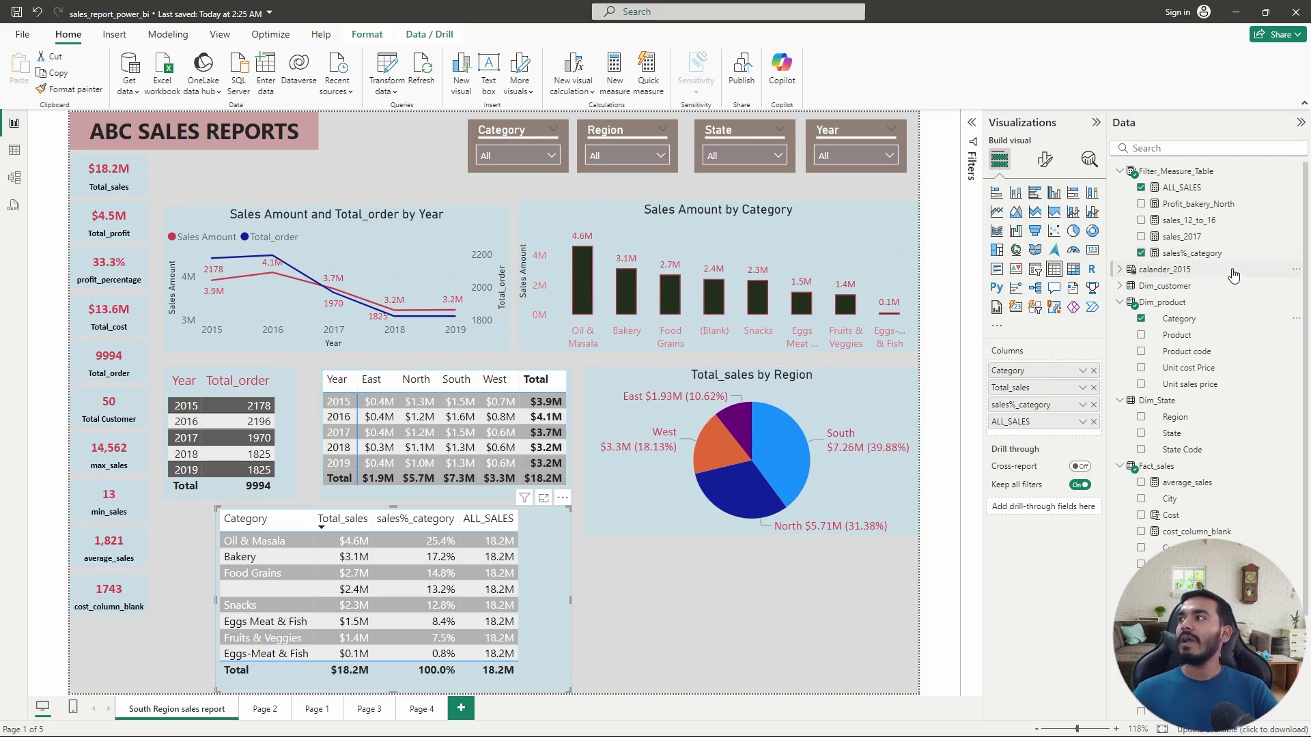
# Review the sales%_category and ALL_SALES formulas, and move the DIVIDE expression of sales%_category down to line 4
pyautogui.click(1199, 253)
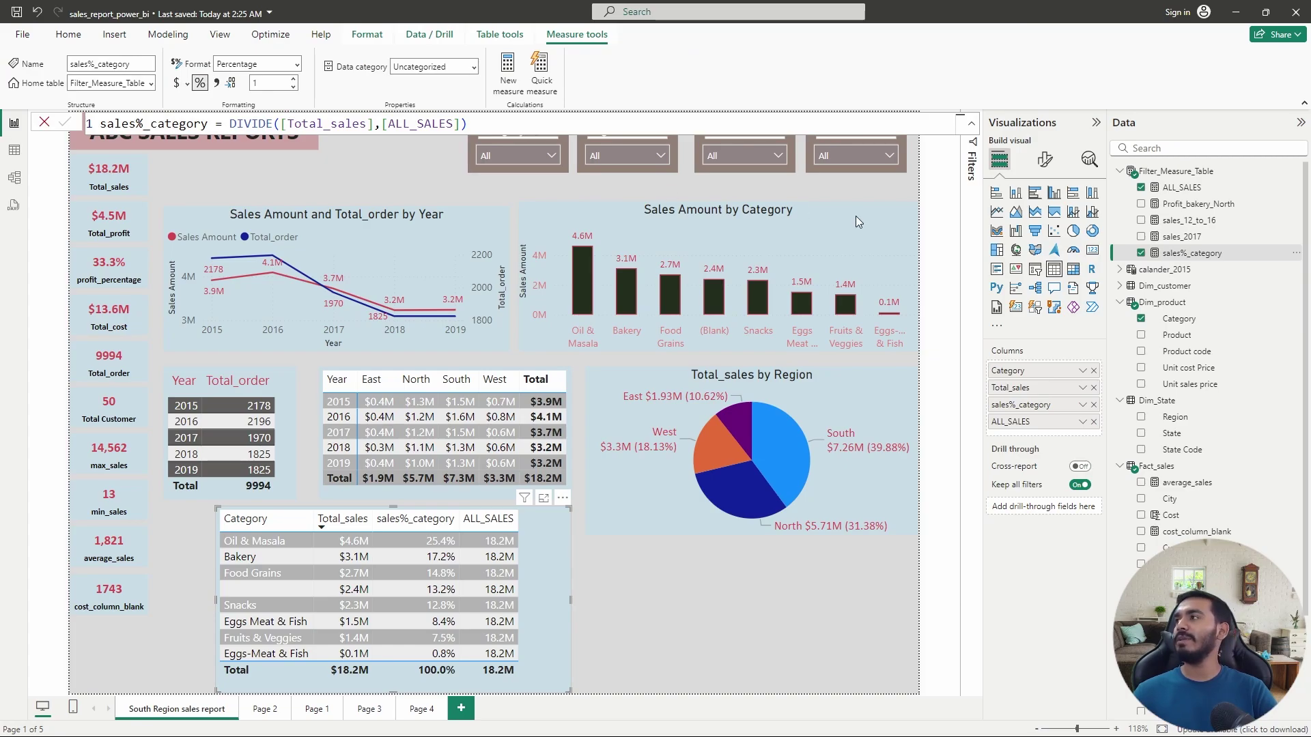
pyautogui.click(1182, 188)
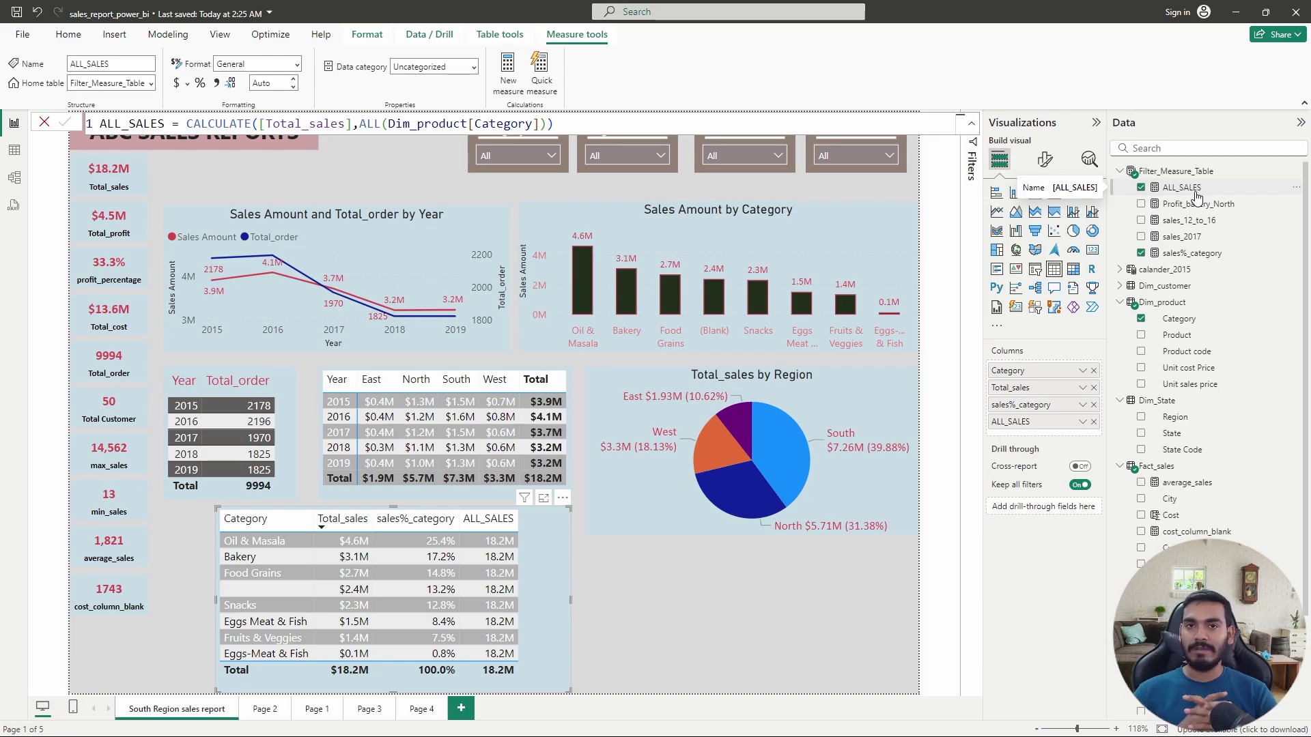
pyautogui.click(1195, 258)
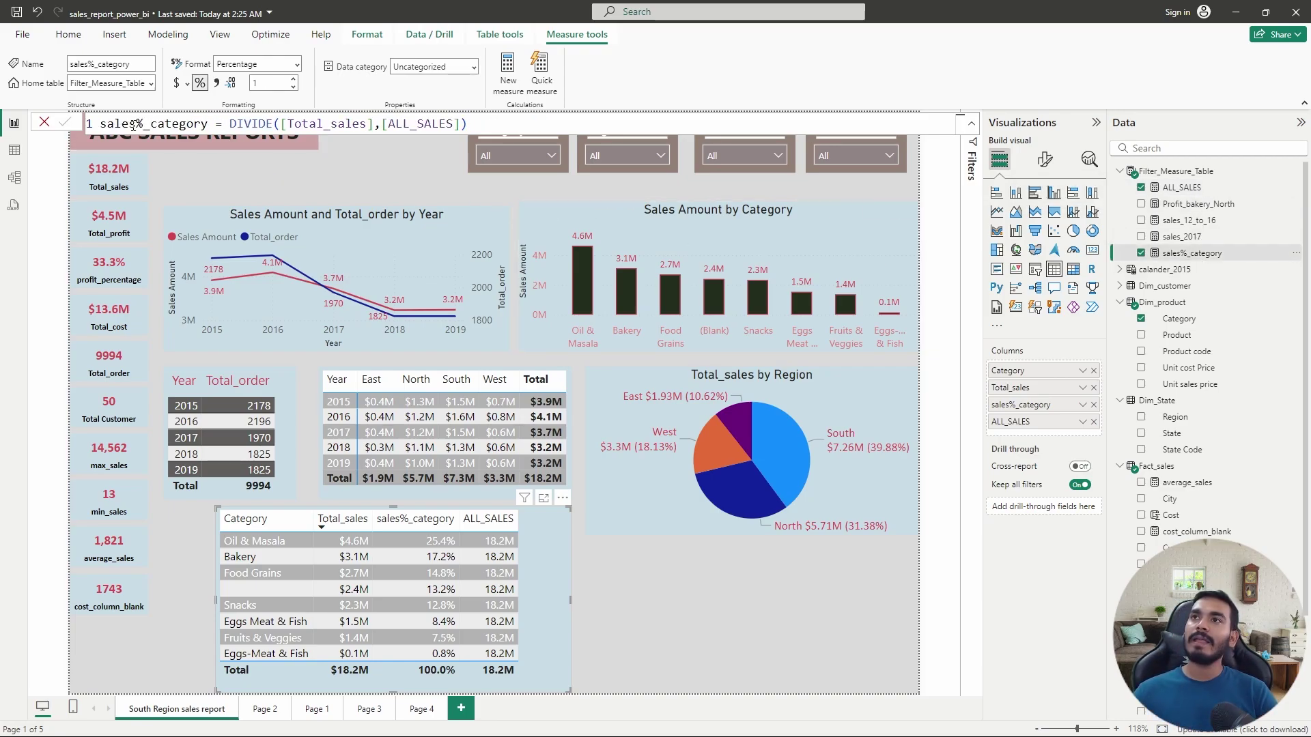
pyautogui.doubleClick(231, 123)
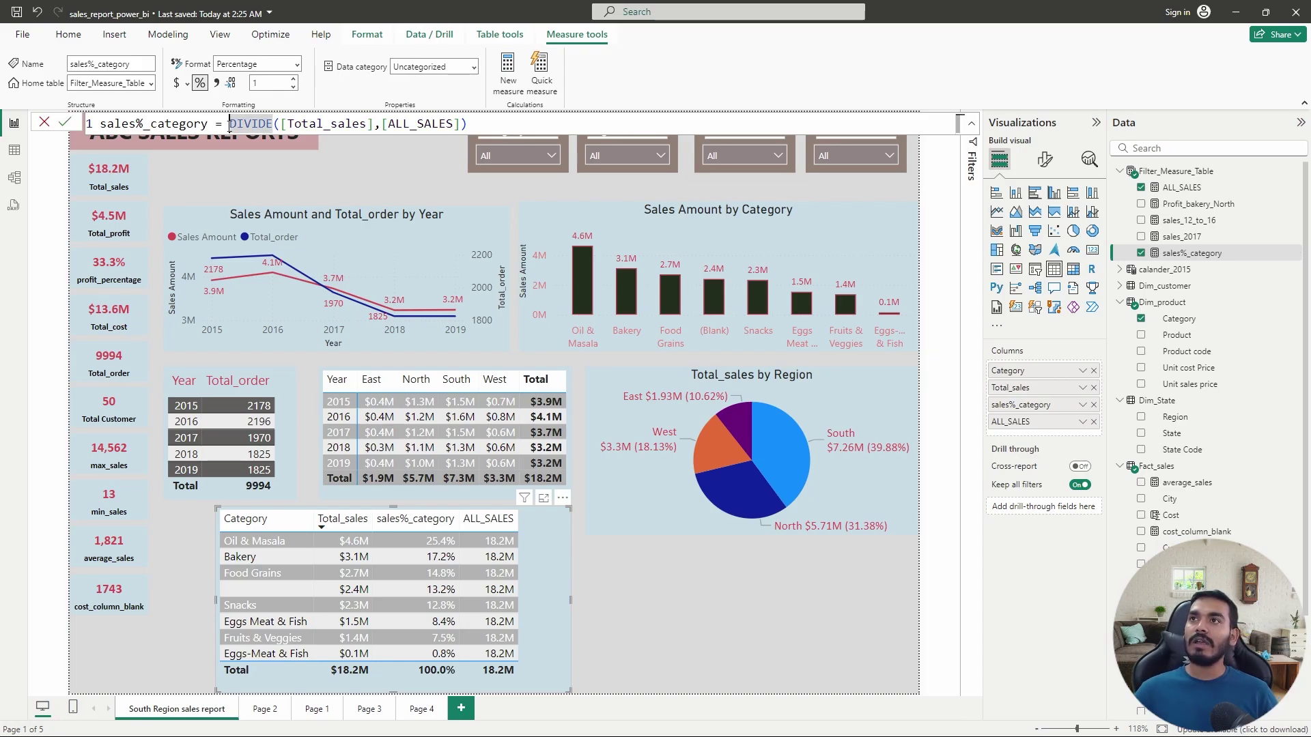
pyautogui.hotkey('shift', 'Return')
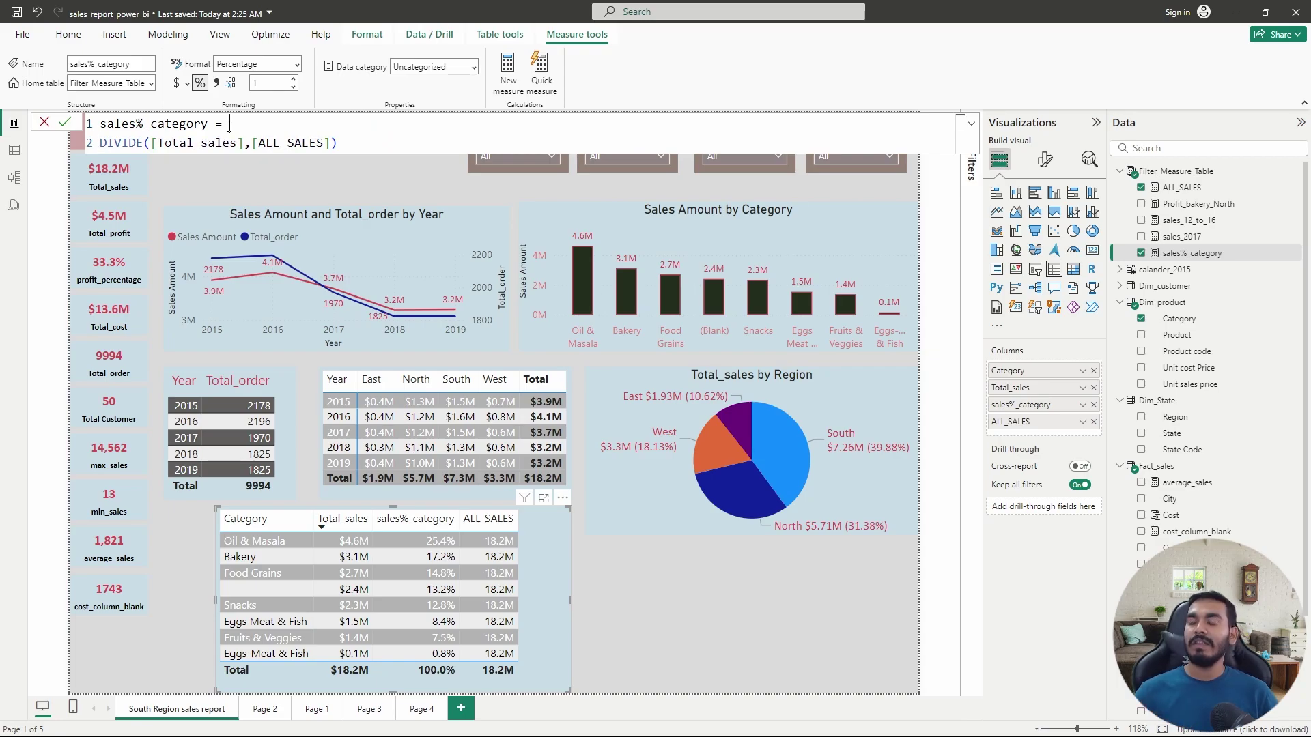
pyautogui.hotkey('shift', 'Return')
pyautogui.hotkey('shift', 'Return')
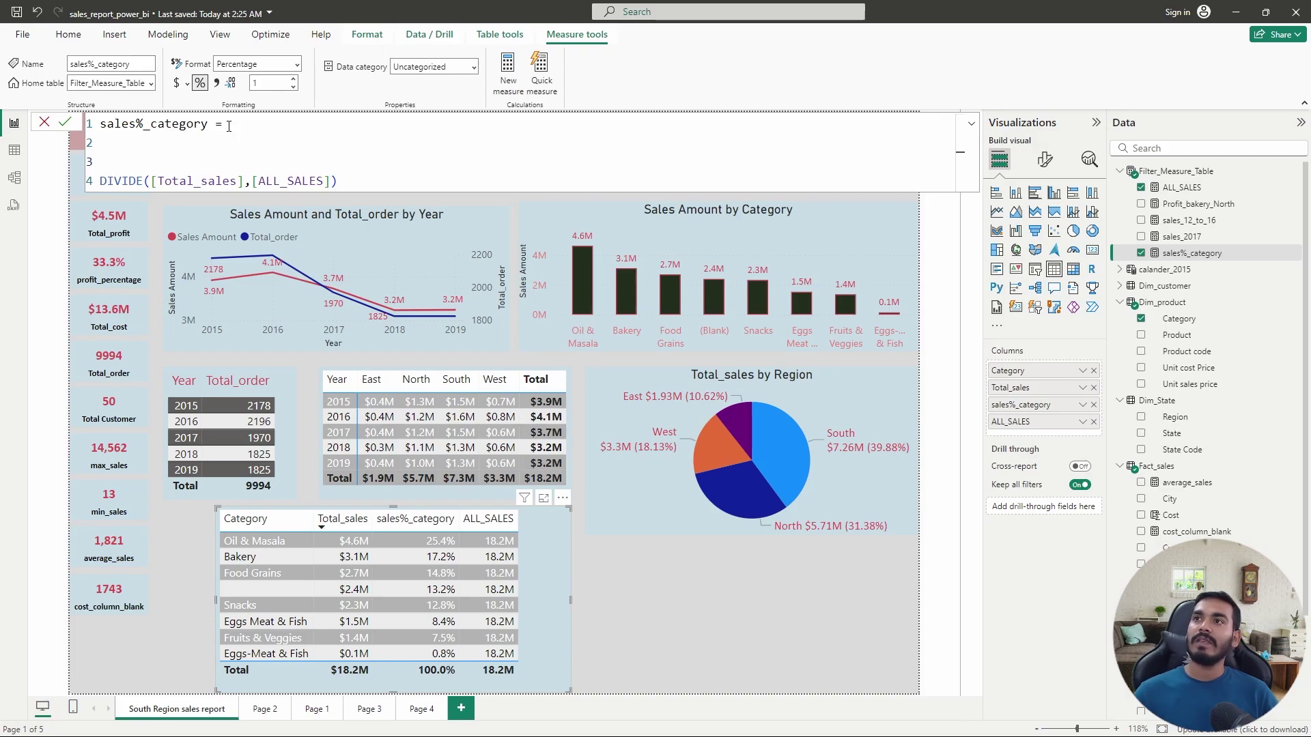
# Declare a variable named all_sales_ on line 2 of the sales%_category formula
pyautogui.click(127, 142)
pyautogui.write('var')
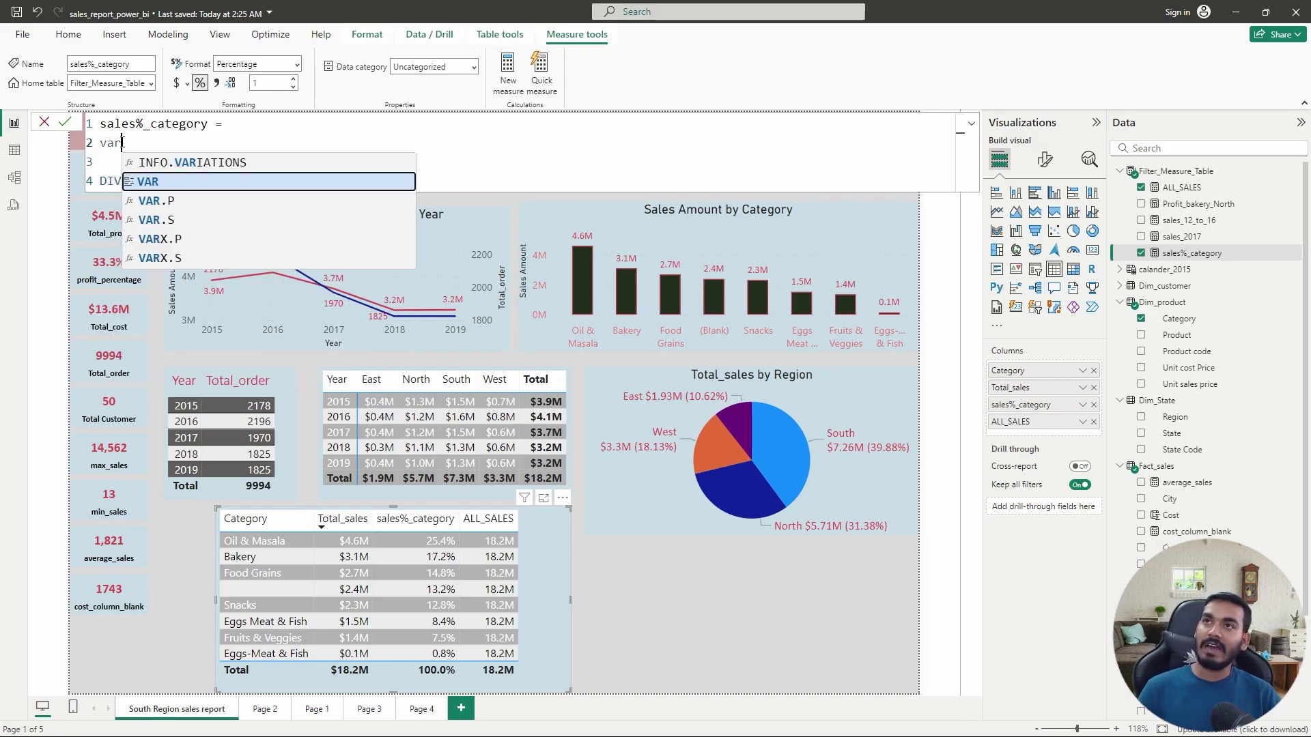
pyautogui.press('Escape')
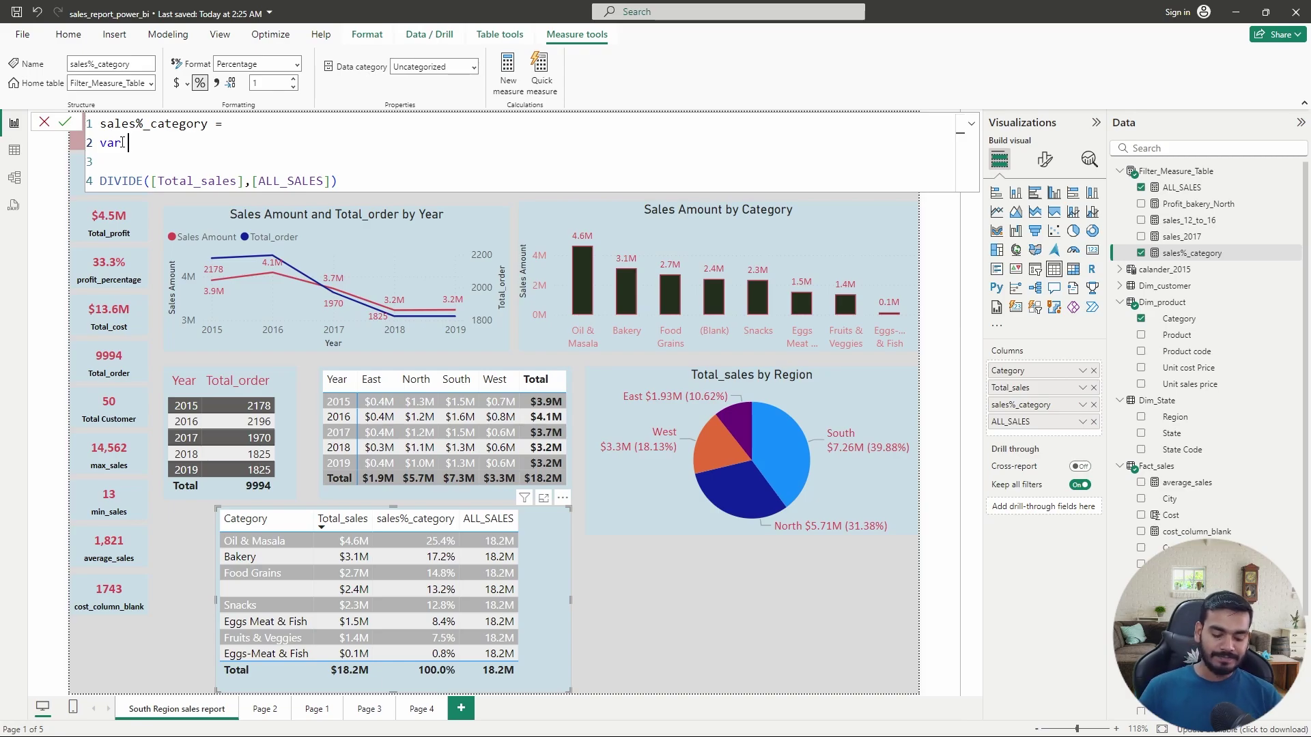
pyautogui.write('all_')
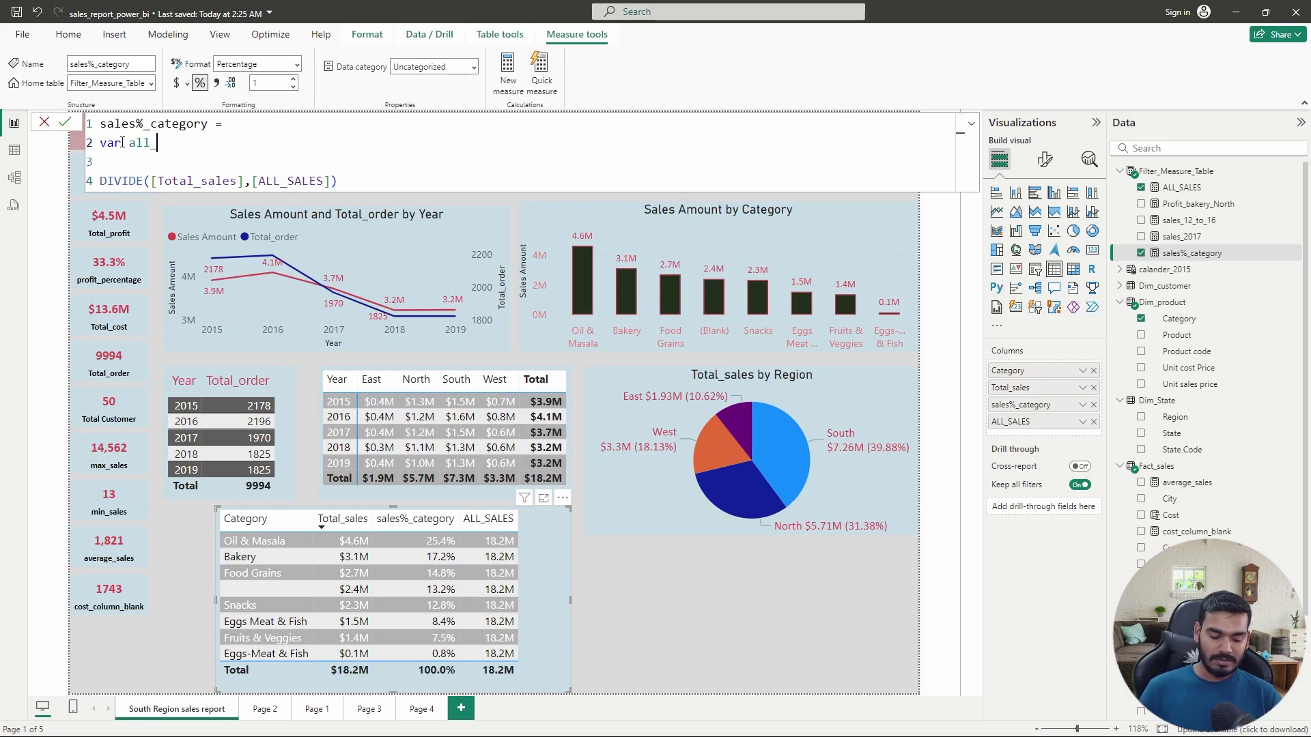
pyautogui.write('sales_')
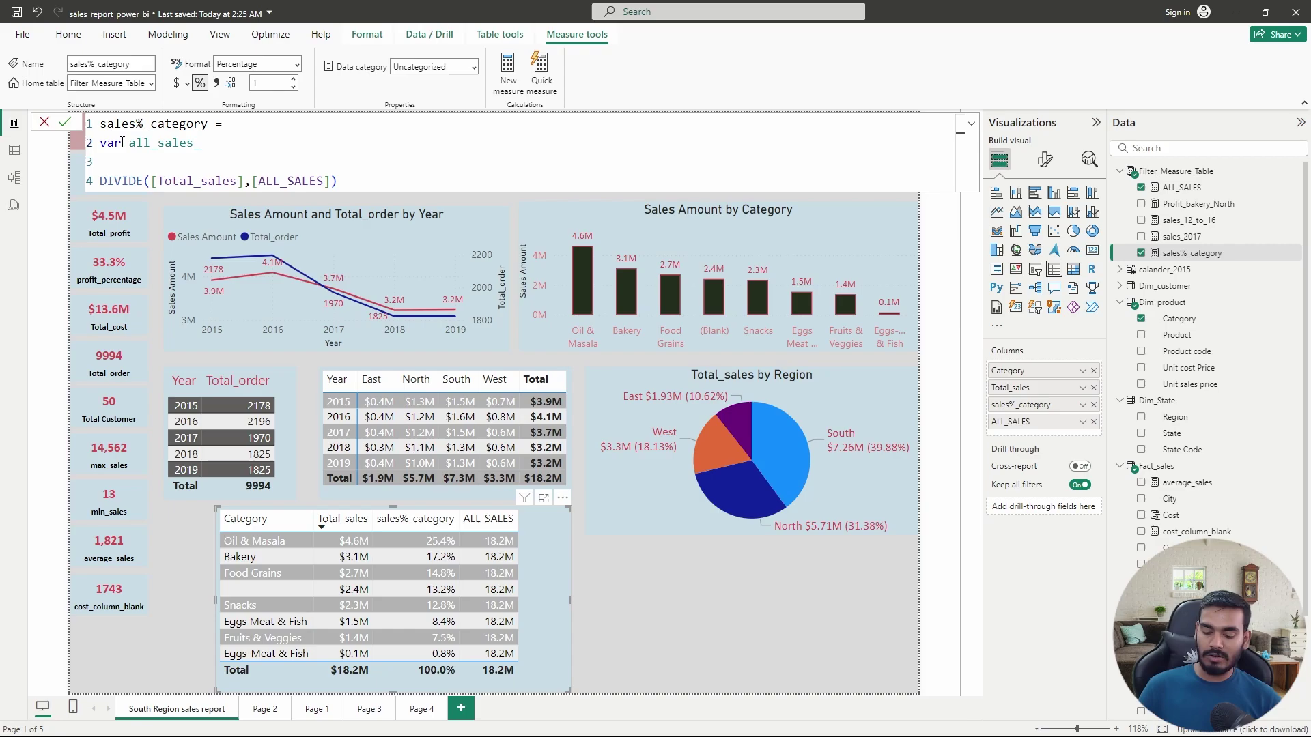
# Assign the all_sales_ variable a CALCULATE of [Total_sales] with the filter ALL(Dim_product[Category])
pyautogui.write('CALCULATE(')
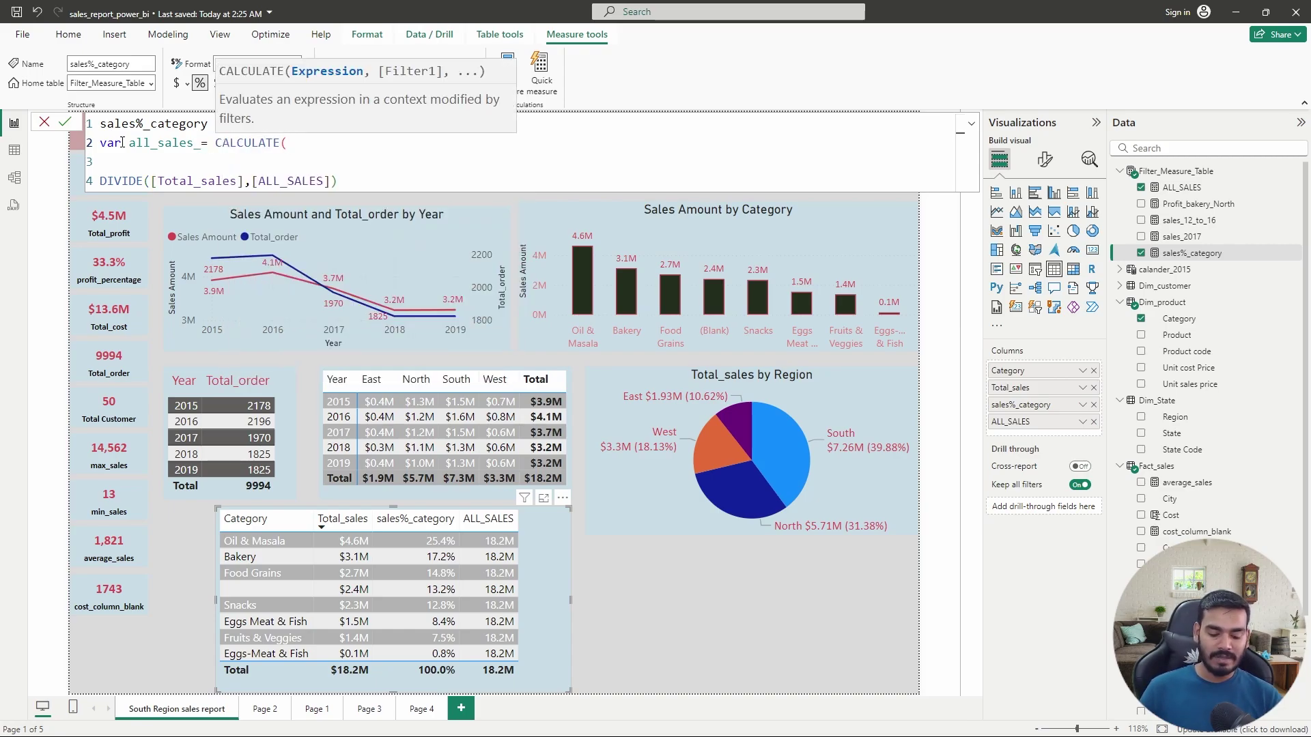
pyautogui.write('tot')
pyautogui.press('Up')
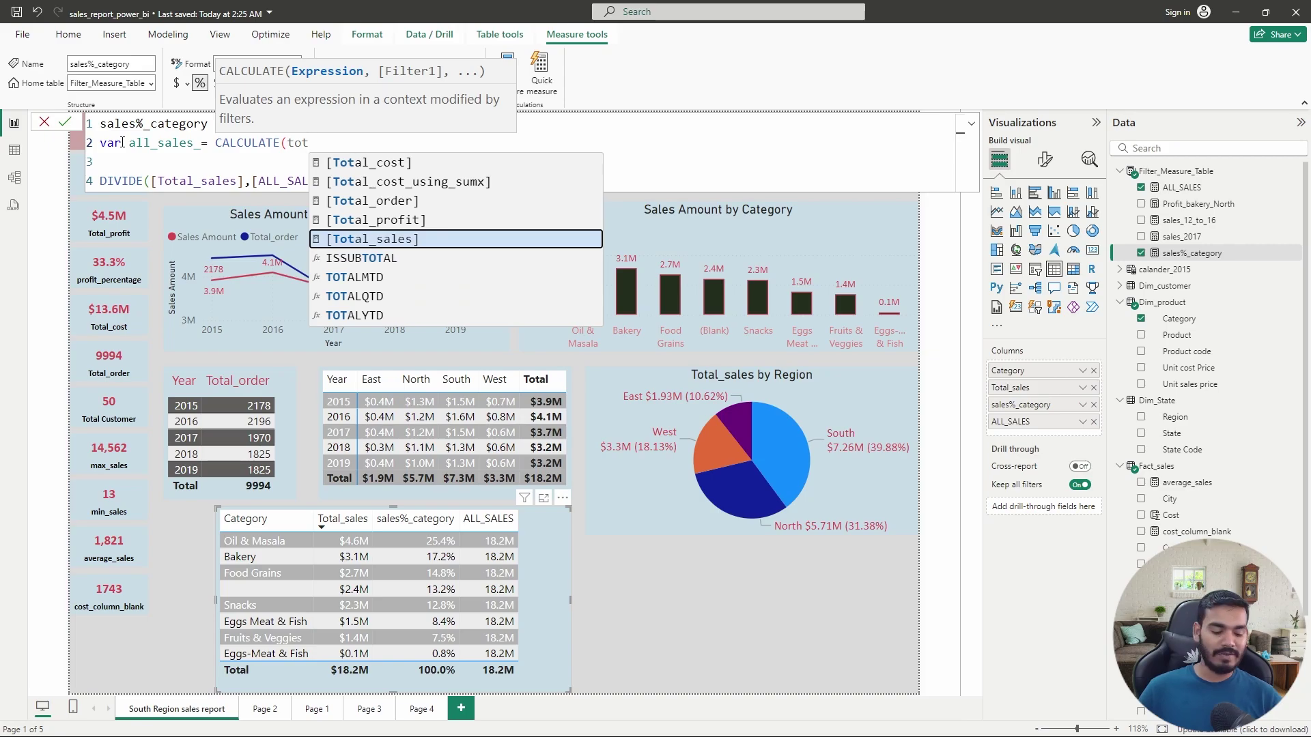
pyautogui.press('Tab')
pyautogui.write(',all')
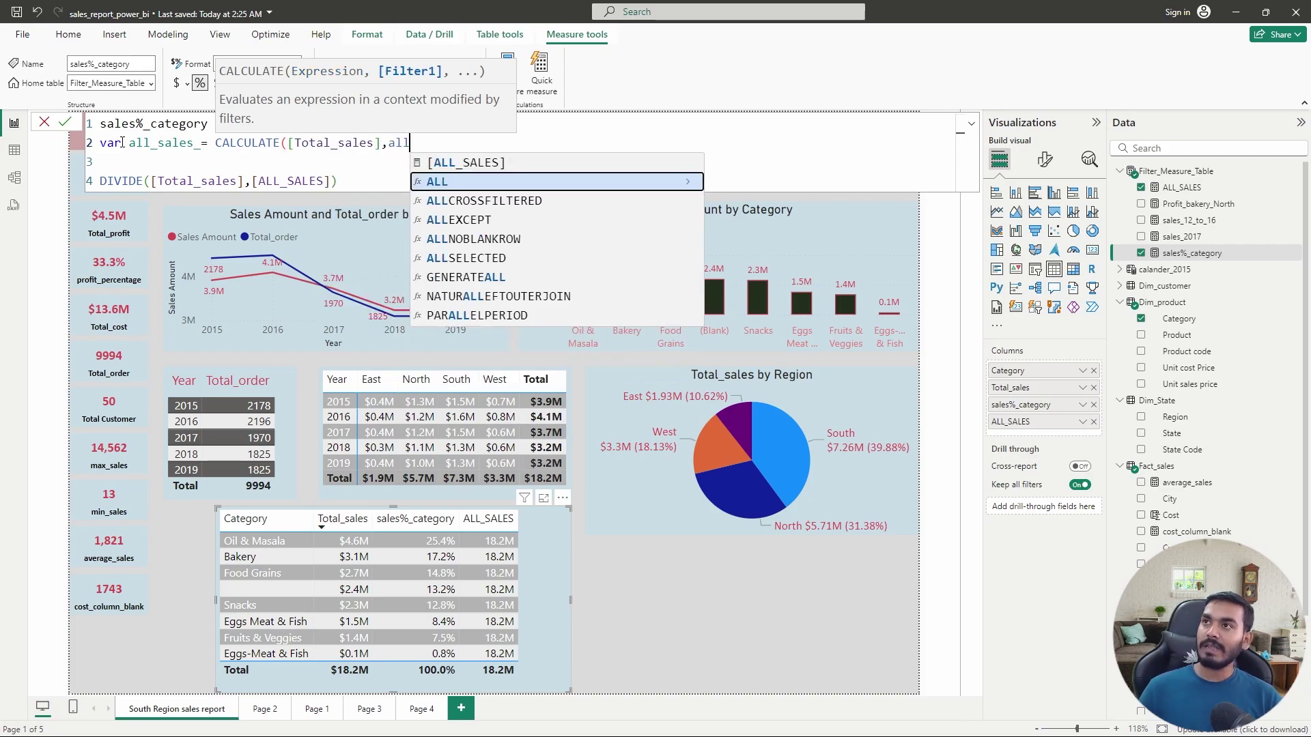
pyautogui.press('Tab')
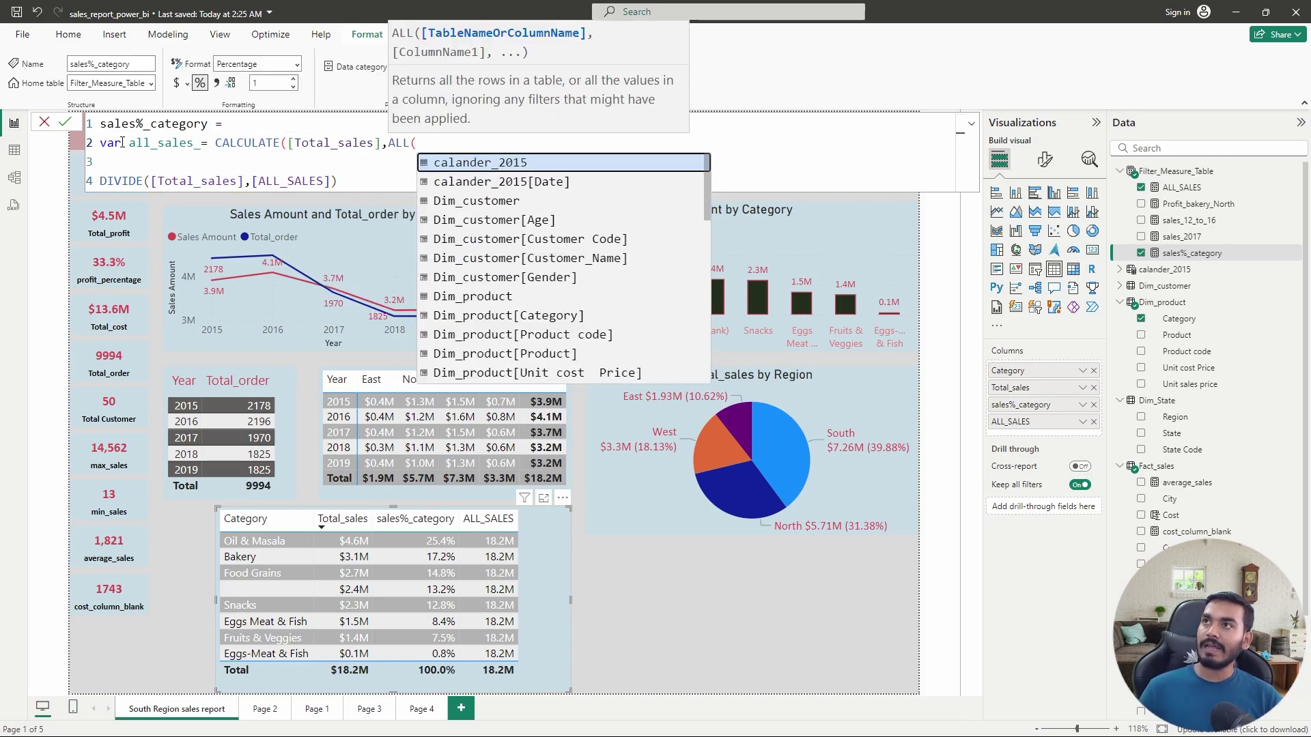
pyautogui.write('dim_pro')
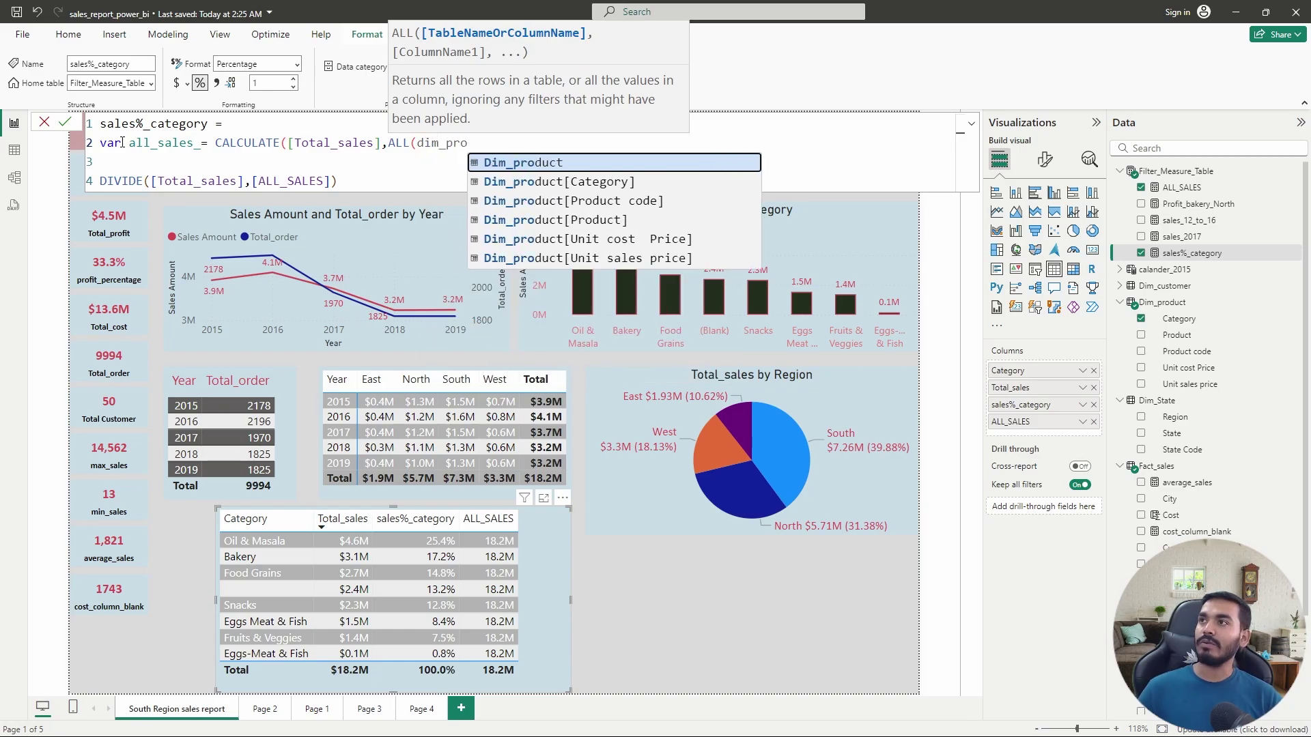
pyautogui.press('Down')
pyautogui.press('Tab')
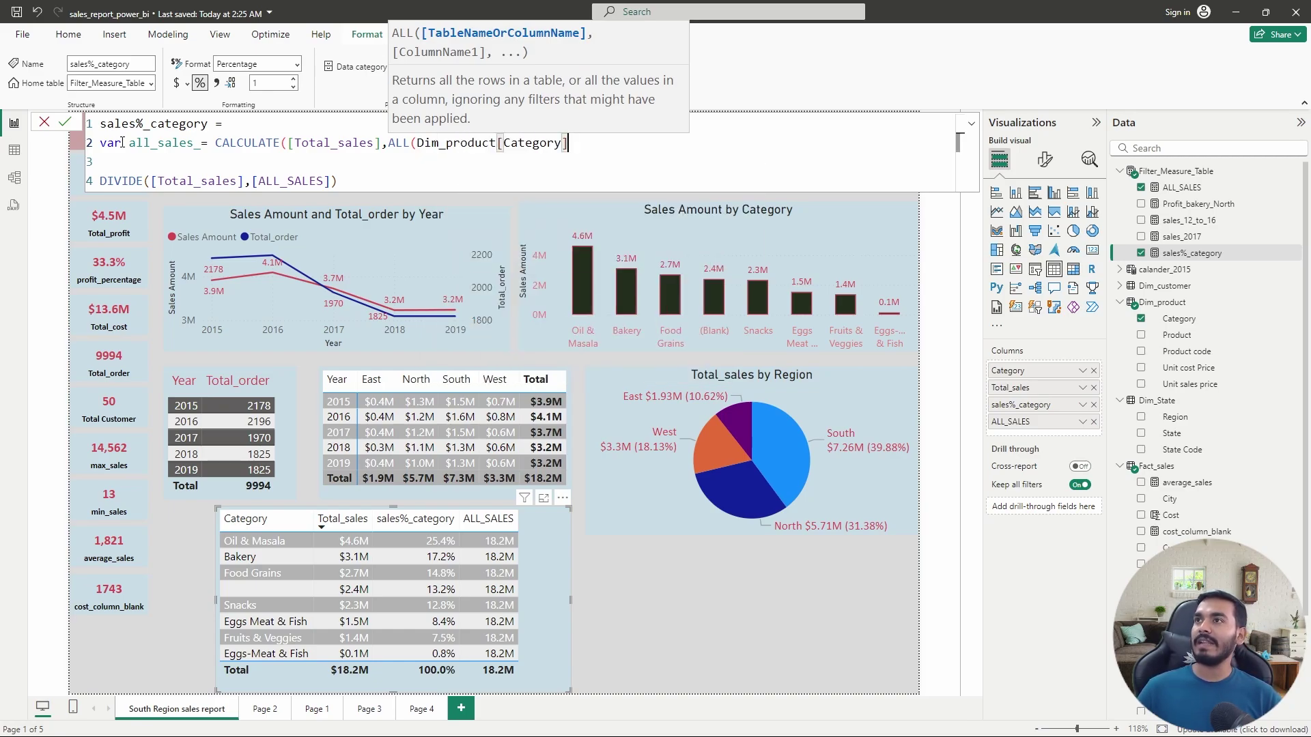
pyautogui.write(')')
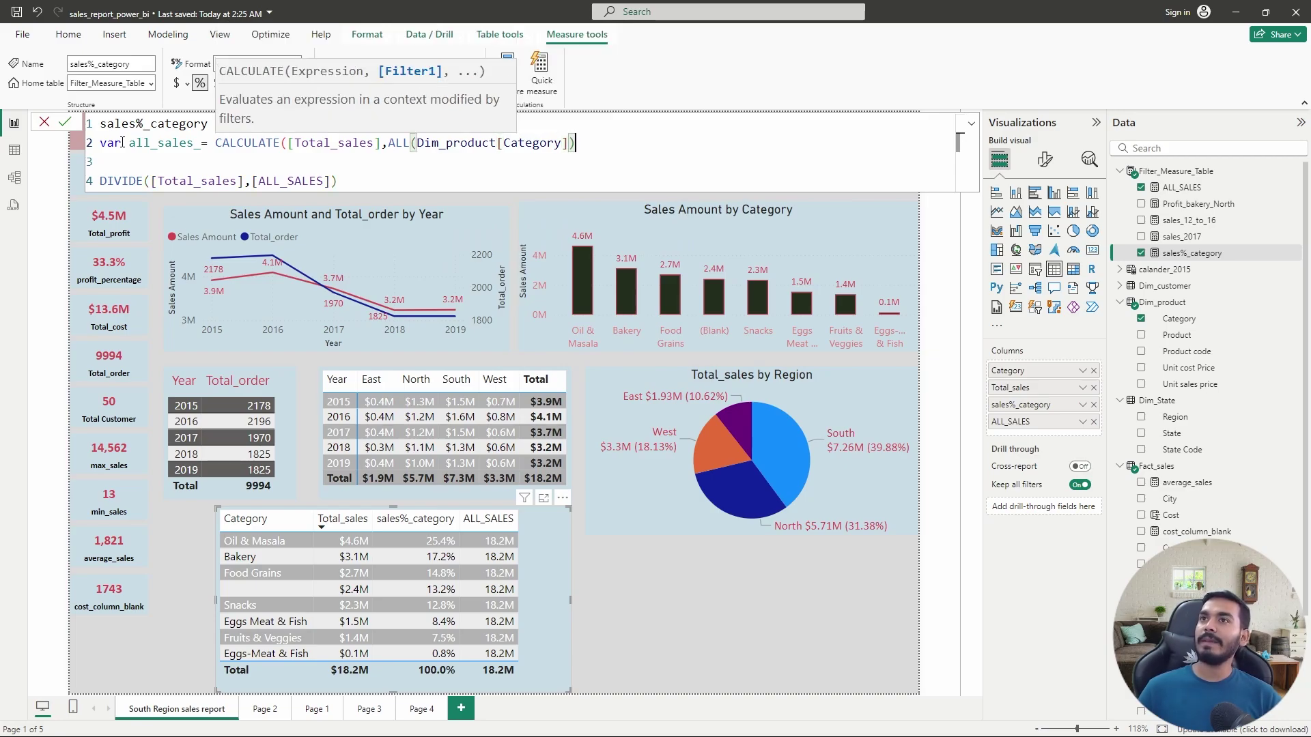
# Store the DIVIDE expression in a variable named salespct and add the closing parenthesis to the all_sales_ CALCULATE expression
pyautogui.click(100, 181)
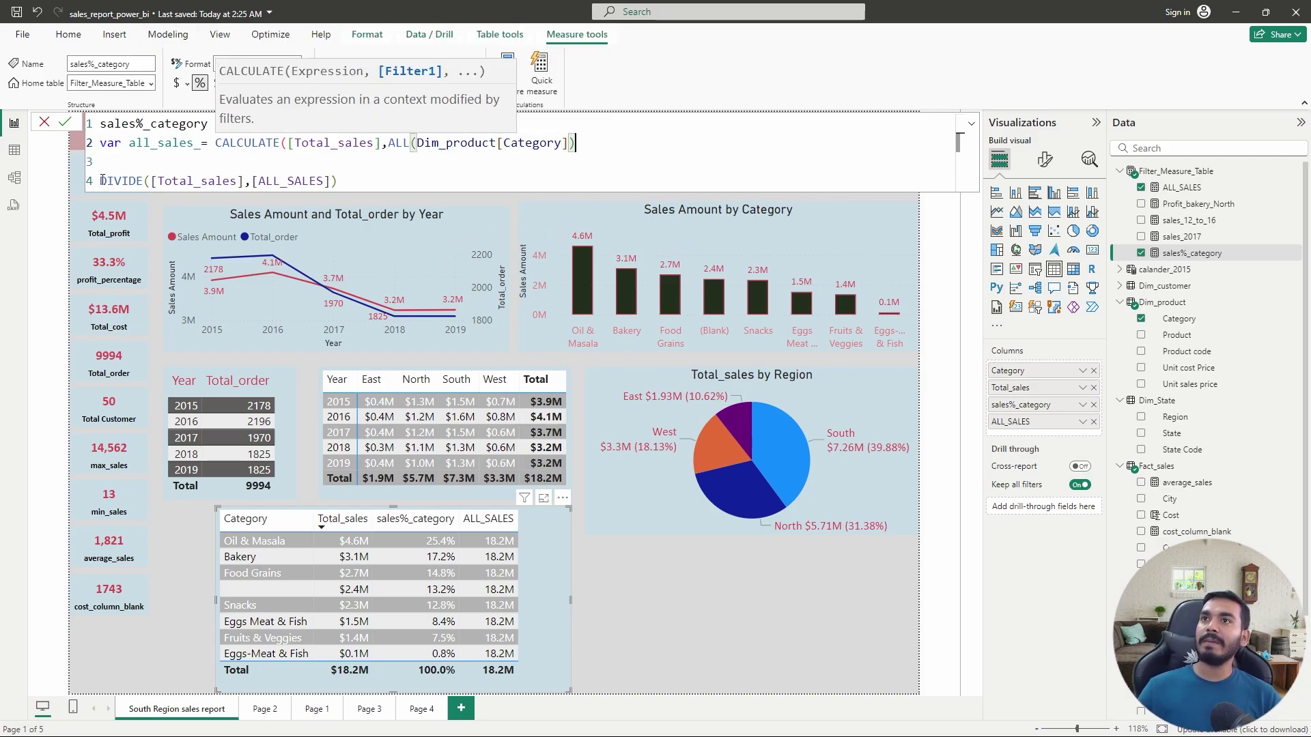
pyautogui.write('var ')
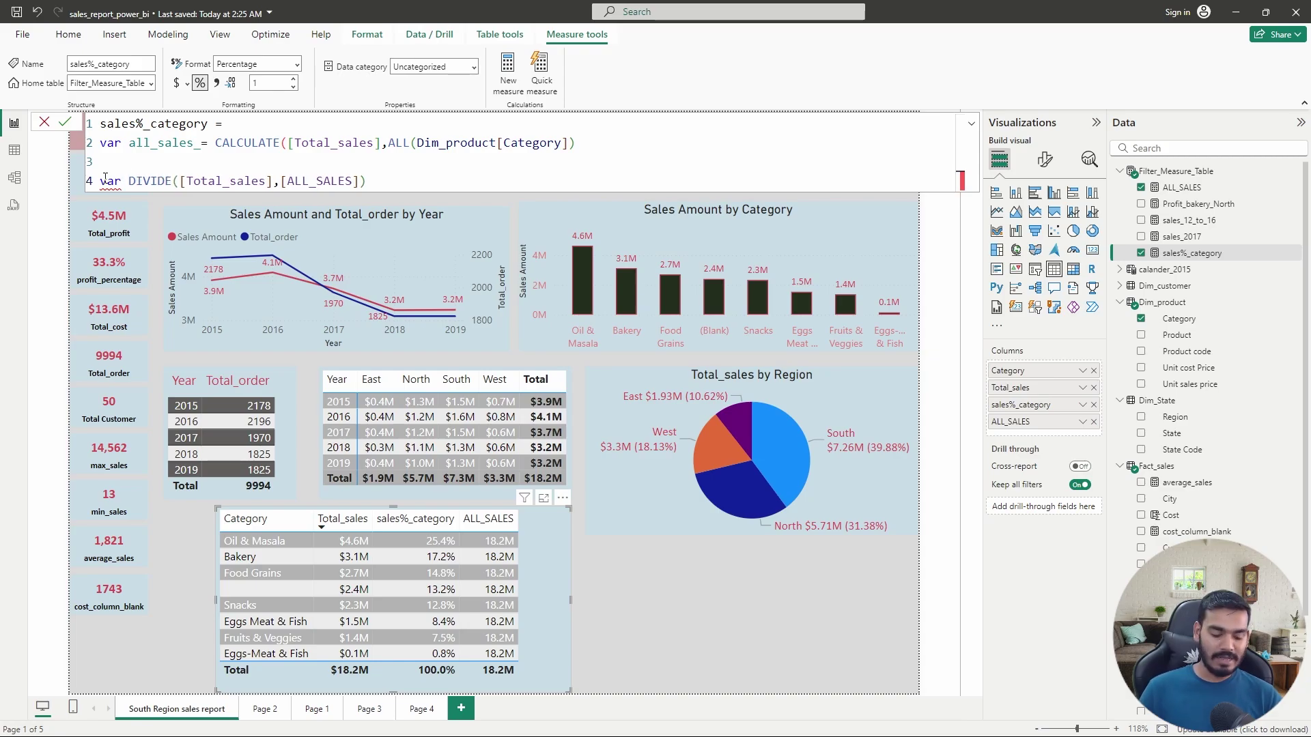
pyautogui.write('sales%')
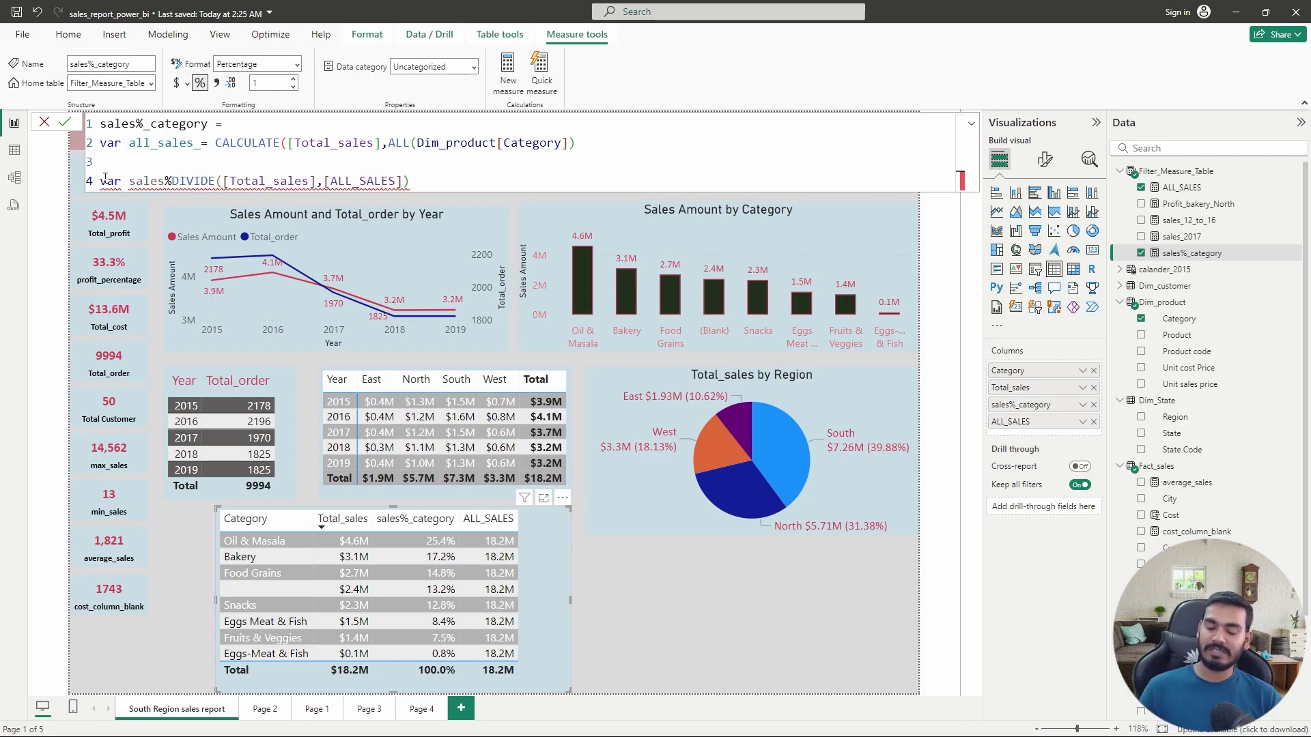
pyautogui.write('=')
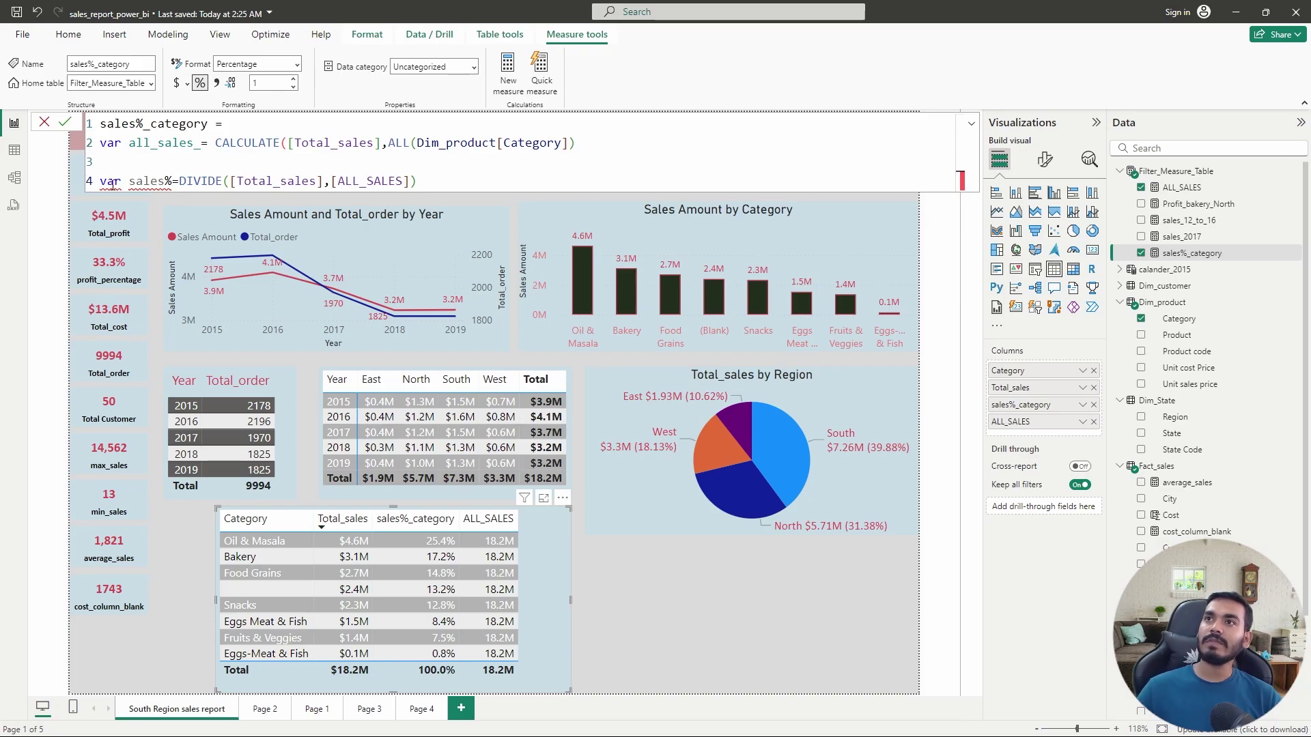
pyautogui.click(173, 180)
pyautogui.press('BackSpace')
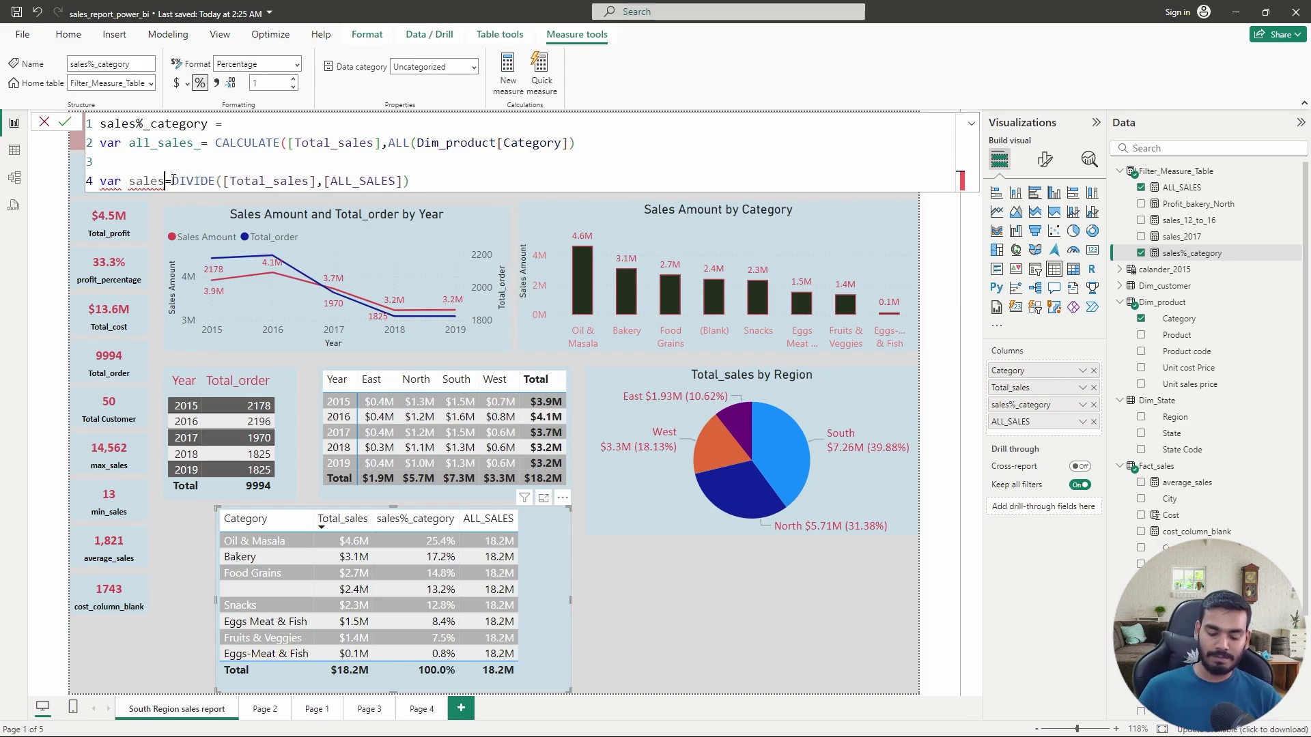
pyautogui.write('pct')
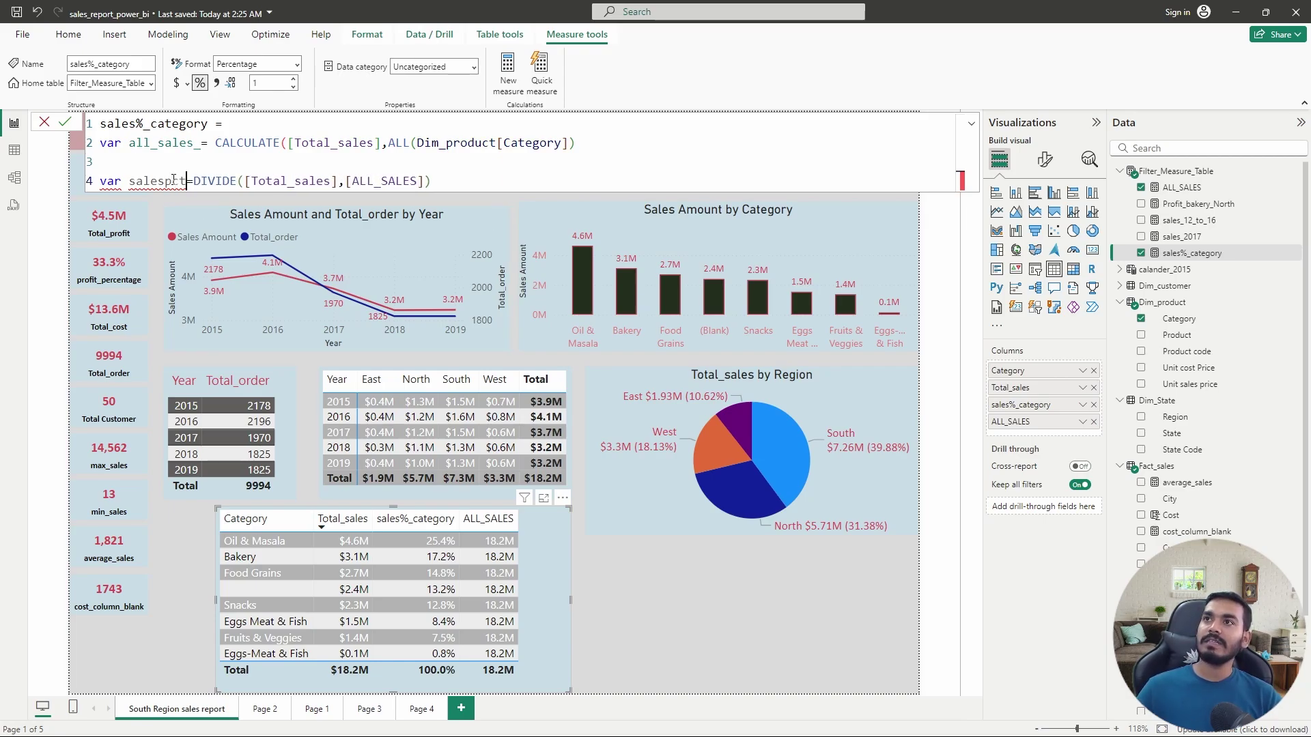
pyautogui.click(193, 180)
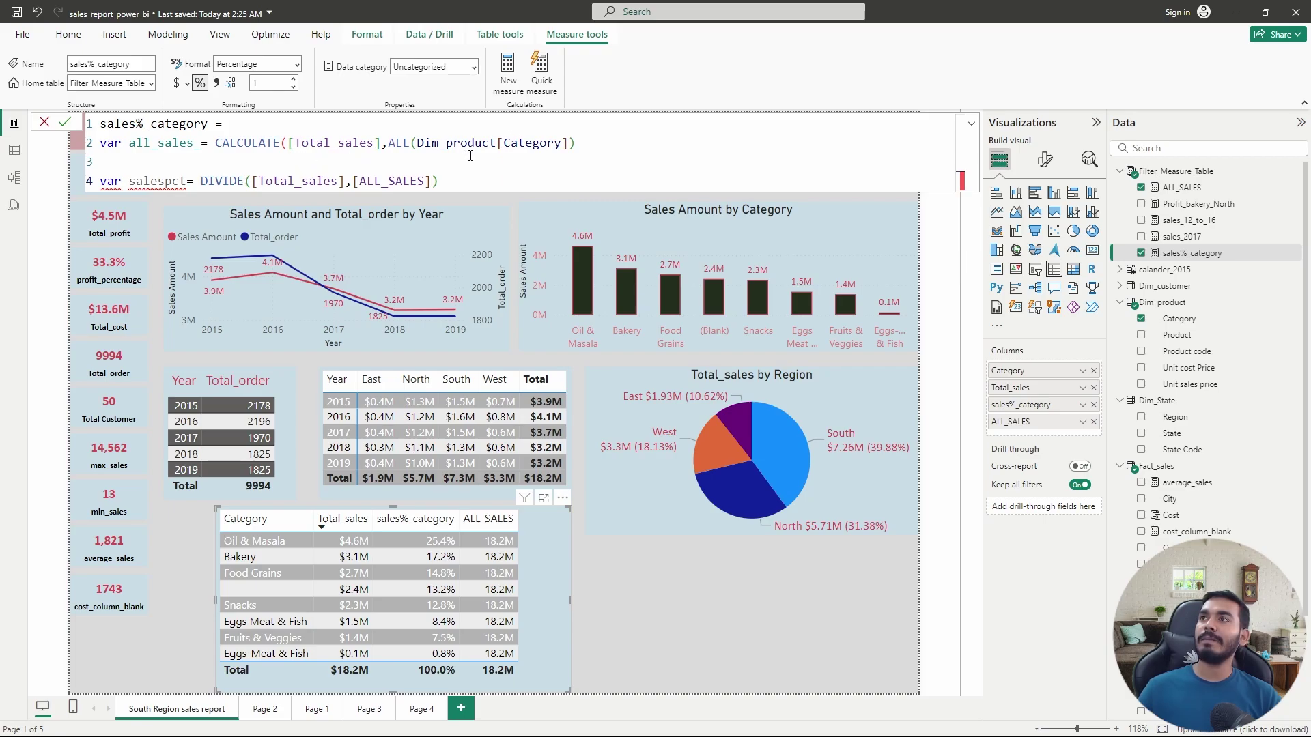
pyautogui.click(581, 142)
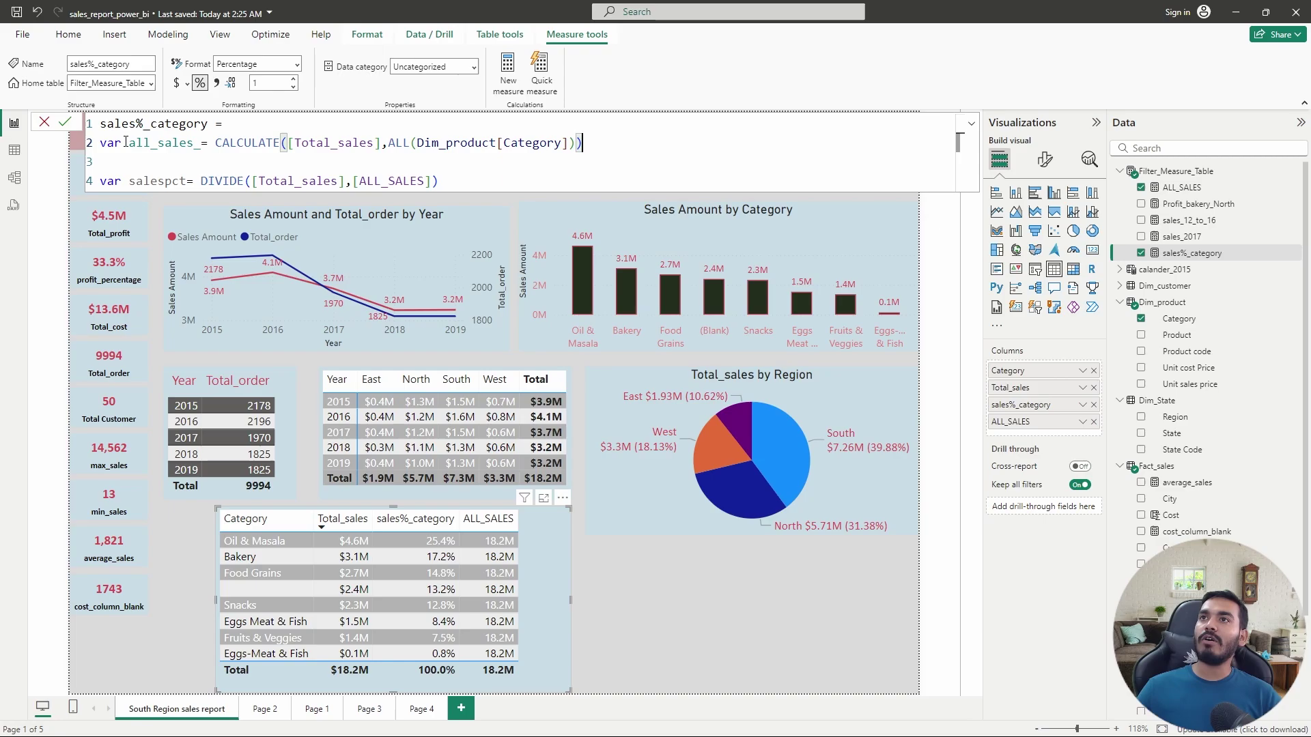
# Replace [ALL_SALES] in the DIVIDE expression of the salespct variable with the all_sales_ variable
pyautogui.moveTo(125, 141); pyautogui.dragTo(203, 139)
pyautogui.hotkey('ctrl', 'c')
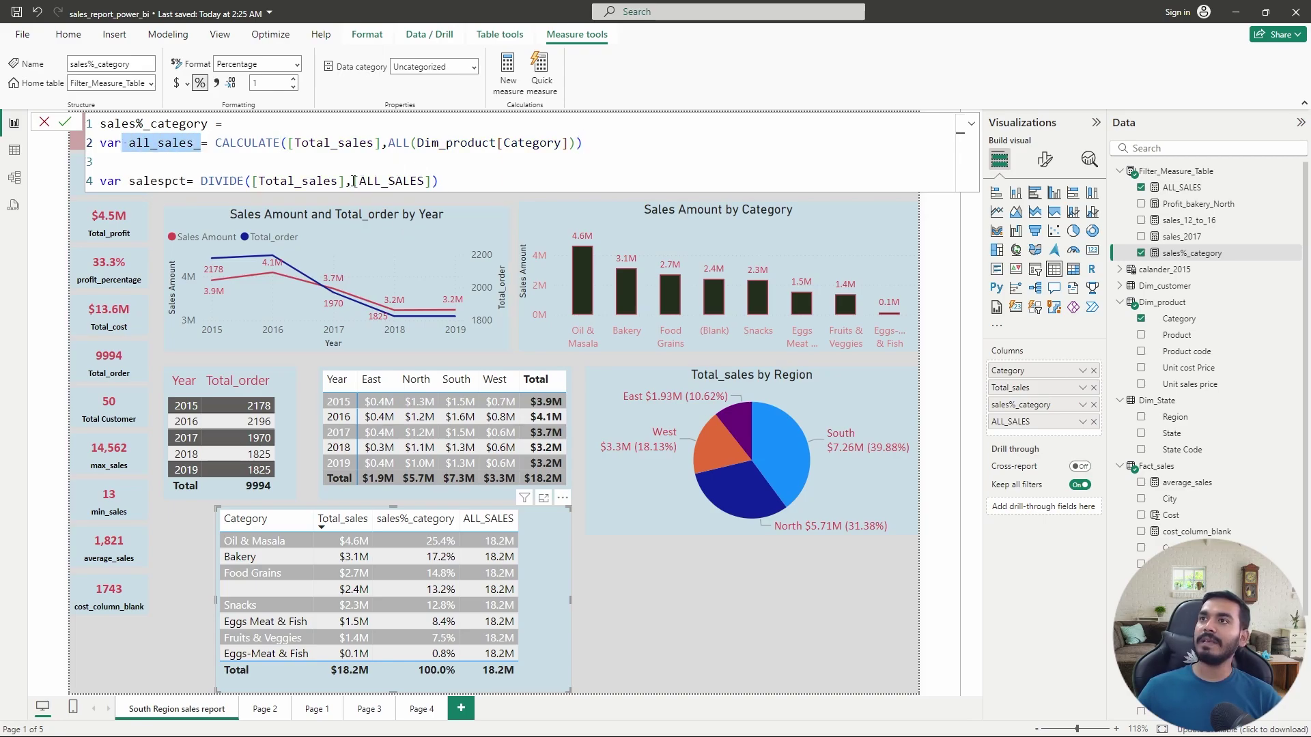
pyautogui.moveTo(353, 181); pyautogui.dragTo(431, 179)
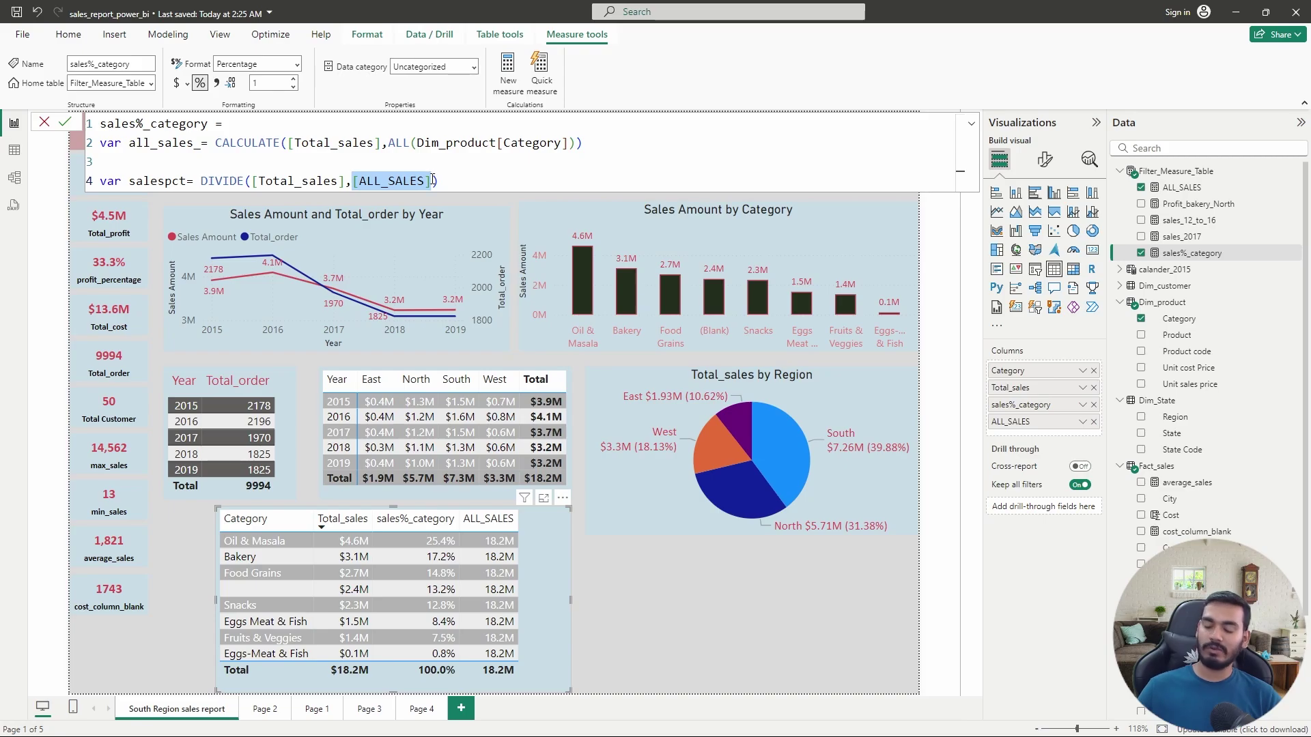
pyautogui.hotkey('ctrl', 'v')
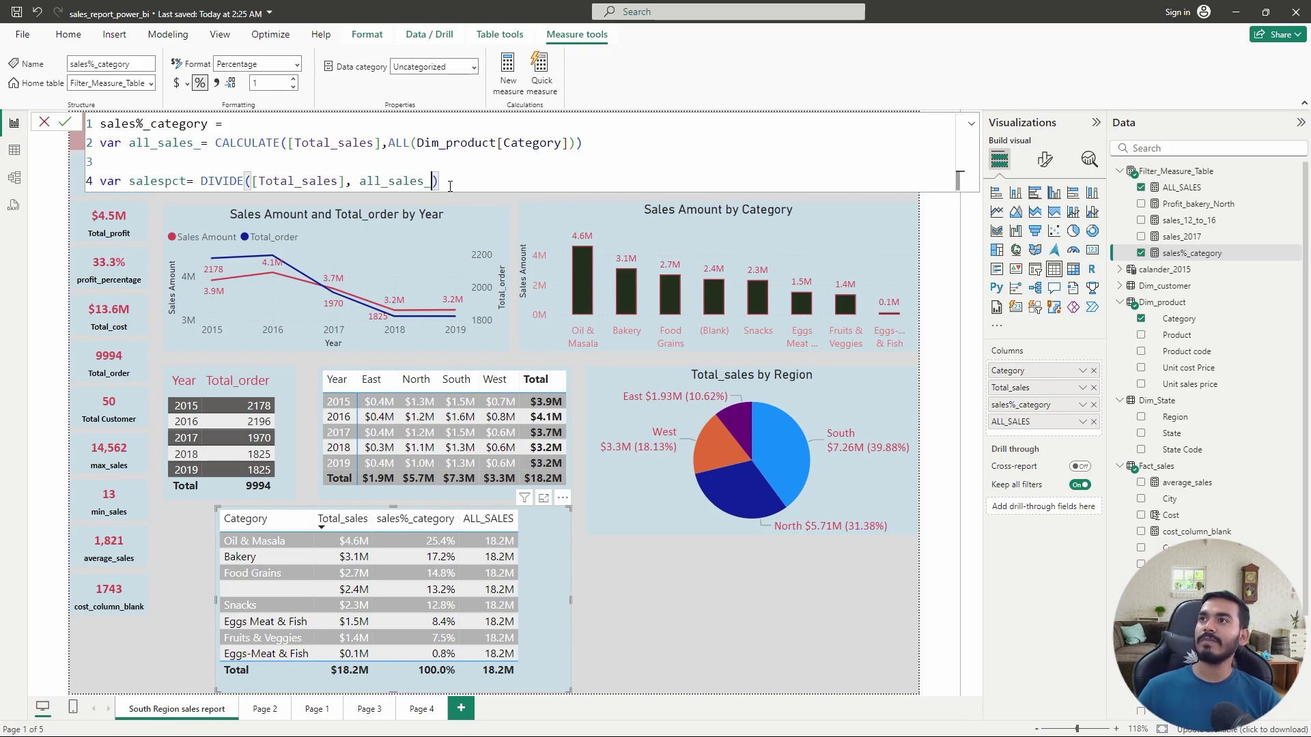
# Add a return line for the salespct variable on line 5 of the sales%_category formula
pyautogui.click(454, 184)
pyautogui.hotkey('shift', 'Return')
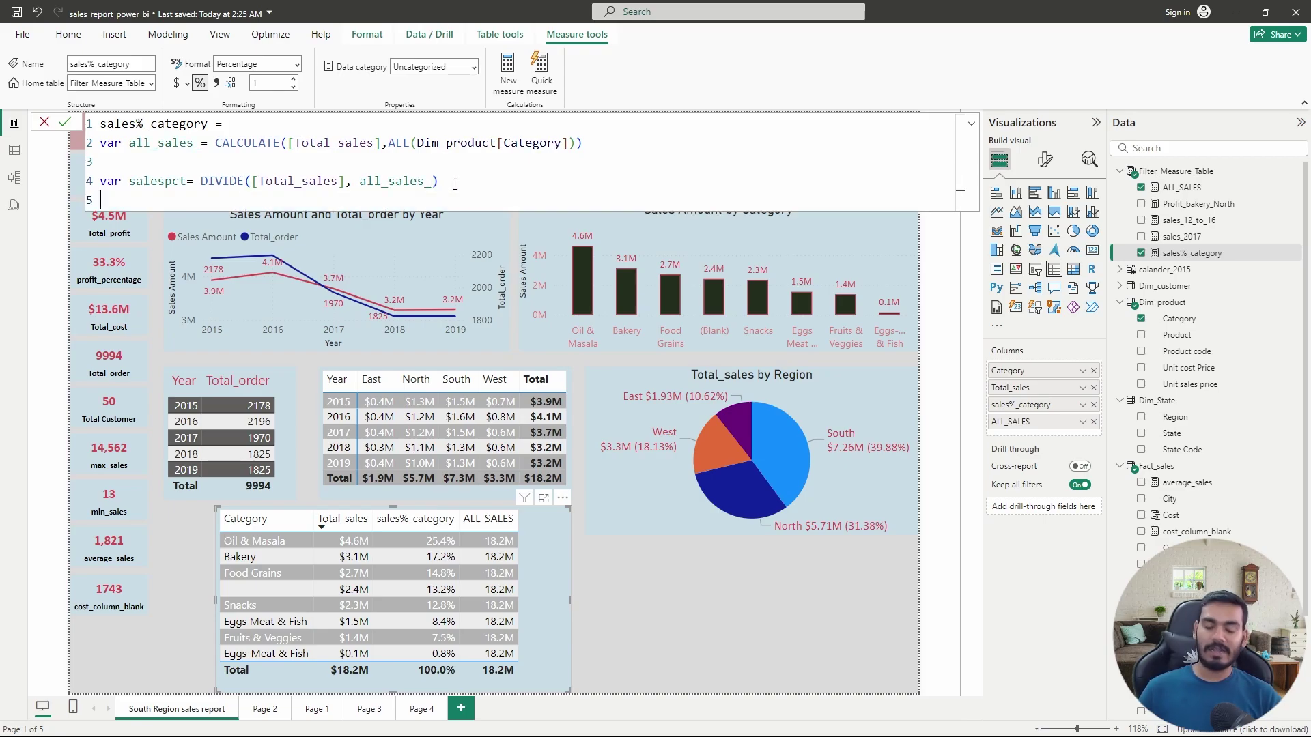
pyautogui.write('return')
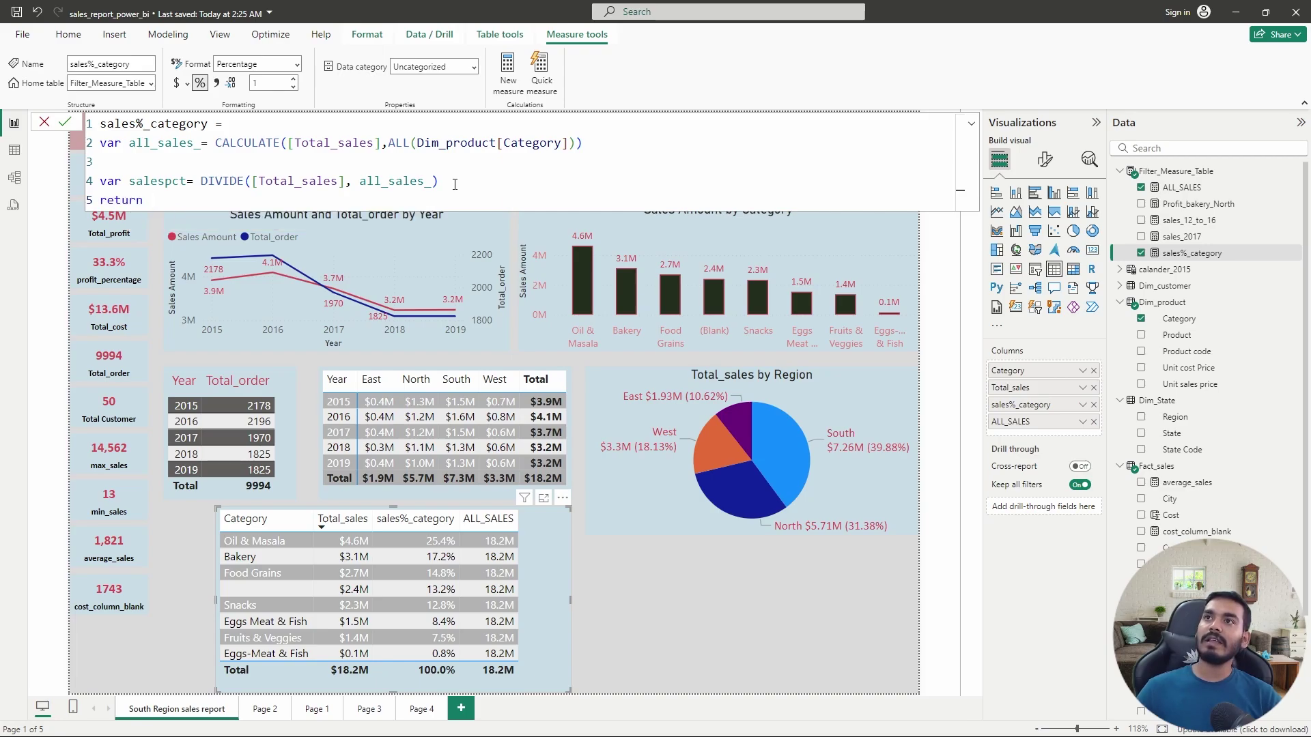
pyautogui.moveTo(186, 185); pyautogui.dragTo(131, 185)
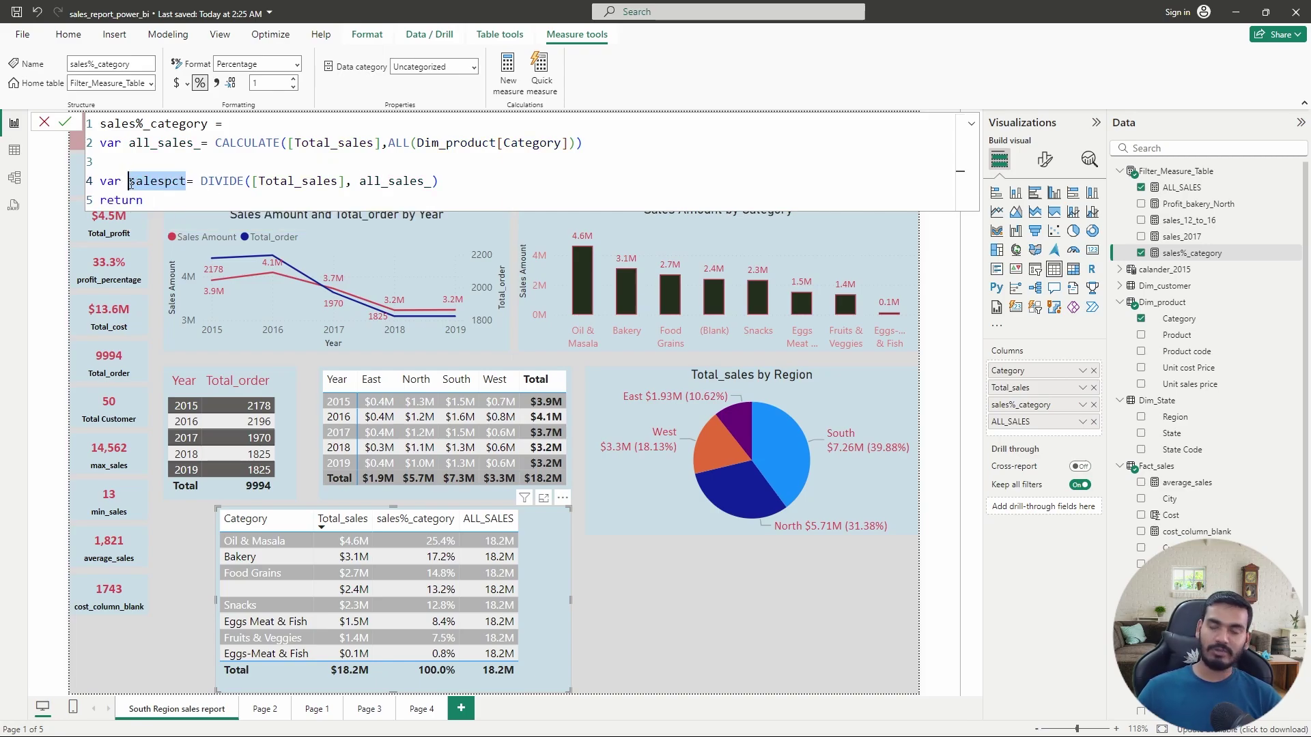
pyautogui.hotkey('ctrl', 'c')
pyautogui.click(161, 205)
pyautogui.hotkey('ctrl', 'v')
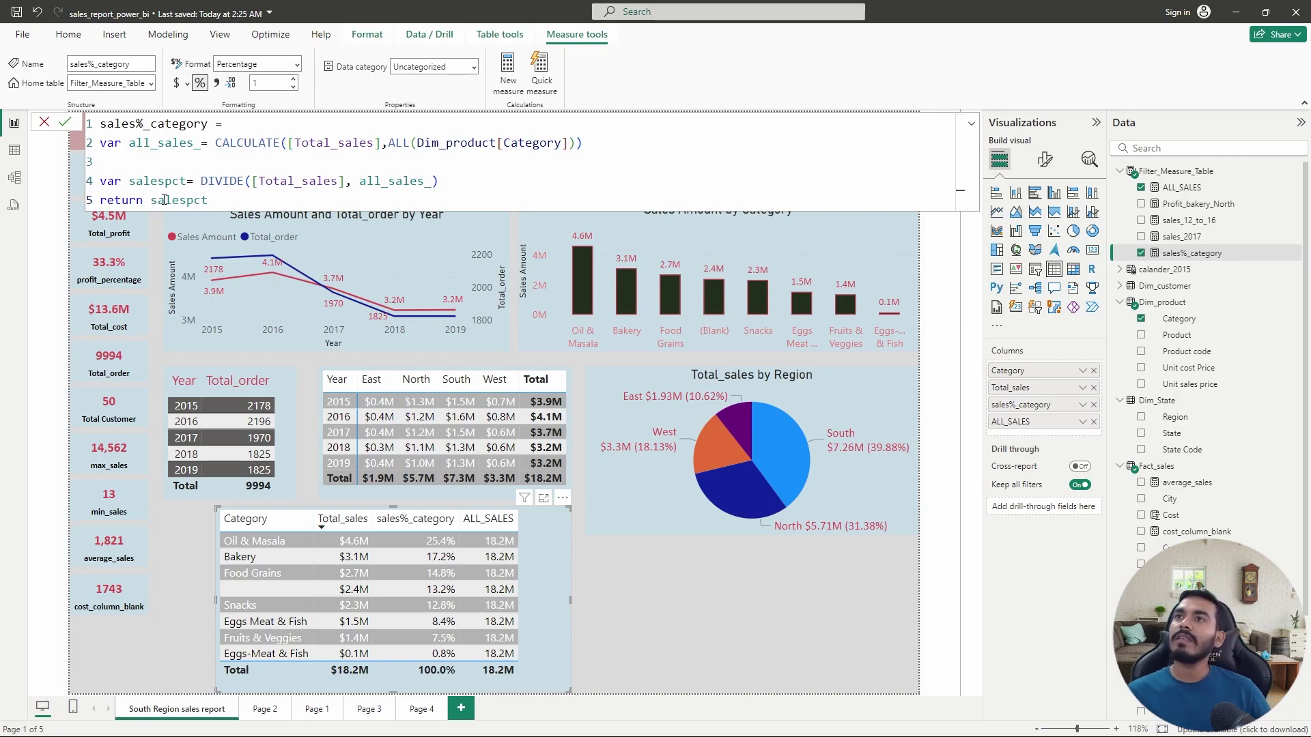
pyautogui.scroll(-3, 592, 169)
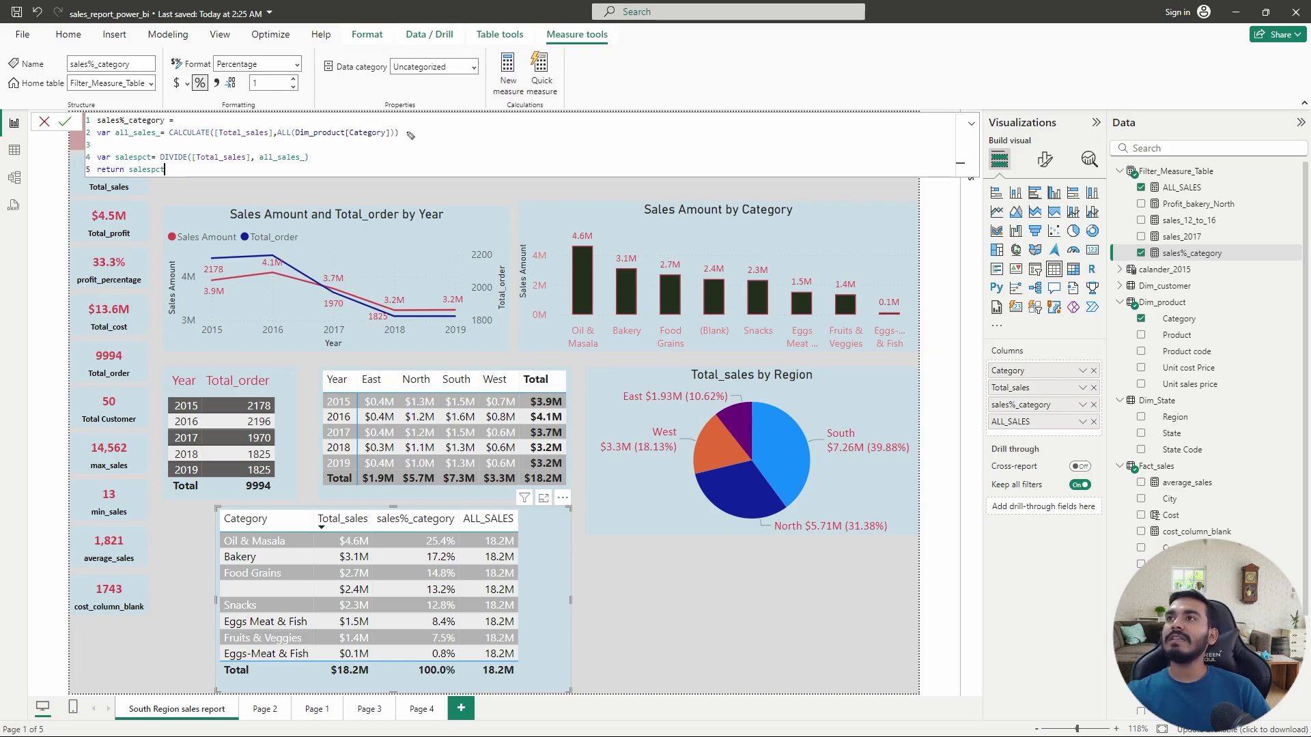
pyautogui.moveTo(402, 133); pyautogui.dragTo(418, 132)
pyautogui.moveTo(403, 138); pyautogui.dragTo(434, 142)
pyautogui.moveTo(456, 125)
pyautogui.mouseDown()
pyautogui.moveTo(445, 130)
pyautogui.moveTo(502, 146)
pyautogui.moveTo(536, 123)
pyautogui.moveTo(539, 149)
pyautogui.moveTo(438, 165)
pyautogui.mouseUp()
pyautogui.click(475, 135)
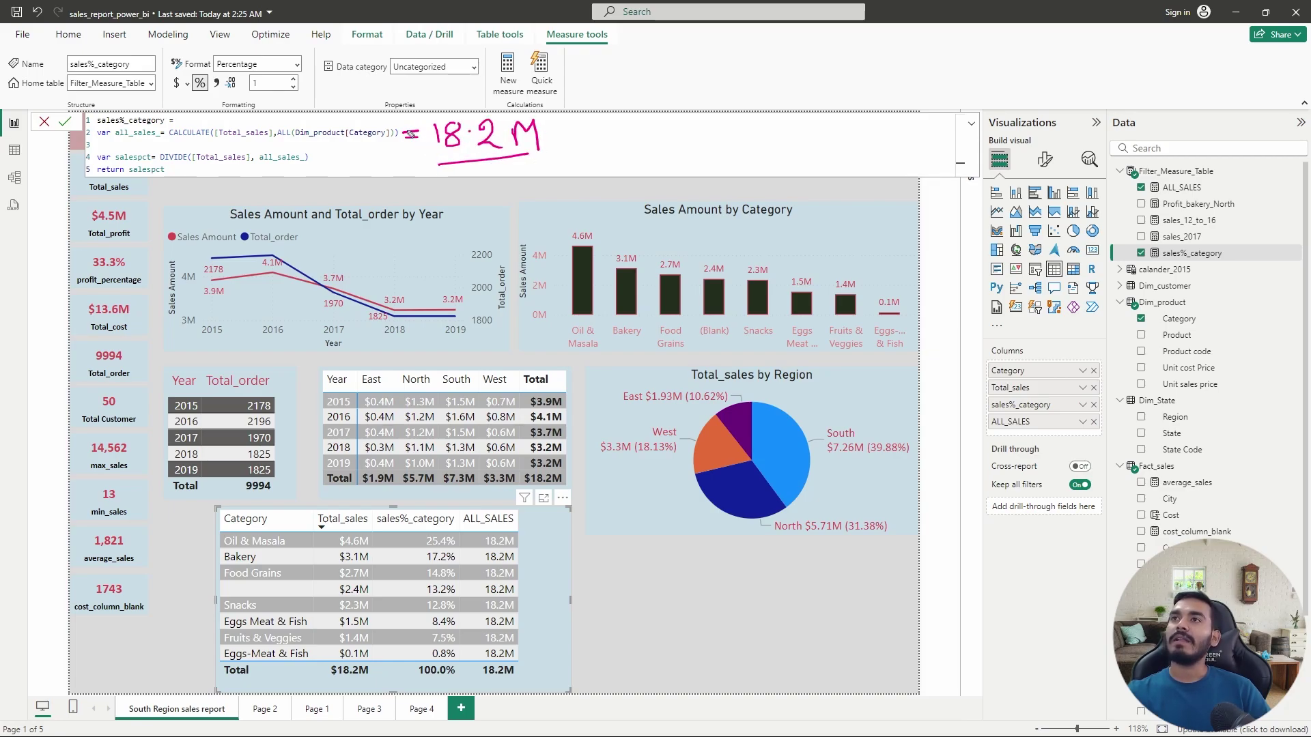
pyautogui.moveTo(117, 137); pyautogui.dragTo(156, 136)
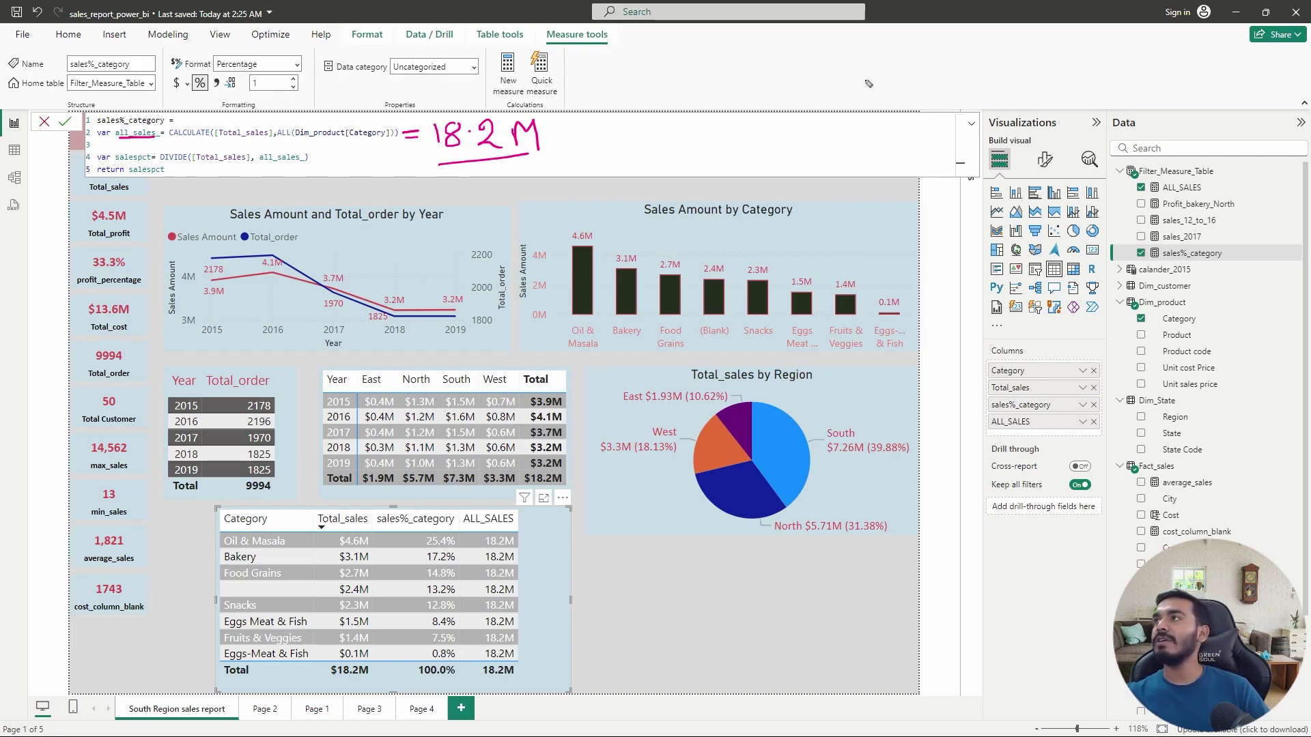
pyautogui.moveTo(755, 65)
pyautogui.mouseDown()
pyautogui.moveTo(774, 68)
pyautogui.moveTo(754, 86)
pyautogui.moveTo(782, 88)
pyautogui.mouseUp()
pyautogui.moveTo(788, 72); pyautogui.dragTo(805, 80)
pyautogui.moveTo(829, 61)
pyautogui.mouseDown()
pyautogui.moveTo(850, 59)
pyautogui.moveTo(850, 81)
pyautogui.mouseUp()
pyautogui.moveTo(851, 81); pyautogui.dragTo(770, 132)
pyautogui.moveTo(780, 117)
pyautogui.mouseDown()
pyautogui.moveTo(770, 147)
pyautogui.moveTo(812, 125)
pyautogui.moveTo(845, 153)
pyautogui.mouseUp()
pyautogui.moveTo(866, 130); pyautogui.dragTo(864, 129)
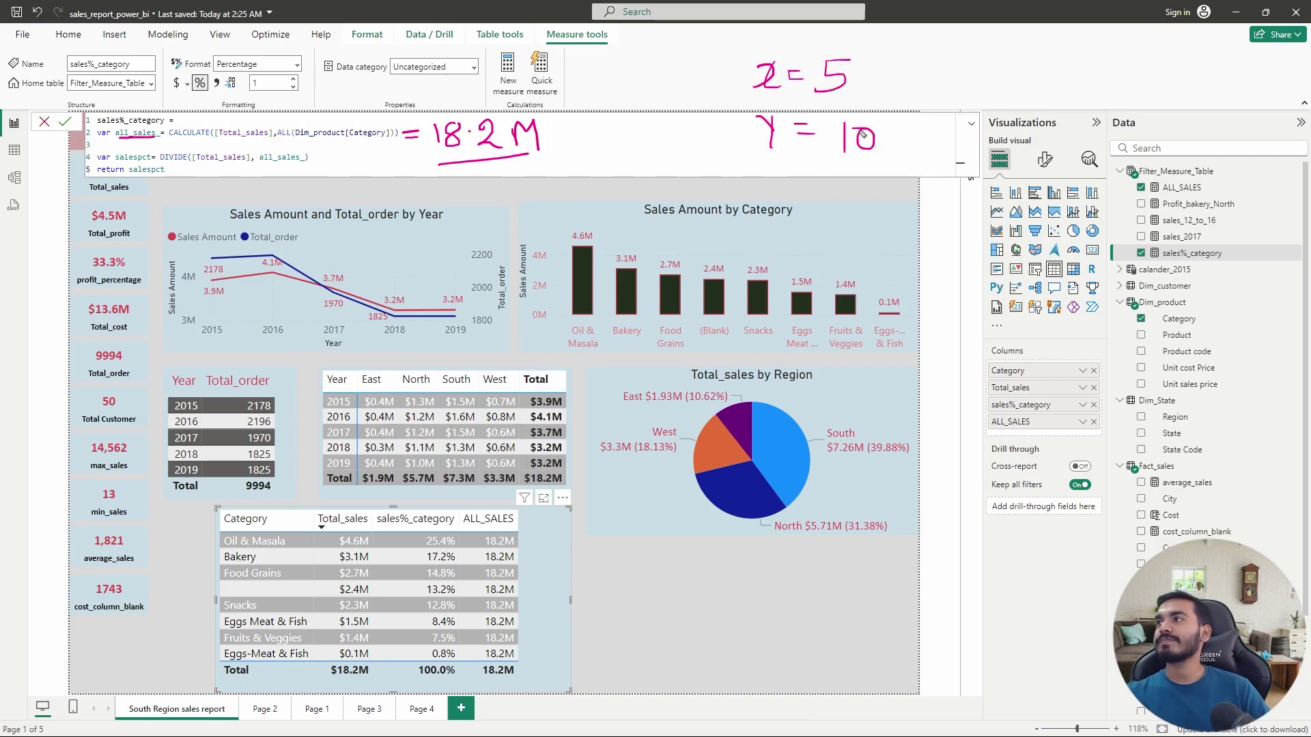
pyautogui.moveTo(939, 63); pyautogui.dragTo(941, 87)
pyautogui.moveTo(968, 60)
pyautogui.mouseDown()
pyautogui.moveTo(956, 84)
pyautogui.moveTo(1016, 74)
pyautogui.mouseUp()
pyautogui.moveTo(1000, 63)
pyautogui.mouseDown()
pyautogui.moveTo(1000, 96)
pyautogui.moveTo(1046, 78)
pyautogui.moveTo(1052, 95)
pyautogui.moveTo(1105, 81)
pyautogui.moveTo(1108, 96)
pyautogui.moveTo(1140, 103)
pyautogui.moveTo(1173, 77)
pyautogui.moveTo(1130, 107)
pyautogui.mouseUp()
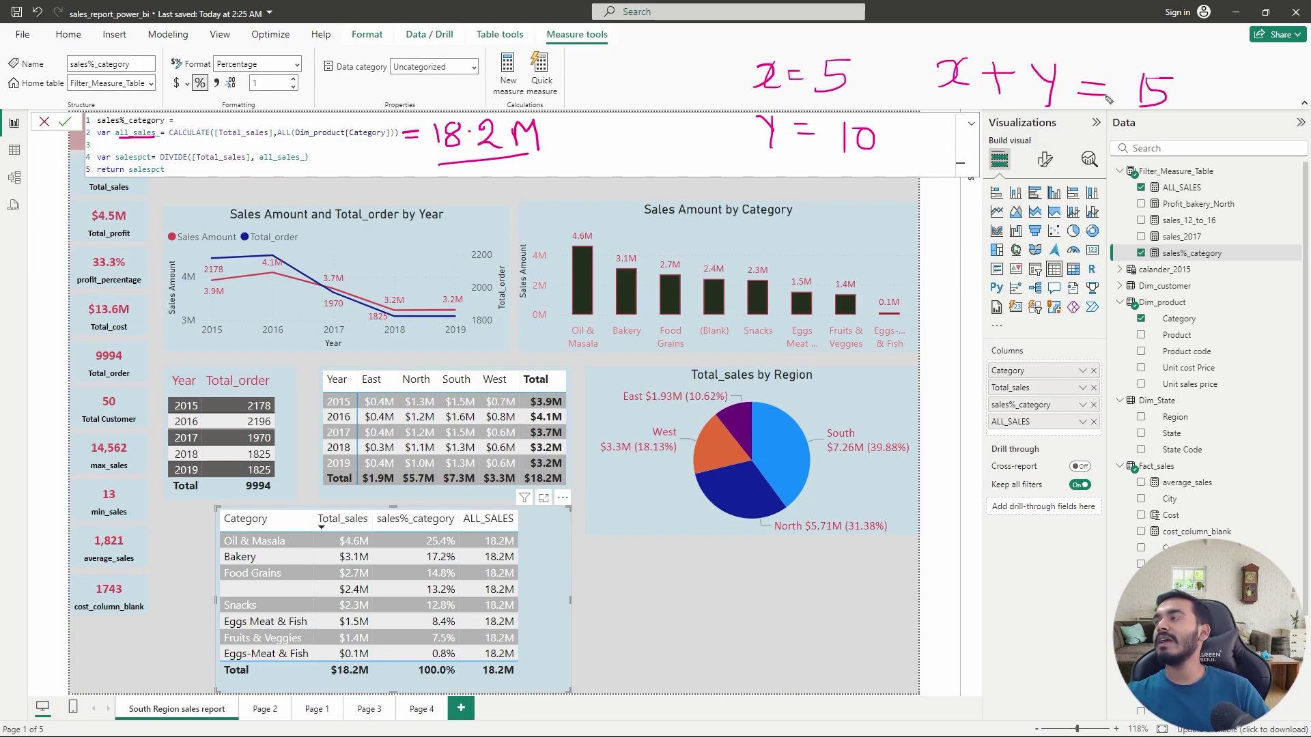
pyautogui.moveTo(859, 48)
pyautogui.mouseDown()
pyautogui.moveTo(811, 96)
pyautogui.moveTo(857, 53)
pyautogui.moveTo(785, 67)
pyautogui.moveTo(820, 60)
pyautogui.mouseUp()
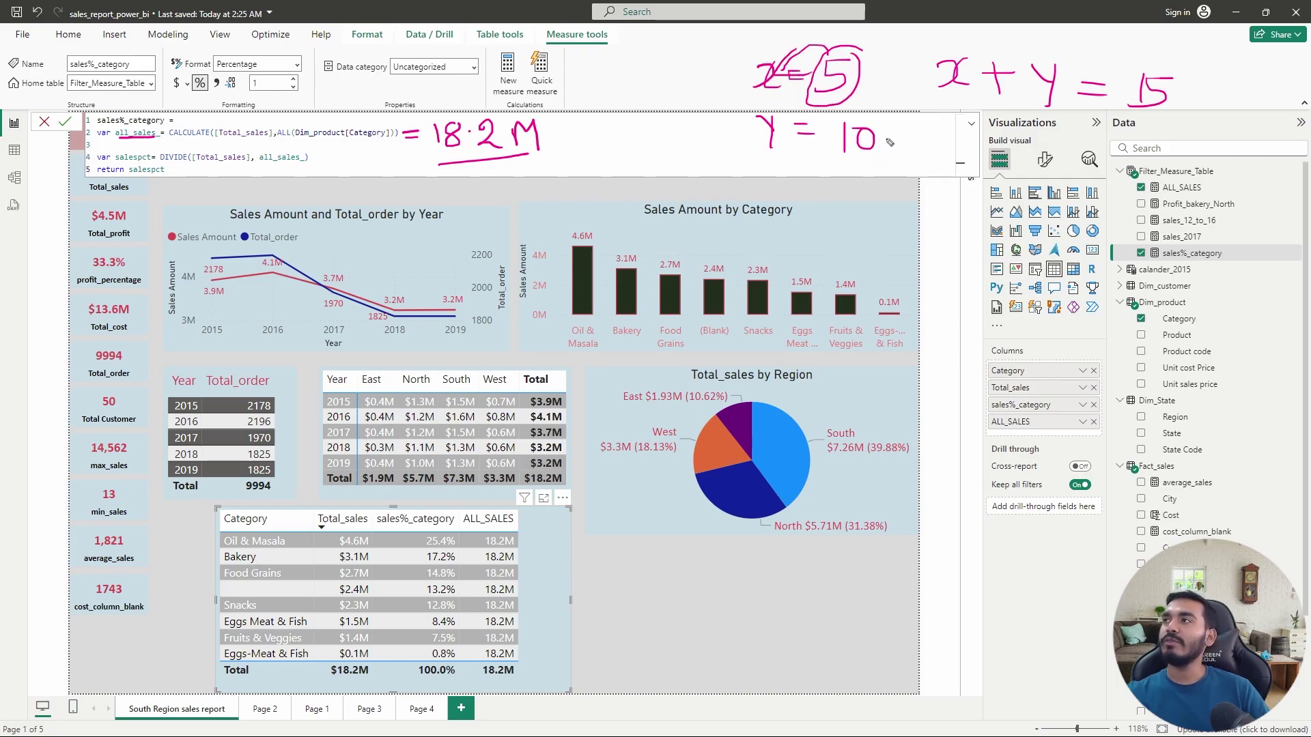
pyautogui.moveTo(850, 116)
pyautogui.mouseDown()
pyautogui.moveTo(827, 168)
pyautogui.moveTo(894, 150)
pyautogui.moveTo(861, 109)
pyautogui.mouseUp()
pyautogui.moveTo(830, 161)
pyautogui.mouseDown()
pyautogui.moveTo(792, 141)
pyautogui.moveTo(820, 149)
pyautogui.mouseUp()
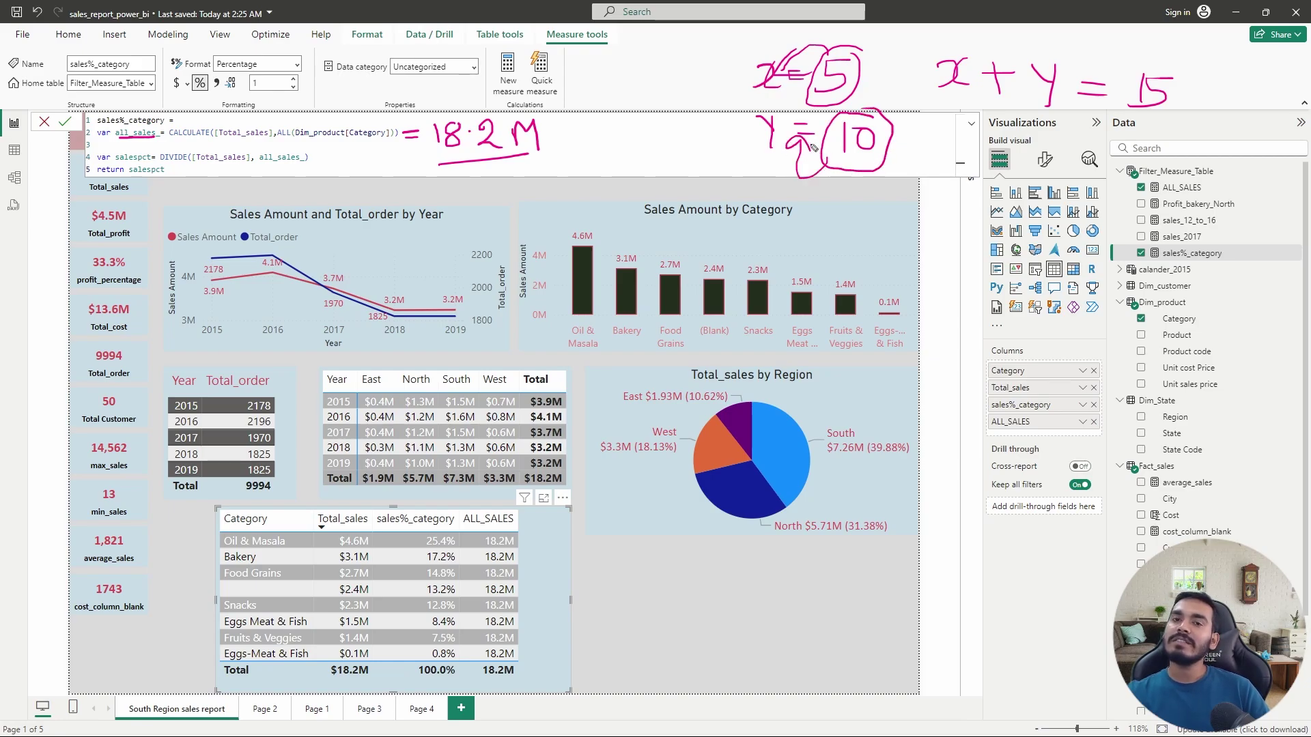
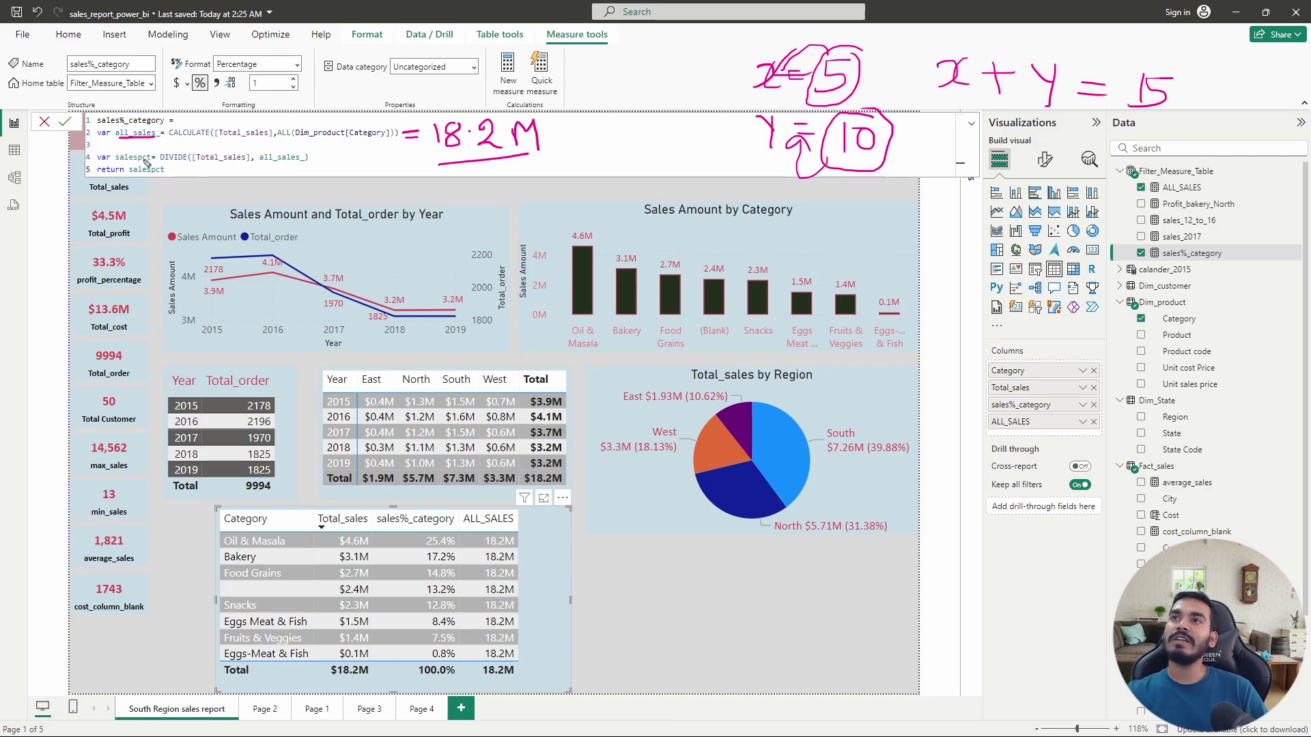
pyautogui.moveTo(127, 174); pyautogui.dragTo(164, 172)
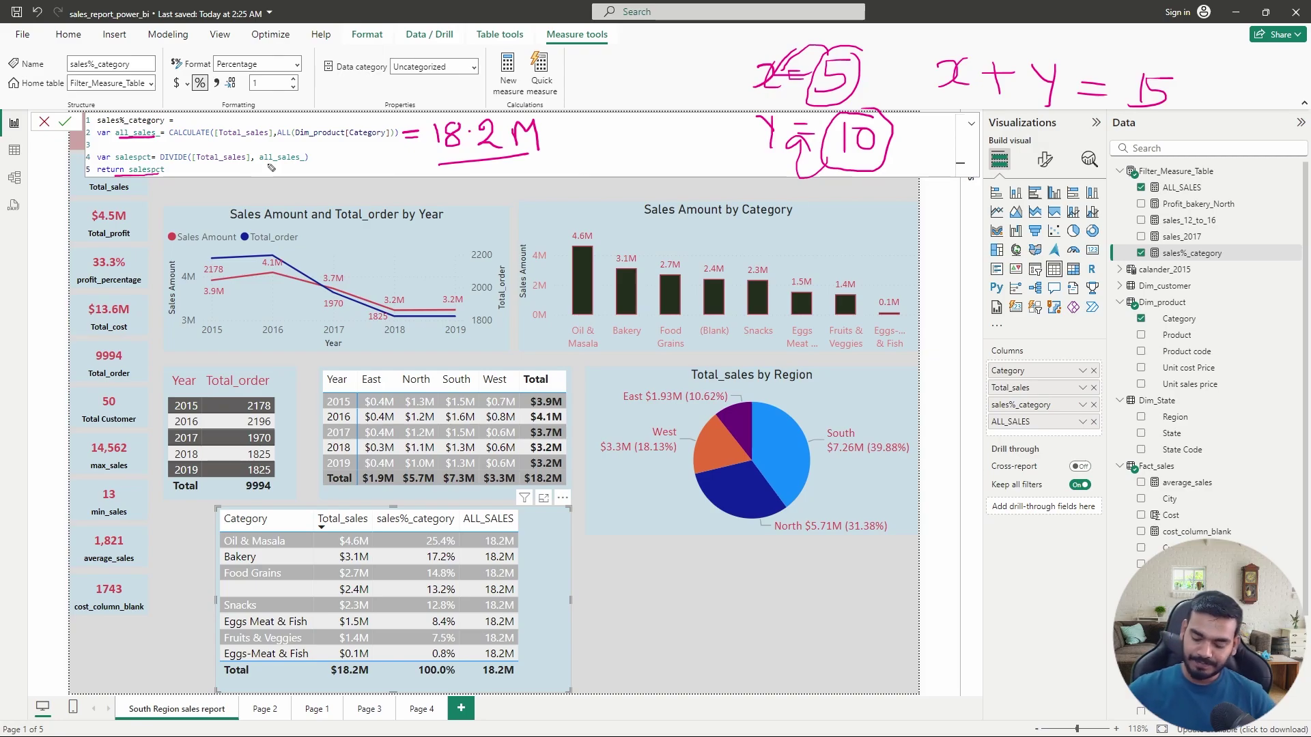
pyautogui.press('e')
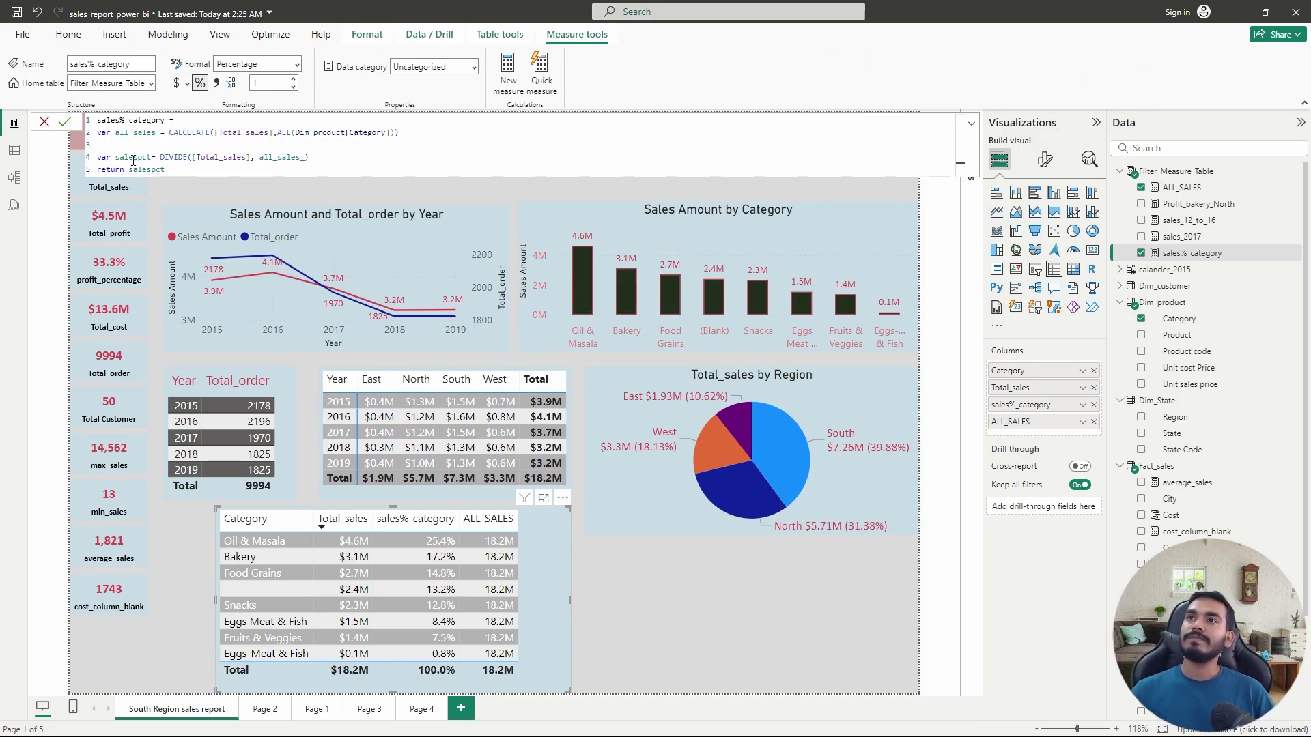
# Commit the rewritten sales%_category formula and delete the ALL_SALES measure from Filter_Measure_Table
pyautogui.click(69, 124)
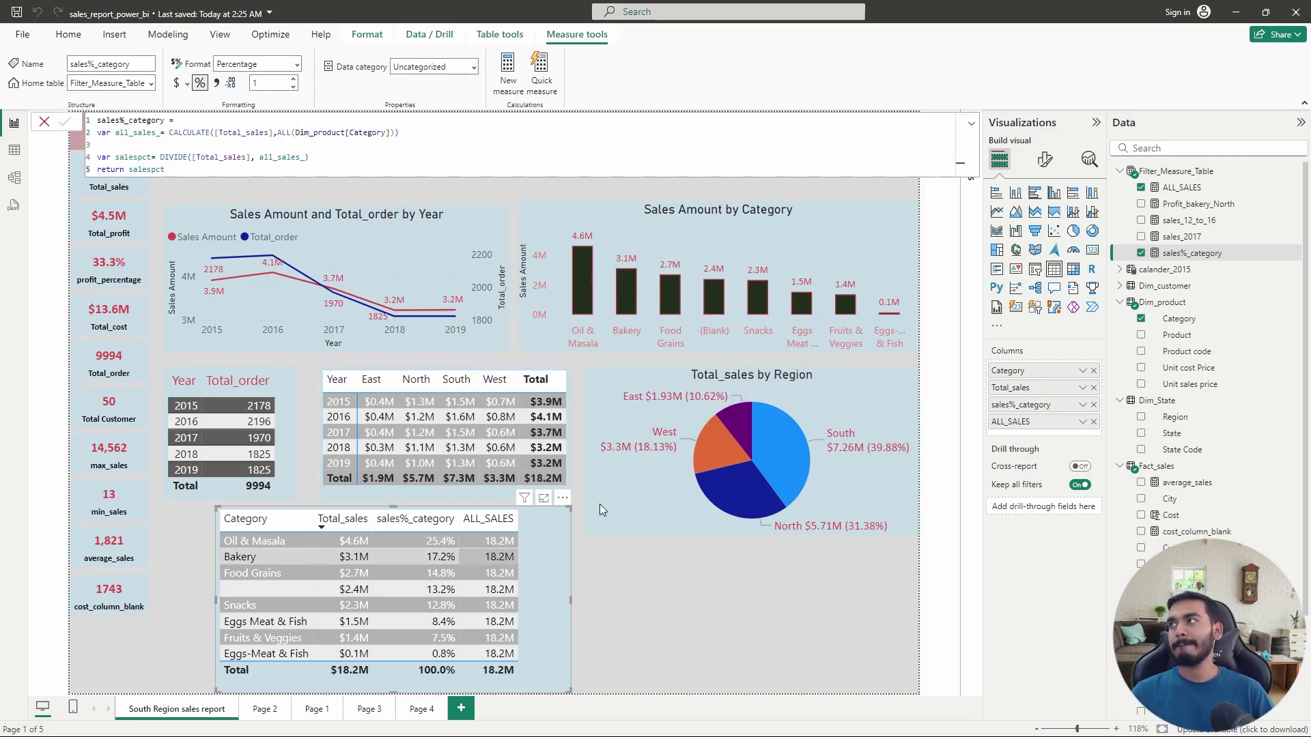
pyautogui.click(1178, 193)
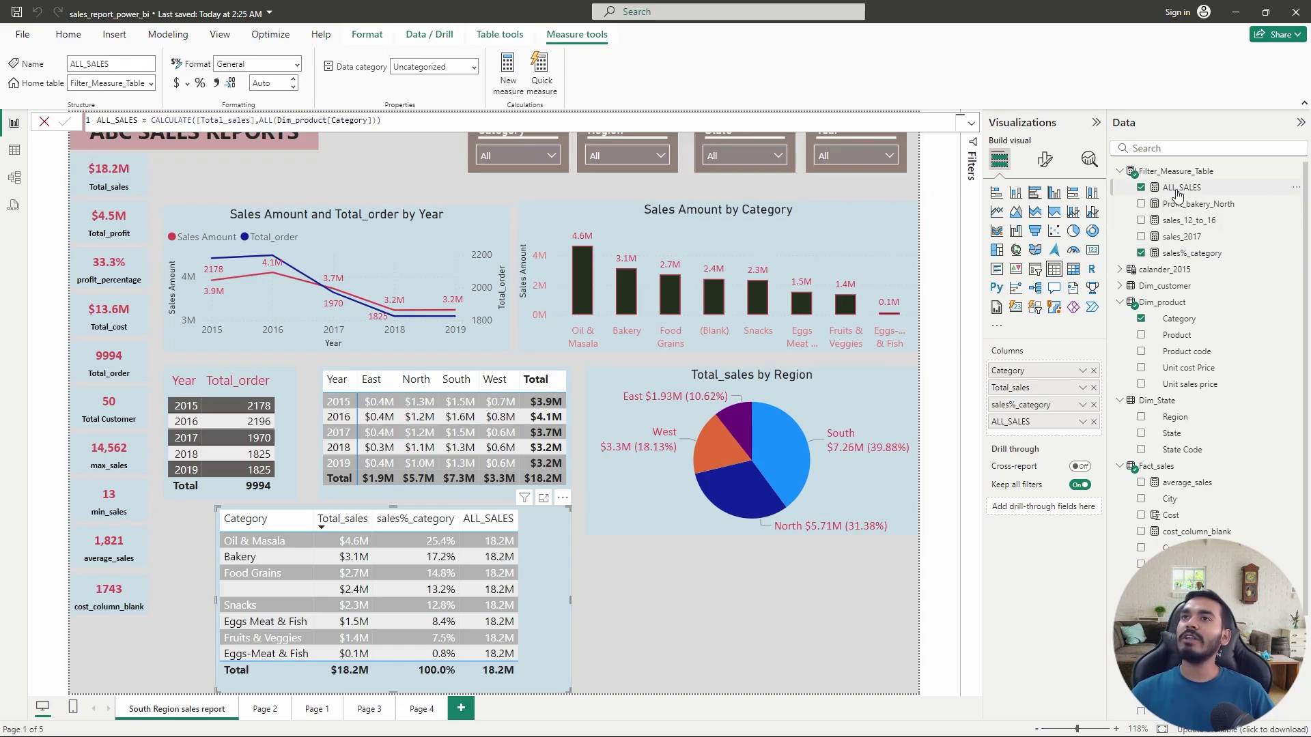
pyautogui.rightClick(1178, 191)
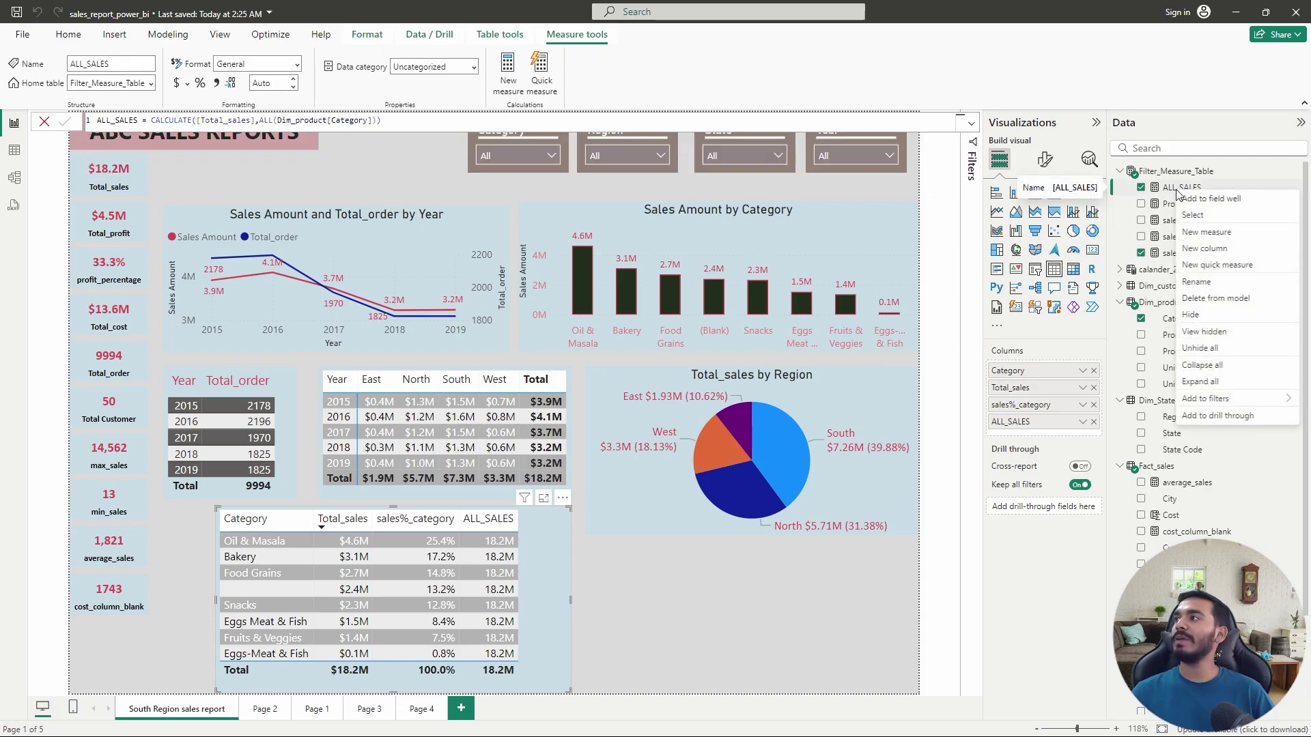
pyautogui.click(1209, 300)
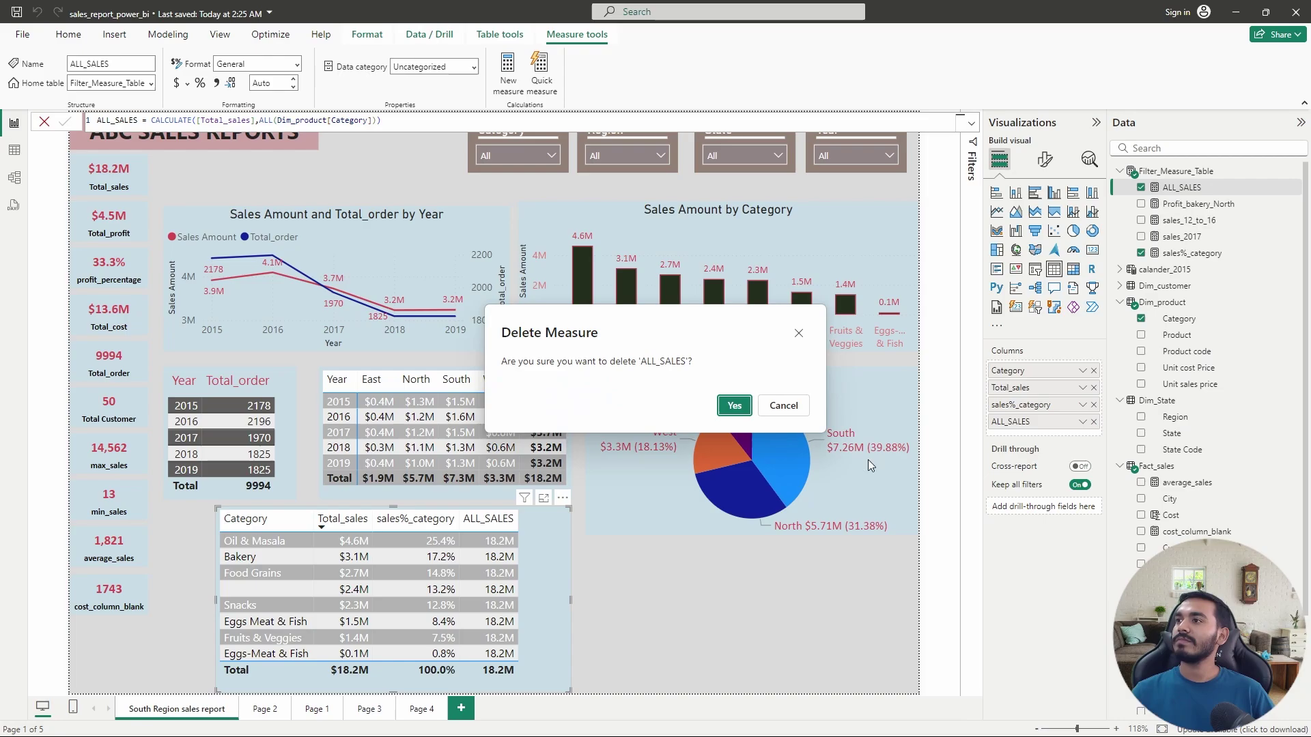
pyautogui.click(731, 401)
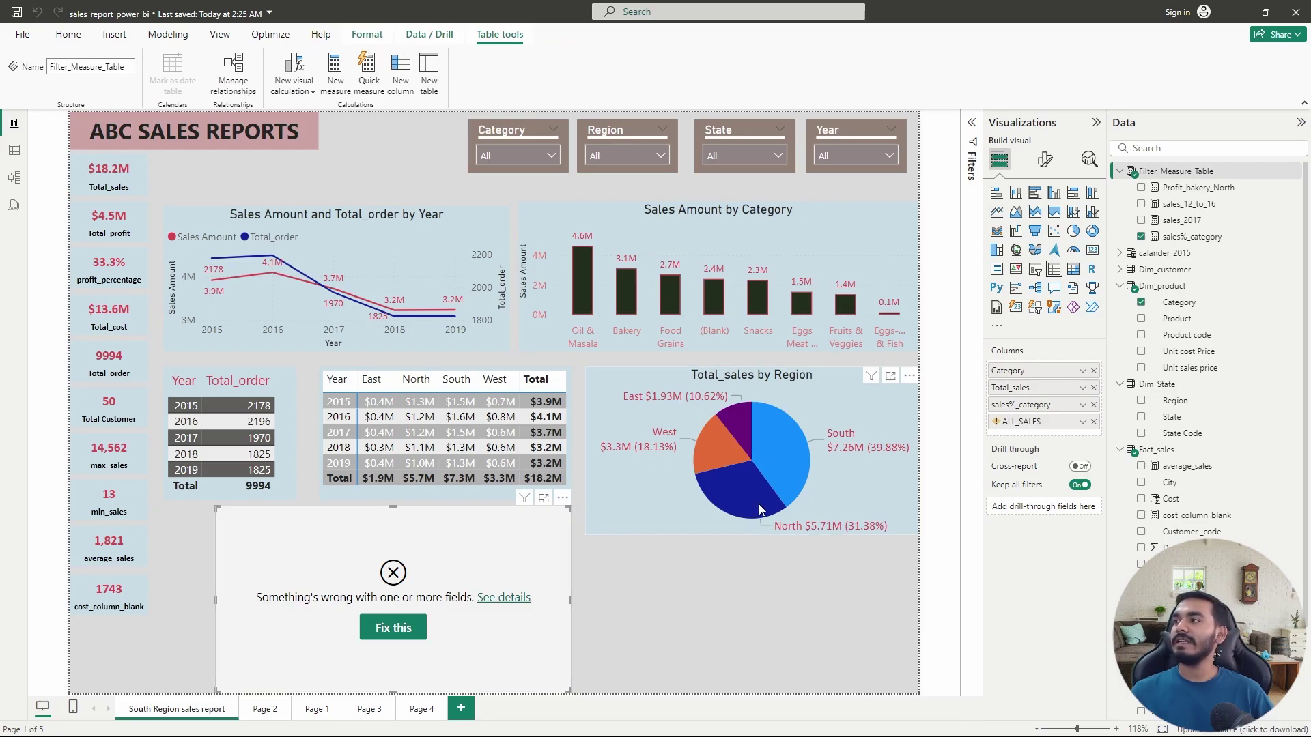
# Remove the ALL_SALES and Total_sales fields from the category table and convert it into a slightly larger donut chart
pyautogui.click(1094, 423)
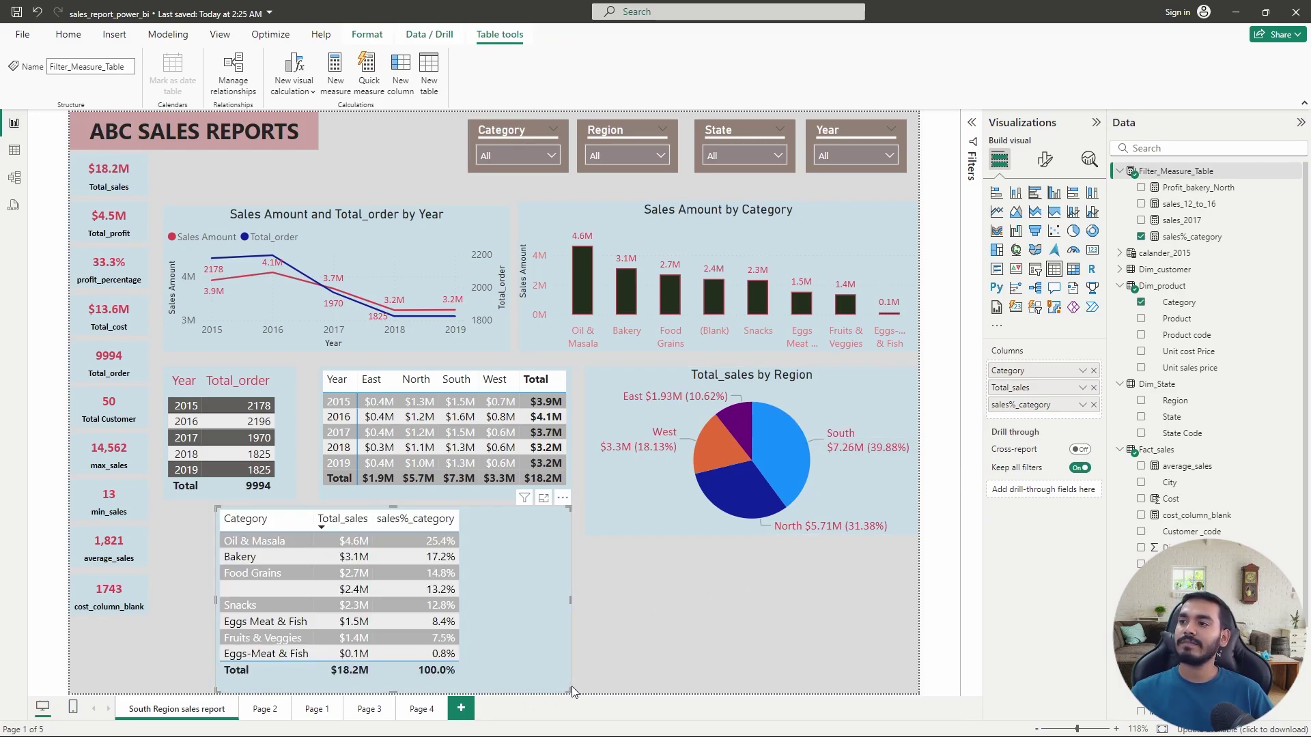
pyautogui.moveTo(571, 686); pyautogui.dragTo(482, 671)
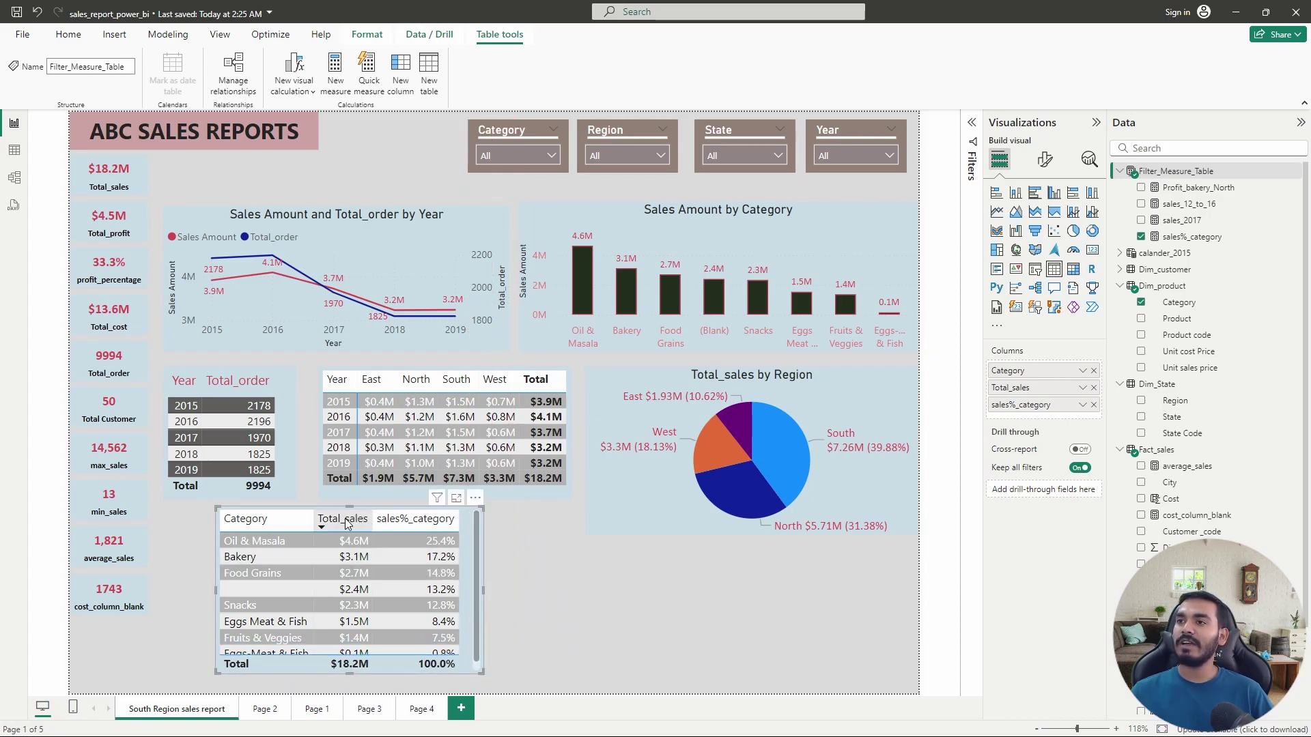
pyautogui.click(1094, 389)
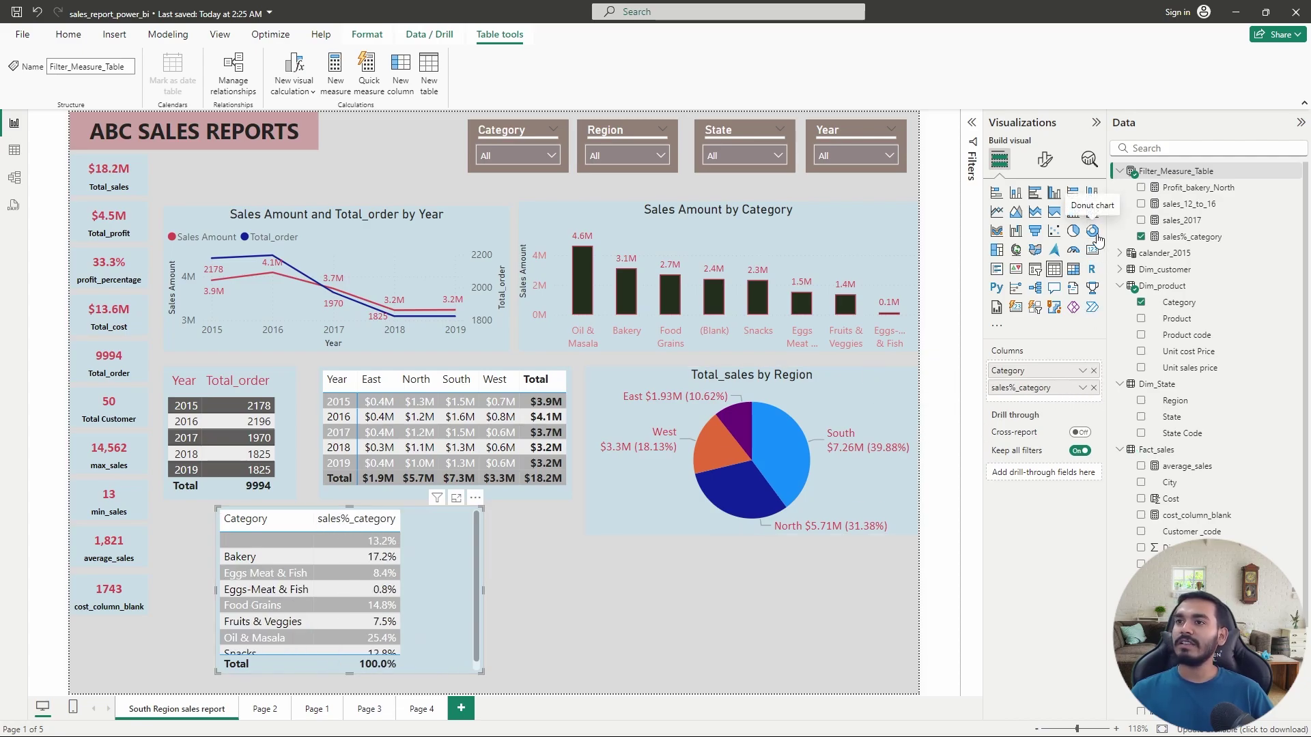
pyautogui.click(1092, 232)
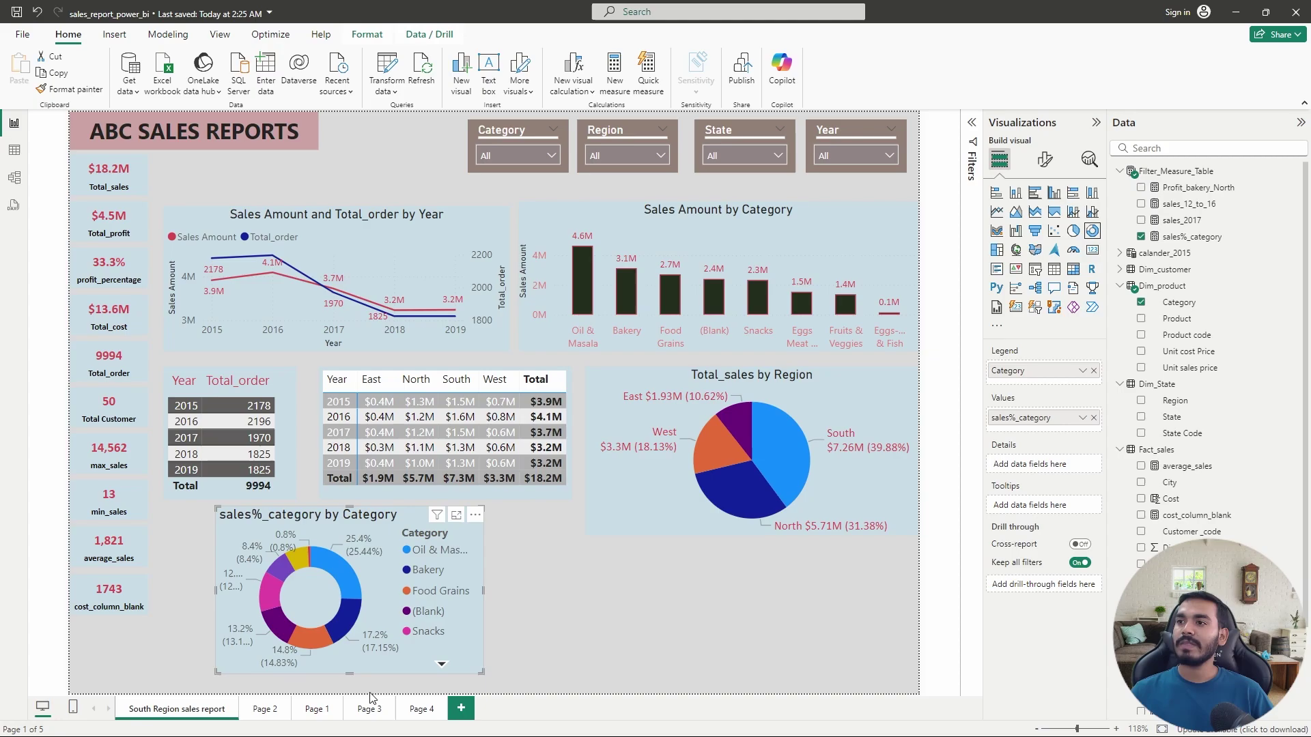
pyautogui.moveTo(482, 672); pyautogui.dragTo(510, 683)
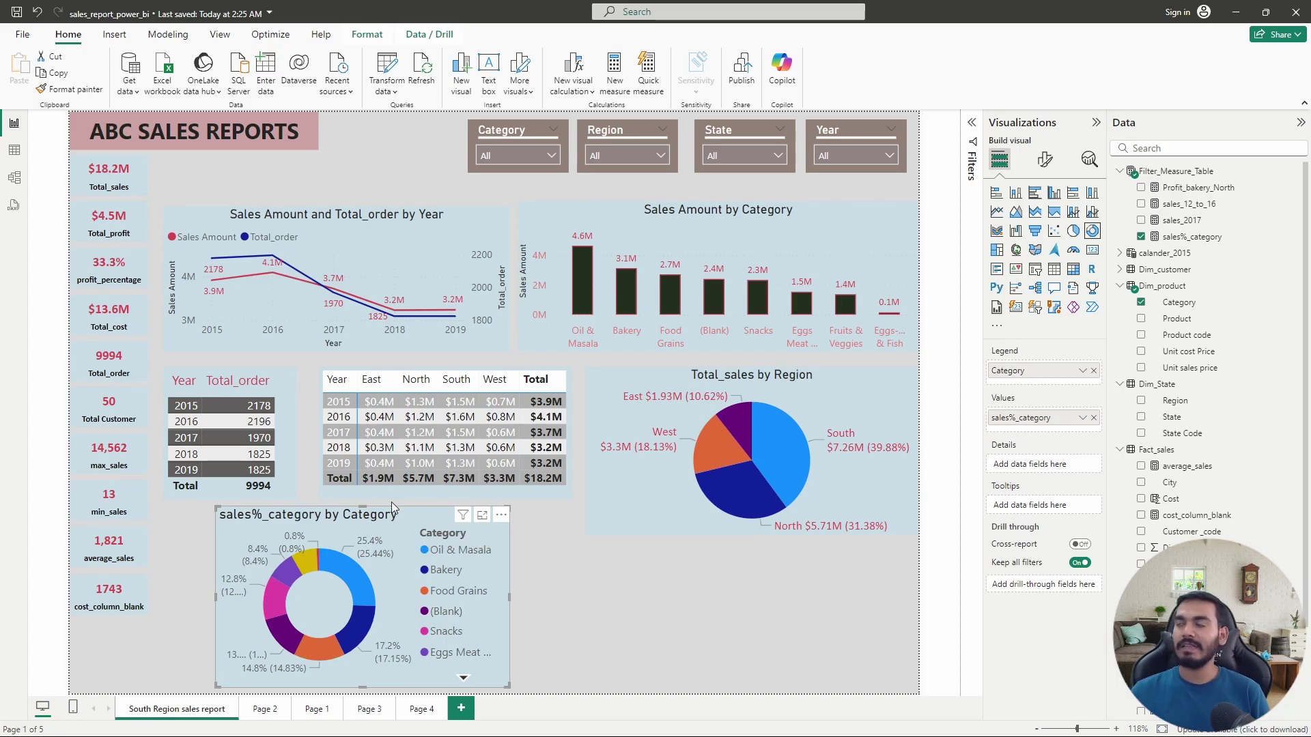
# Change the donut chart's title to "Sales% by Category" and center it
pyautogui.click(1046, 161)
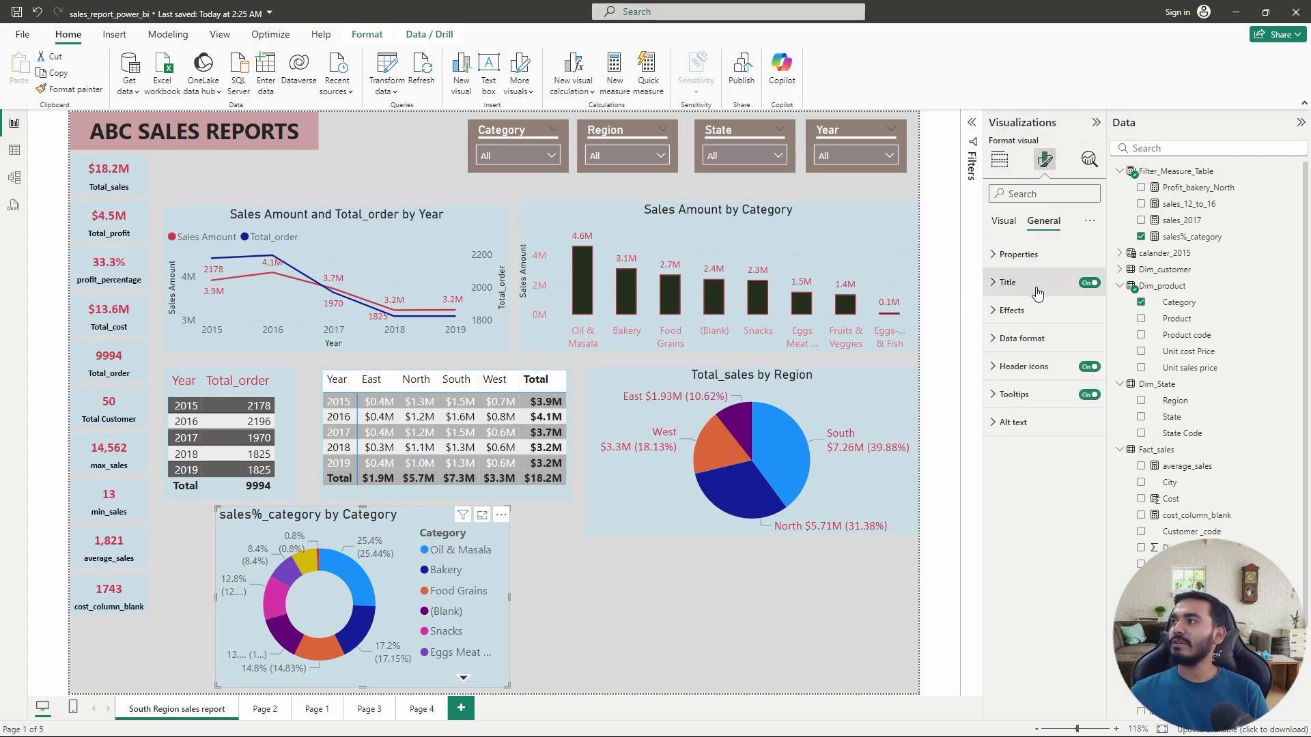
pyautogui.click(1031, 282)
pyautogui.moveTo(1061, 350); pyautogui.dragTo(966, 352)
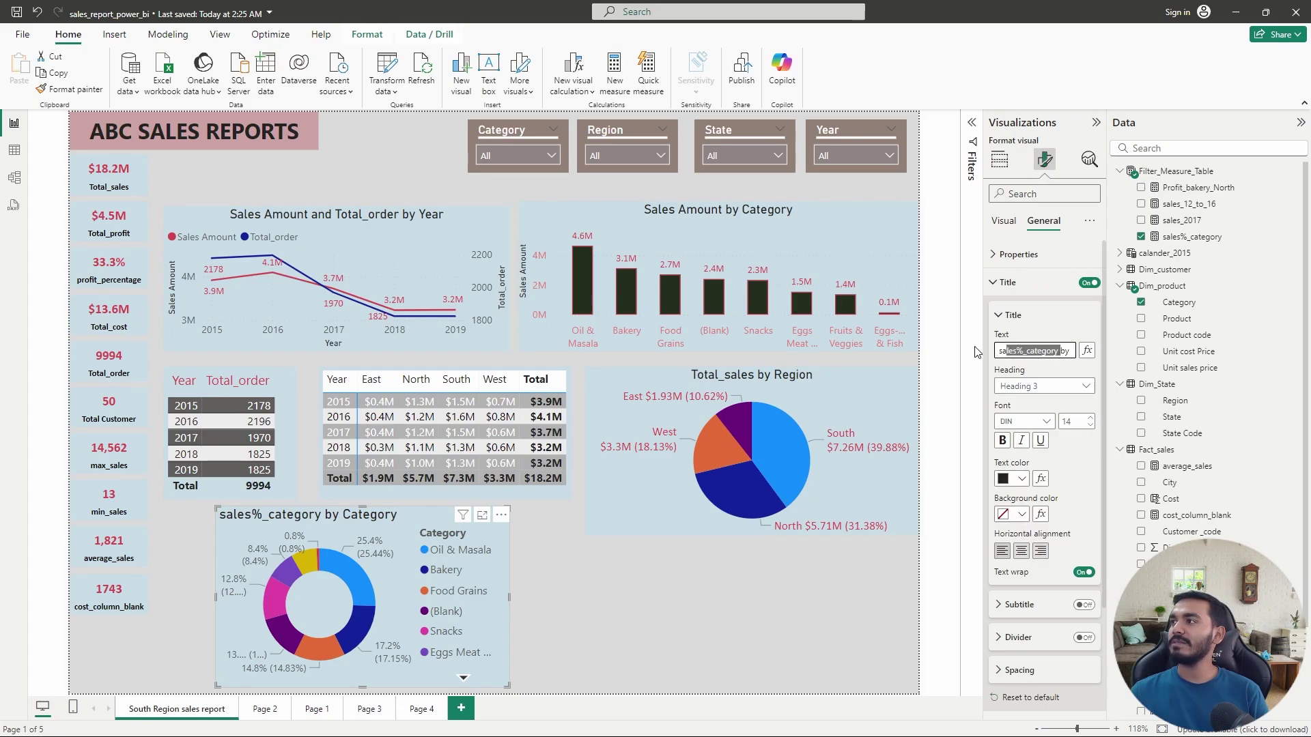
pyautogui.write('Sales')
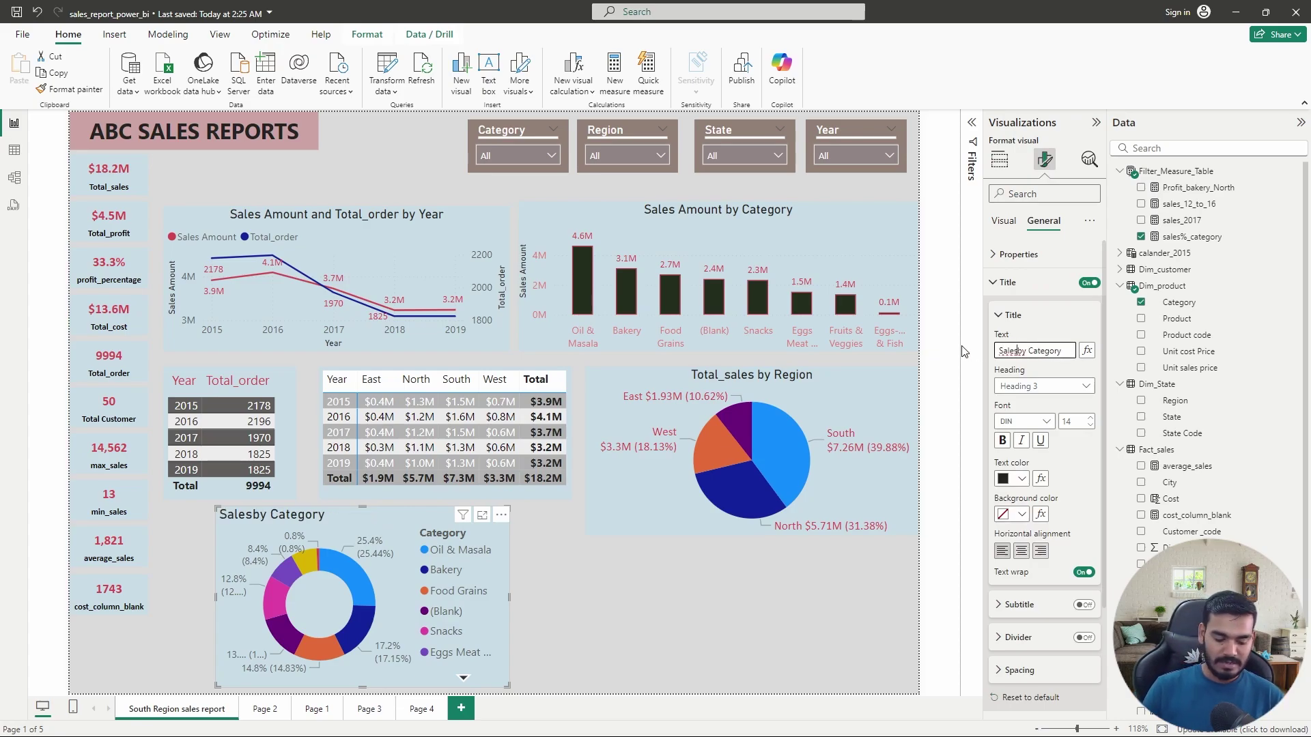
pyautogui.write('%')
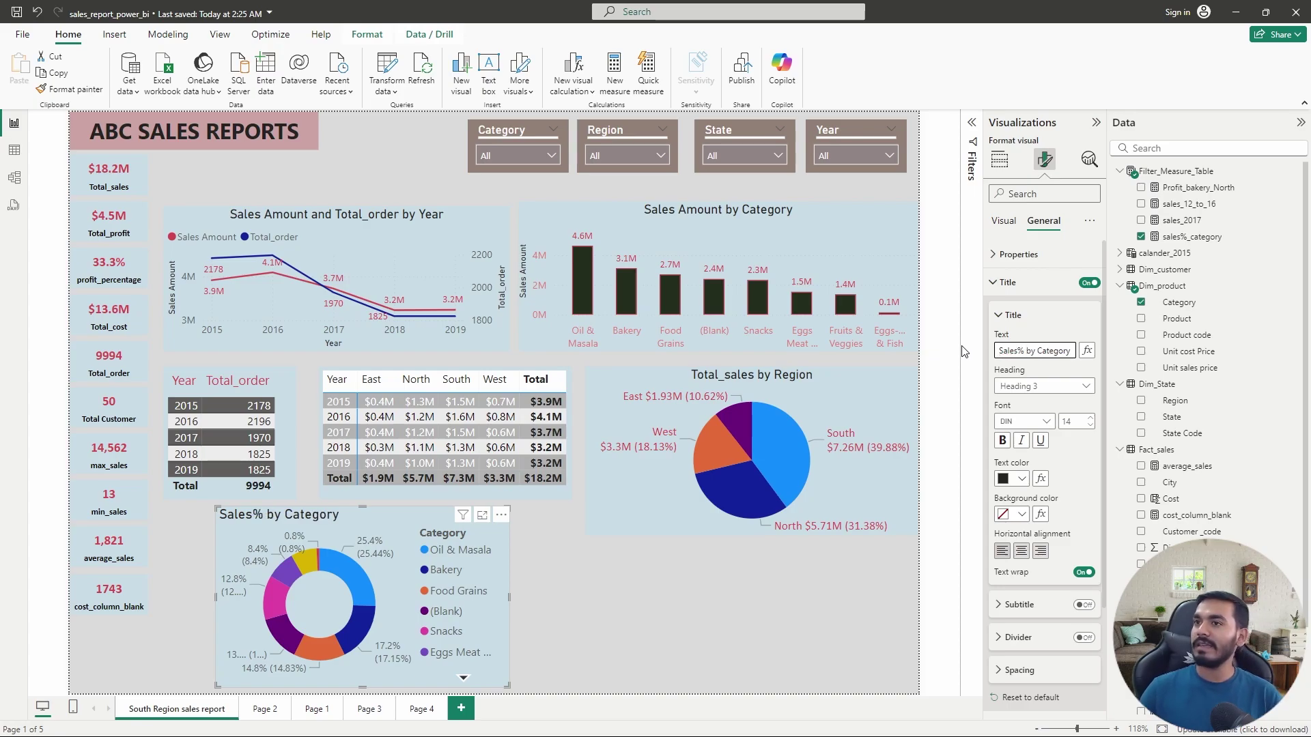
pyautogui.click(1022, 551)
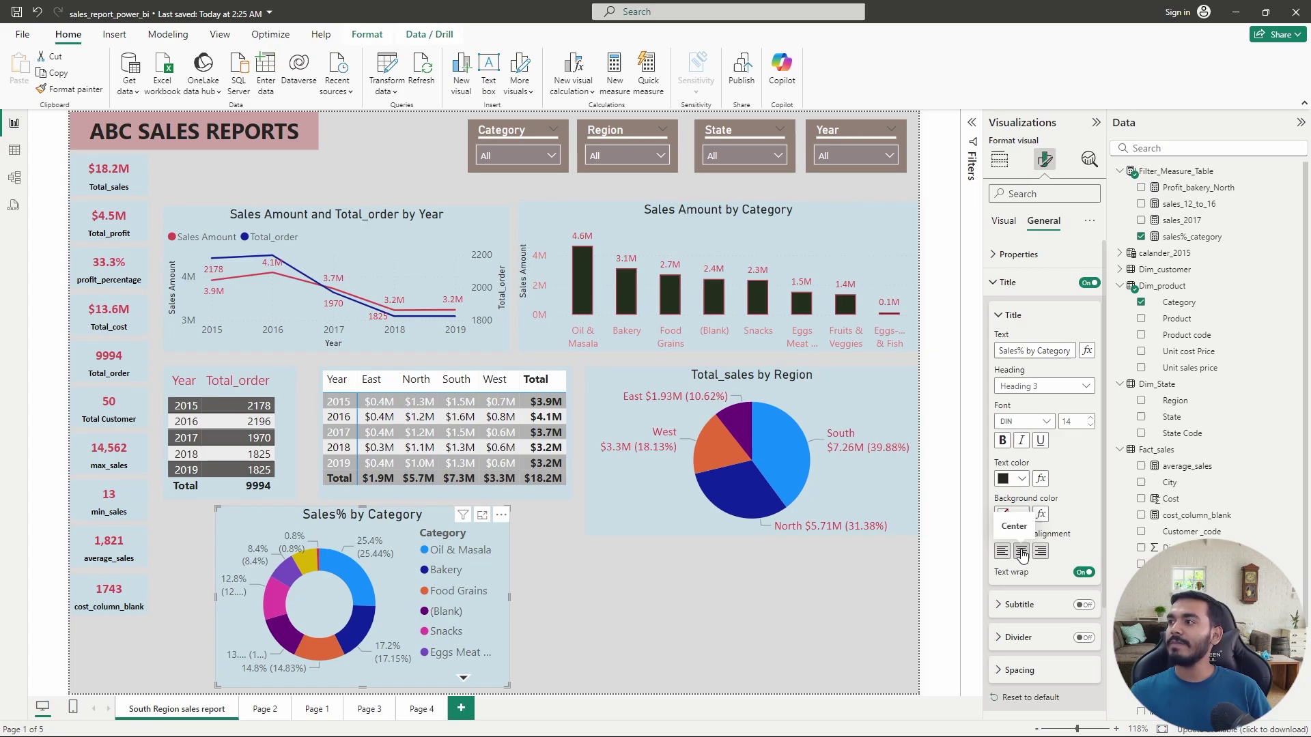
# Hide the legend of the Sales% by Category donut chart while keeping its detail labels on
pyautogui.click(1001, 229)
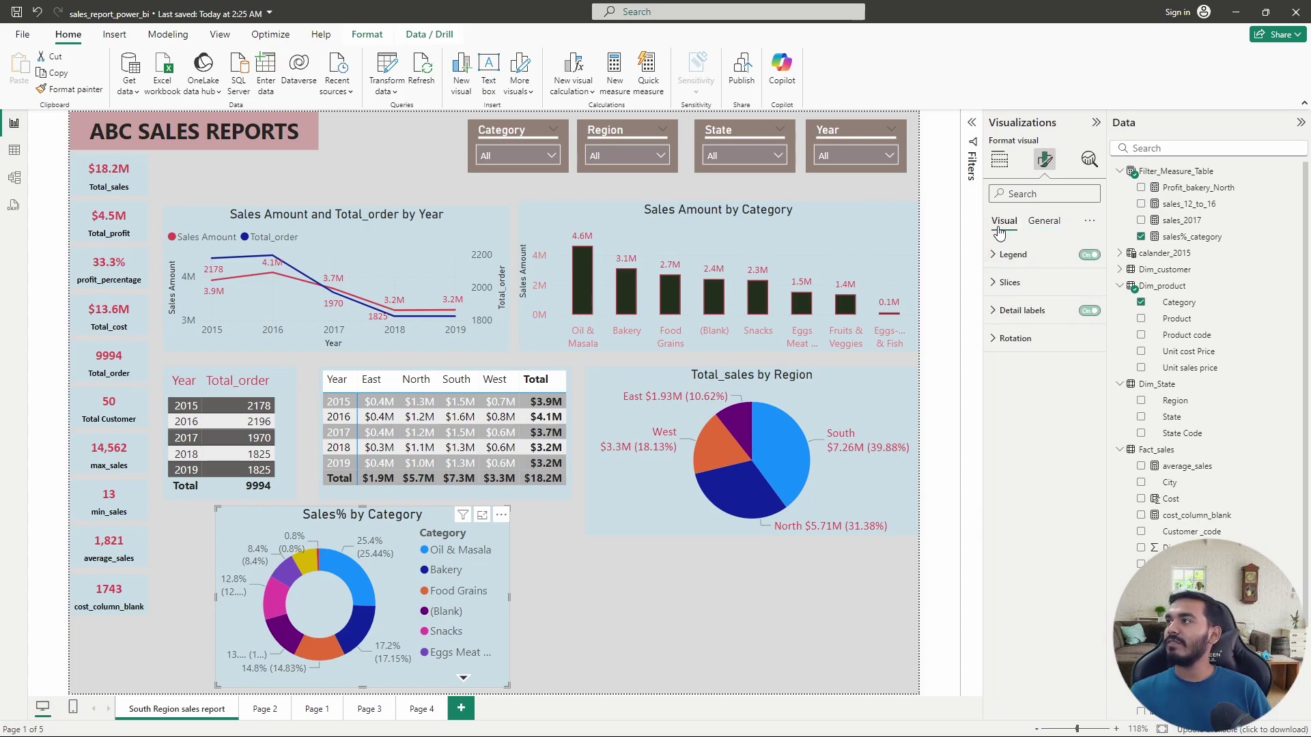
pyautogui.click(1088, 311)
pyautogui.click(1088, 311)
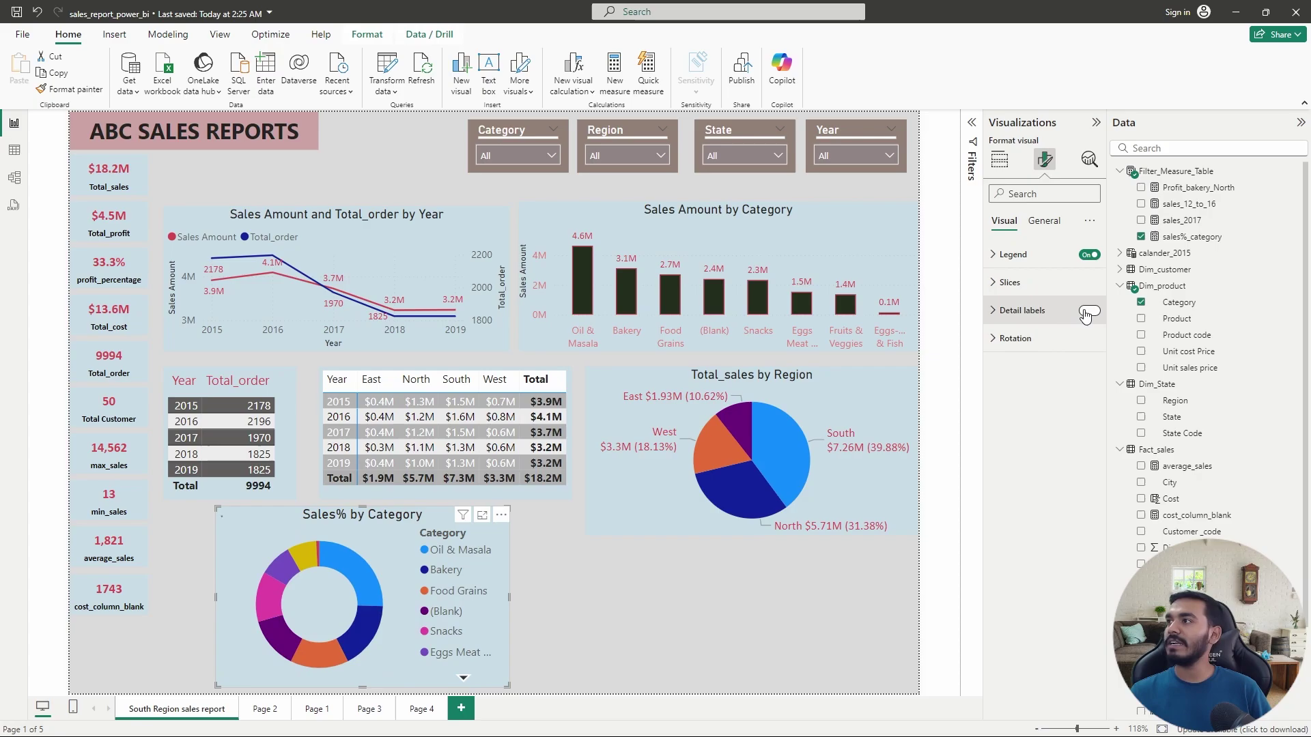
pyautogui.click(1088, 254)
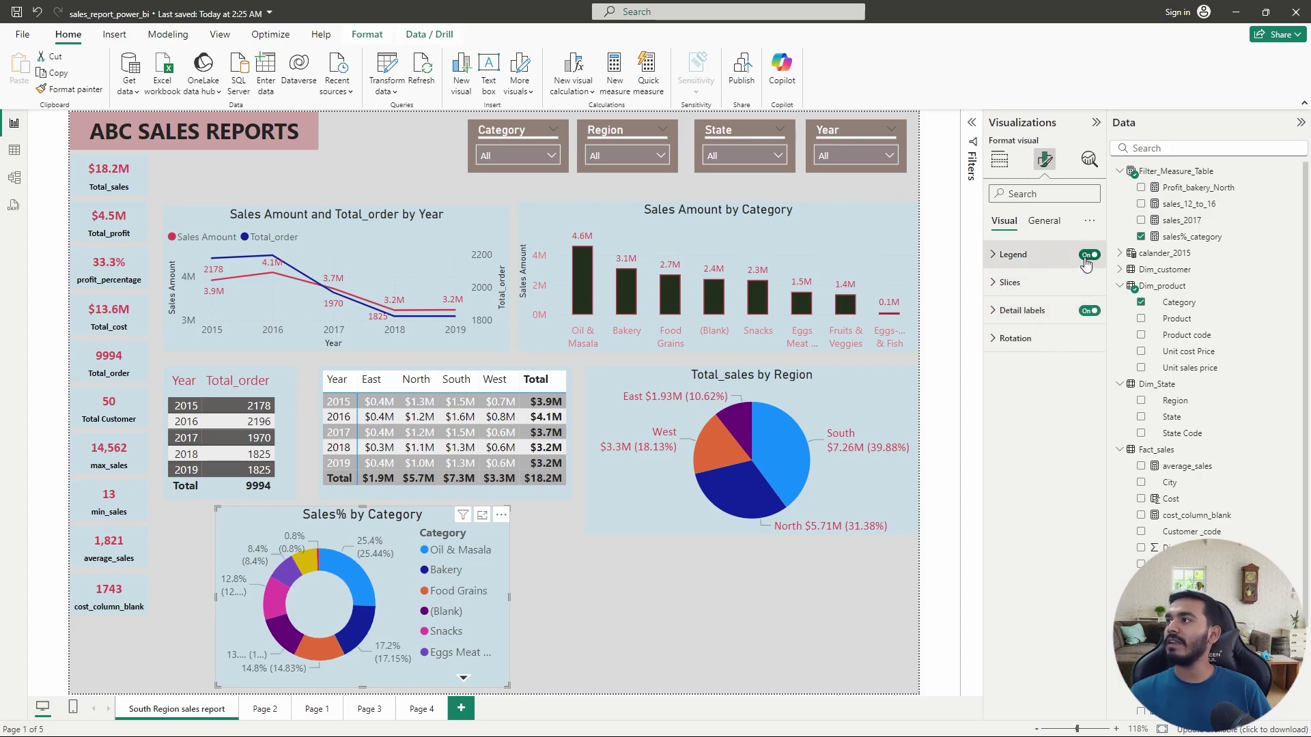
# Set the donut chart's label contents to All detail labels and enlarge the chart so the labels have more room
pyautogui.click(997, 313)
pyautogui.click(1073, 434)
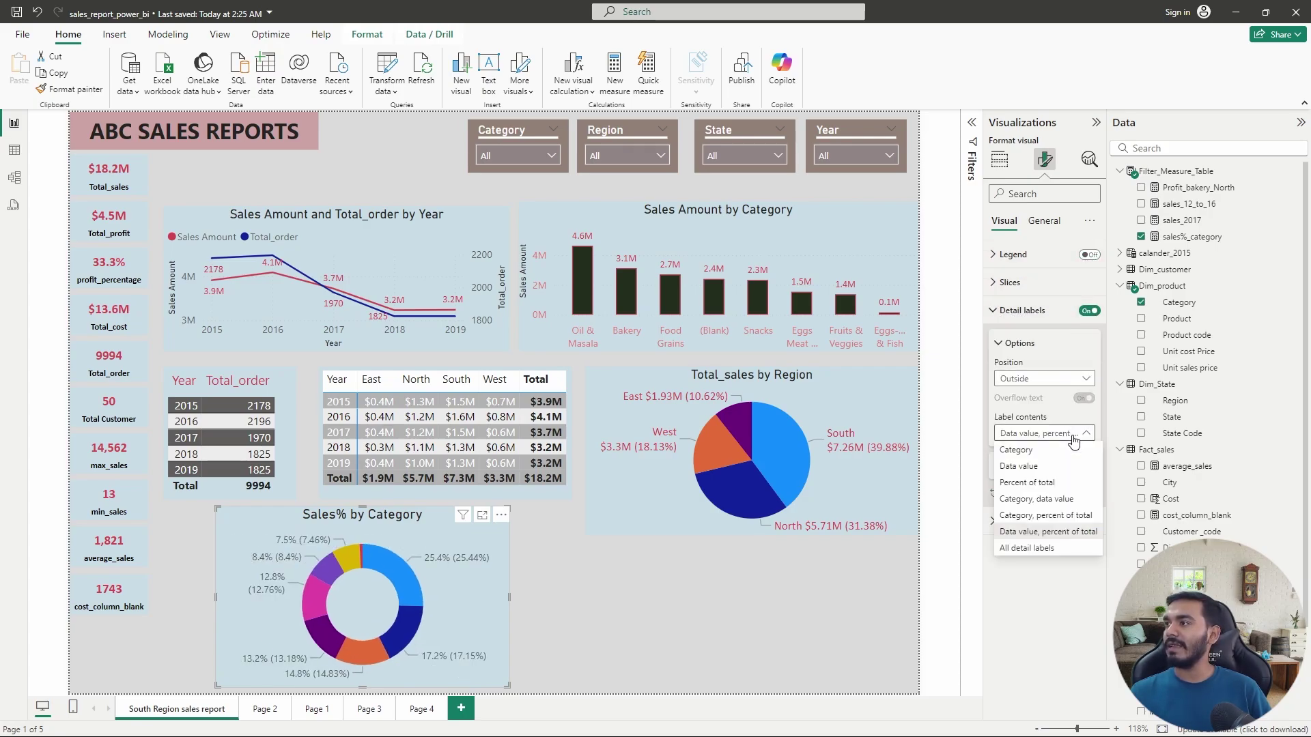
pyautogui.click(1060, 550)
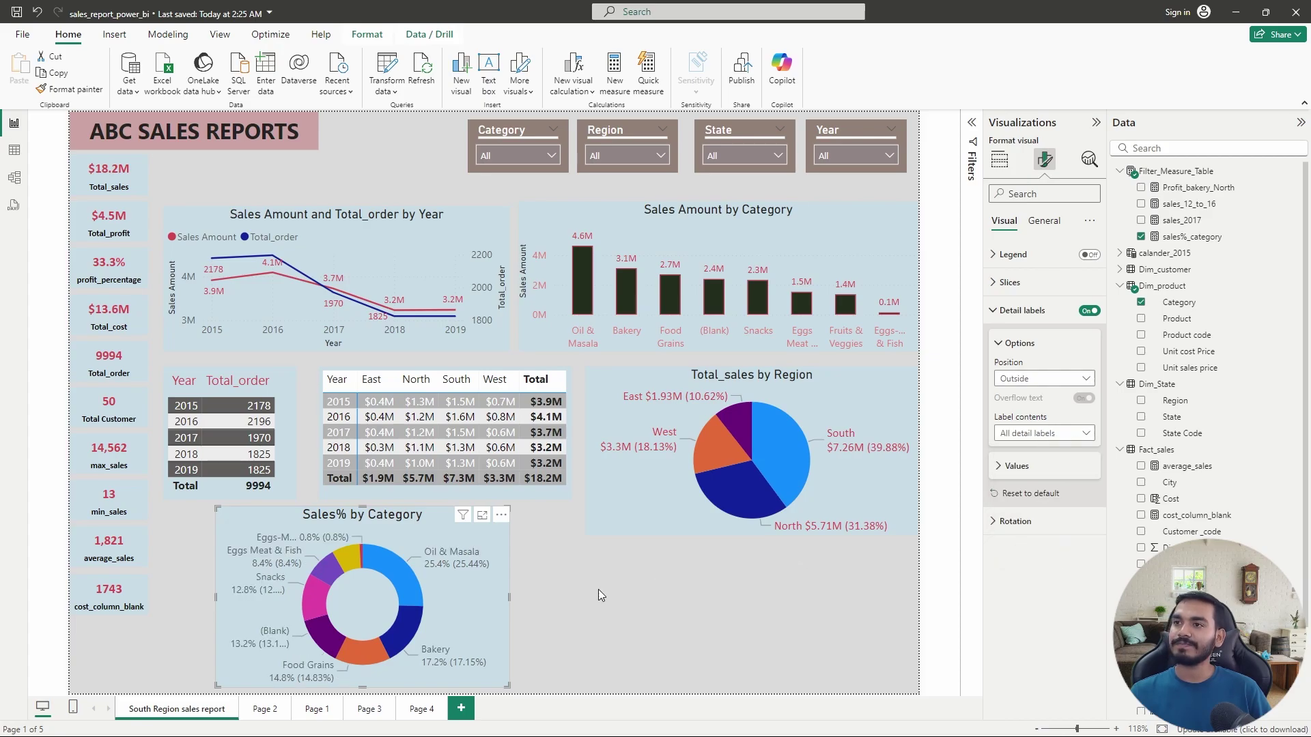
pyautogui.moveTo(510, 604); pyautogui.dragTo(576, 721)
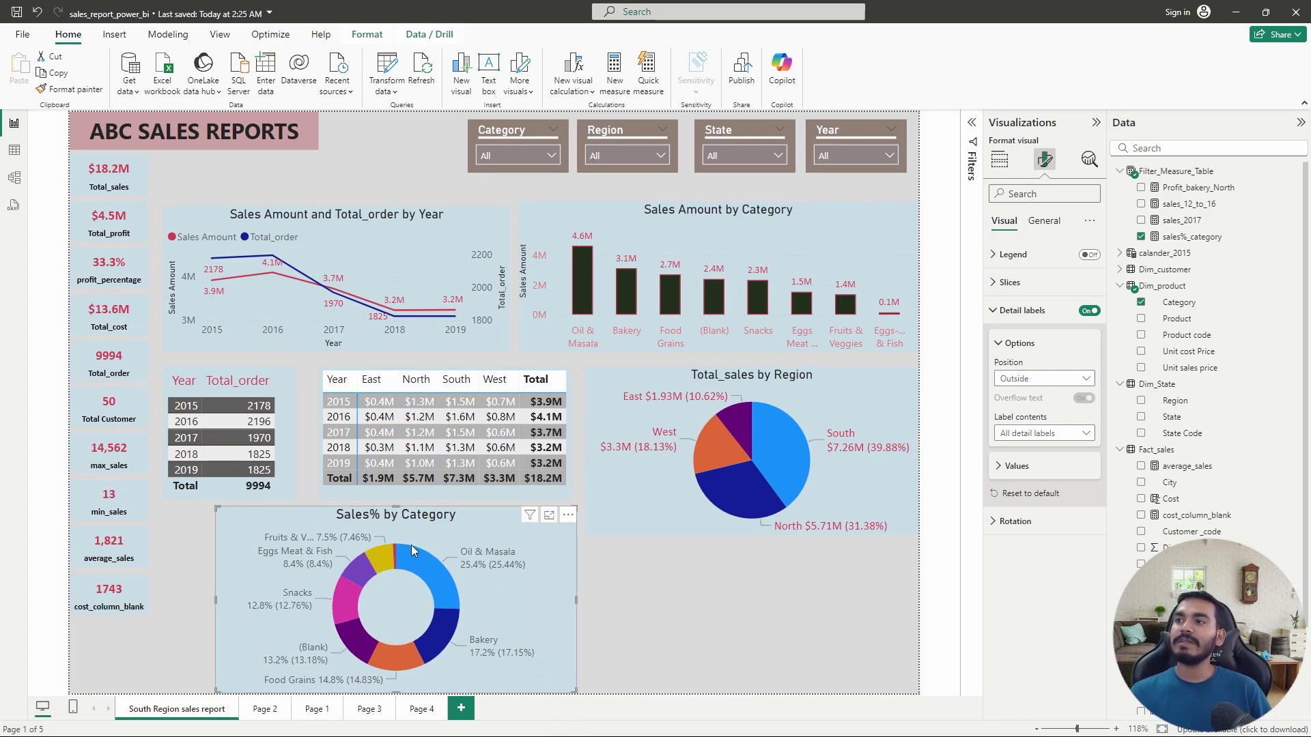
# Check how the donut chart responds to filtering the report by year 2017, and clear the year filter
pyautogui.moveTo(437, 589)
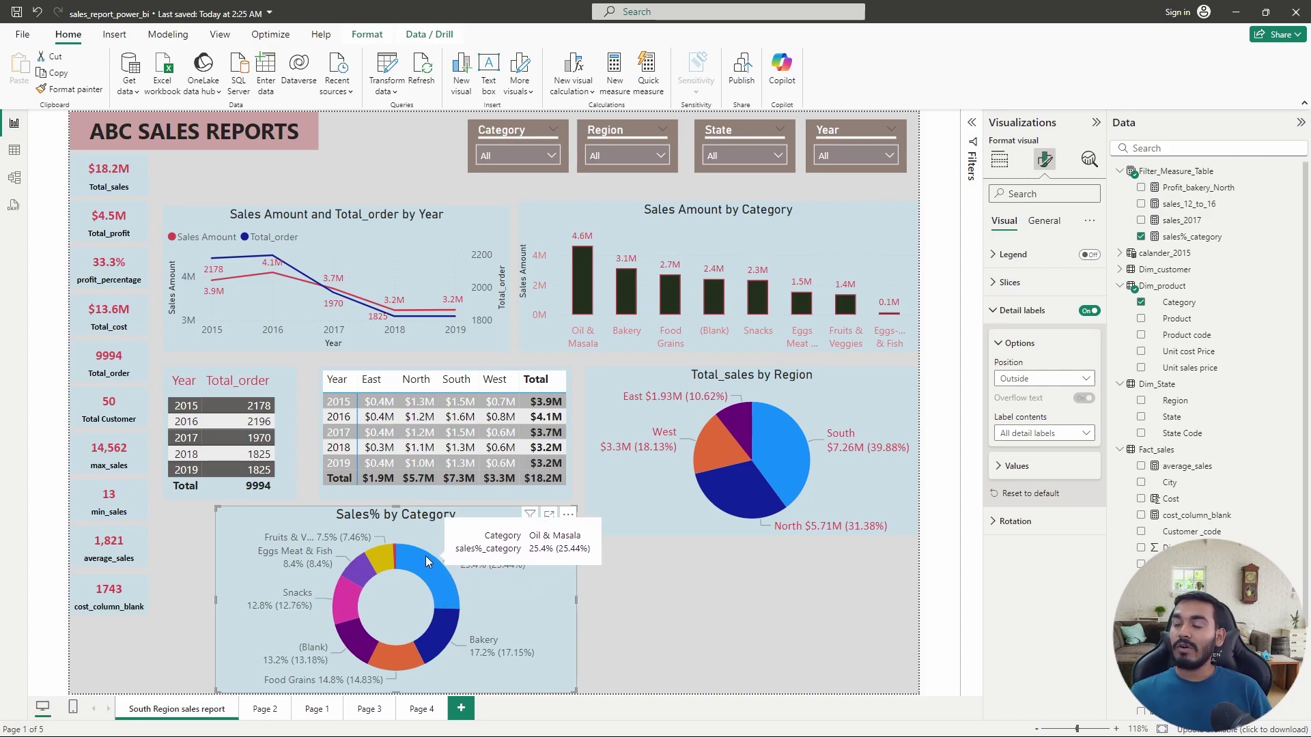
pyautogui.moveTo(443, 635)
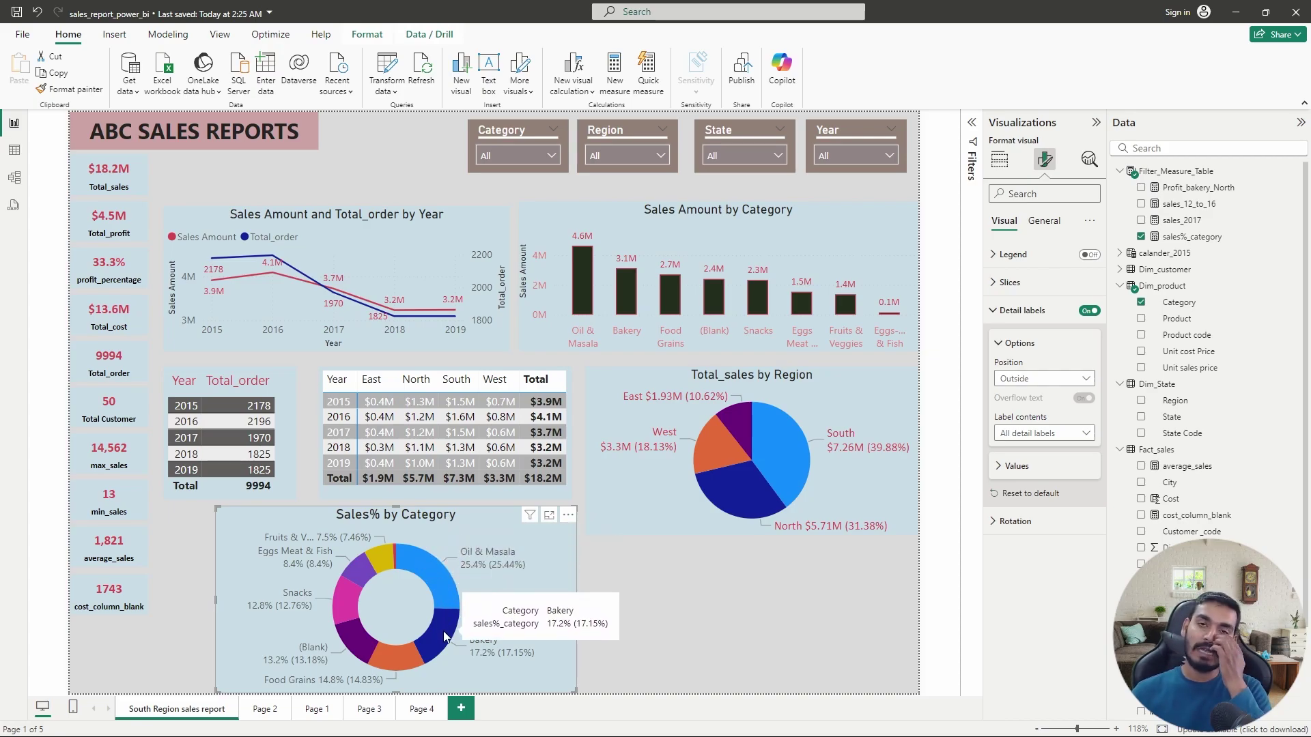
pyautogui.click(870, 154)
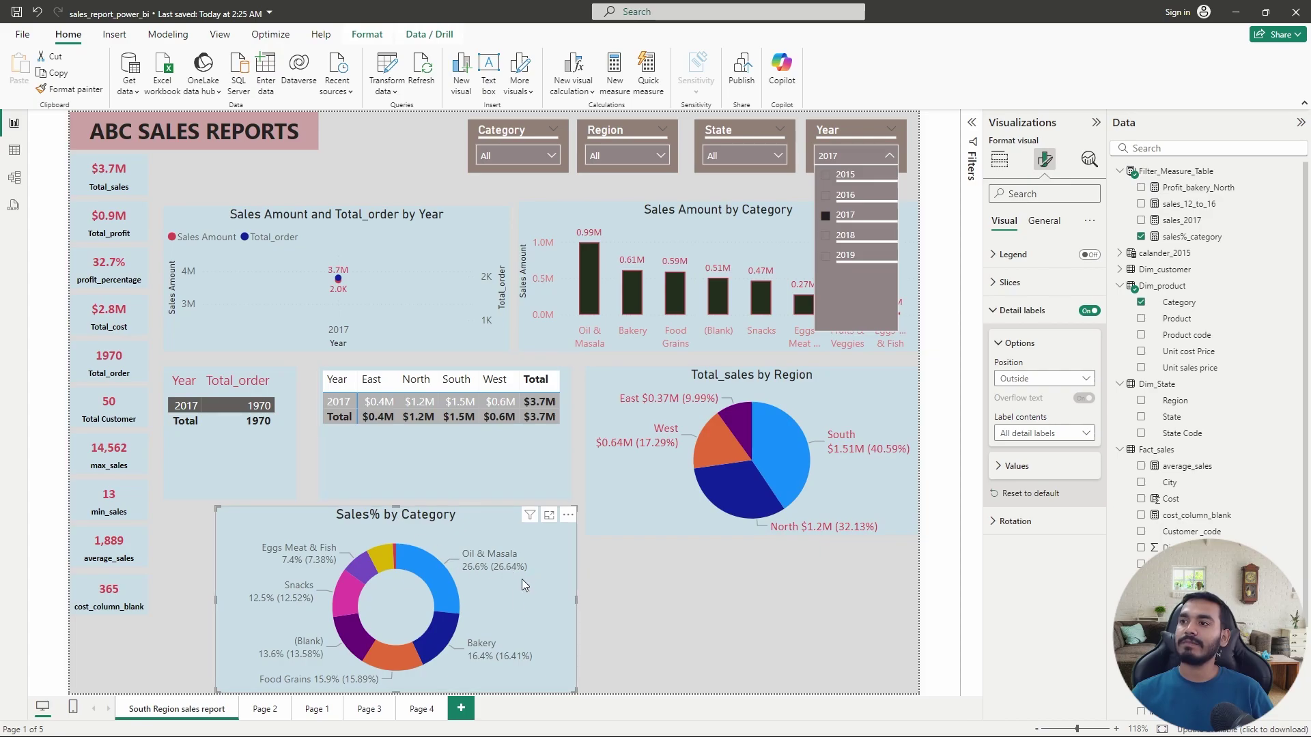
pyautogui.click(825, 217)
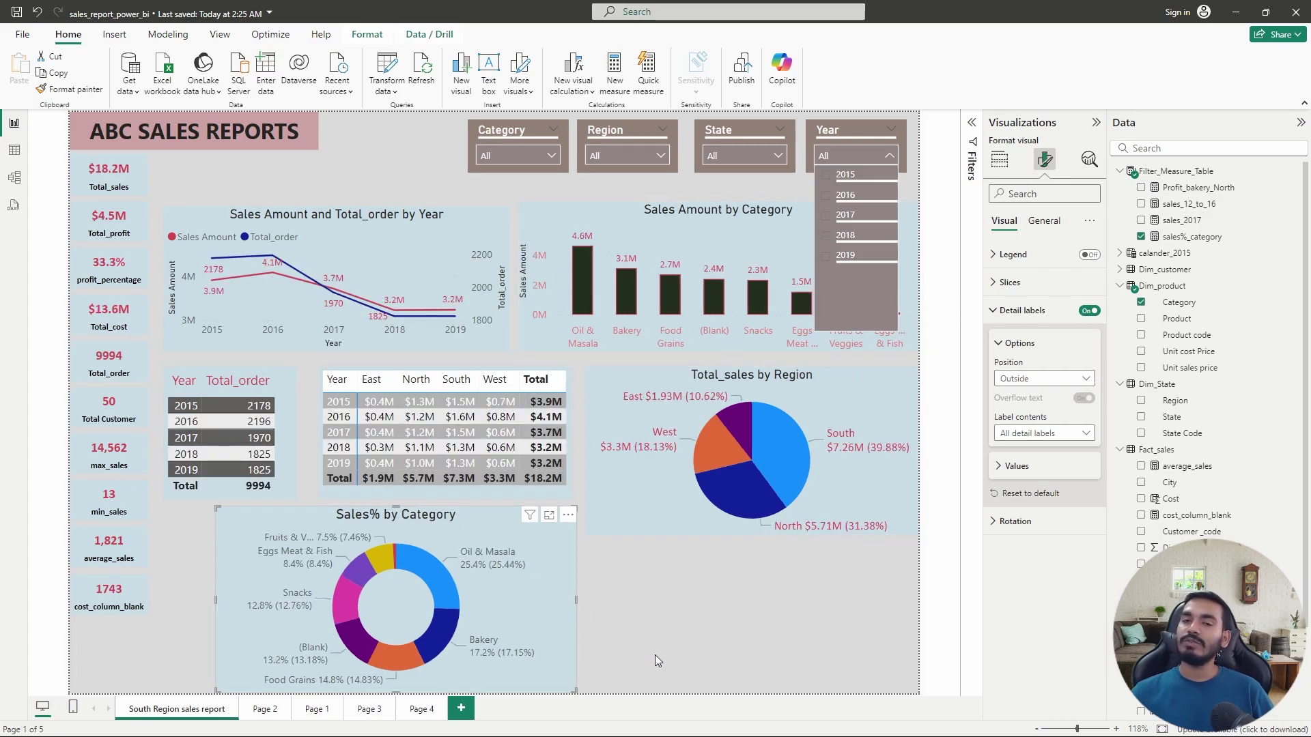
pyautogui.click(632, 620)
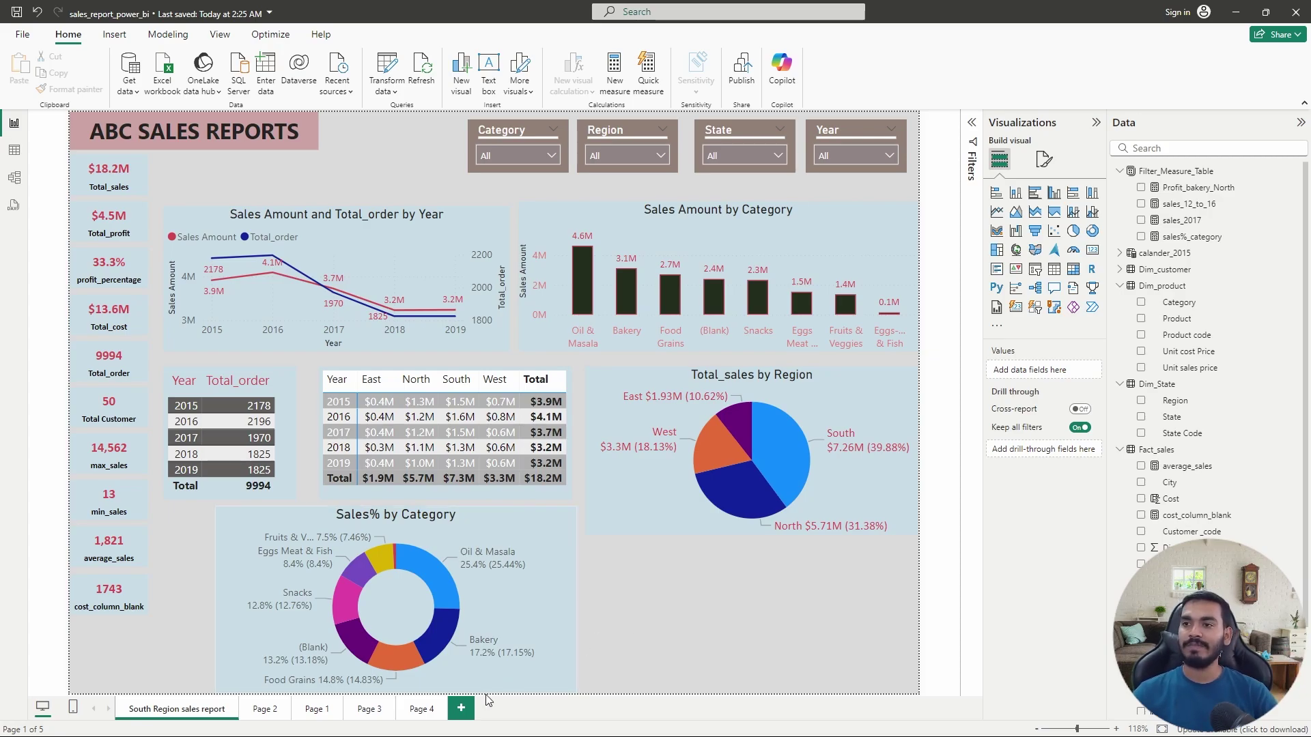
# Add an empty table visual to Page 2 and place it in the lower part of the canvas
pyautogui.click(265, 714)
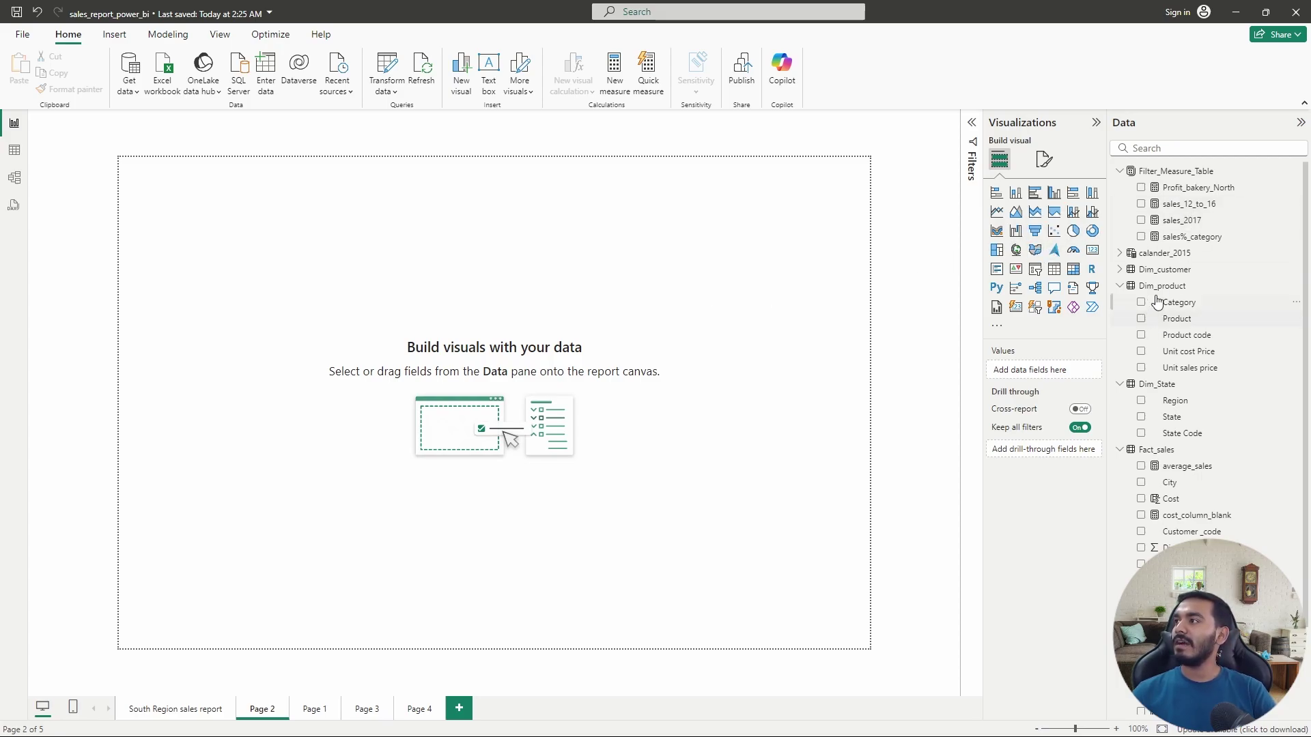
pyautogui.click(1059, 271)
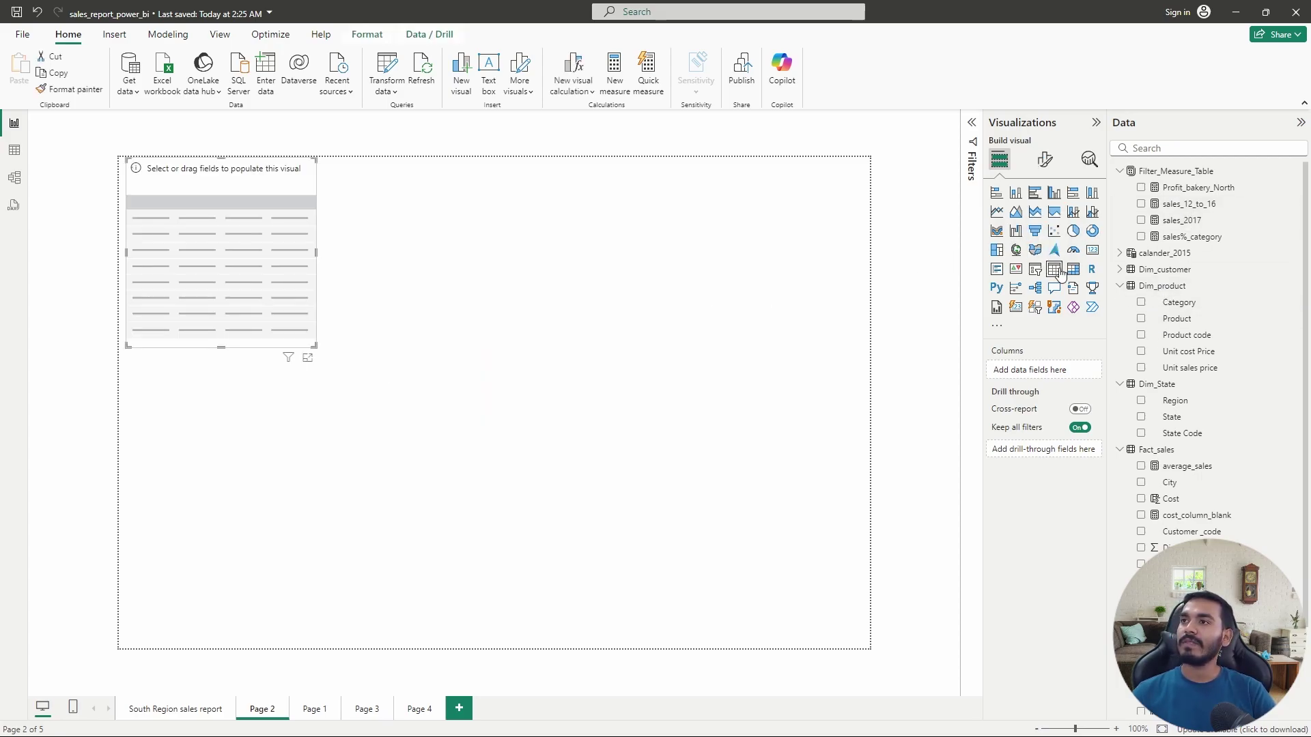
pyautogui.moveTo(299, 284); pyautogui.dragTo(397, 495)
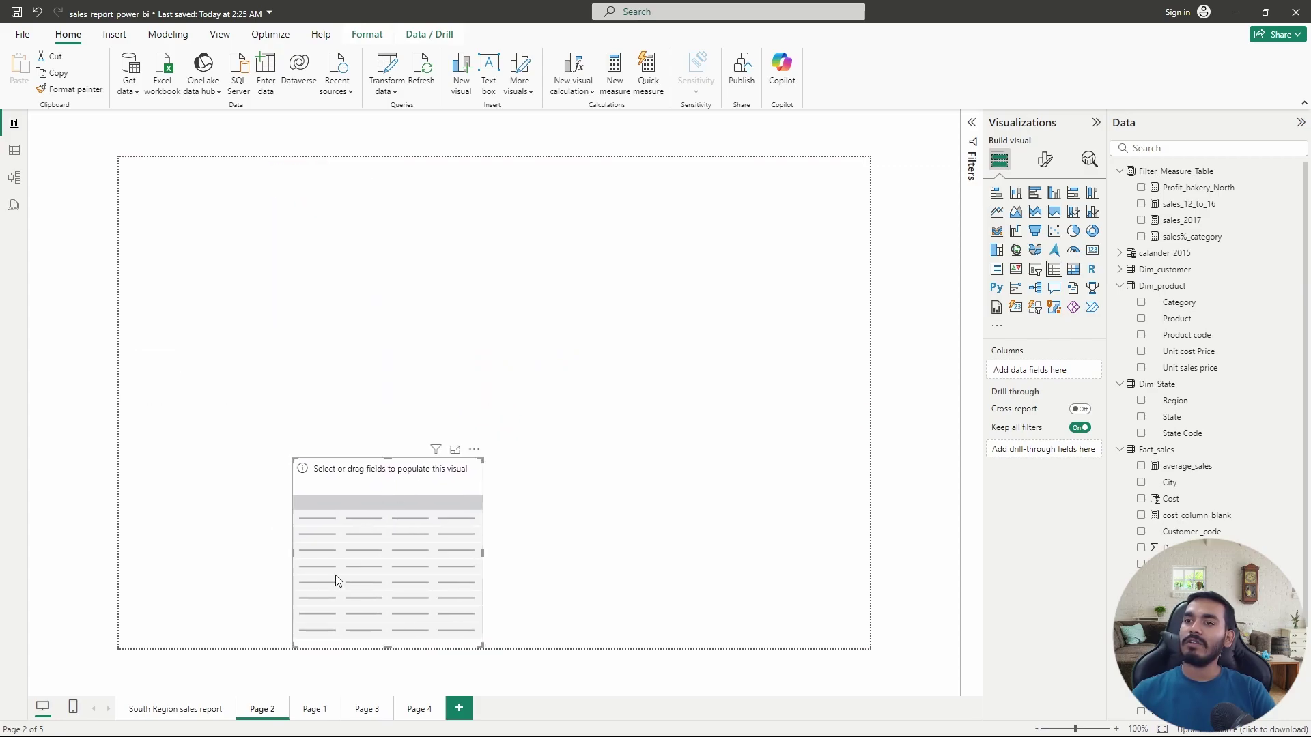
# Copy the Category, Region, State and Year slicers from the South Region sales report page to Page 2 without syncing them
pyautogui.click(189, 710)
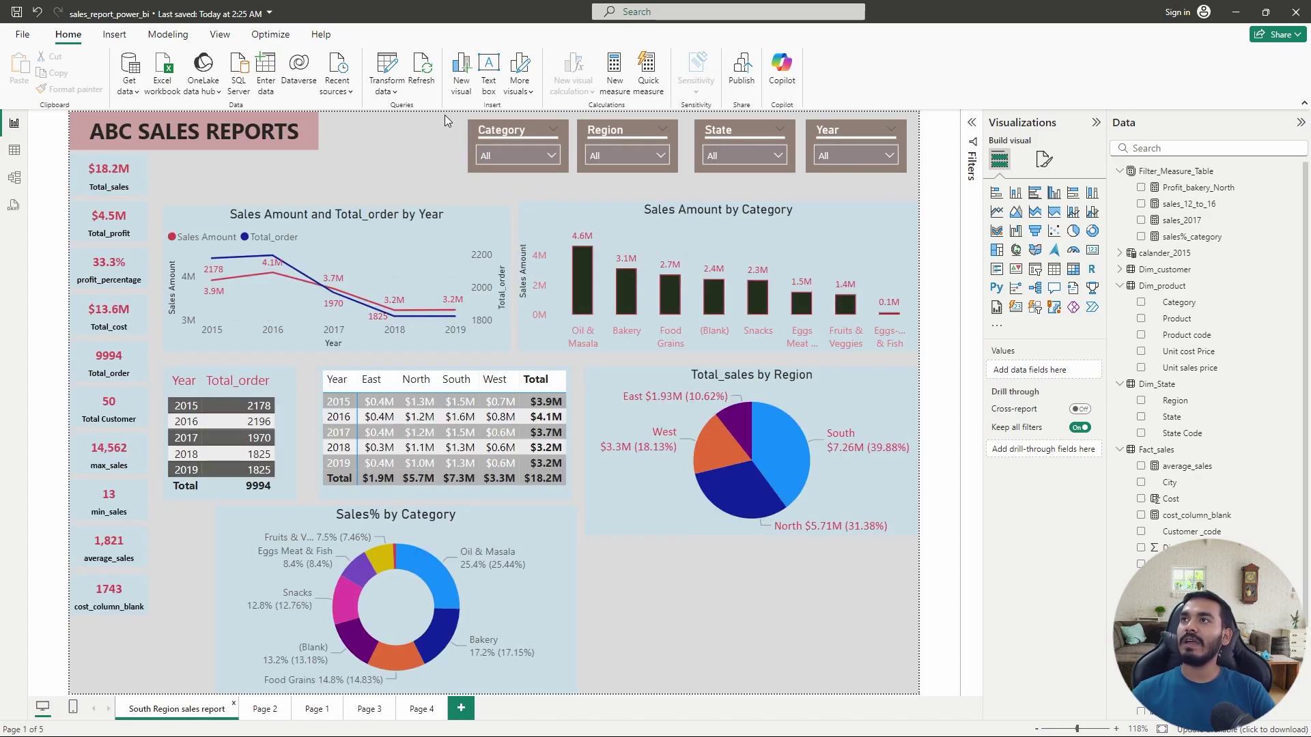
pyautogui.moveTo(444, 115); pyautogui.dragTo(914, 189)
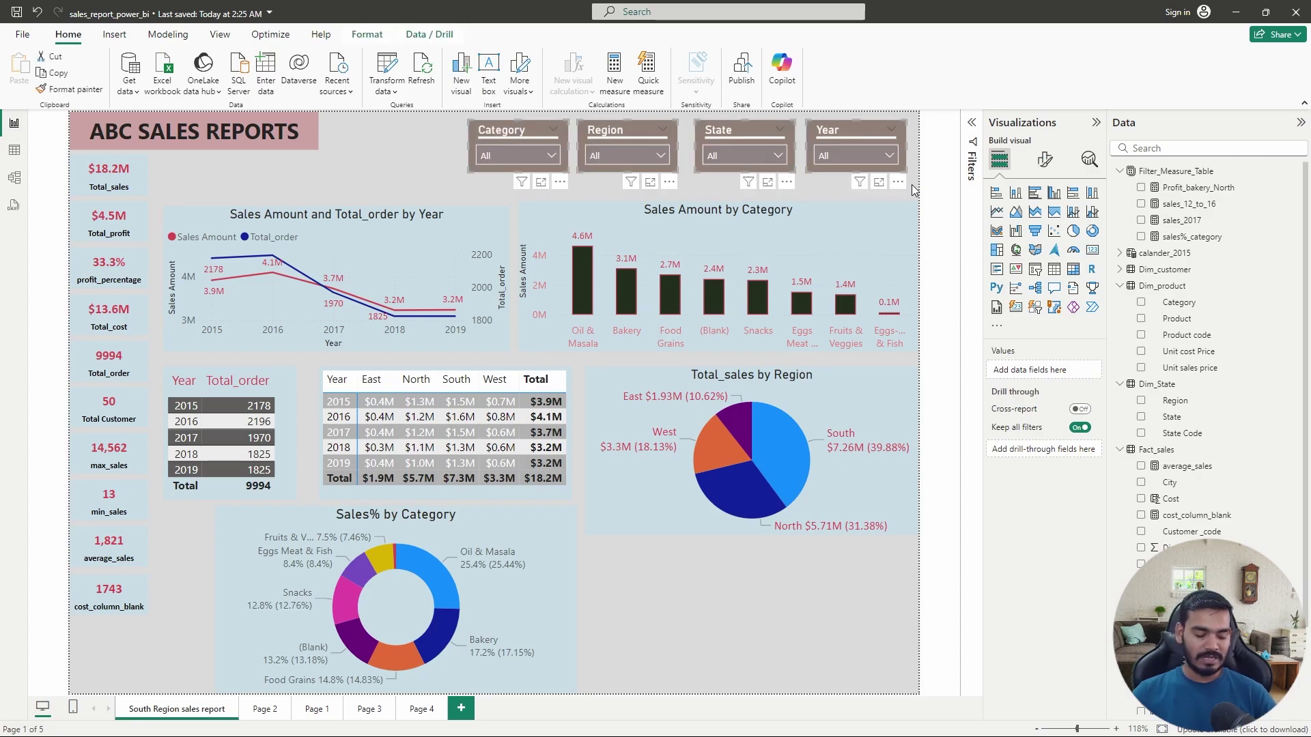
pyautogui.hotkey('ctrl', 'c')
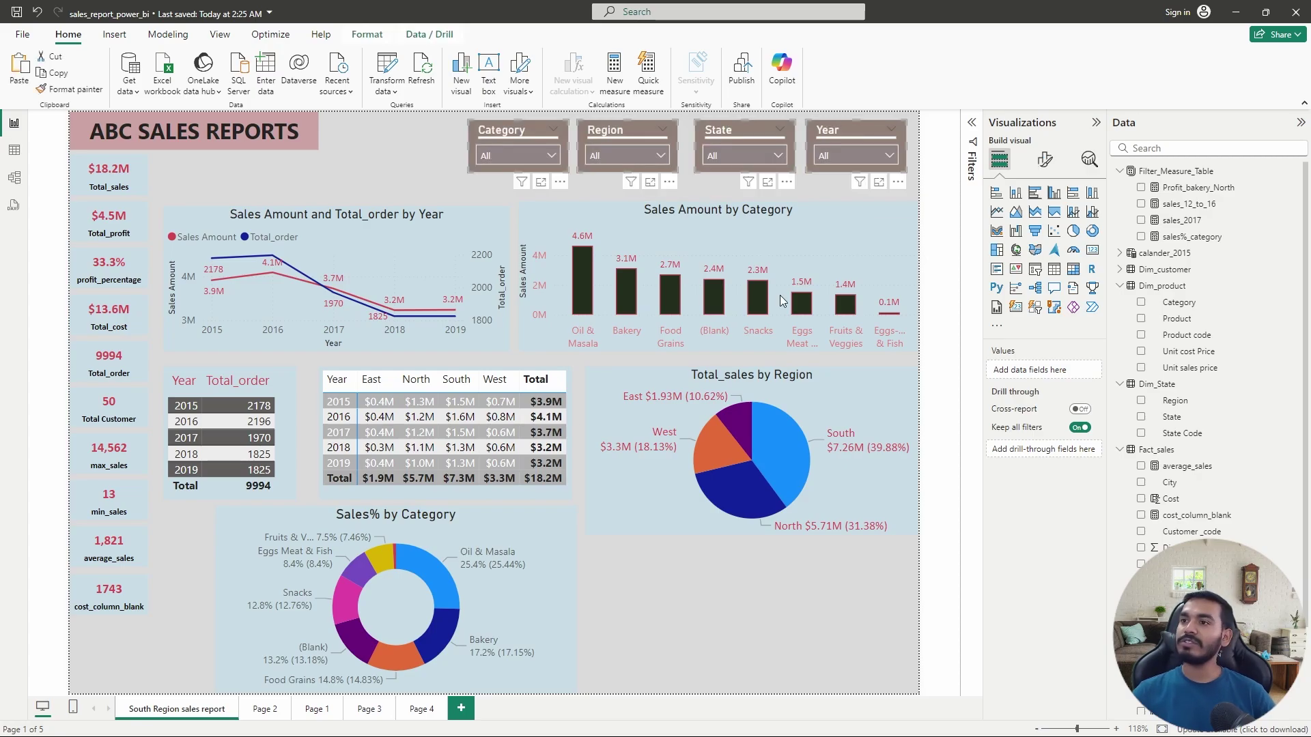
pyautogui.click(263, 709)
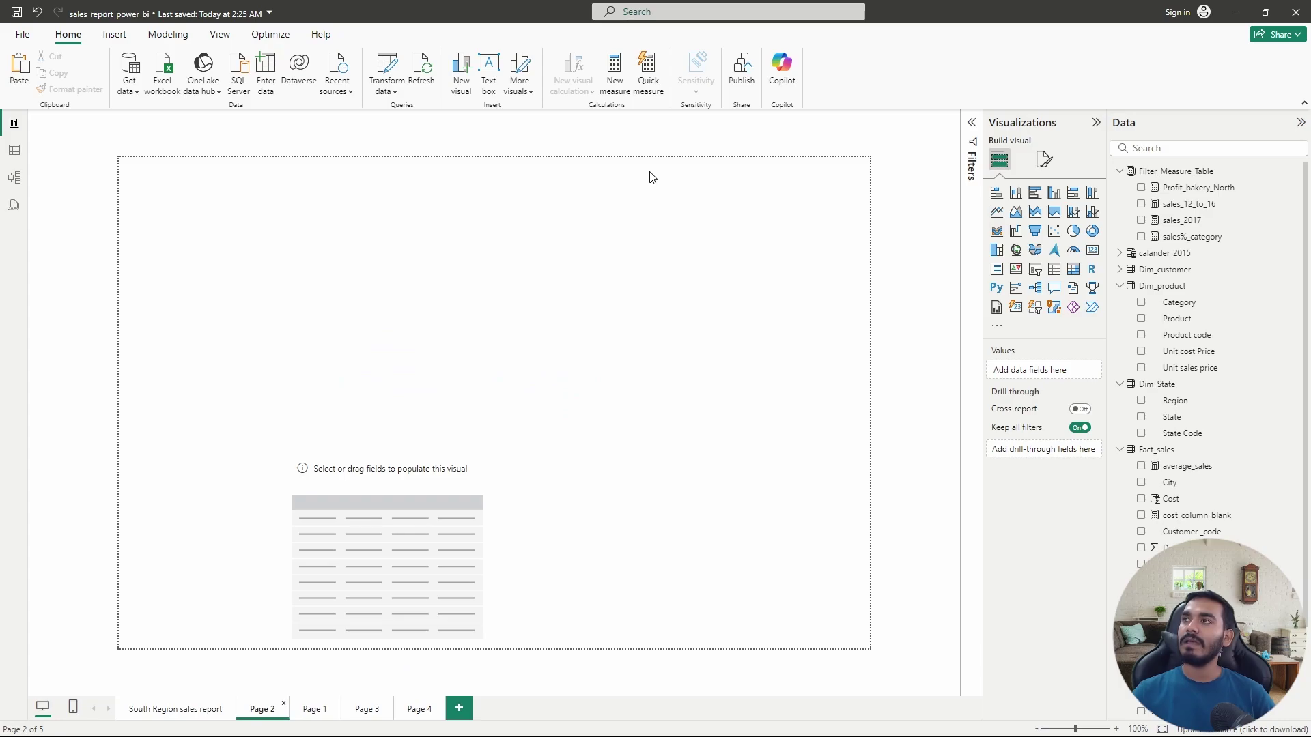
pyautogui.hotkey('ctrl', 'v')
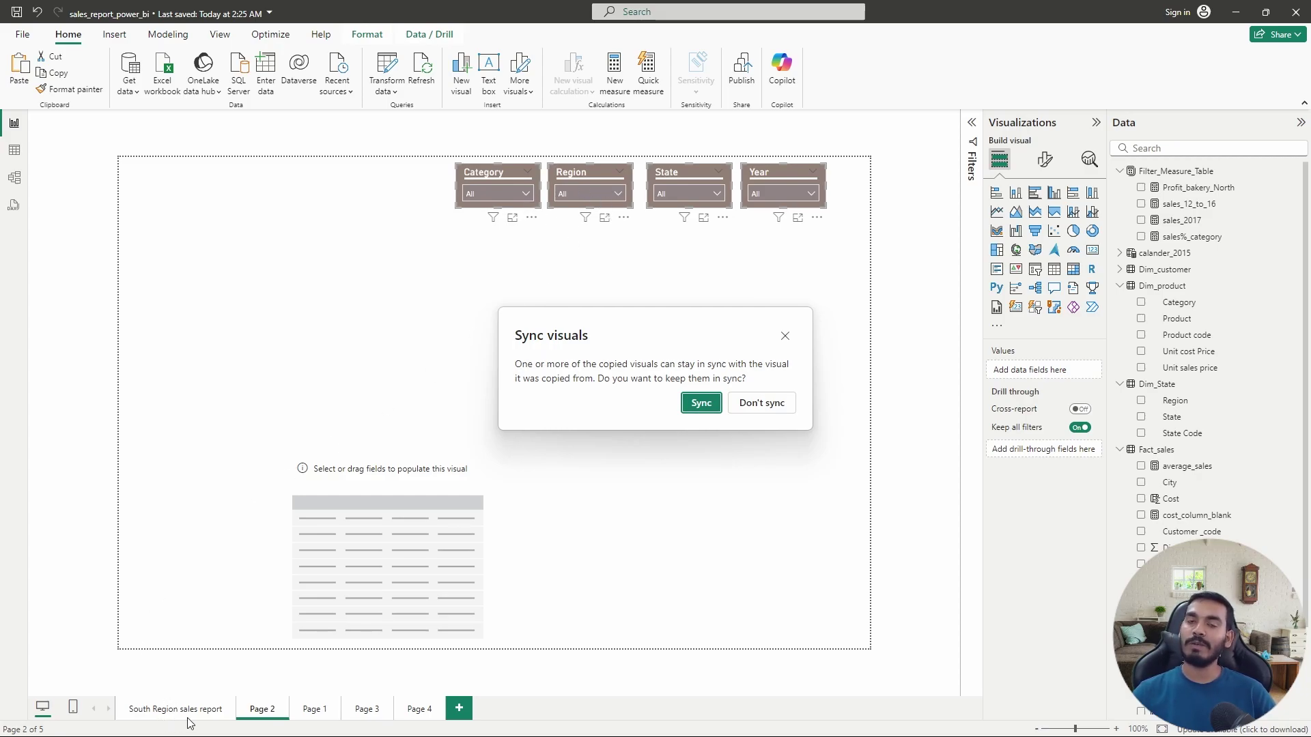
pyautogui.click(753, 405)
pyautogui.click(750, 380)
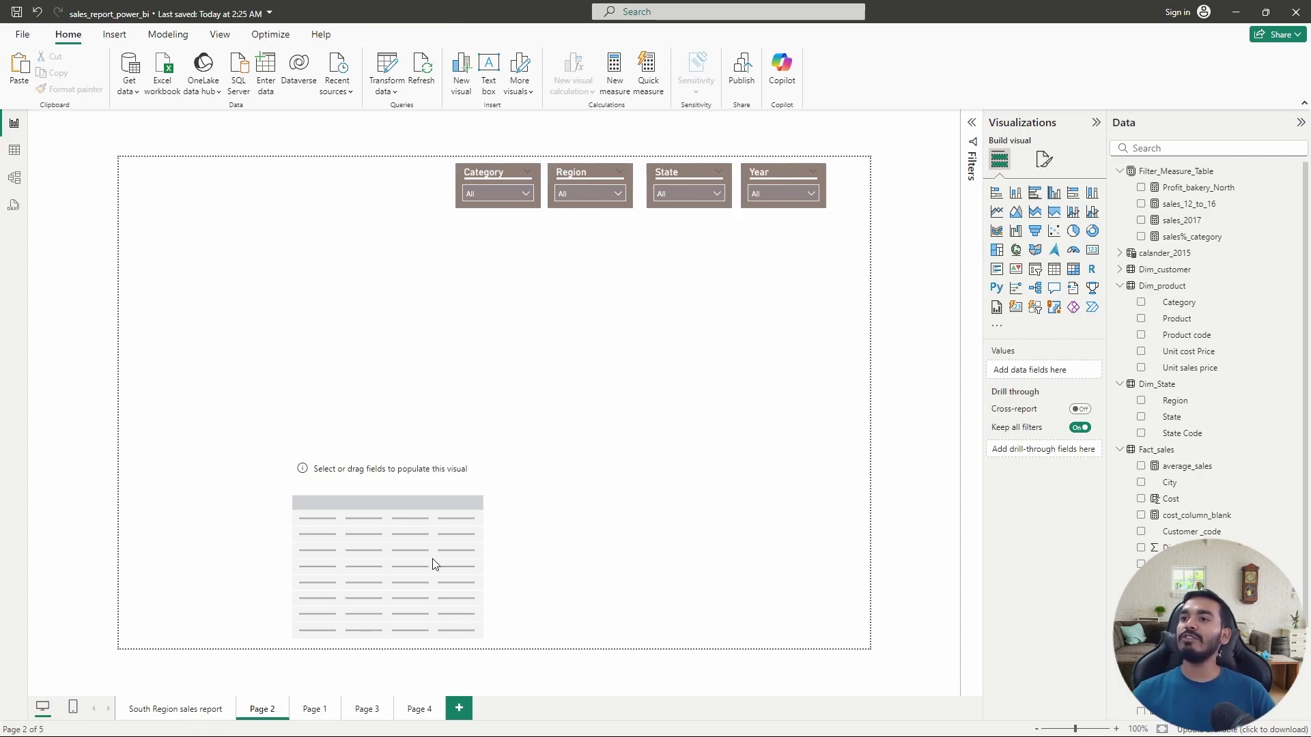
# Rename the South Region sales report page to "sales report" and return to Page 2
pyautogui.hotkey('ctrl', 'pageup')
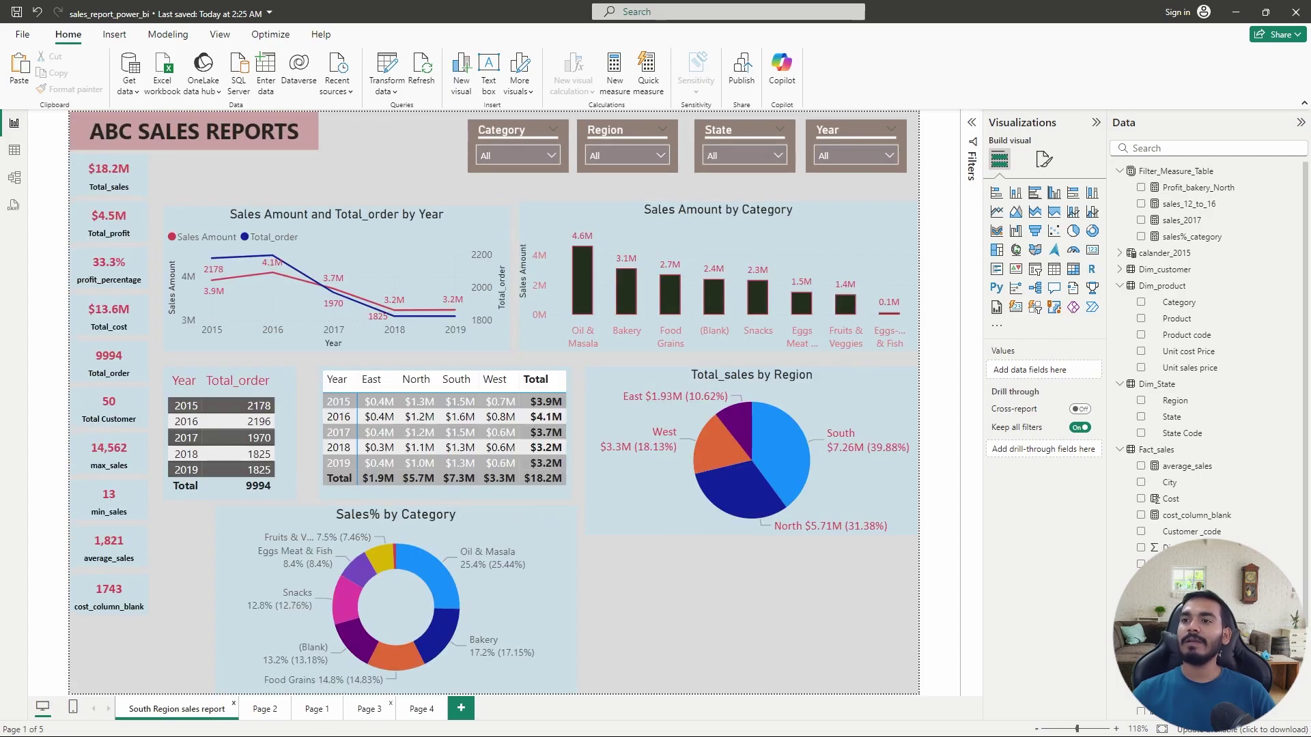
pyautogui.doubleClick(154, 712)
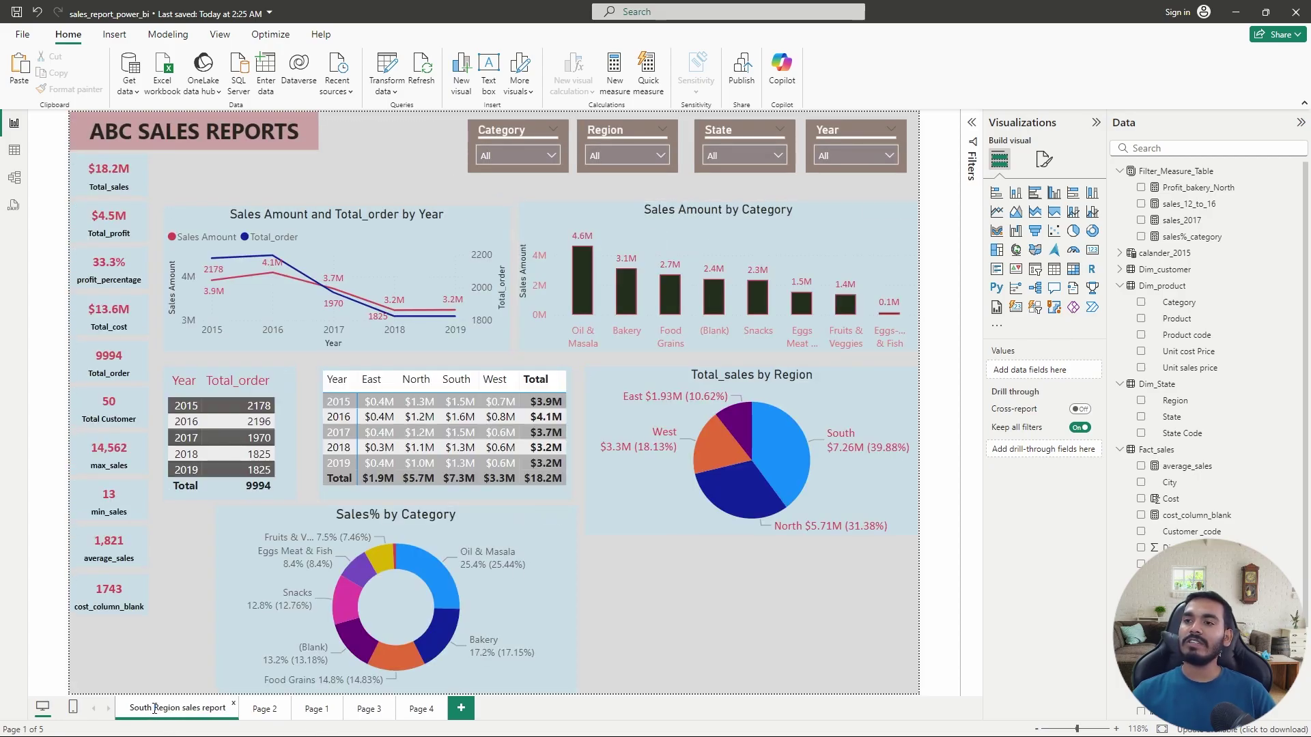
pyautogui.moveTo(183, 712); pyautogui.dragTo(107, 713)
pyautogui.press('BackSpace')
pyautogui.press('Return')
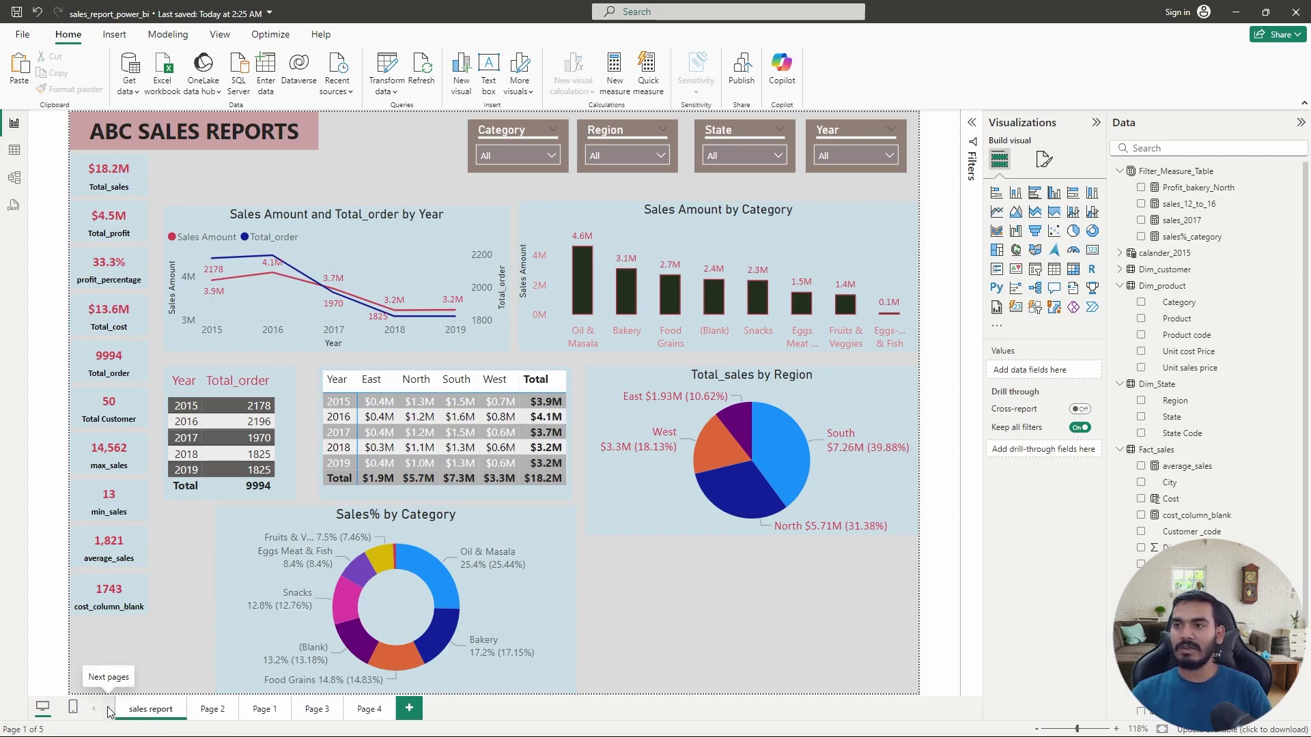
pyautogui.click(208, 709)
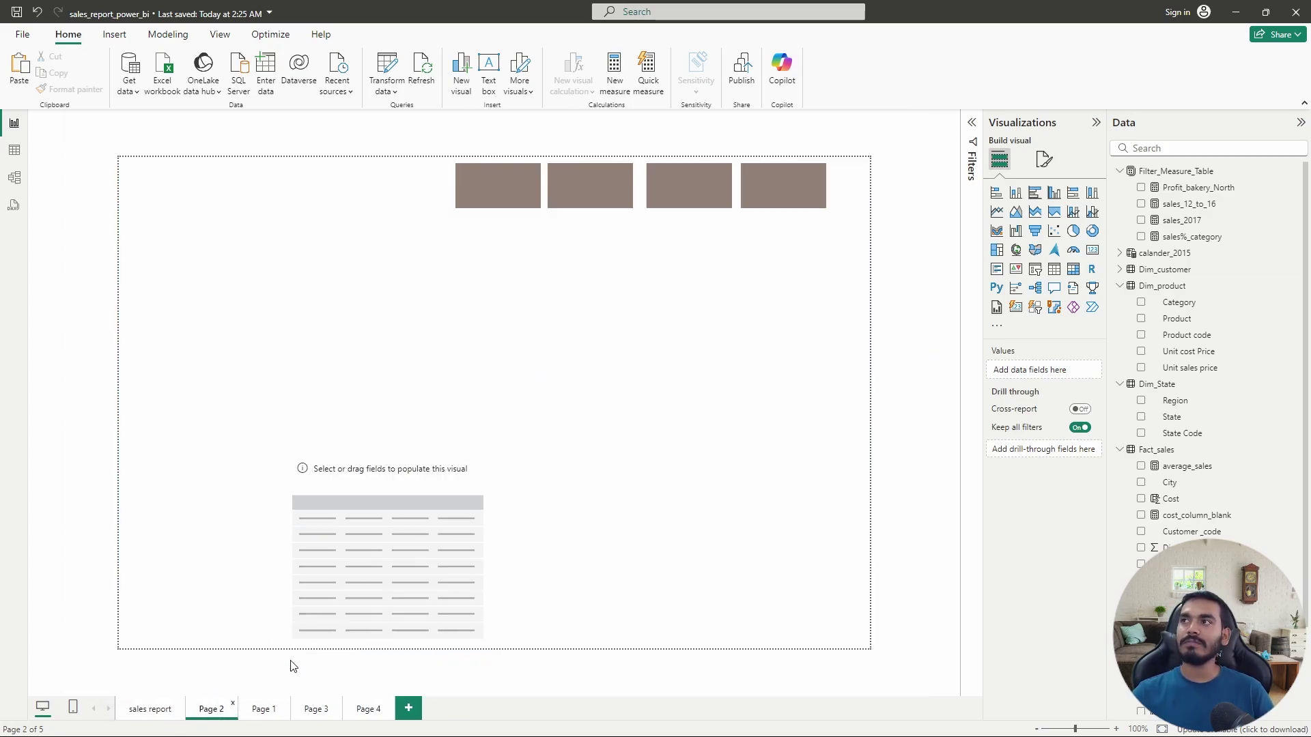
# Move the empty table visual up toward the page's left side and fill it with the Region and Total_sales fields
pyautogui.click(401, 511)
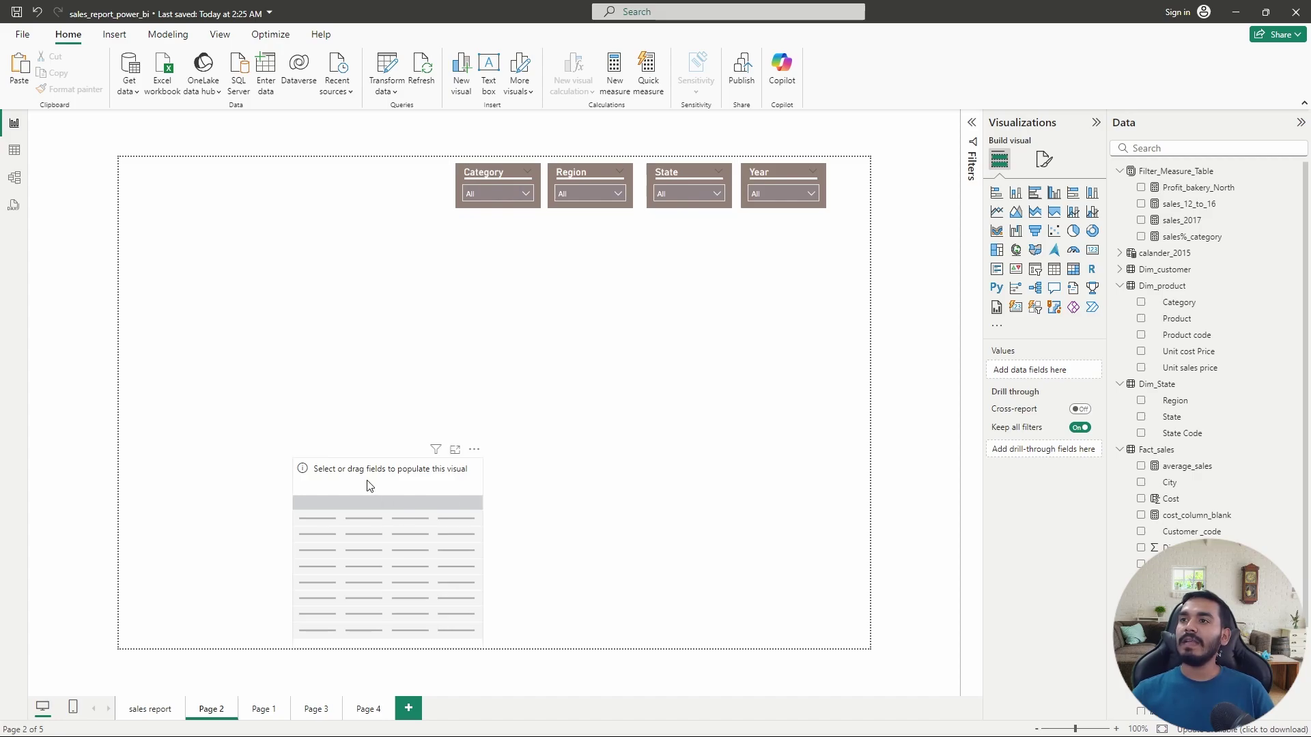
pyautogui.moveTo(401, 511); pyautogui.dragTo(255, 321)
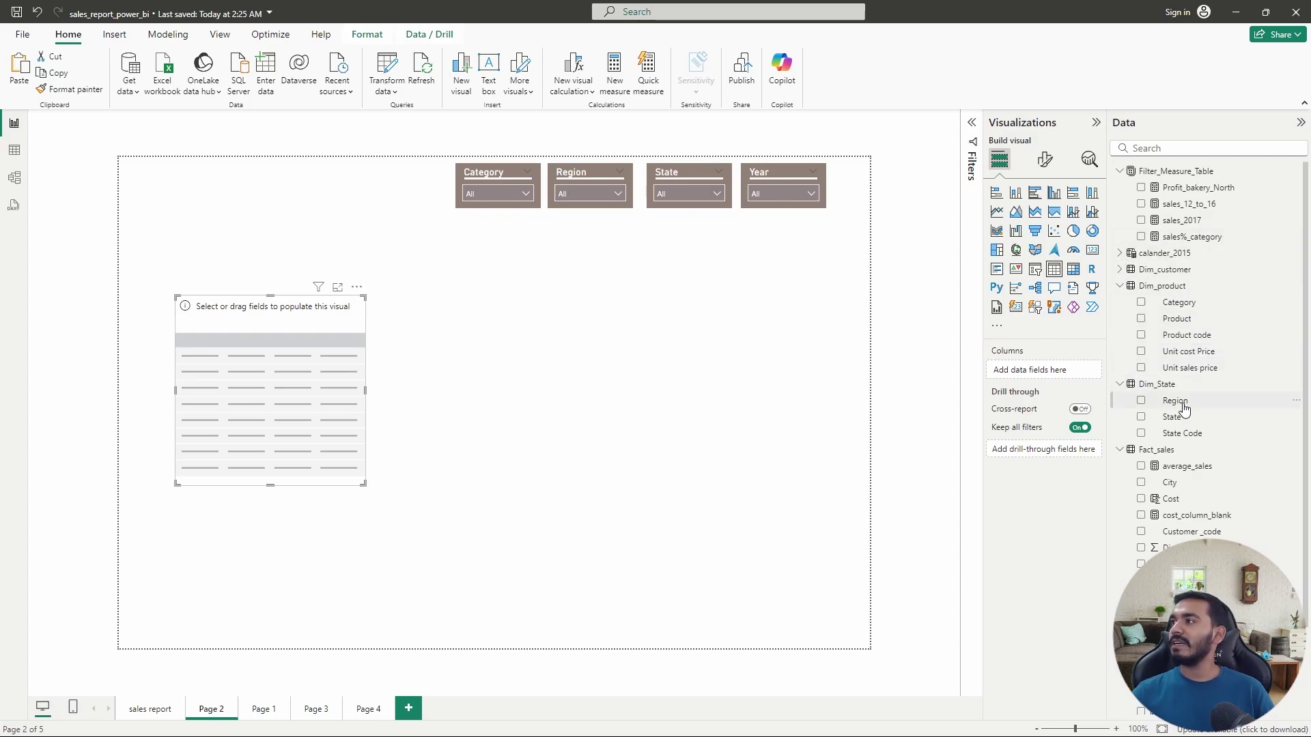
pyautogui.moveTo(1171, 401); pyautogui.dragTo(1046, 376)
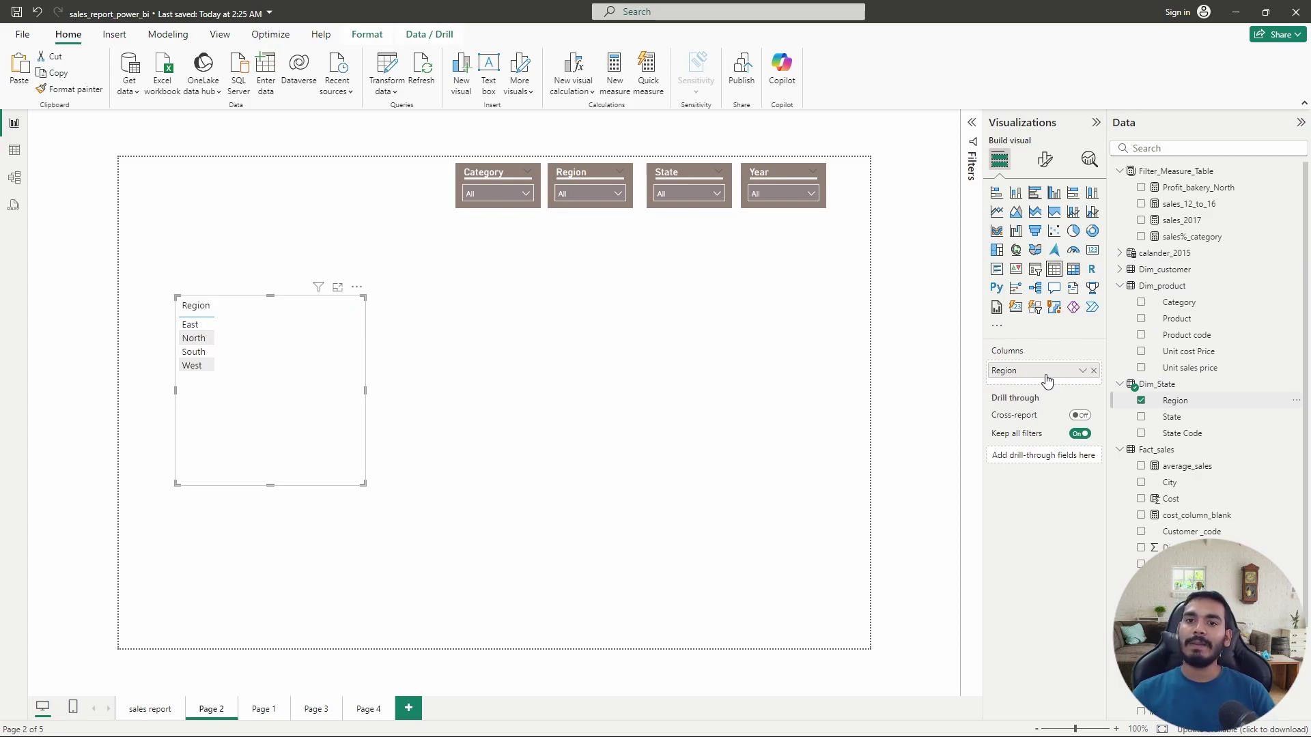
pyautogui.scroll(-1, 1160, 440)
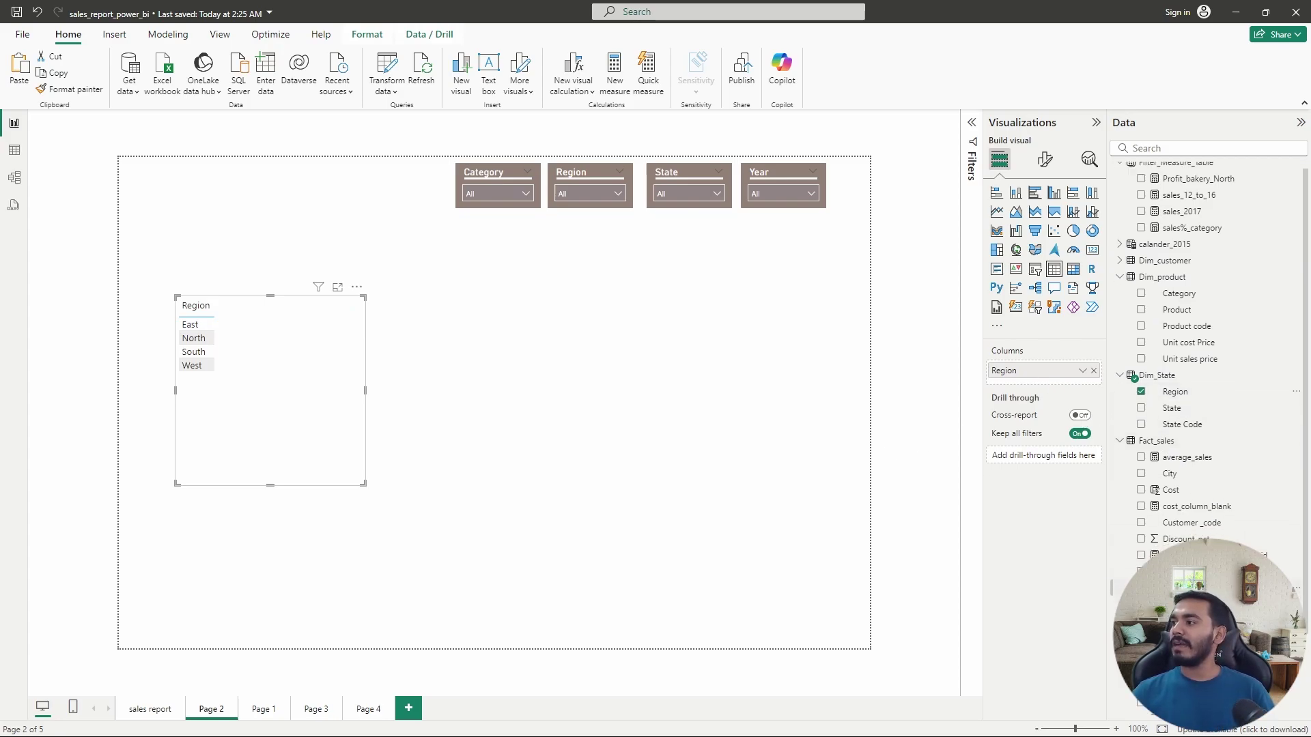
pyautogui.scroll(-3, 1208, 410)
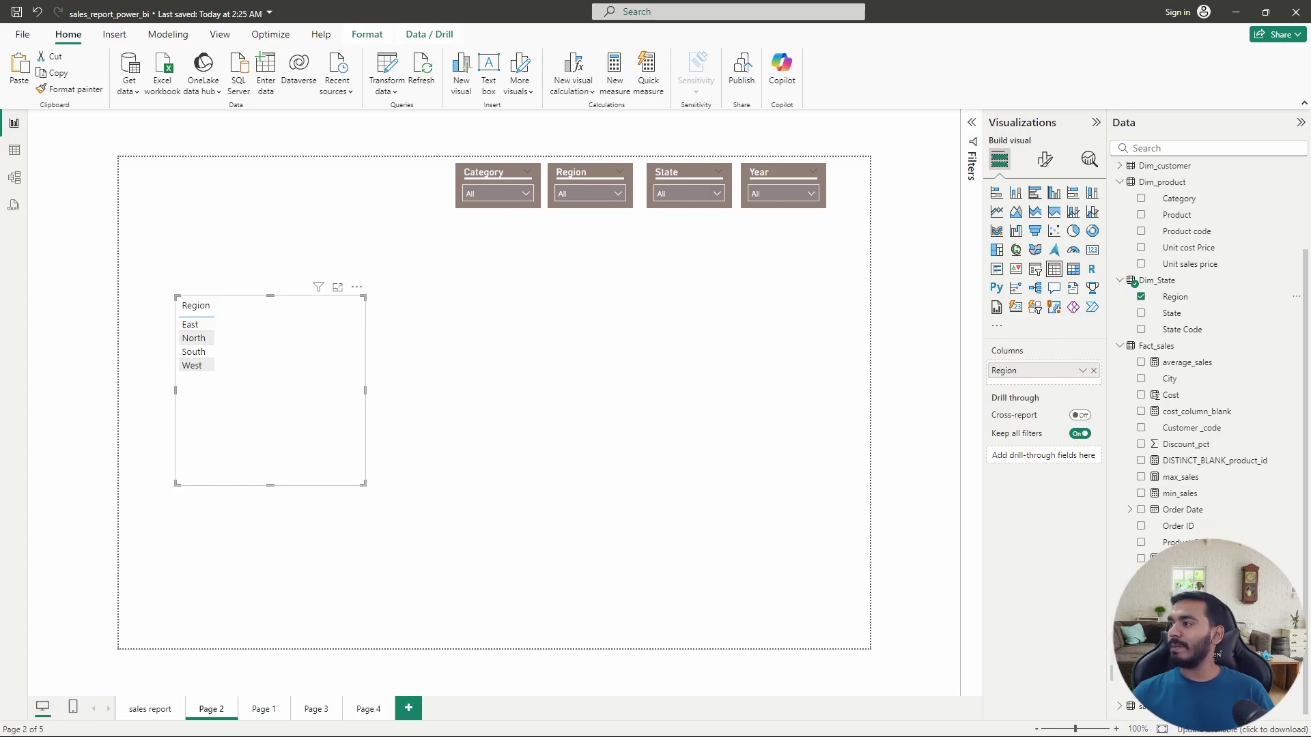
pyautogui.moveTo(1182, 608); pyautogui.dragTo(1056, 378)
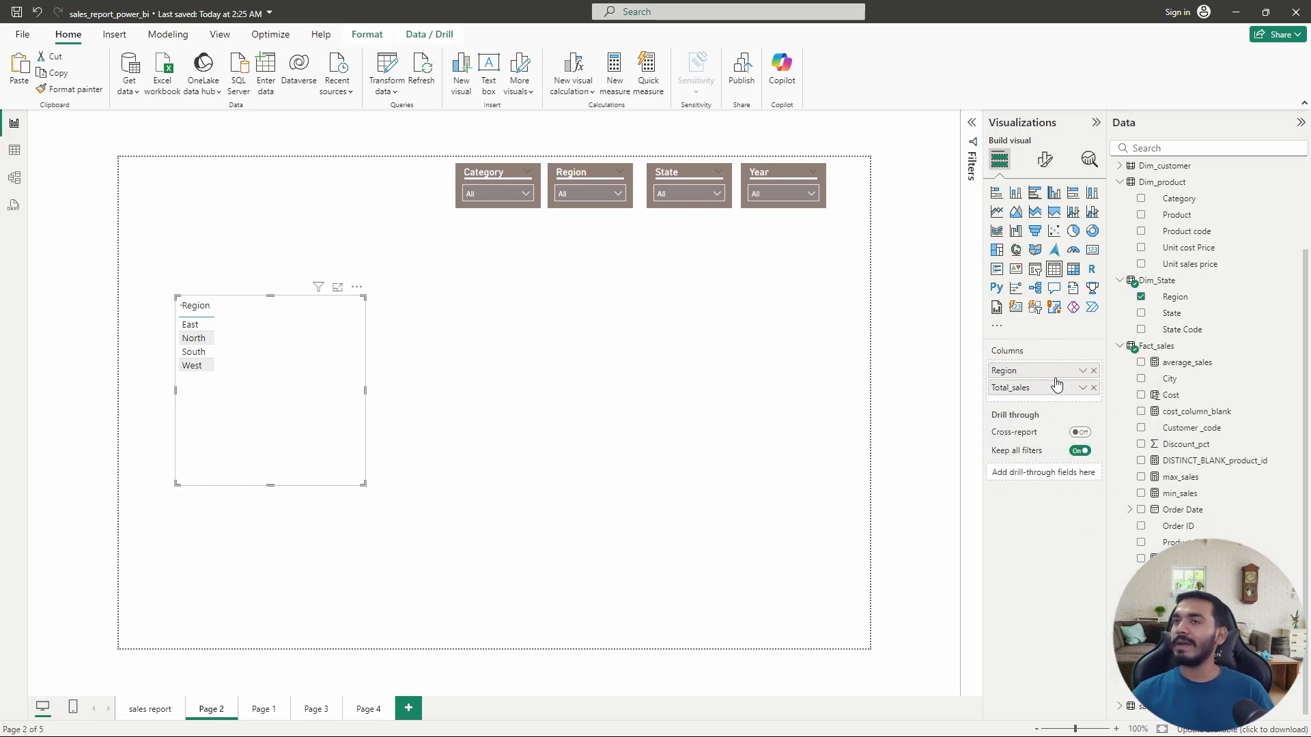
# Format the table's Total_sales column in Millions with 1 decimal place, and make the table slightly wider and shorter
pyautogui.click(1044, 159)
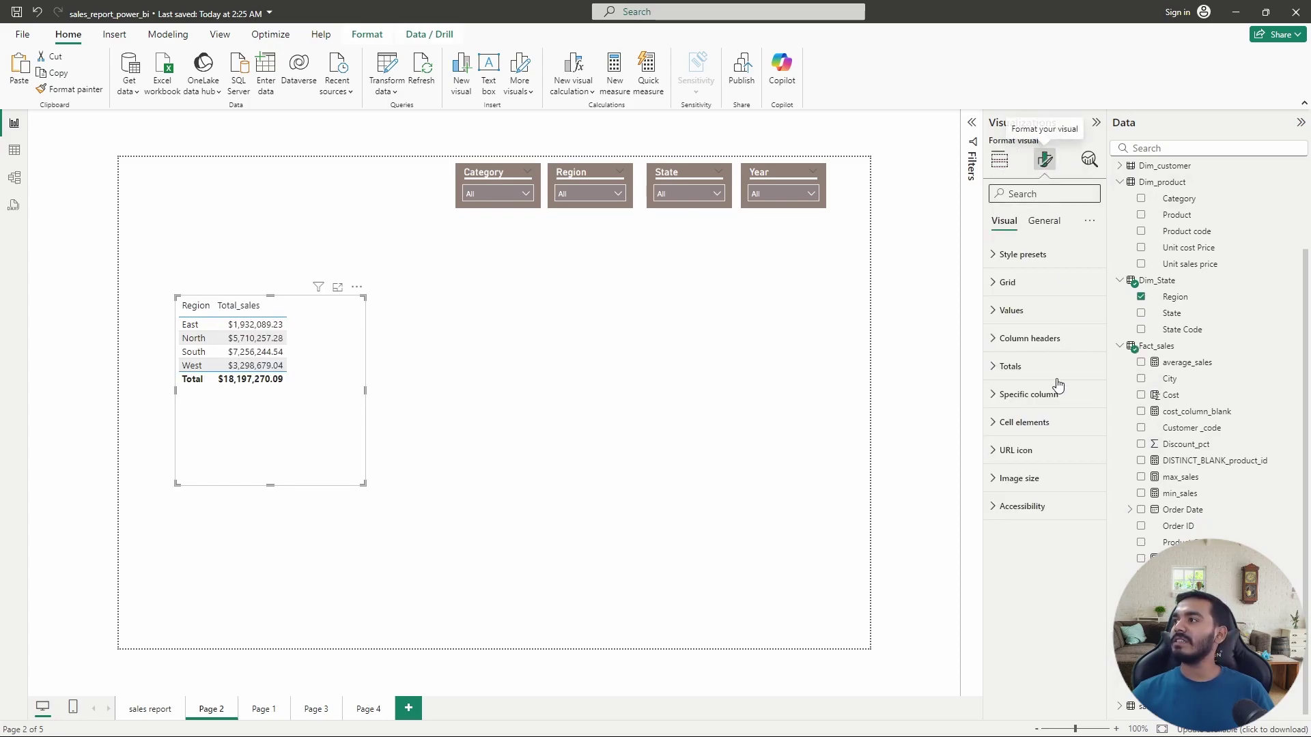
pyautogui.click(1041, 403)
pyautogui.click(1042, 462)
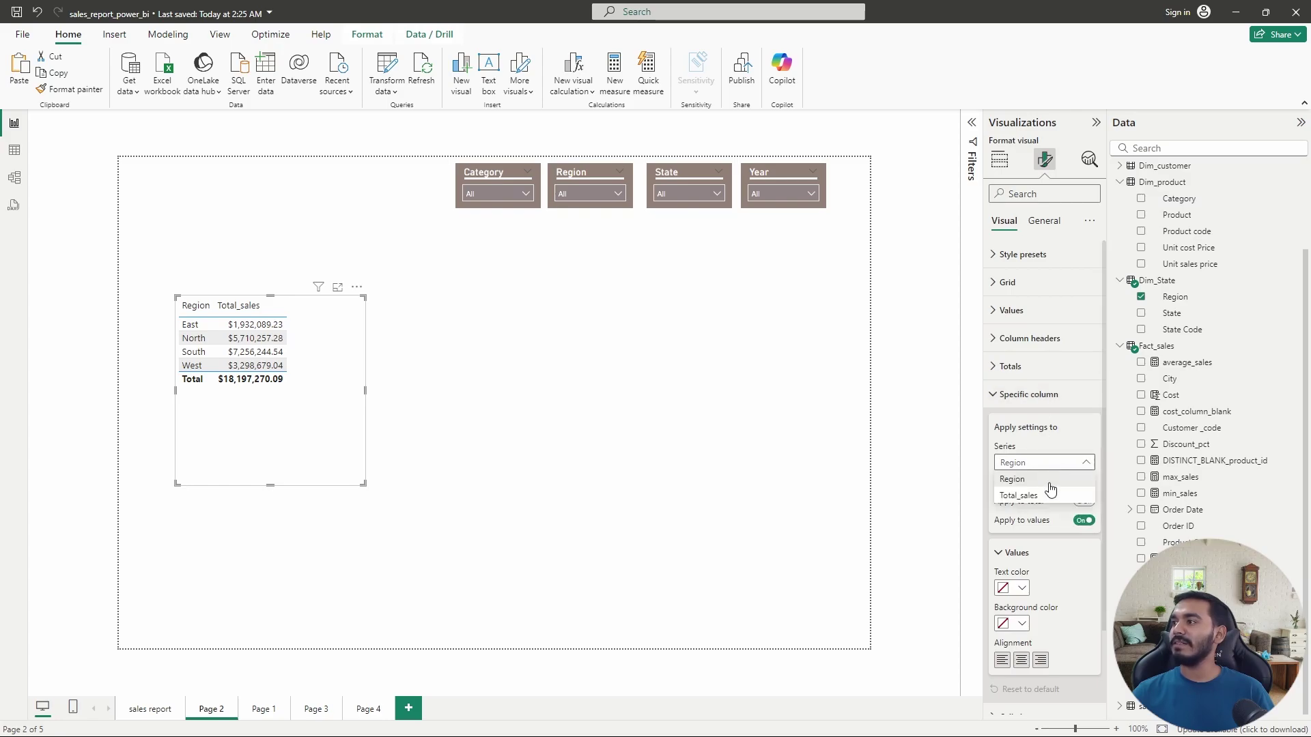
pyautogui.click(1043, 499)
pyautogui.scroll(-5, 1065, 518)
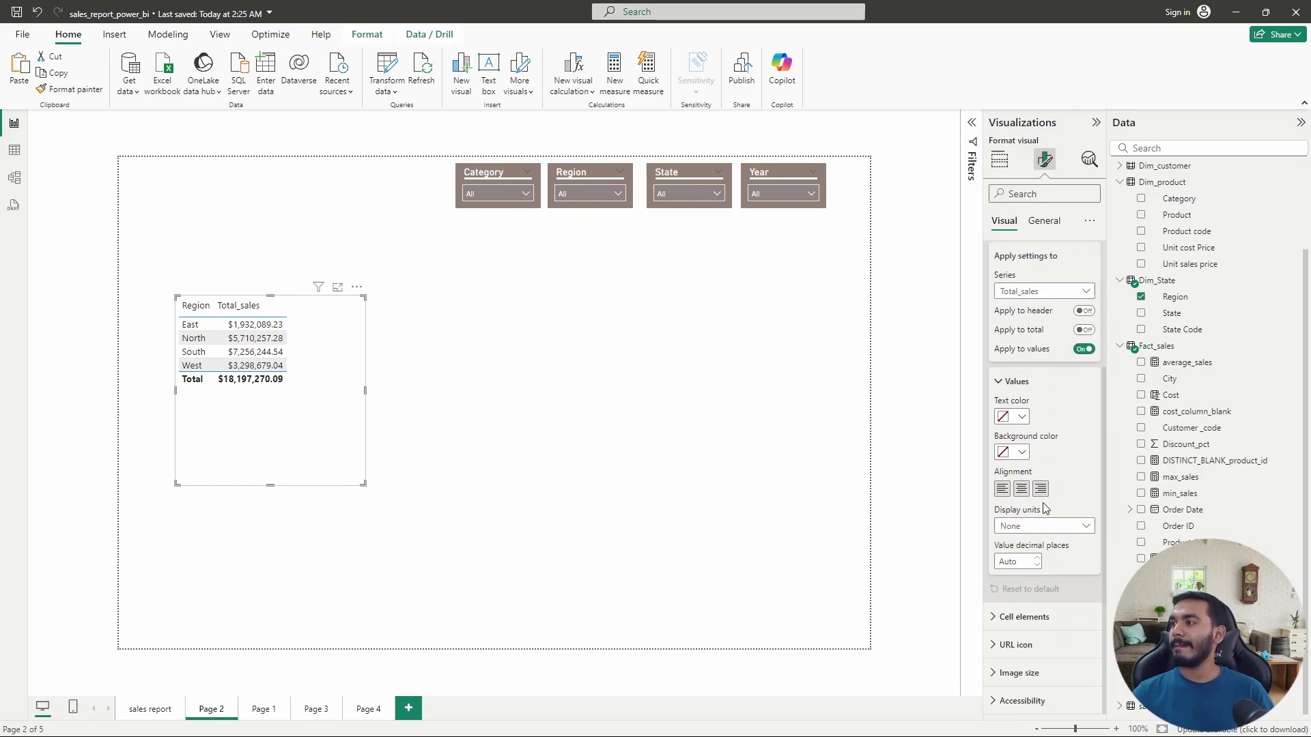
pyautogui.click(1084, 527)
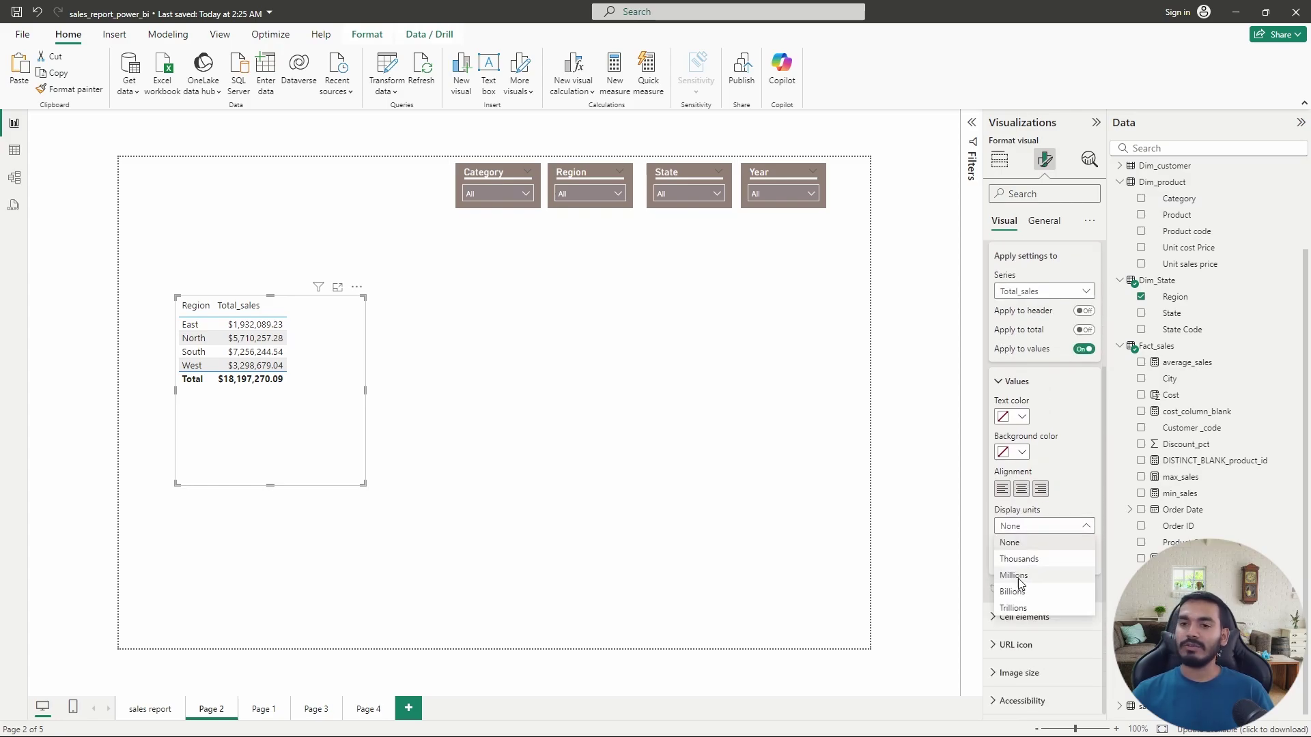
pyautogui.click(1016, 577)
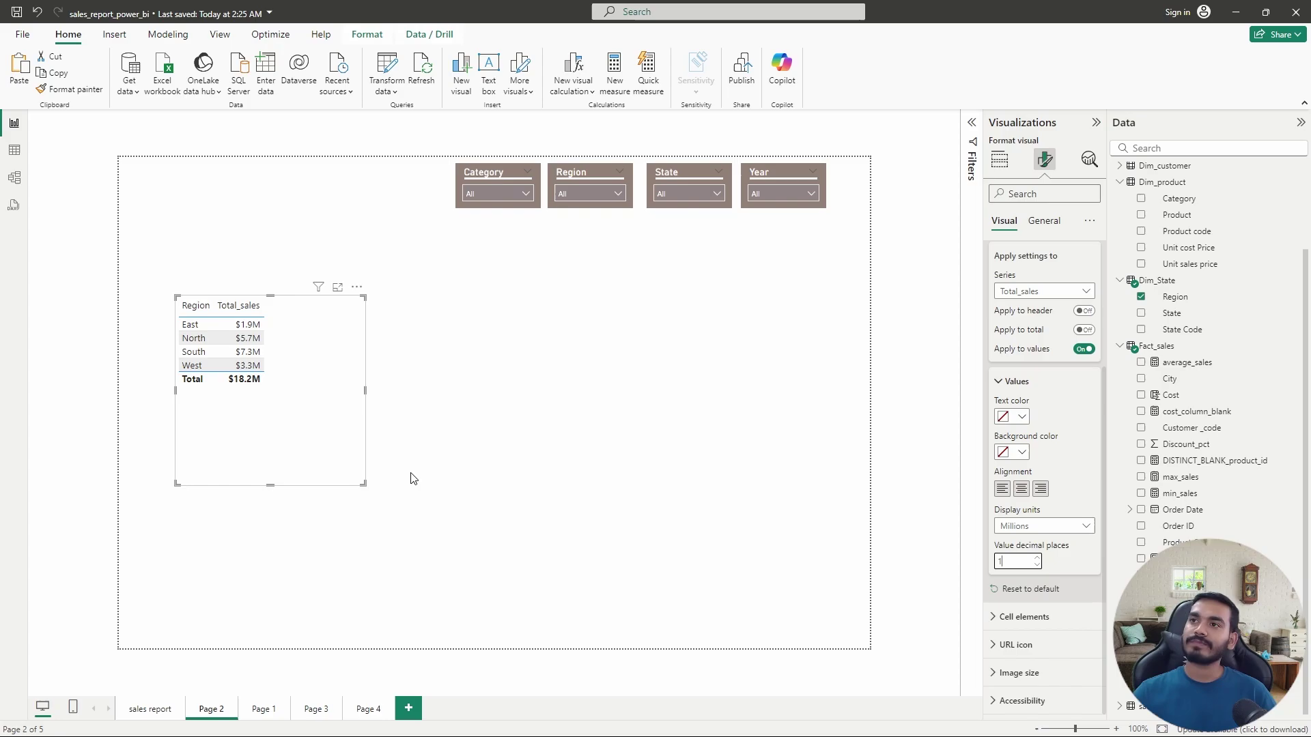
pyautogui.moveTo(359, 483); pyautogui.dragTo(379, 461)
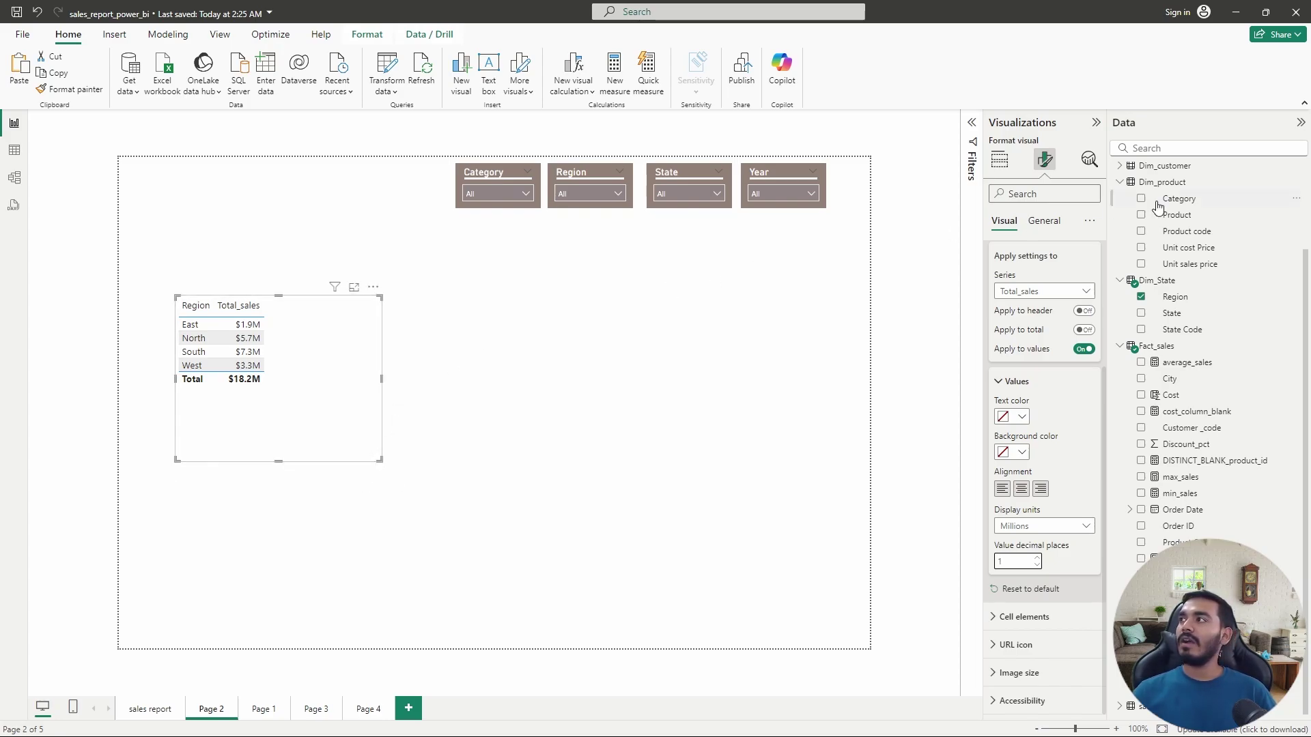
# Collapse the Dim_product, Dim_State and Fact_sales tables in the field list
pyautogui.scroll(3, 1216, 218)
pyautogui.click(1120, 287)
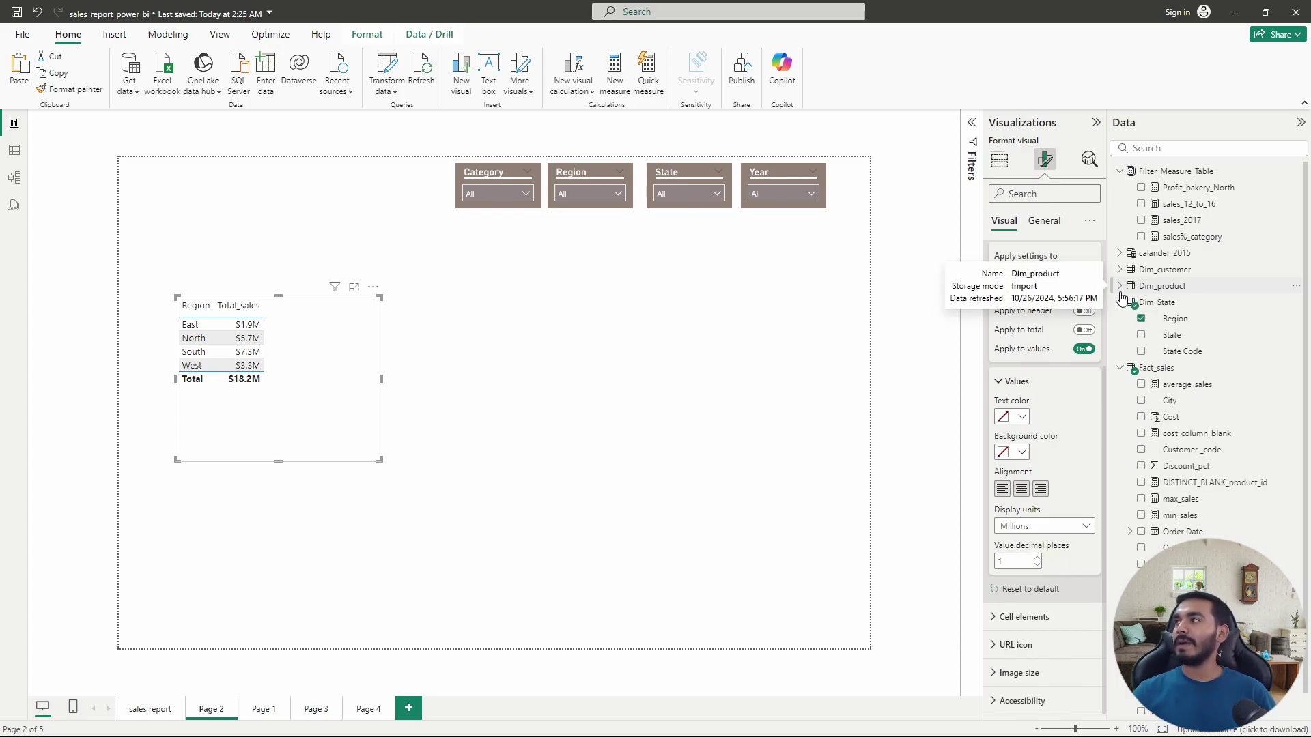
pyautogui.click(1121, 303)
pyautogui.click(1121, 319)
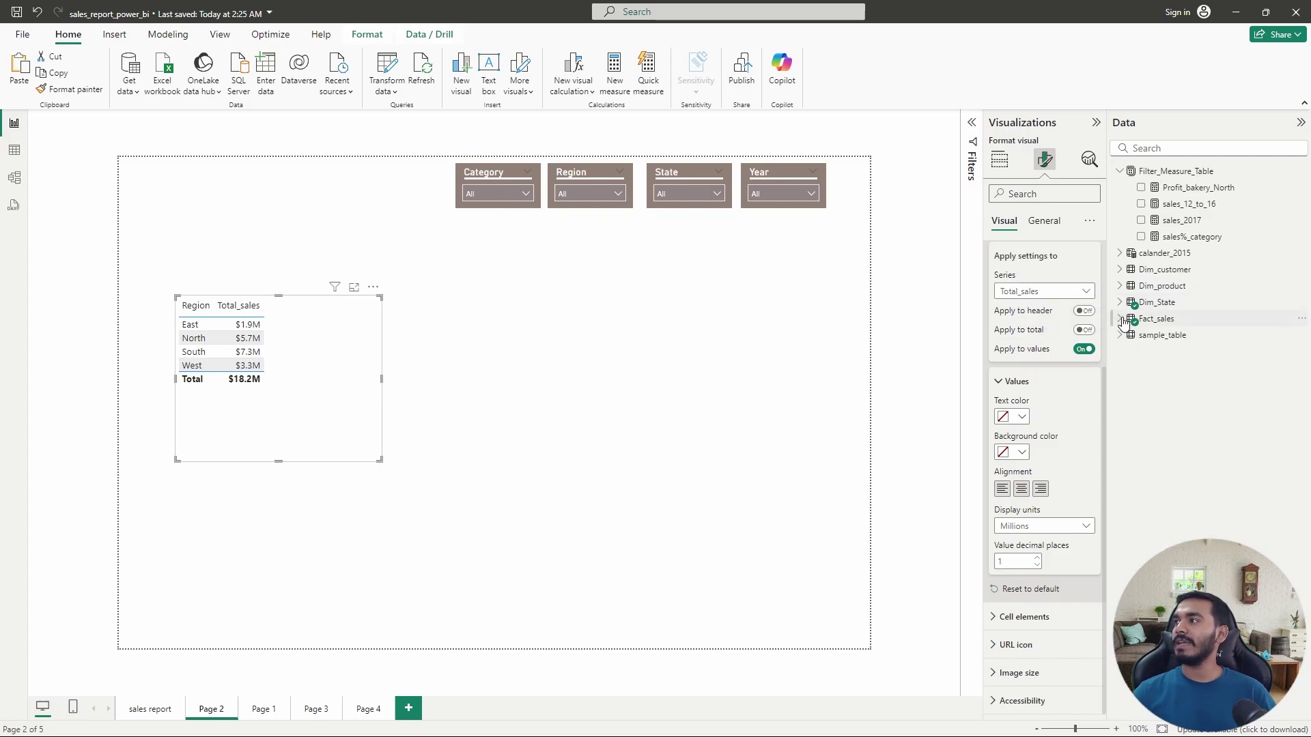
# Create a new measure named all in Filter_Measure_Table, beginning its formula with CALCULATE([Total_sales],
pyautogui.rightClick(1180, 202)
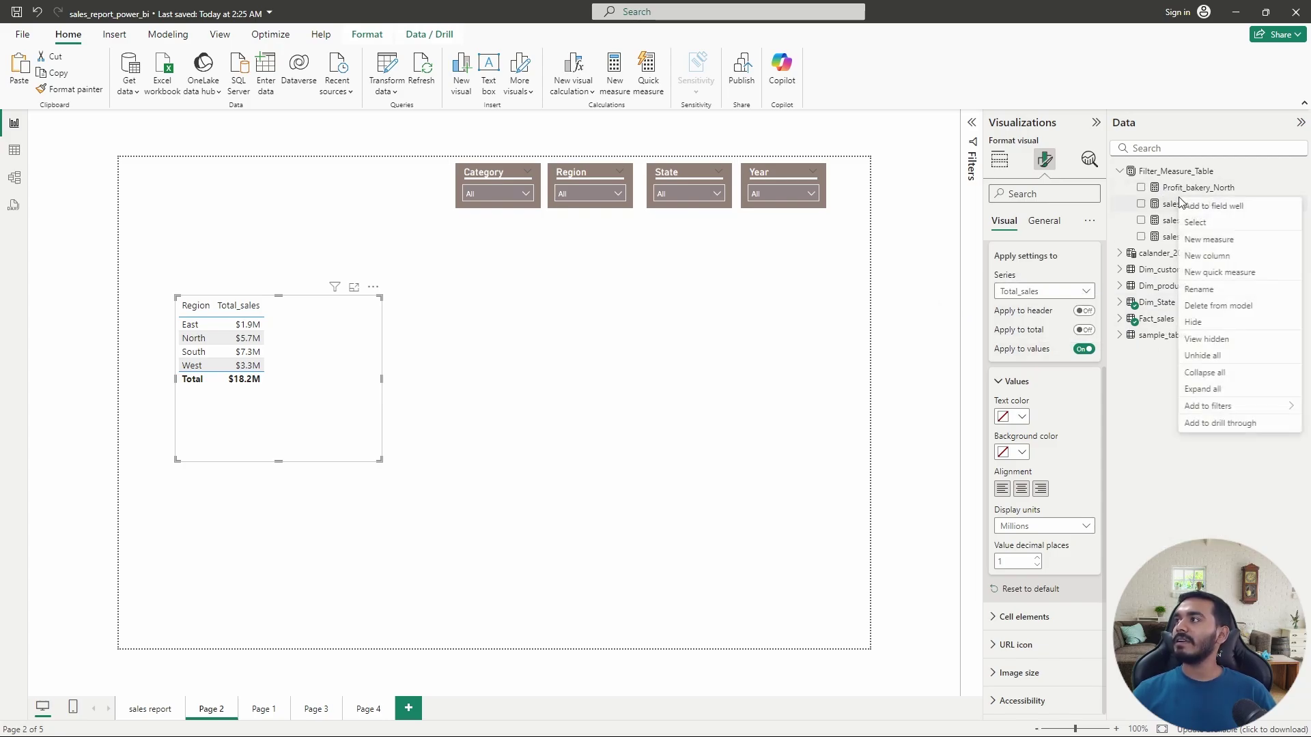
pyautogui.click(1209, 240)
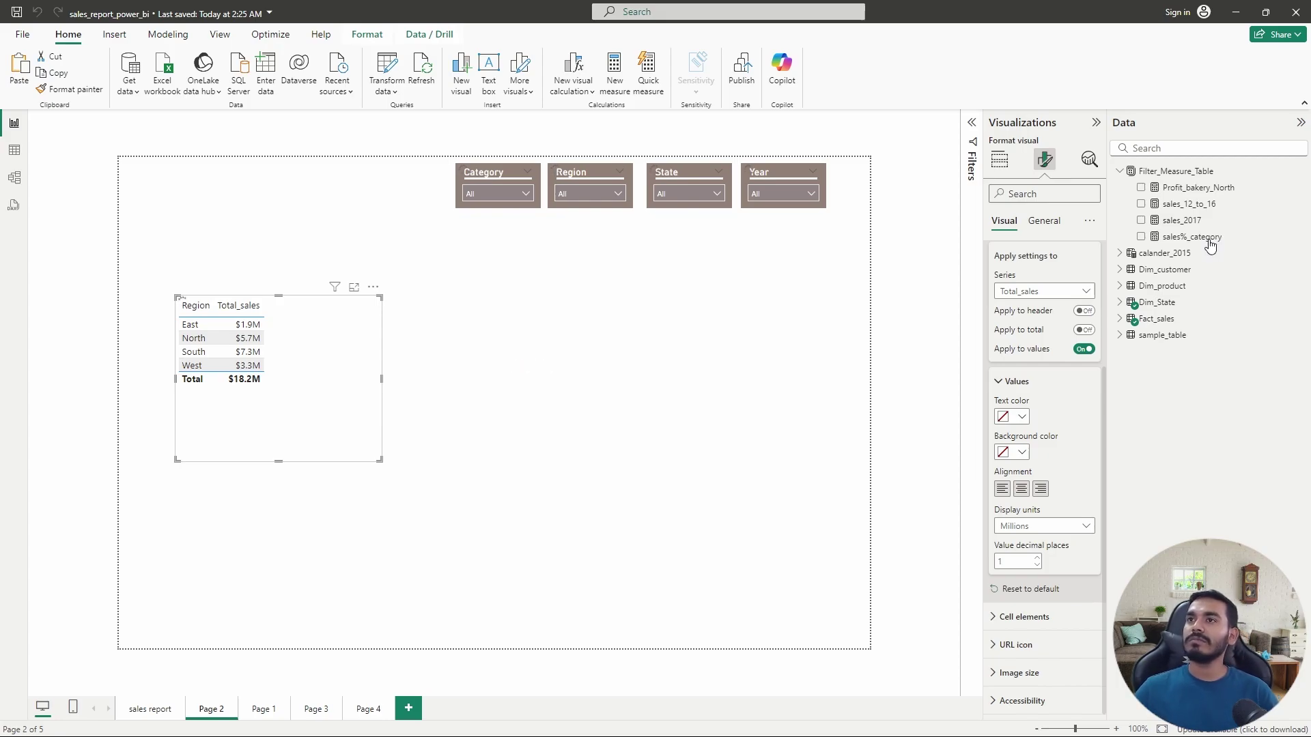
pyautogui.write('al')
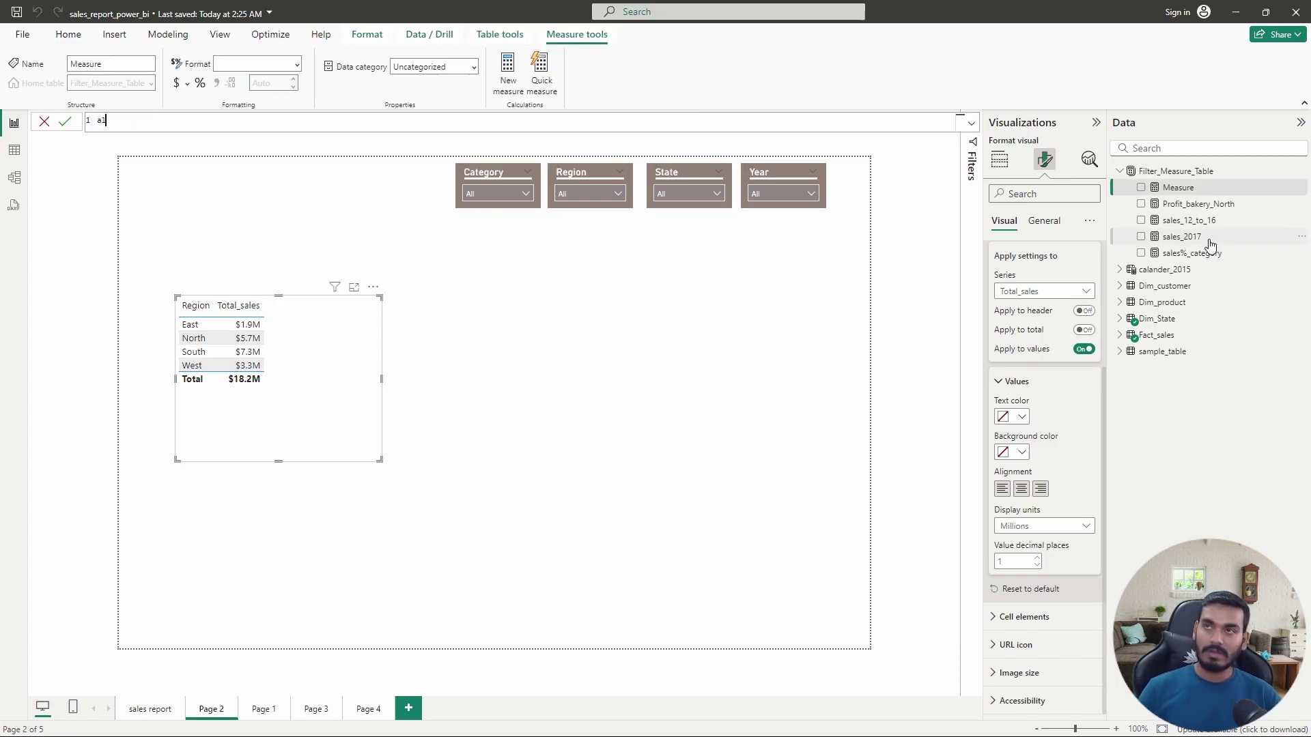
pyautogui.write('l=CALCULATE(')
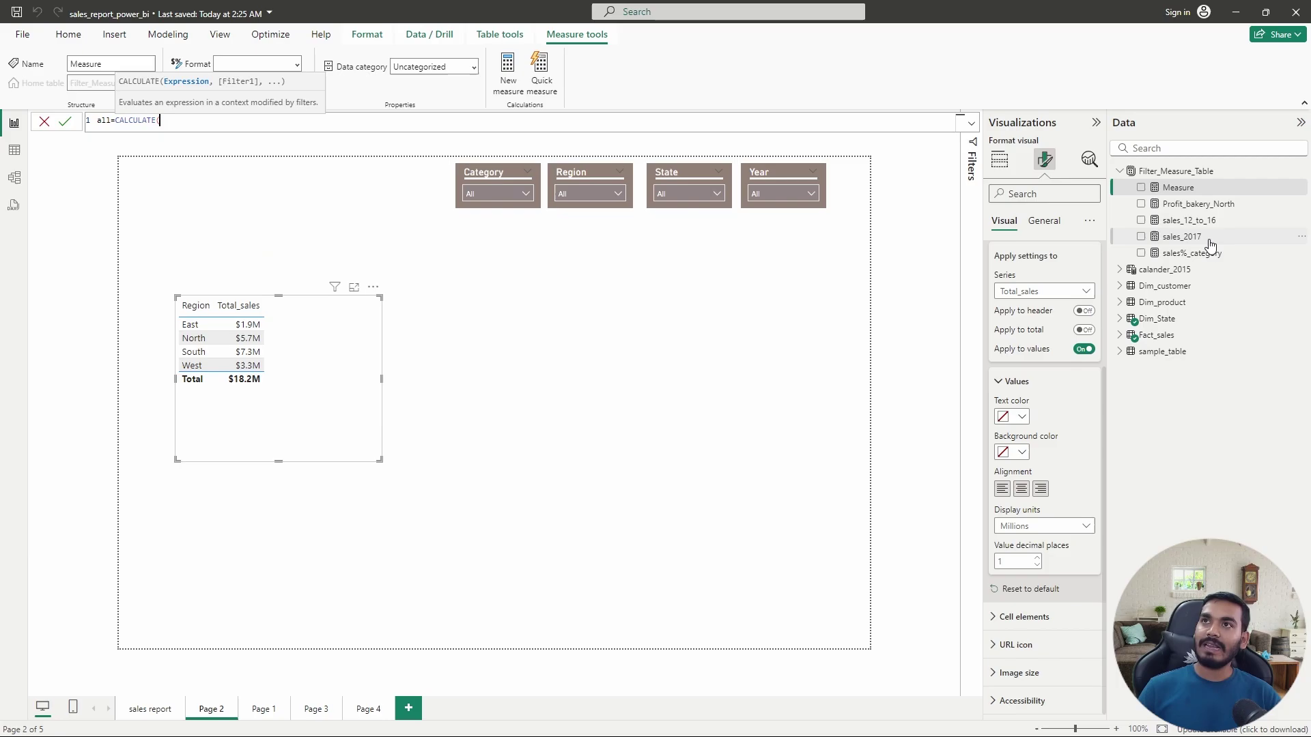
pyautogui.write('tot')
pyautogui.press('Up')
pyautogui.press('Up')
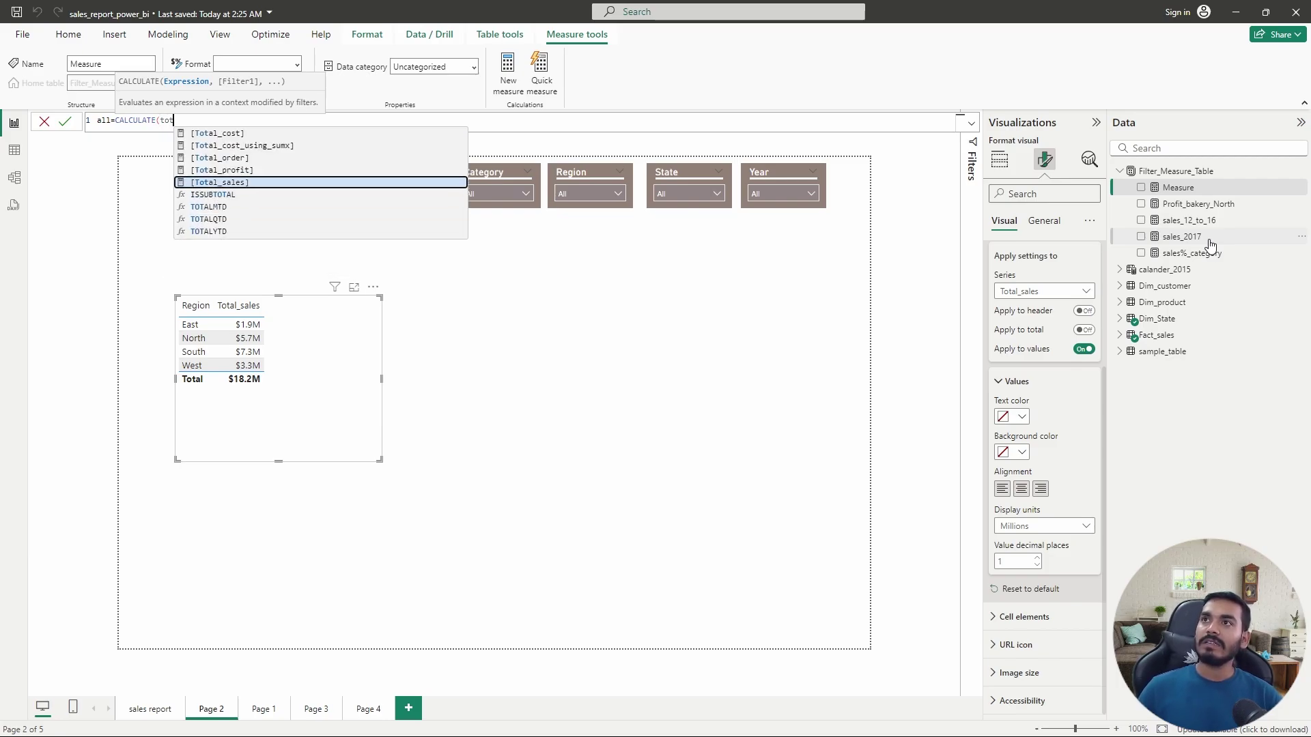
pyautogui.press('Tab')
pyautogui.write(',')
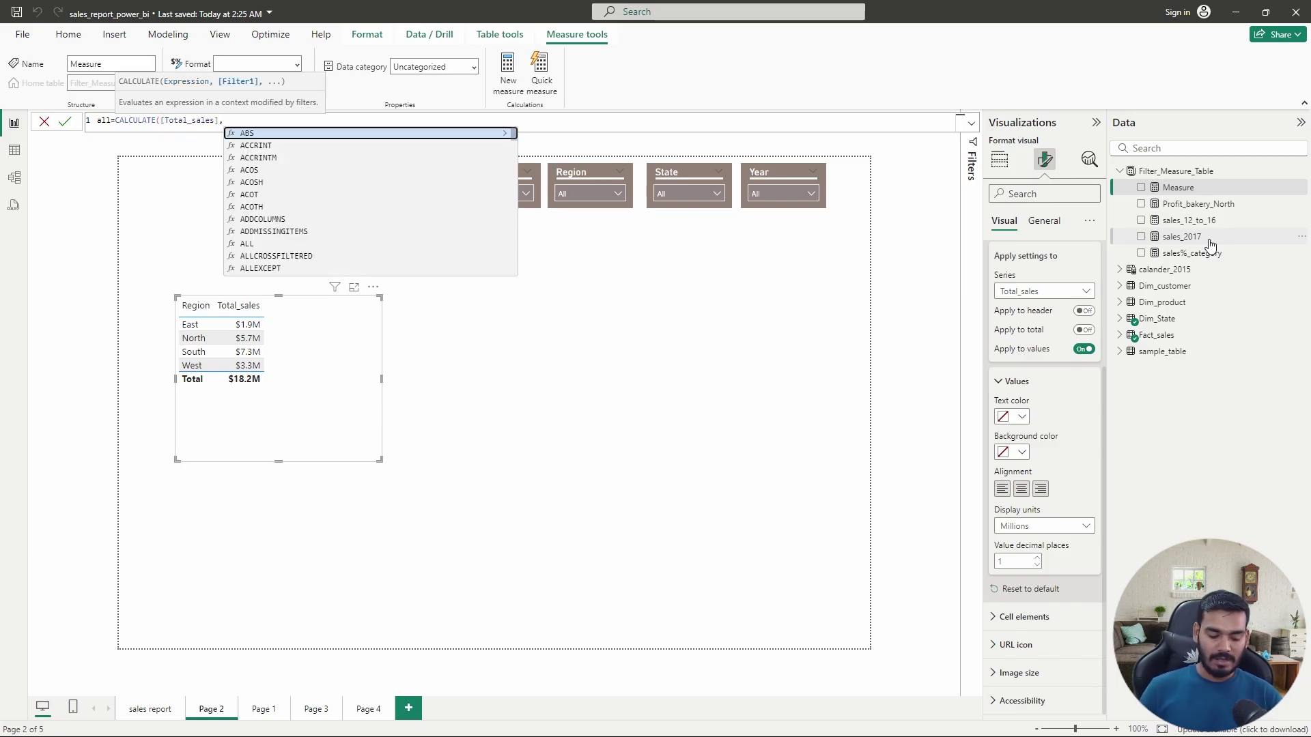
# Complete the all measure's formula with the filter ALL(Dim_State[Region]) and commit it
pyautogui.write('ALL(reg')
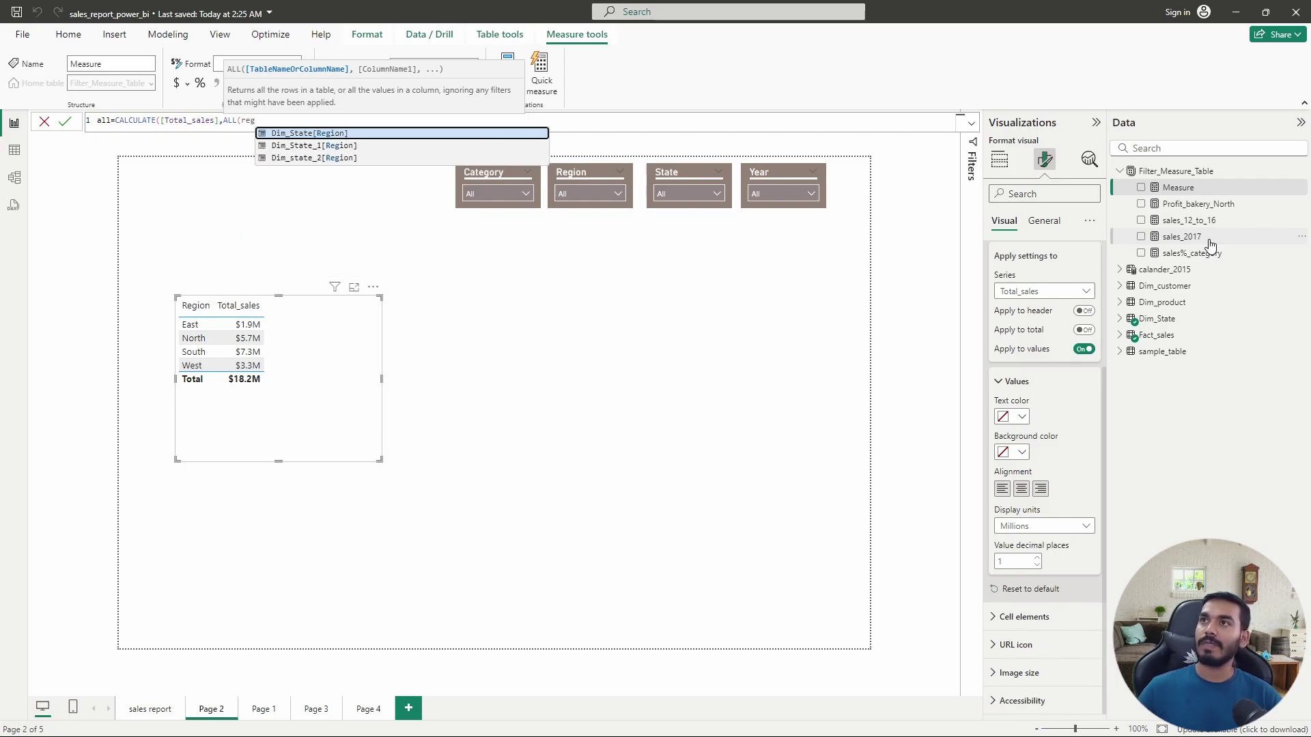
pyautogui.press('Tab')
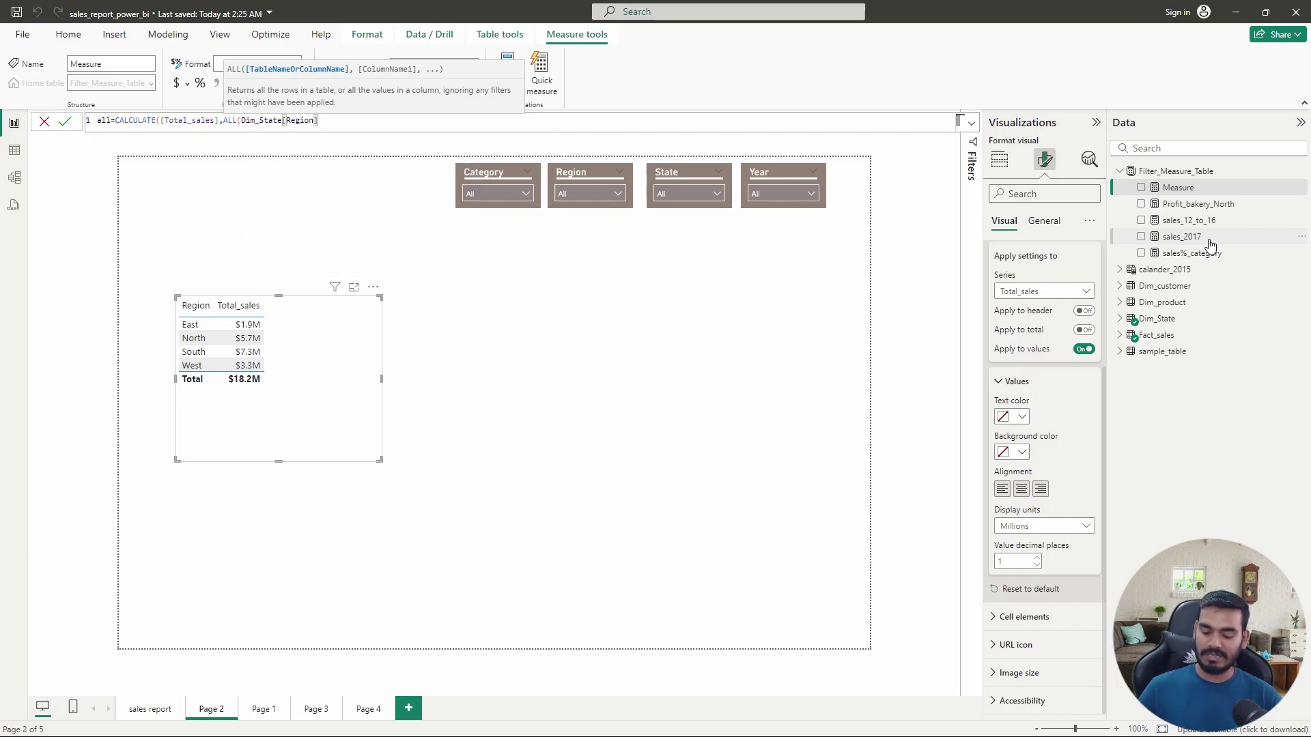
pyautogui.write('))')
pyautogui.press('Return')
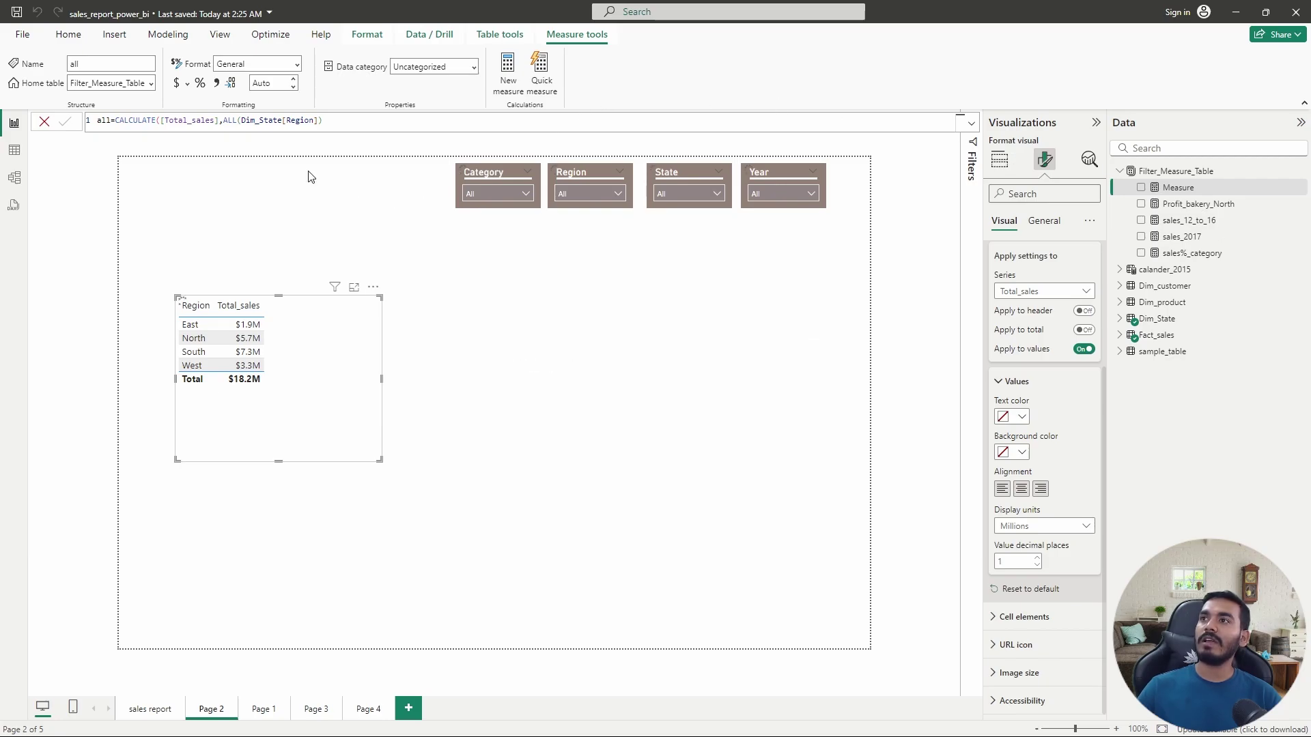
pyautogui.click(348, 120)
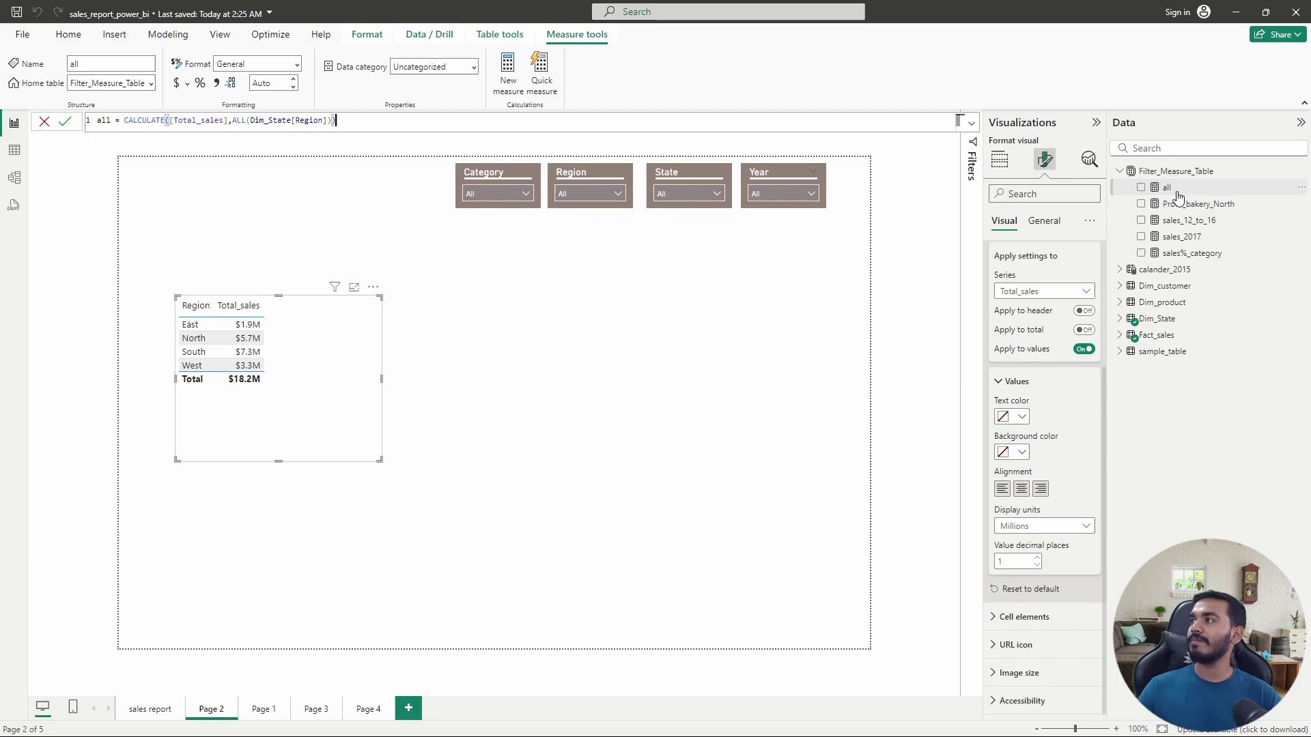
# Add the all measure as a column after Total_sales in the region table
pyautogui.click(999, 160)
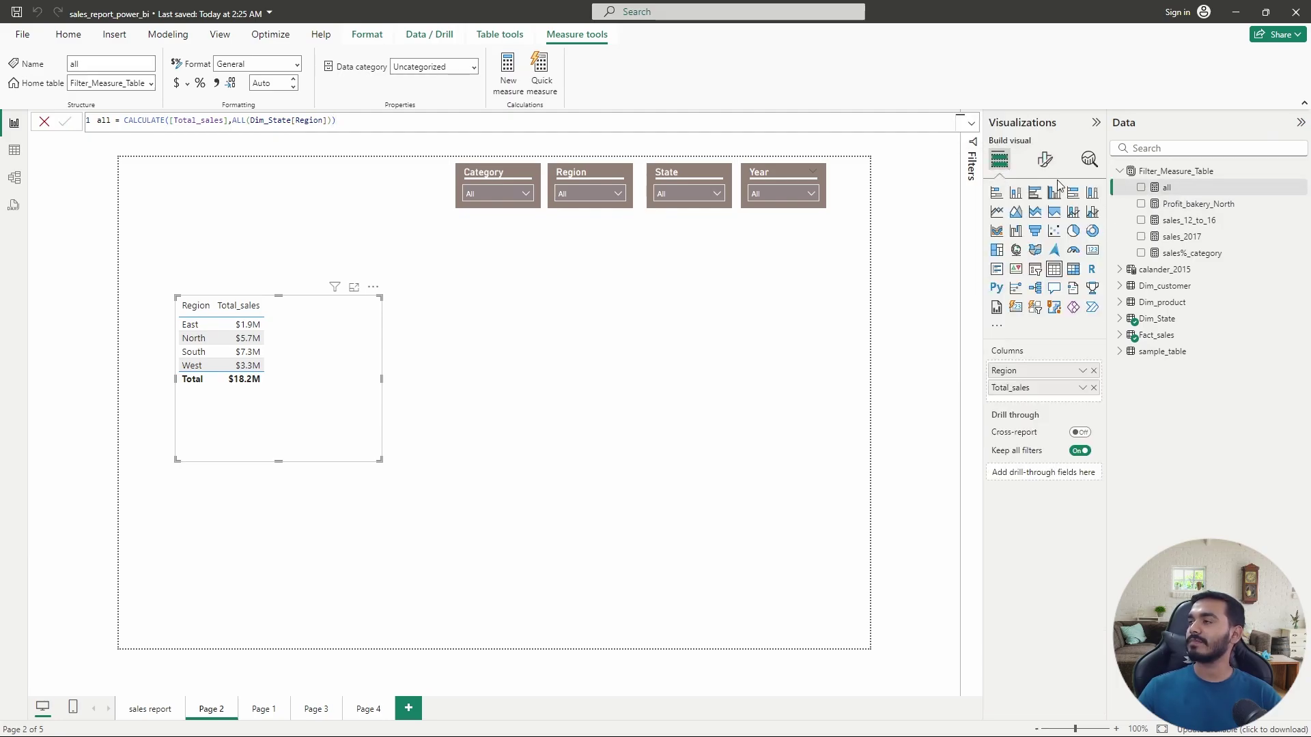
pyautogui.moveTo(1166, 190); pyautogui.dragTo(1052, 402)
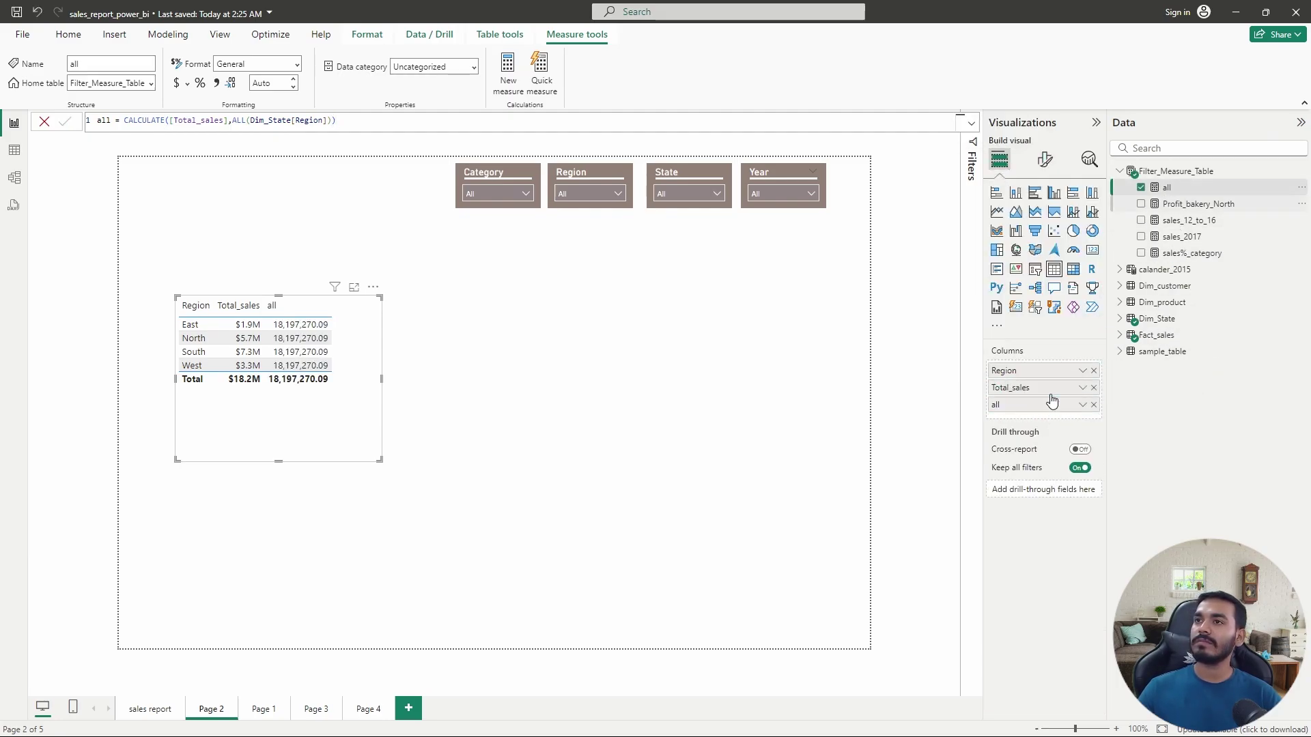
pyautogui.click(1042, 163)
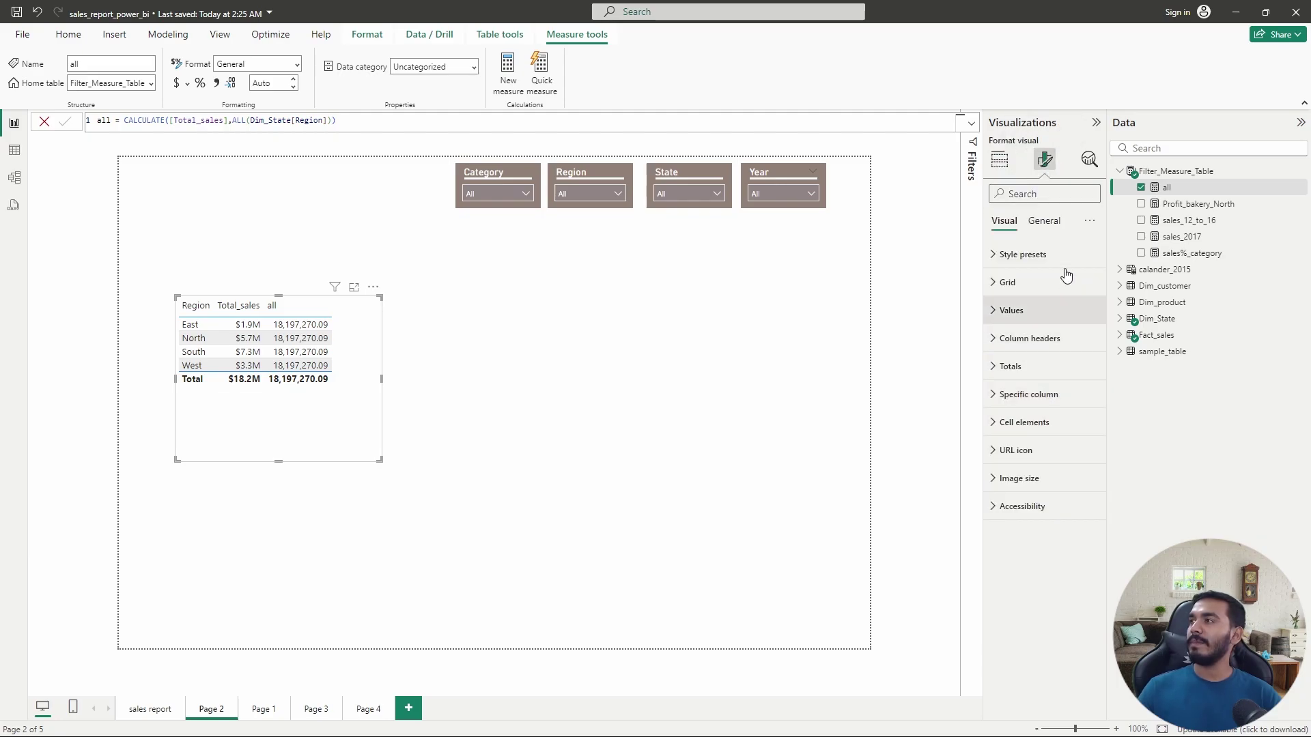
# Create another measure named all(expect) in Filter_Measure_Table, beginning its formula with CALCULATE([Total_sales],
pyautogui.rightClick(1168, 190)
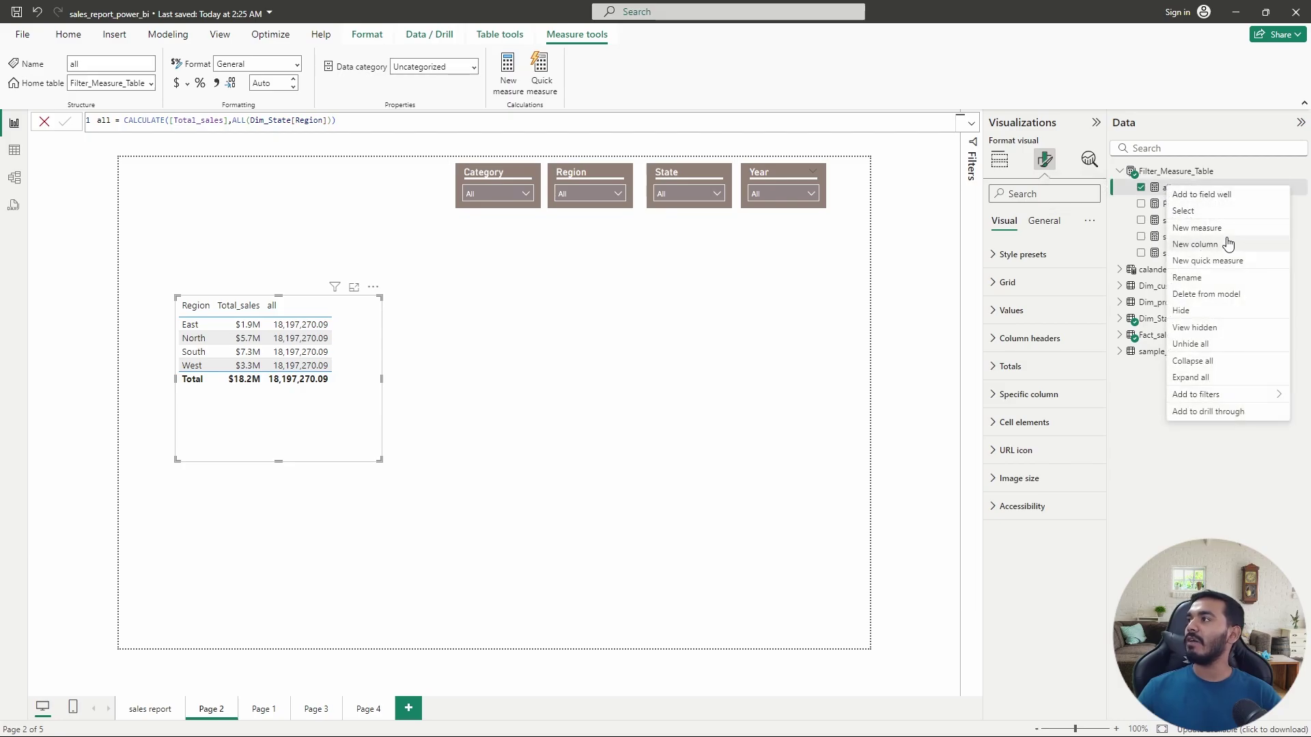
pyautogui.press('Escape')
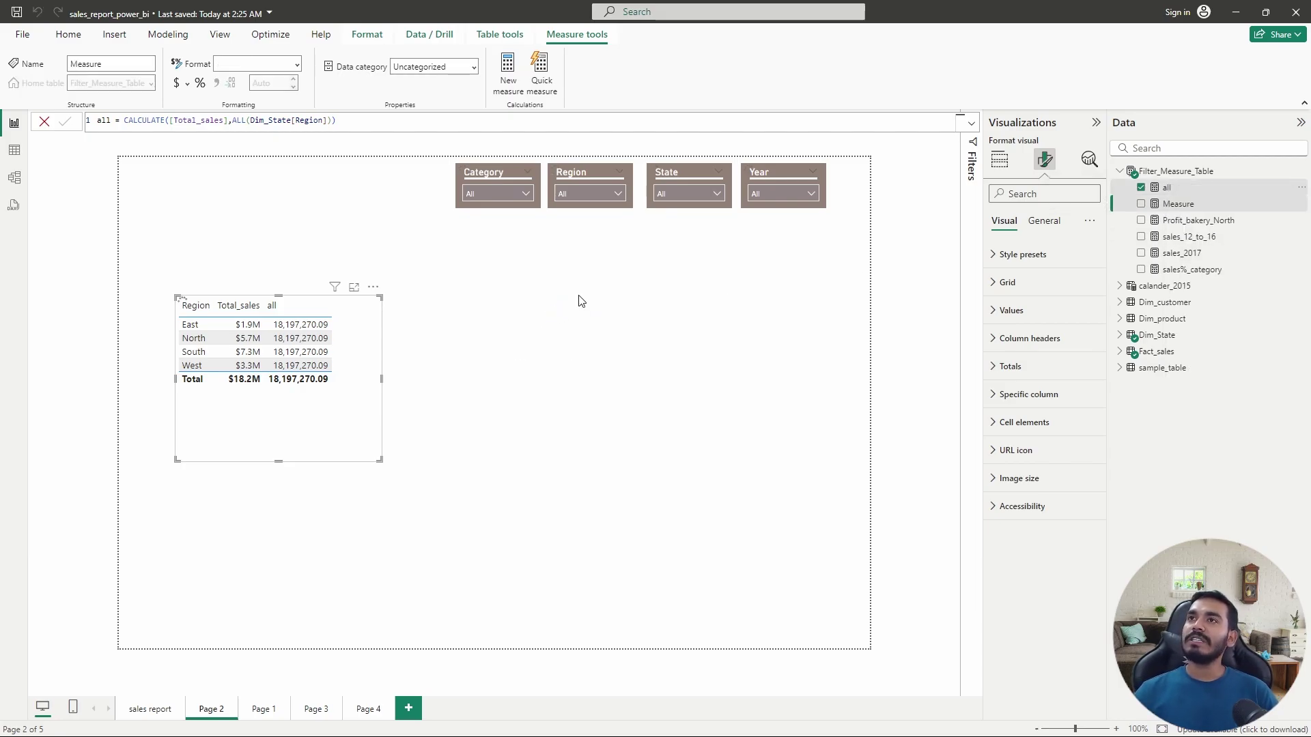
pyautogui.press('BackSpace')
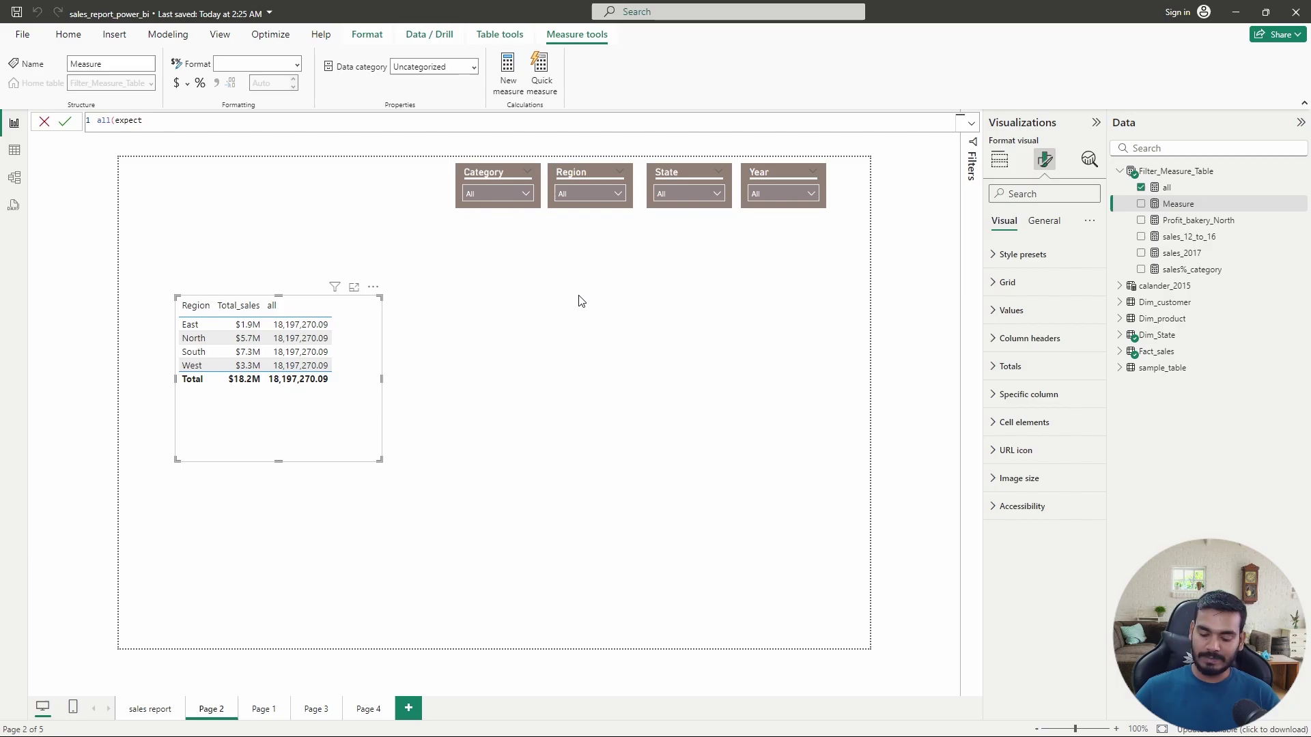
pyautogui.write('all(expect)=')
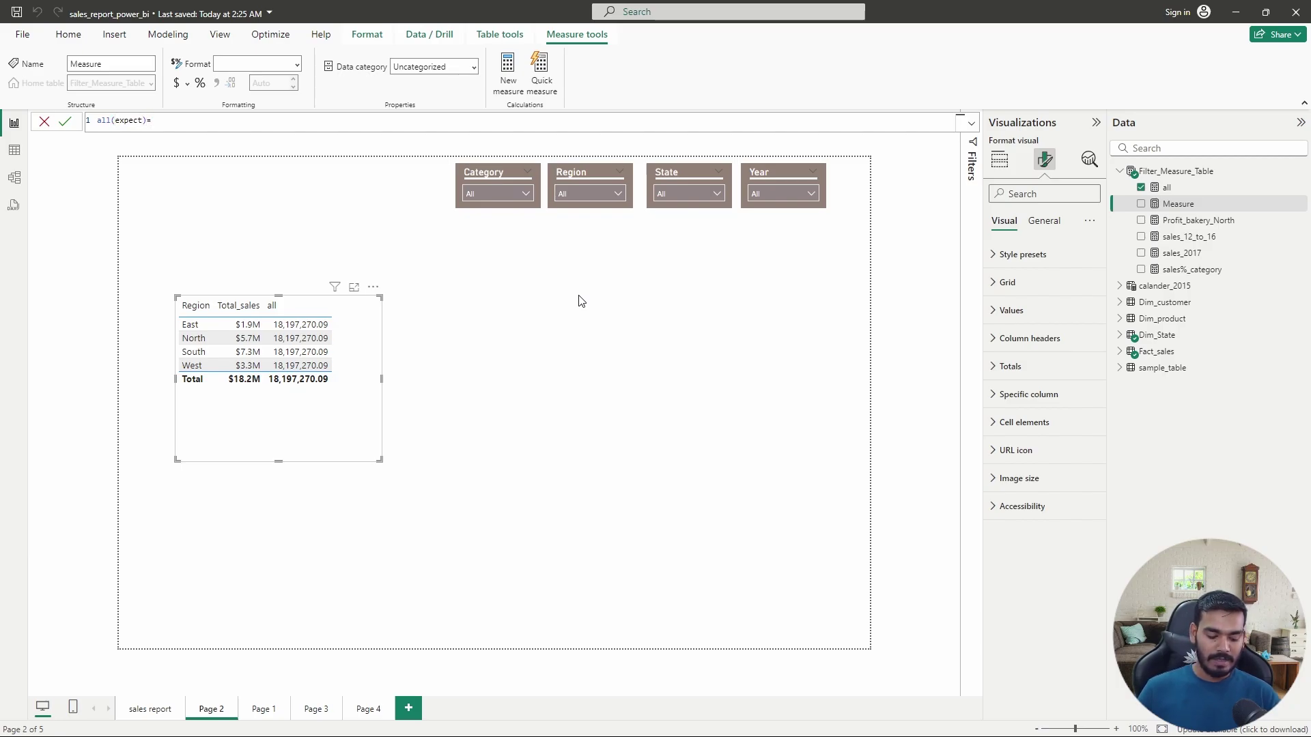
pyautogui.write('CALCULATE(tot')
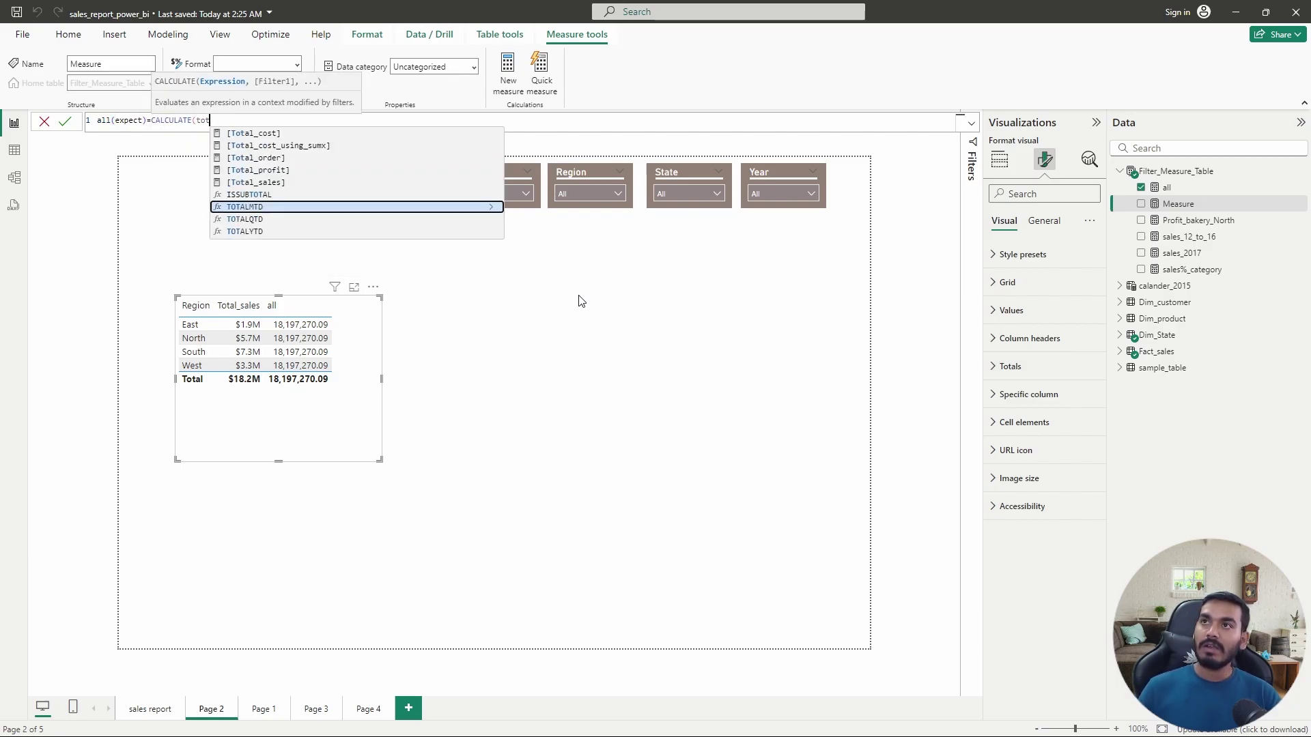
pyautogui.press('Up')
pyautogui.press('Up')
pyautogui.press('Tab')
pyautogui.write(',')
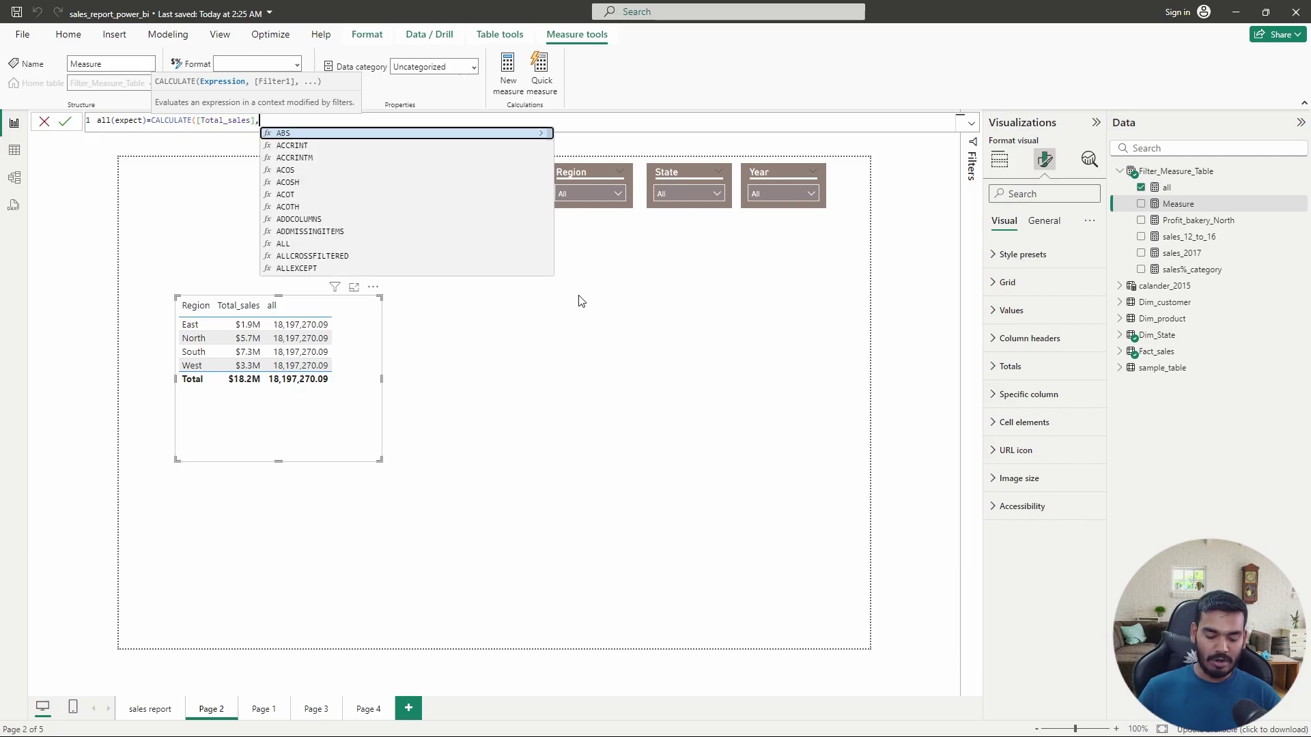
# Complete the all(expect) measure's formula with the filter ALLEXCEPT(Dim_State,Dim_State[Region]) and commit it
pyautogui.write('all')
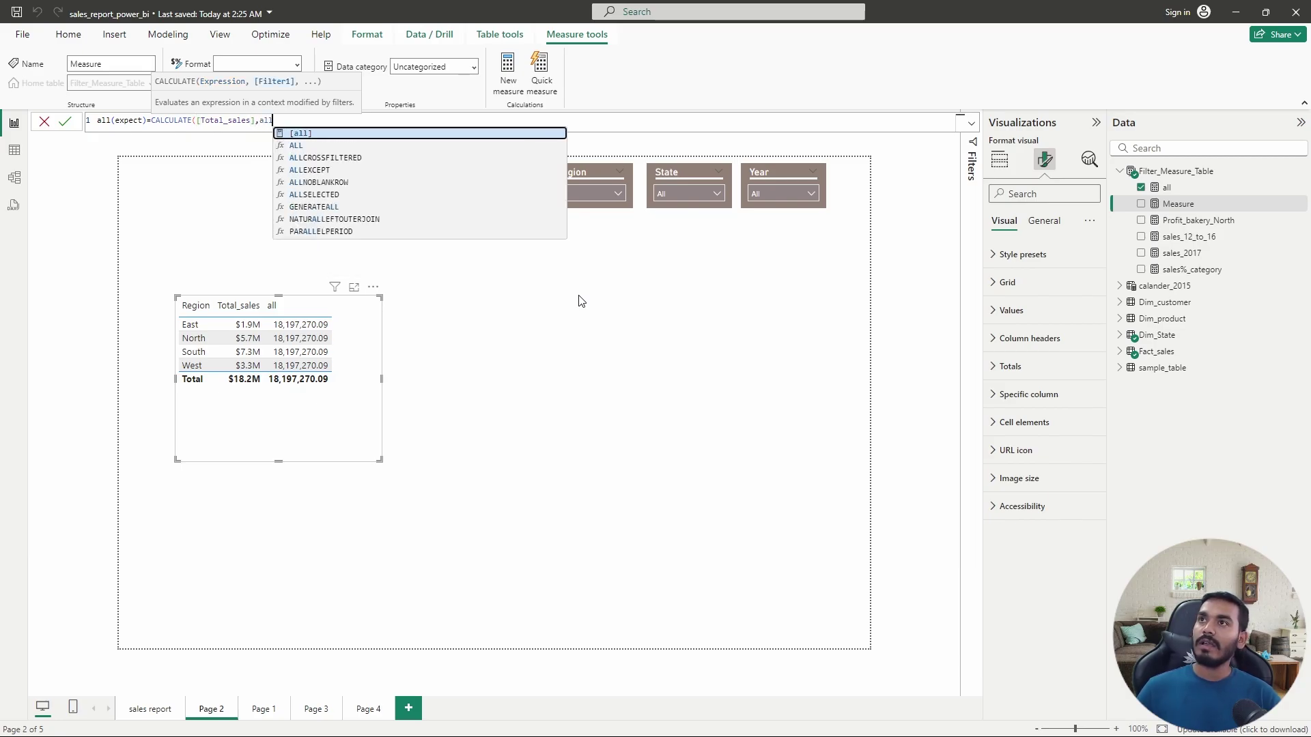
pyautogui.press('Down')
pyautogui.press('Down')
pyautogui.press('Down')
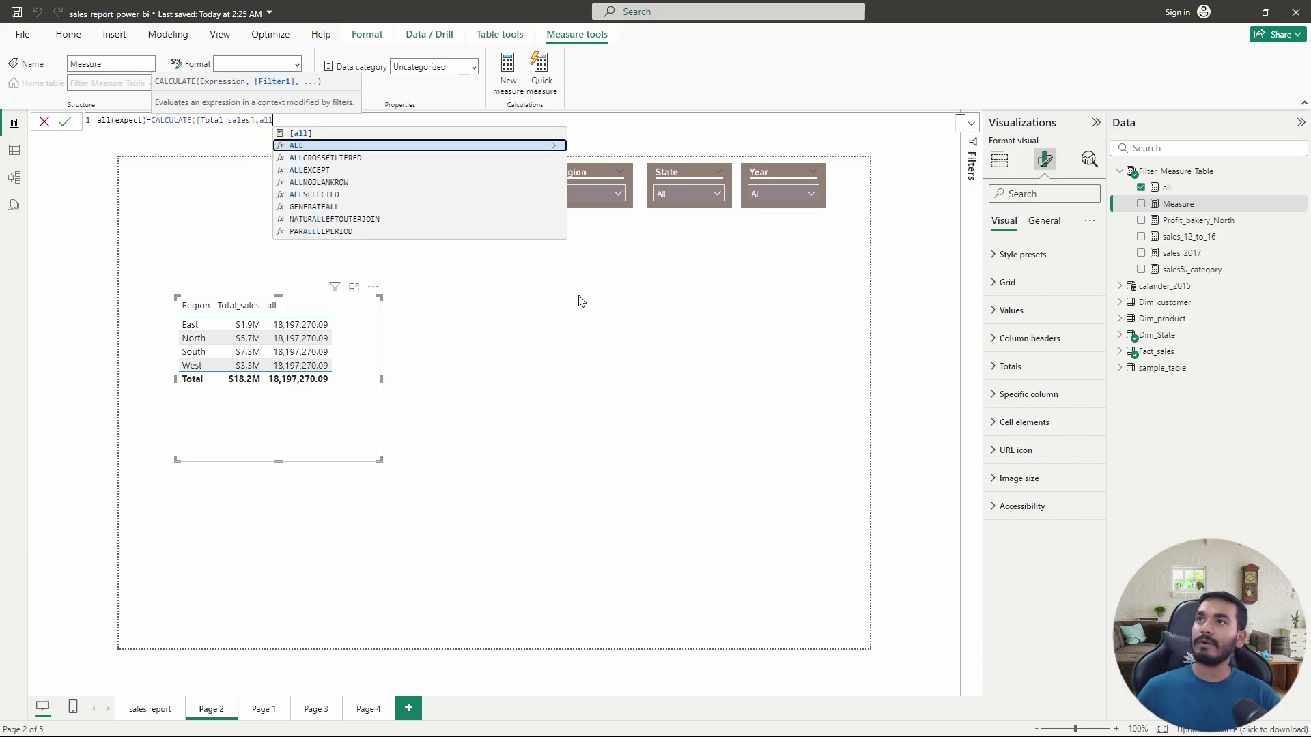
pyautogui.press('Tab')
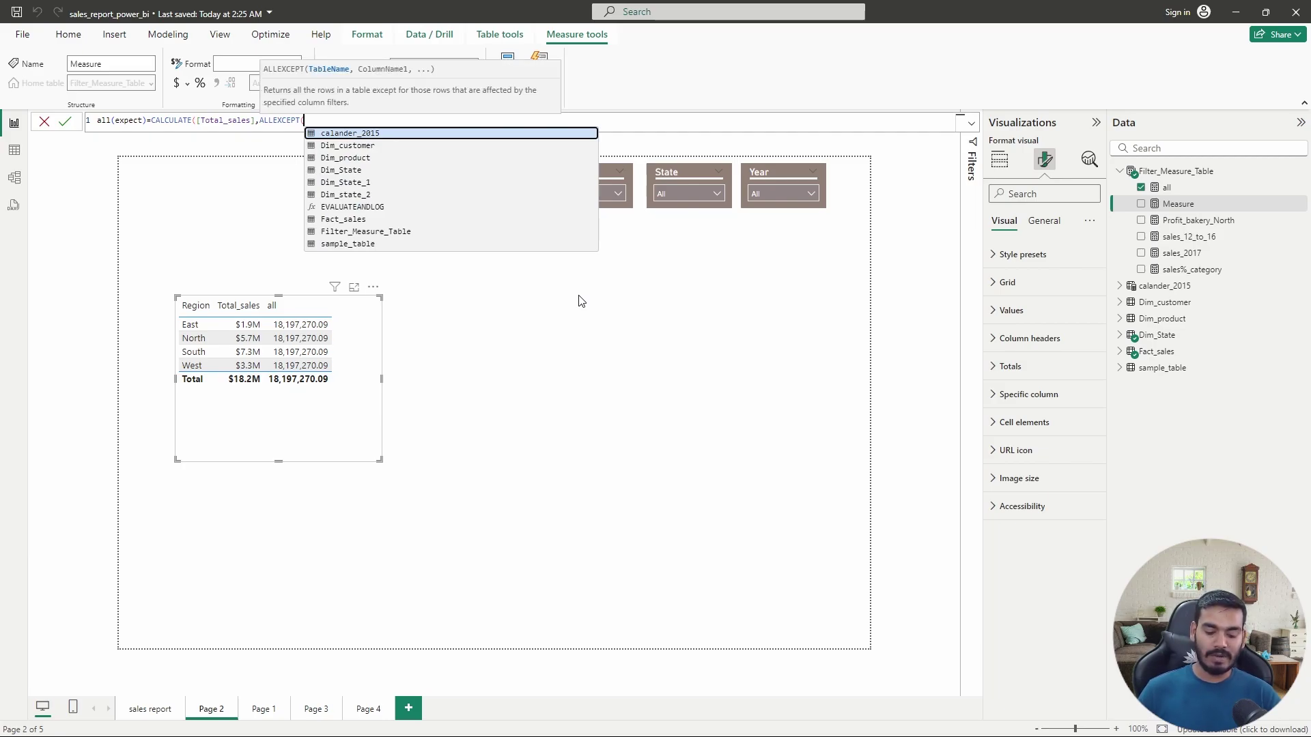
pyautogui.write('dim')
pyautogui.press('Down')
pyautogui.press('Down')
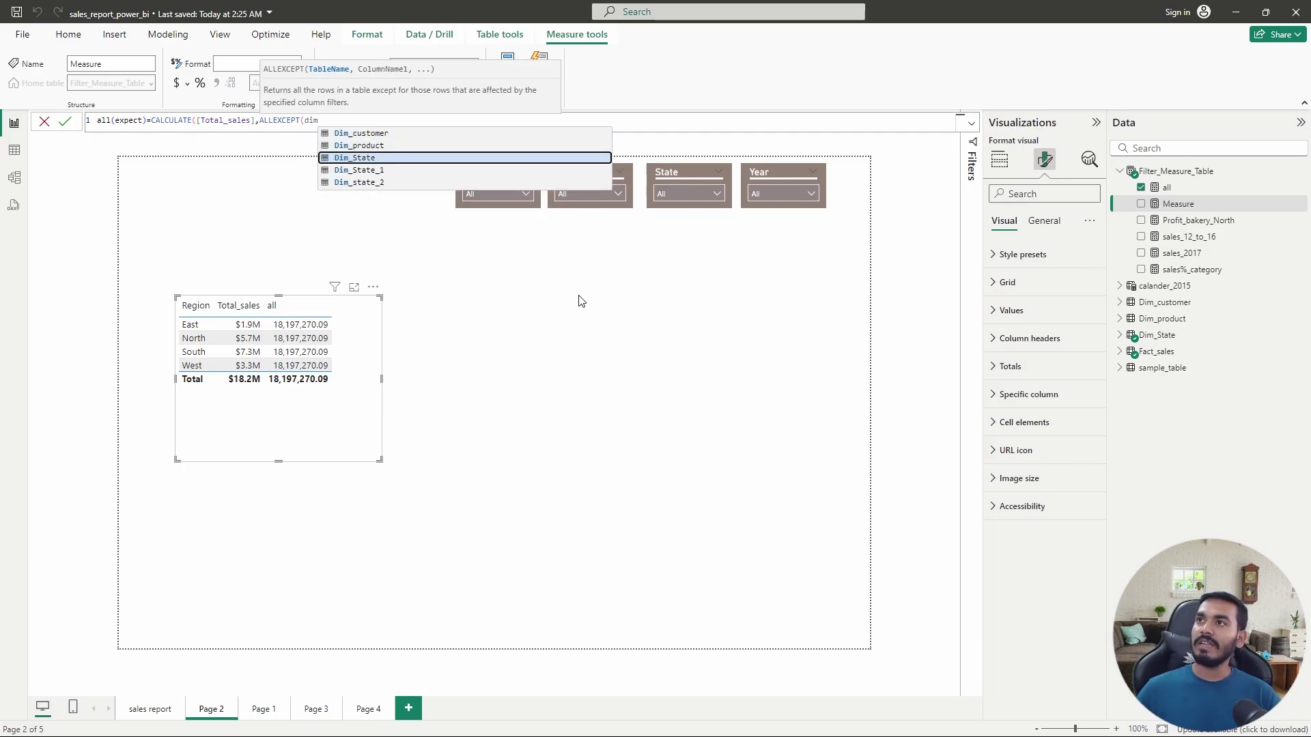
pyautogui.press('Tab')
pyautogui.write(',re')
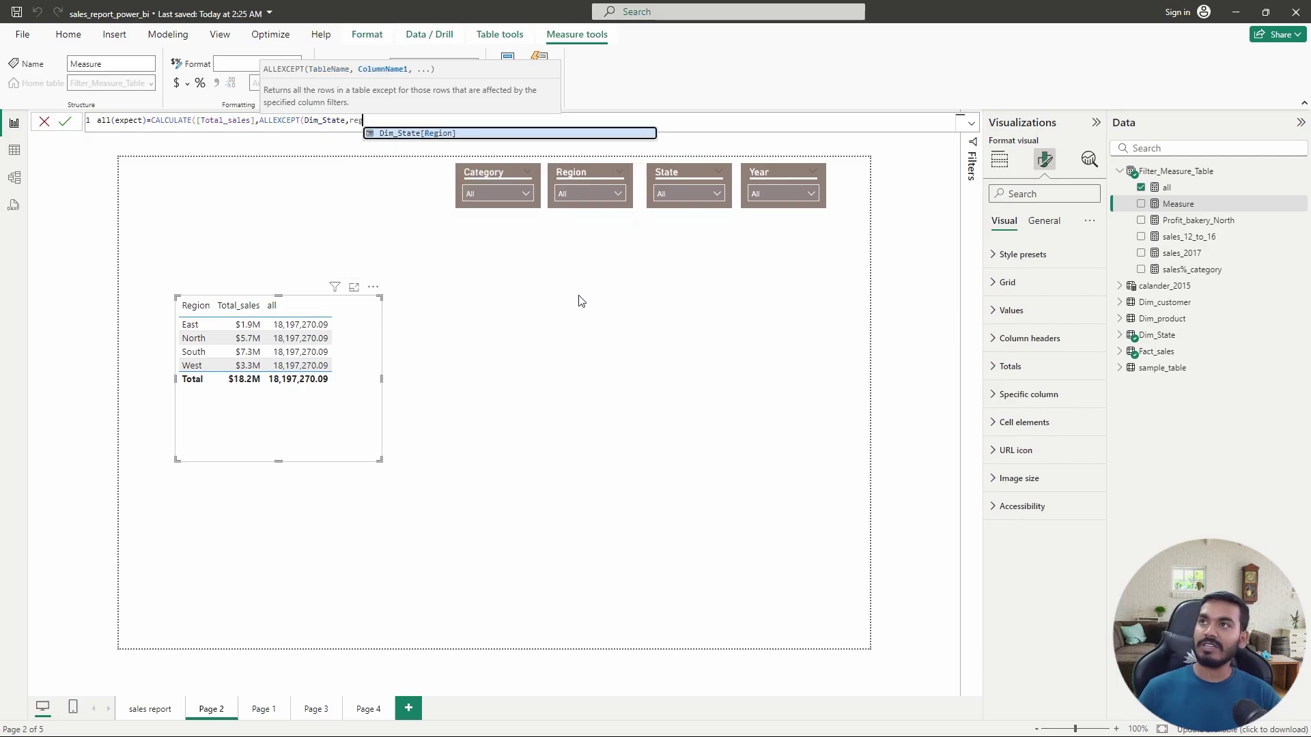
pyautogui.press('Tab')
pyautogui.write('))')
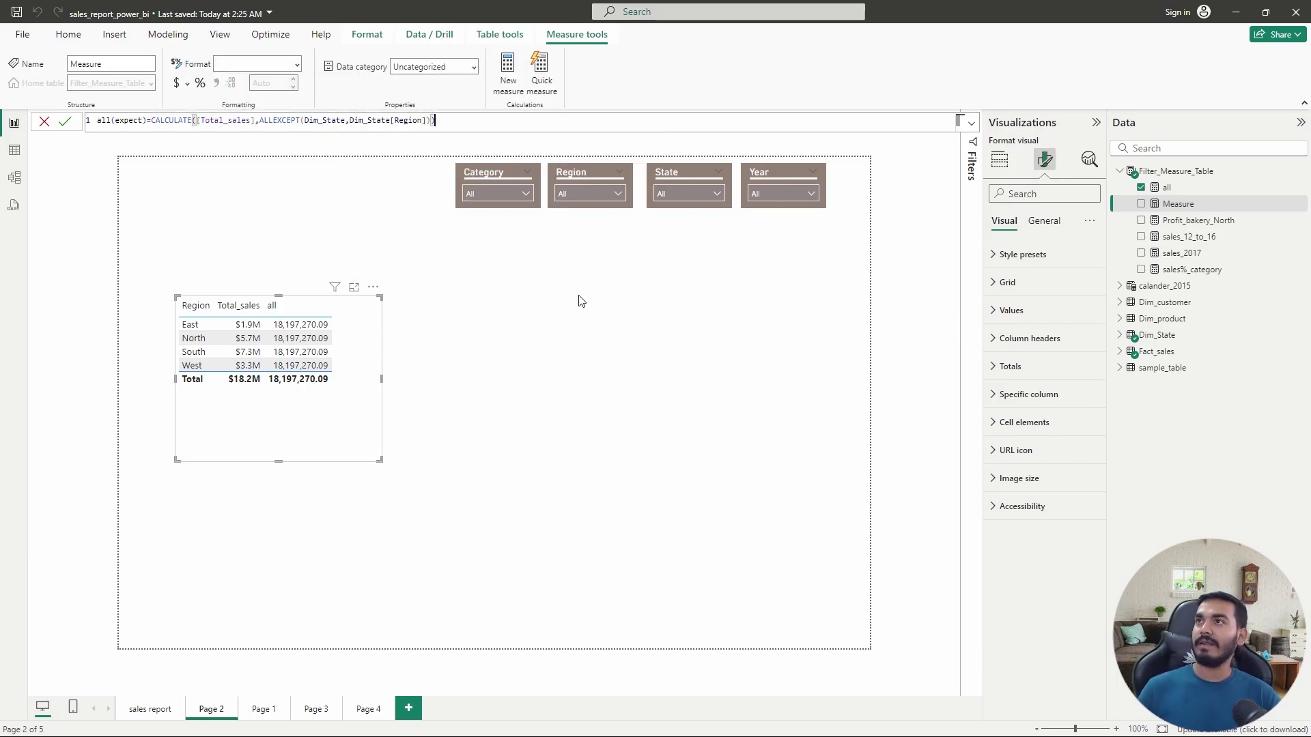
pyautogui.press('Return')
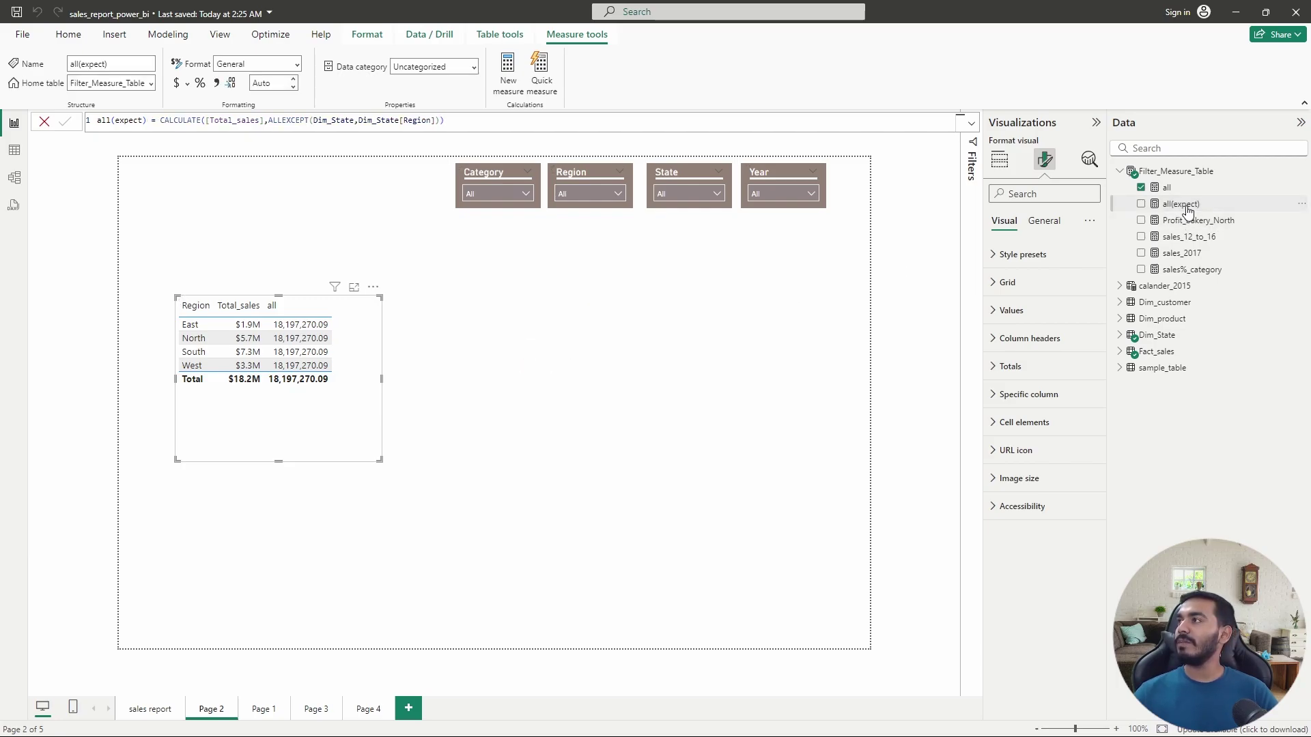
# Add the all(expect) measure as the last column of the region table and enlarge the table to fit it
pyautogui.click(999, 159)
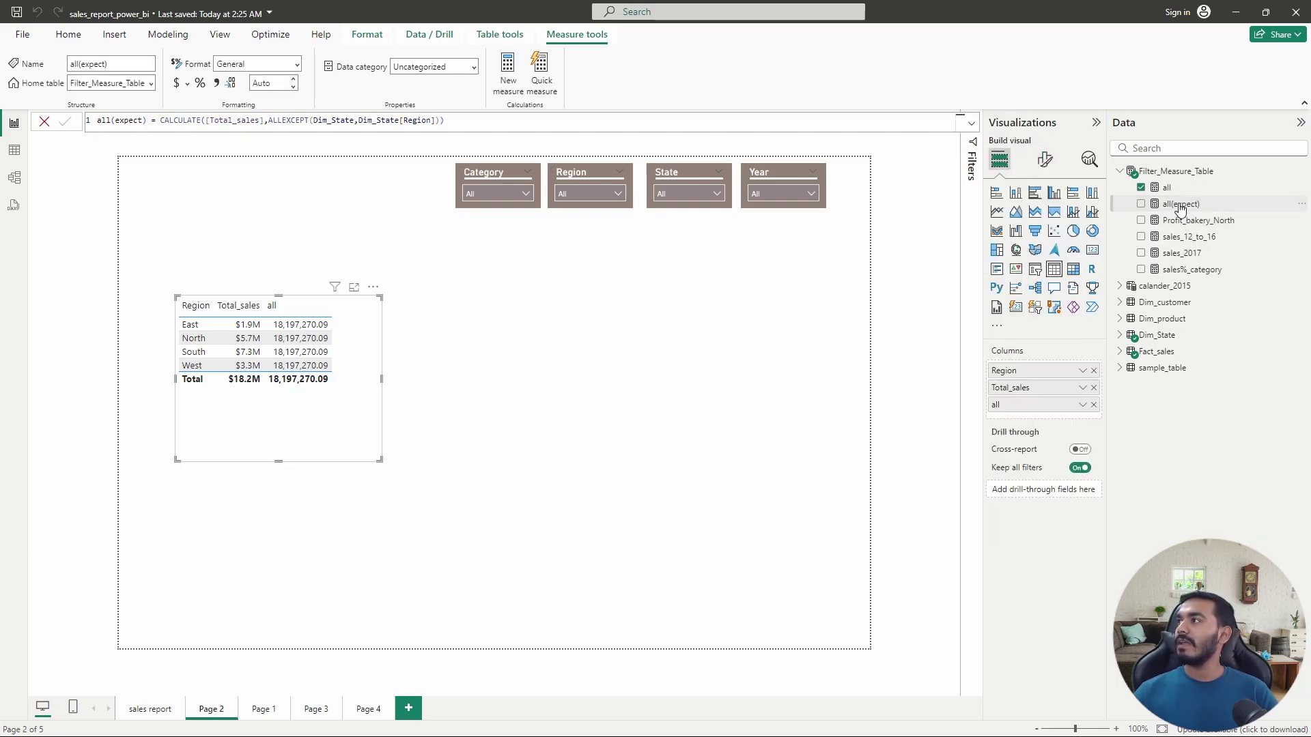
pyautogui.moveTo(1179, 205); pyautogui.dragTo(1057, 416)
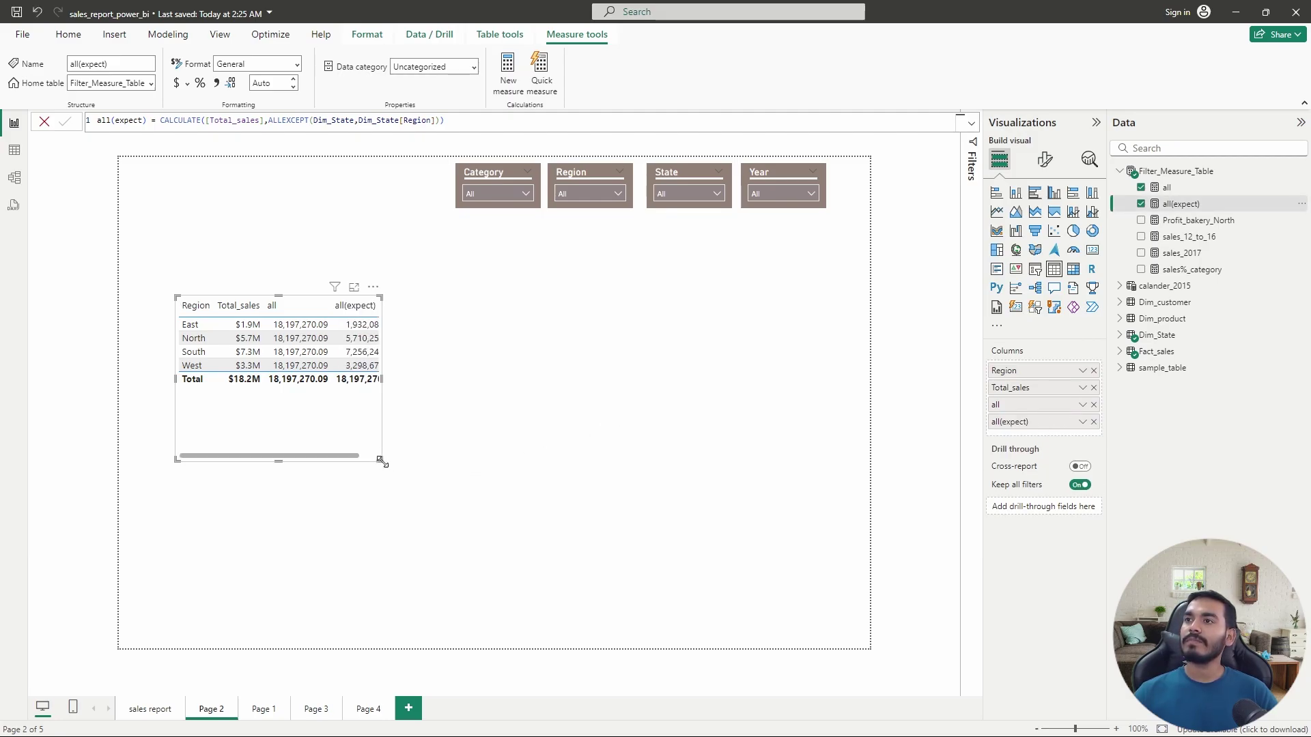
pyautogui.moveTo(381, 461); pyautogui.dragTo(473, 482)
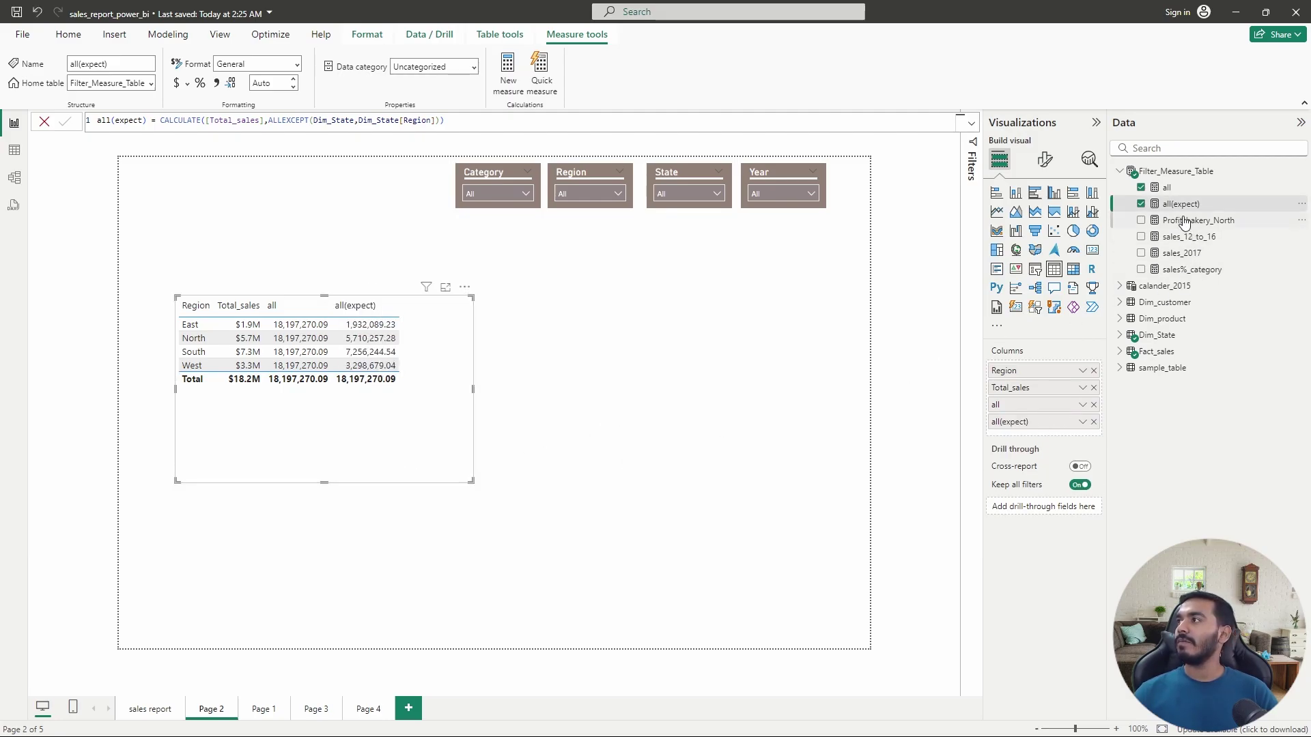
# Create a new measure named all(selected) in Filter_Measure_Table, beginning its formula with CALCULATE([Total_sales],
pyautogui.rightClick(1166, 210)
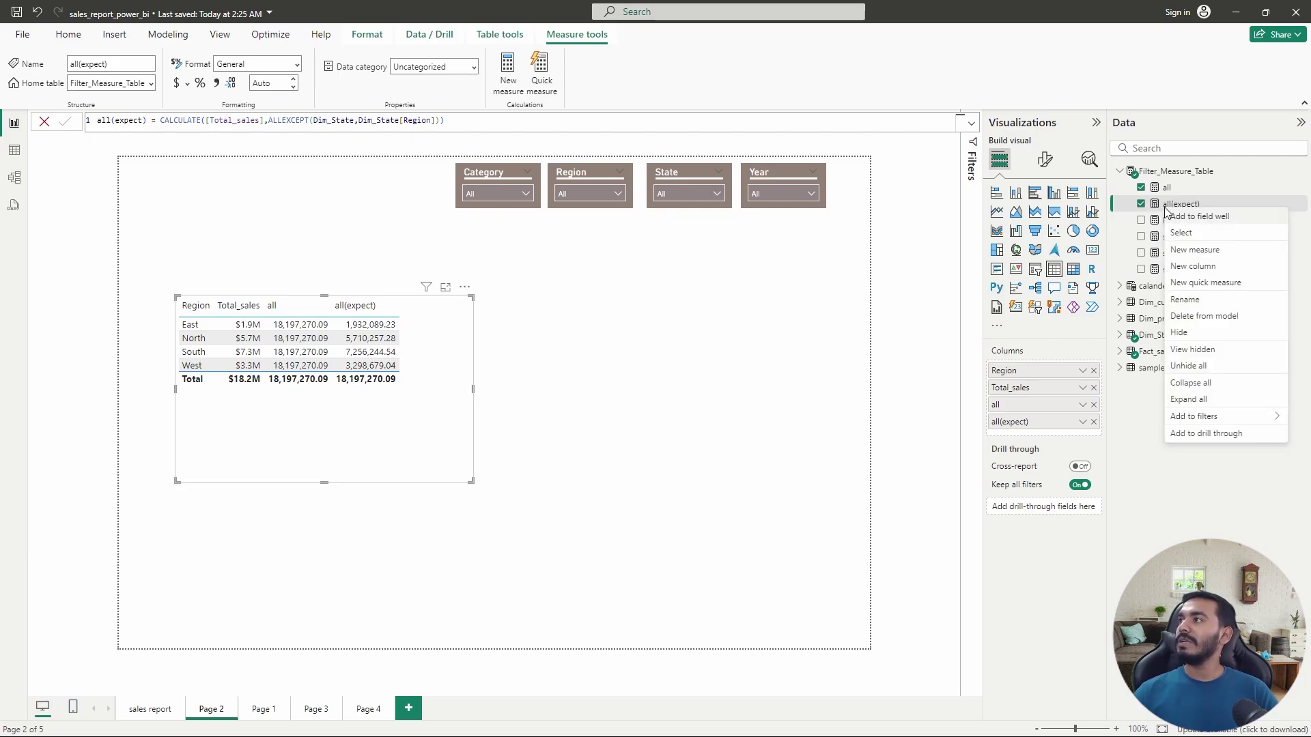
pyautogui.press('Escape')
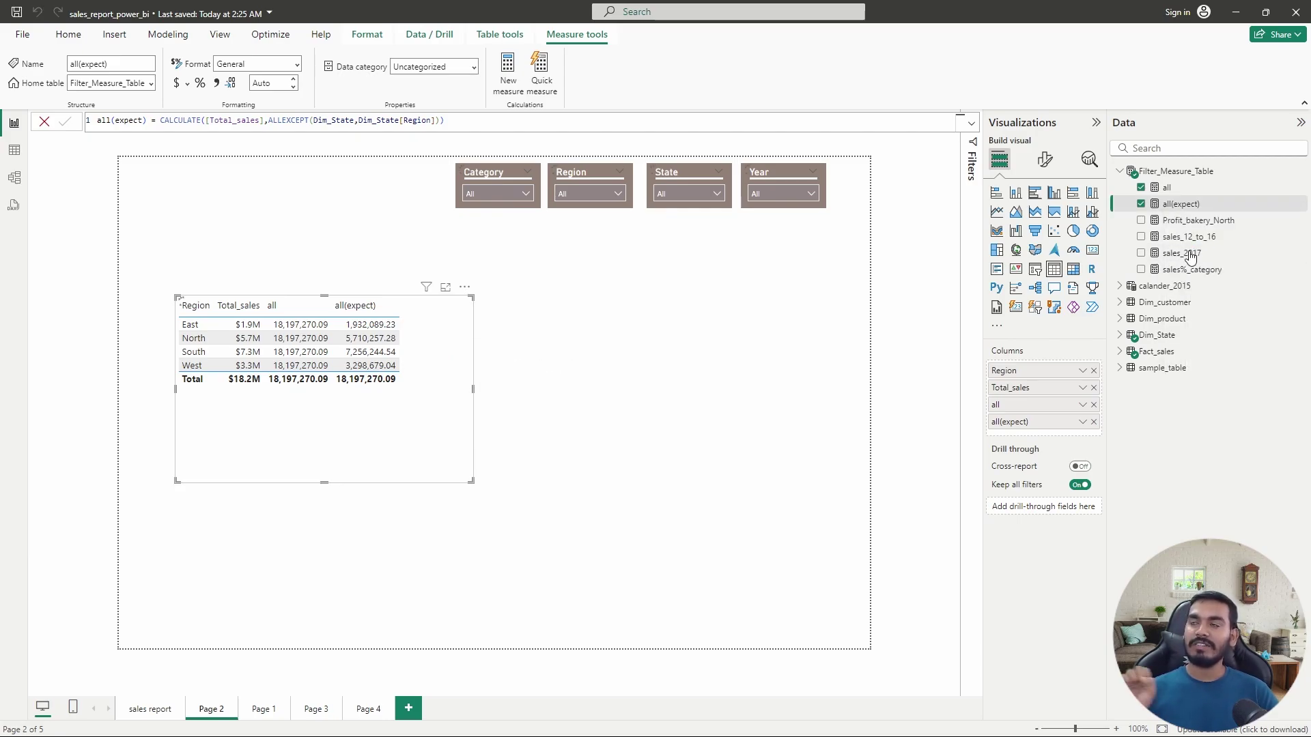
pyautogui.write('all(sele')
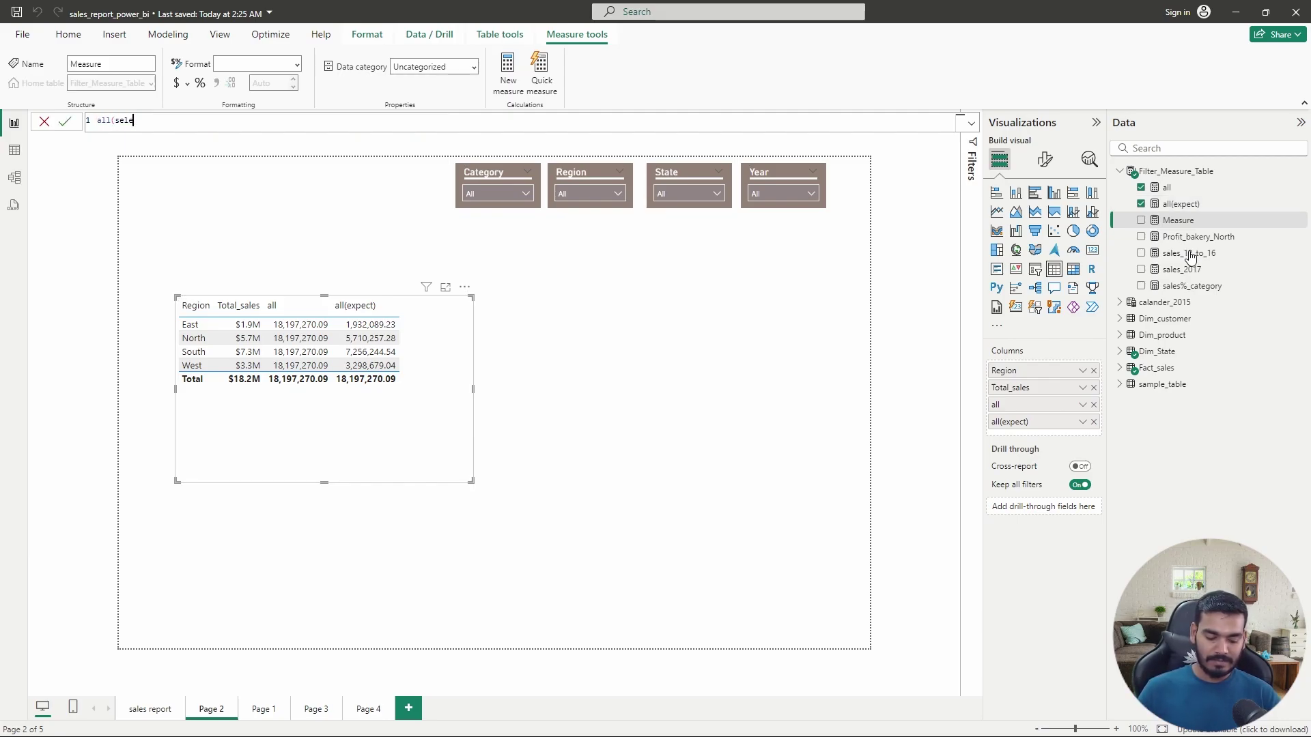
pyautogui.write('cted)=')
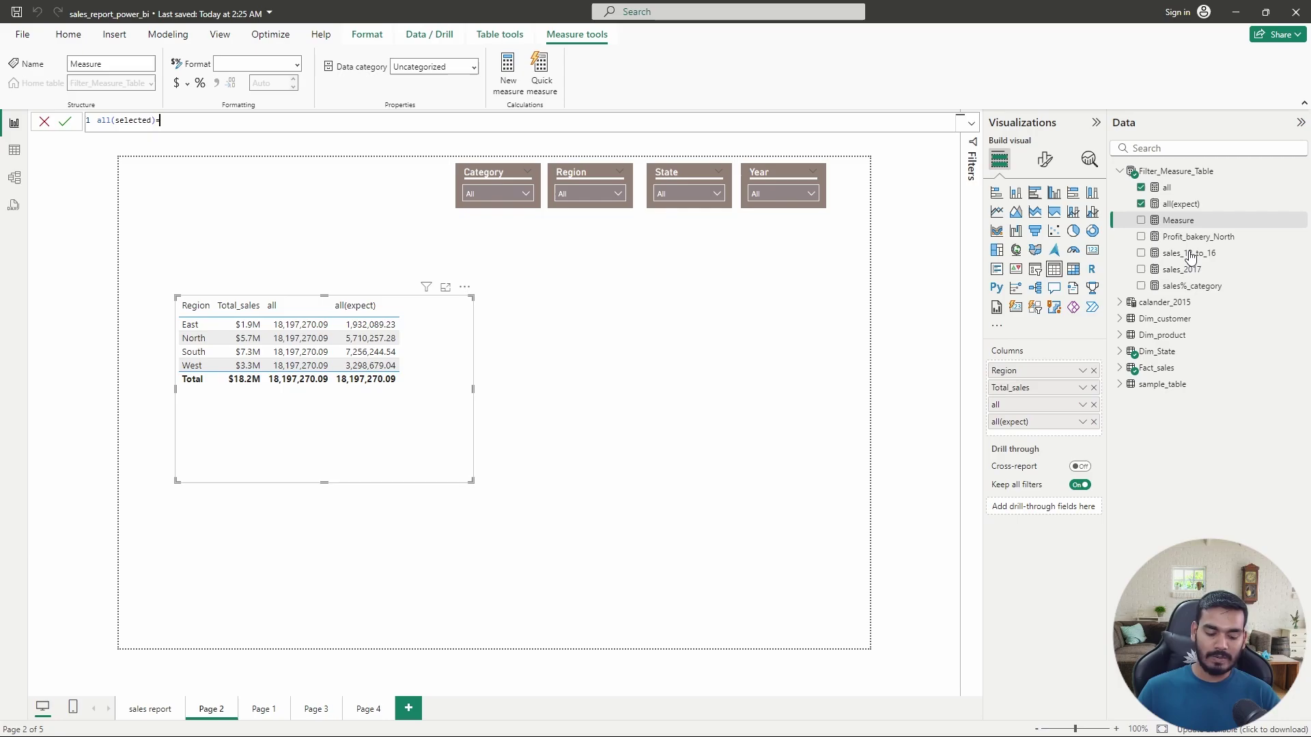
pyautogui.write('CALCULATE(')
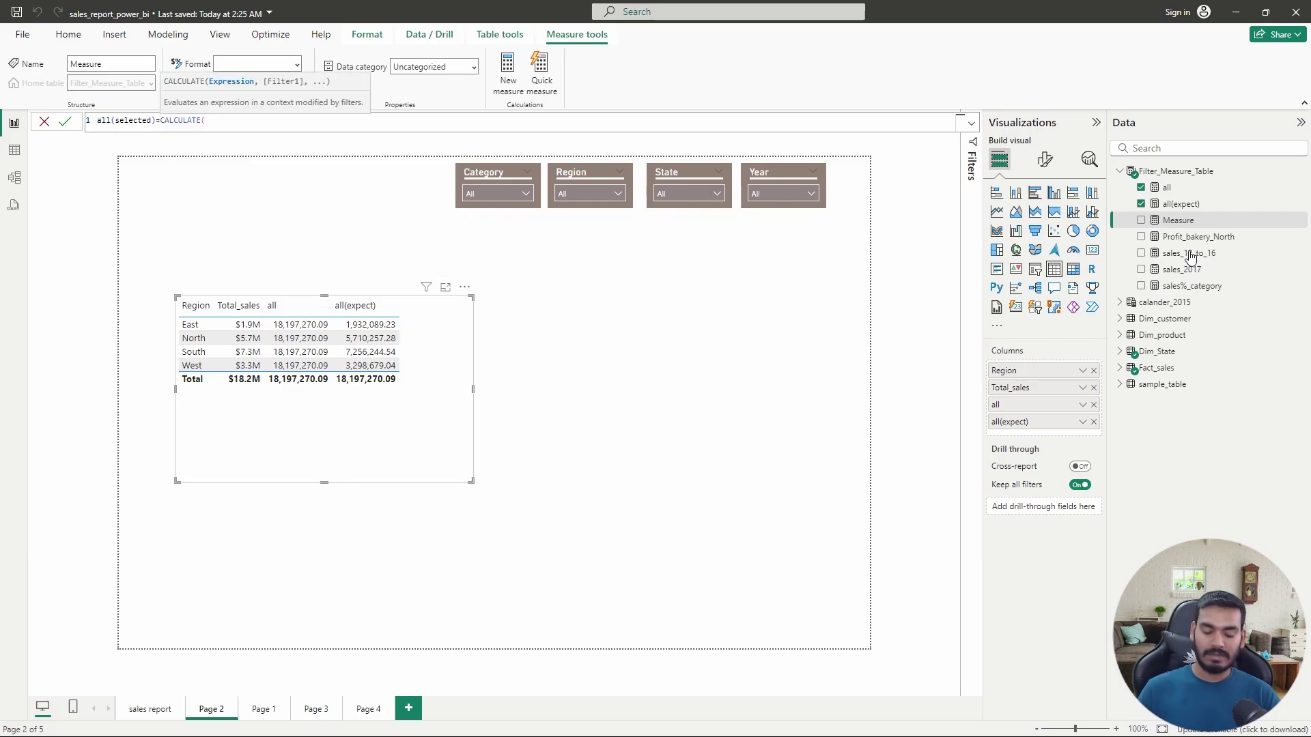
pyautogui.write('tot')
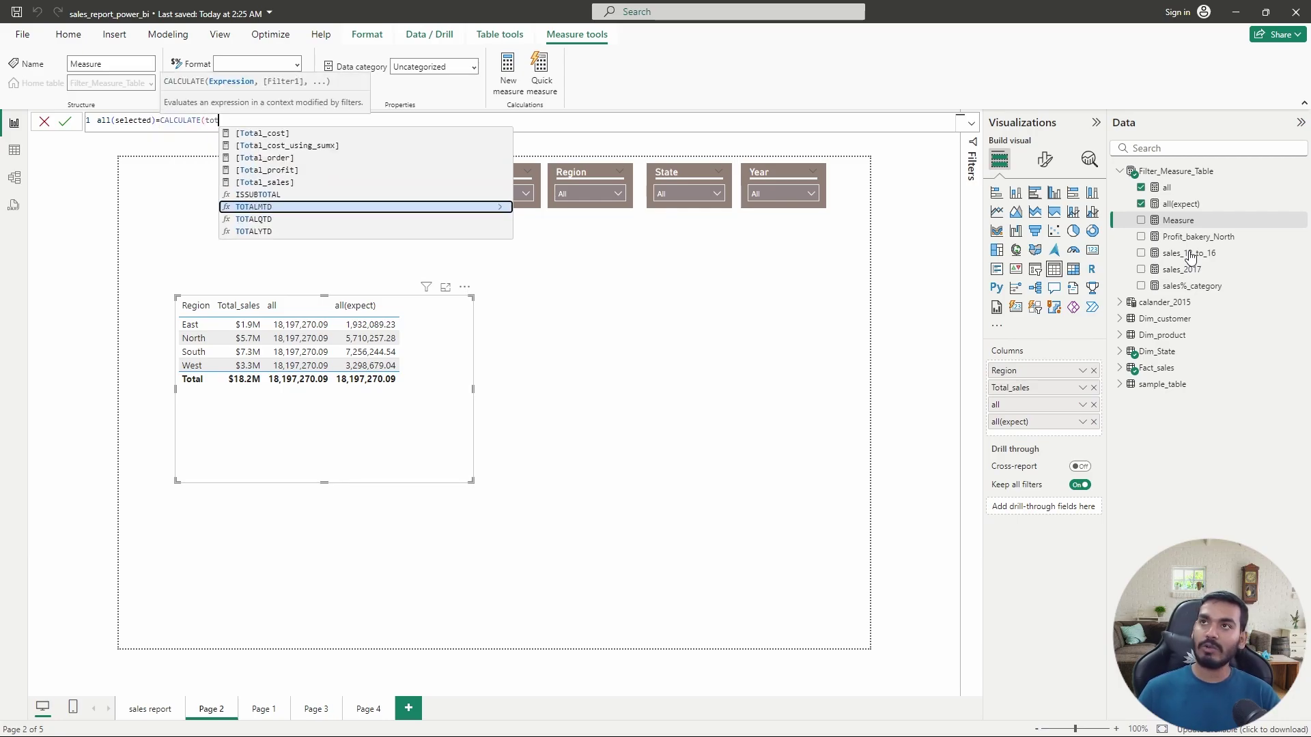
pyautogui.press('Up')
pyautogui.press('Up')
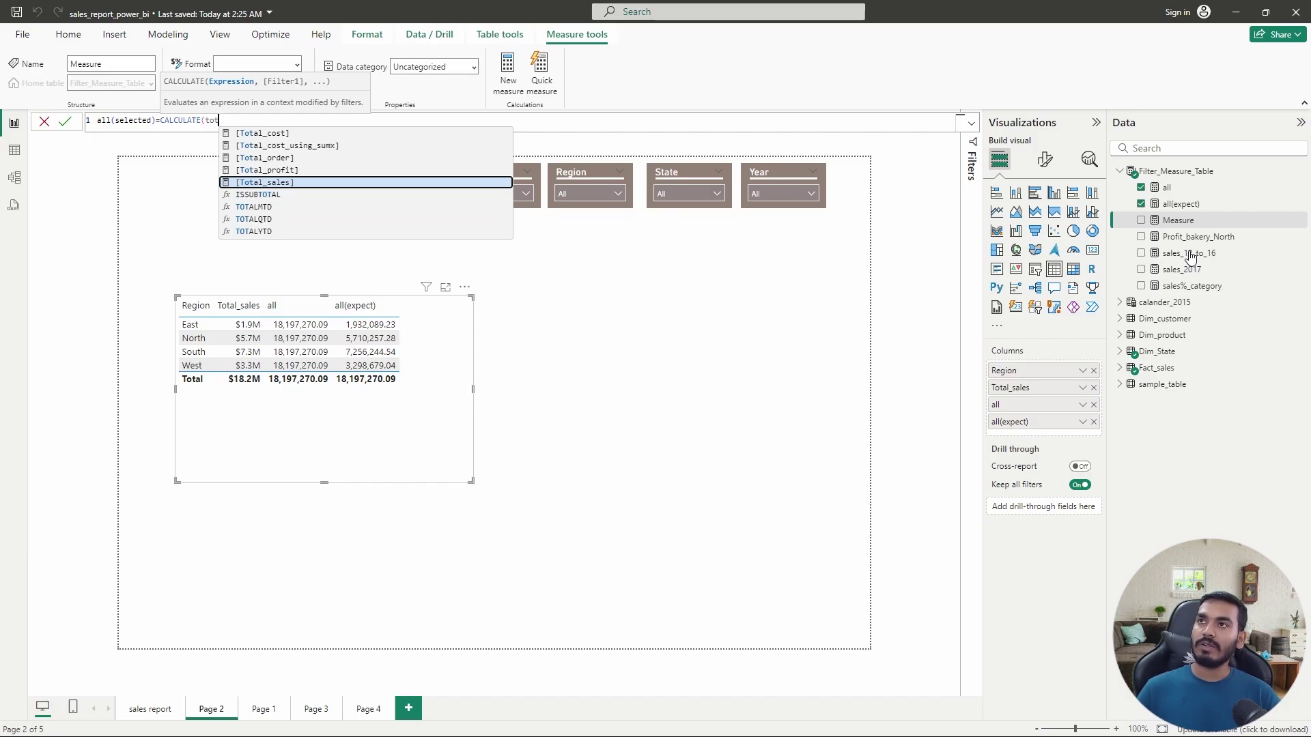
pyautogui.press('Tab')
pyautogui.write(',')
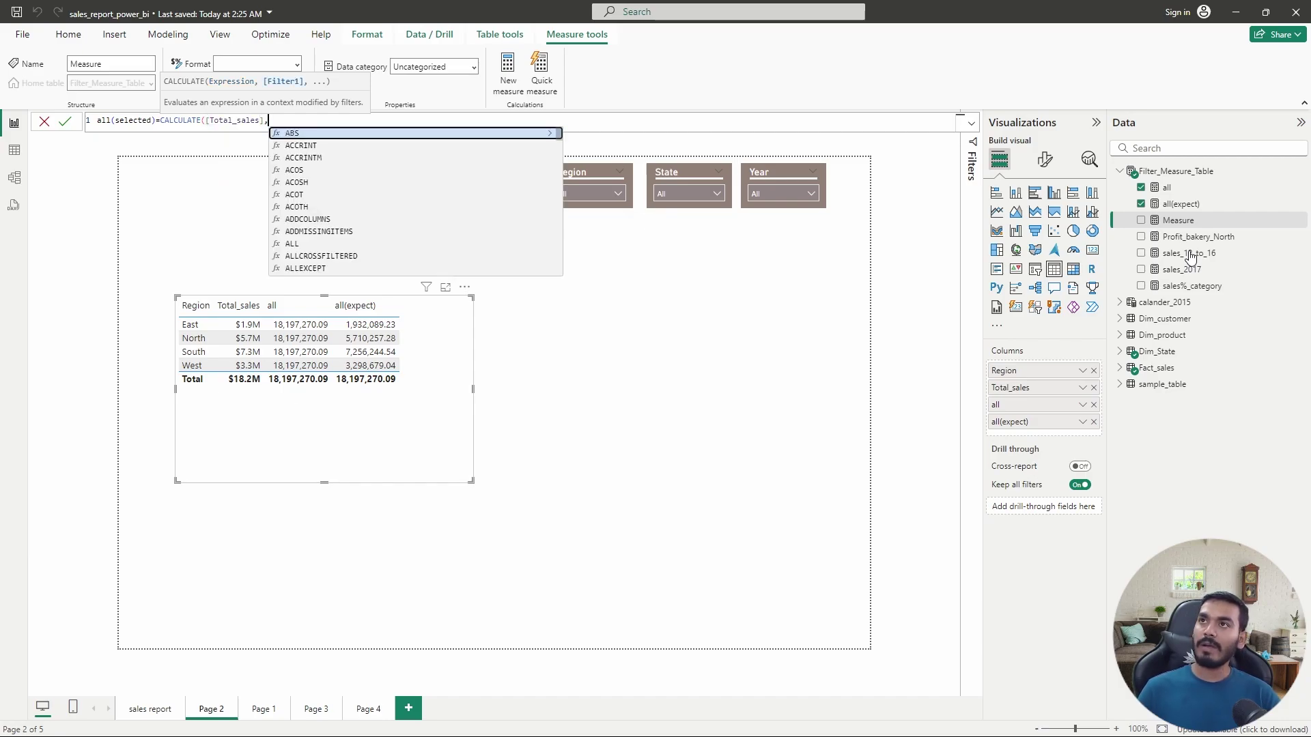
# Complete and commit the all(selected) formula with the filter ALLSELECTED(Dim_State[Region]), and add the measure as the region table's last column
pyautogui.write('ALL')
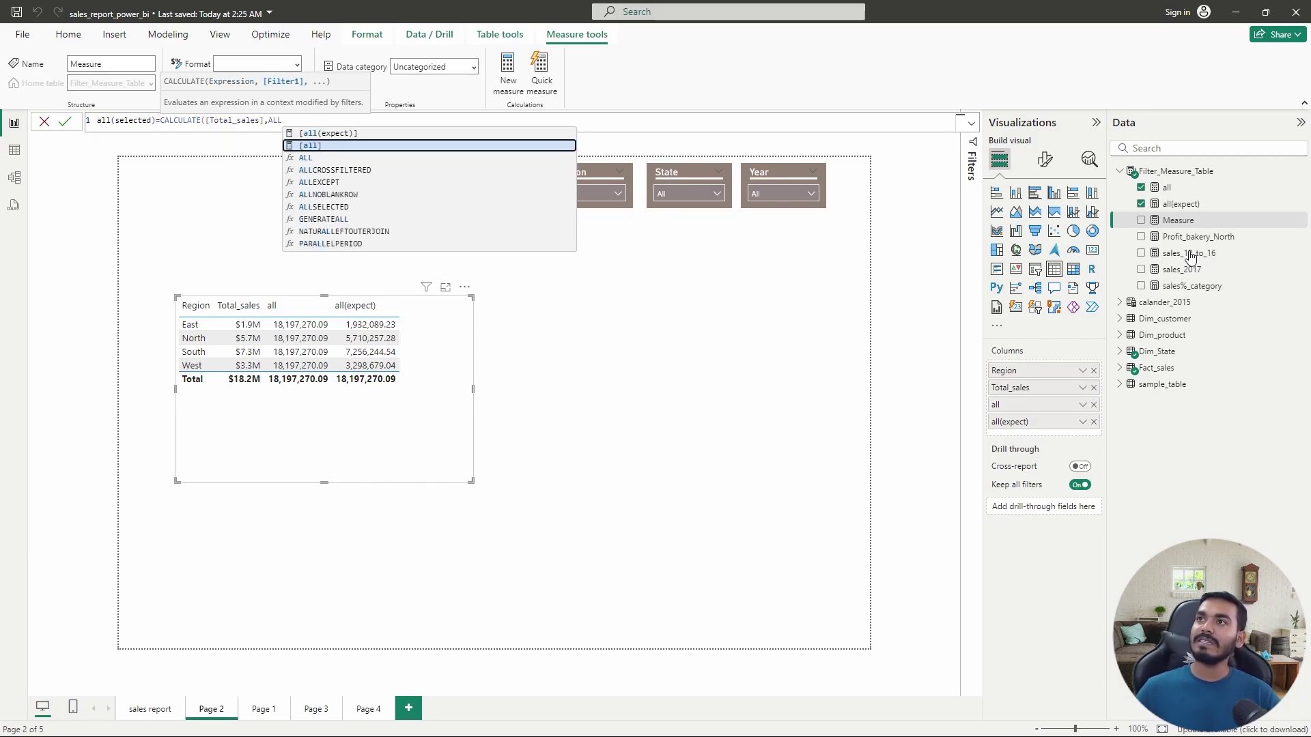
pyautogui.press('Down')
pyautogui.press('Down')
pyautogui.press('Down')
pyautogui.press('Down')
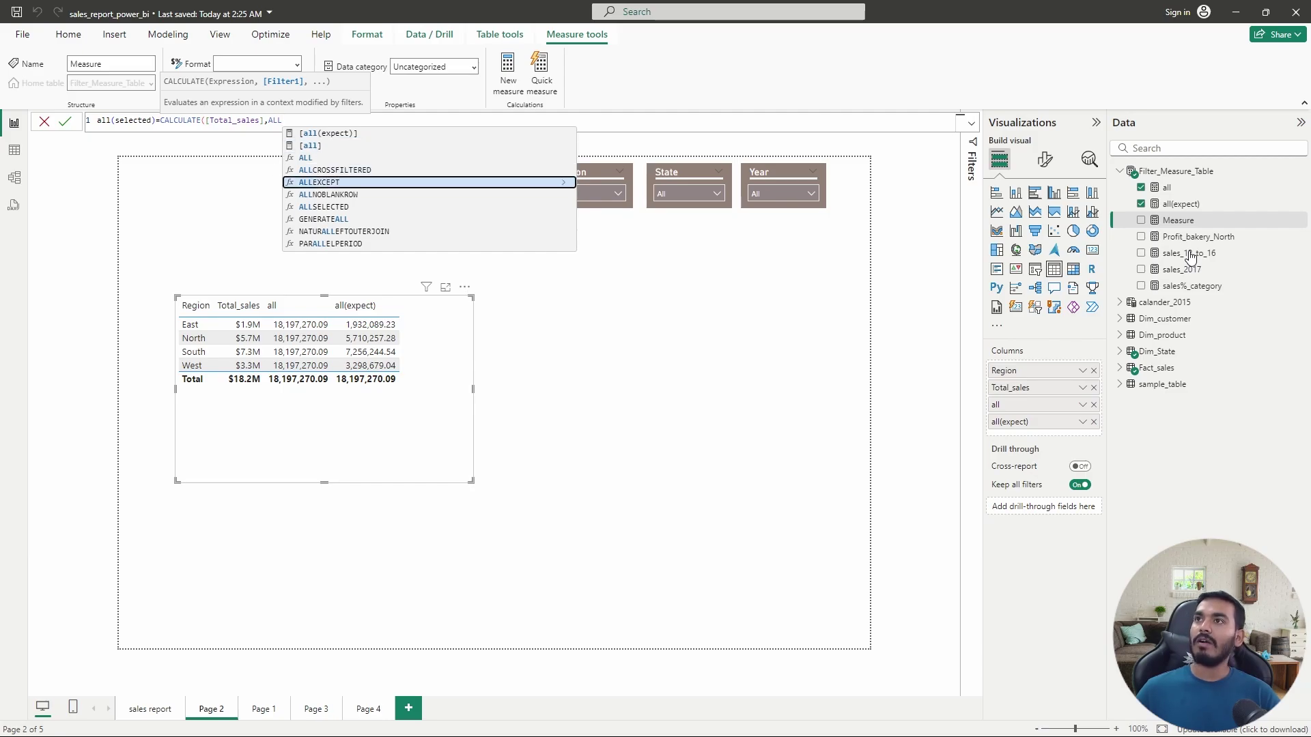
pyautogui.press('Tab')
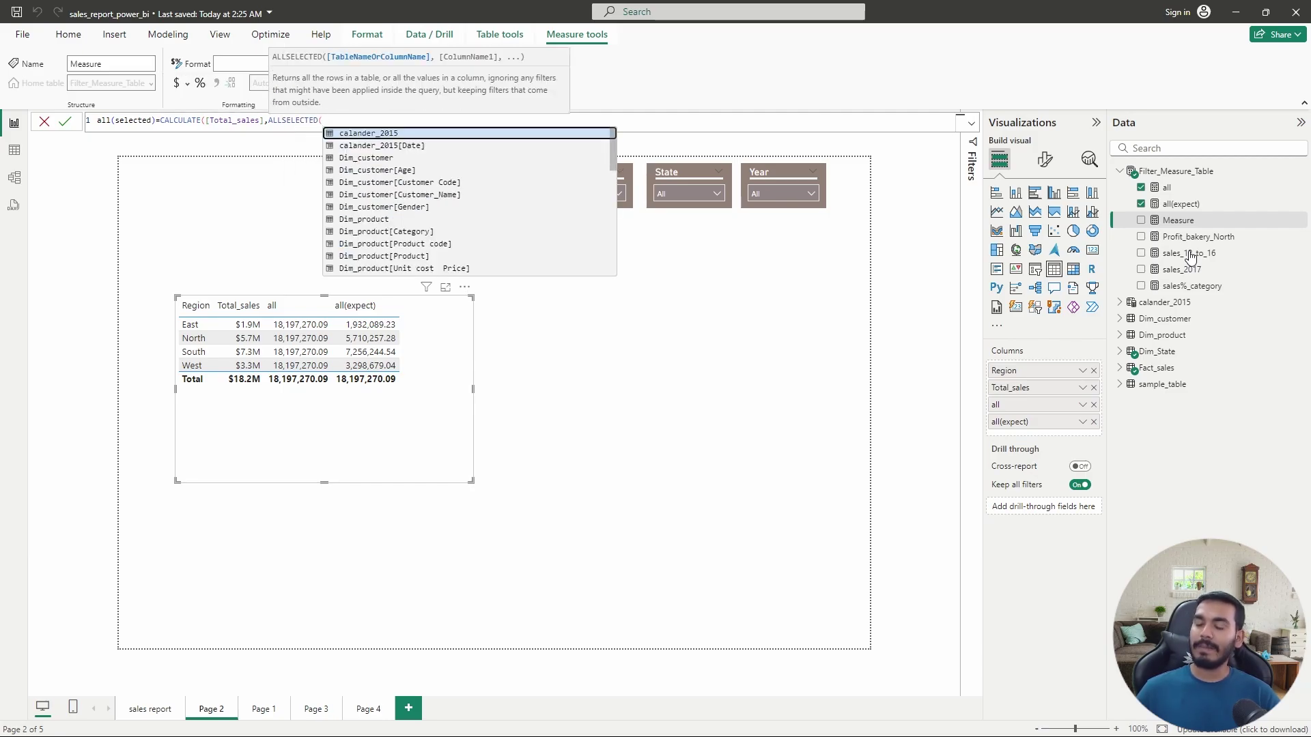
pyautogui.write('DIM')
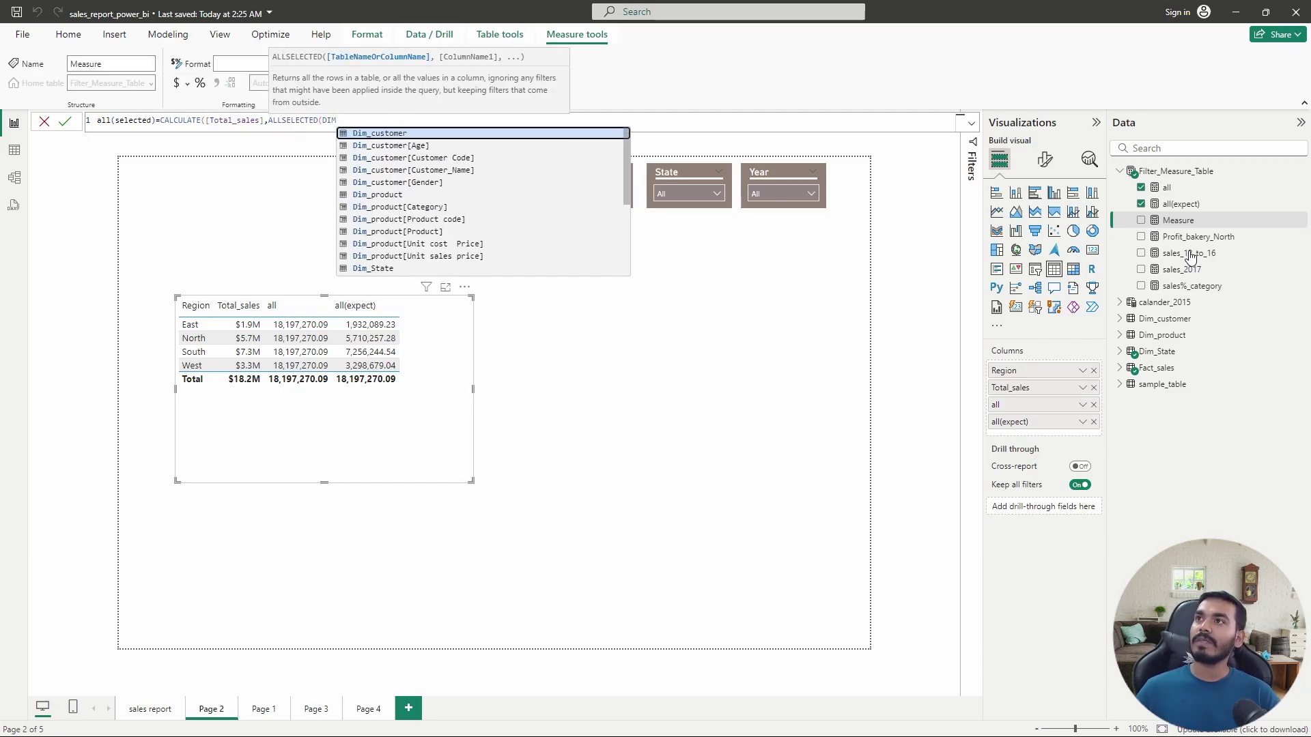
pyautogui.write('_ST')
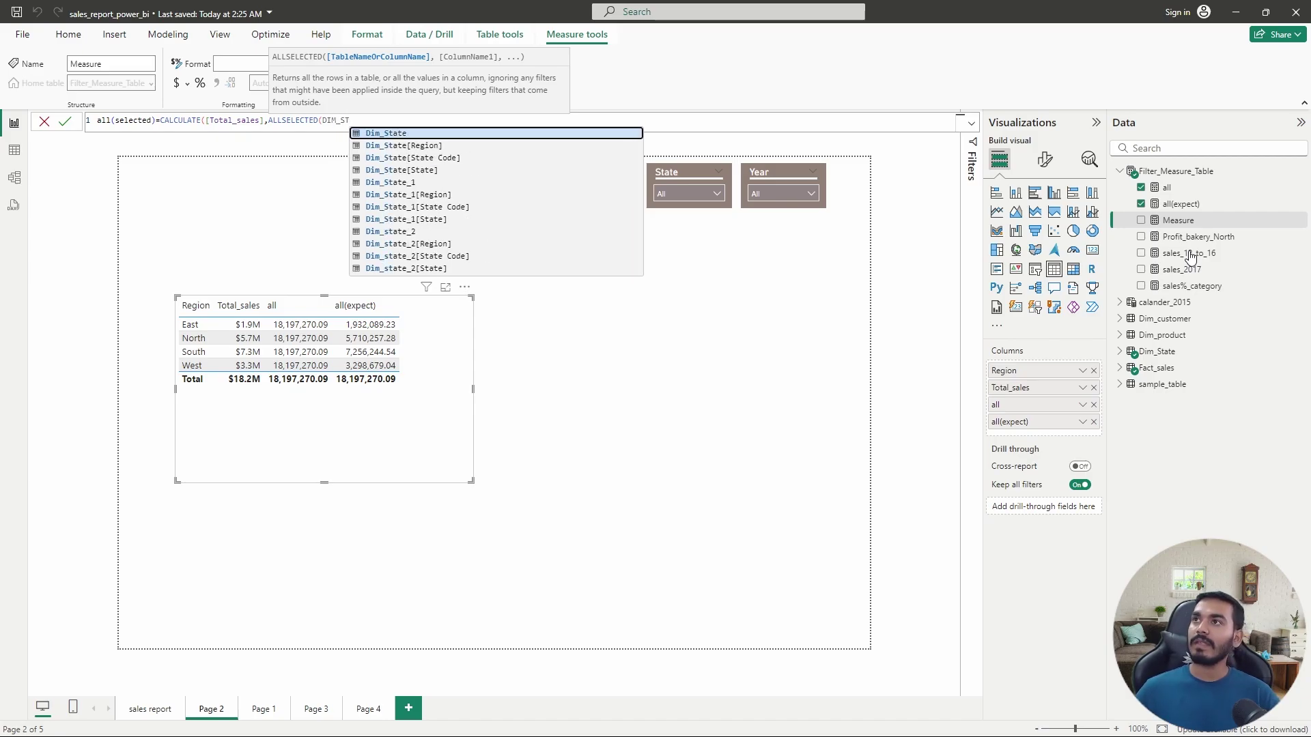
pyautogui.press('Down')
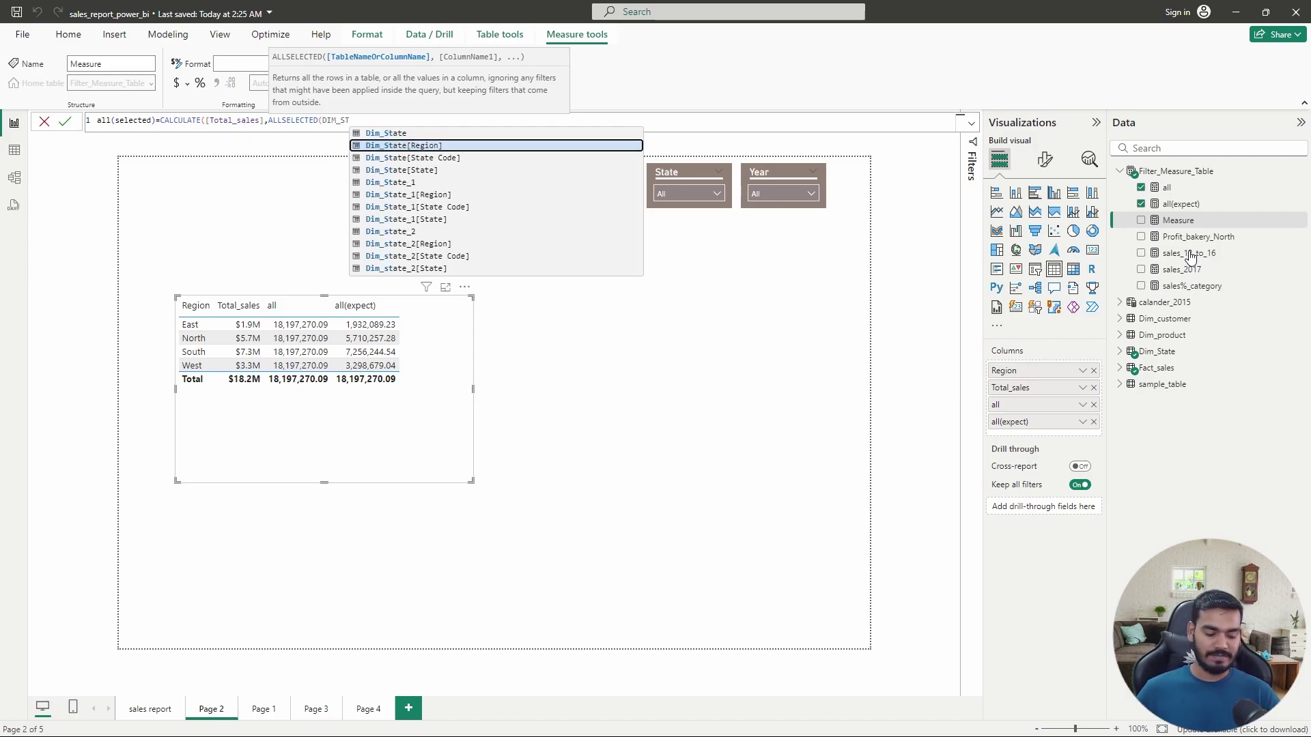
pyautogui.press('Tab')
pyautogui.write('))')
pyautogui.press('Return')
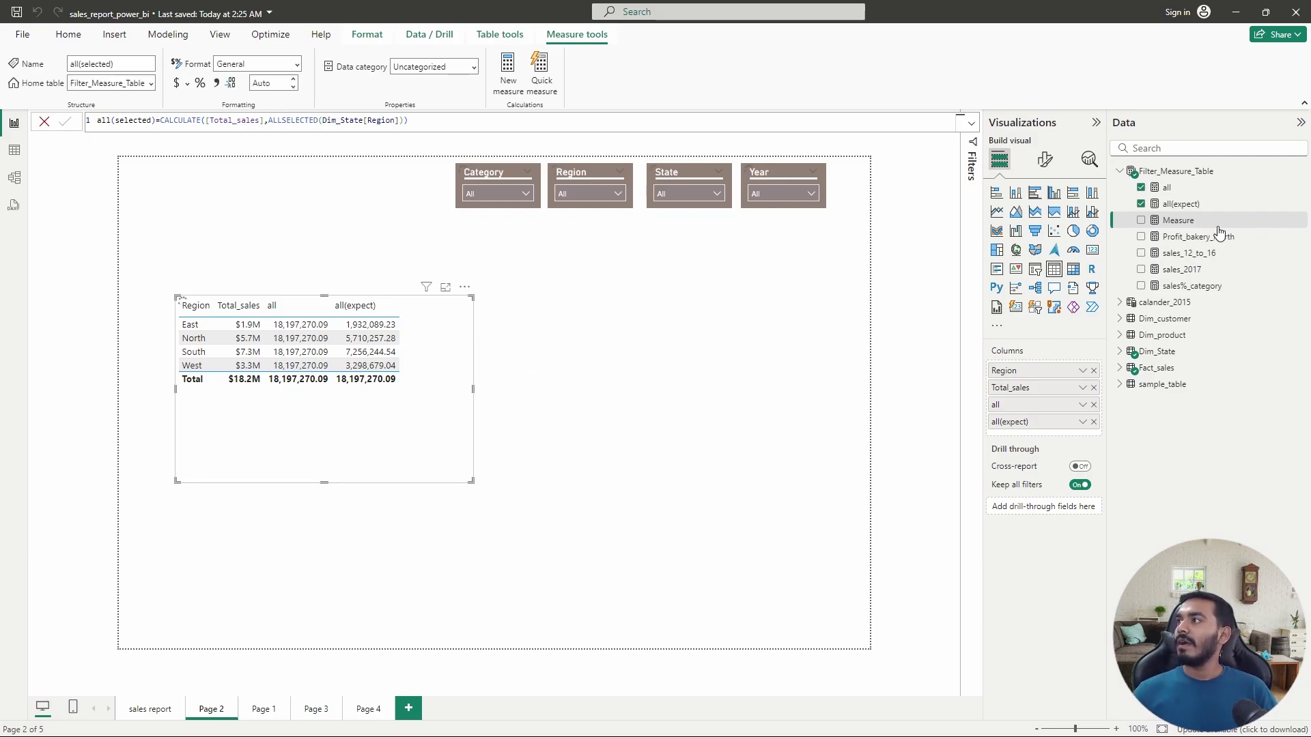
pyautogui.moveTo(1192, 225); pyautogui.dragTo(1077, 430)
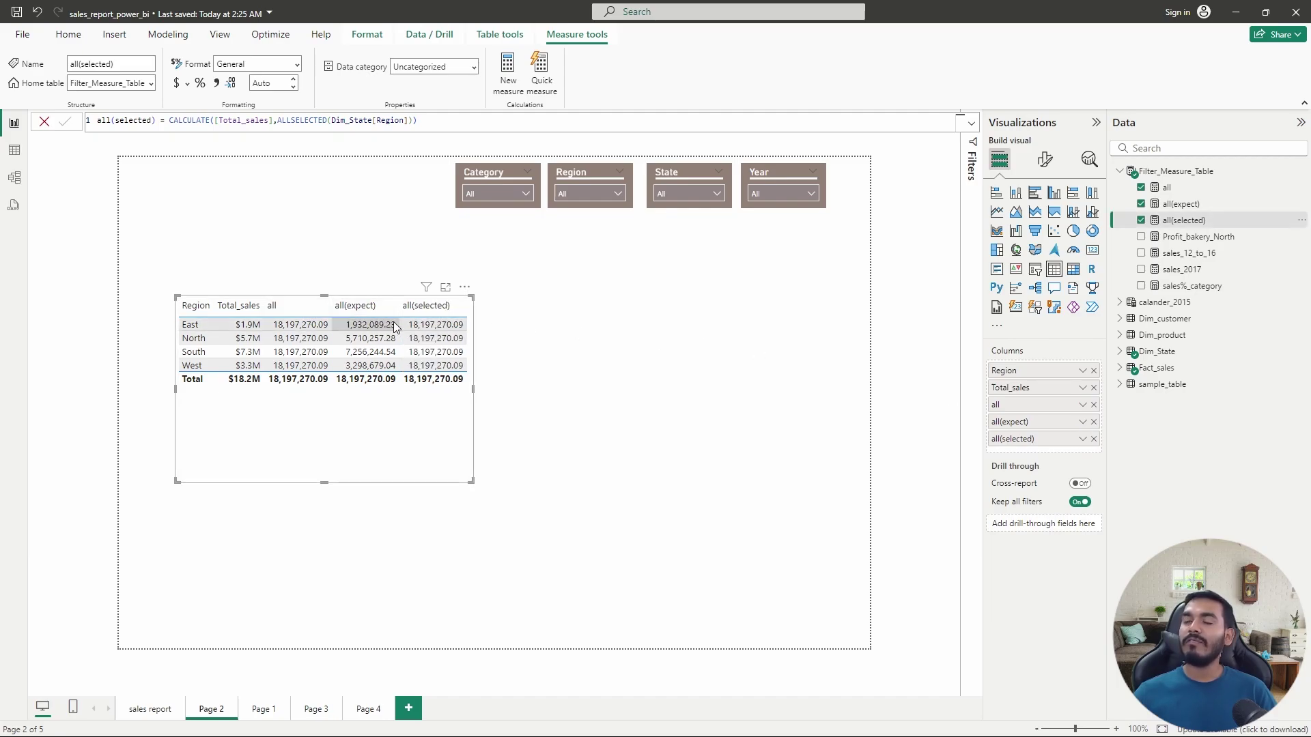
# Format the all column's values in the region table with display units of Millions and 1 decimal place
pyautogui.click(1045, 160)
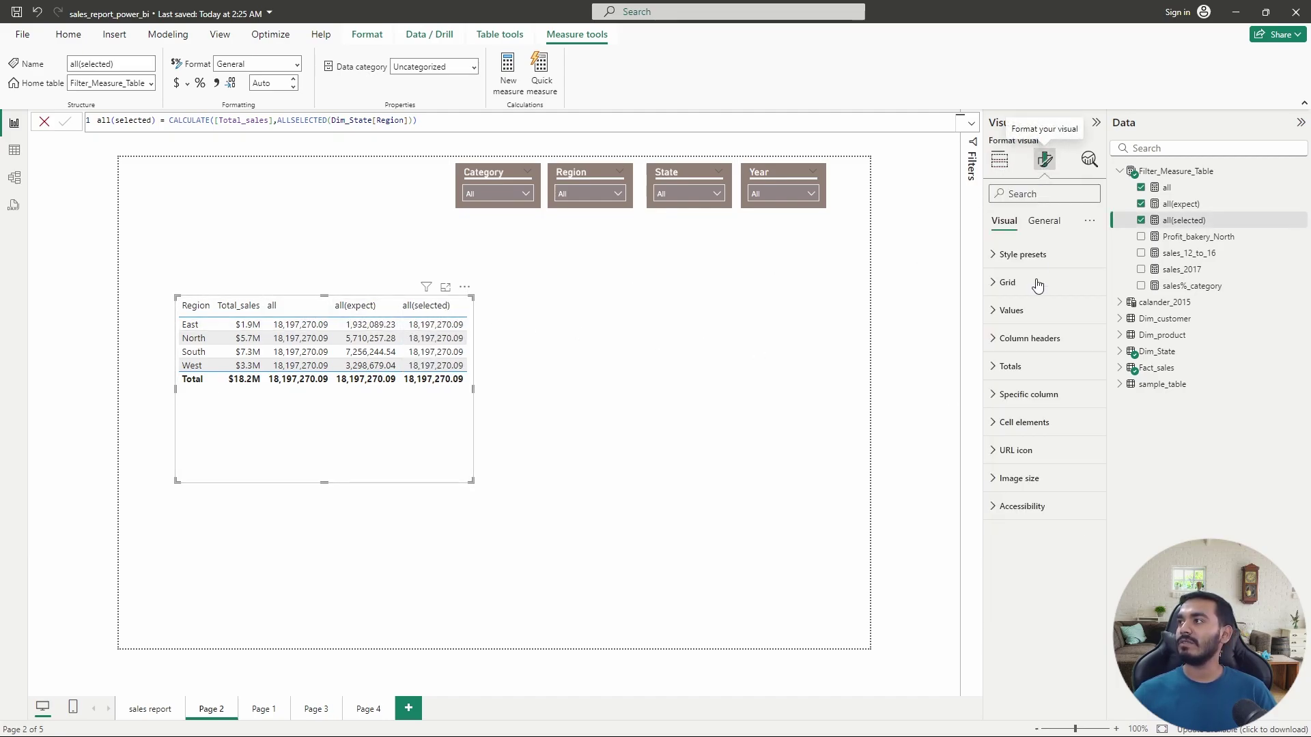
pyautogui.click(1028, 394)
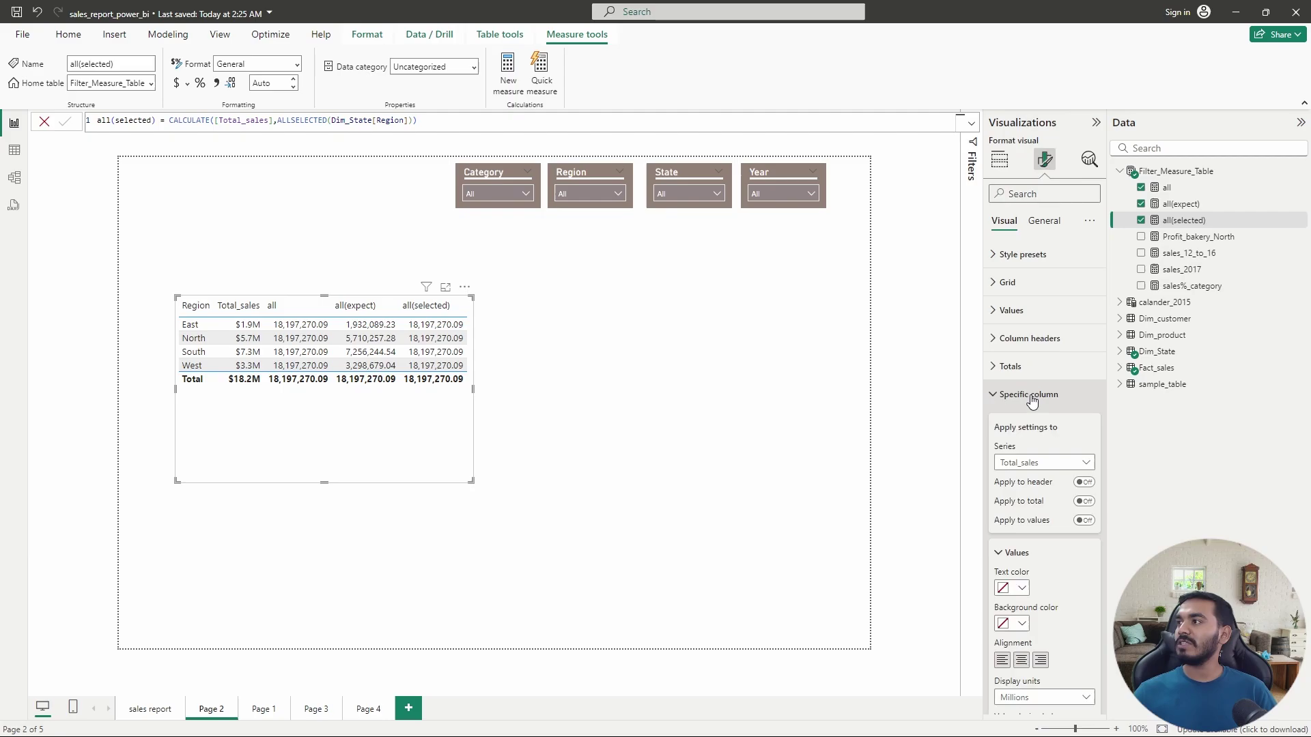
pyautogui.click(1086, 465)
pyautogui.click(1019, 517)
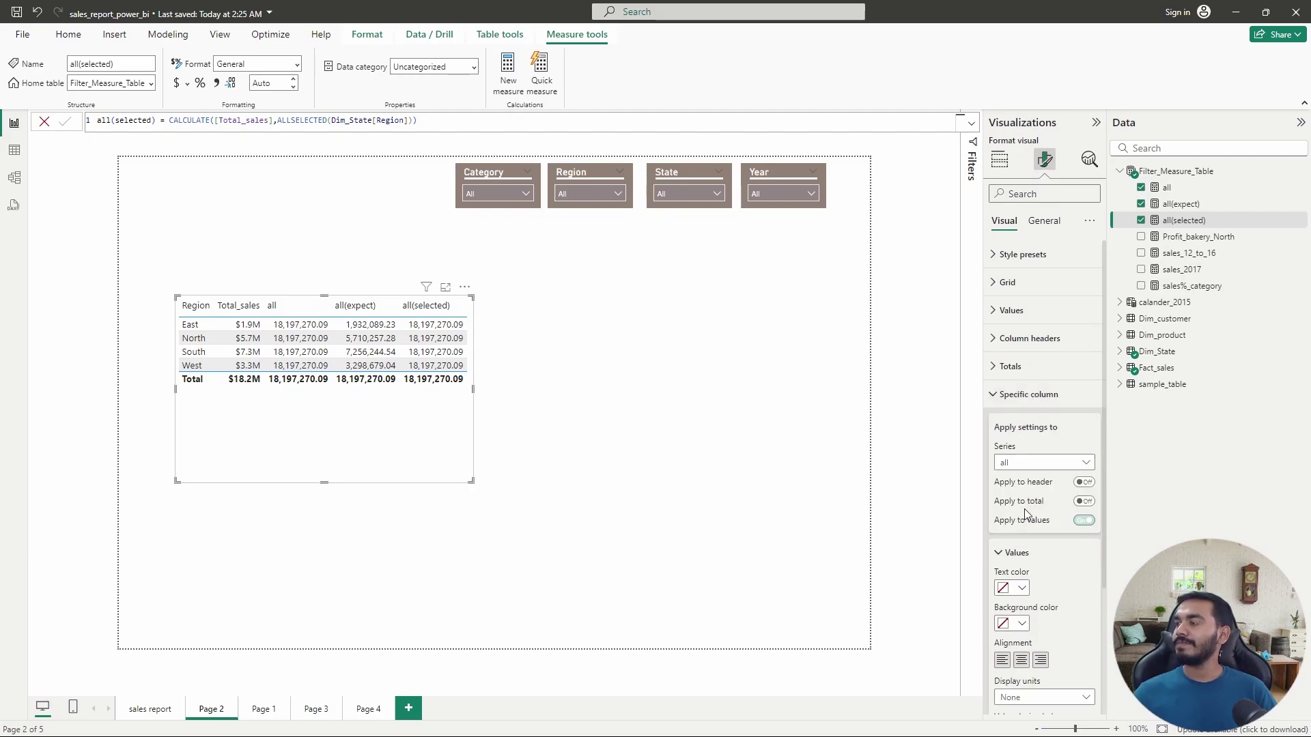
pyautogui.scroll(-5, 1083, 534)
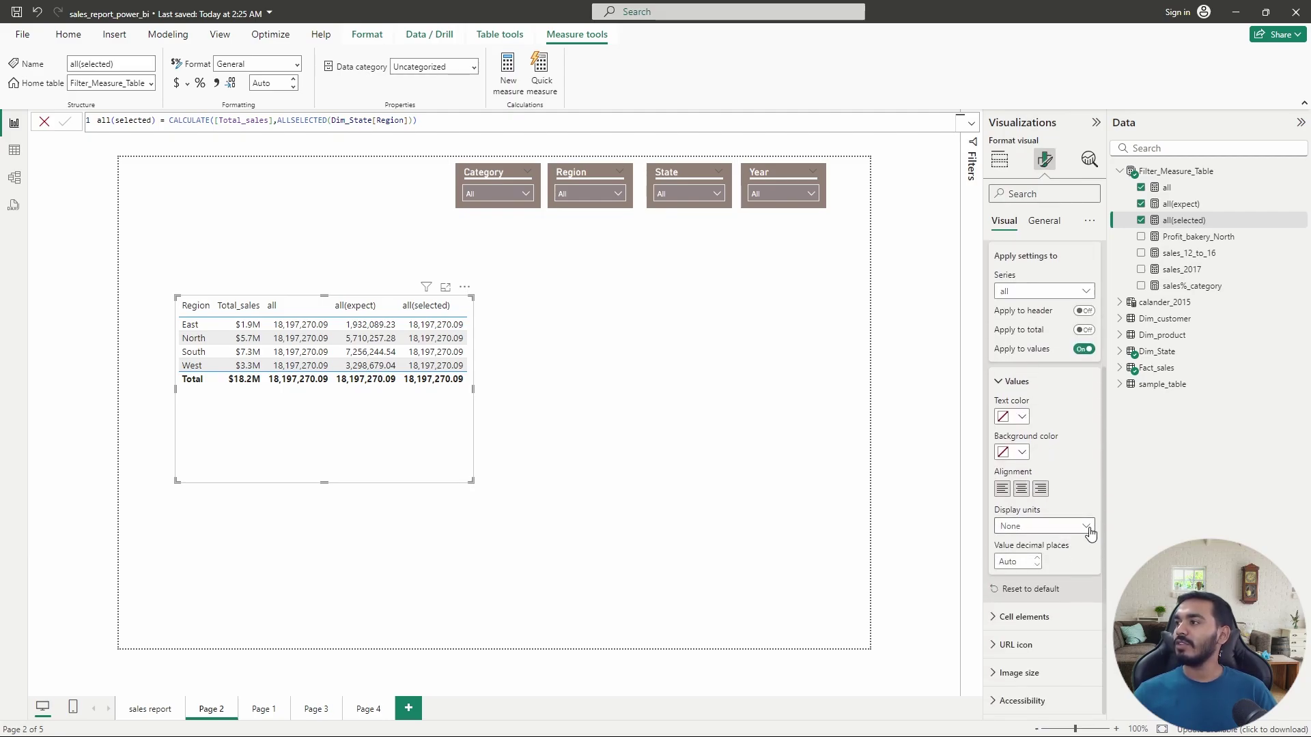
pyautogui.click(1084, 529)
pyautogui.press('Escape')
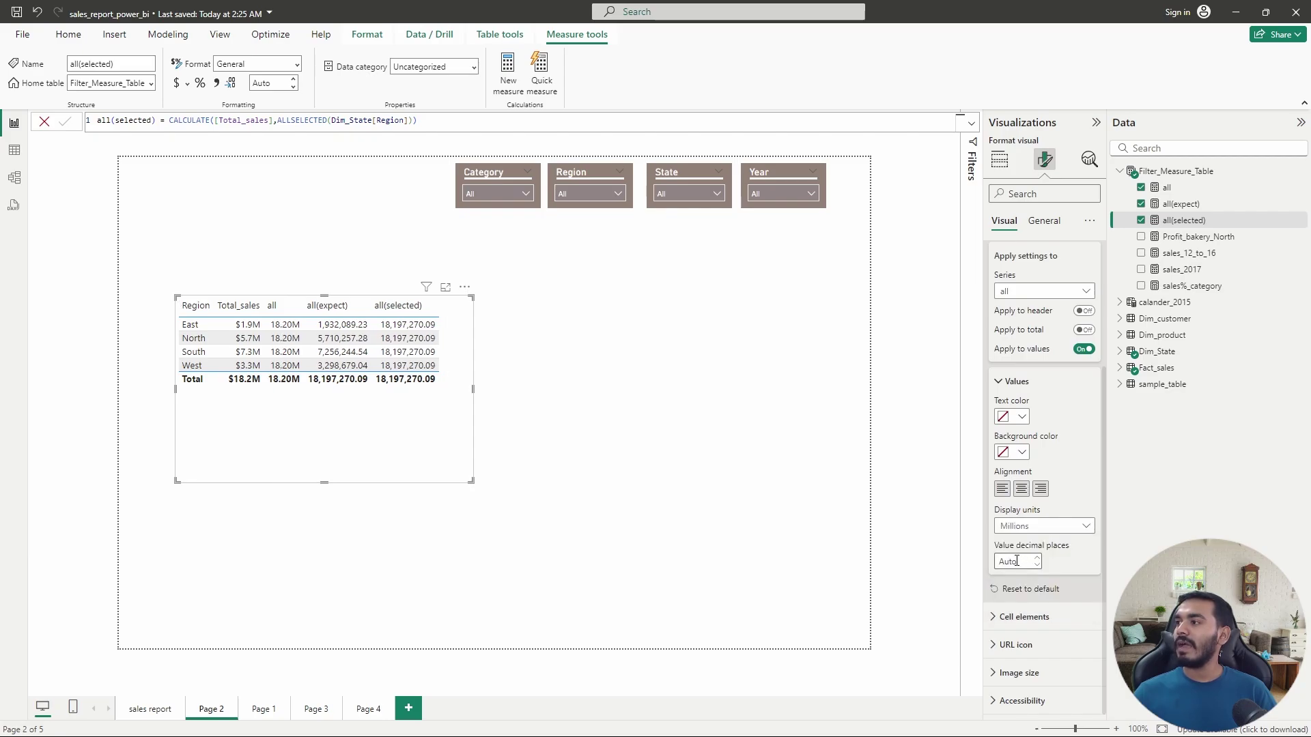
pyautogui.click(1016, 560)
pyautogui.write('1')
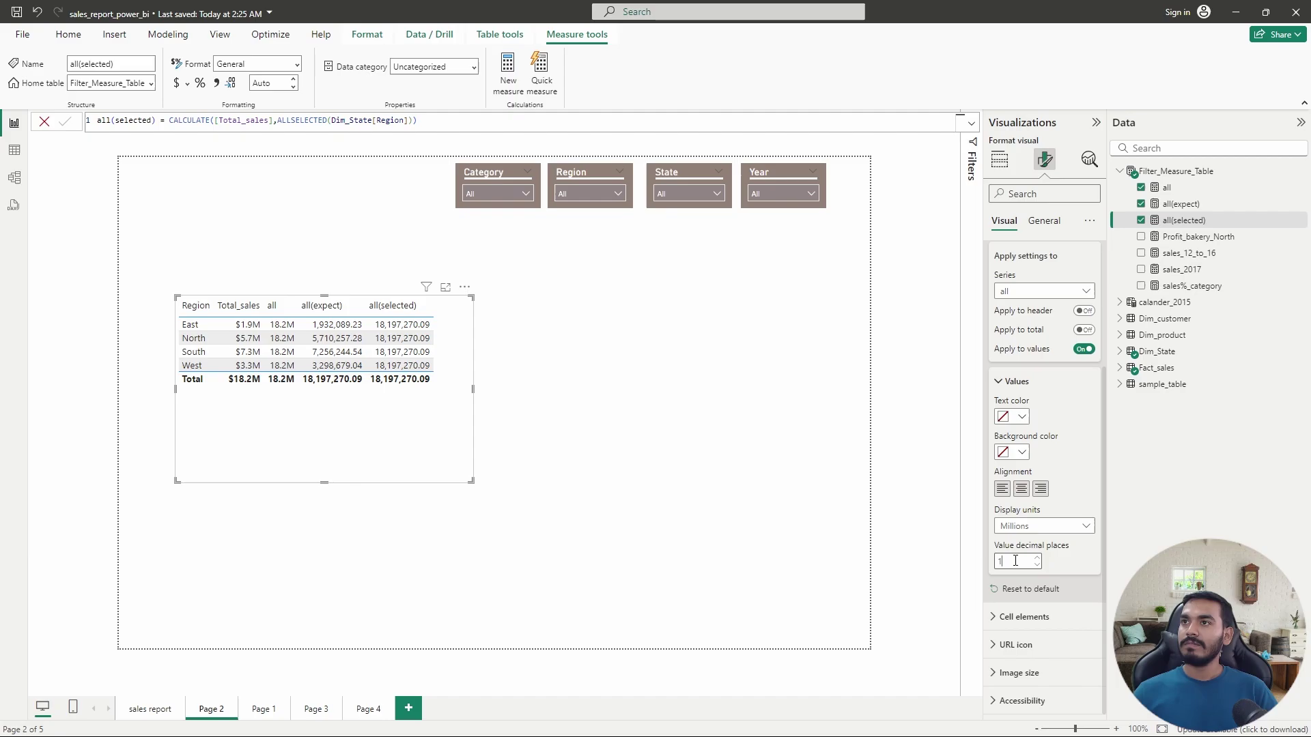
# Format the all(expect) column's values in the region table with display units of Millions and 1 decimal place
pyautogui.click(1074, 297)
pyautogui.press('Escape')
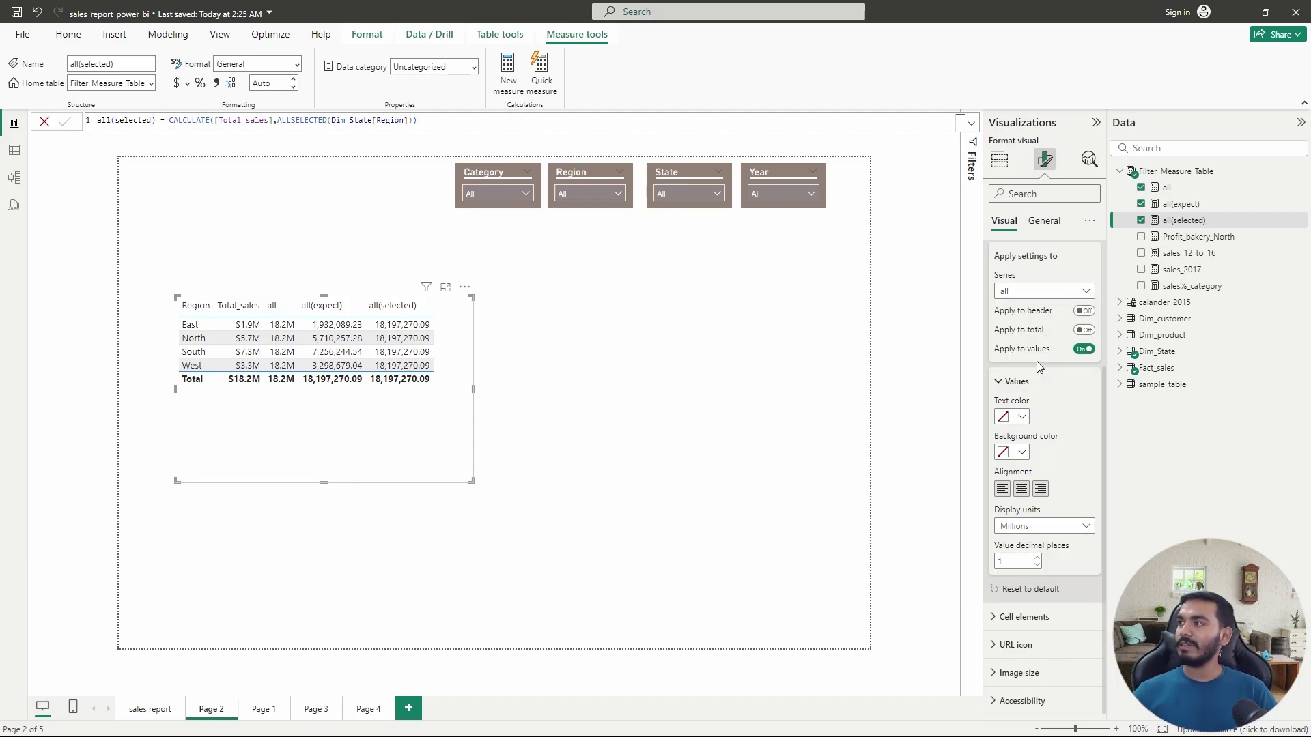
pyautogui.press('Down')
pyautogui.click(1048, 531)
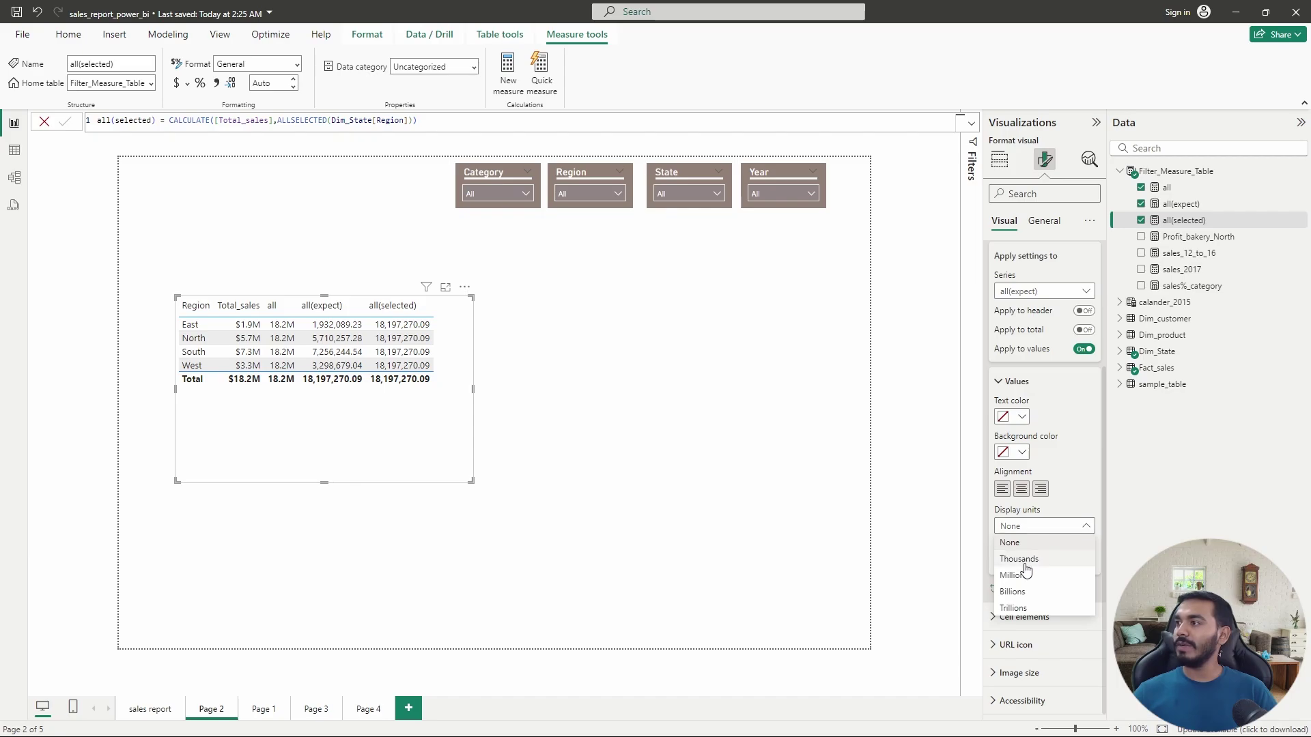
pyautogui.click(1017, 575)
pyautogui.click(1027, 561)
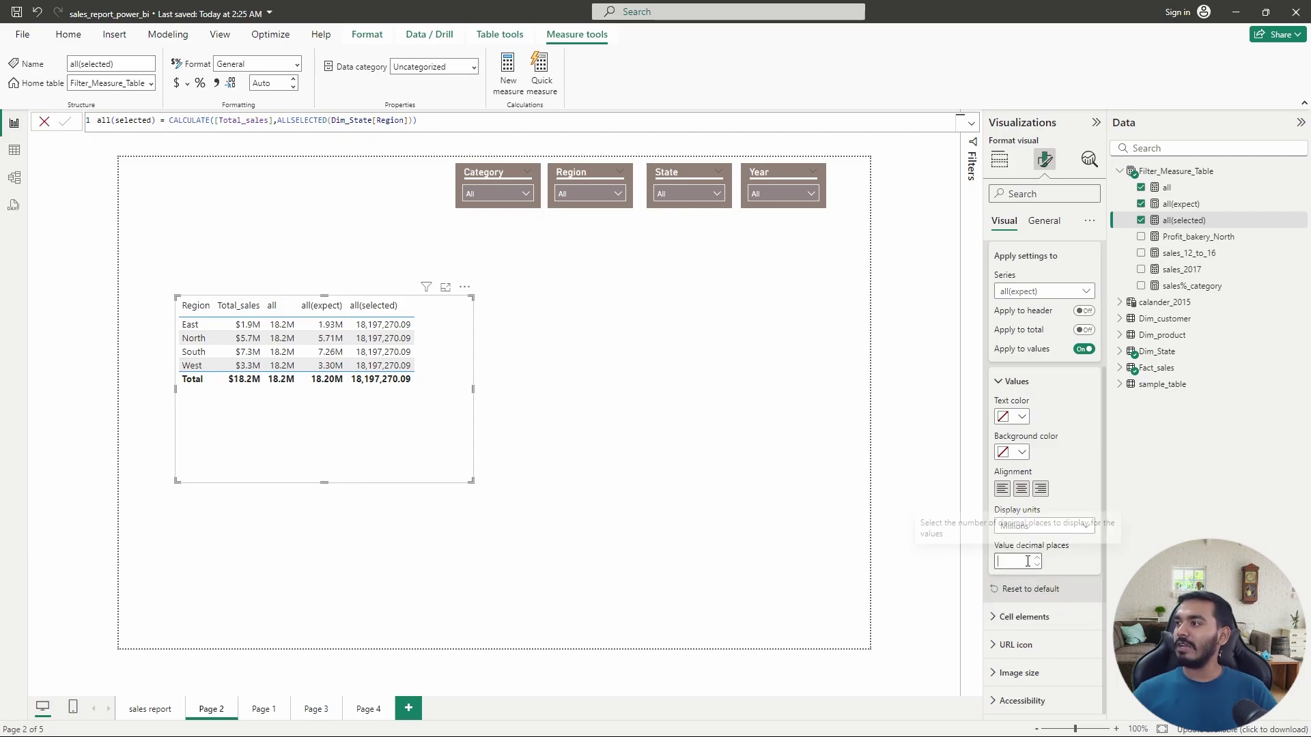
pyautogui.write('1')
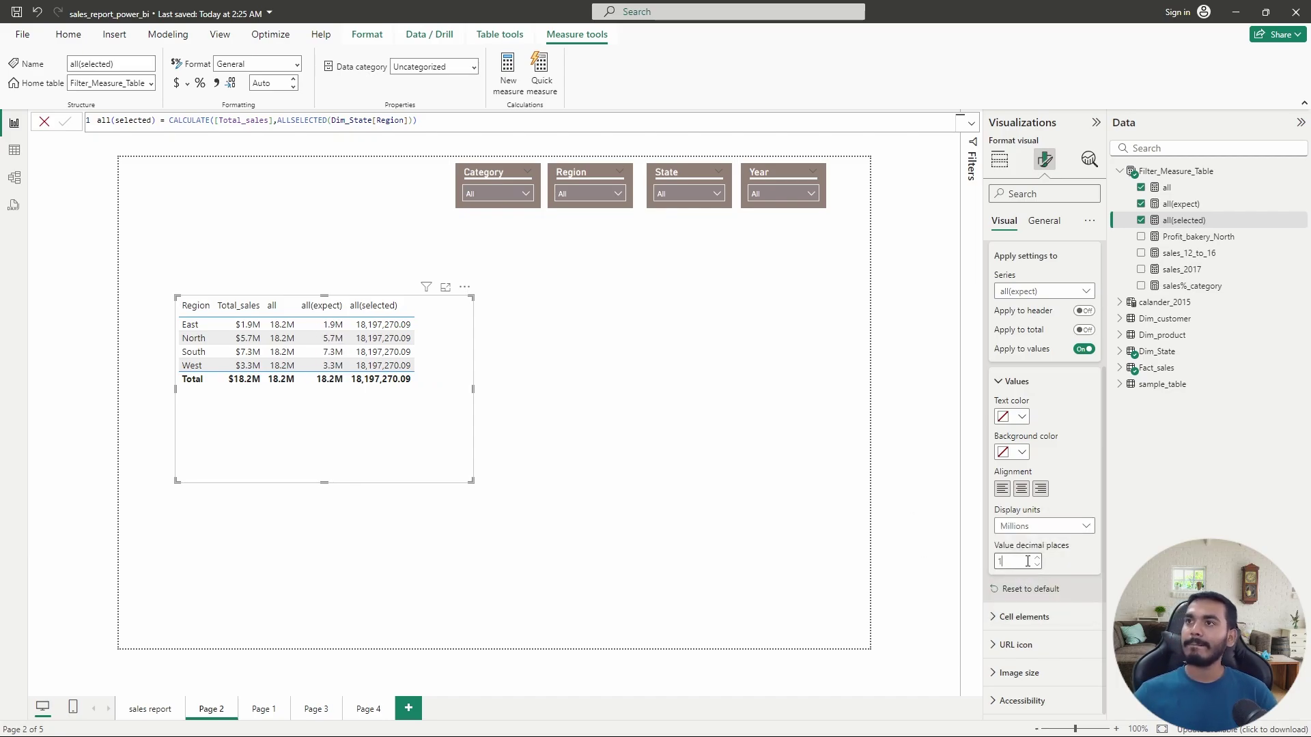
# Format the all(selected) column's values with display units of Millions and 1 decimal place, and shrink the region table around its columns
pyautogui.click(1066, 294)
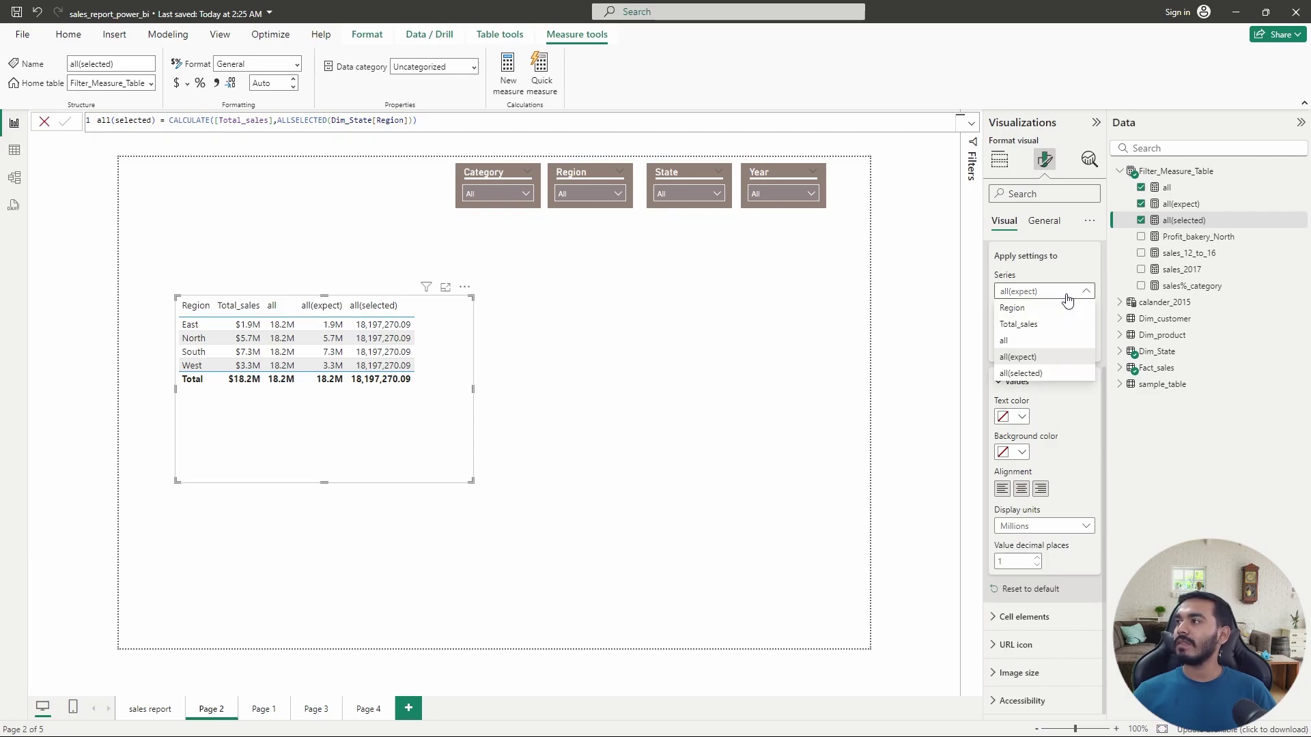
pyautogui.click(1021, 373)
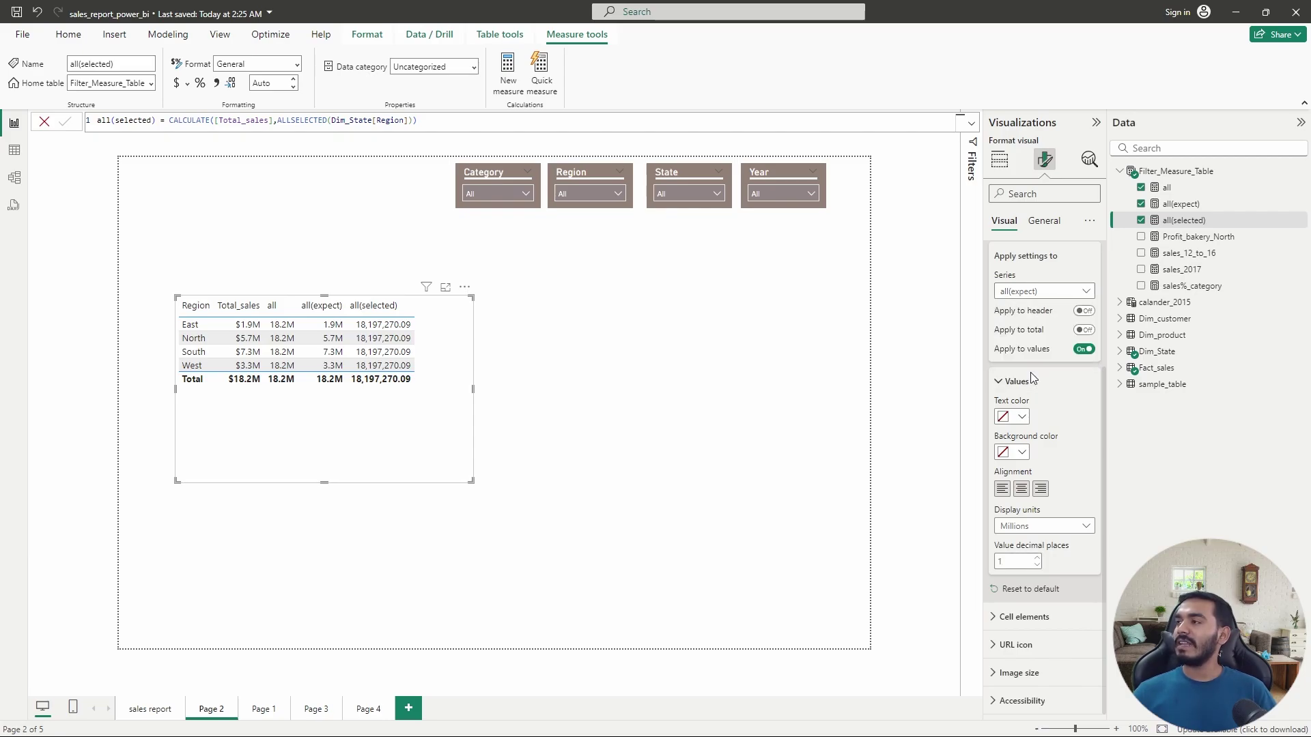
pyautogui.click(1032, 527)
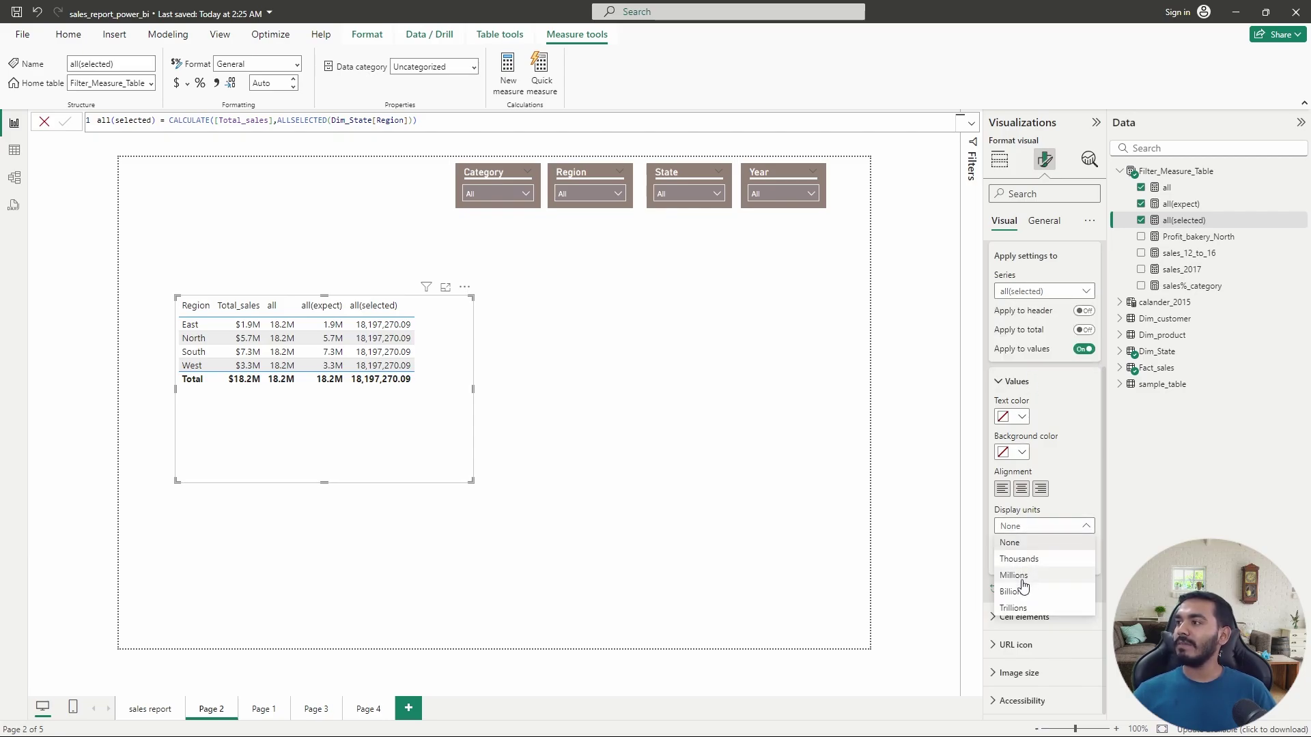
pyautogui.click(1021, 579)
pyautogui.click(1016, 562)
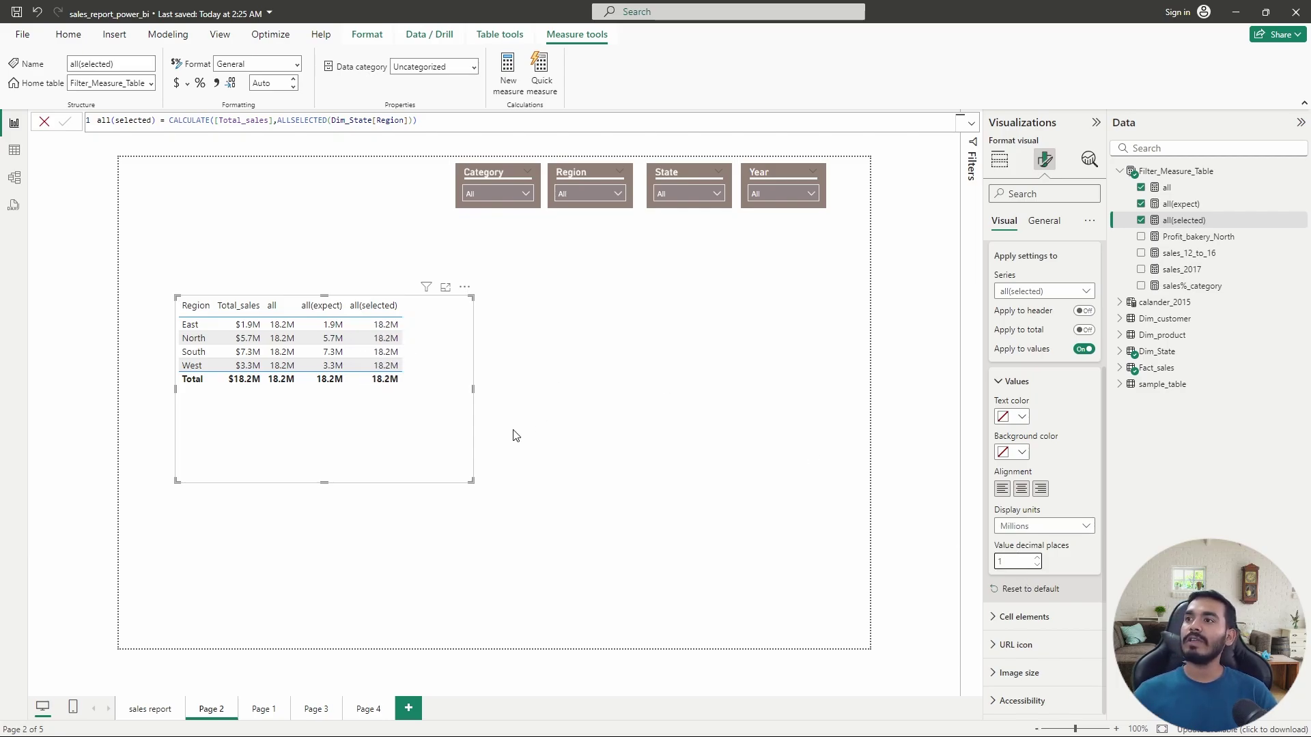
pyautogui.moveTo(471, 480); pyautogui.dragTo(423, 428)
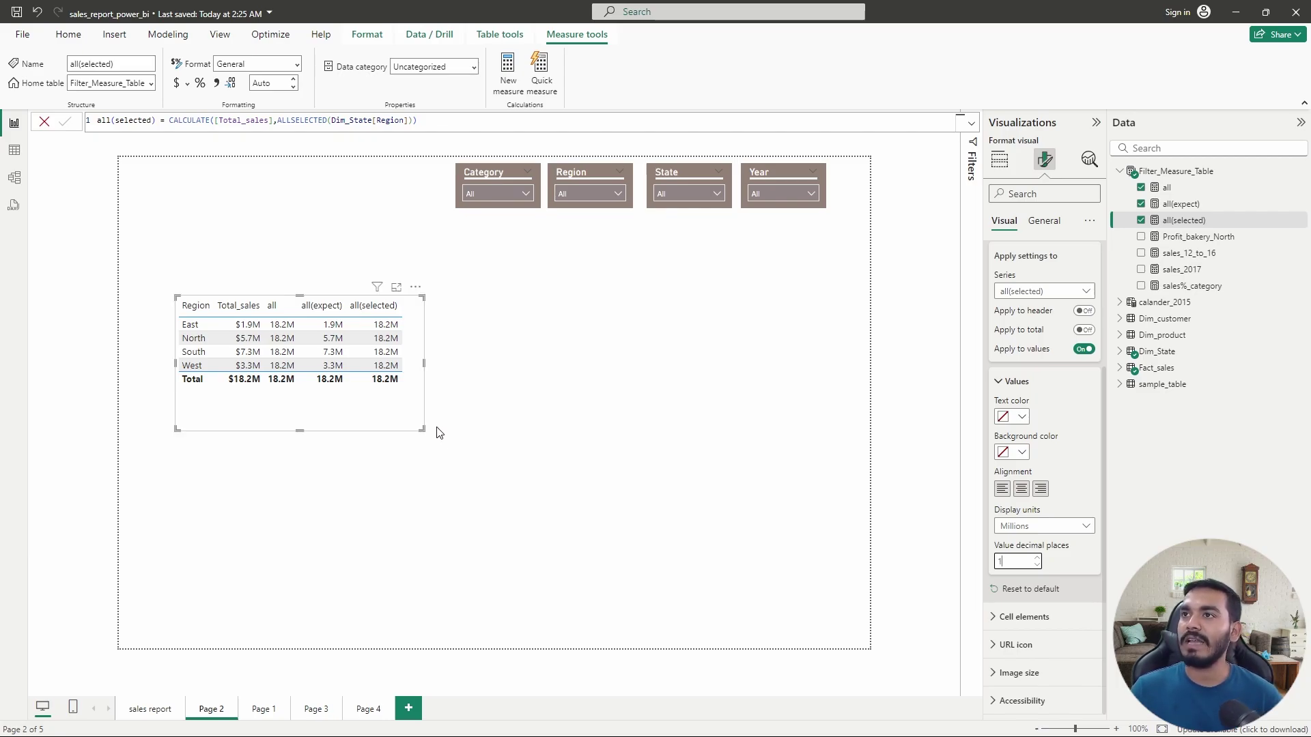
pyautogui.click(277, 305)
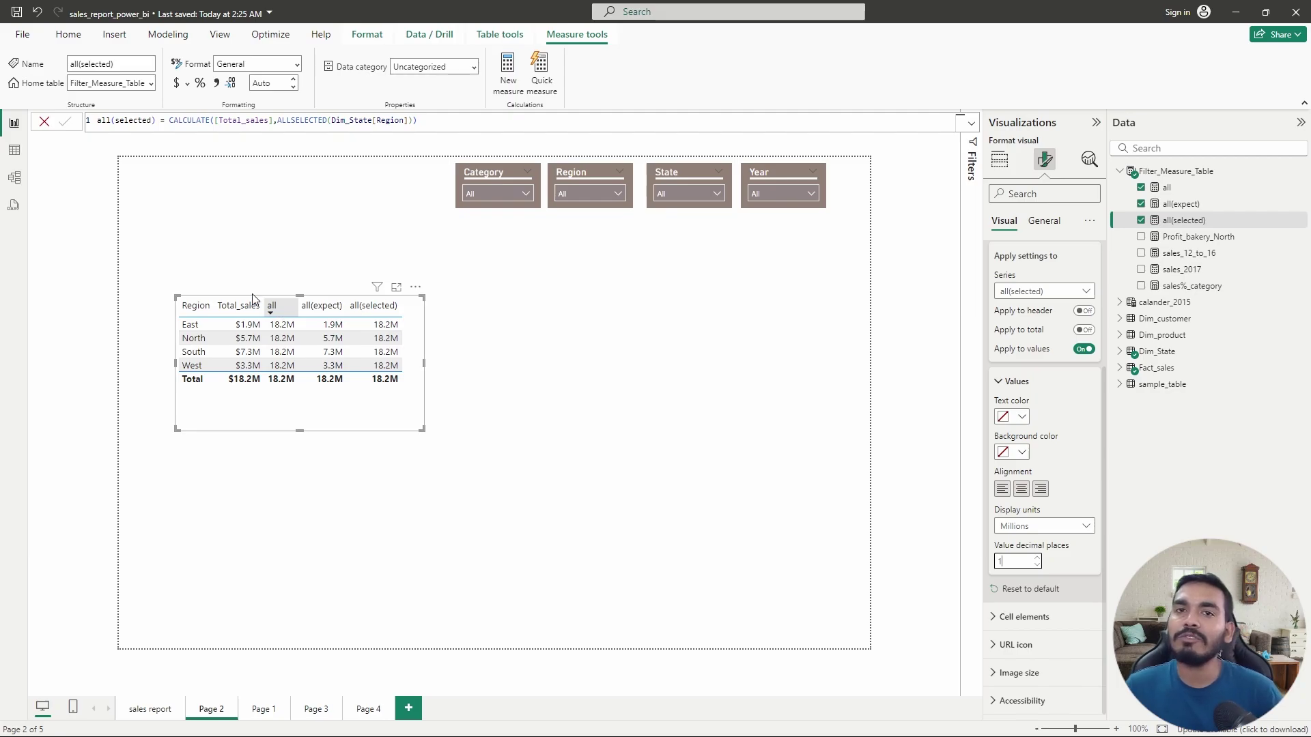
pyautogui.click(197, 306)
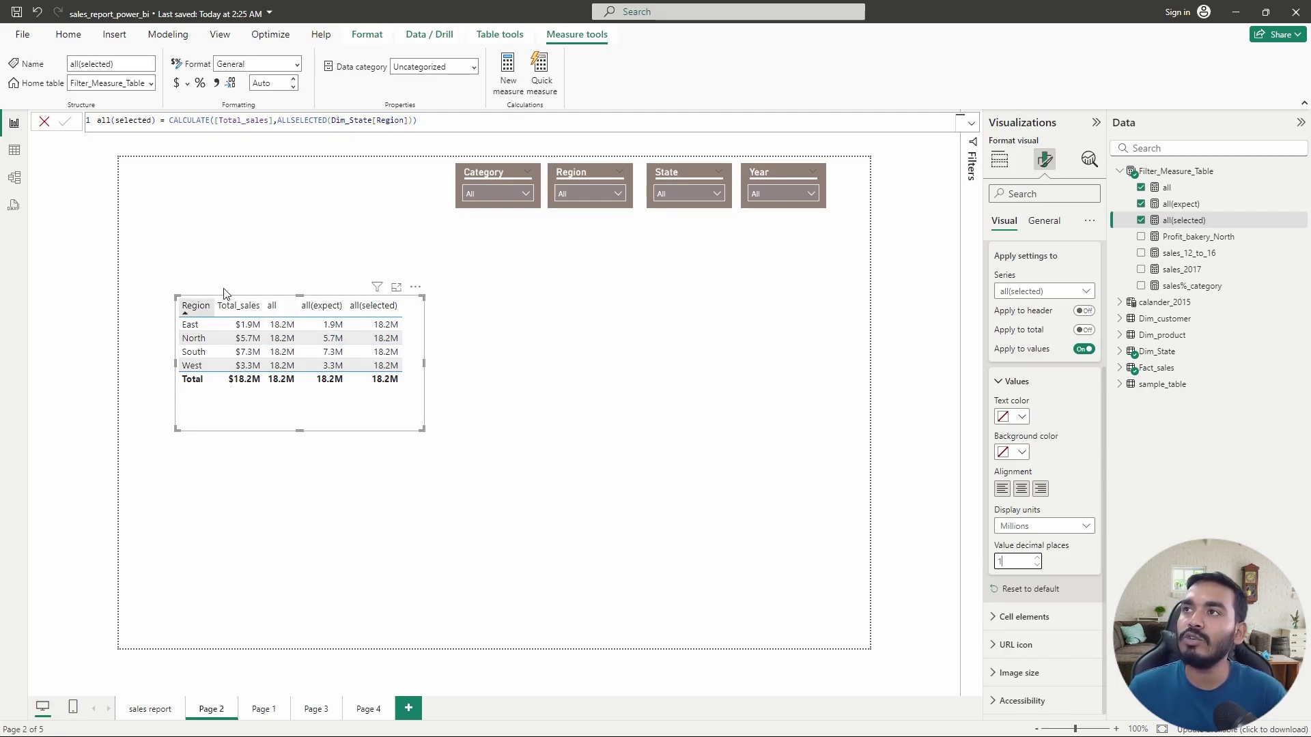
pyautogui.click(321, 306)
pyautogui.click(239, 306)
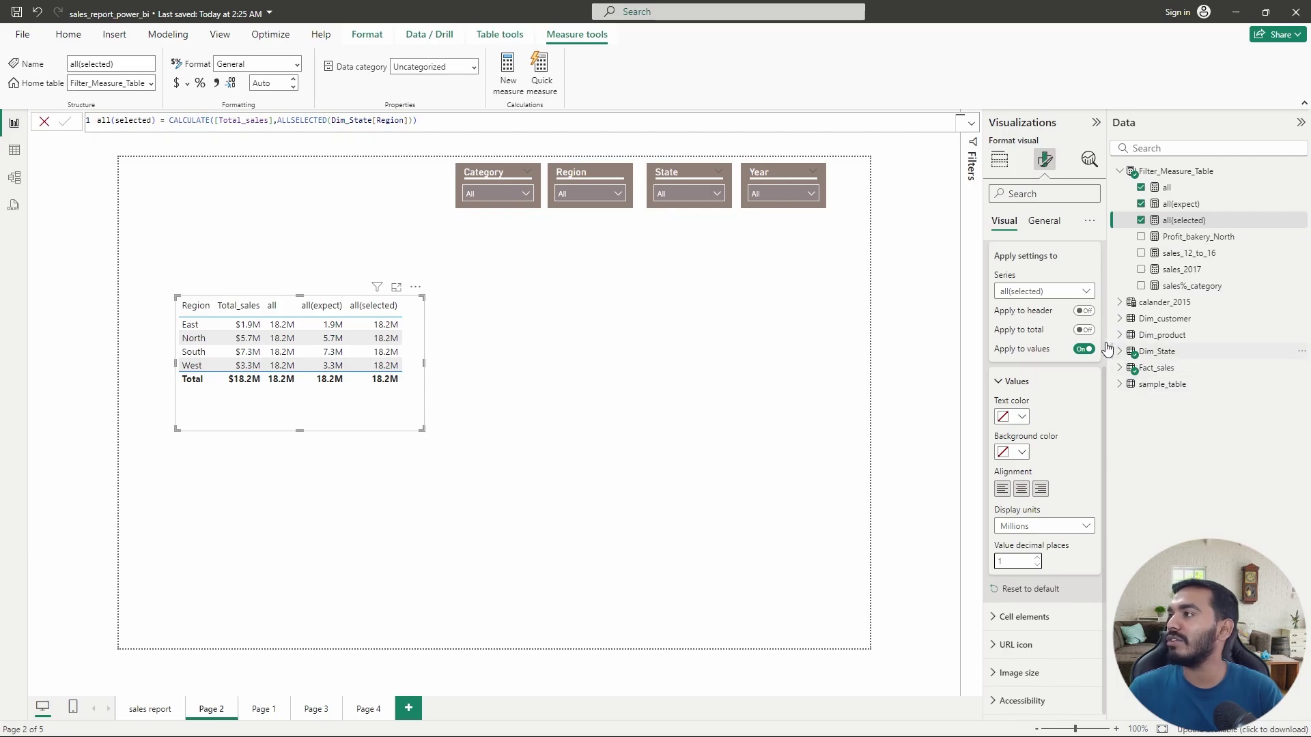
# Replace the table's Region column with Category from Dim_product as the first column, and enlarge the table to fit all rows and columns
pyautogui.click(1000, 159)
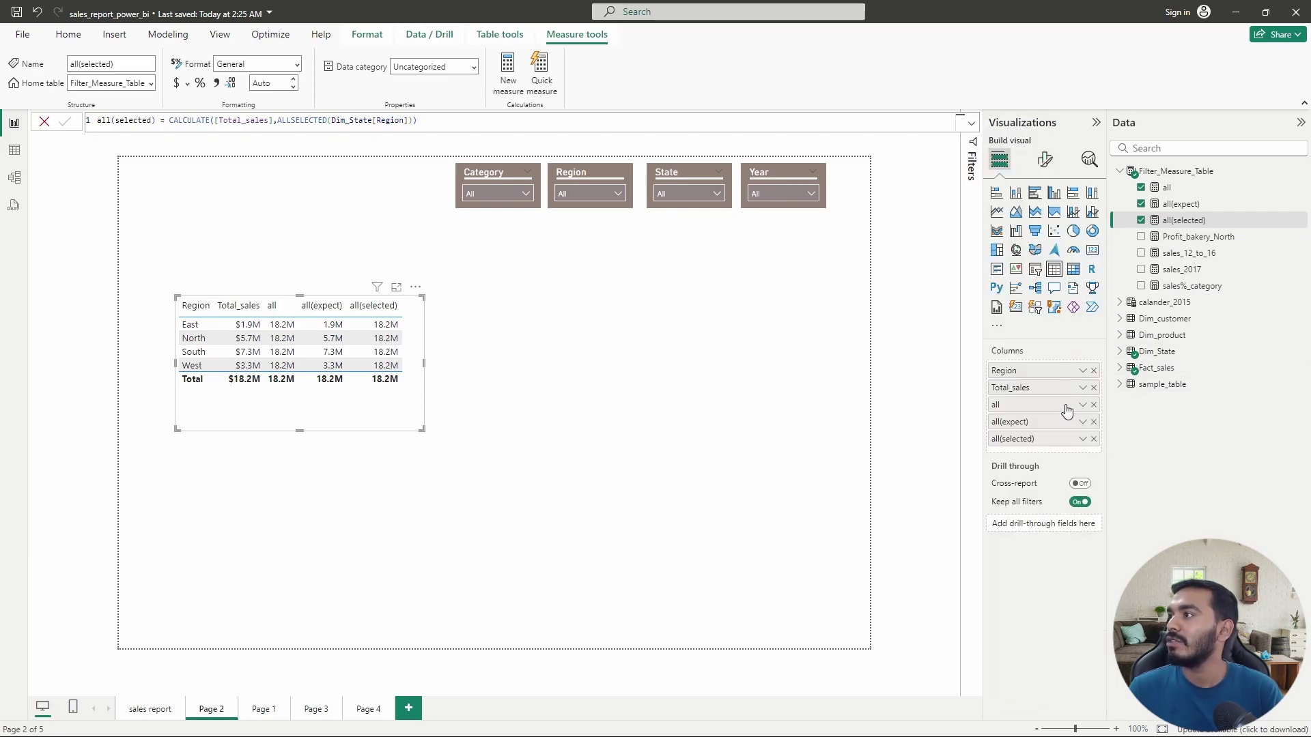
pyautogui.click(1093, 370)
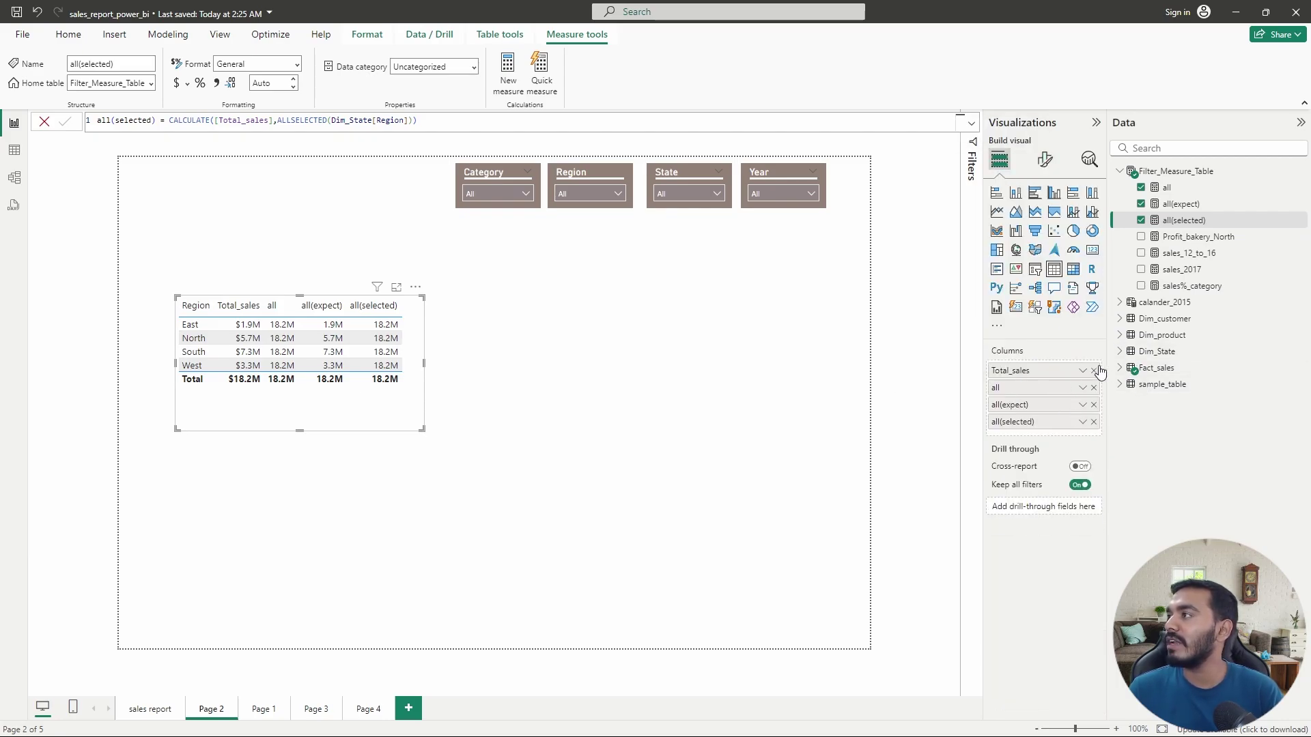
pyautogui.click(1130, 335)
pyautogui.moveTo(1176, 351); pyautogui.dragTo(1082, 370)
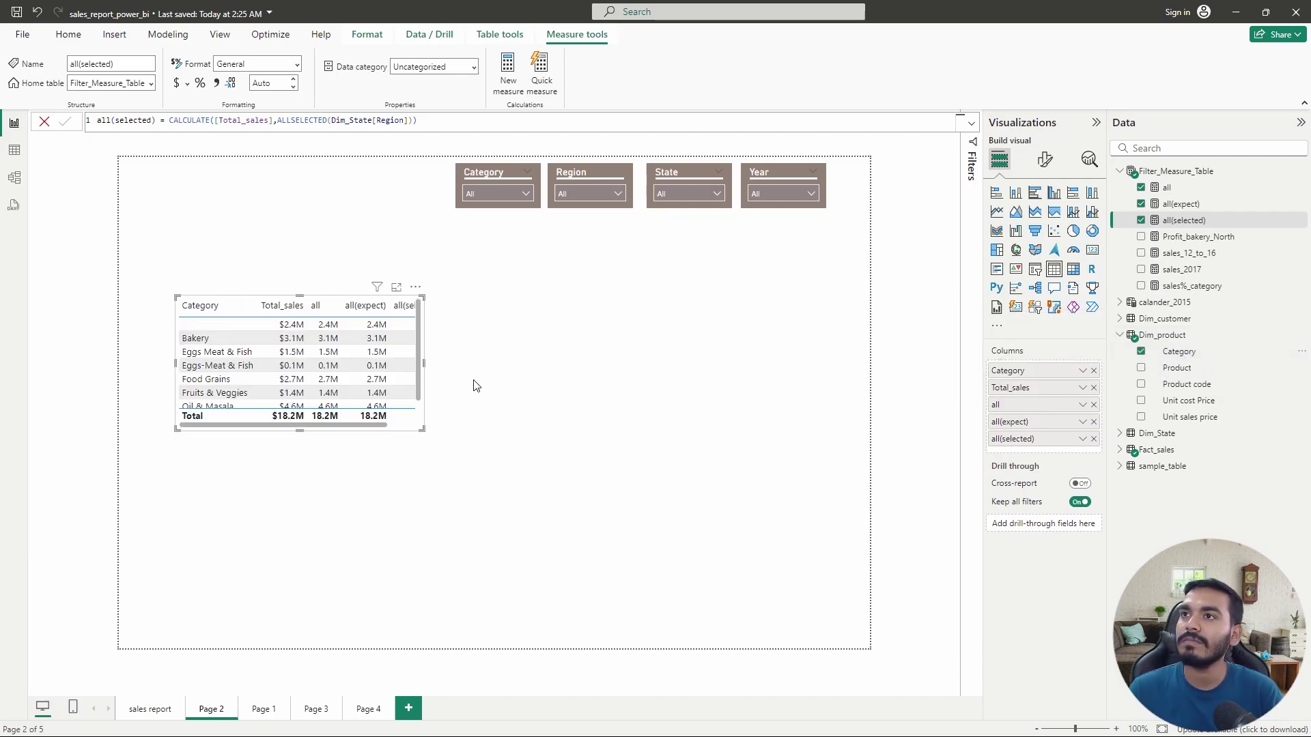
pyautogui.moveTo(431, 442); pyautogui.dragTo(521, 544)
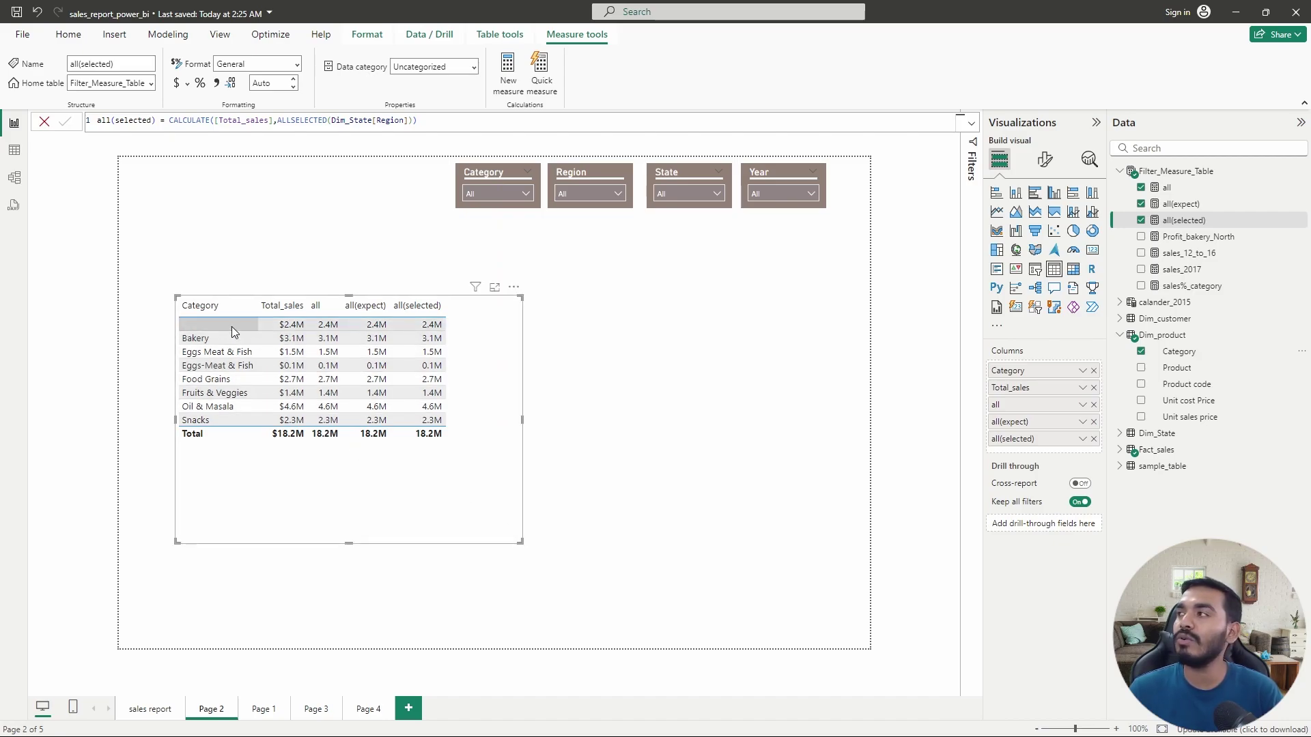
# Replace the table's Category column with State from Dim_State as the first column
pyautogui.click(1140, 352)
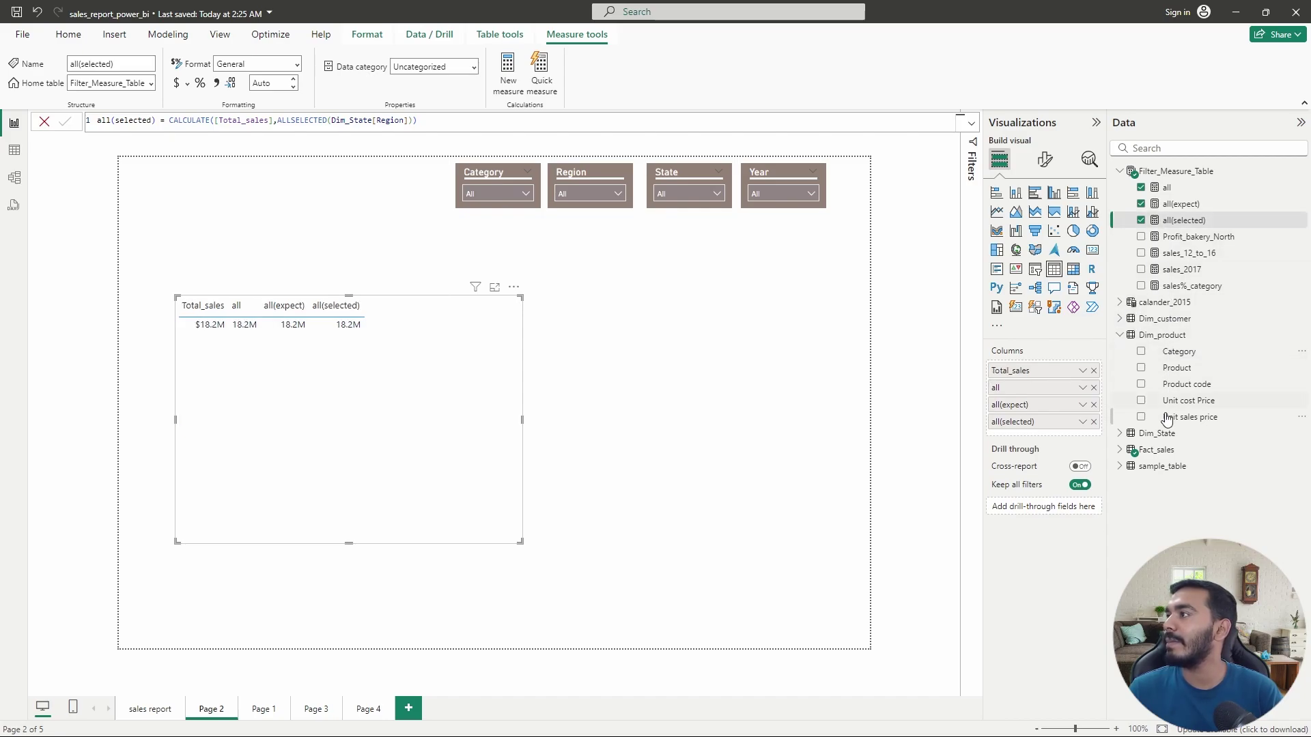
pyautogui.click(1120, 433)
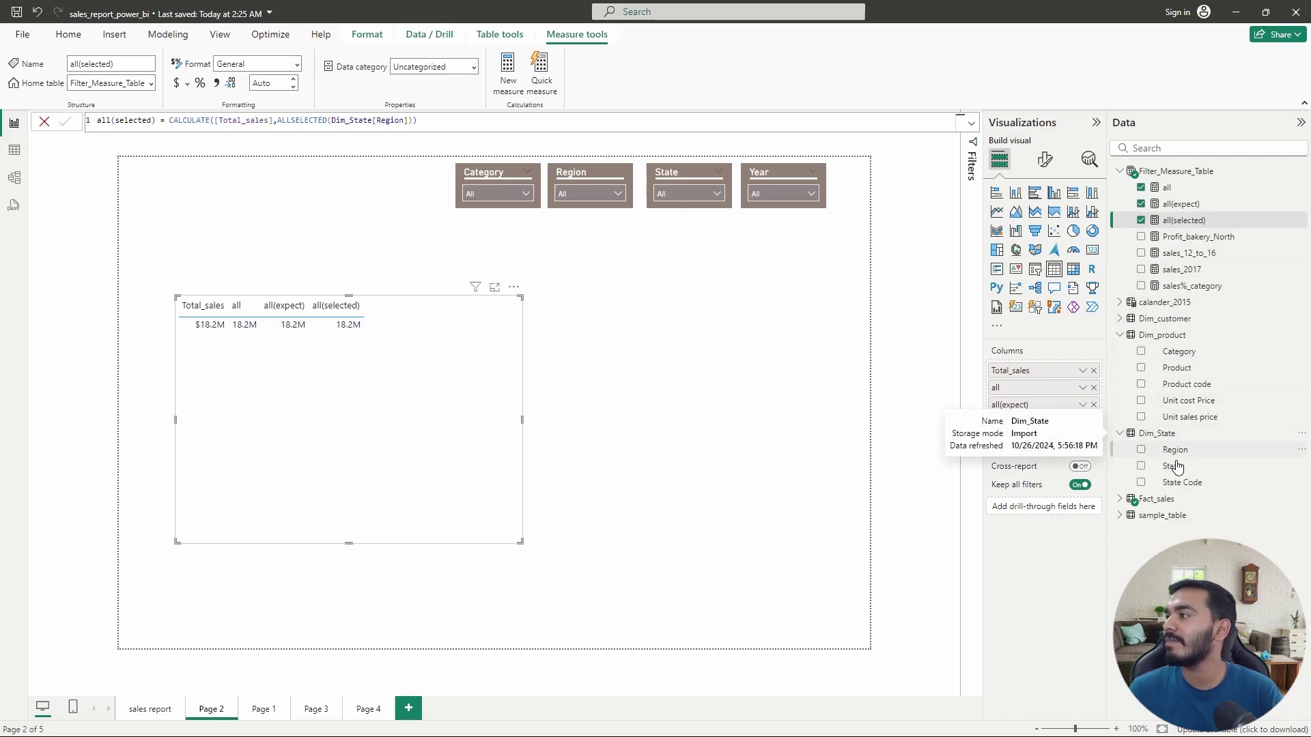
pyautogui.moveTo(1173, 467); pyautogui.dragTo(1076, 371)
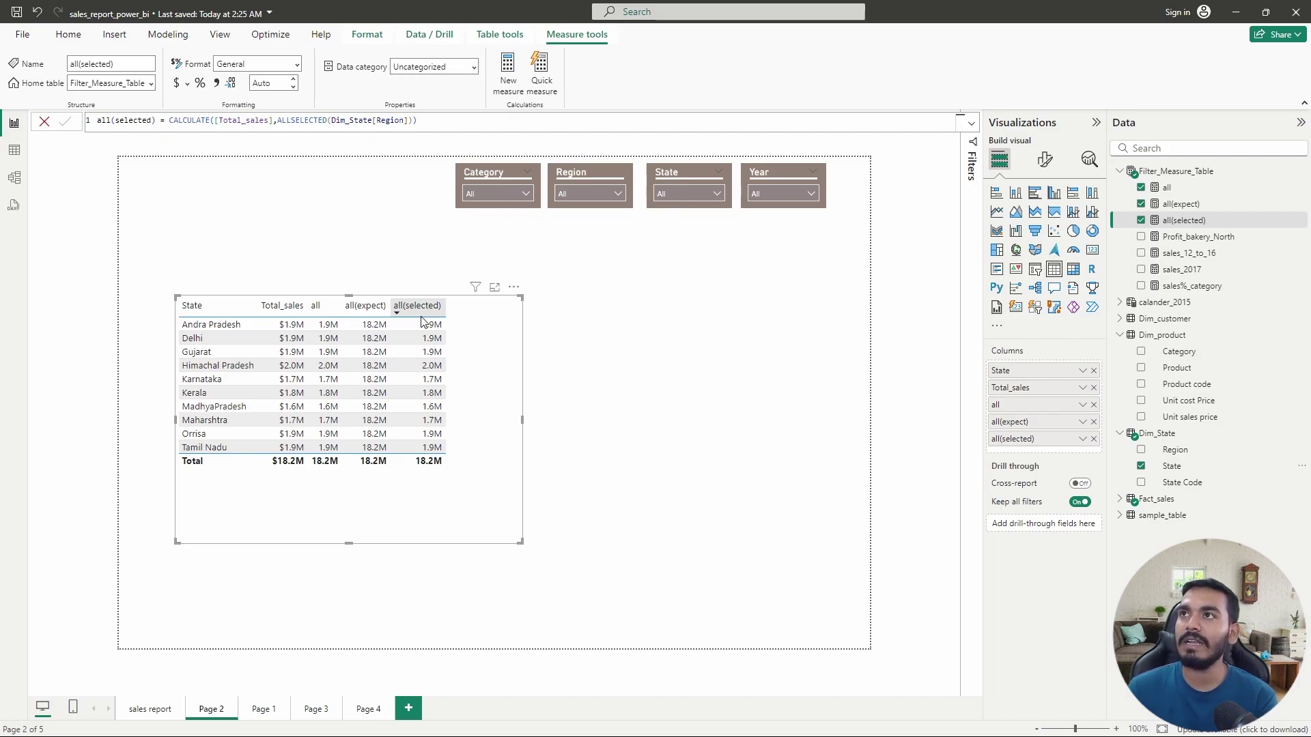
# Open the all(expect) measure's formula and enlarge its text to examine the ALLEXCEPT arguments
pyautogui.click(1185, 205)
pyautogui.click(458, 125)
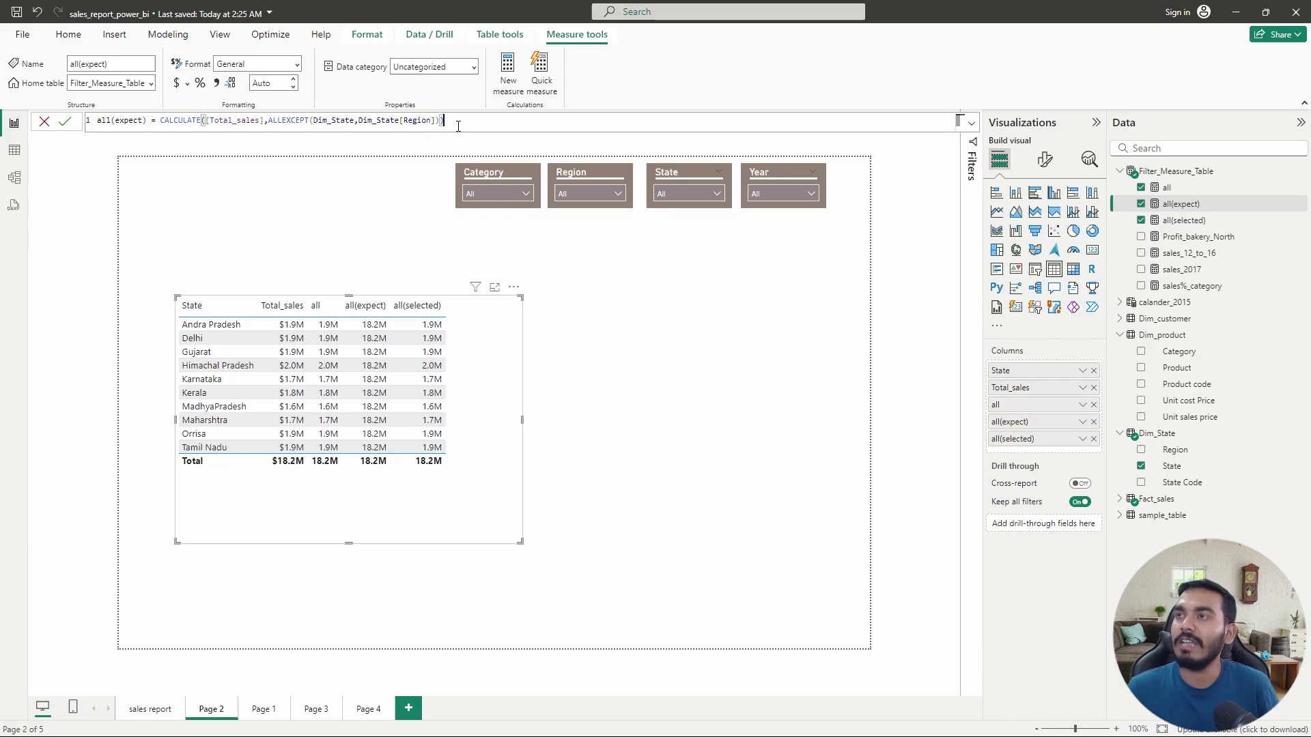
pyautogui.scroll(3, 458, 126)
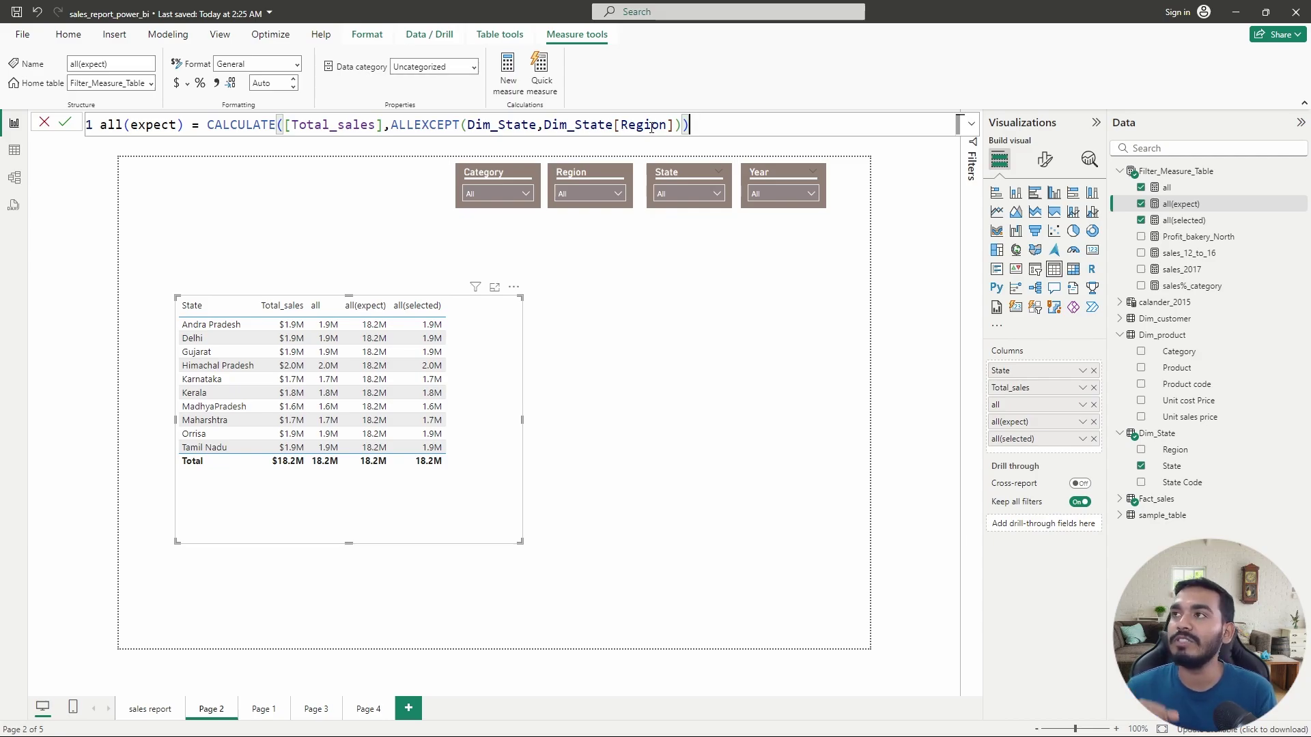
# Filter the state table by region North and South in turn to compare the measures, clearing the Region slicer at the end
pyautogui.click(614, 196)
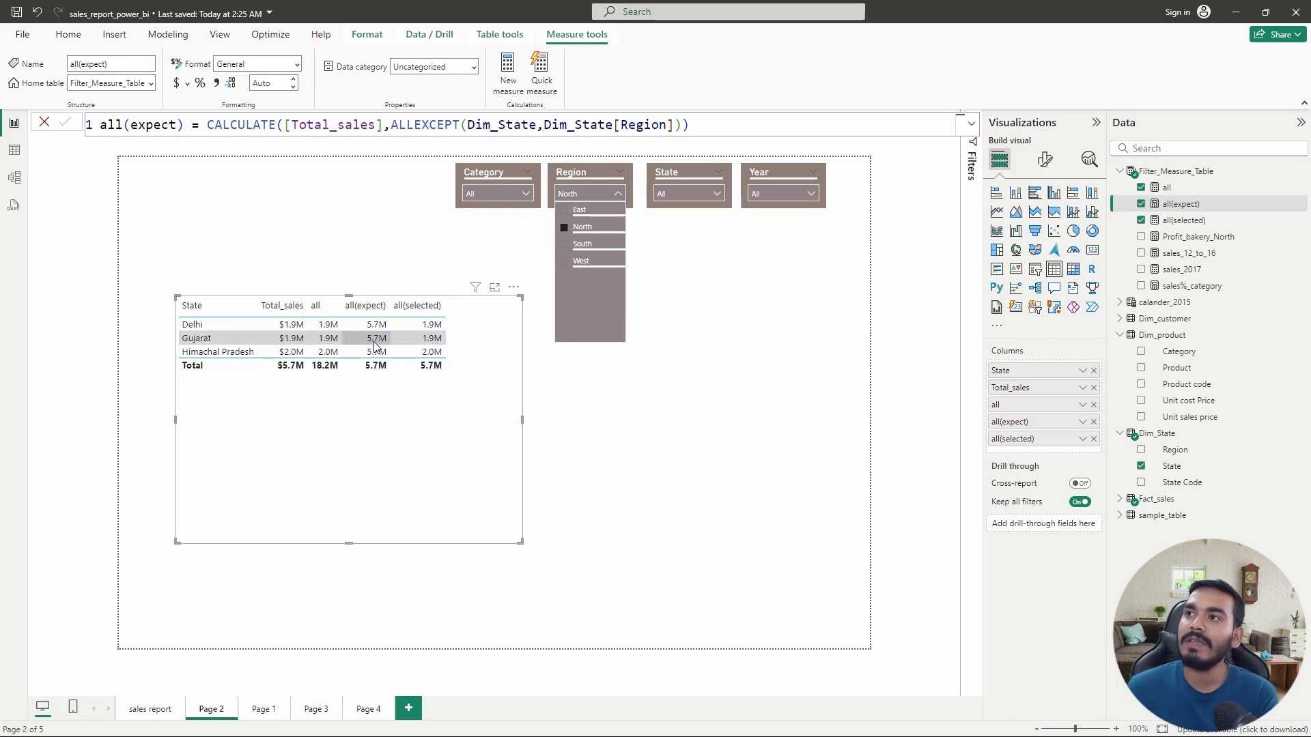
pyautogui.click(564, 227)
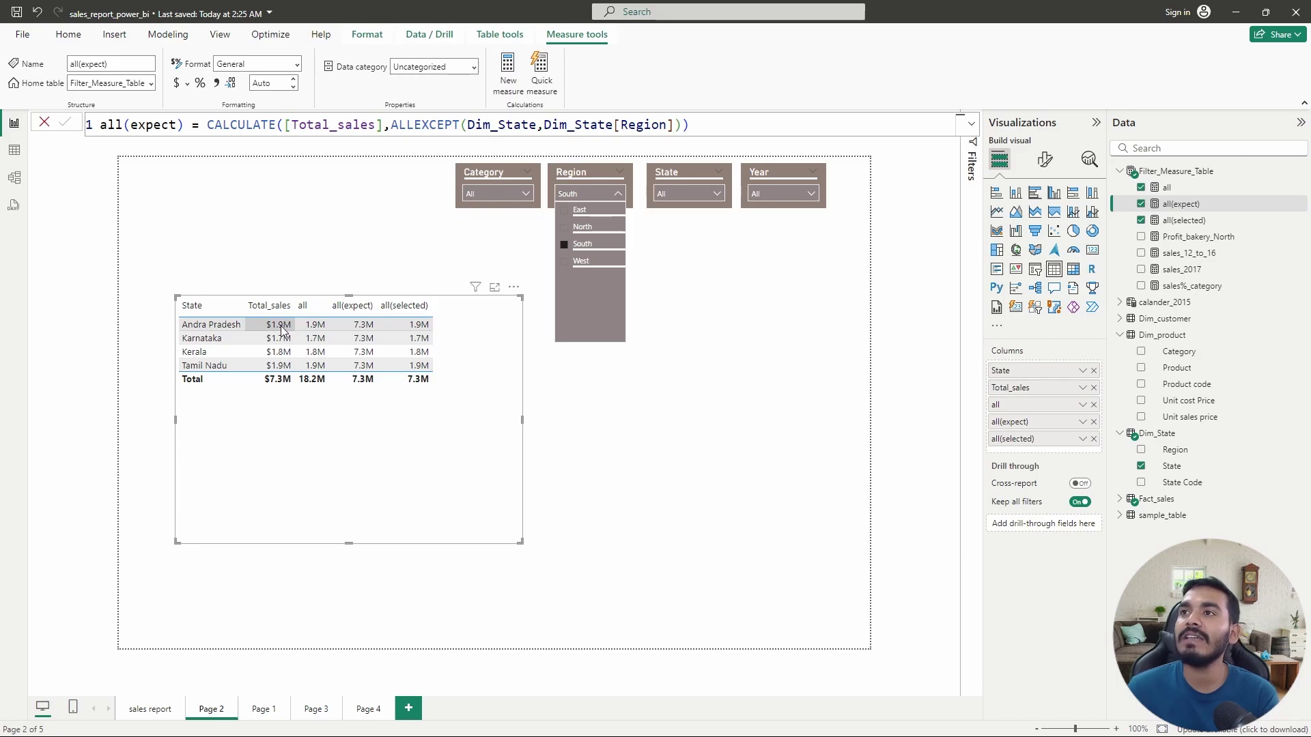
pyautogui.click(563, 247)
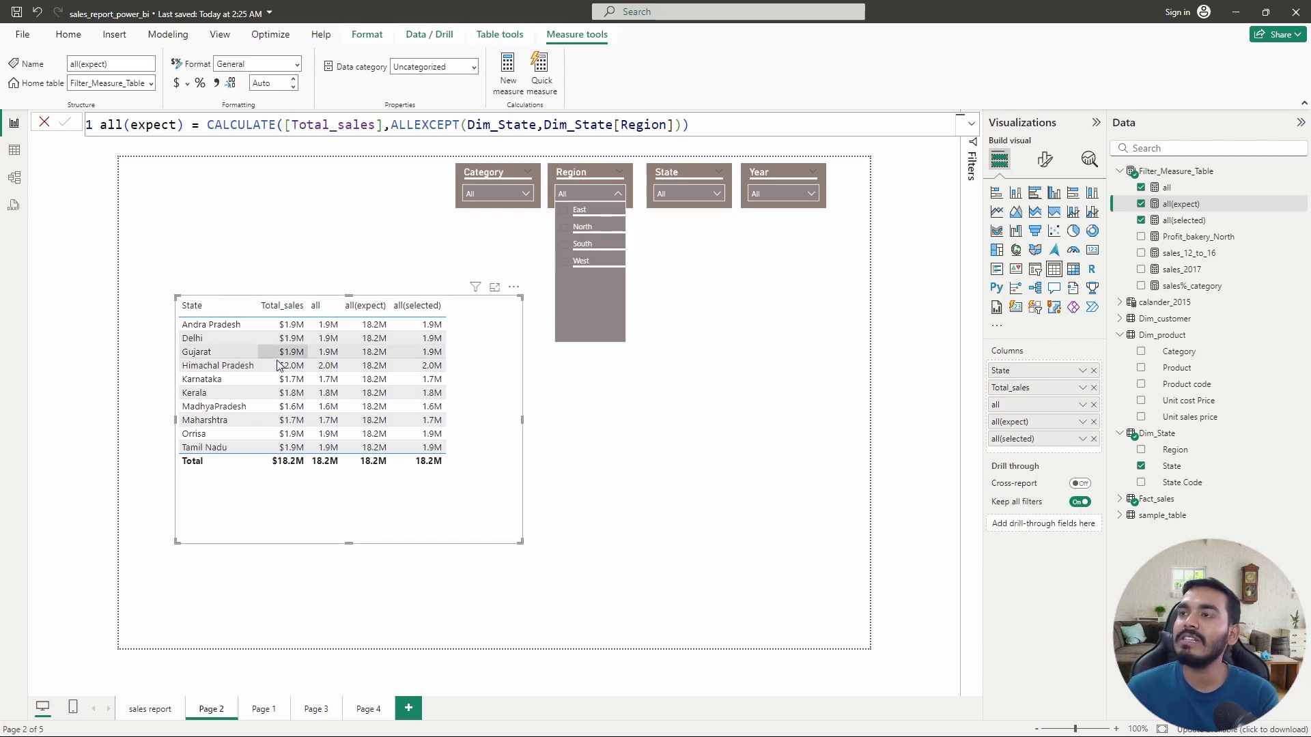
pyautogui.click(568, 231)
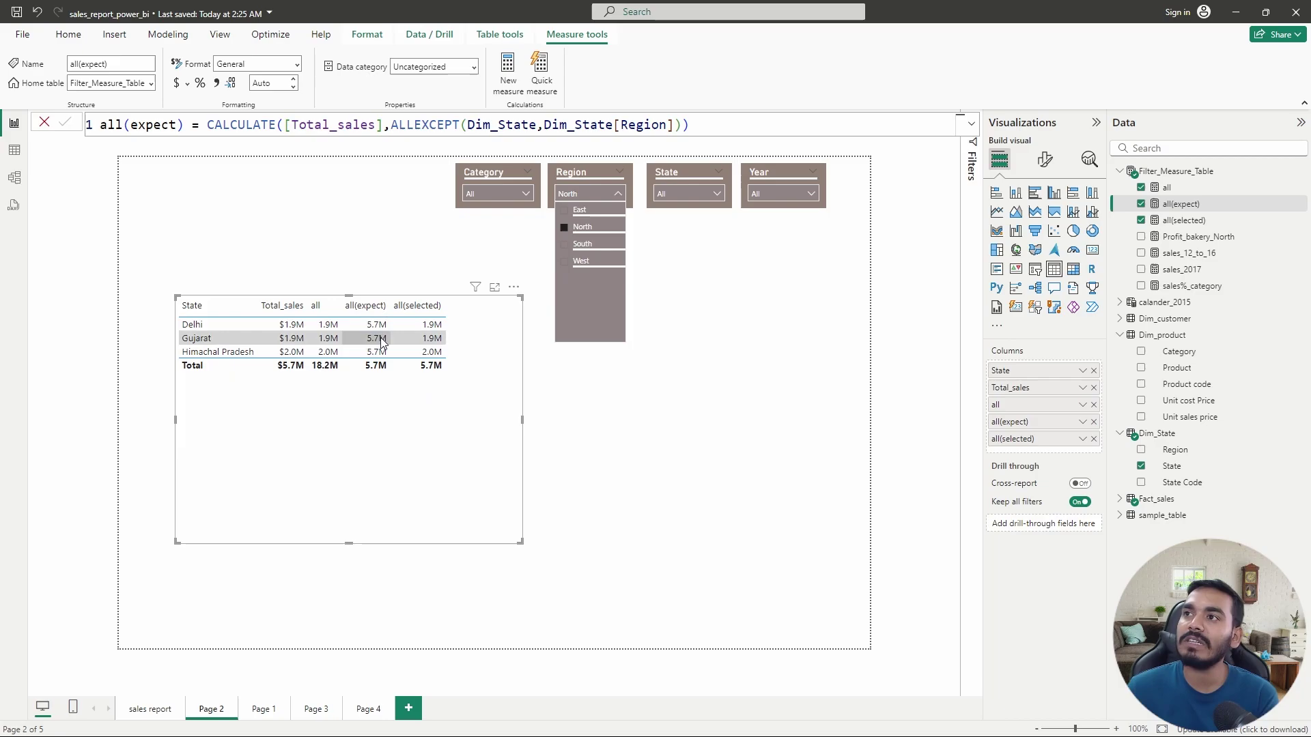
pyautogui.click(564, 230)
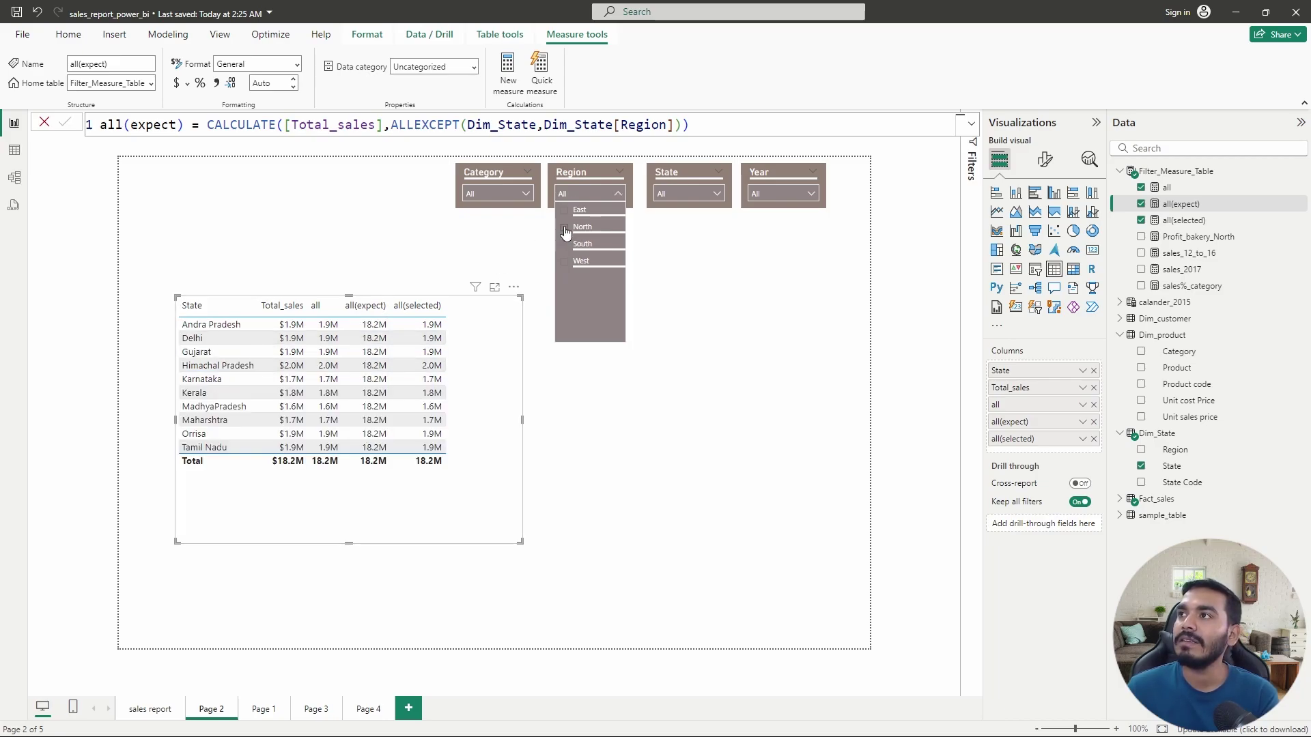
# Filter the table to the state Delhi to compare the measures, and clear the State slicer again
pyautogui.click(715, 195)
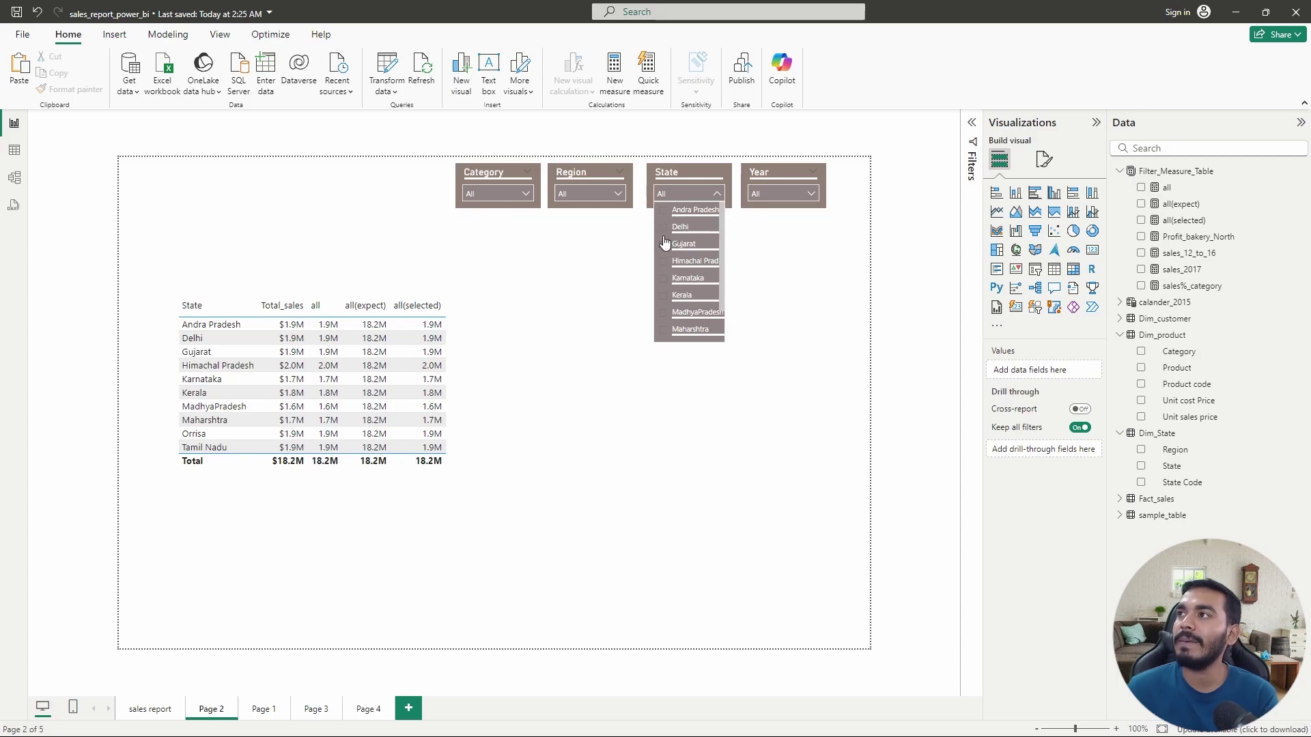
pyautogui.click(663, 230)
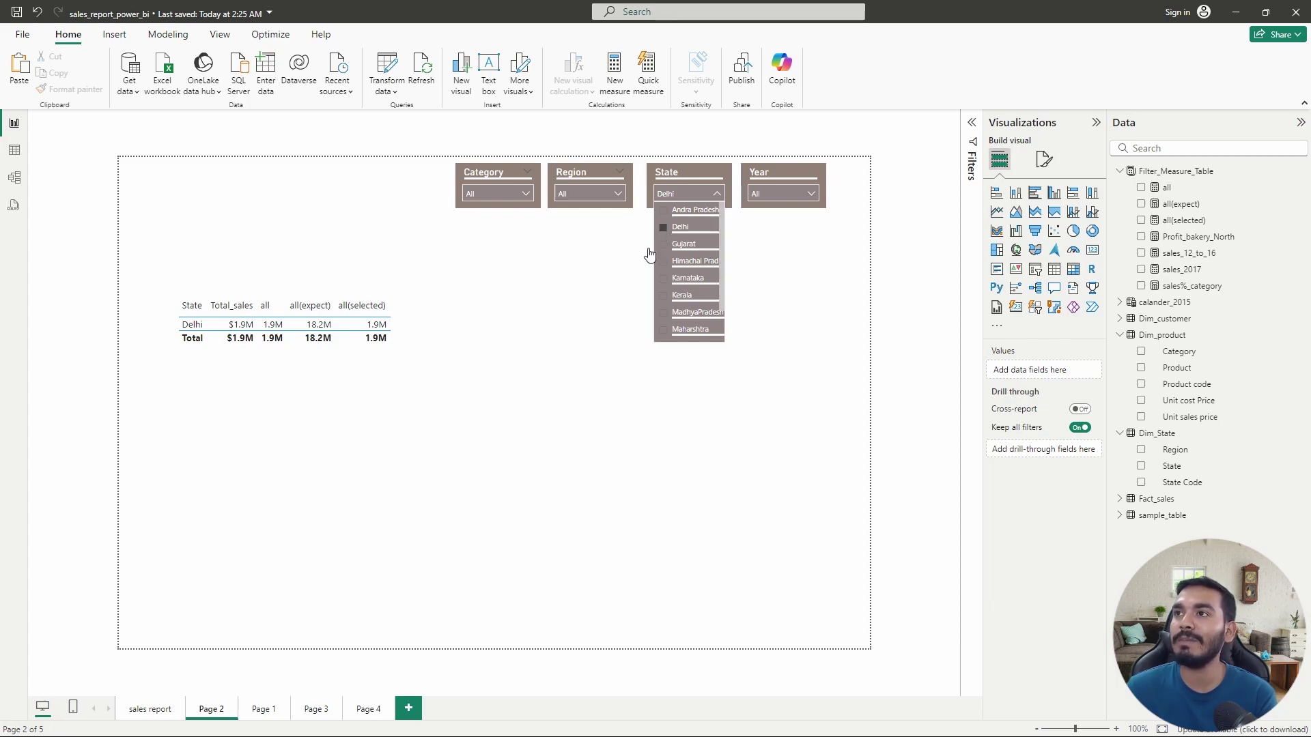
pyautogui.click(680, 227)
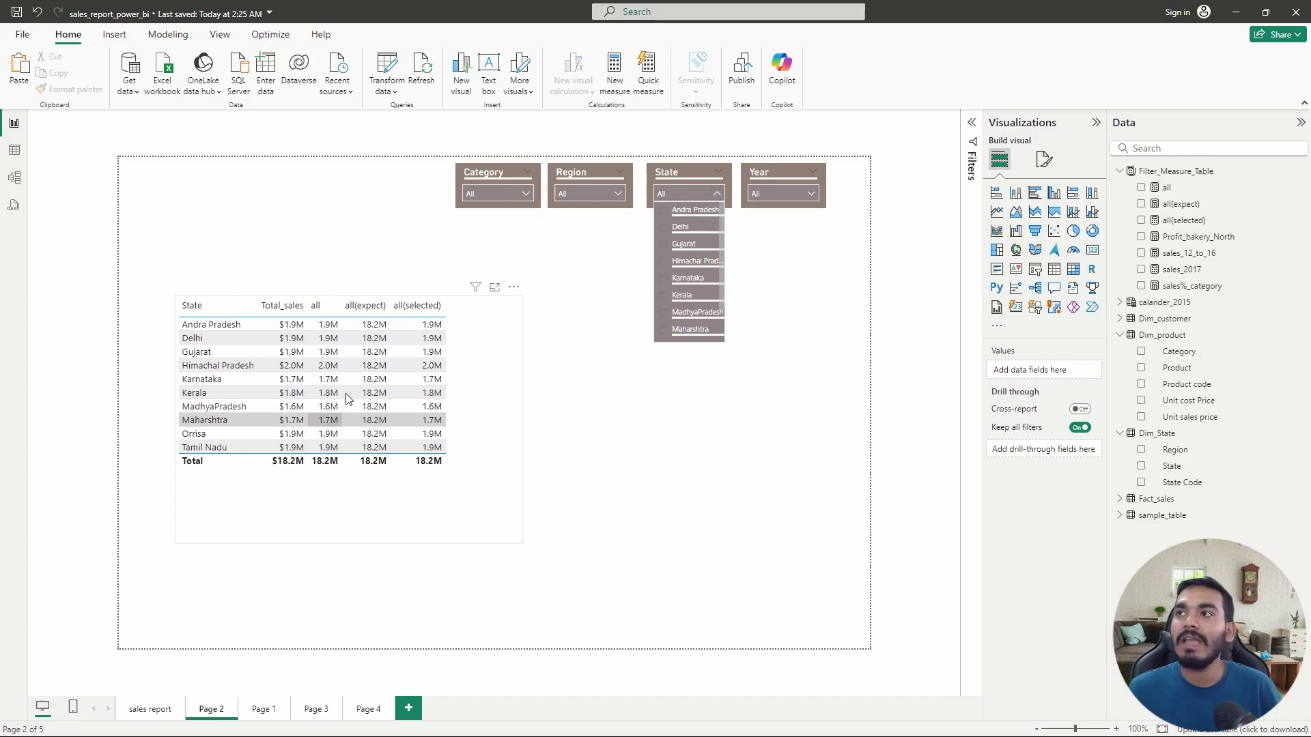
# Shrink the state table and open the all(selected) measure's formula
pyautogui.click(476, 536)
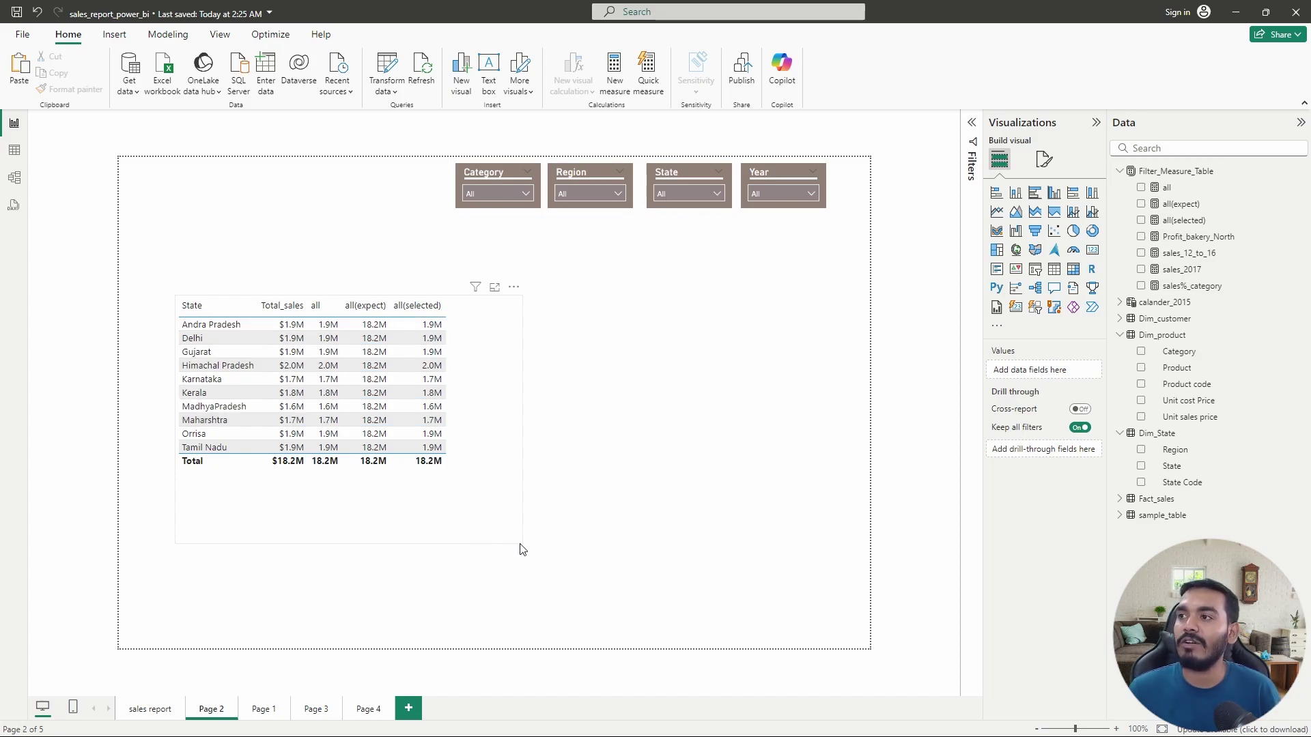
pyautogui.moveTo(522, 549); pyautogui.dragTo(462, 462)
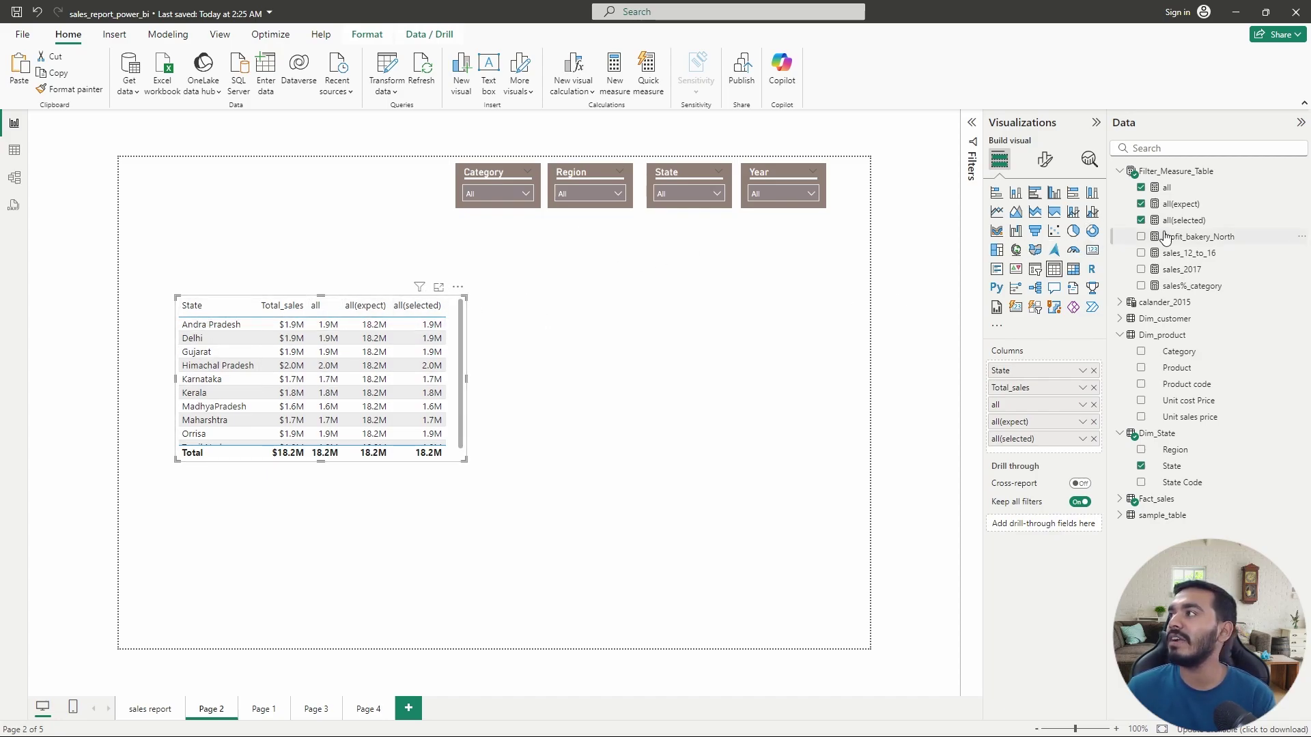
pyautogui.click(1183, 220)
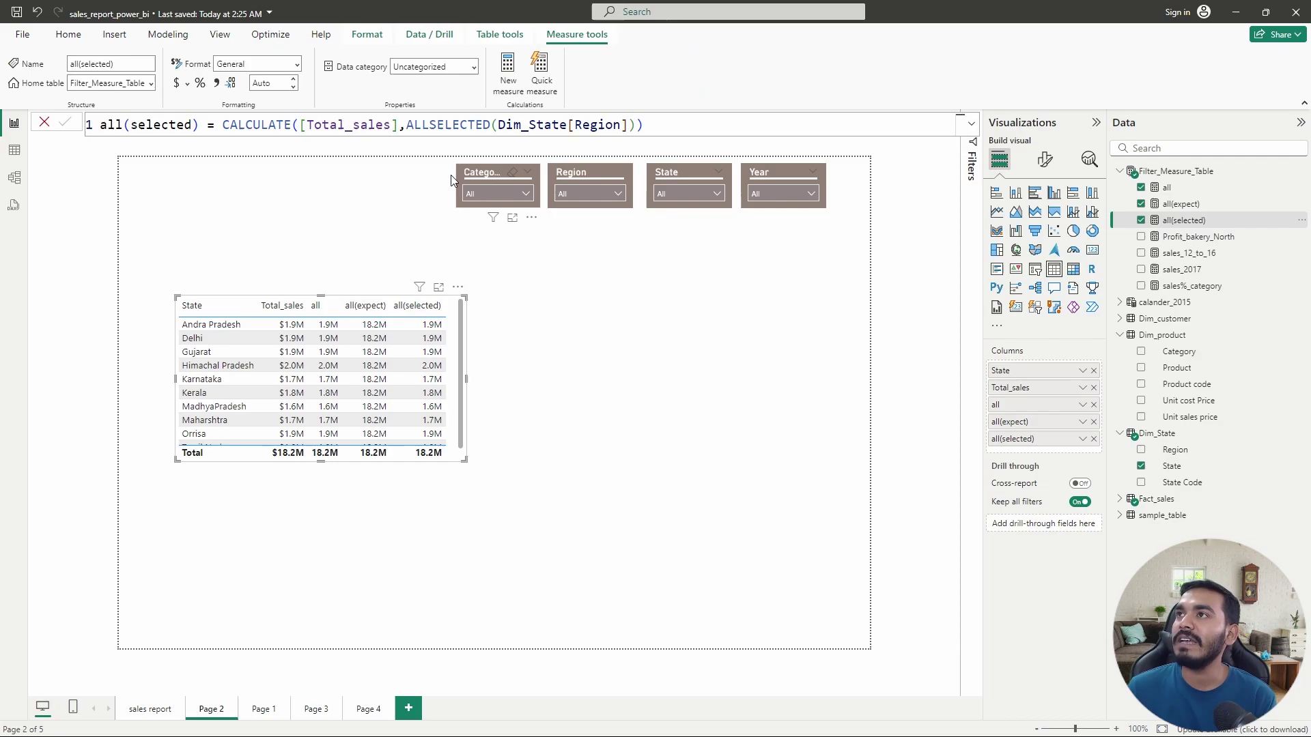
# Replace the table's State column with Region from Dim_State as the first column
pyautogui.click(1094, 371)
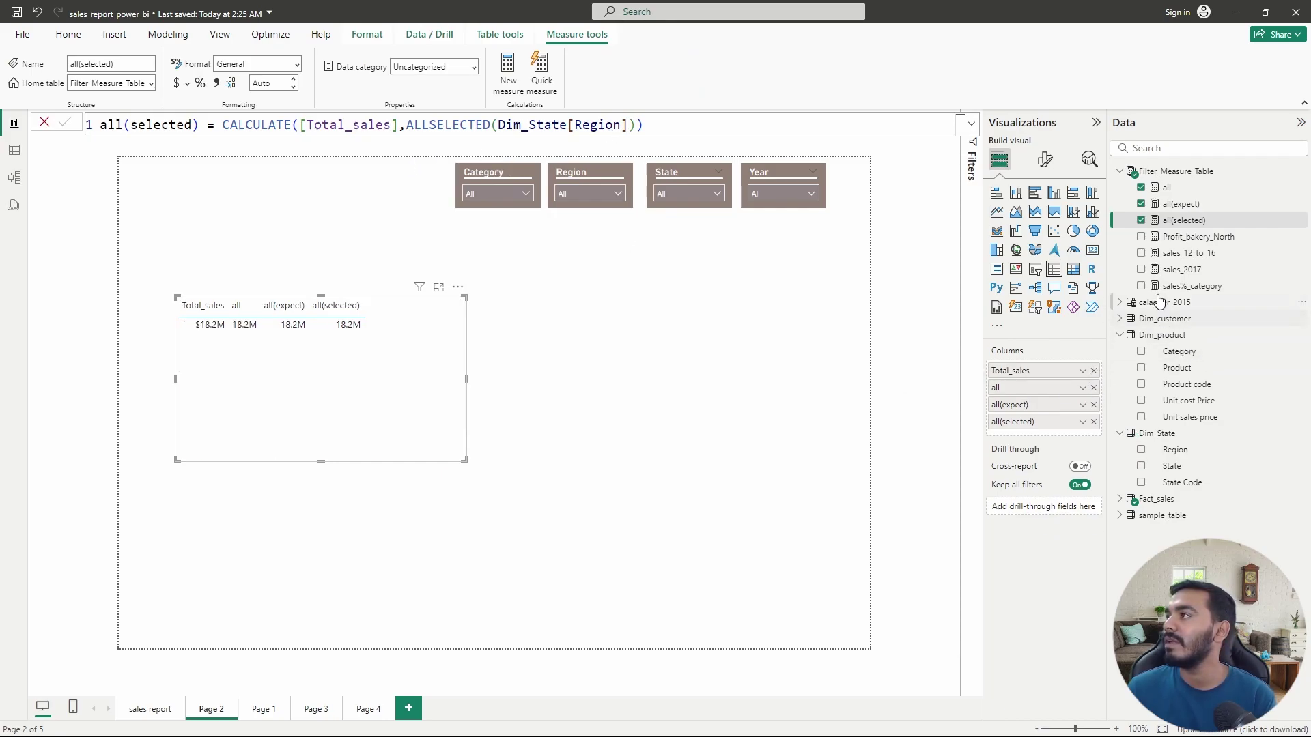
pyautogui.moveTo(1173, 451); pyautogui.dragTo(1042, 362)
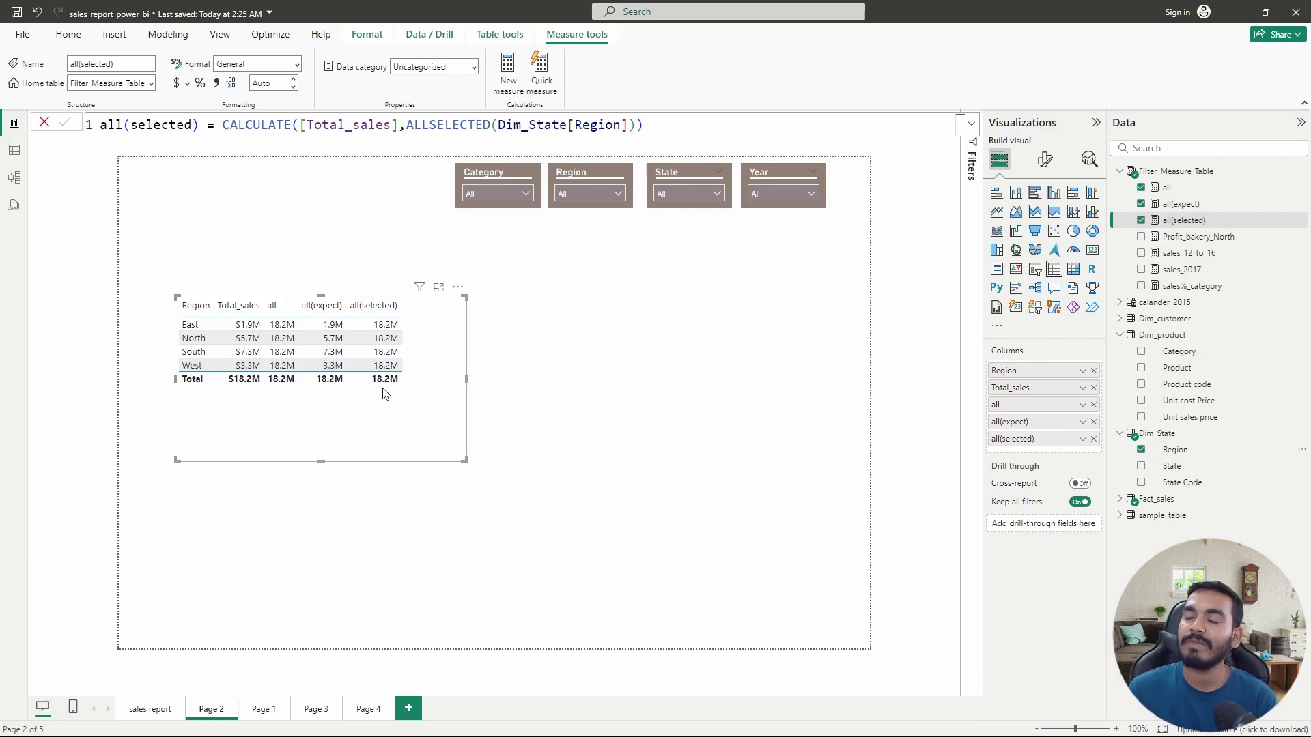
# Filter the region table by the states Gujarat and Karnataka in turn to compare the measures, clearing the State slicer after each
pyautogui.click(698, 195)
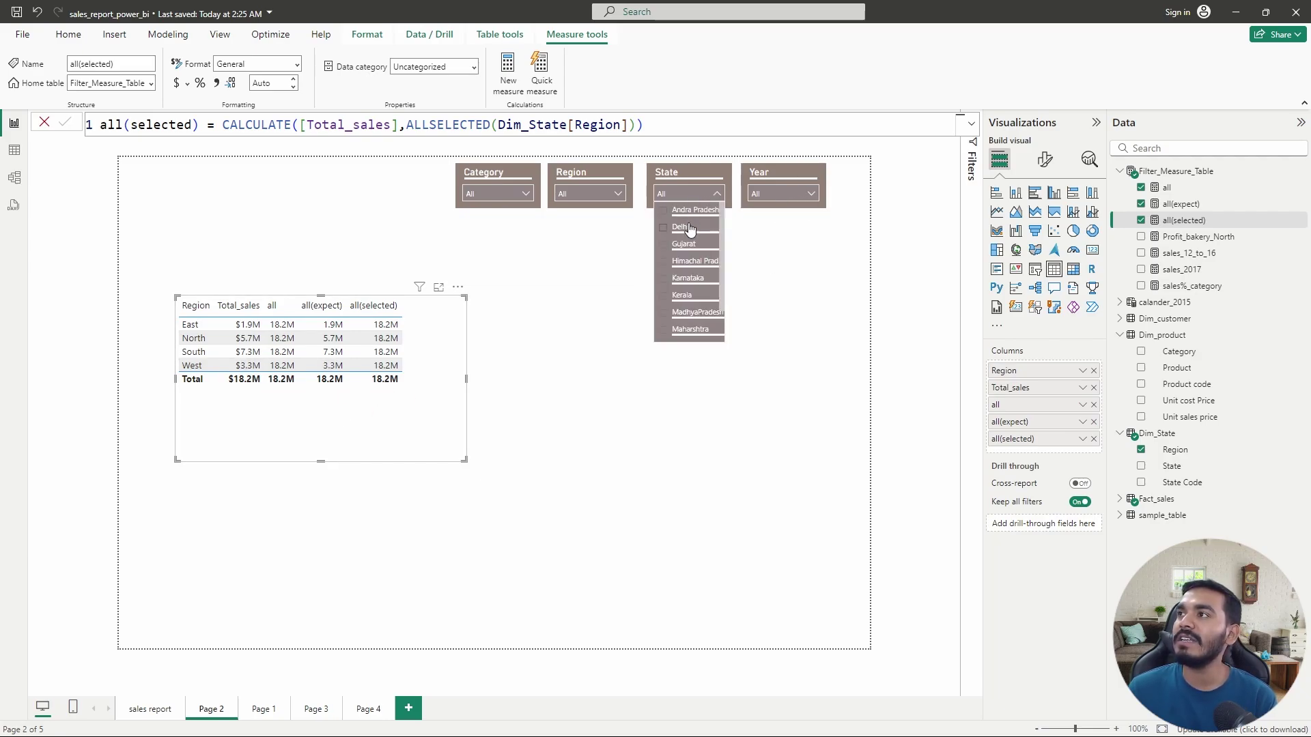
pyautogui.click(662, 247)
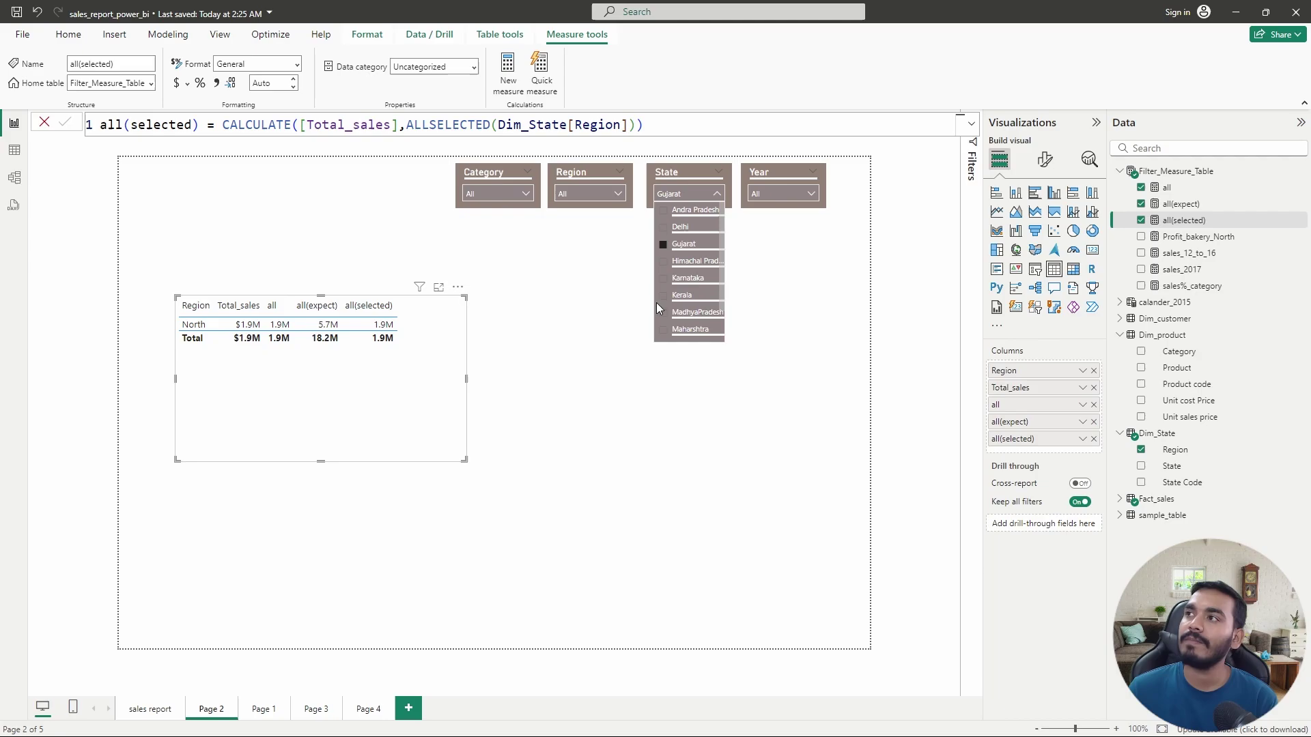
pyautogui.click(662, 243)
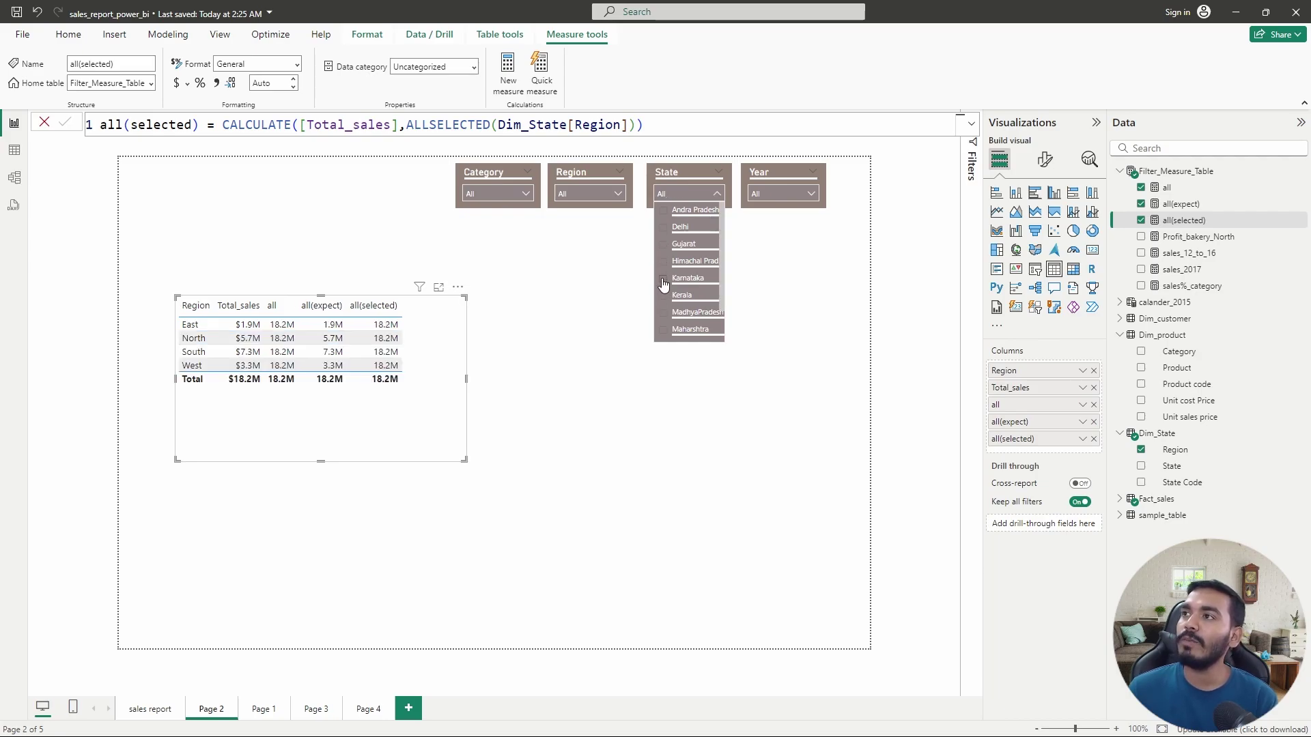
pyautogui.click(662, 278)
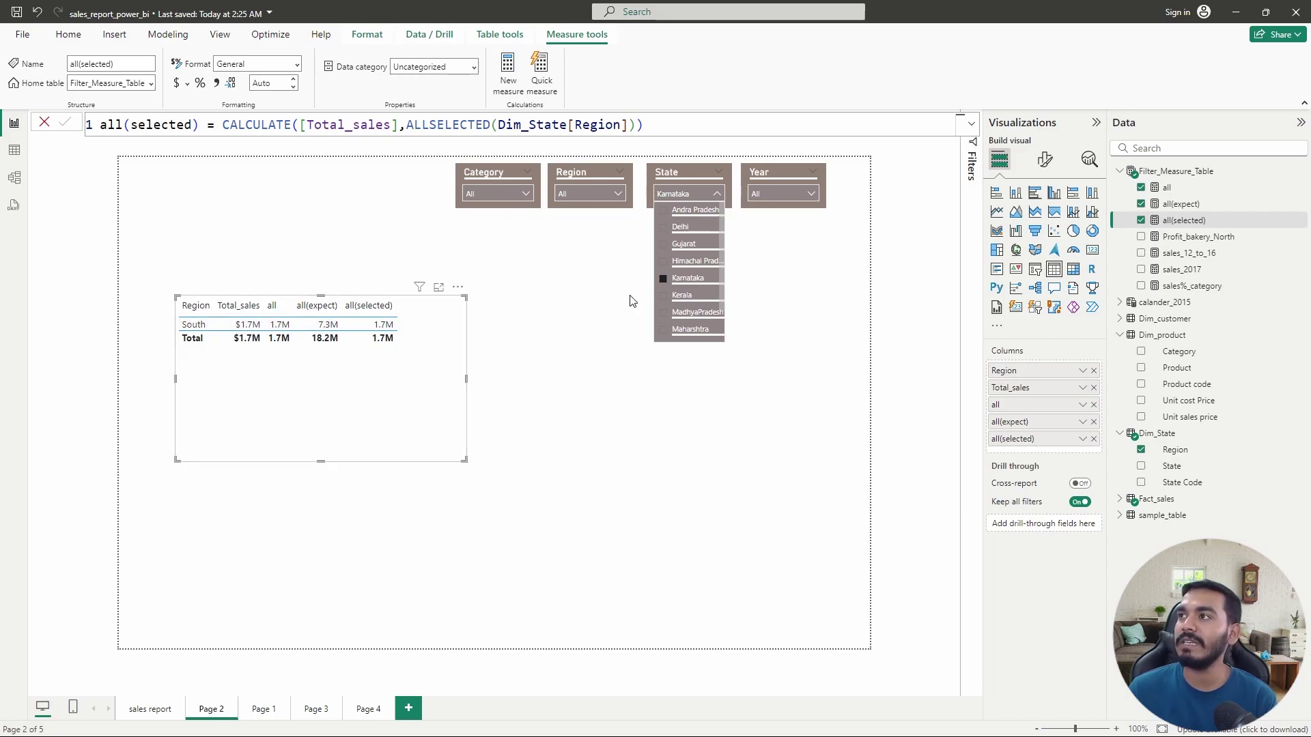
pyautogui.click(676, 280)
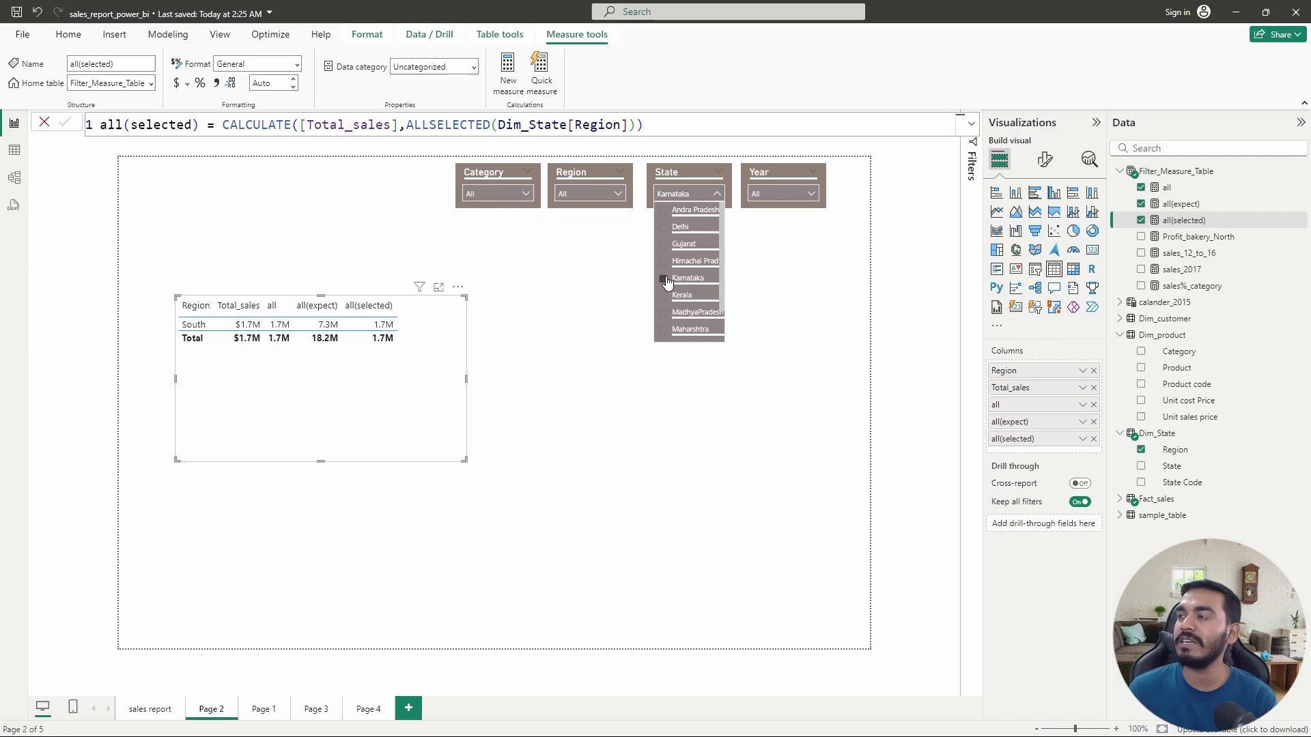
# Filter the region table by East, South and West in turn to compare the measures, clearing the Region slicer after each
pyautogui.click(612, 193)
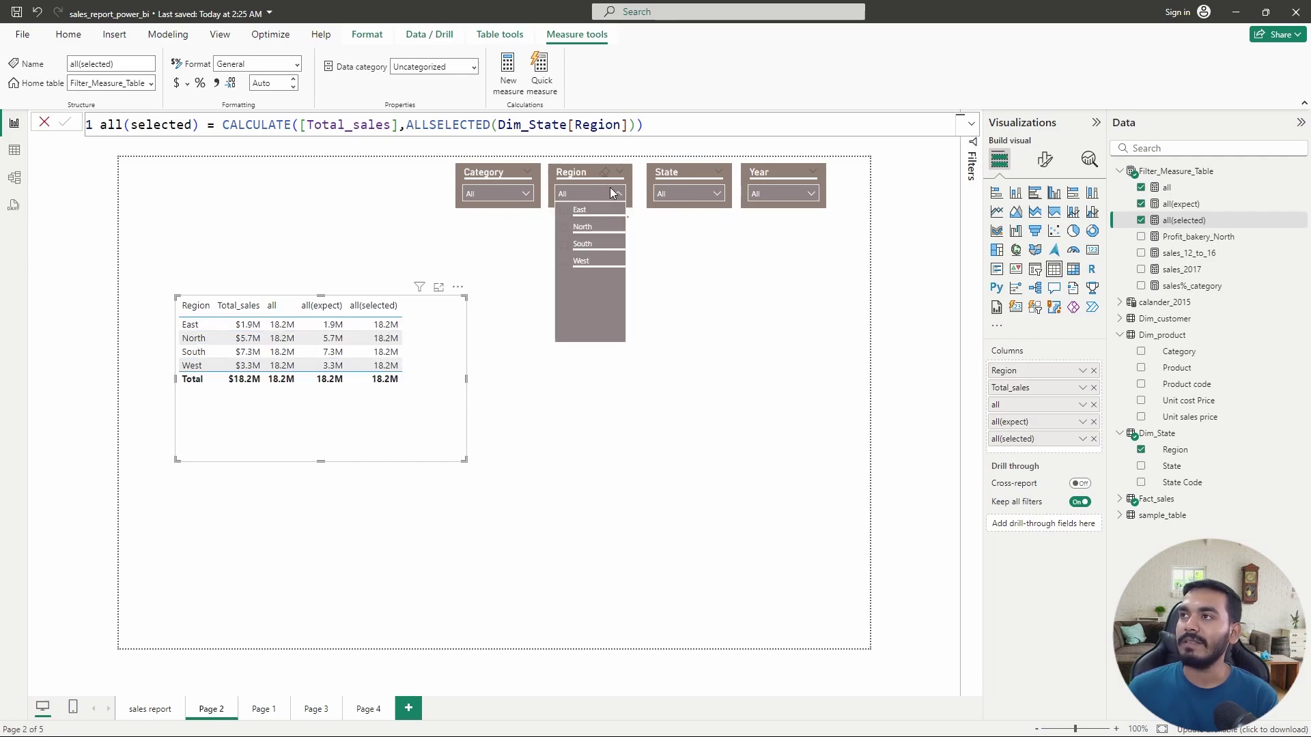
pyautogui.click(565, 211)
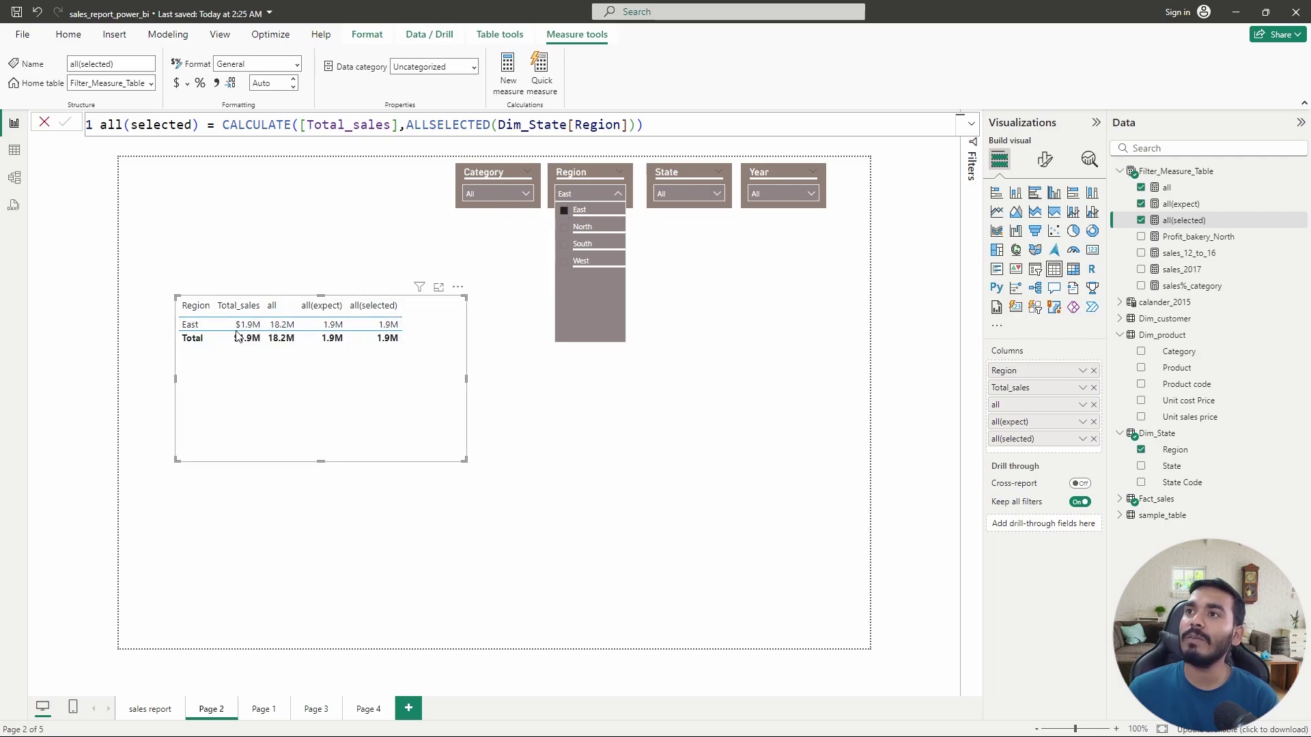
pyautogui.click(564, 215)
pyautogui.click(419, 434)
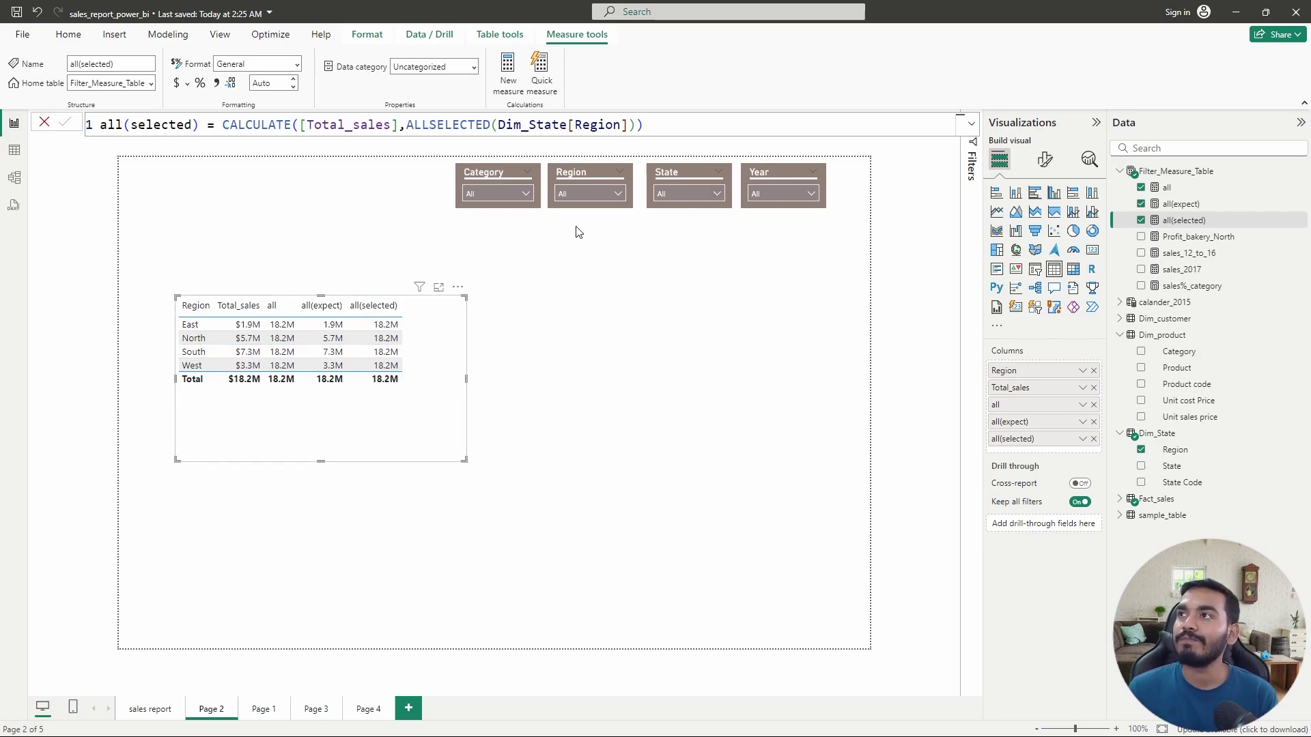
pyautogui.click(587, 194)
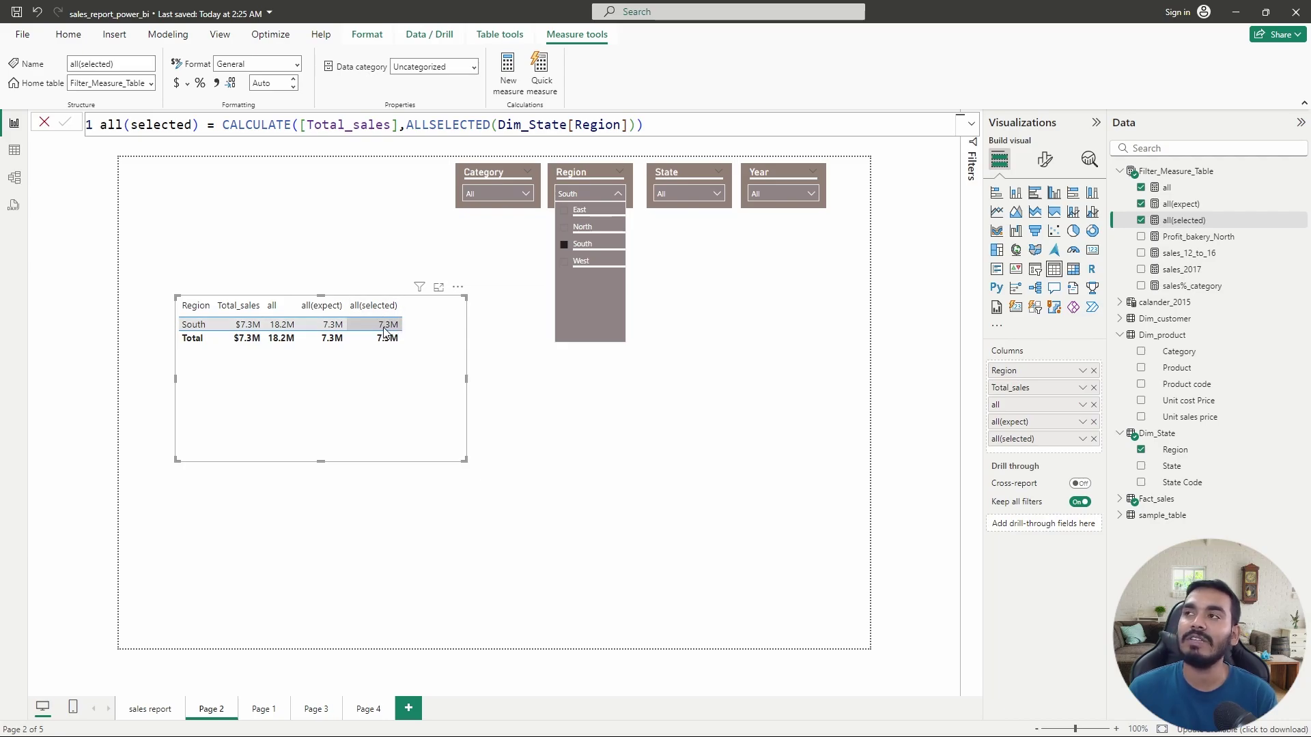
pyautogui.click(565, 244)
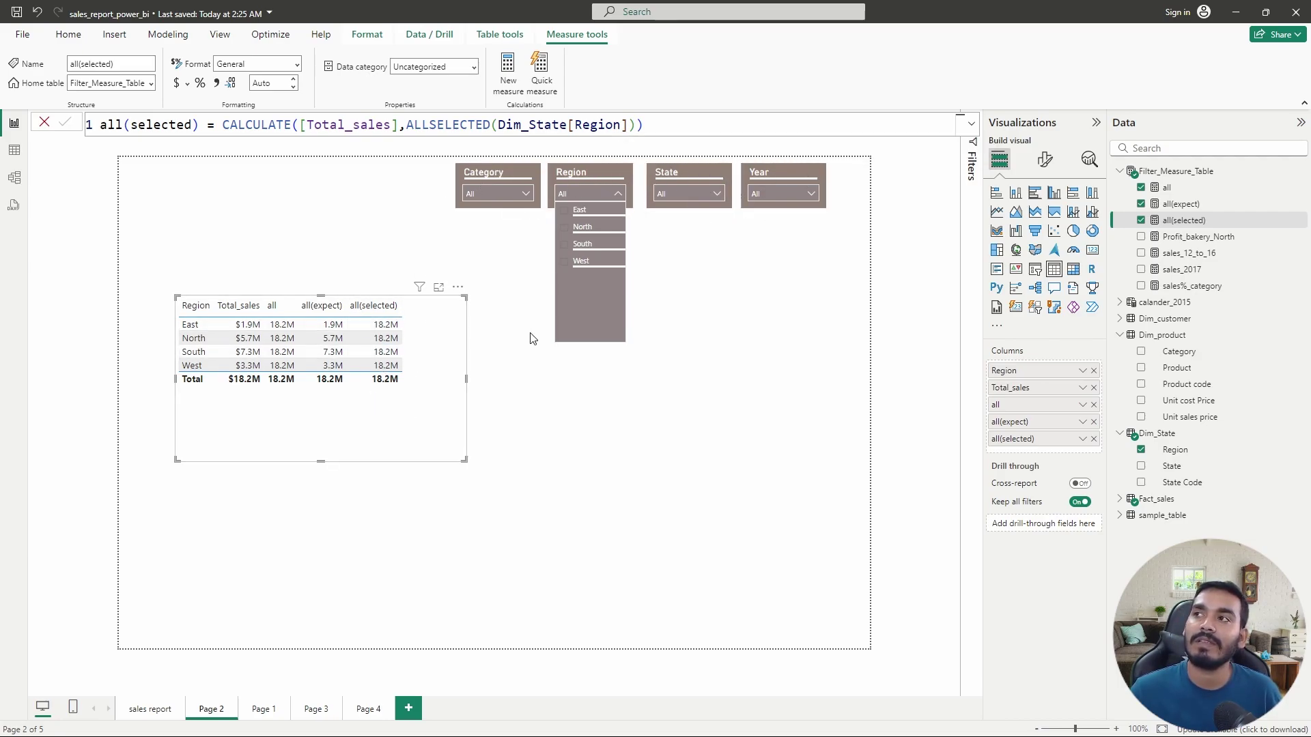
pyautogui.click(564, 262)
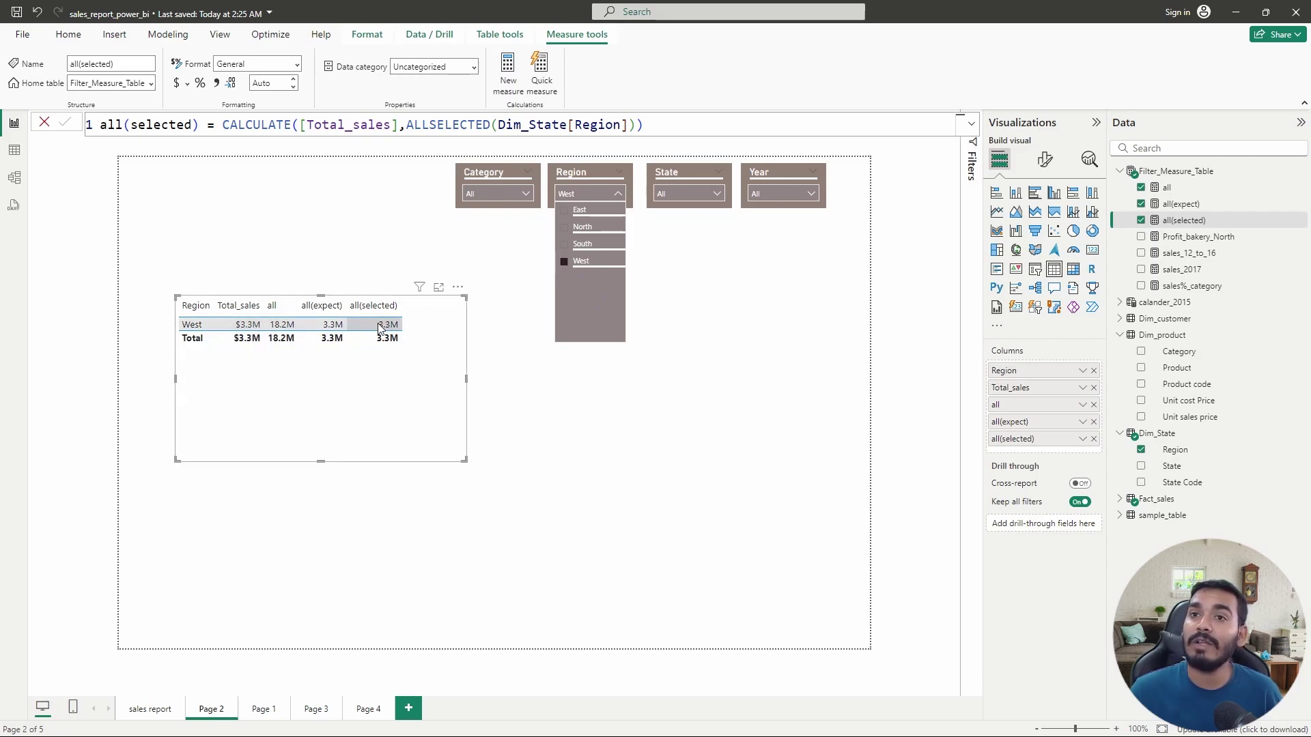
pyautogui.click(564, 265)
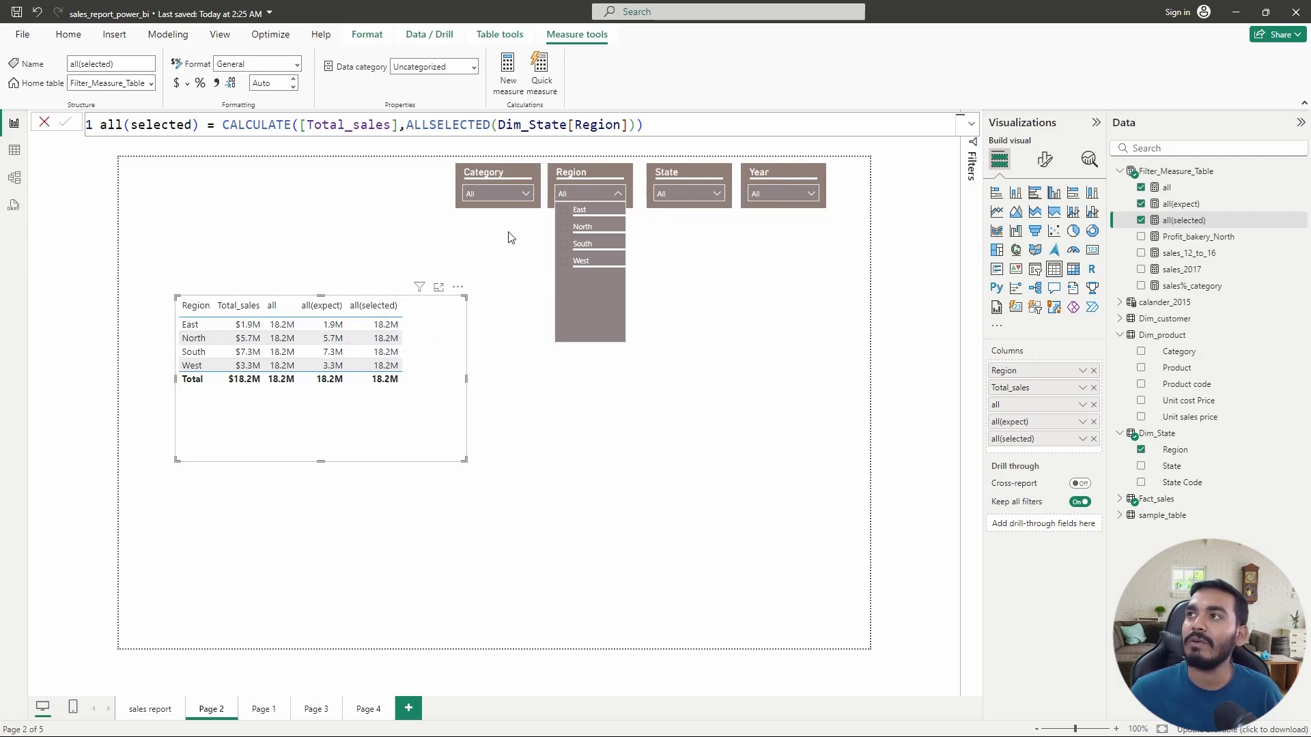
# Filter the region table to the Bakery category to compare the measures with Total_sales
pyautogui.click(530, 194)
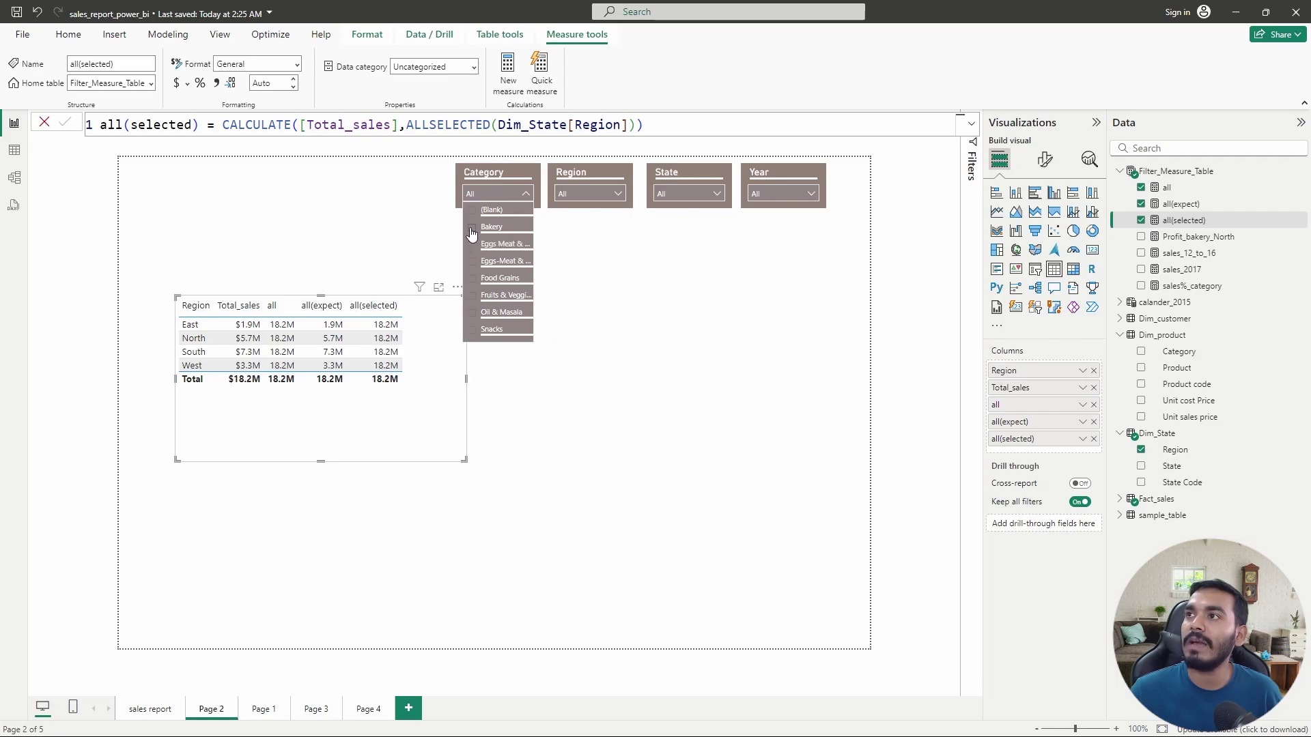
pyautogui.click(471, 230)
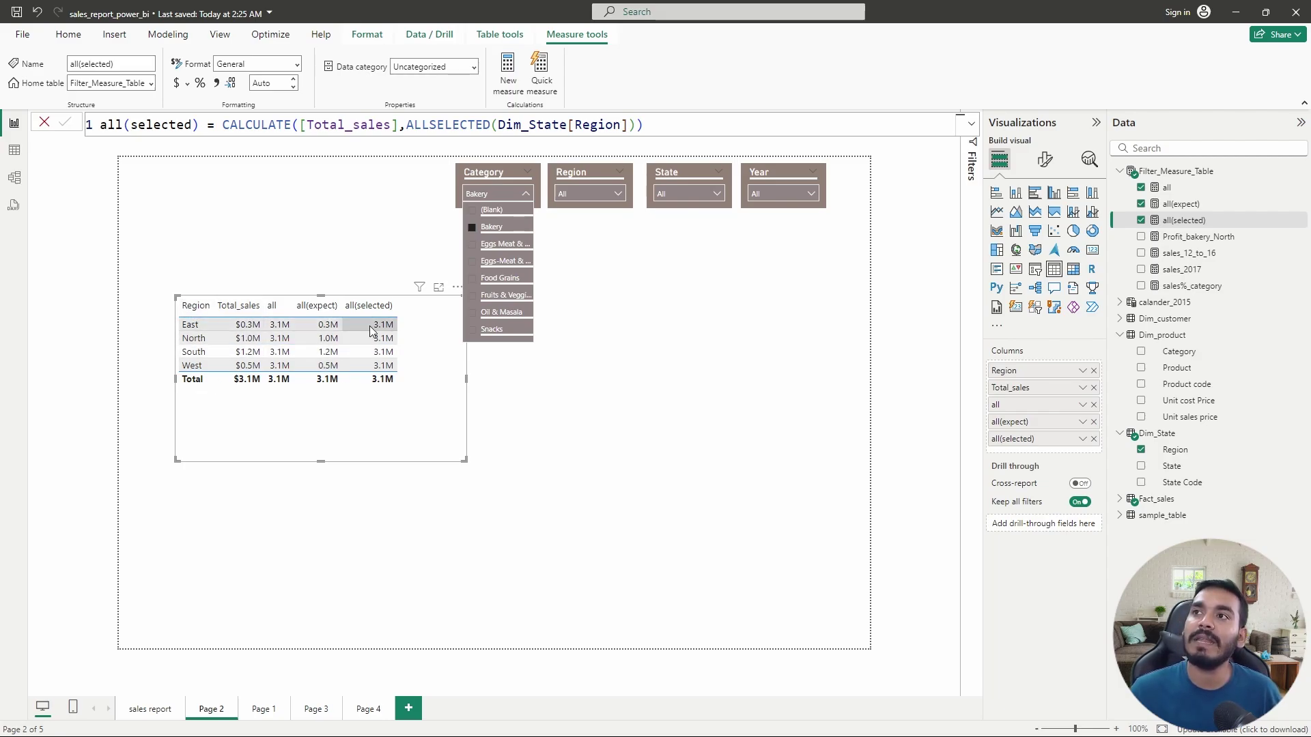
pyautogui.click(374, 434)
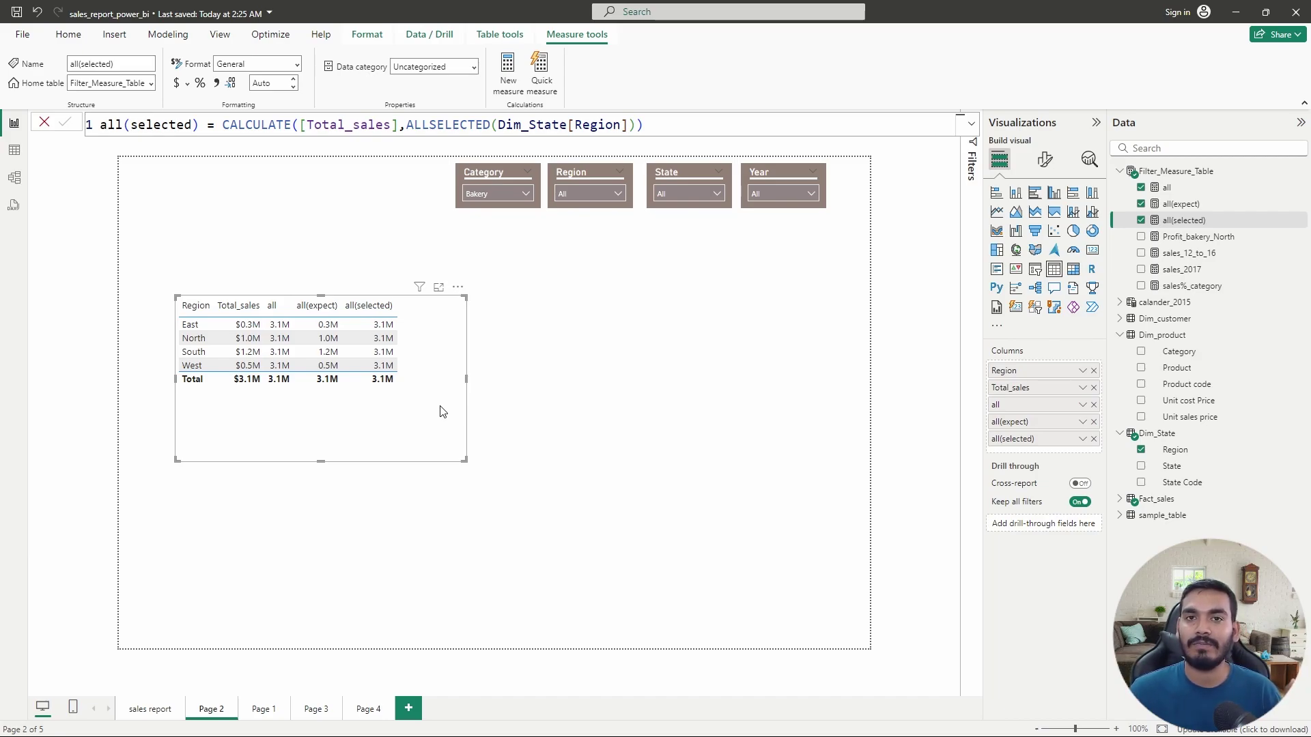
# Shrink the region table to fit its contents and place a new empty table visual beside it
pyautogui.moveTo(465, 460); pyautogui.dragTo(417, 412)
pyautogui.click(617, 362)
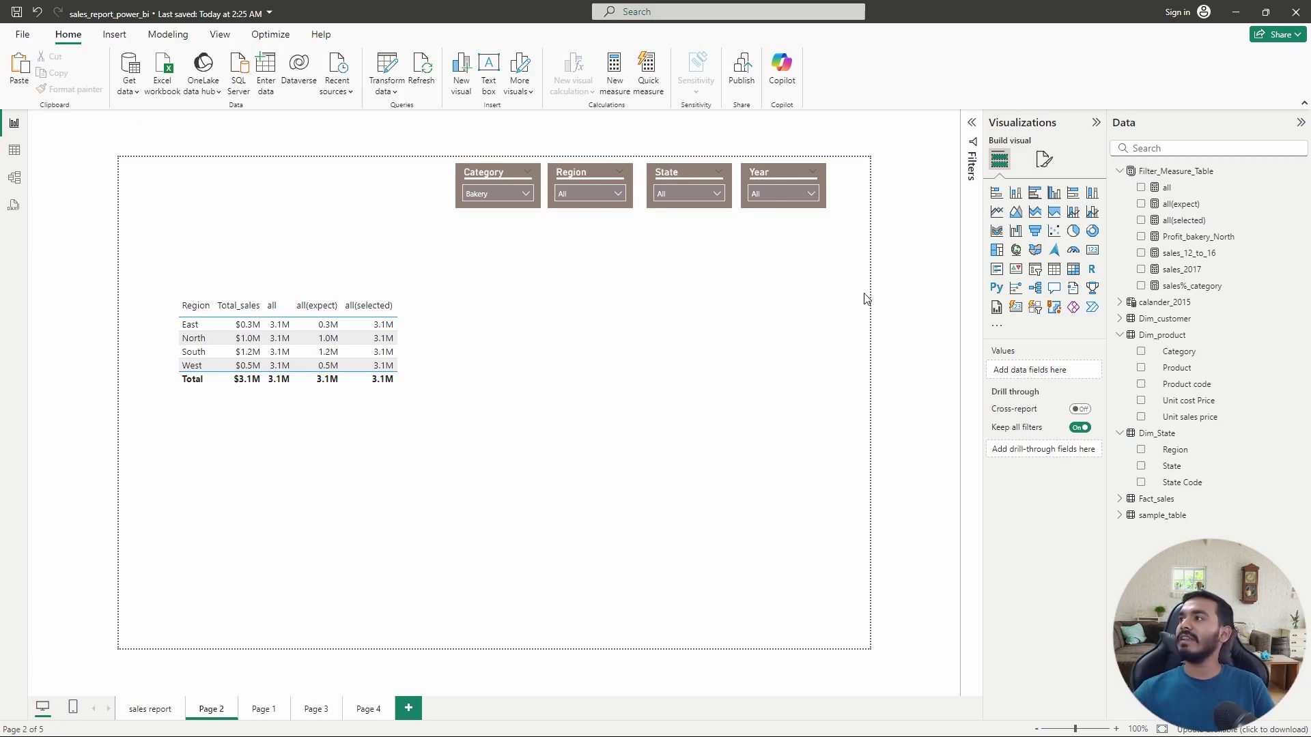
pyautogui.click(1053, 273)
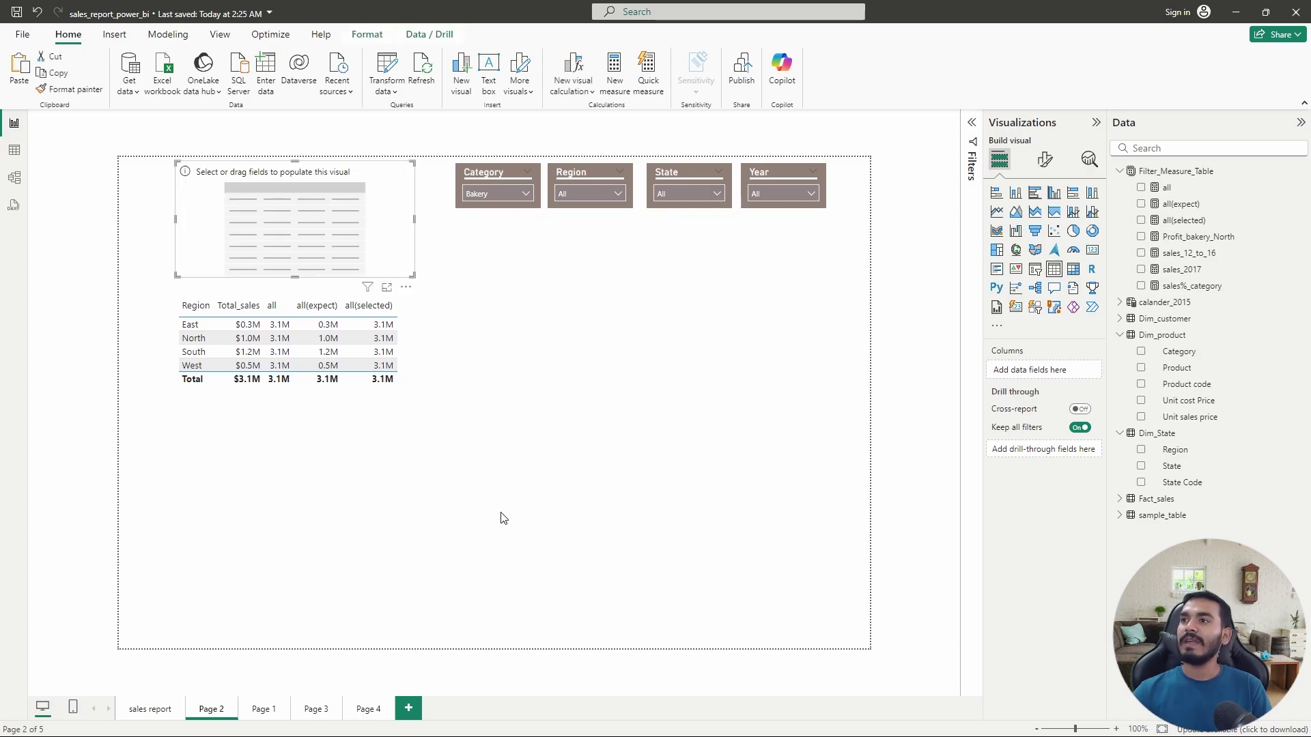
pyautogui.moveTo(503, 256); pyautogui.dragTo(635, 331)
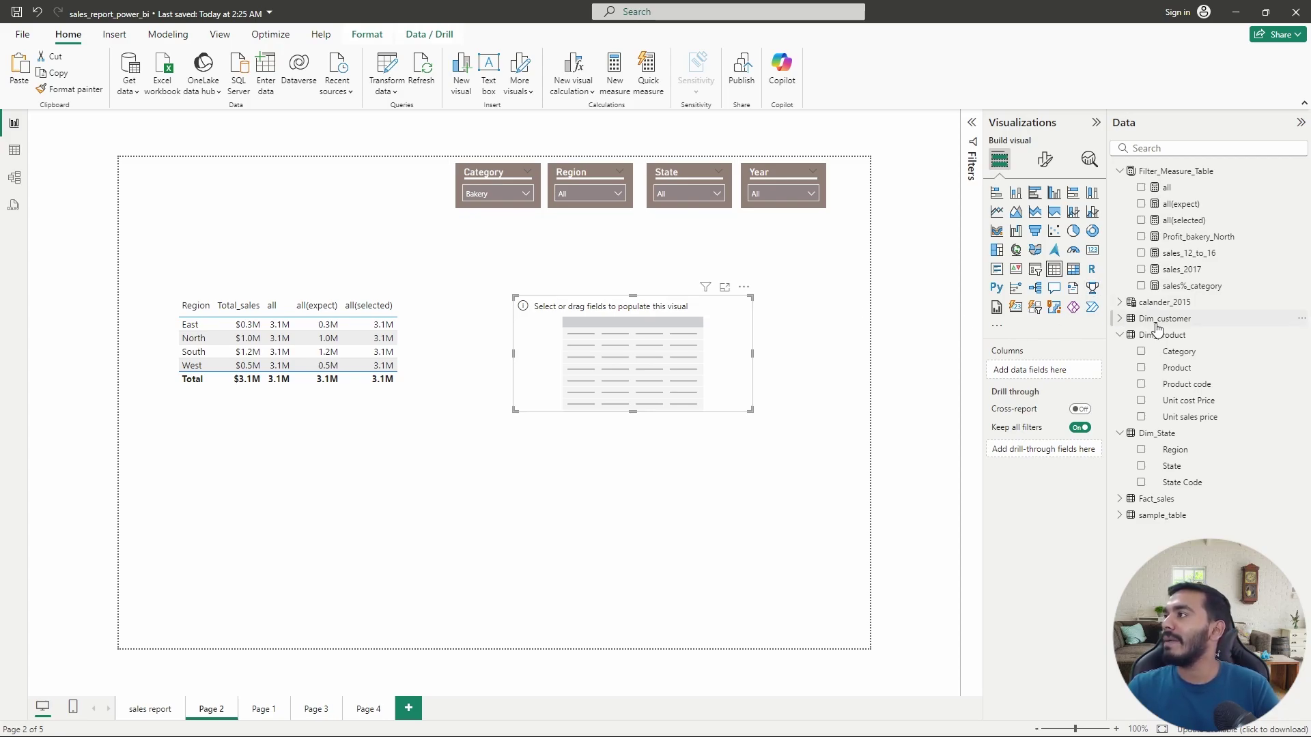
# Add Category from Dim_product to the new table and clear the Bakery selection from the Category slicer
pyautogui.moveTo(1179, 353); pyautogui.dragTo(1061, 369)
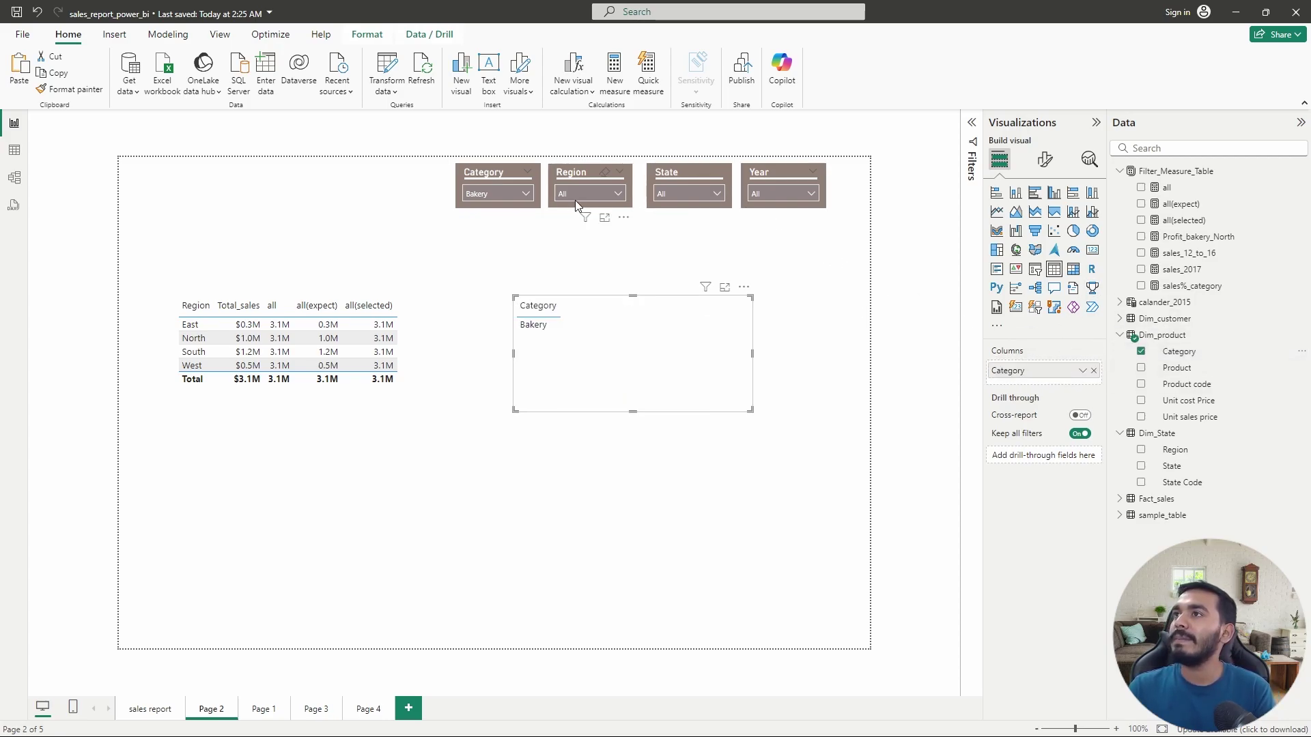
pyautogui.click(526, 194)
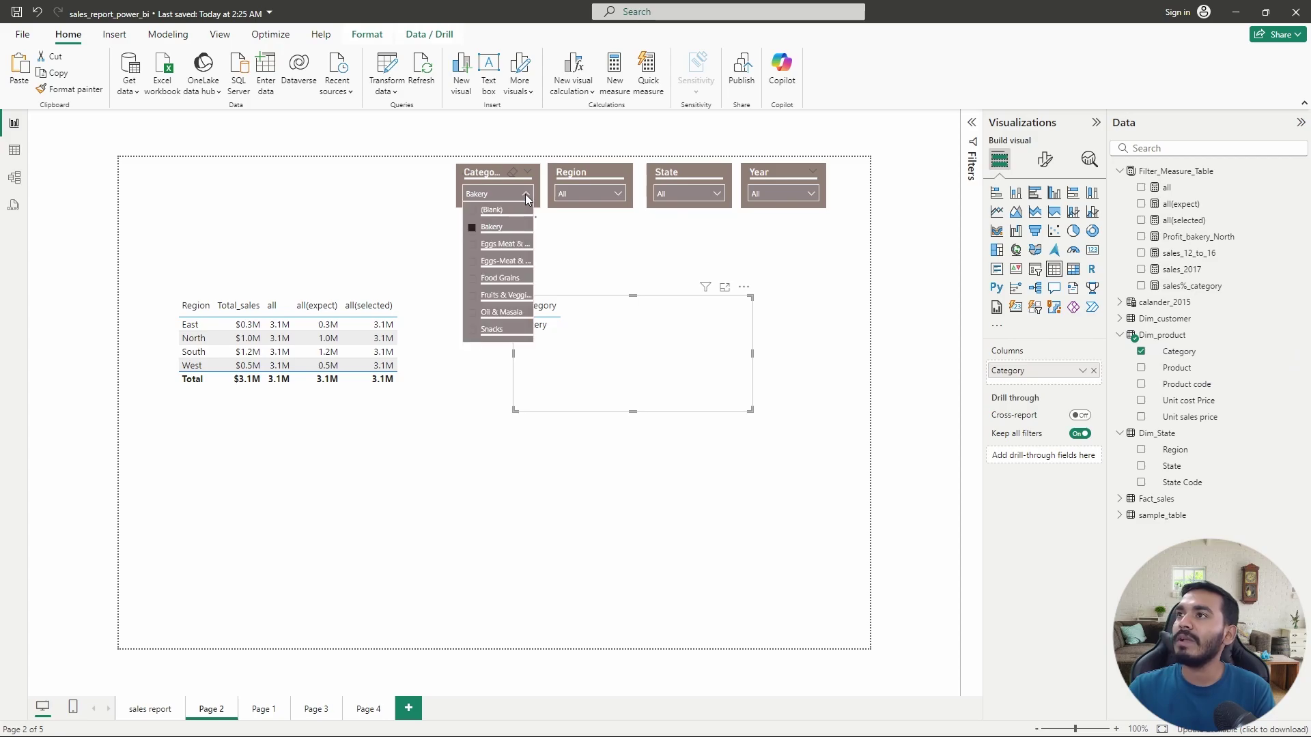
pyautogui.click(469, 231)
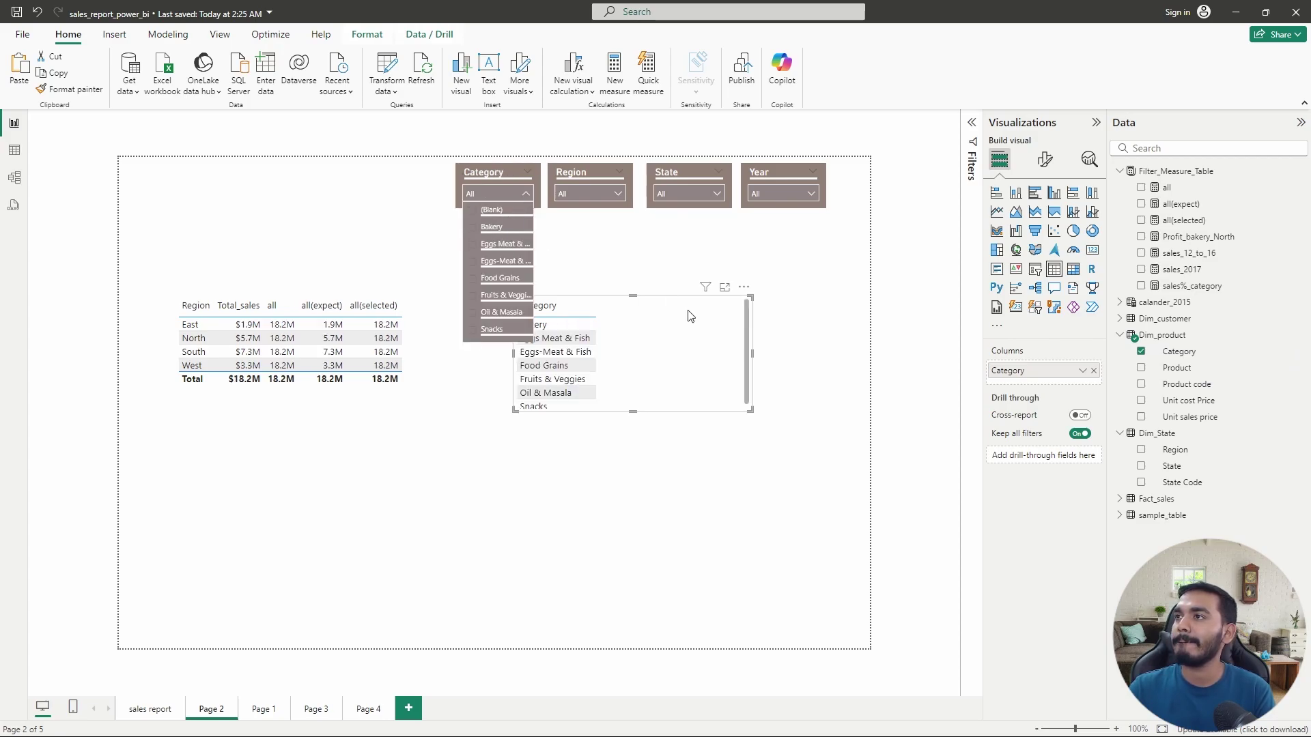
# Add Total_sales from Fact_sales to the category table and enlarge the table to show all its rows
pyautogui.click(956, 394)
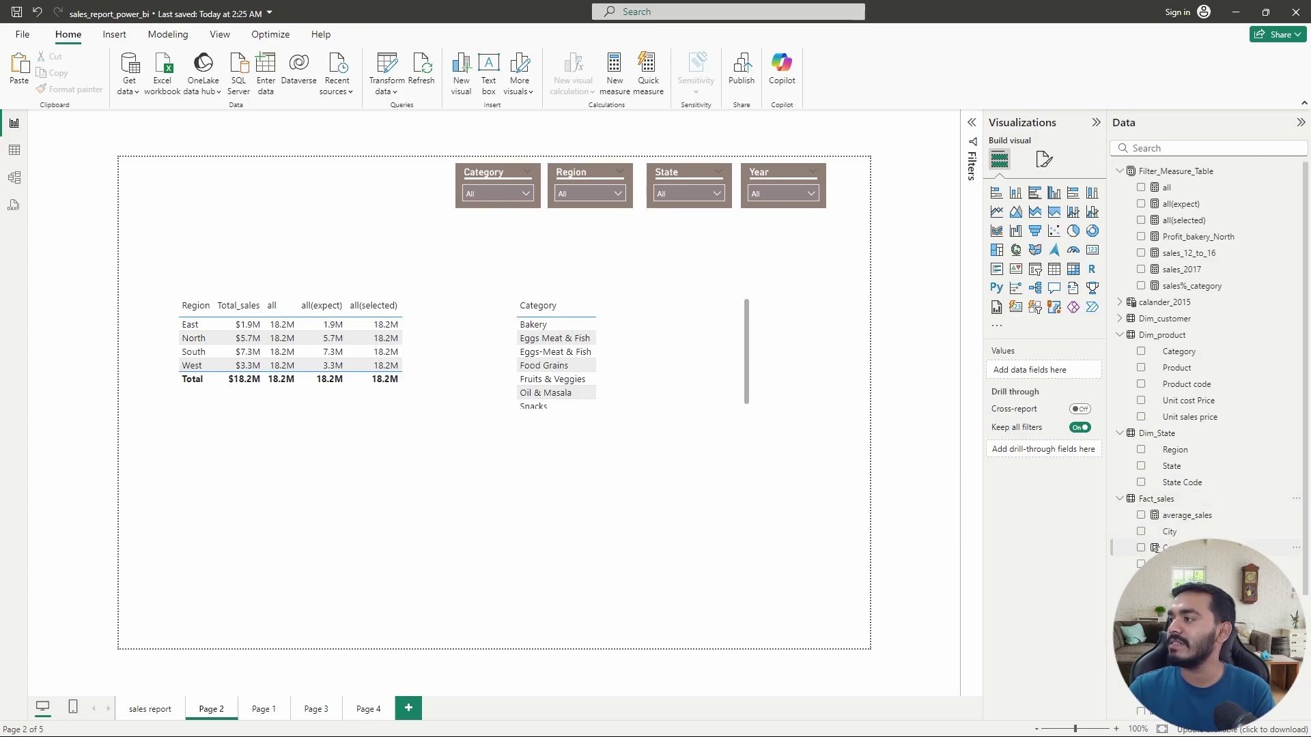
pyautogui.scroll(-3, 1180, 540)
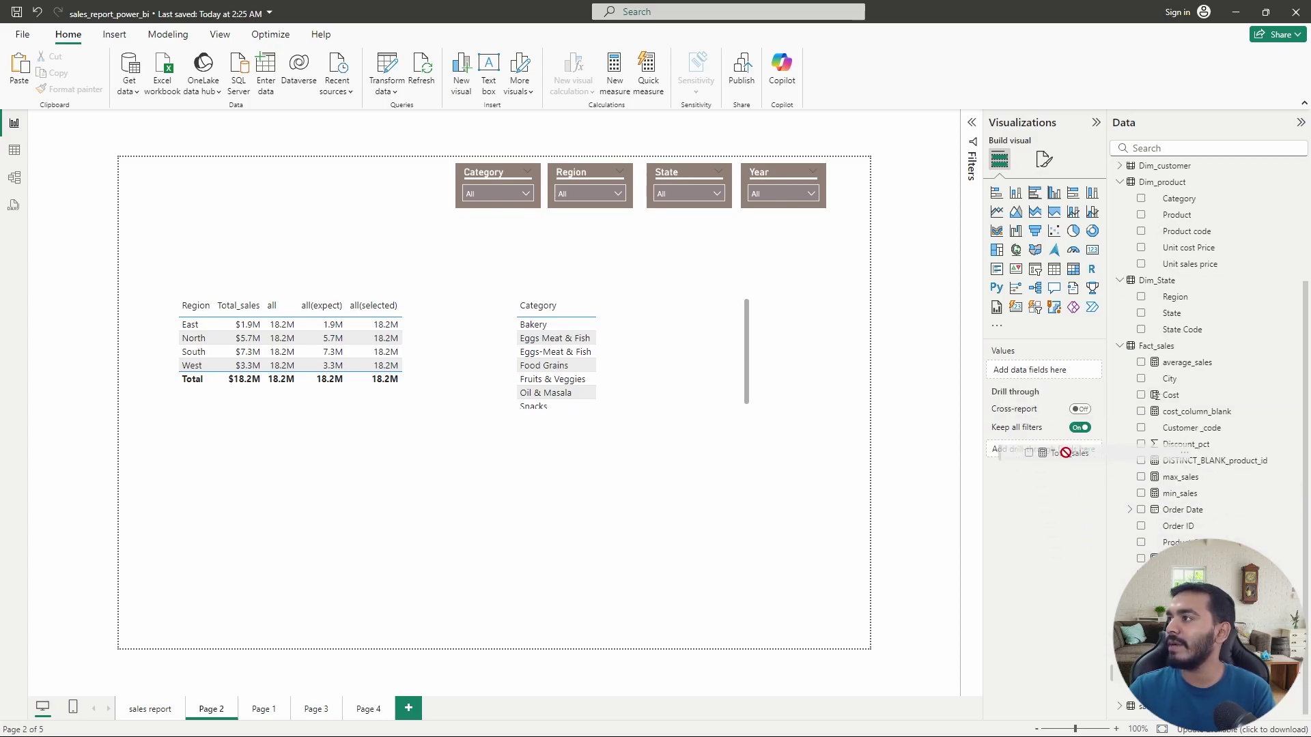
pyautogui.click(659, 409)
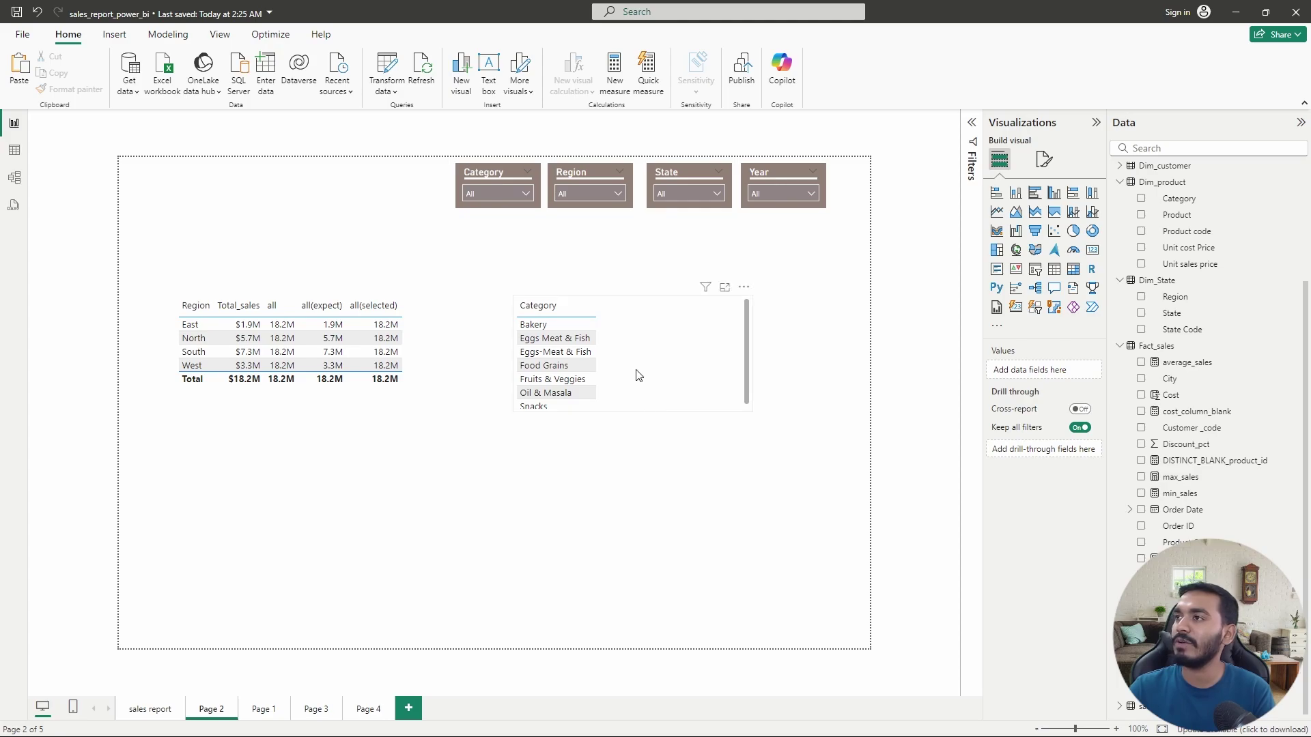
pyautogui.moveTo(1119, 532); pyautogui.dragTo(1055, 376)
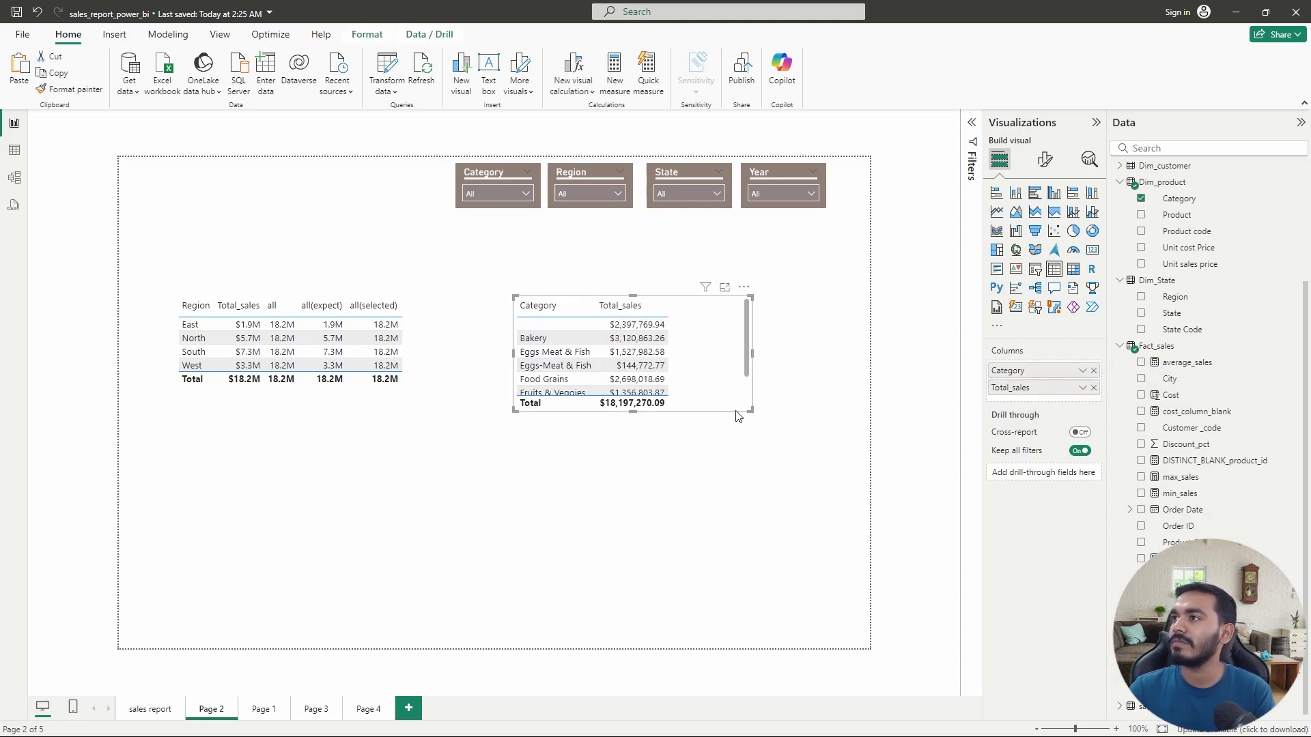
pyautogui.moveTo(785, 508); pyautogui.dragTo(750, 515)
# Display the category table's Total_sales values in millions with 1 decimal place, and shrink the table to fit
pyautogui.click(1046, 163)
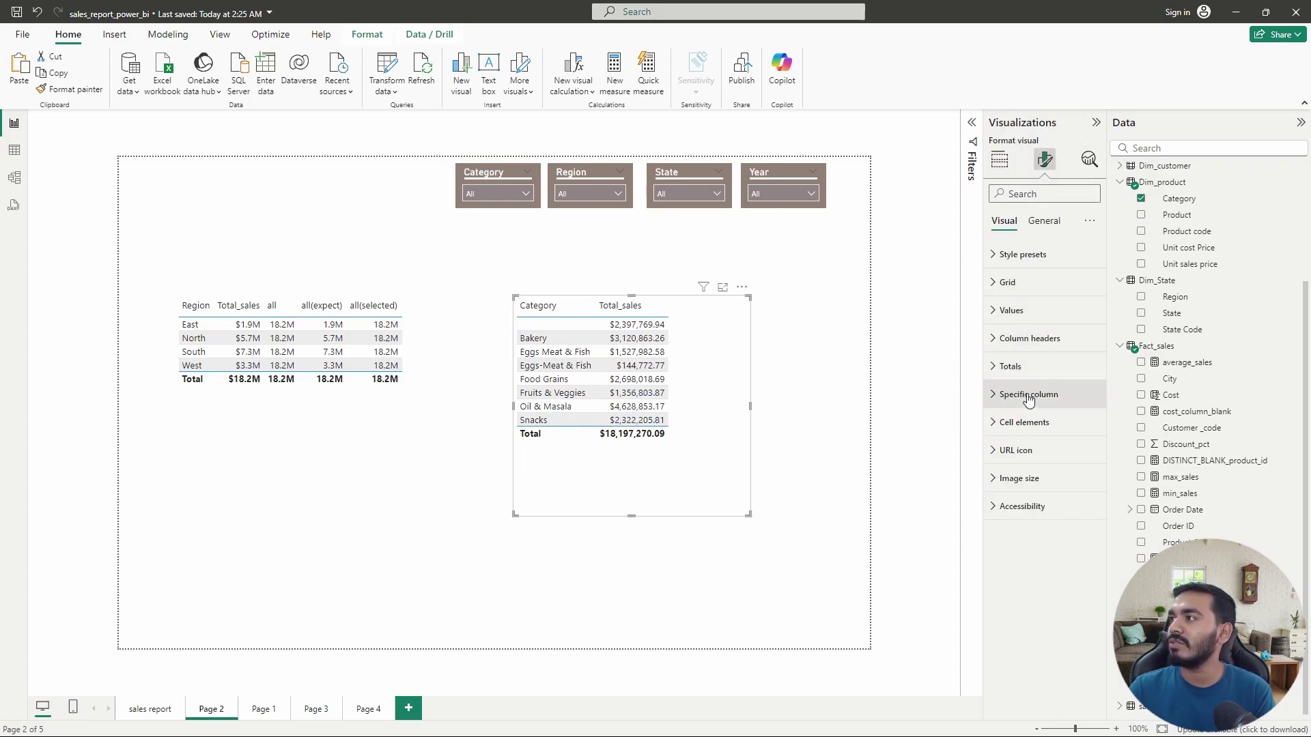
pyautogui.click(1028, 395)
pyautogui.click(1074, 465)
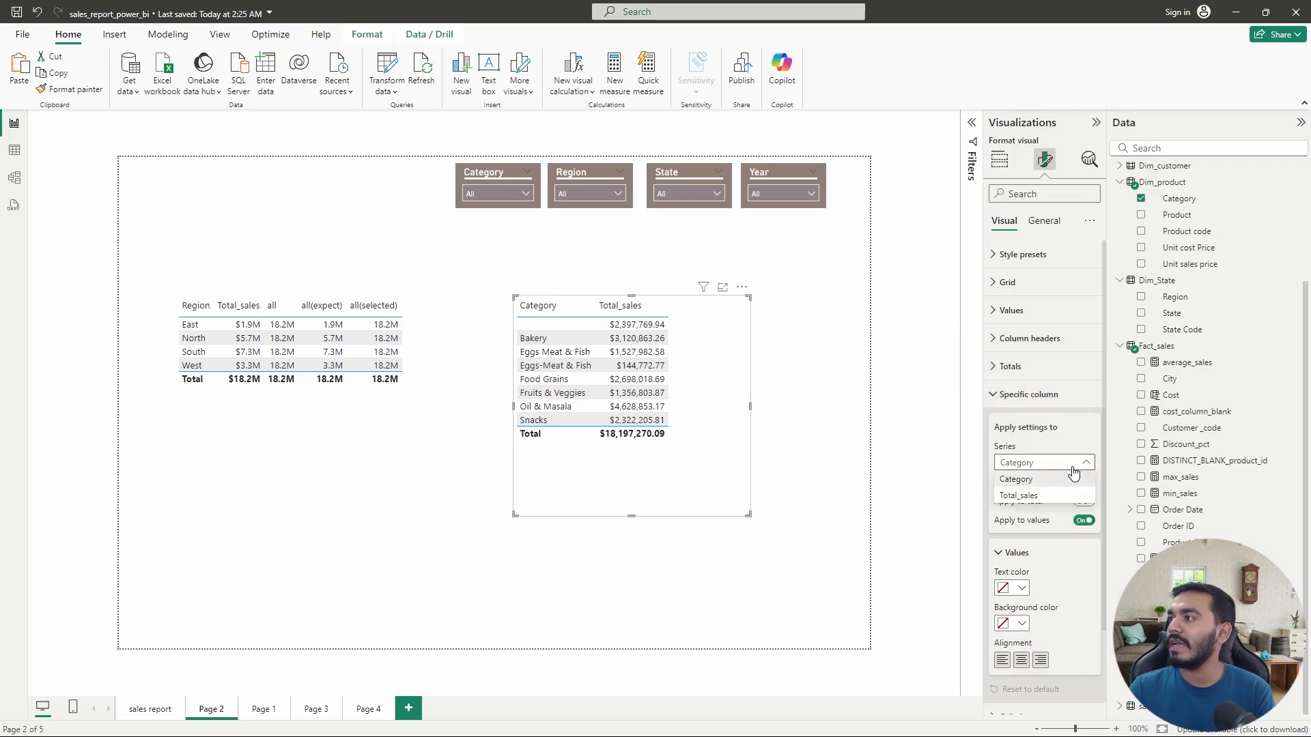
pyautogui.click(1018, 495)
pyautogui.scroll(-1, 1040, 483)
pyautogui.scroll(-3, 1041, 484)
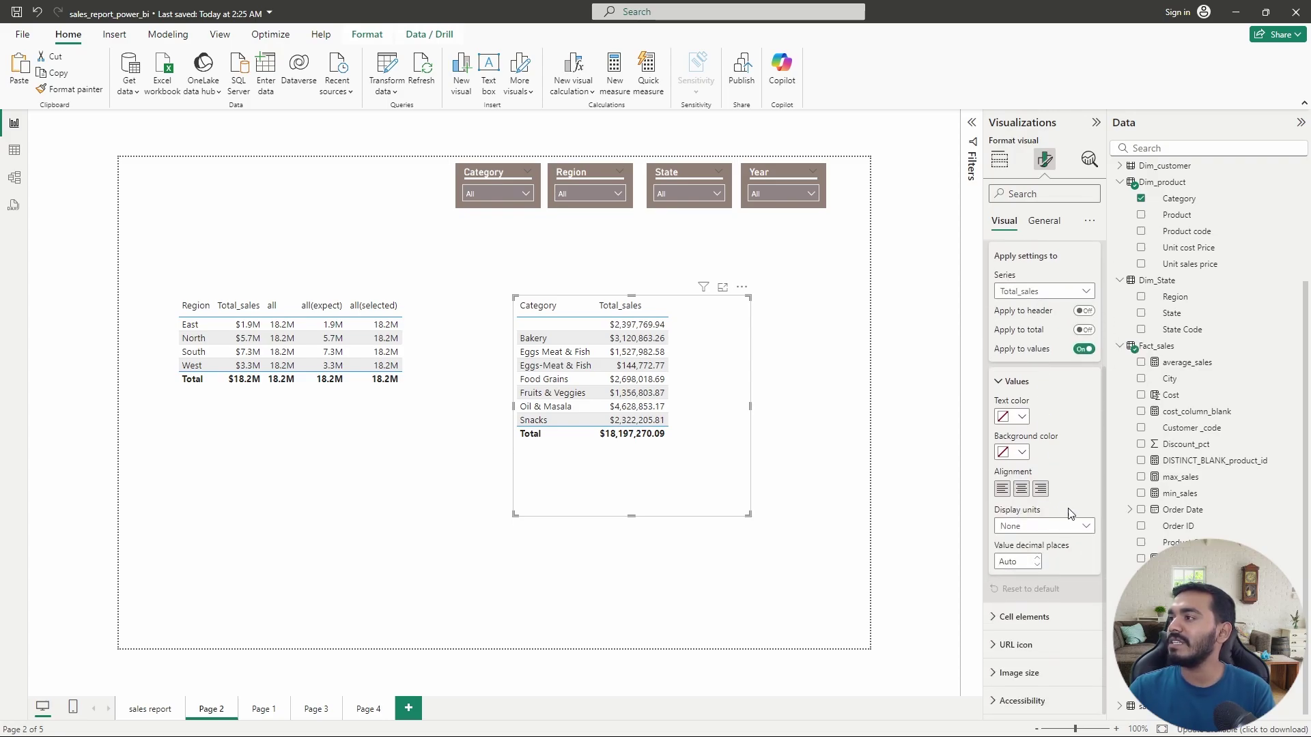
pyautogui.click(1084, 527)
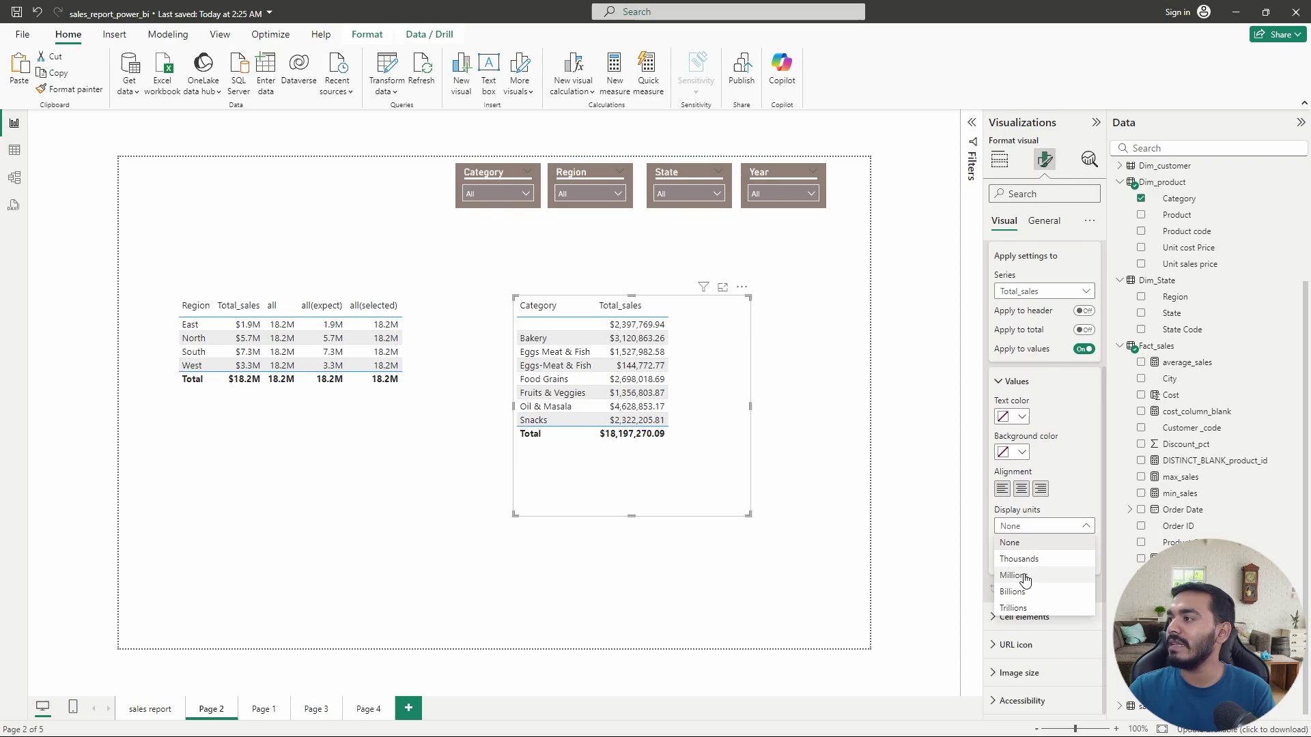
pyautogui.click(1026, 575)
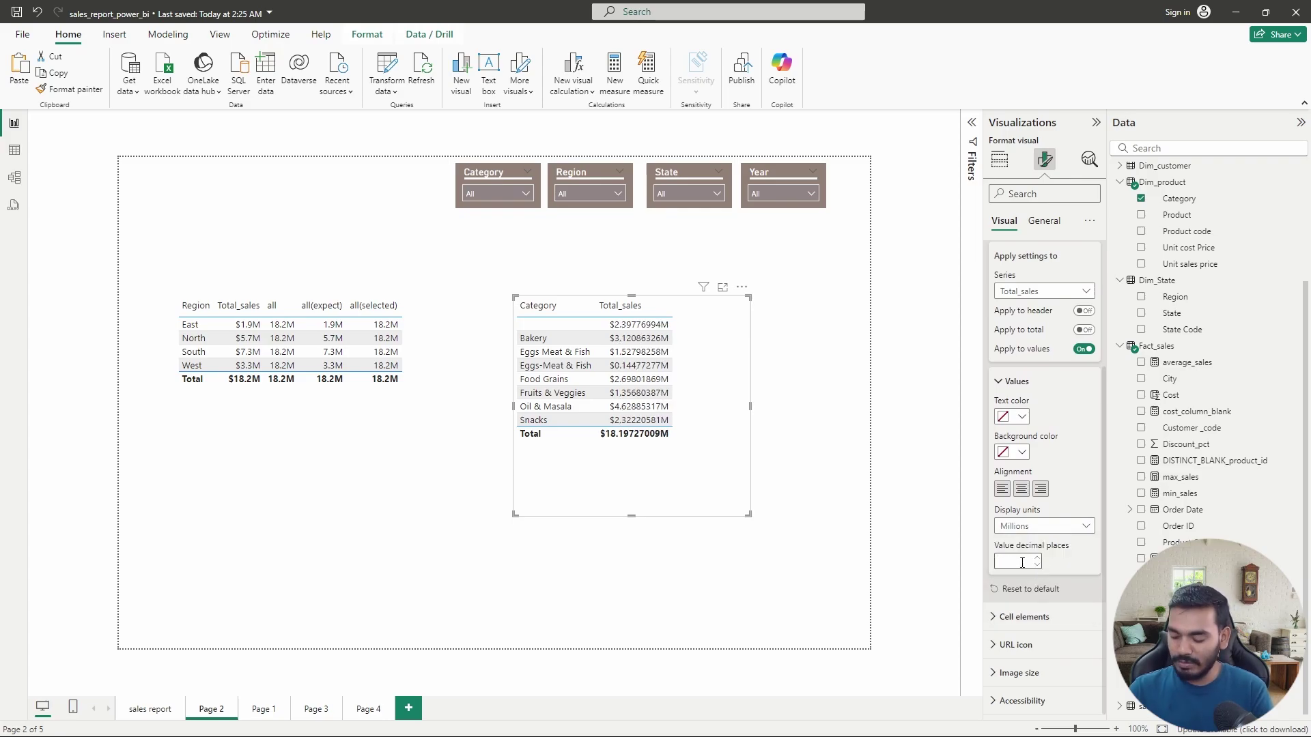
pyautogui.write('1')
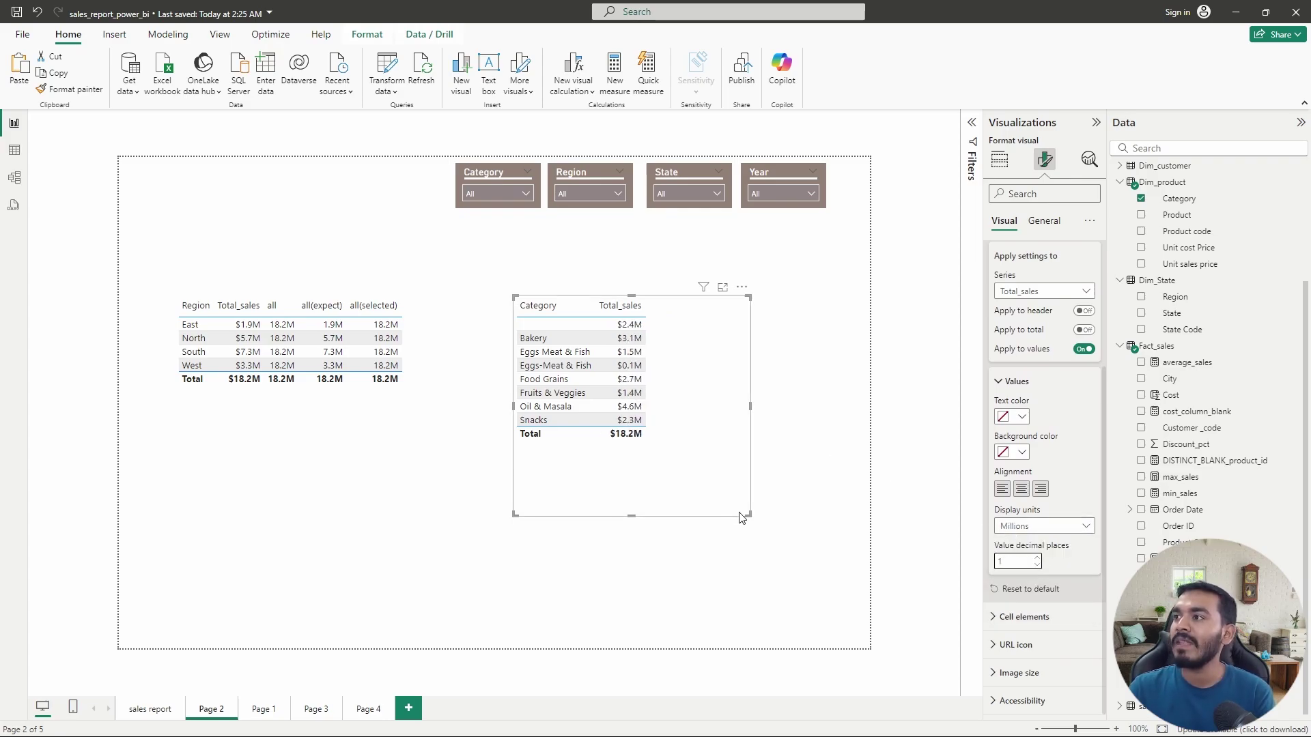
pyautogui.moveTo(749, 515); pyautogui.dragTo(689, 462)
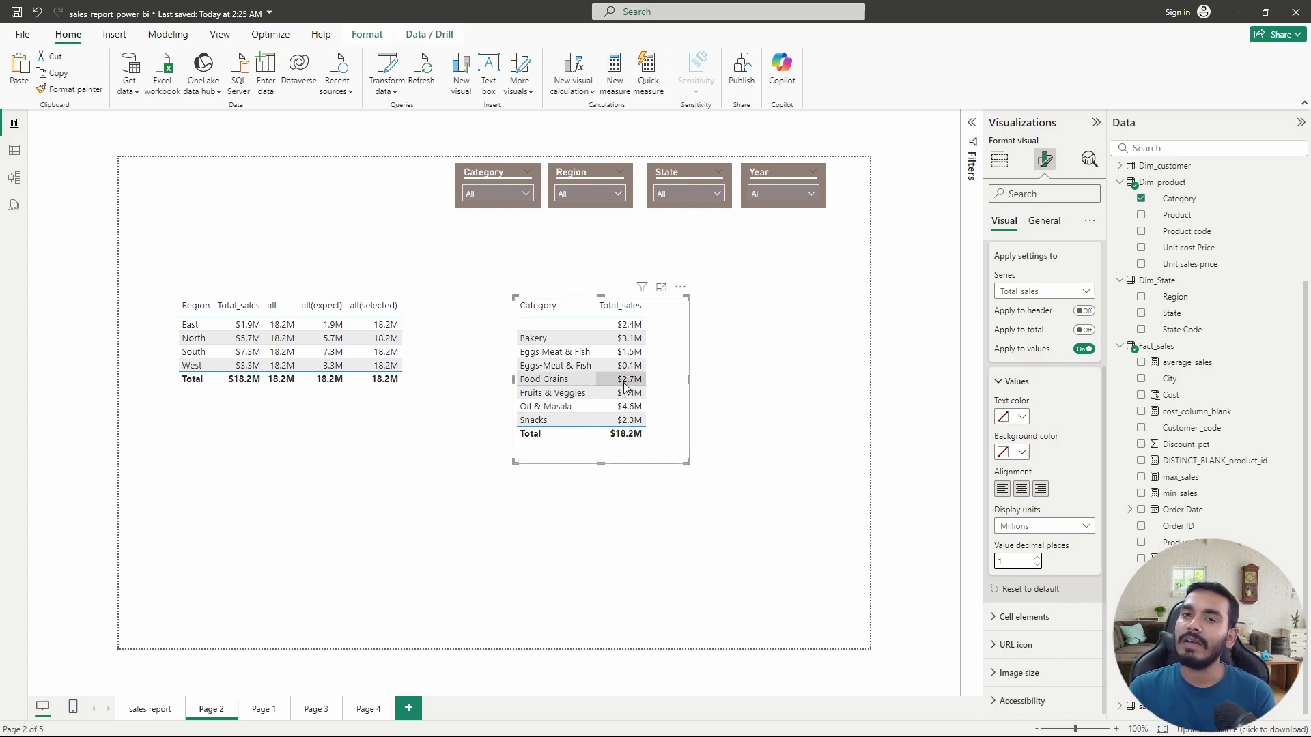
# Create a new measure in Filter_Measure_Table and name it SALES_FOOD_GRAINS
pyautogui.rightClick(1182, 235)
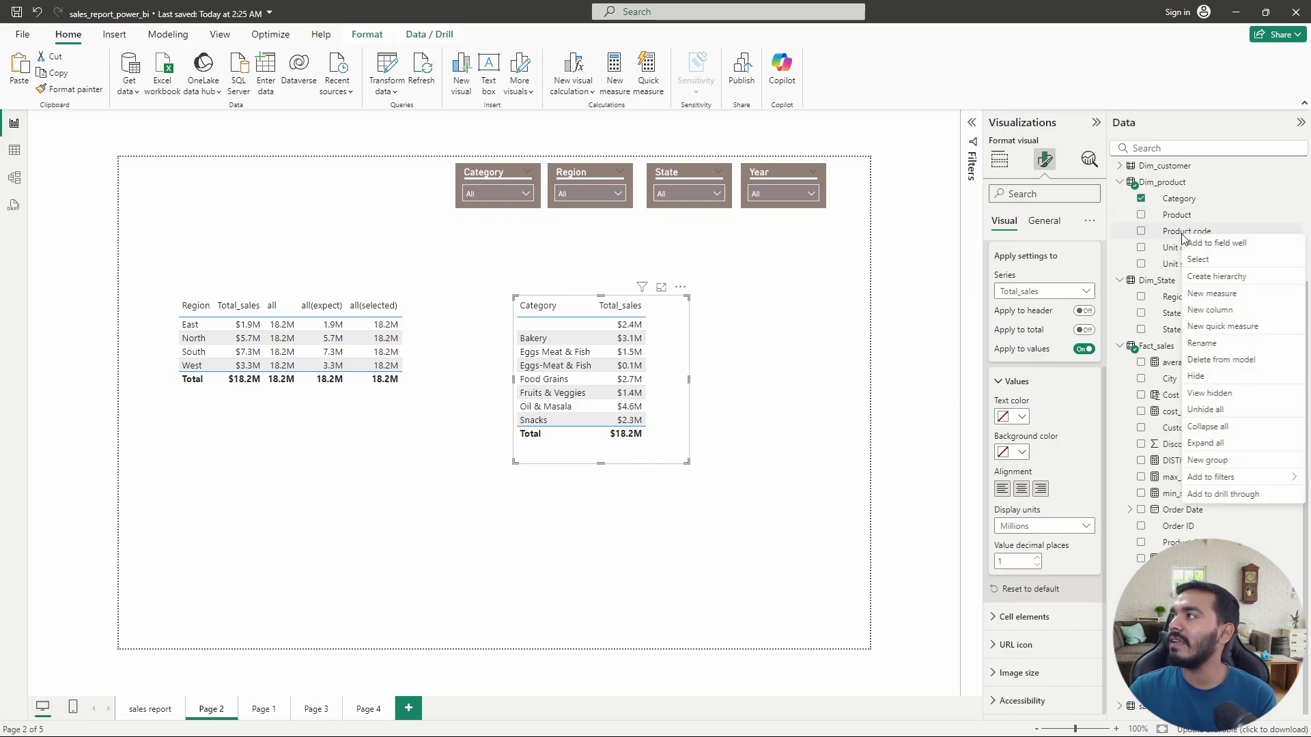
pyautogui.click(1245, 207)
pyautogui.scroll(3, 1171, 209)
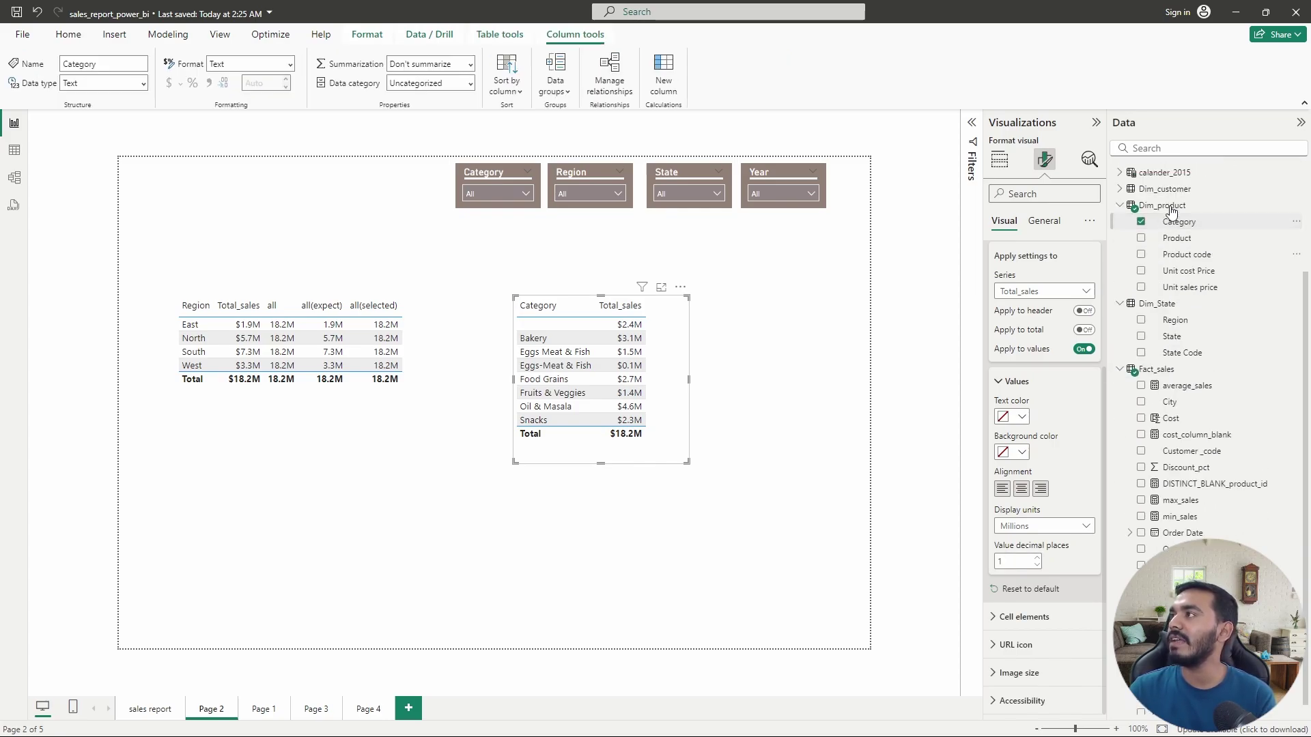
pyautogui.rightClick(1179, 272)
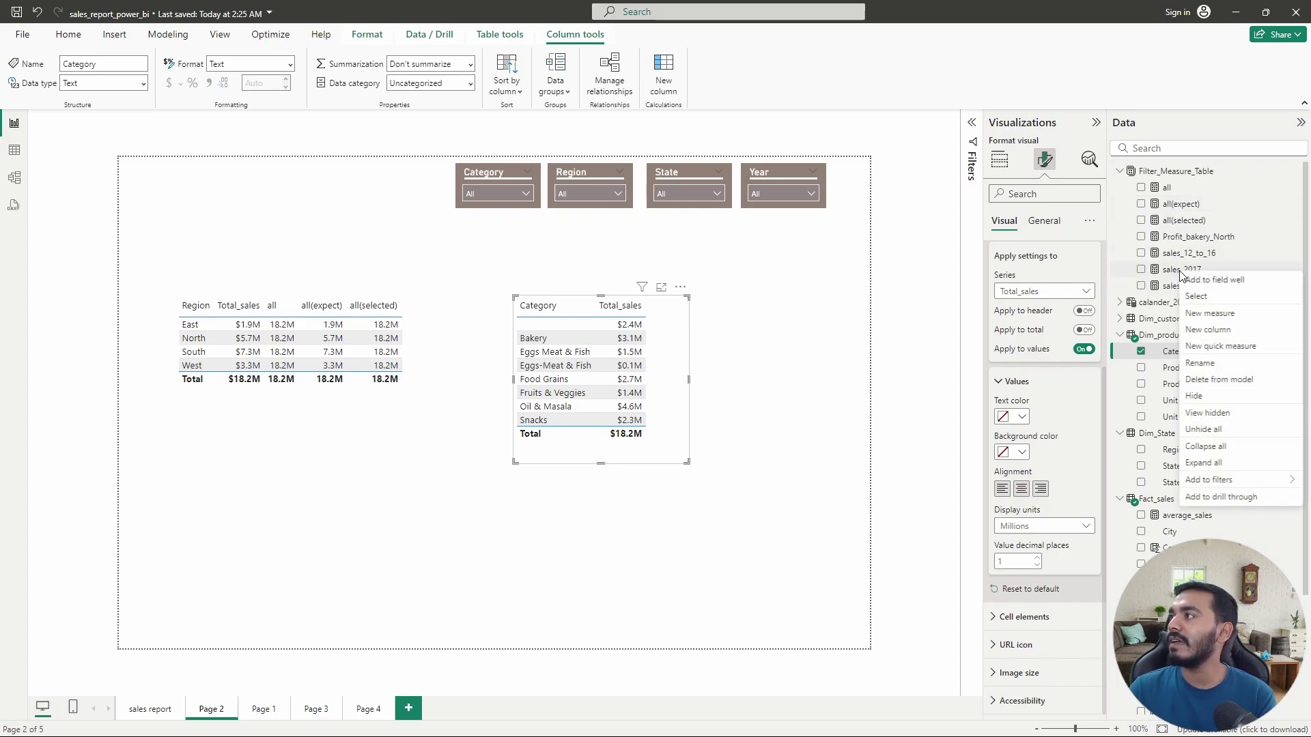
pyautogui.press('Escape')
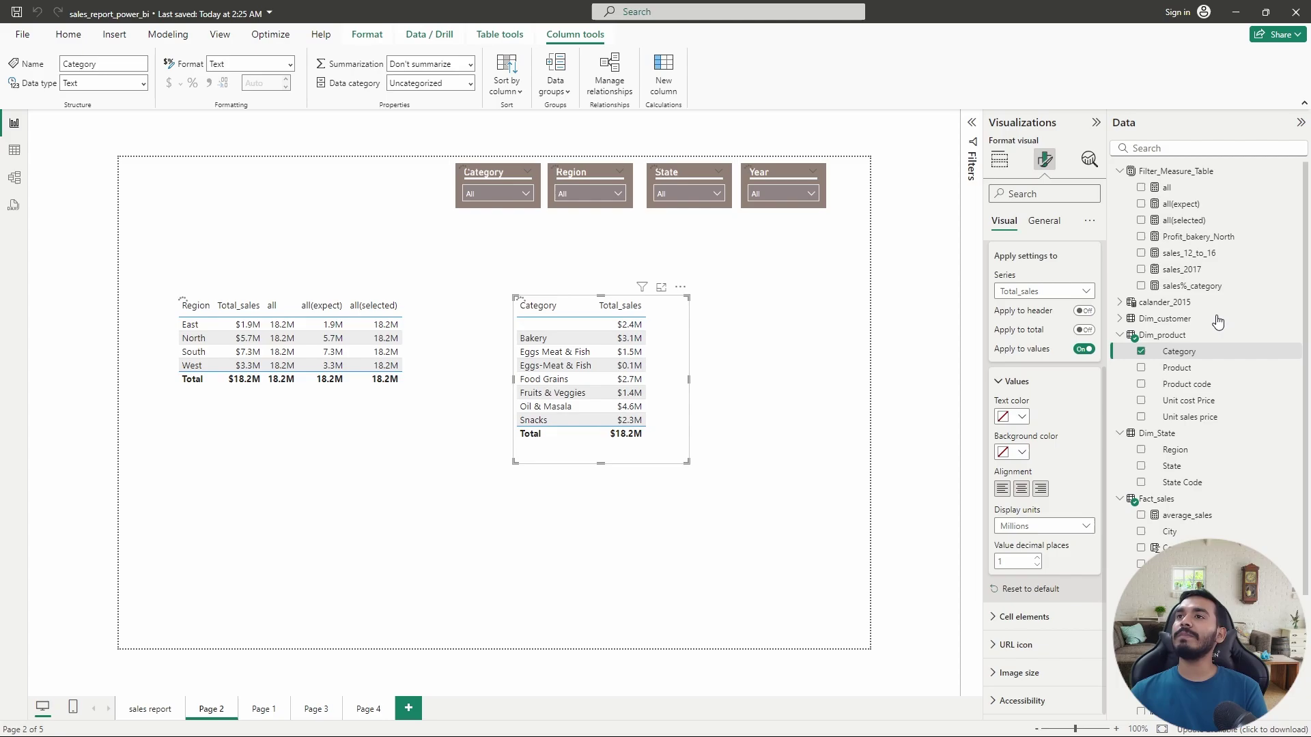
pyautogui.hotkey('ctrl', 'a')
pyautogui.press('BackSpace')
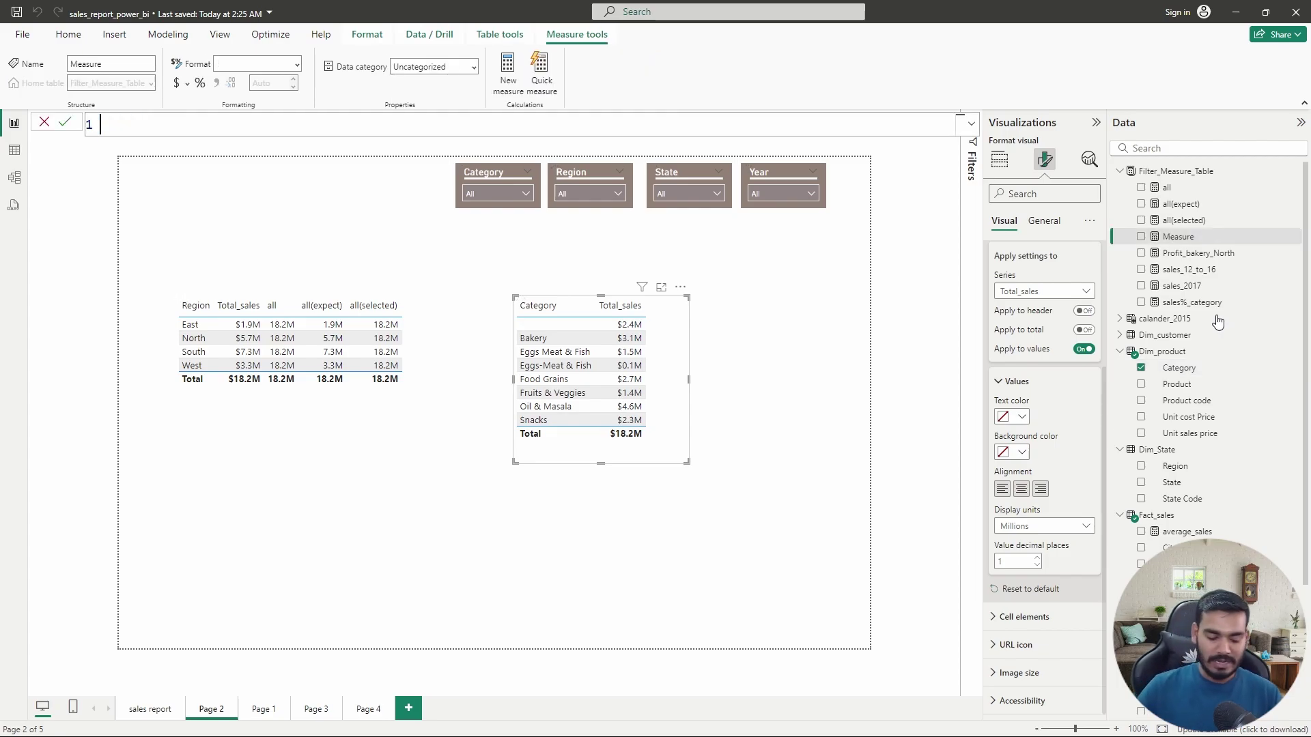
pyautogui.write('SALES_')
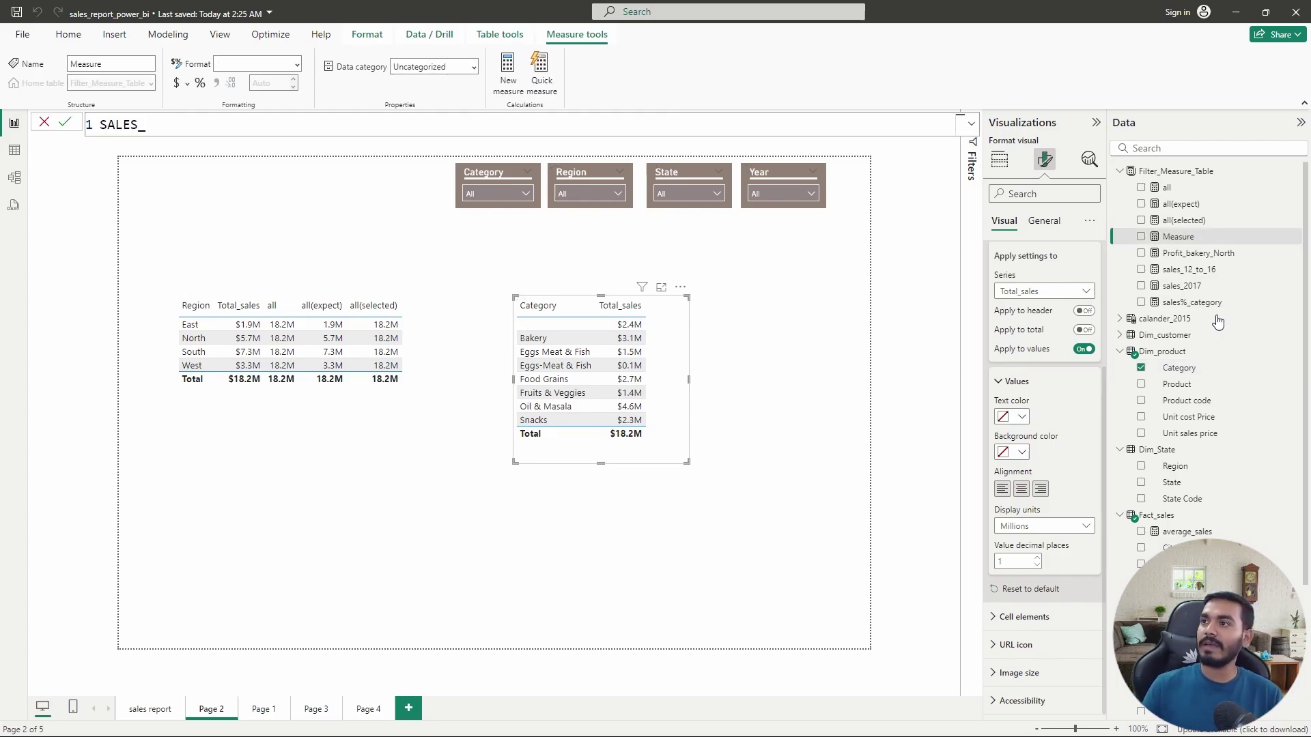
pyautogui.write('FOOD_')
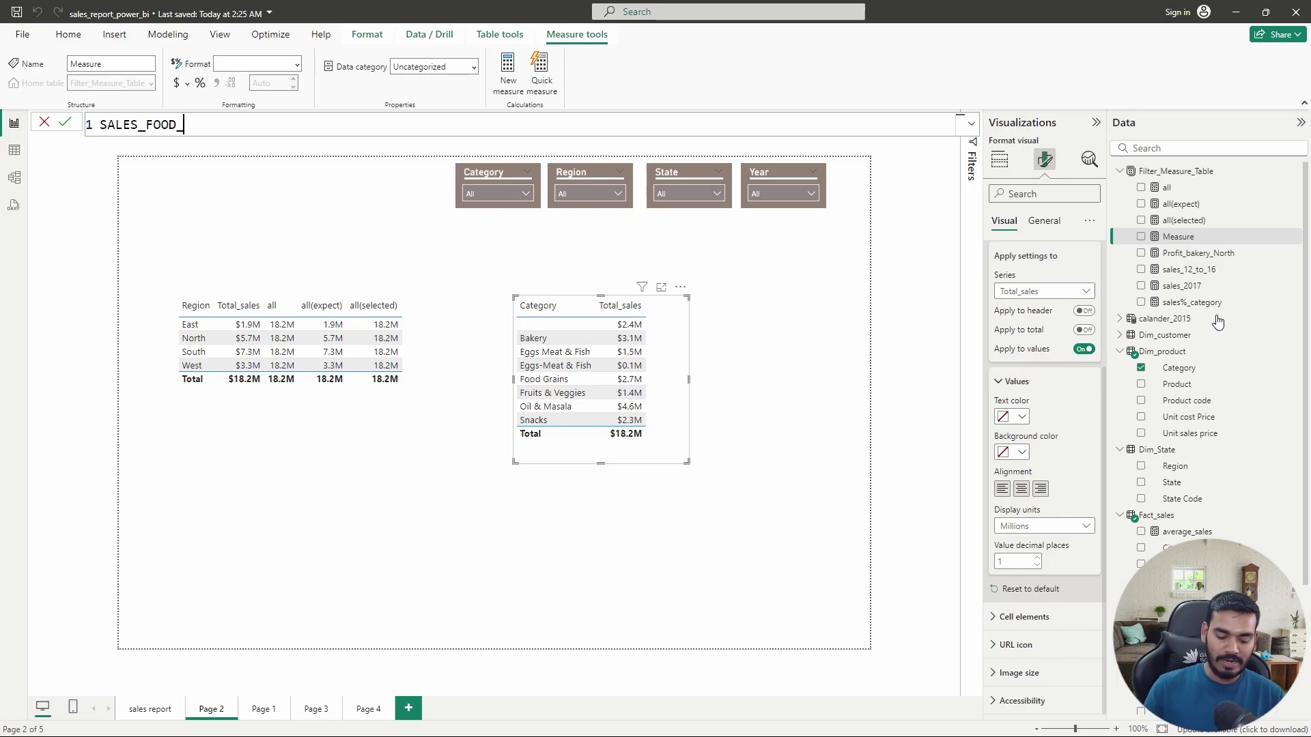
pyautogui.write('GRAINS')
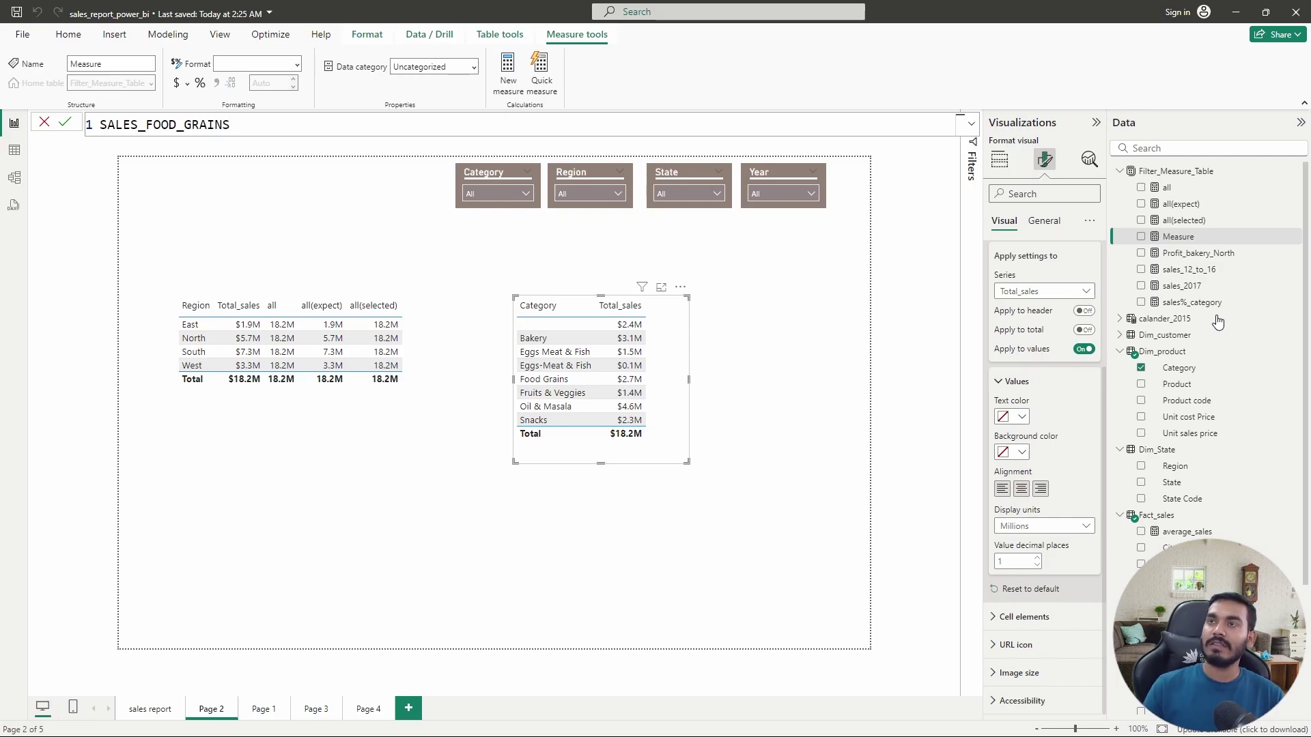
# Start the SALES_FOOD_GRAINS formula with CALCULATE, using the [Total_sales] measure as its expression
pyautogui.write('=CALCULATE(')
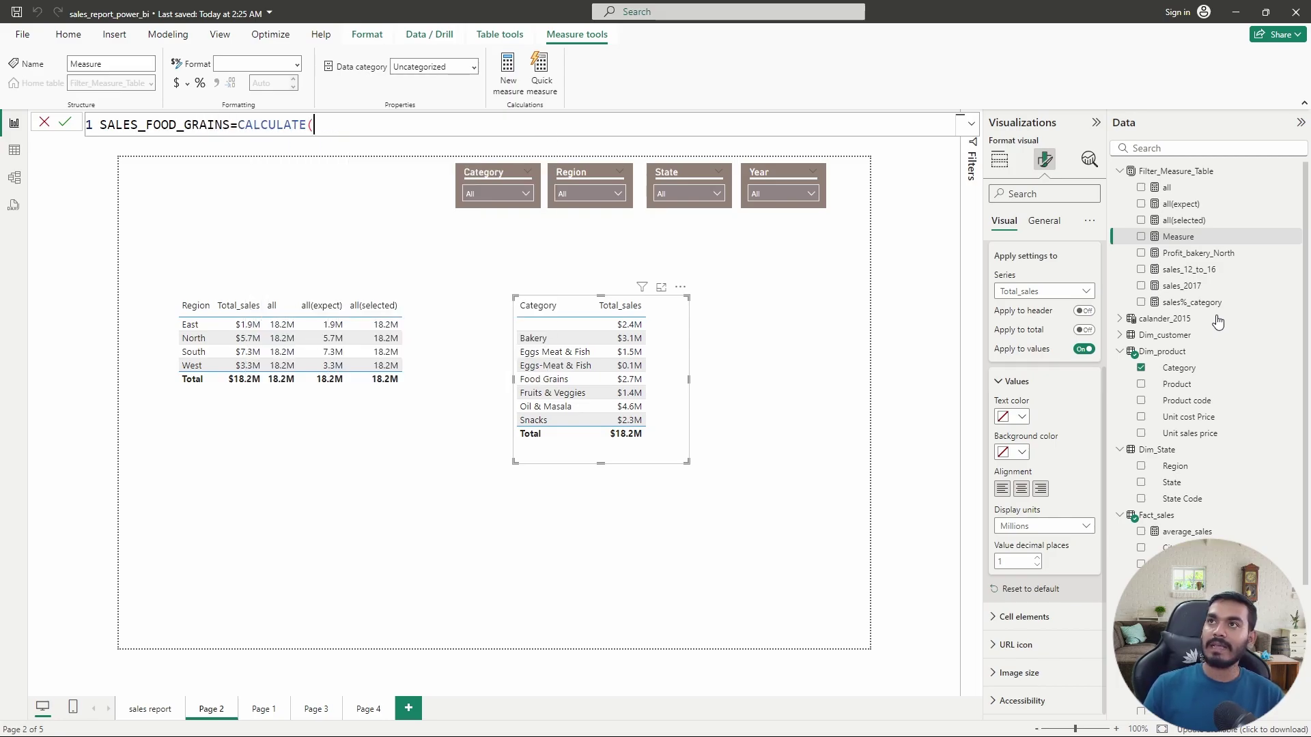
pyautogui.write('TOT')
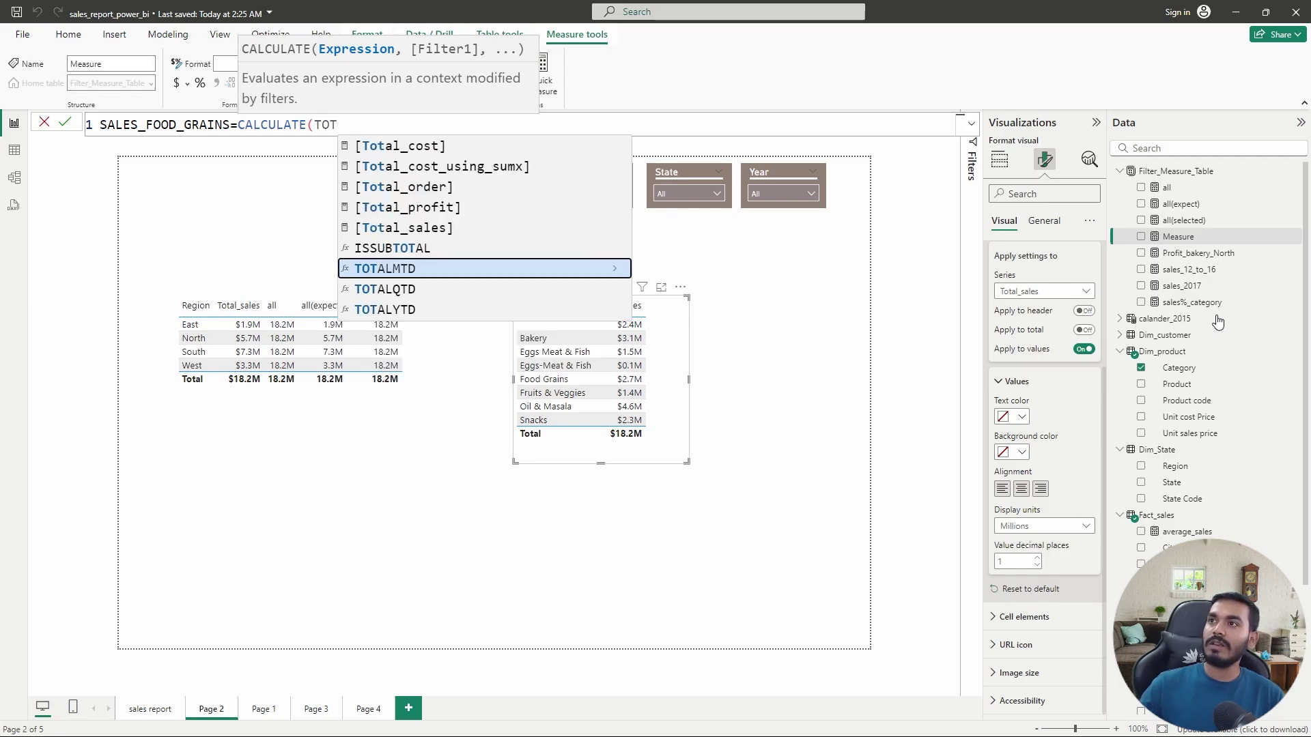
pyautogui.press('Up')
pyautogui.press('Up')
pyautogui.press('Tab')
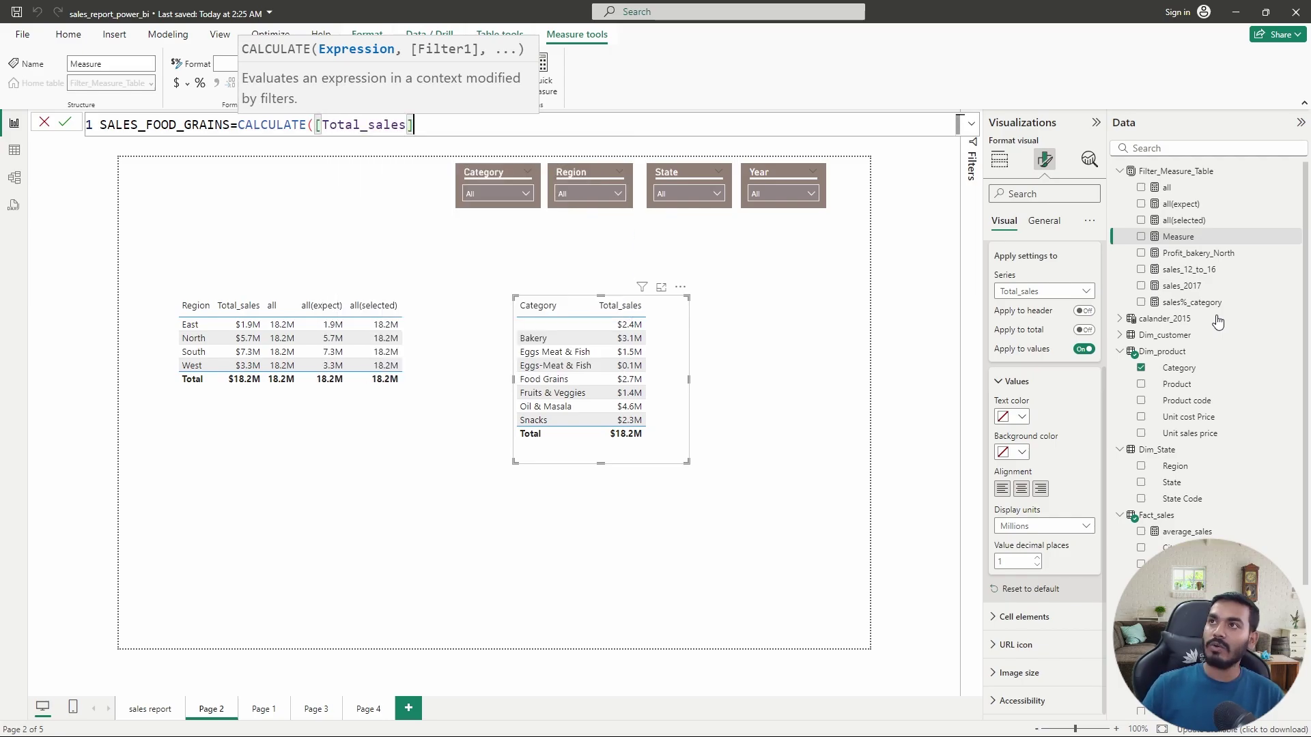
# Complete the SALES_FOOD_GRAINS formula with the filter Dim_product[Category]="Food Grains" and commit the measure
pyautogui.write(',')
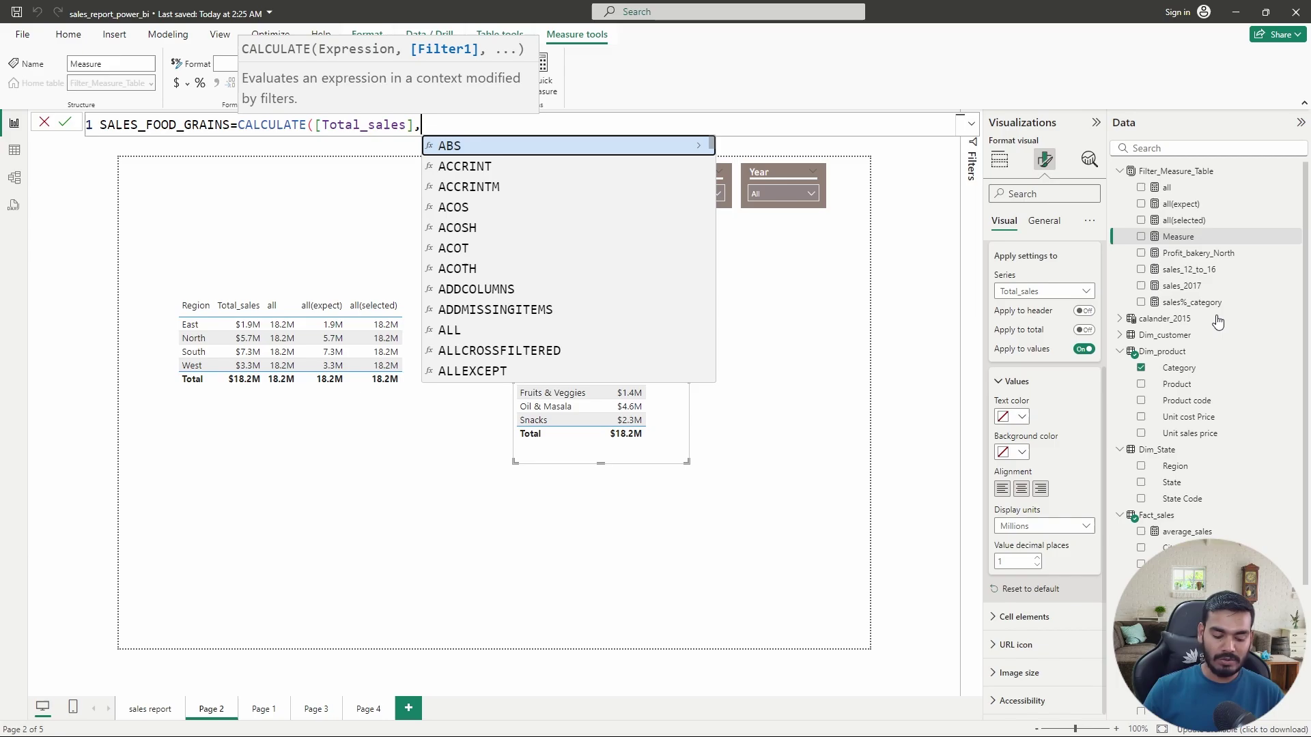
pyautogui.write('dim')
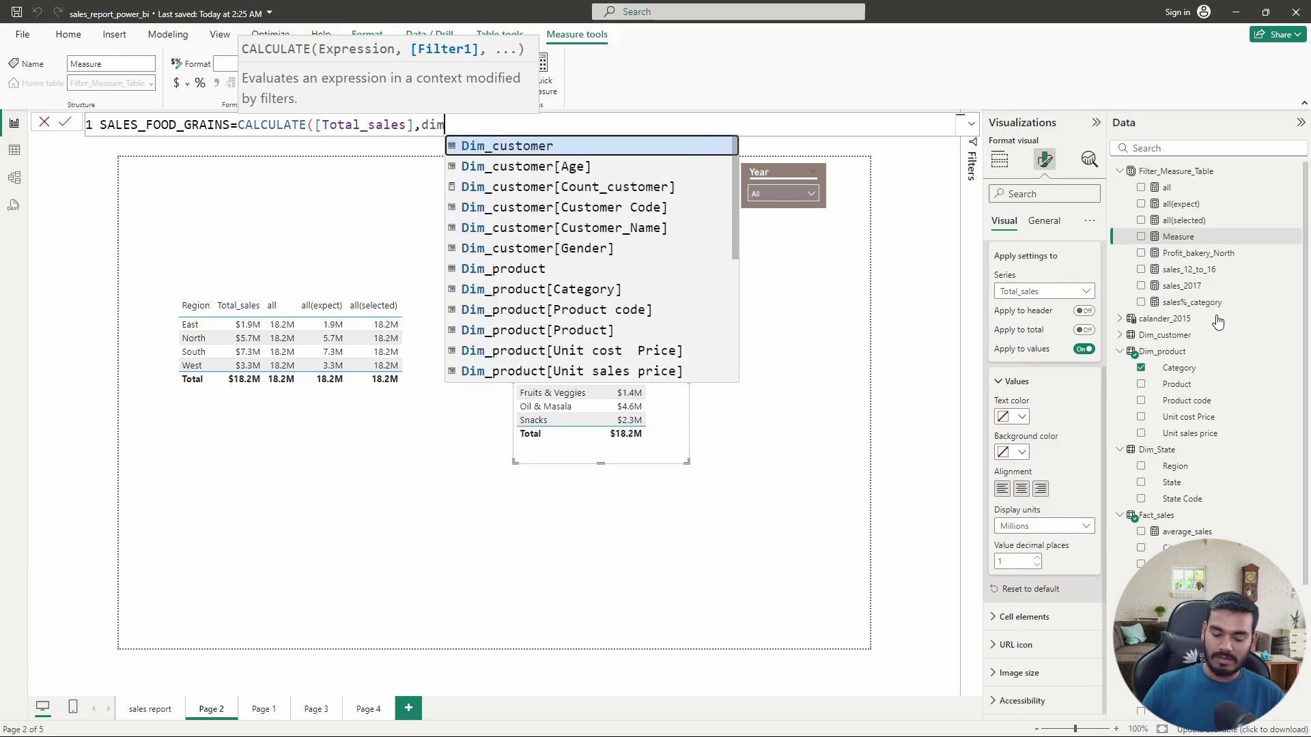
pyautogui.write('_pr')
pyautogui.press('Down')
pyautogui.press('Tab')
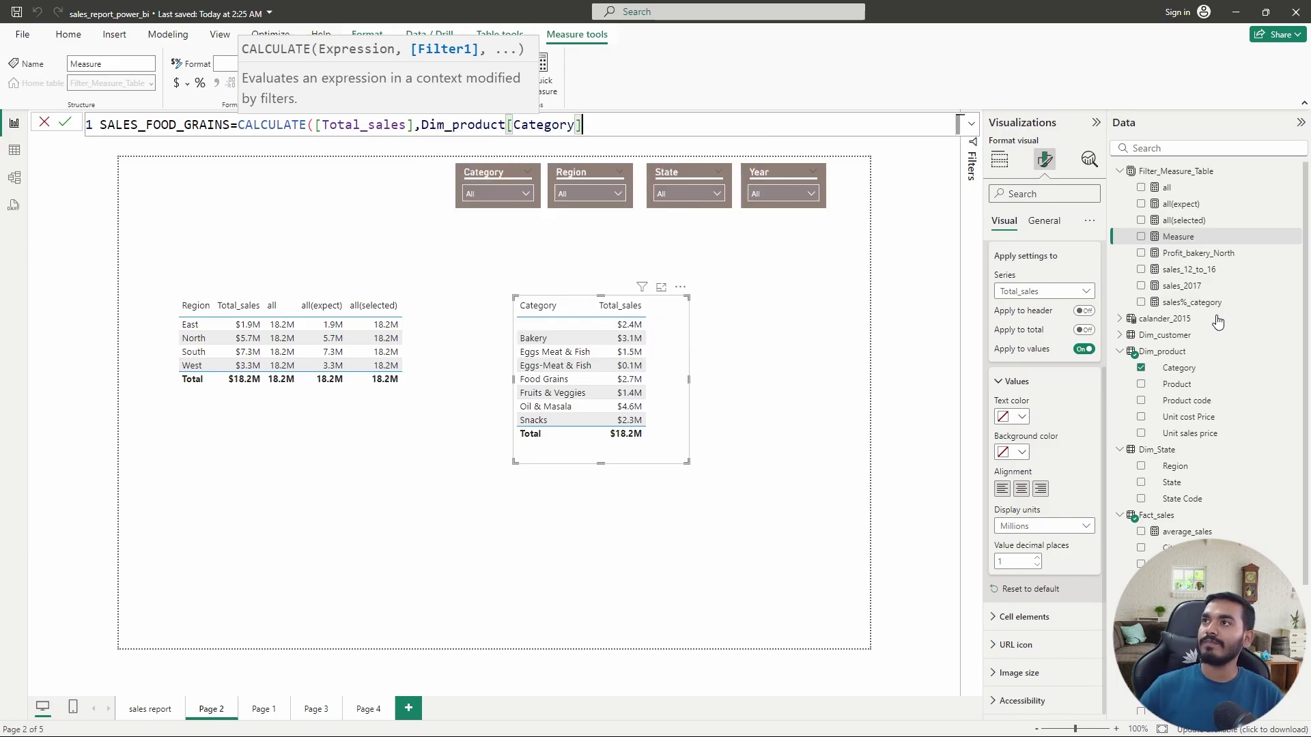
pyautogui.write('=')
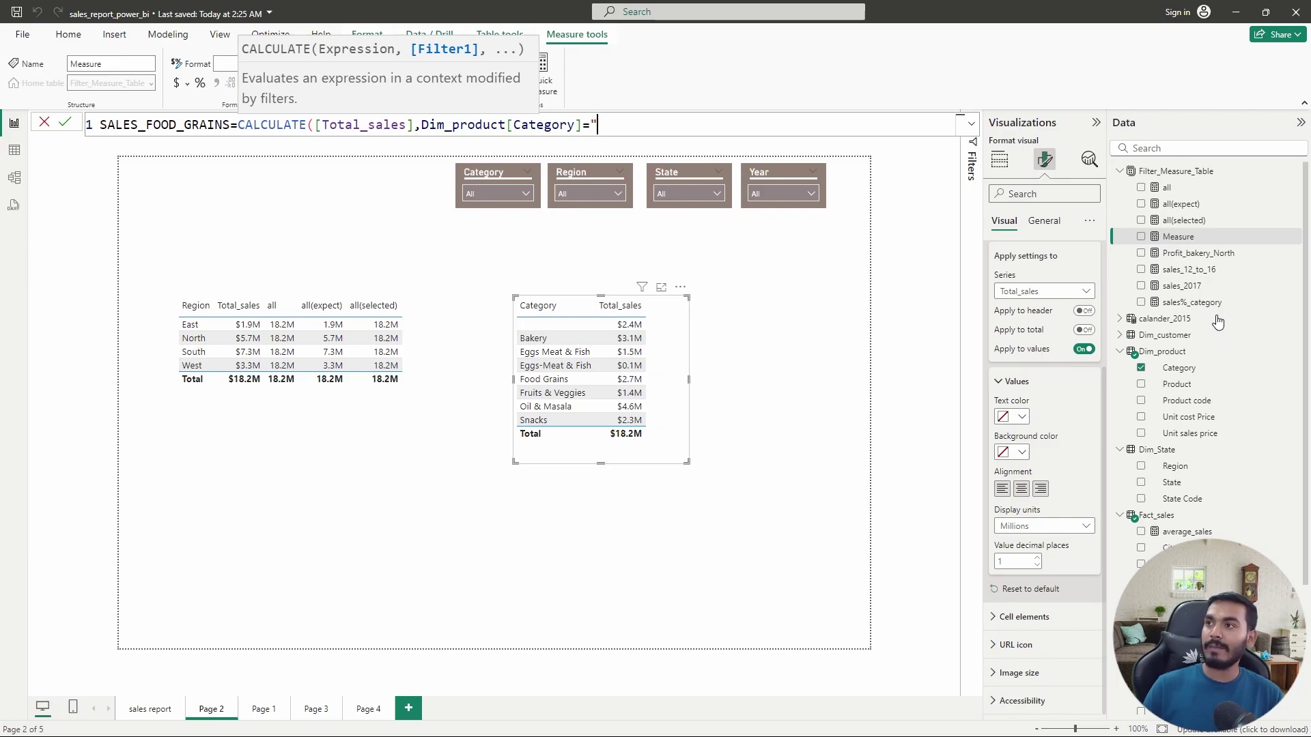
pyautogui.write('"Food G')
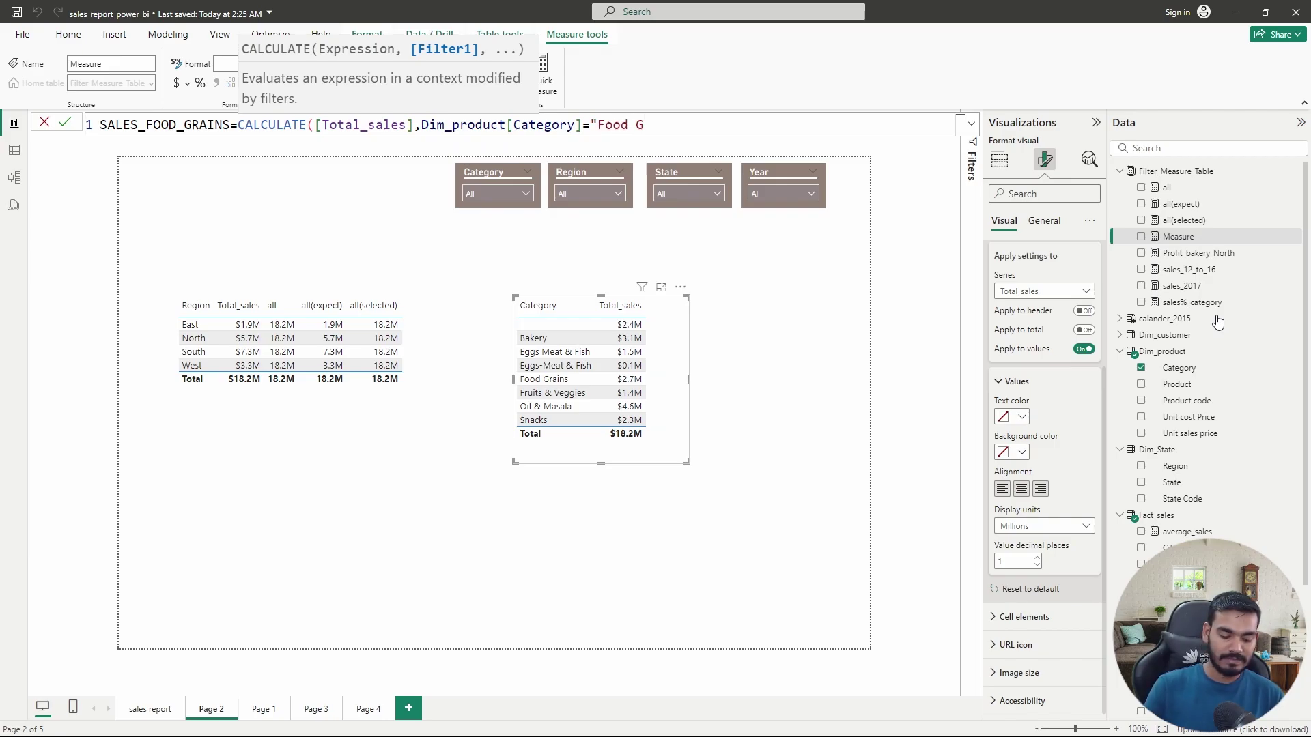
pyautogui.write('rains")')
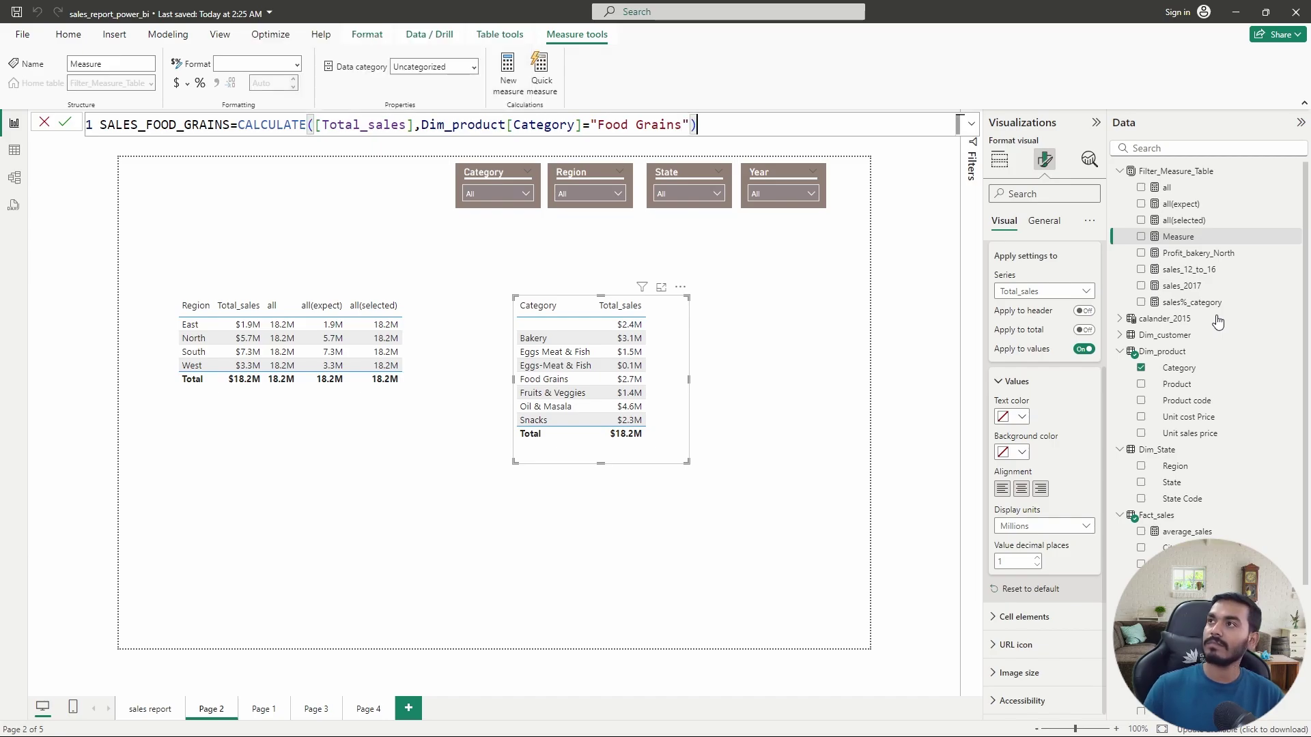
pyautogui.press('Return')
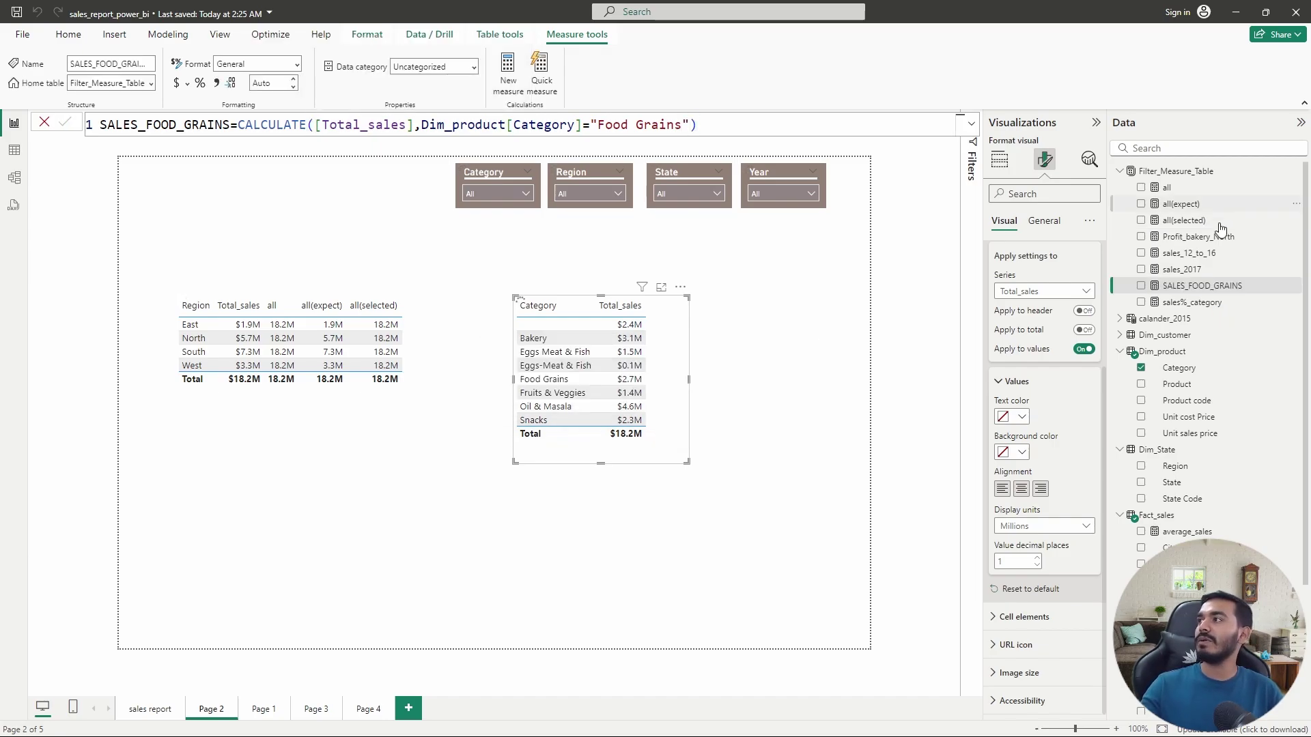
# Add SALES_FOOD_GRAINS as a third column of the category table and enlarge the table to fit it
pyautogui.click(999, 159)
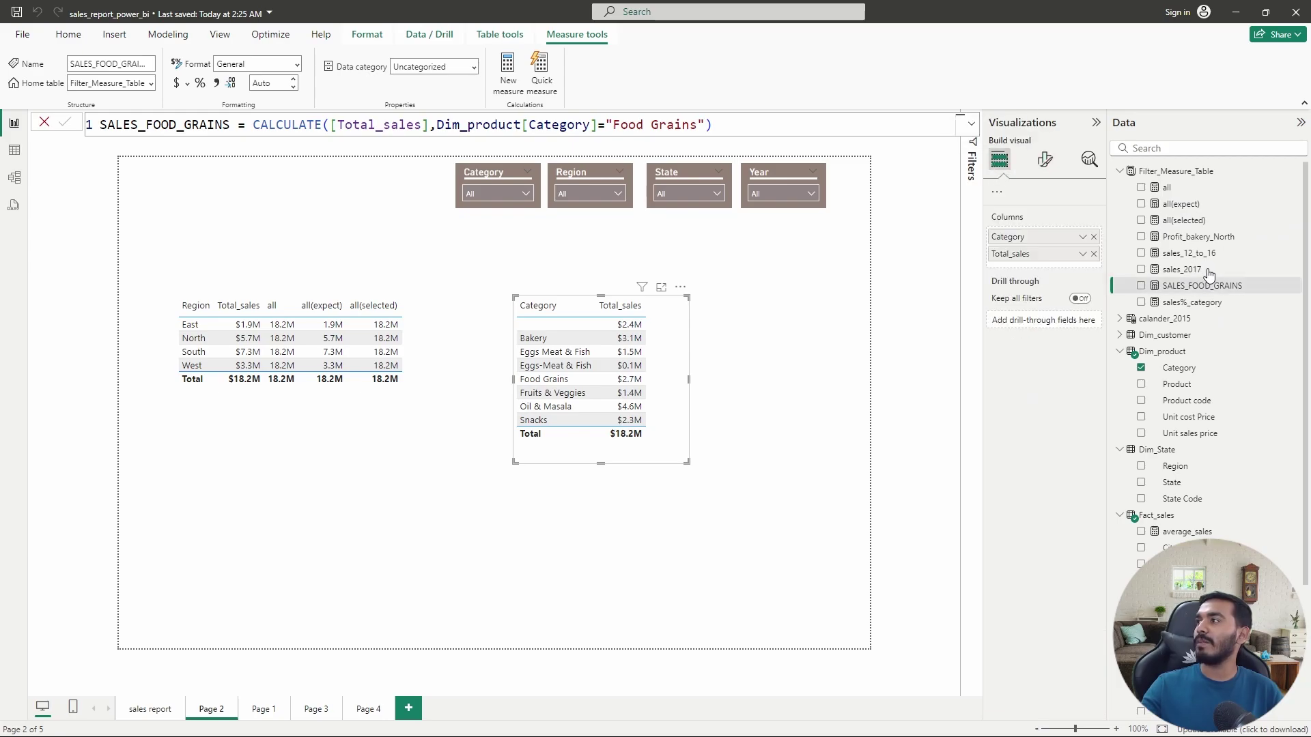
pyautogui.moveTo(1215, 291); pyautogui.dragTo(1044, 404)
pyautogui.moveTo(687, 462); pyautogui.dragTo(783, 489)
# Display the category table's SALES_FOOD_GRAINS values in millions with 1 decimal place
pyautogui.click(1044, 159)
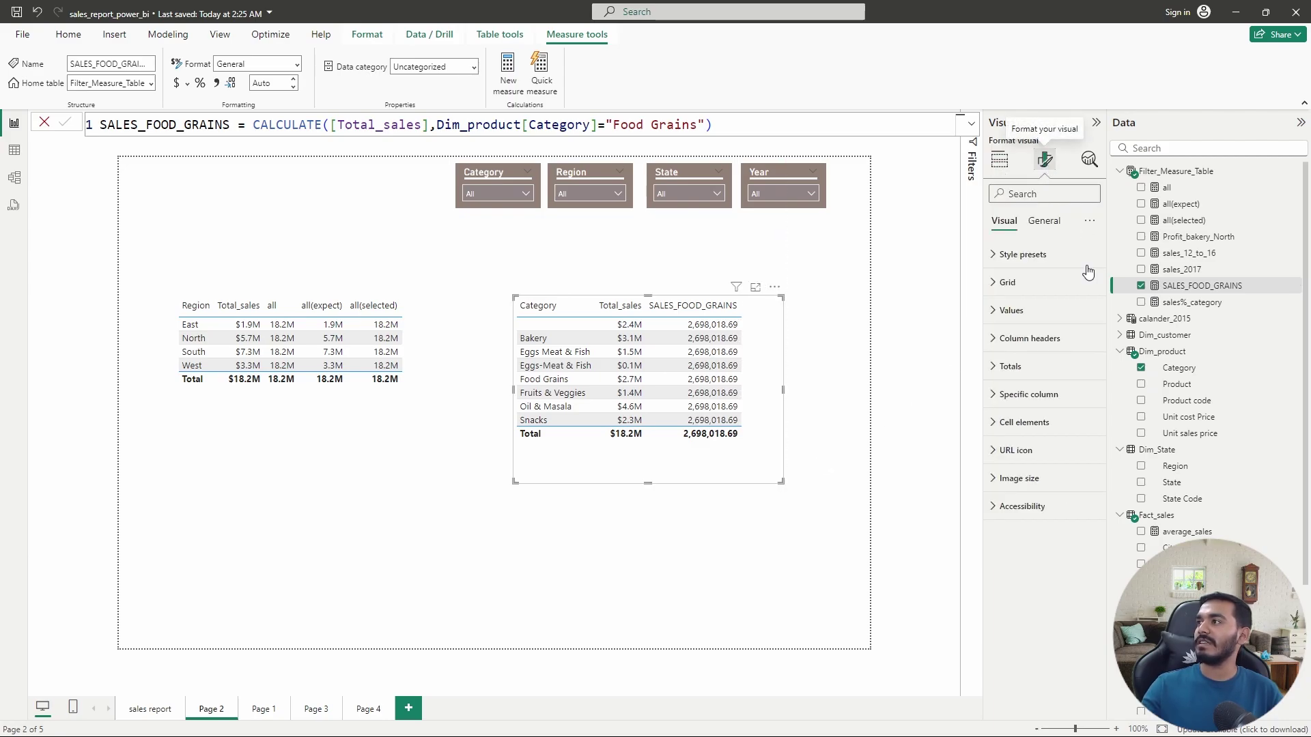
pyautogui.click(1026, 395)
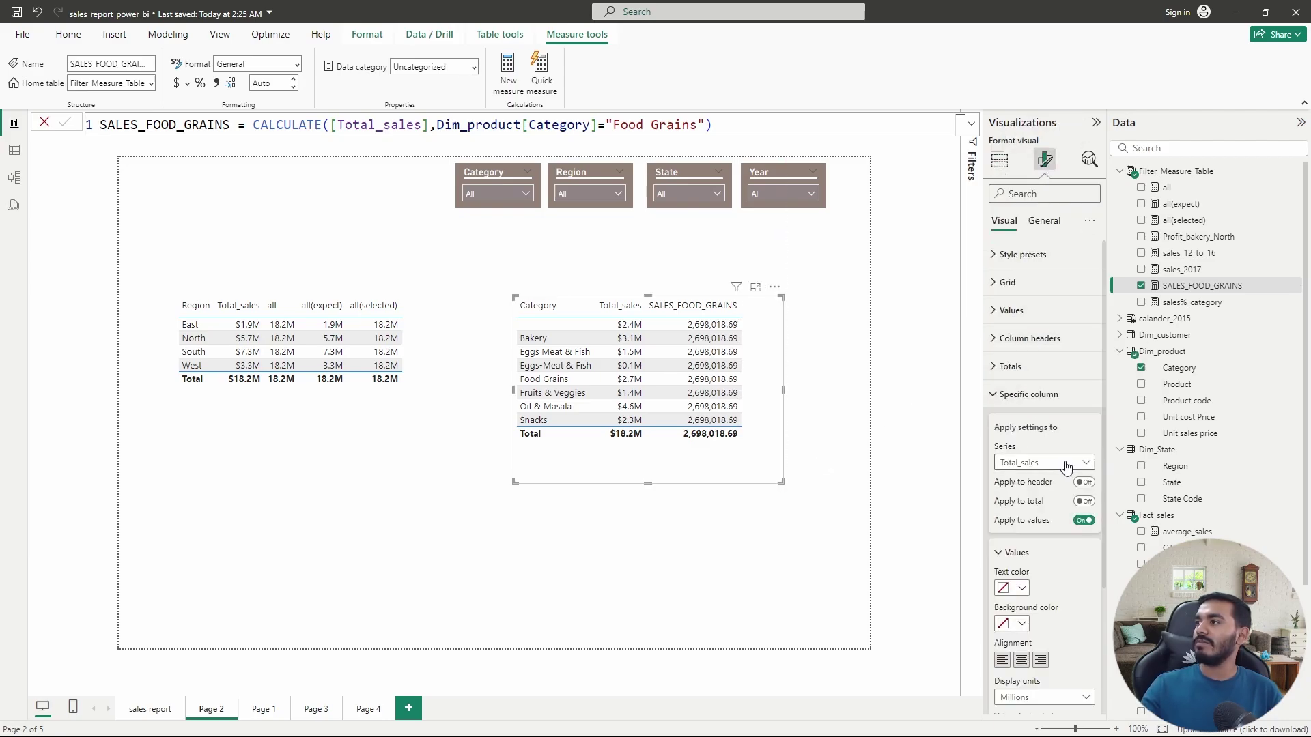
pyautogui.click(1065, 464)
pyautogui.click(1038, 512)
pyautogui.scroll(-3, 1050, 533)
pyautogui.click(1055, 528)
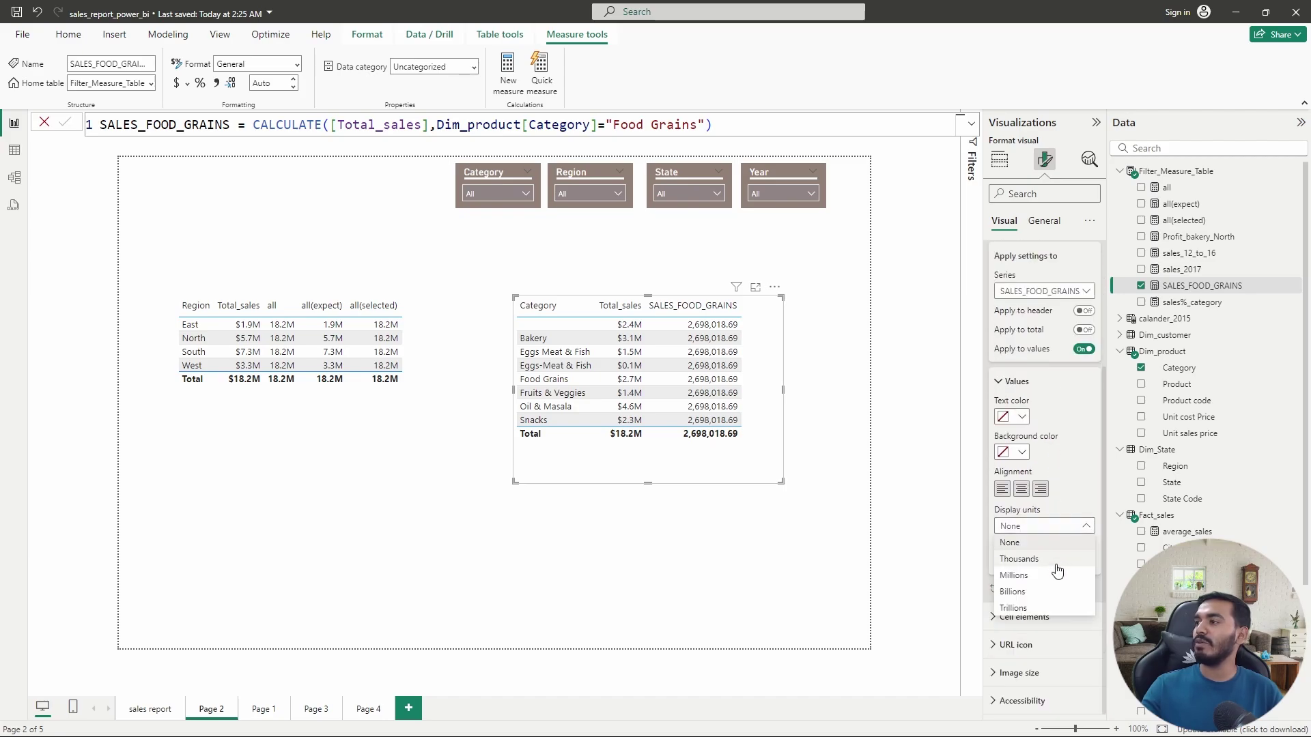
pyautogui.click(1055, 562)
pyautogui.click(1048, 527)
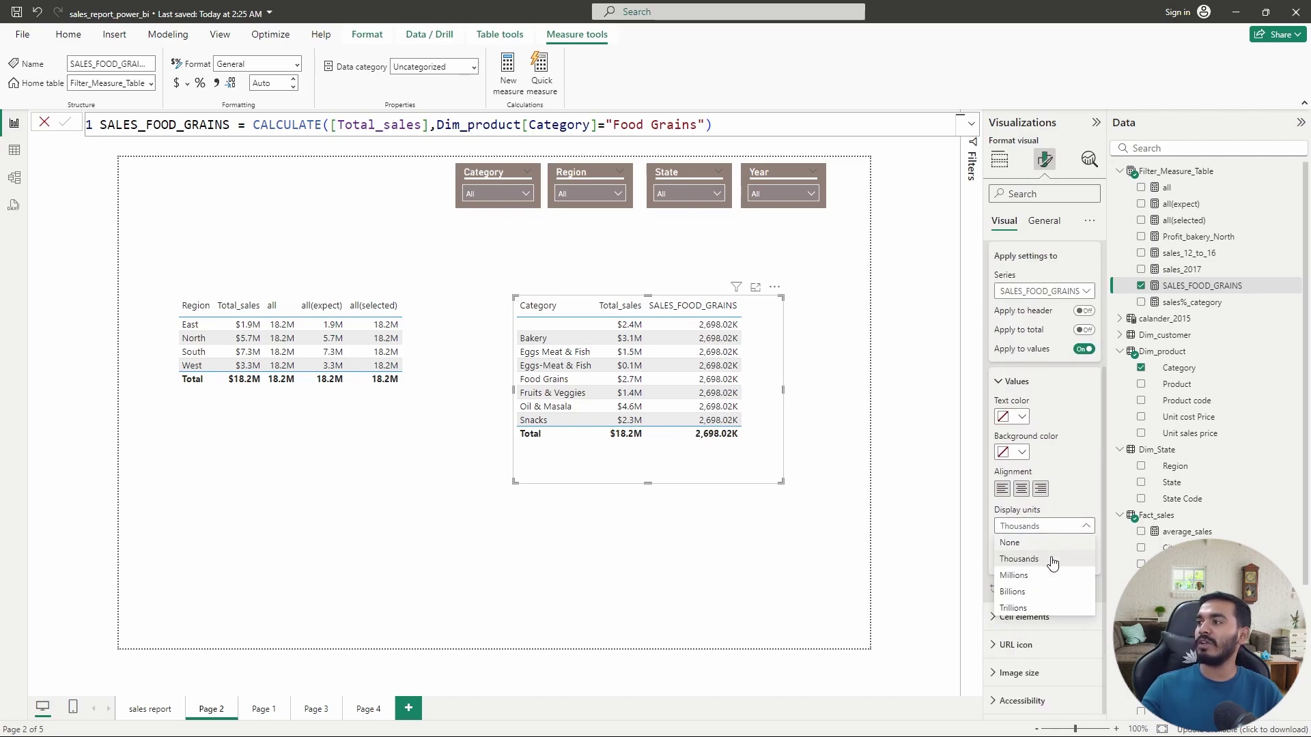
pyautogui.click(1045, 577)
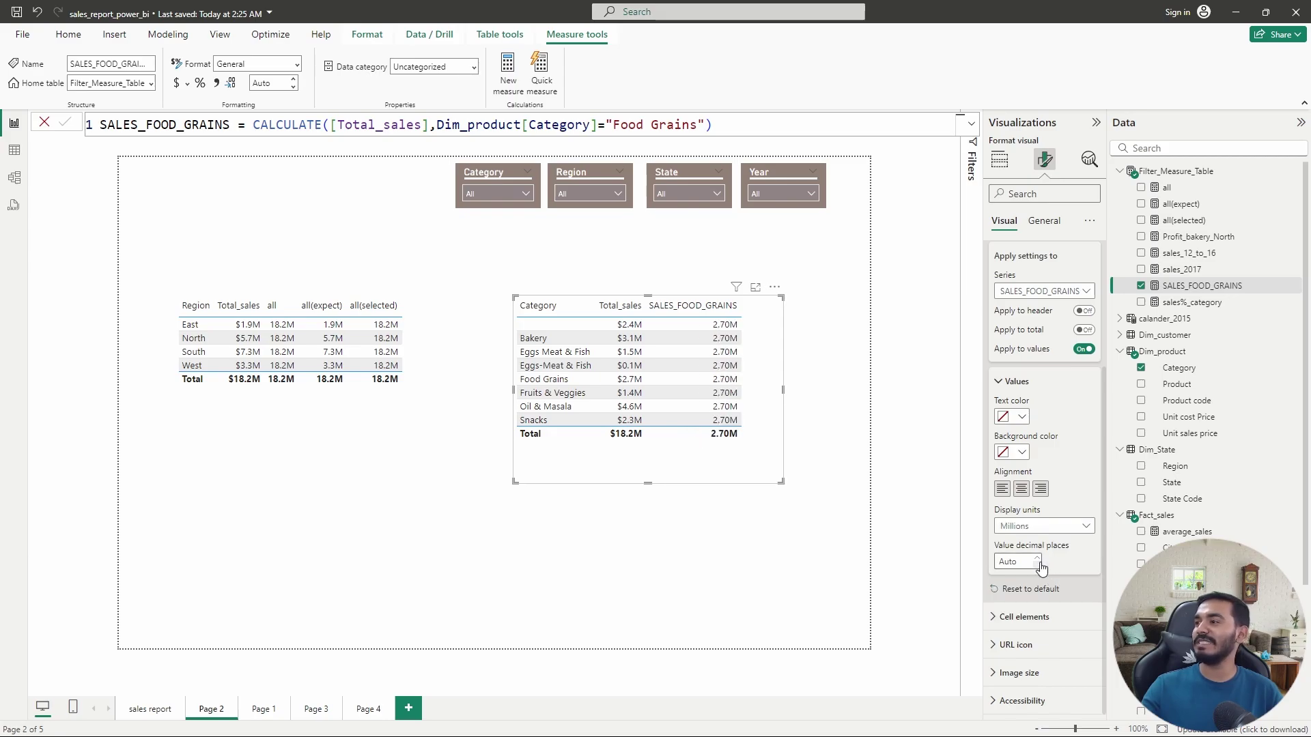
pyautogui.click(1024, 565)
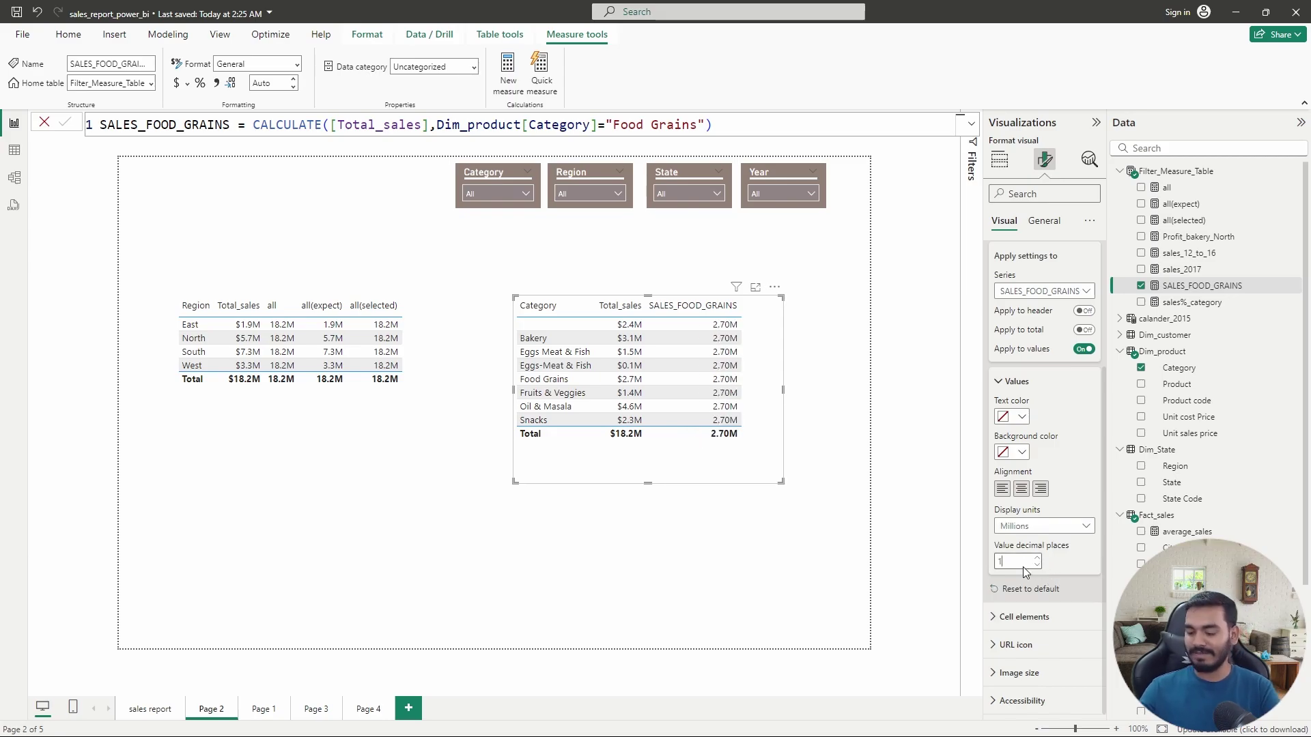
pyautogui.write('1')
pyautogui.press('Return')
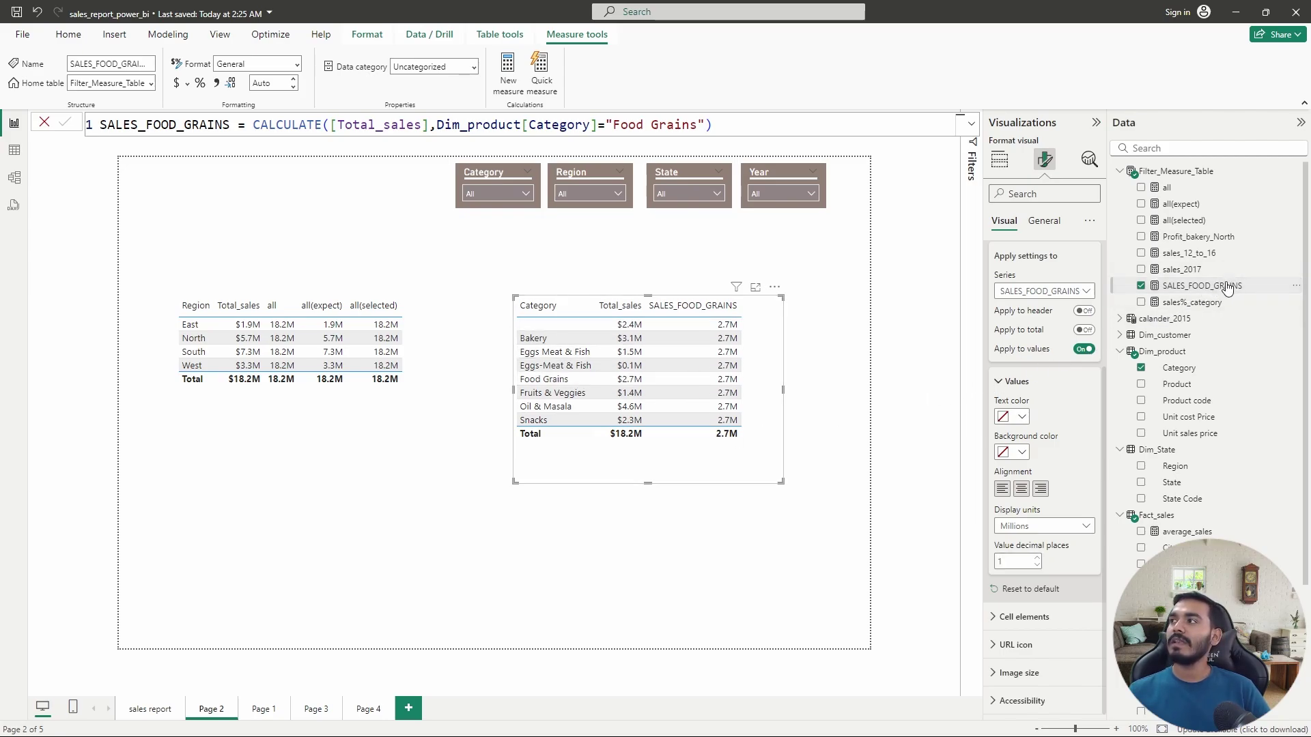
# Wrap the Dim_product[Category]="Food Grains" condition of SALES_FOOD_GRAINS in KEEPFILTERS and commit the formula
pyautogui.click(432, 124)
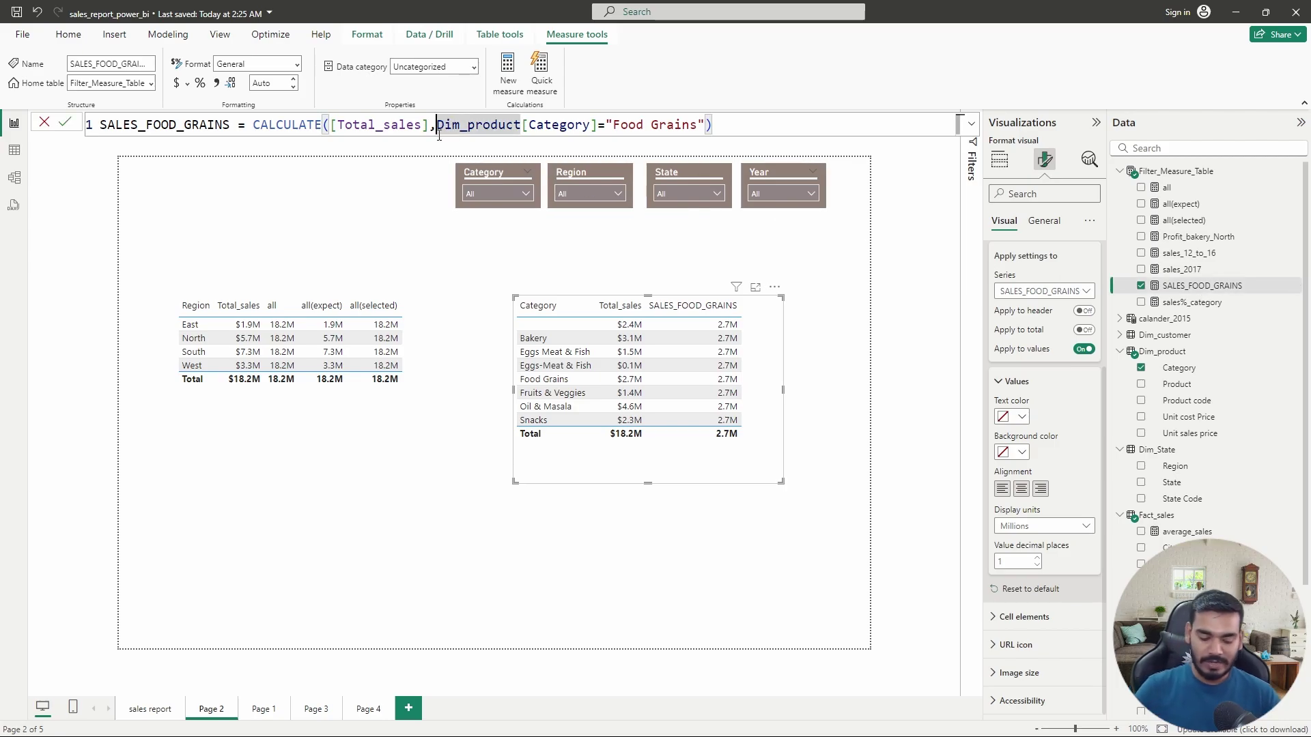
pyautogui.write('keep')
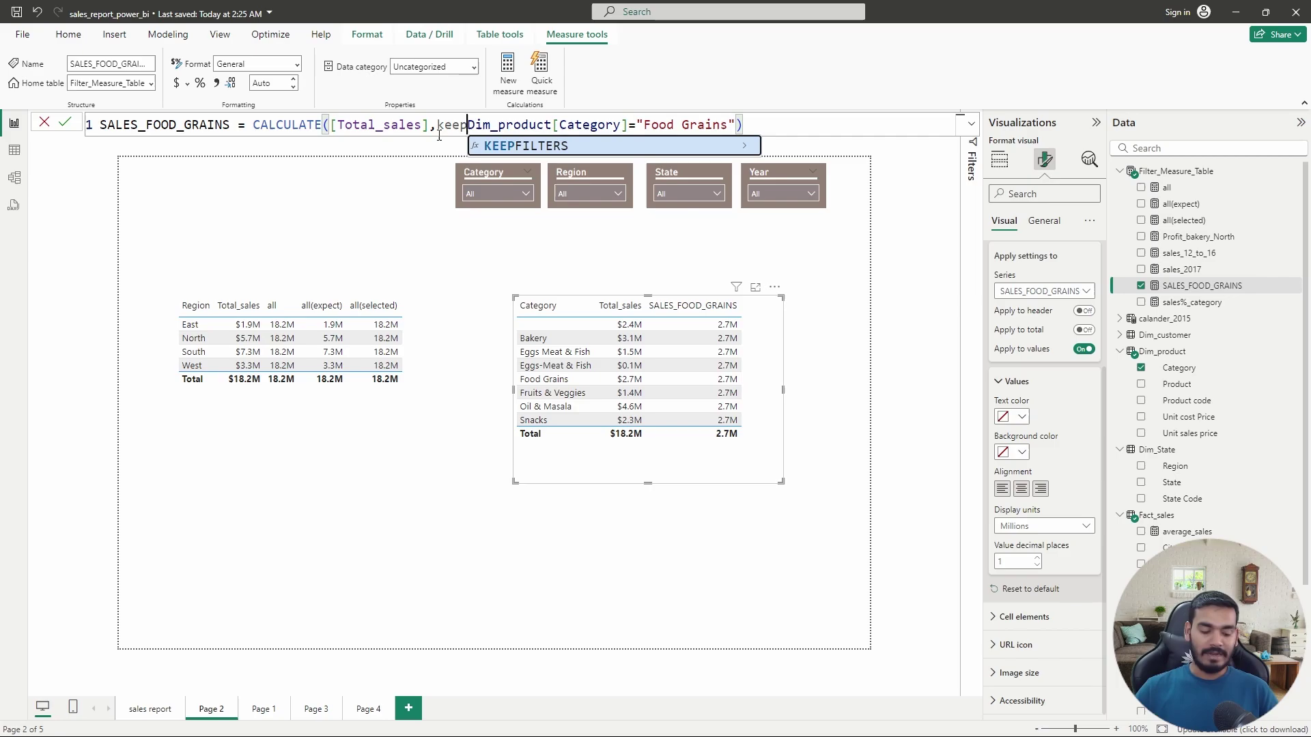
pyautogui.press('Tab')
pyautogui.click(827, 125)
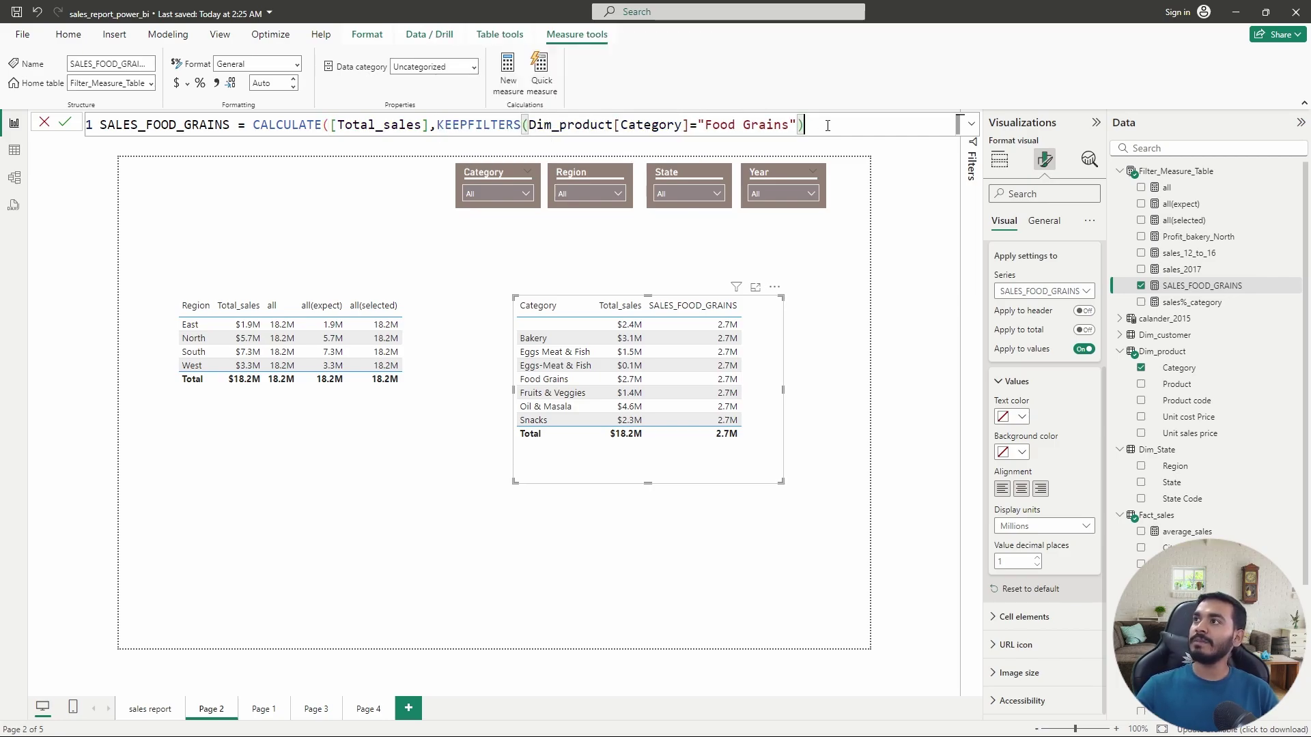
pyautogui.write(')')
pyautogui.press('Return')
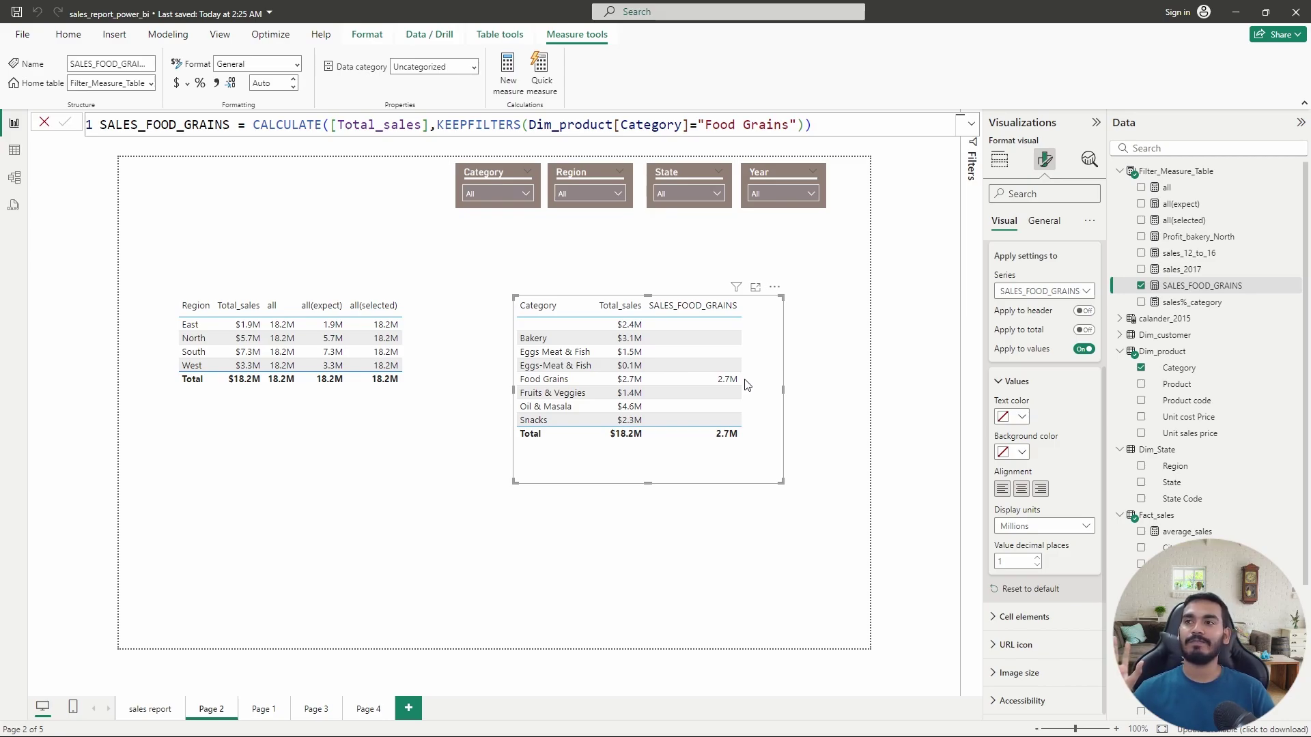
# Move the category table closer to the region table and sort it by Total_sales in descending order
pyautogui.click(484, 503)
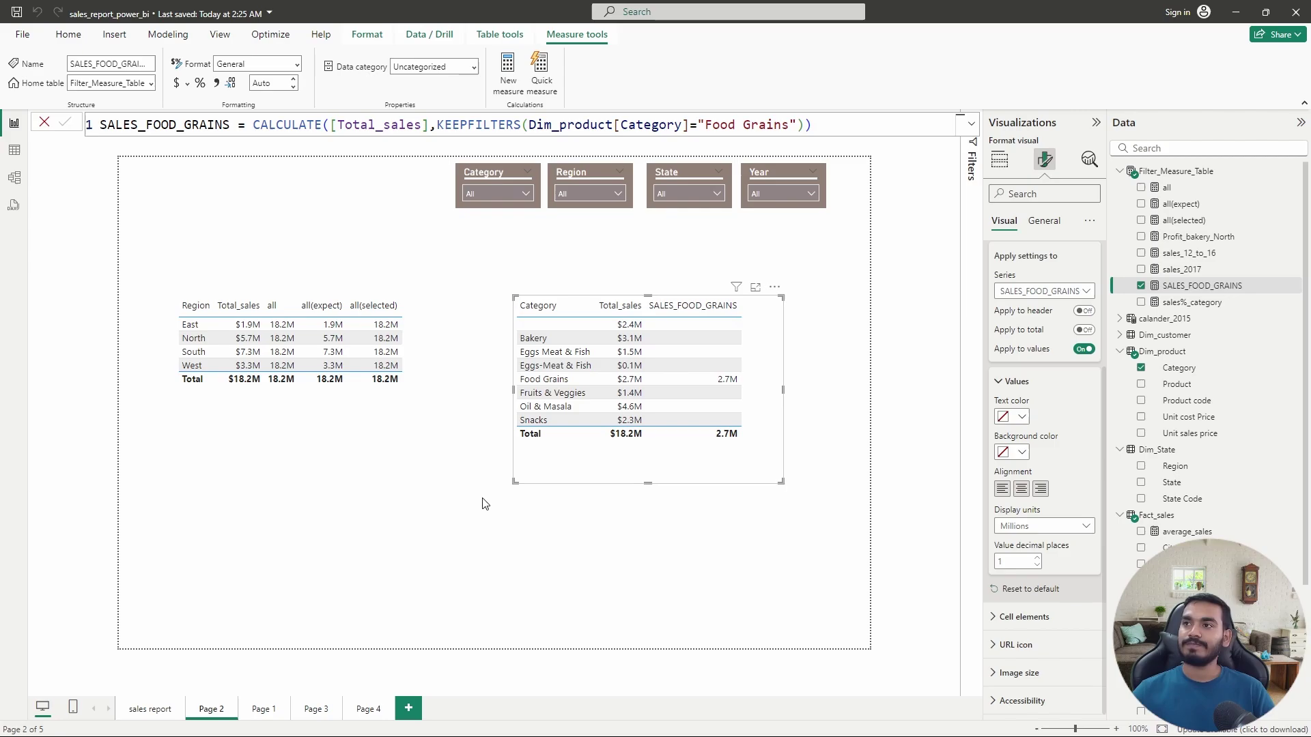
pyautogui.click(764, 305)
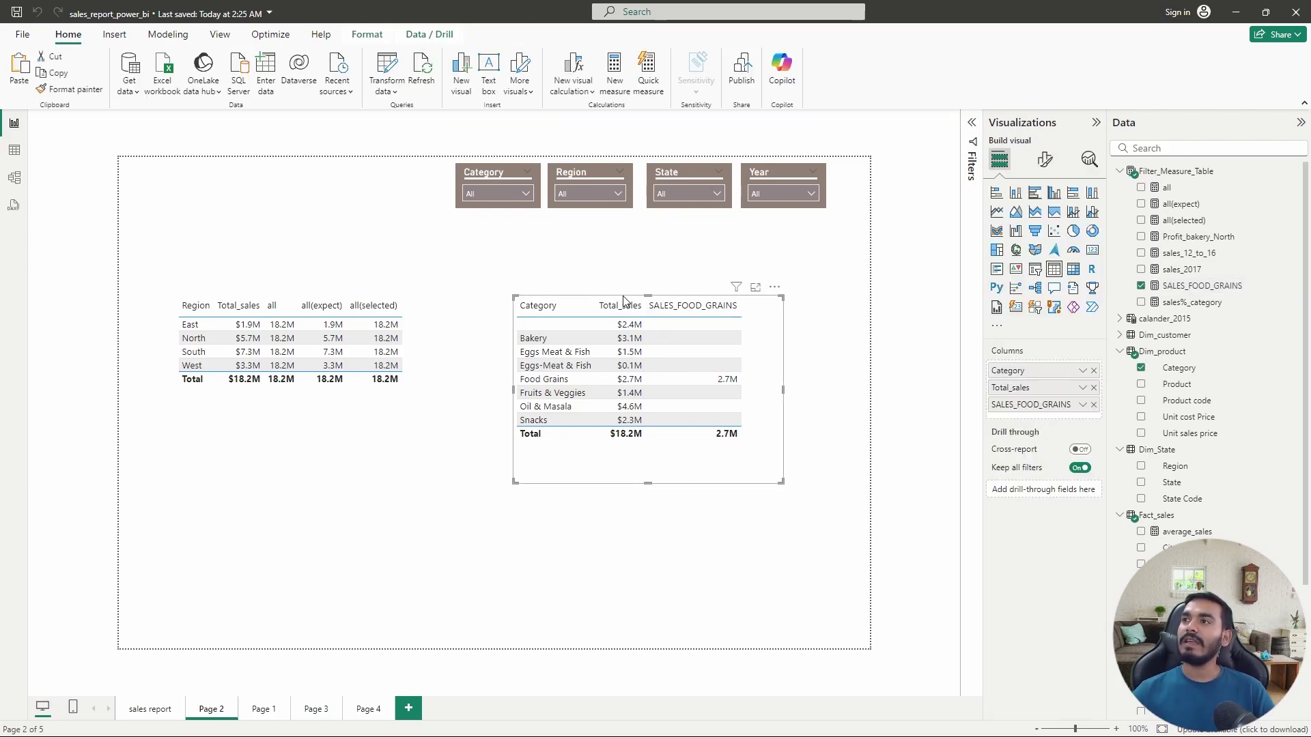
pyautogui.moveTo(623, 298); pyautogui.dragTo(551, 284)
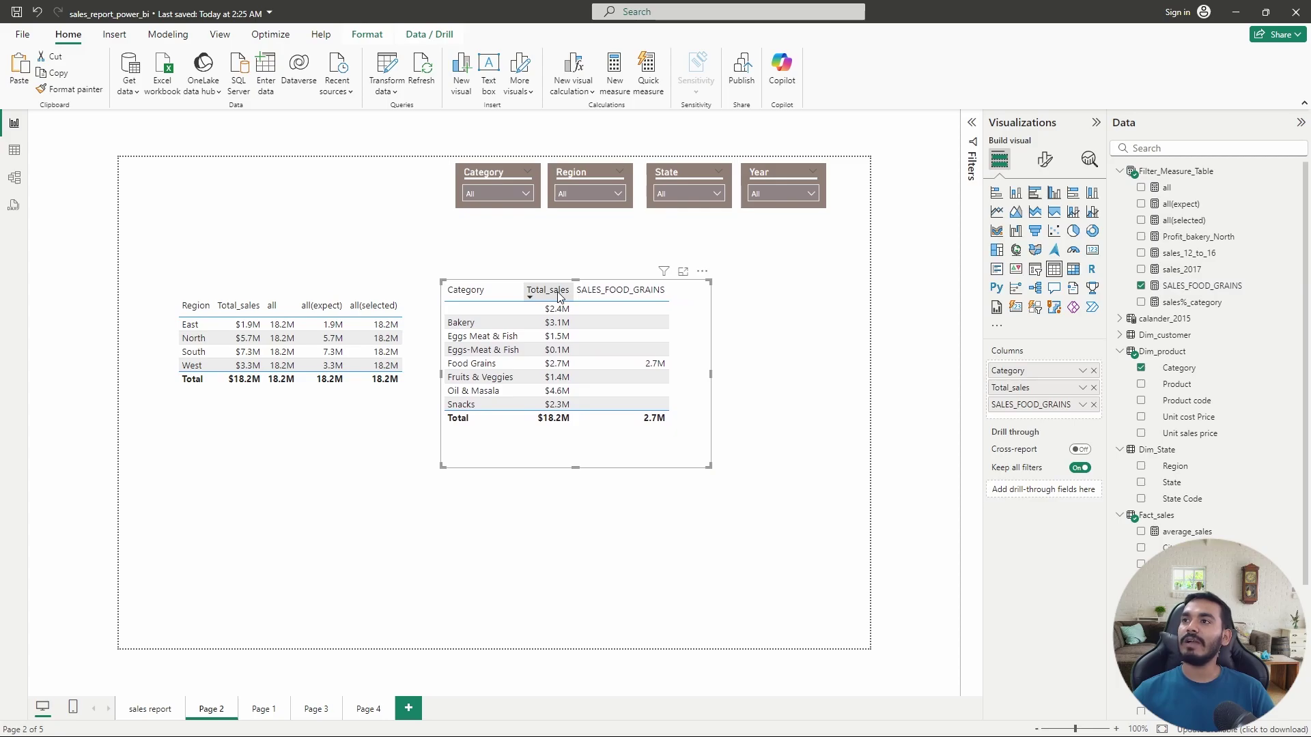
pyautogui.click(557, 295)
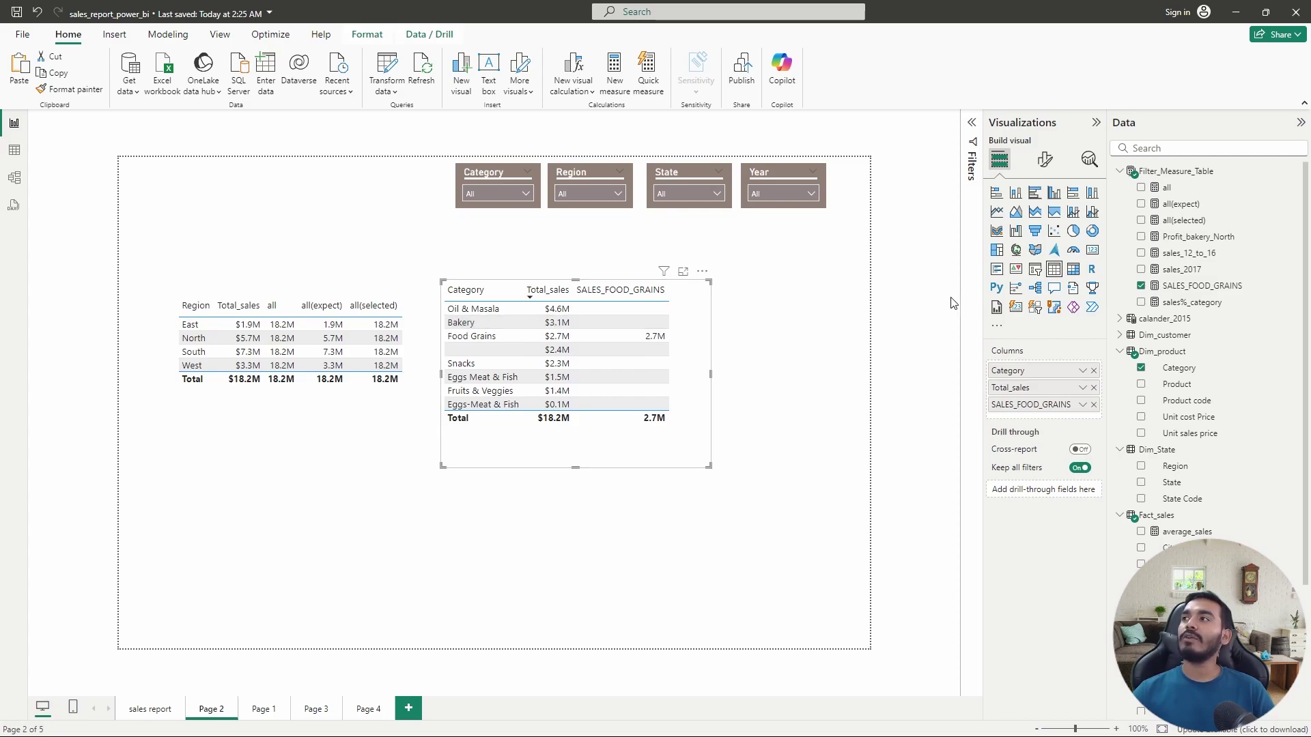
# Apply a Top N filter on Category to the category table, showing the top 2 items by Total_sales
pyautogui.click(972, 122)
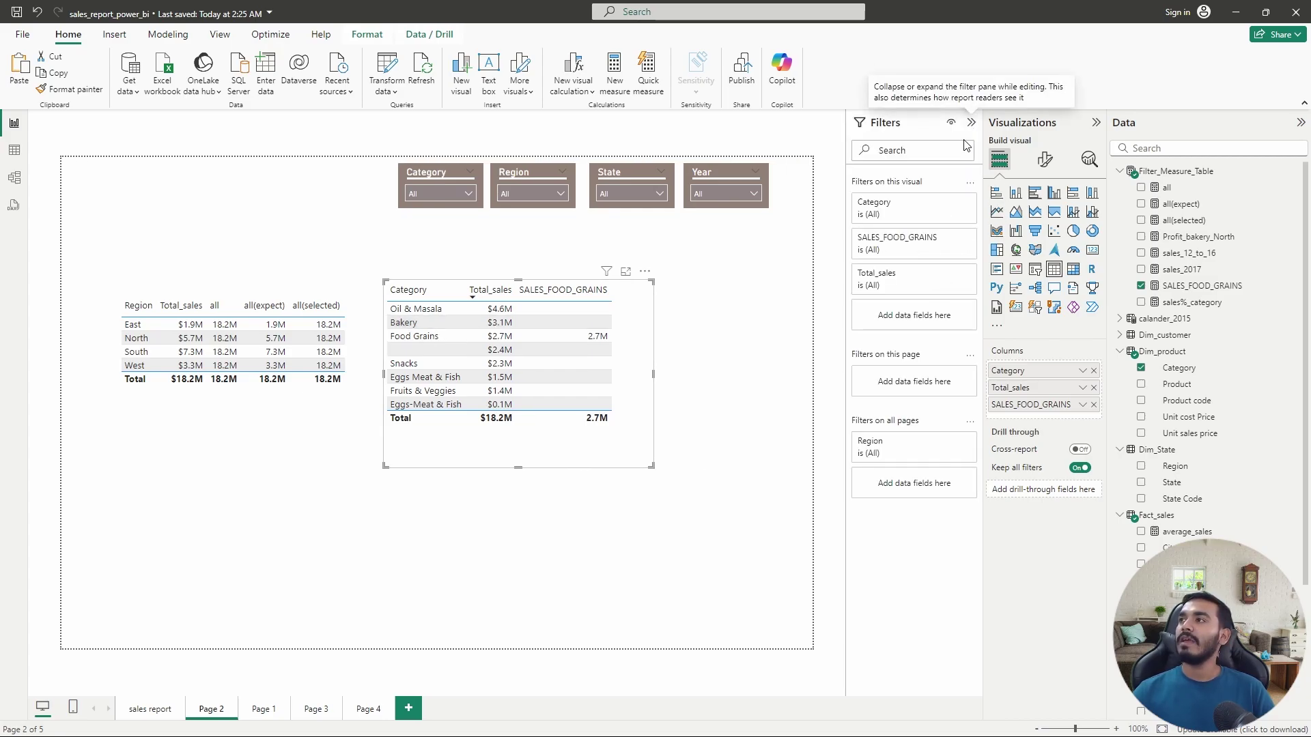
pyautogui.click(950, 204)
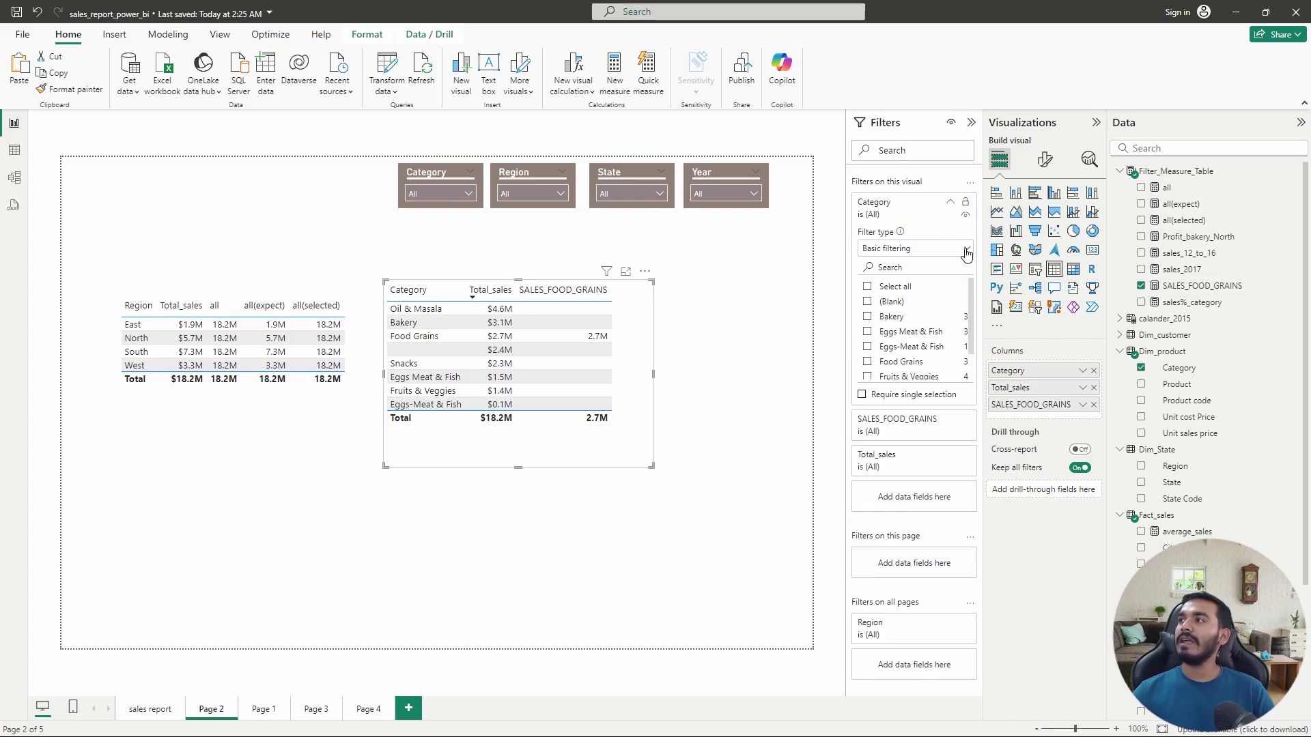
pyautogui.click(915, 248)
pyautogui.click(876, 301)
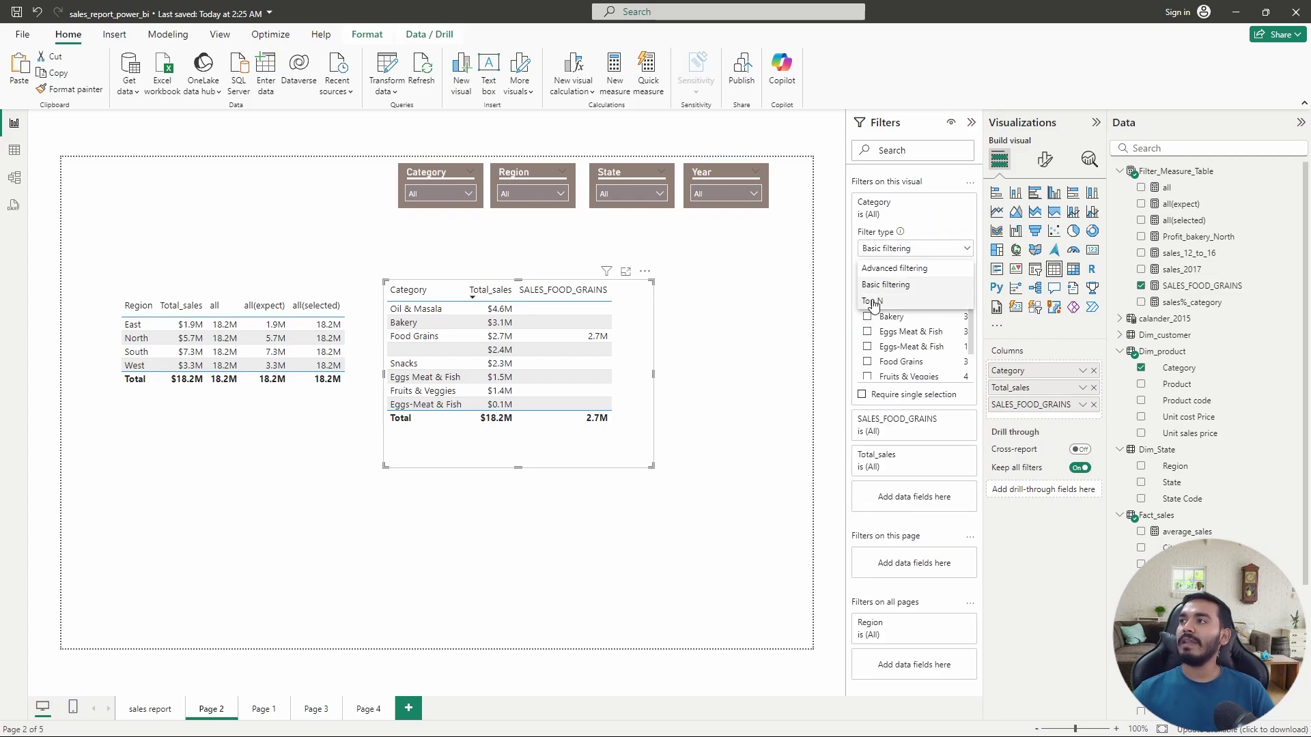
pyautogui.click(947, 287)
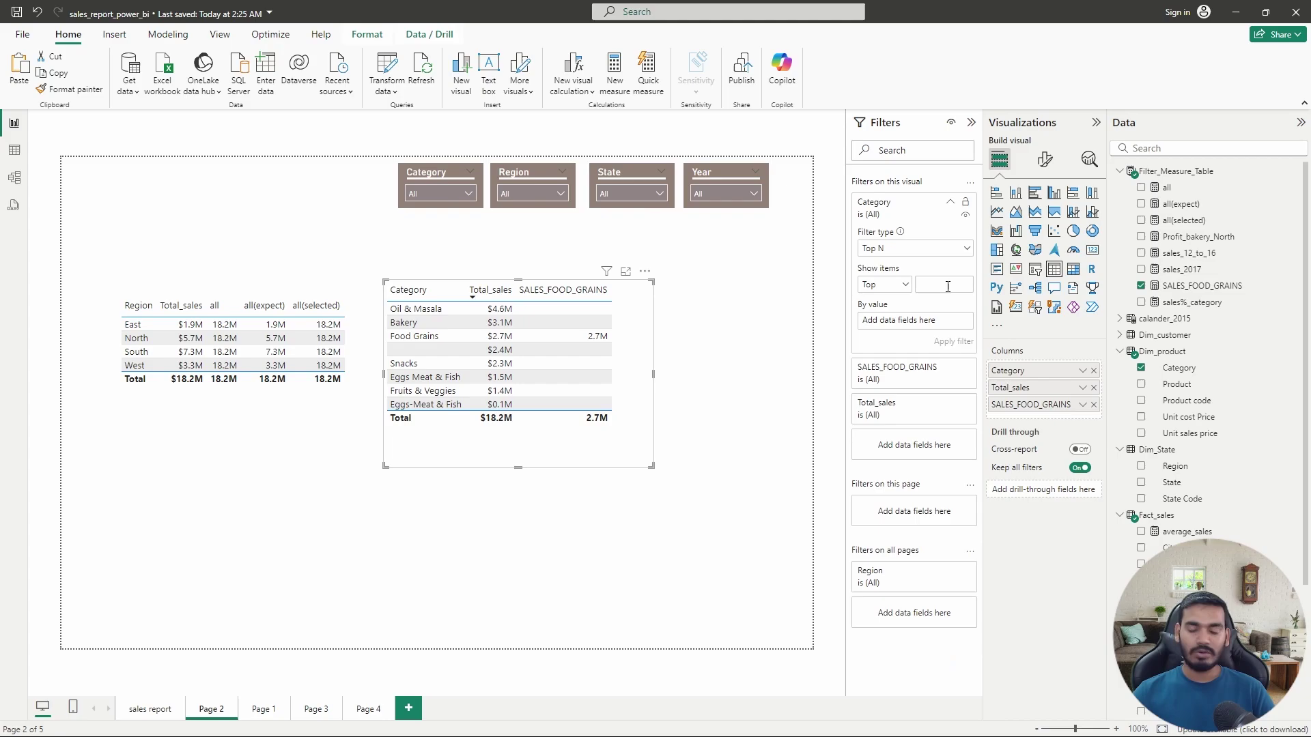
pyautogui.write('2')
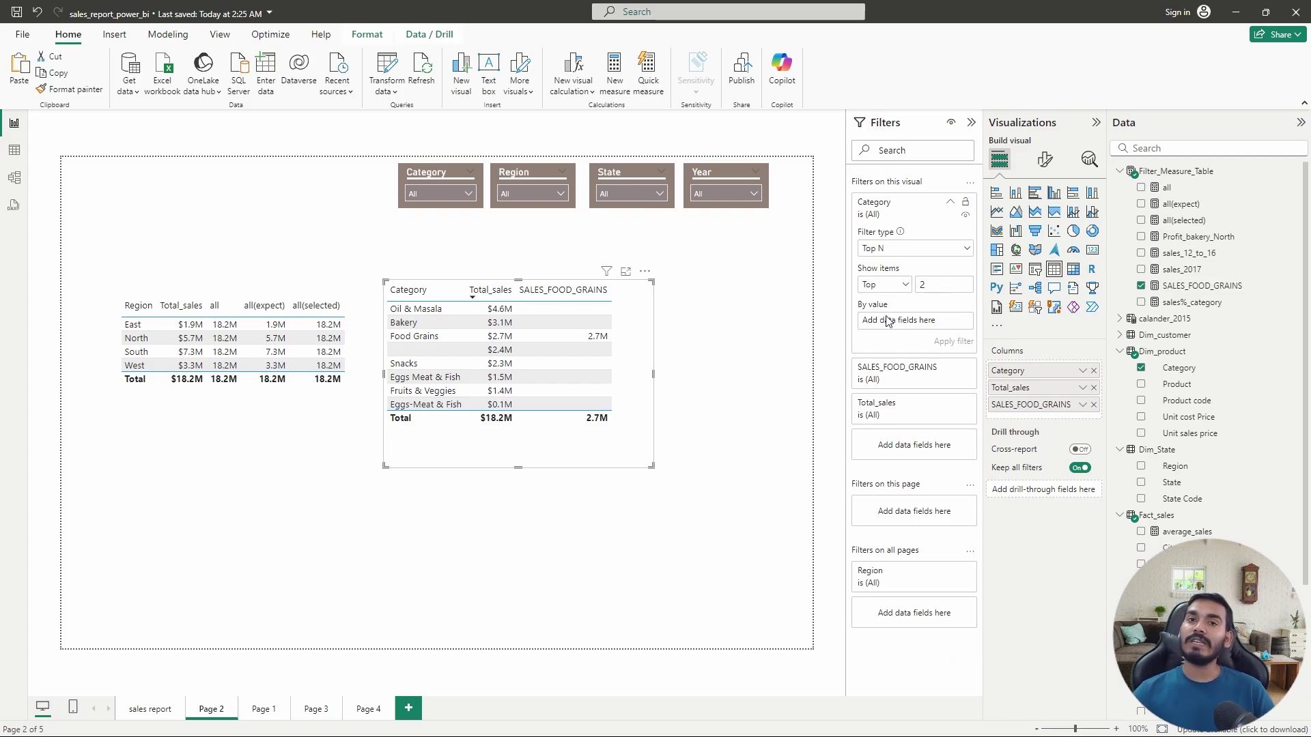
pyautogui.scroll(-3, 1202, 341)
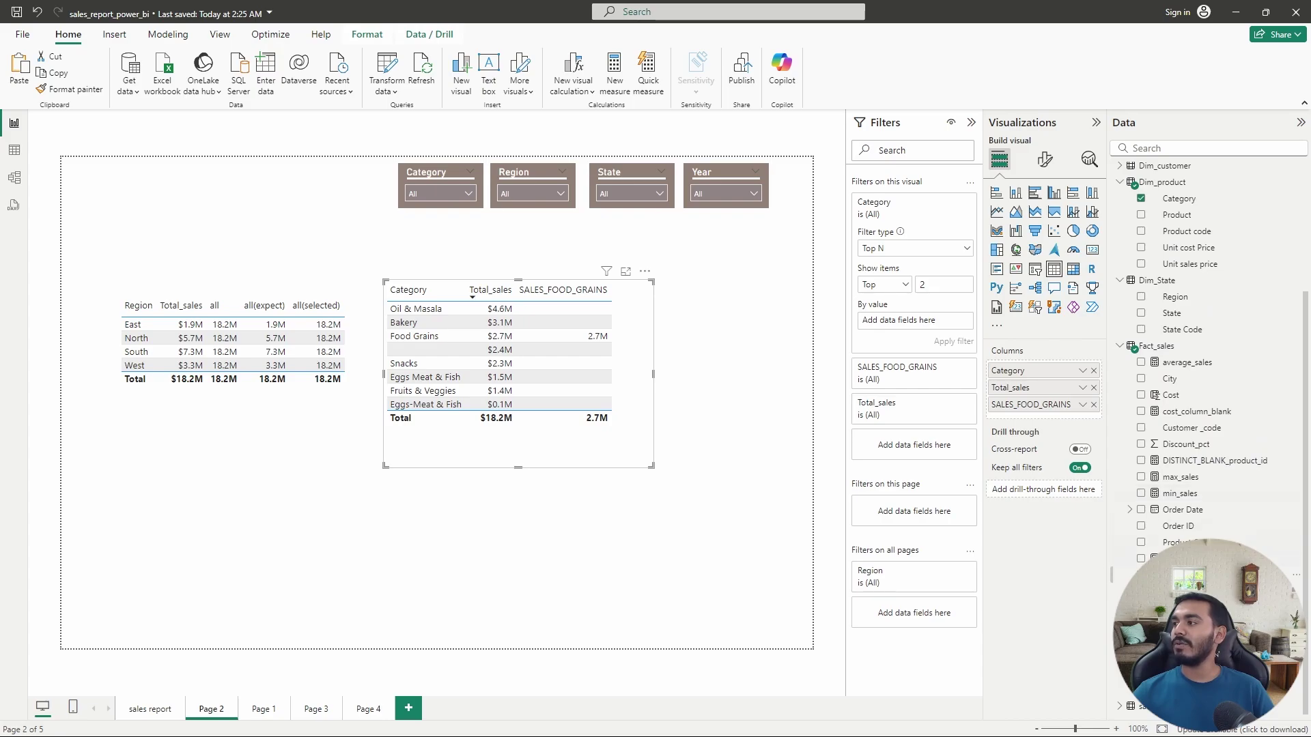
pyautogui.moveTo(1010, 387); pyautogui.dragTo(932, 332)
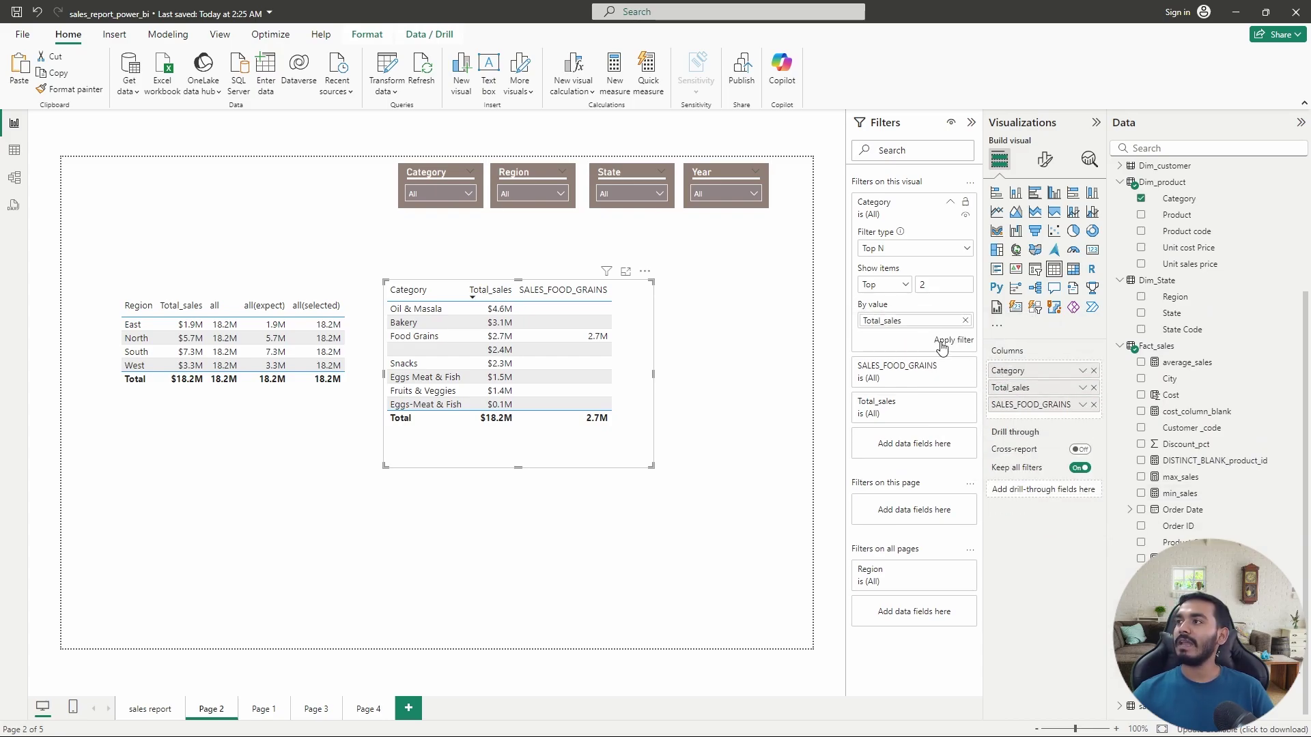
pyautogui.click(943, 343)
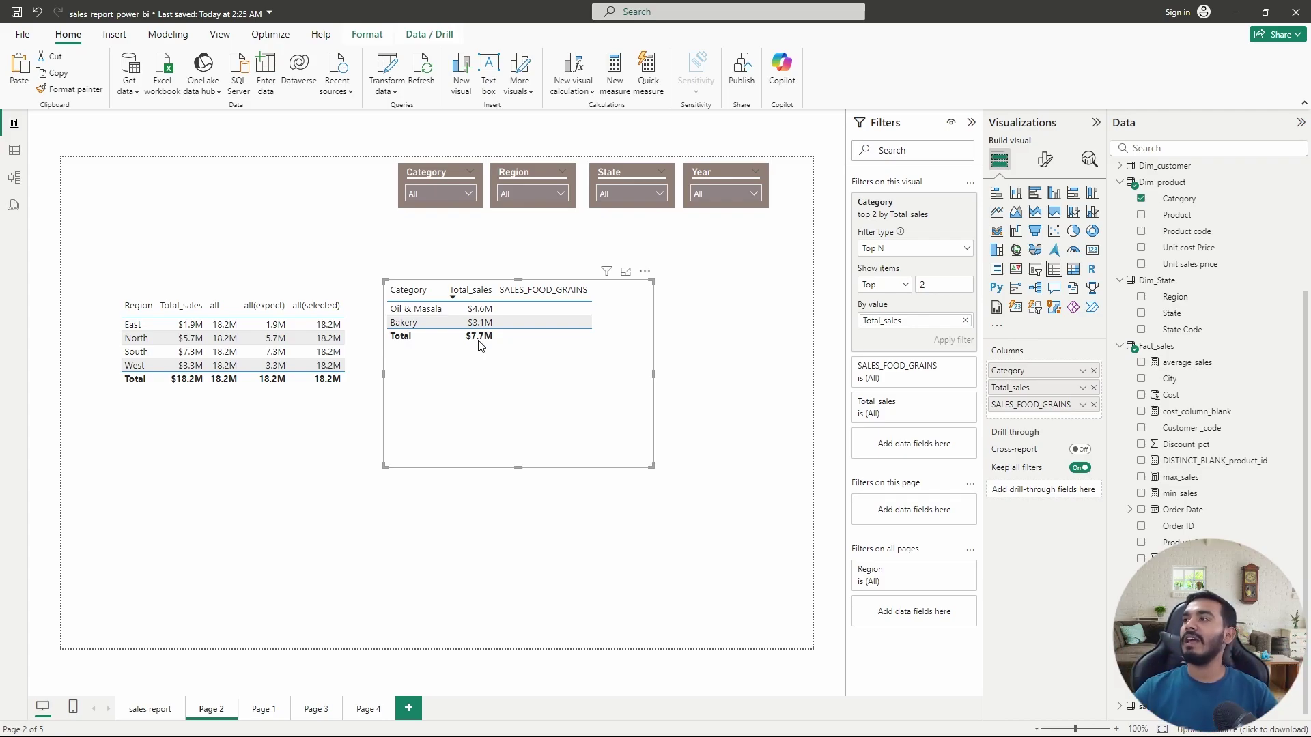
# Set the category table's Top N filter to show the top 5 items and apply it
pyautogui.click(942, 288)
pyautogui.press('BackSpace')
pyautogui.write('5')
pyautogui.click(953, 339)
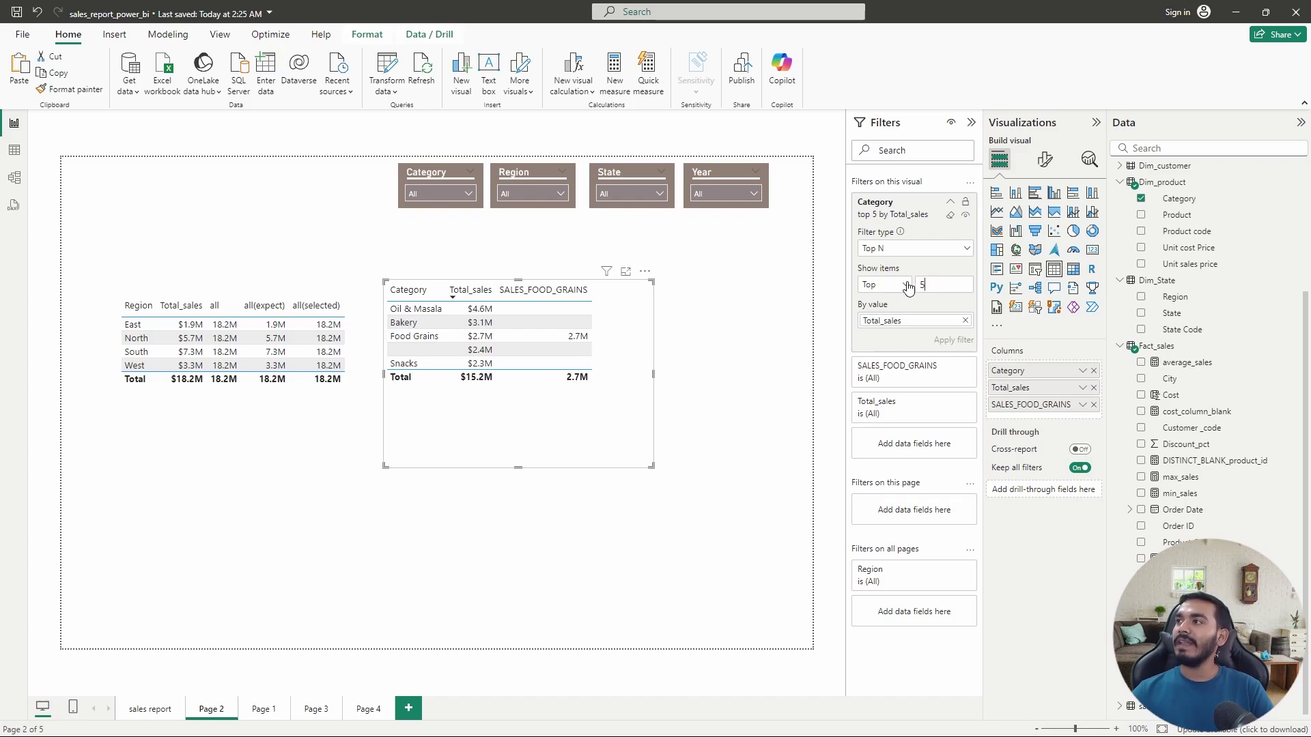
# Switch the category table's Top N filter to the bottom 1 item by Total_sales and apply it
pyautogui.click(902, 285)
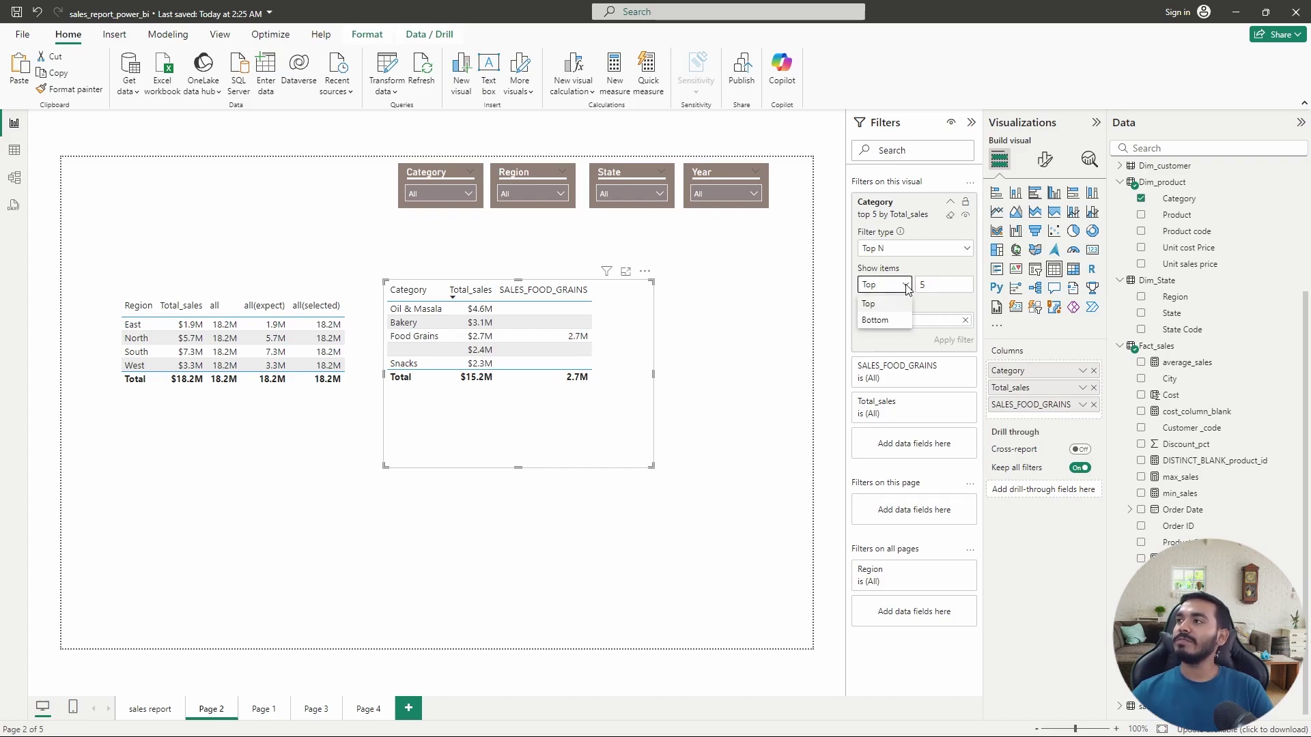
pyautogui.click(886, 321)
pyautogui.click(965, 290)
pyautogui.press('BackSpace')
pyautogui.write('1')
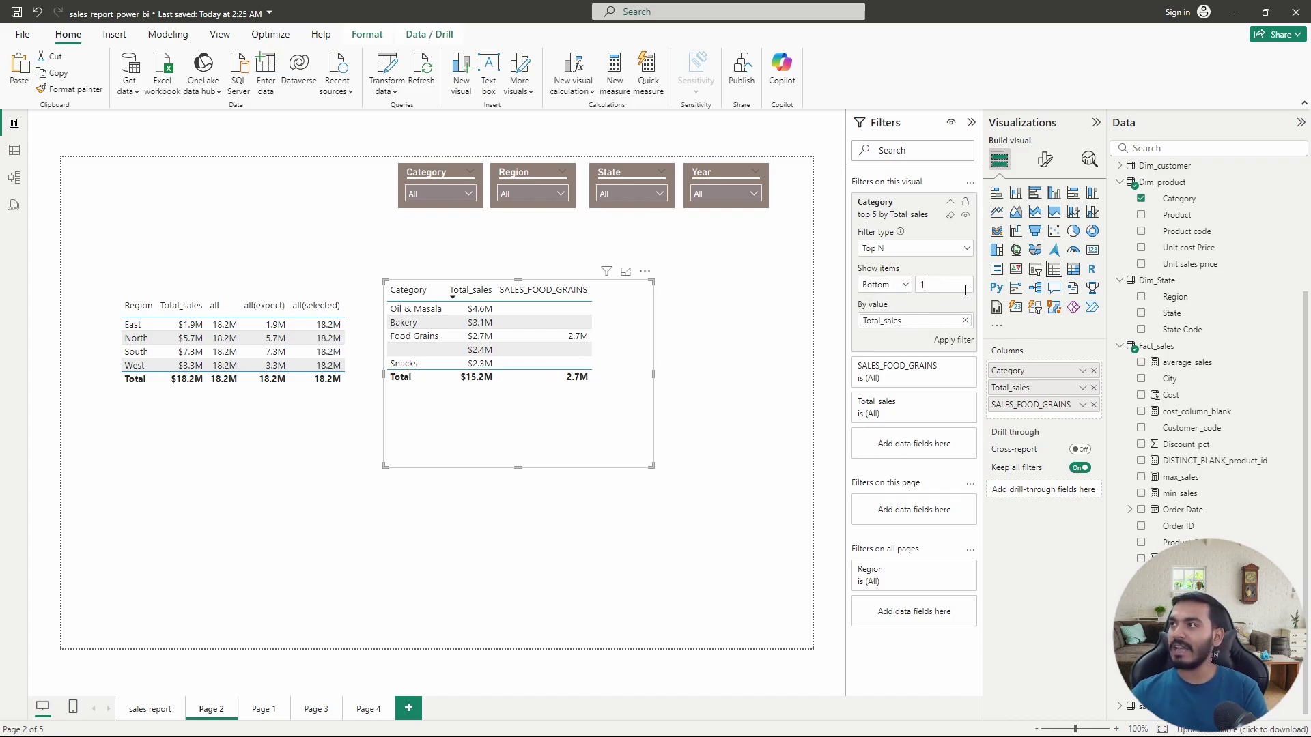
pyautogui.click(966, 341)
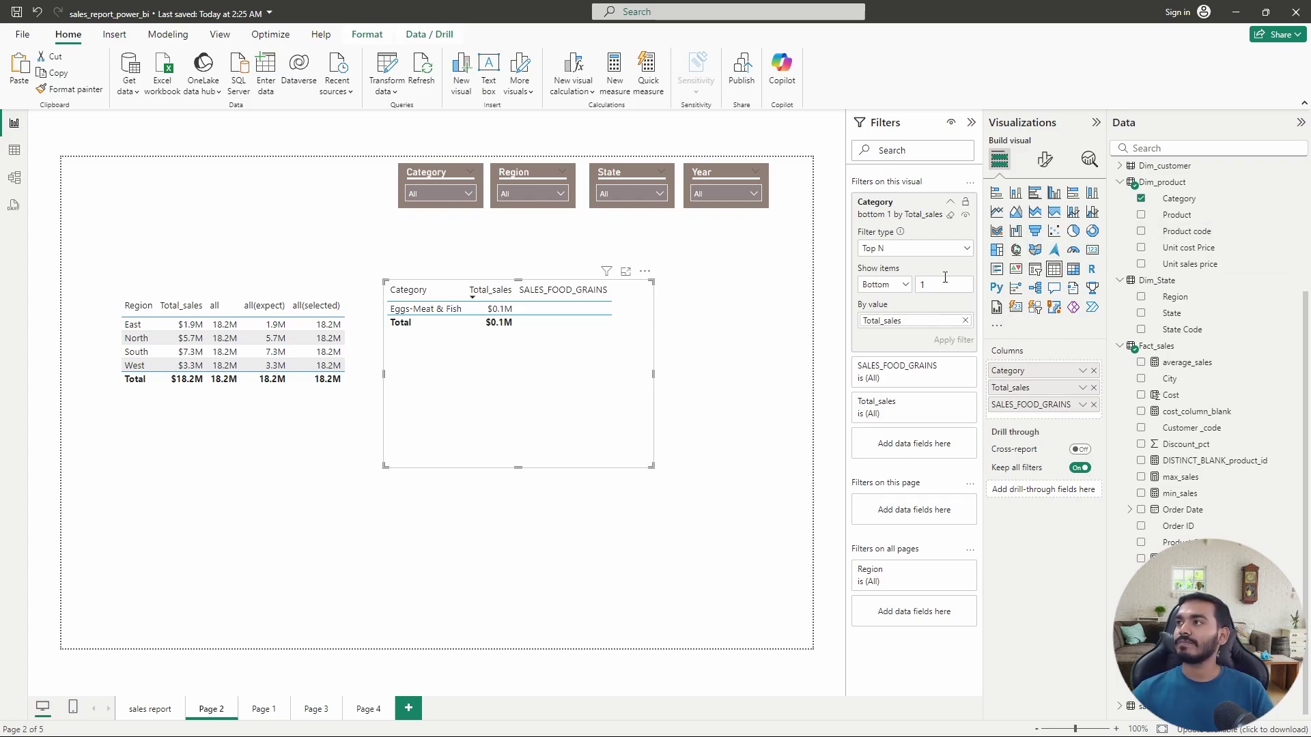
# Collapse the Category filter card, shrink the category table to fit its remaining rows, and deselect it
pyautogui.click(951, 204)
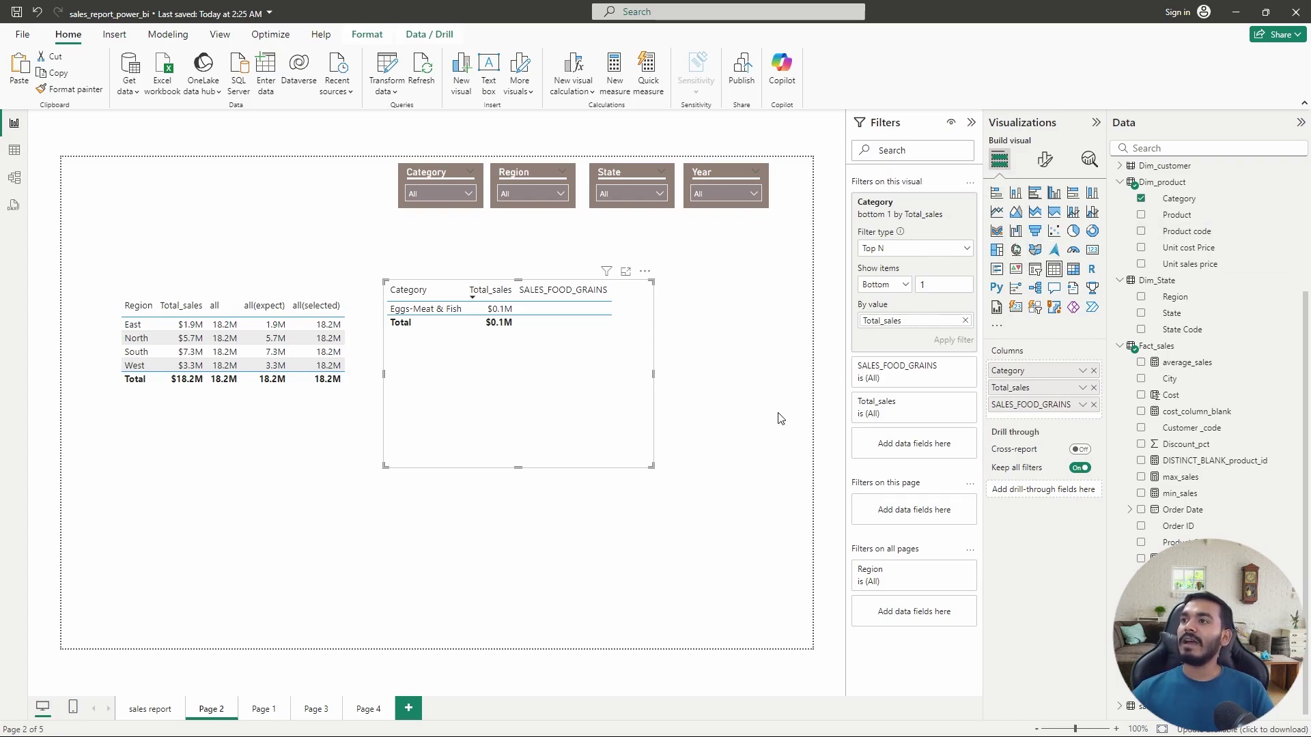
pyautogui.moveTo(648, 464); pyautogui.dragTo(629, 339)
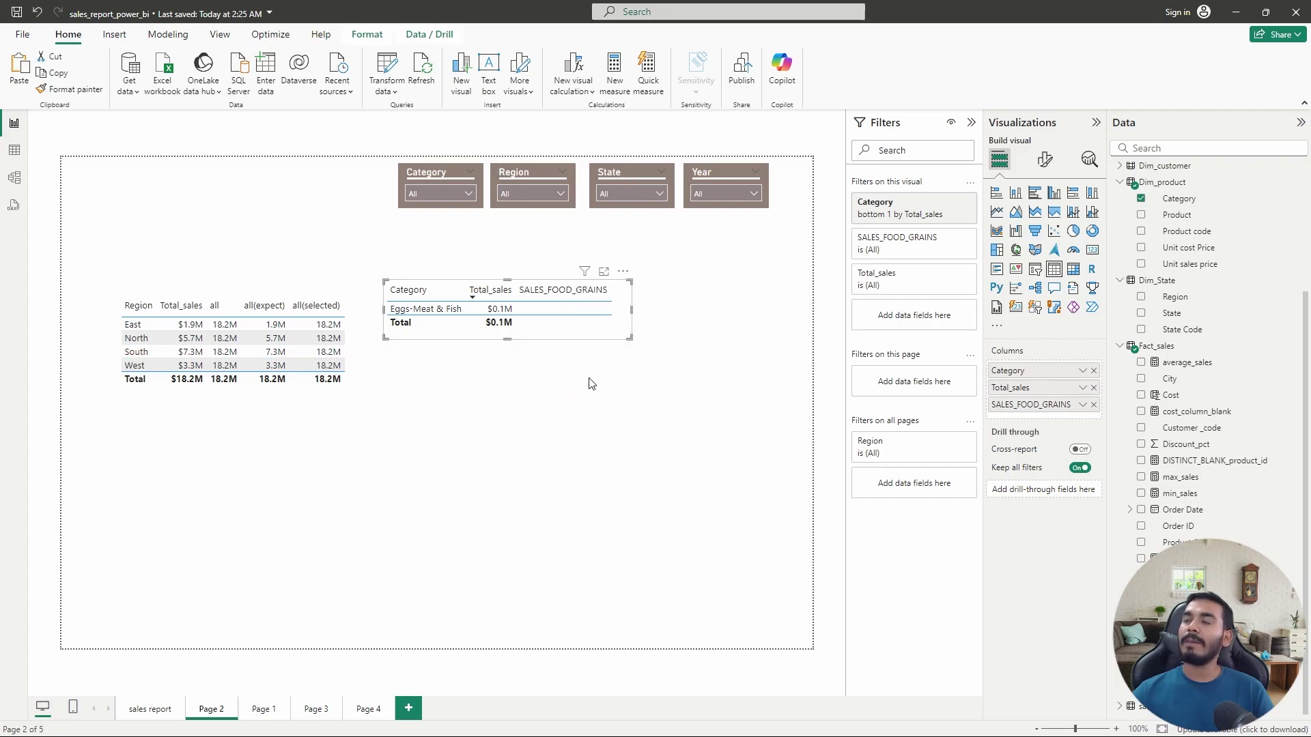
pyautogui.click(567, 441)
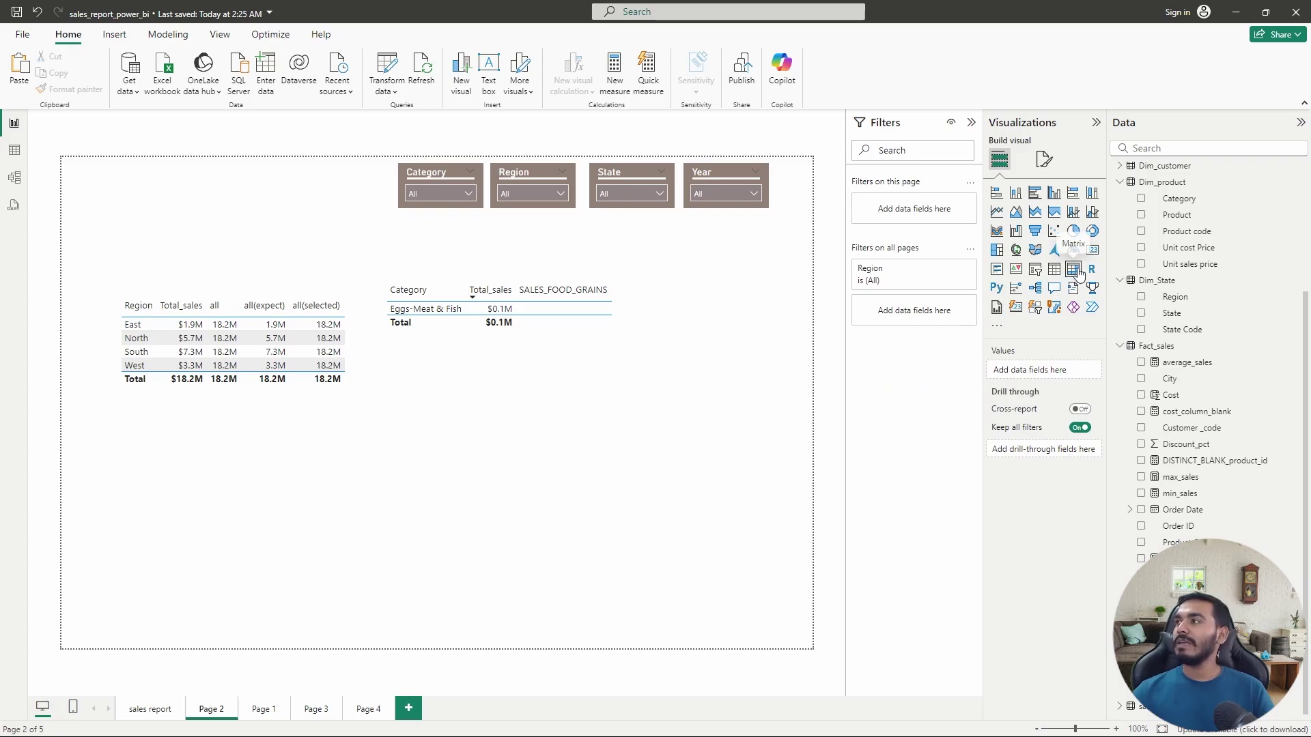
# Create a new measure named Rankx in Filter_Measure_Table and begin its formula with the RANKX function
pyautogui.scroll(5, 1195, 290)
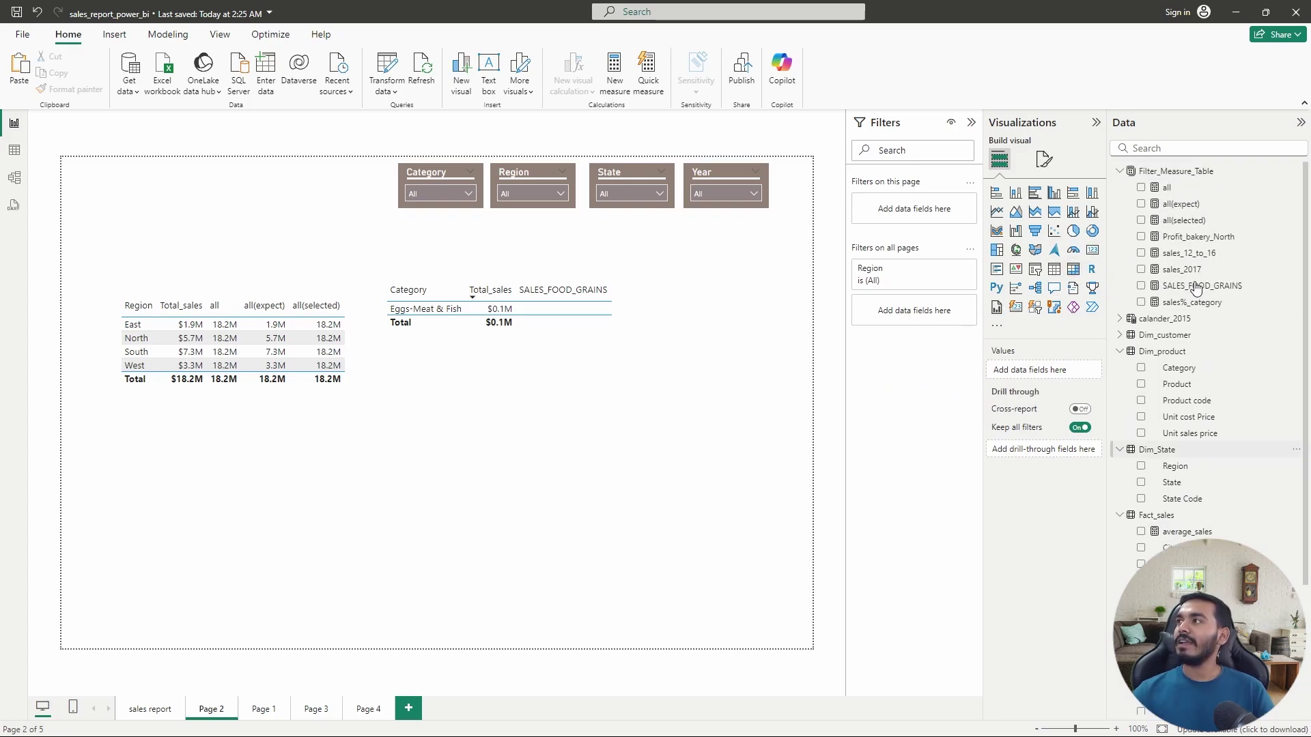
pyautogui.rightClick(1202, 239)
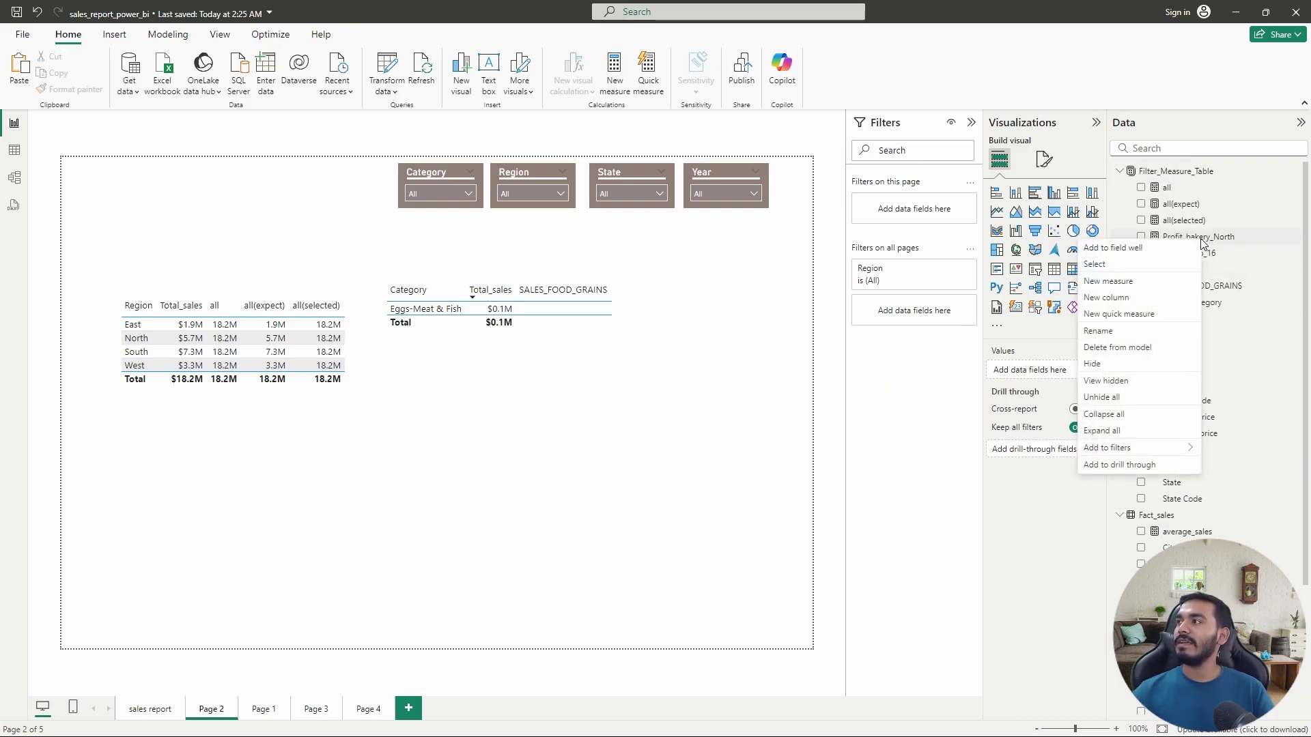
pyautogui.click(1120, 282)
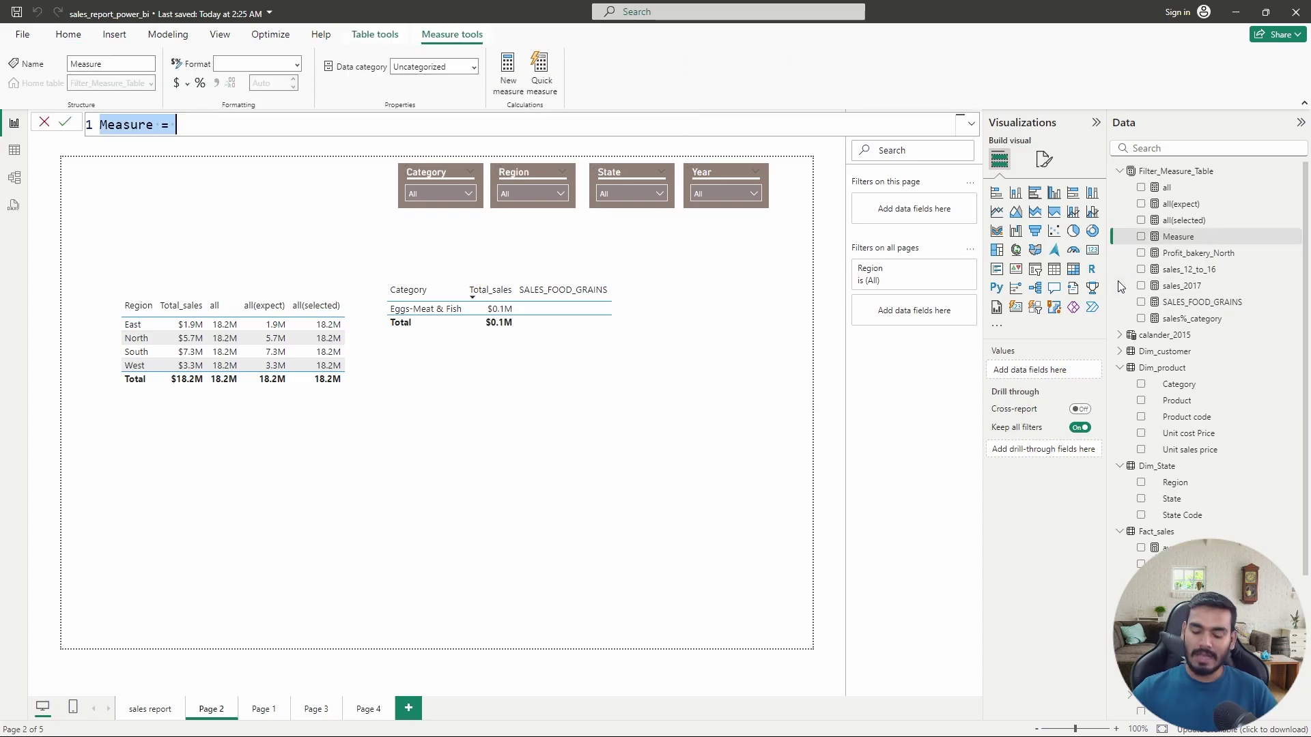
pyautogui.press('BackSpace')
pyautogui.write('n')
pyautogui.write('ANKS')
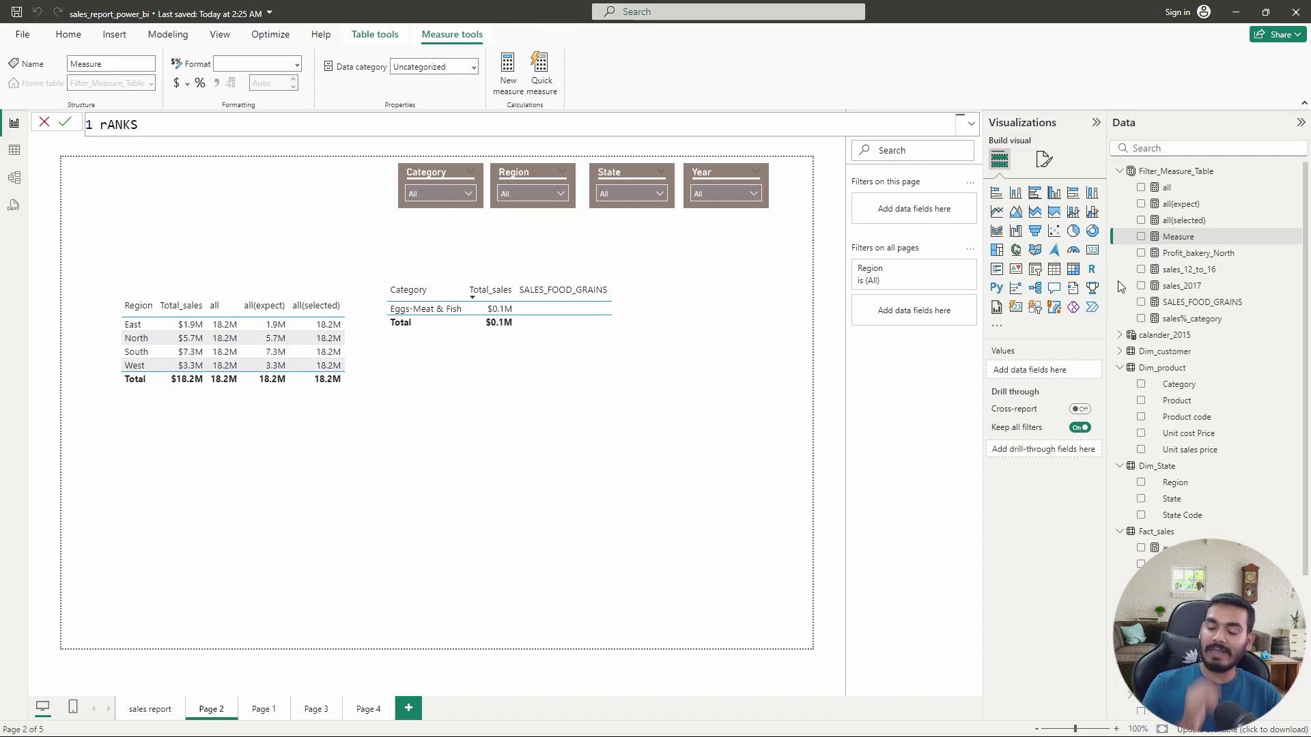
pyautogui.press('BackSpace')
pyautogui.press('BackSpace')
pyautogui.press('BackSpace')
pyautogui.press('BackSpace')
pyautogui.write('R')
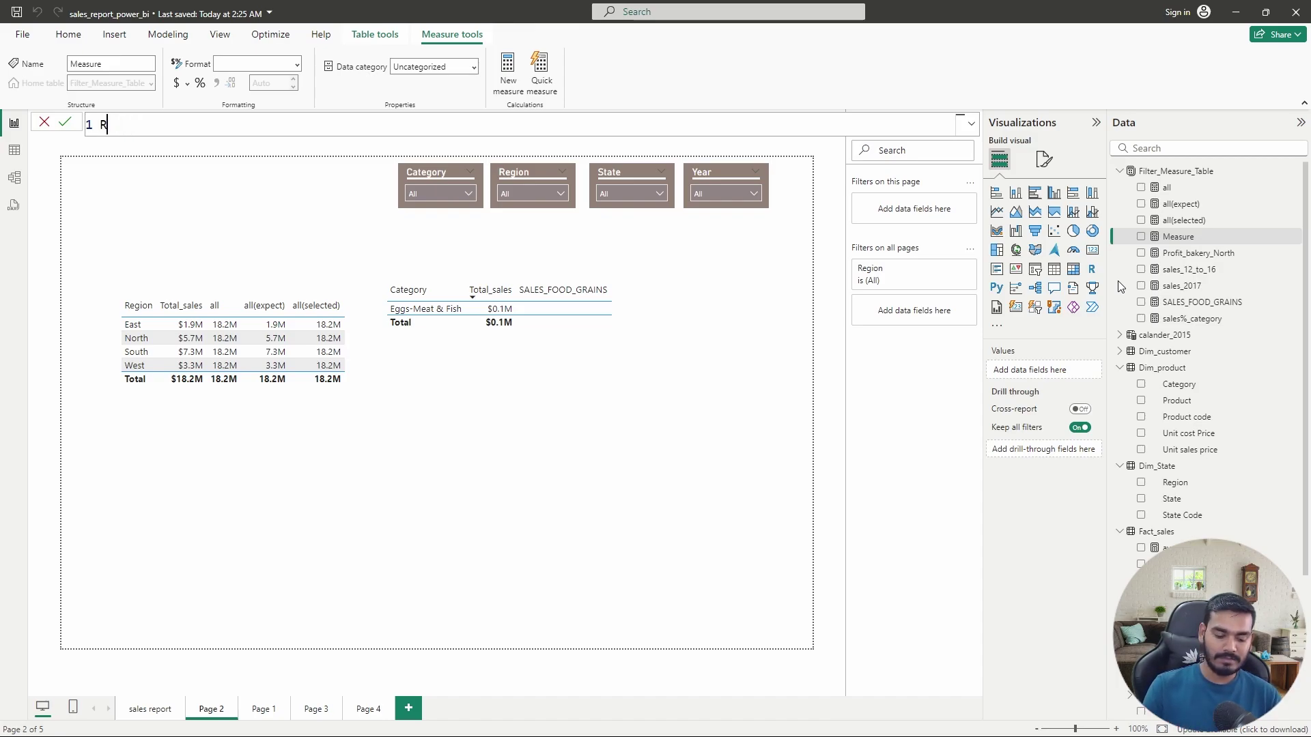
pyautogui.write('ank')
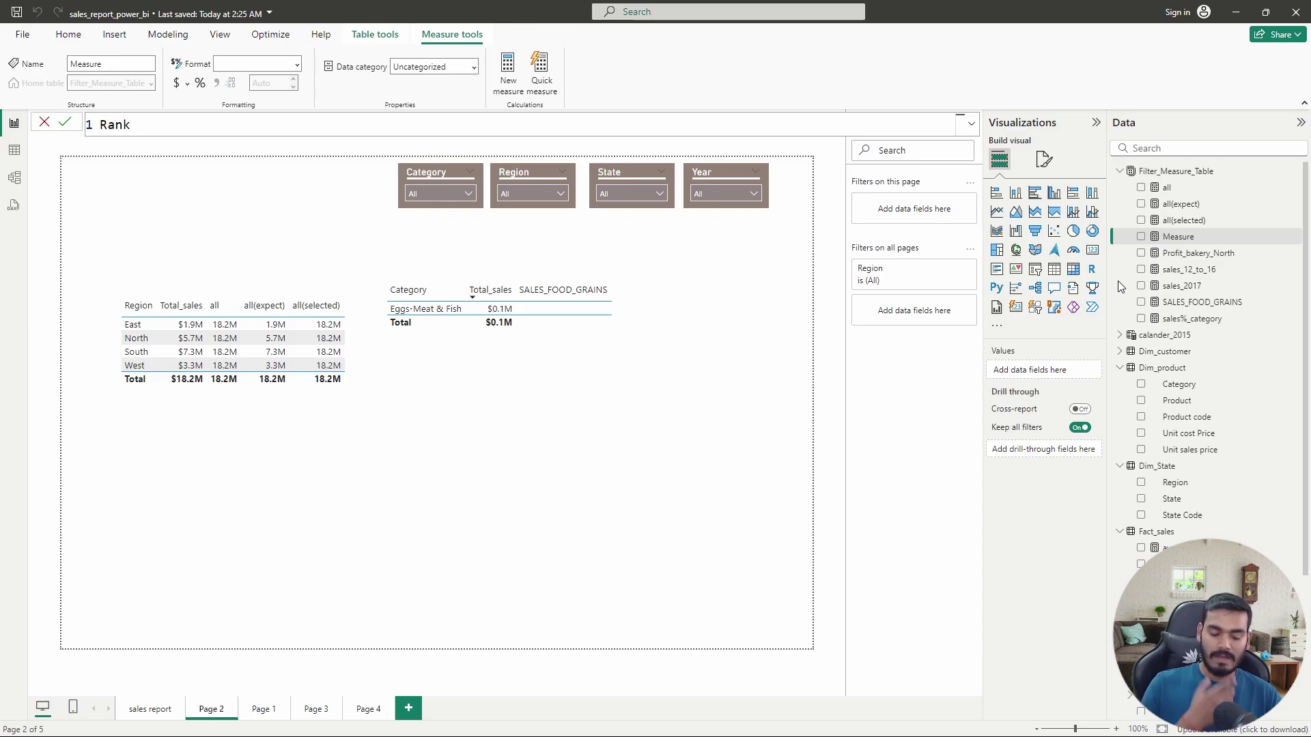
pyautogui.write('x= rankx')
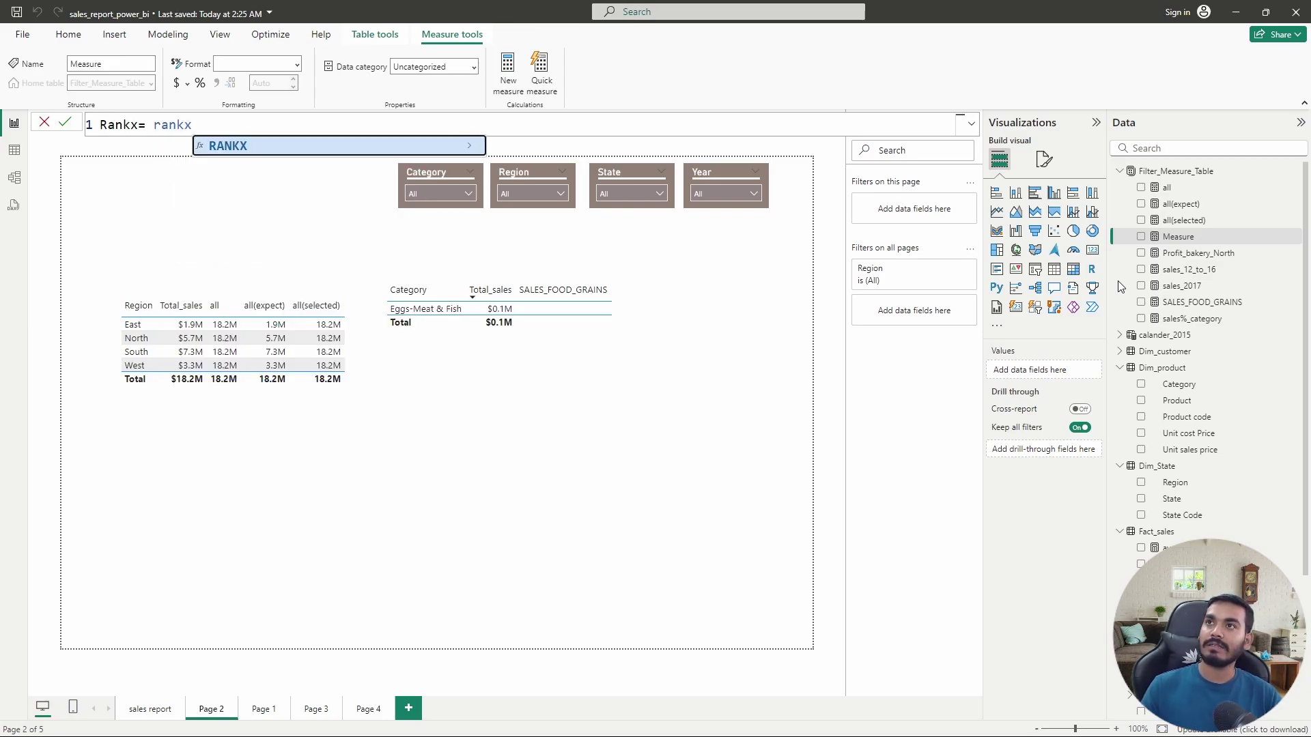
pyautogui.press('Tab')
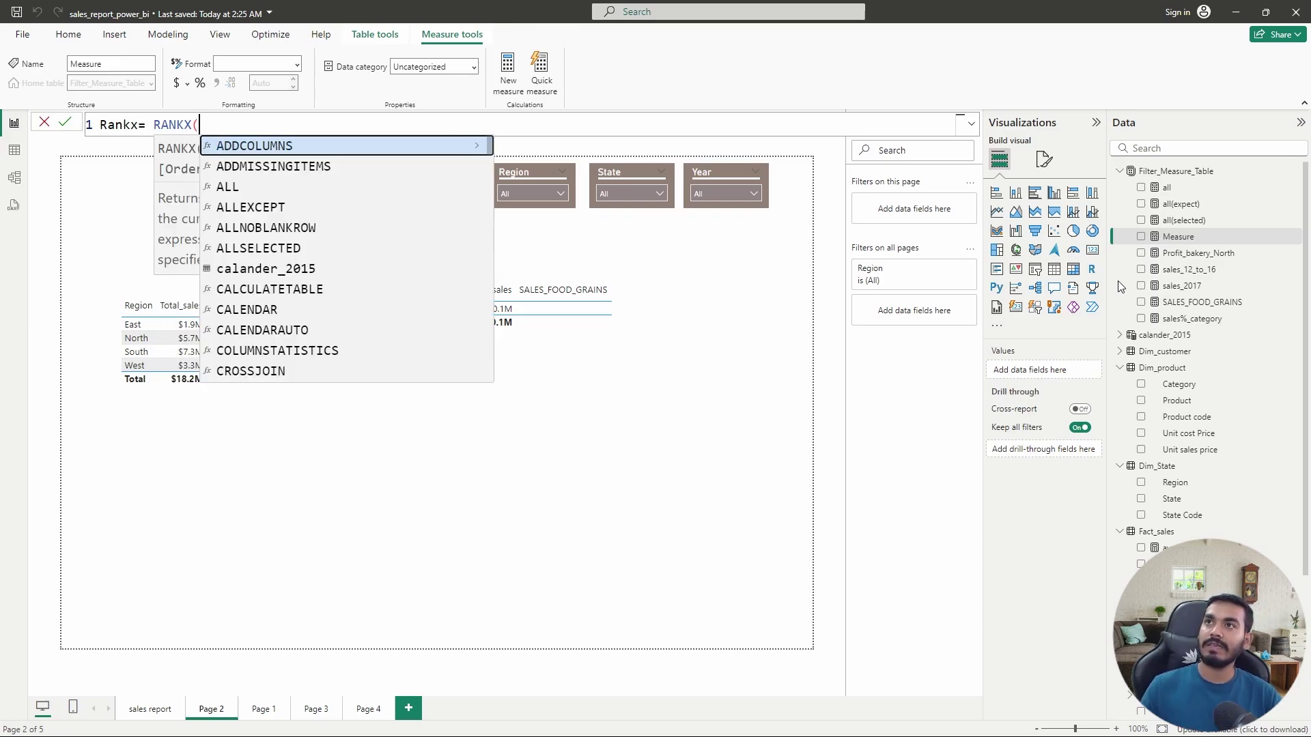
pyautogui.press('Escape')
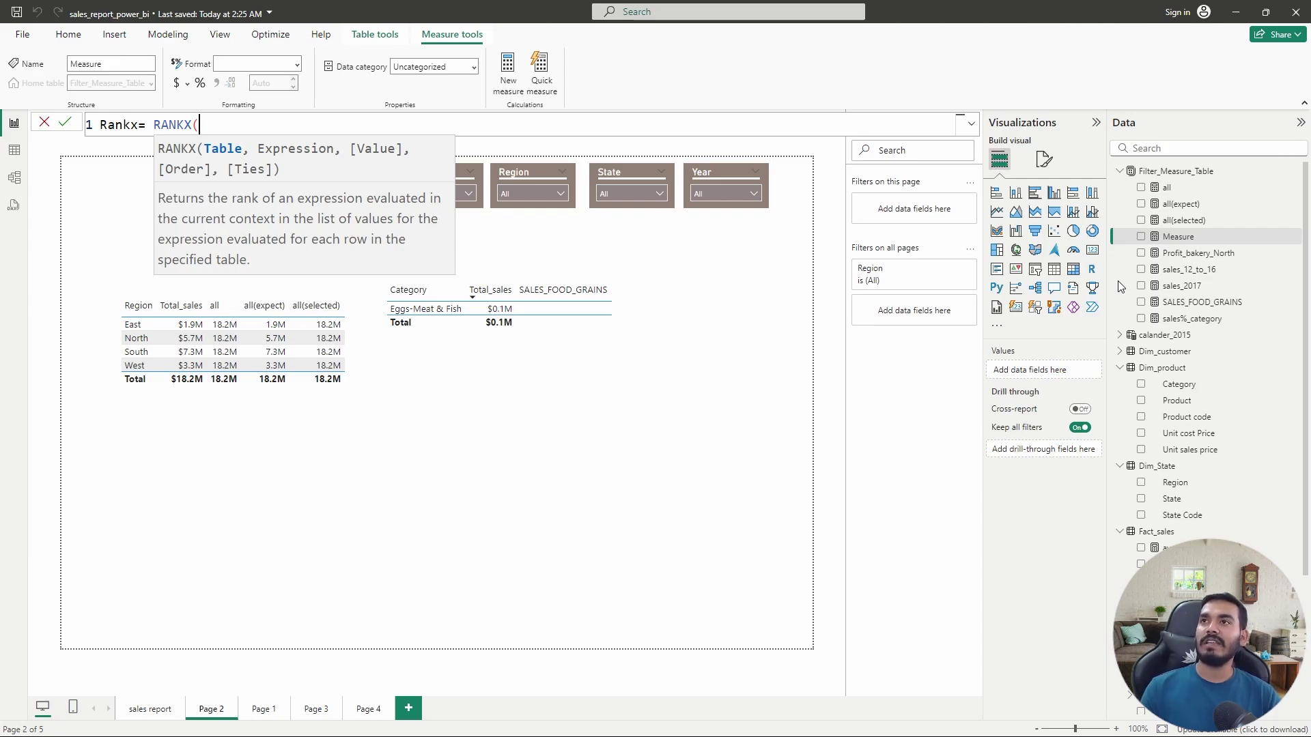
# Supply Dim_State as the RANKX table argument and [Total_sales] as its expression
pyautogui.write('dim')
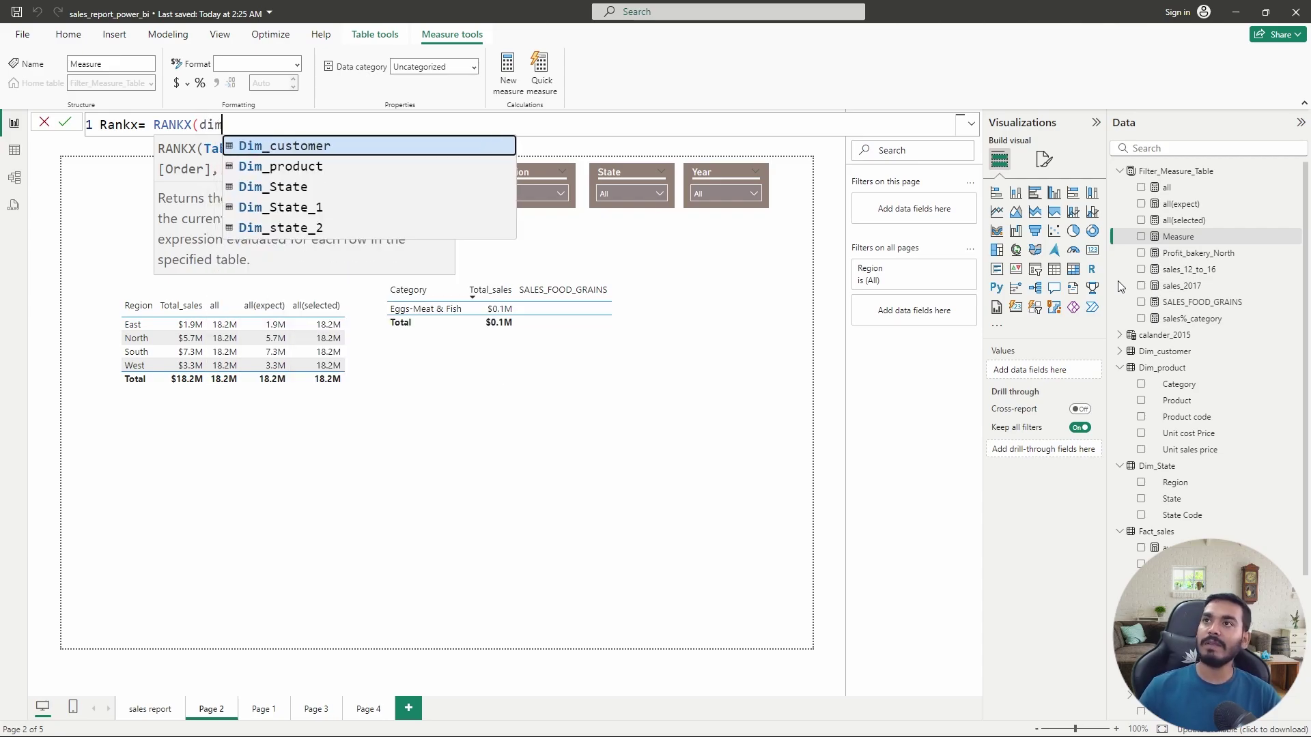
pyautogui.press('Down')
pyautogui.press('Down')
pyautogui.press('Tab')
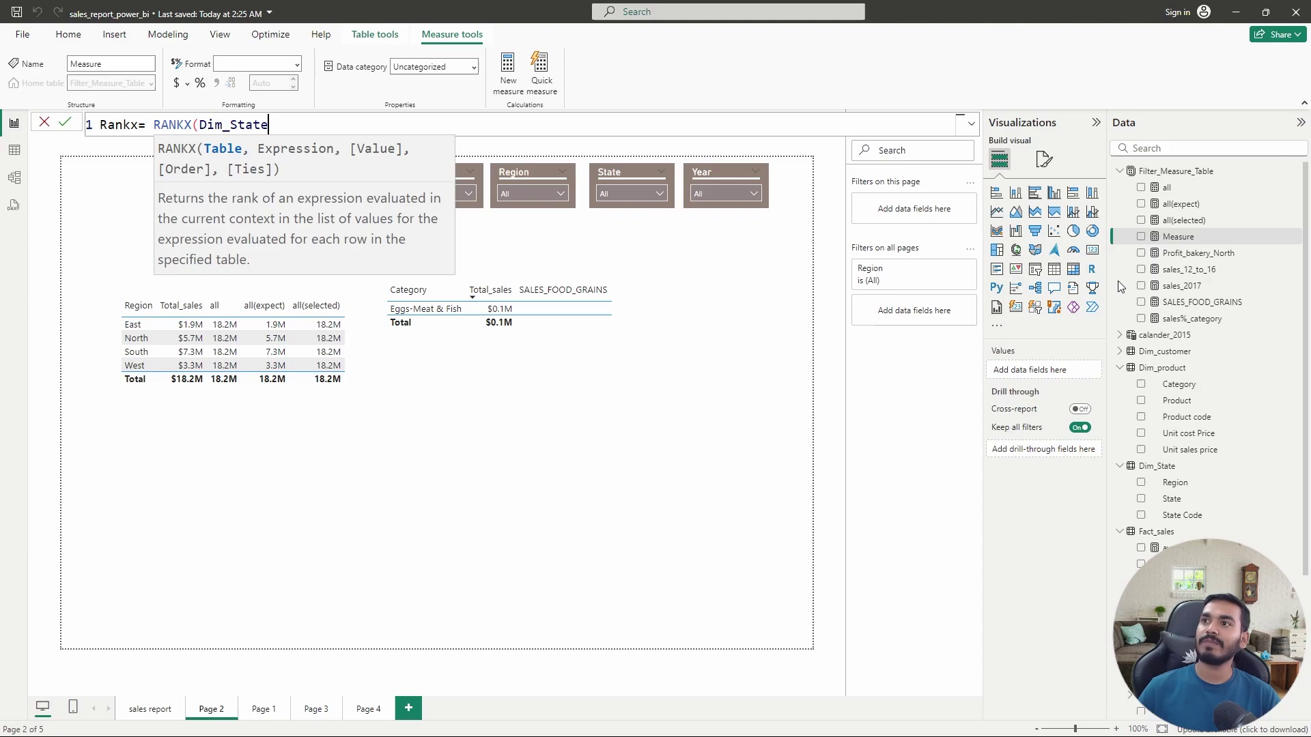
pyautogui.write(',')
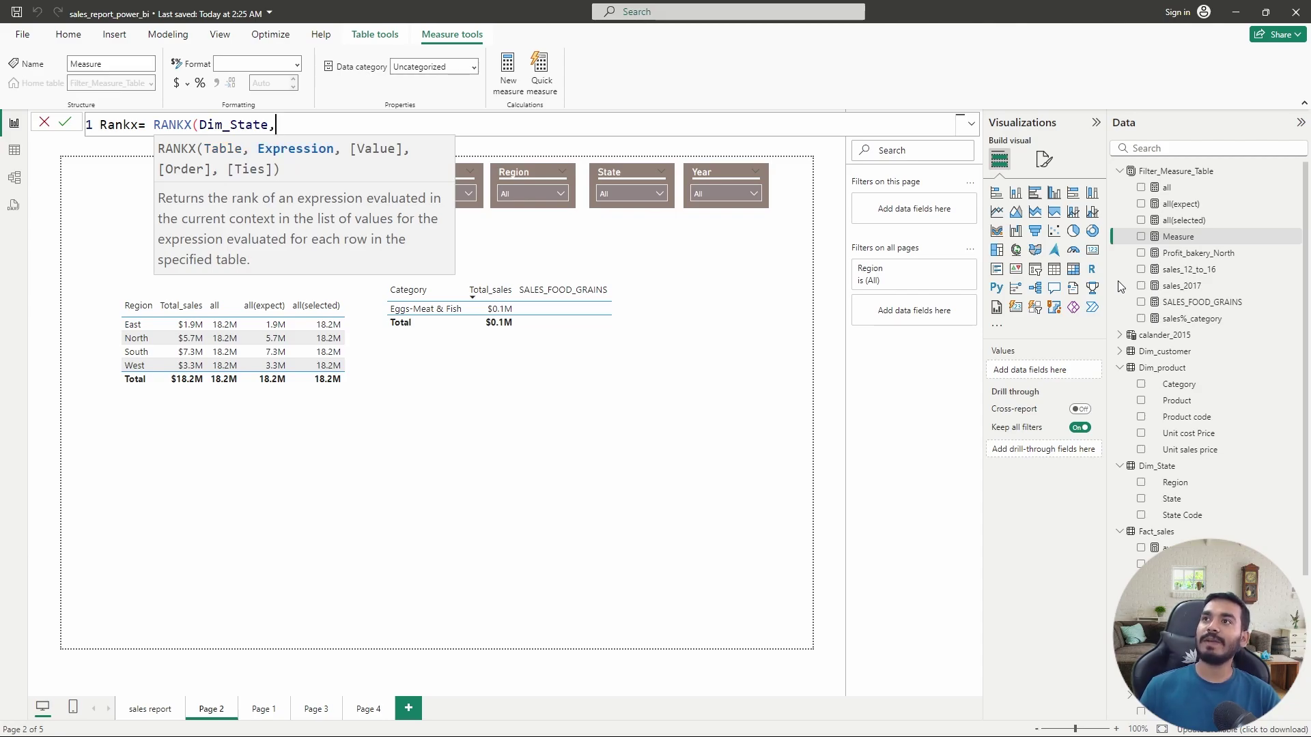
pyautogui.write('tot')
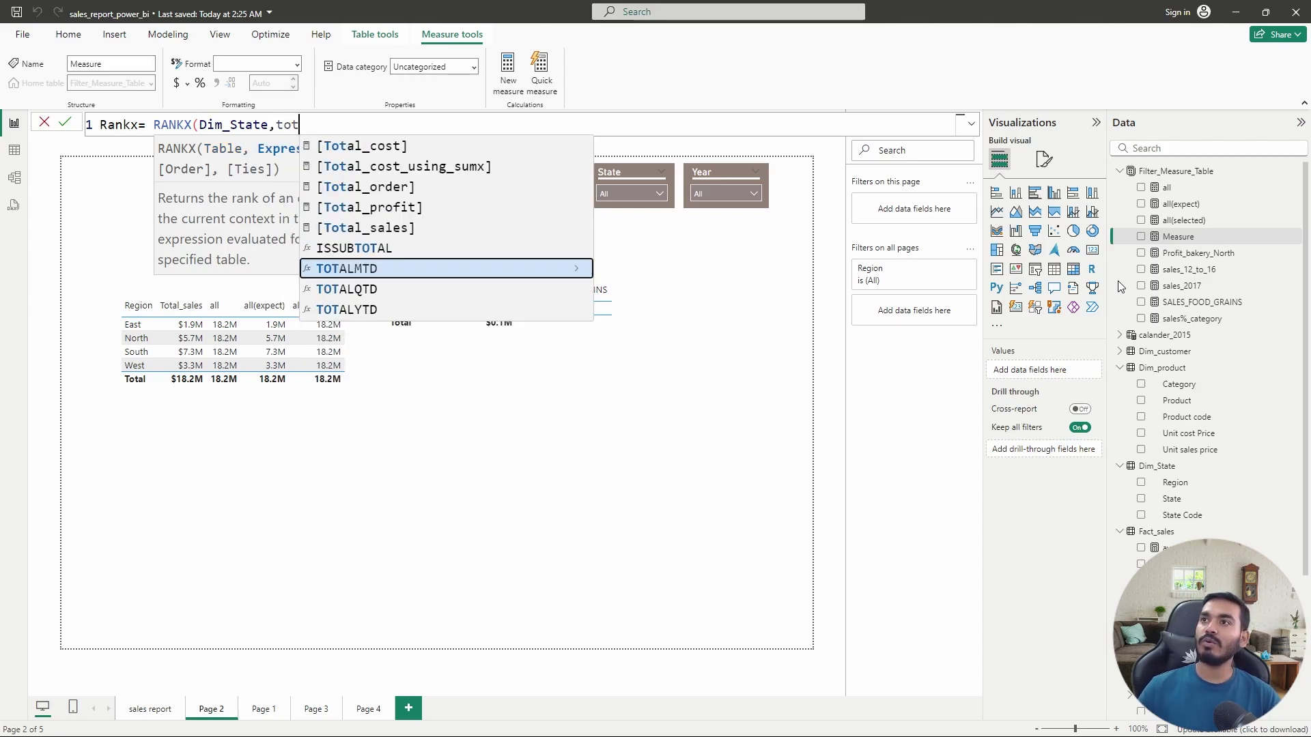
pyautogui.press('Up')
pyautogui.press('Up')
pyautogui.press('Tab')
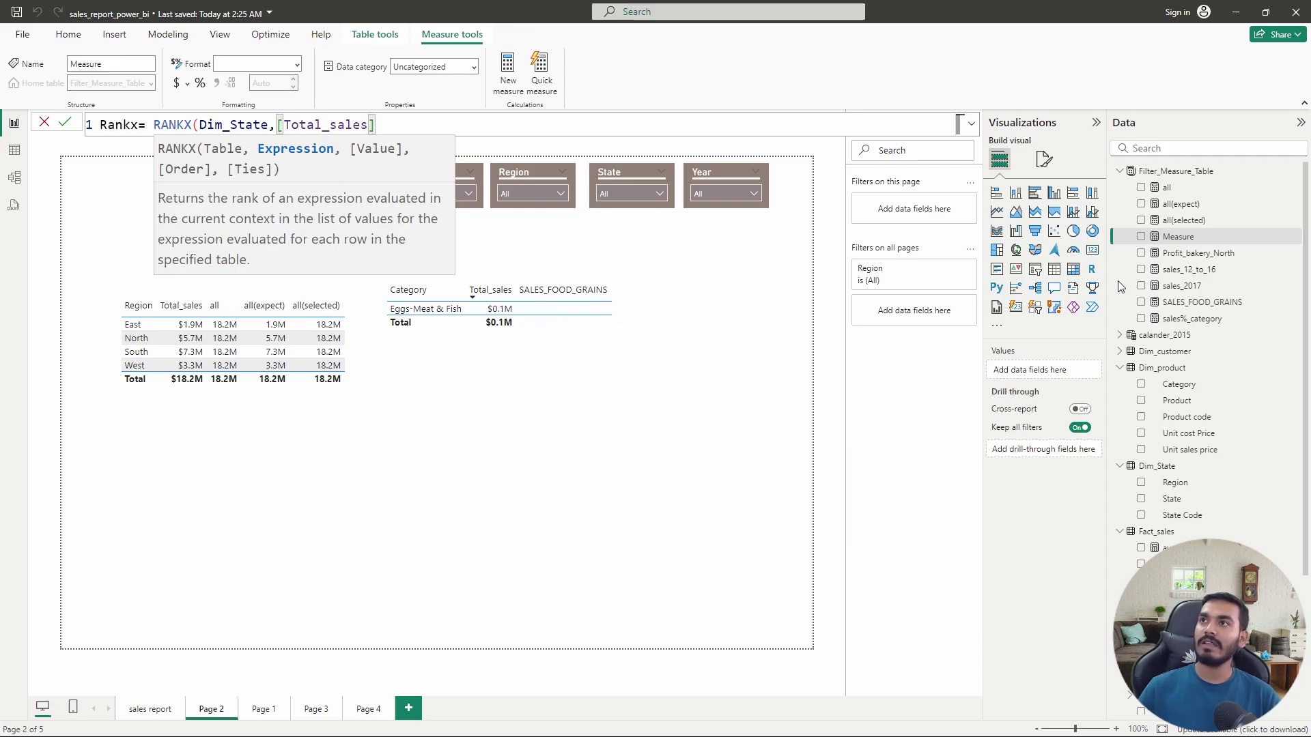
# Leave the RANKX value argument empty, set the order to DESC and ties to Dense, and close the parenthesis
pyautogui.write(',')
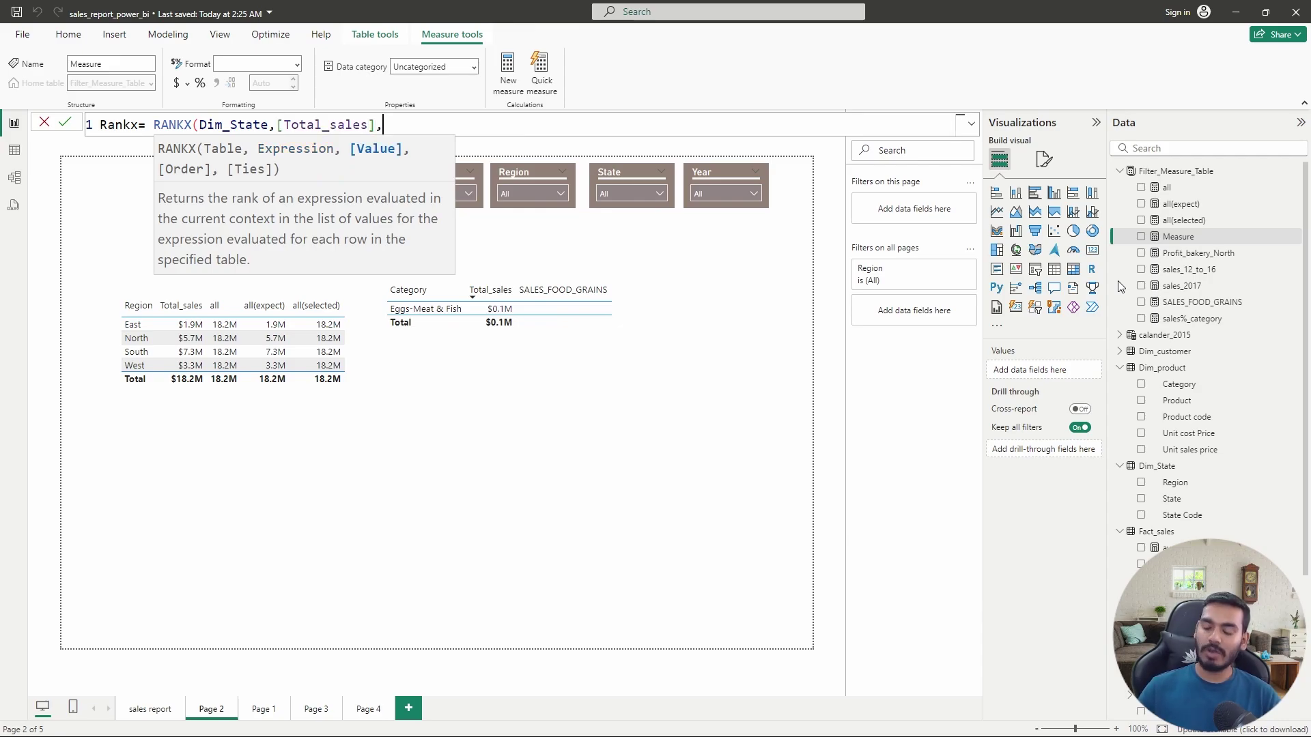
pyautogui.write(',')
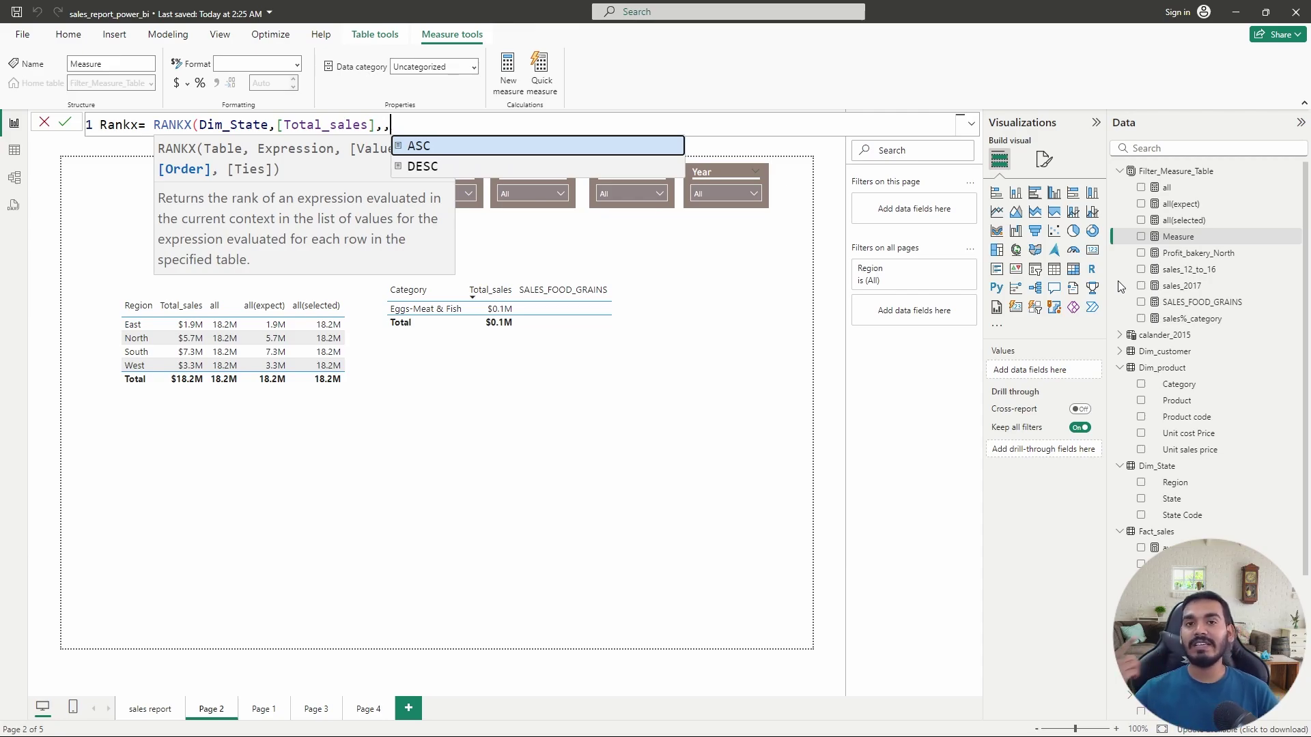
pyautogui.press('Down')
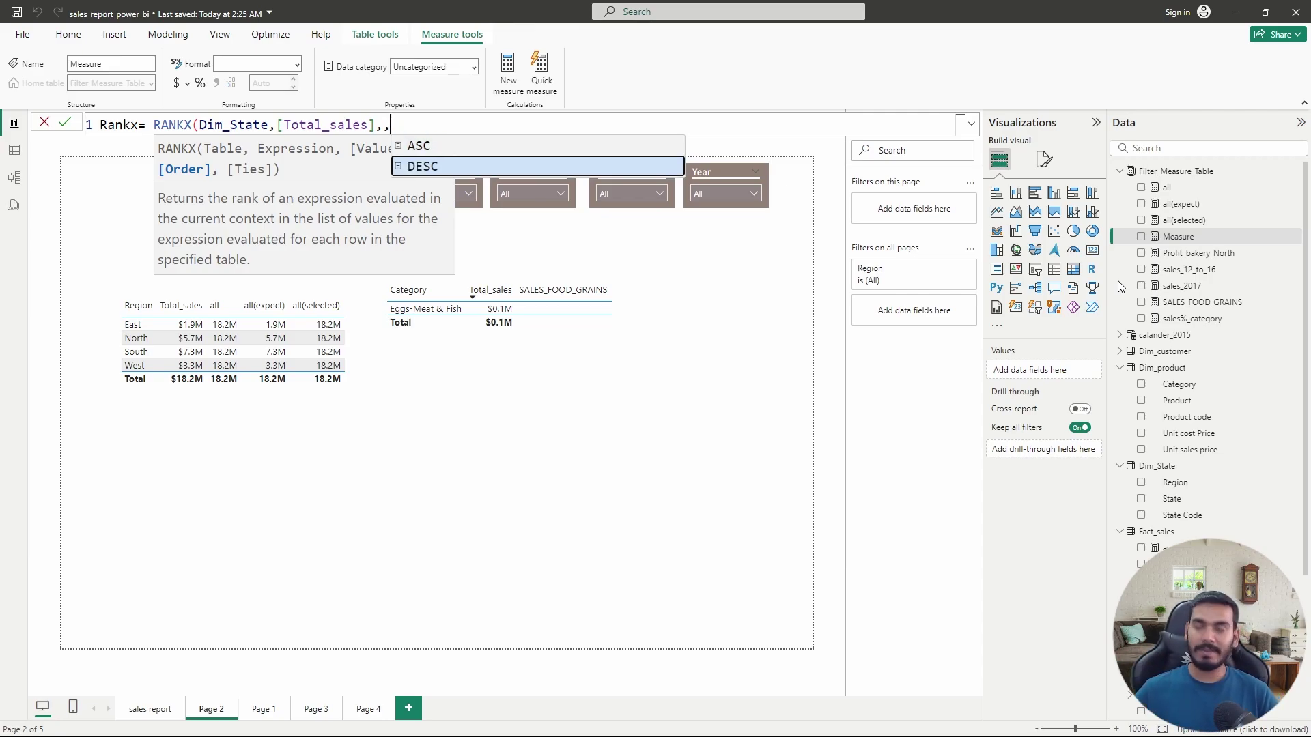
pyautogui.press('Tab')
pyautogui.write(',')
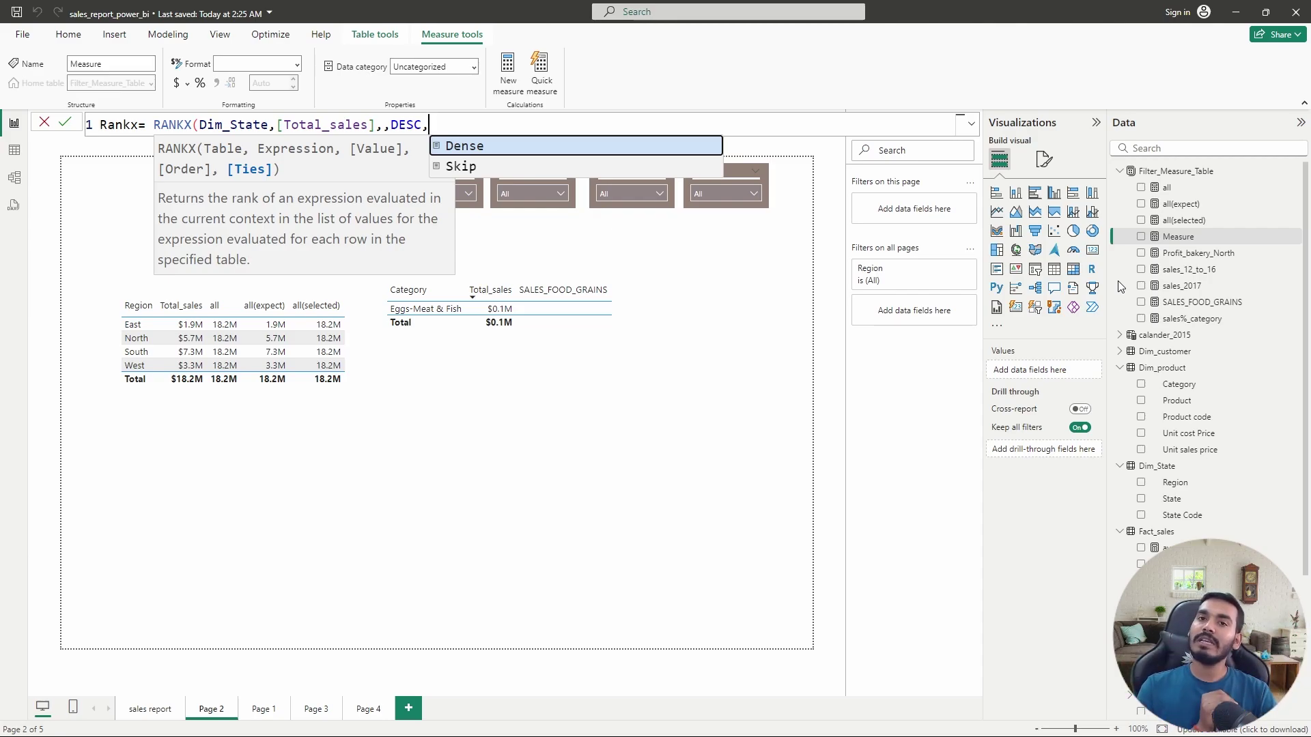
pyautogui.press('Tab')
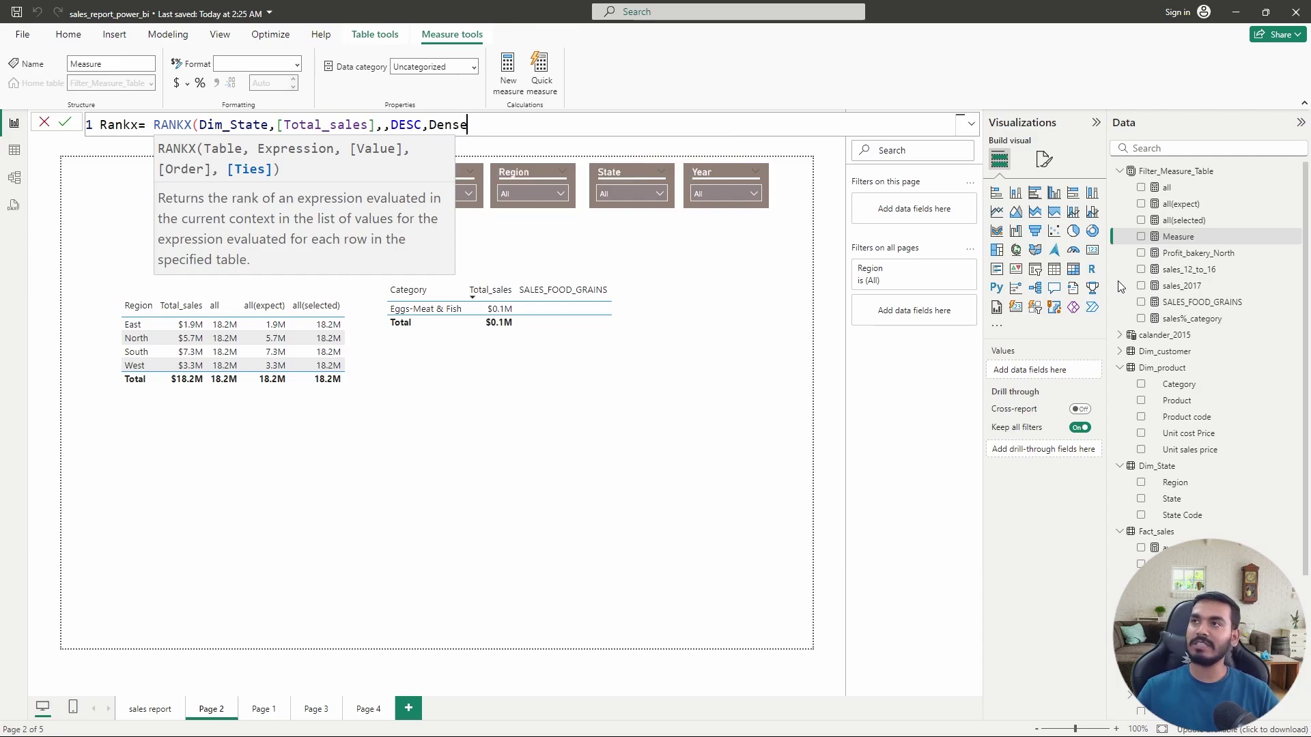
pyautogui.write(')')
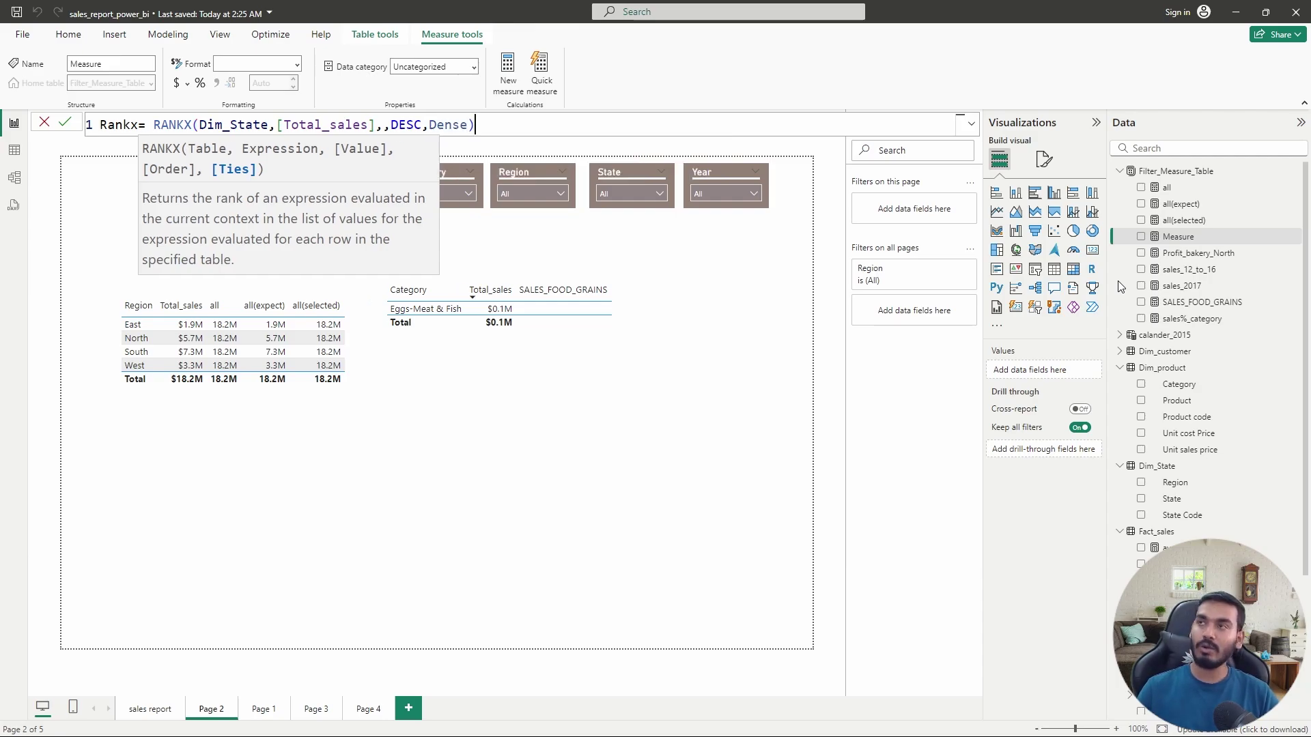
# Commit the Rankx measure and place a new empty table visual below the category table
pyautogui.press('Return')
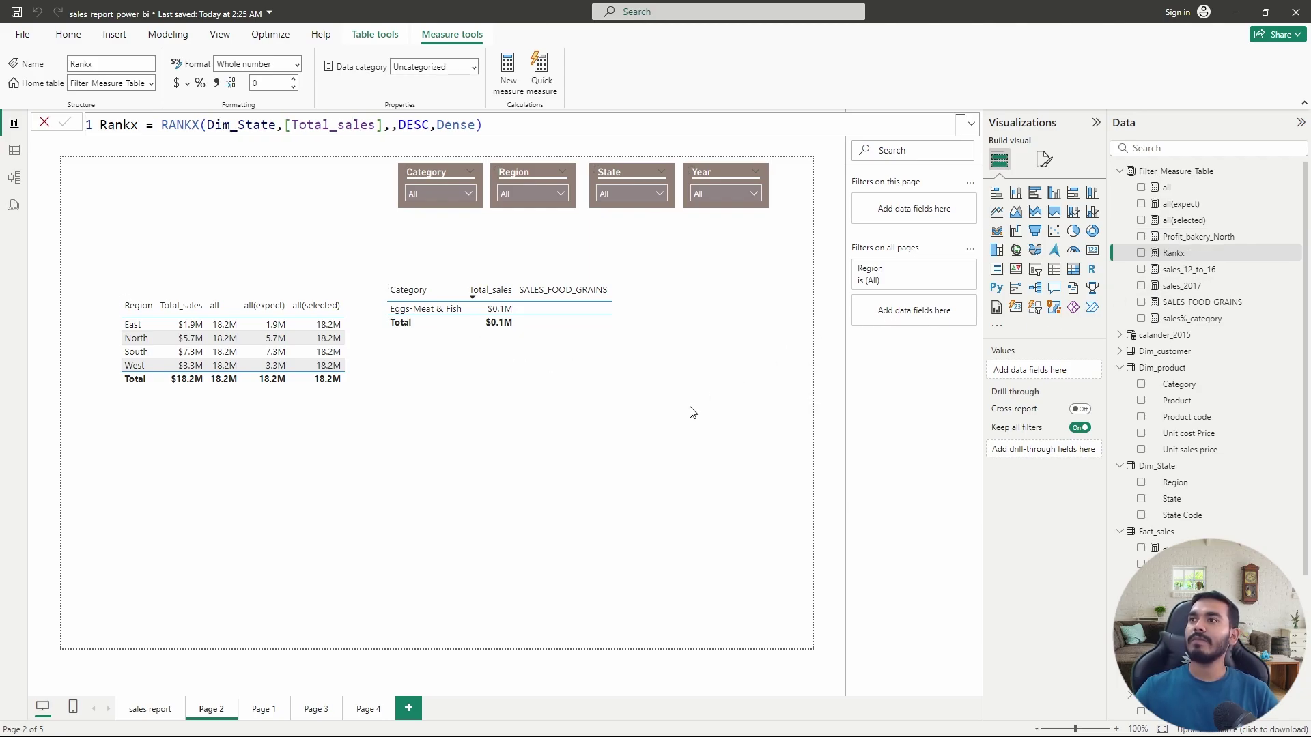
pyautogui.click(886, 356)
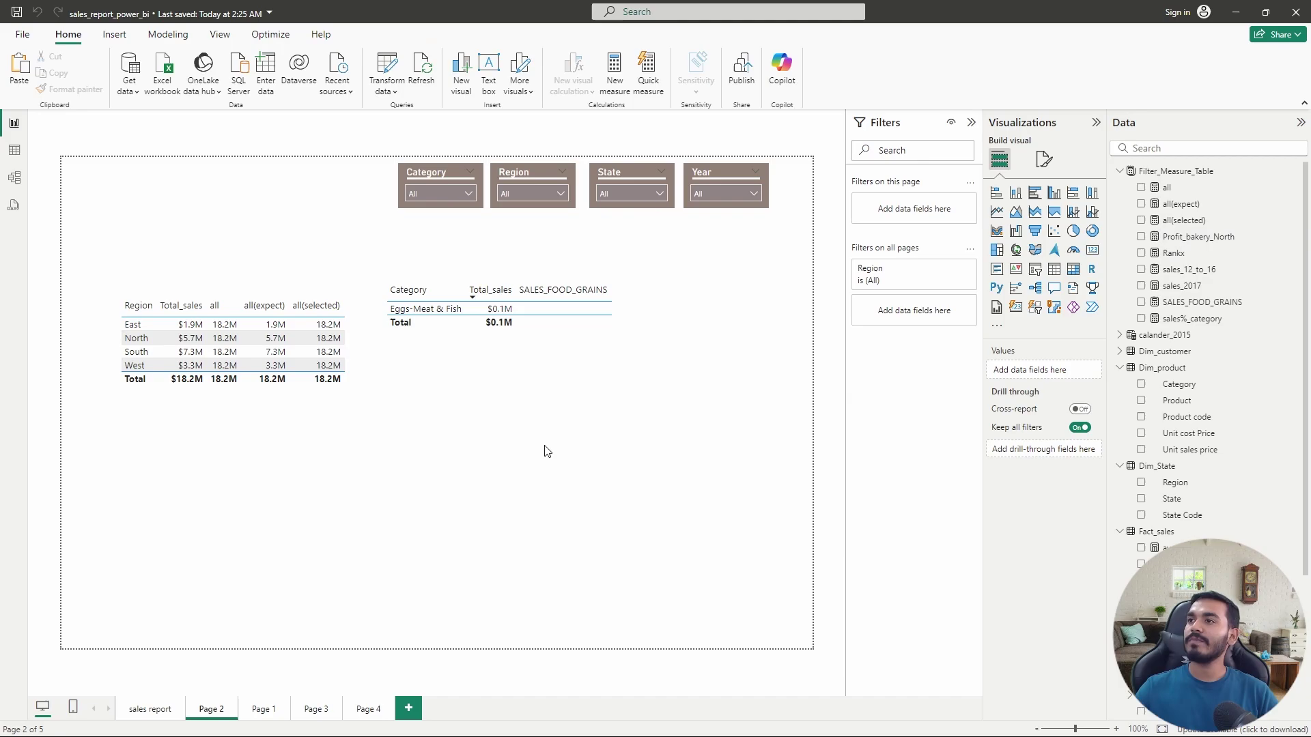
pyautogui.click(1054, 269)
pyautogui.moveTo(293, 230); pyautogui.dragTo(555, 422)
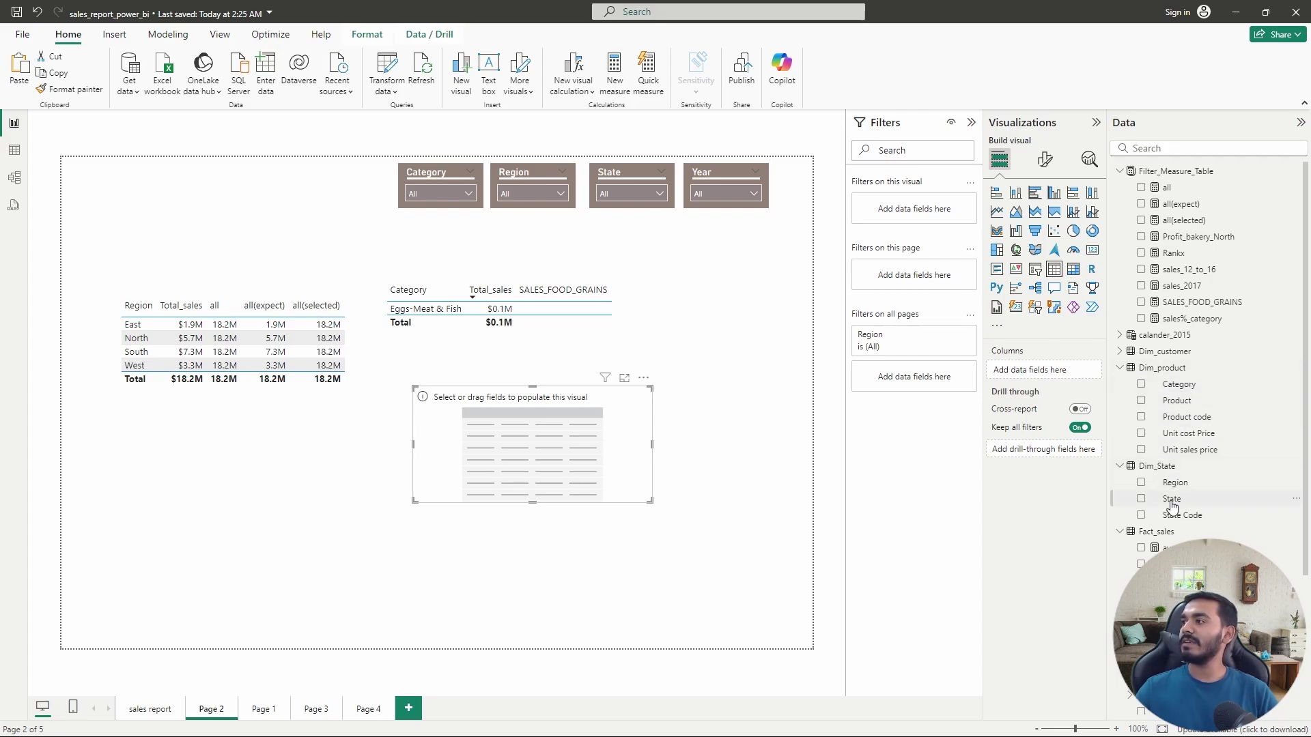
# Add State from Dim_State, Total_sales from Fact_sales and the Rankx measure as columns of the new table
pyautogui.moveTo(1172, 505); pyautogui.dragTo(1052, 373)
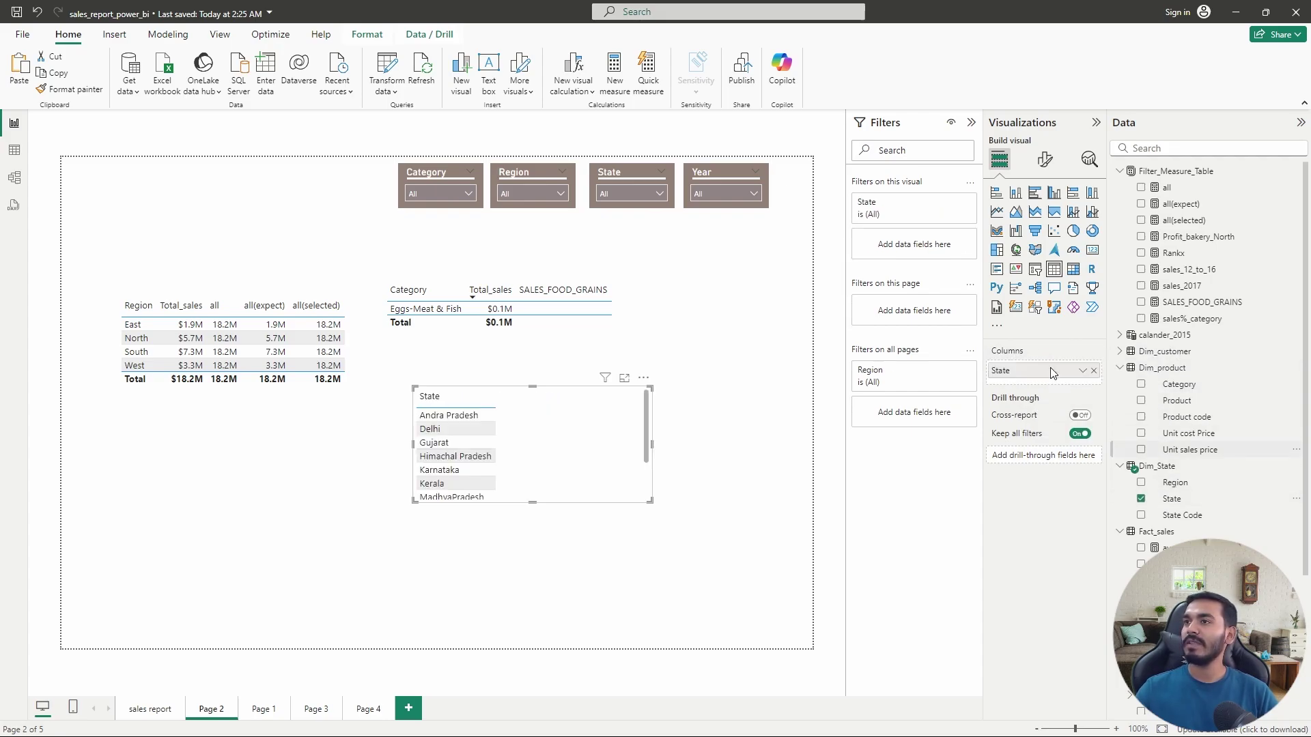
pyautogui.scroll(-3, 1209, 437)
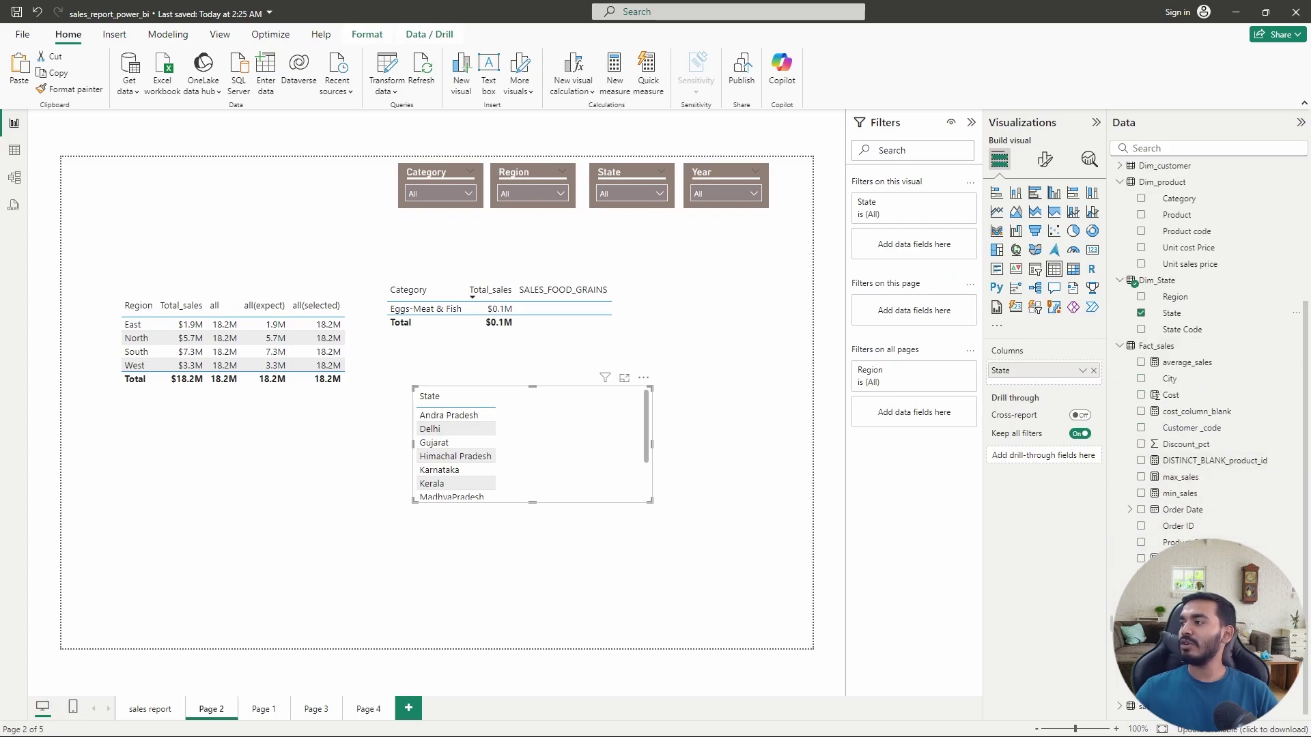
pyautogui.moveTo(1188, 591); pyautogui.dragTo(1074, 388)
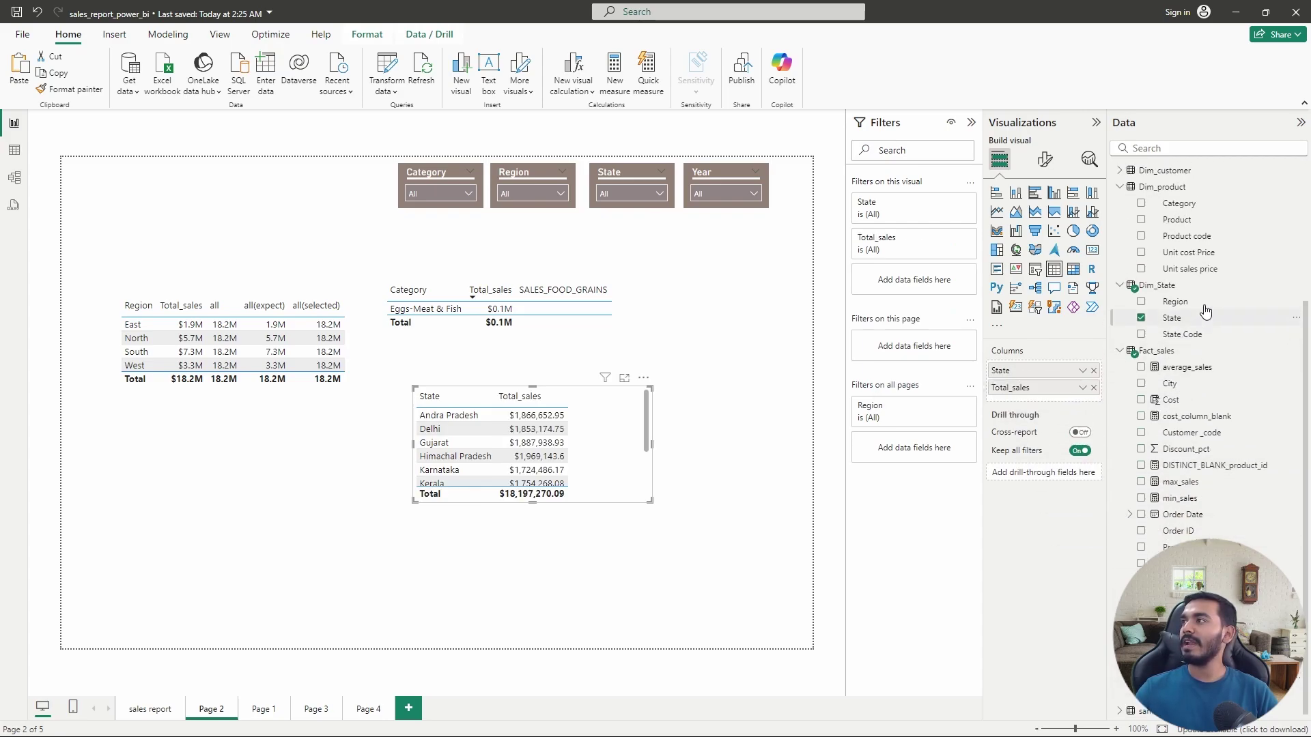
pyautogui.scroll(3, 1205, 312)
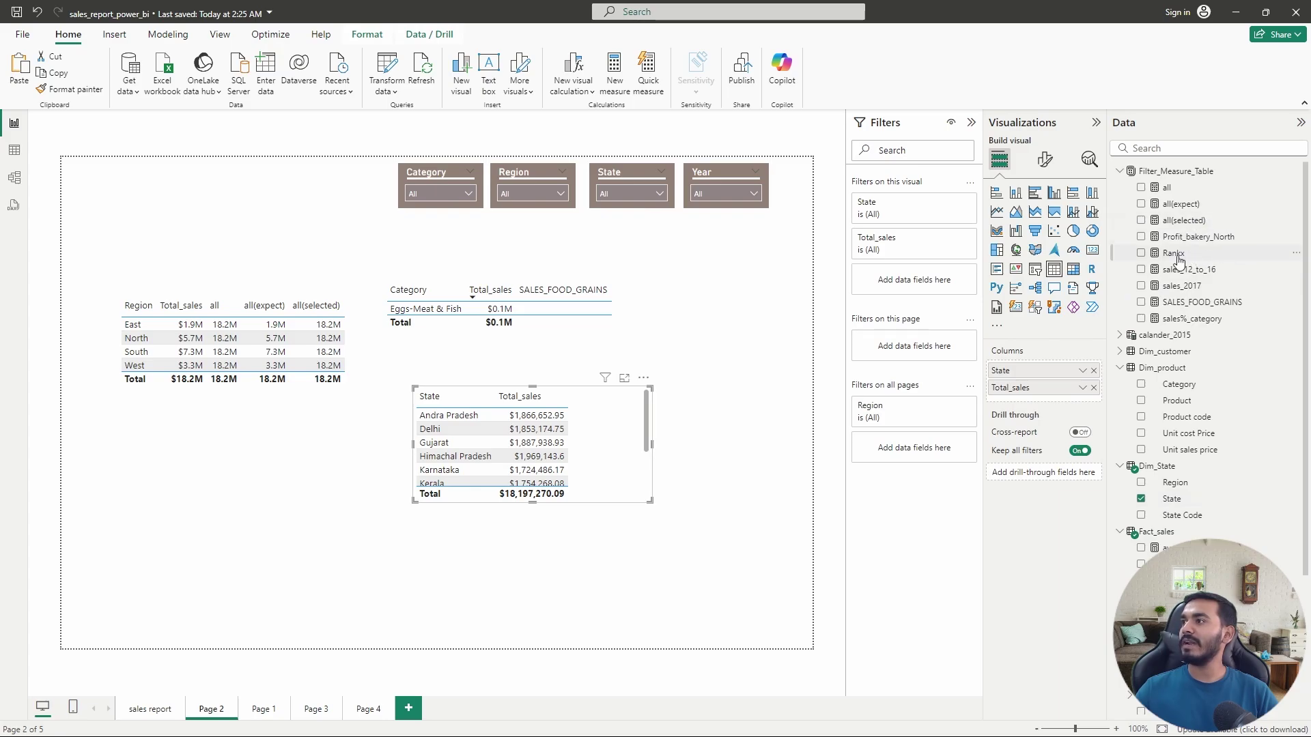
pyautogui.moveTo(1178, 259); pyautogui.dragTo(1062, 392)
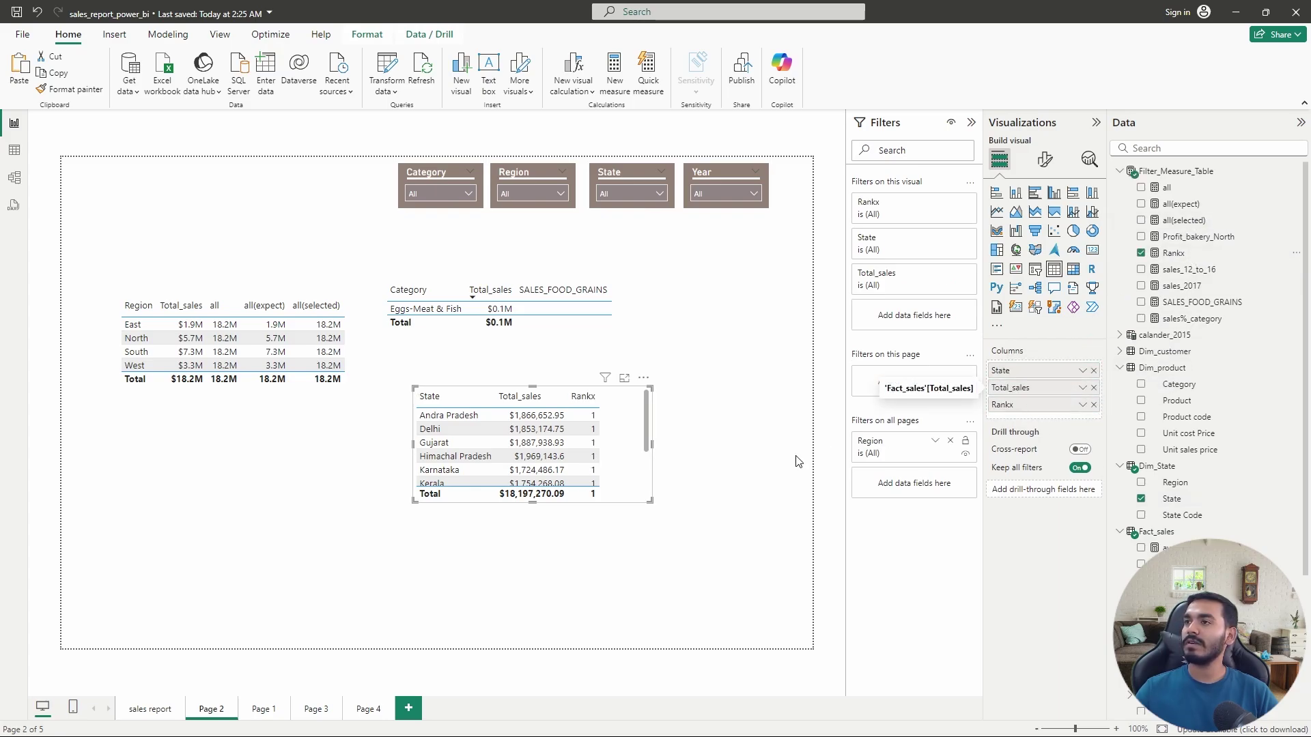
# Enlarge the state table to fit all its rows and sort it by Total_sales in ascending order
pyautogui.moveTo(649, 501); pyautogui.dragTo(674, 598)
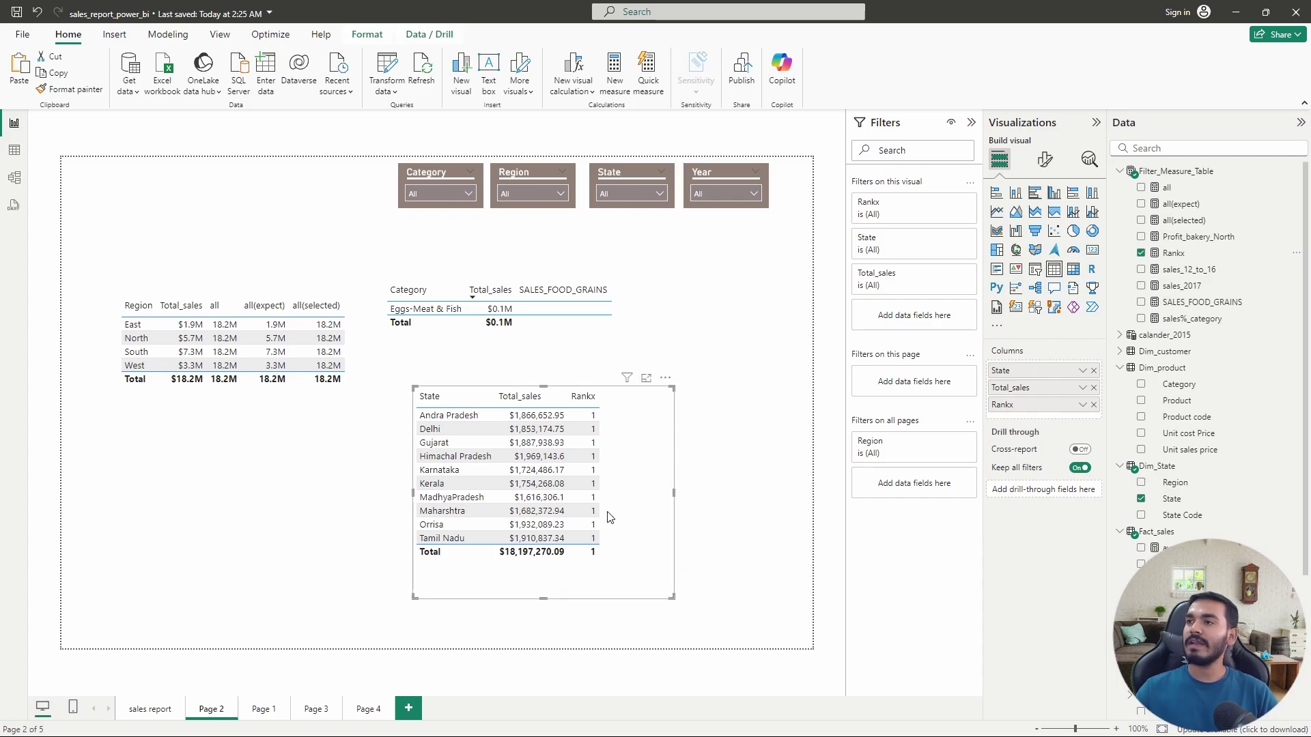
pyautogui.click(540, 398)
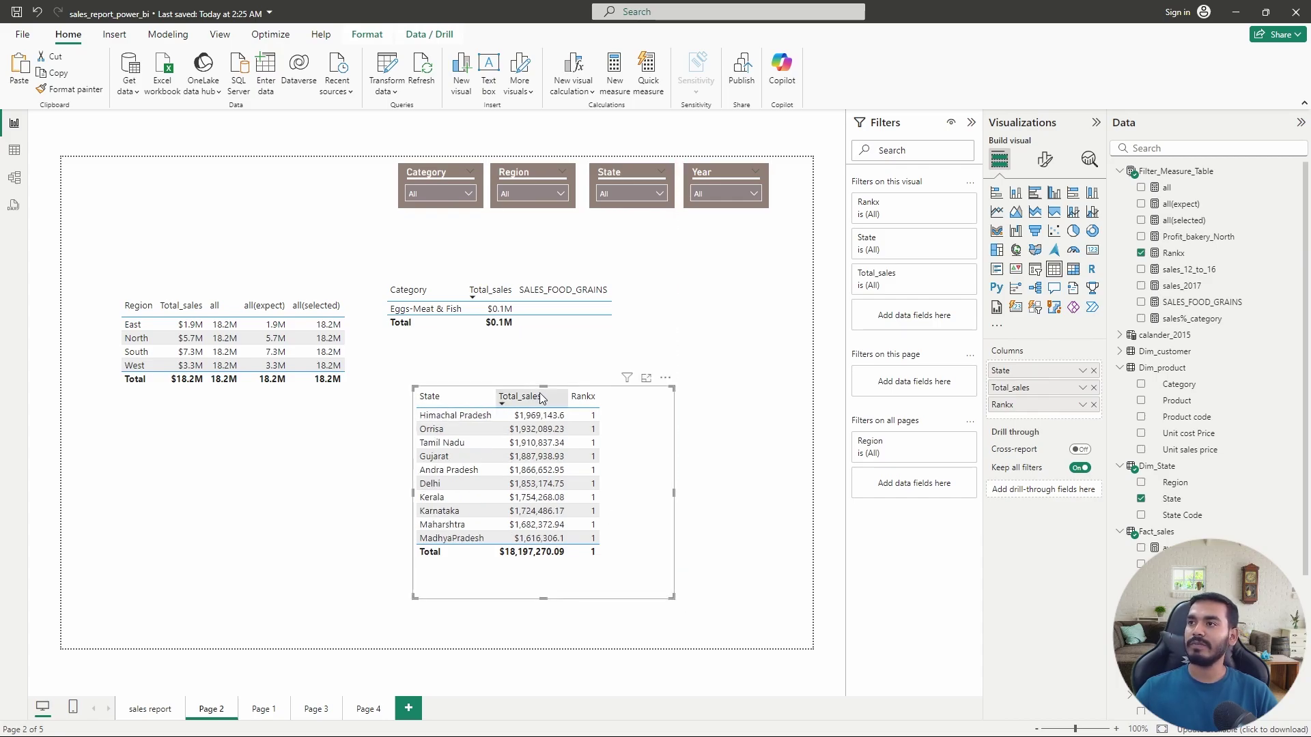
pyautogui.click(540, 398)
# Wrap Dim_State in ALLSELECTED in the Rankx formula, commit it, and sort the state table by Total_sales descending
pyautogui.click(1189, 256)
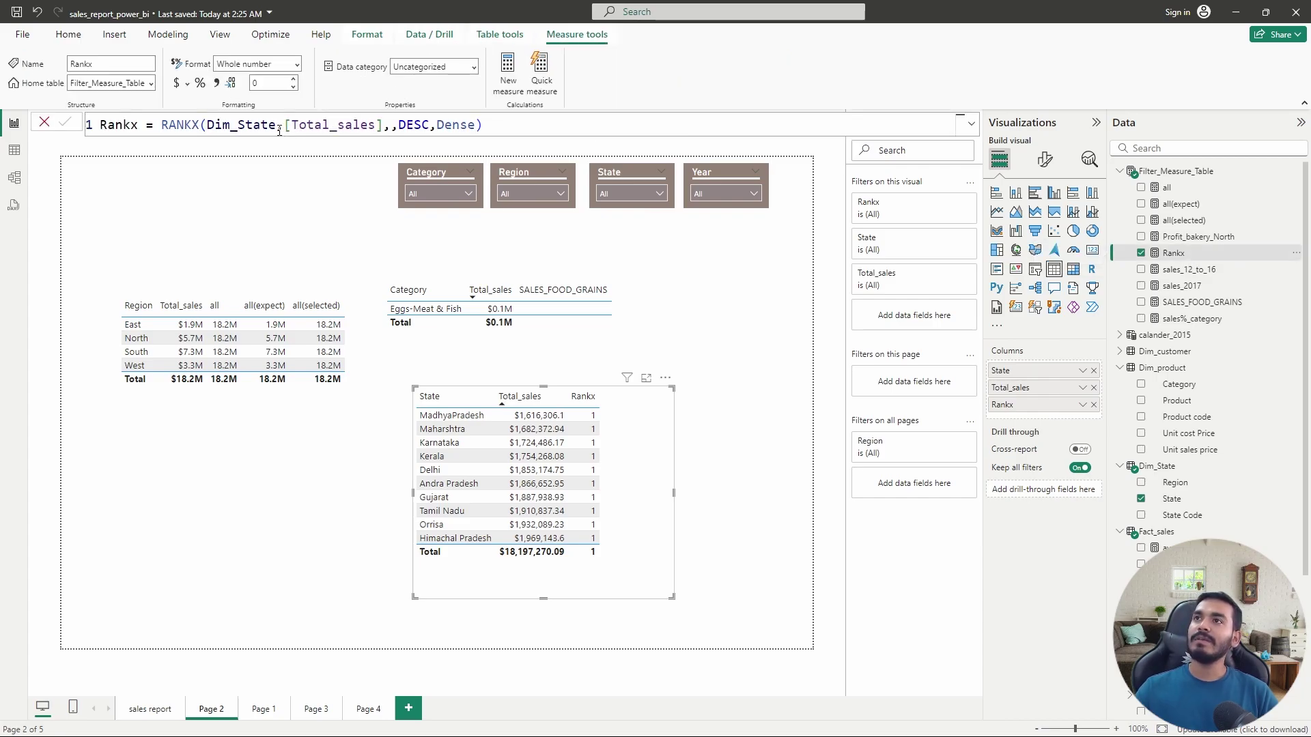
pyautogui.click(208, 124)
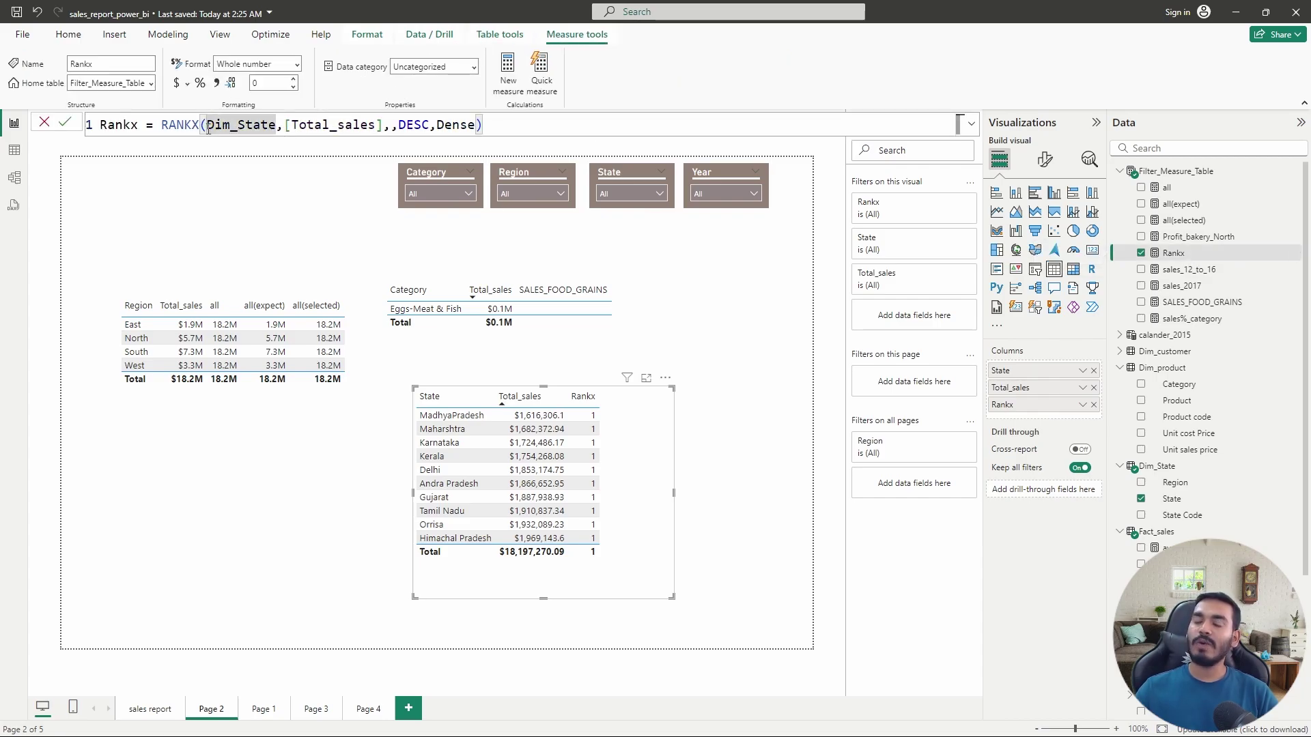
pyautogui.write('all')
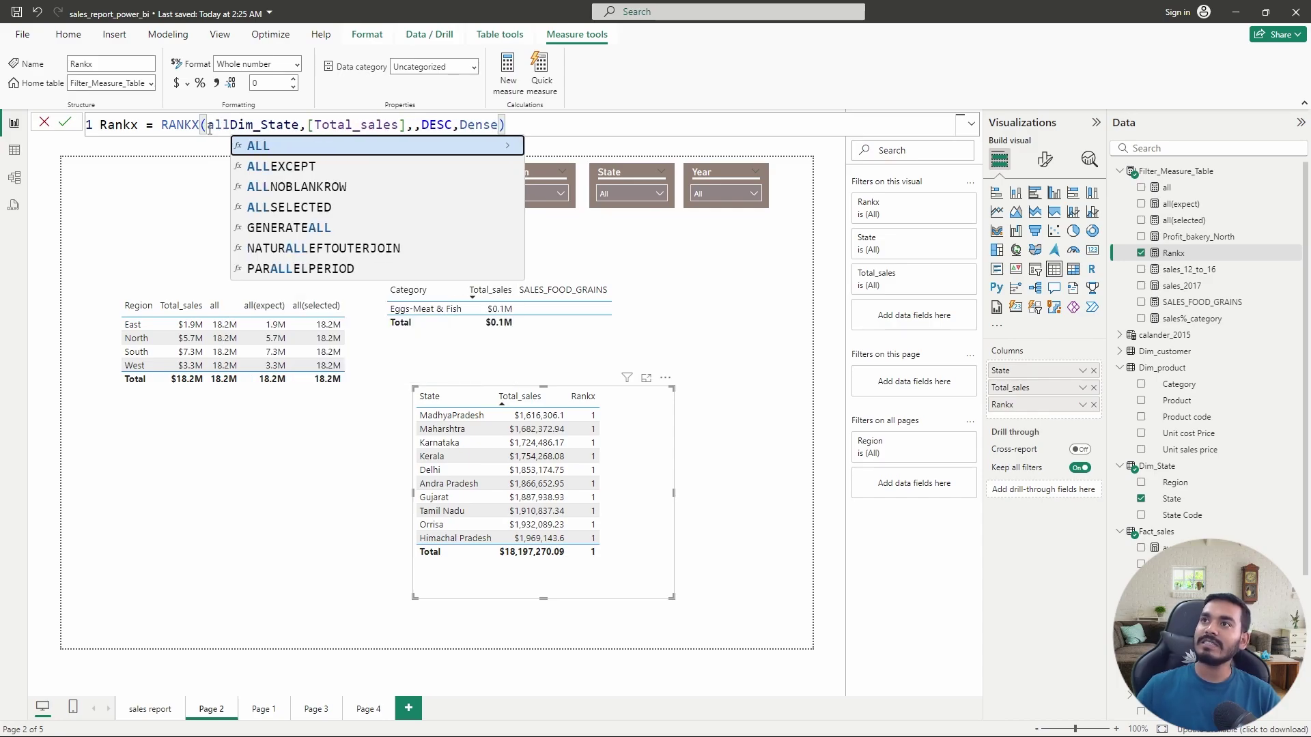
pyautogui.press('Down')
pyautogui.press('Down')
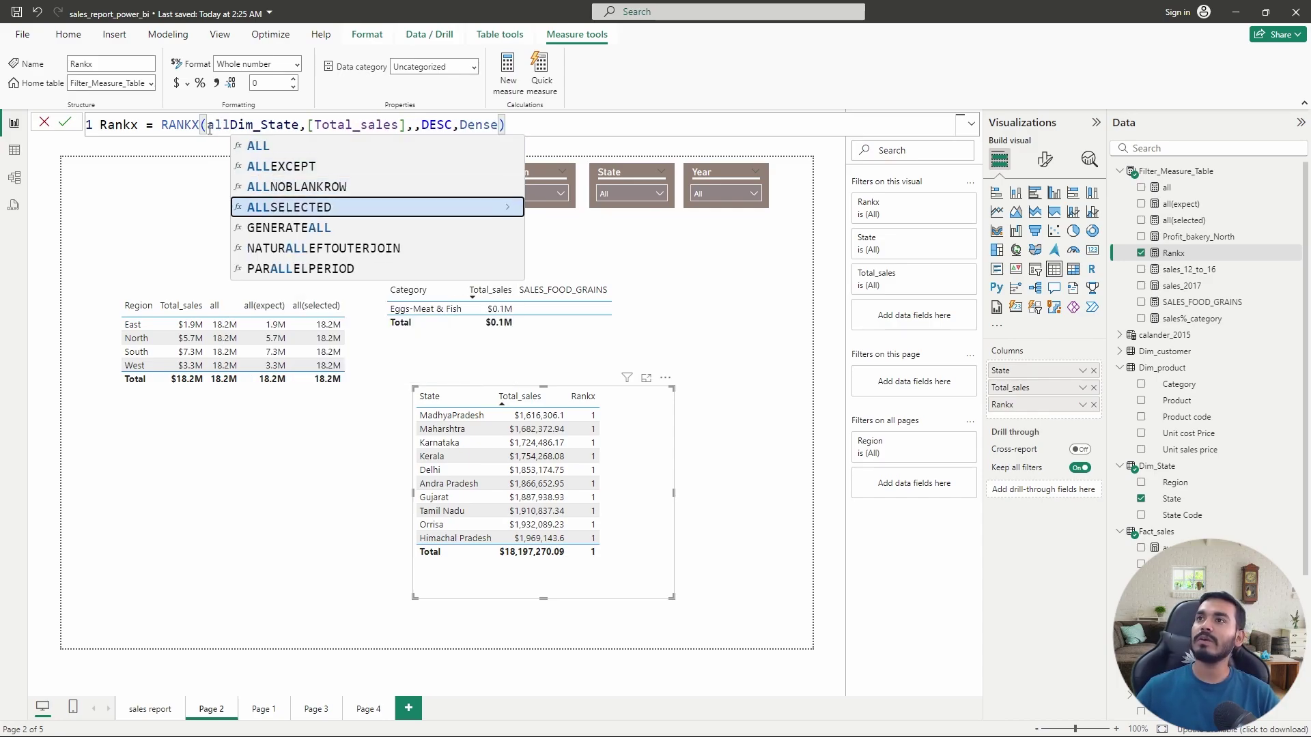
pyautogui.press('Tab')
pyautogui.press('Escape')
pyautogui.press('Right')
pyautogui.press('Right')
pyautogui.press('Right')
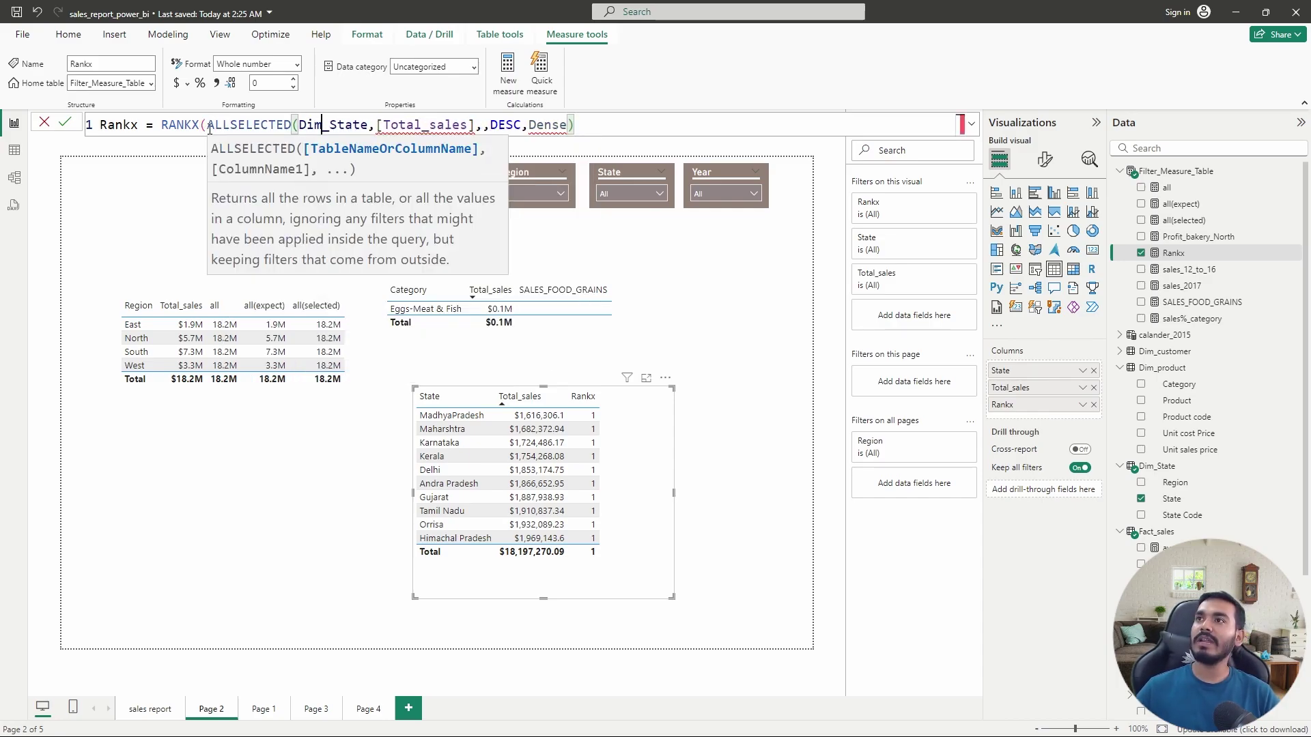
pyautogui.write(')')
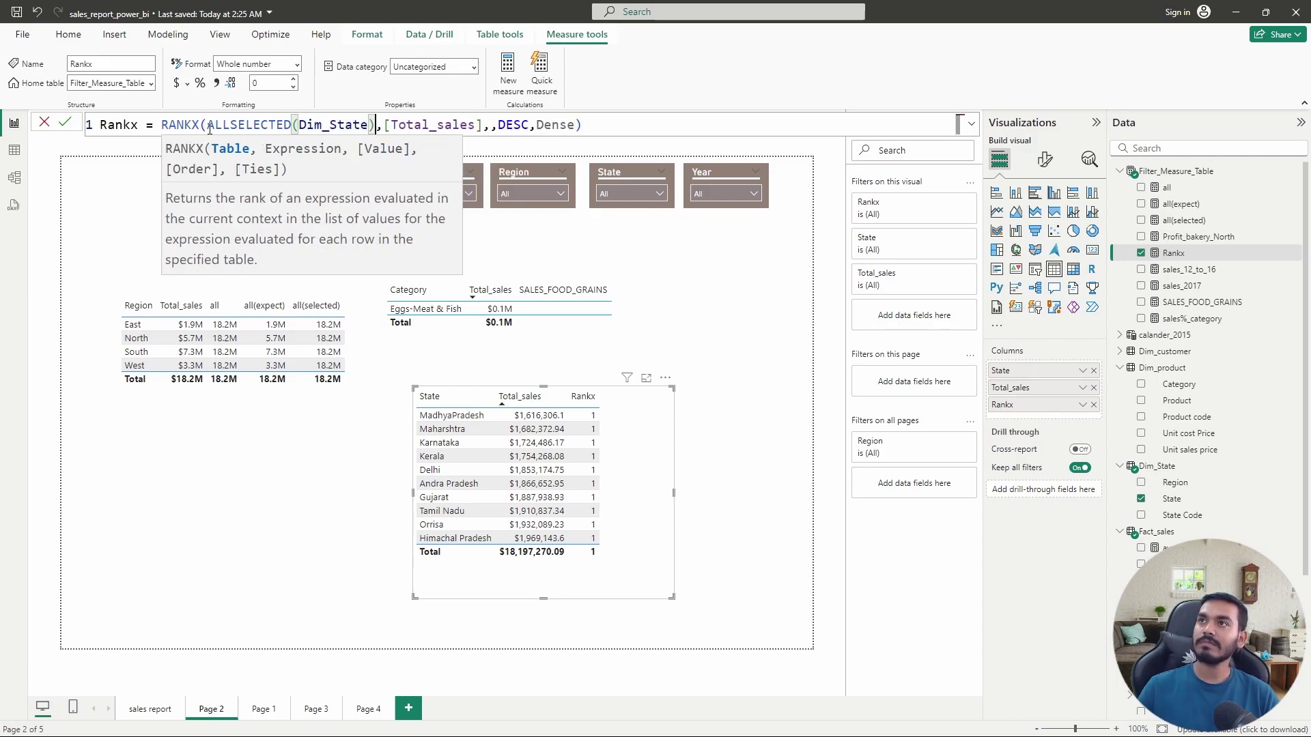
pyautogui.press('Return')
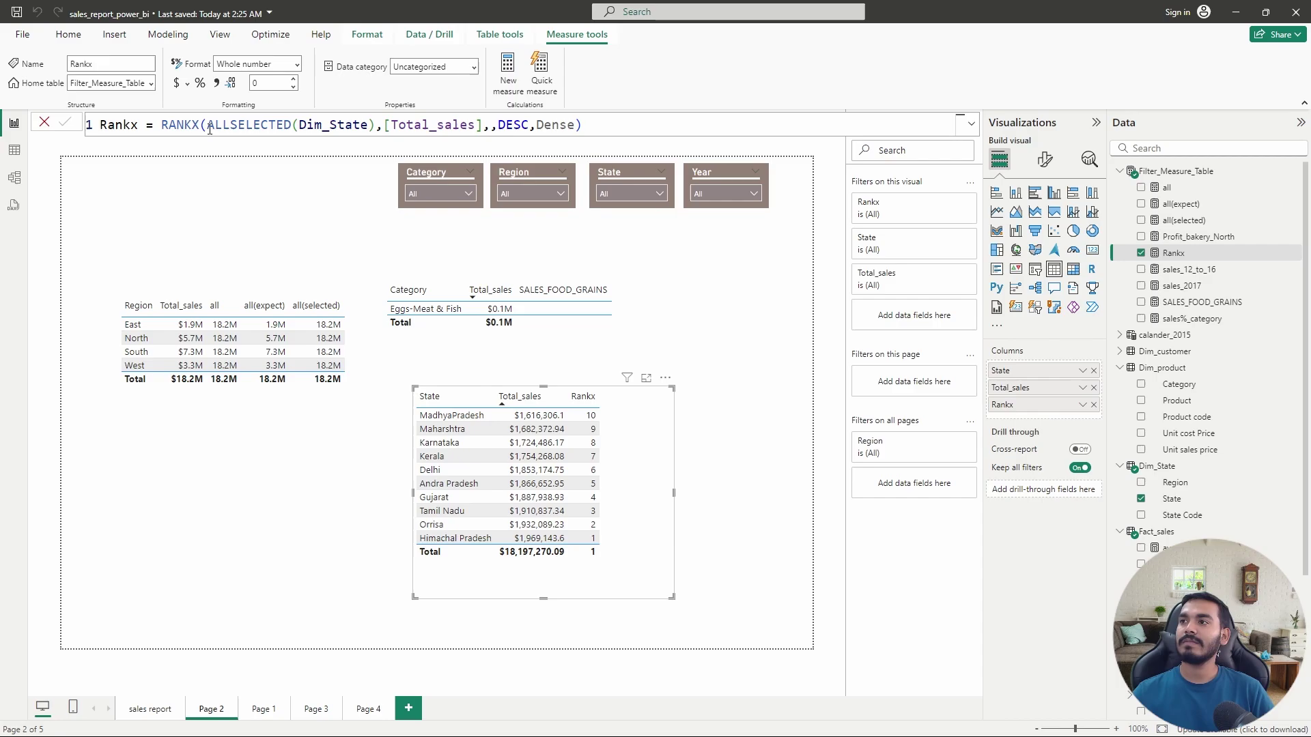
pyautogui.click(541, 404)
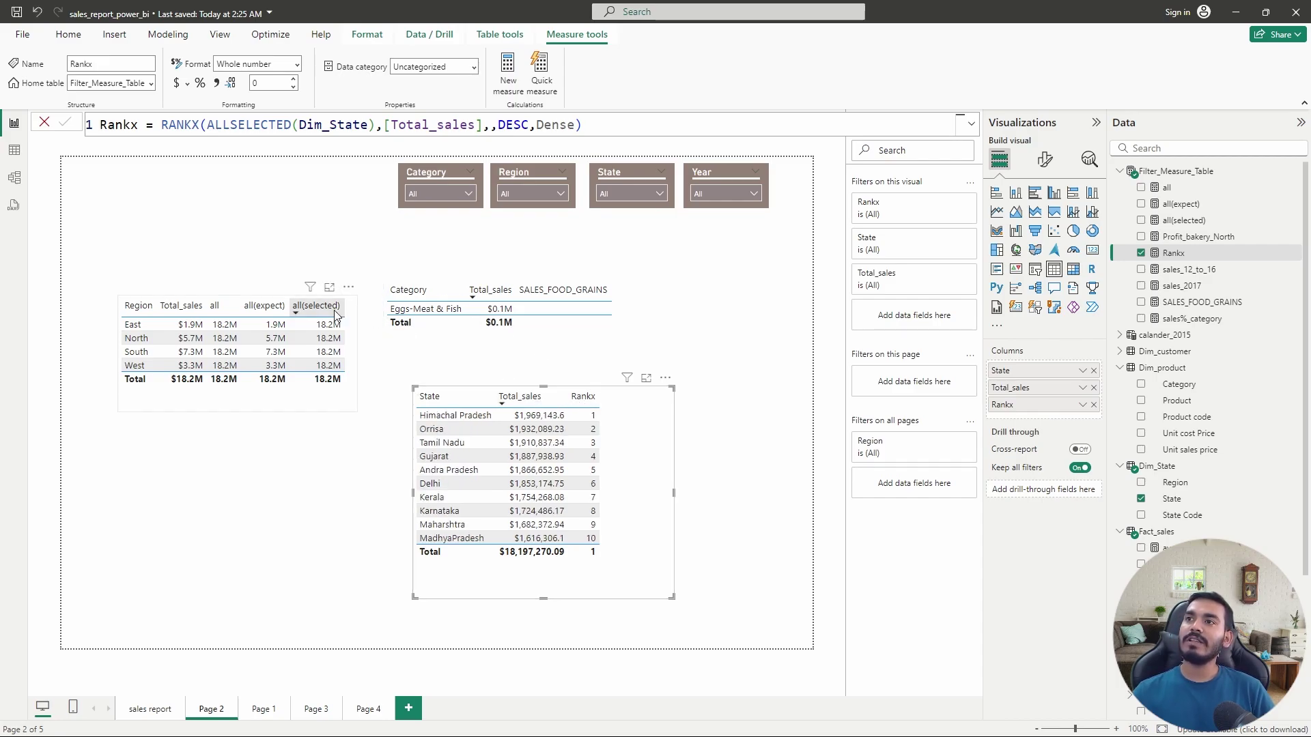
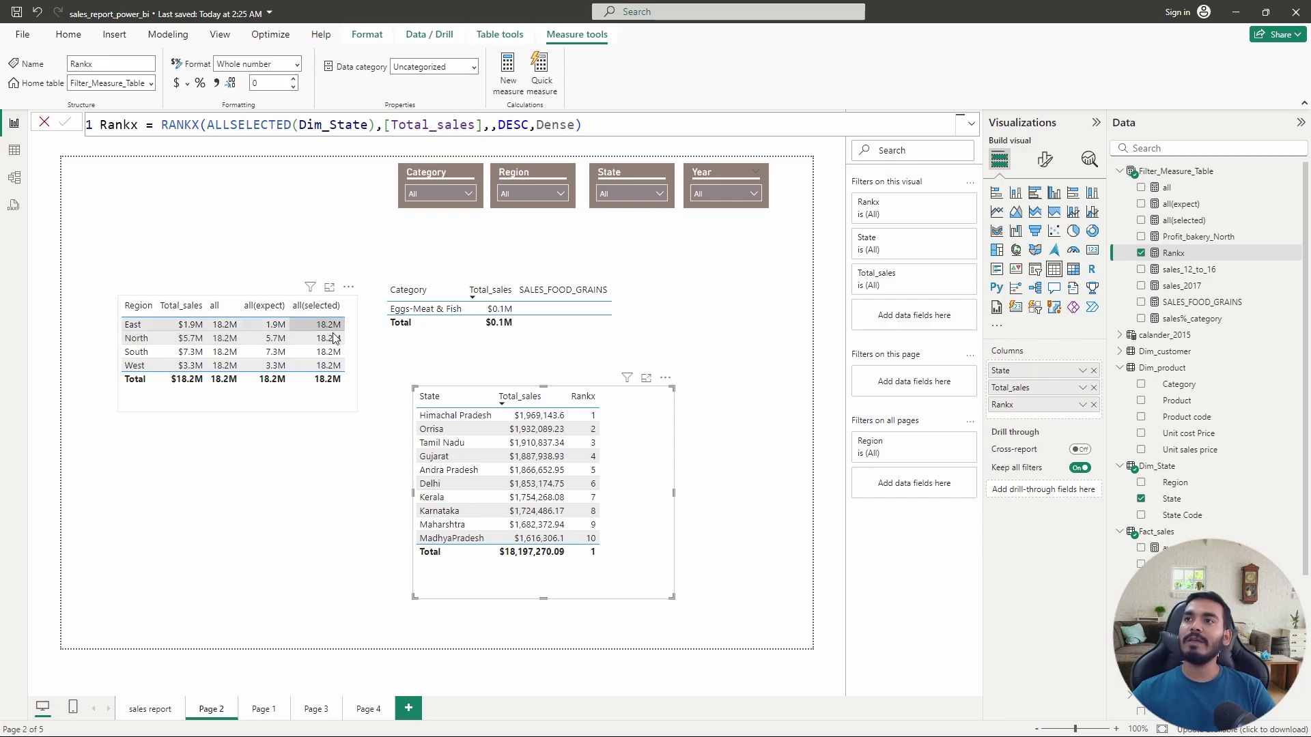
# Filter the page to the South region with the Region slicer and inspect the Dim_State argument in the Rankx formula
pyautogui.click(548, 193)
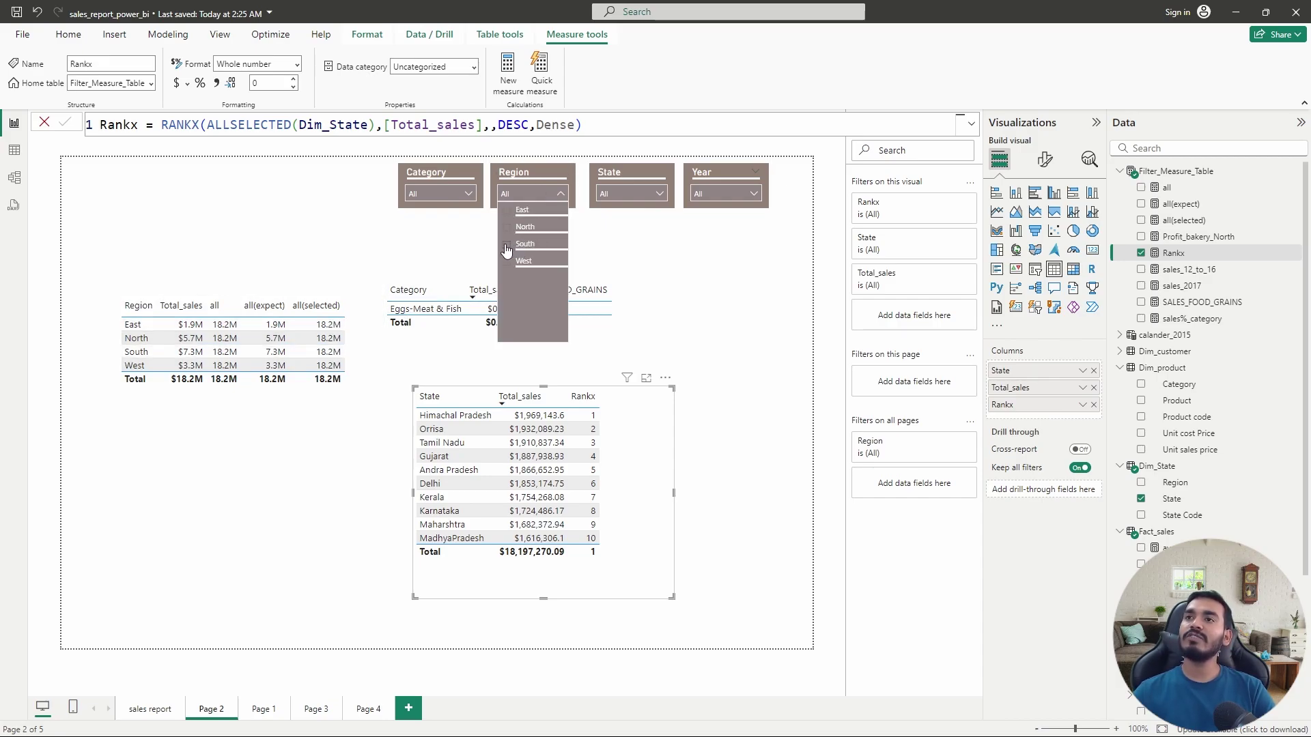
pyautogui.click(505, 245)
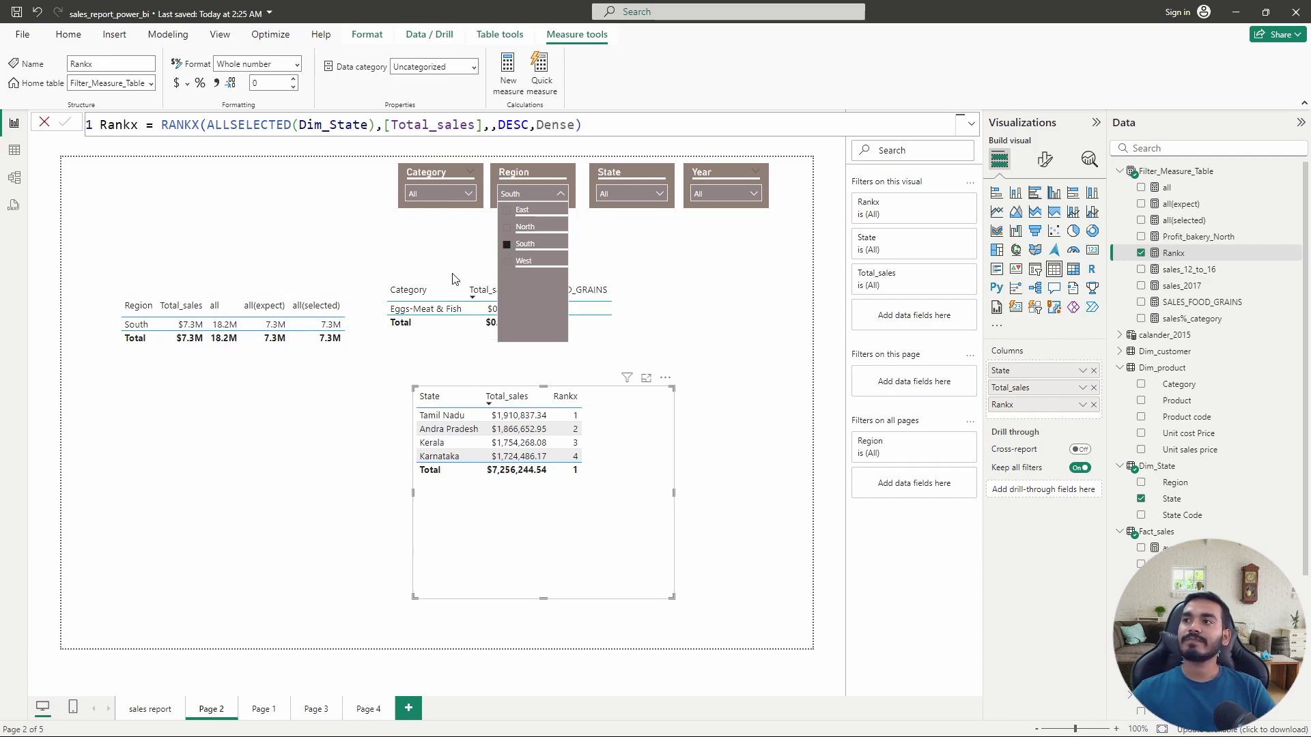
pyautogui.click(429, 268)
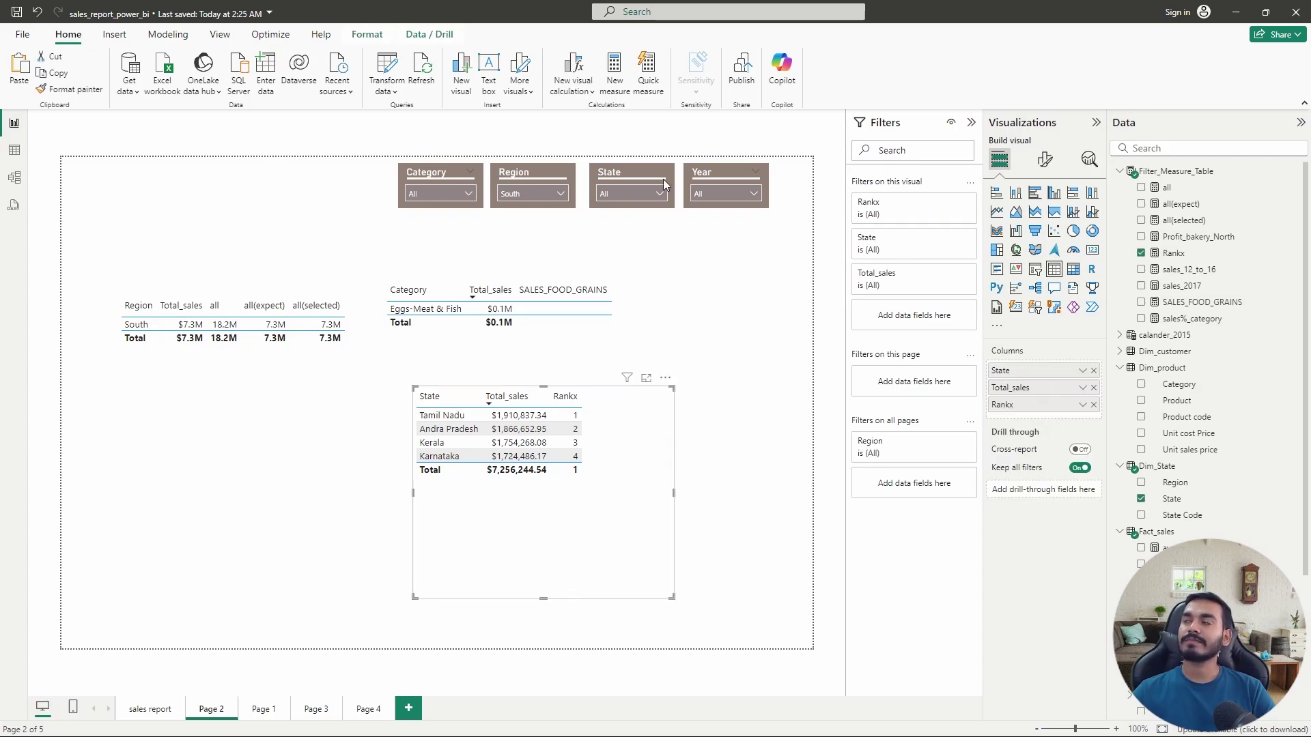
pyautogui.click(1184, 254)
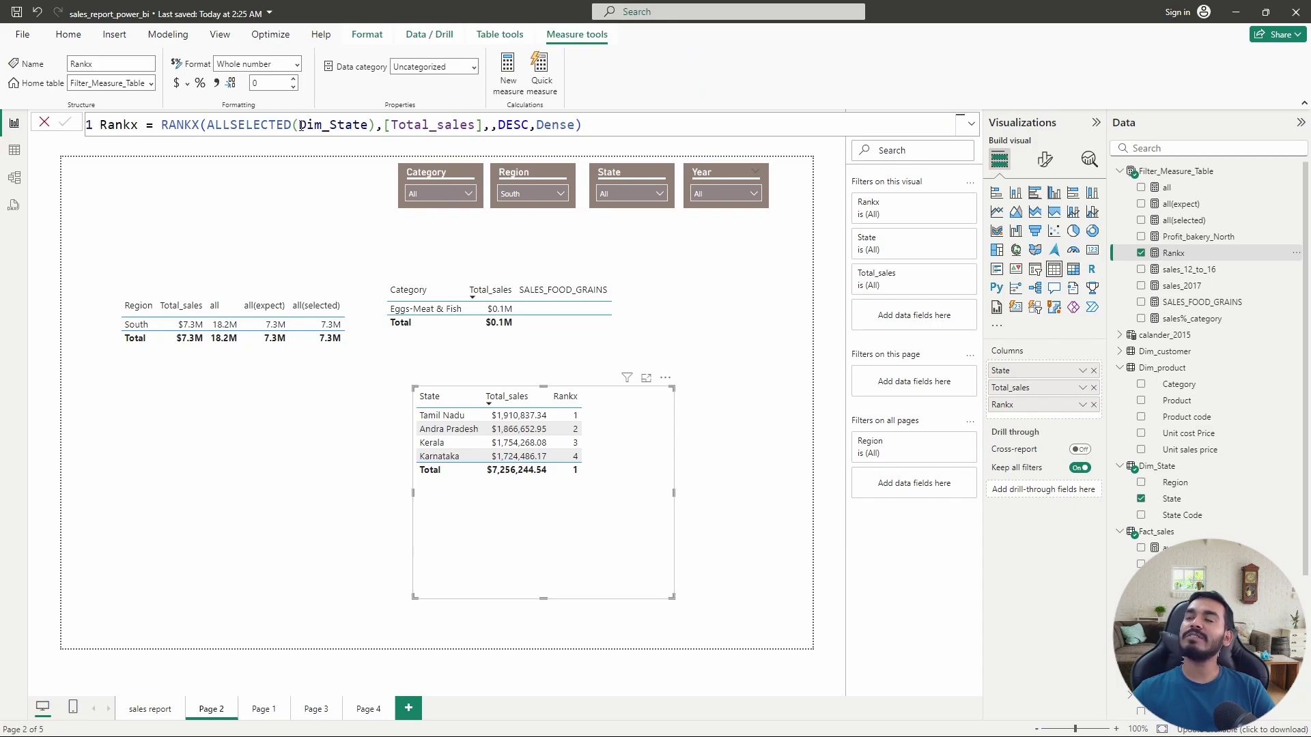
pyautogui.moveTo(301, 126); pyautogui.dragTo(368, 125)
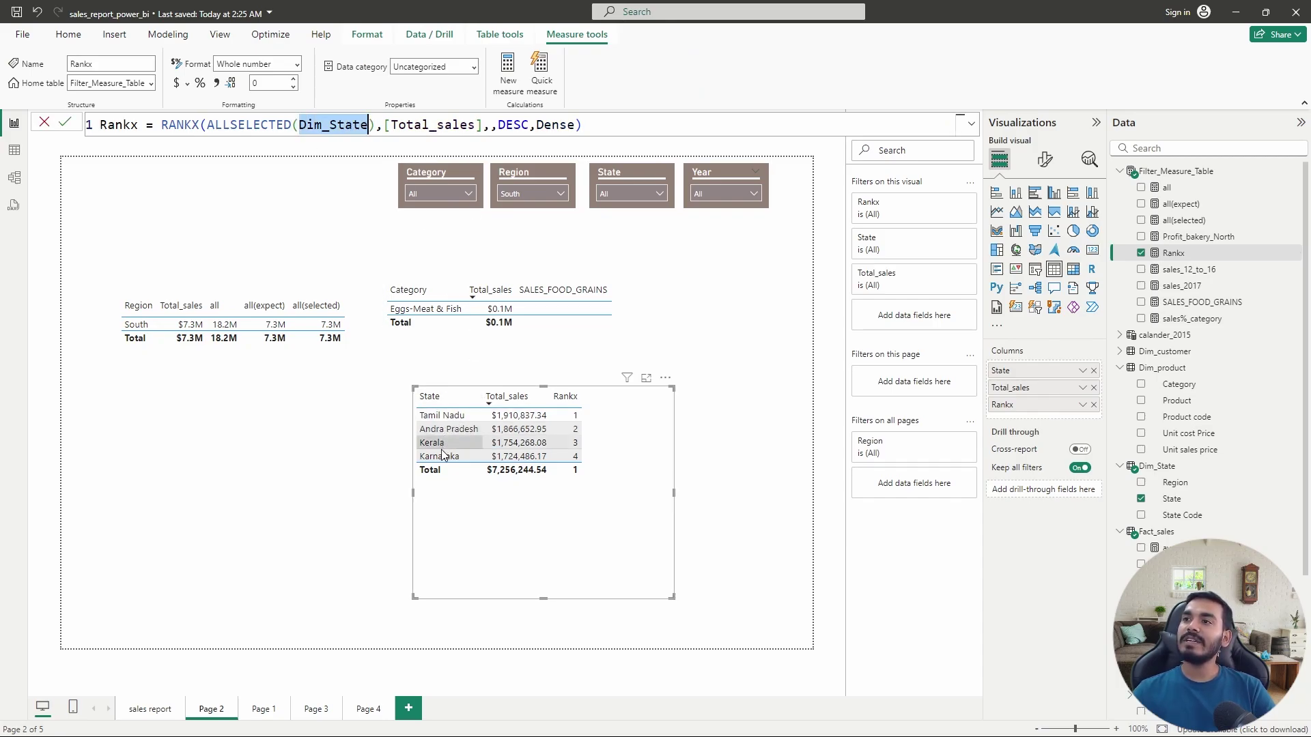
# Clear the South selection from the Region slicer and close its list
pyautogui.click(558, 196)
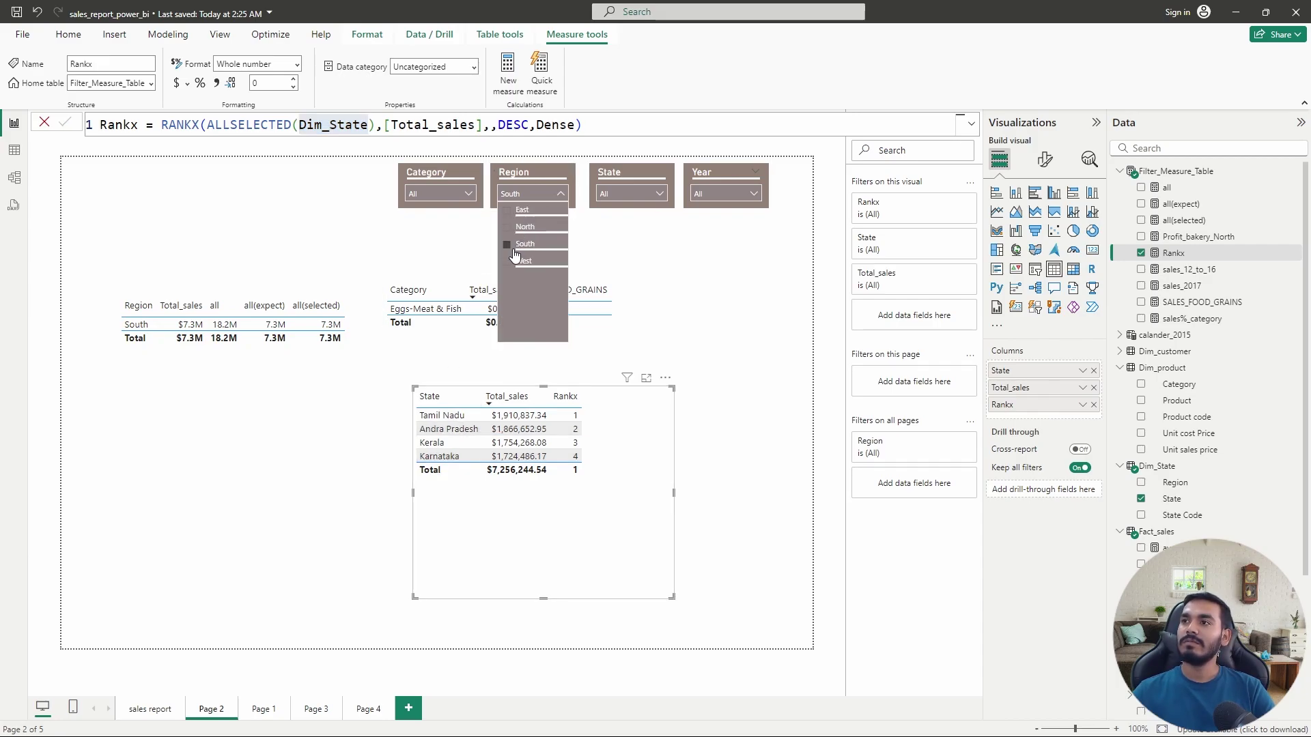
pyautogui.click(506, 245)
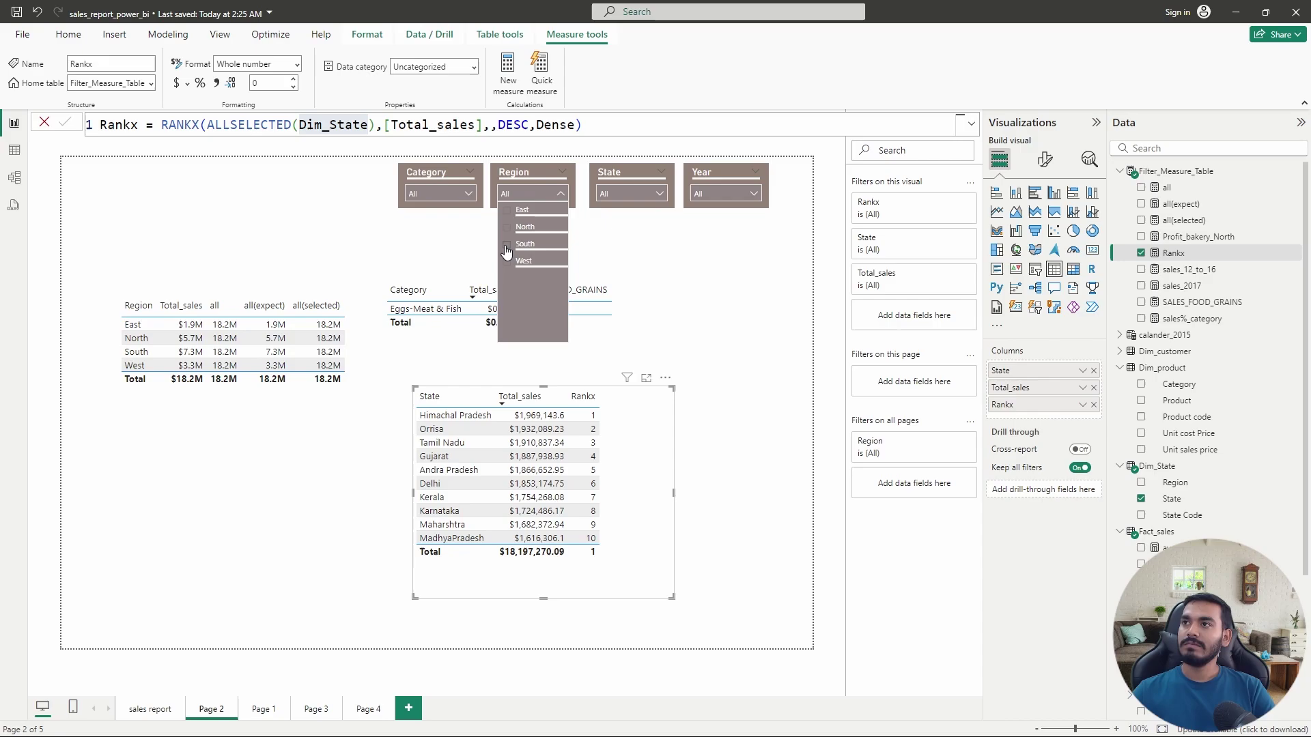
pyautogui.click(464, 254)
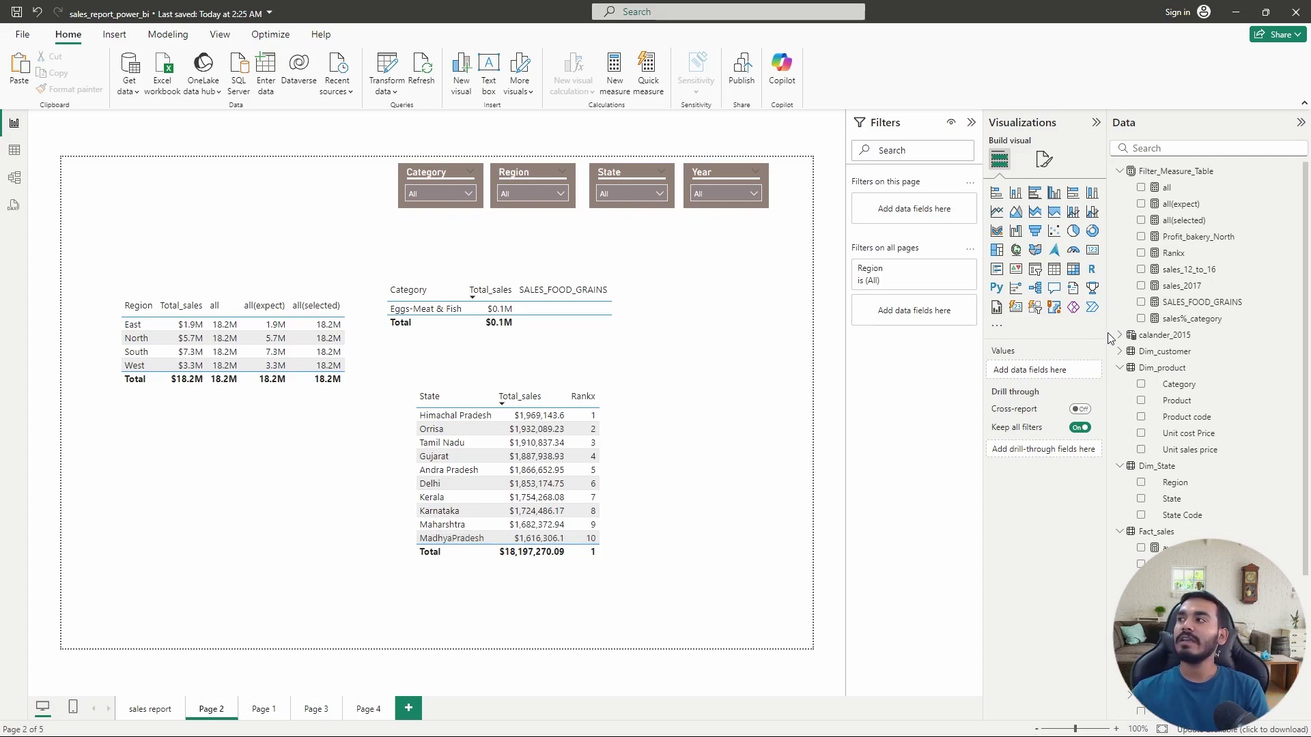
# Convert the state table into a matrix and add Region above State in its rows
pyautogui.click(1188, 258)
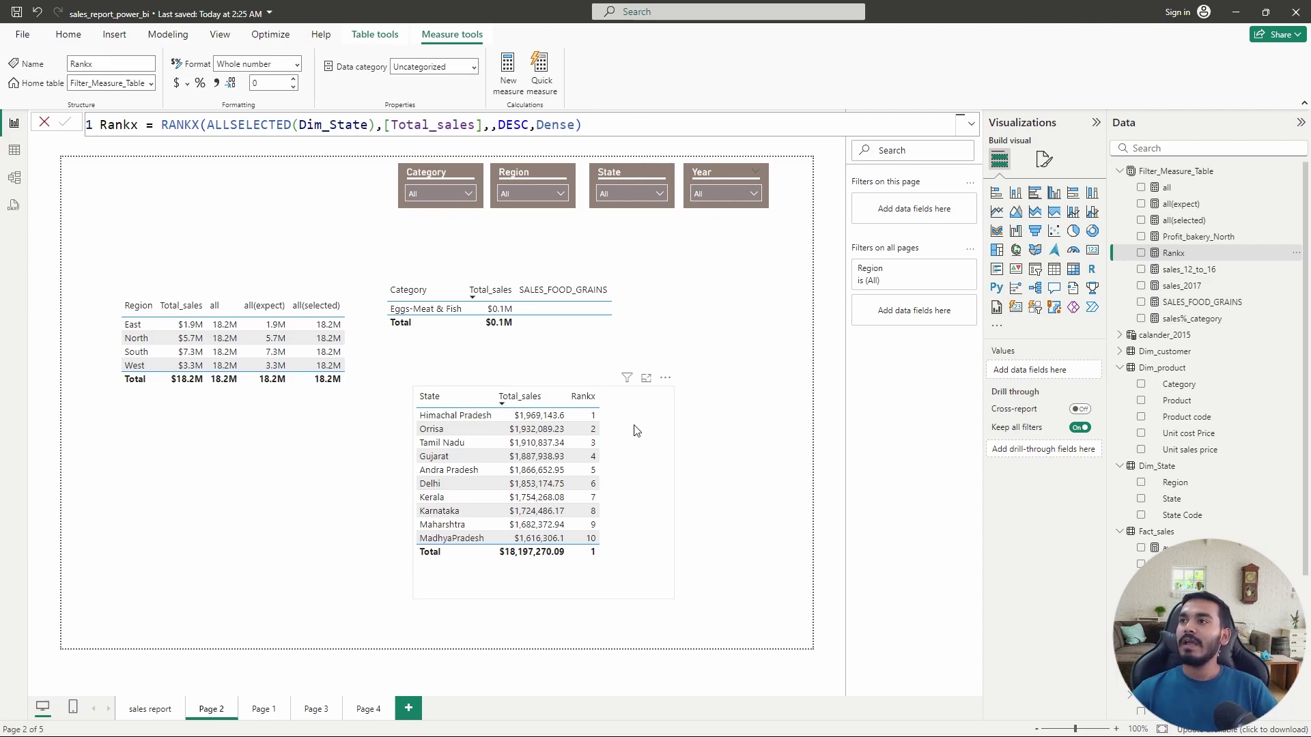
pyautogui.click(643, 458)
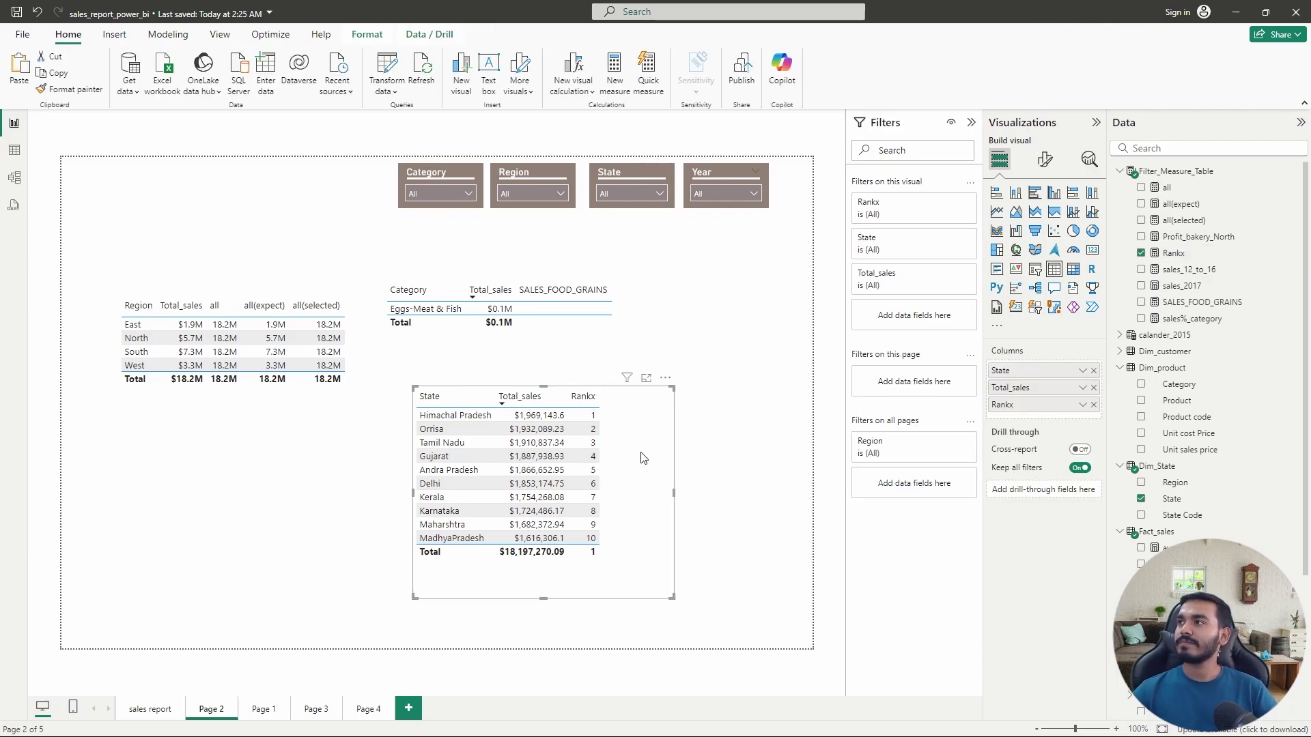
pyautogui.click(1073, 271)
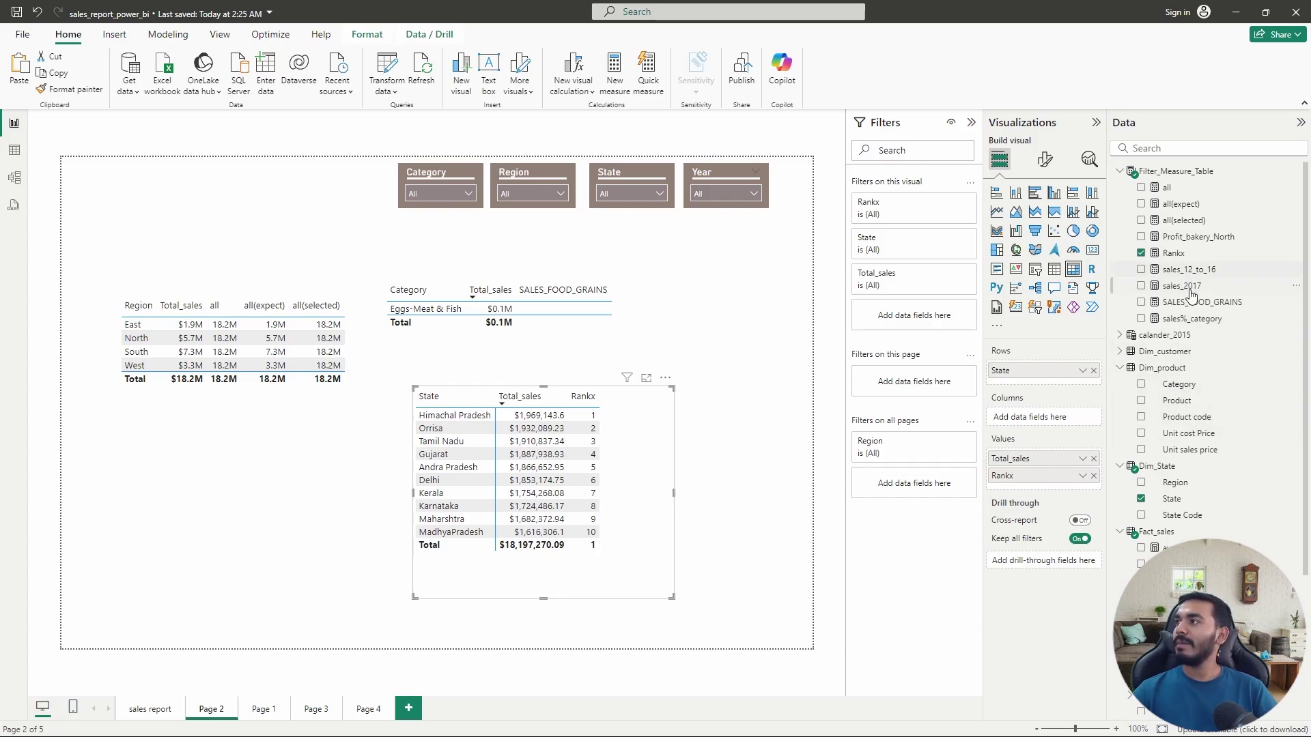
pyautogui.moveTo(1180, 484); pyautogui.dragTo(1038, 369)
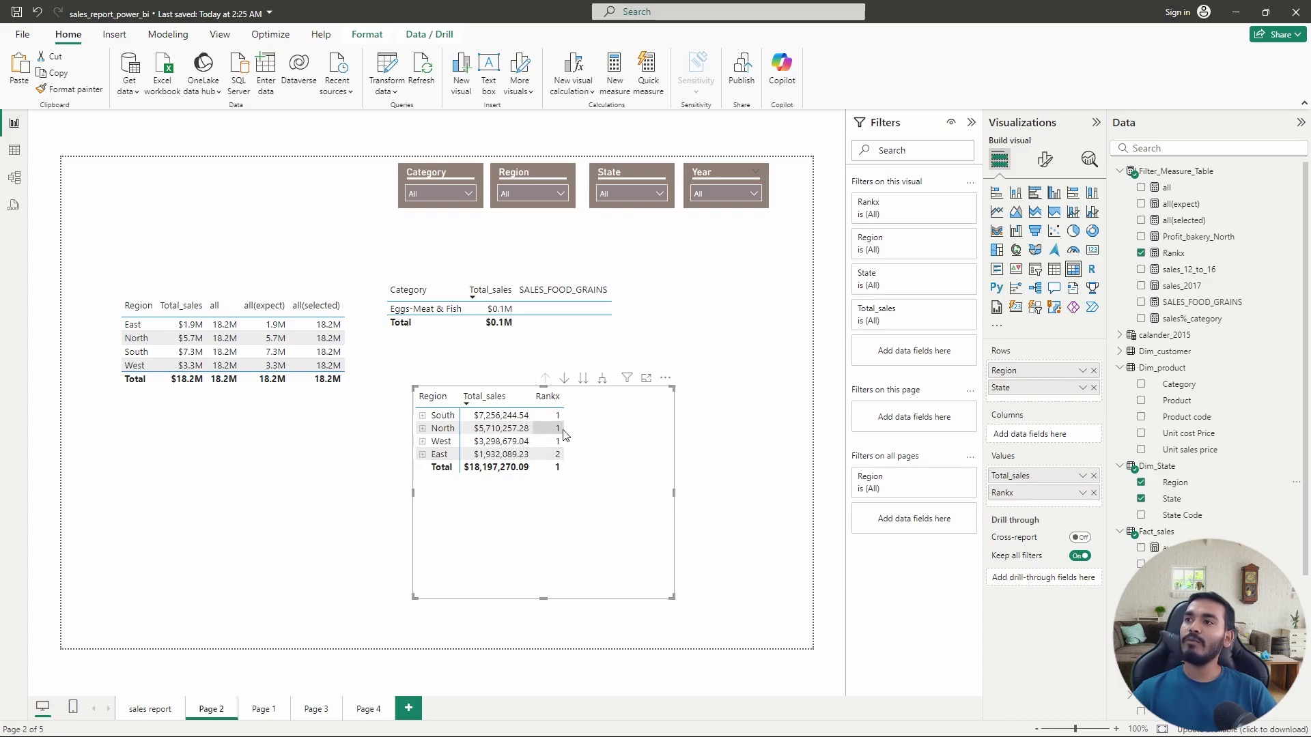
# Expand the South region in the matrix to check its states' ranks, and collapse it again
pyautogui.click(422, 416)
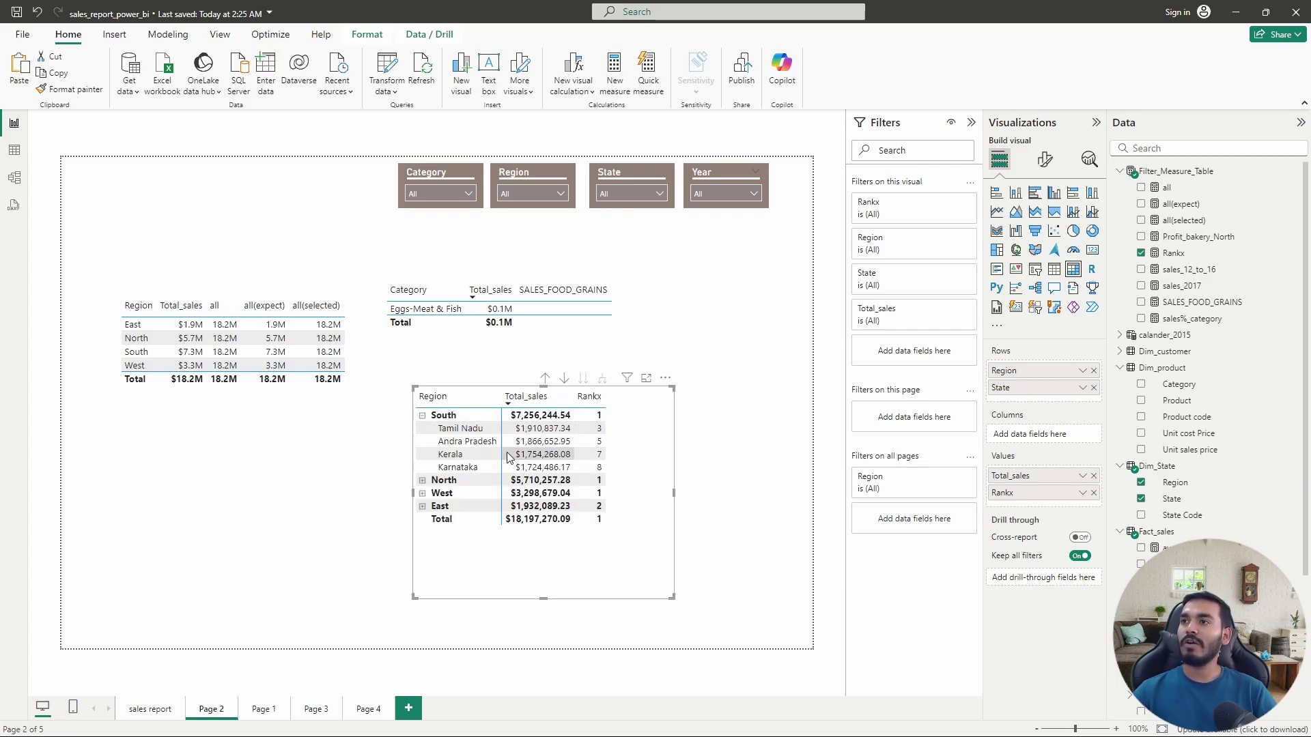
pyautogui.click(423, 416)
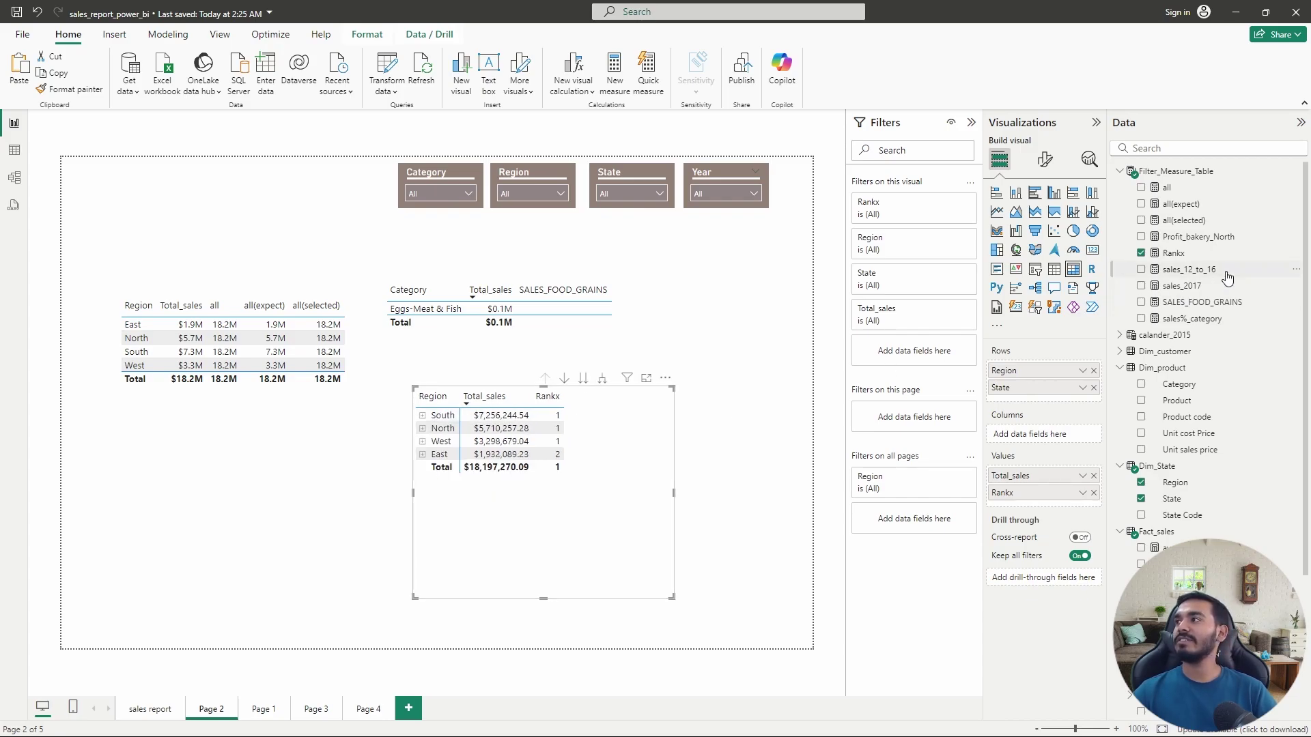
# Create a new measure named rank in Filter_Measure_Table, starting its formula with RANK and DENSE as the ties argument
pyautogui.rightClick(1176, 258)
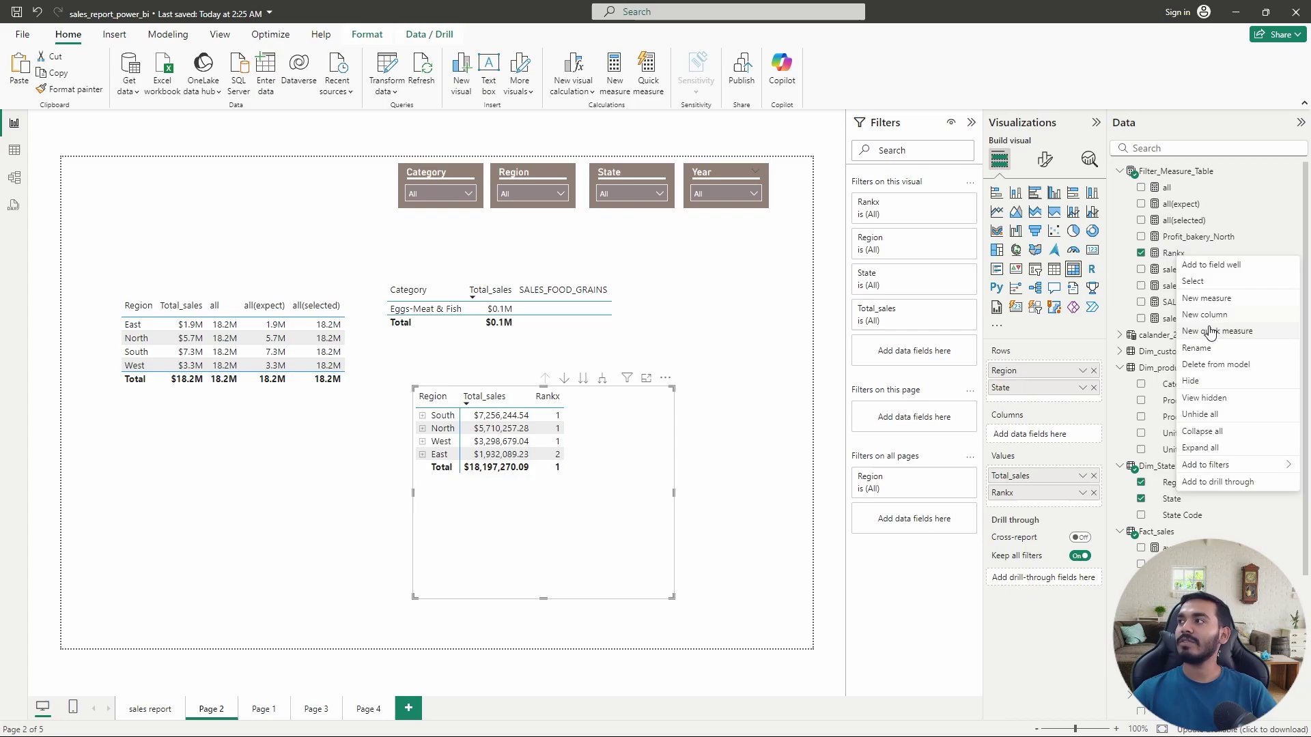
pyautogui.press('Escape')
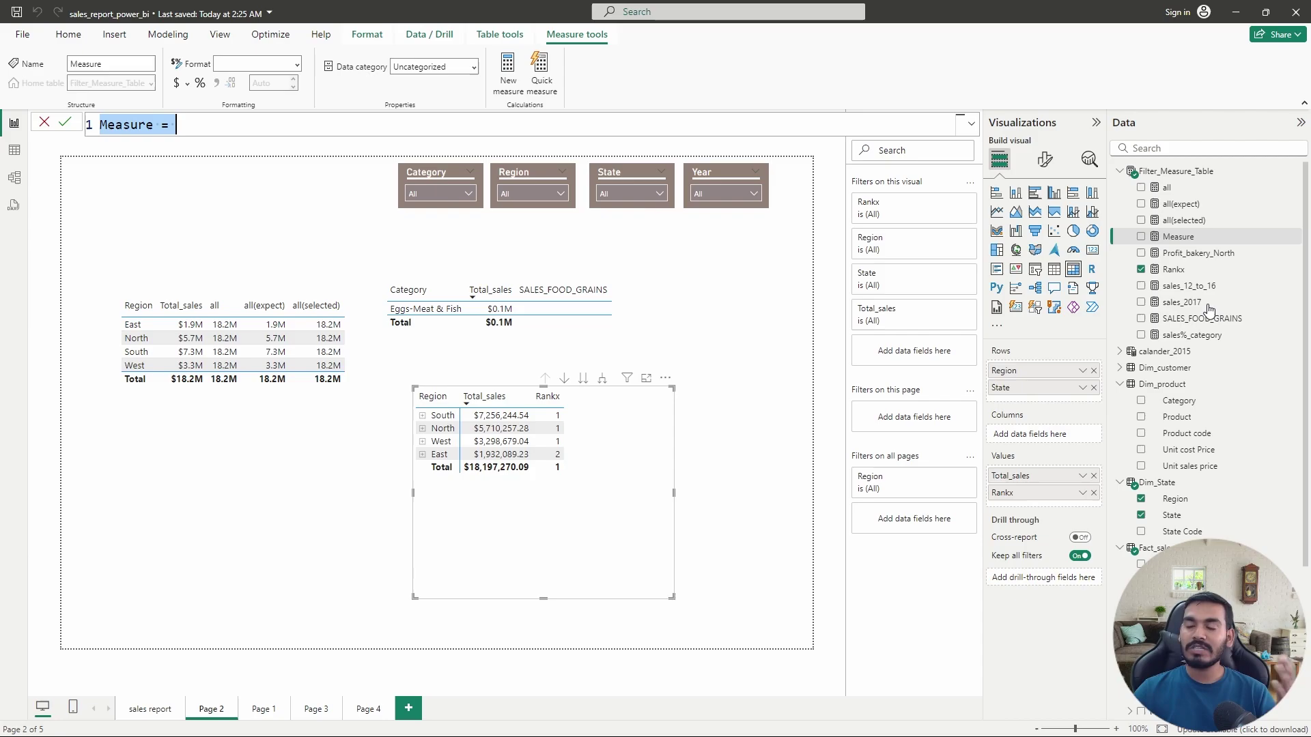
pyautogui.write('rank')
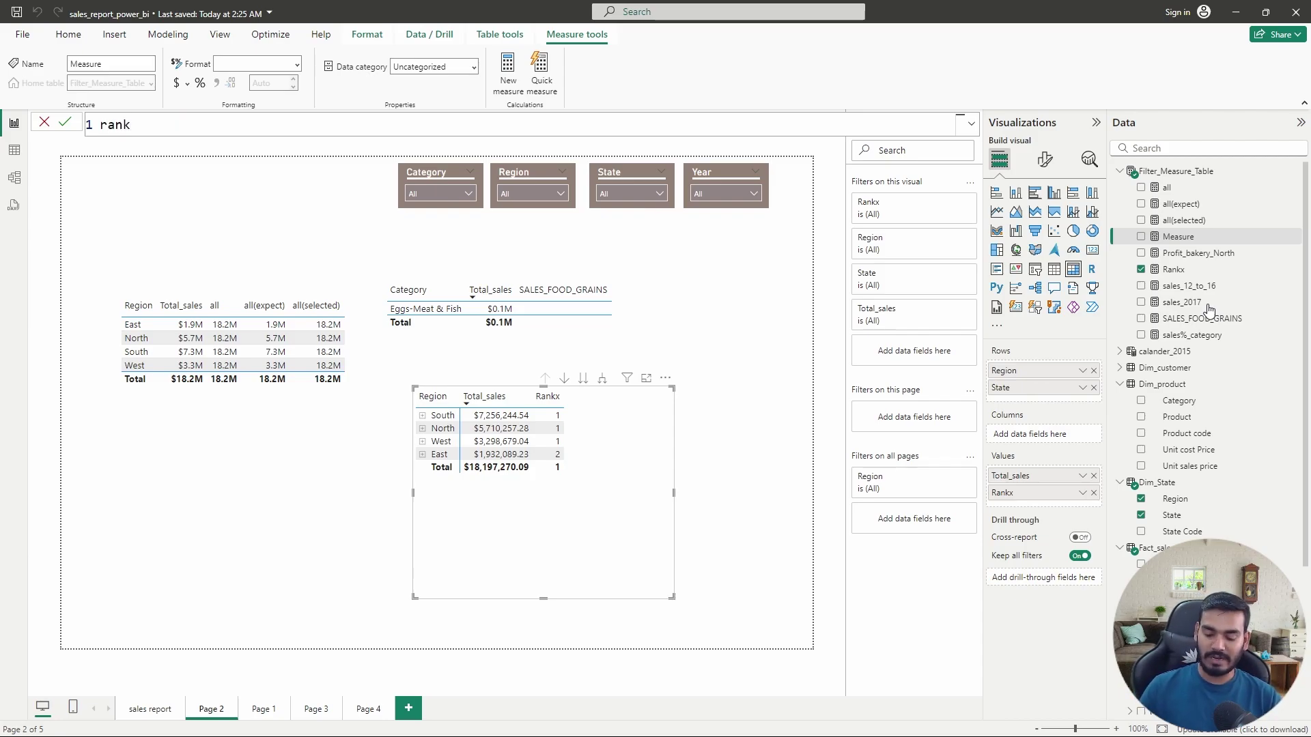
pyautogui.write('=RANK(')
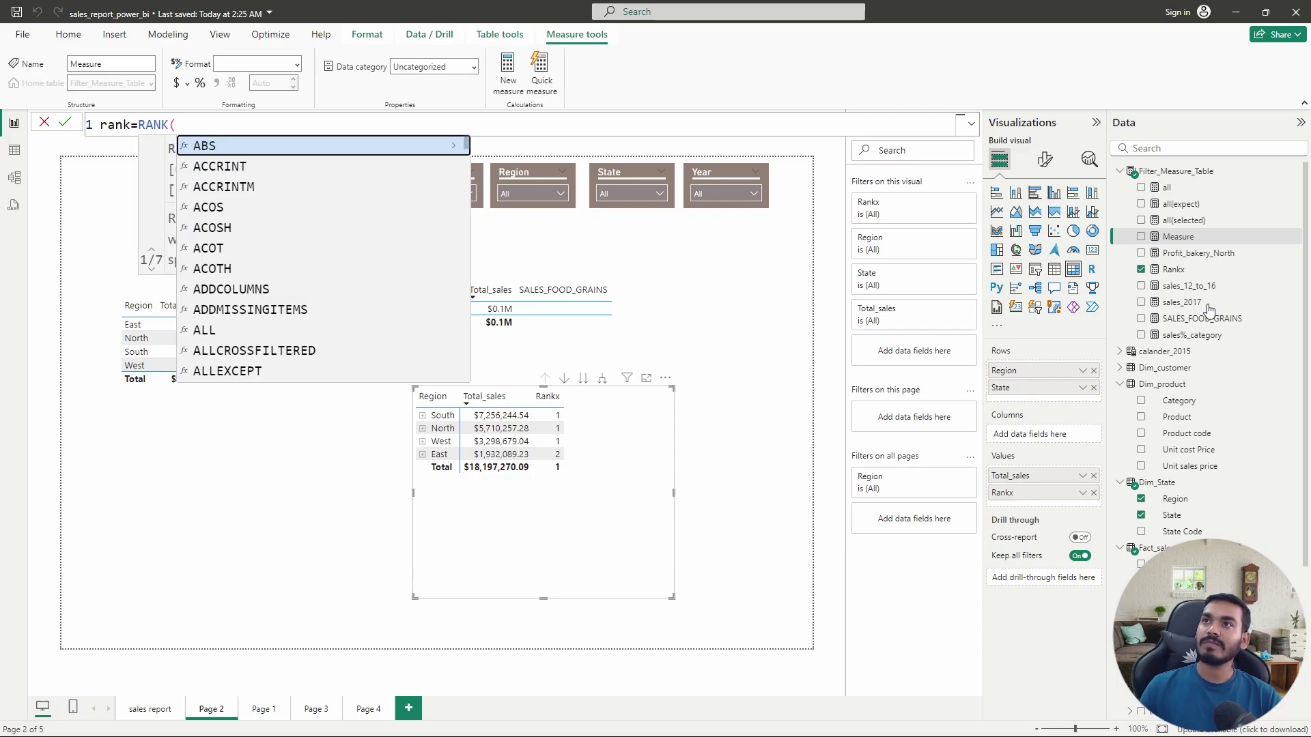
pyautogui.press('Escape')
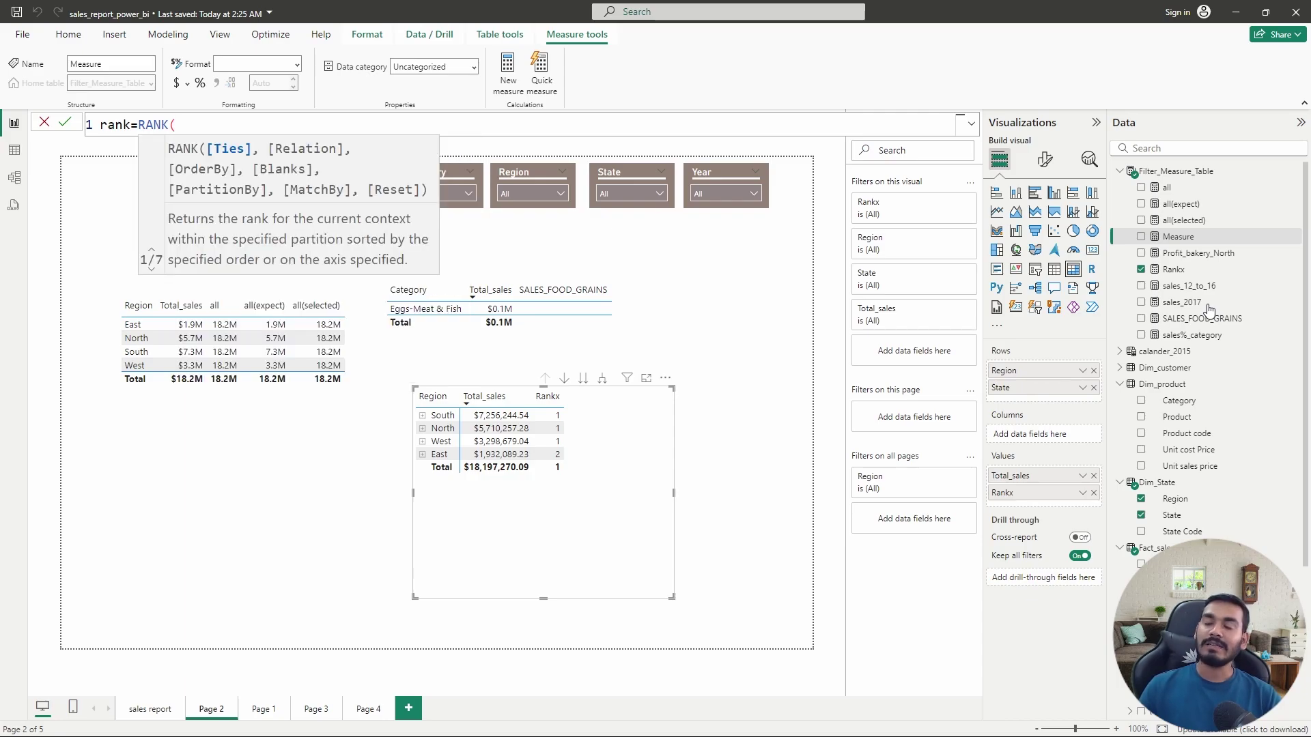
pyautogui.write('de')
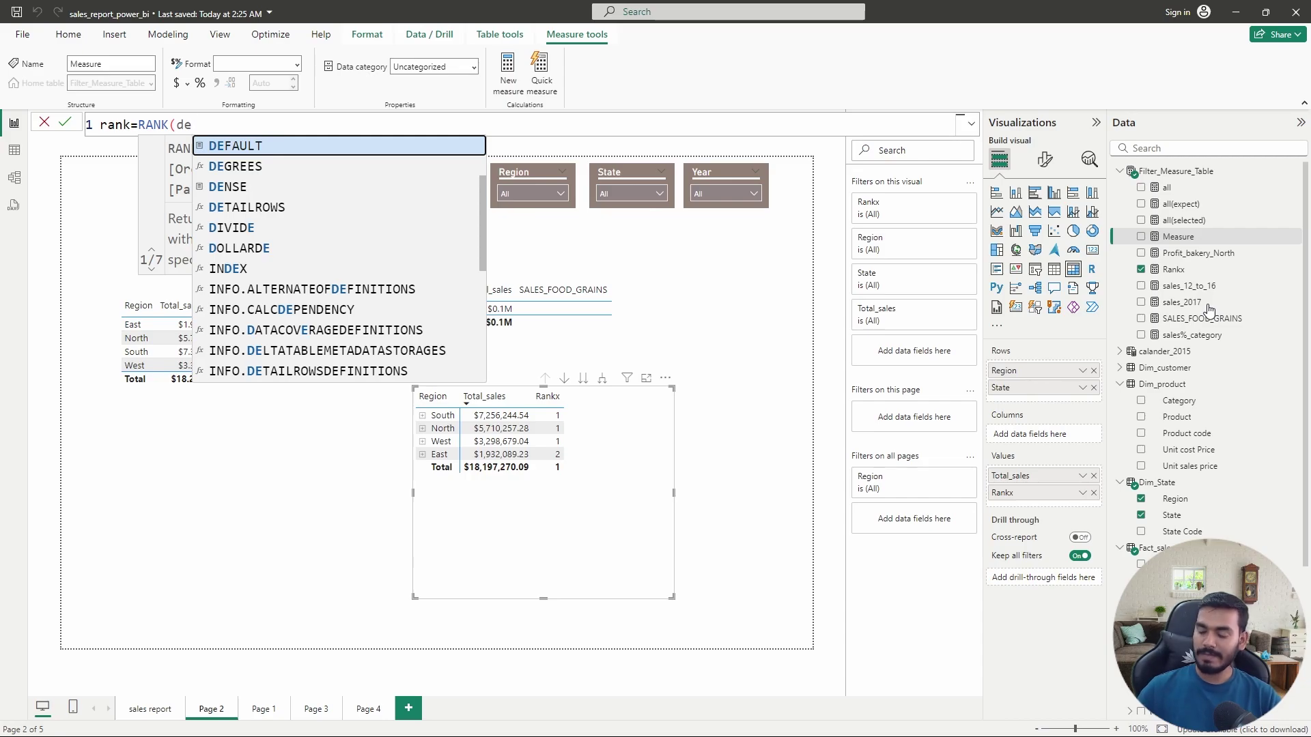
pyautogui.press('Down')
pyautogui.press('Down')
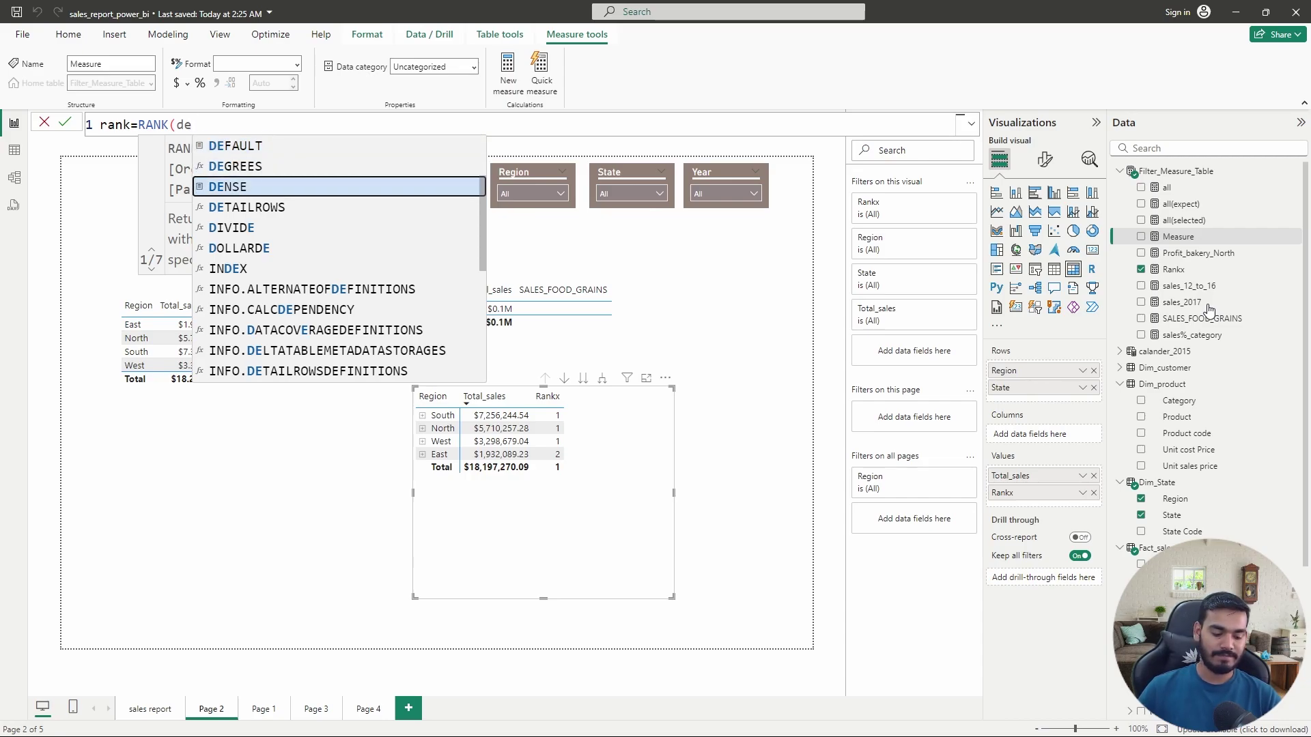
pyautogui.press('Tab')
pyautogui.write(',')
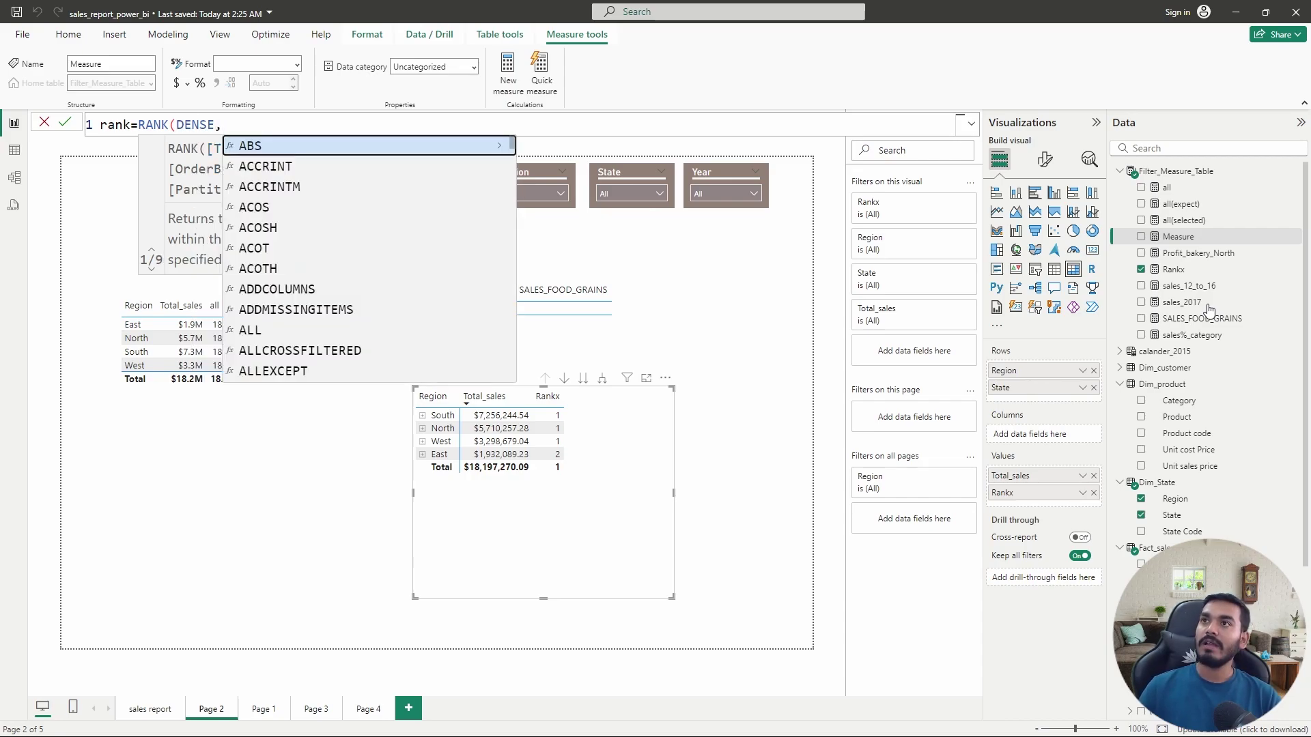
pyautogui.press('Escape')
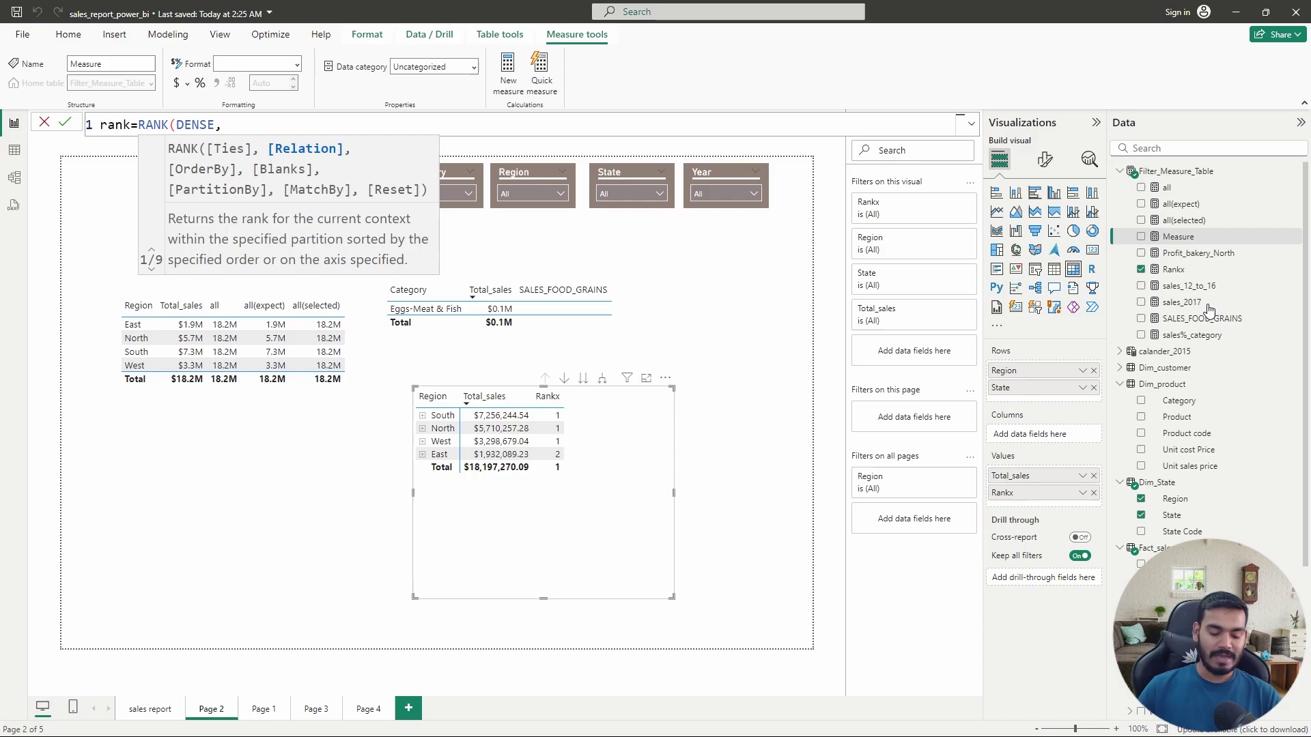
pyautogui.write('all')
pyautogui.press('Tab')
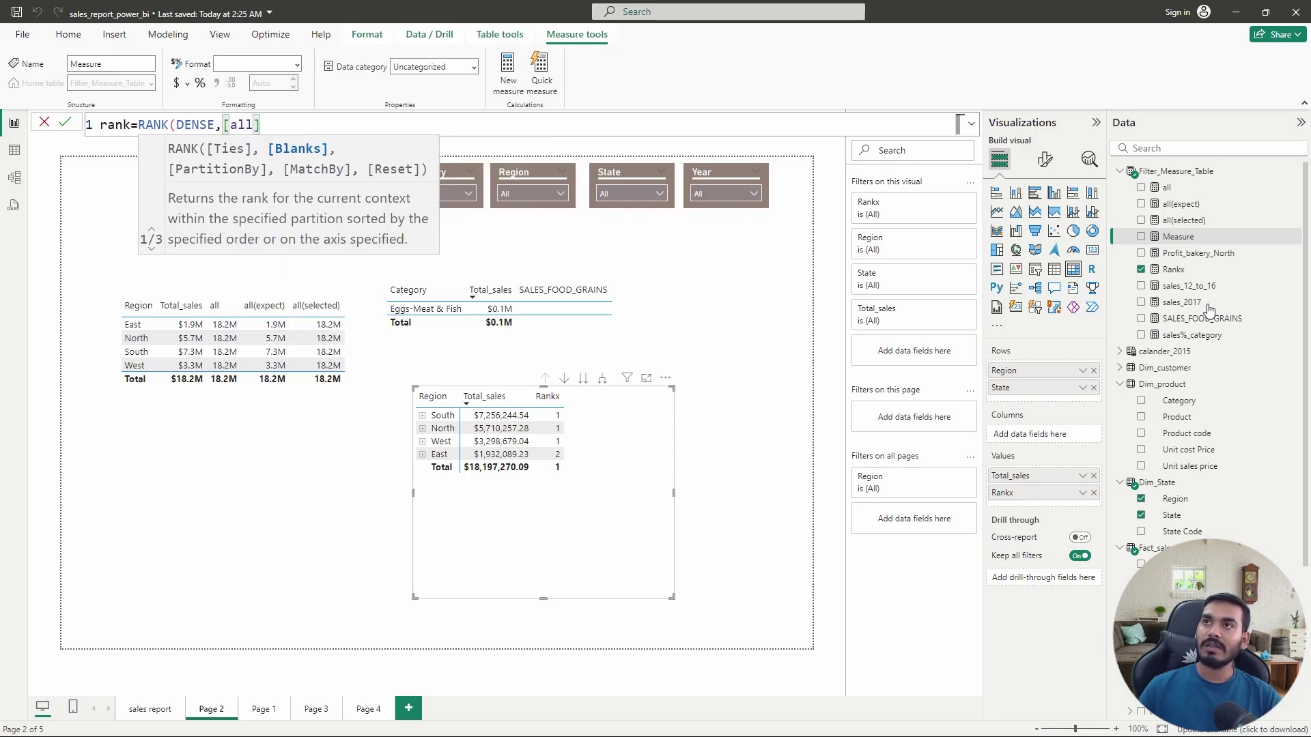
pyautogui.press('BackSpace')
pyautogui.press('BackSpace')
pyautogui.press('BackSpace')
pyautogui.press('BackSpace')
pyautogui.press('BackSpace')
pyautogui.press('BackSpace')
pyautogui.write('a')
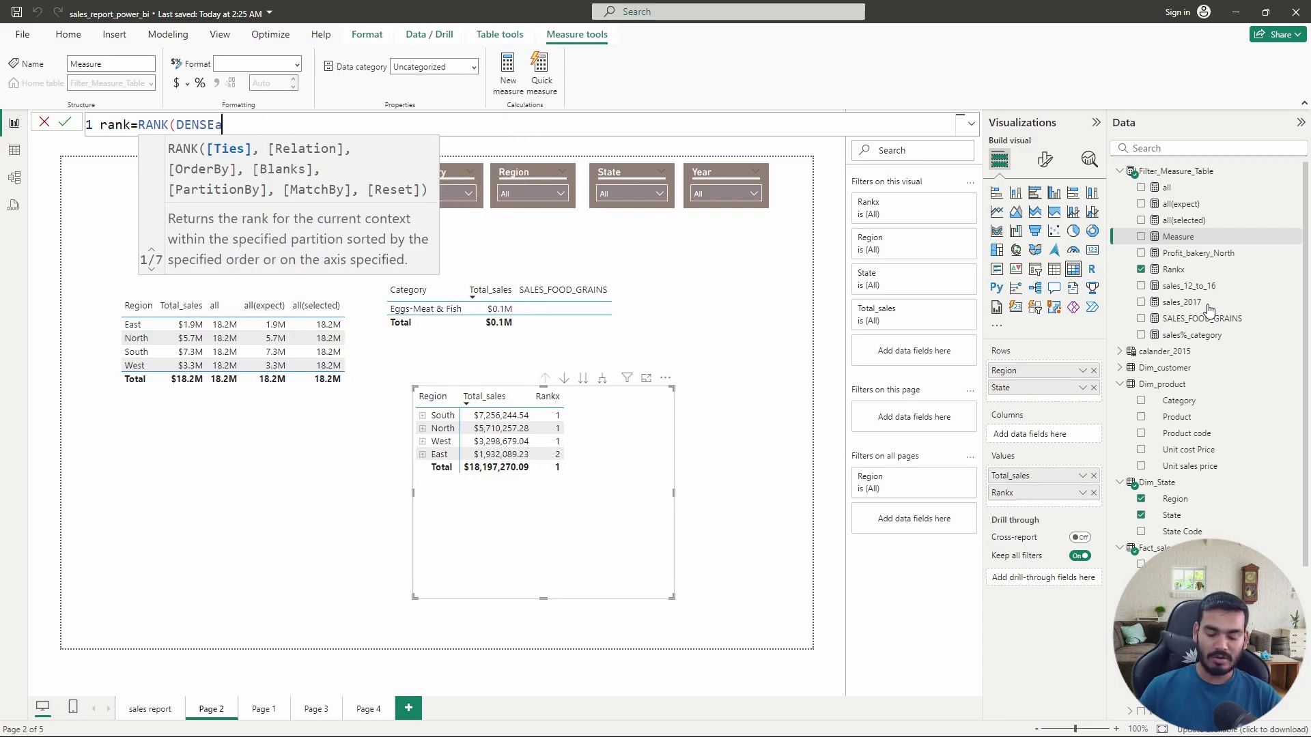
pyautogui.write('ll')
pyautogui.press('BackSpace')
pyautogui.press('BackSpace')
pyautogui.press('BackSpace')
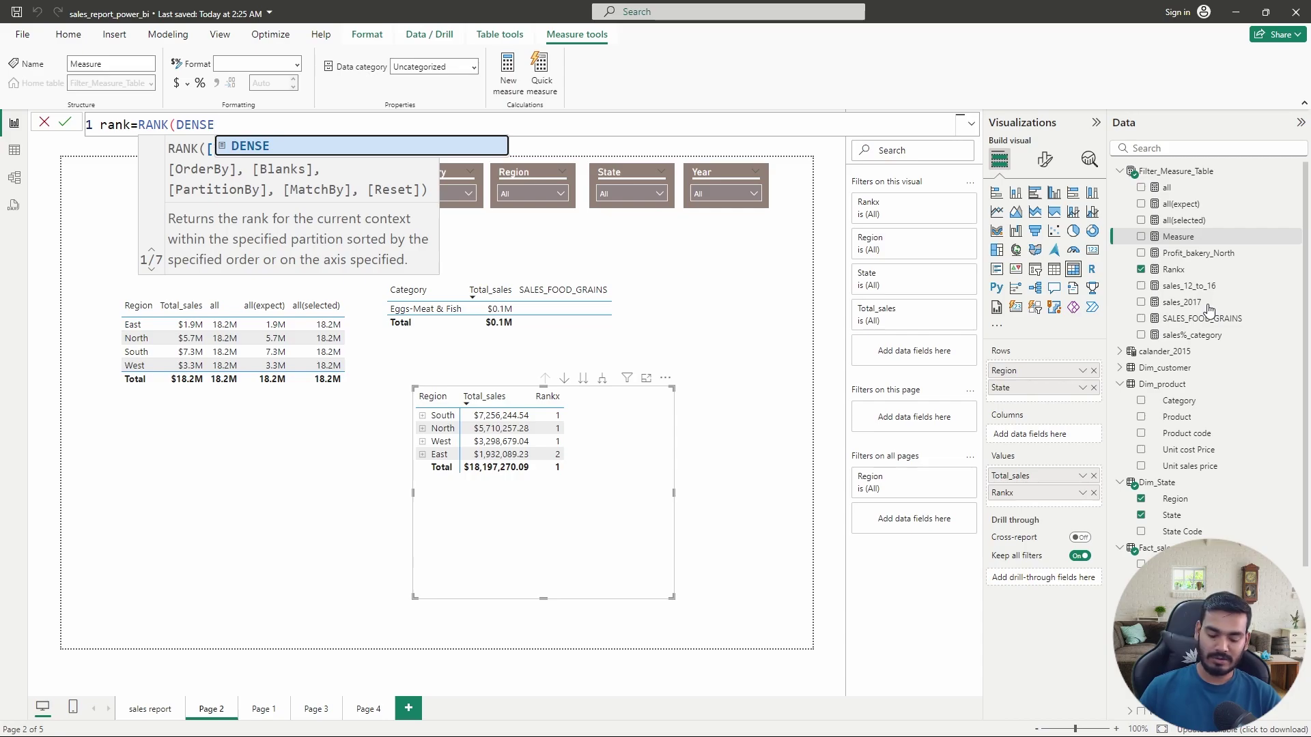
# Add the ALLSELECTED function as the relation argument following DENSE in the rank formula
pyautogui.write(',all')
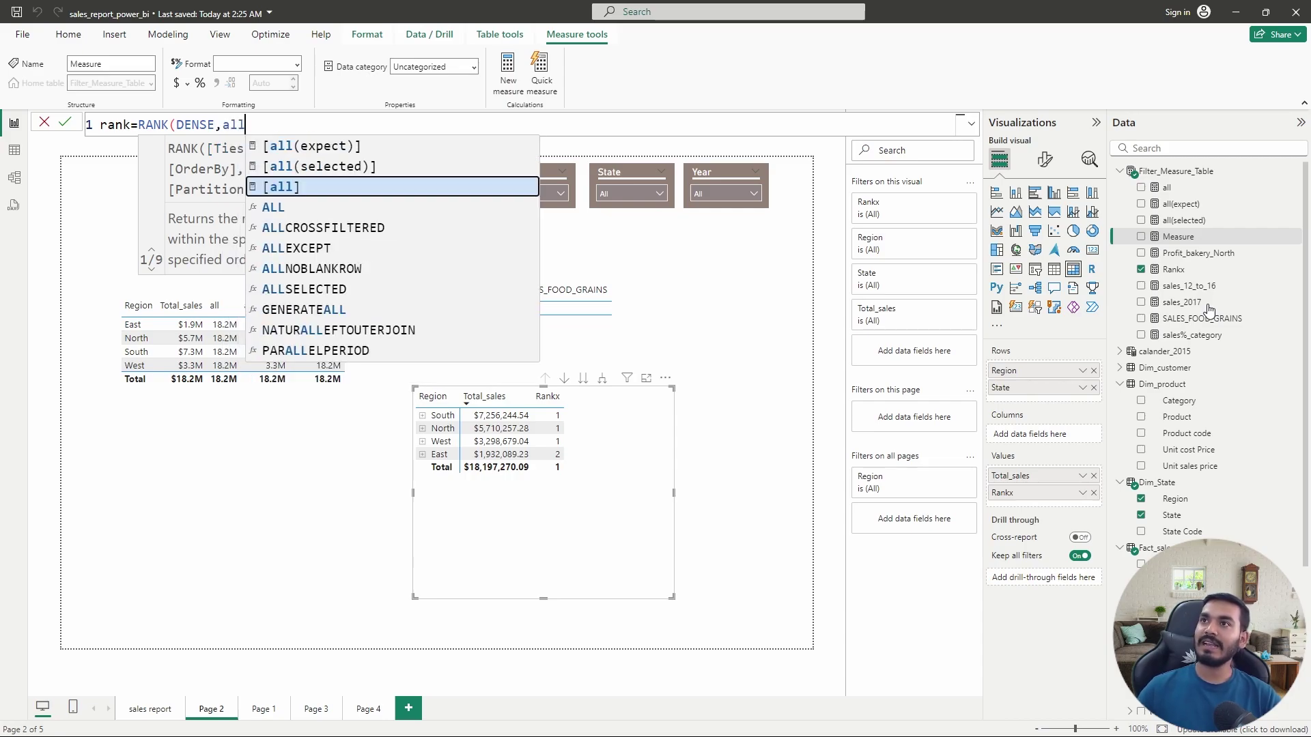
pyautogui.press('Down')
pyautogui.press('Down')
pyautogui.press('Down')
pyautogui.press('Down')
pyautogui.press('Down')
pyautogui.press('Tab')
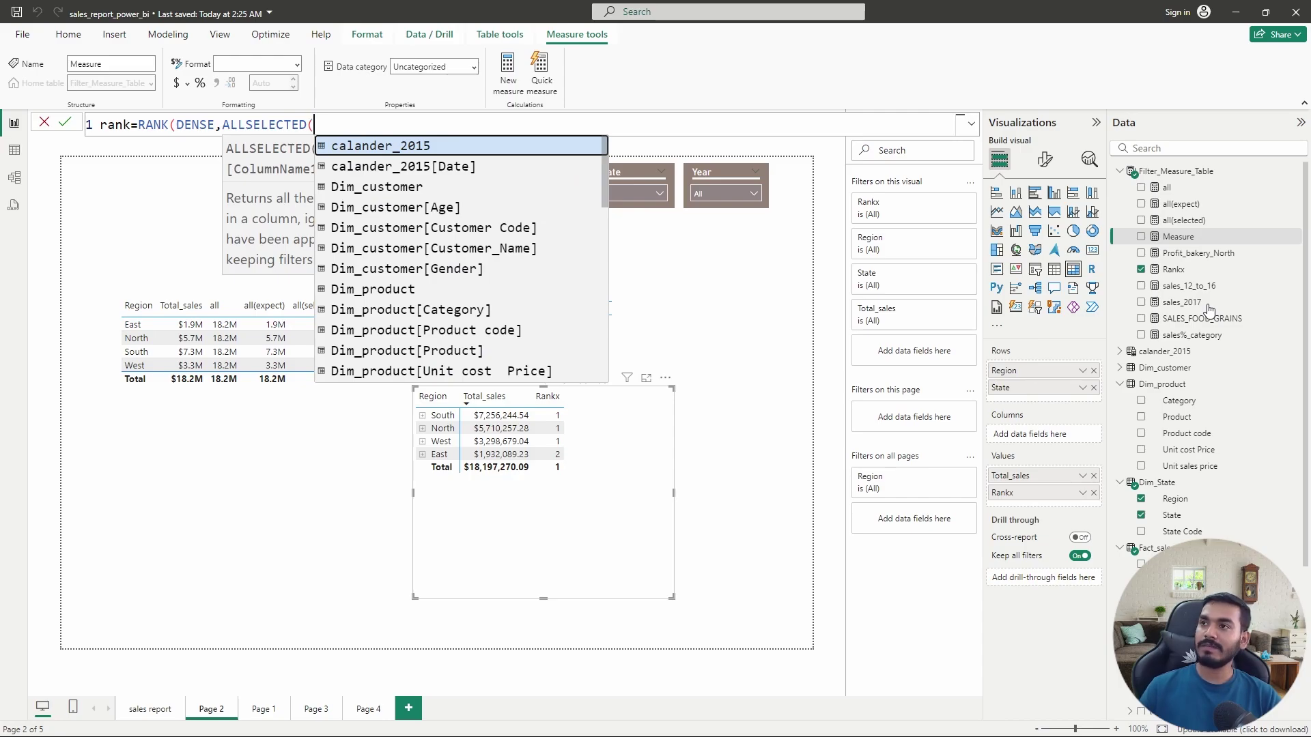
# Complete ALLSELECTED with the Dim_State[State] column and close its parenthesis
pyautogui.write('dim')
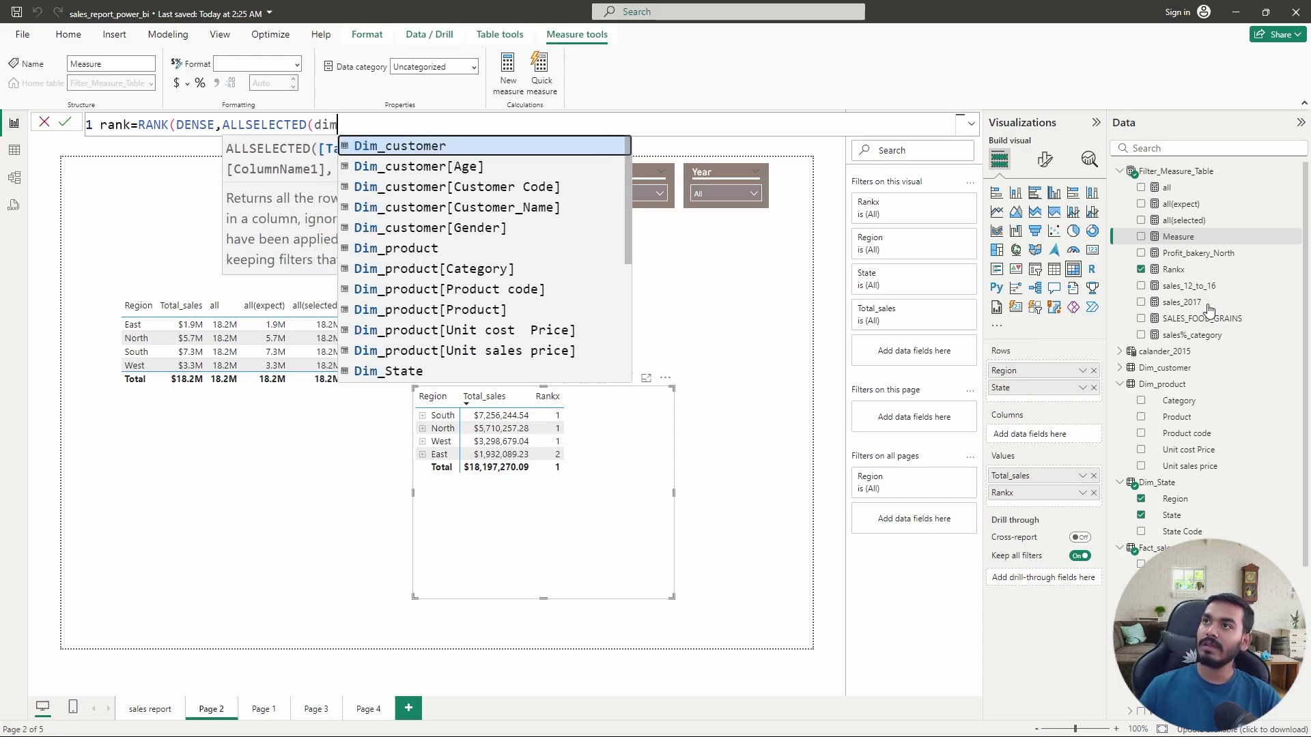
pyautogui.press('Down')
pyautogui.press('Down')
pyautogui.press('Down')
pyautogui.press('Down')
pyautogui.press('Down')
pyautogui.press('Down')
pyautogui.press('Down')
pyautogui.press('Down')
pyautogui.press('Down')
pyautogui.press('Down')
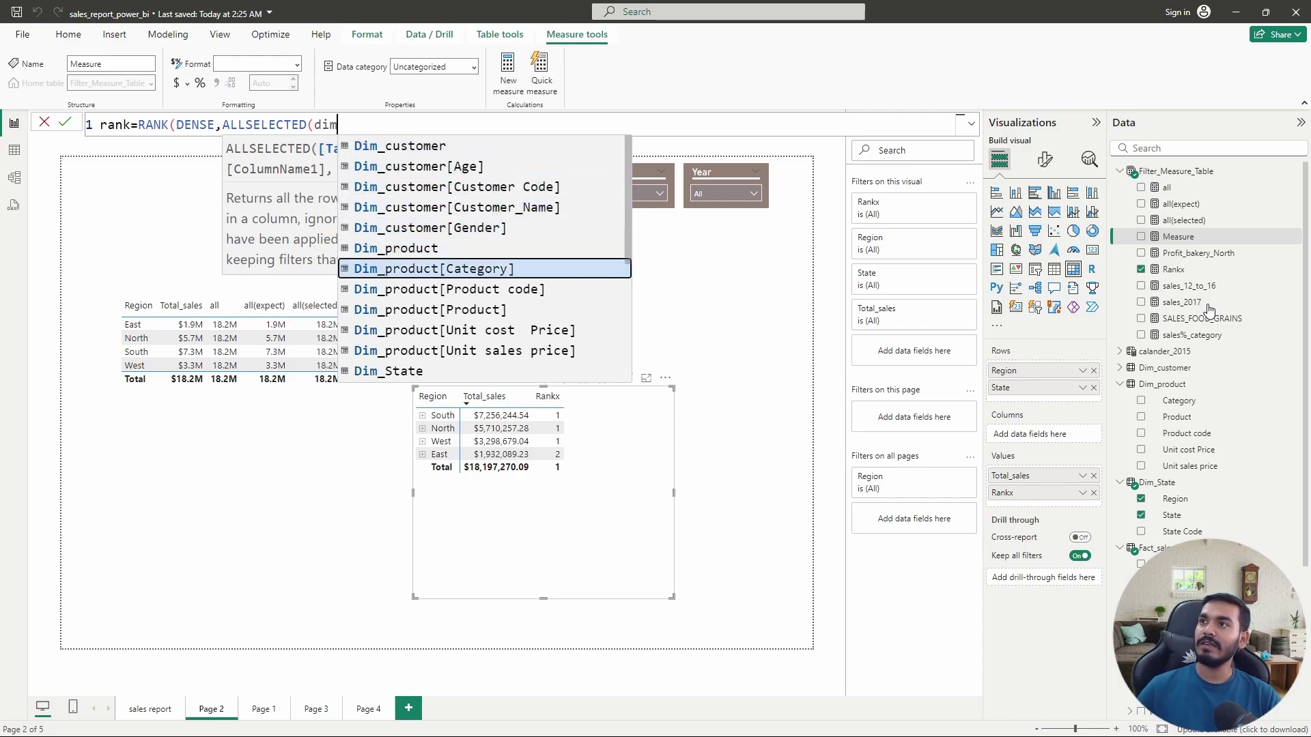
pyautogui.press('Down')
pyautogui.press('Down')
pyautogui.press('Down')
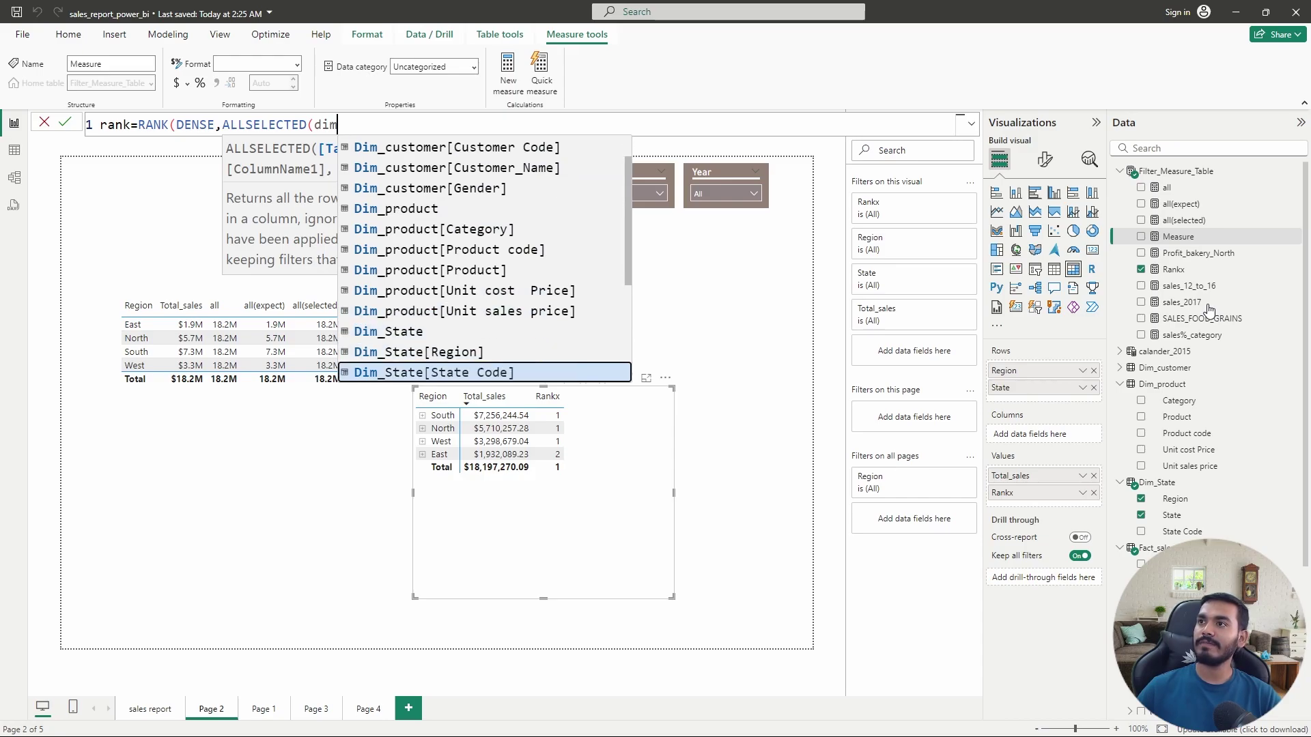
pyautogui.press('Tab')
pyautogui.press('Left')
pyautogui.press('BackSpace')
pyautogui.press('BackSpace')
pyautogui.press('BackSpace')
pyautogui.press('BackSpace')
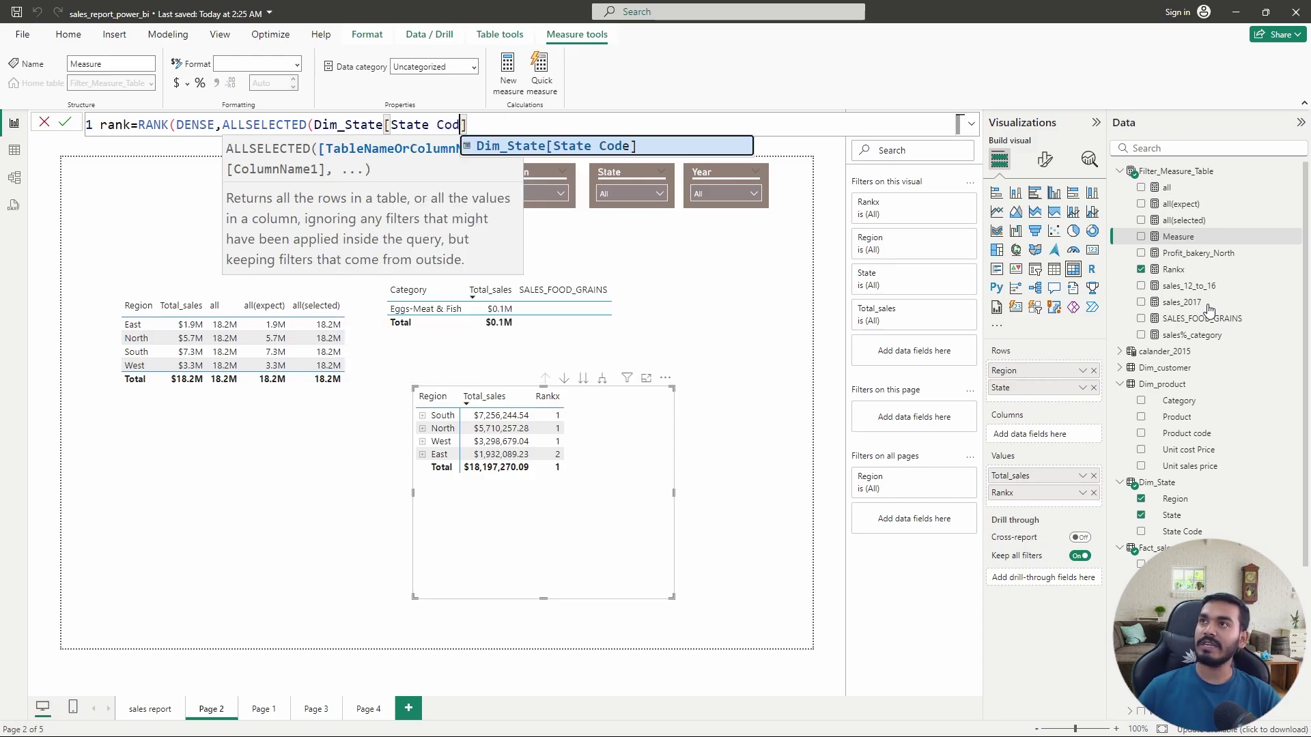
pyautogui.press('BackSpace')
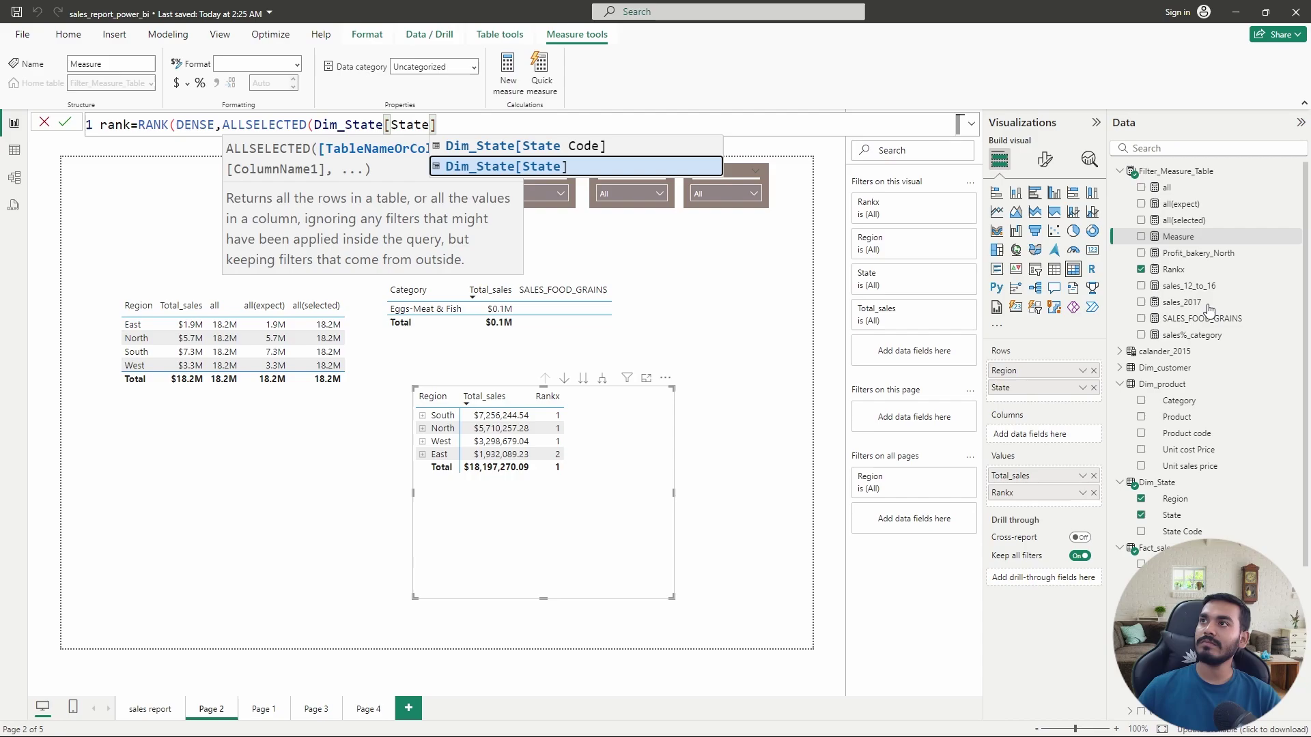
pyautogui.press('Right')
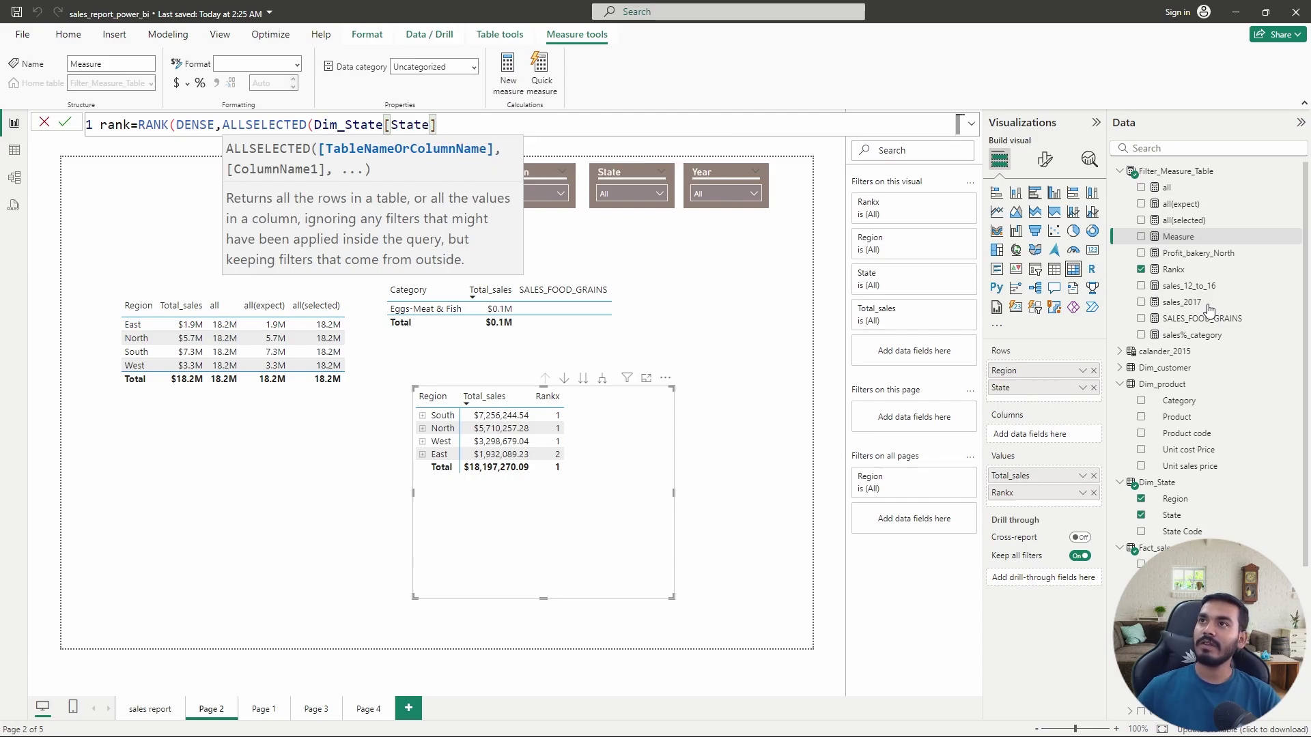
pyautogui.write('),')
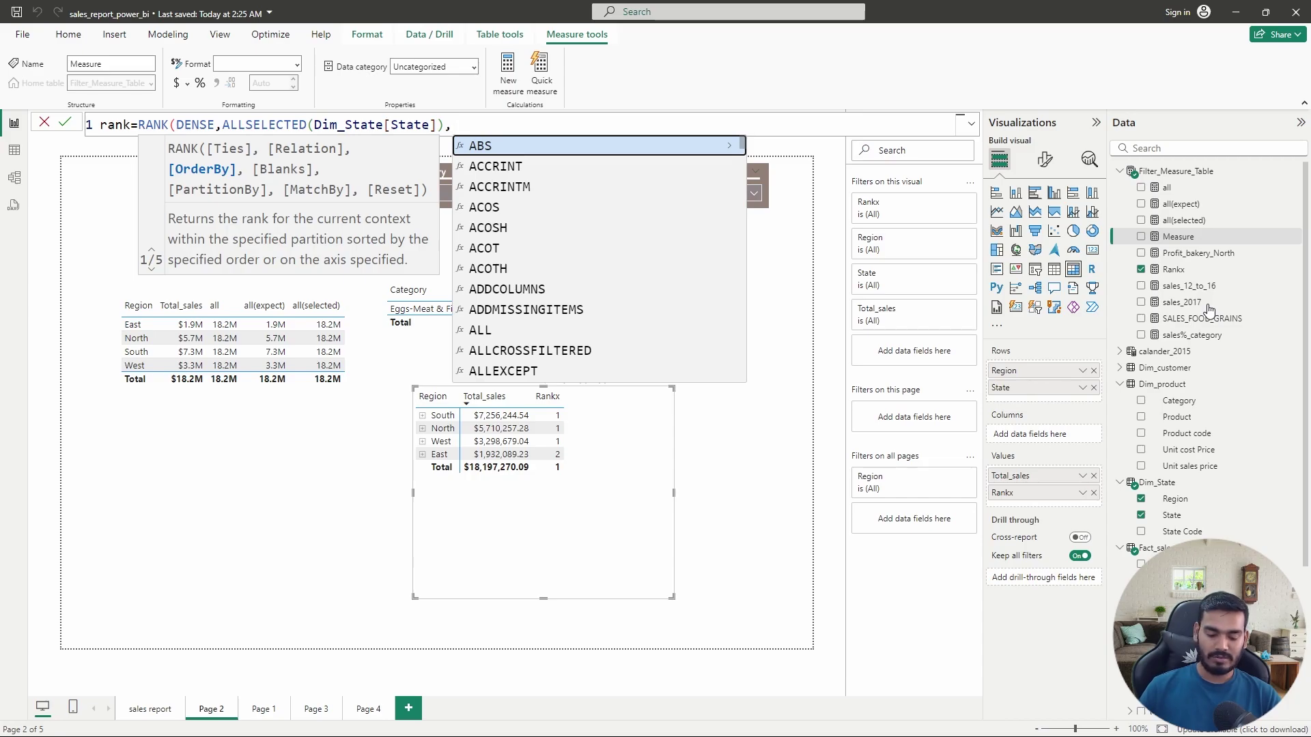
# Add ORDERBY([Total_sales],DESC) as the order argument, close the RANK formula and commit the measure
pyautogui.write('order')
pyautogui.press('Tab')
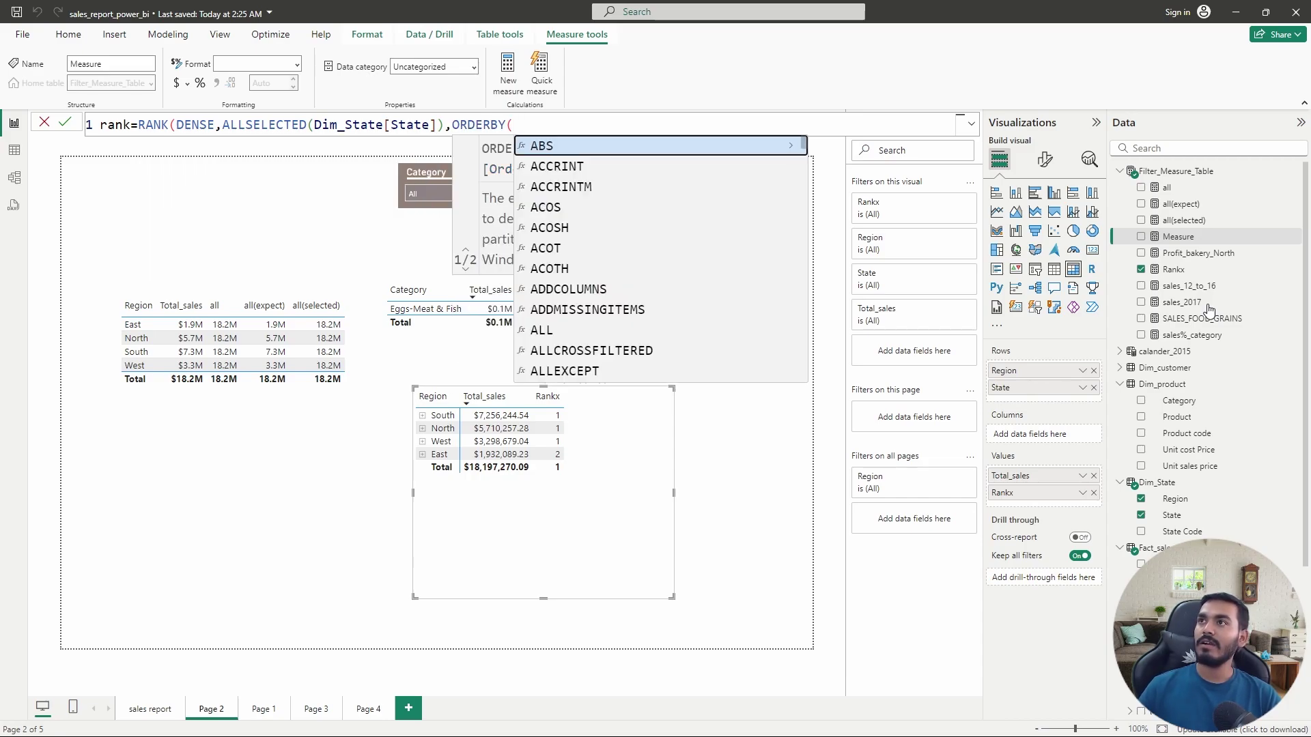
pyautogui.write('tot')
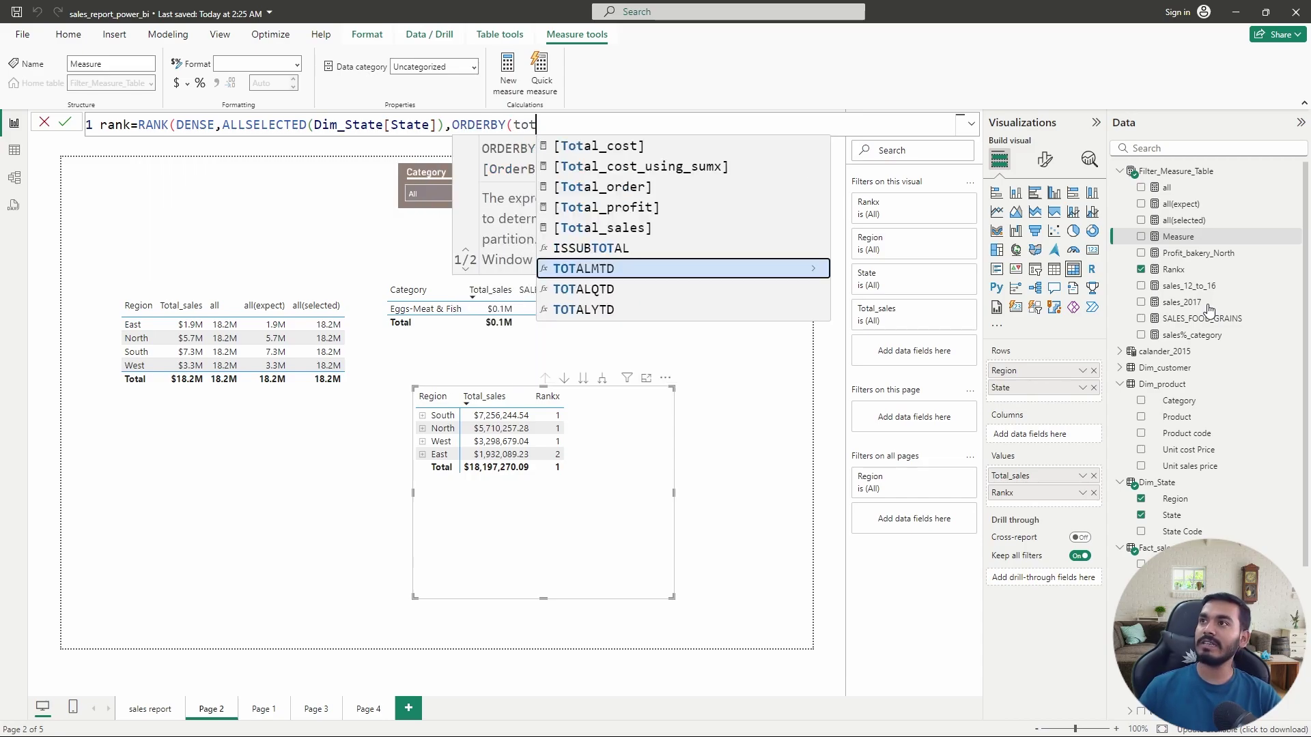
pyautogui.press('Up')
pyautogui.press('Up')
pyautogui.press('Tab')
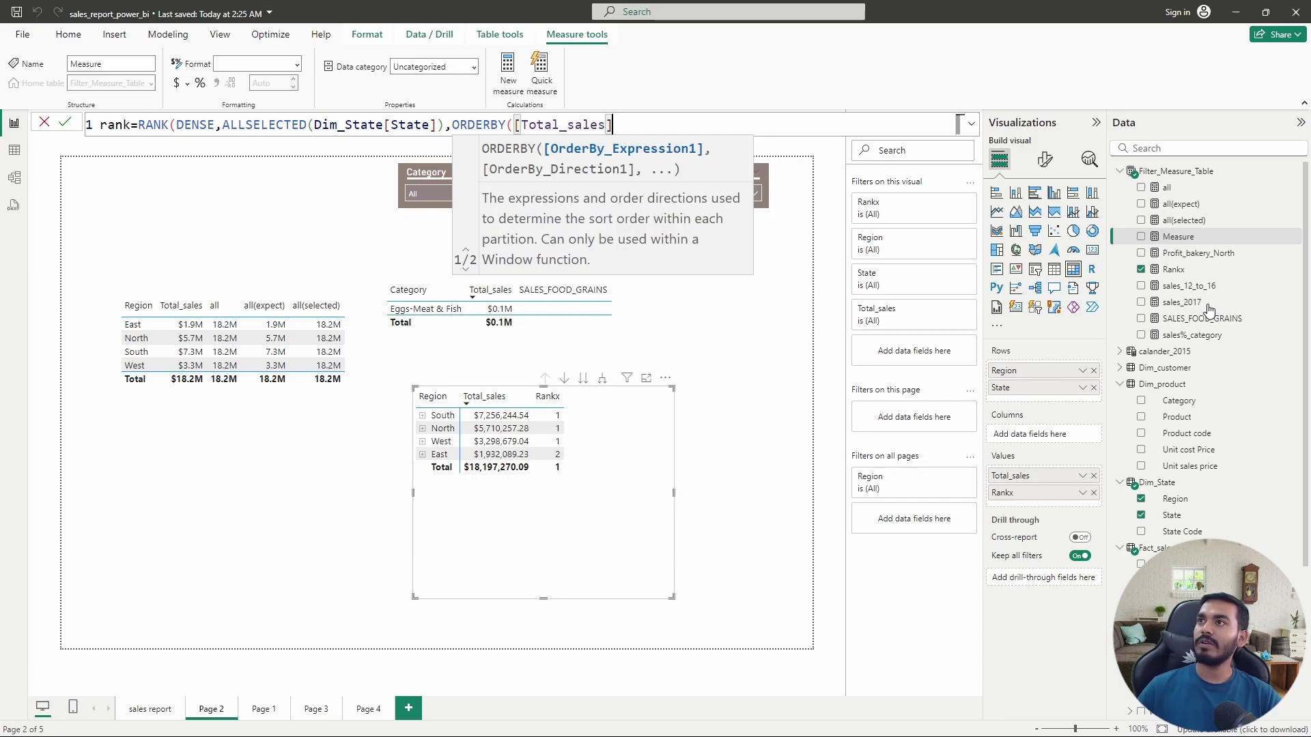
pyautogui.write(',de')
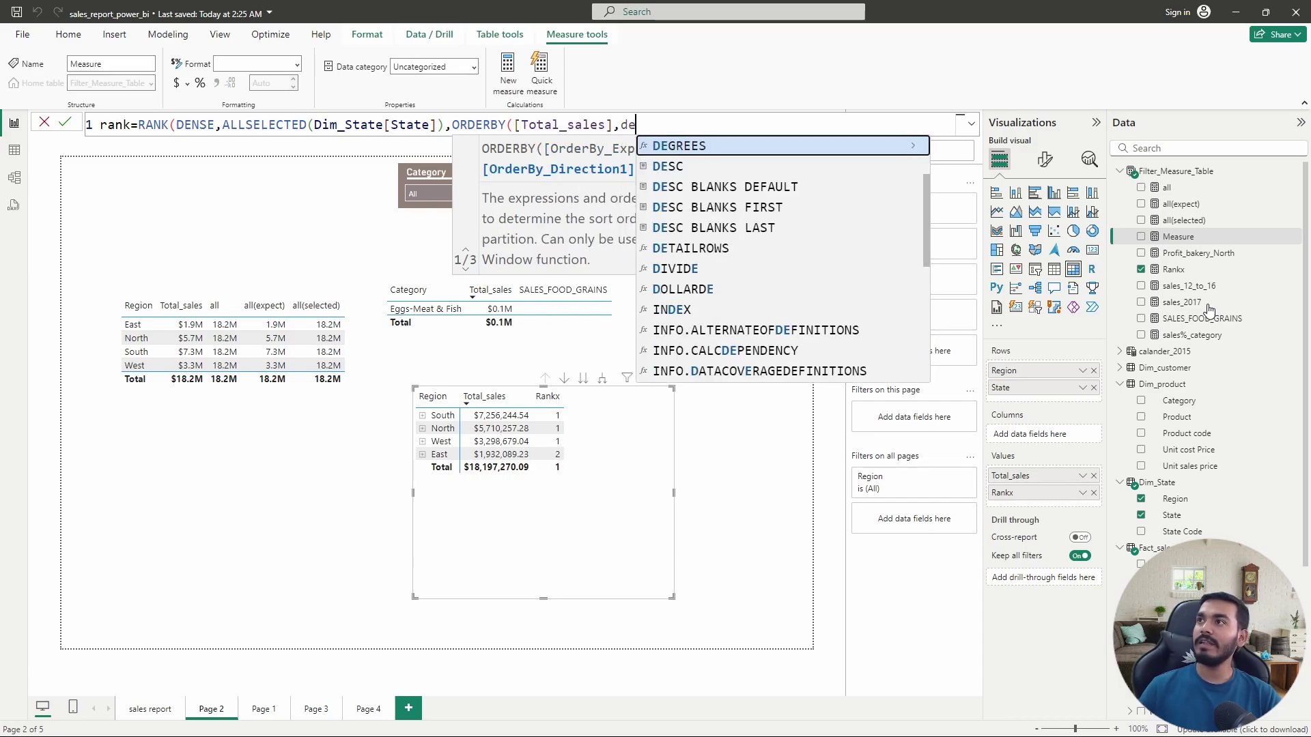
pyautogui.press('Down')
pyautogui.press('Tab')
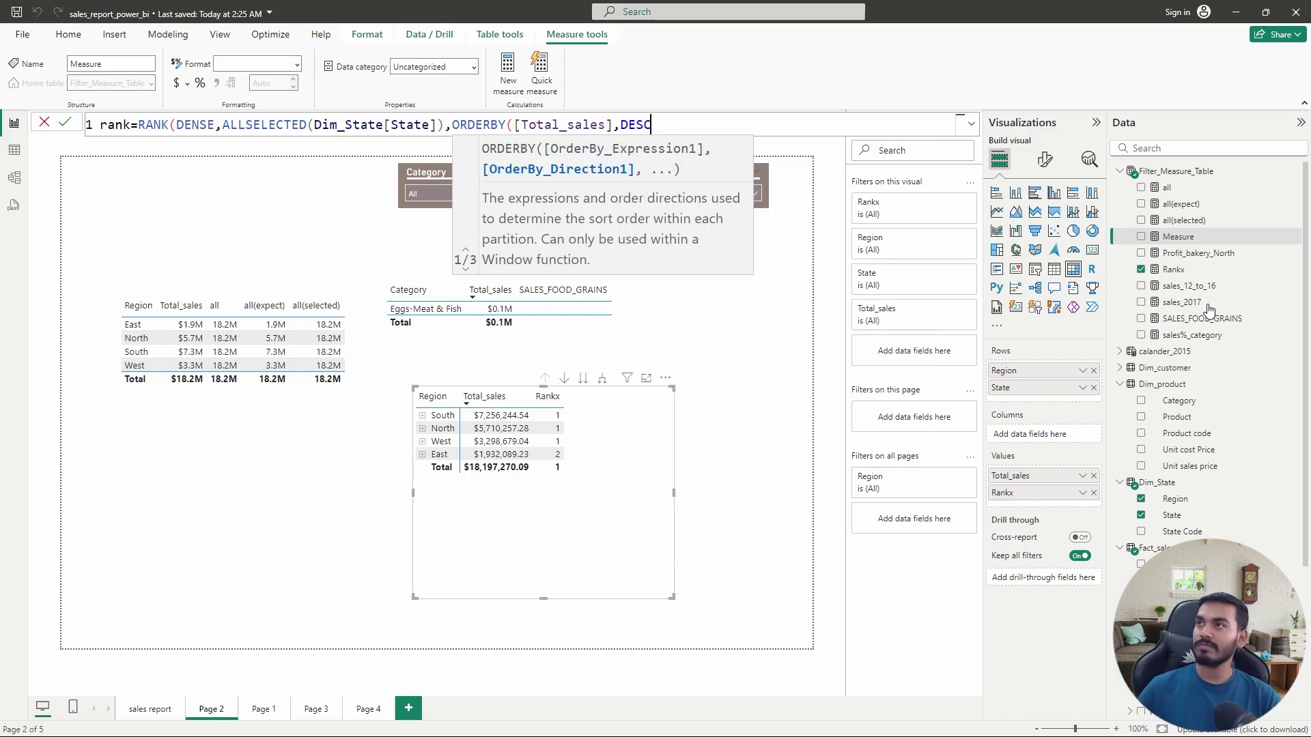
pyautogui.write(')')
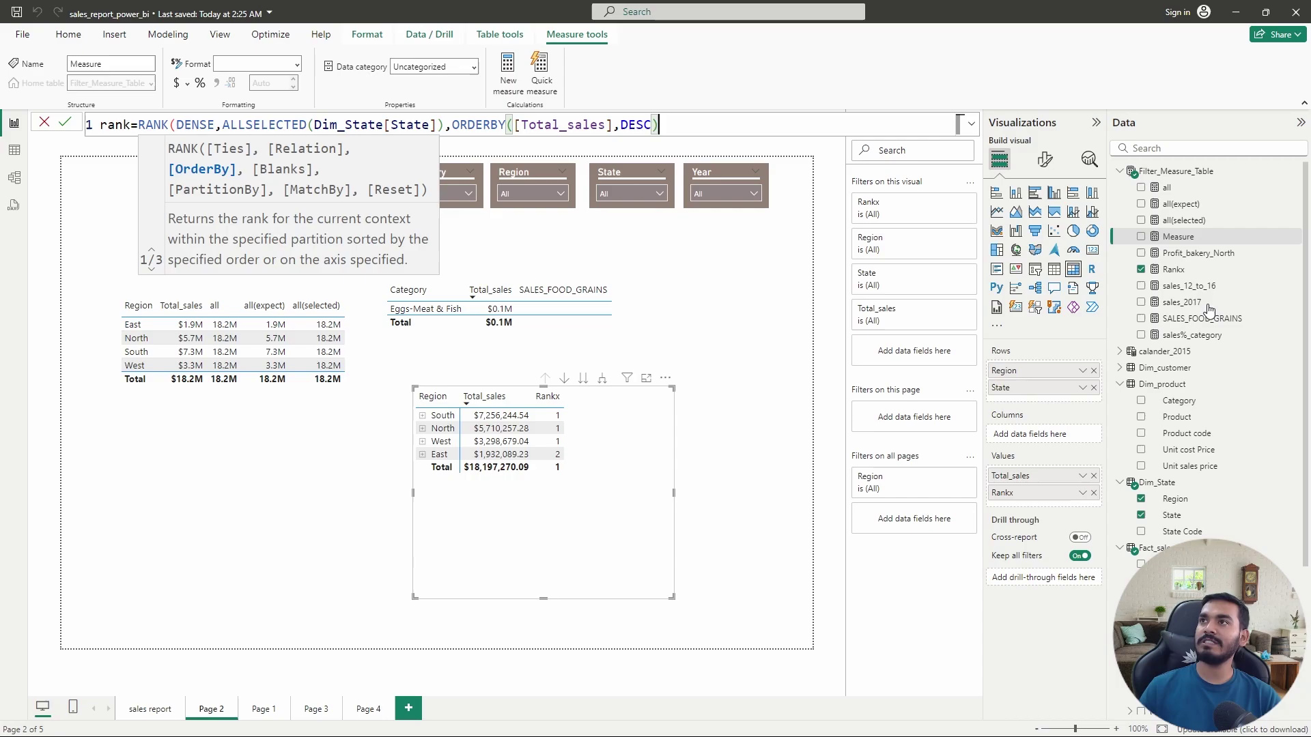
pyautogui.write(')')
pyautogui.press('Return')
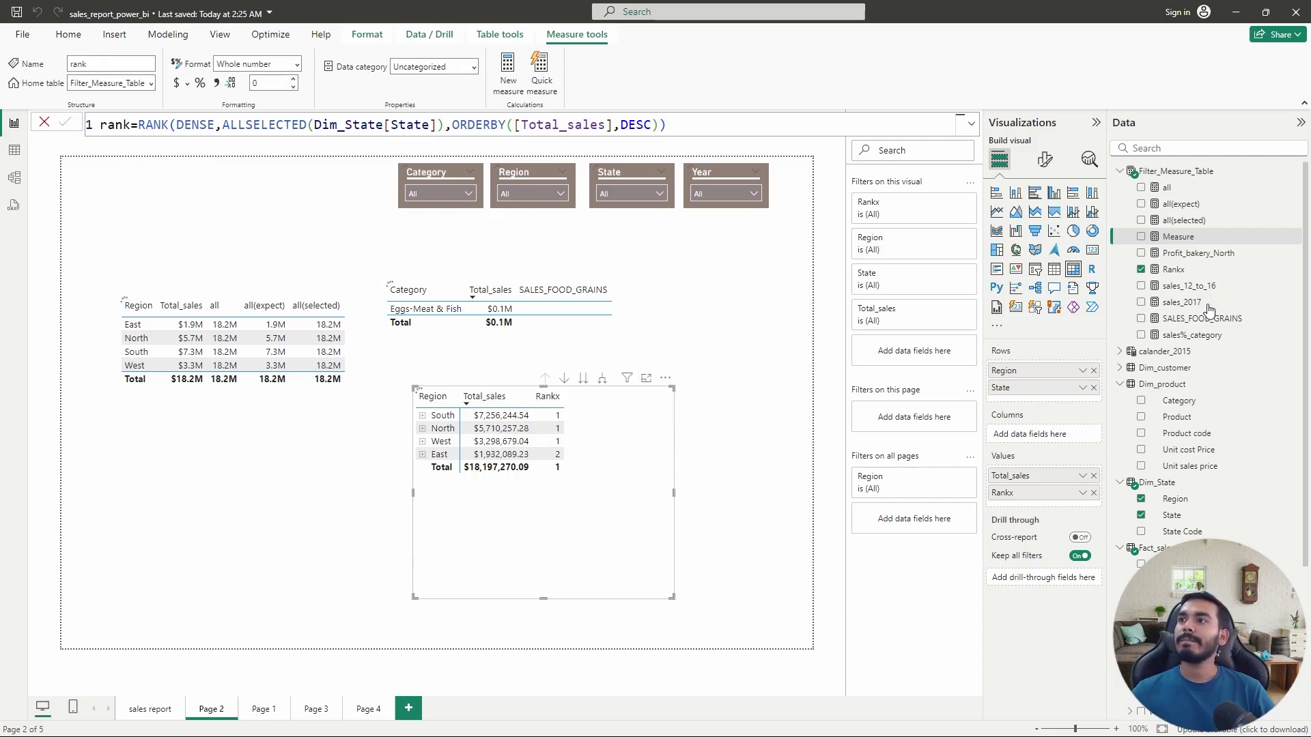
# Add the rank measure to the matrix values below Rankx and expand South, North, West and East to compare their states' ranks
pyautogui.moveTo(1192, 250); pyautogui.dragTo(1074, 504)
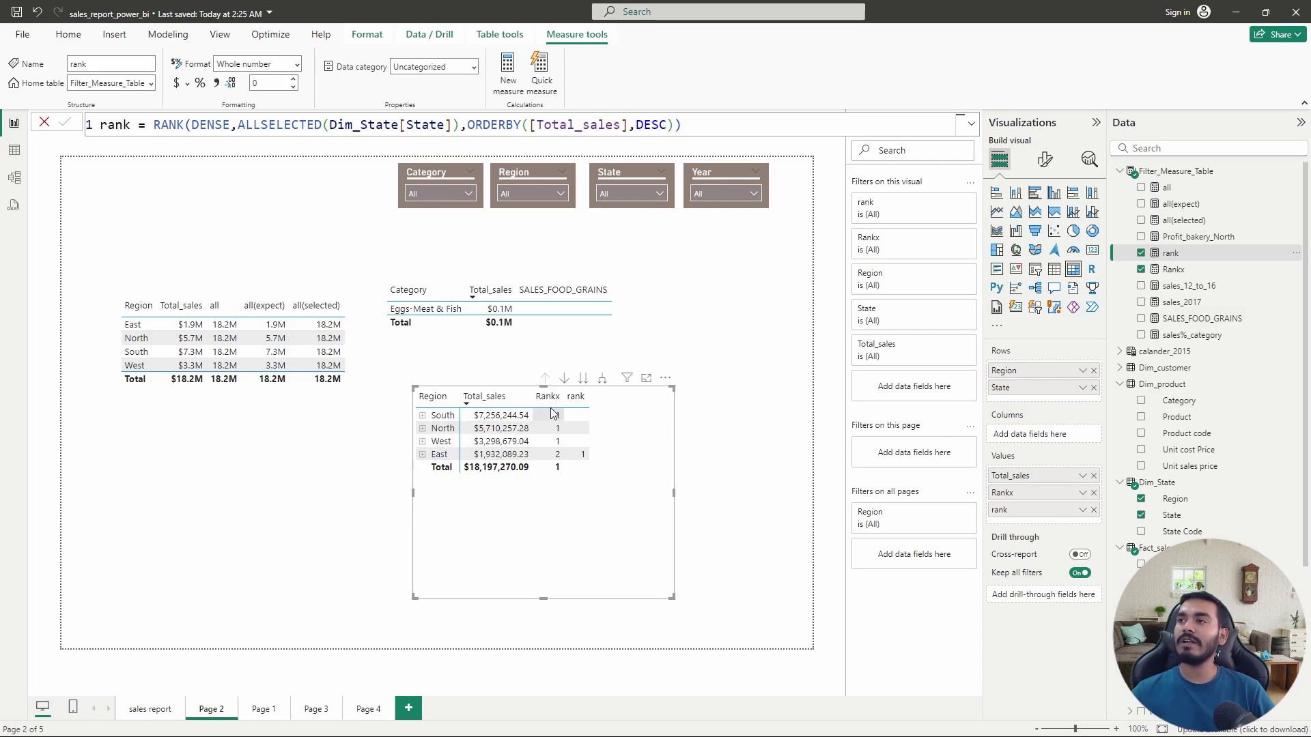
pyautogui.click(422, 416)
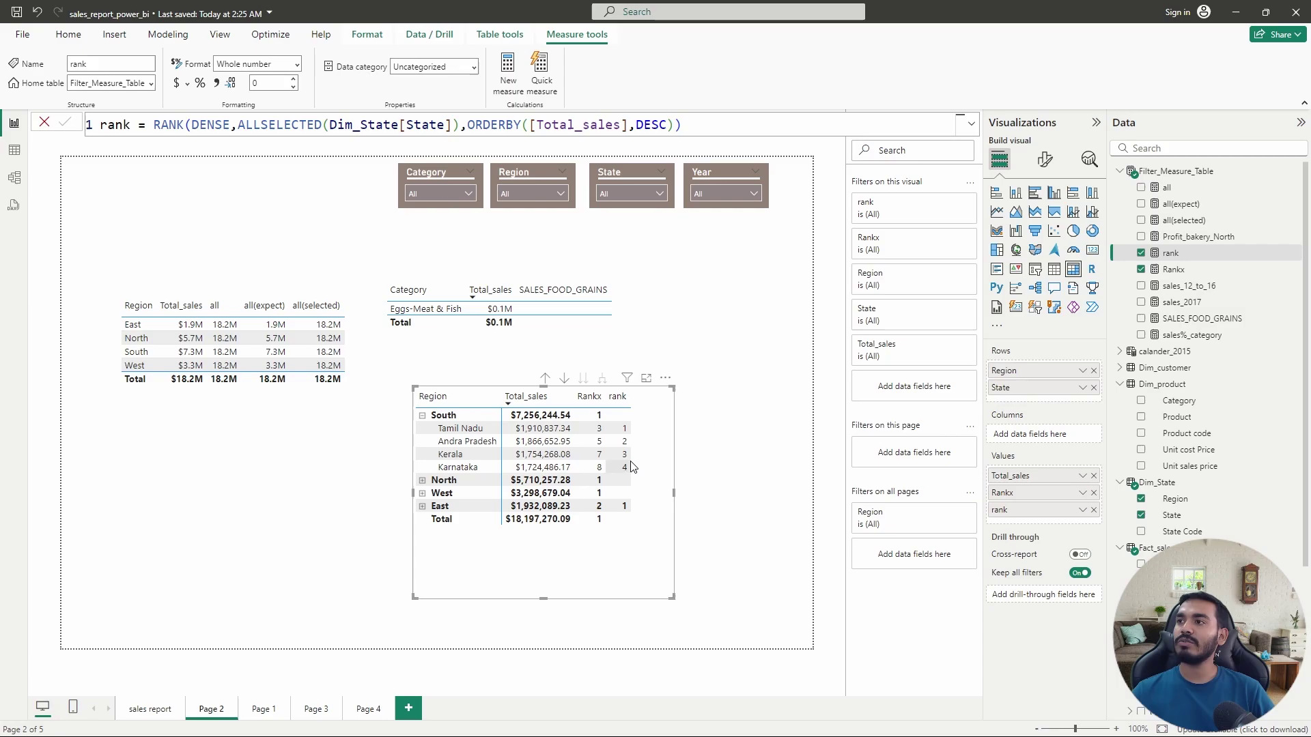
pyautogui.click(422, 481)
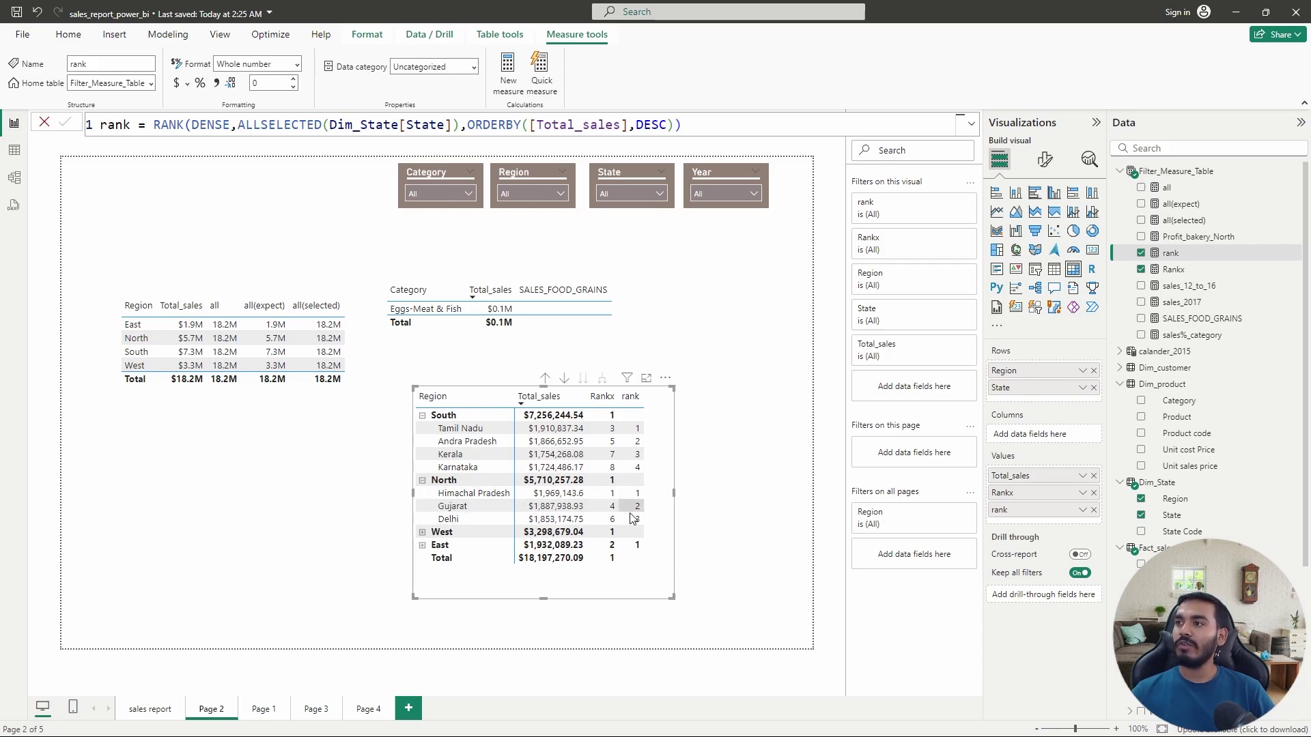
pyautogui.click(423, 533)
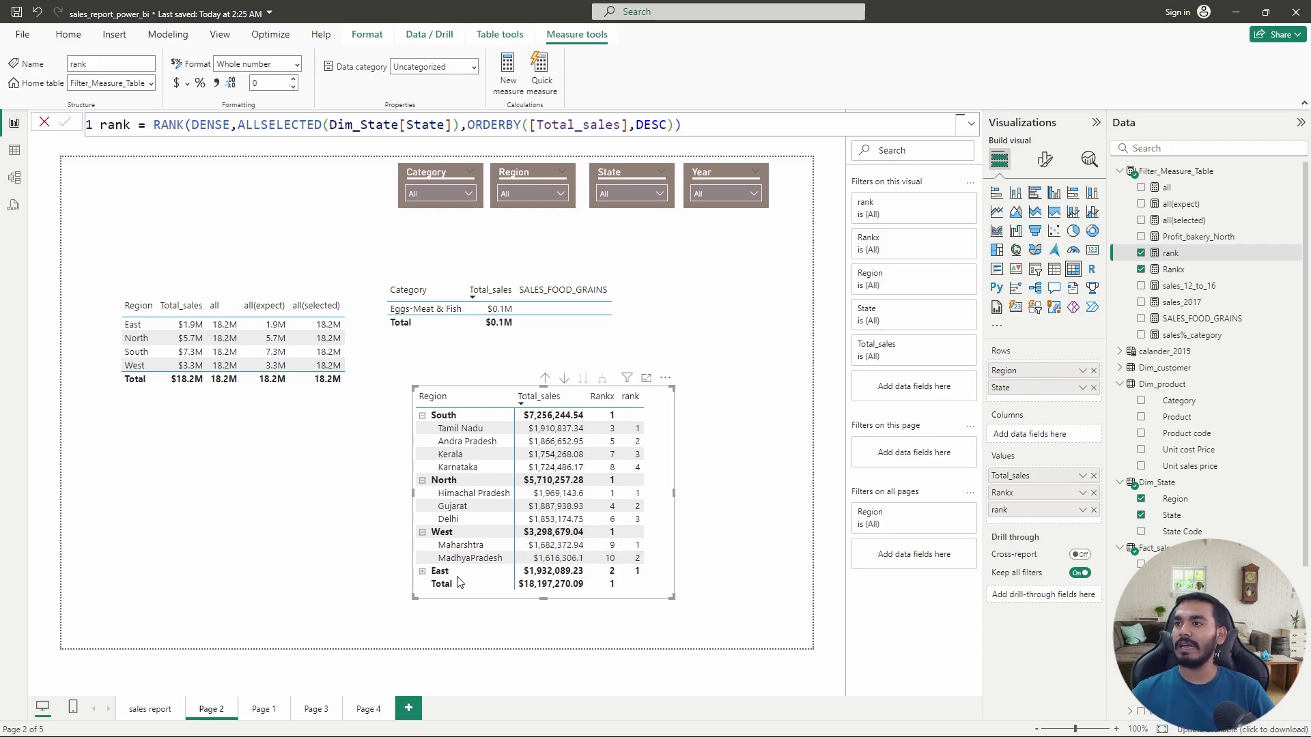
pyautogui.click(423, 572)
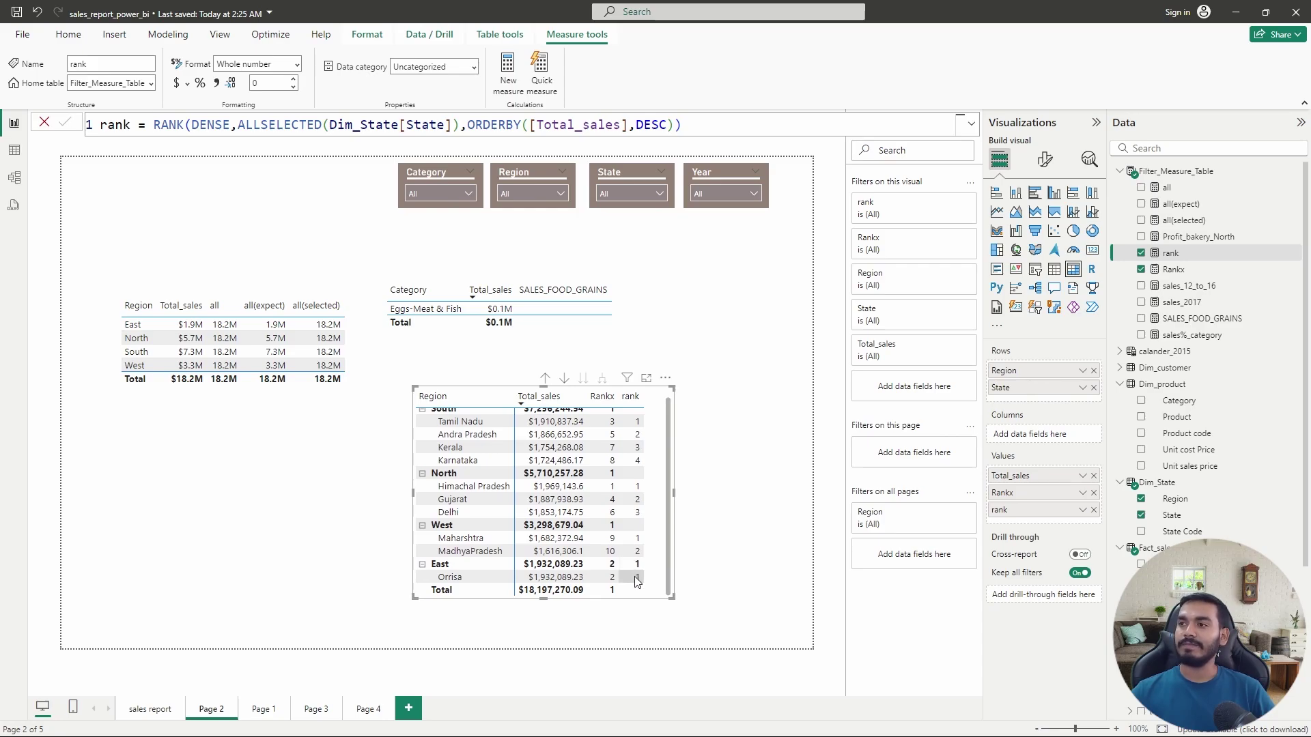
pyautogui.click(727, 510)
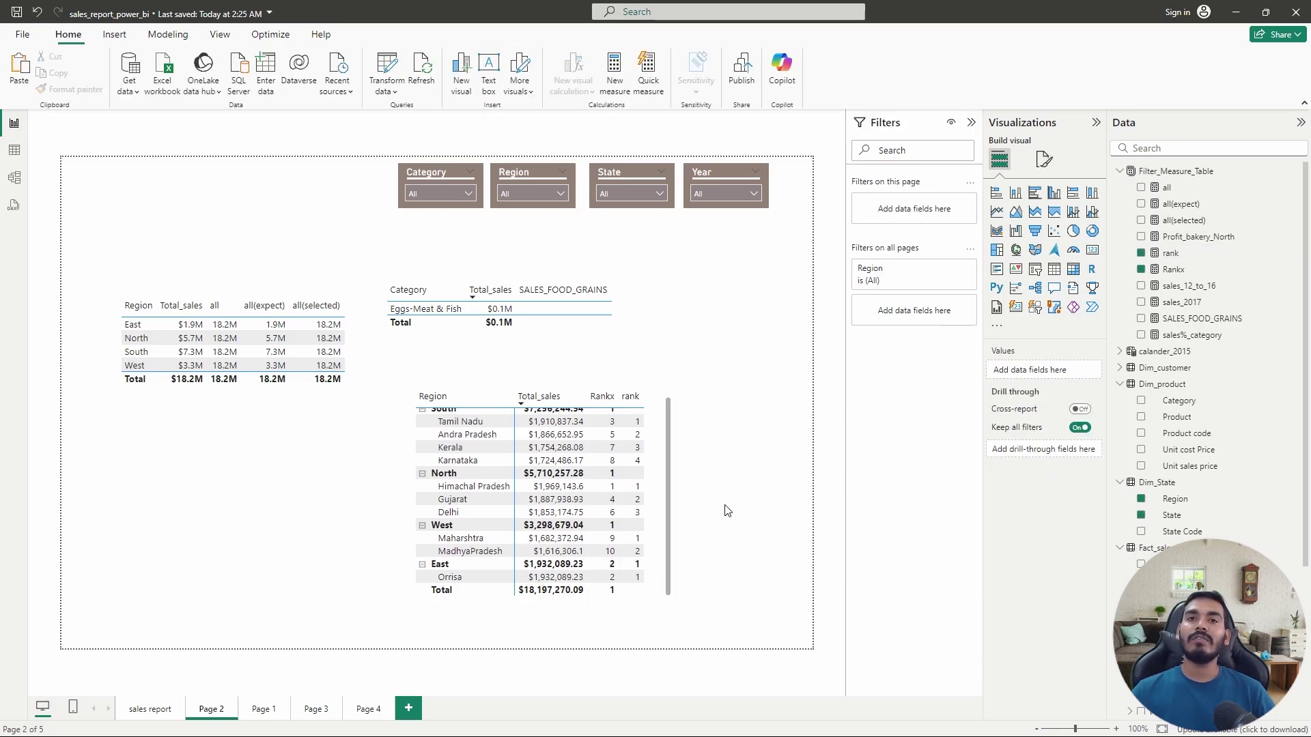